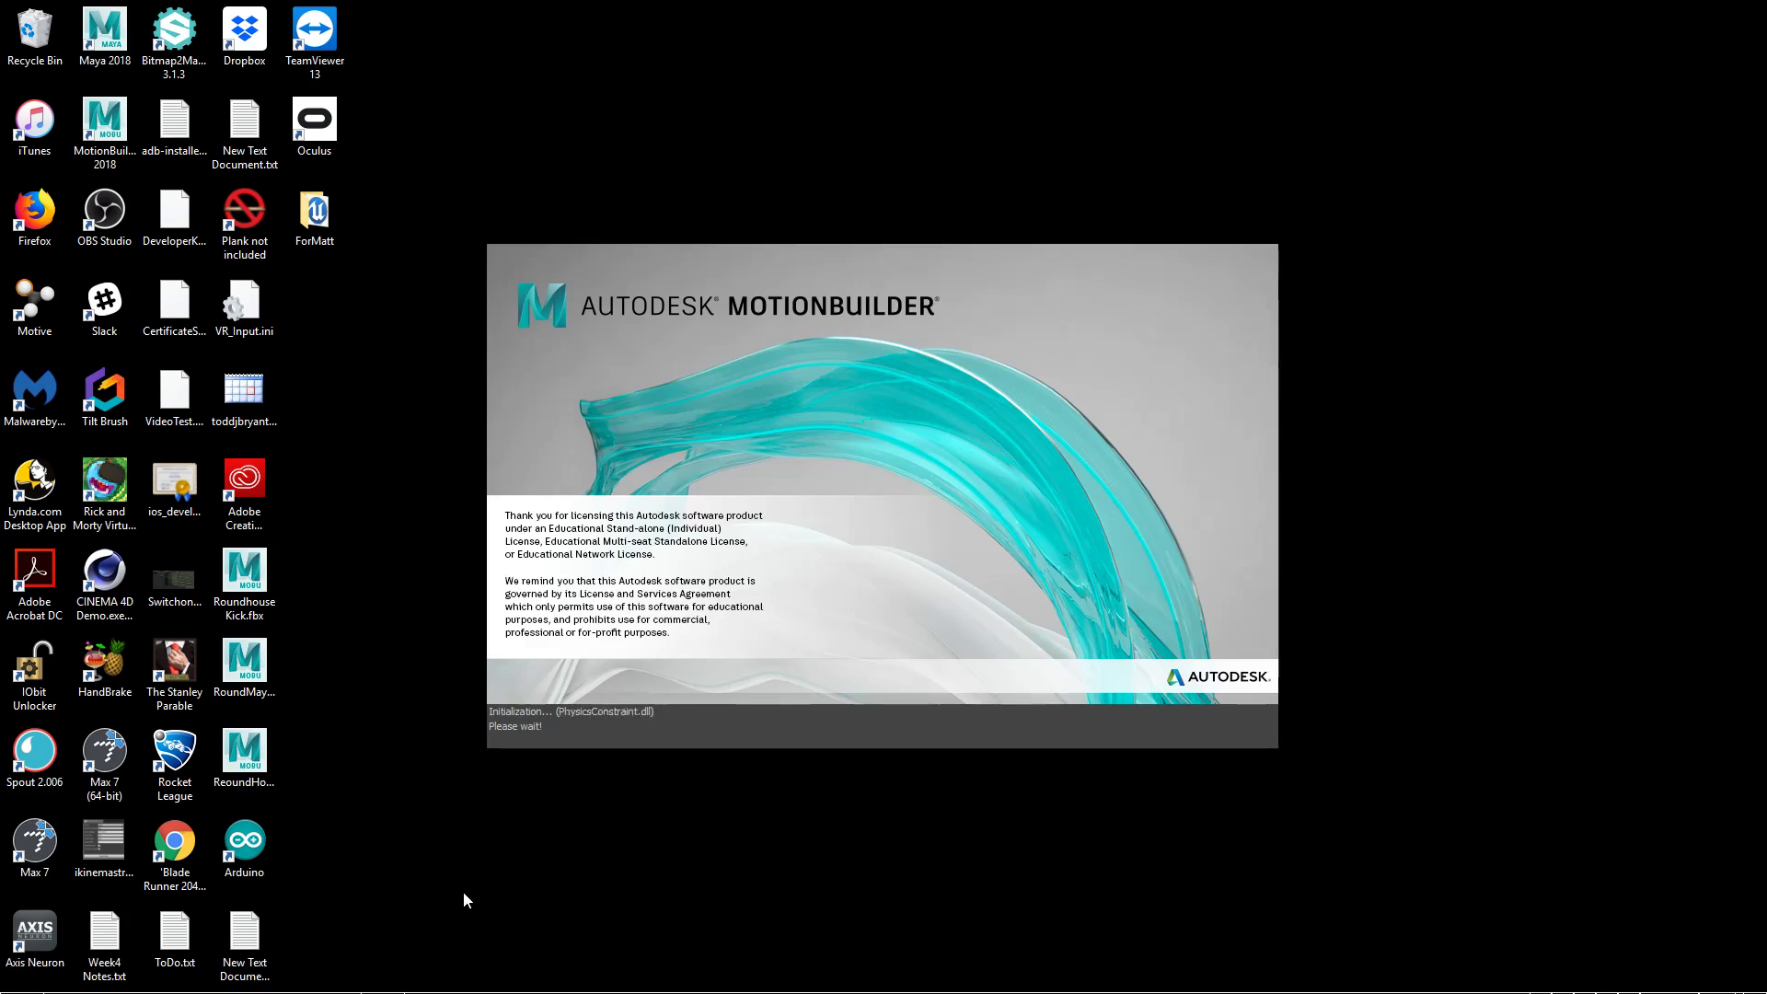
# - Minimise the Epic Games Launcher and restore MotionBuilder to a medium-sized floating window in the middle of the desktop
pyautogui.moveTo(607, 990)
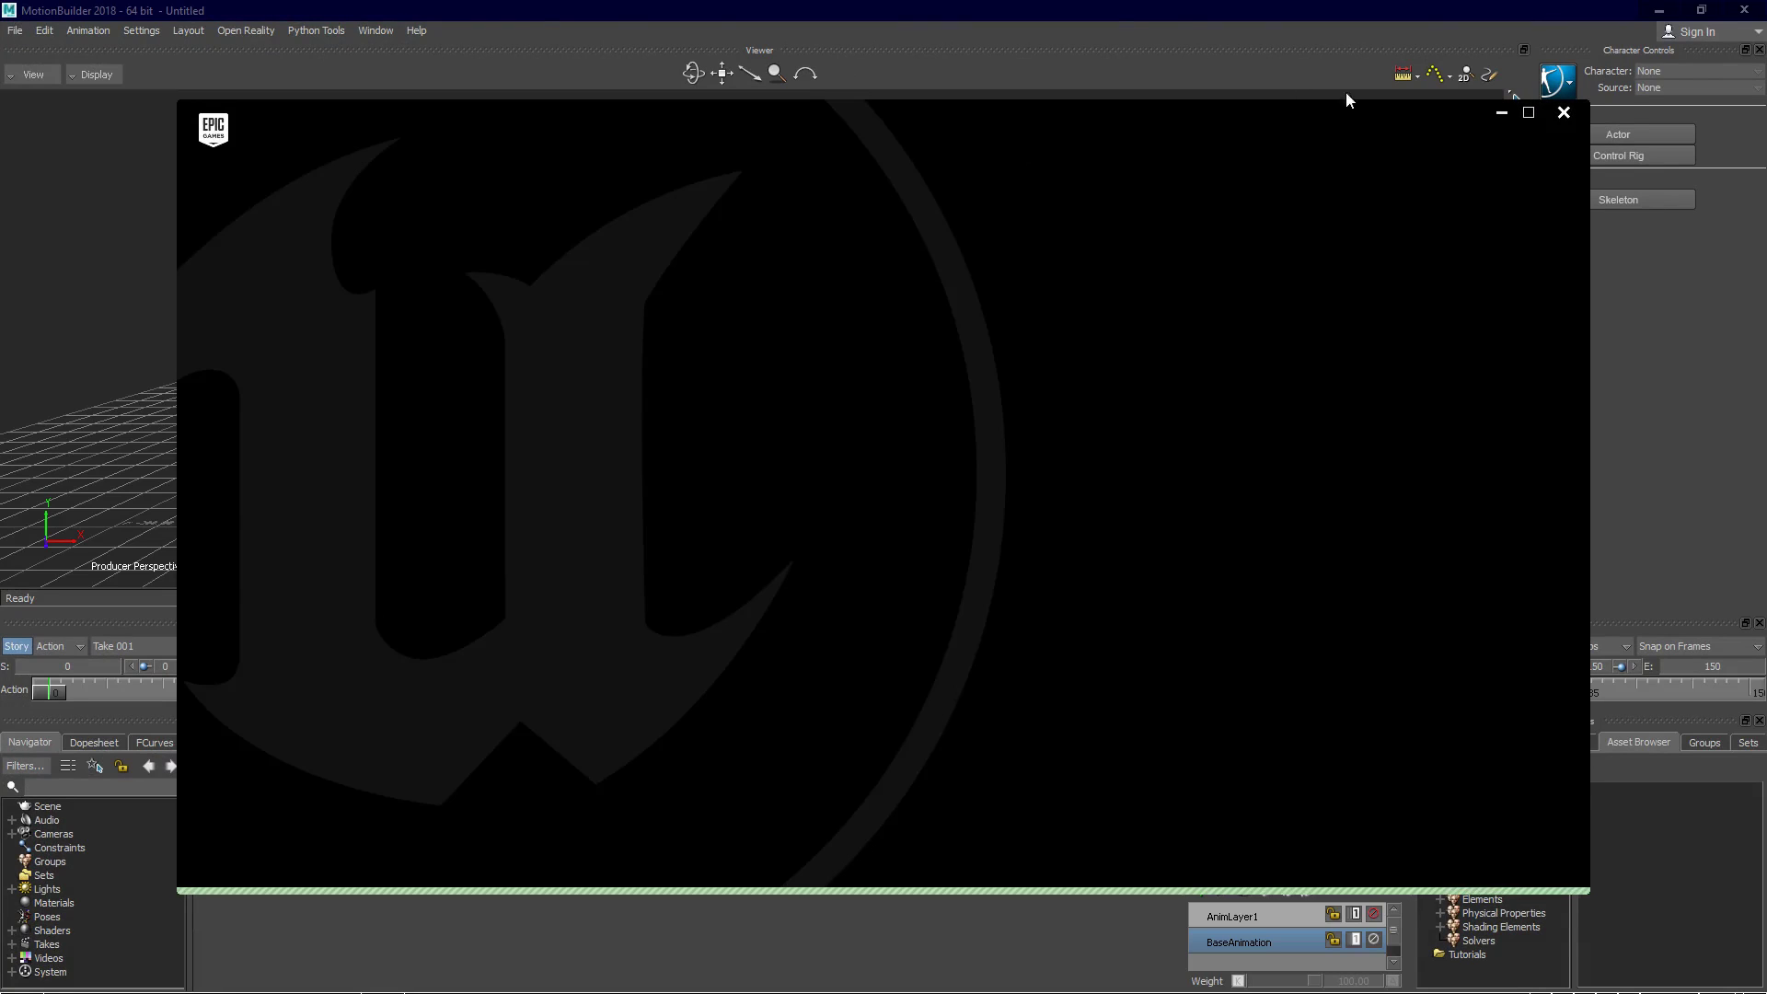
pyautogui.click(1500, 113)
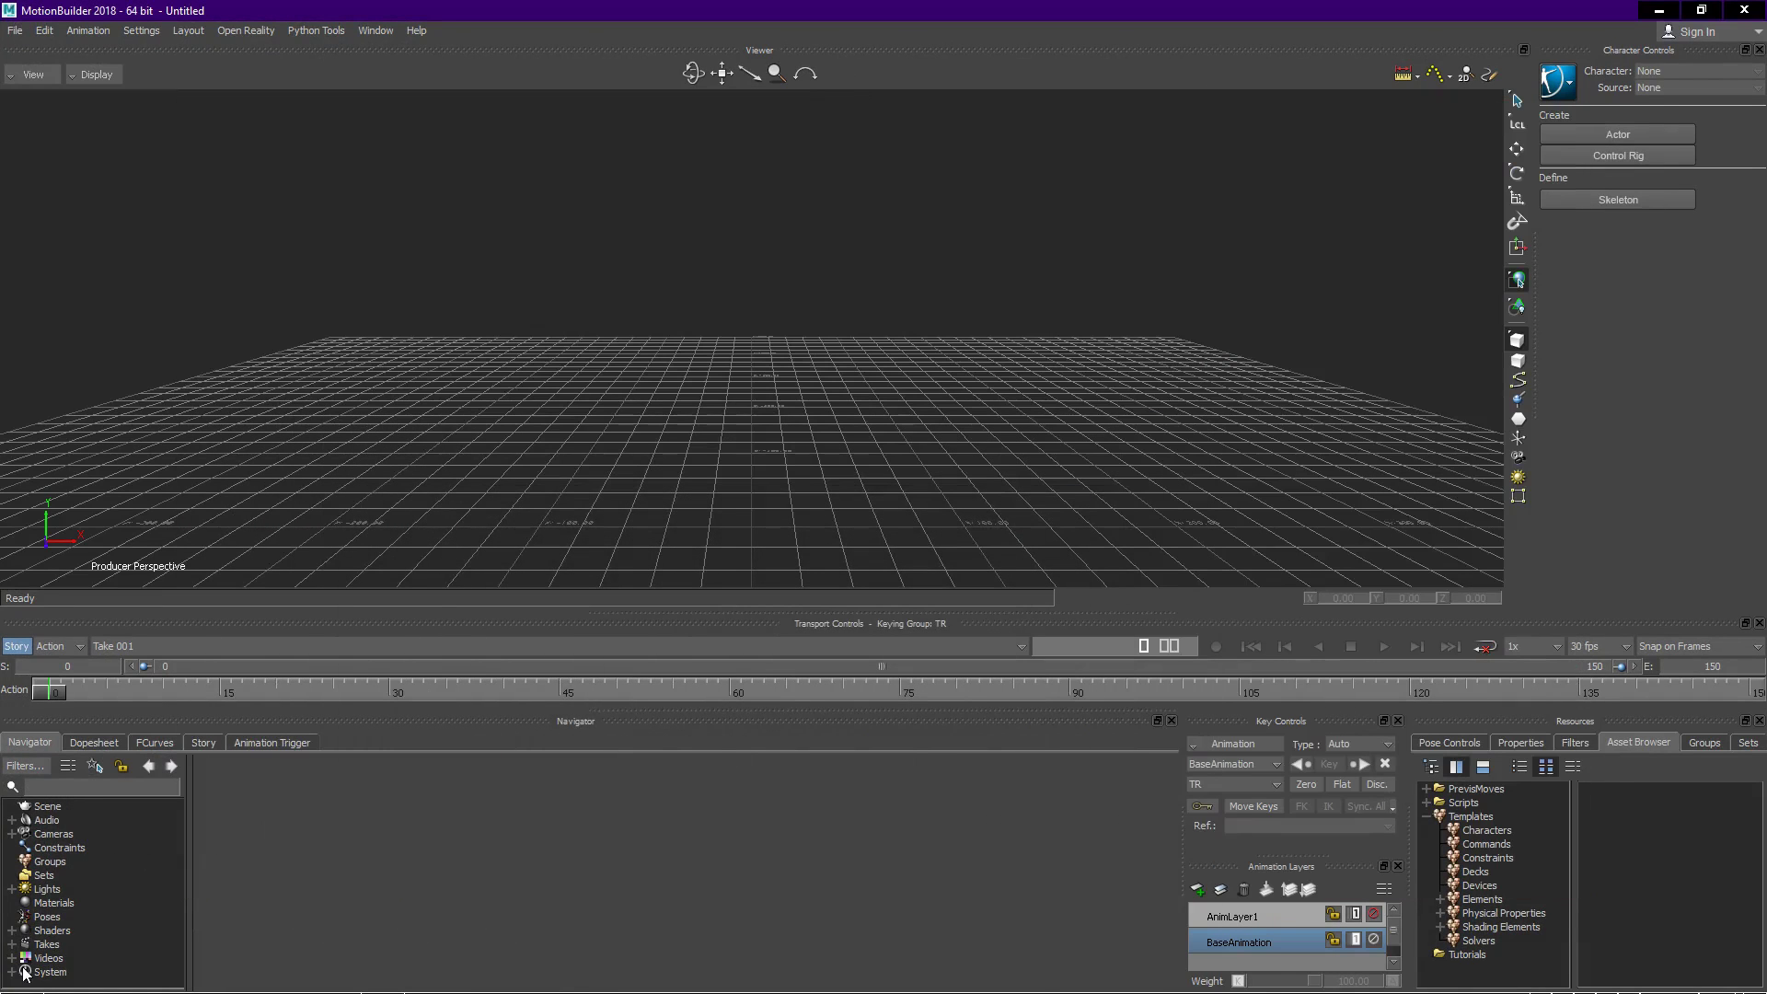
pyautogui.click(53, 807)
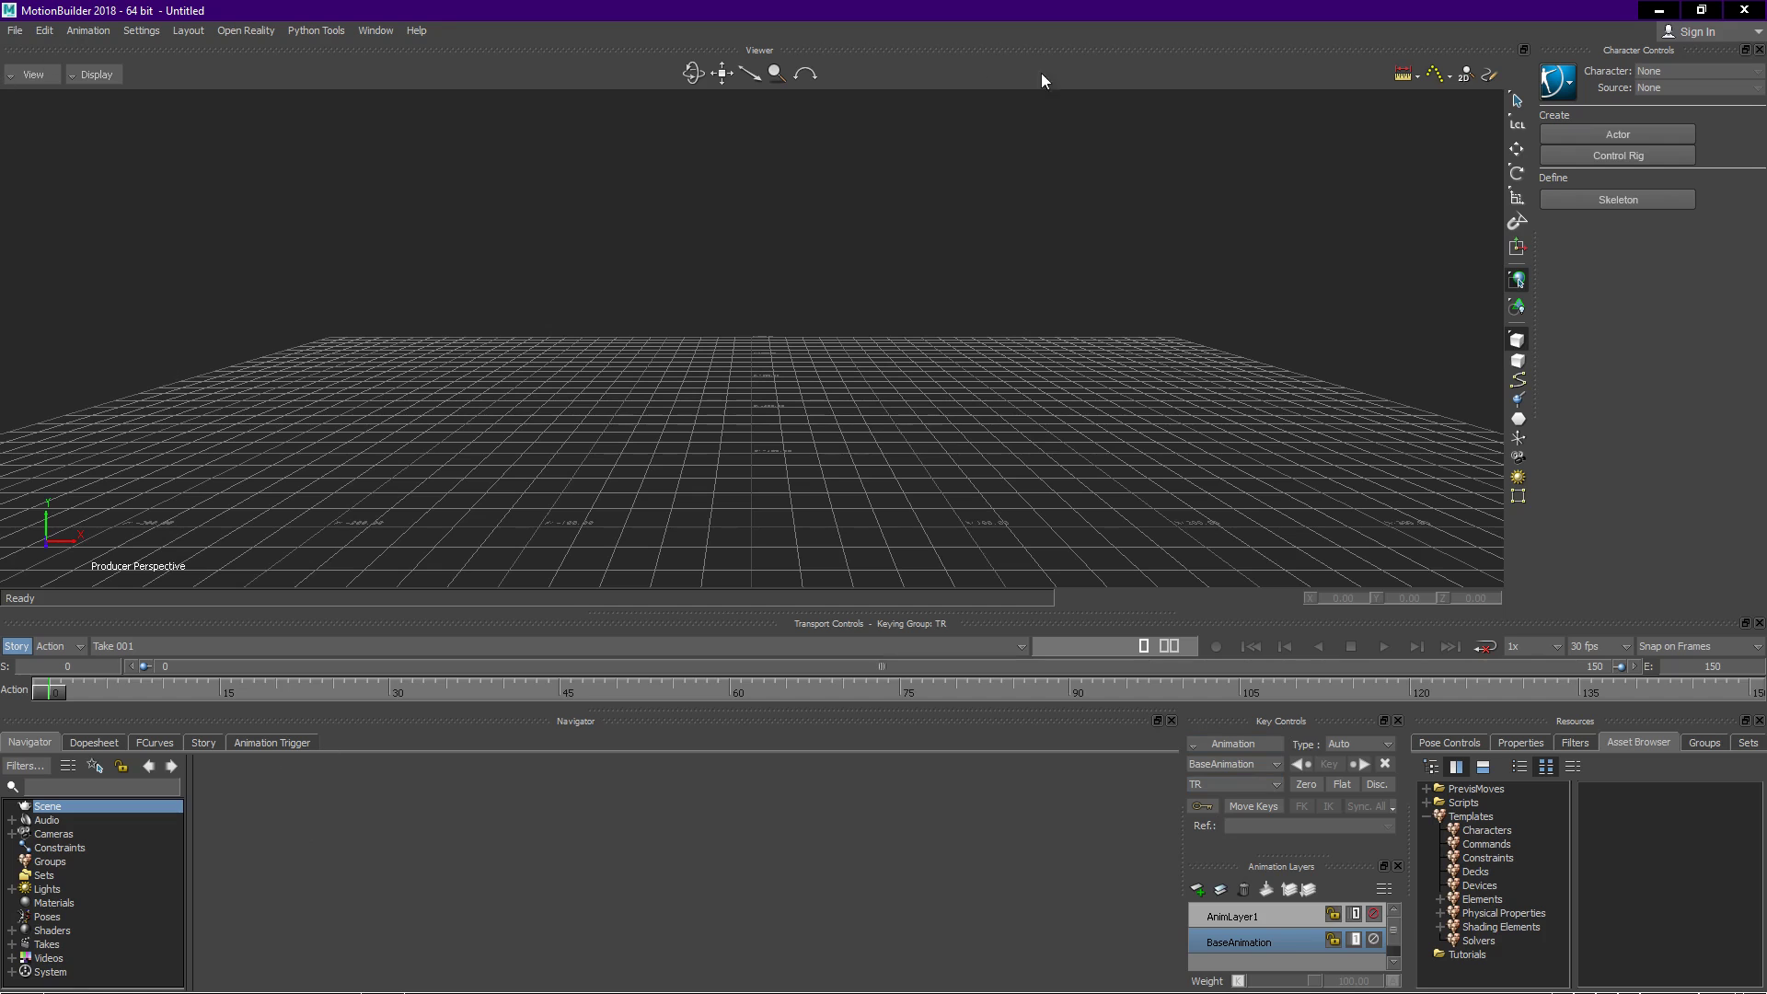
pyautogui.click(1702, 10)
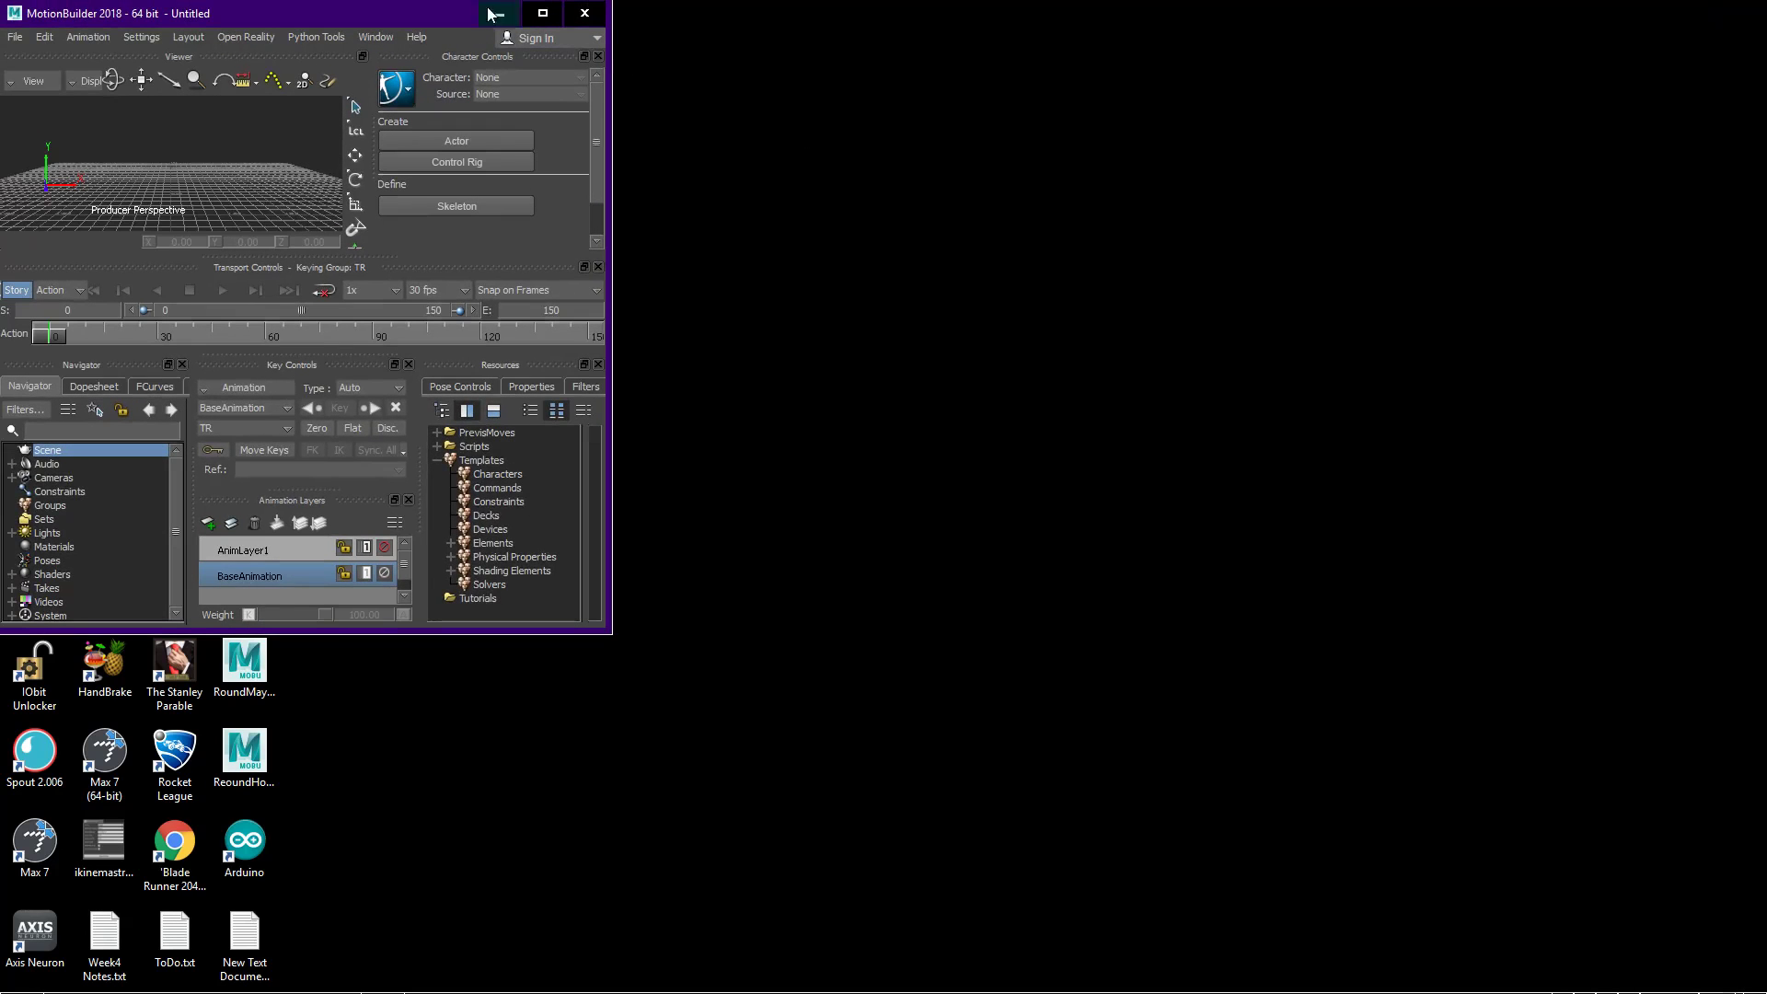
pyautogui.moveTo(465, 13); pyautogui.dragTo(1058, 93)
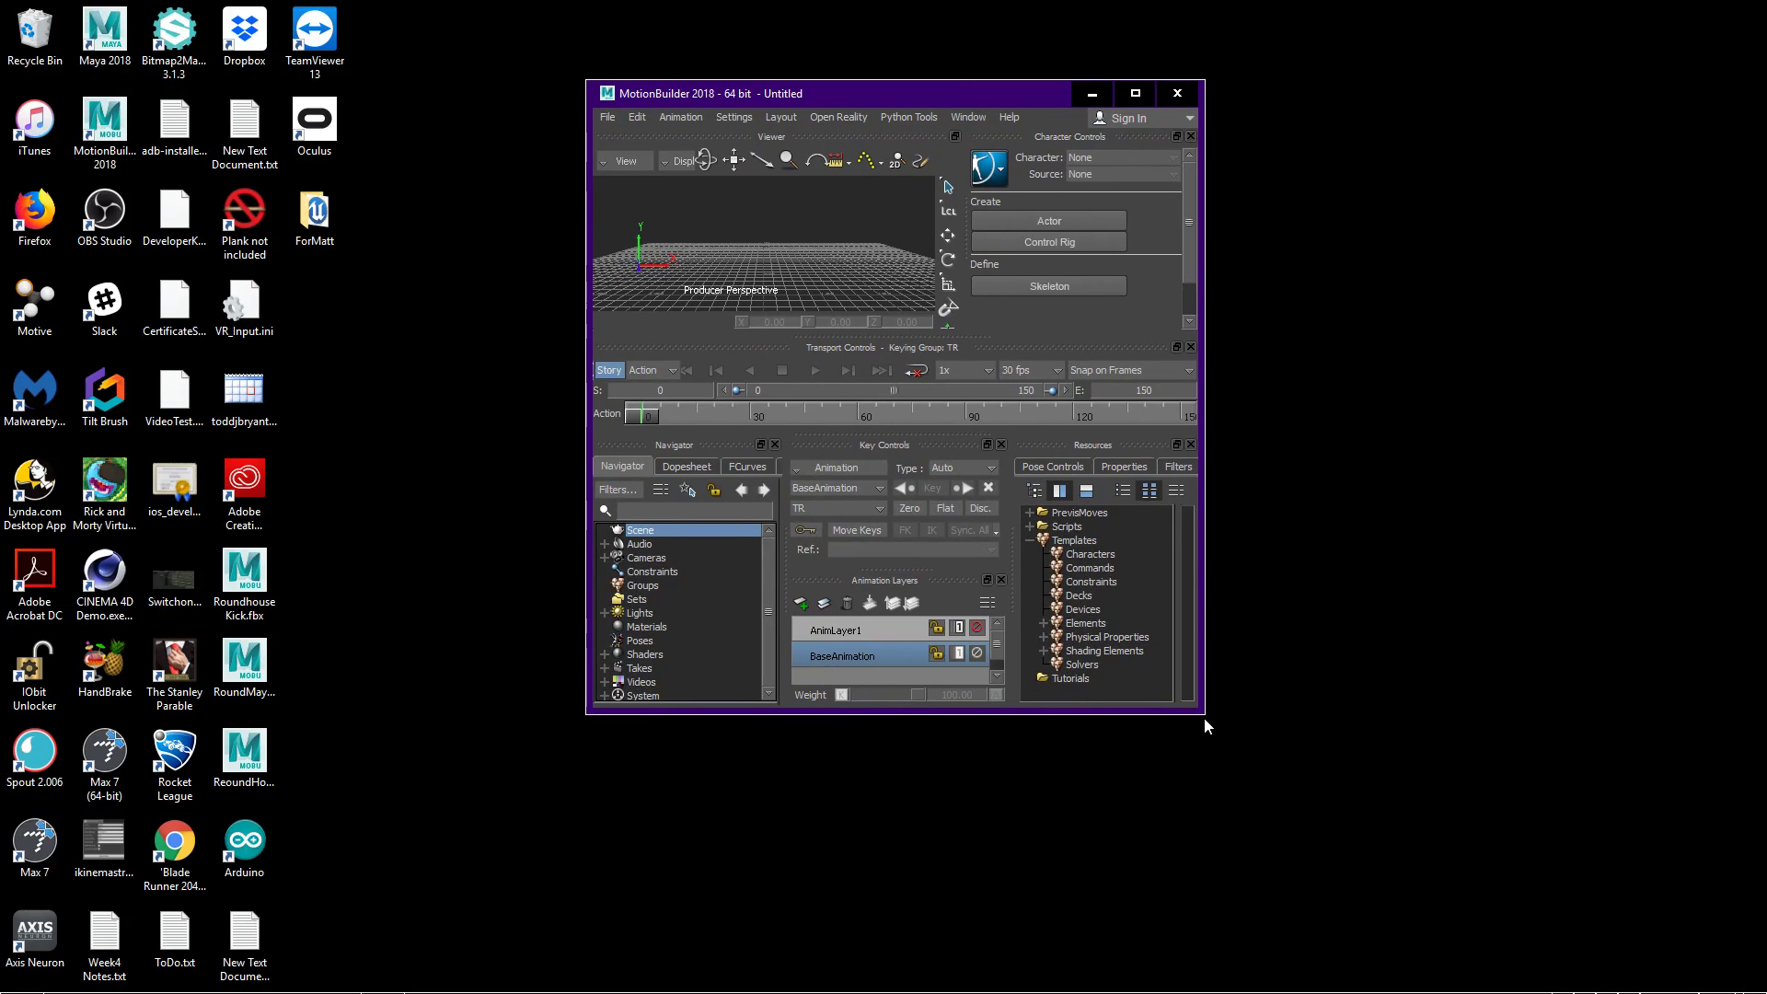
pyautogui.moveTo(1201, 715); pyautogui.dragTo(1601, 815)
# - Copy CY.zip from the Dropbox 00_Share folder to the desktop and extract it there into a CY folder with 7-Zip
pyautogui.moveTo(110, 978)
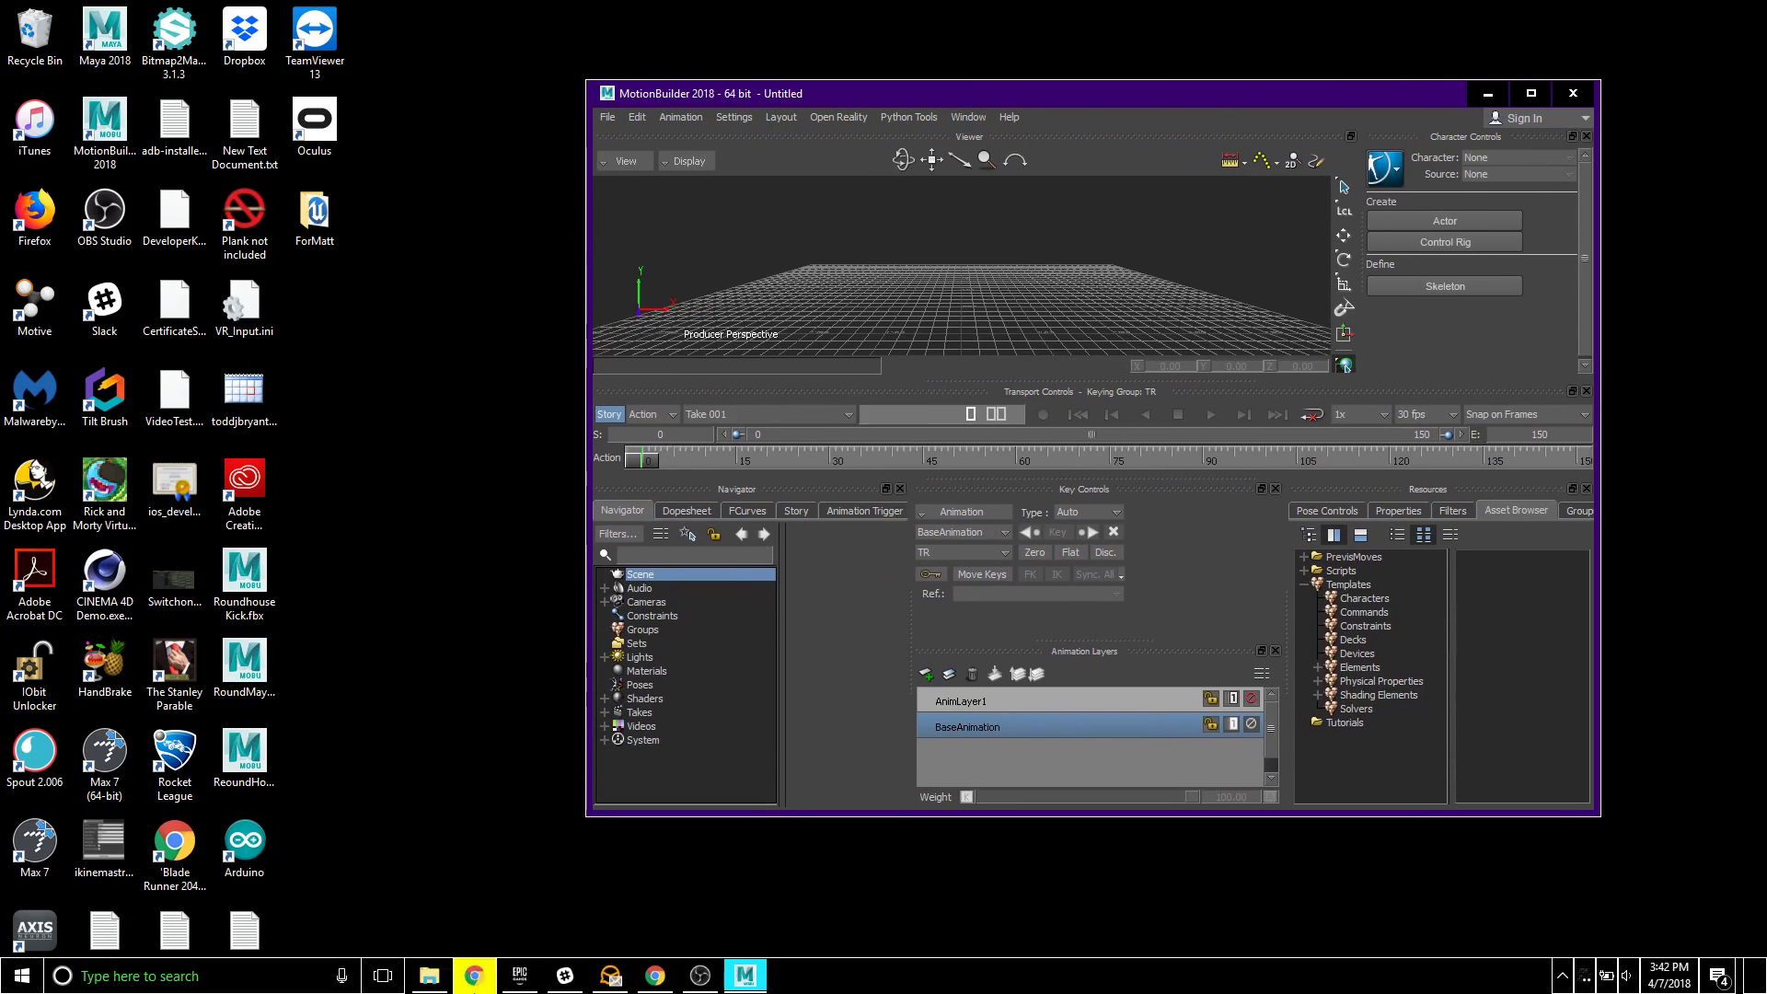
pyautogui.click(411, 983)
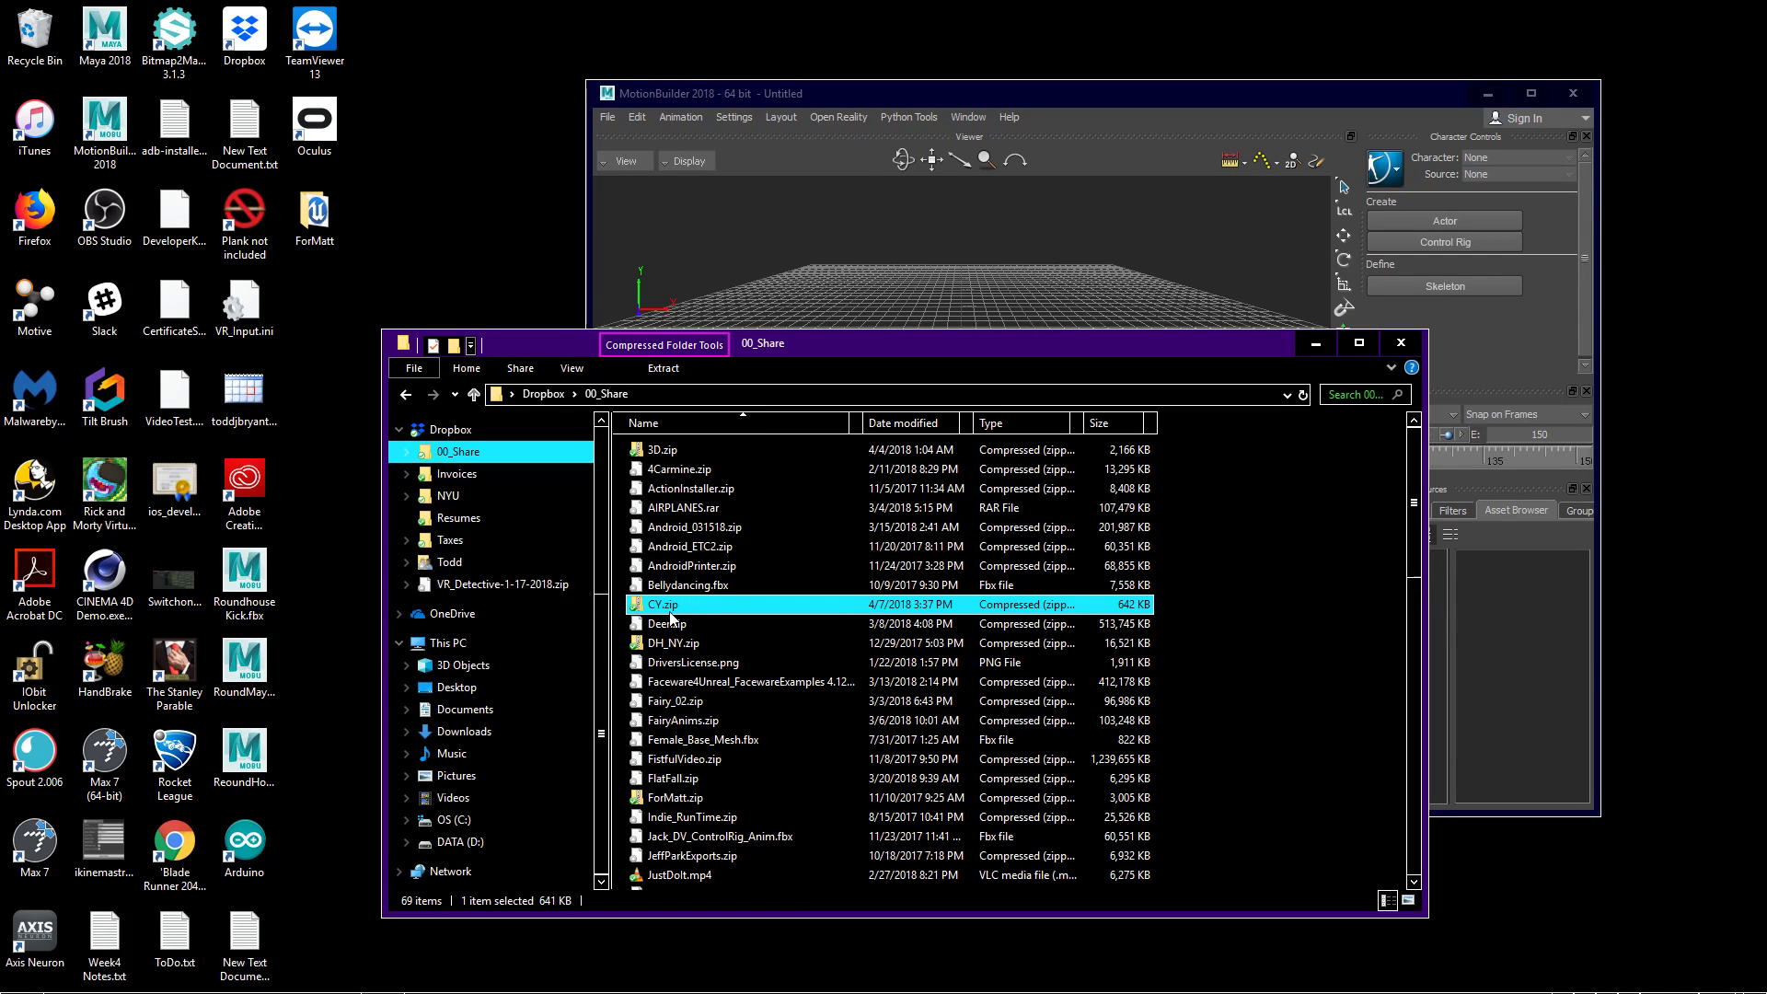
pyautogui.click(726, 619)
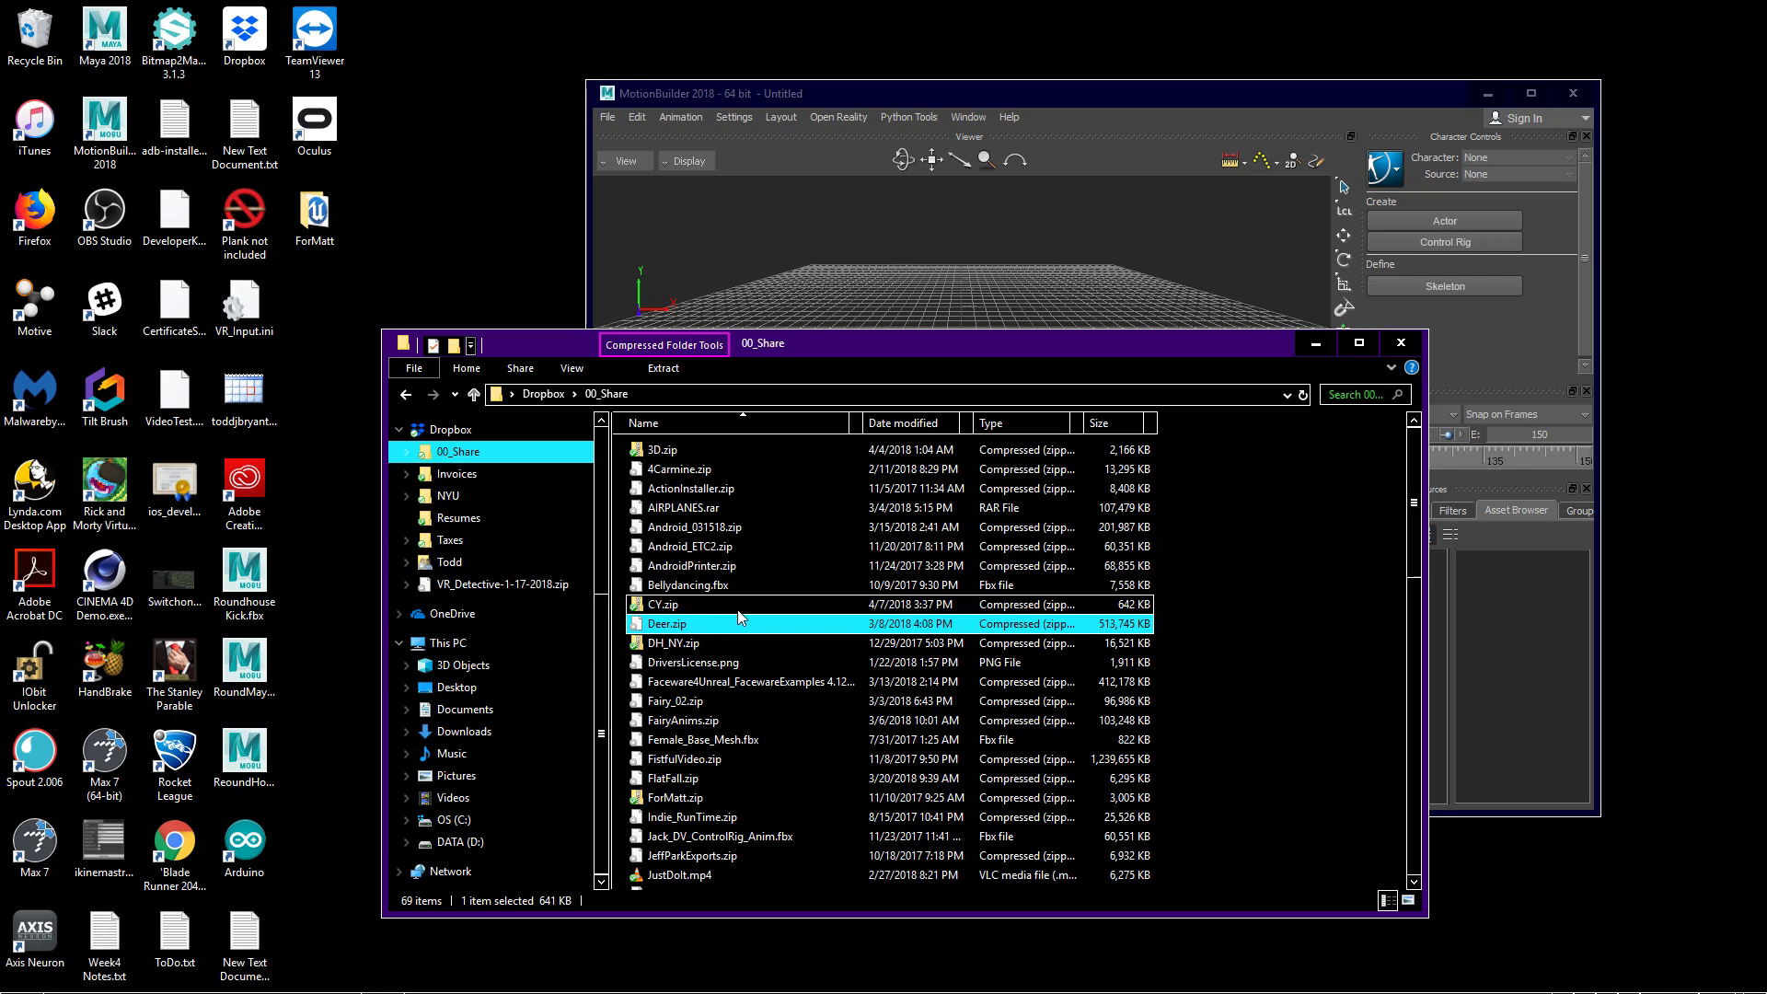
pyautogui.click(741, 608)
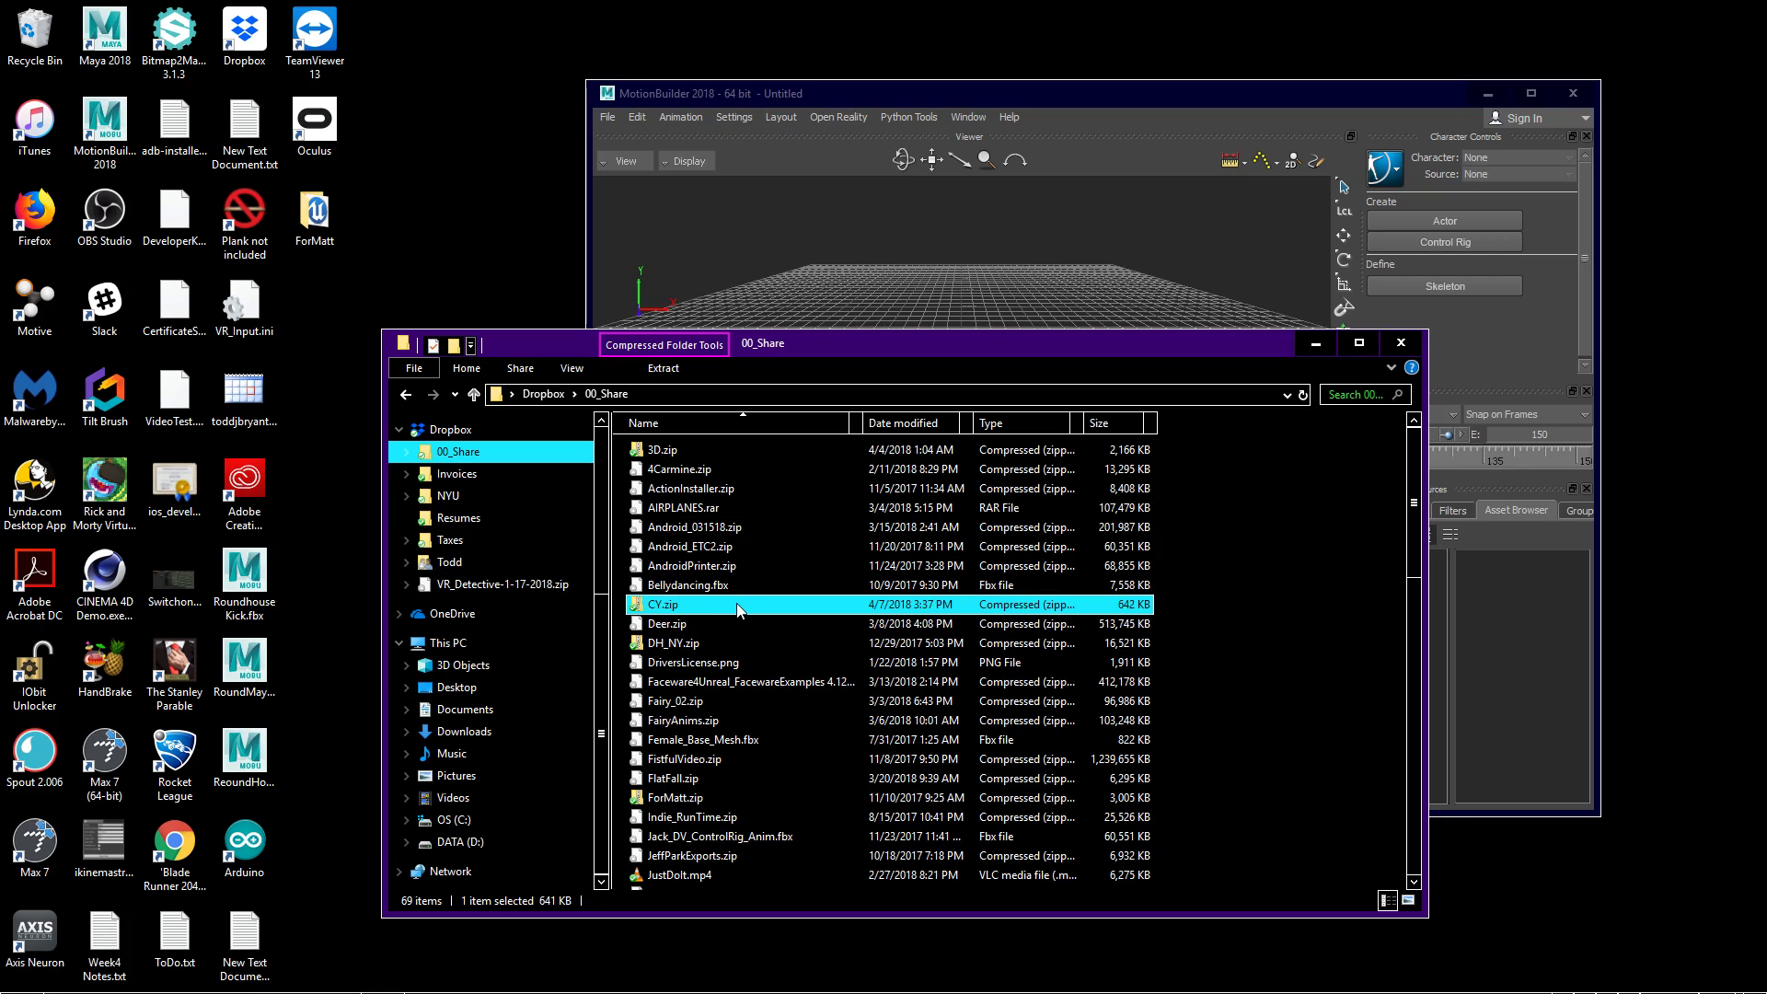
pyautogui.moveTo(741, 608); pyautogui.dragTo(462, 252)
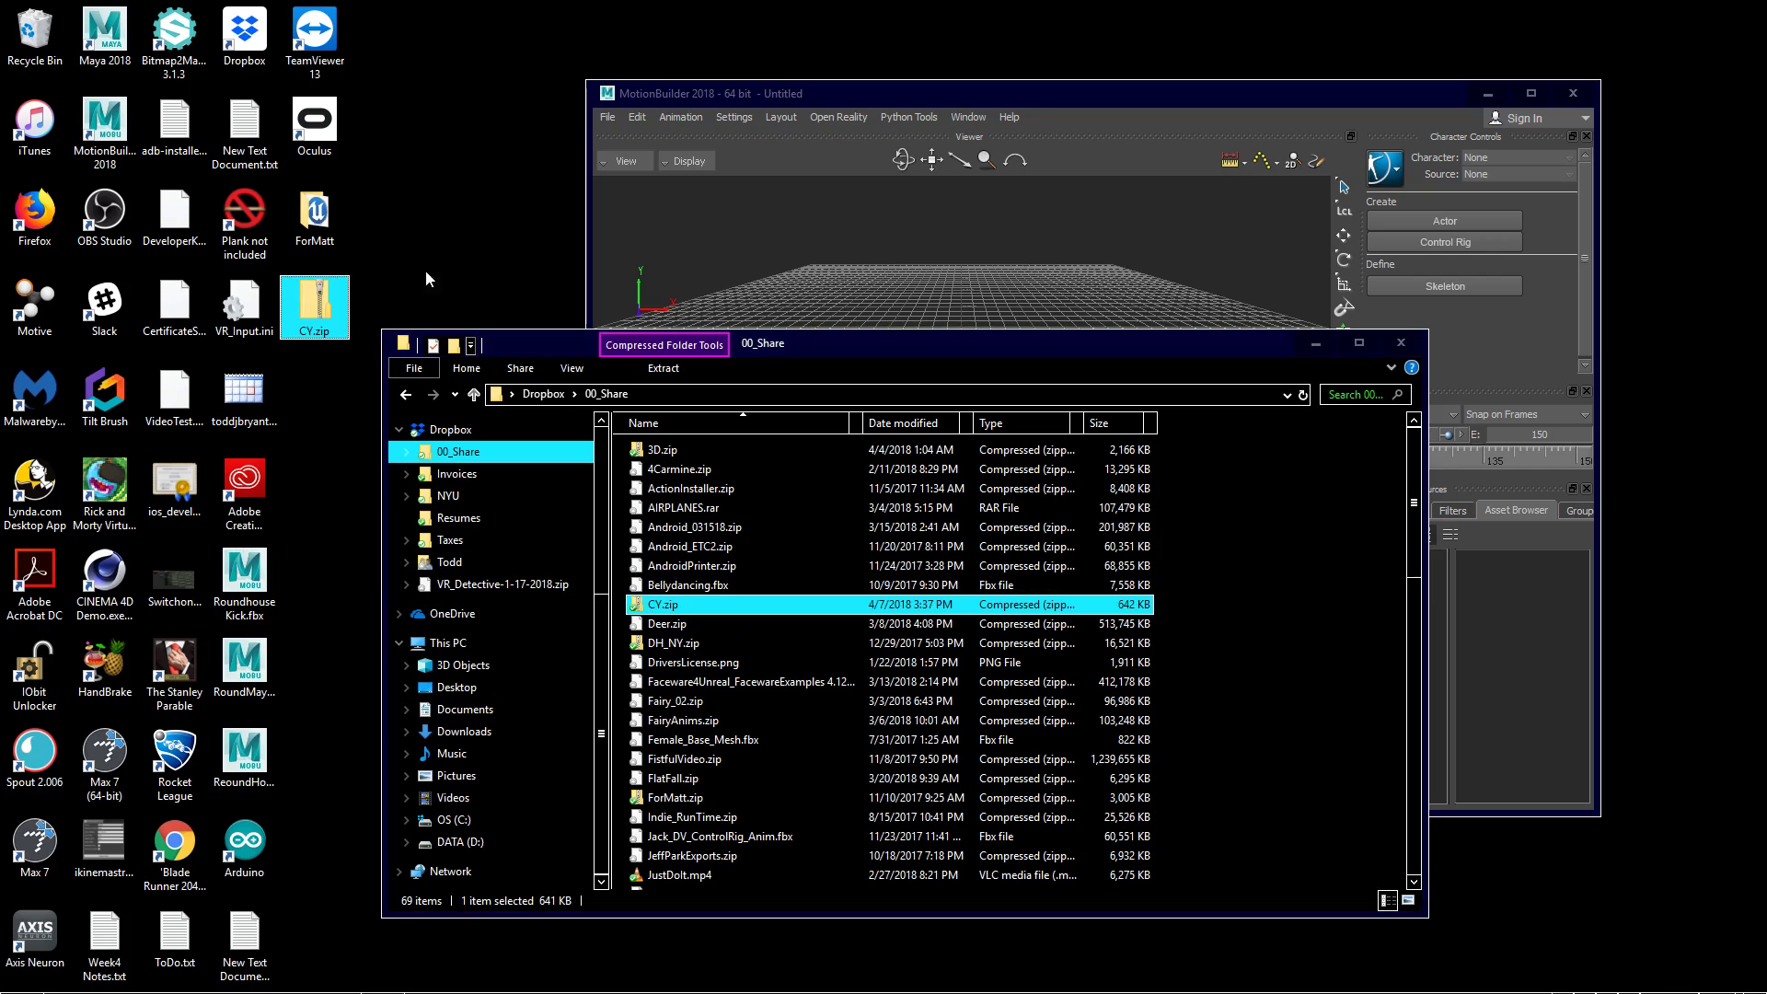
pyautogui.rightClick(318, 306)
pyautogui.moveTo(390, 366)
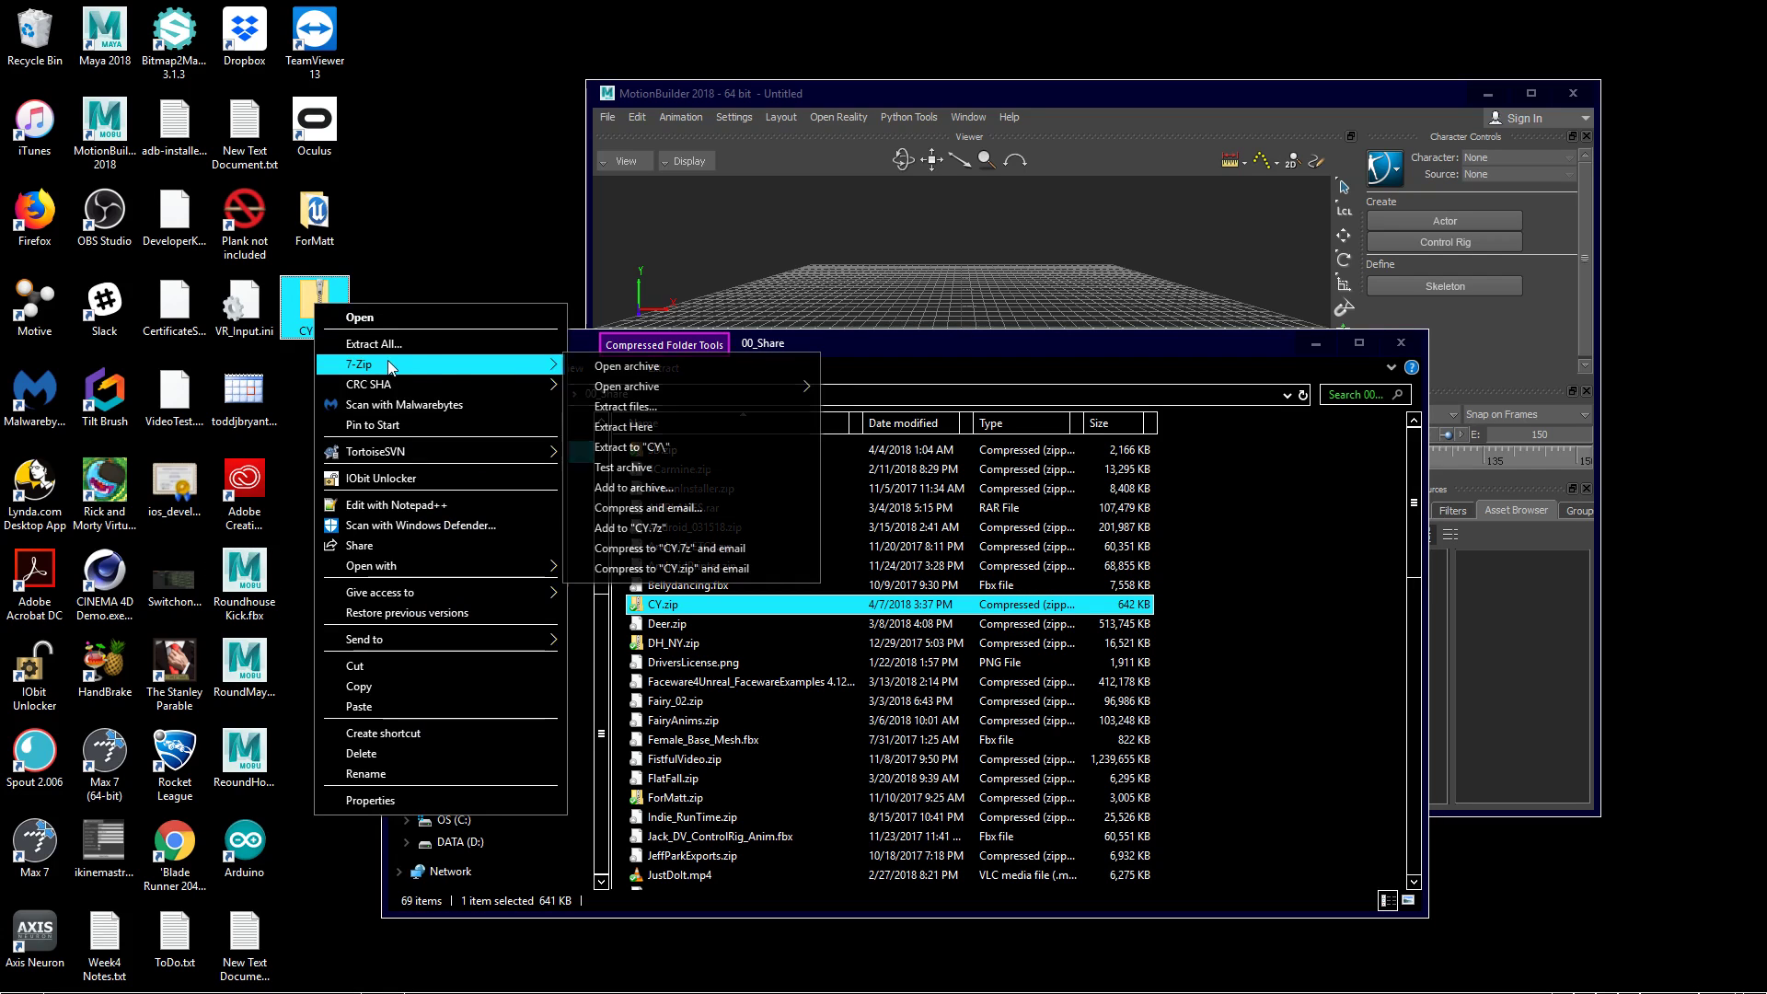
pyautogui.click(631, 446)
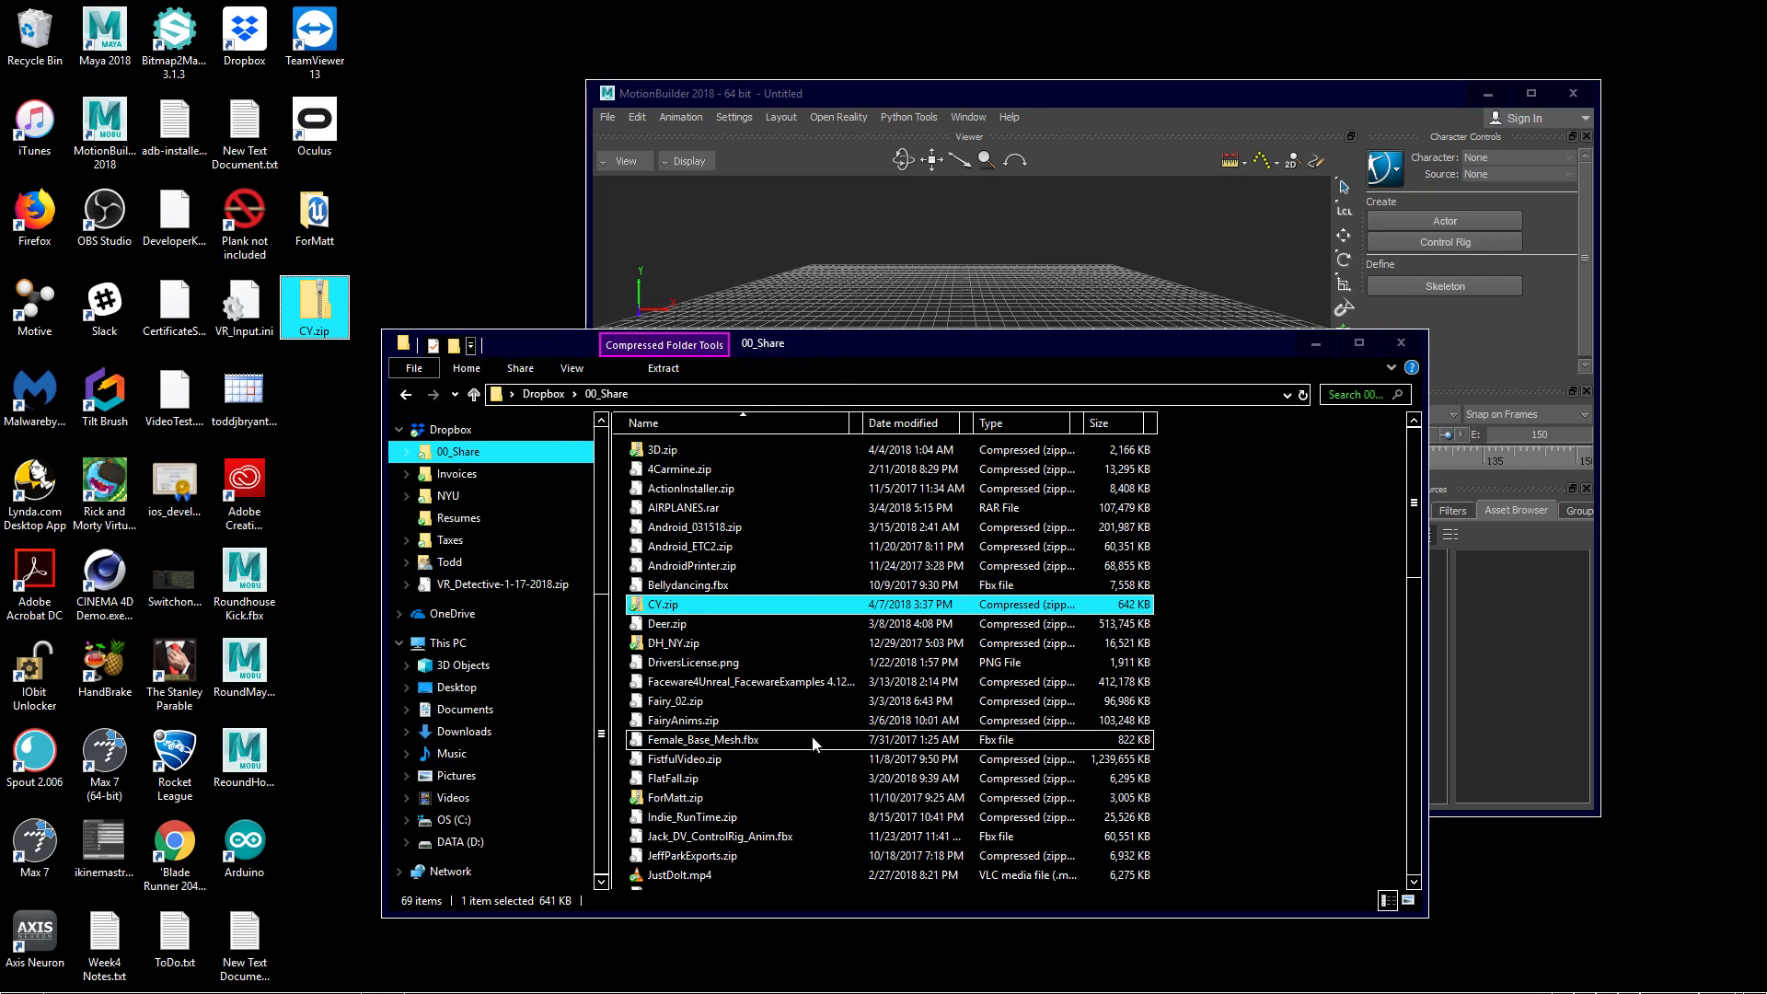
# - Open the Downloads folder in File Explorer and move its window up beside the desktop shortcuts
pyautogui.click(464, 731)
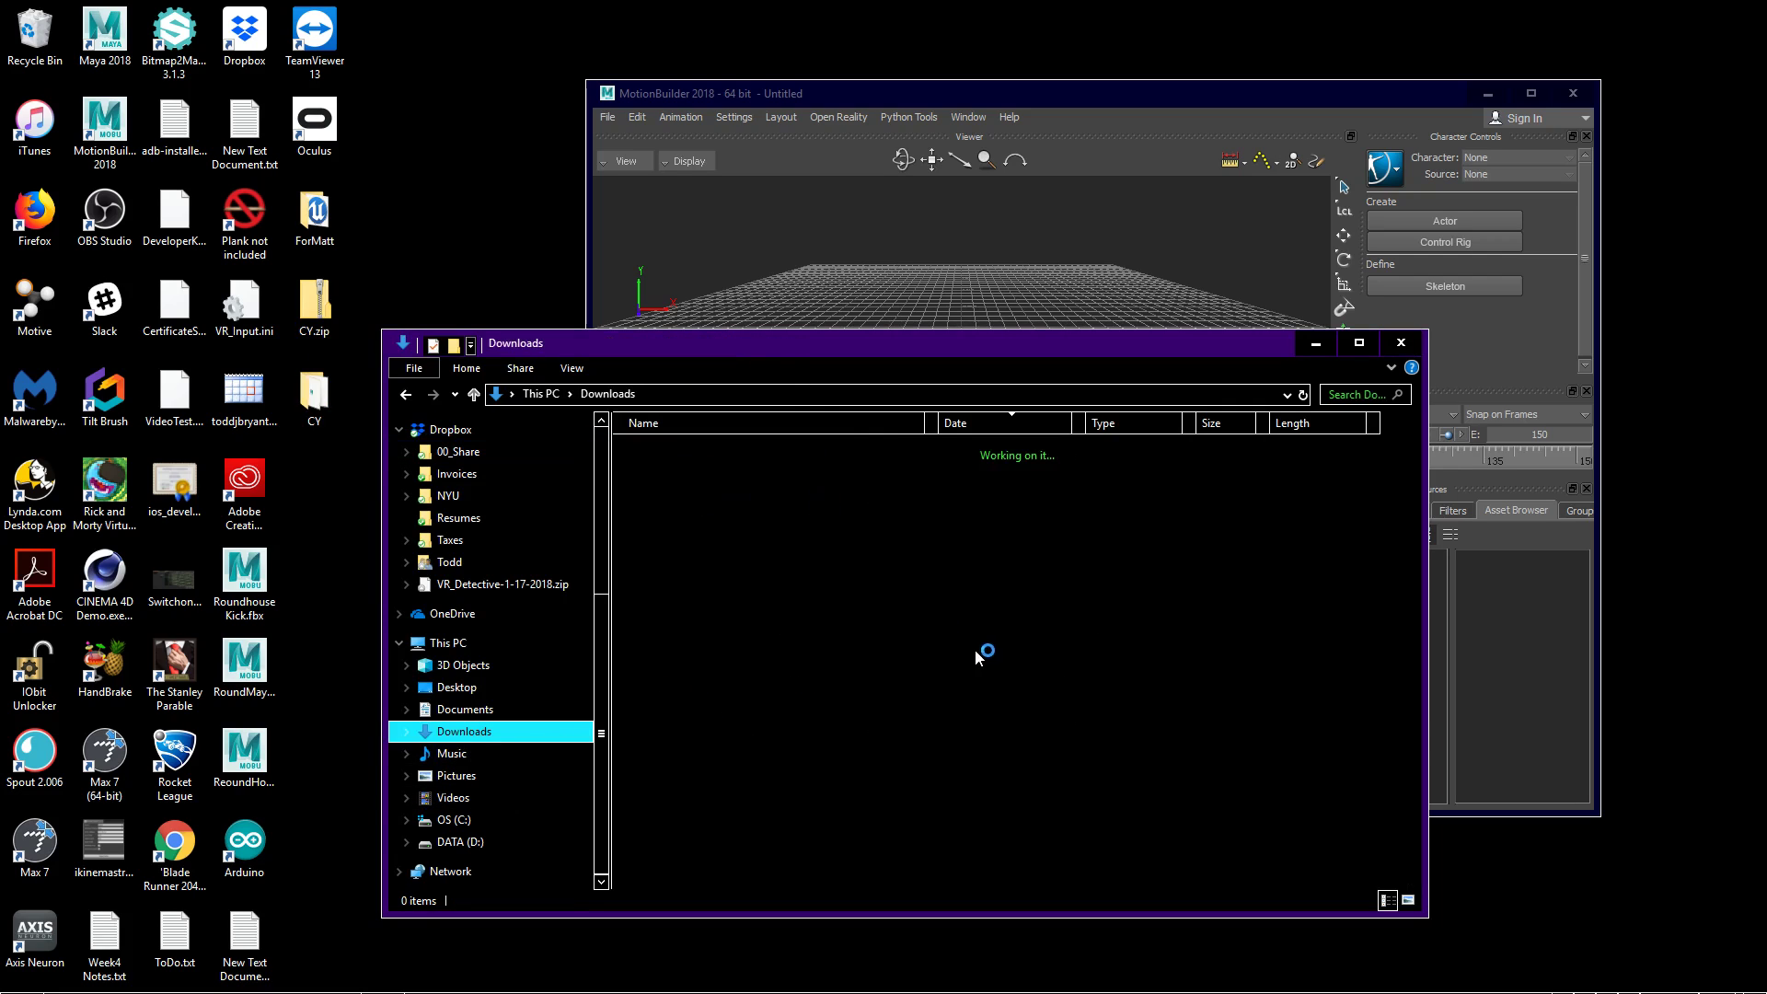
pyautogui.moveTo(828, 990)
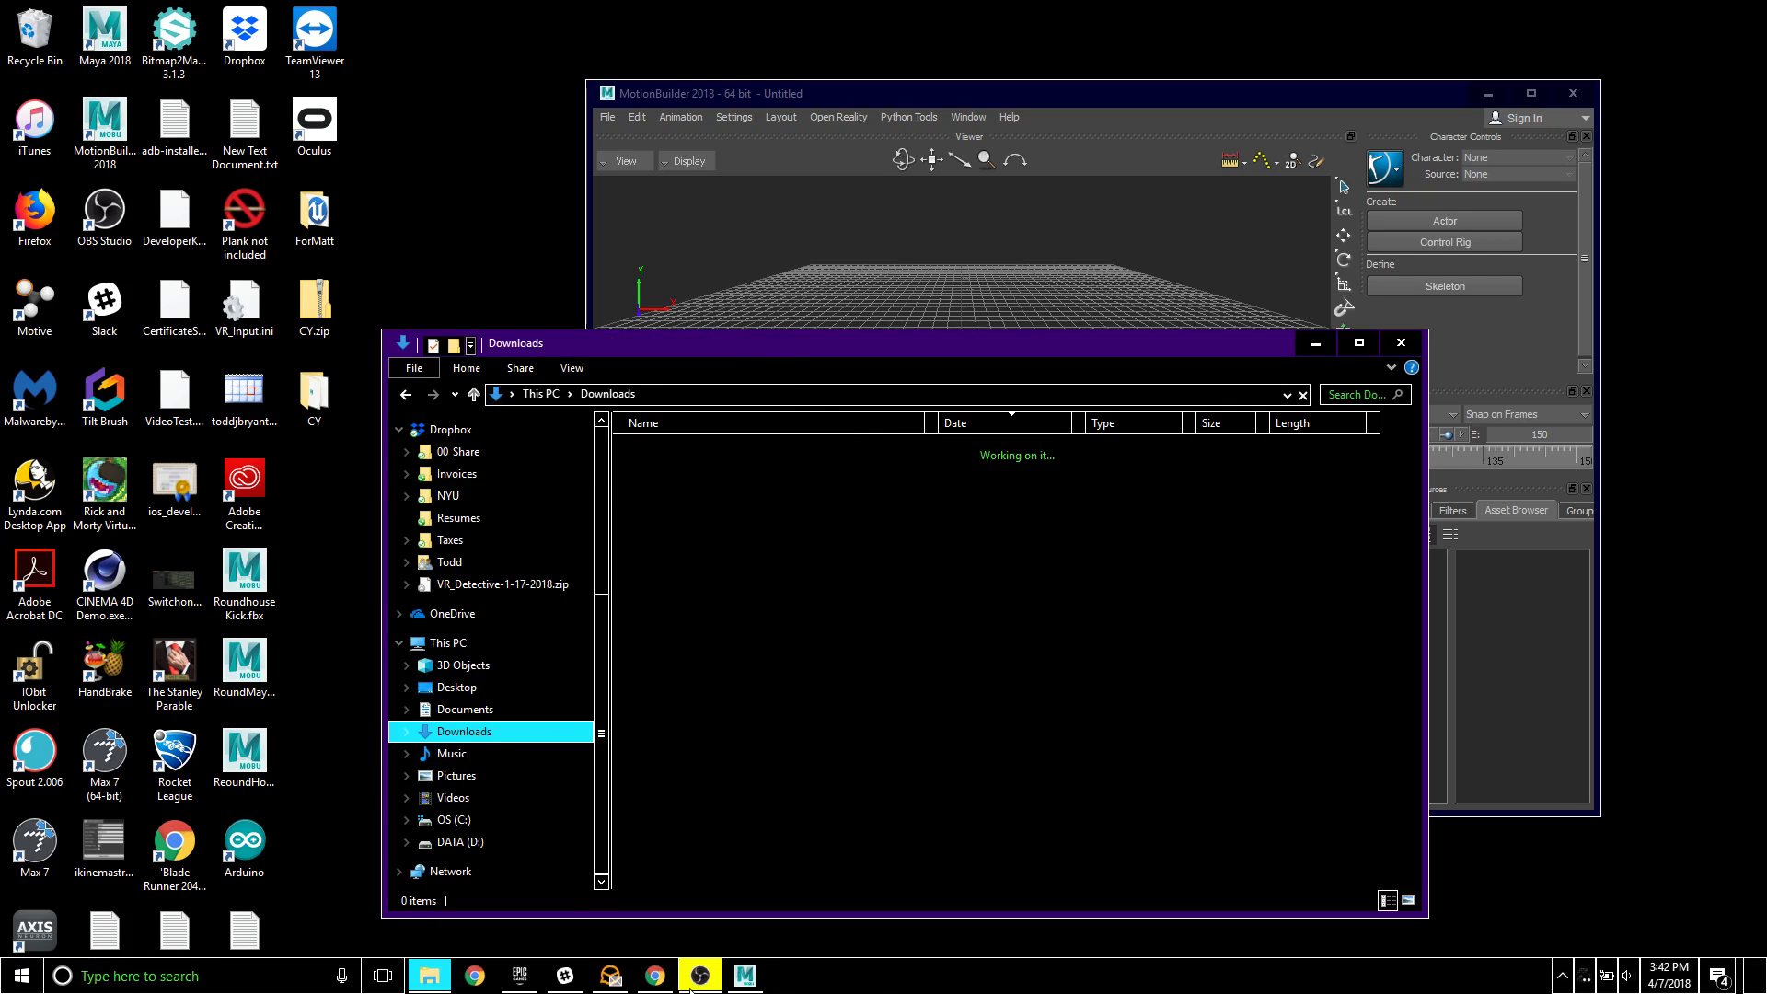
pyautogui.moveTo(522, 985)
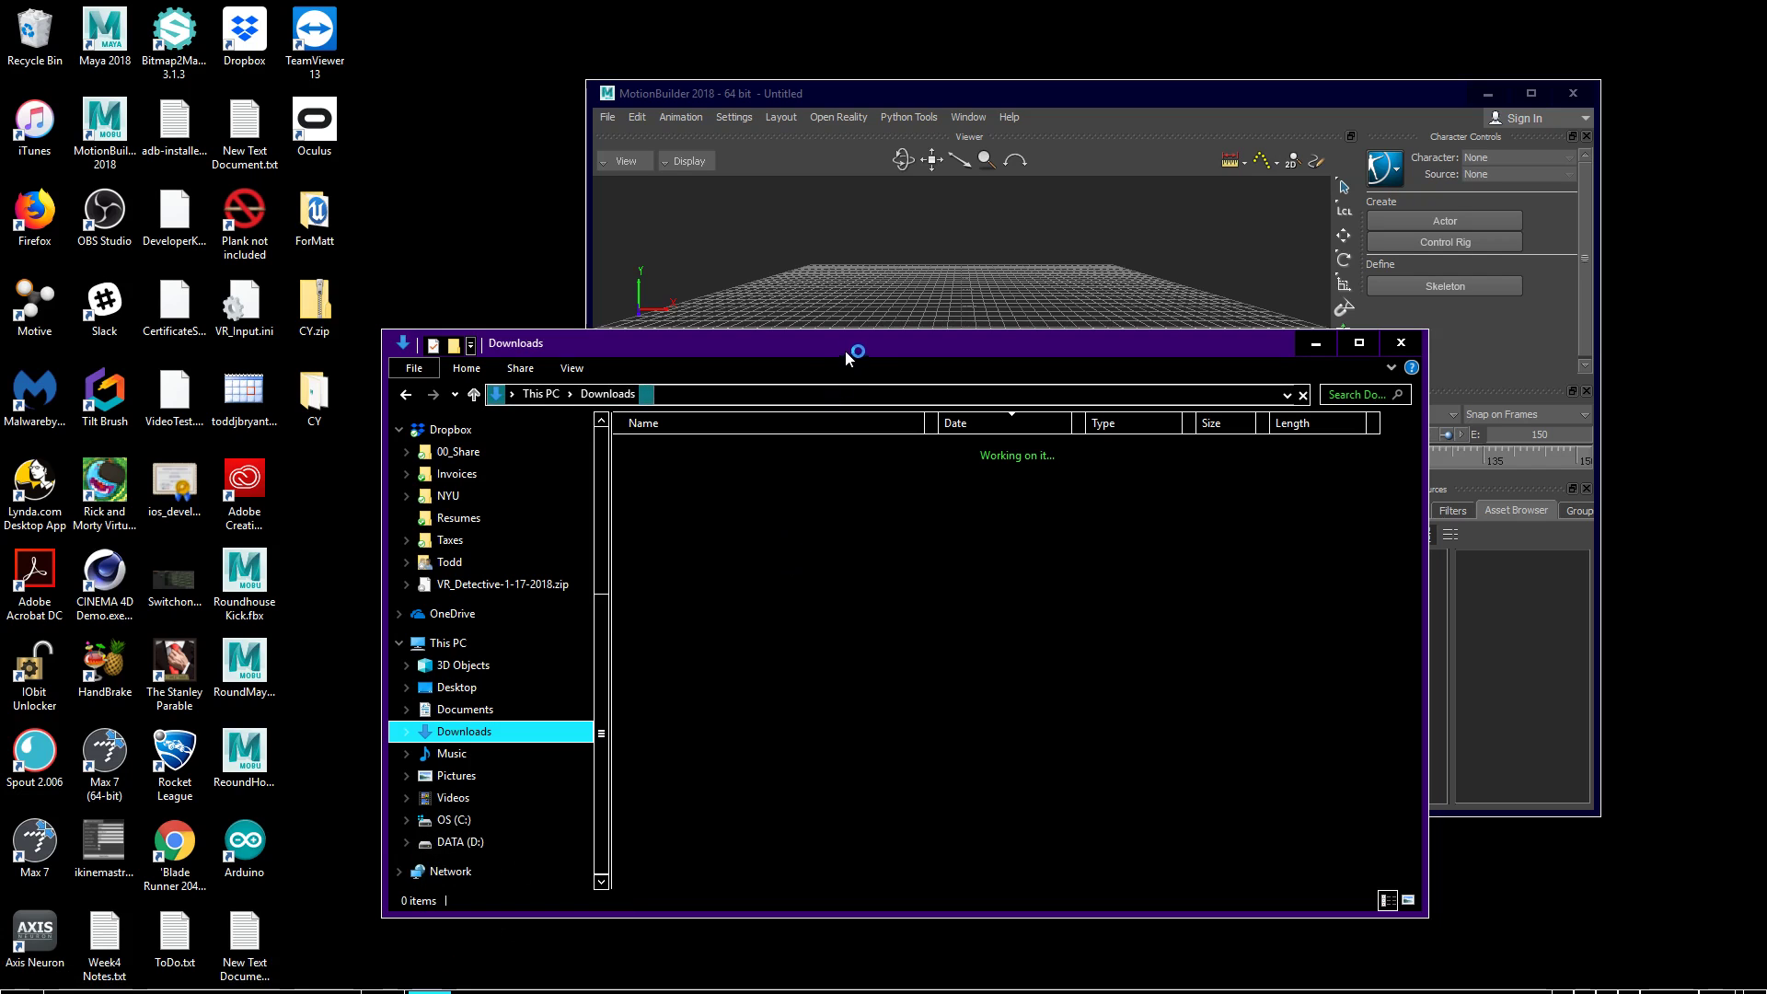
pyautogui.moveTo(863, 346); pyautogui.dragTo(711, 174)
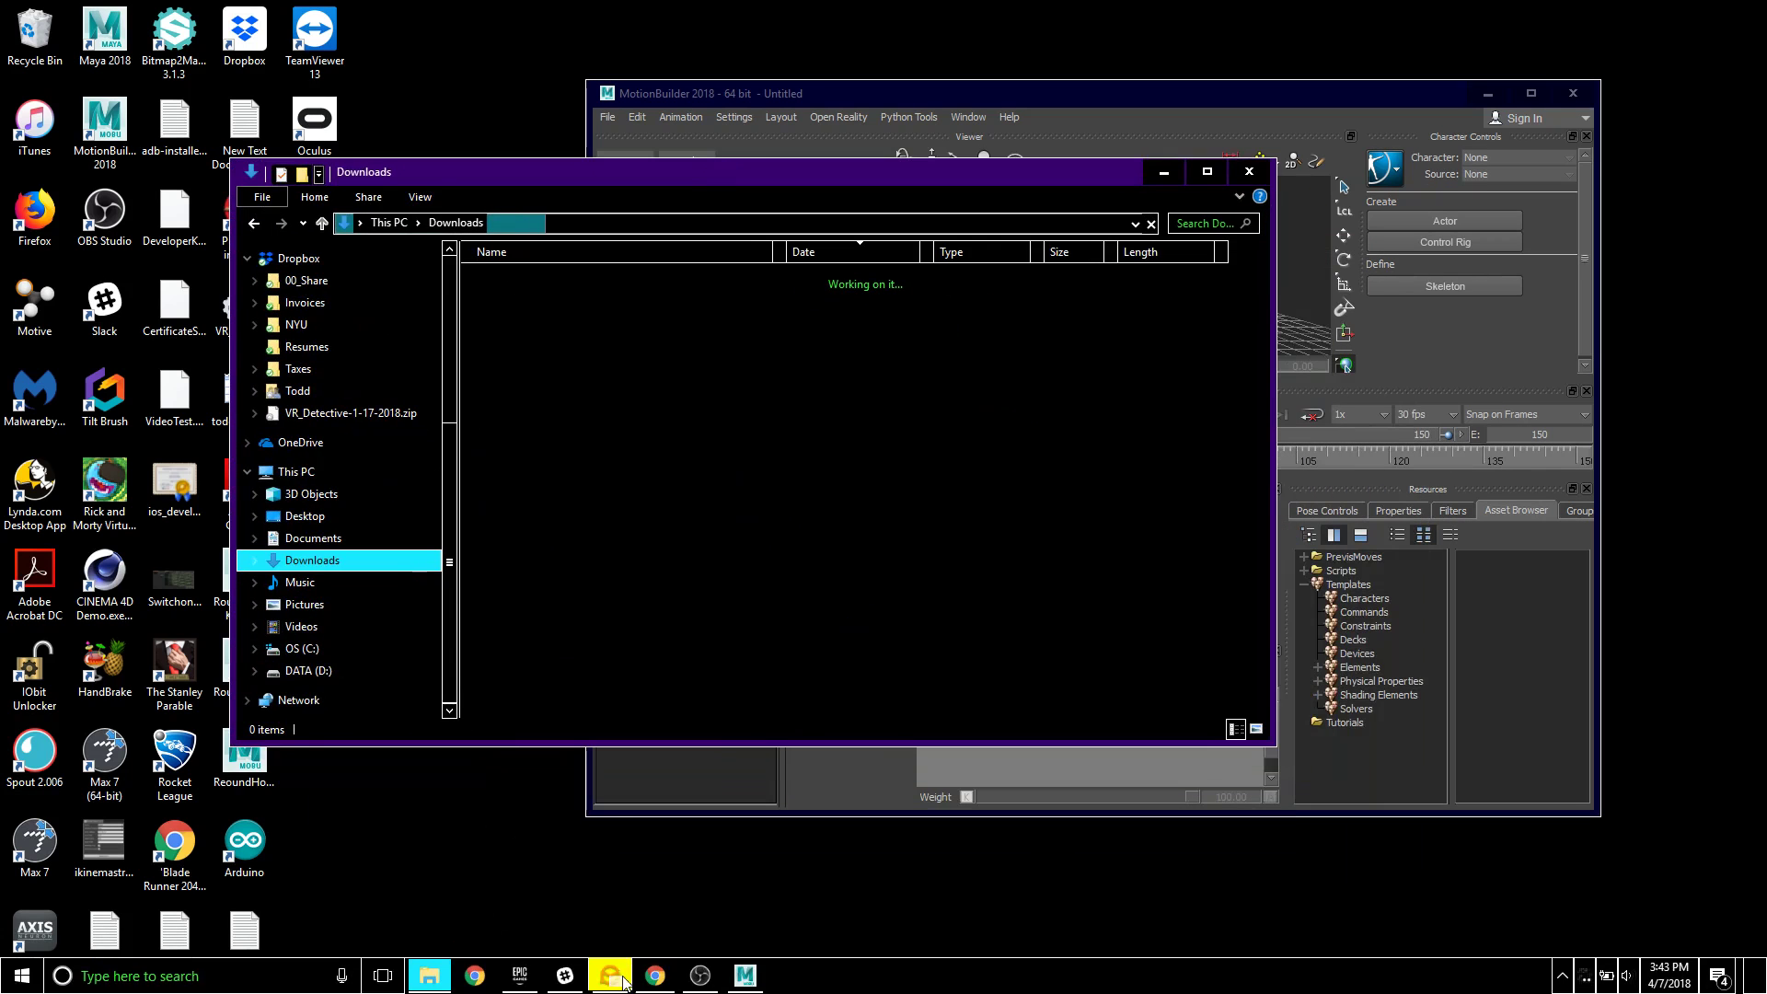
# - Switch to the Epic Games Launcher, launch the NV2018 project from the library, and minimise the launcher
pyautogui.click(521, 978)
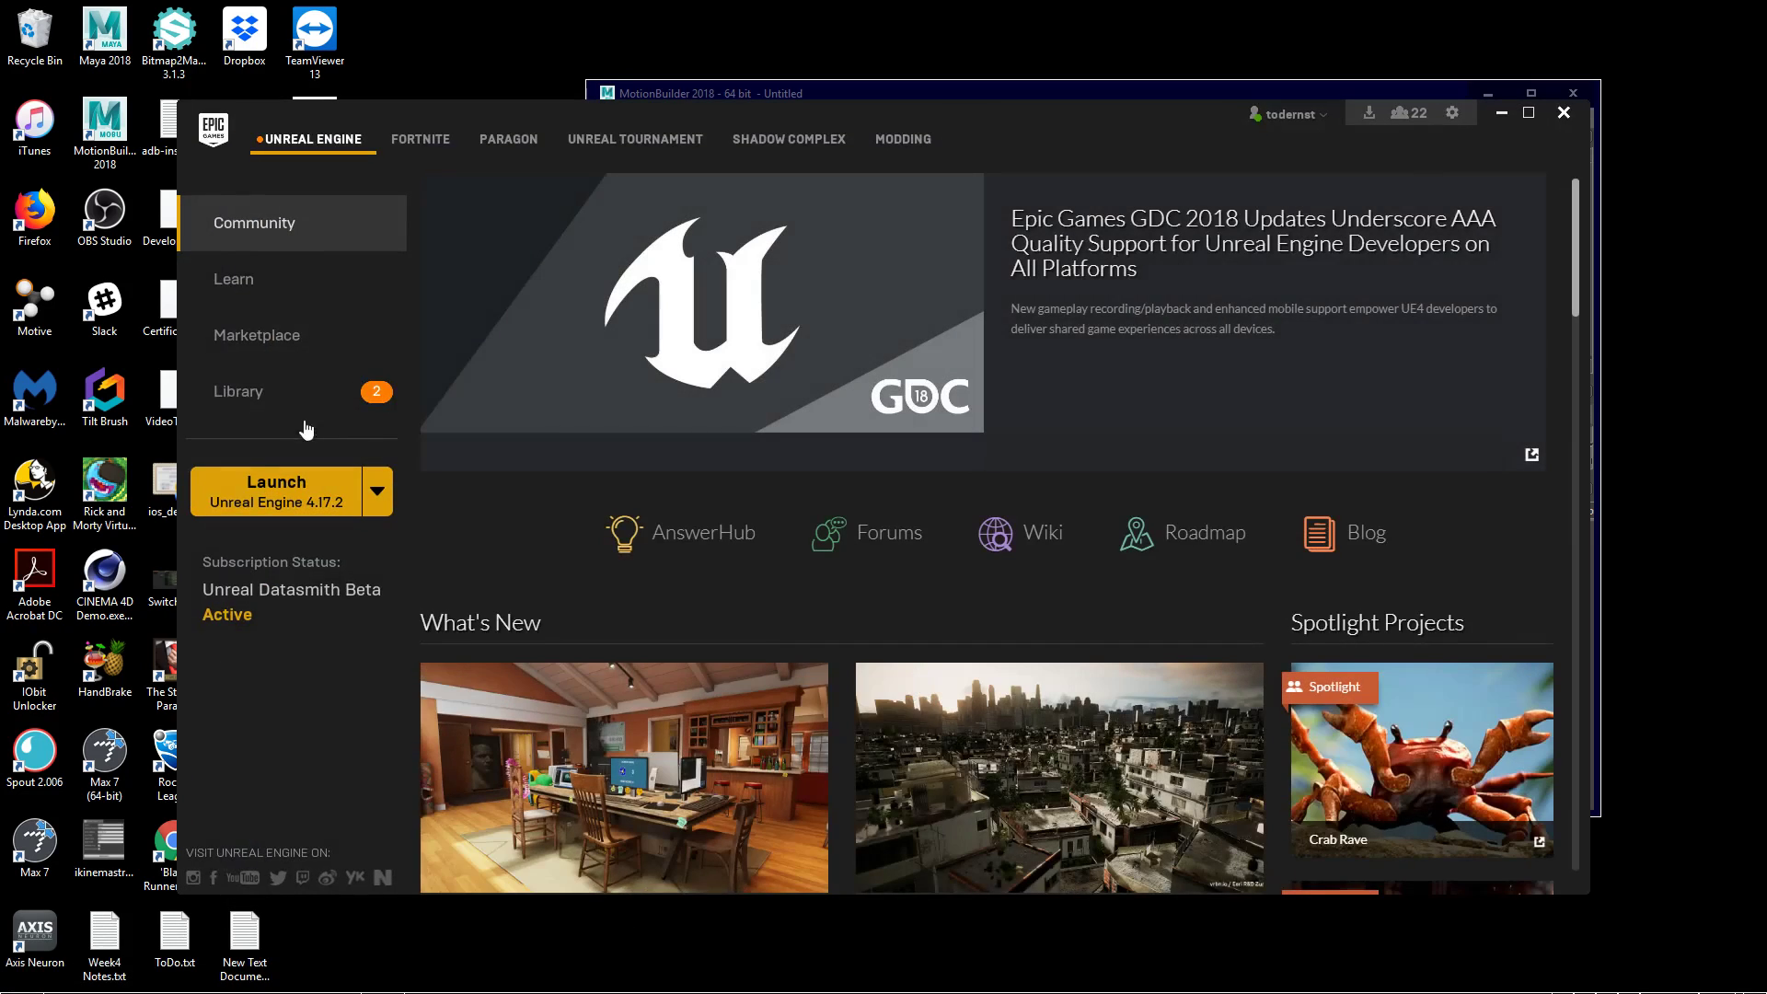
pyautogui.click(300, 405)
pyautogui.scroll(-10, 924, 739)
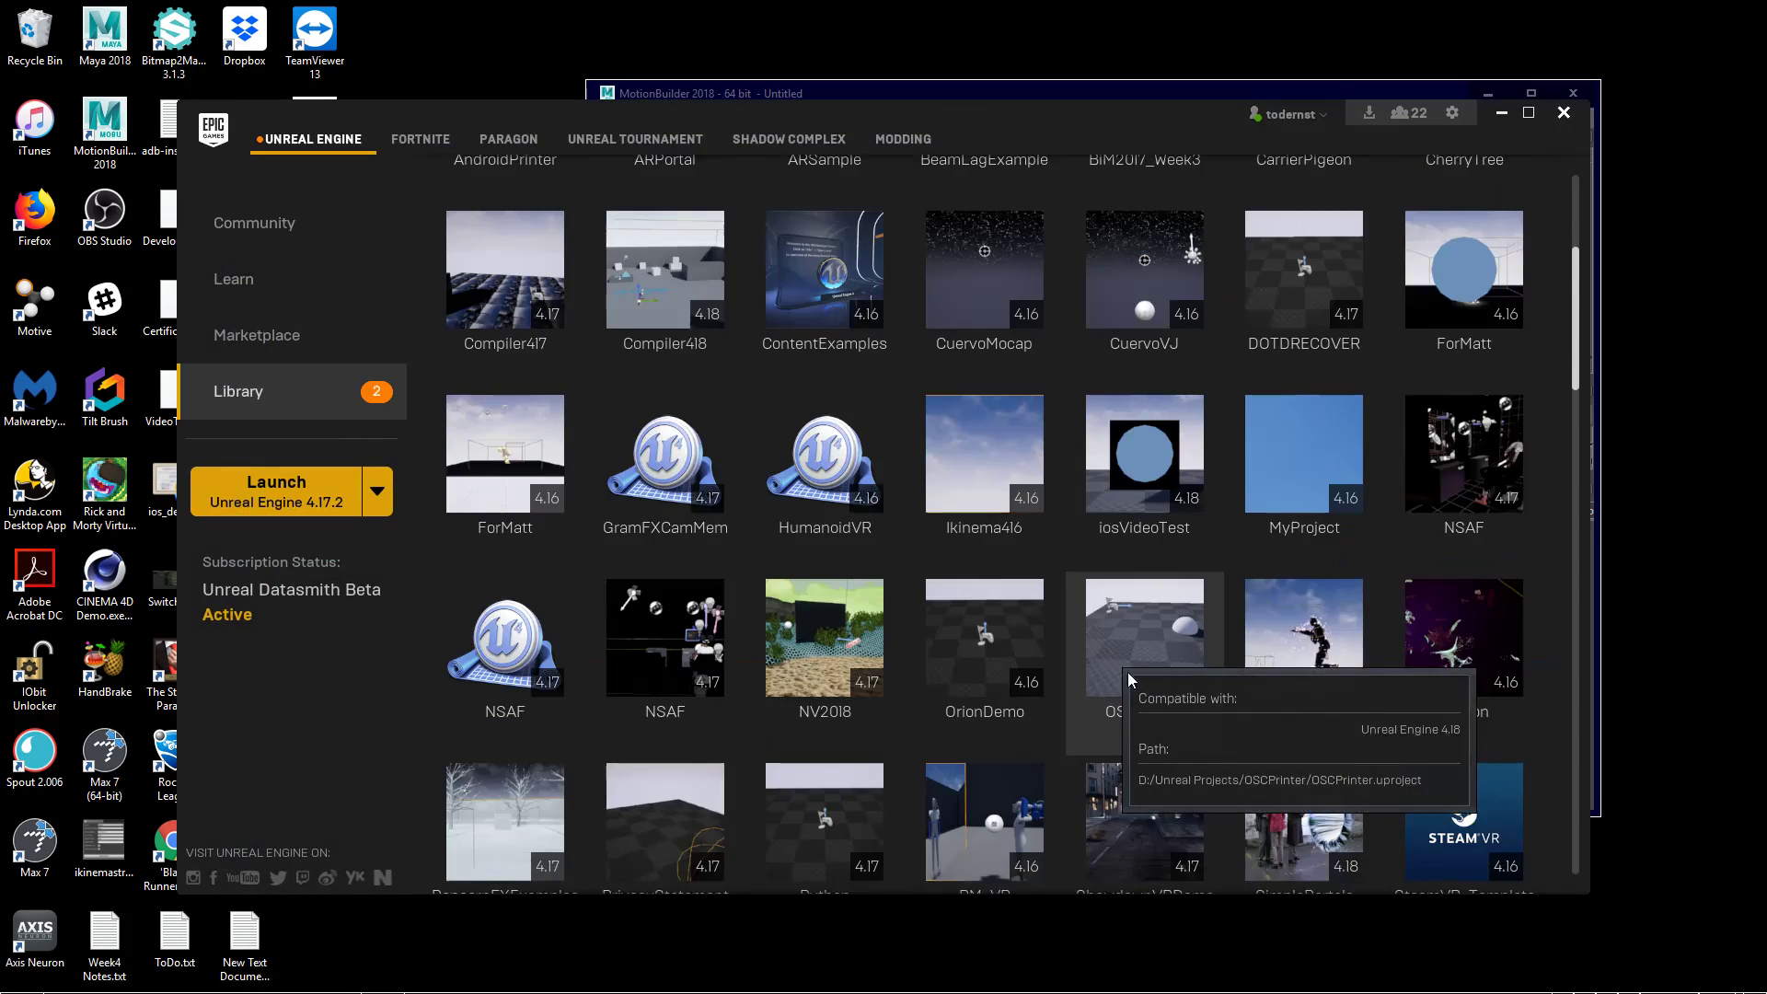
pyautogui.scroll(-2, 1164, 679)
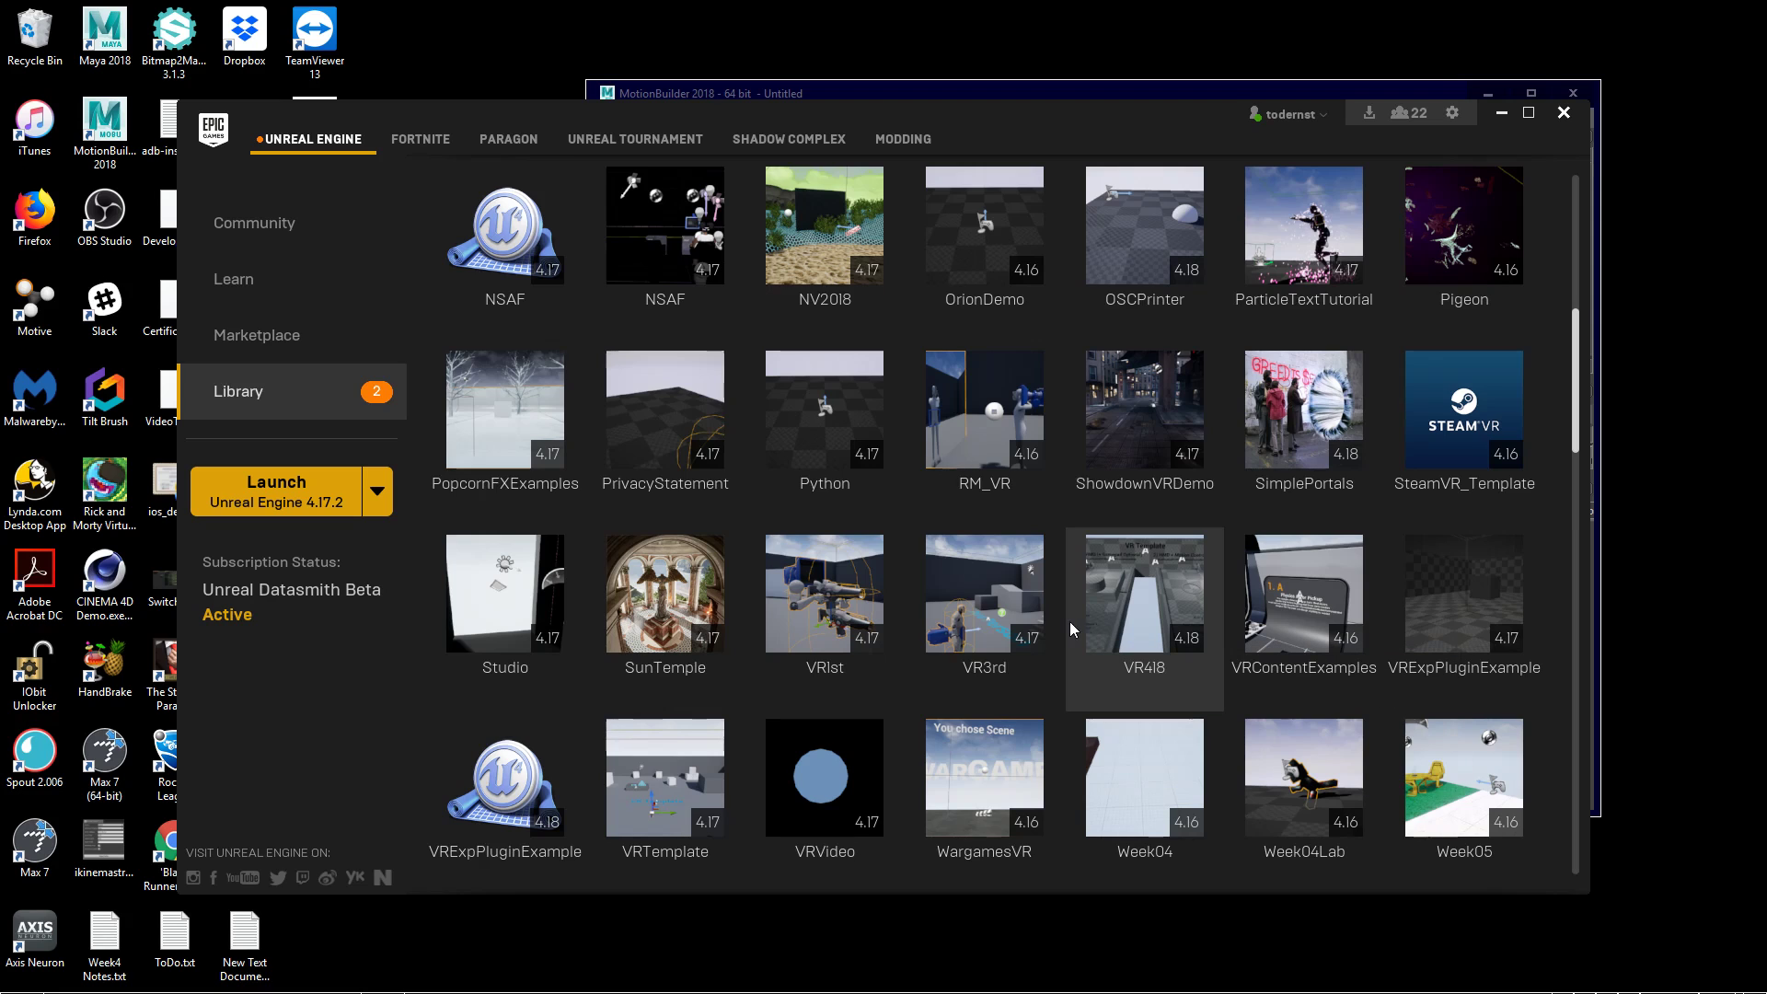
pyautogui.doubleClick(843, 235)
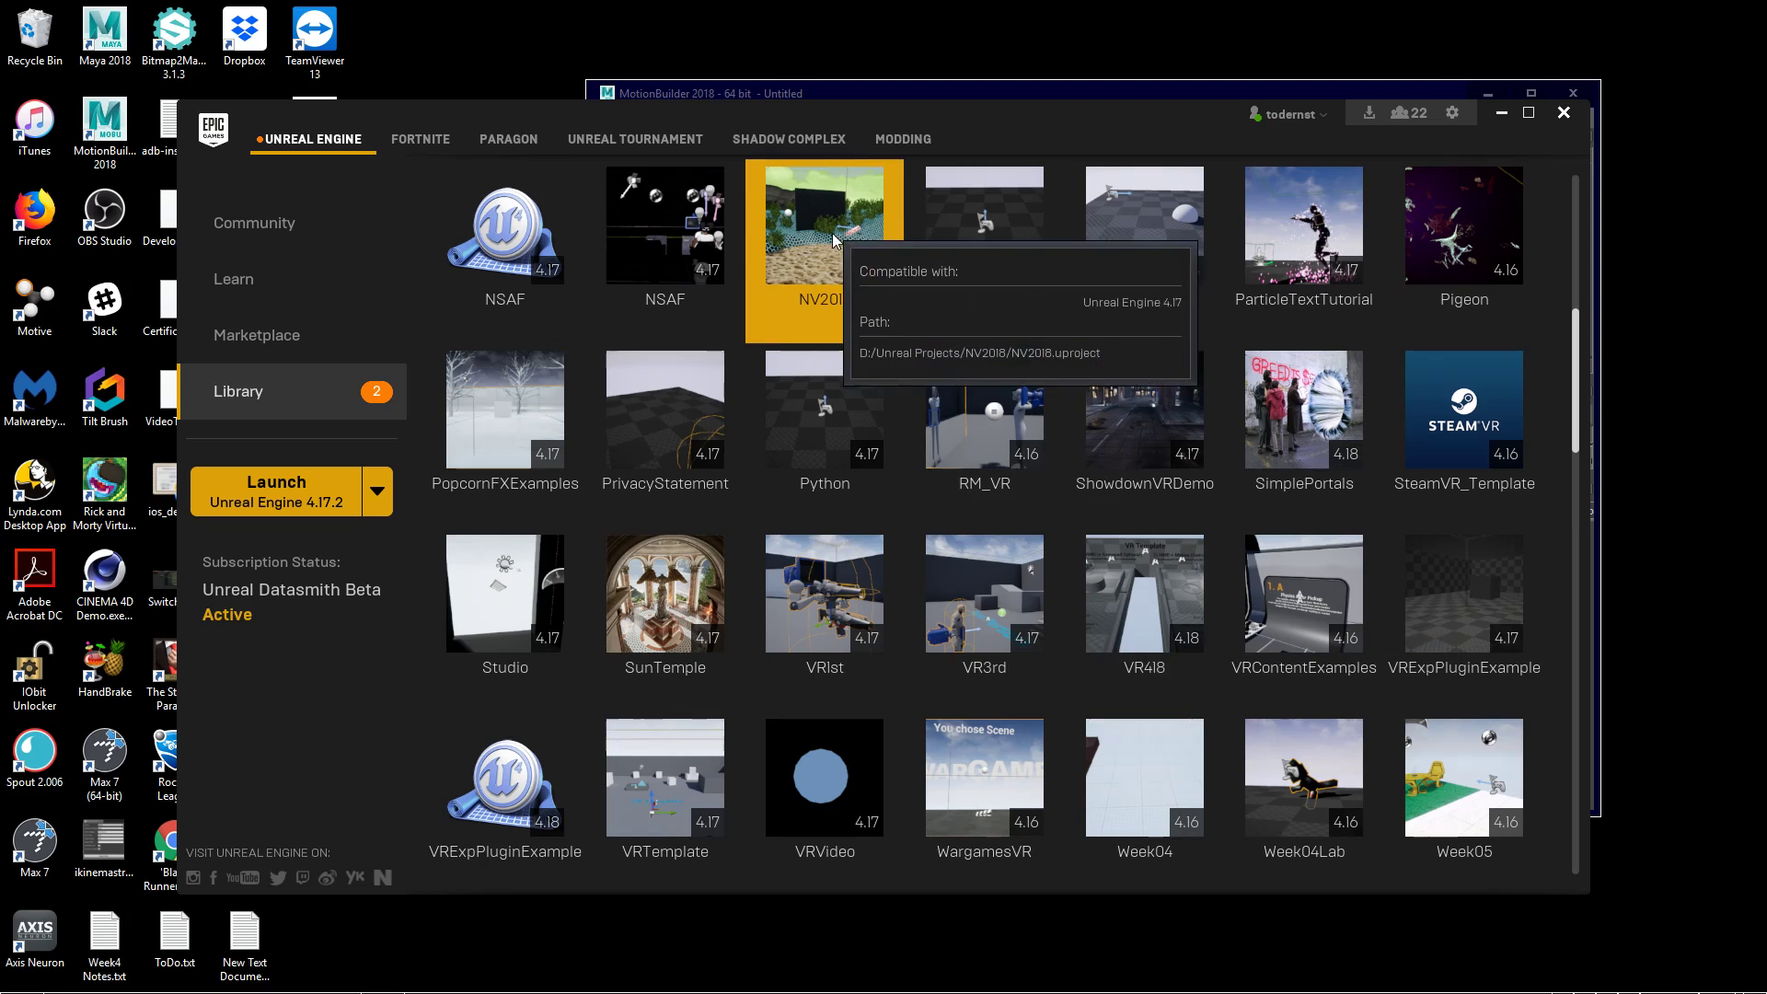
pyautogui.click(1501, 113)
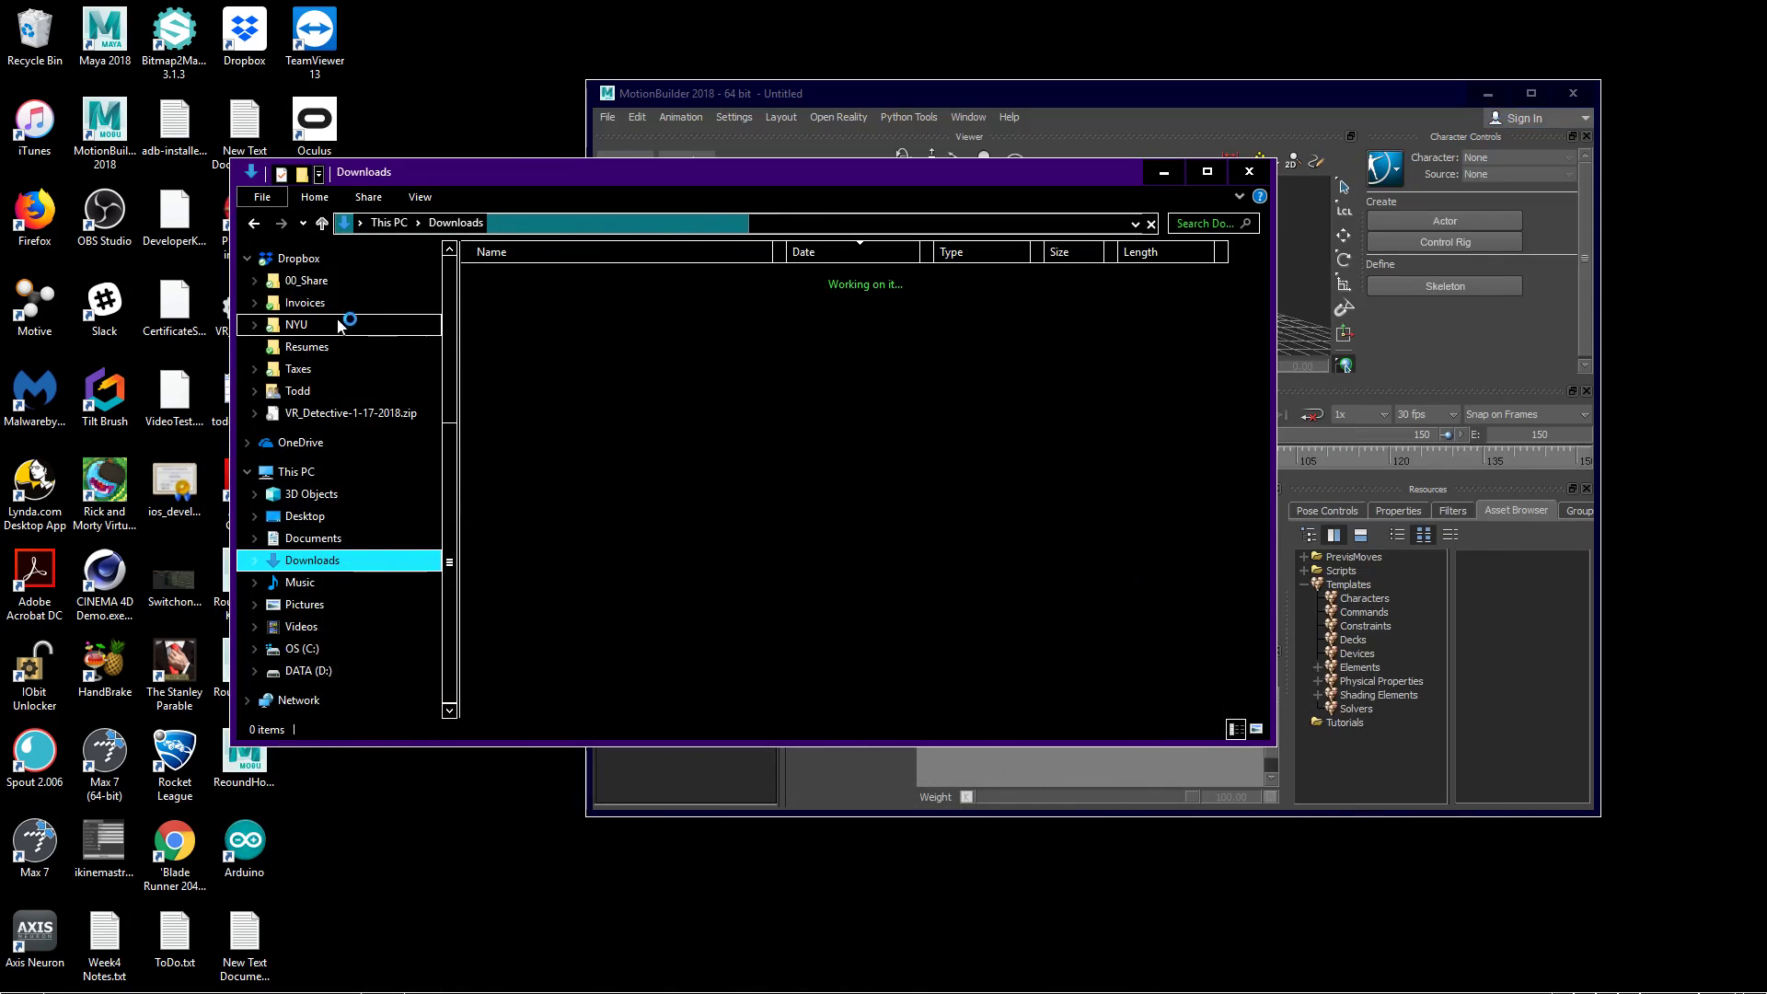
# - Sort the Downloads folder by date with the oldest items first and select bigvegas.fbx
pyautogui.click(318, 538)
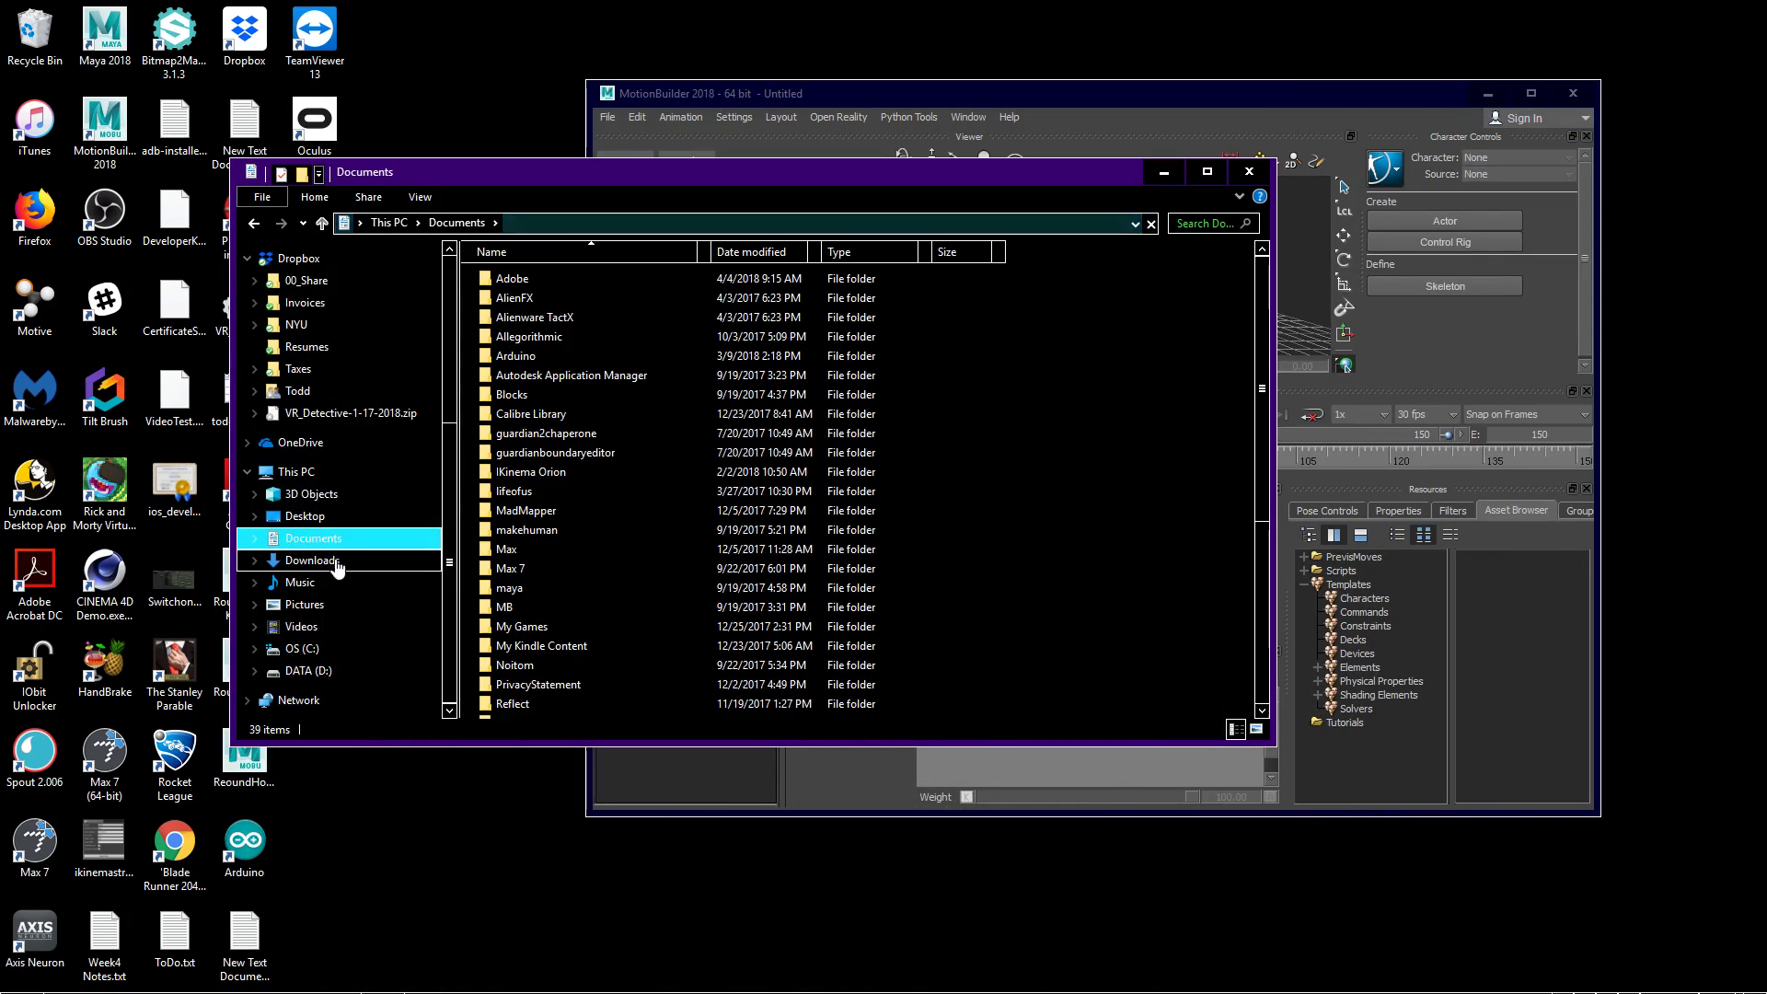
pyautogui.click(333, 561)
pyautogui.scroll(4, 379, 516)
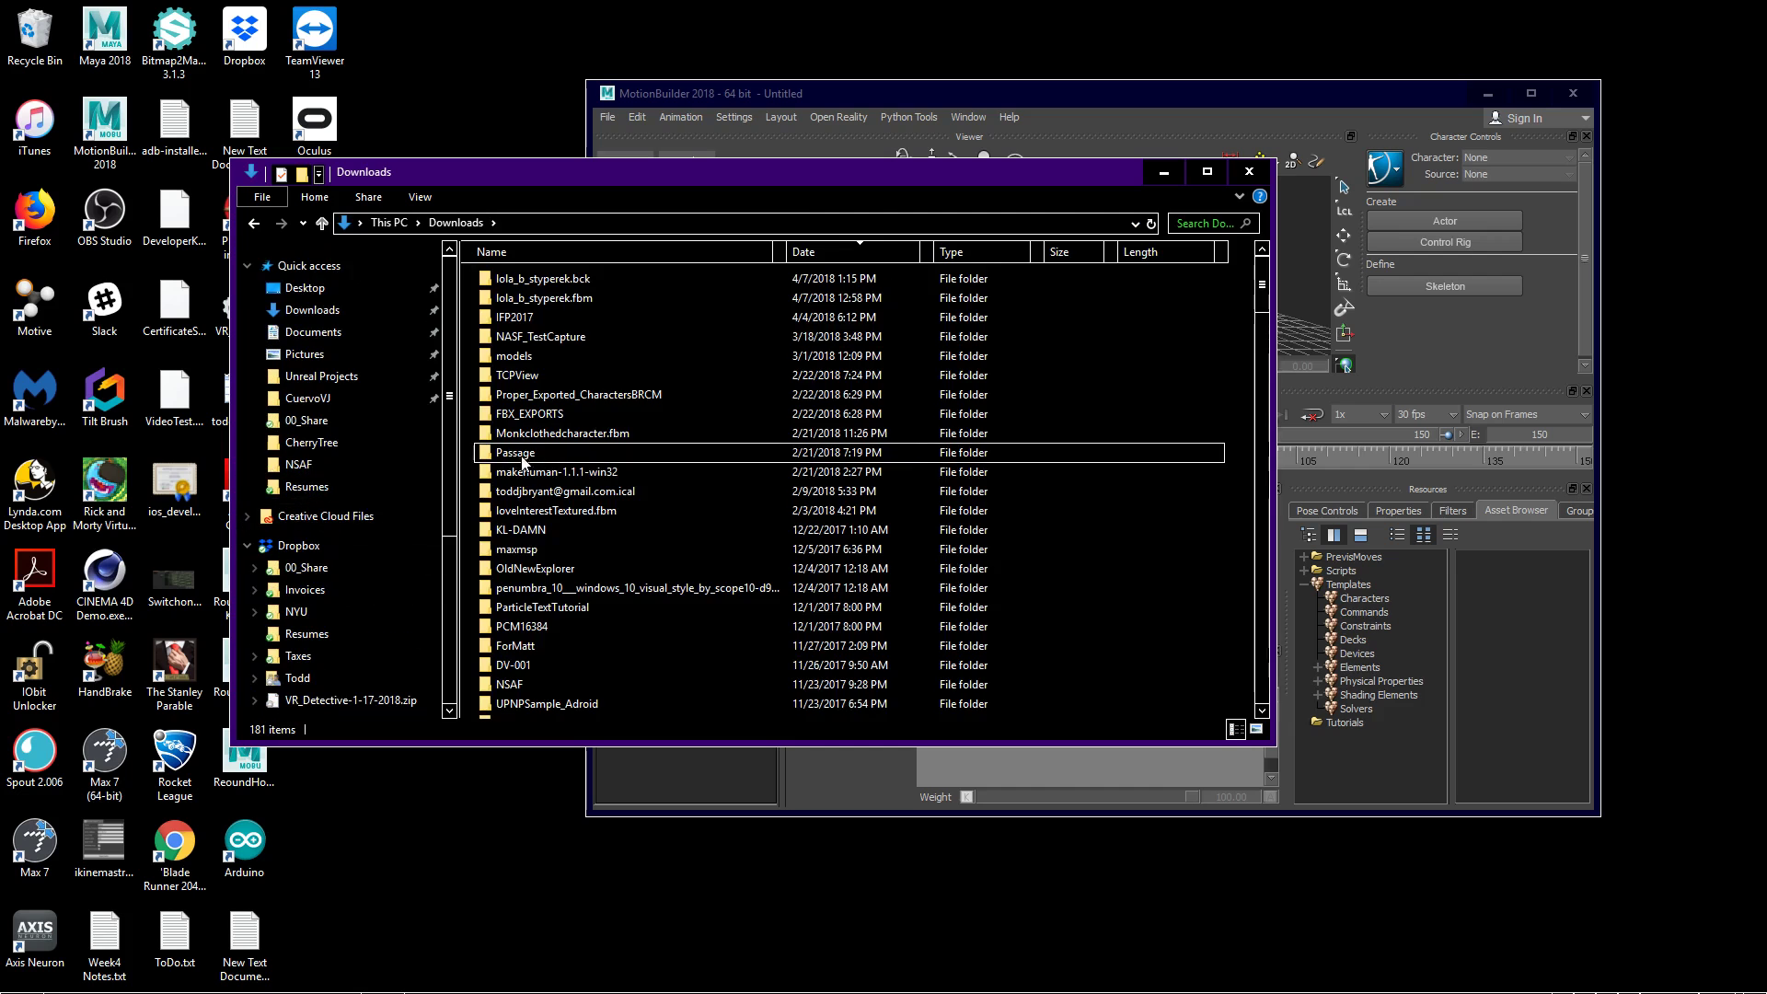
pyautogui.scroll(-6, 626, 531)
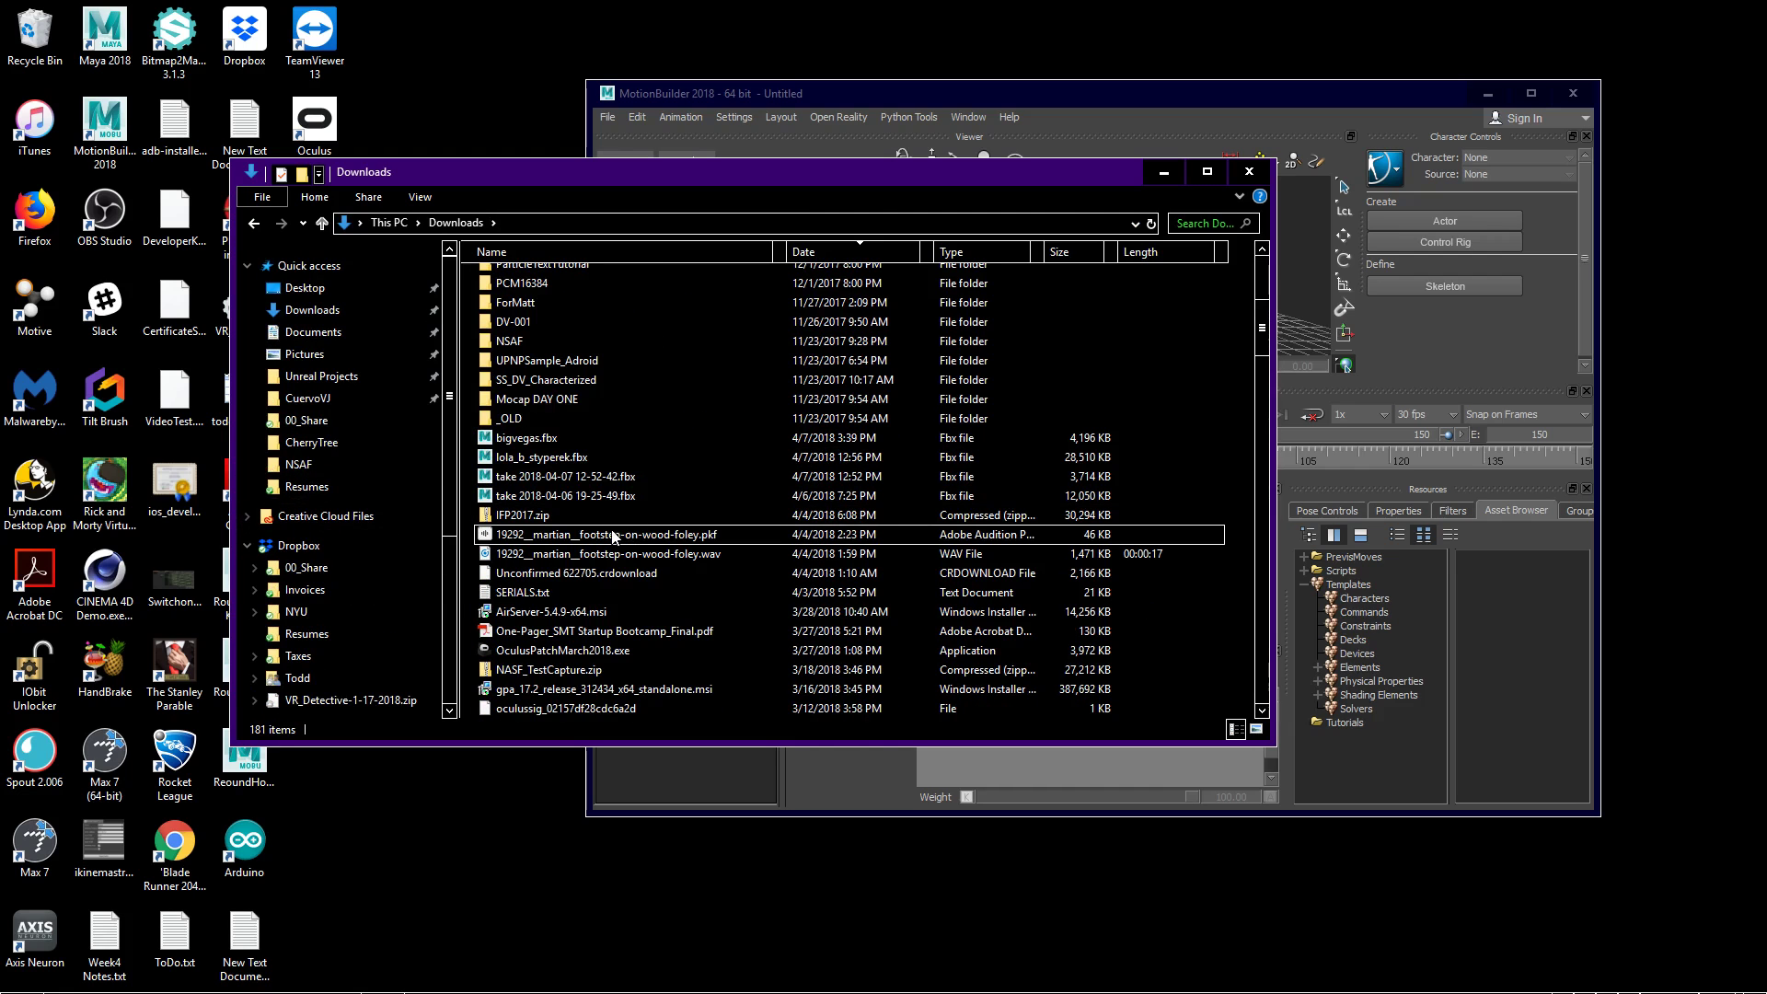
pyautogui.scroll(-8, 617, 543)
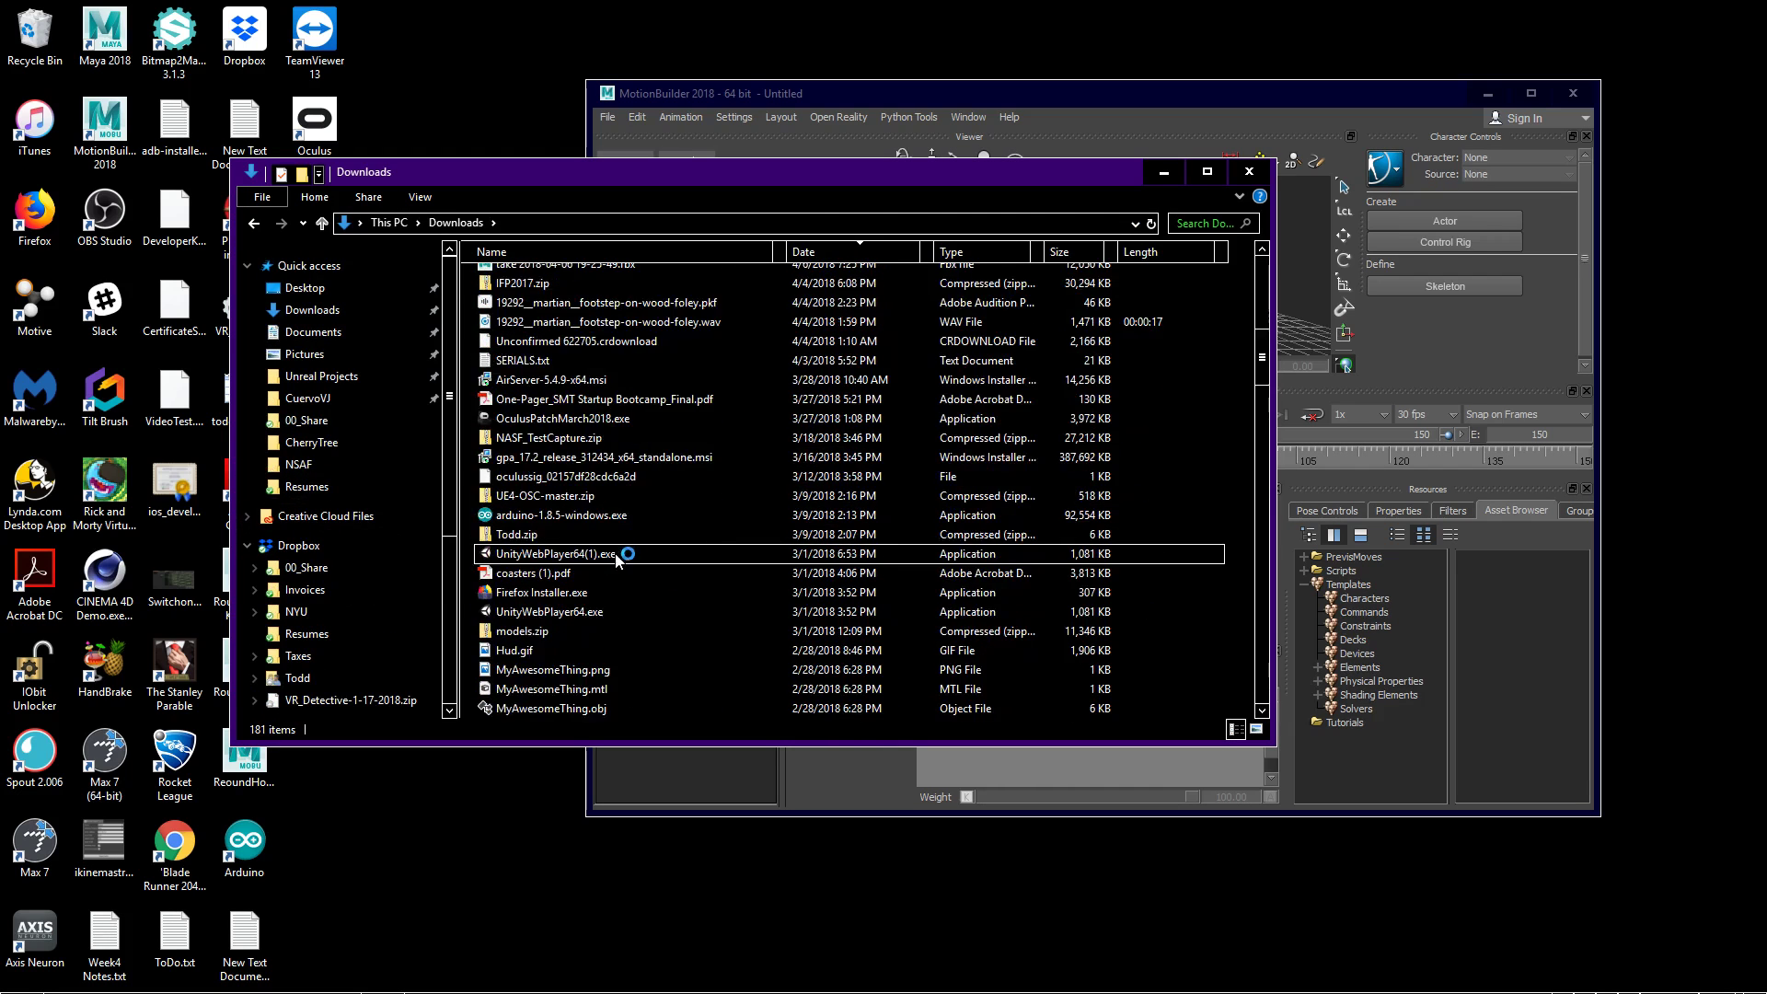
pyautogui.click(837, 252)
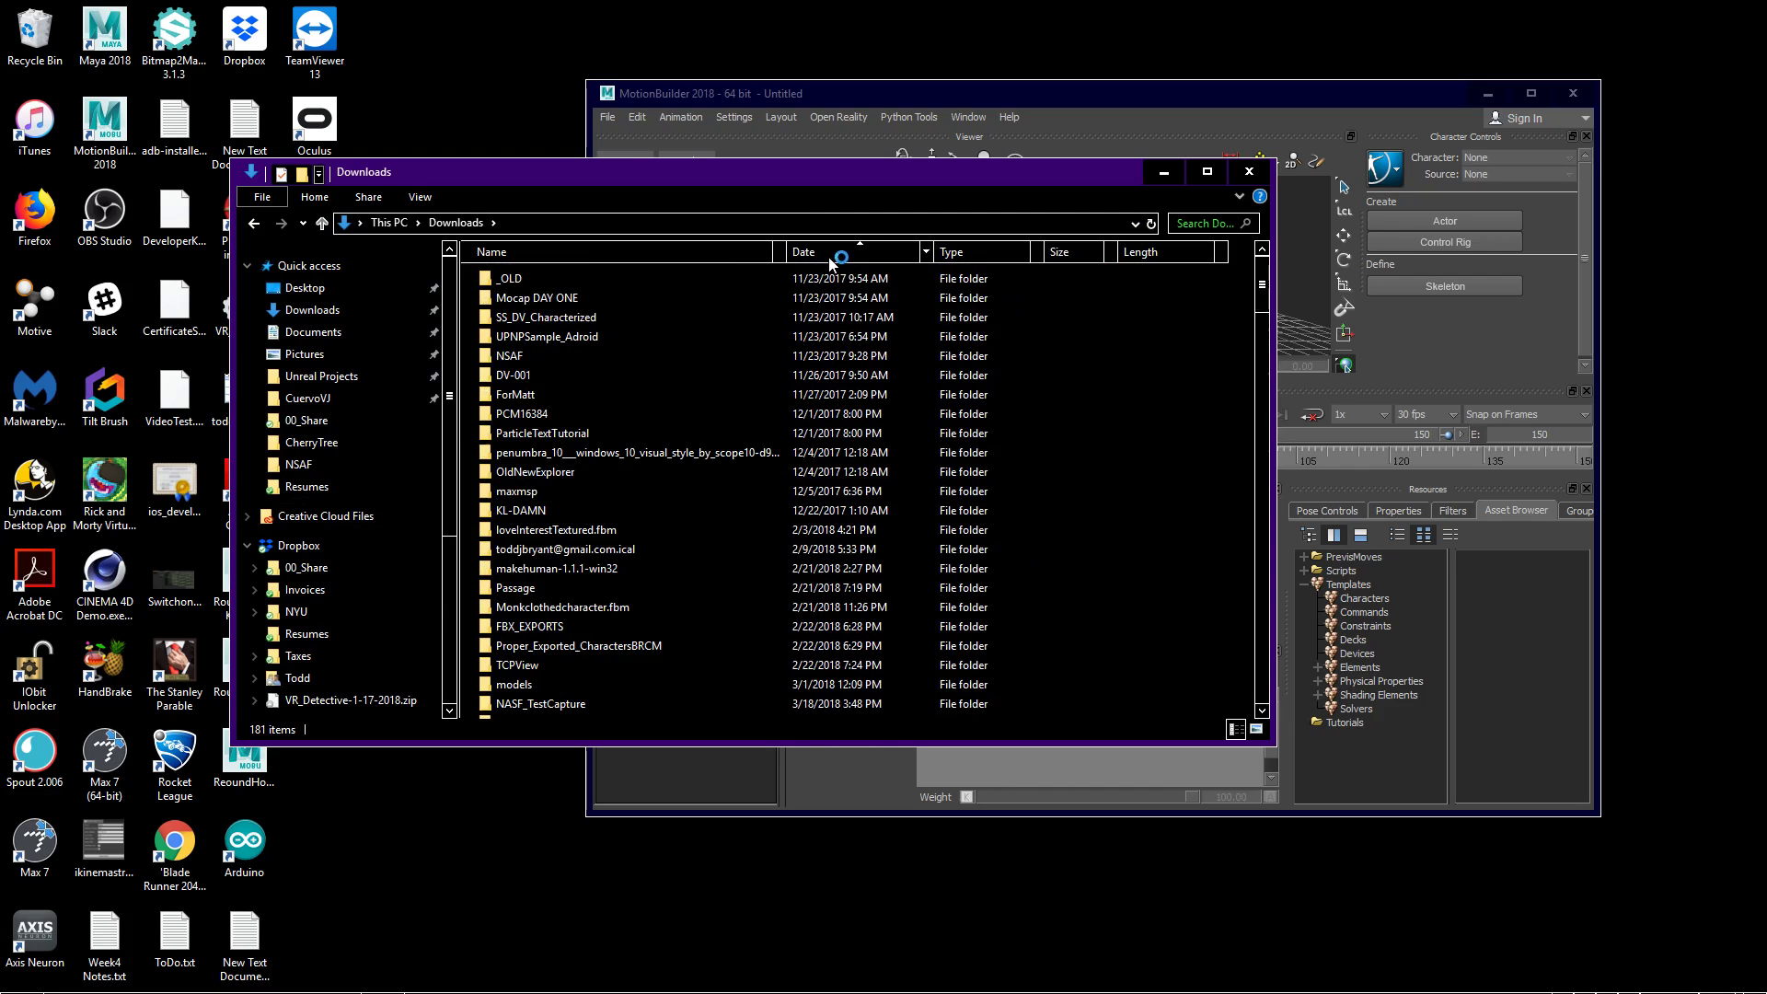
pyautogui.scroll(-6, 870, 363)
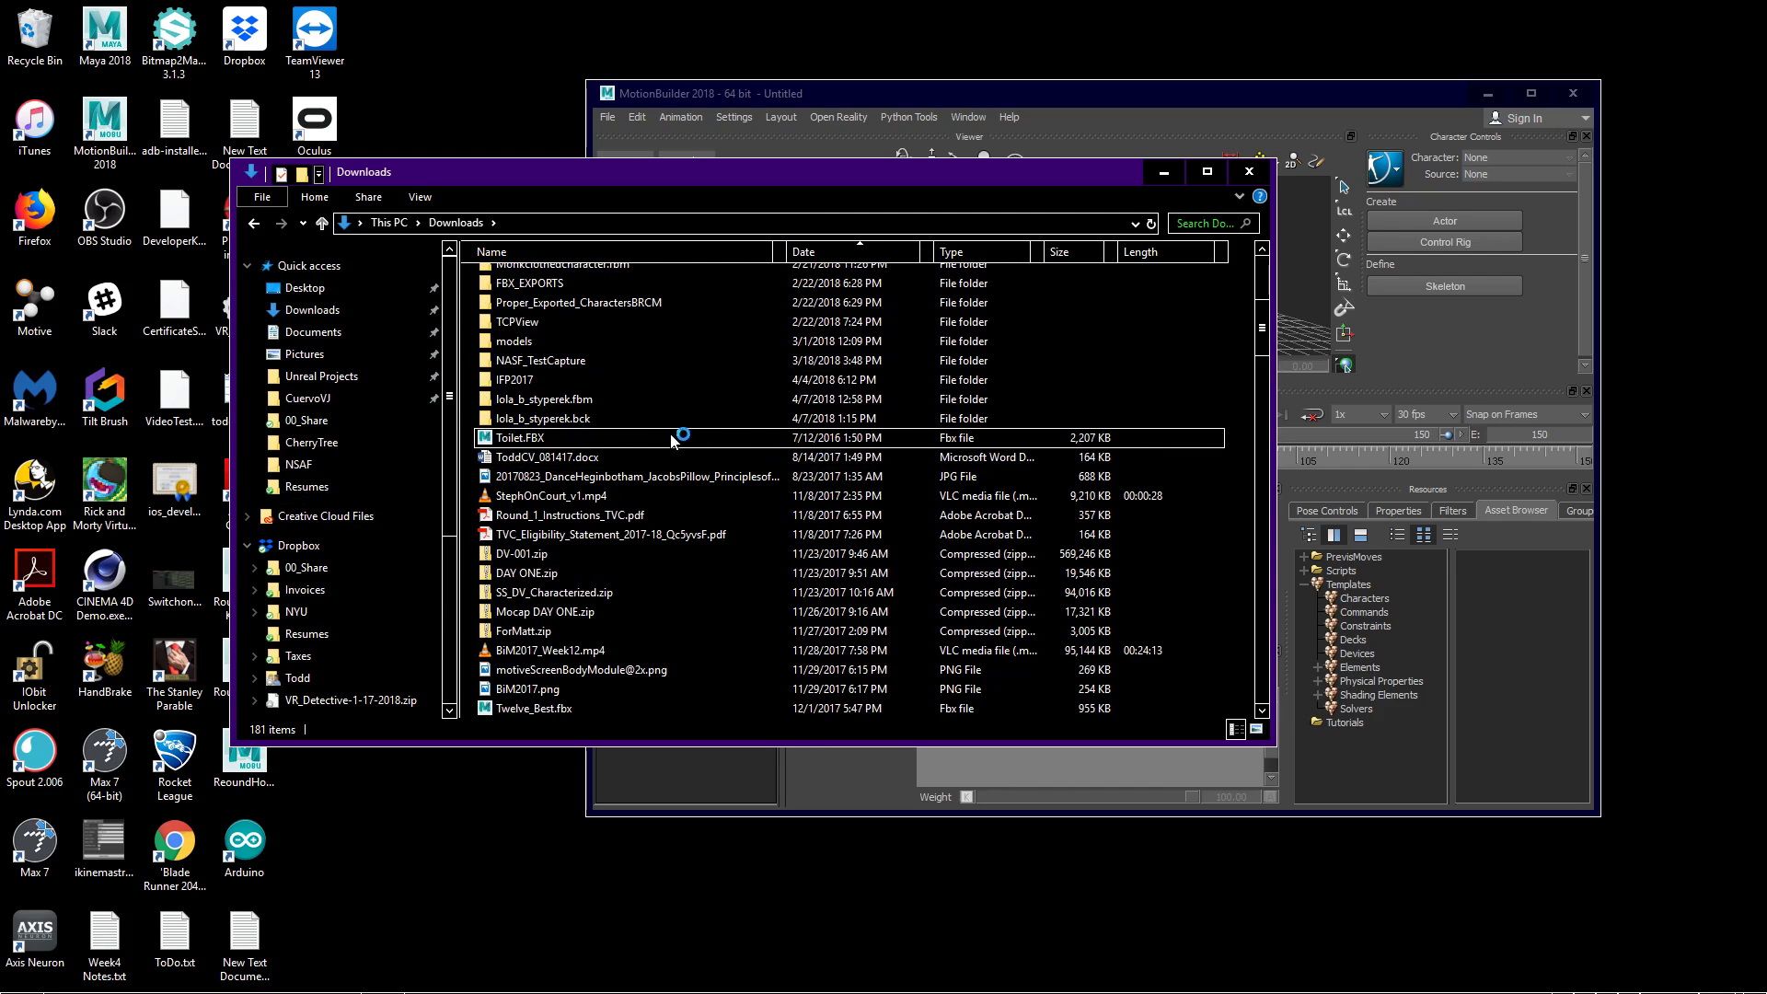
pyautogui.scroll(-15, 799, 523)
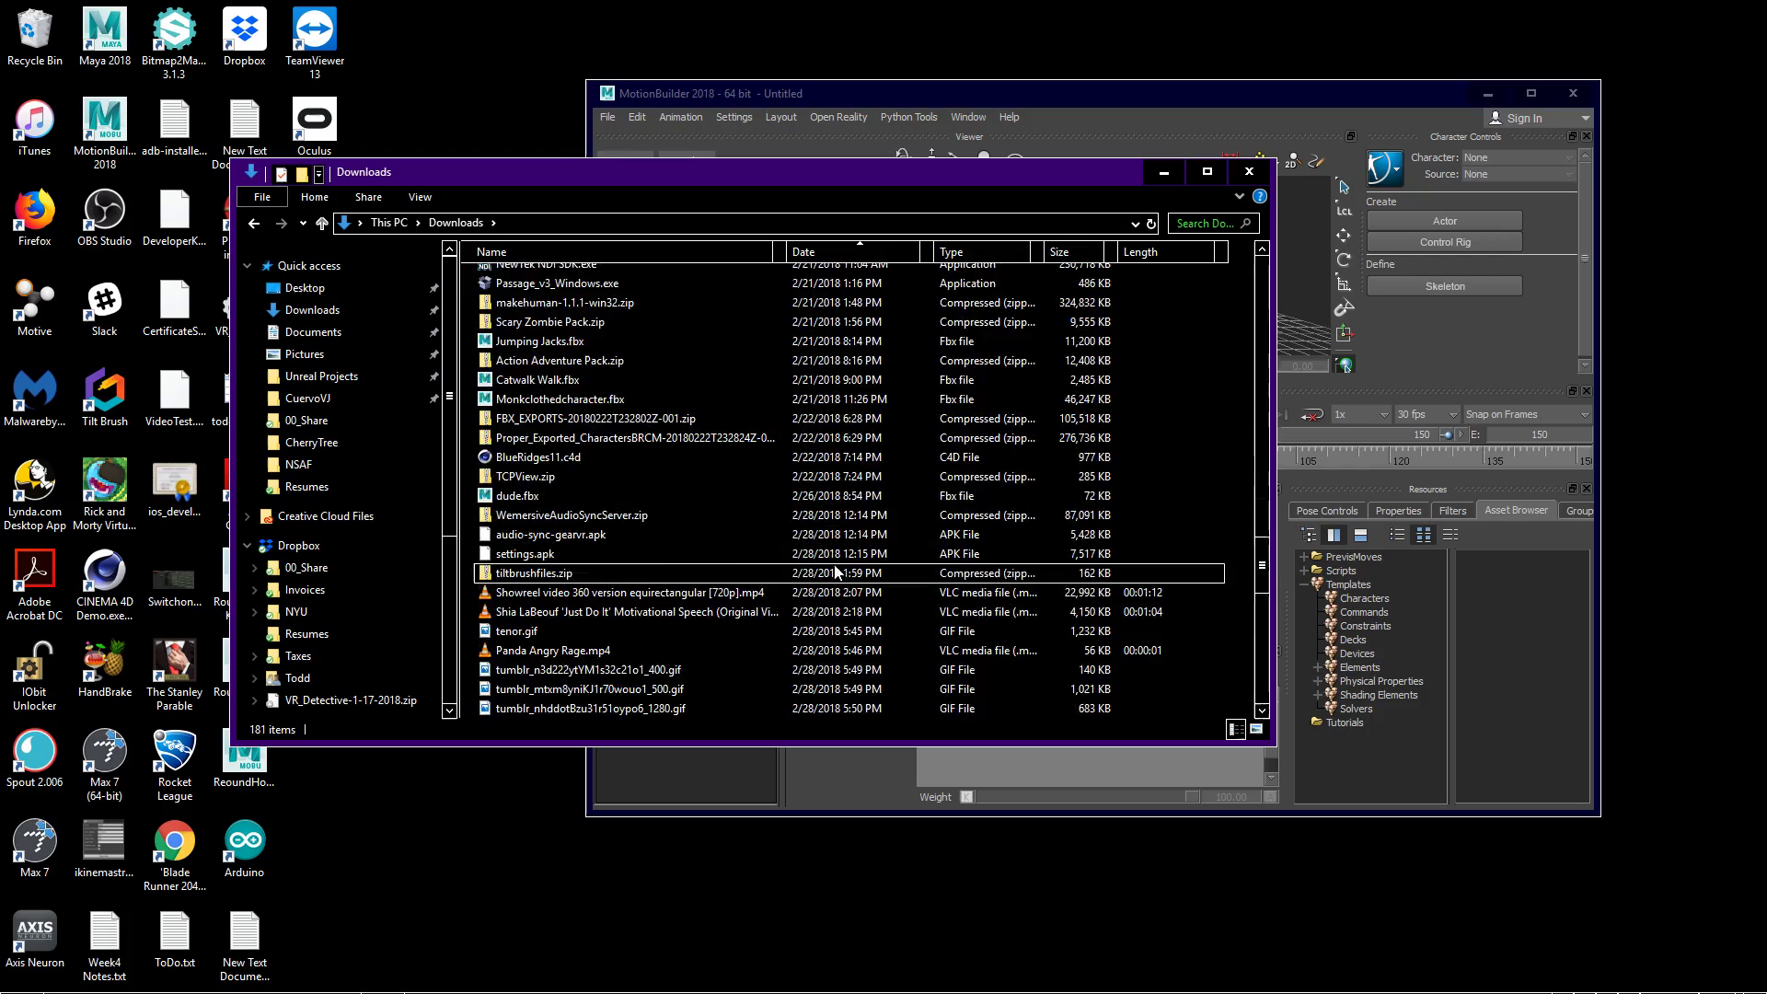
pyautogui.scroll(-2, 844, 577)
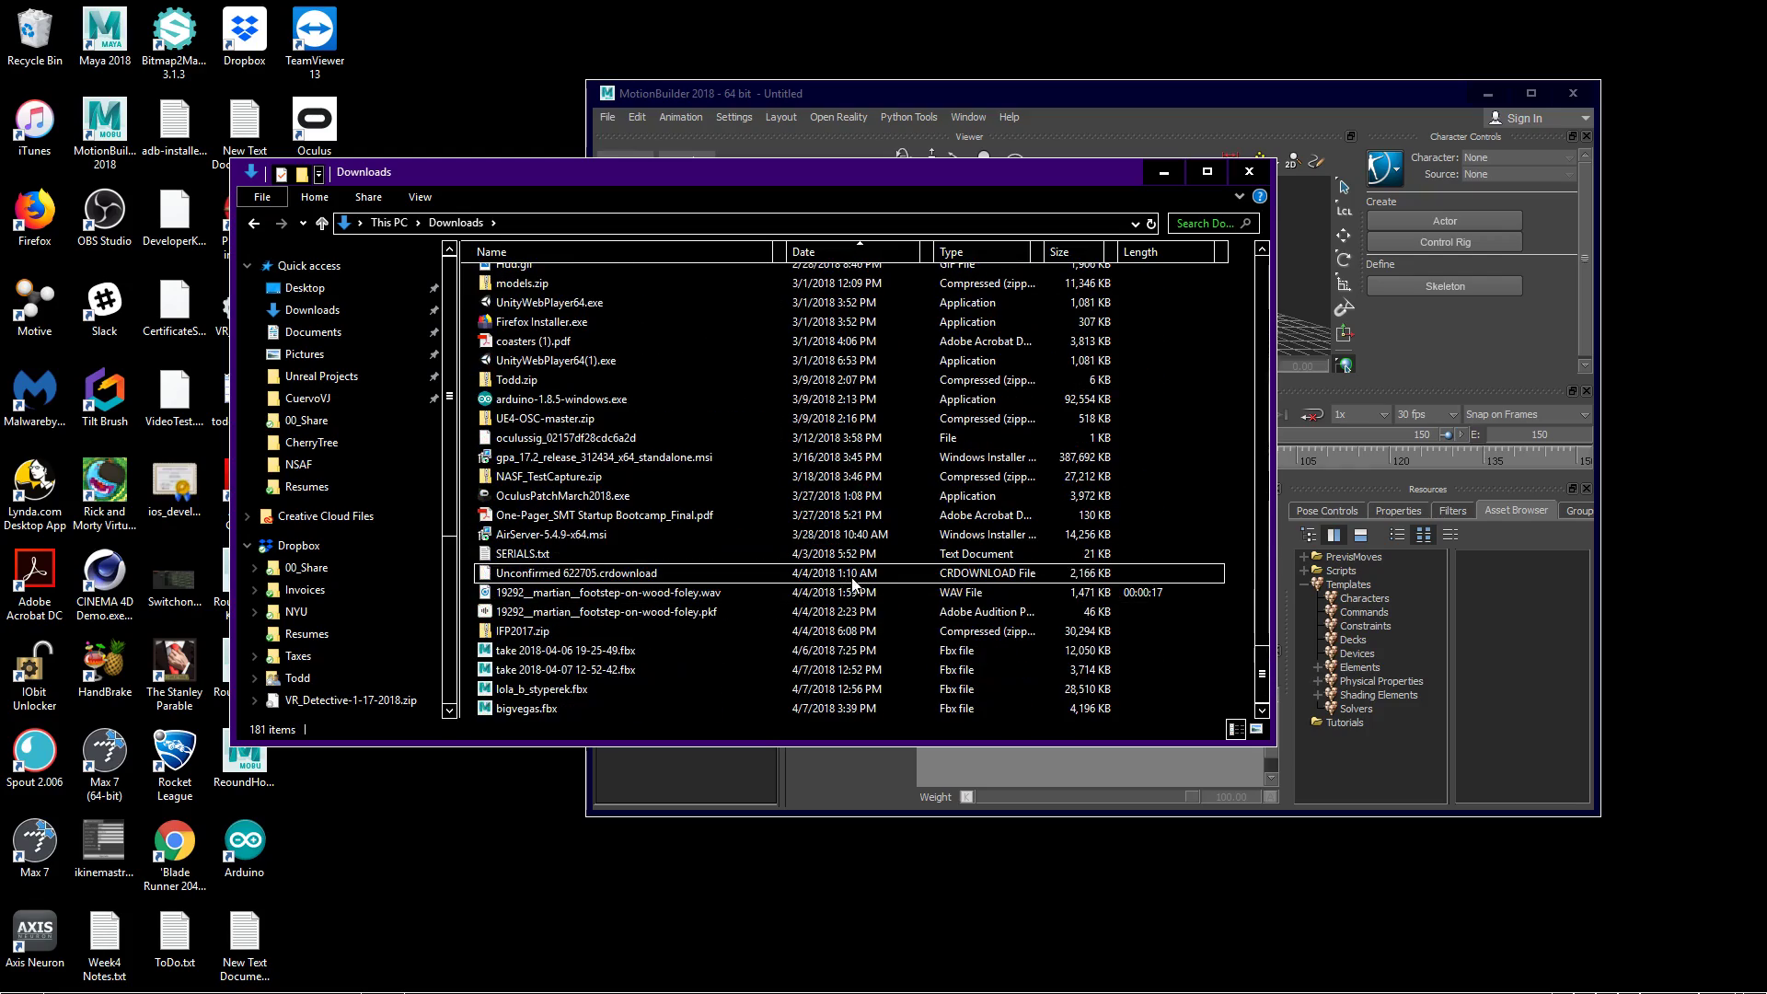
pyautogui.click(608, 708)
# - Arrange the File Explorer and MotionBuilder windows side by side and open bigvegas.fbx in the MotionBuilder viewer with Take 001
pyautogui.moveTo(755, 172); pyautogui.dragTo(589, 338)
pyautogui.moveTo(1075, 92); pyautogui.dragTo(1116, 92)
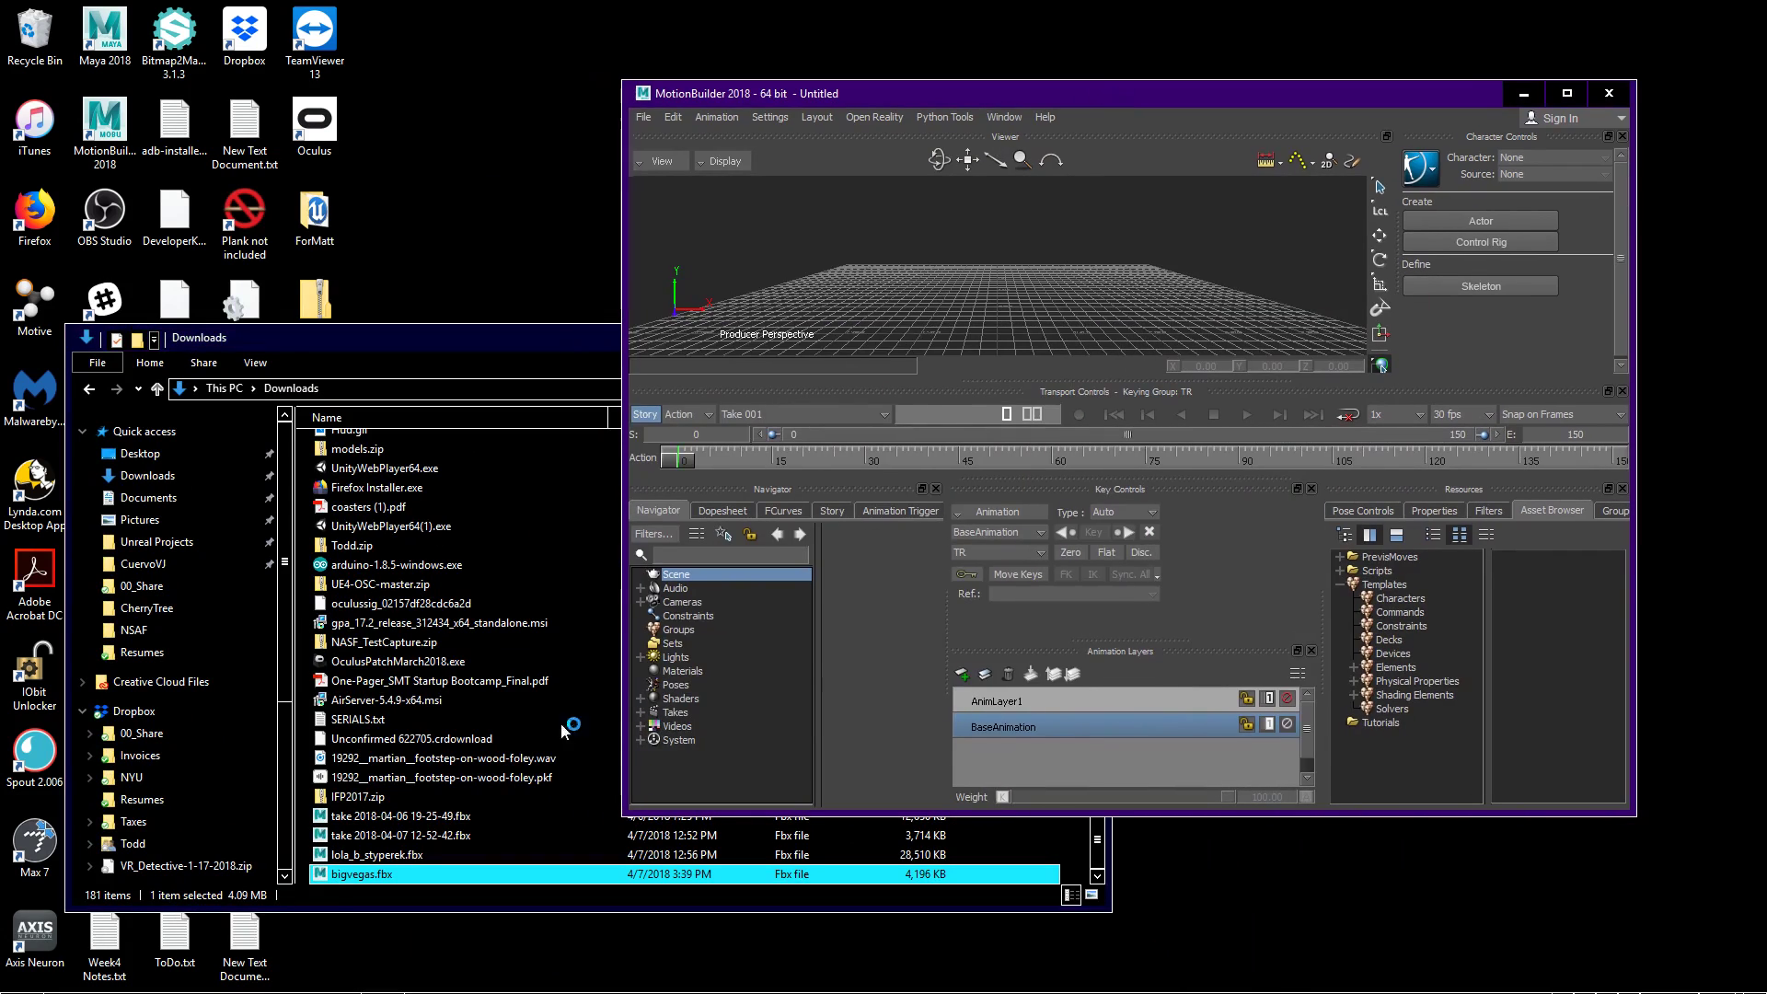
pyautogui.moveTo(345, 874); pyautogui.dragTo(970, 245)
pyautogui.moveTo(985, 245)
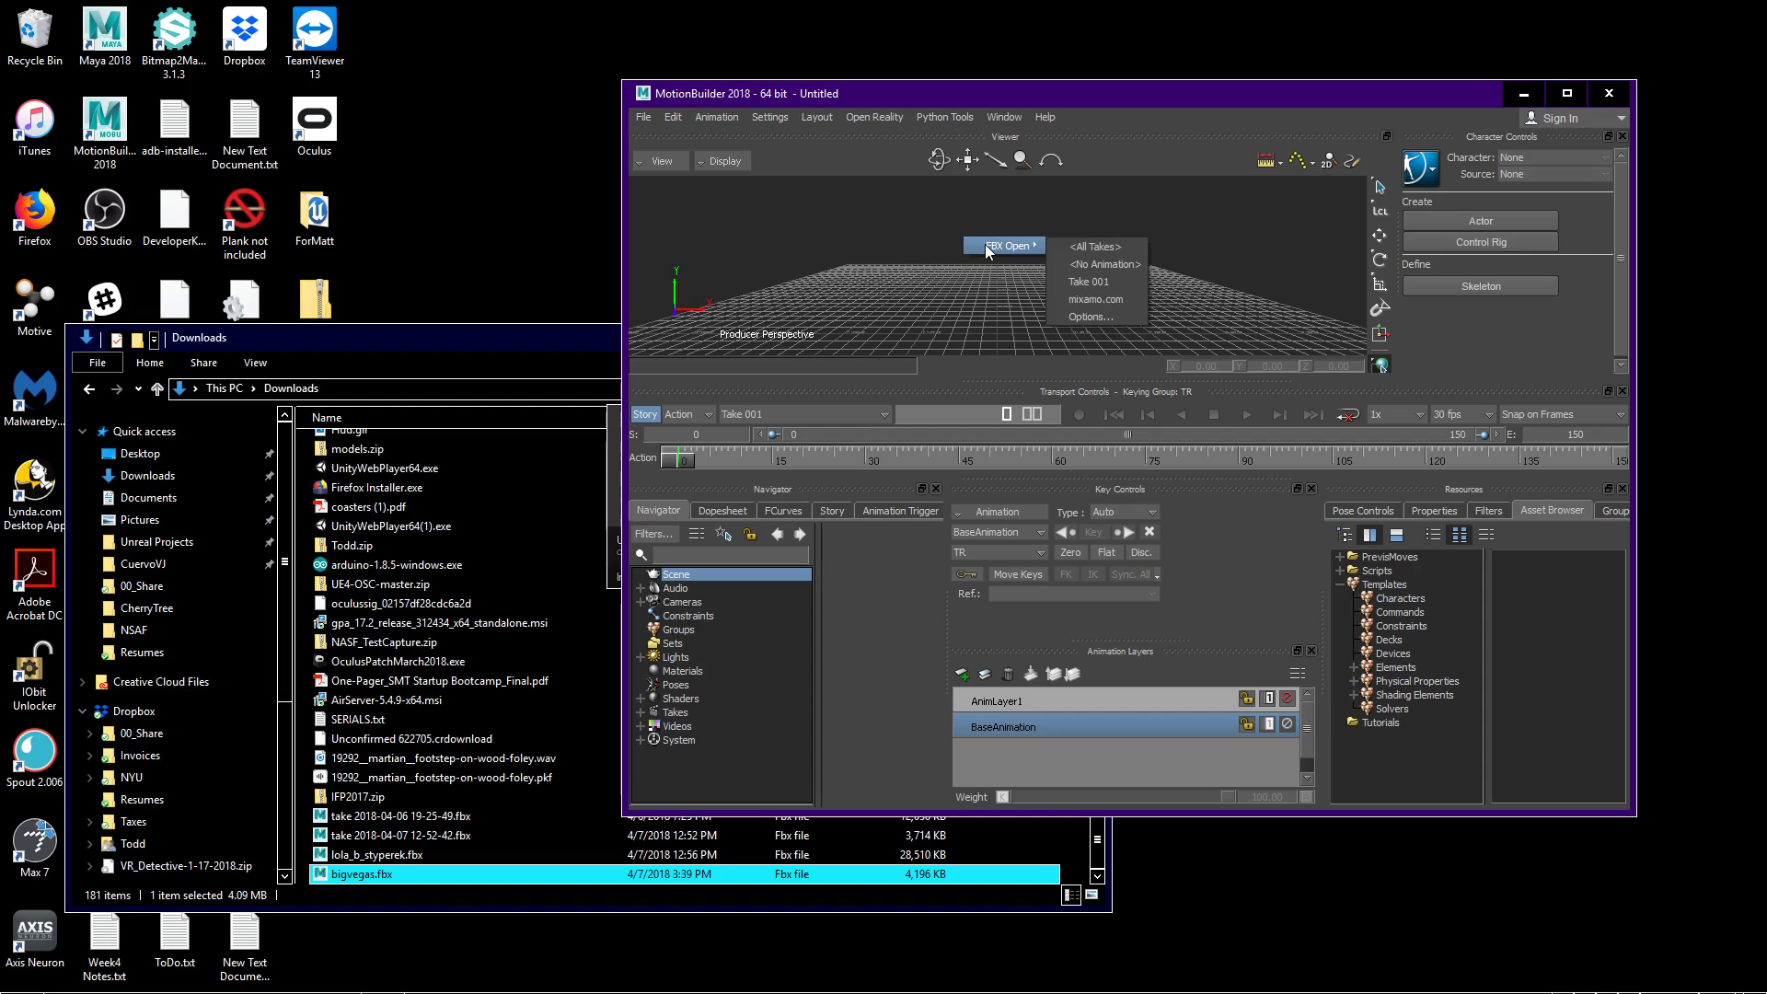
pyautogui.click(1096, 283)
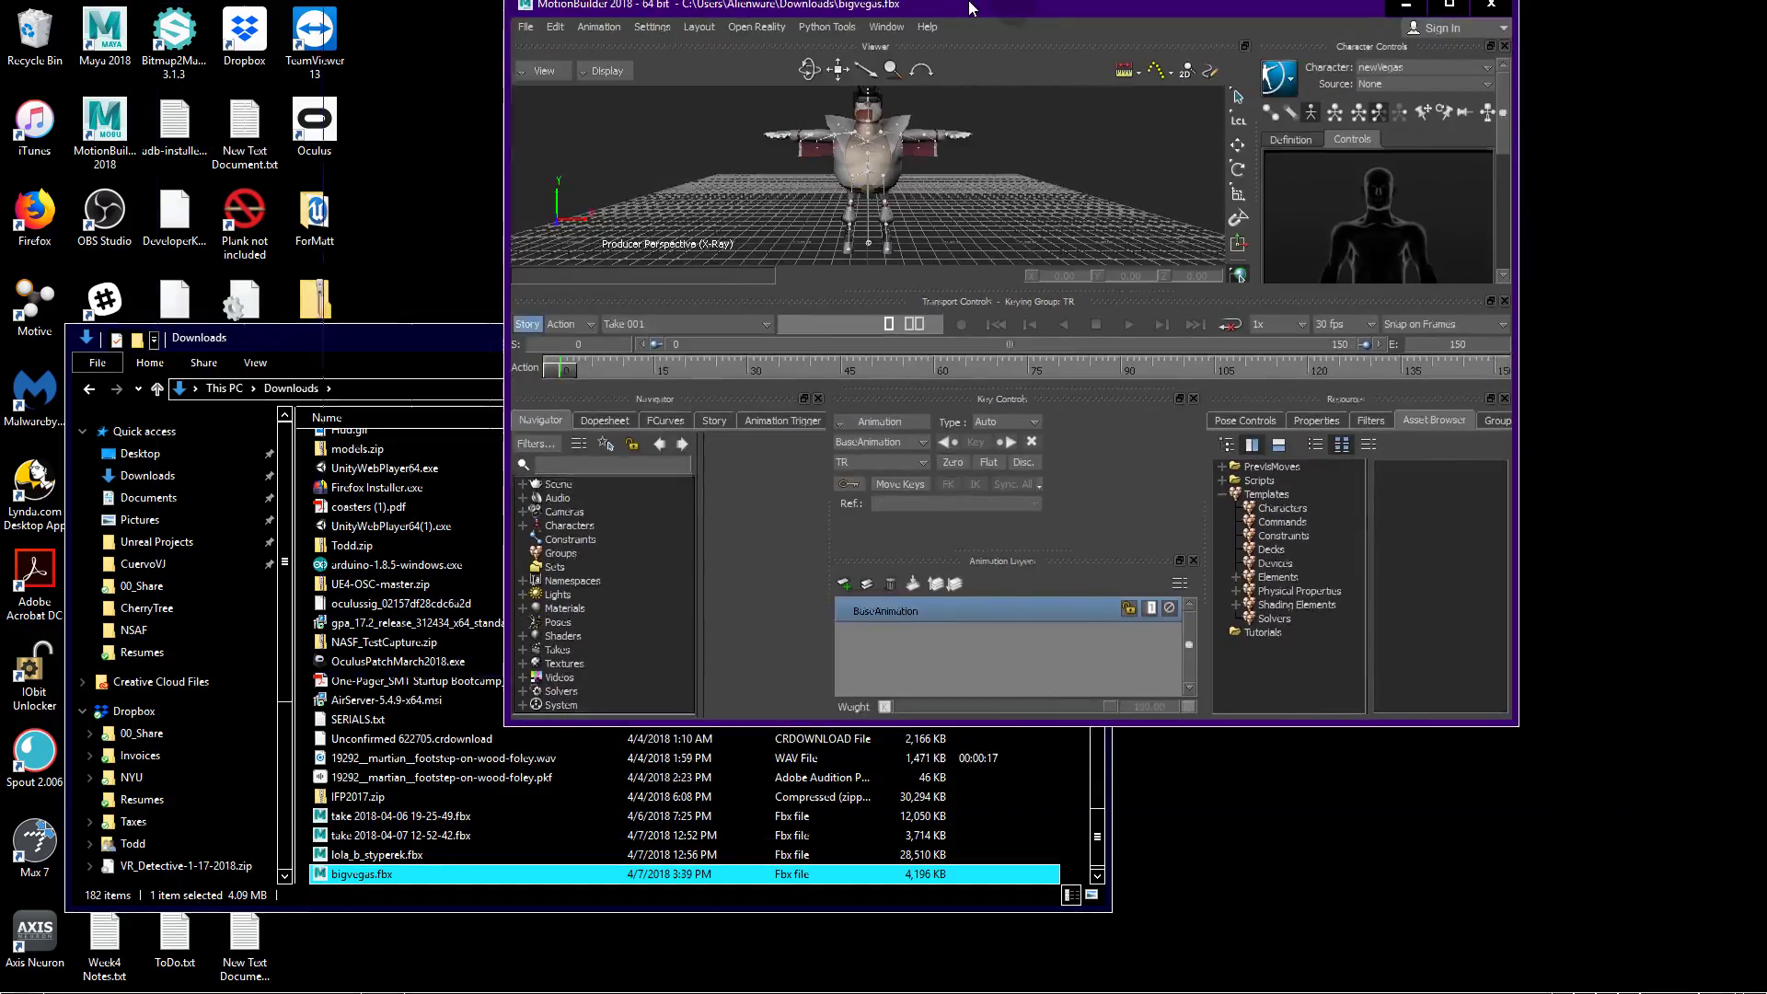
# - Maximise the MotionBuilder window and orbit the viewer to show the character from a slightly raised angle
pyautogui.doubleClick(1078, 90)
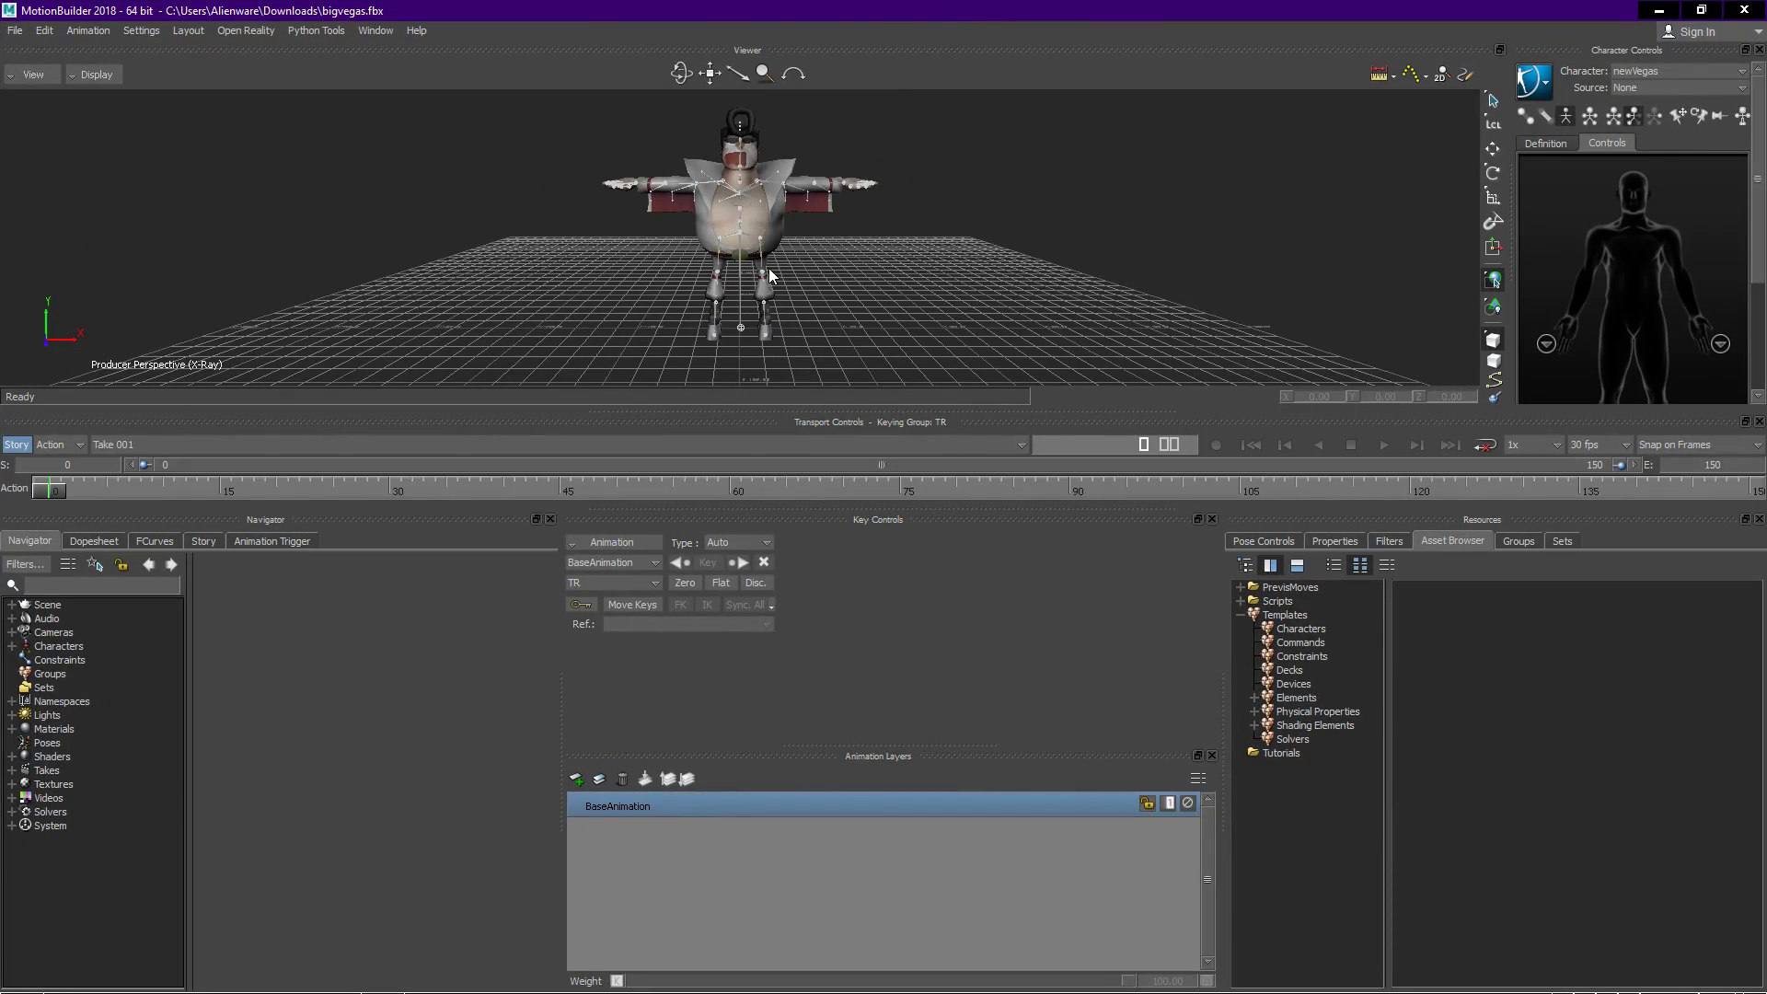
pyautogui.moveTo(681, 73); pyautogui.dragTo(743, 75)
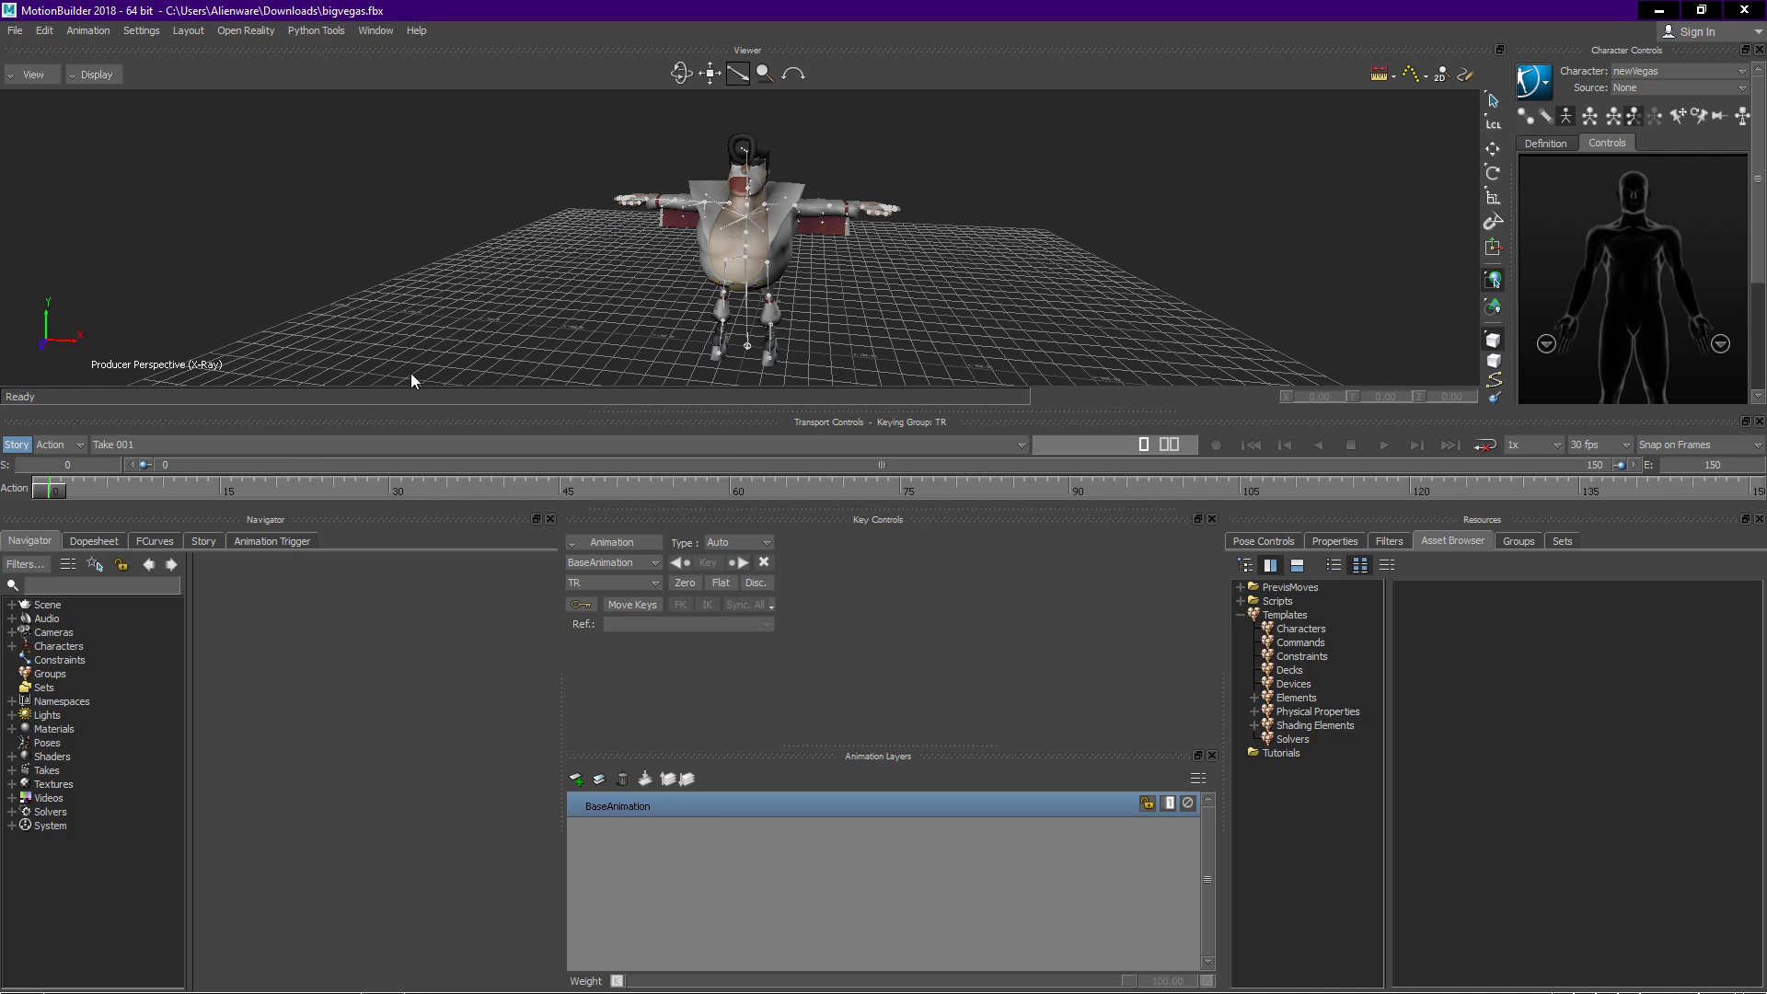
pyautogui.keyDown('ctrl'); pyautogui.keyDown('shift'); pyautogui.moveTo(411, 373); pyautogui.dragTo(377, 346); pyautogui.keyUp('shift'); pyautogui.keyUp('ctrl')
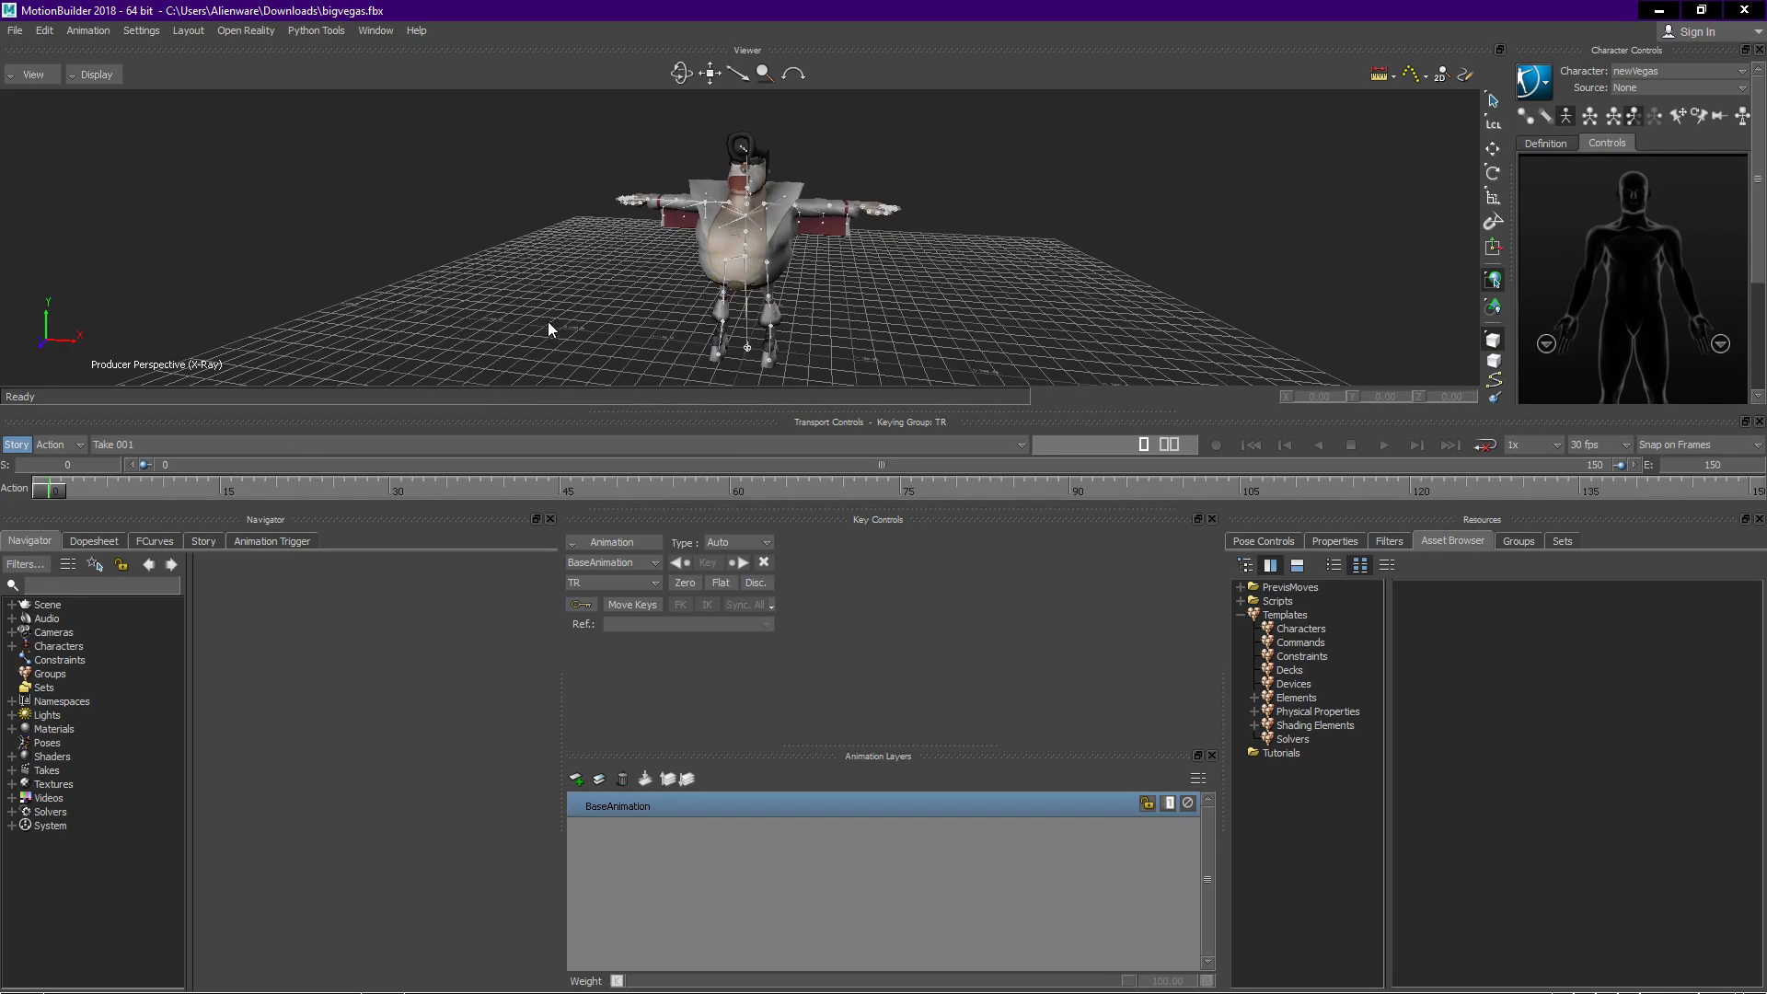
# - Enlarge the viewer area, face the character front-on, and widen the Navigator's scene tree pane
pyautogui.keyDown('ctrl'); pyautogui.keyDown('shift'); pyautogui.moveTo(549, 328); pyautogui.dragTo(516, 351); pyautogui.keyUp('shift'); pyautogui.keyUp('ctrl')
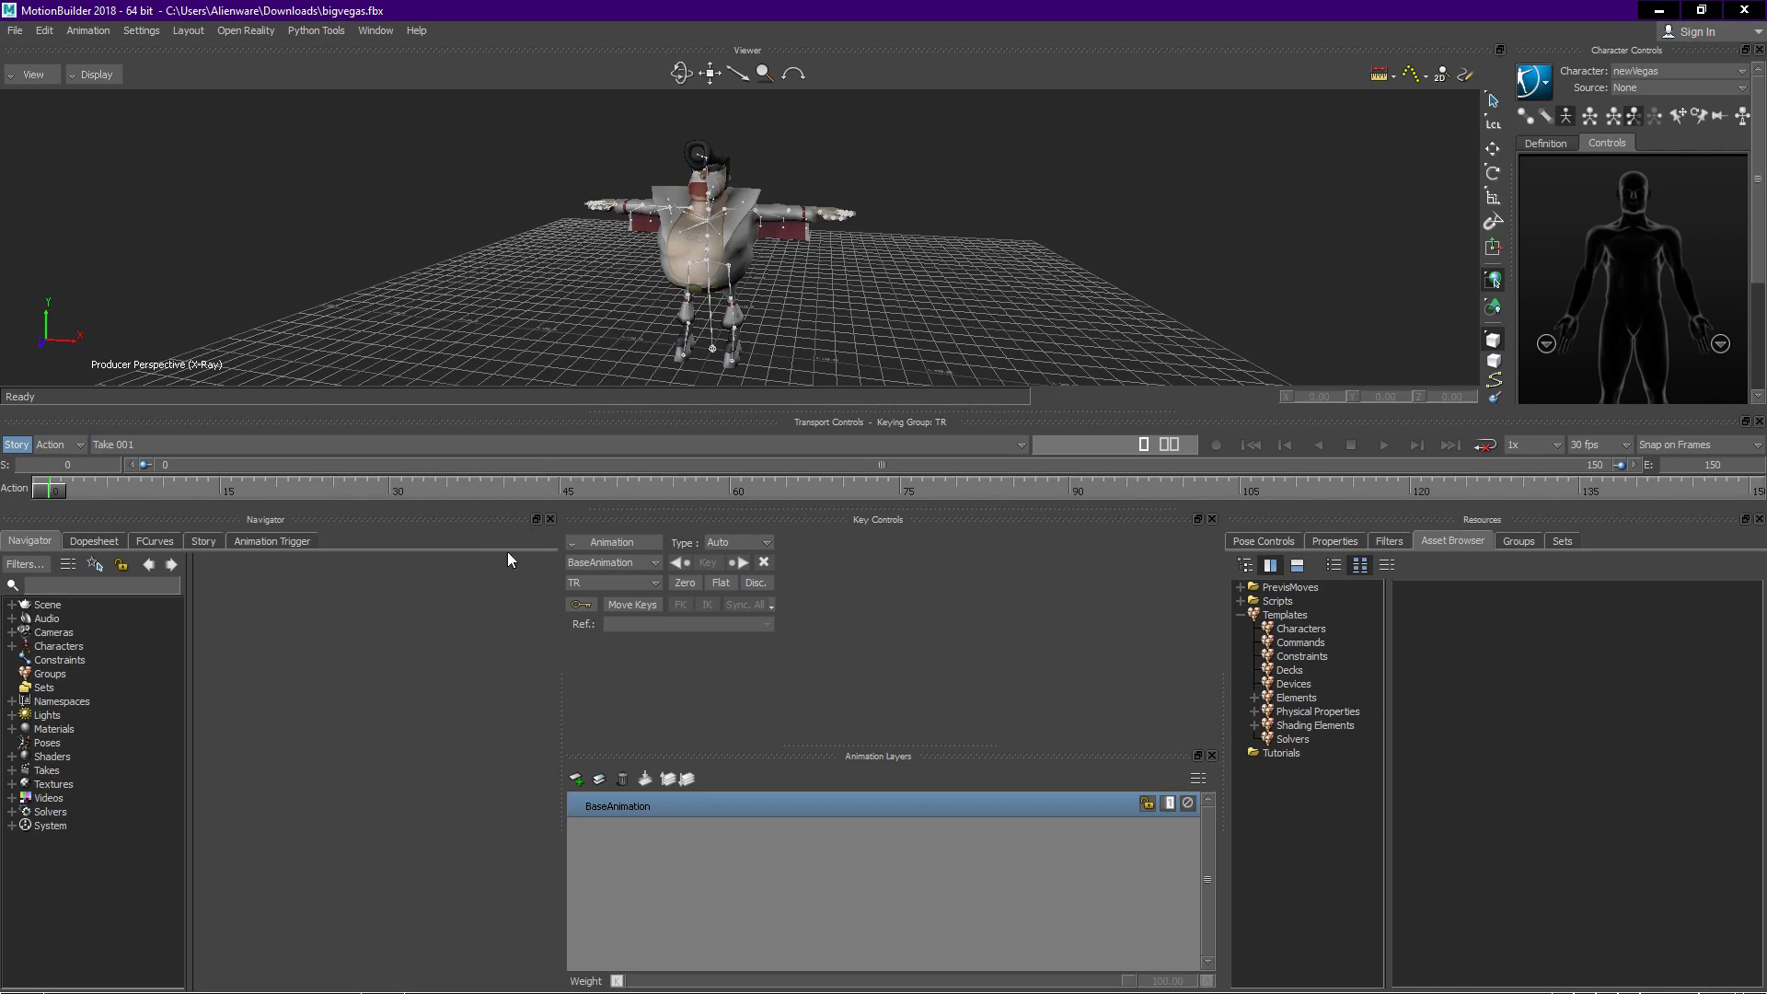
pyautogui.moveTo(542, 409); pyautogui.dragTo(552, 584)
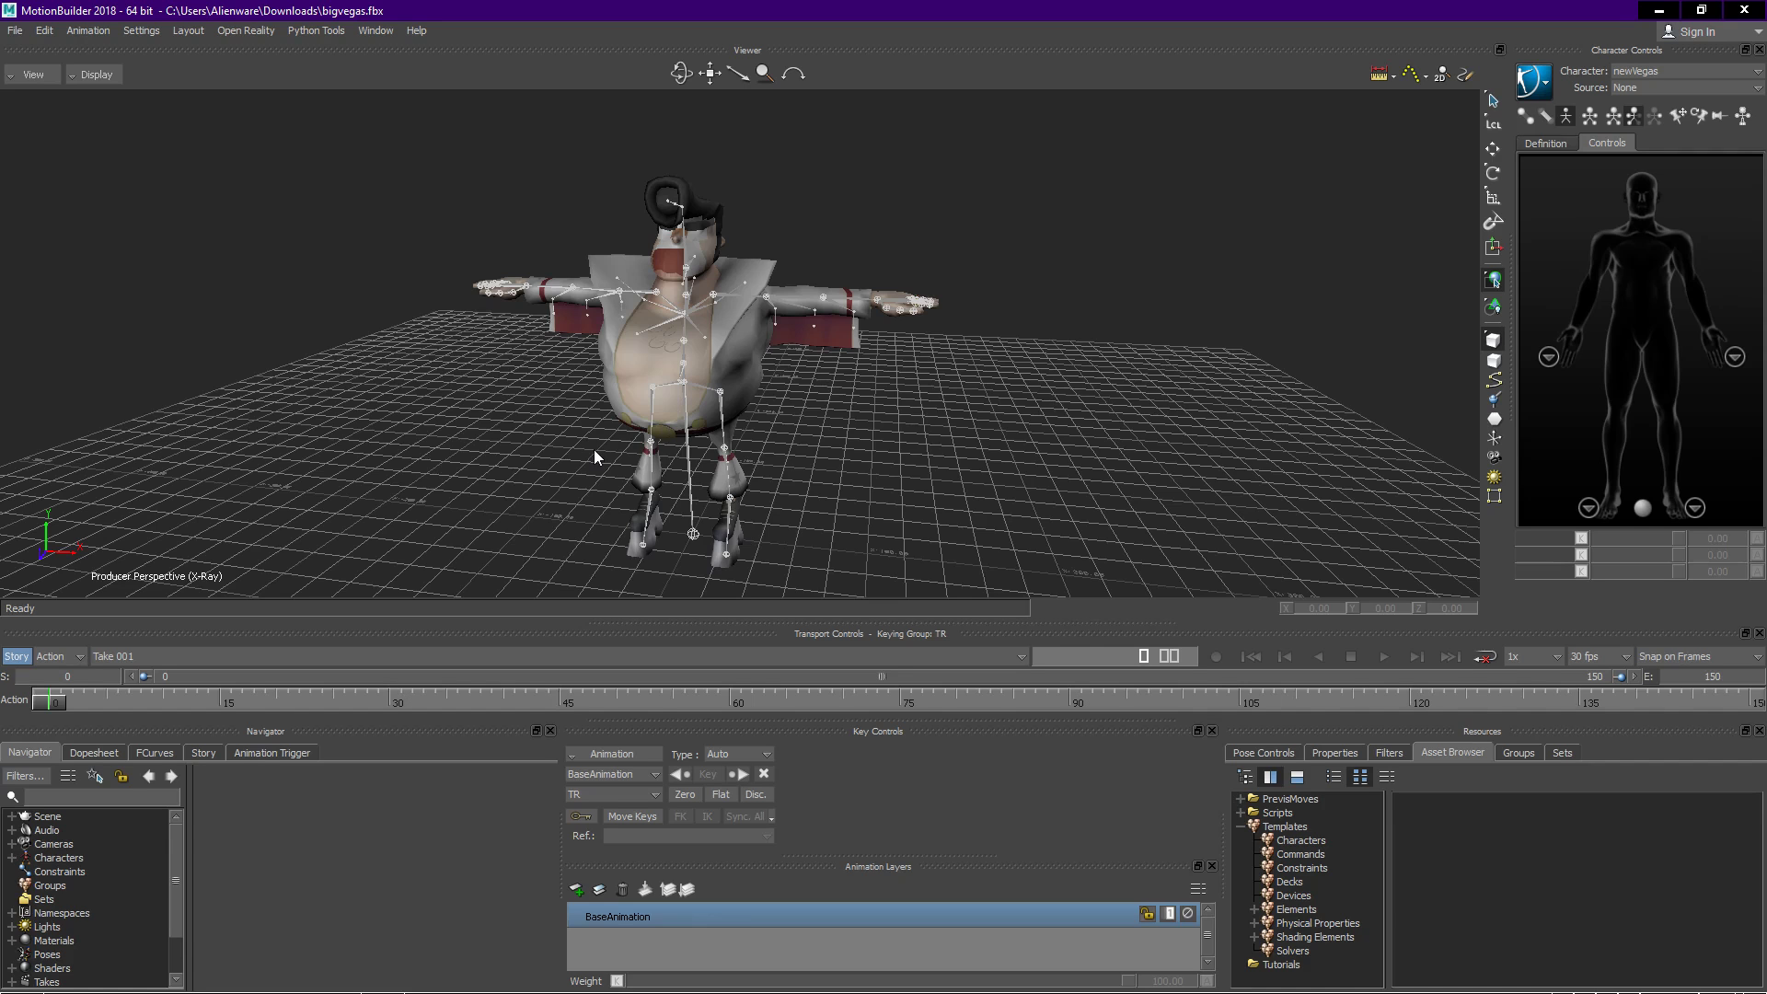
pyautogui.moveTo(356, 533)
pyautogui.keyDown('ctrl'); pyautogui.keyDown('shift'); pyautogui.mouseDown()
pyautogui.moveTo(513, 523)
pyautogui.moveTo(340, 527)
pyautogui.moveTo(411, 526)
pyautogui.moveTo(383, 532)
pyautogui.mouseUp(); pyautogui.keyUp('shift'); pyautogui.keyUp('ctrl')
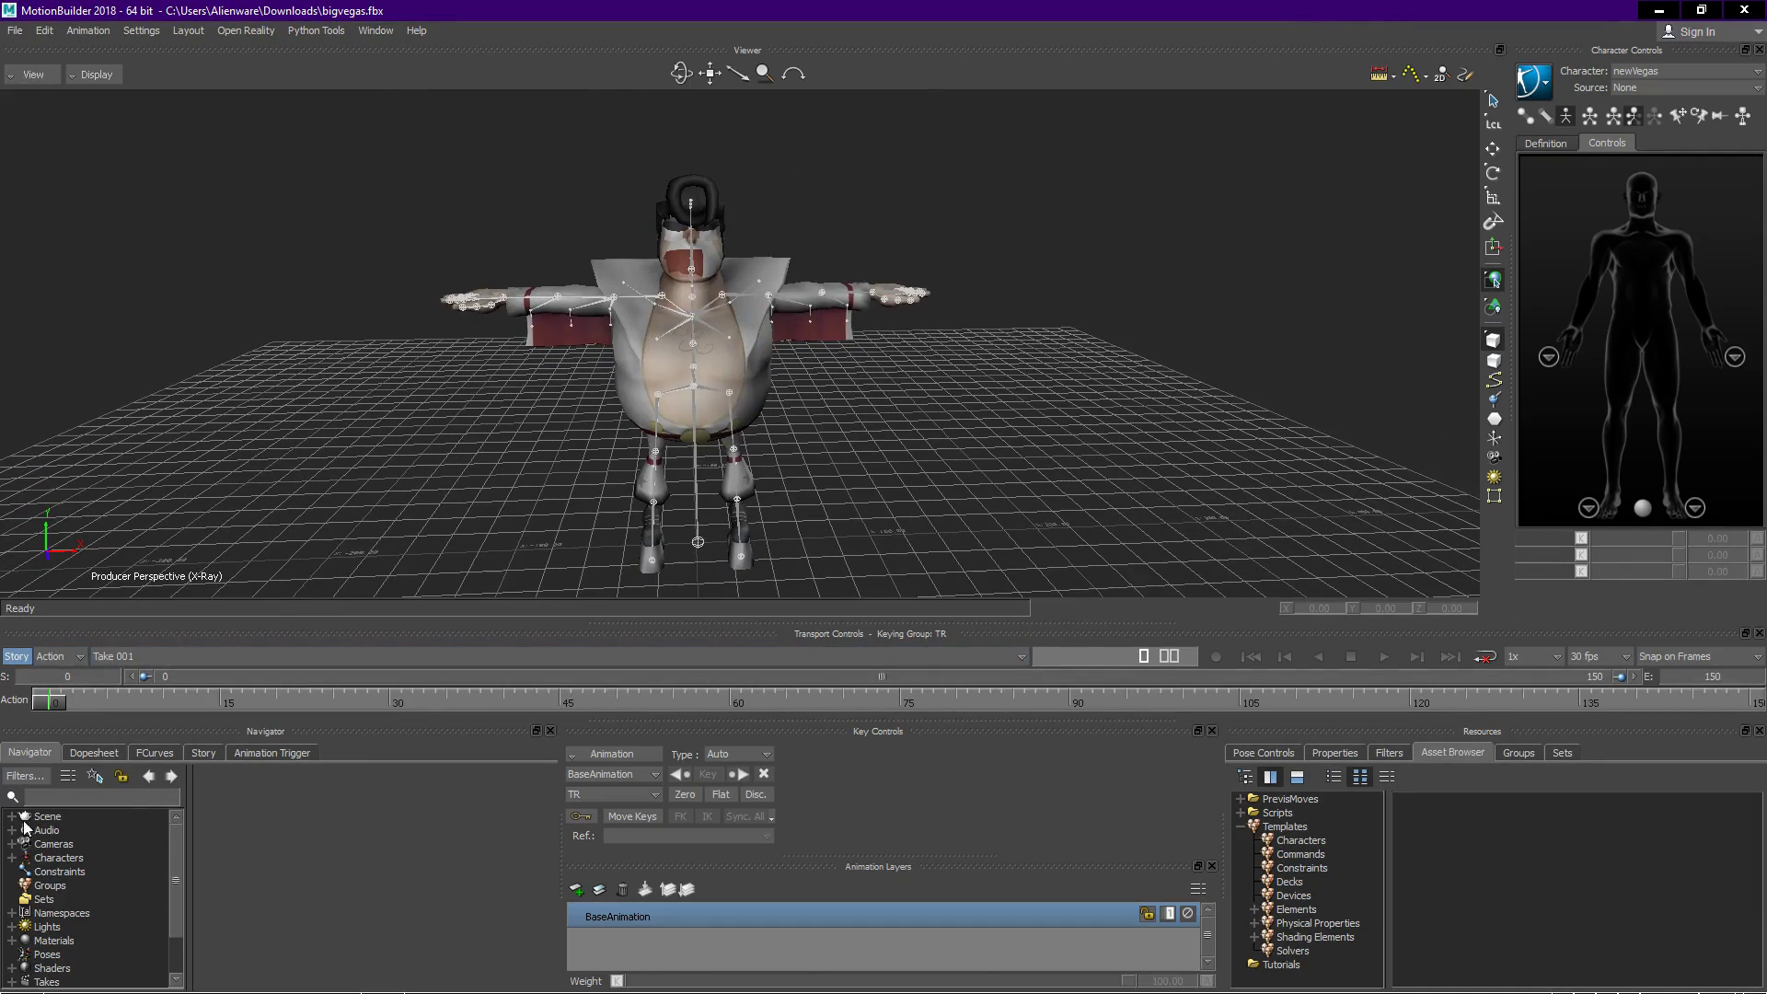
pyautogui.moveTo(188, 796); pyautogui.dragTo(268, 799)
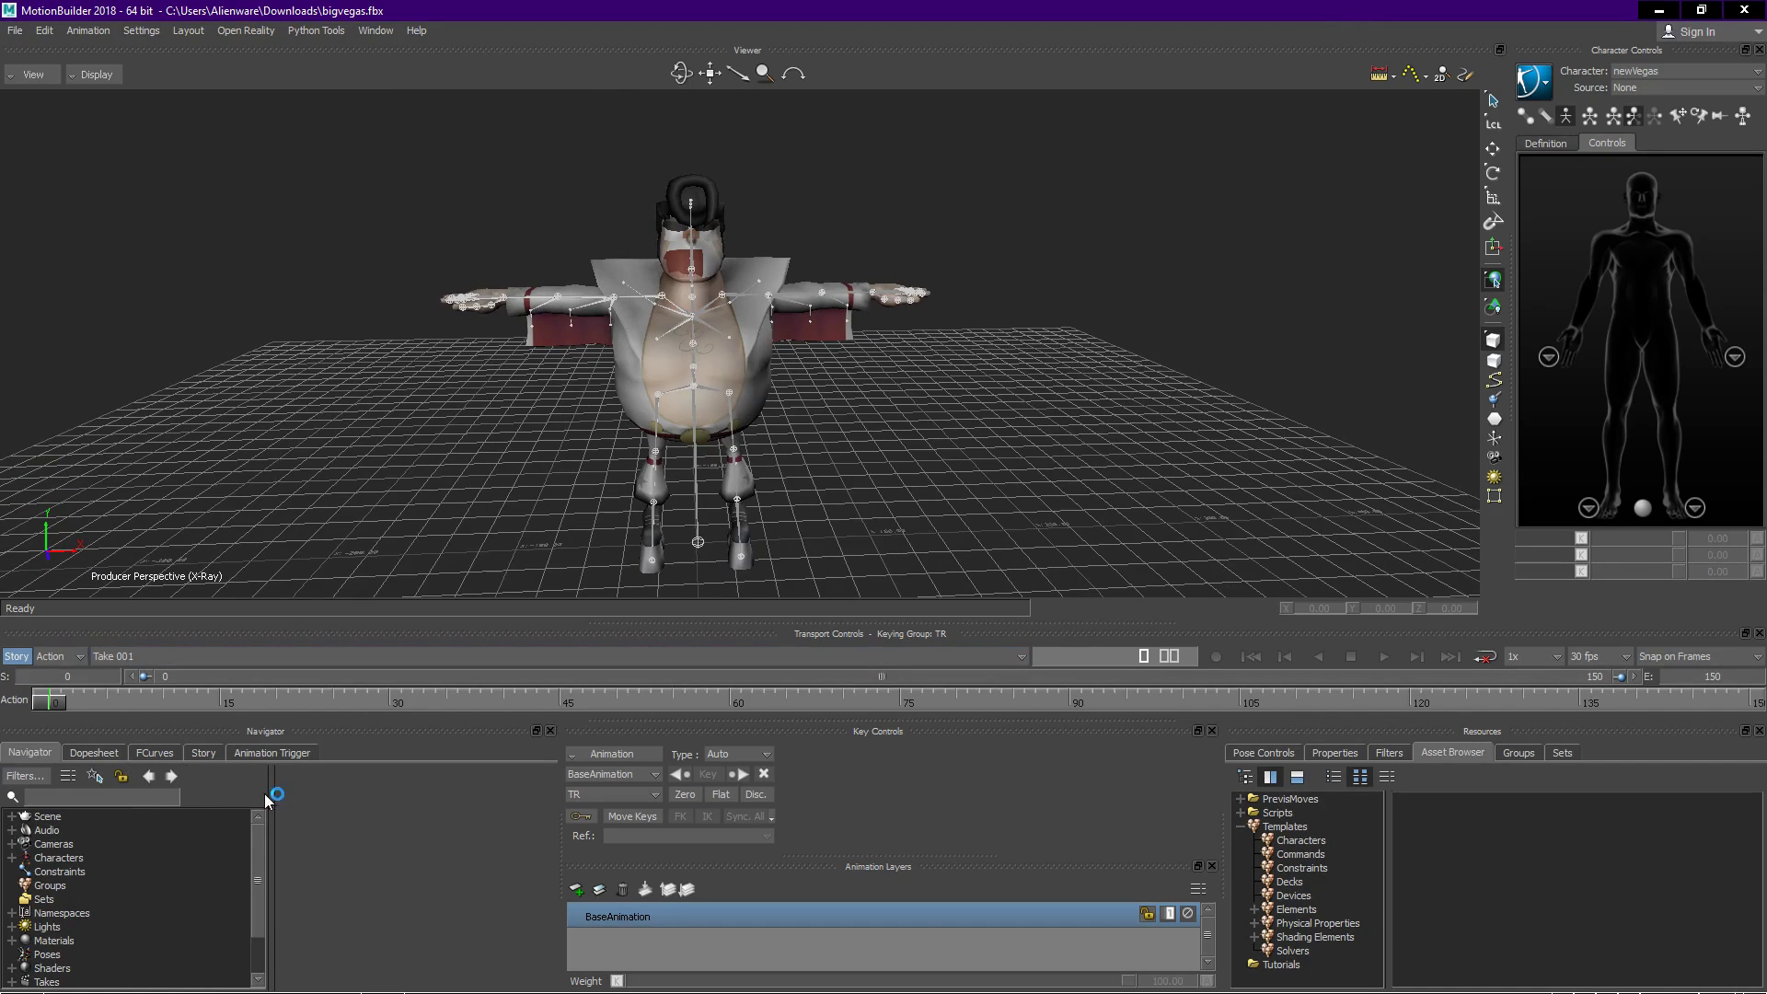
# - Expand the Scene hierarchy and examine the mesh parts and newVegas:Hips by selecting each one in turn
pyautogui.click(12, 816)
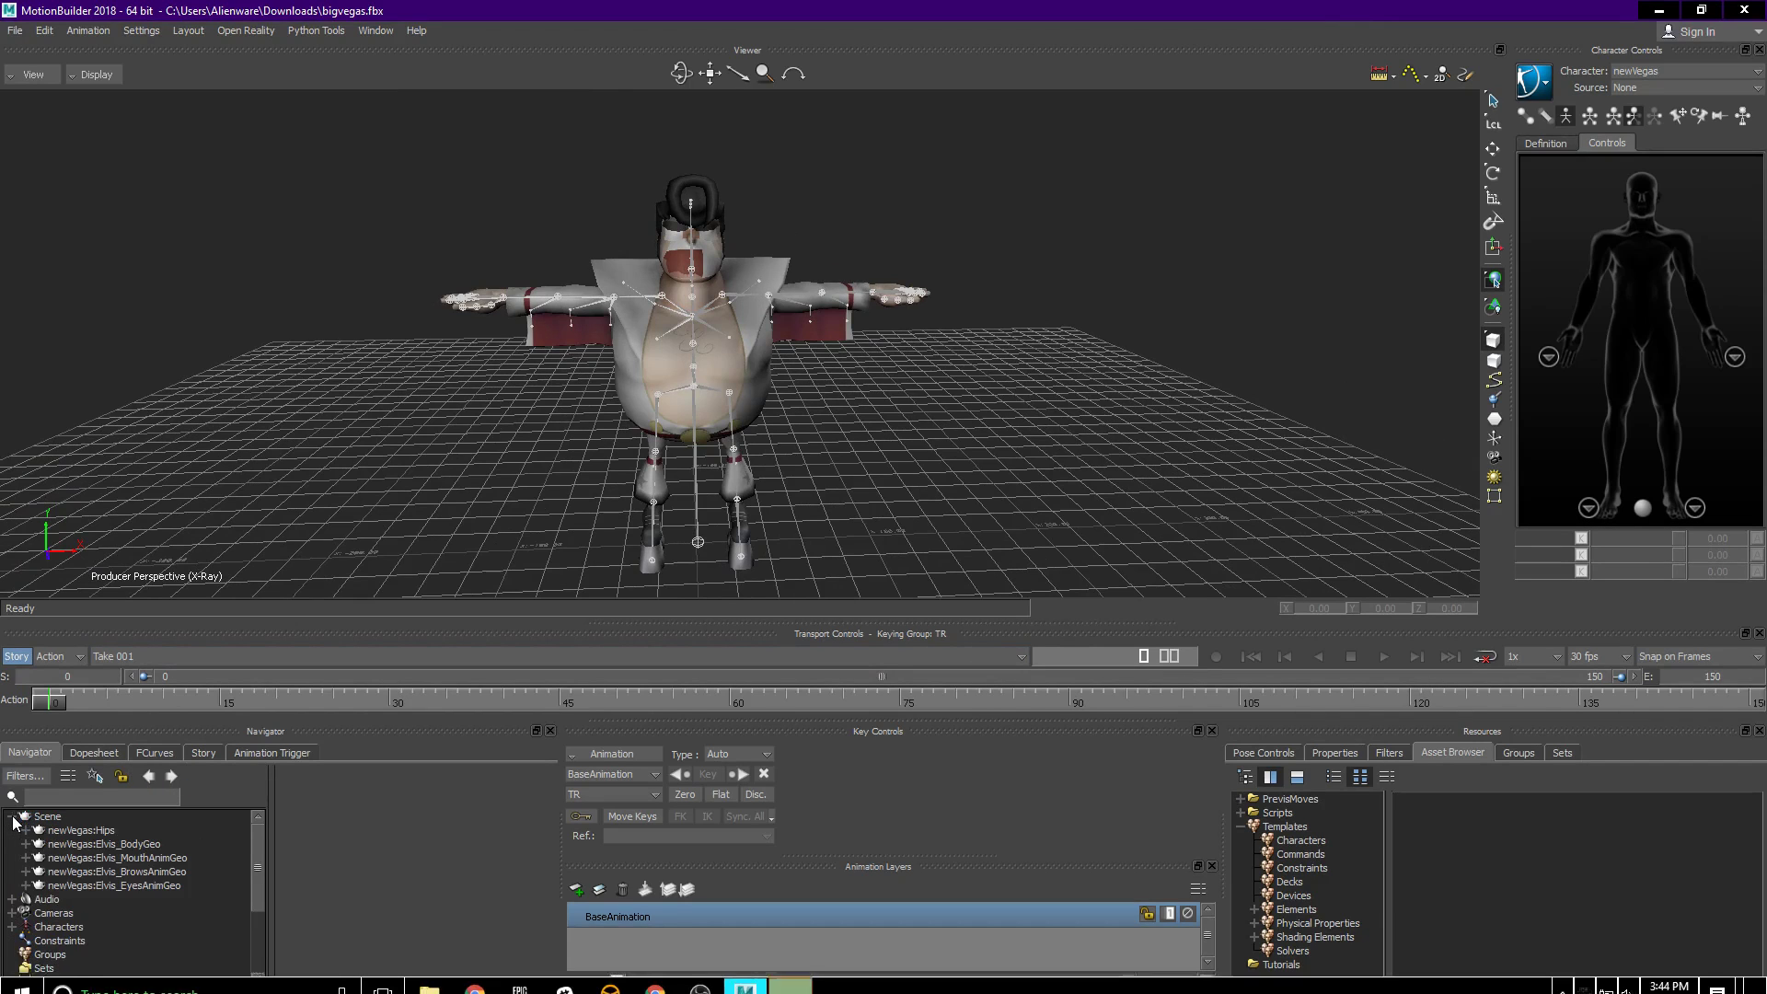
pyautogui.click(145, 846)
pyautogui.click(149, 857)
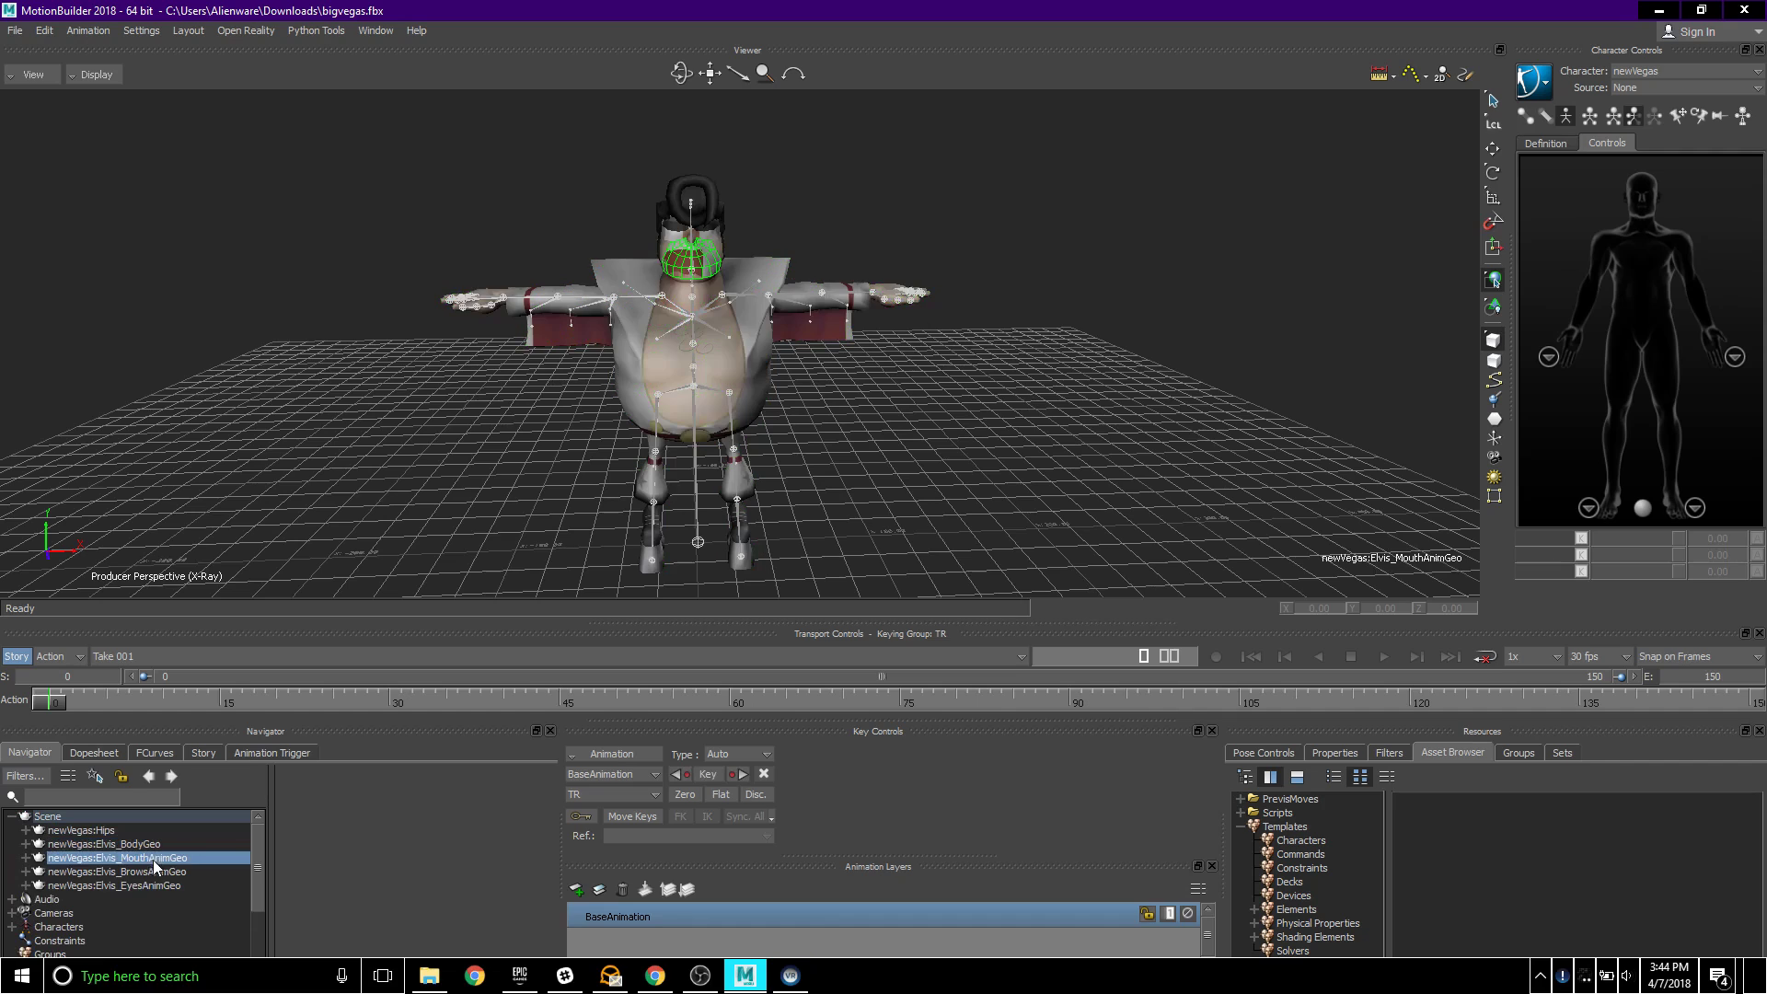
pyautogui.click(155, 871)
pyautogui.click(164, 884)
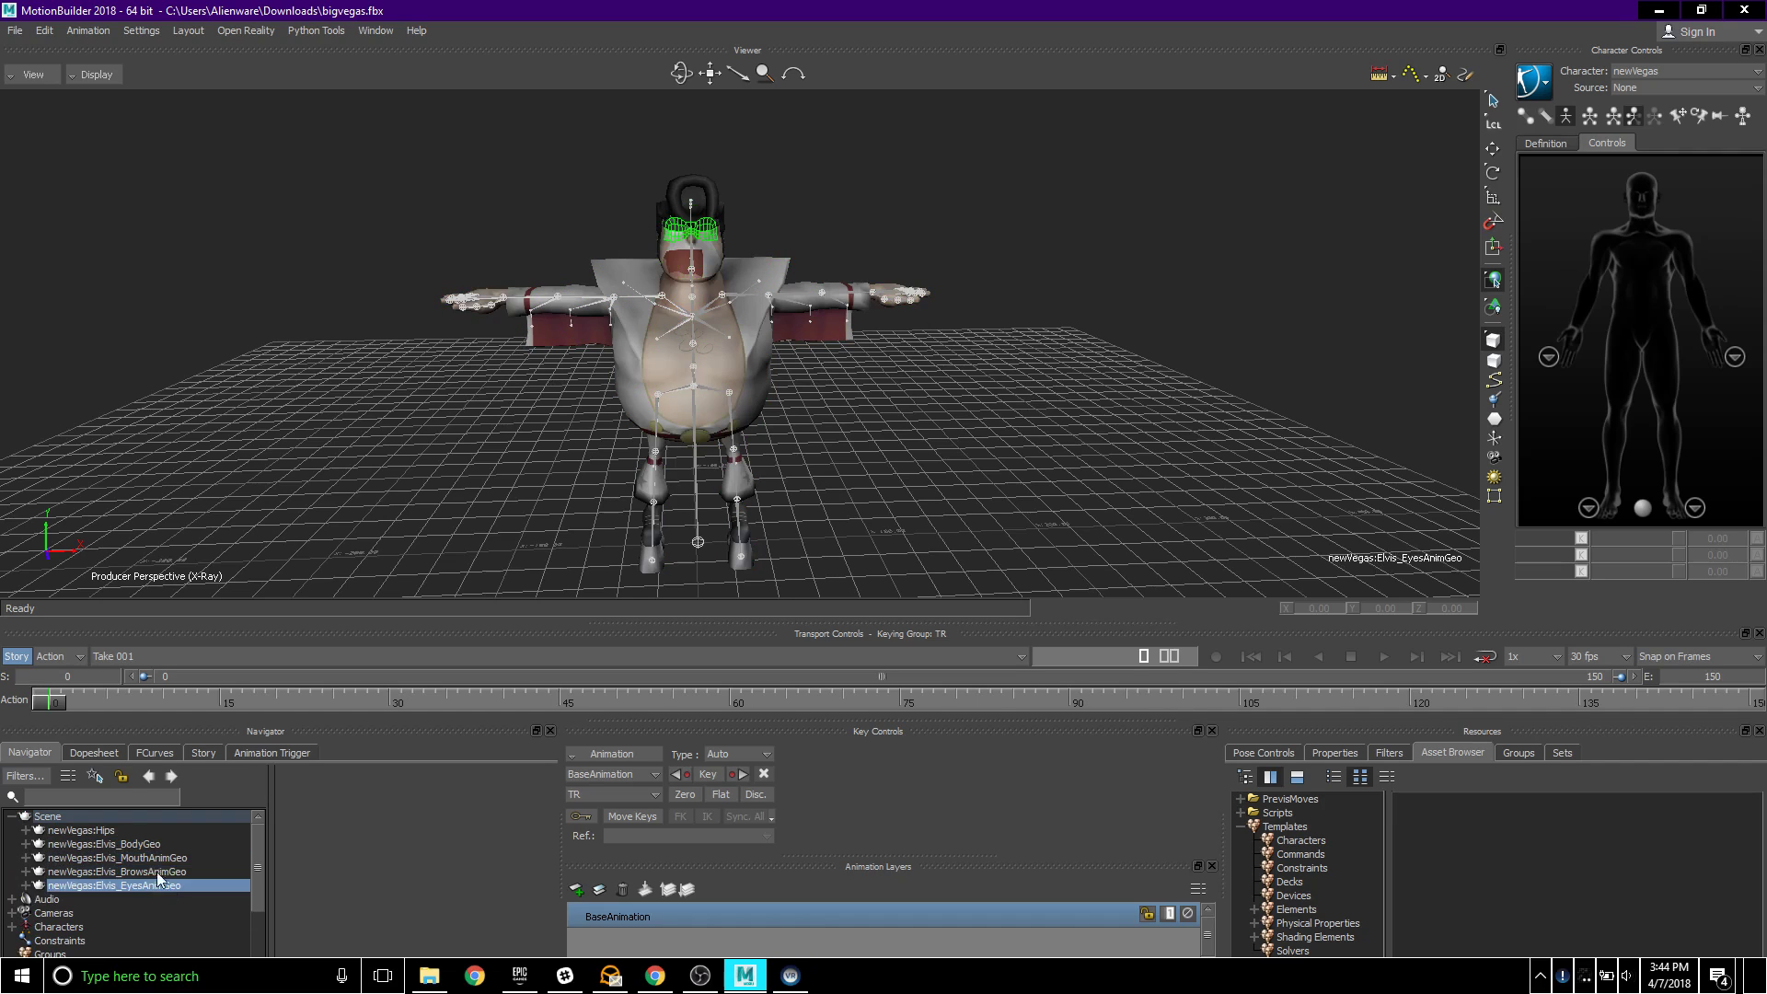
pyautogui.click(99, 833)
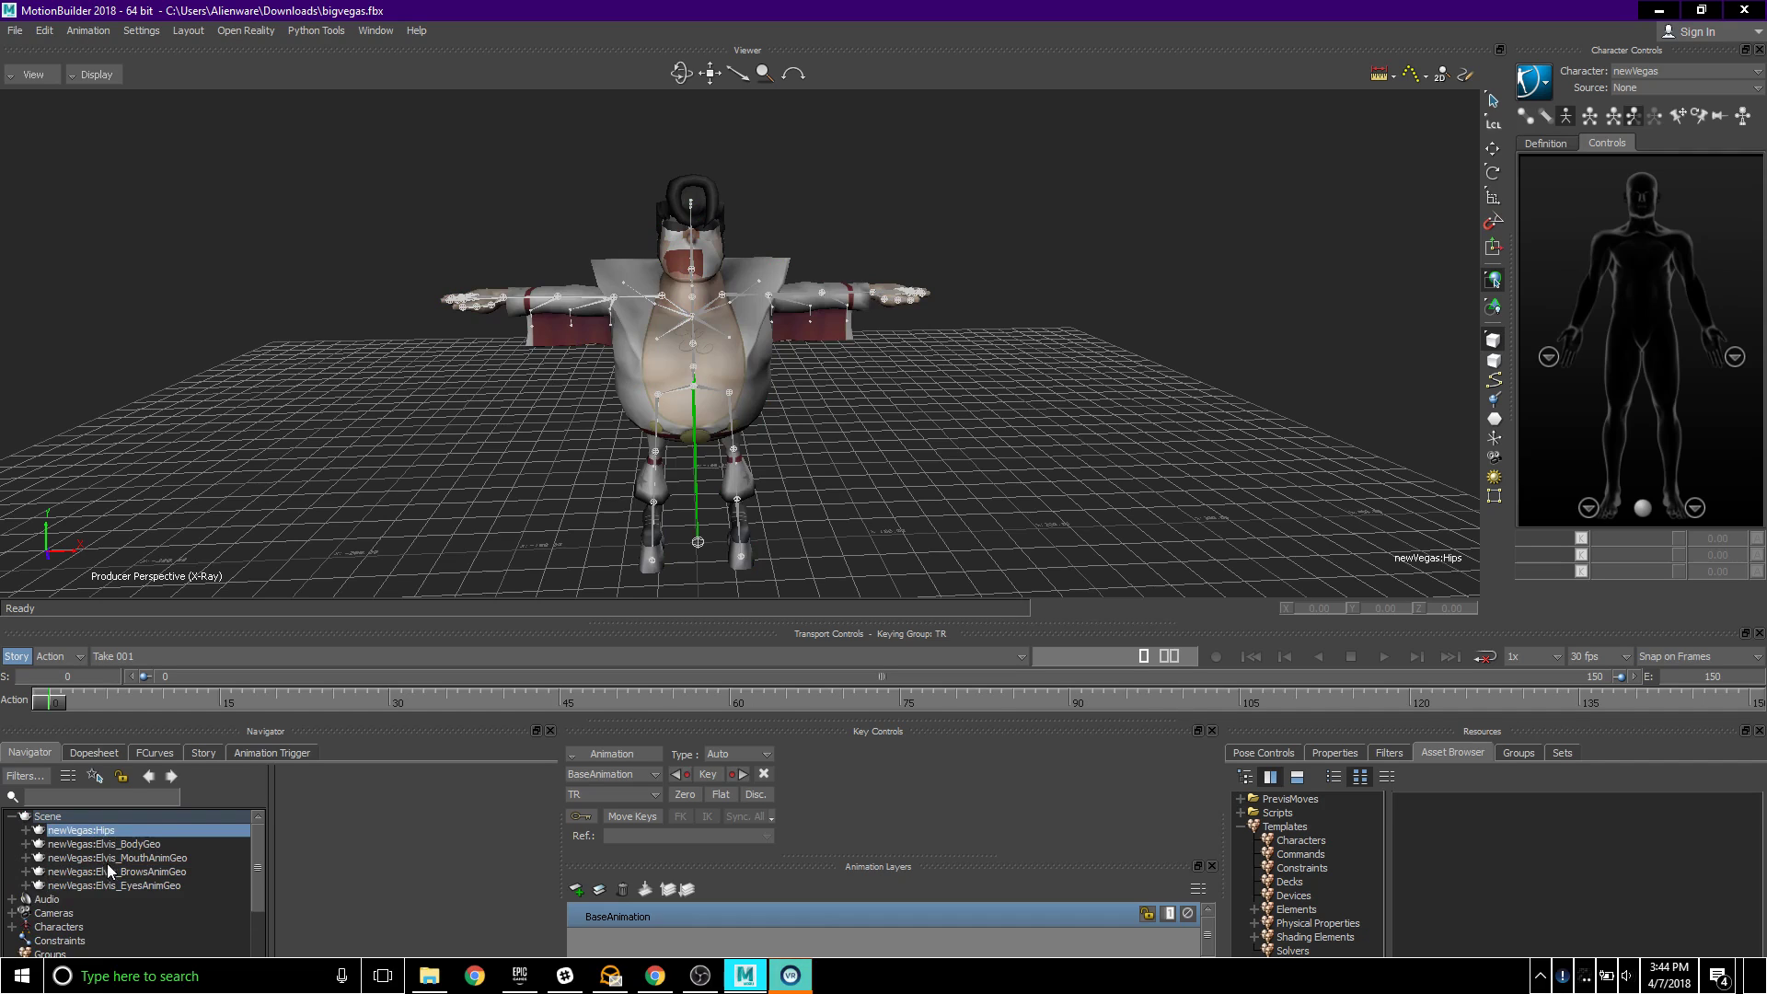
# - Expand the Takes in the Navigator and rename Take 001 as Tpose
pyautogui.scroll(-2, 62, 892)
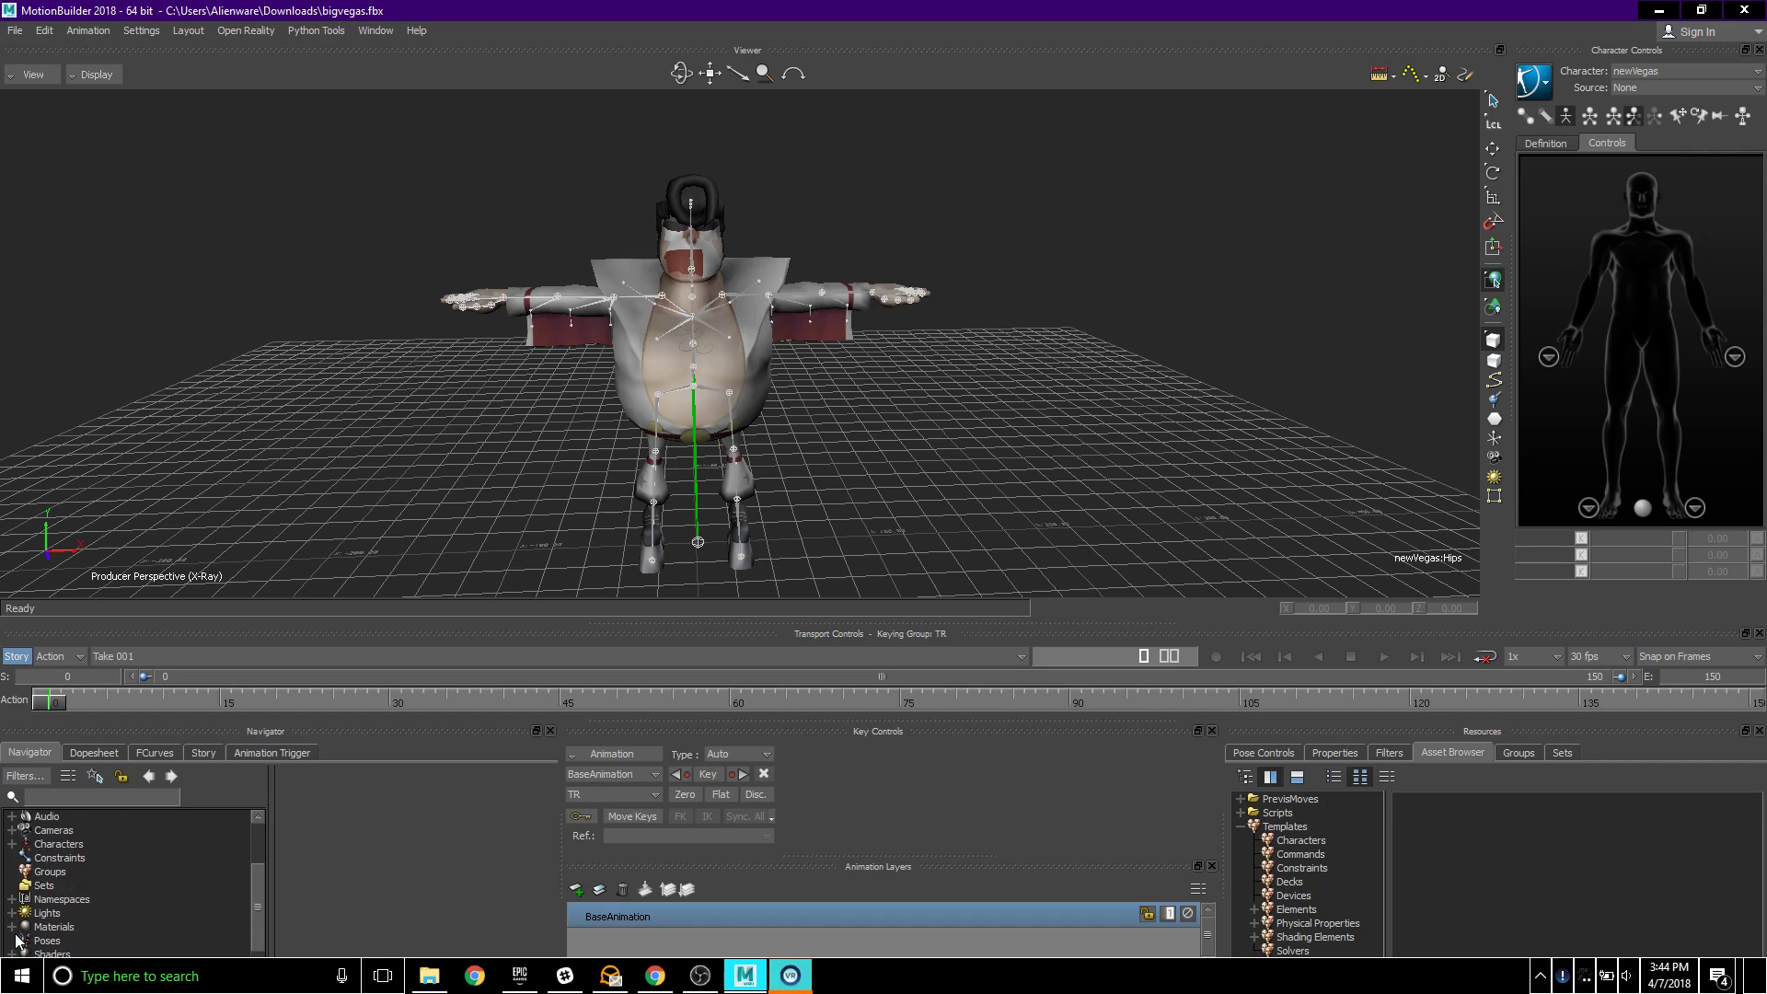
pyautogui.scroll(-1, 19, 930)
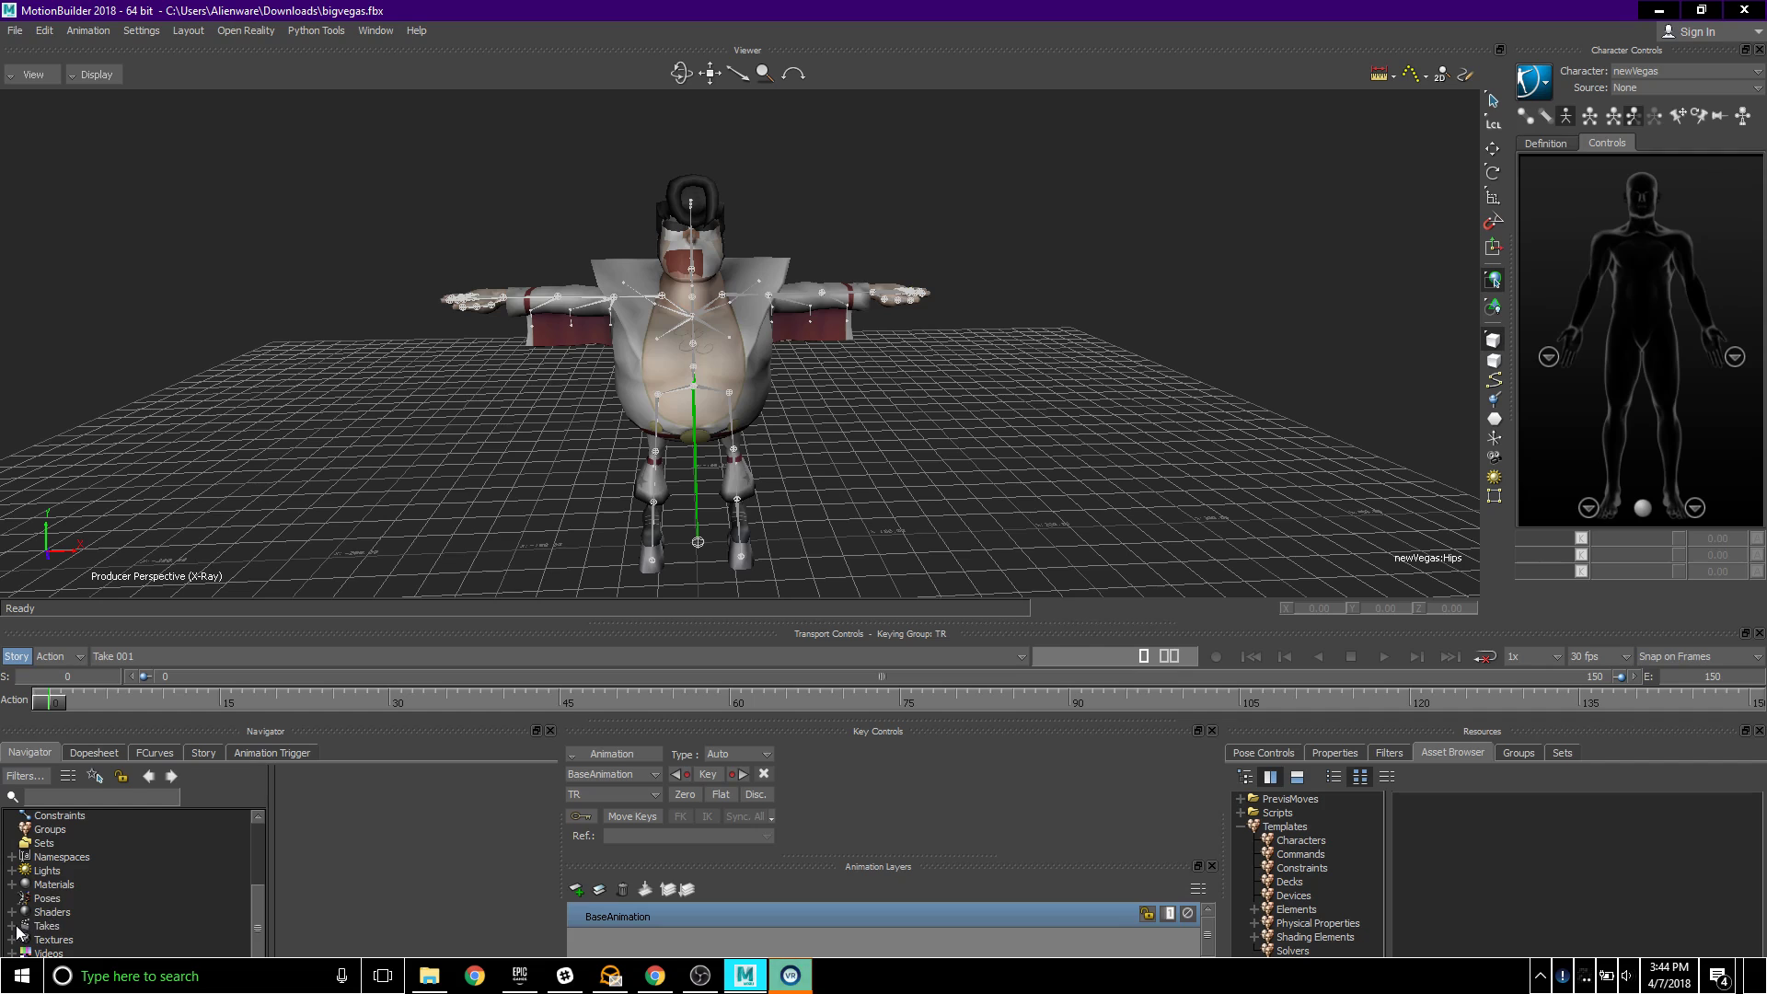
pyautogui.click(12, 926)
pyautogui.click(67, 941)
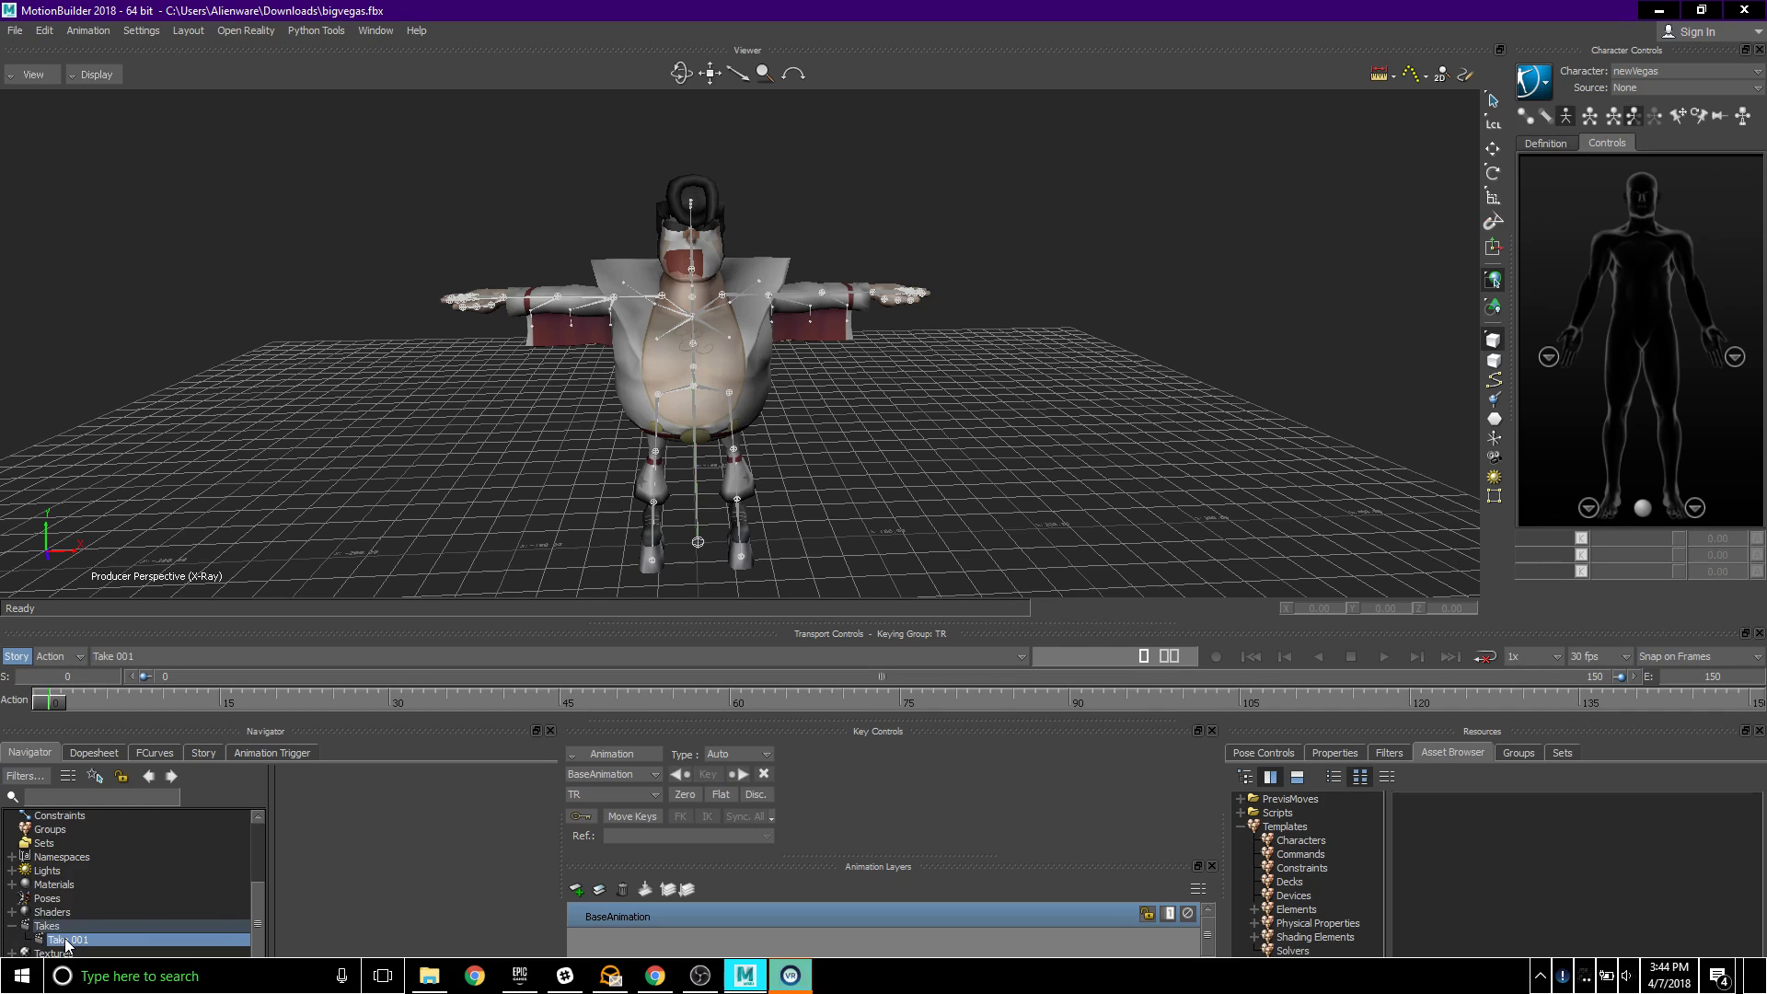
pyautogui.rightClick(67, 941)
pyautogui.click(130, 860)
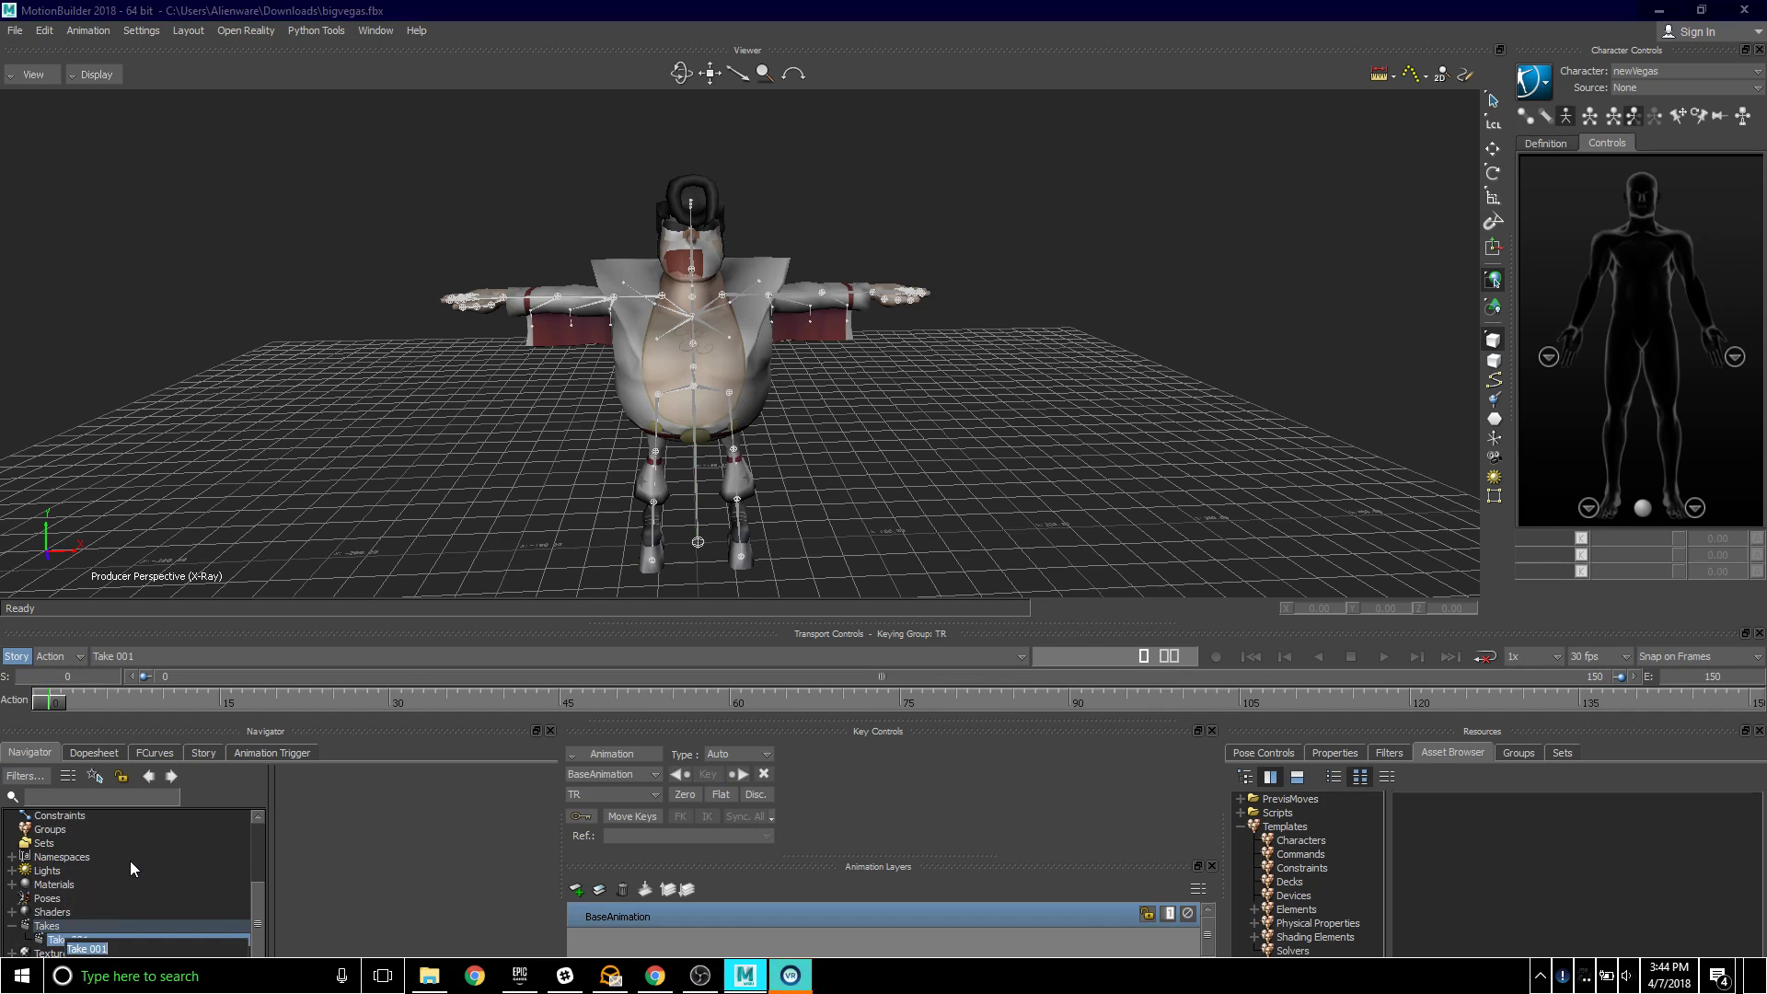
pyautogui.write('Tpose')
pyautogui.press('Return')
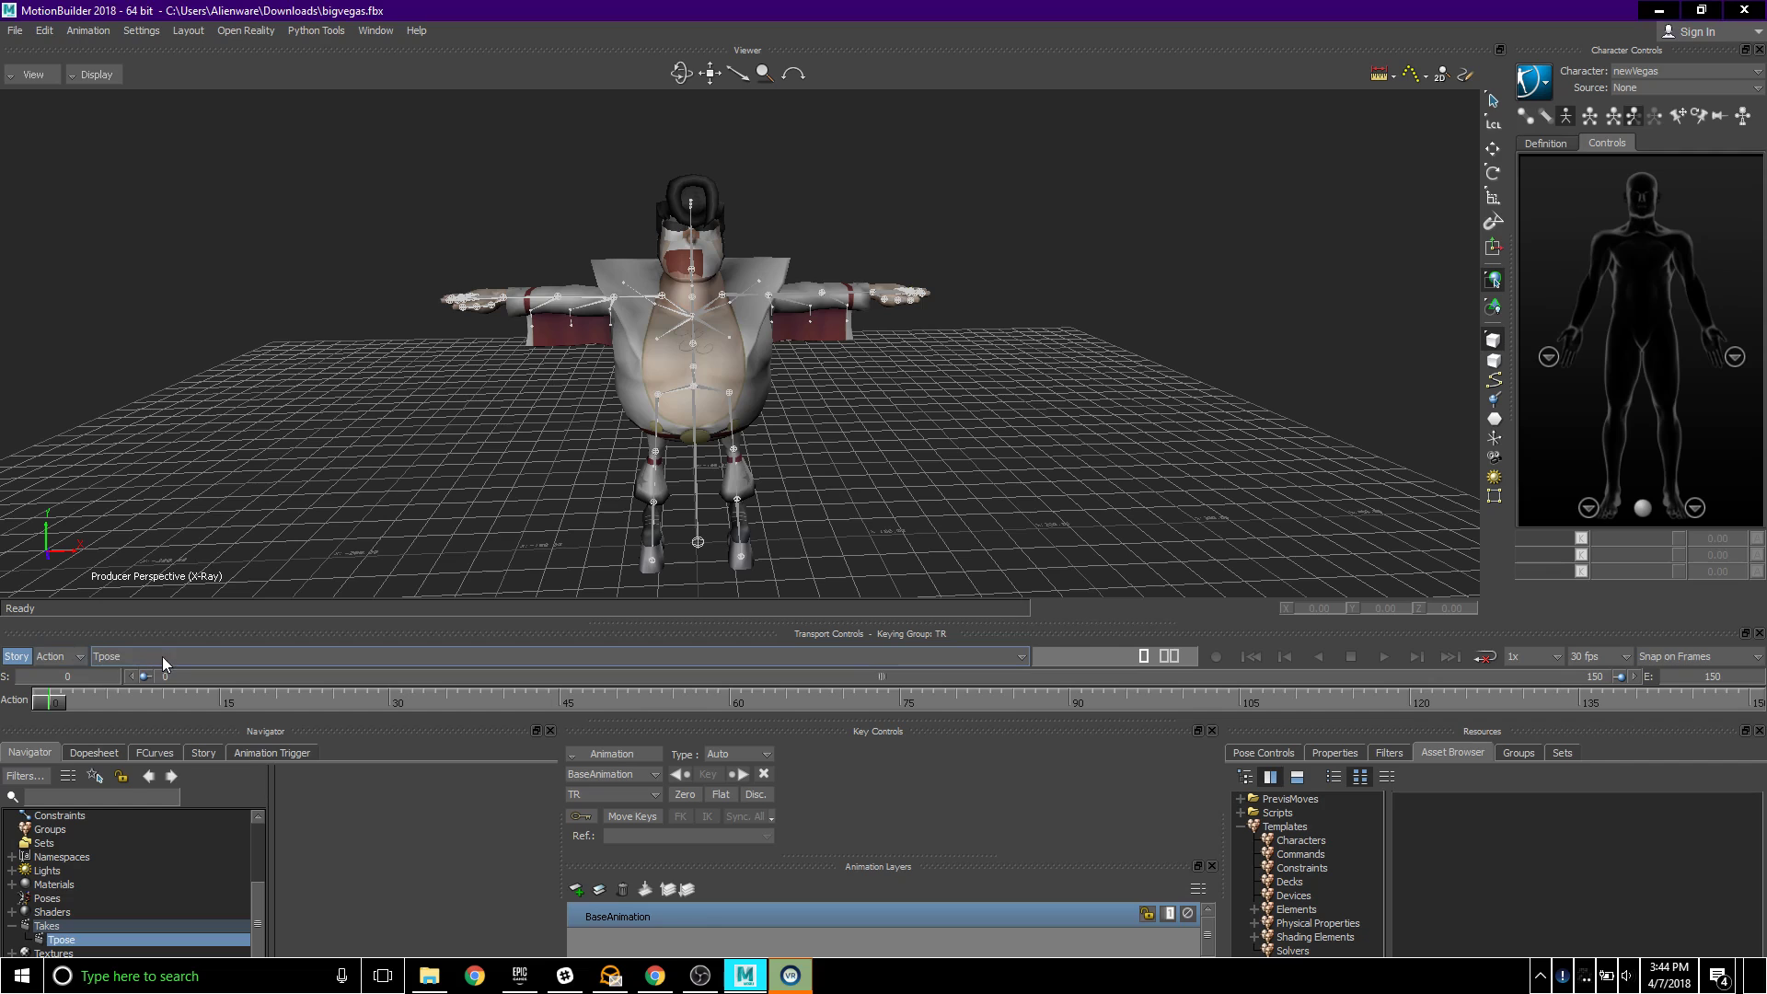
# - Create a new take, Take 002, copying the data from the Tpose take
pyautogui.click(1003, 659)
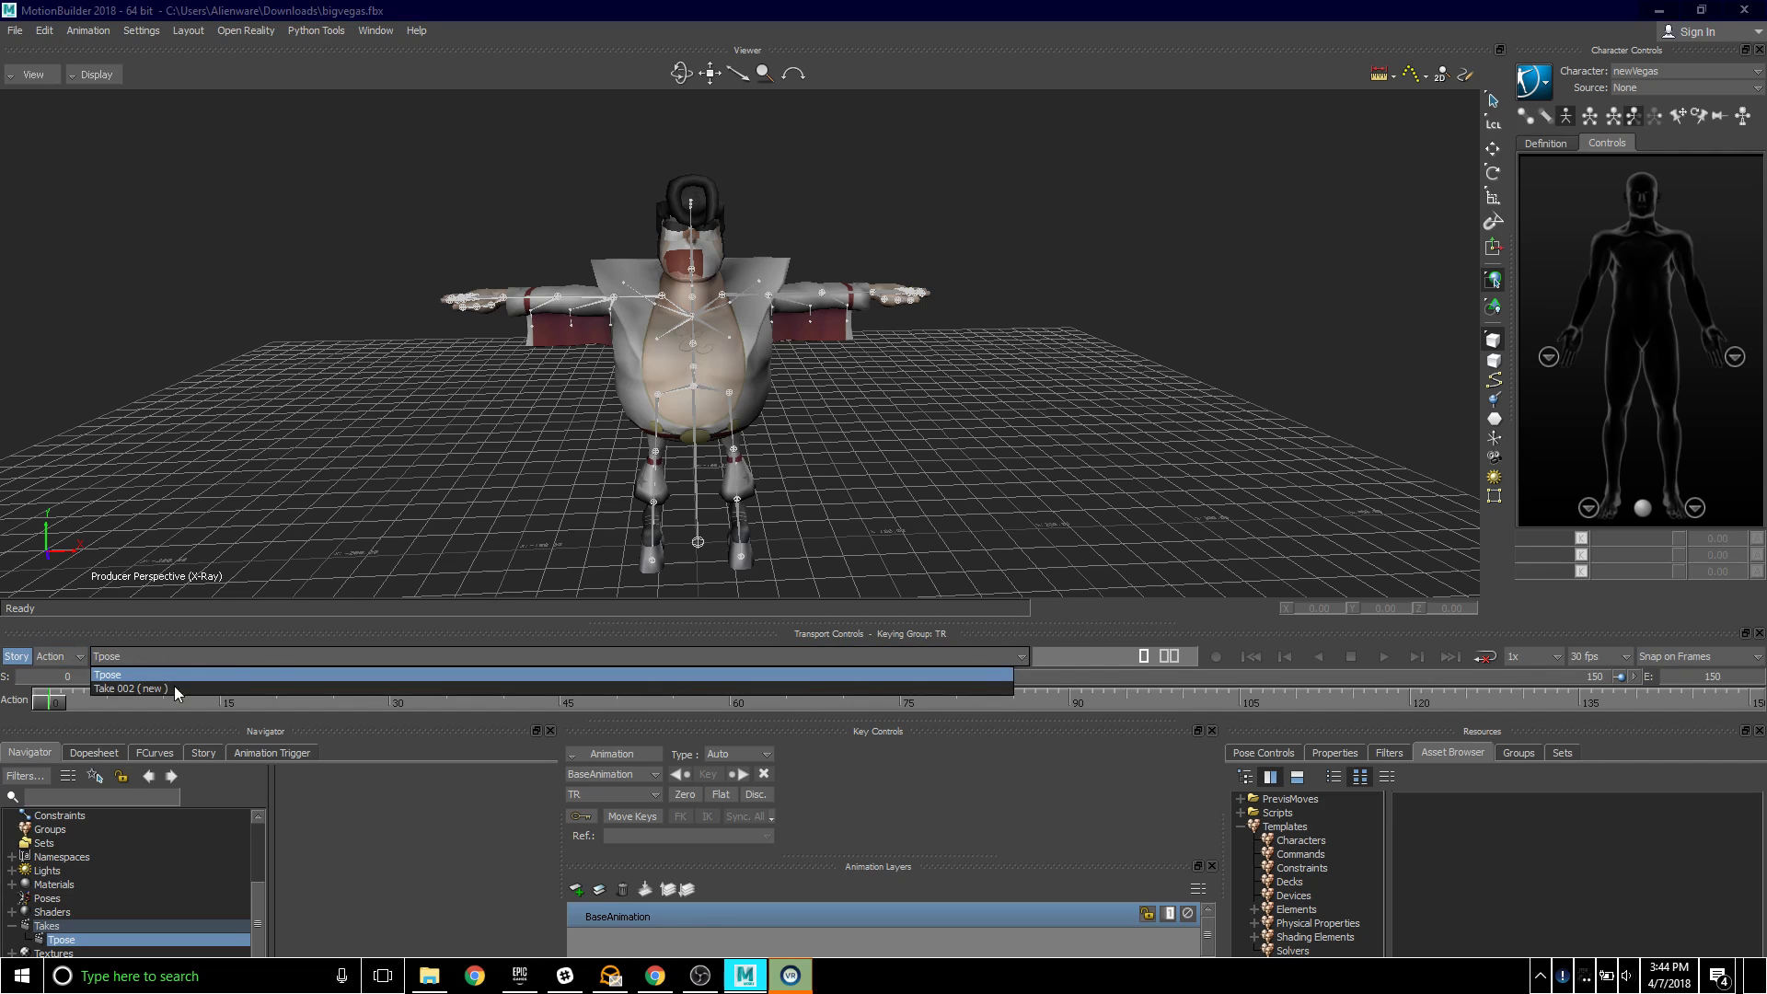
pyautogui.click(333, 627)
pyautogui.click(206, 691)
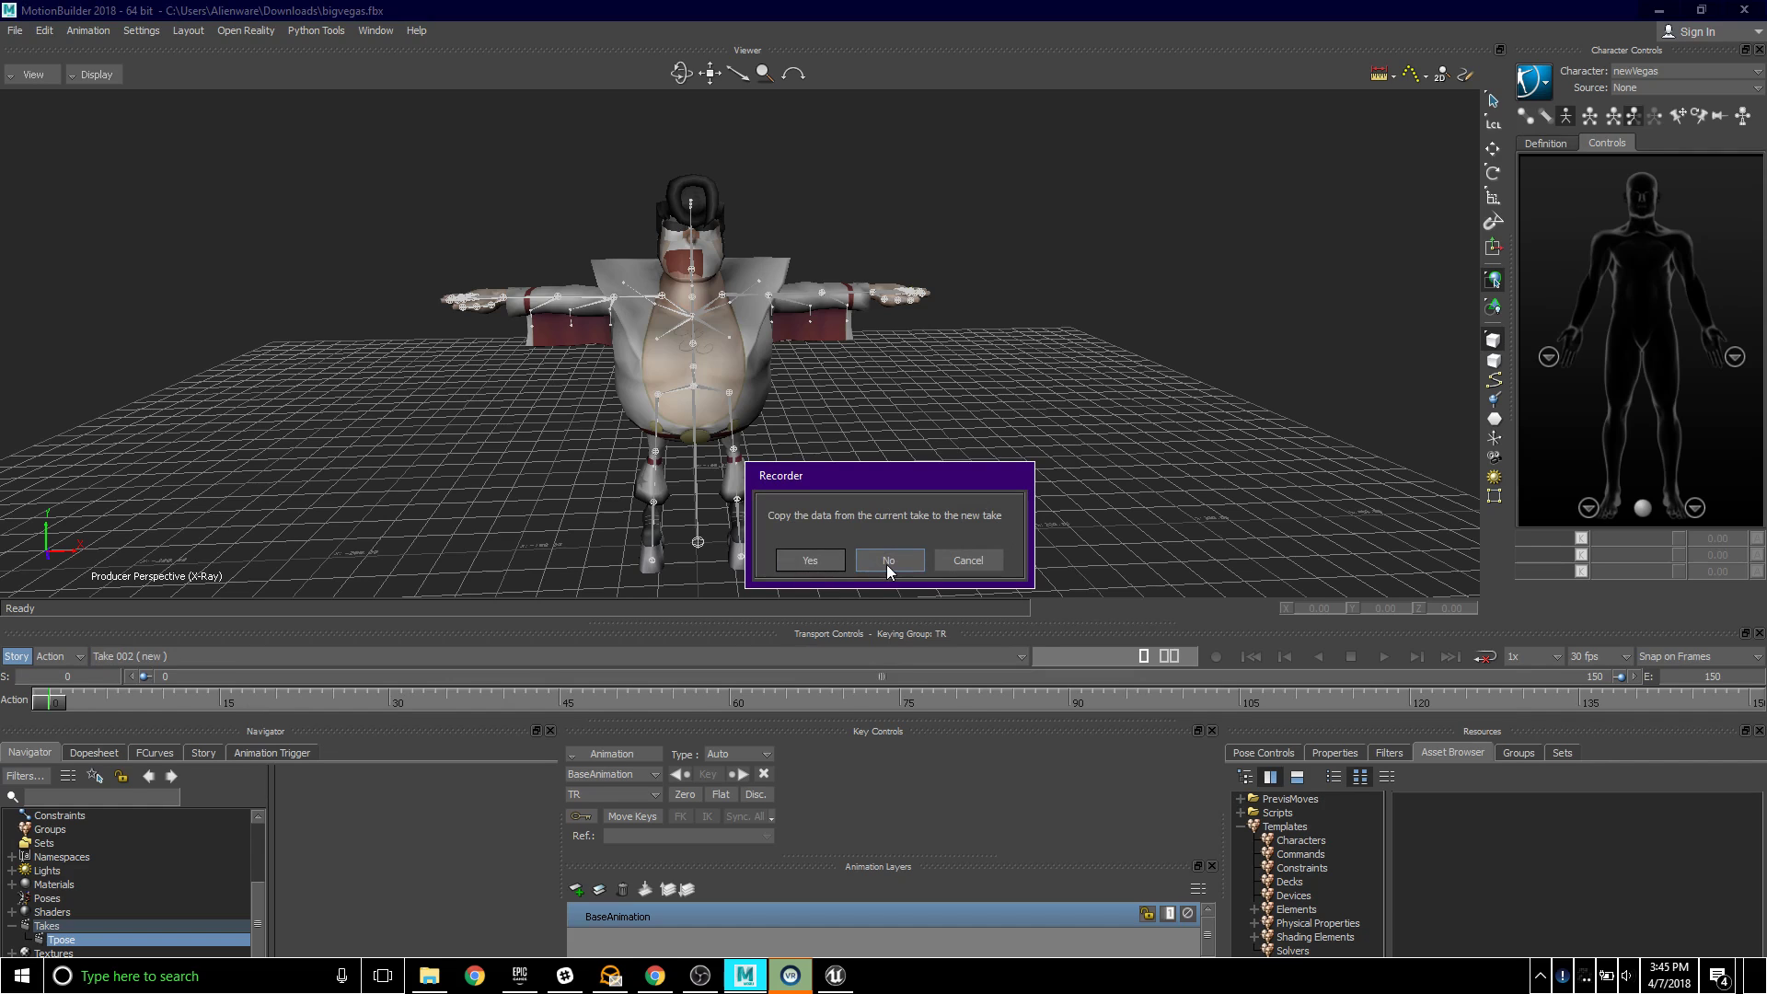
pyautogui.click(810, 561)
# - Rename Take 002 in the Navigator as RangeMotion
pyautogui.scroll(-1, 120, 904)
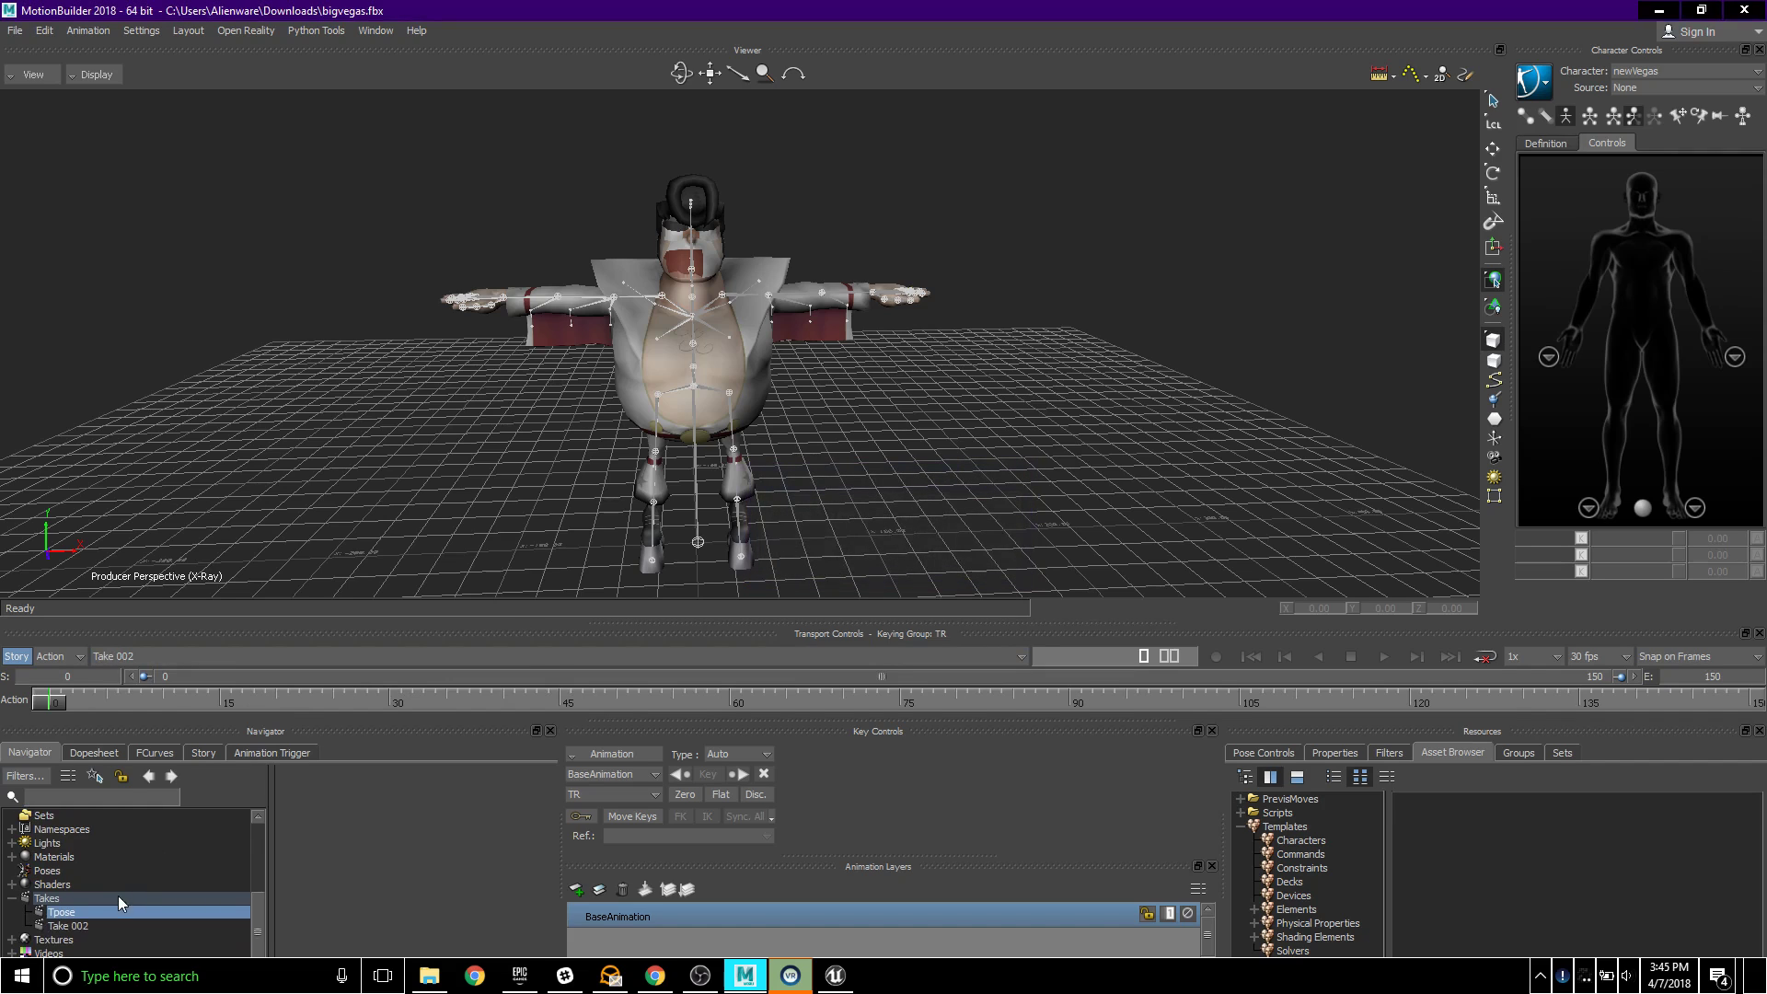
pyautogui.click(73, 926)
pyautogui.rightClick(73, 926)
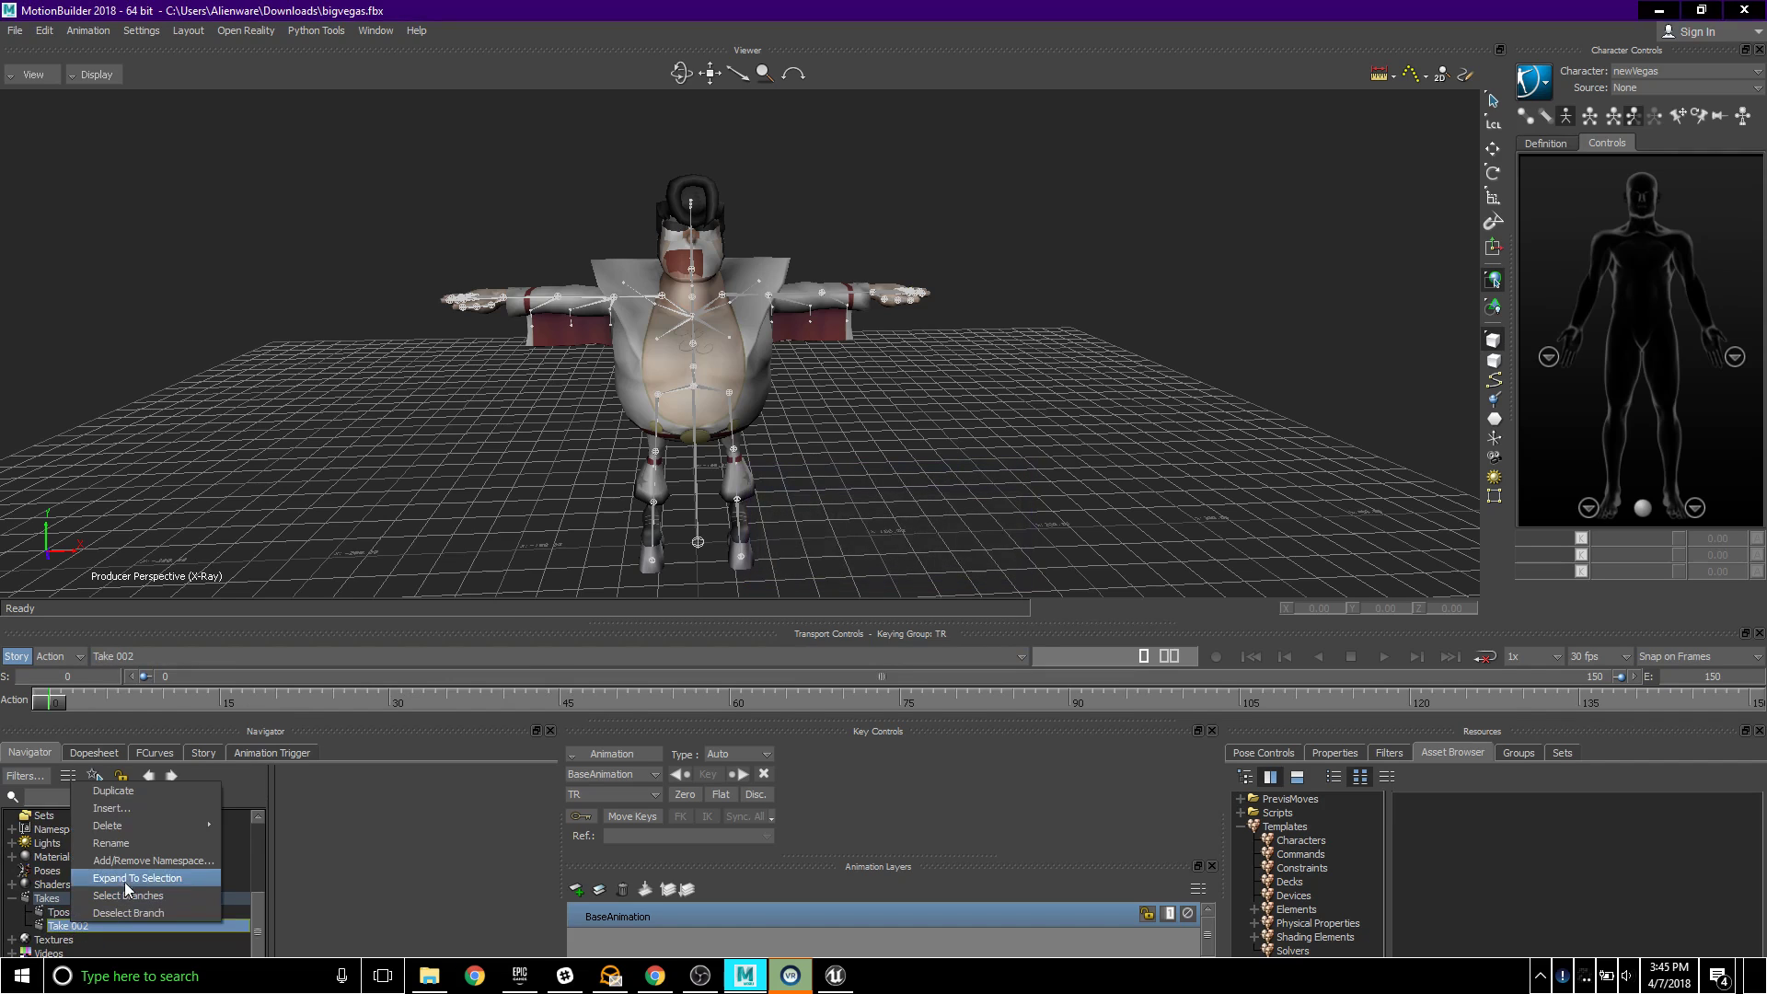
pyautogui.click(124, 843)
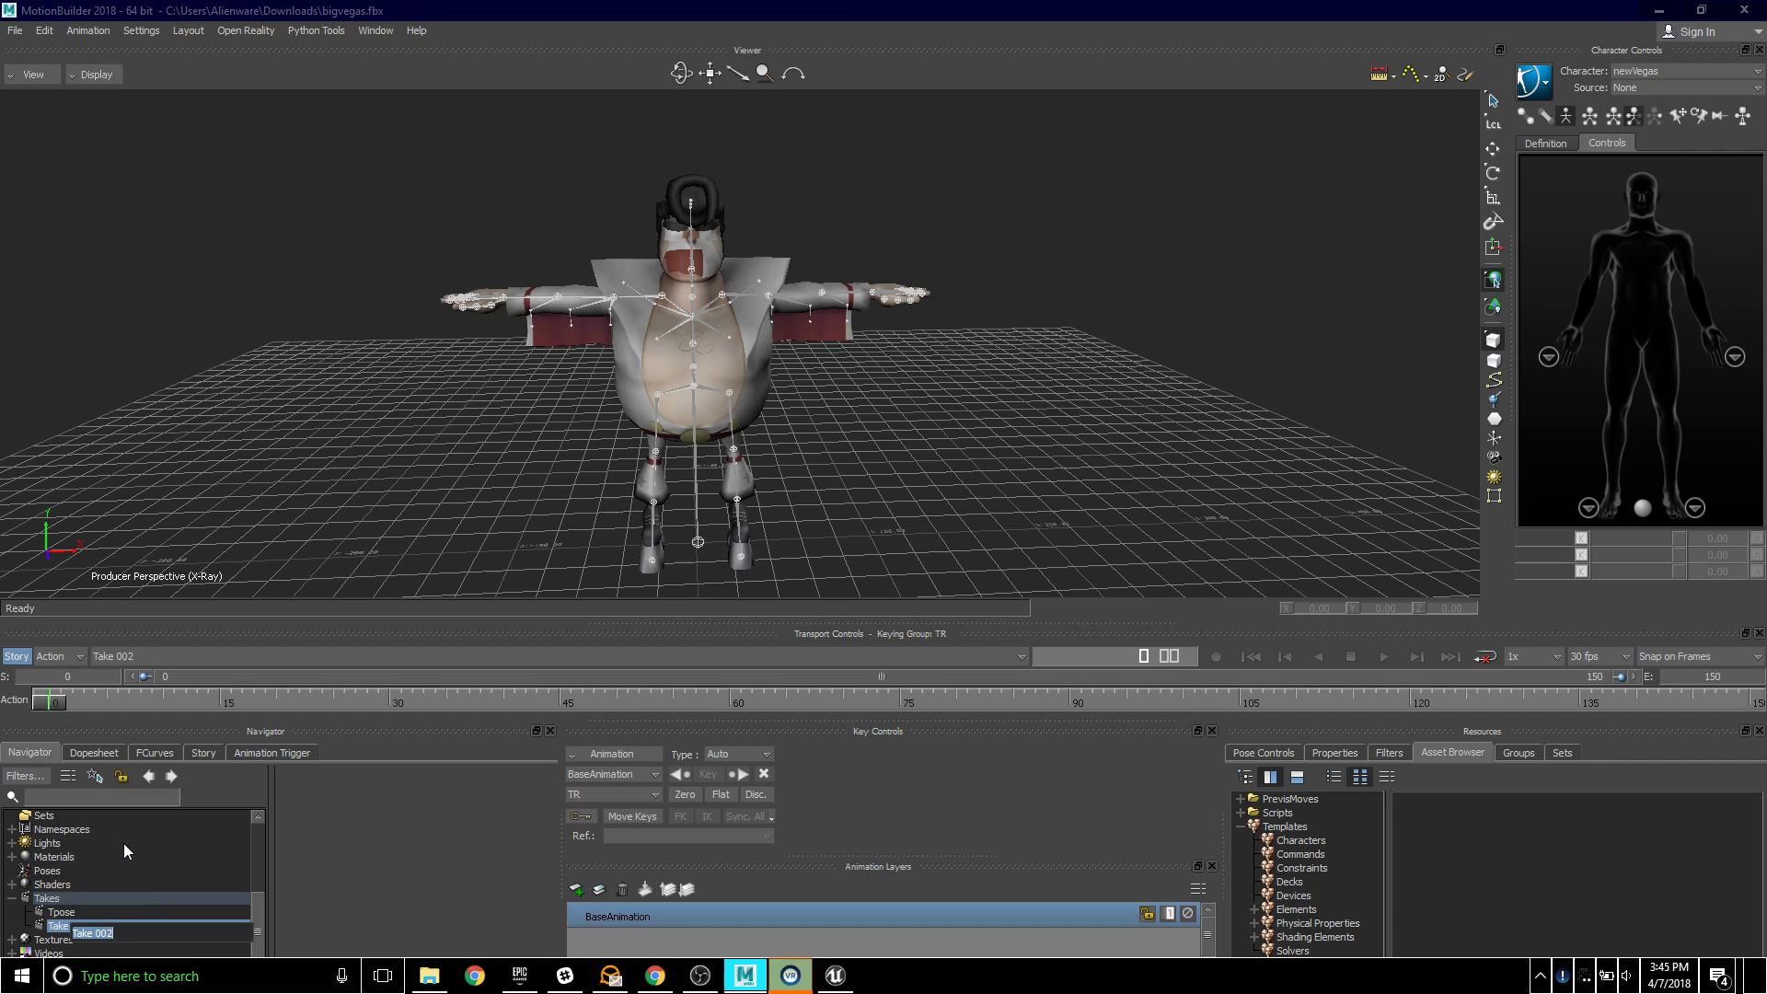
pyautogui.write('RangeMotion')
pyautogui.press('Return')
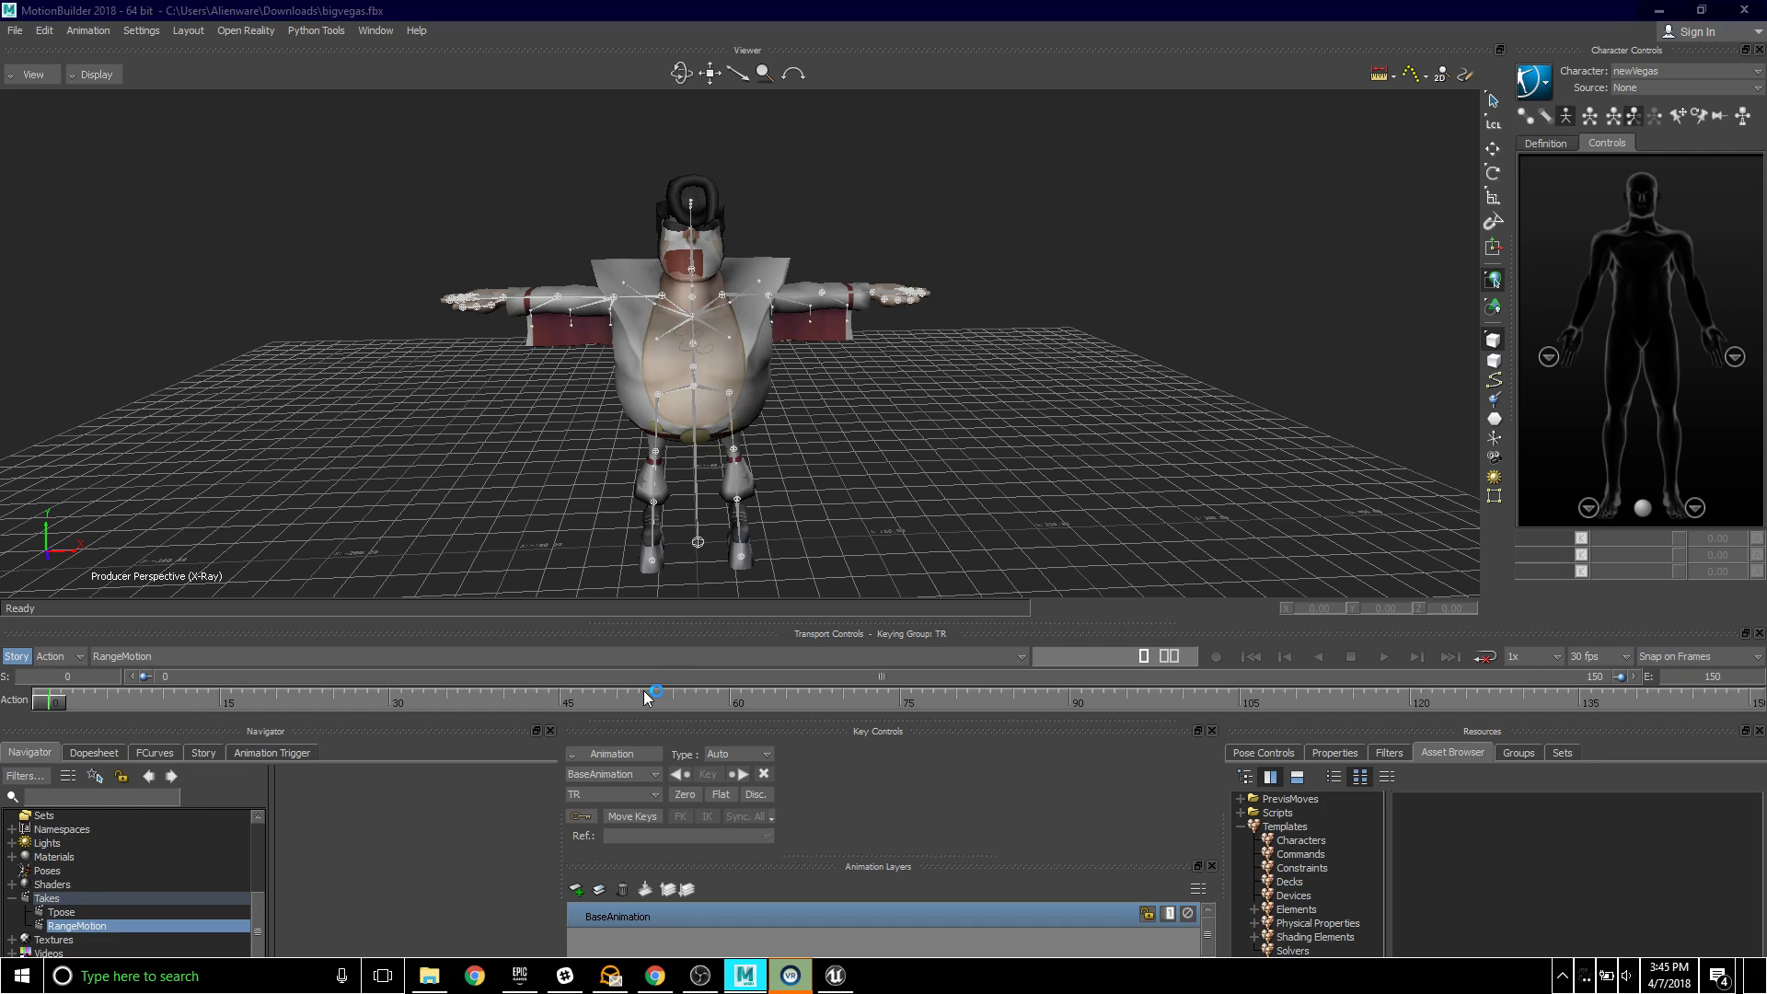
# - Switch to File Explorer and open the CY folder on the Desktop
pyautogui.hotkey('alt', 'Tab')
pyautogui.scroll(15, 426, 495)
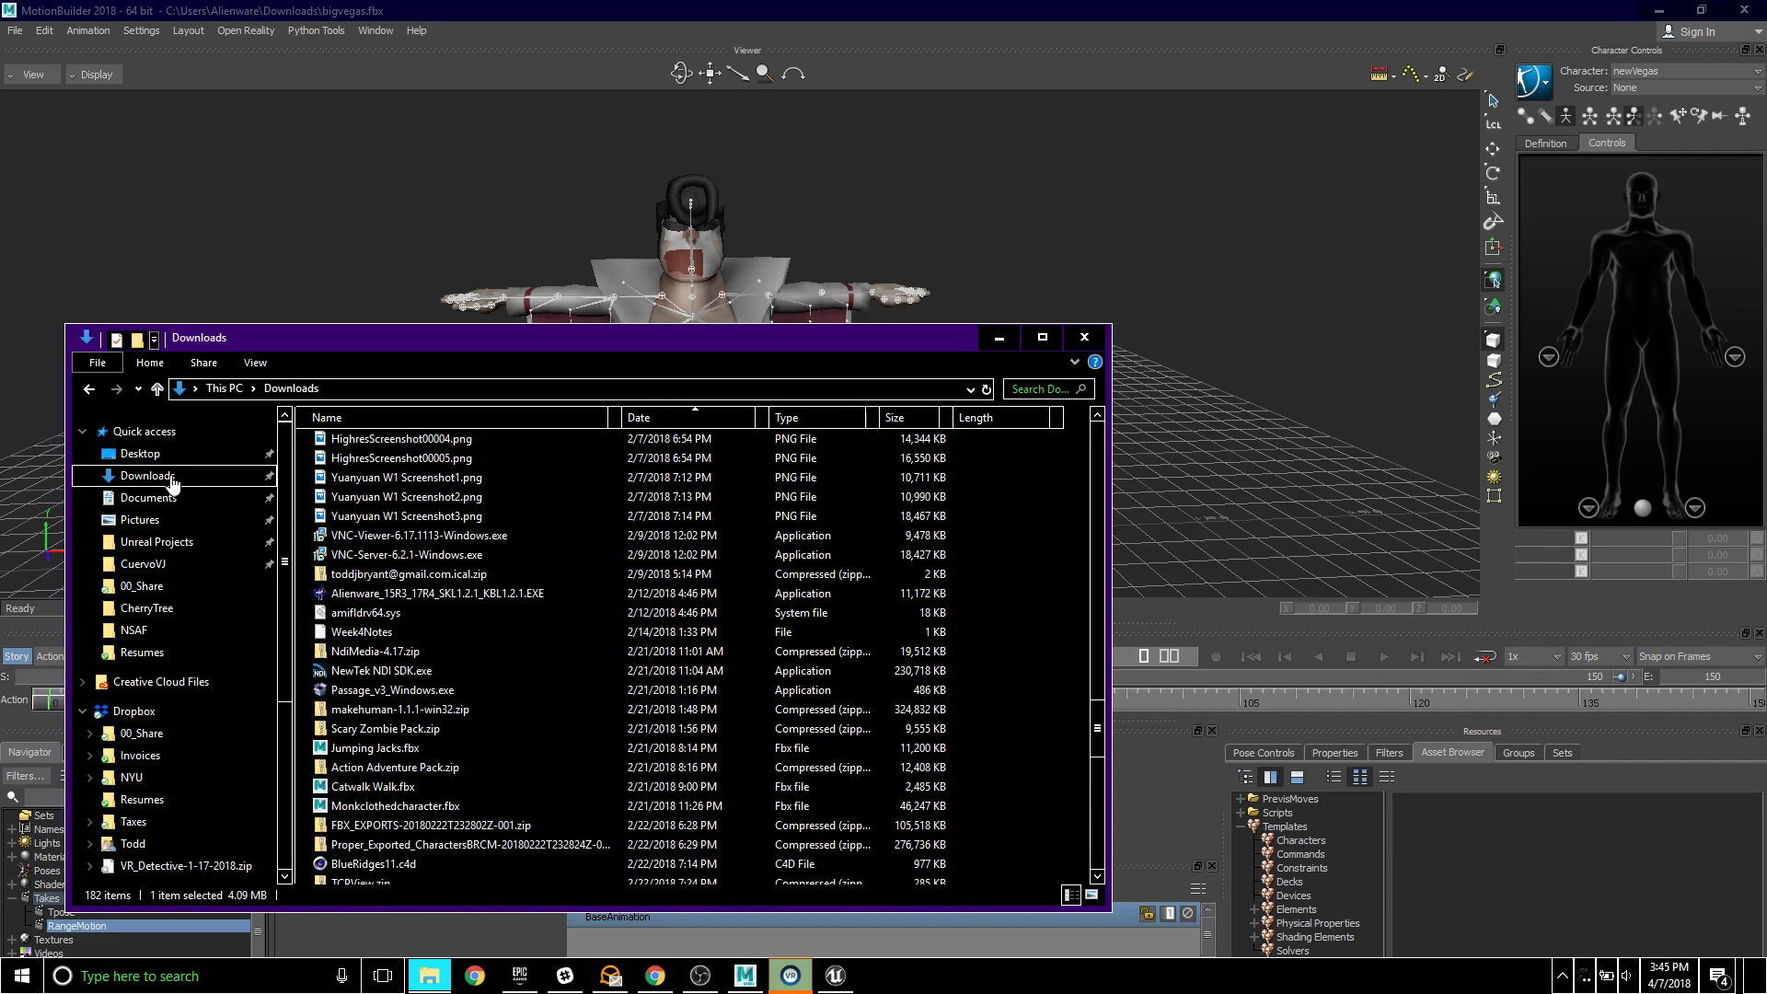
pyautogui.click(139, 453)
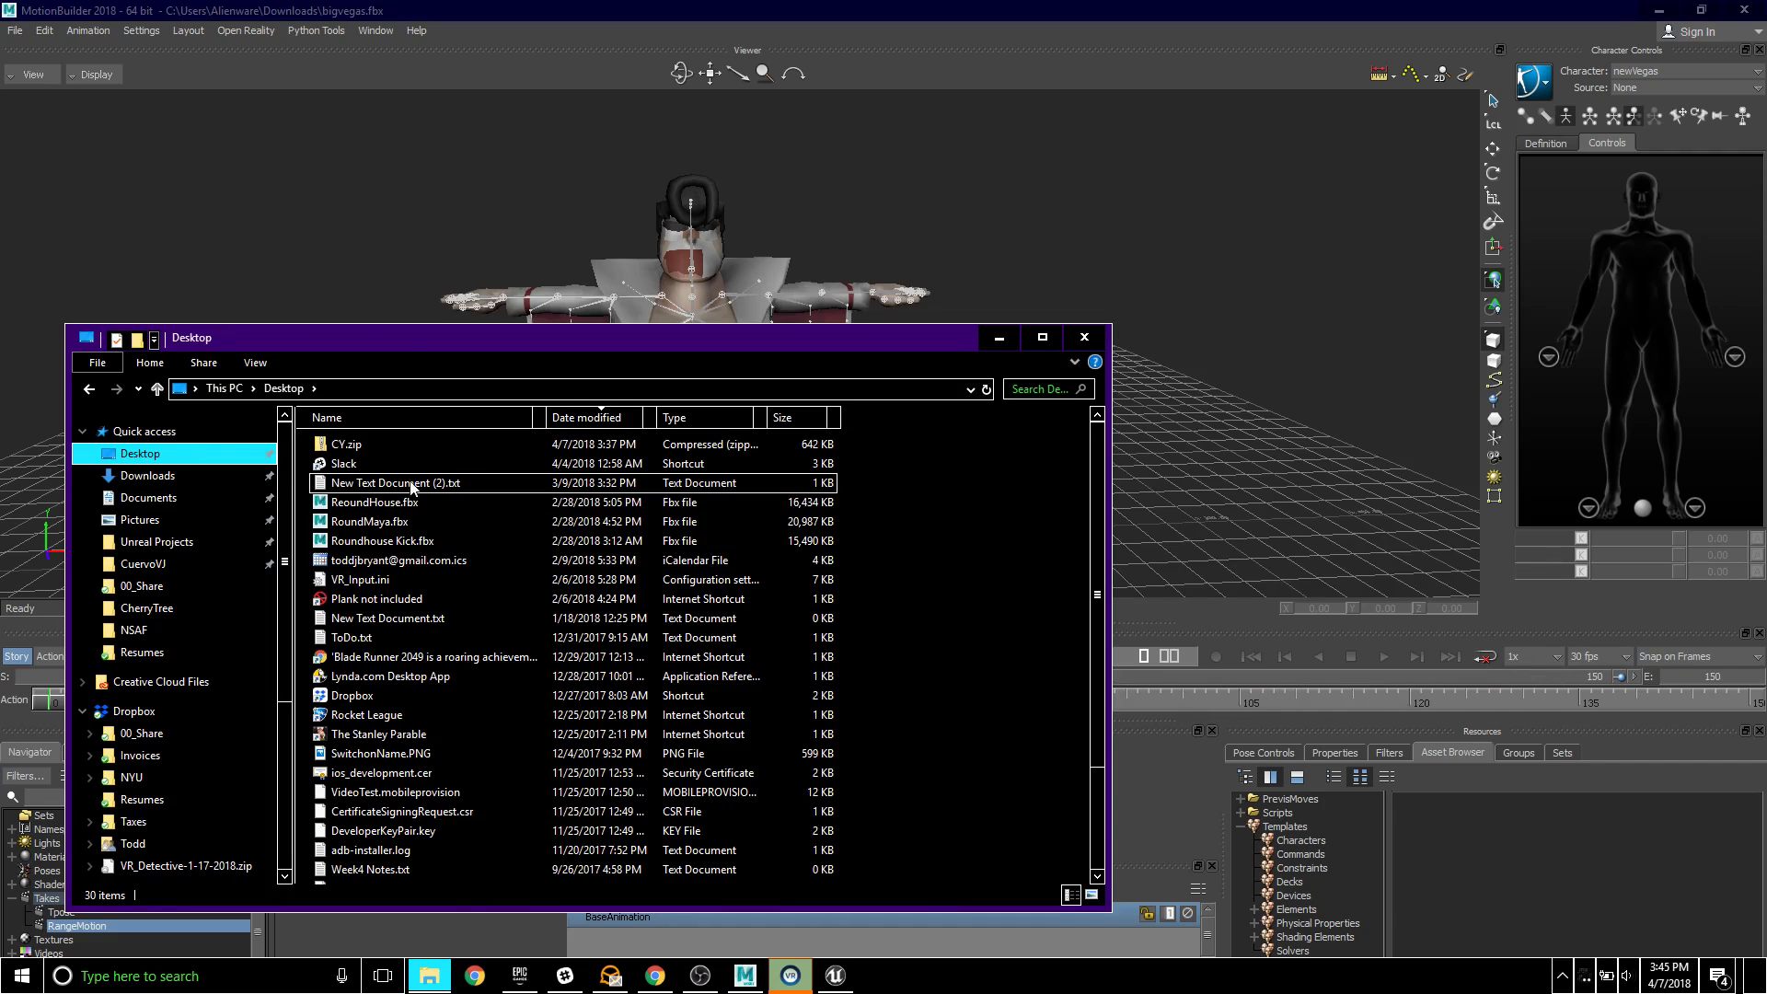
pyautogui.scroll(-3, 411, 644)
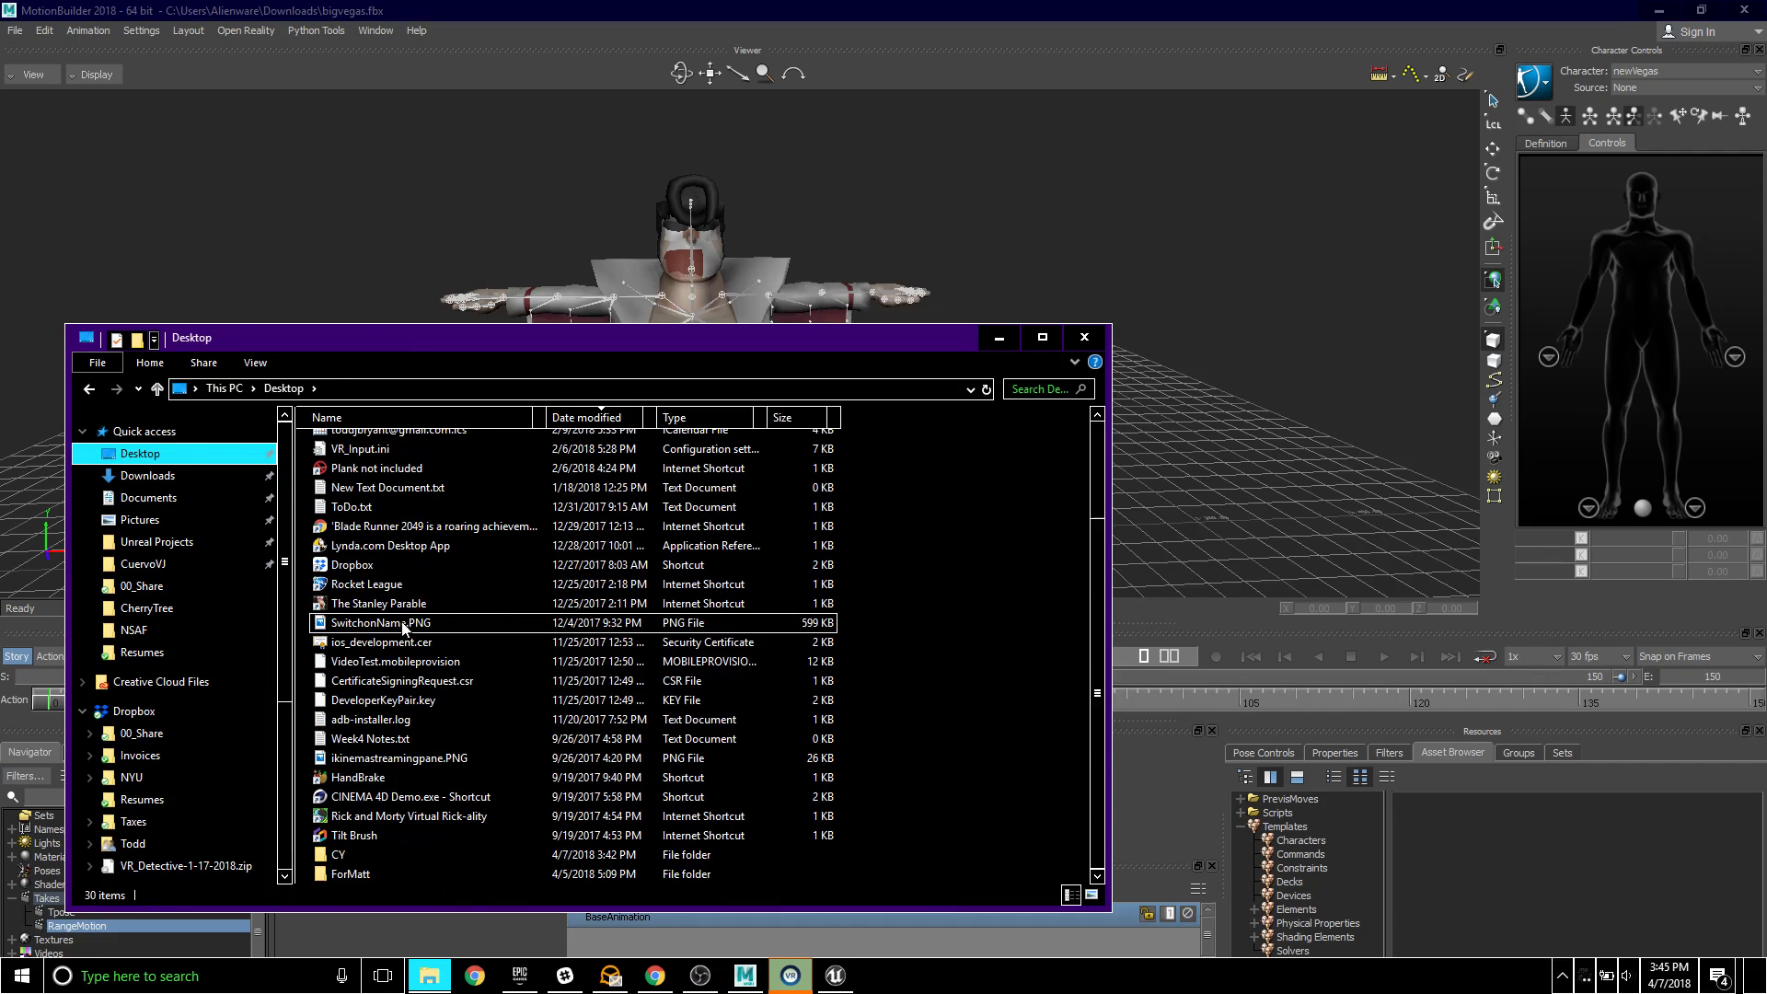
pyautogui.doubleClick(396, 858)
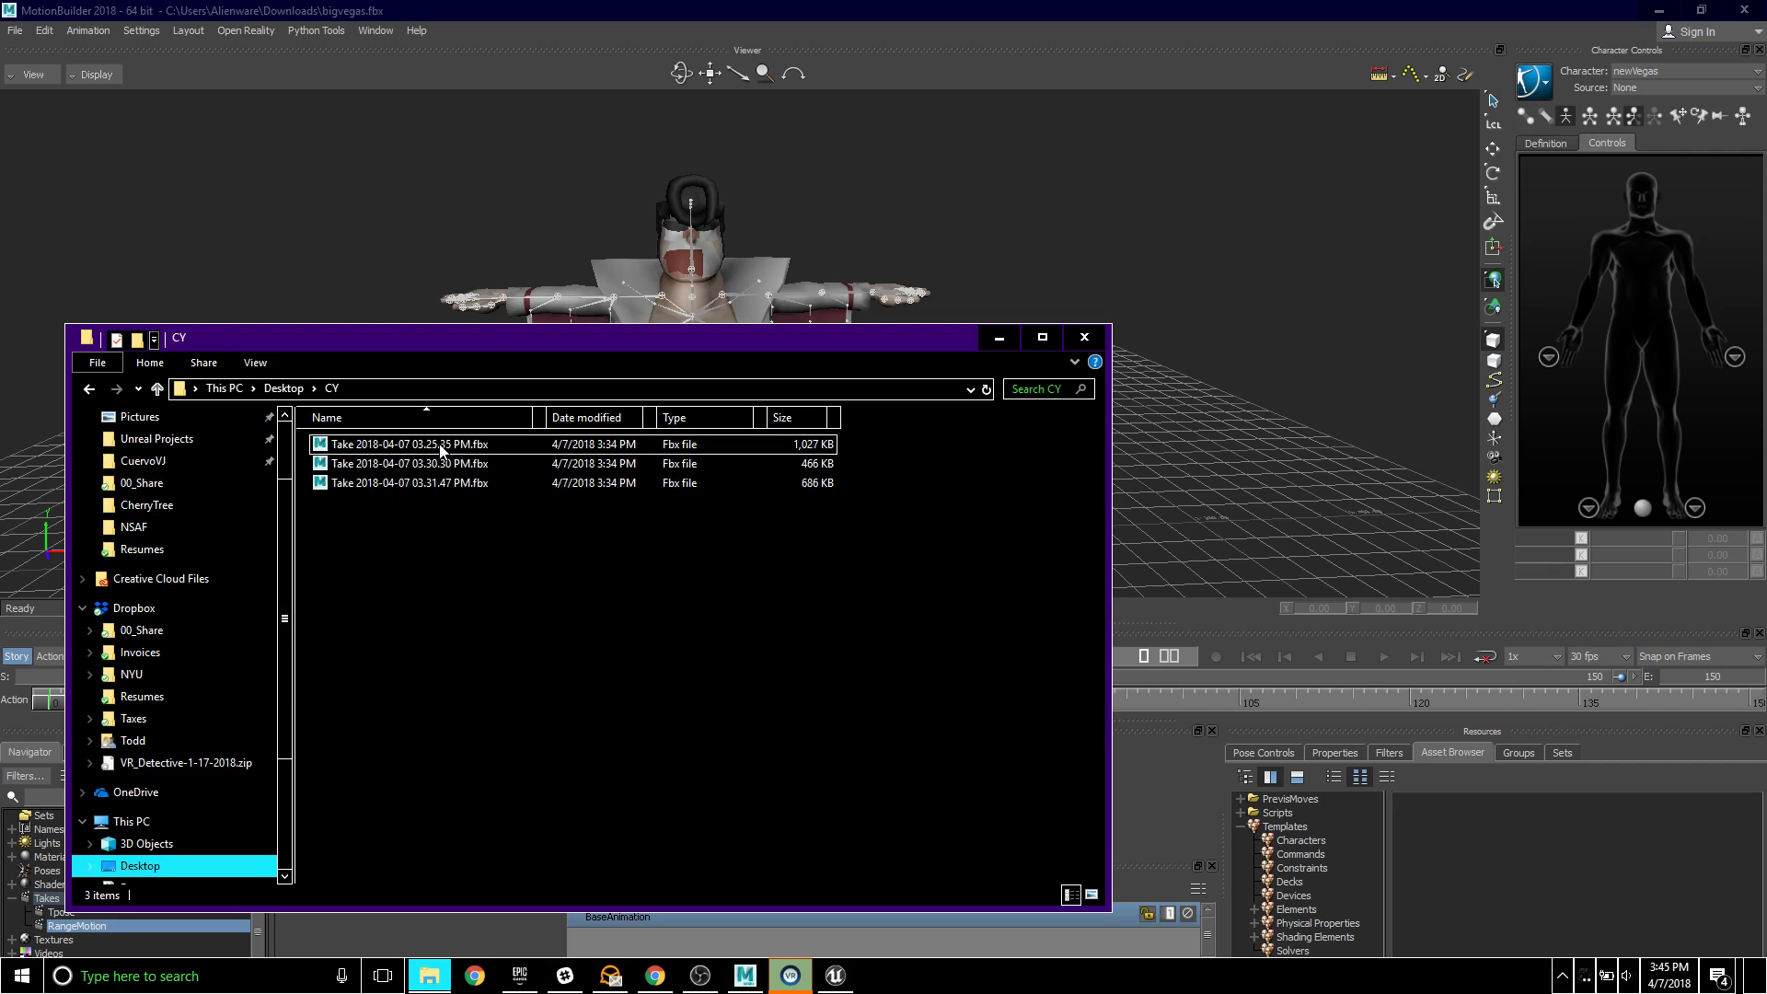
# - Merge Take 2018-04-07 03.25.35 PM.fbx into the scene using its take of the same name, and minimise File Explorer
pyautogui.moveTo(441, 450); pyautogui.dragTo(376, 281)
pyautogui.moveTo(350, 218); pyautogui.dragTo(346, 211)
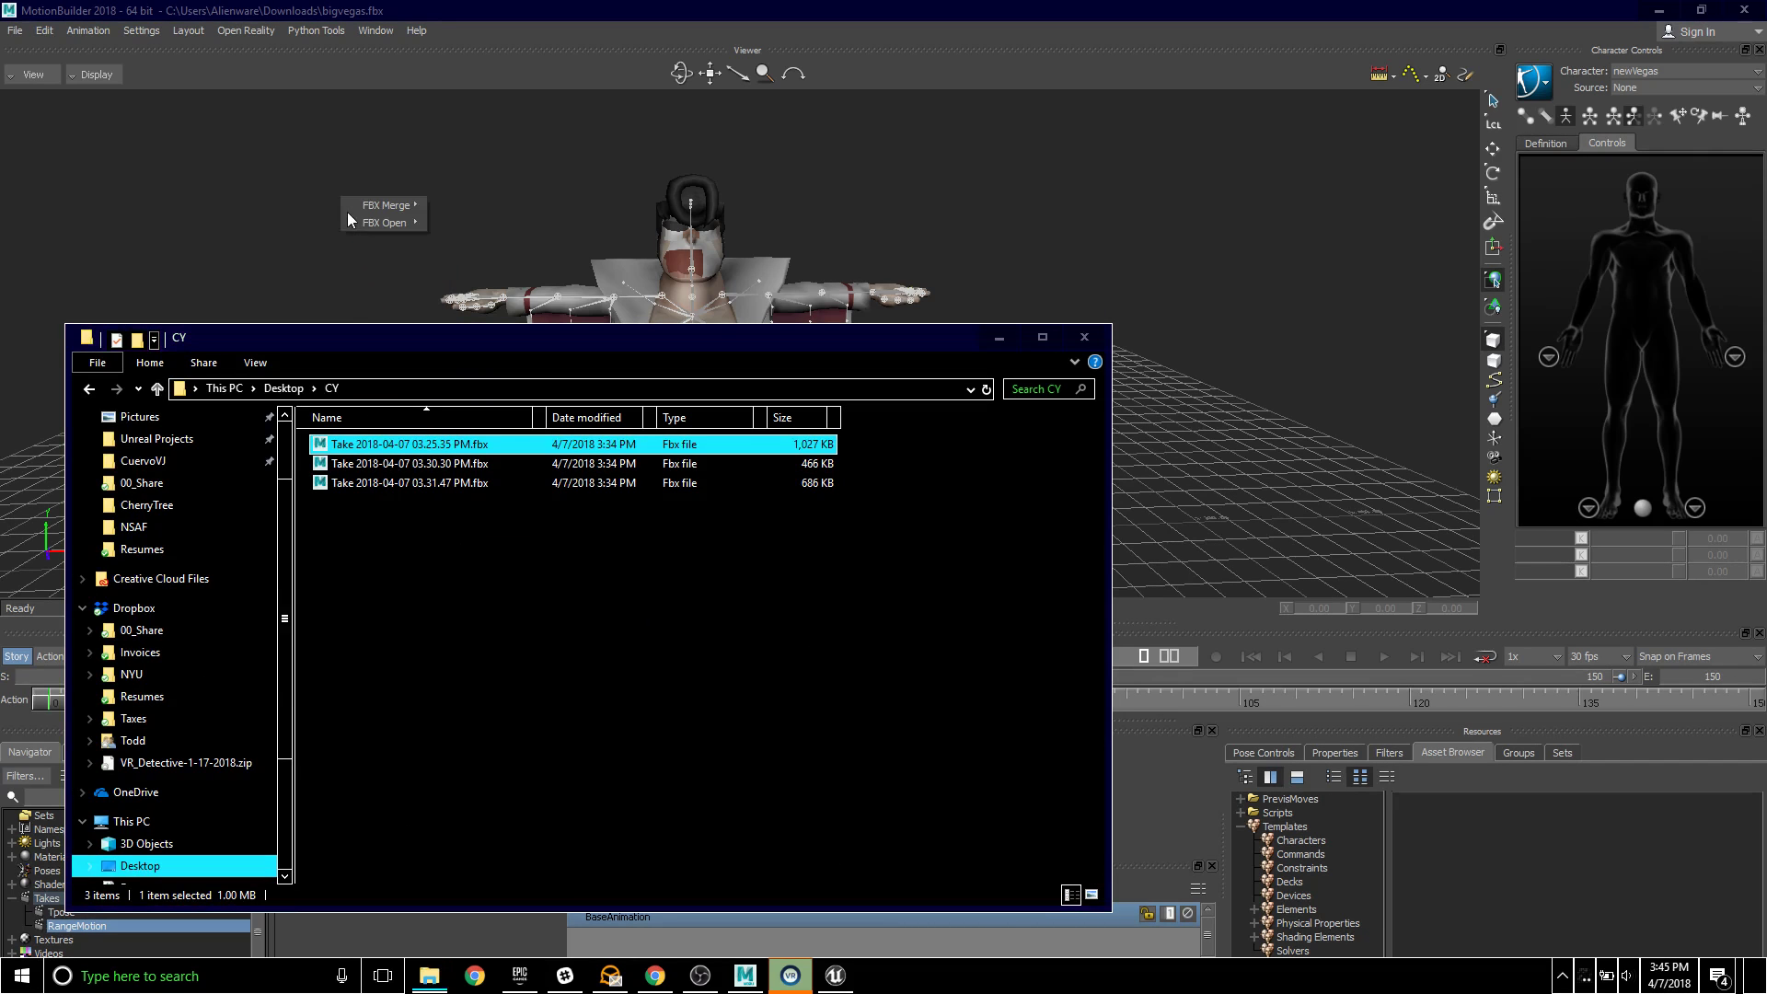
pyautogui.moveTo(359, 212)
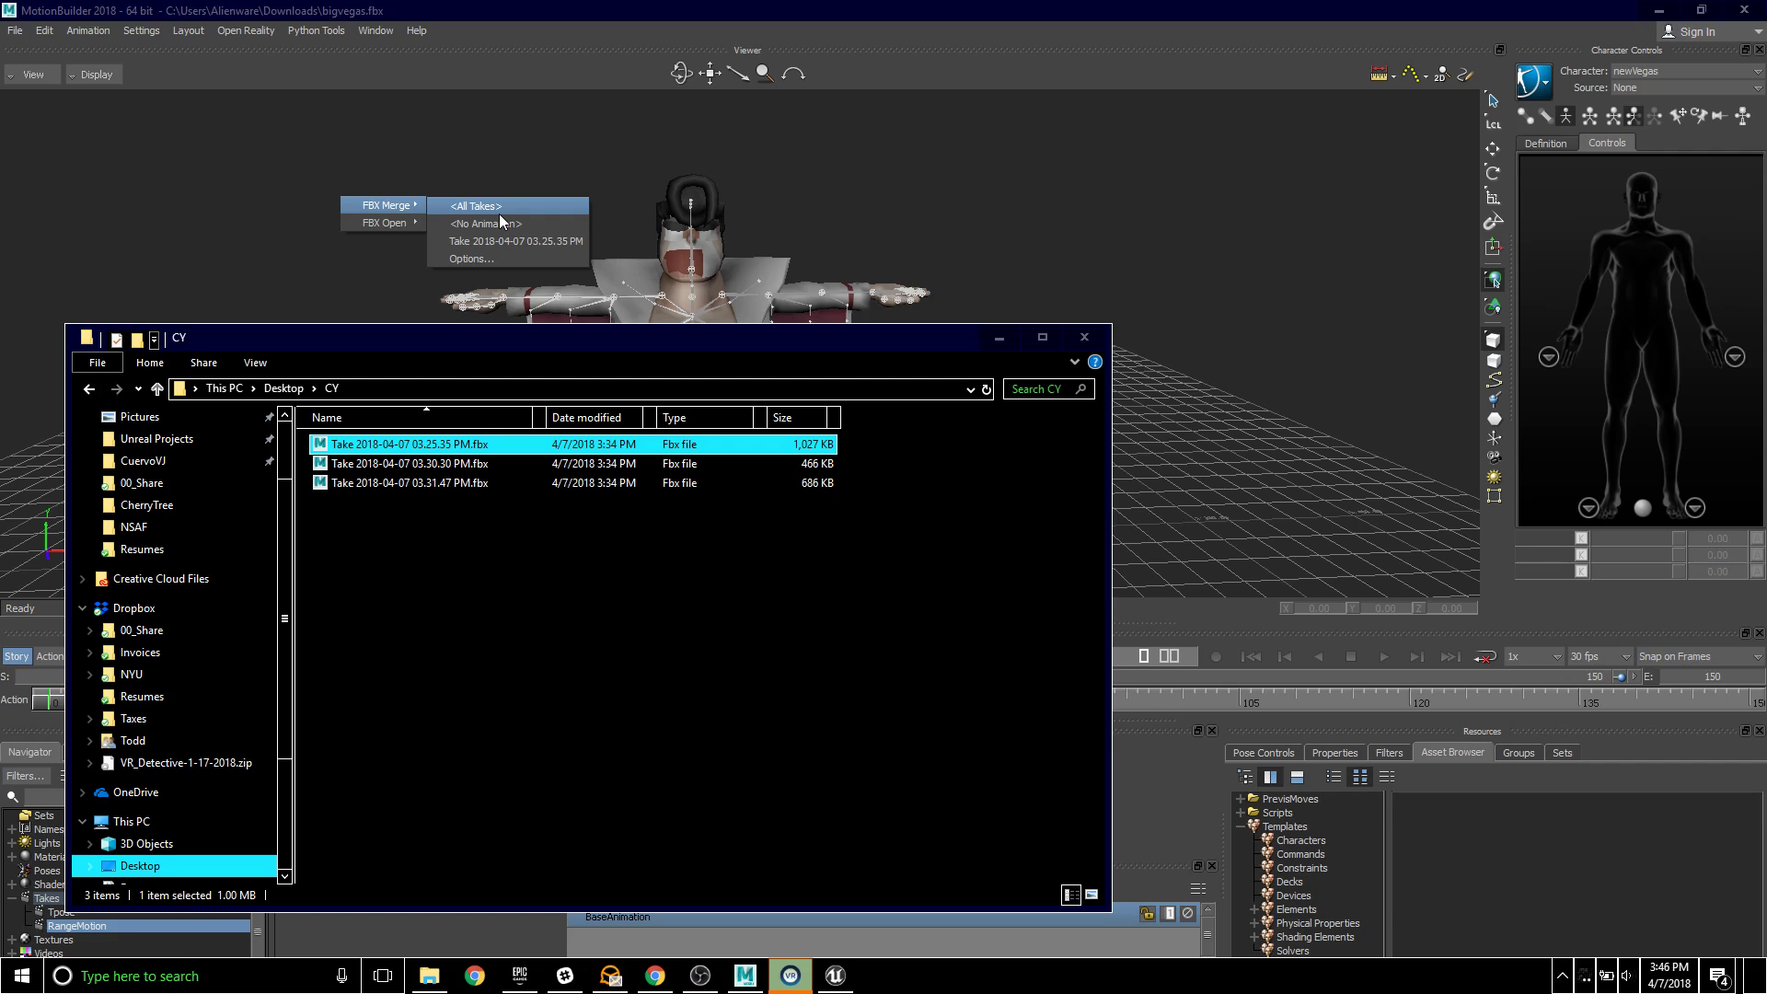
pyautogui.click(501, 240)
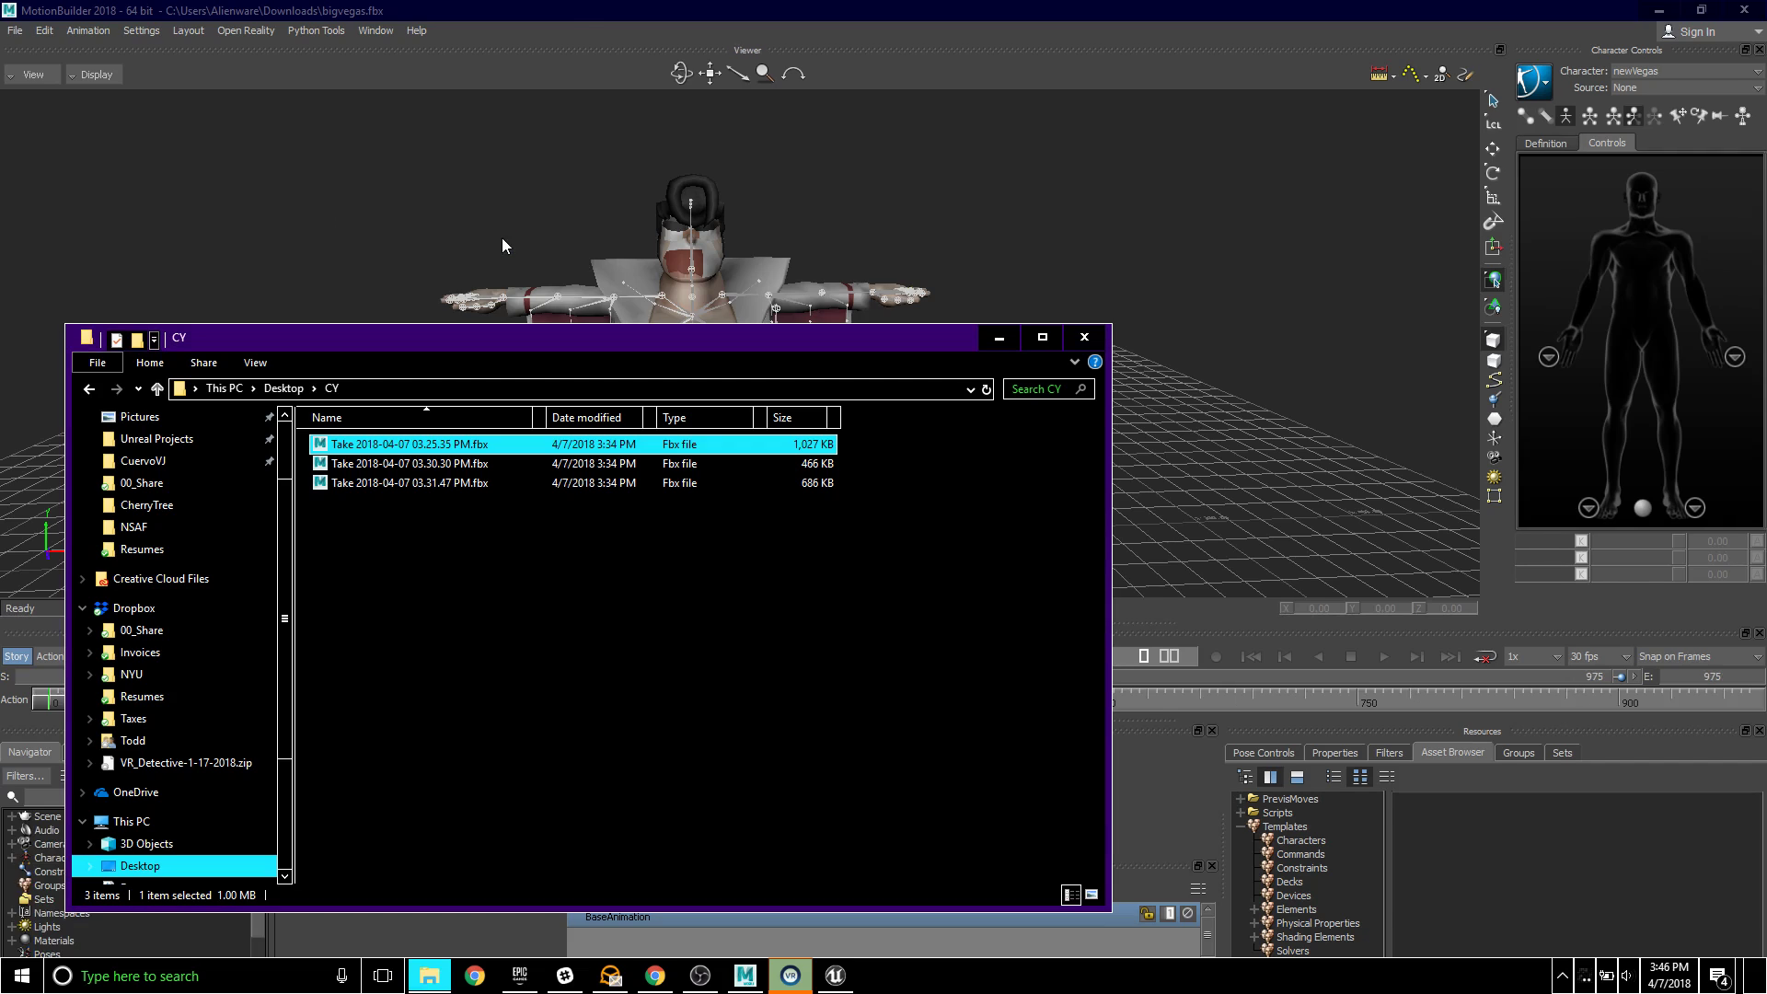
pyautogui.click(999, 338)
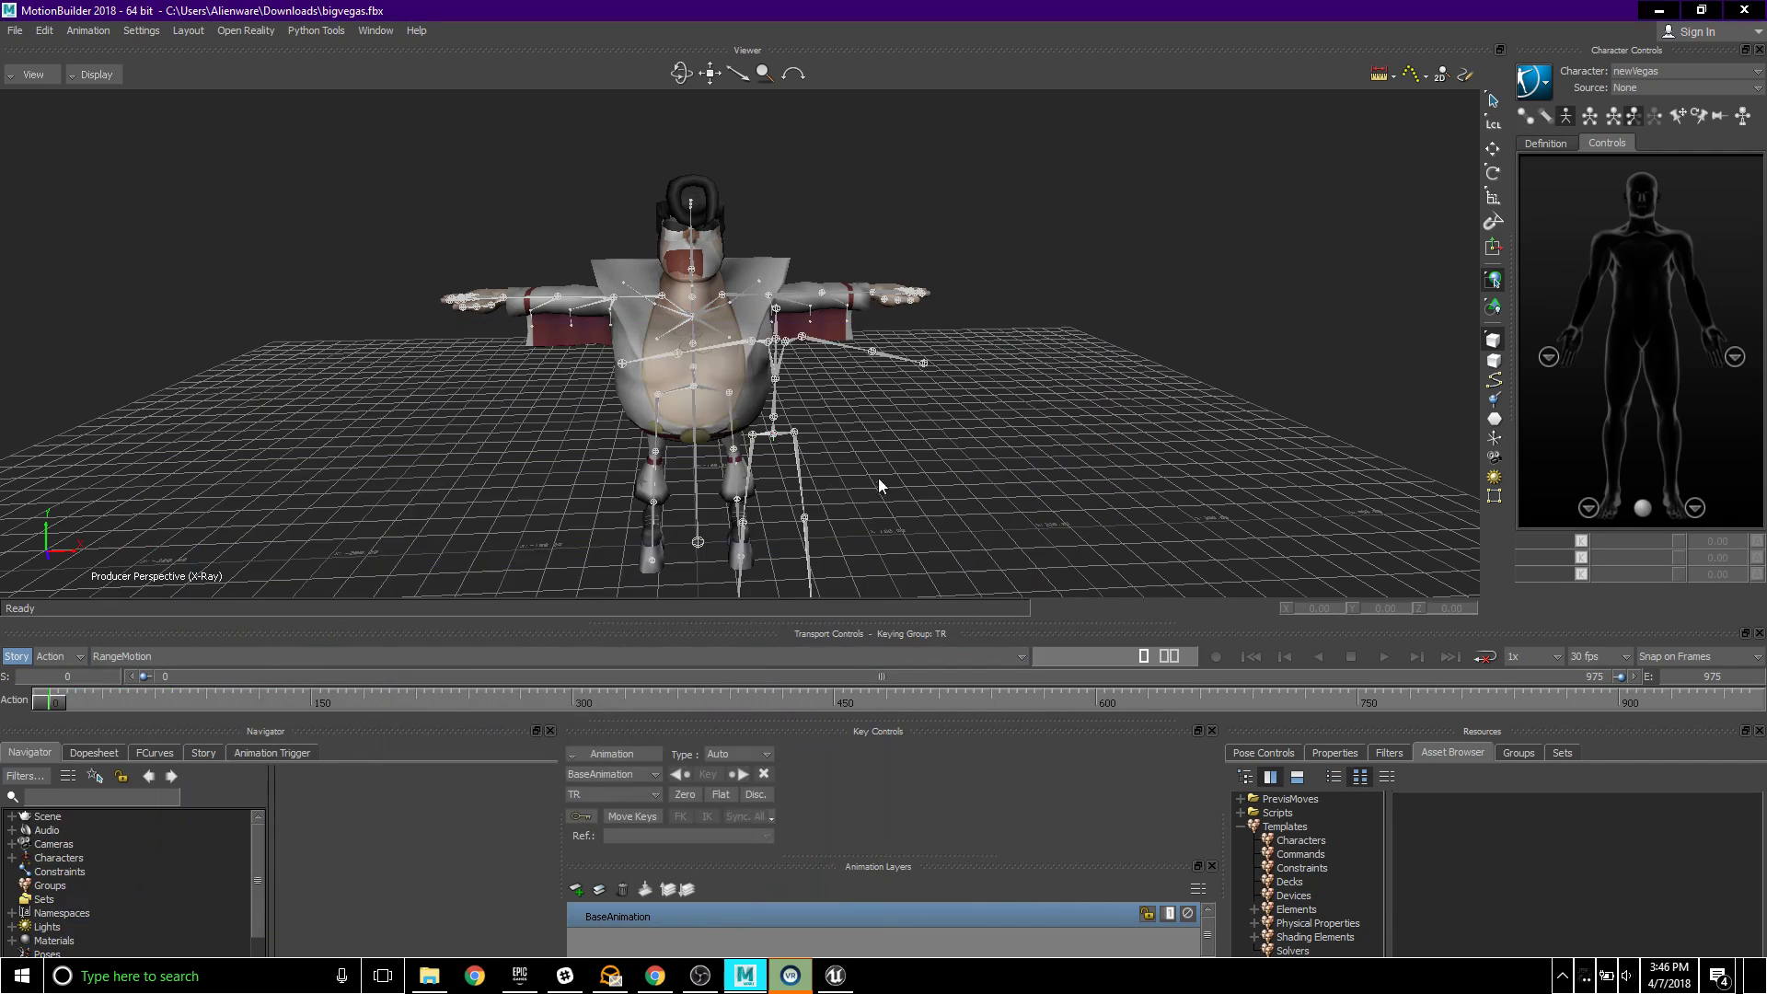
pyautogui.press('super')
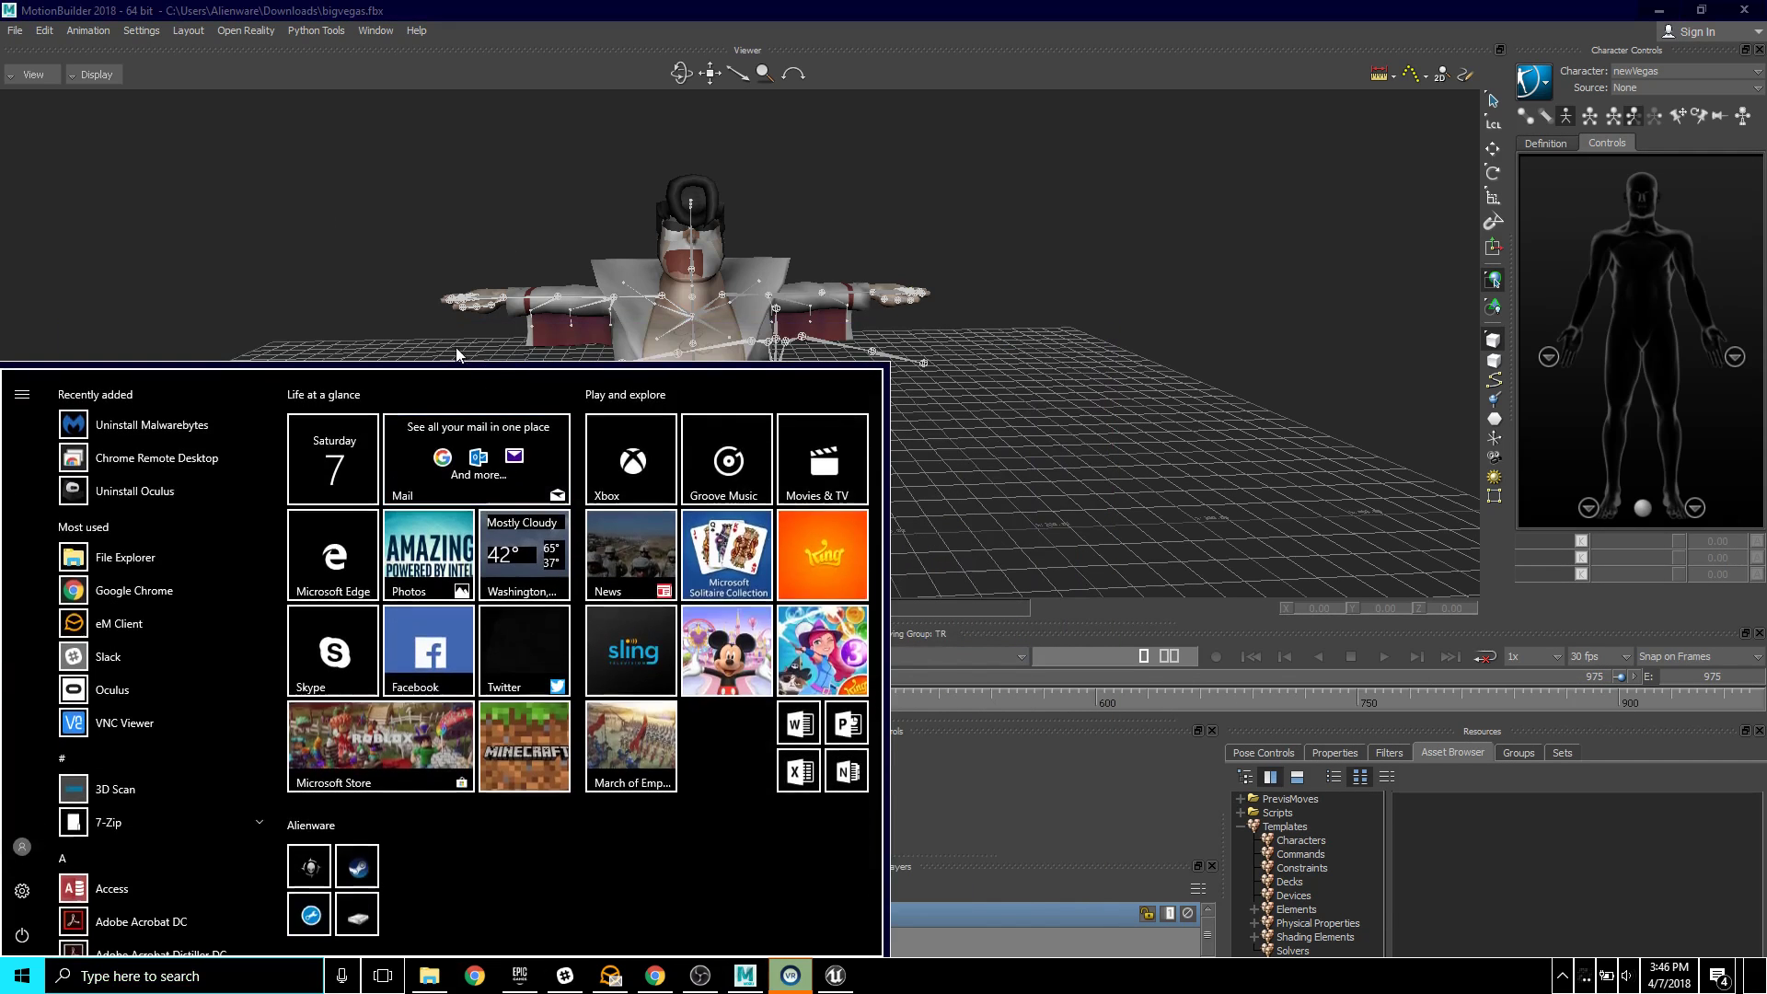
pyautogui.press('Escape')
# - Expand the Scene hierarchy and select Cy_Hips with all of its branches
pyautogui.moveTo(482, 503); pyautogui.dragTo(598, 488)
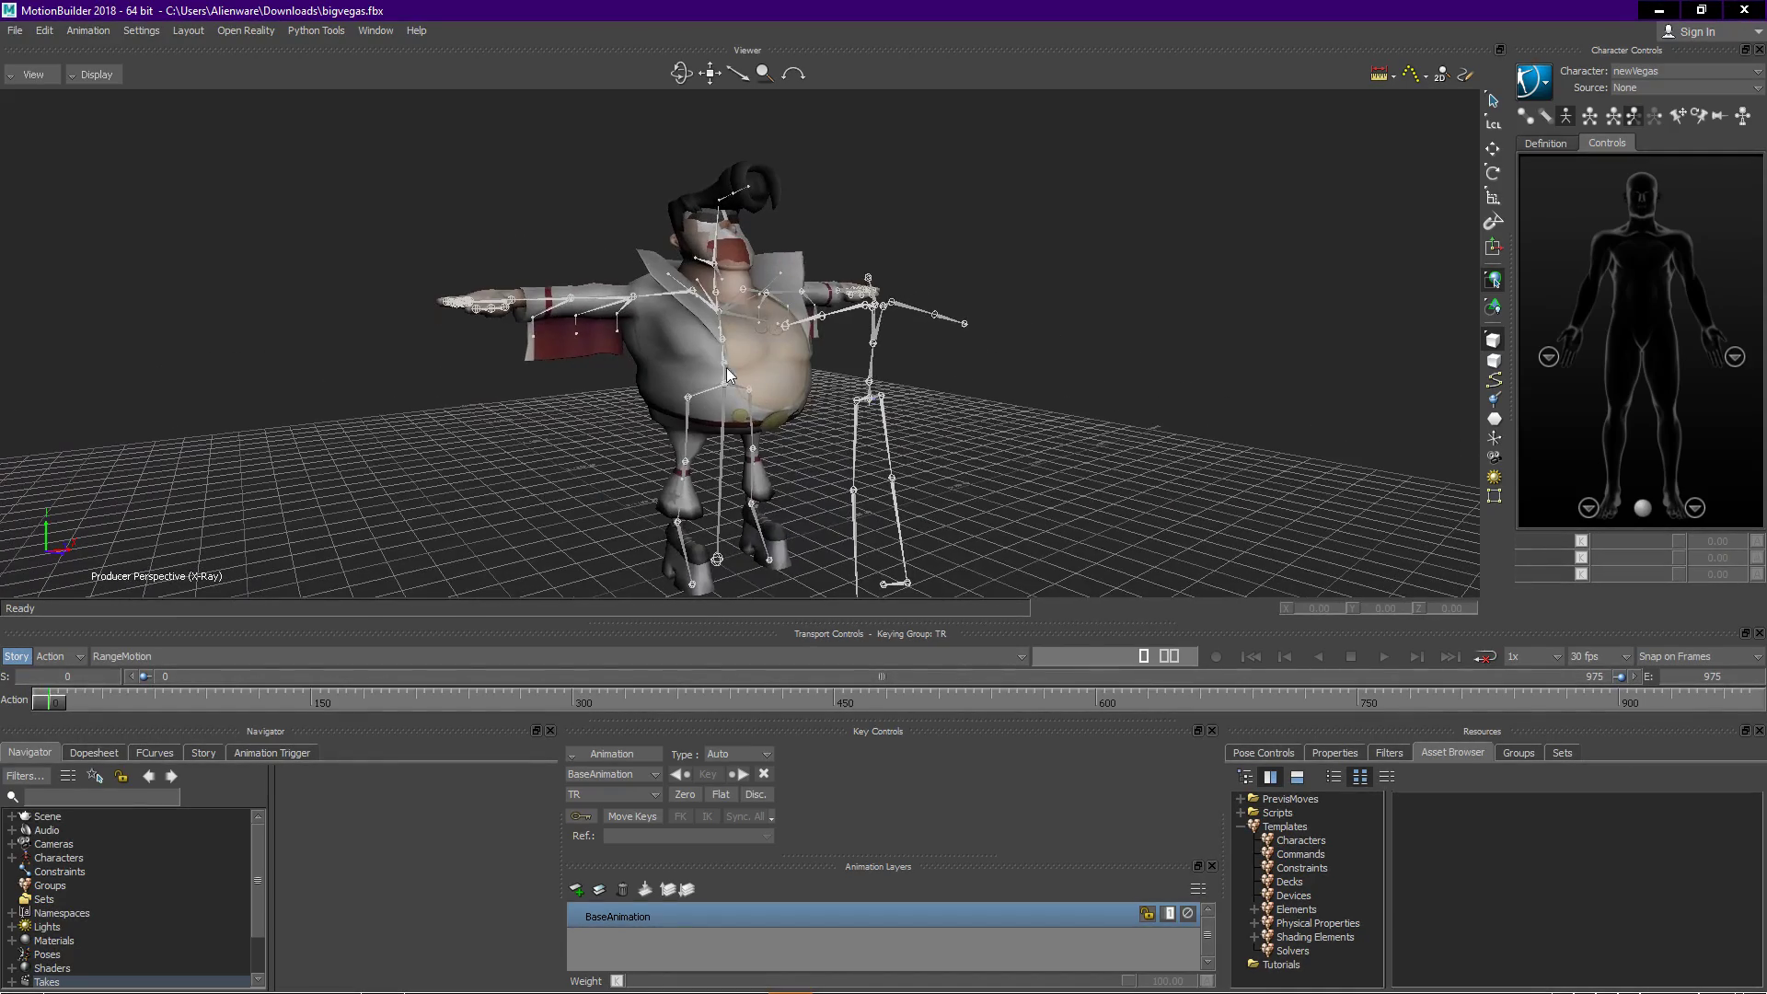
pyautogui.moveTo(481, 524); pyautogui.dragTo(554, 534)
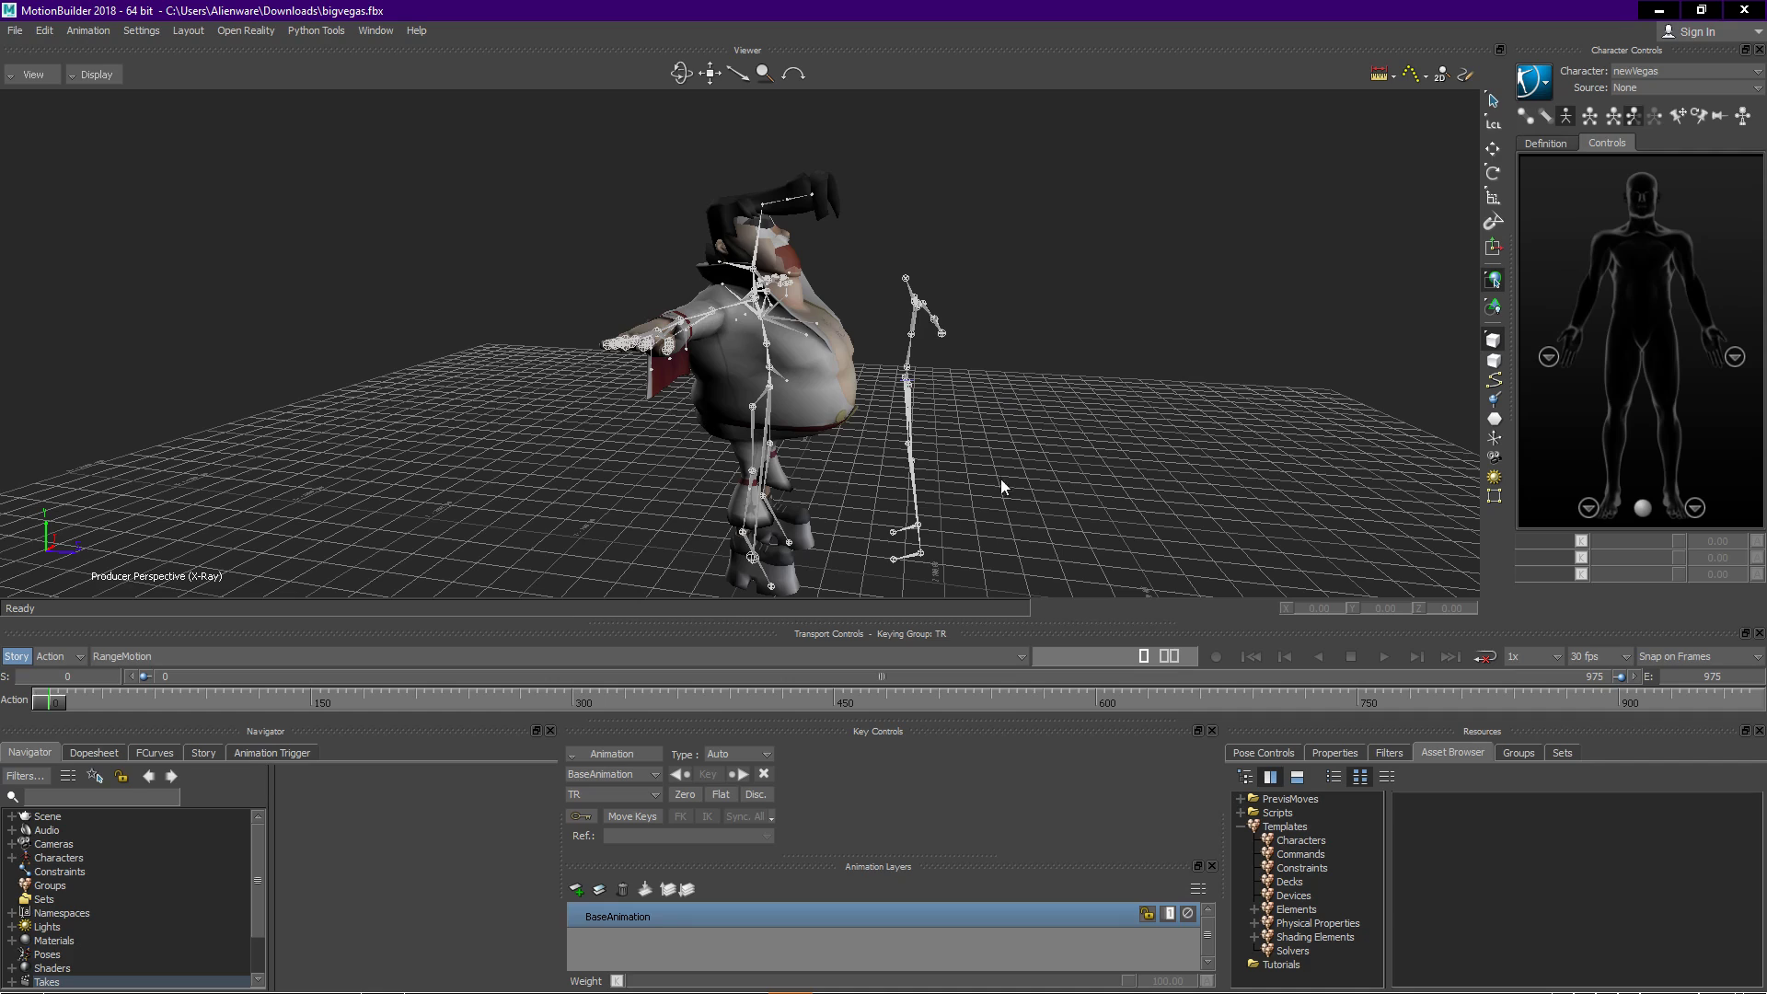
pyautogui.moveTo(1002, 478); pyautogui.dragTo(950, 537)
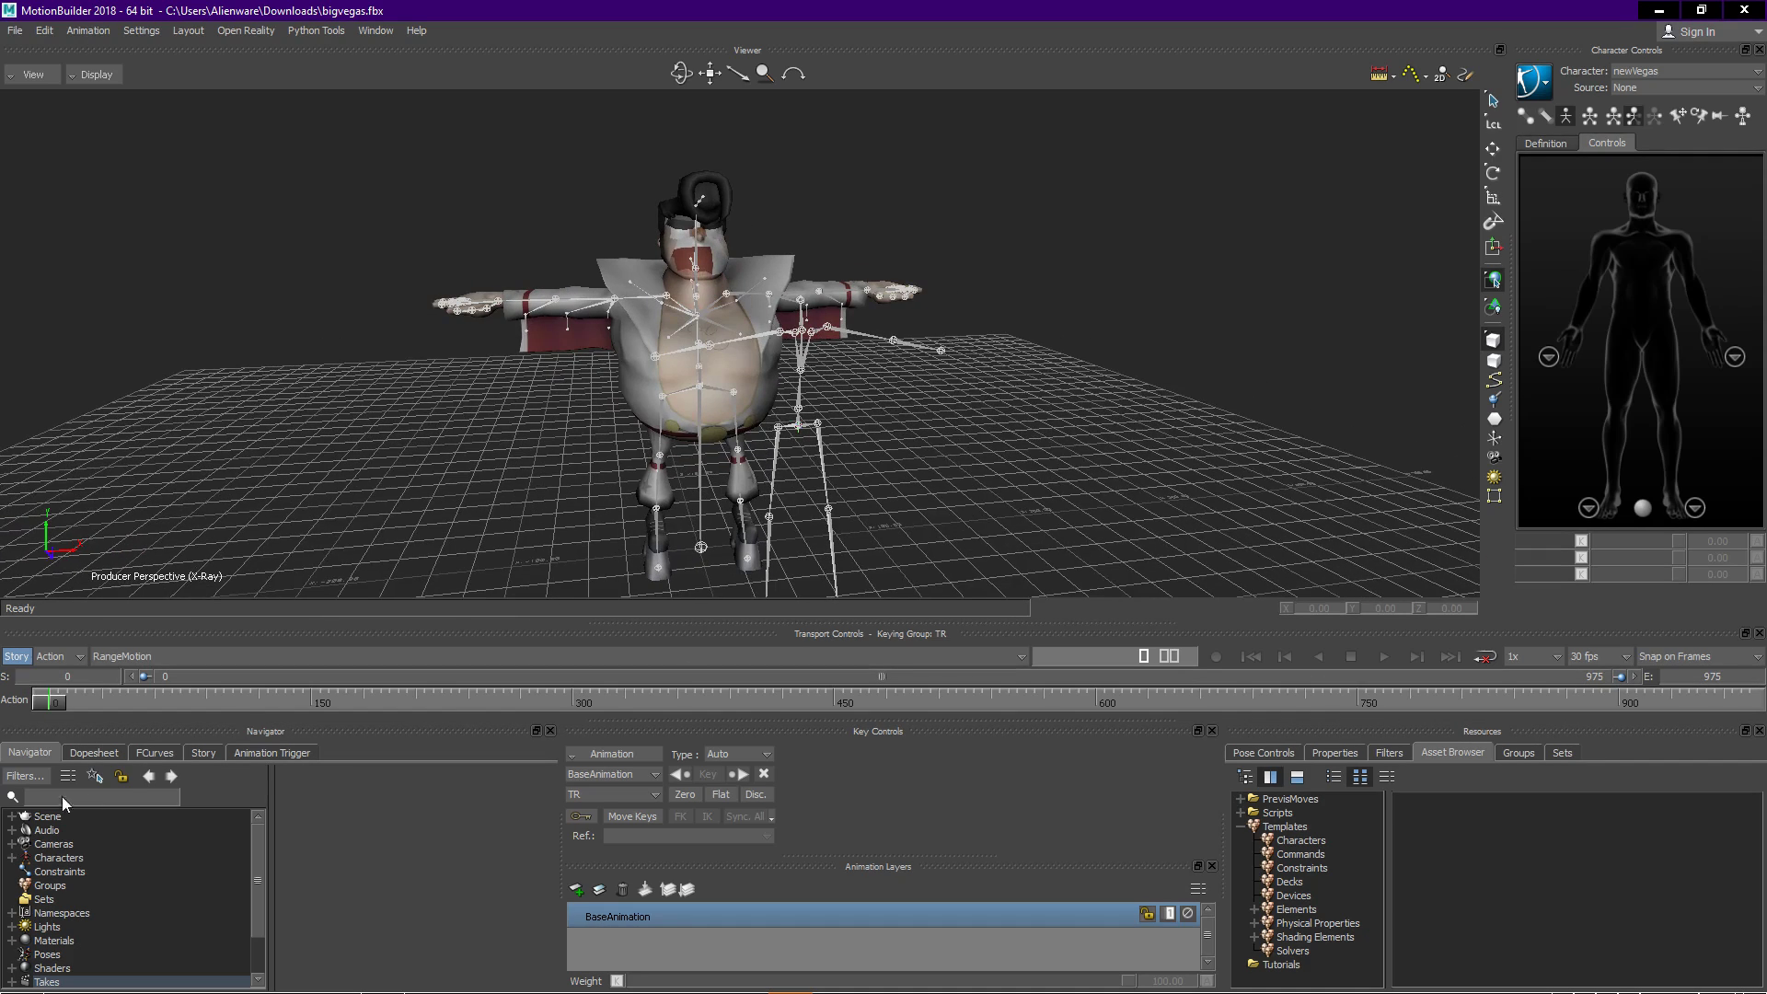
pyautogui.click(11, 816)
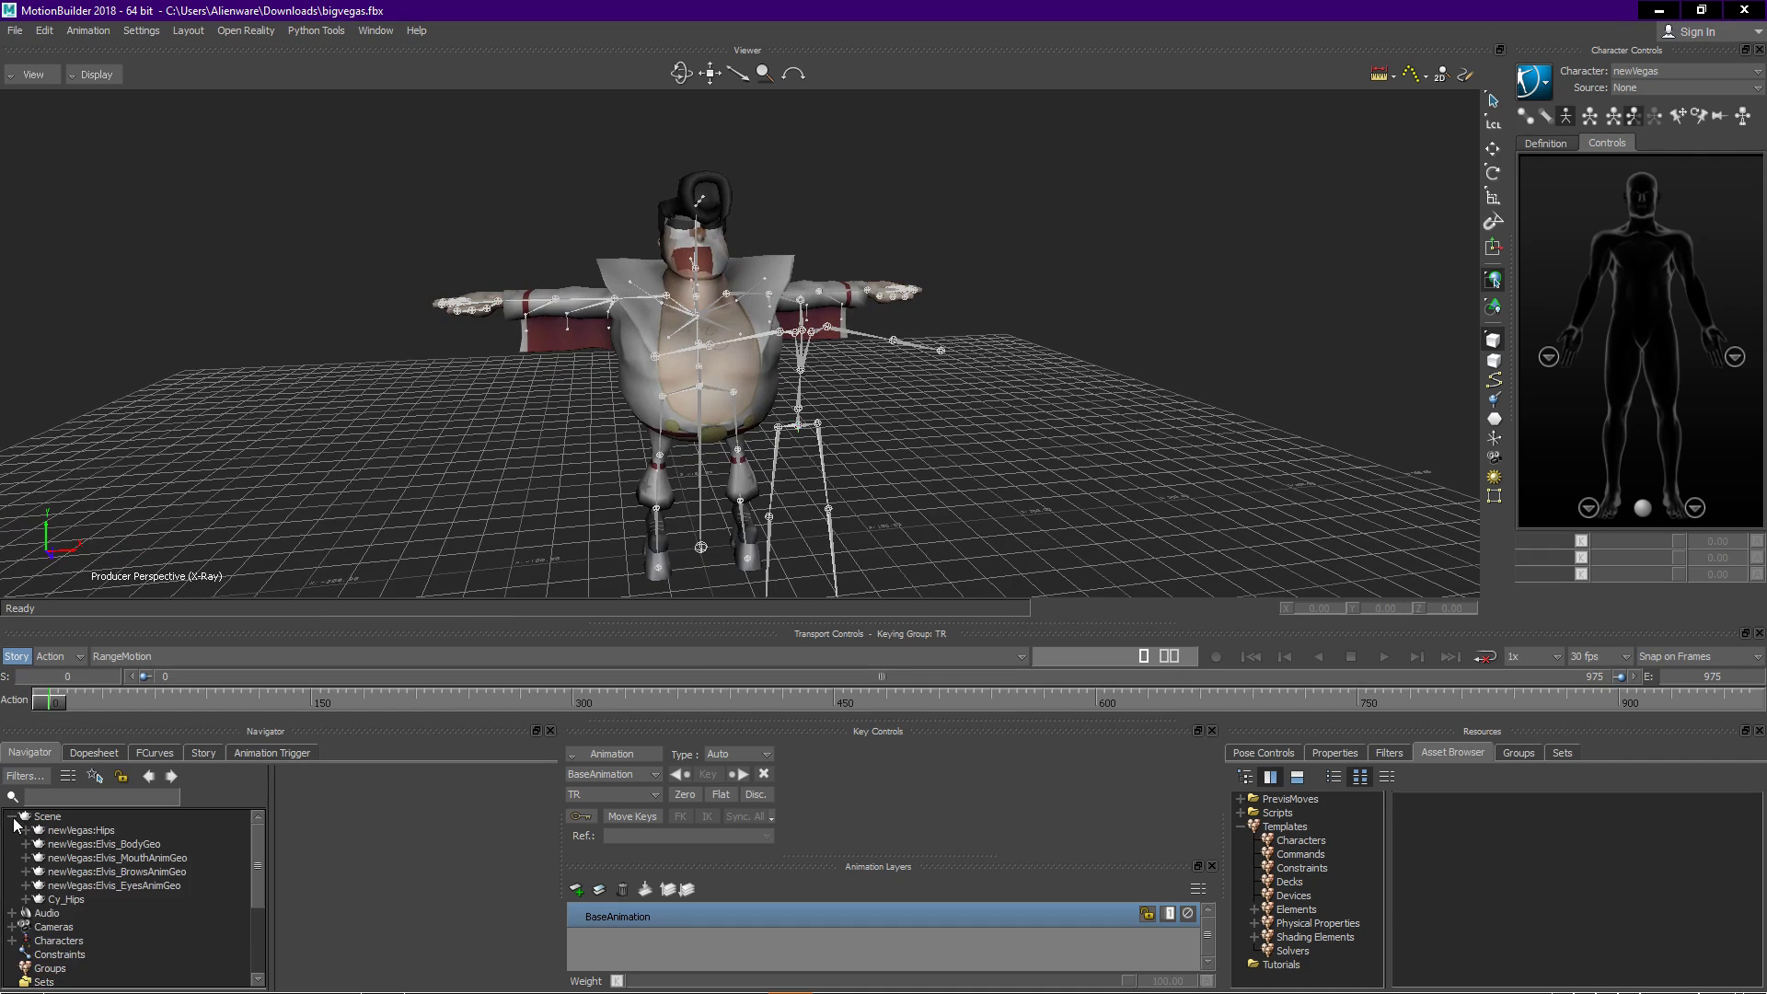
pyautogui.click(73, 899)
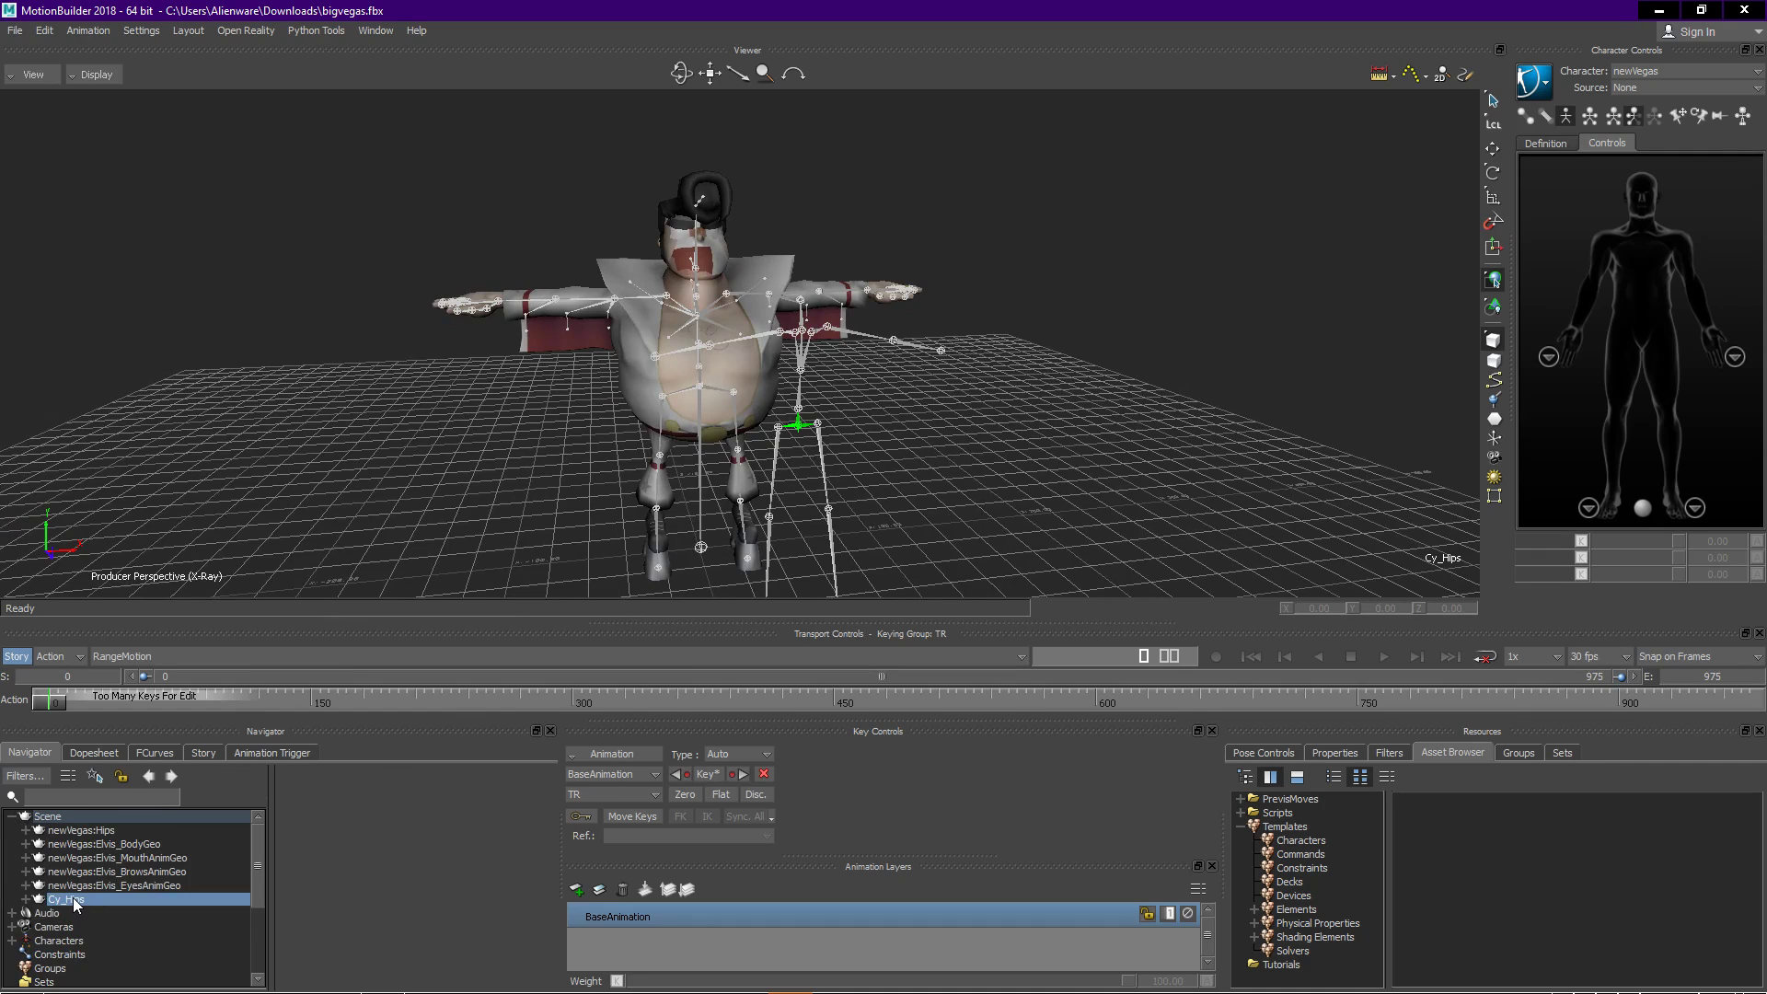
pyautogui.rightClick(74, 898)
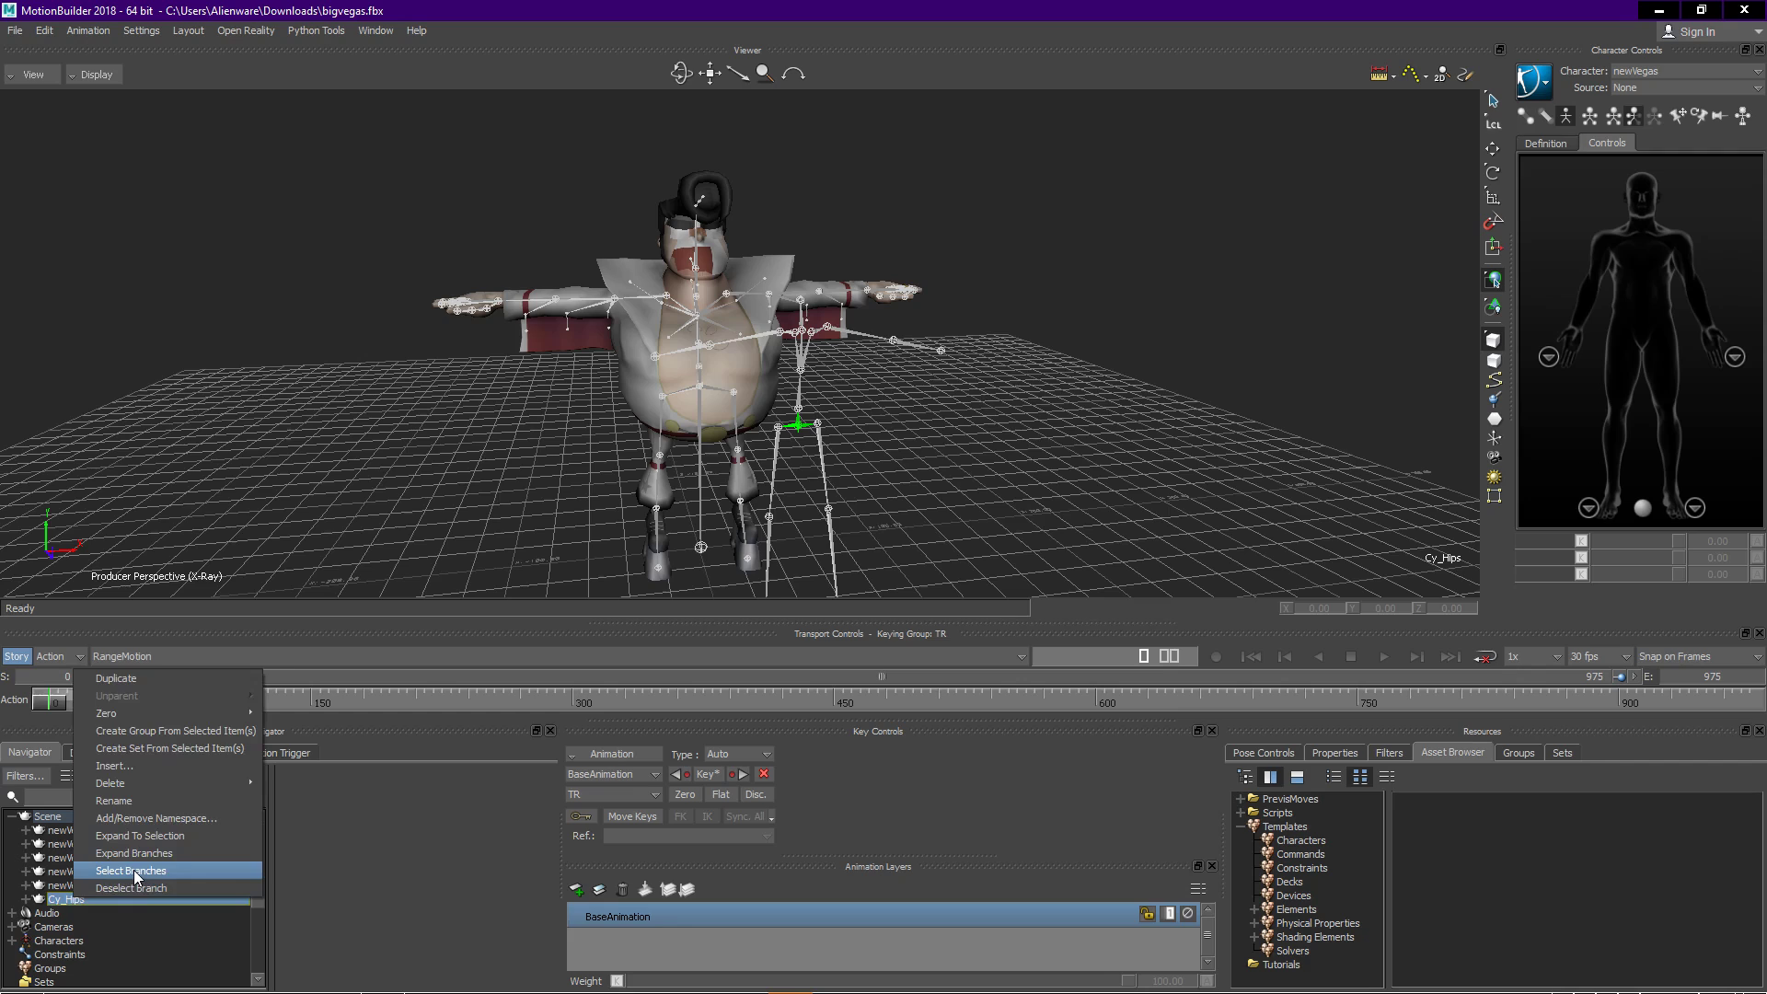
pyautogui.click(135, 869)
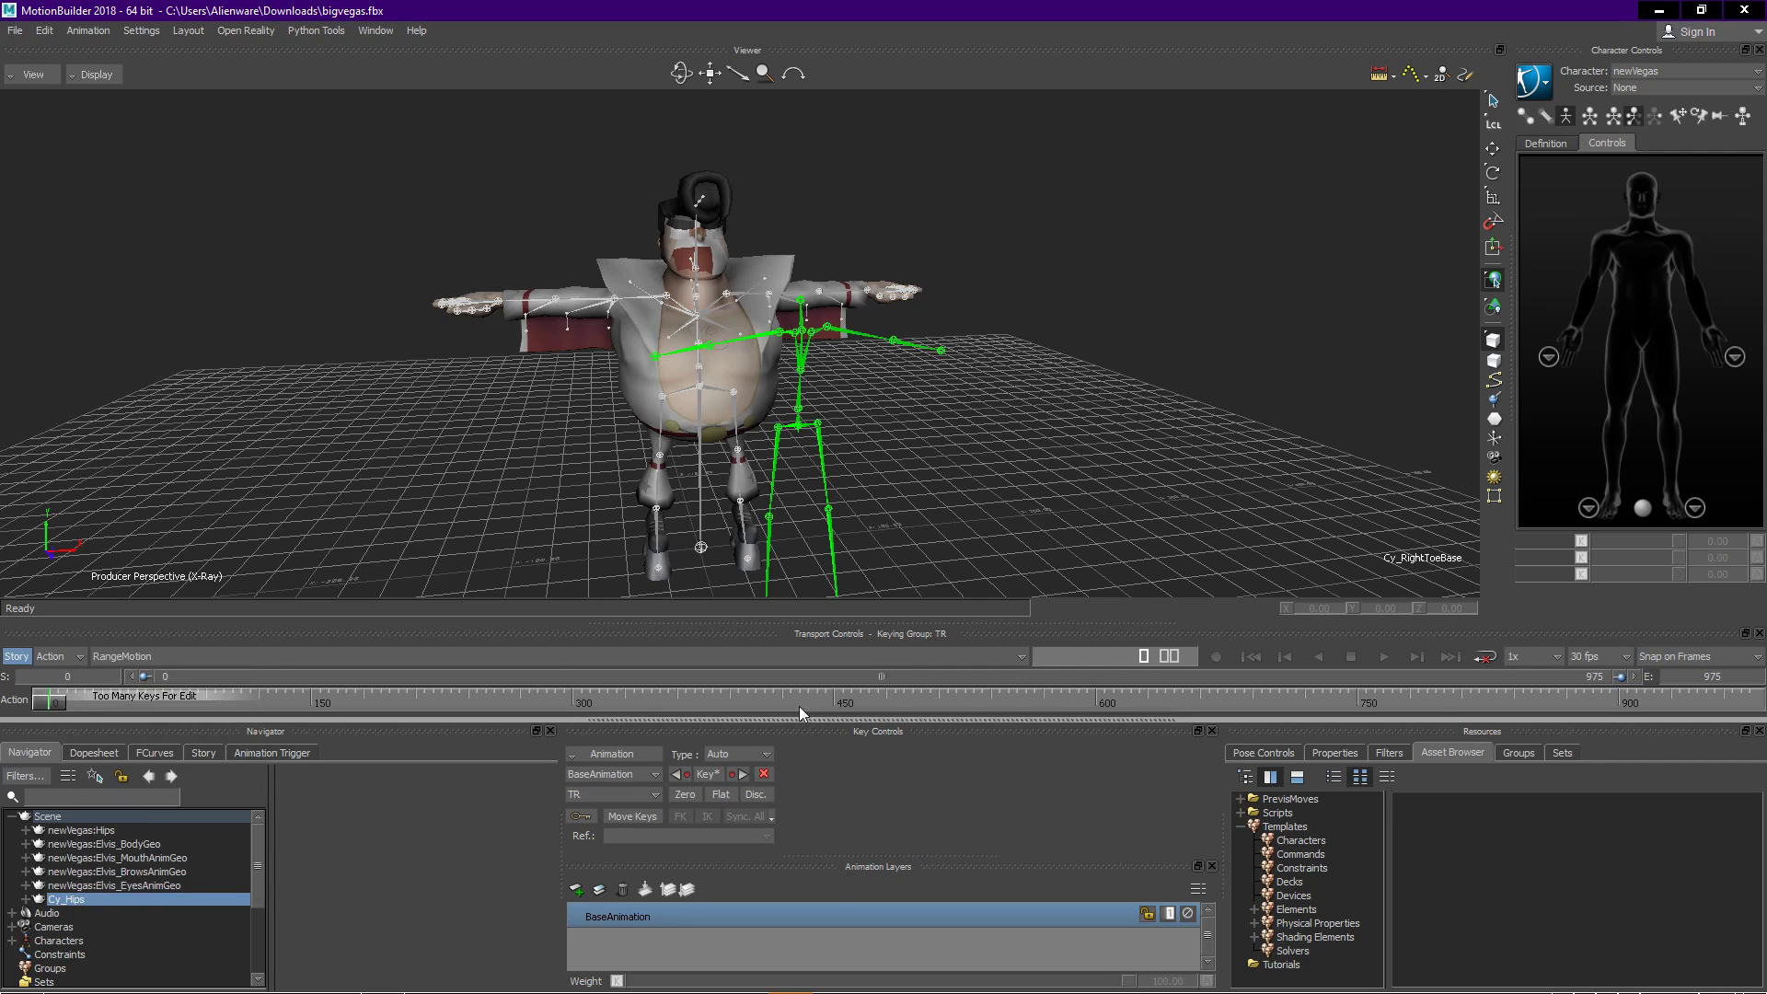
# - Zero the rotation of the selected Cy_Hips skeleton branches to put them into a T-pose
pyautogui.rightClick(103, 902)
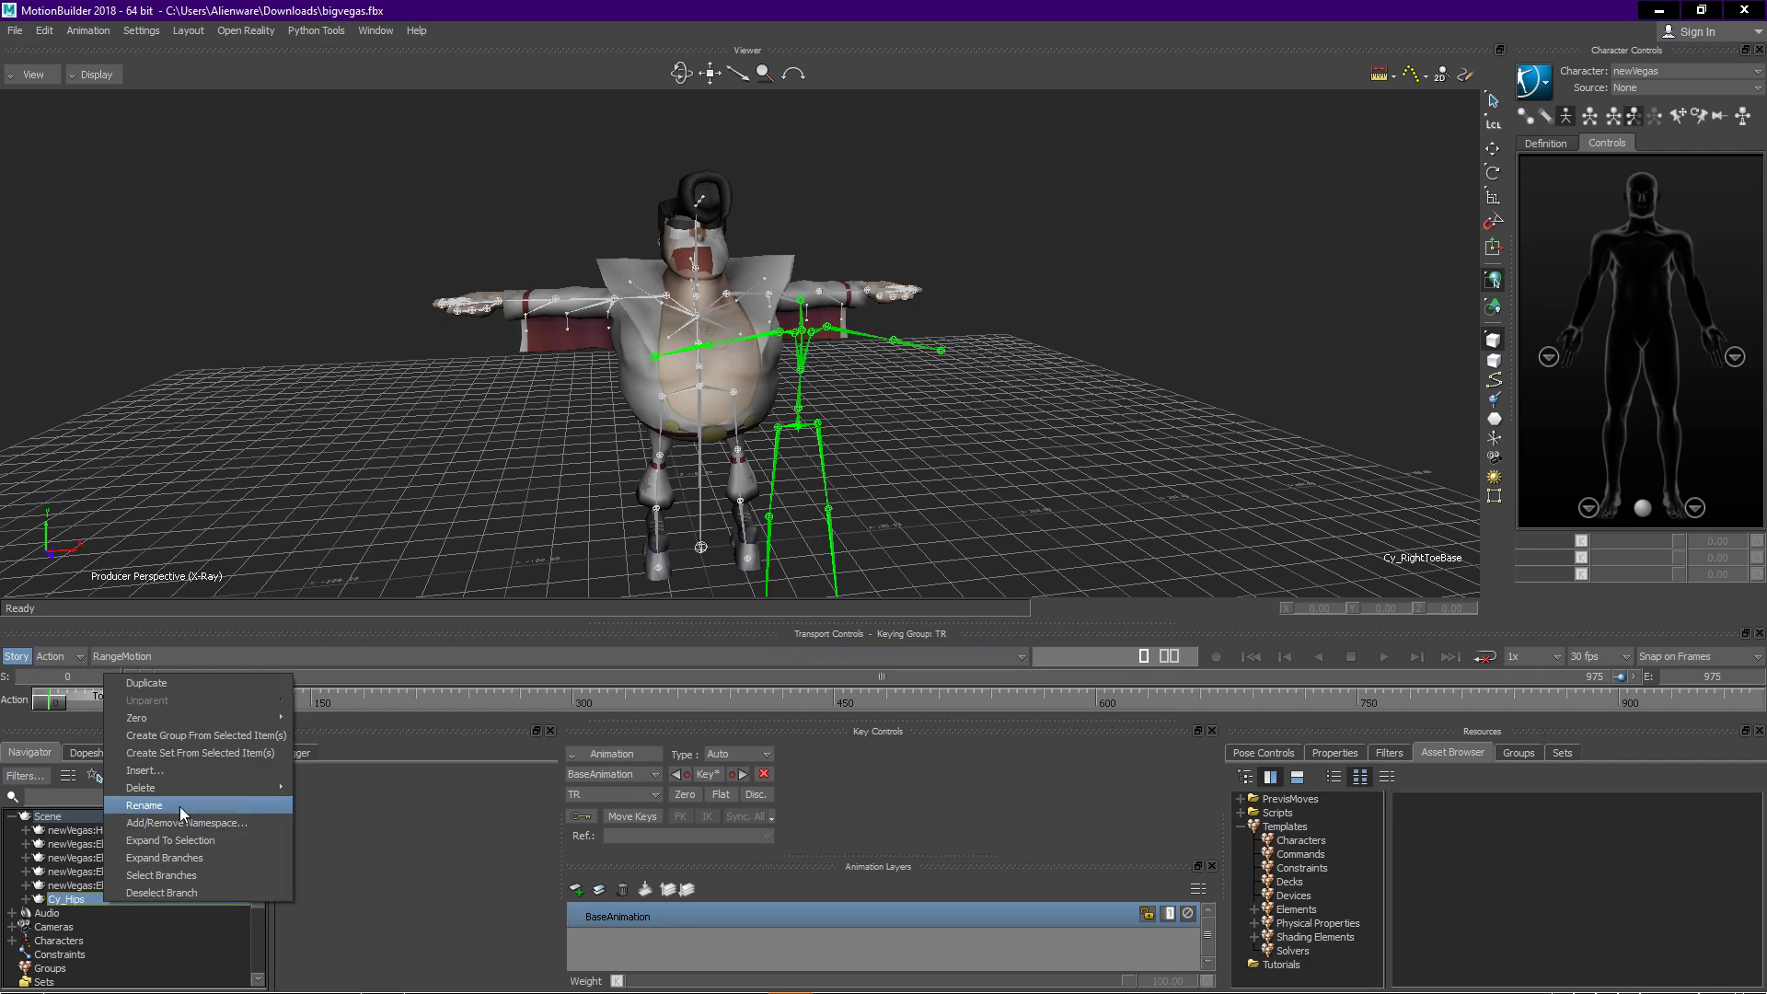
pyautogui.moveTo(186, 720)
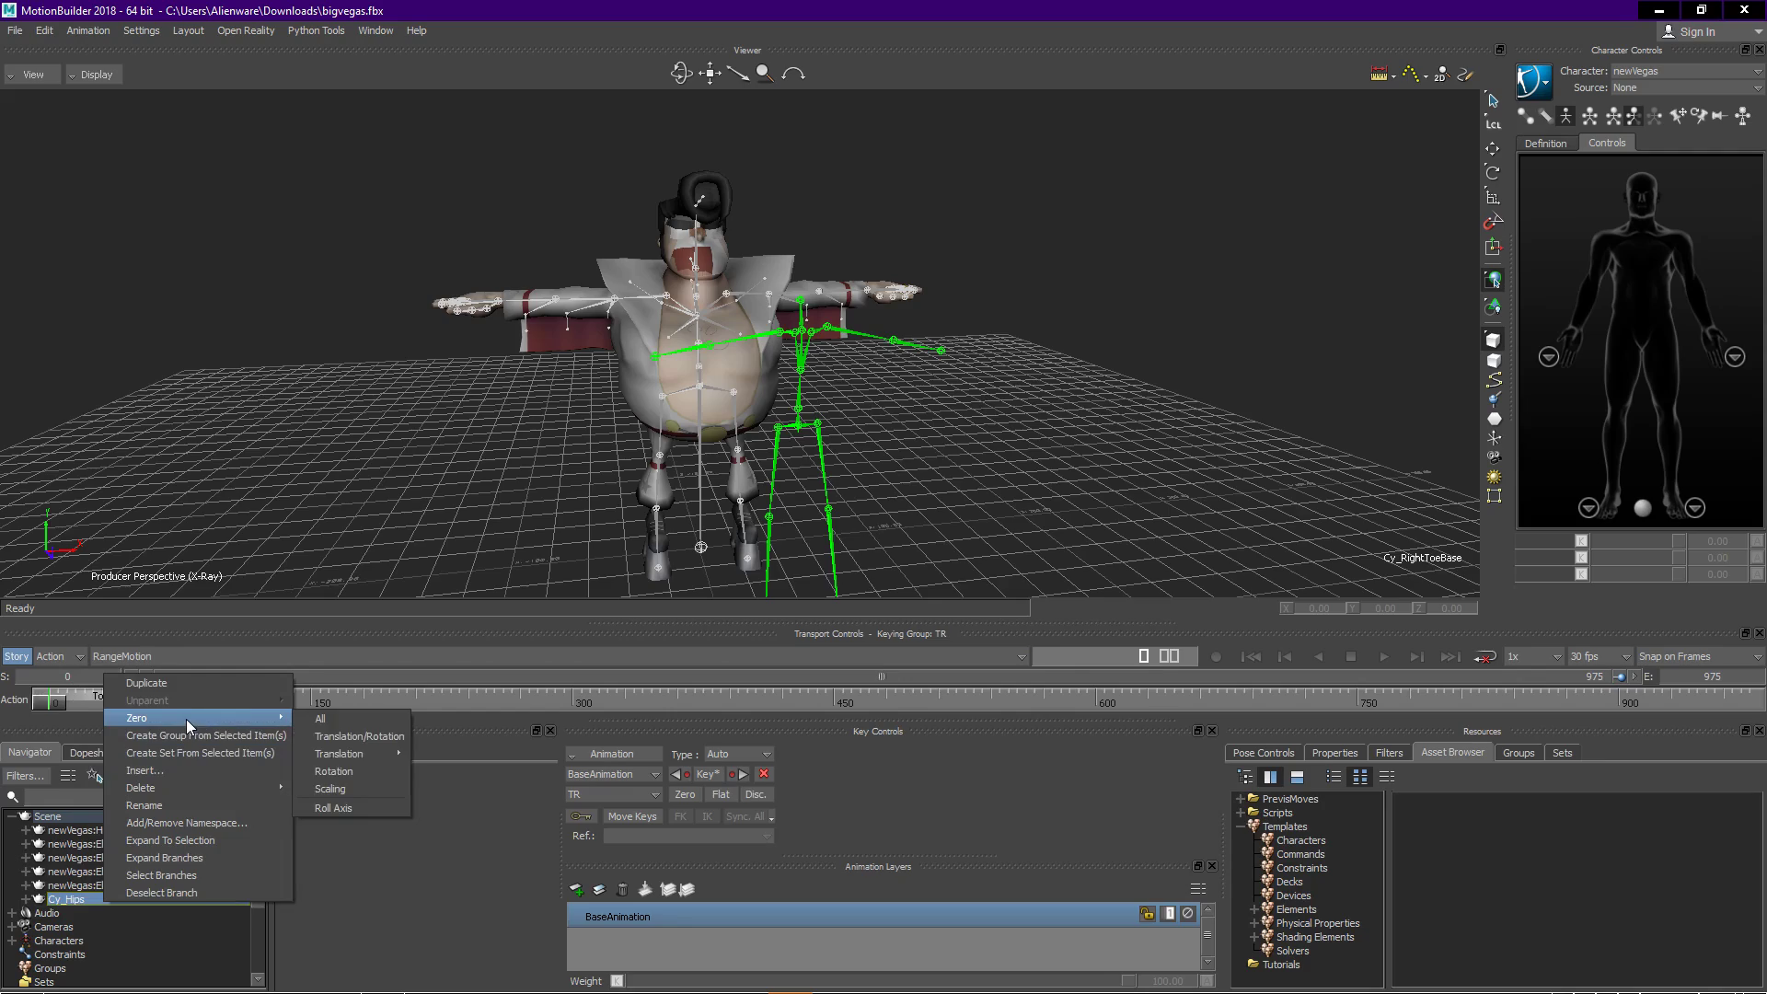
pyautogui.click(333, 772)
pyautogui.keyDown('ctrl'); pyautogui.keyDown('shift'); pyautogui.moveTo(523, 500); pyautogui.dragTo(567, 484); pyautogui.keyUp('shift'); pyautogui.keyUp('ctrl')
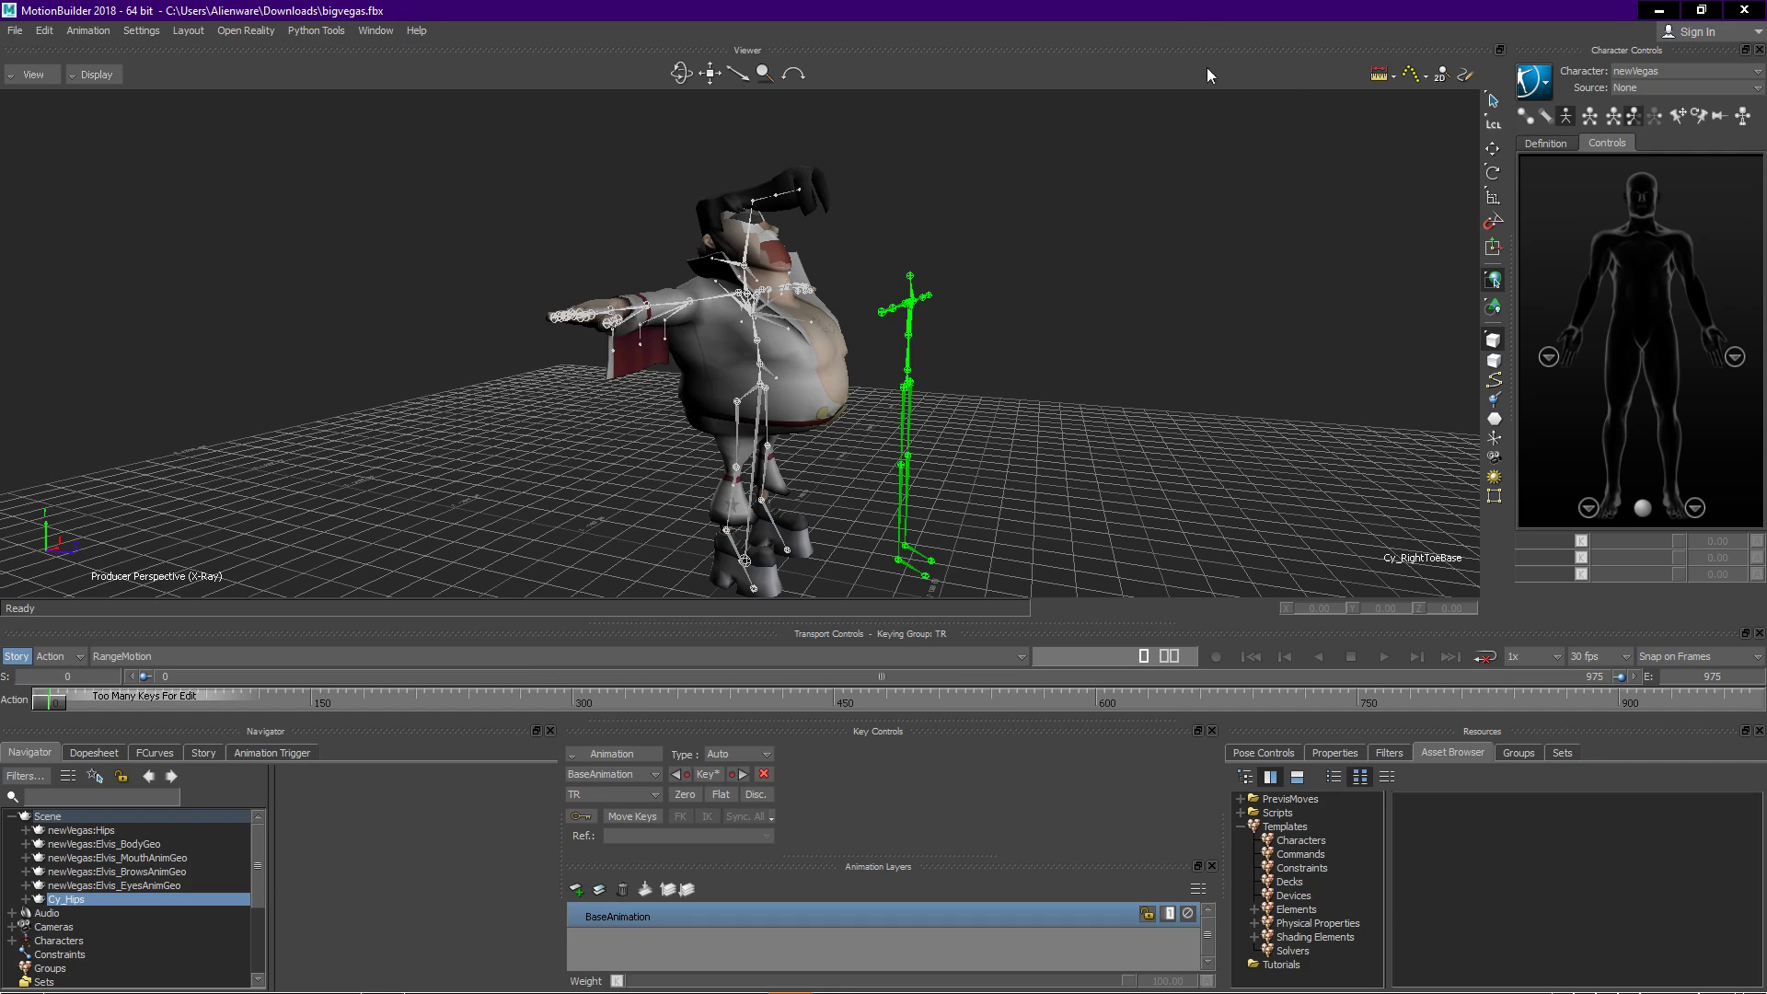
# - Try to apply the Character template to newVegas:Hips, agreeing to unlock the newVegas character definition
pyautogui.click(1305, 843)
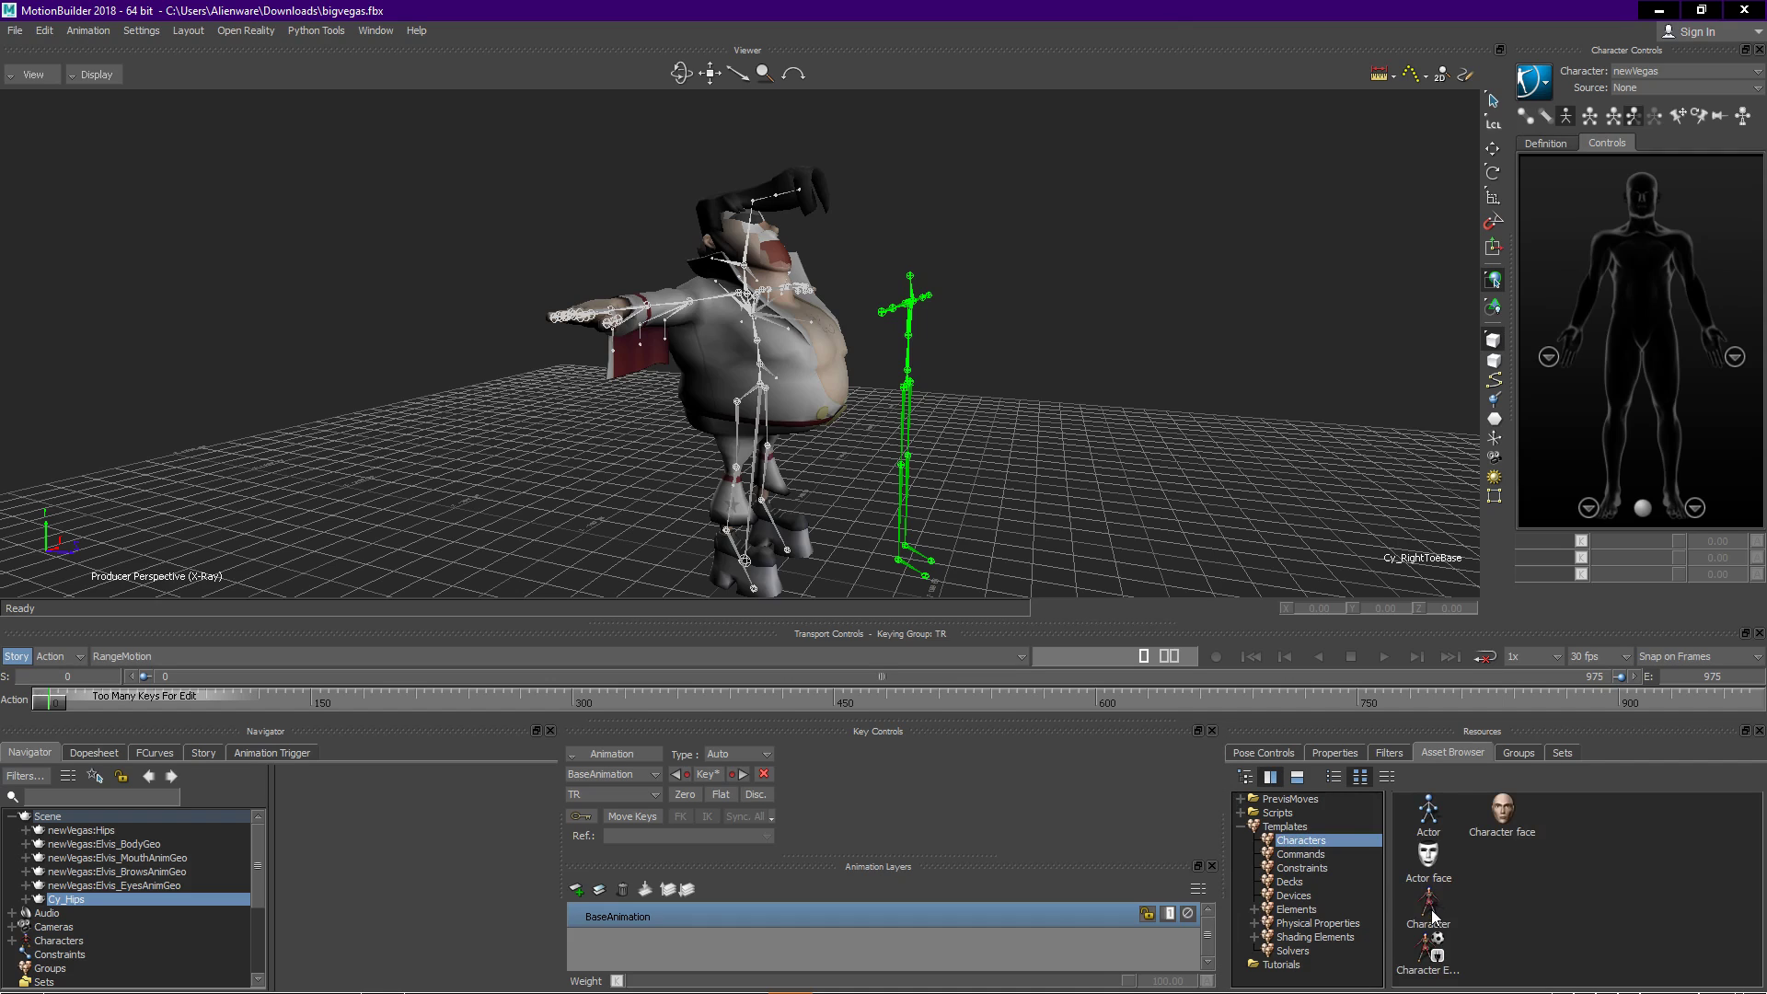
pyautogui.moveTo(1436, 914); pyautogui.dragTo(102, 825)
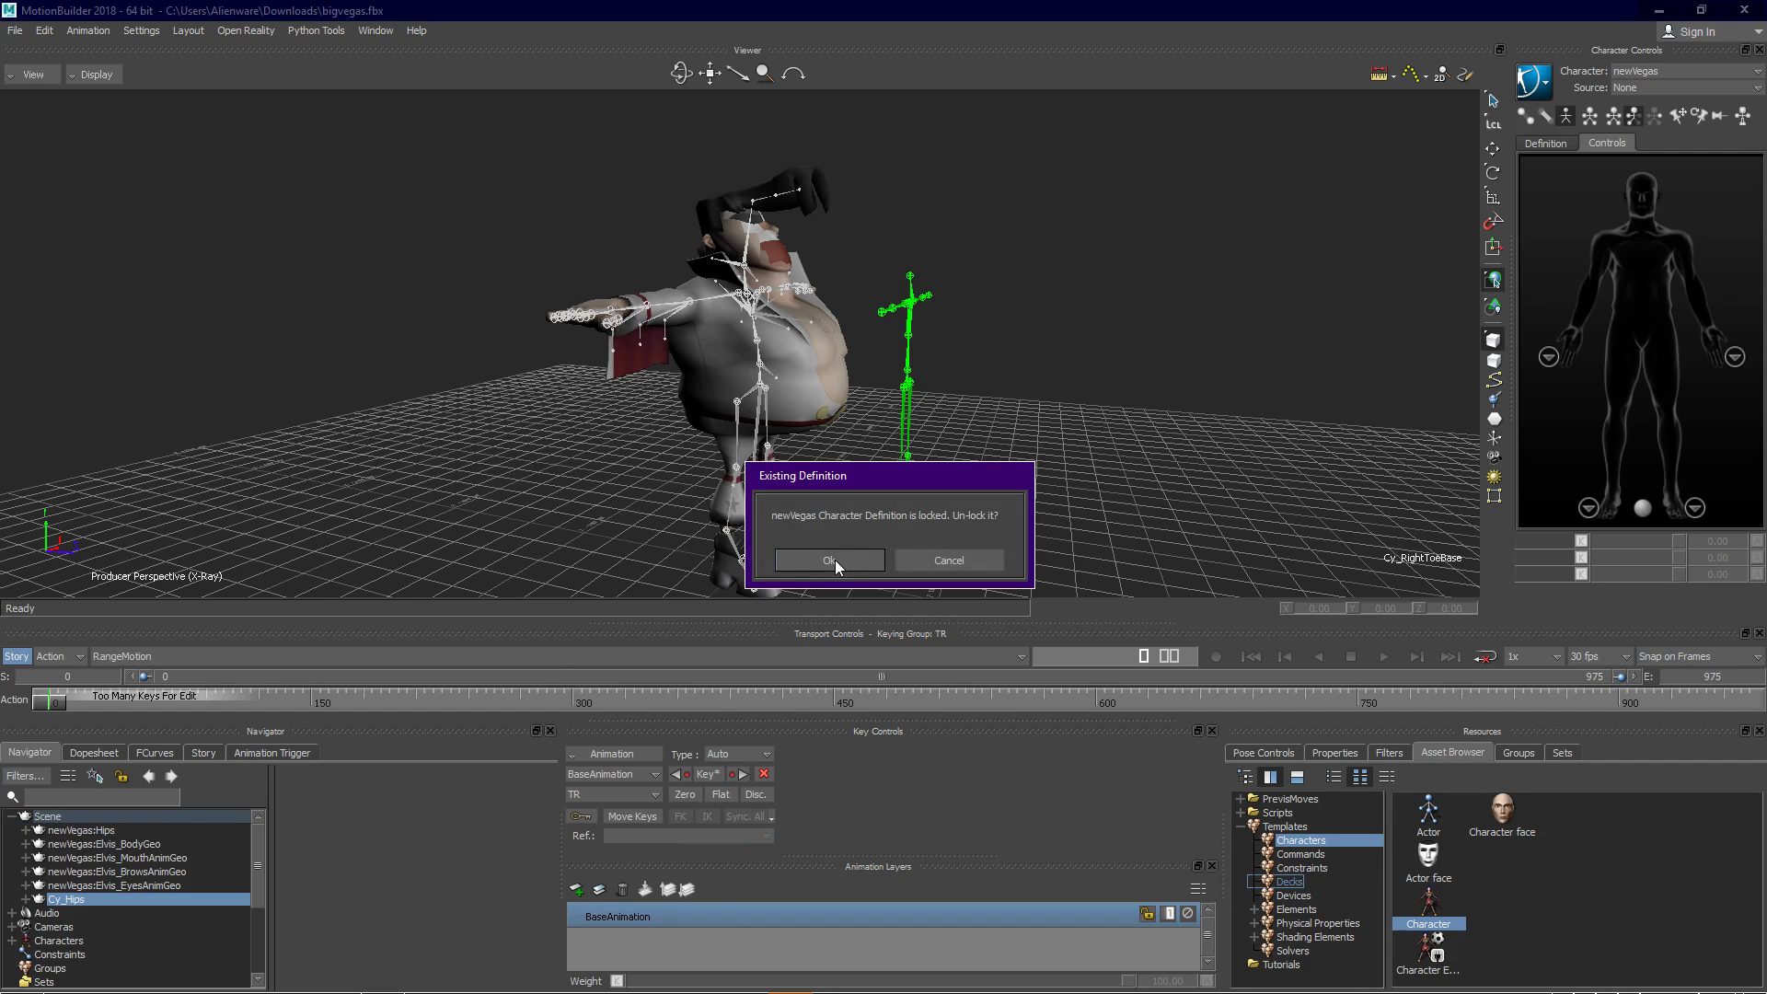
pyautogui.click(835, 562)
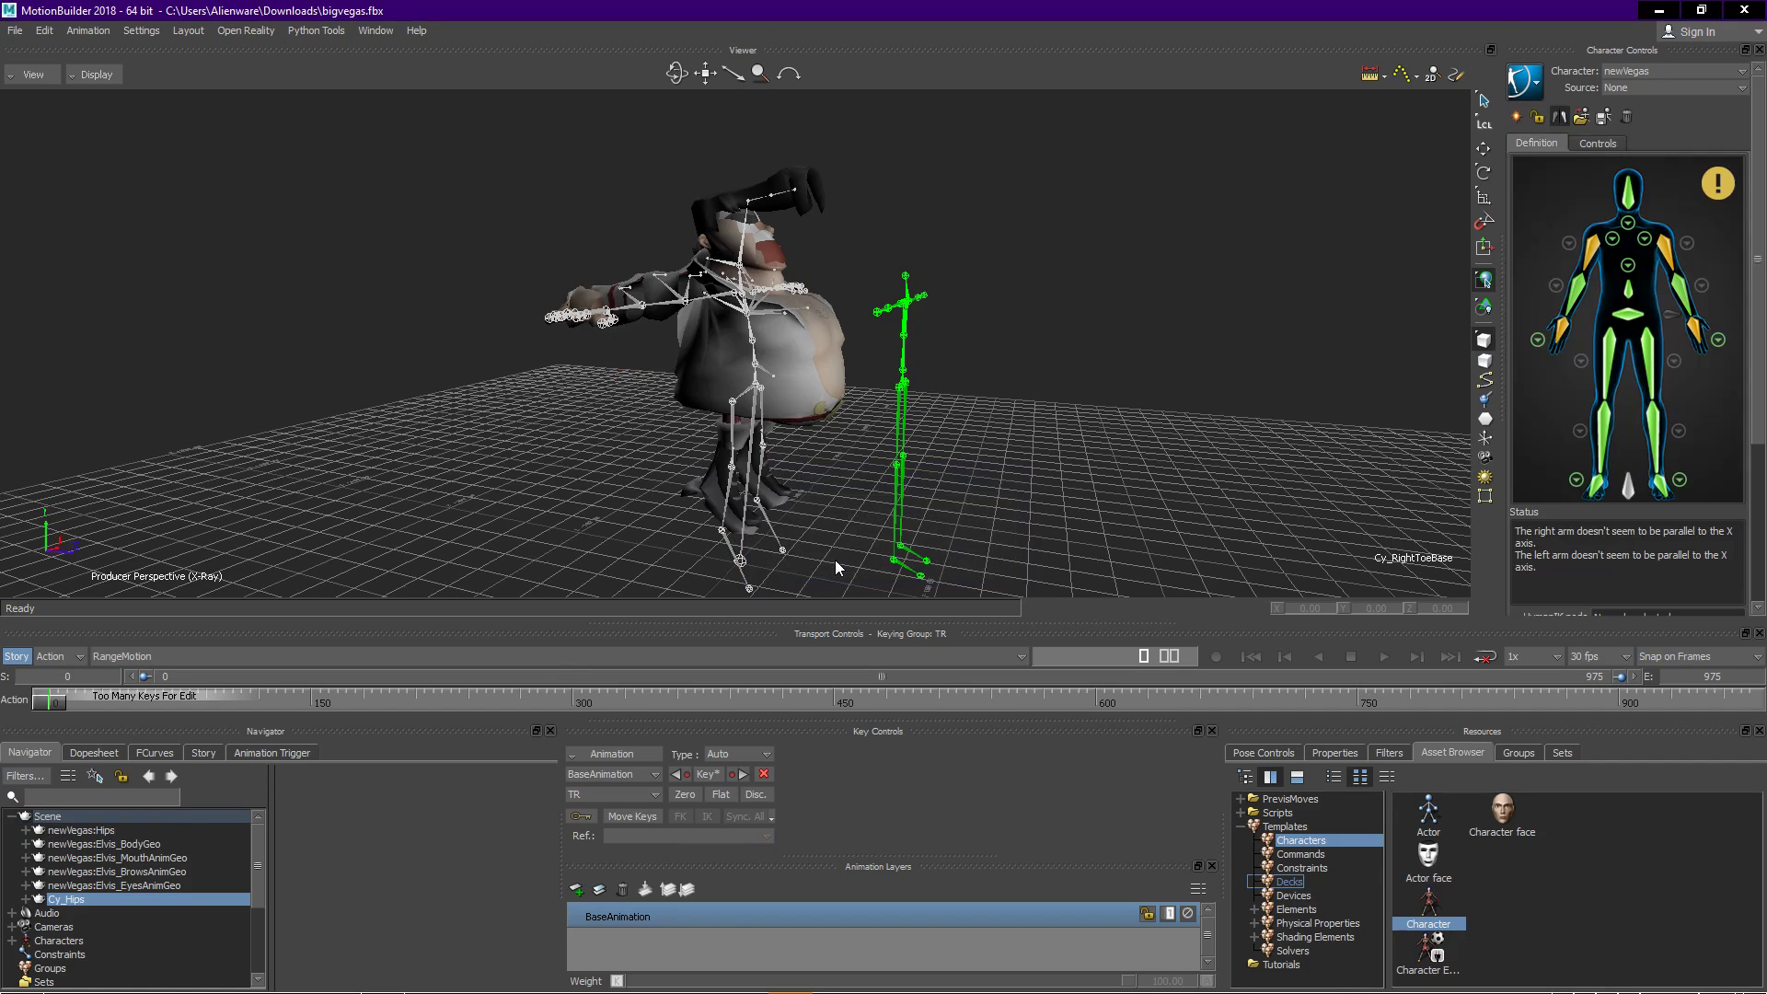
pyautogui.moveTo(830, 556)
pyautogui.mouseDown()
pyautogui.moveTo(858, 495)
pyautogui.moveTo(801, 548)
pyautogui.mouseUp()
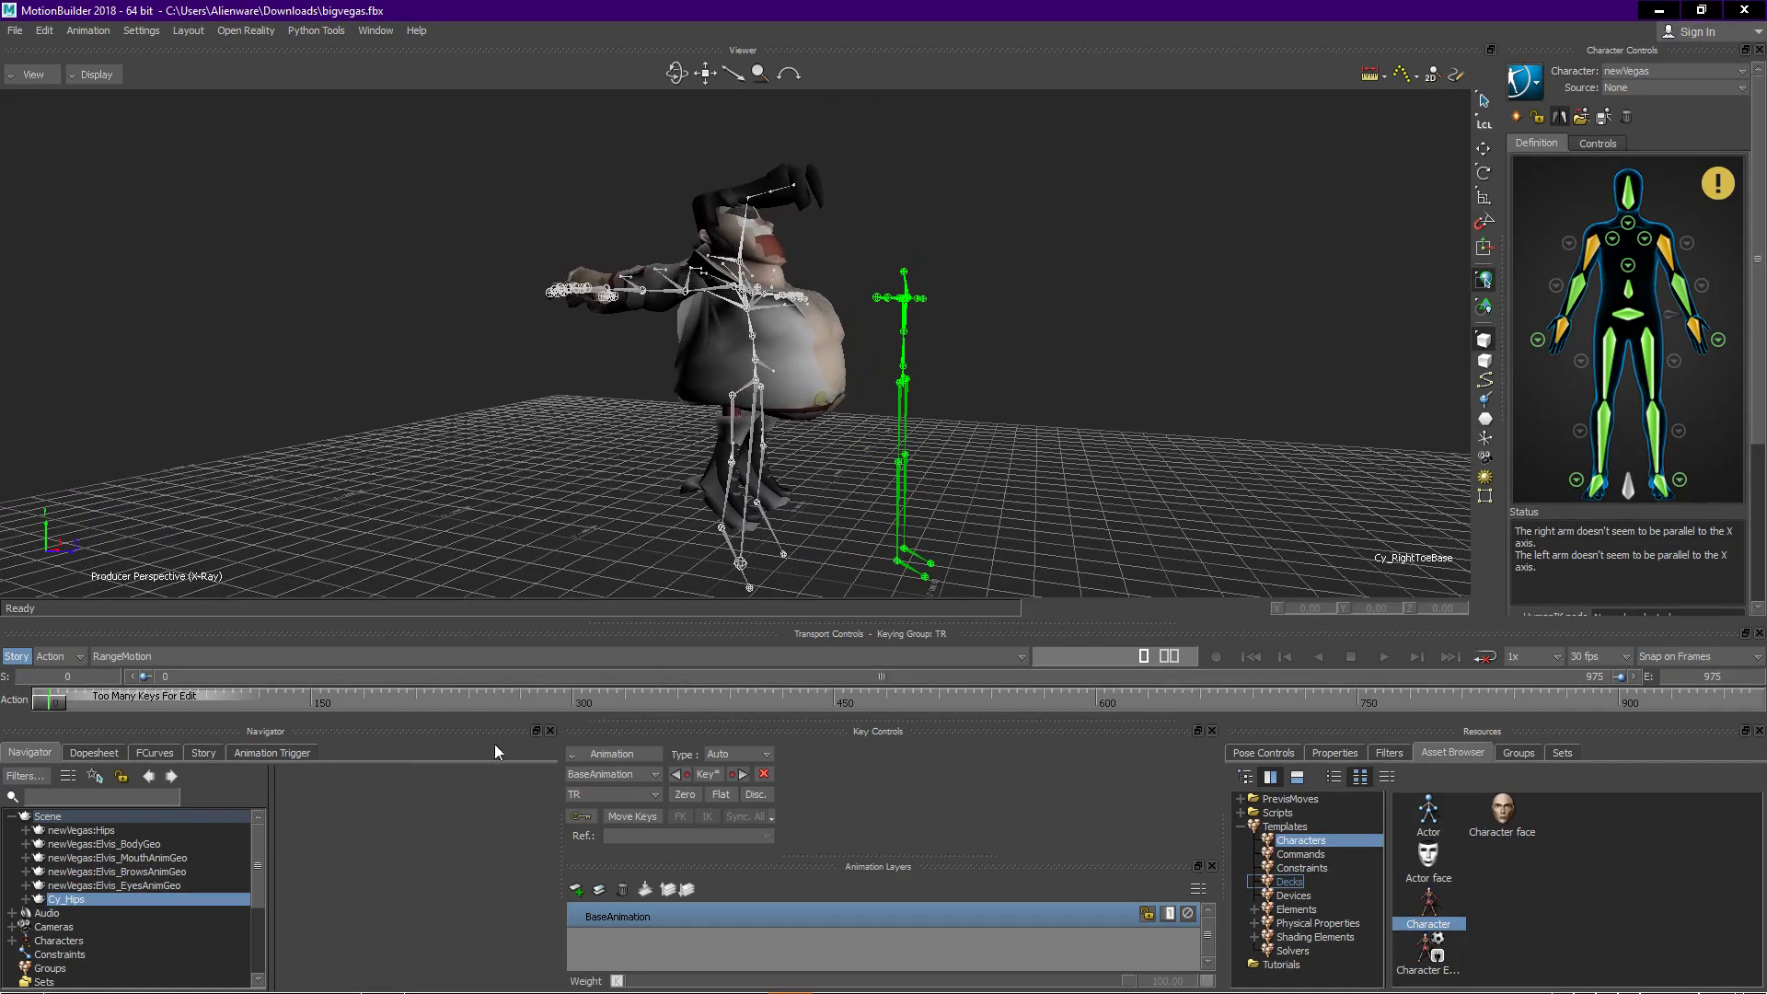
# - Examine the newVegas skeleton by expanding newVegas:Hips and selecting the right arm bone in the character definition
pyautogui.click(120, 833)
pyautogui.doubleClick(103, 832)
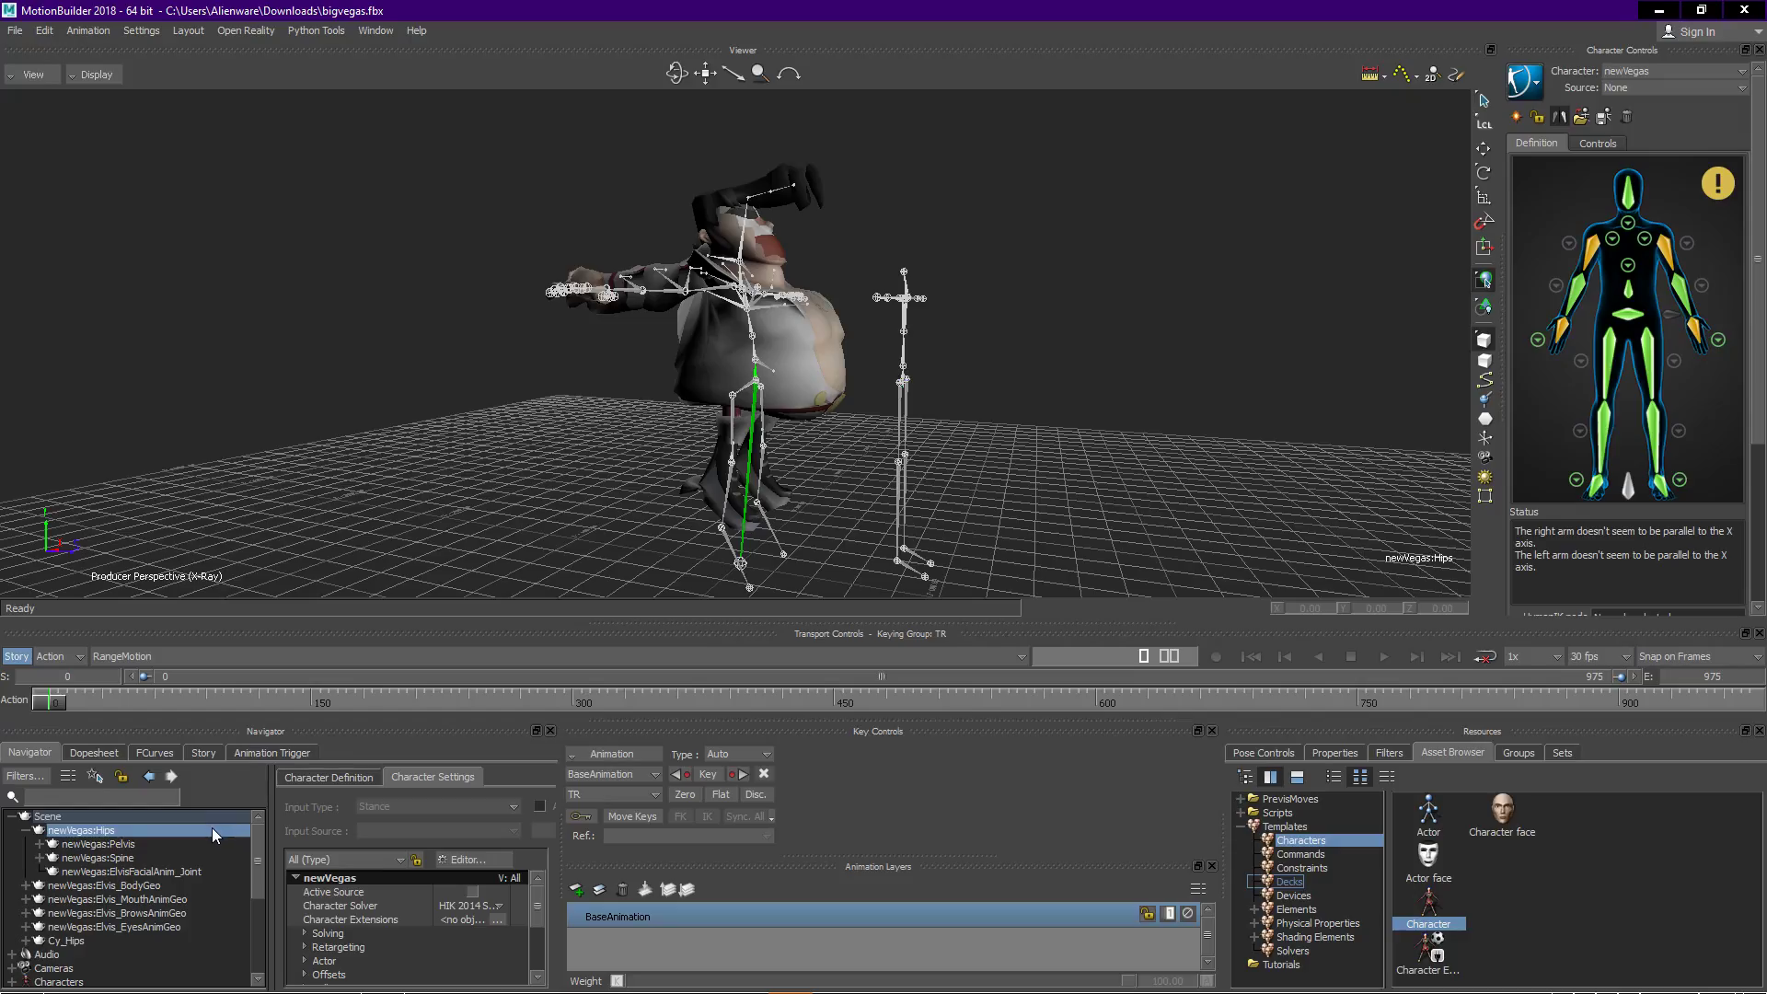
pyautogui.keyDown('ctrl'); pyautogui.keyDown('shift'); pyautogui.moveTo(1103, 520); pyautogui.dragTo(925, 534); pyautogui.keyUp('shift'); pyautogui.keyUp('ctrl')
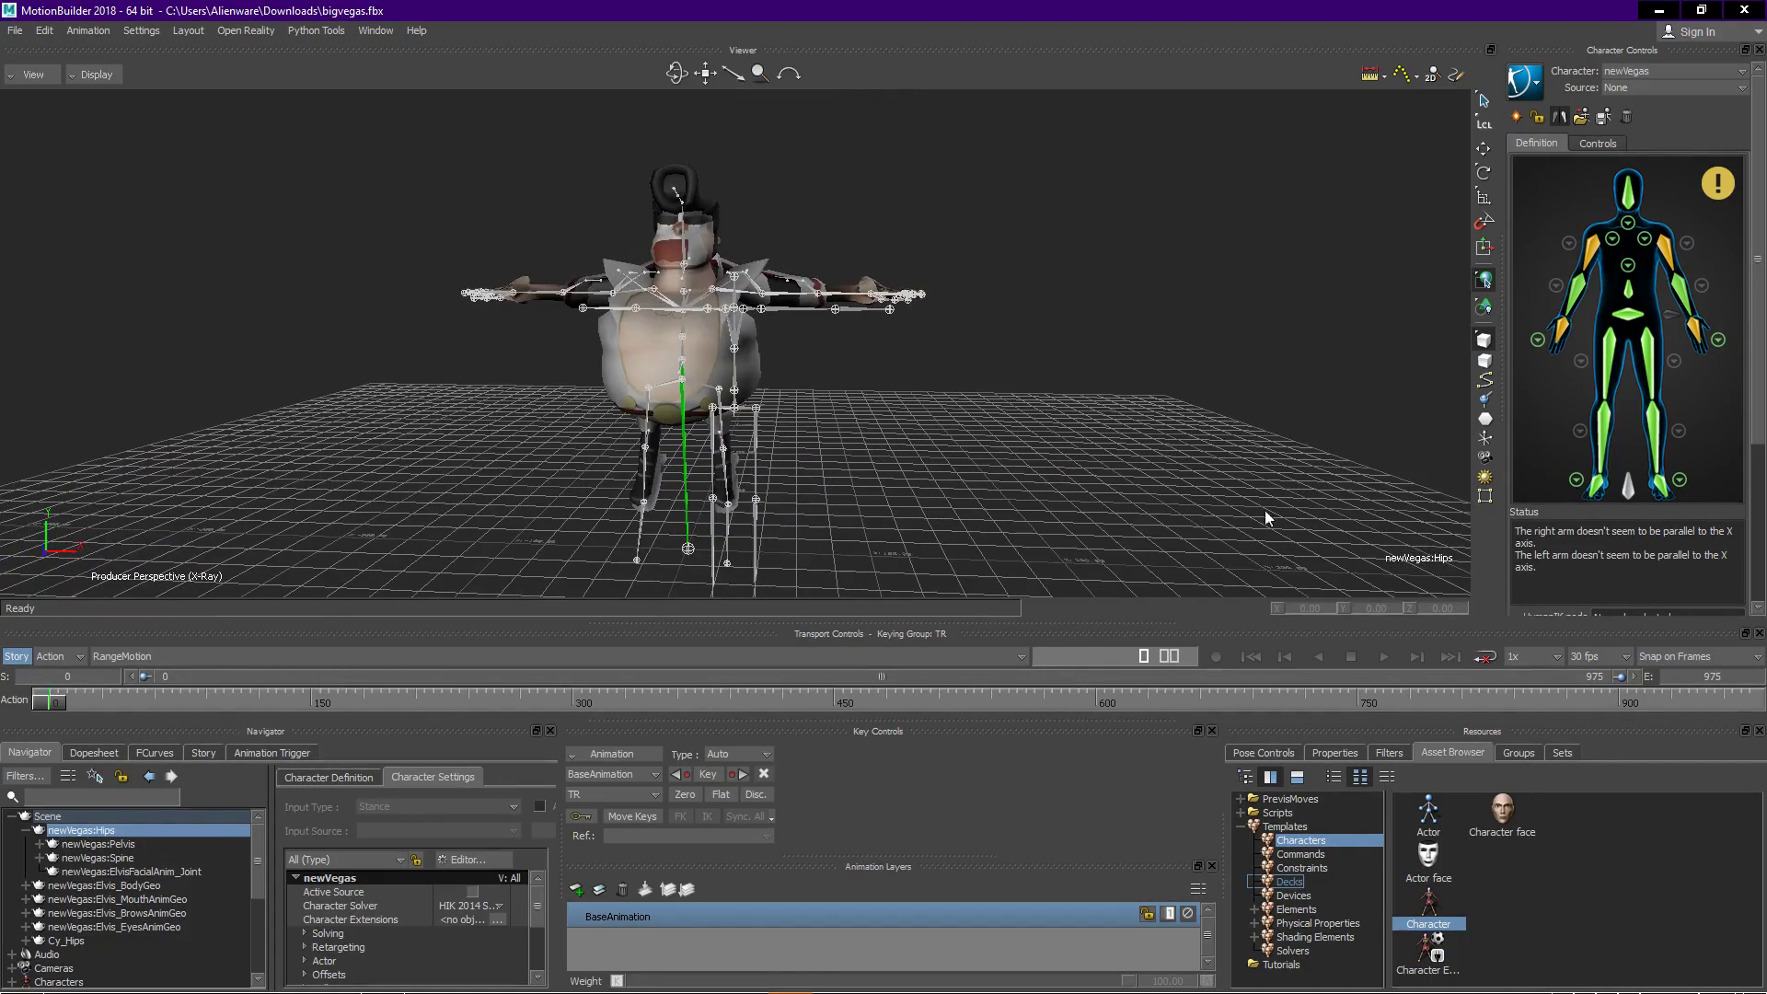
pyautogui.click(1589, 254)
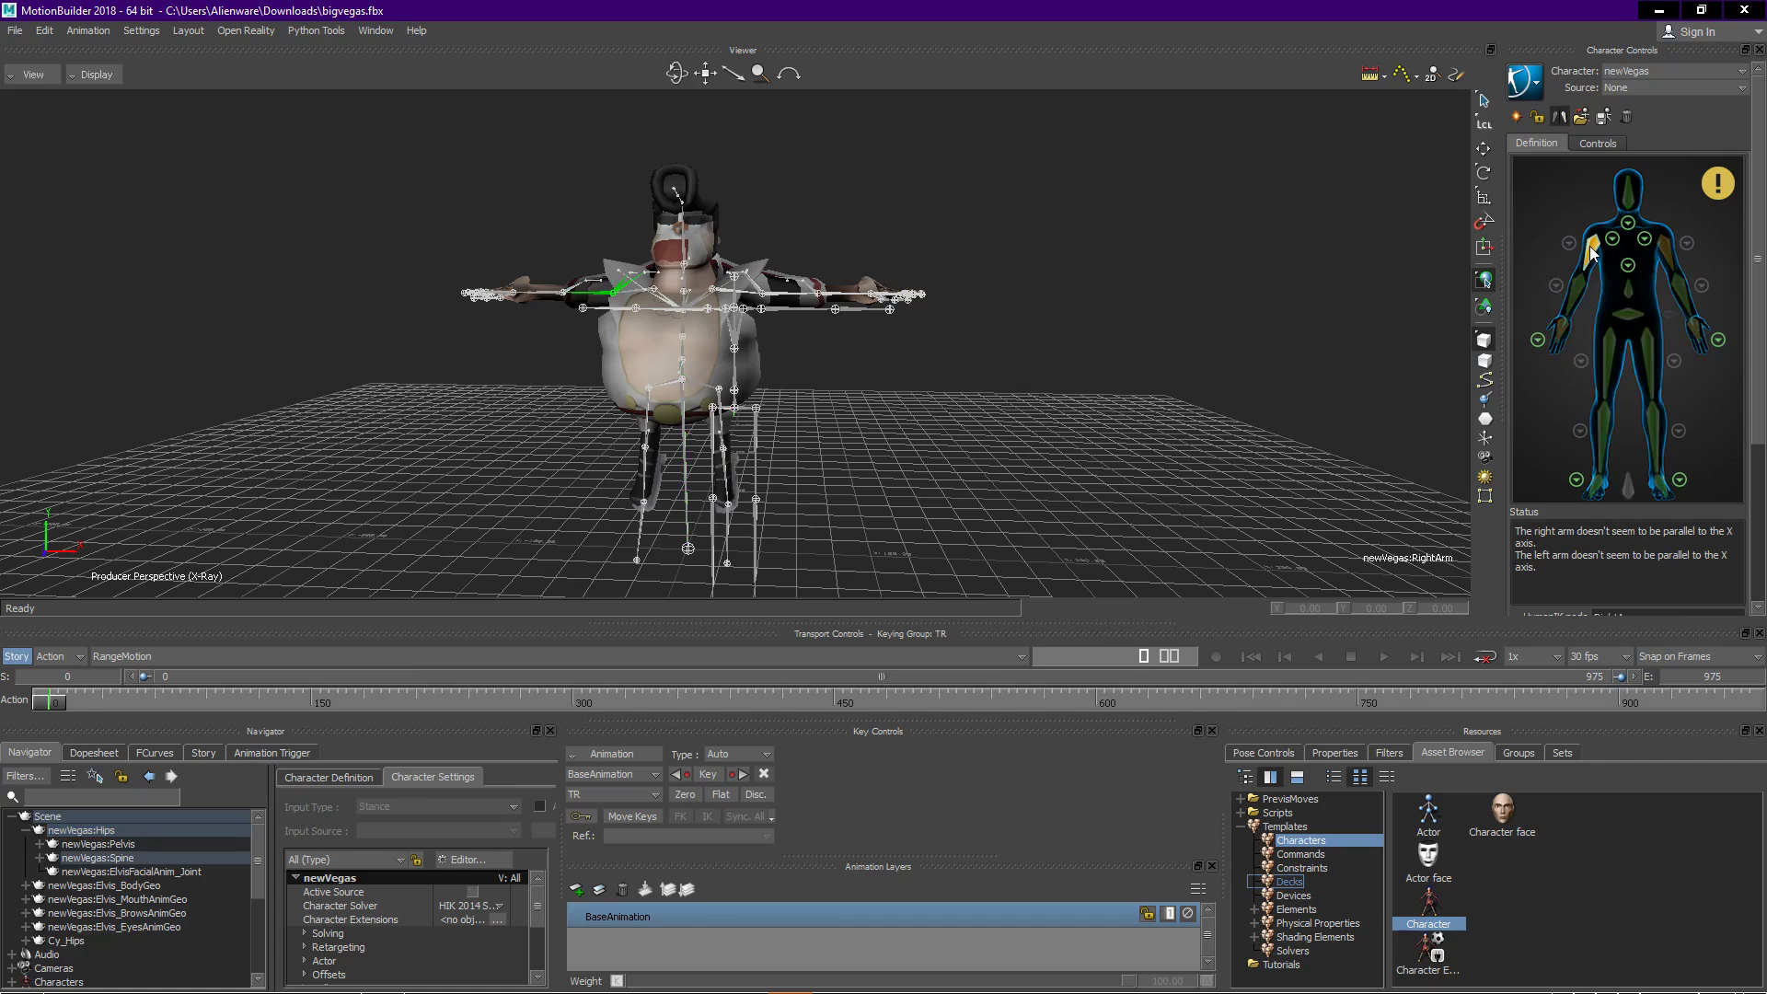
pyautogui.keyDown('ctrl'); pyautogui.keyDown('shift'); pyautogui.moveTo(517, 398); pyautogui.dragTo(483, 408); pyautogui.keyUp('shift'); pyautogui.keyUp('ctrl')
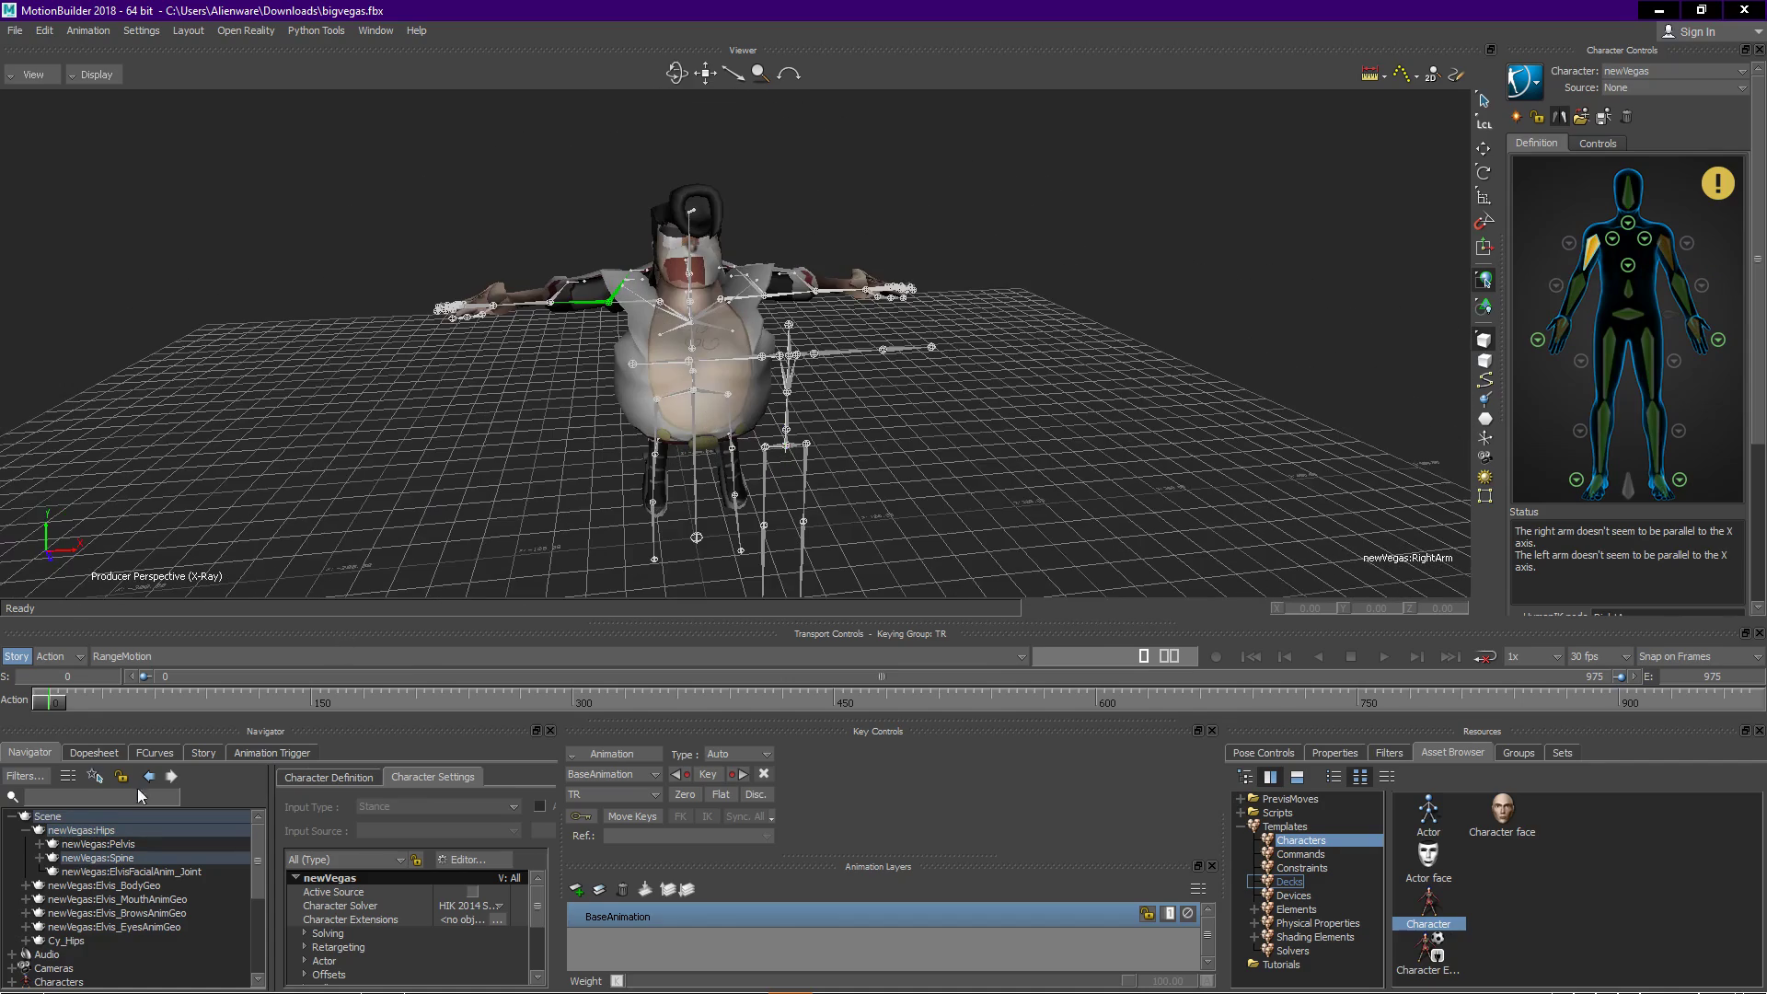
# - Delete newVegas:Hips through newVegas:Elvis_EyesAnimGeo with all their branches and used textures and materials, declining any RightArm bone reassignment
pyautogui.click(96, 886)
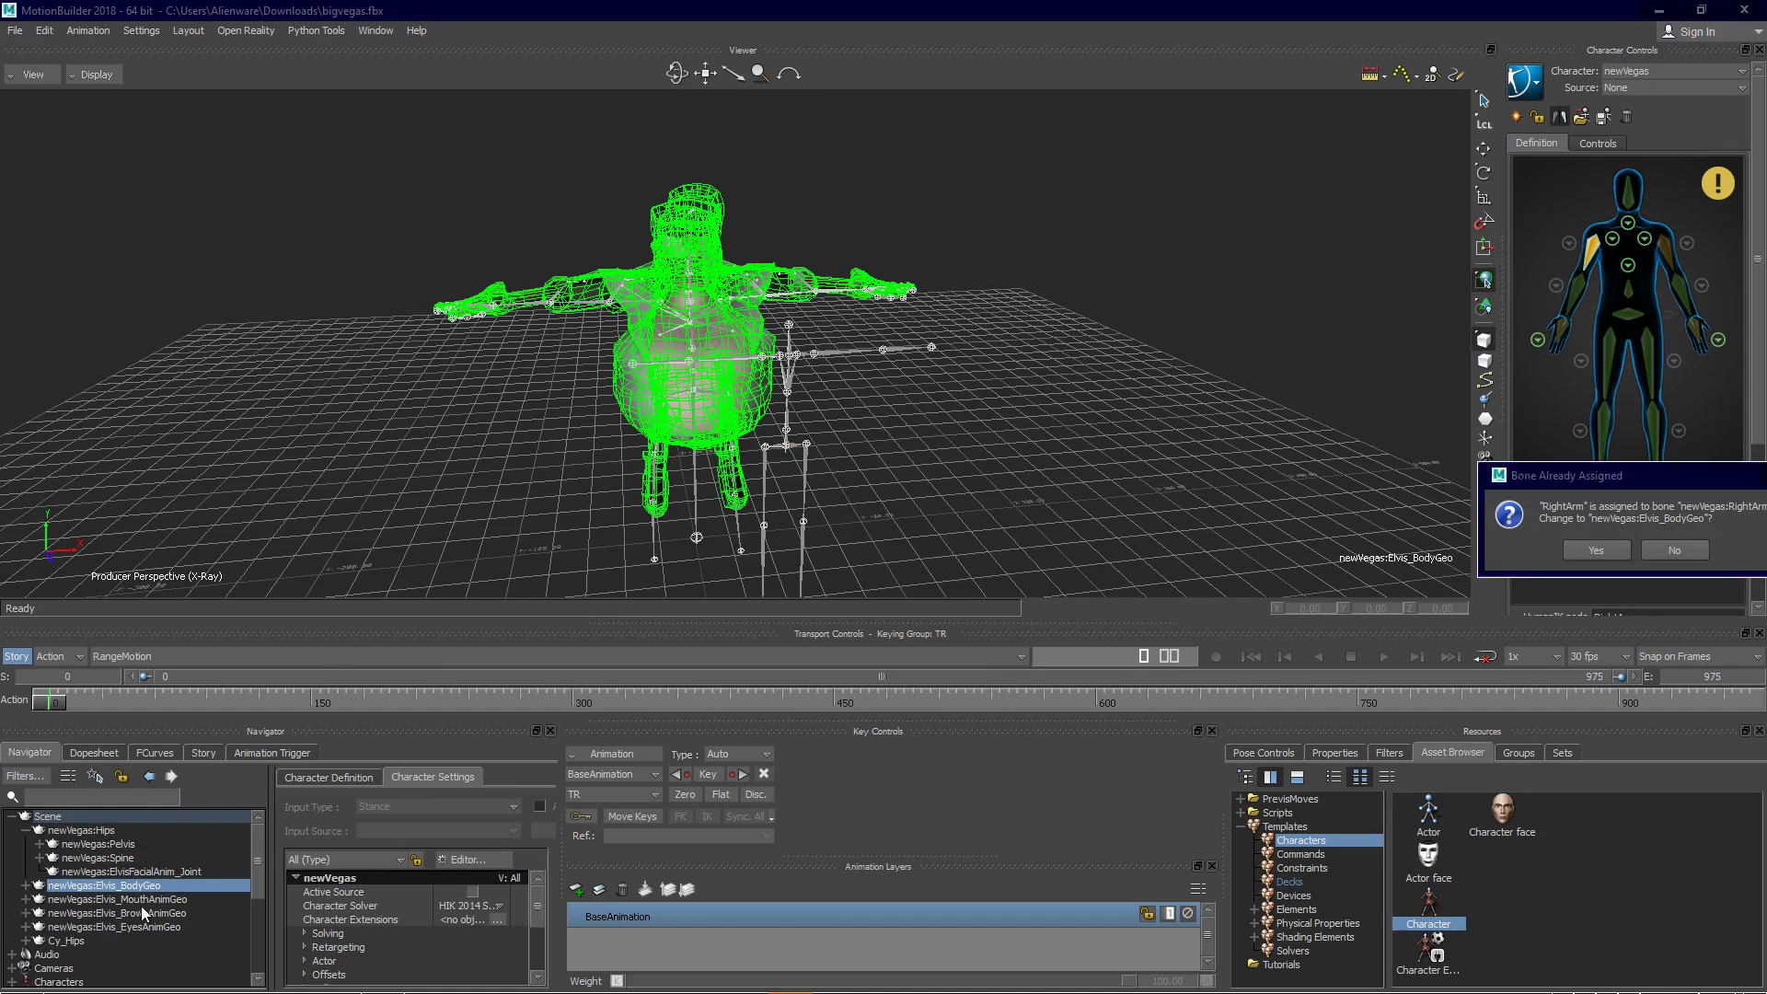
pyautogui.click(1675, 550)
pyautogui.click(96, 832)
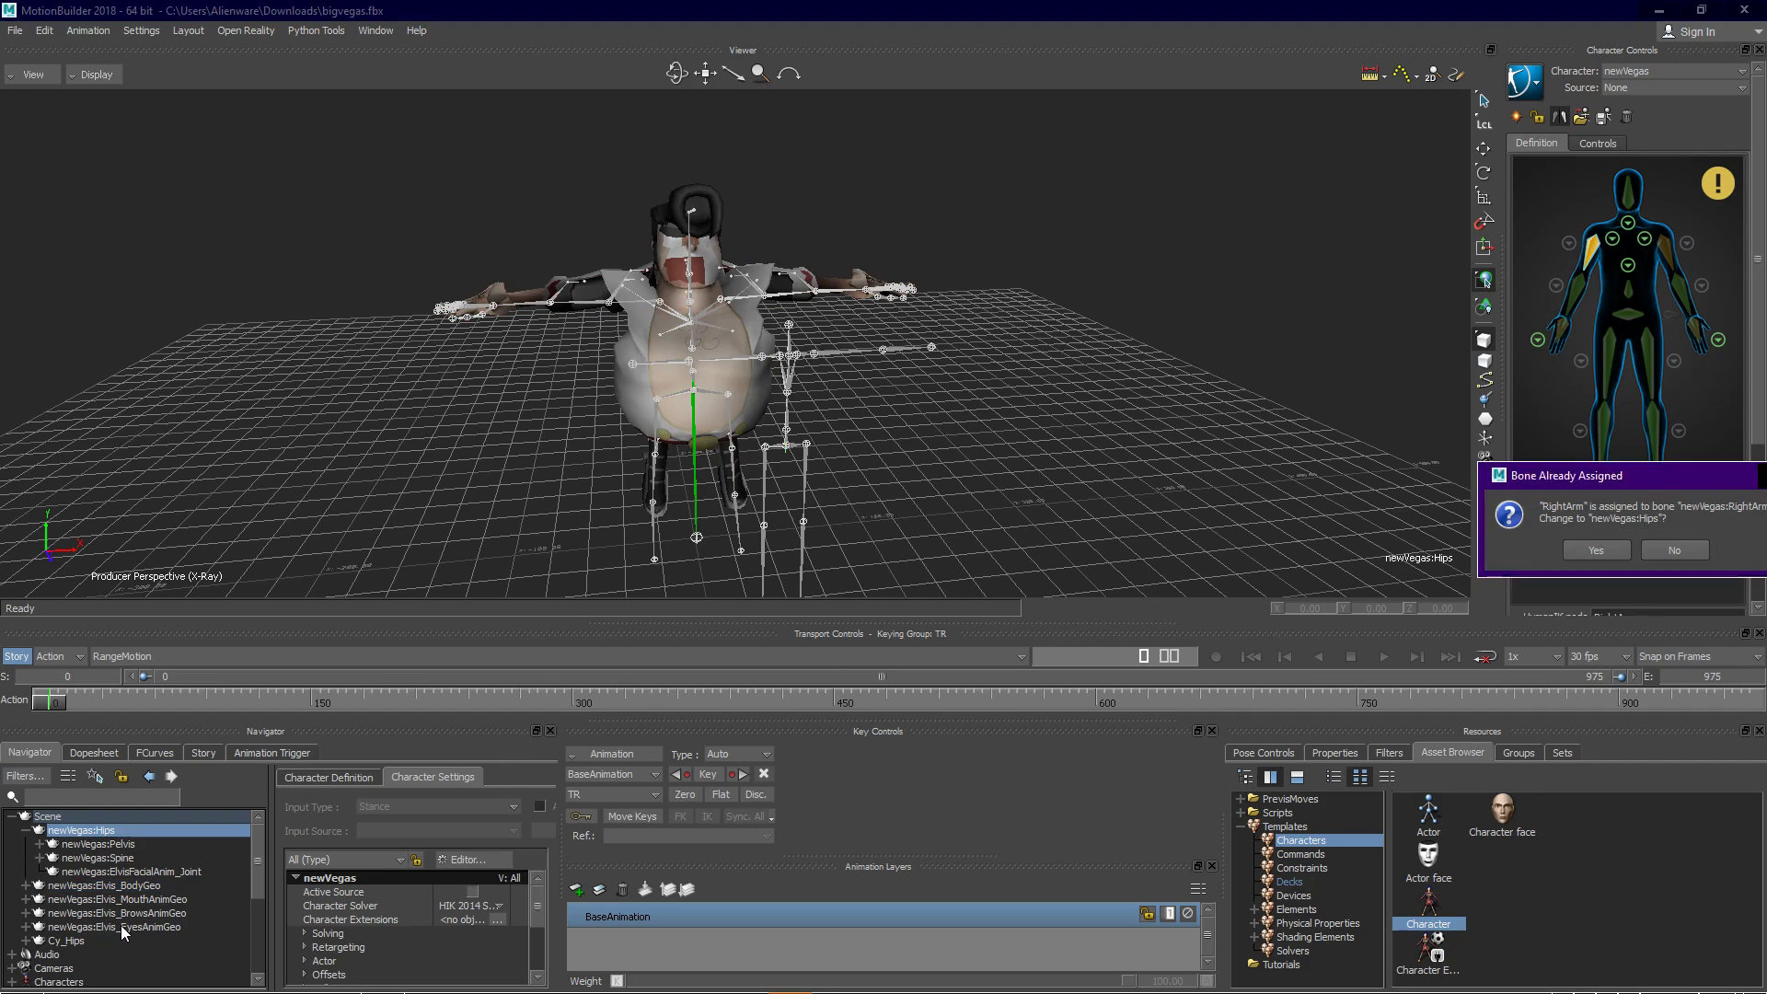
pyautogui.click(1673, 549)
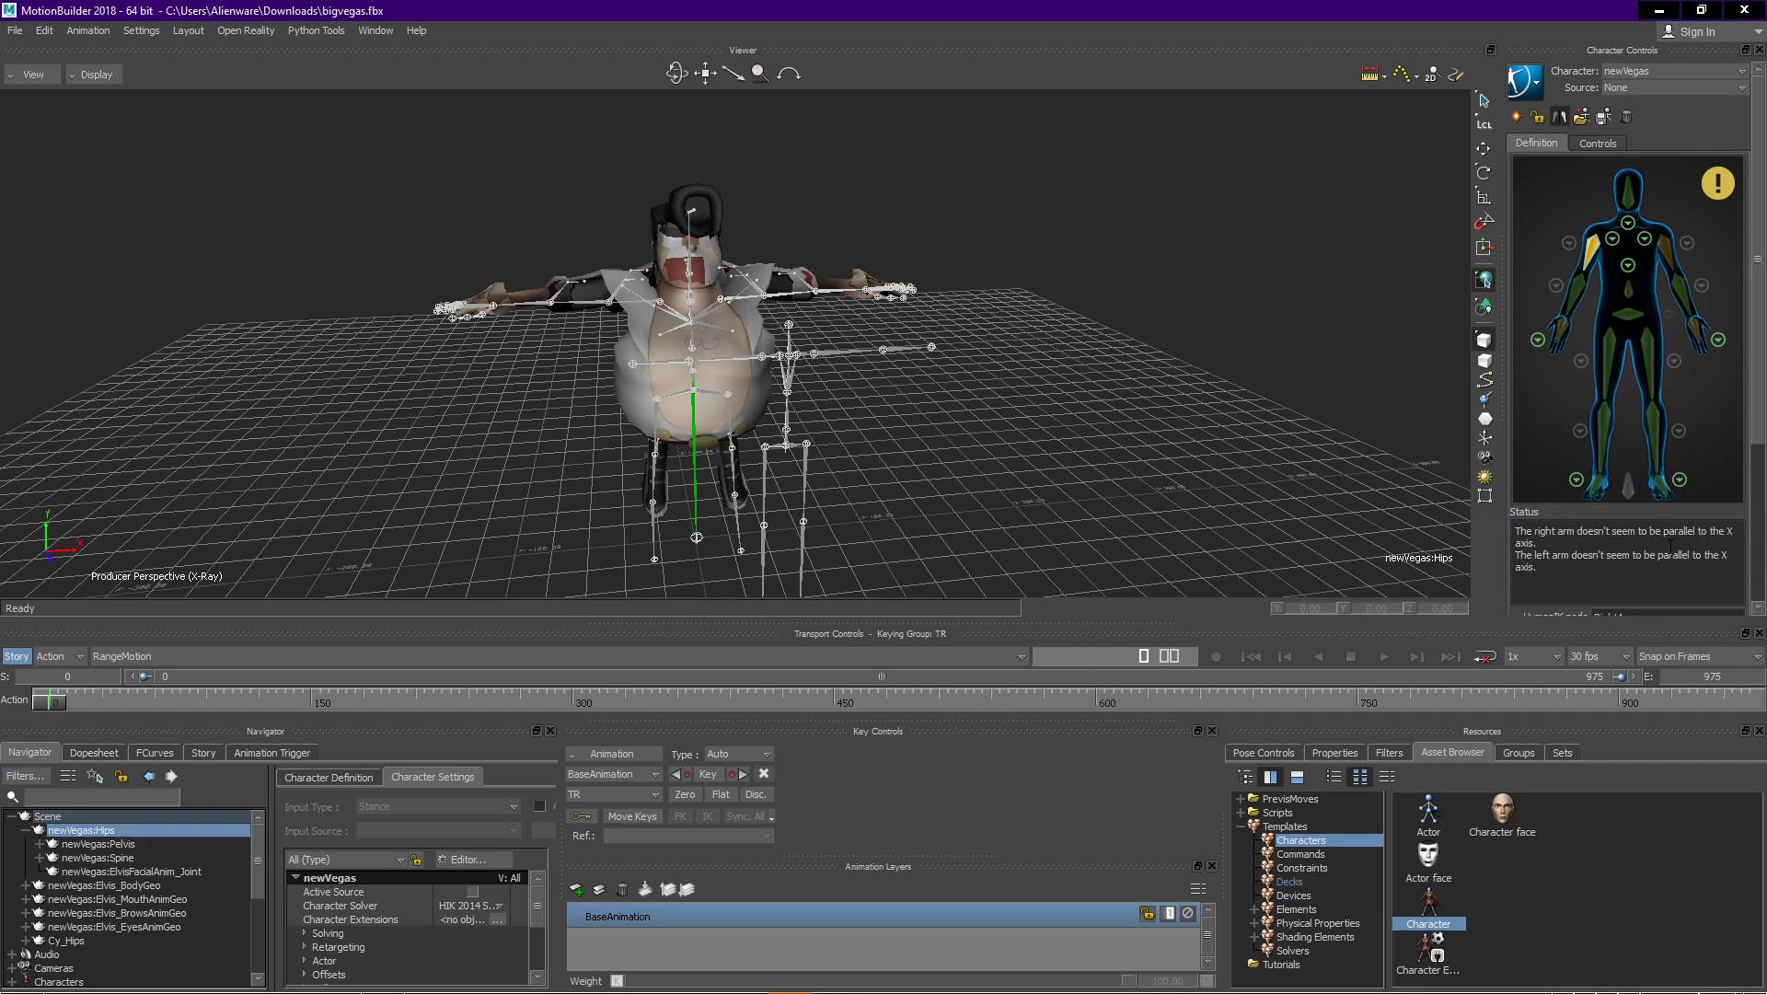
pyautogui.keyDown('shift'); pyautogui.click(108, 928); pyautogui.keyUp('shift')
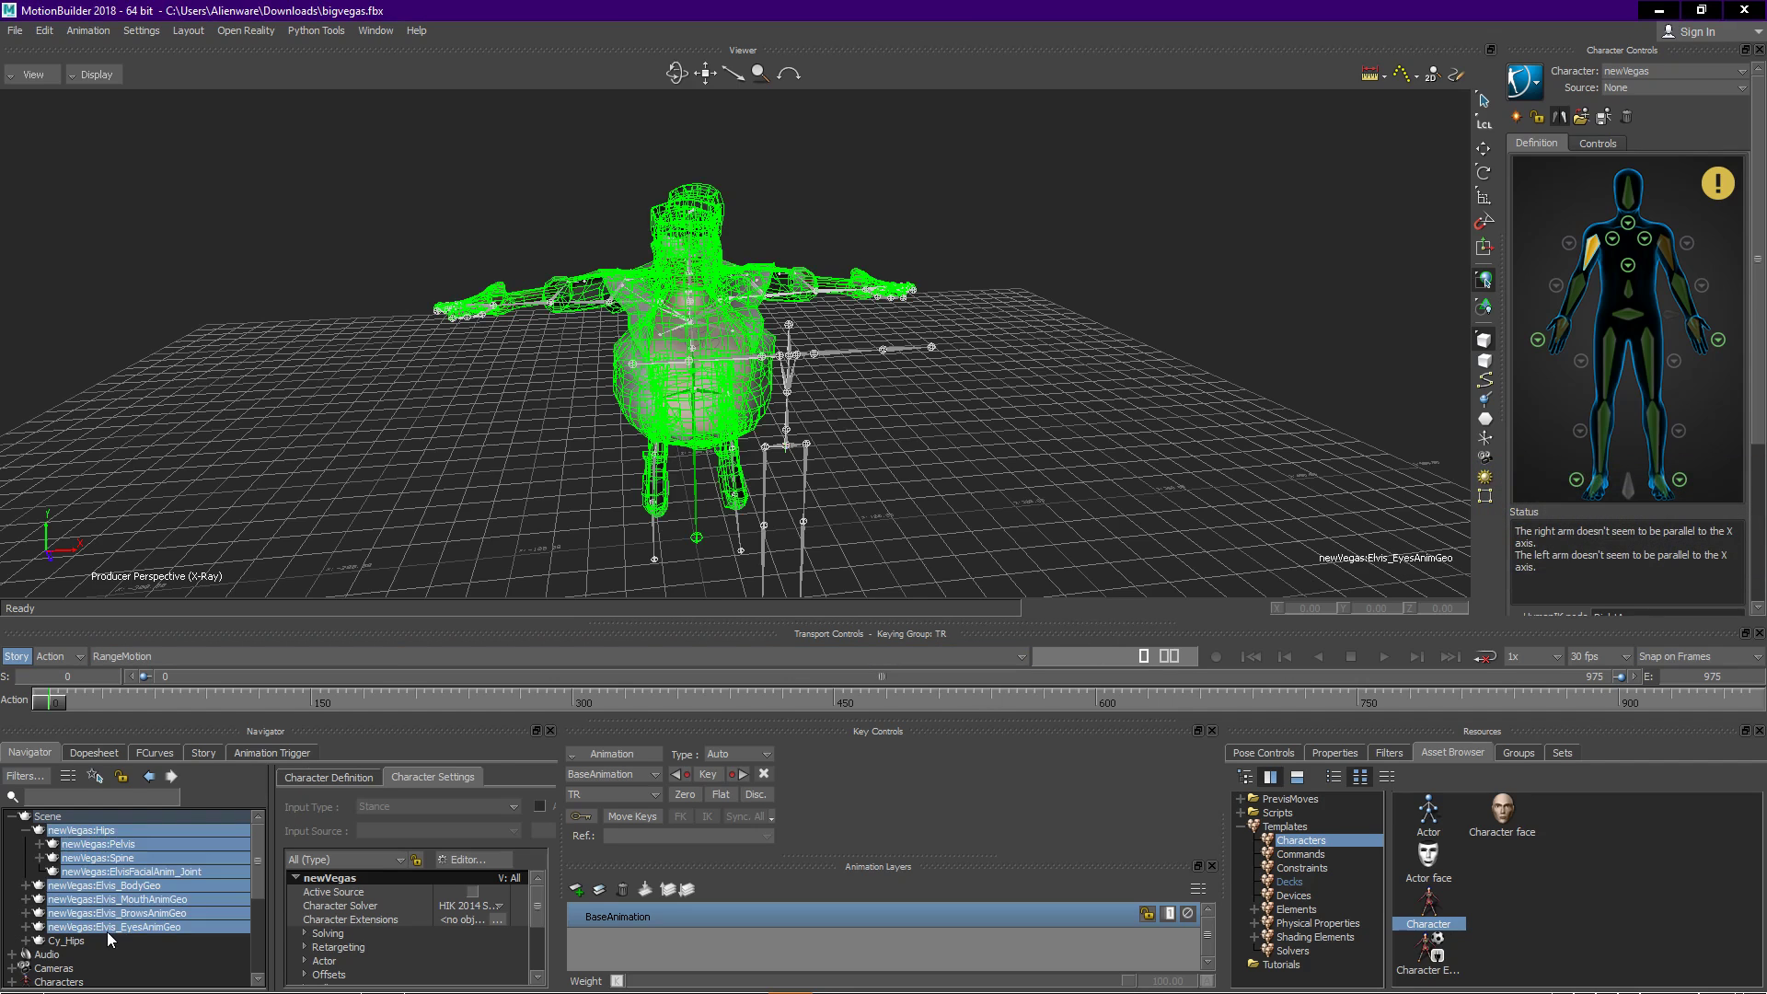
pyautogui.rightClick(127, 891)
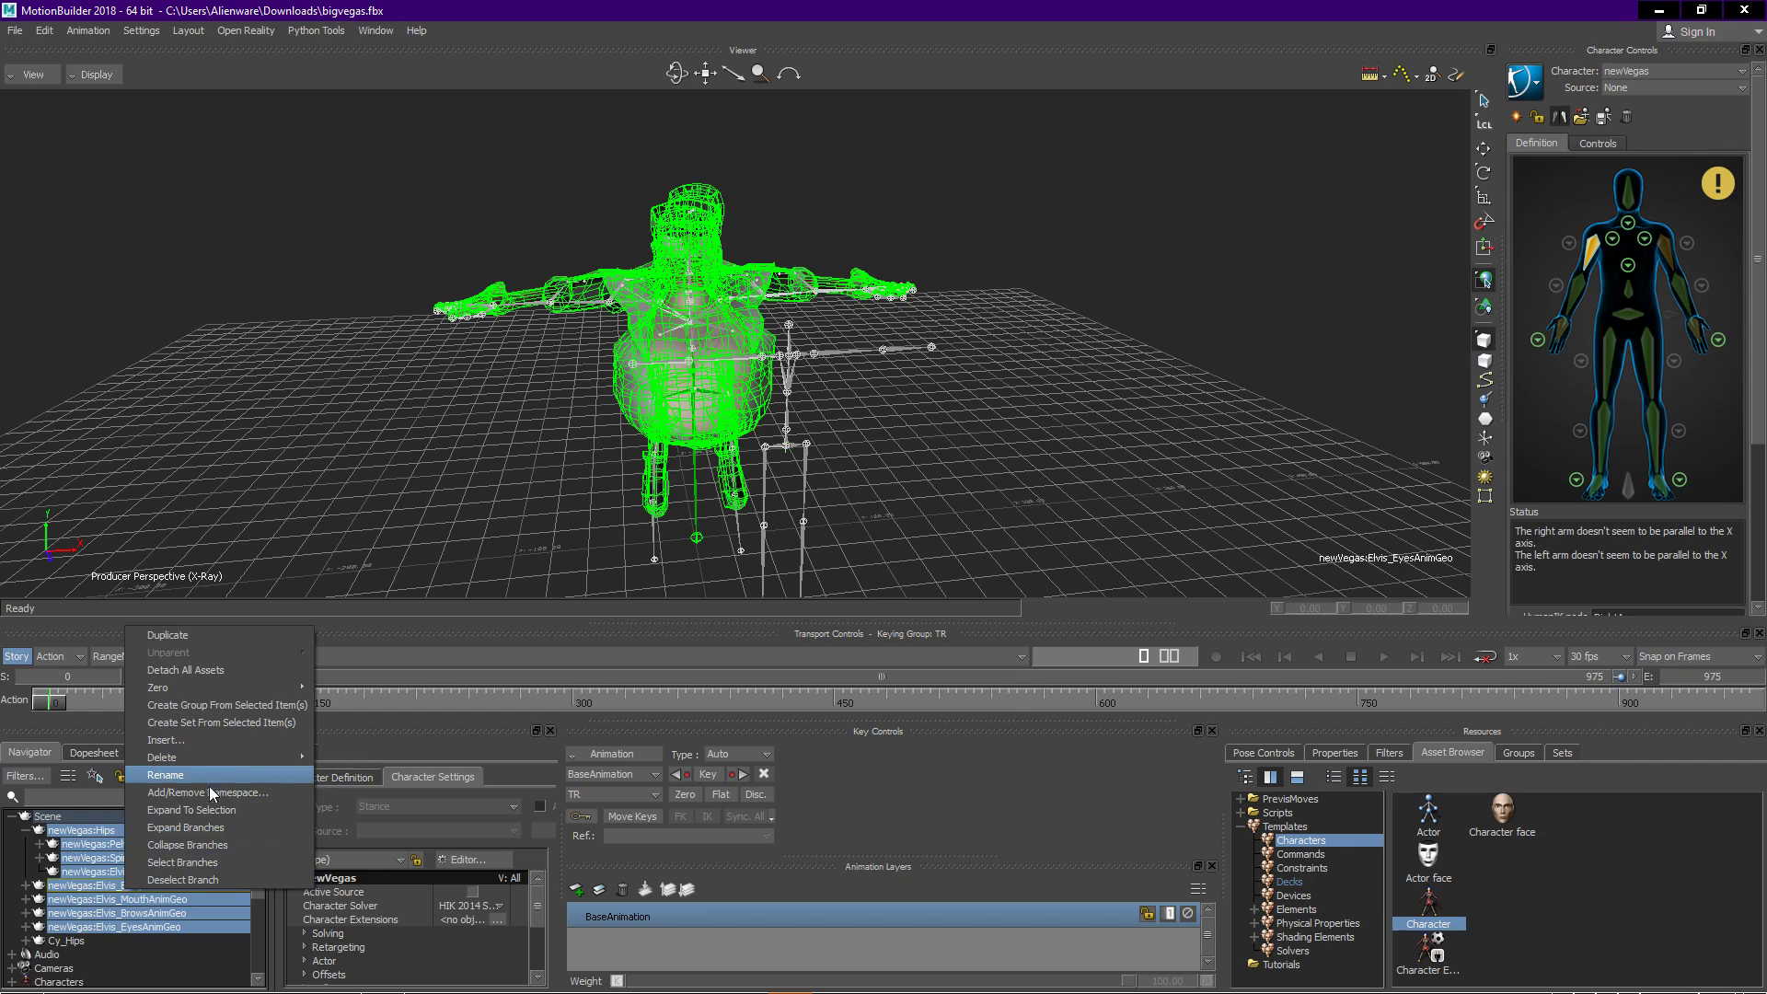
pyautogui.click(208, 863)
pyautogui.rightClick(146, 885)
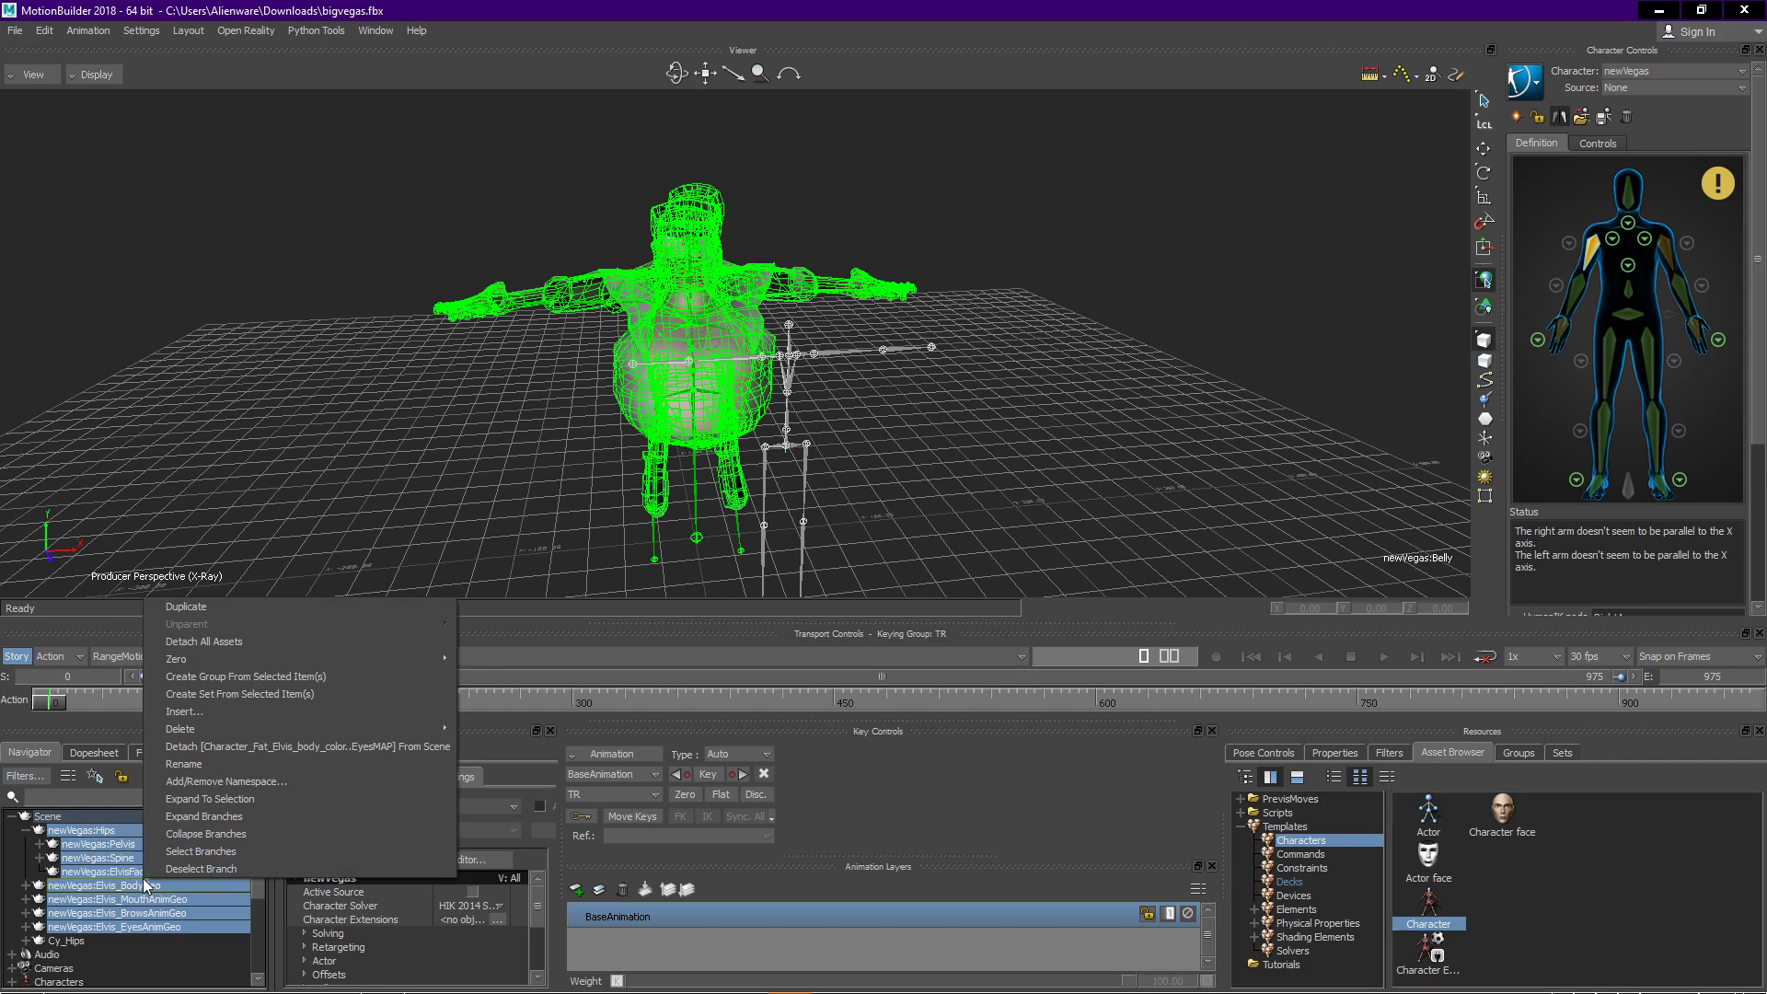
pyautogui.moveTo(241, 734)
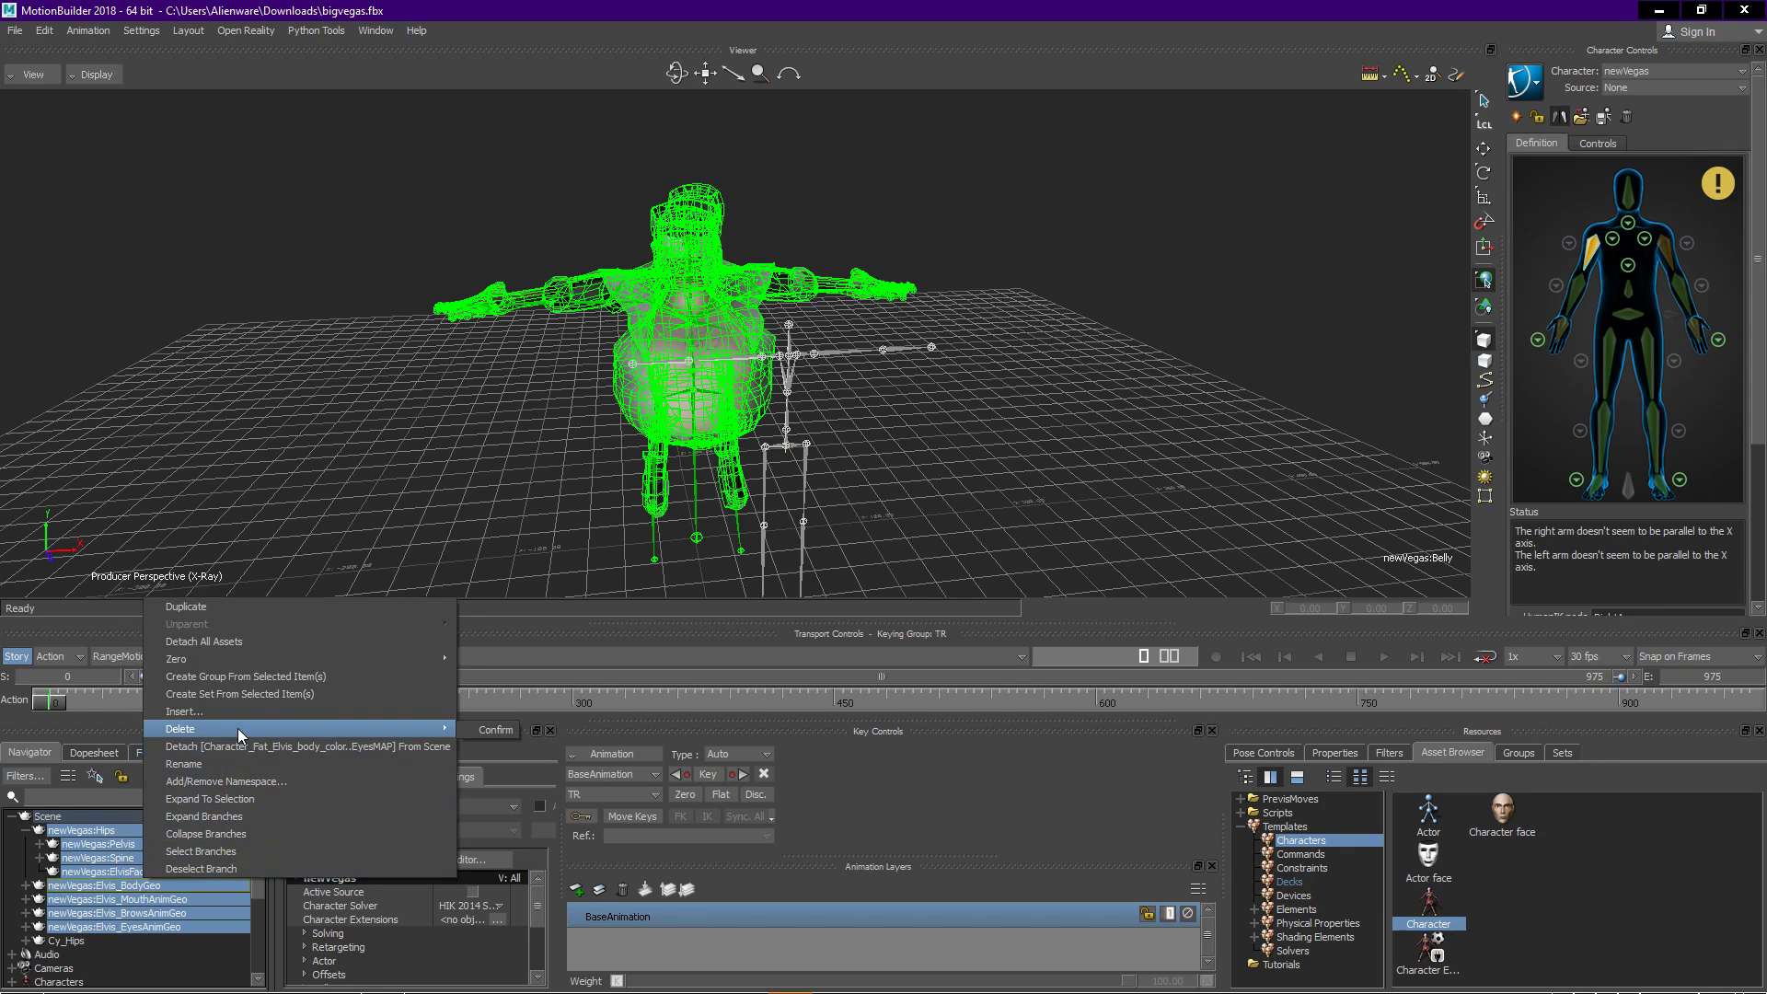
pyautogui.click(471, 730)
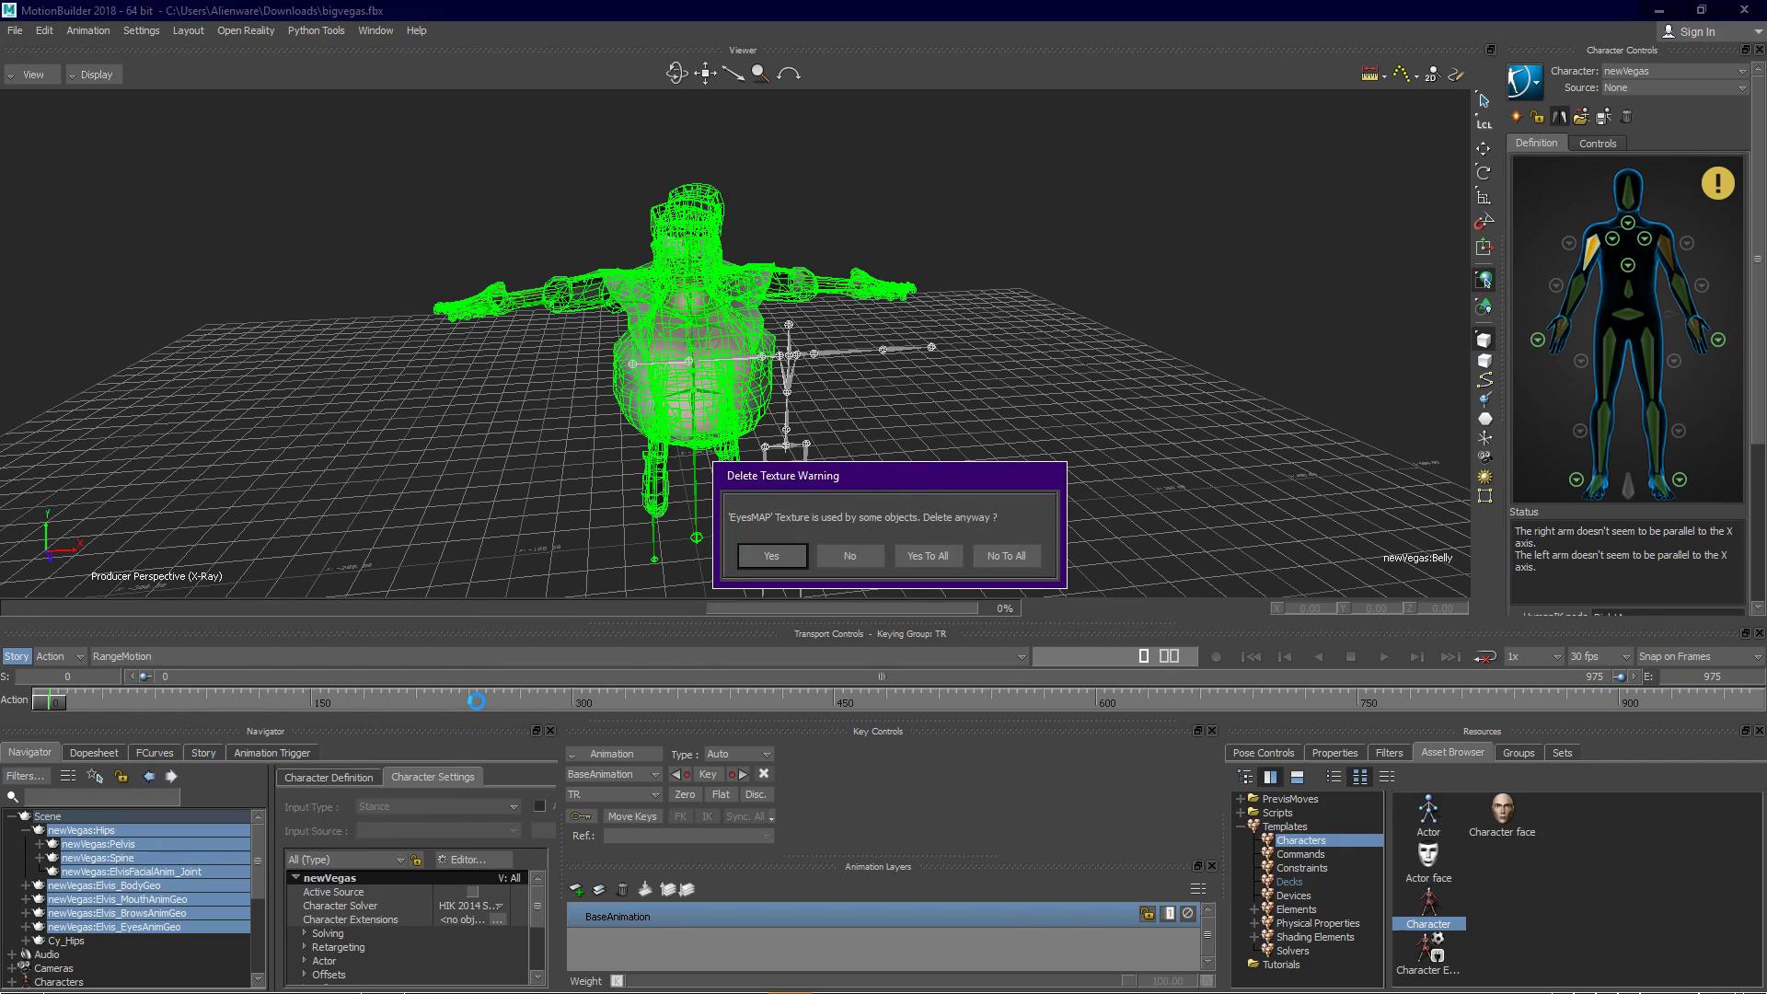
pyautogui.click(953, 557)
pyautogui.click(928, 558)
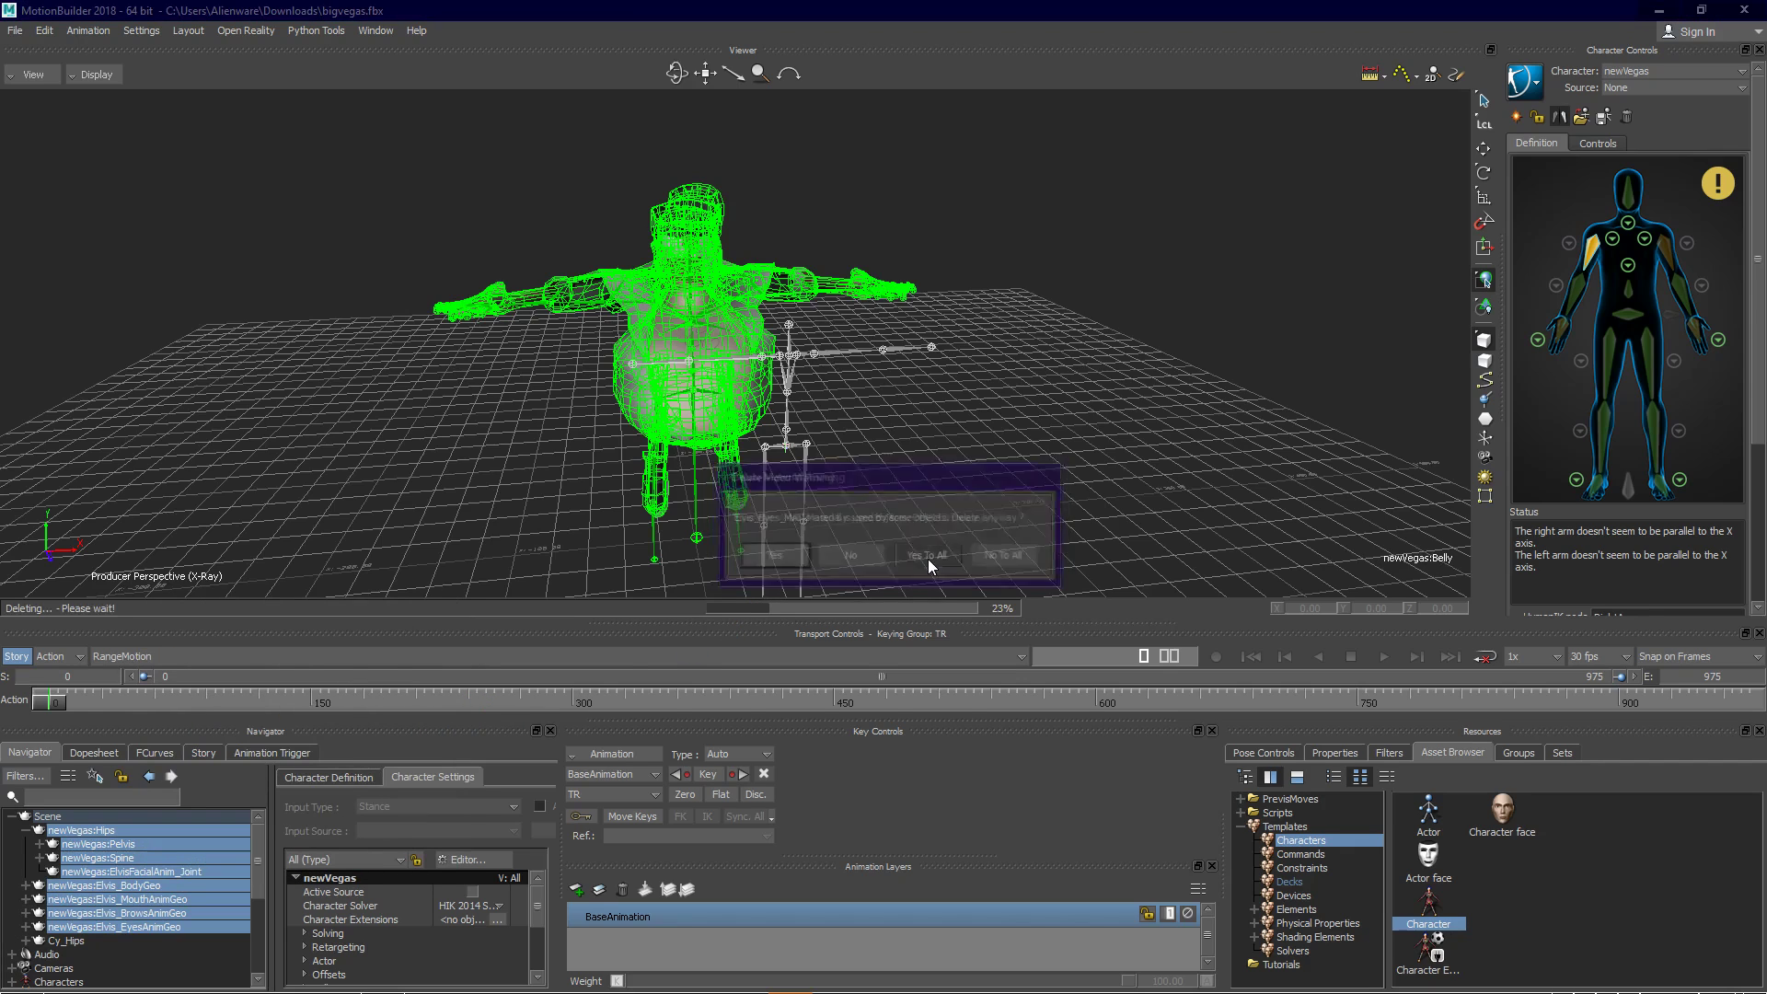
pyautogui.click(928, 558)
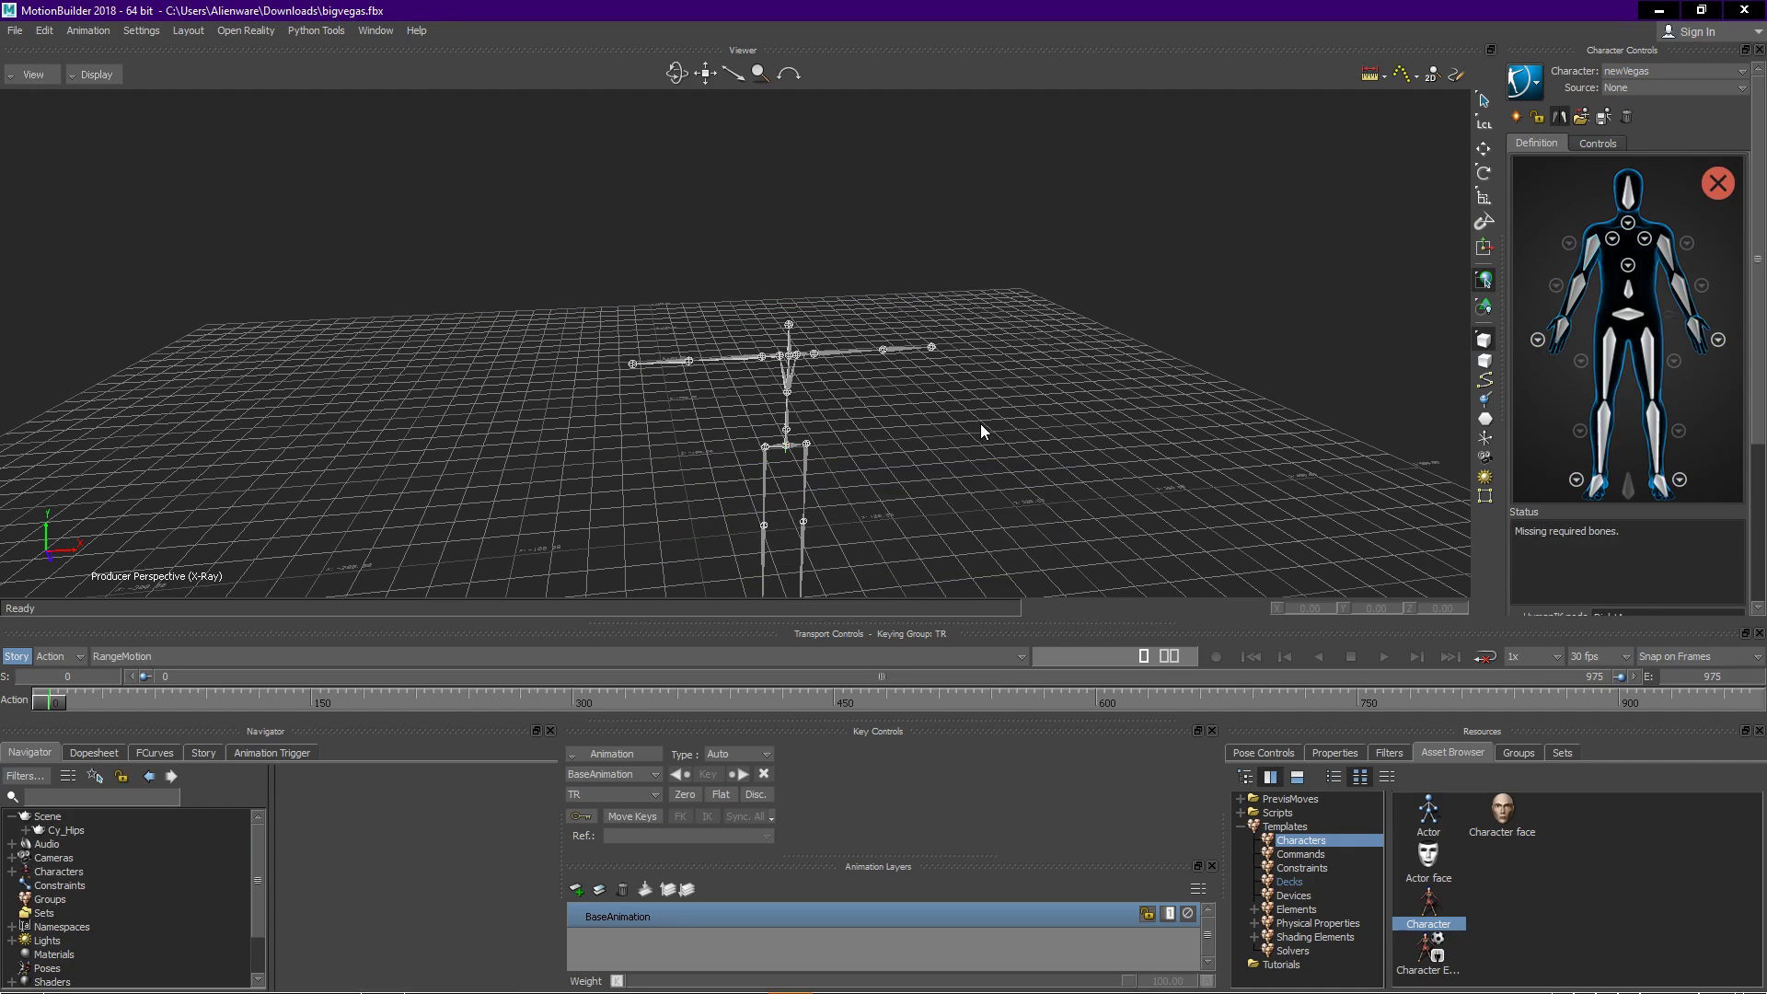
# - Switch to Mixamo in Chrome and go to page 1 of the character library
pyautogui.hotkey('alt', 'Tab')
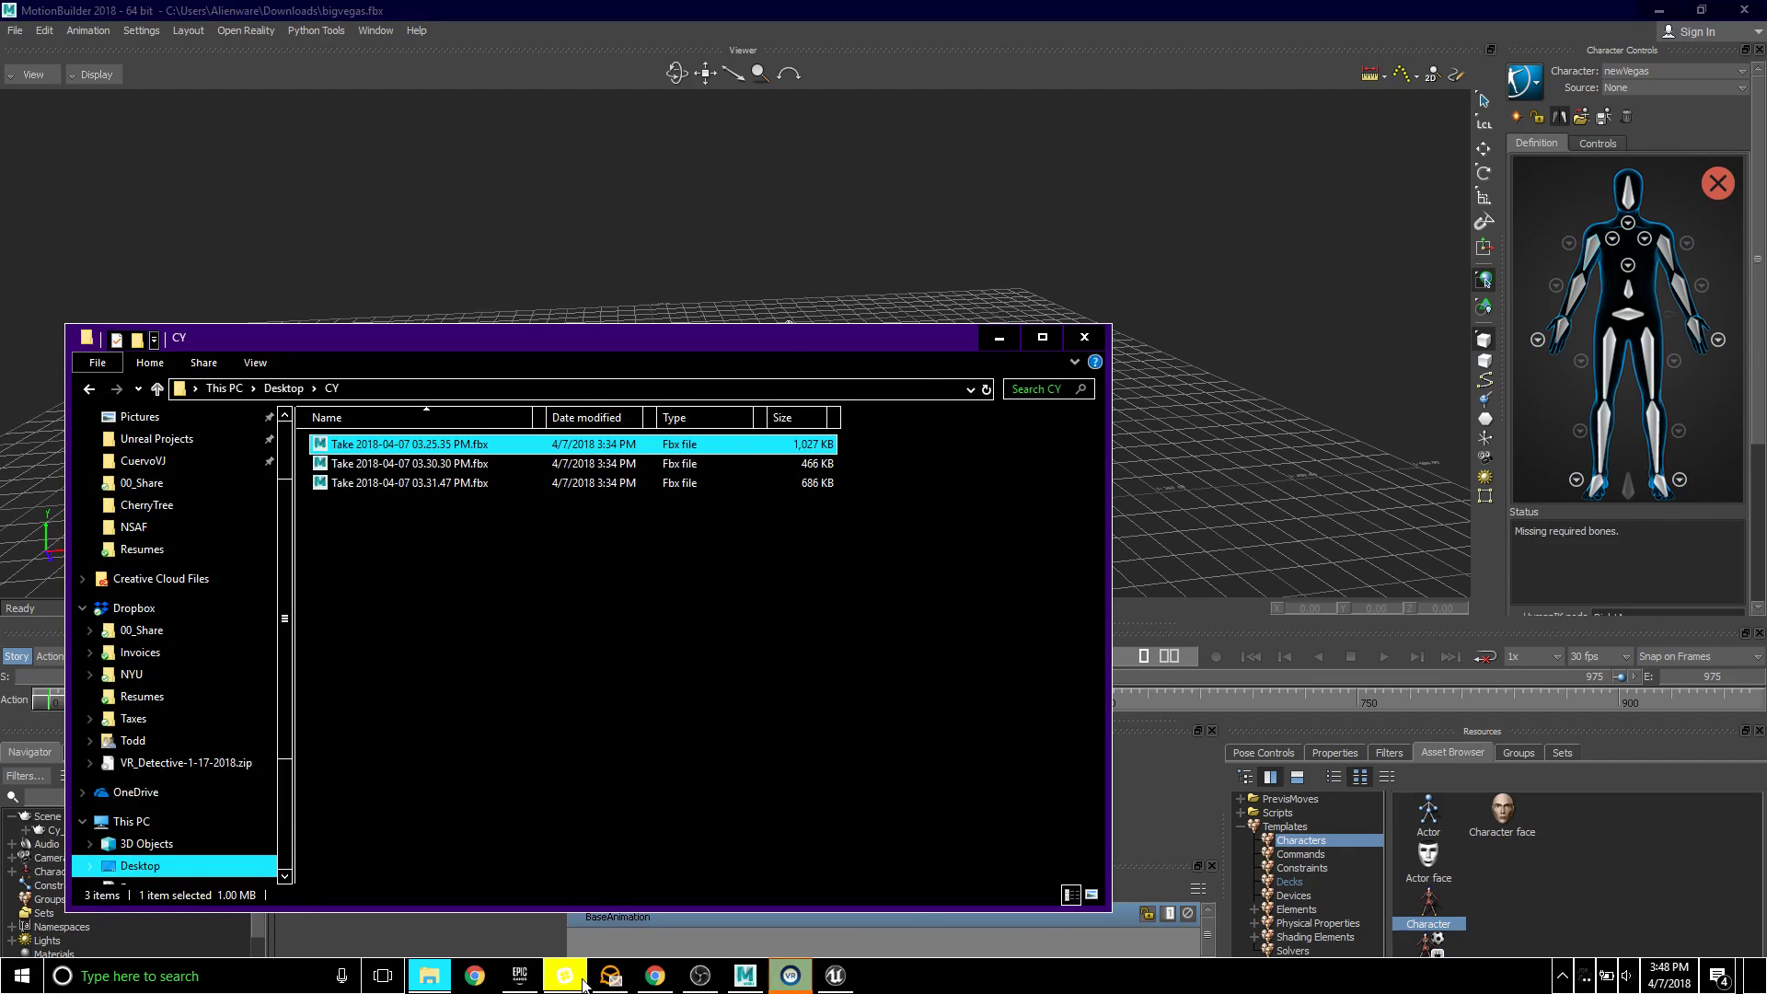
pyautogui.click(654, 974)
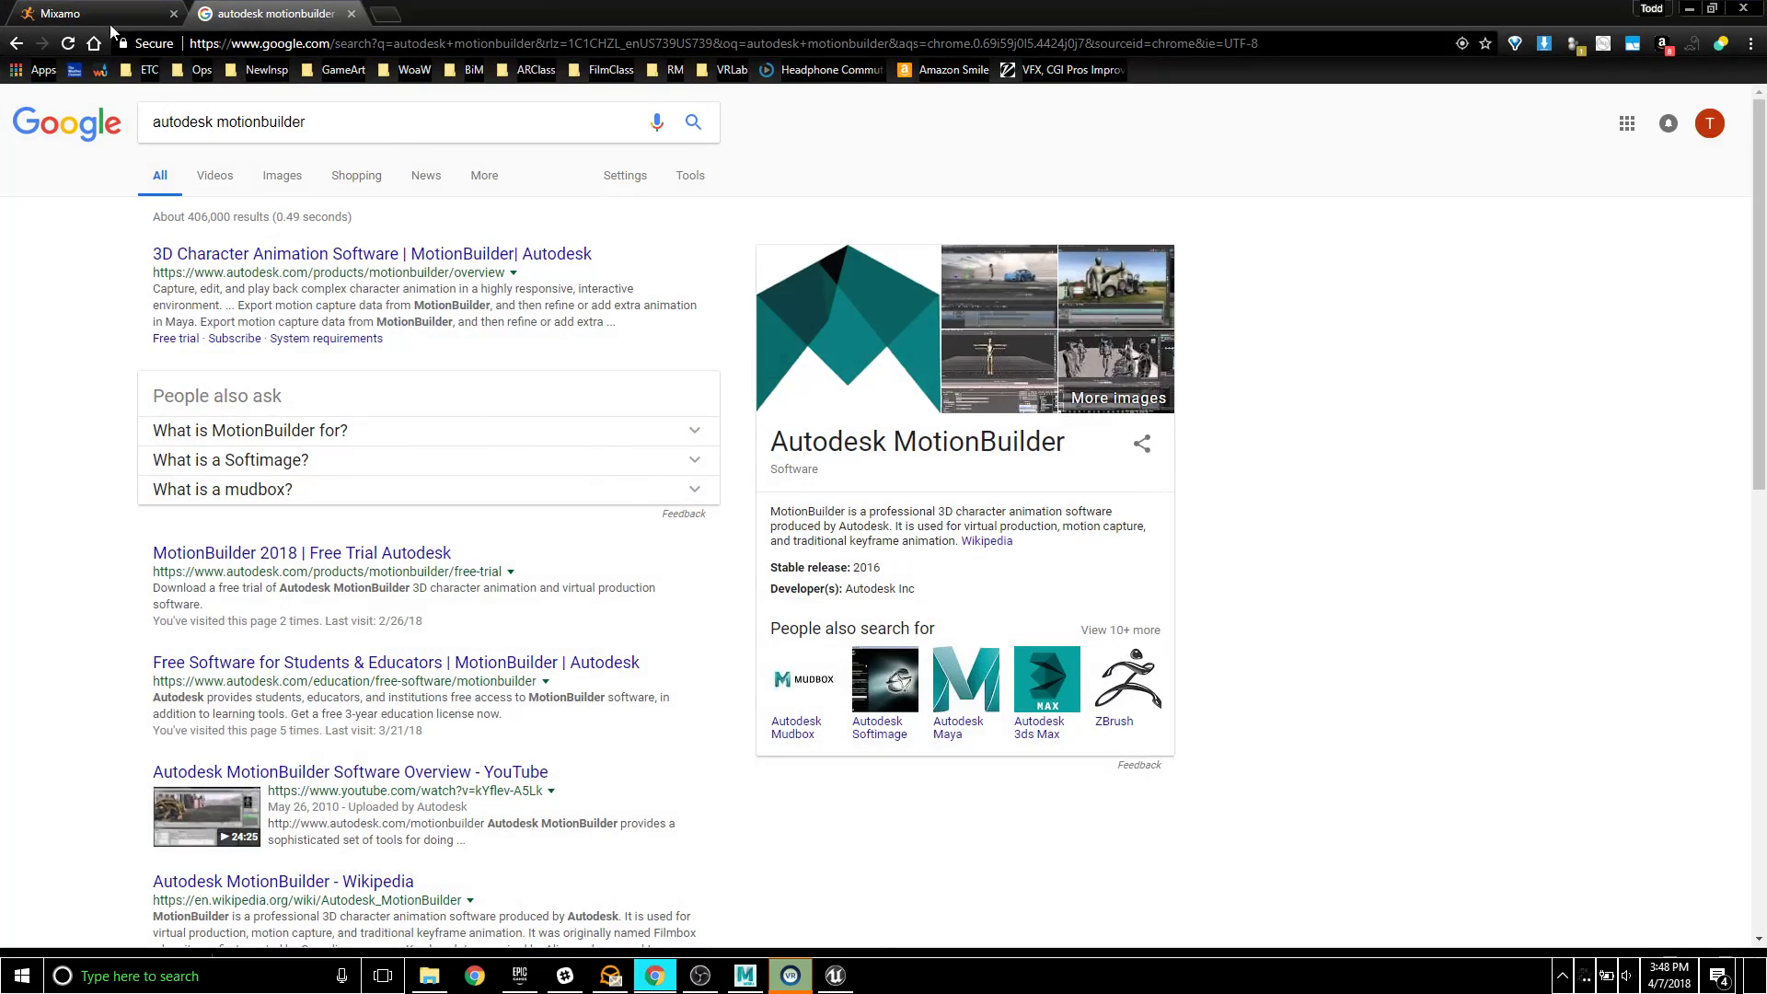
pyautogui.click(109, 20)
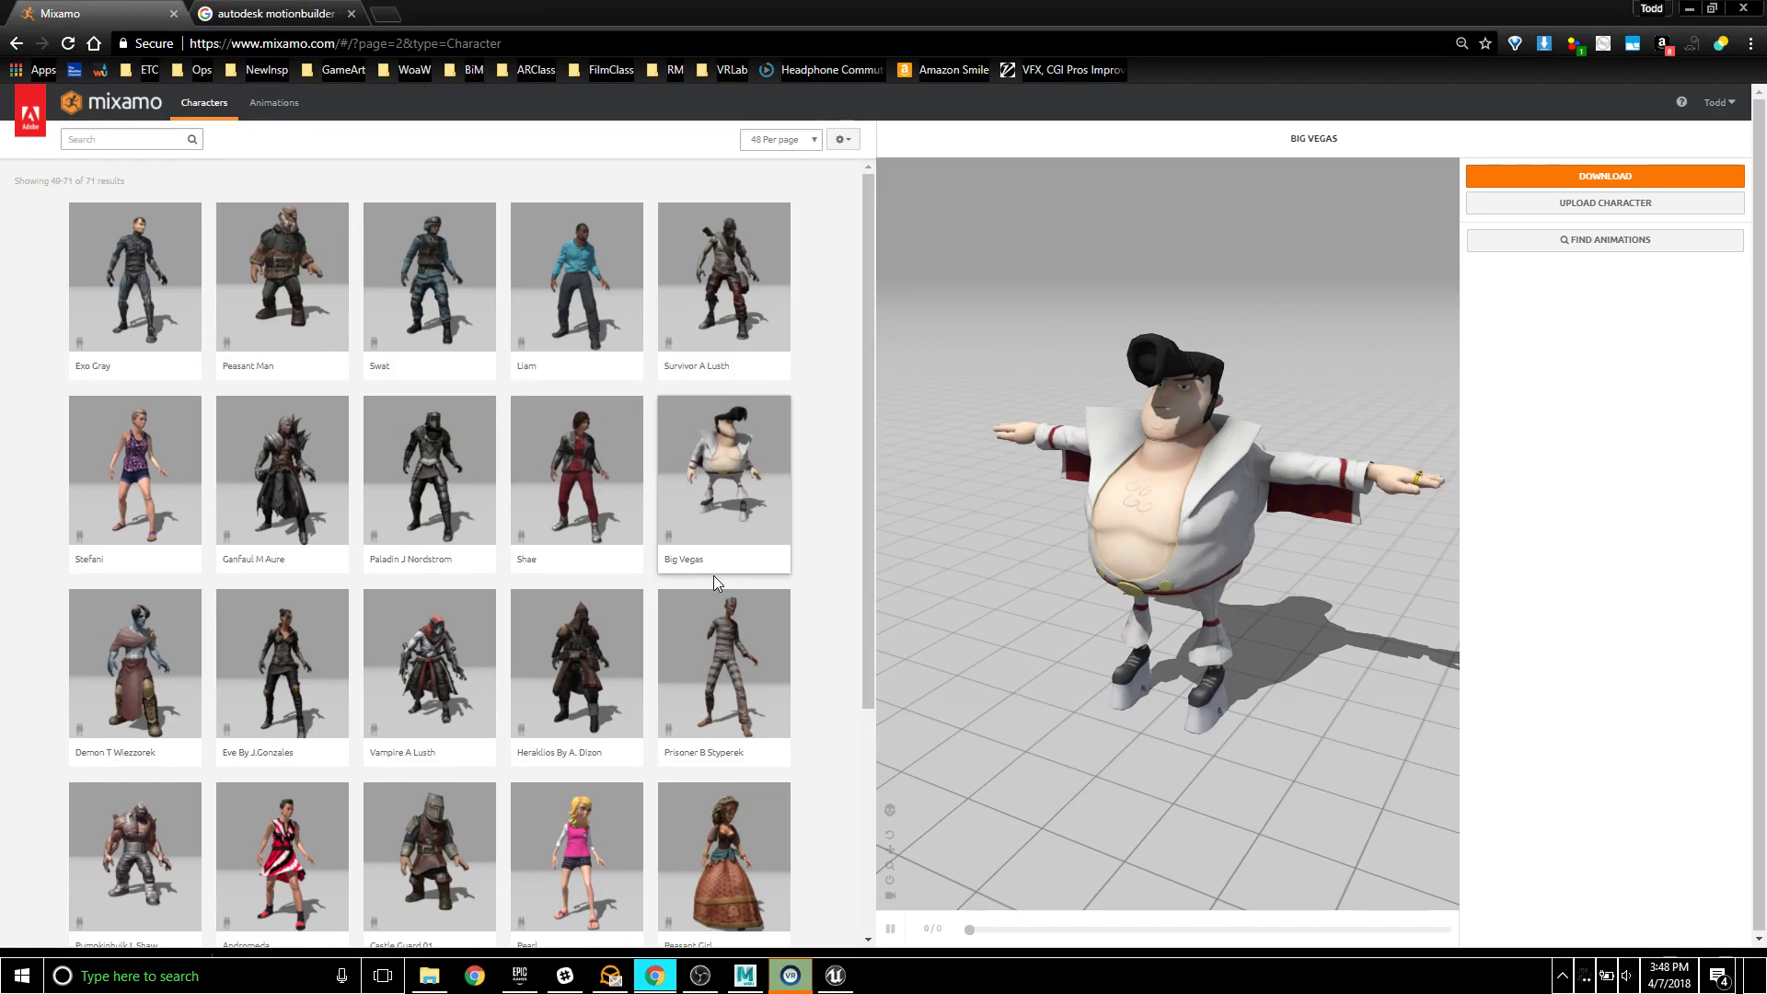
pyautogui.scroll(-3, 715, 580)
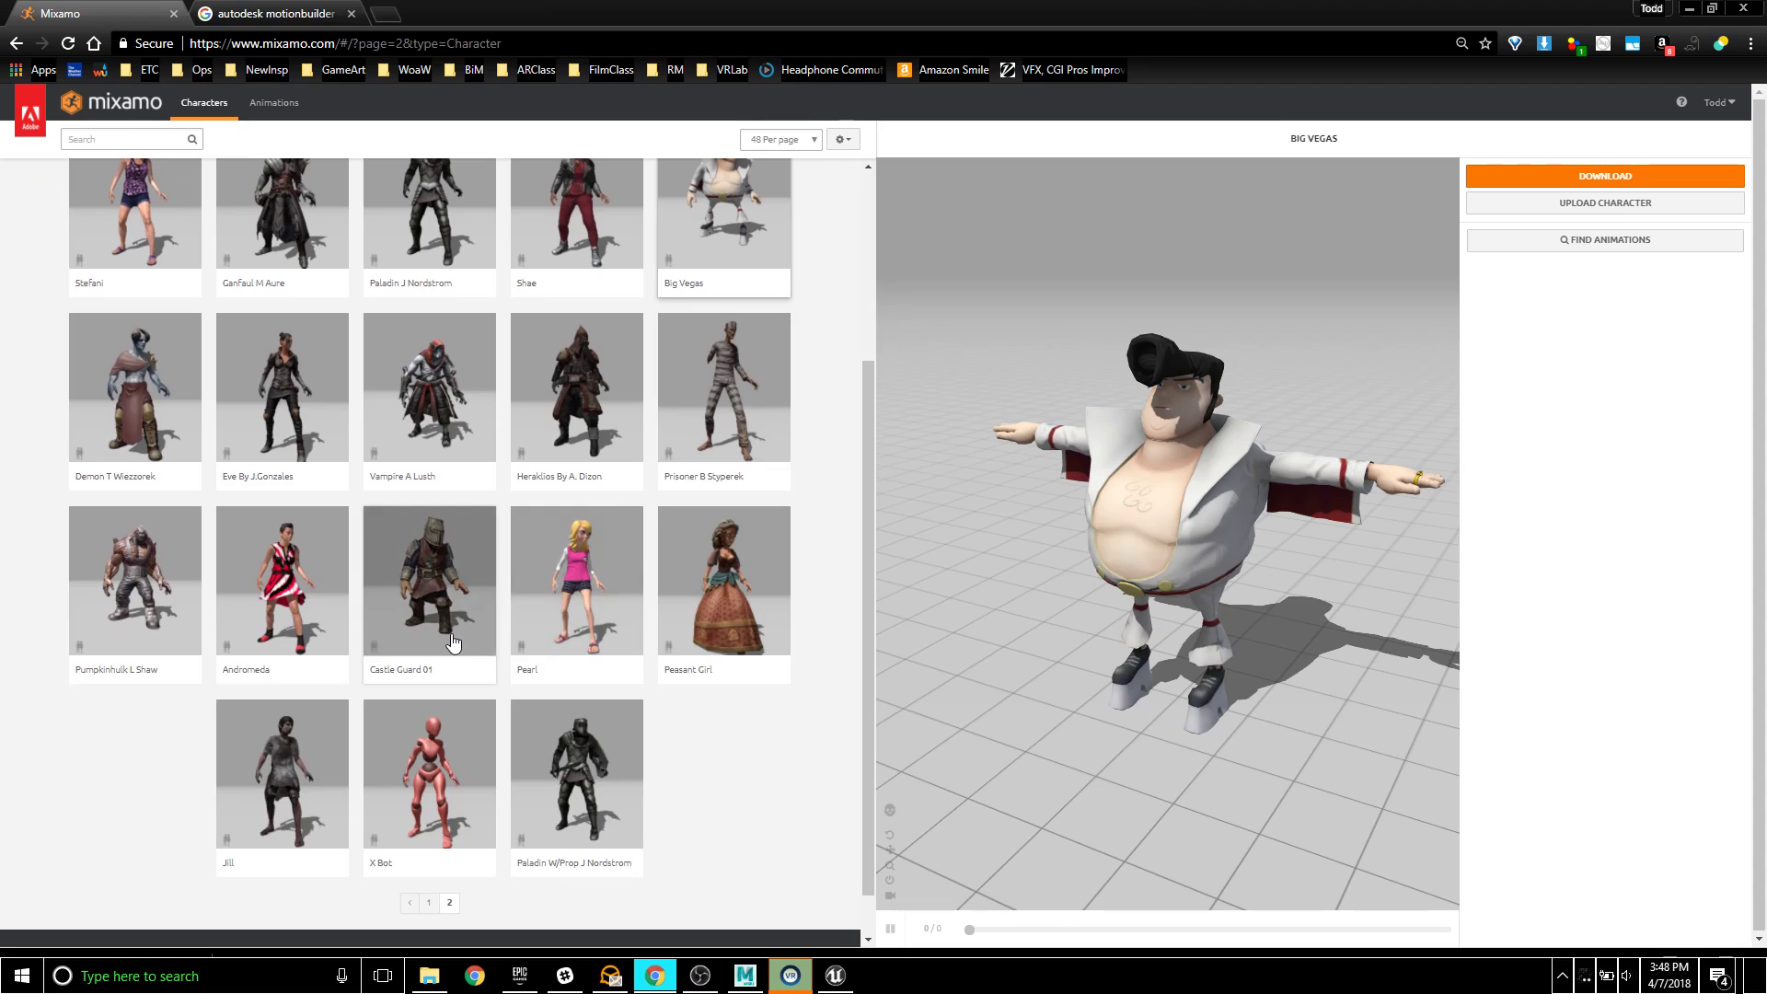
pyautogui.scroll(-1, 415, 782)
pyautogui.click(429, 850)
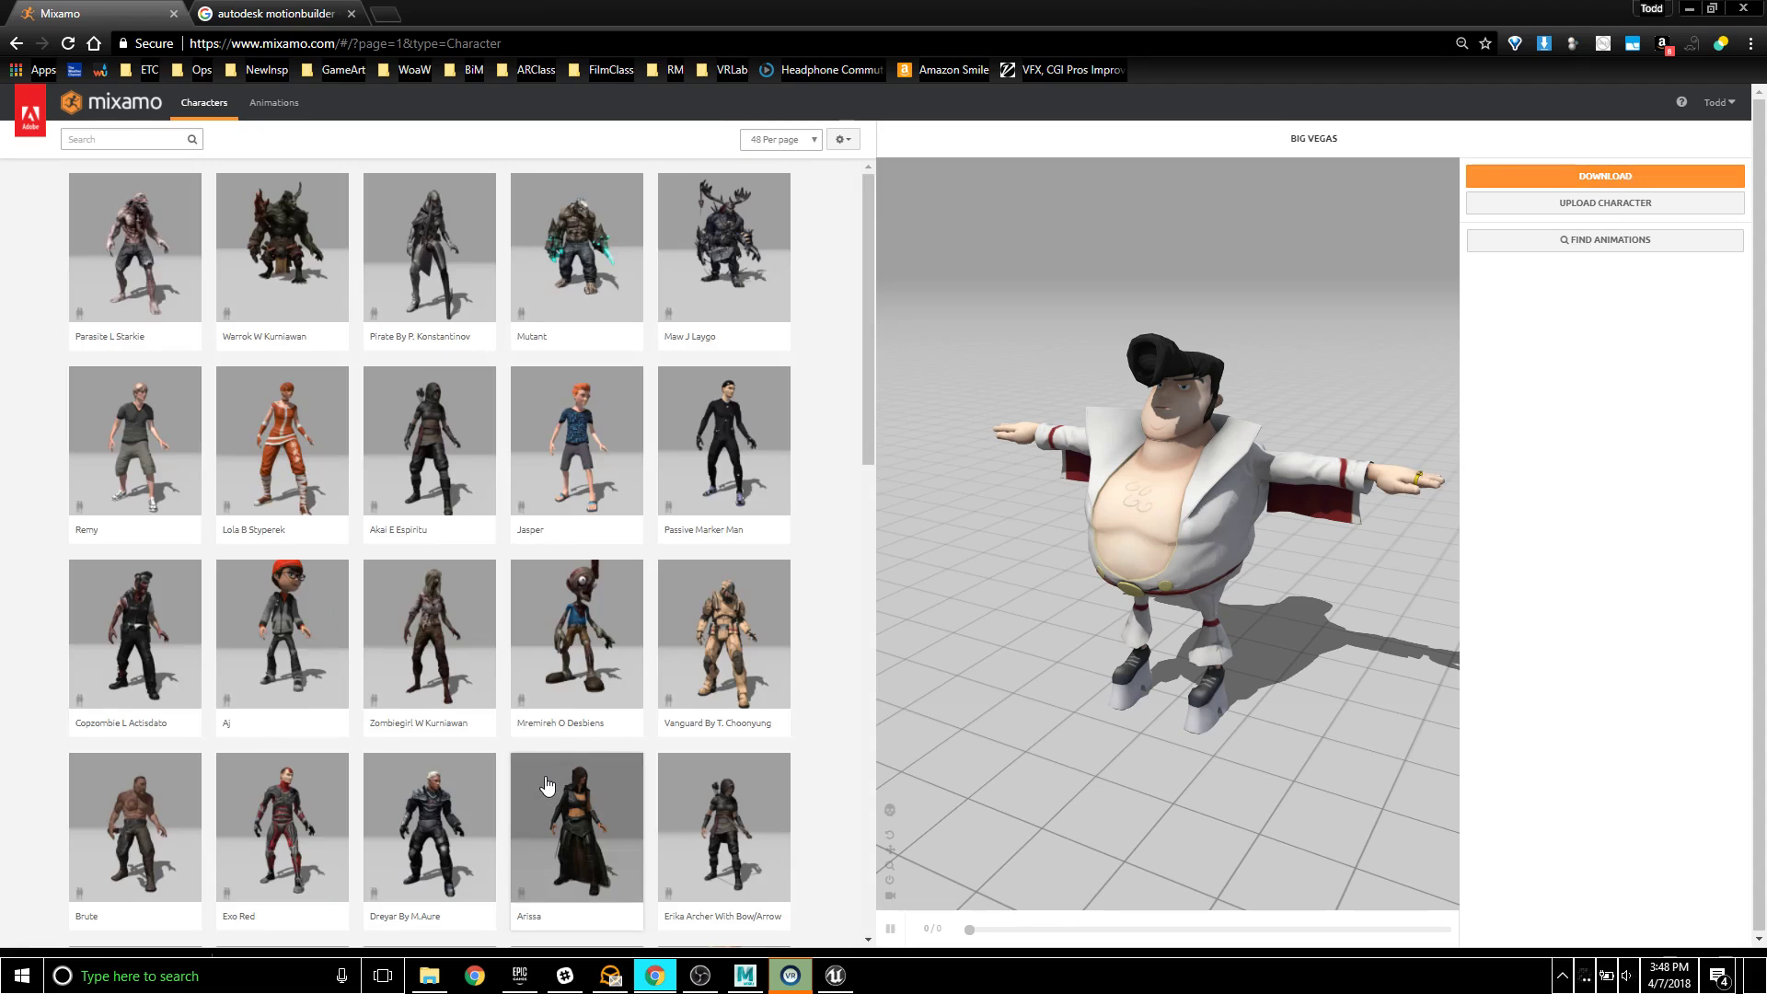
# - Find the Ty character on this page and use it in place of Big Vegas
pyautogui.scroll(-2, 549, 778)
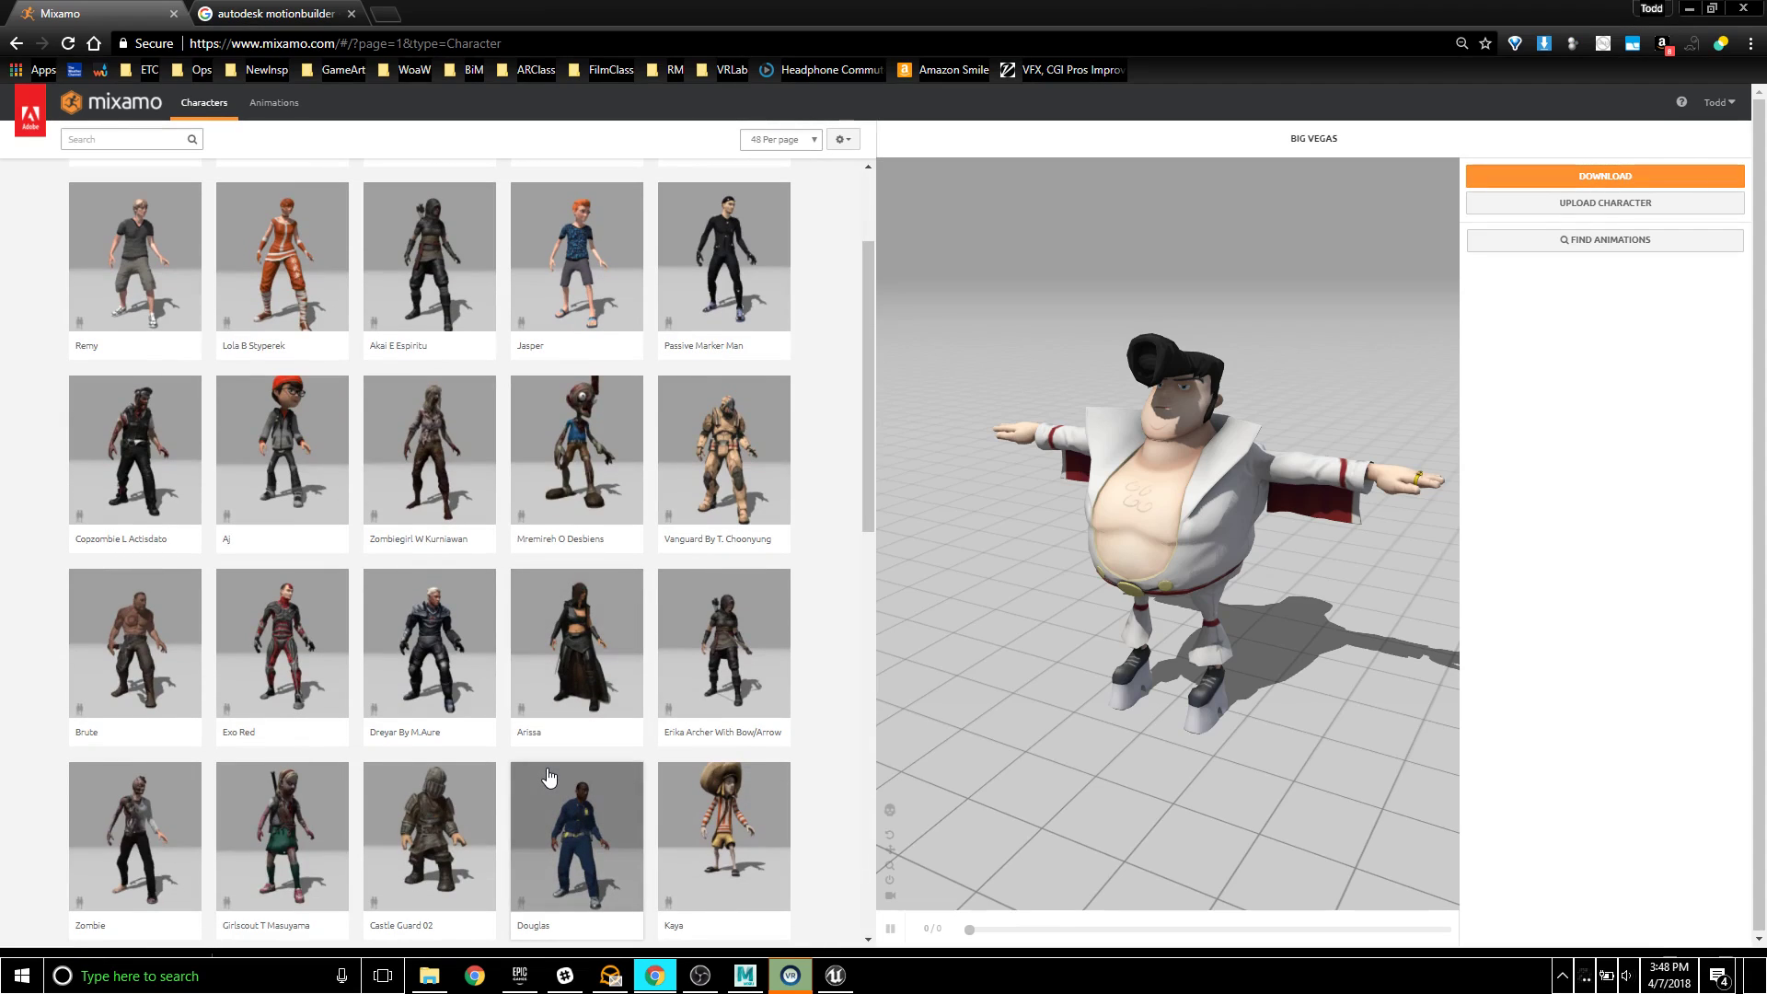
pyautogui.scroll(-4, 547, 771)
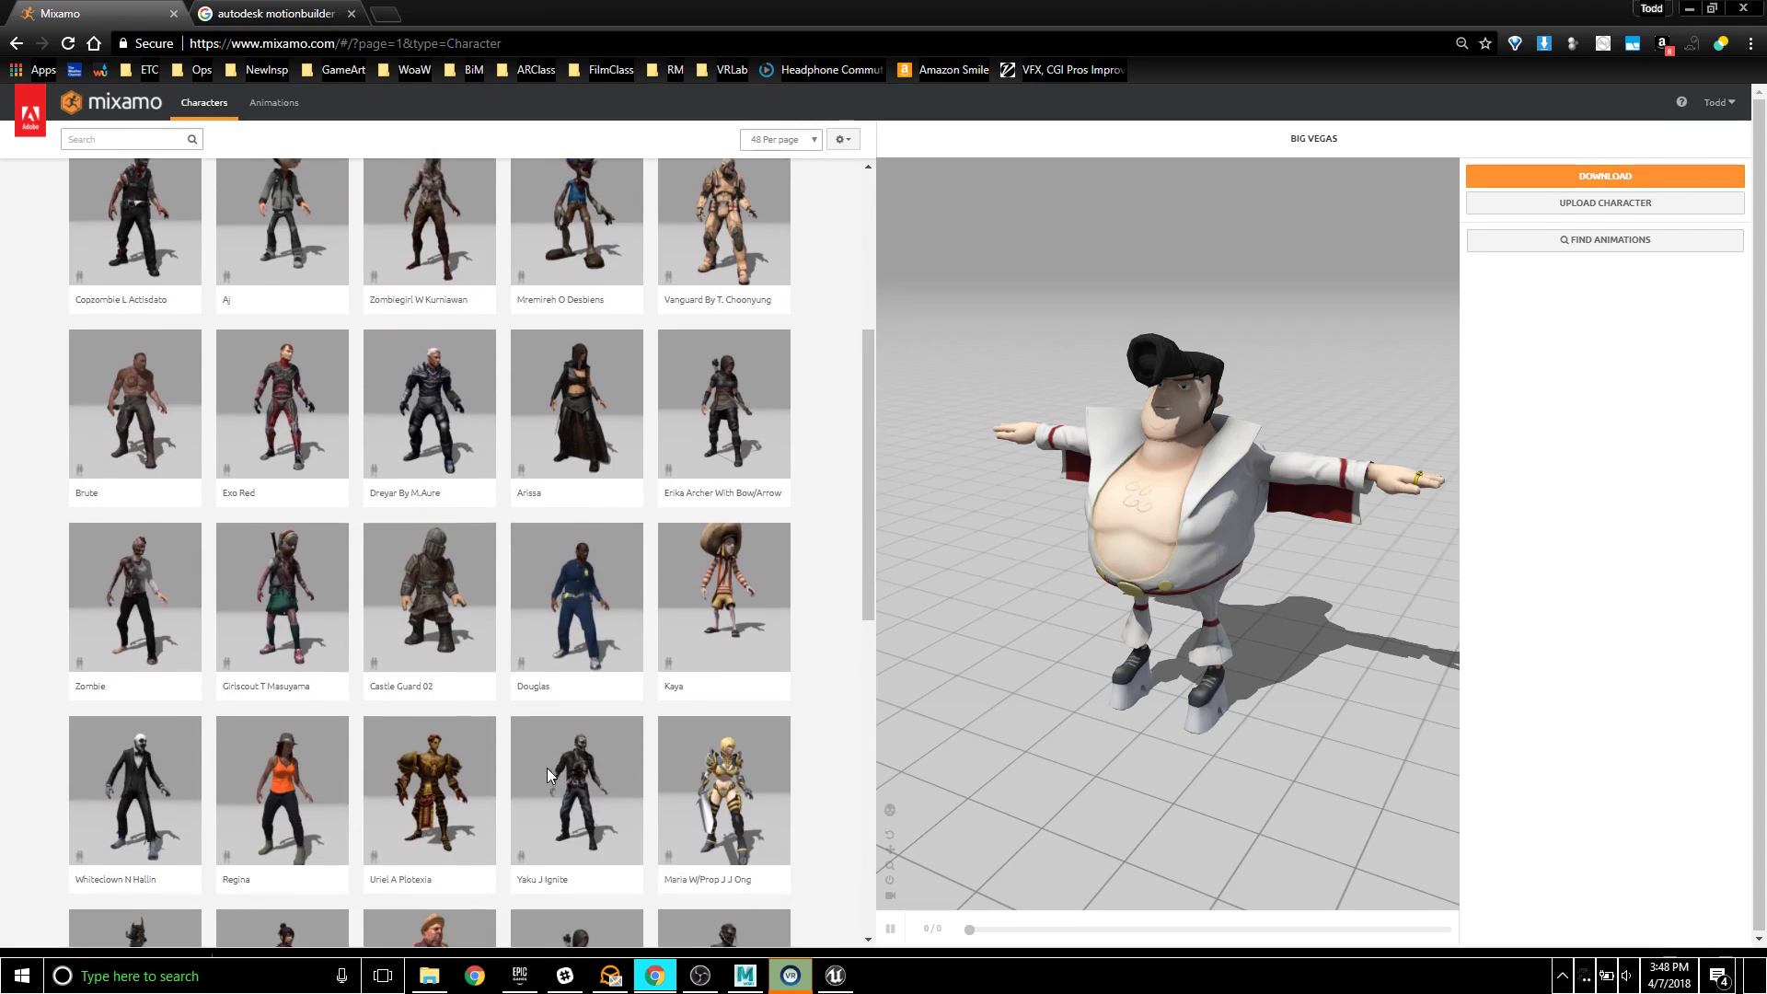
pyautogui.scroll(-2, 547, 768)
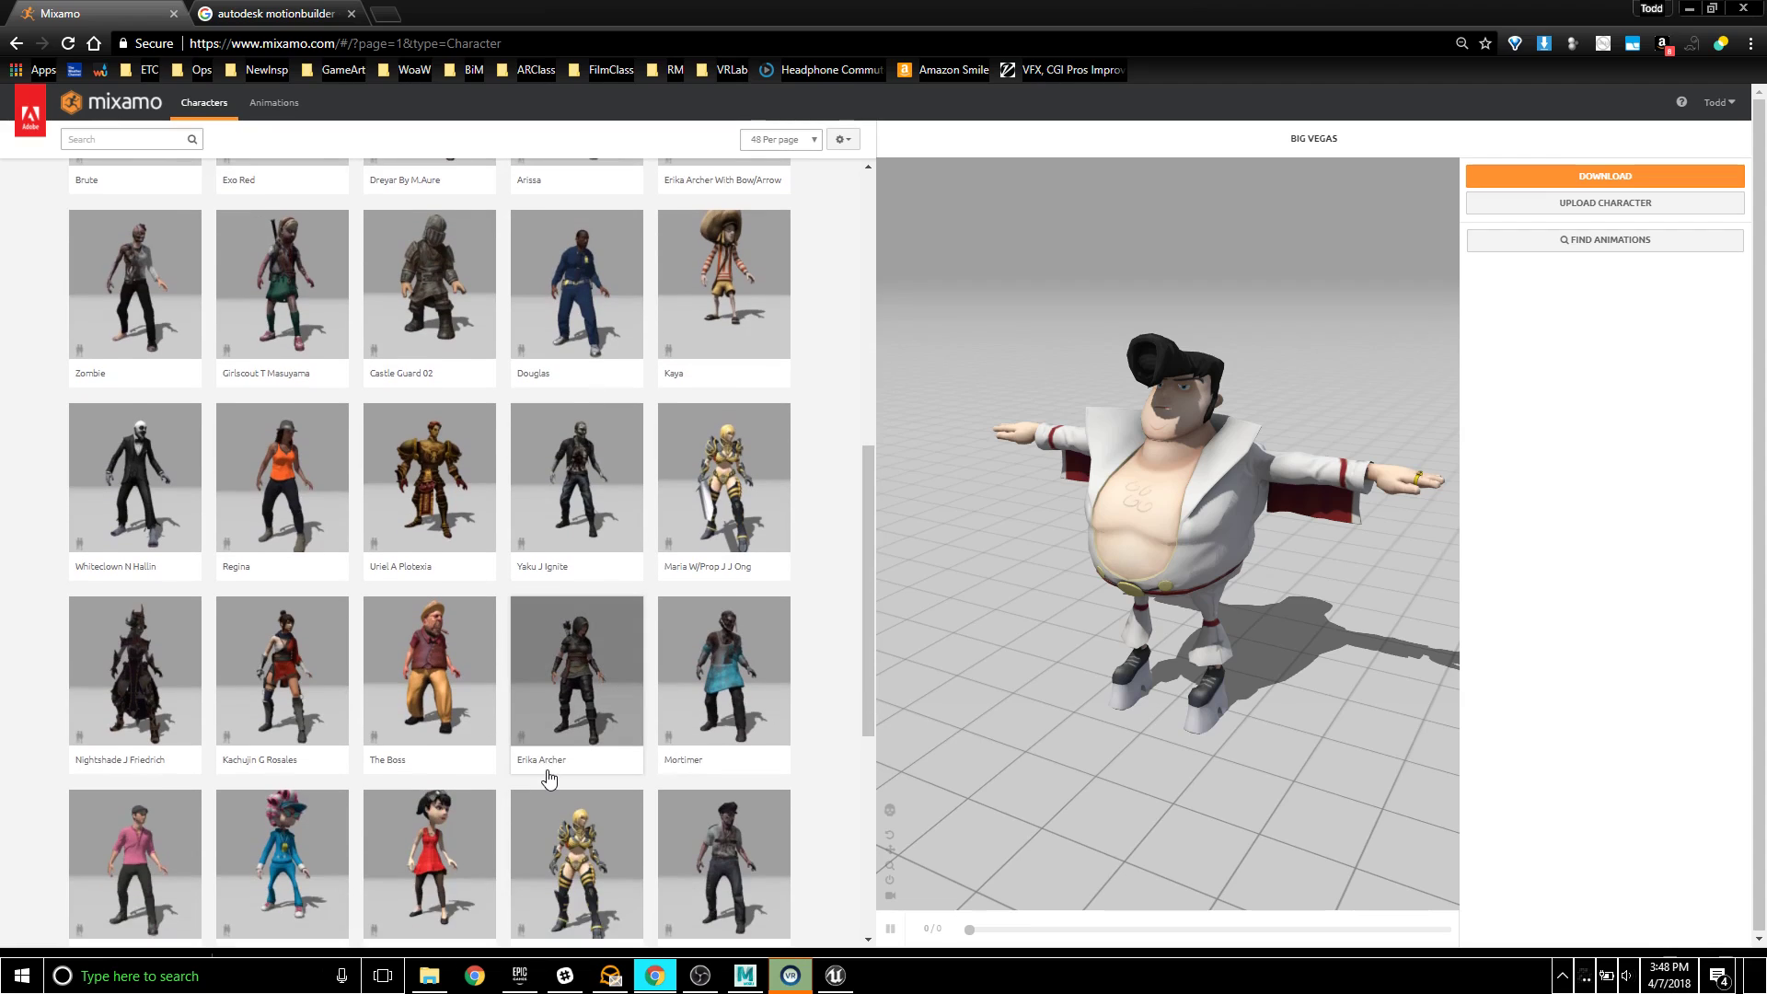
pyautogui.scroll(-1, 549, 773)
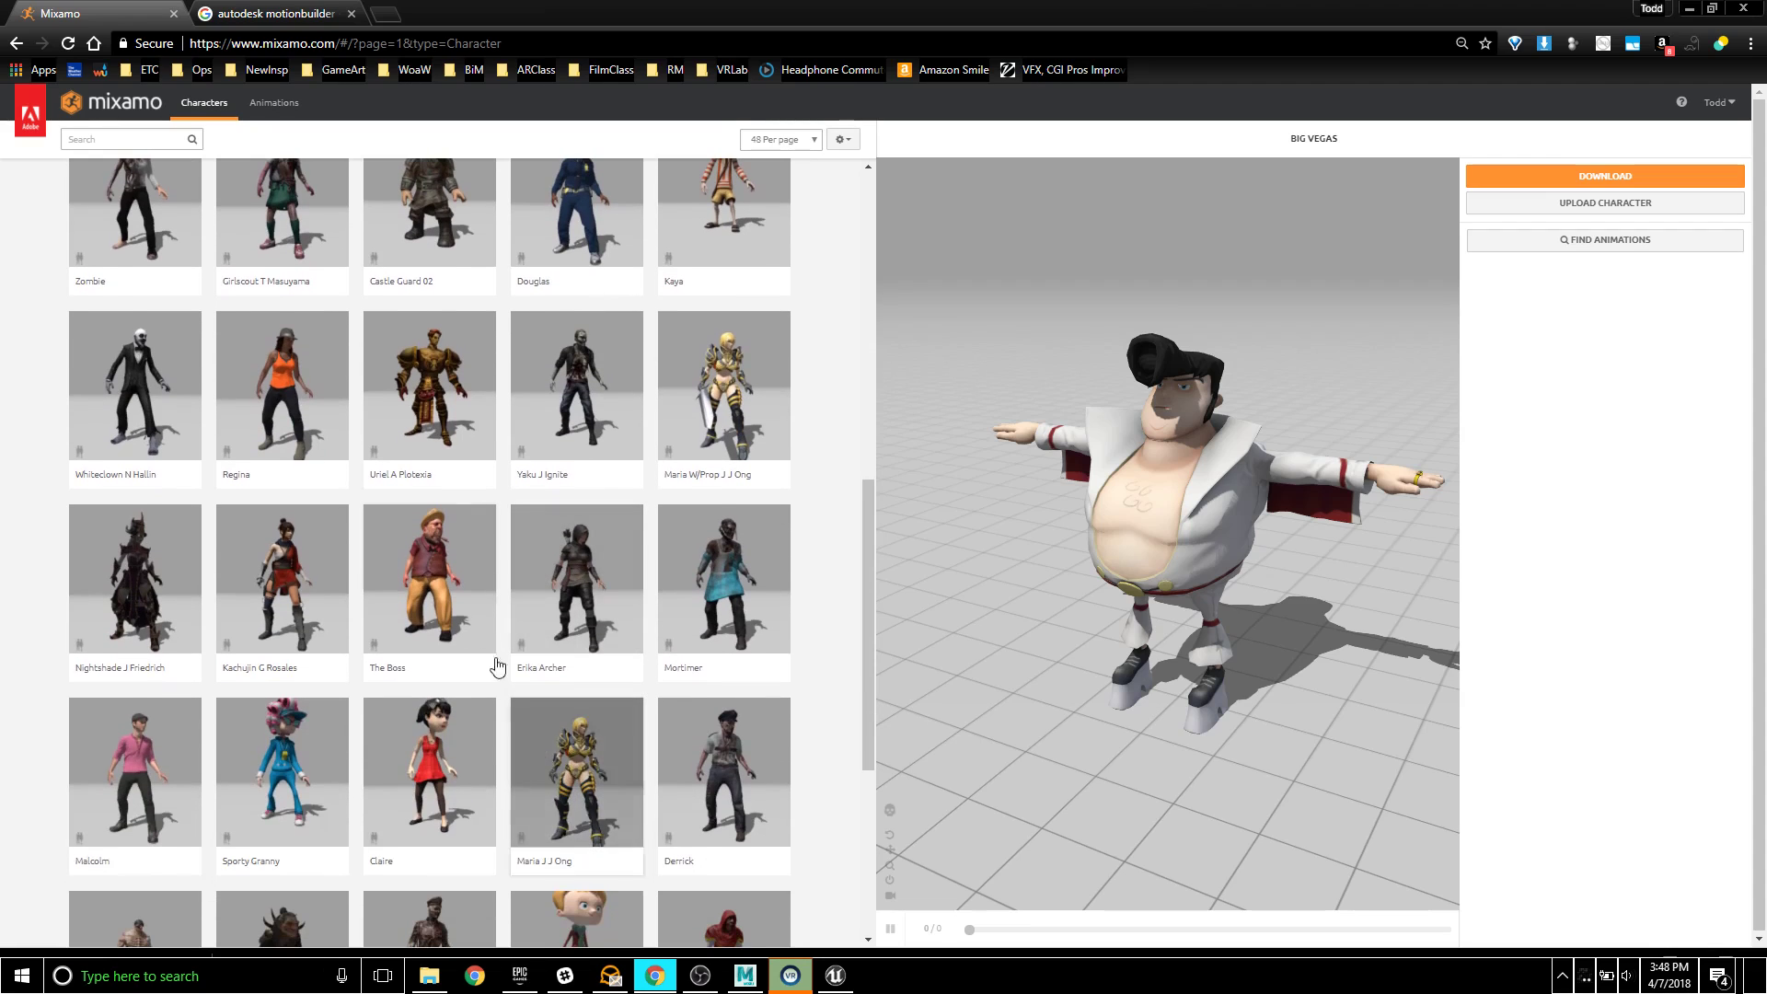
pyautogui.click(424, 557)
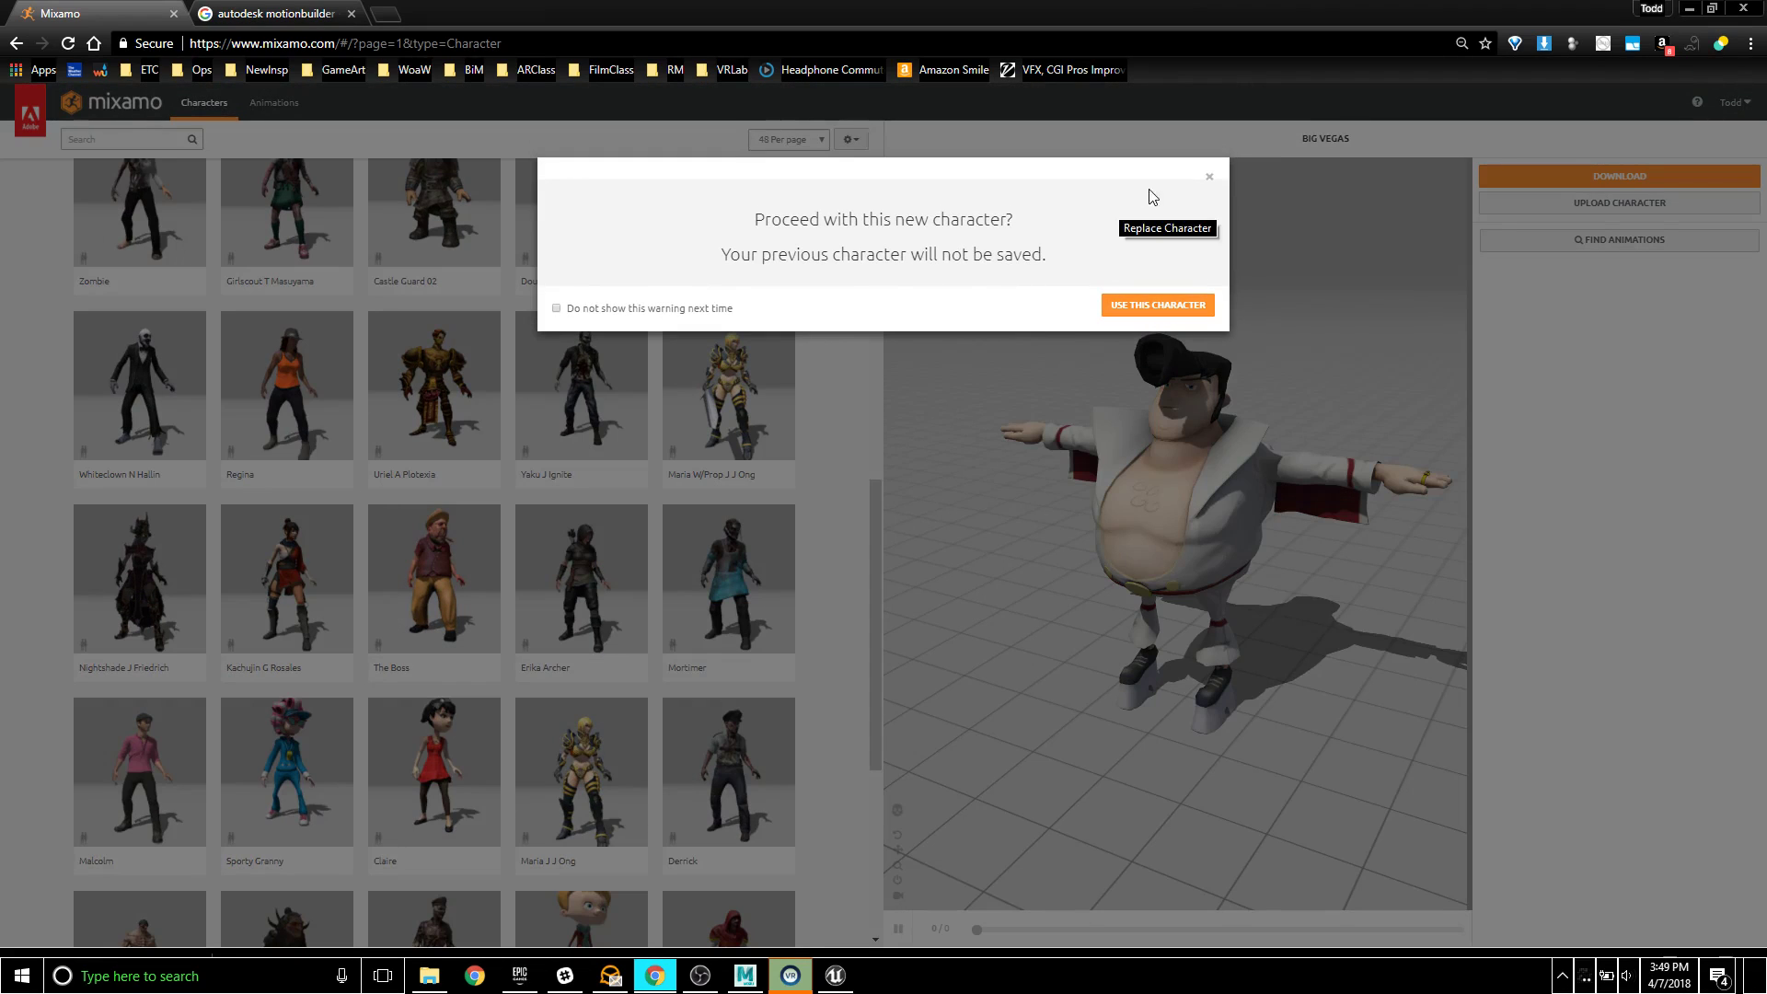
pyautogui.click(1209, 176)
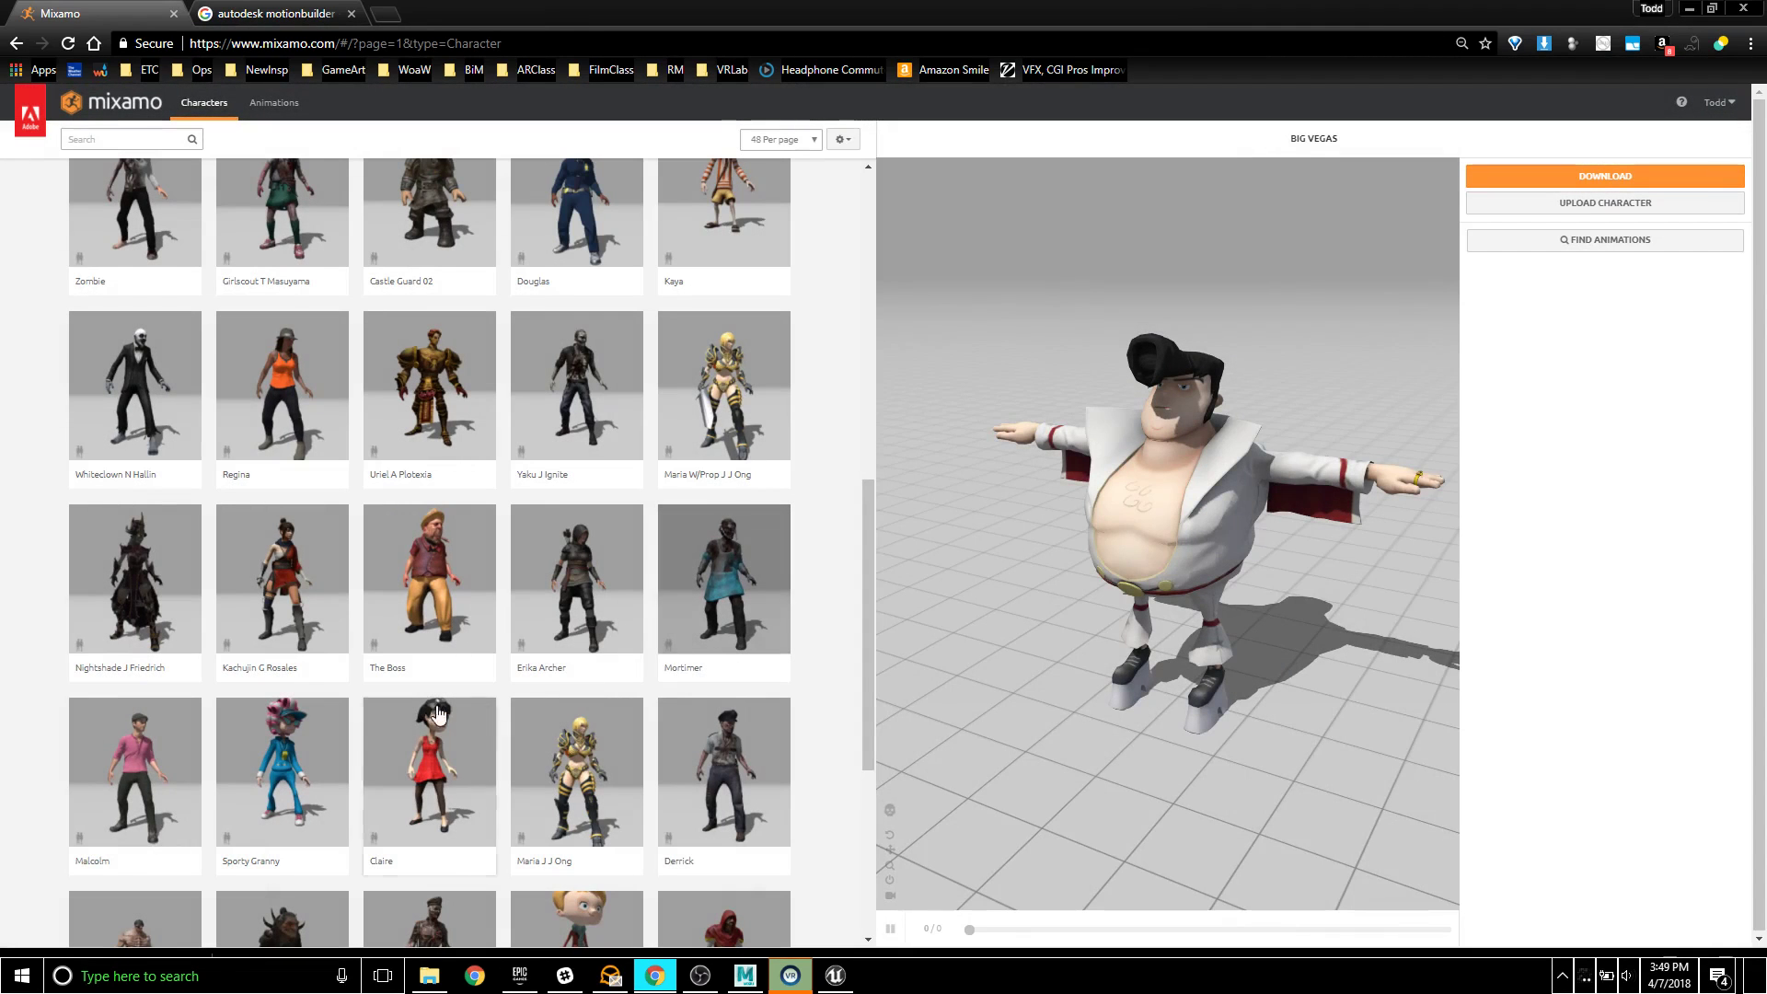
pyautogui.scroll(-1, 479, 778)
pyautogui.scroll(-4, 479, 778)
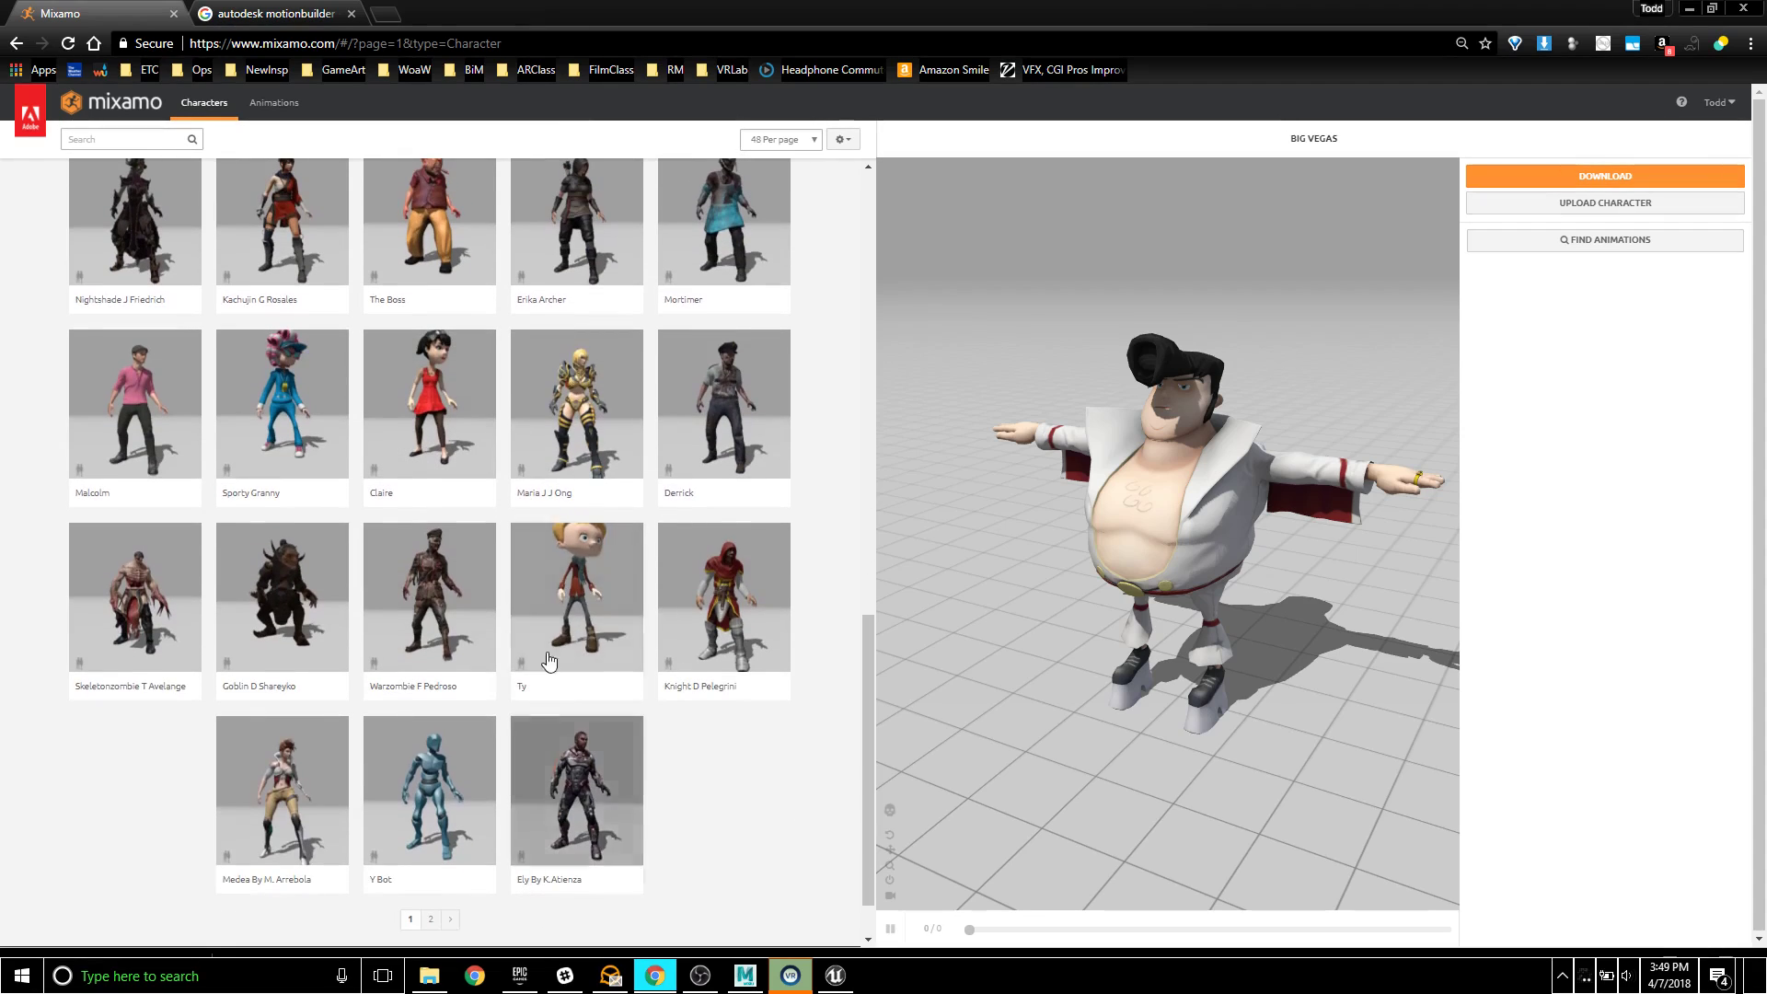
pyautogui.click(589, 578)
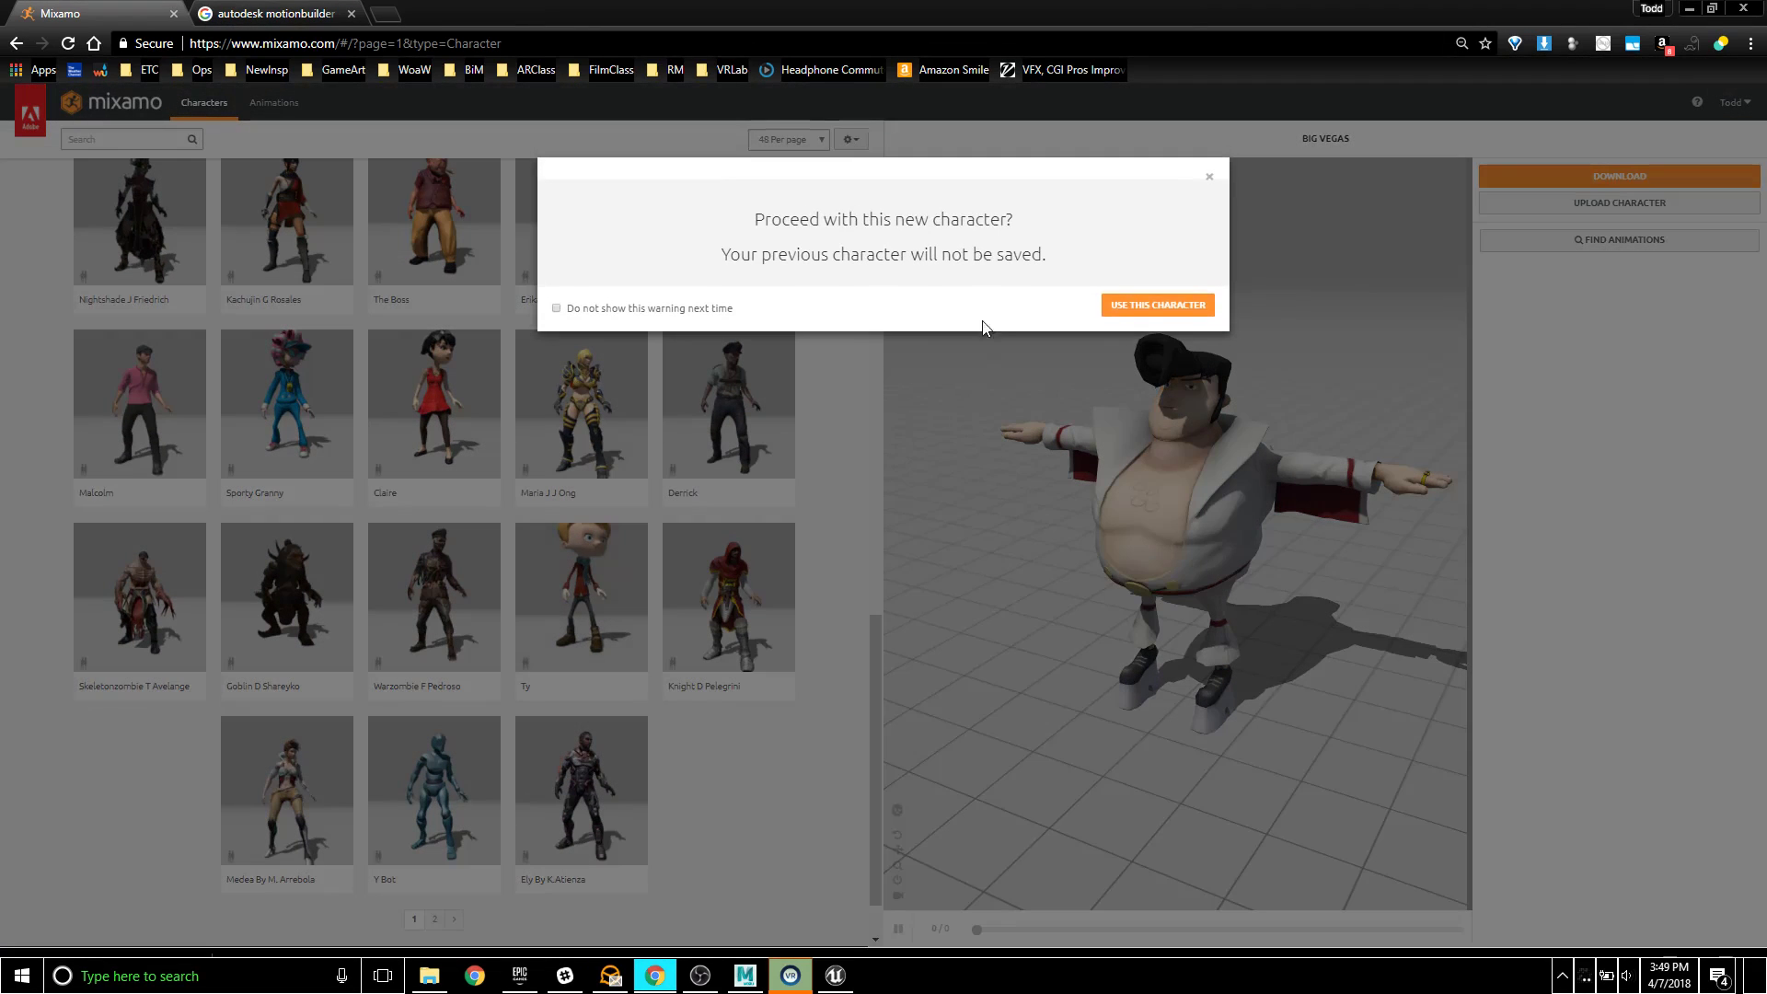
pyautogui.click(1158, 305)
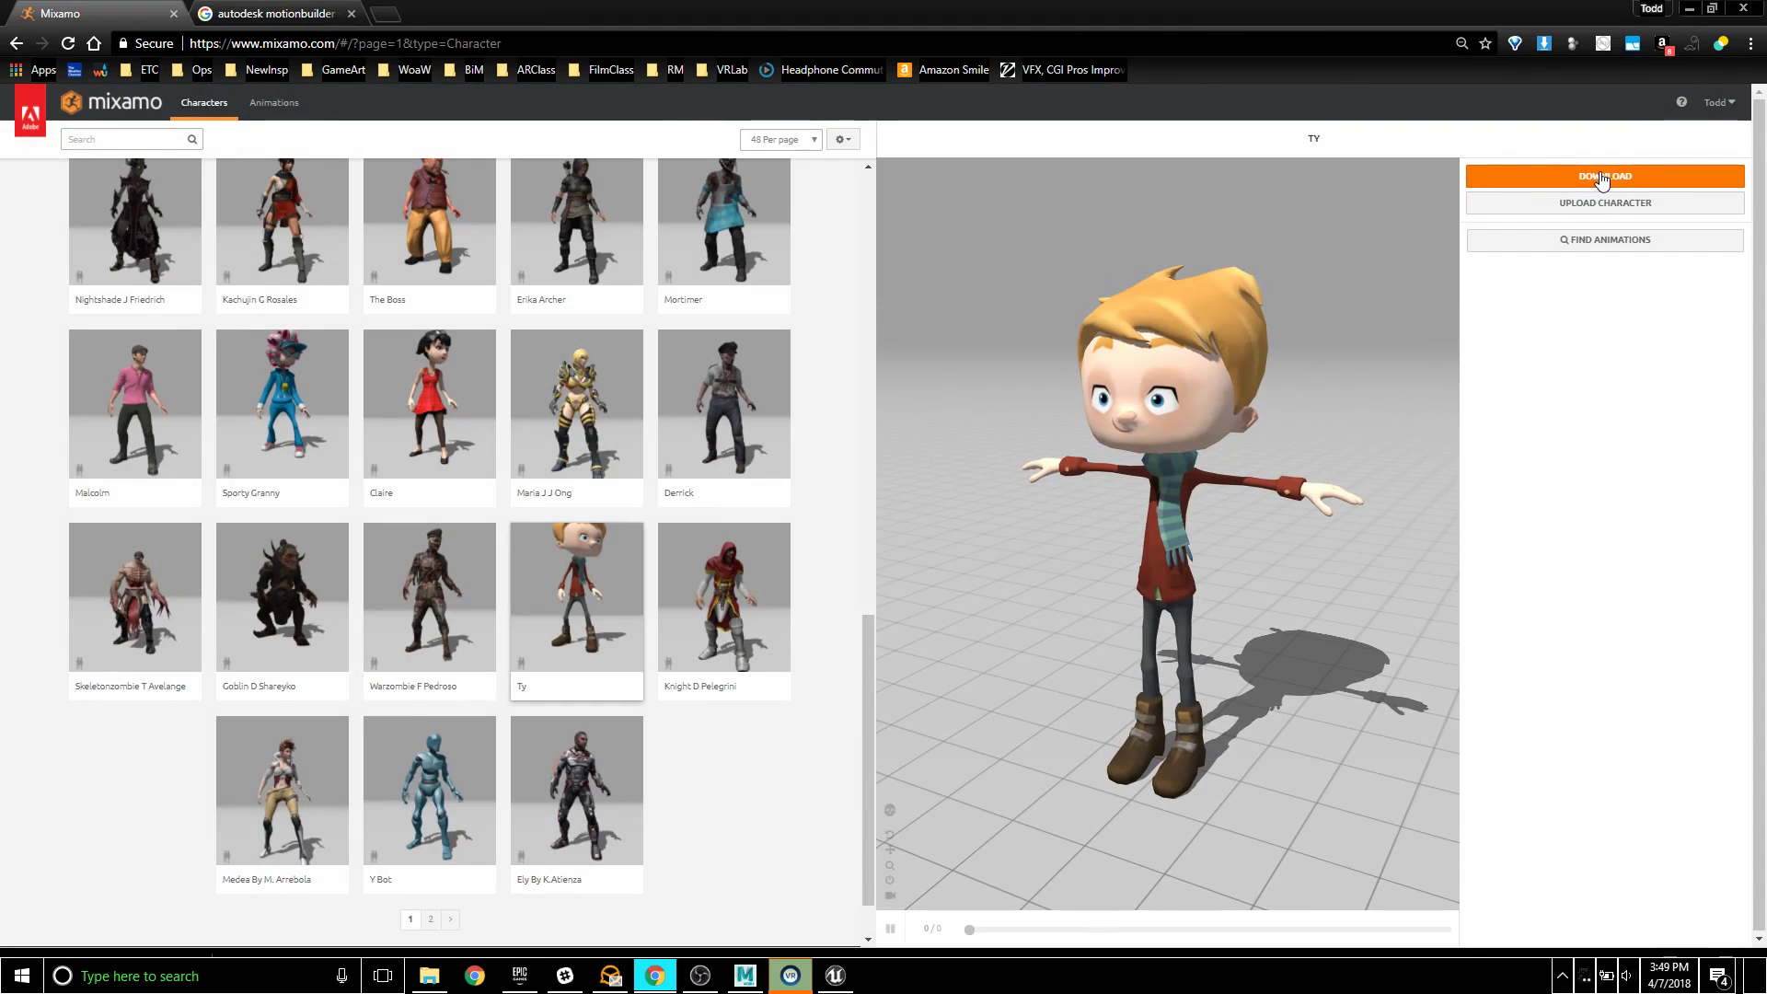
# - Download the Ty character as FBX in T-pose and show the finished ty.fbx in its download folder
pyautogui.click(1602, 177)
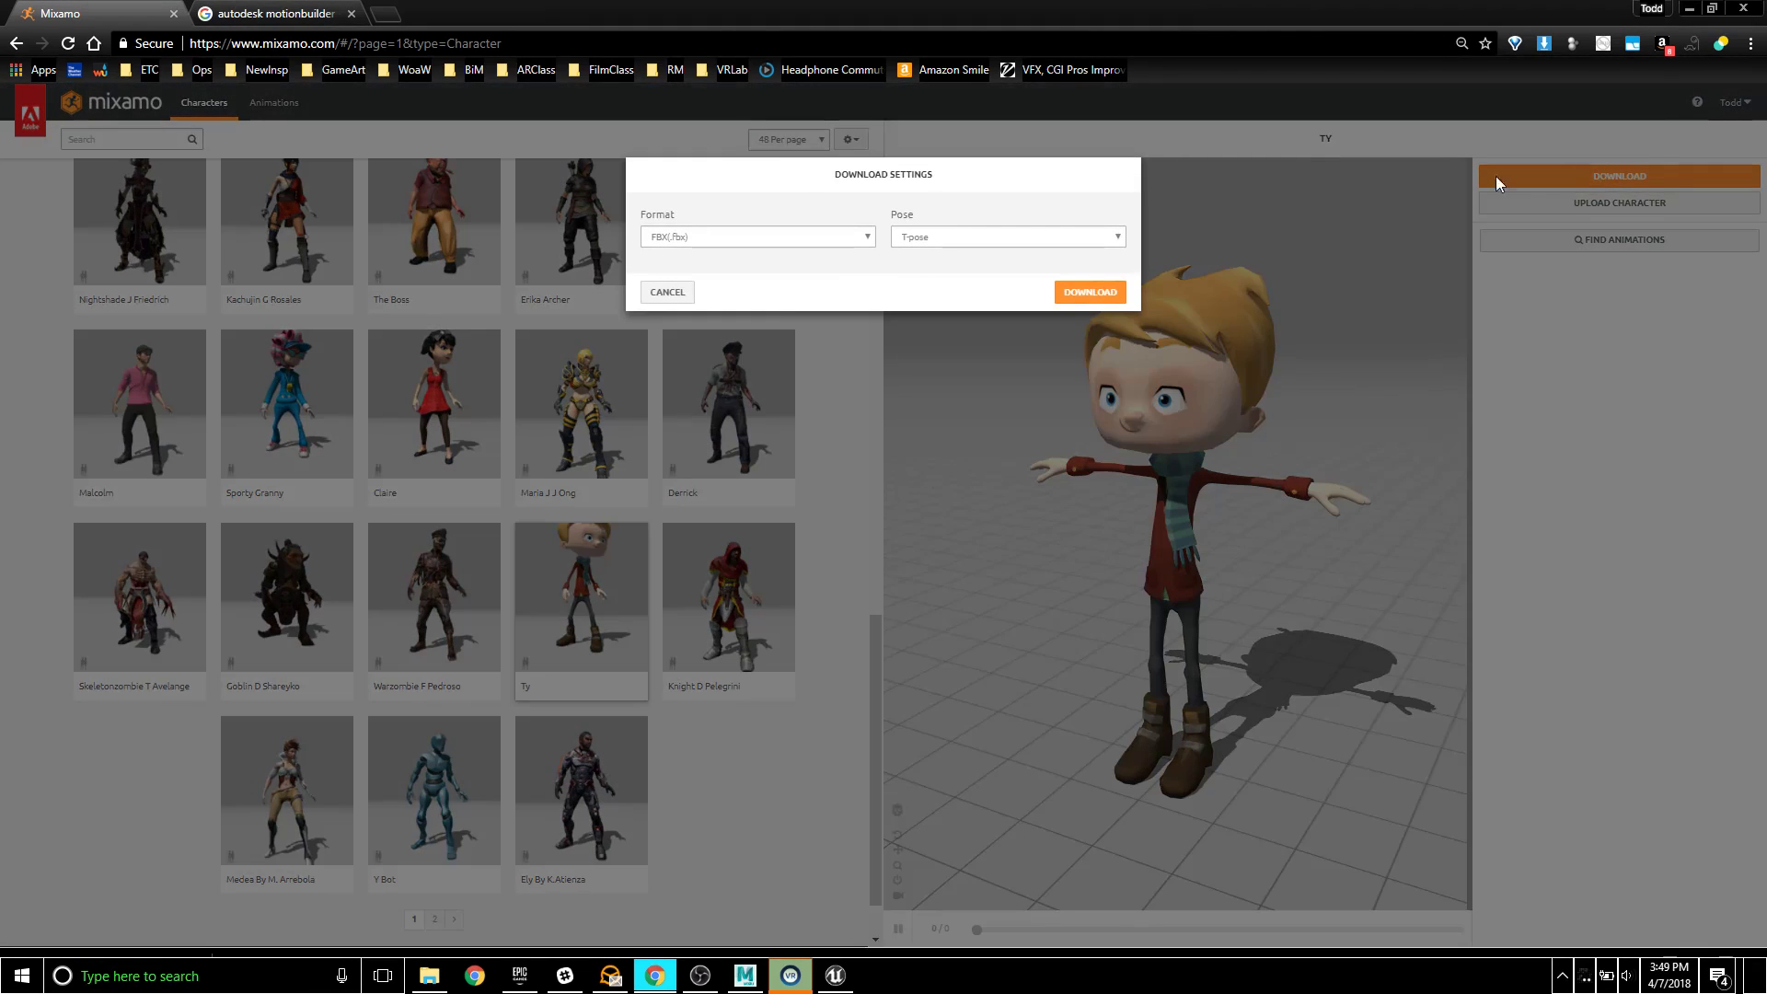
pyautogui.click(1078, 291)
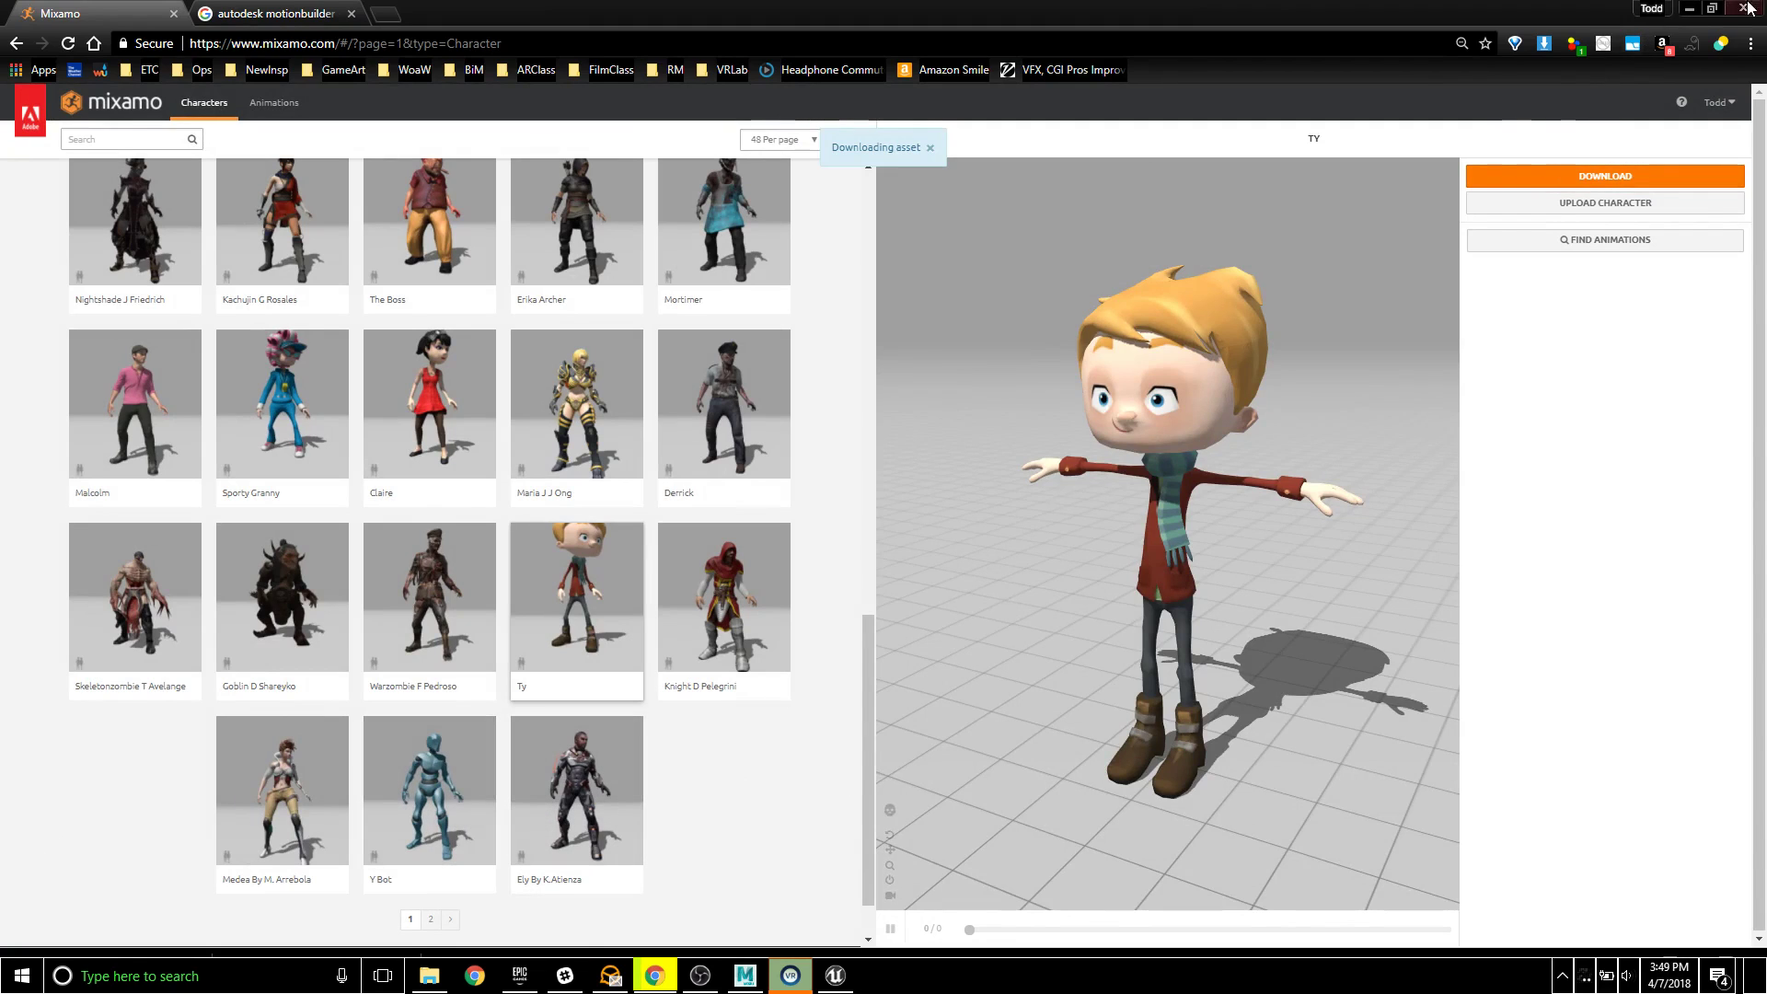
pyautogui.click(1712, 8)
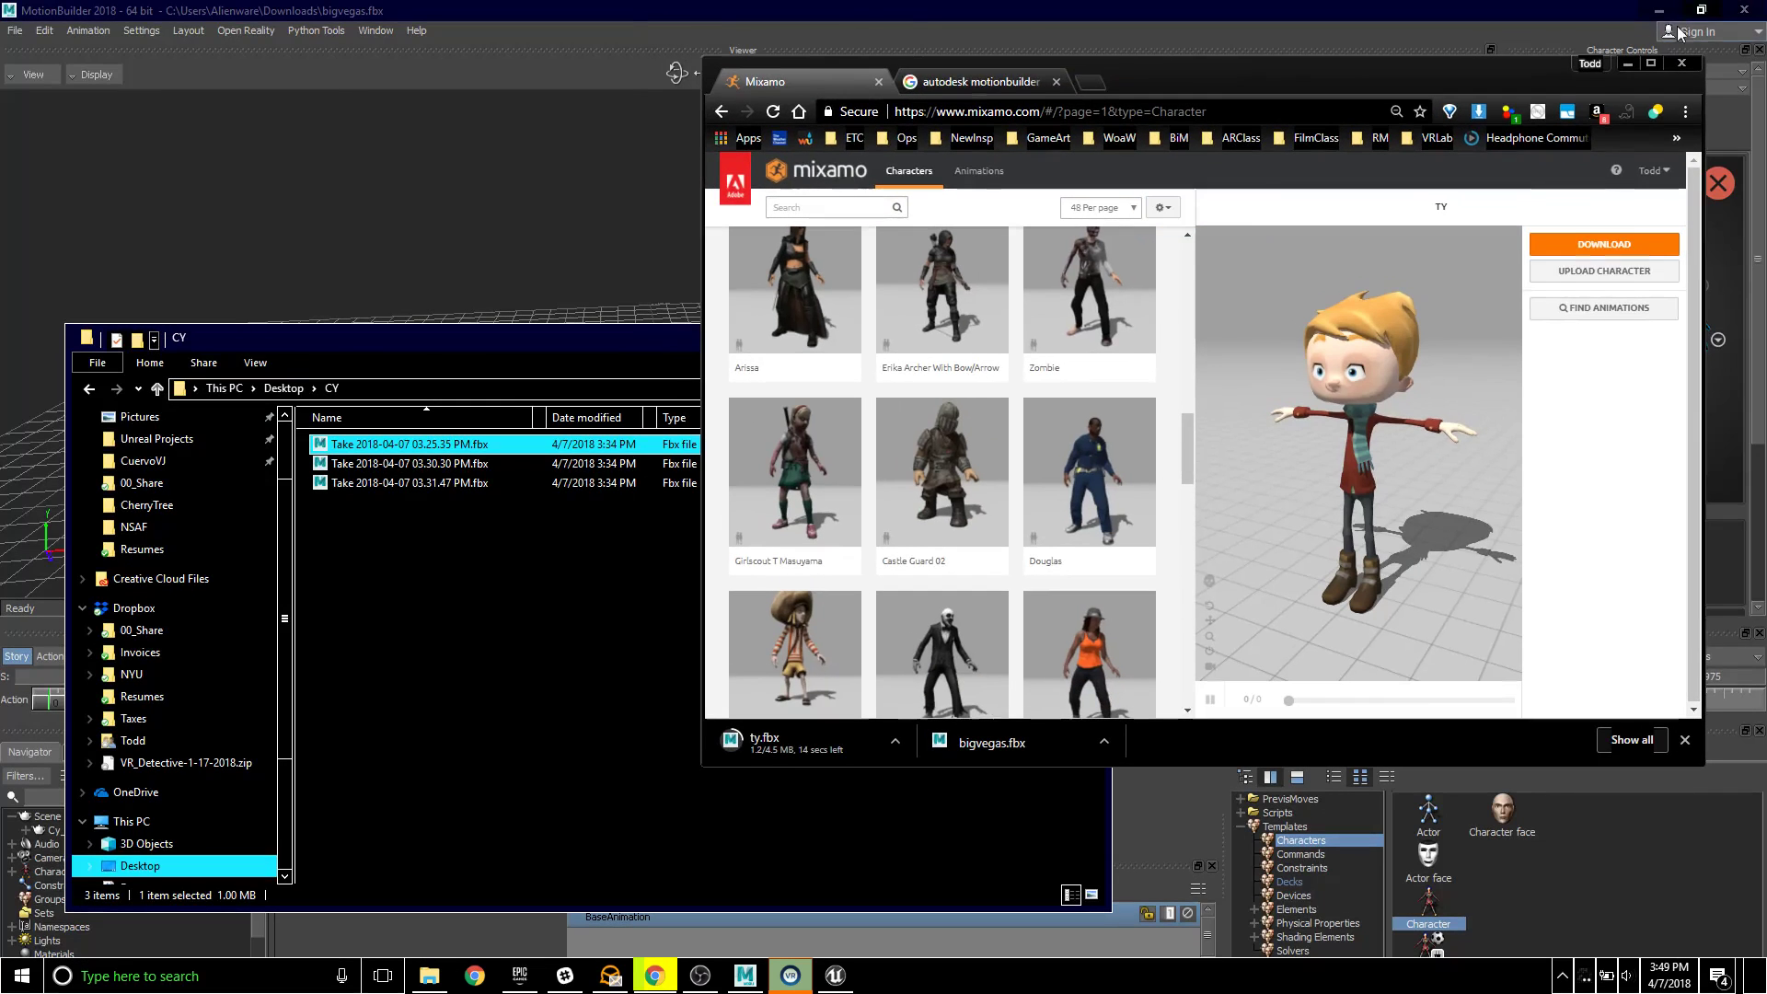
pyautogui.click(897, 742)
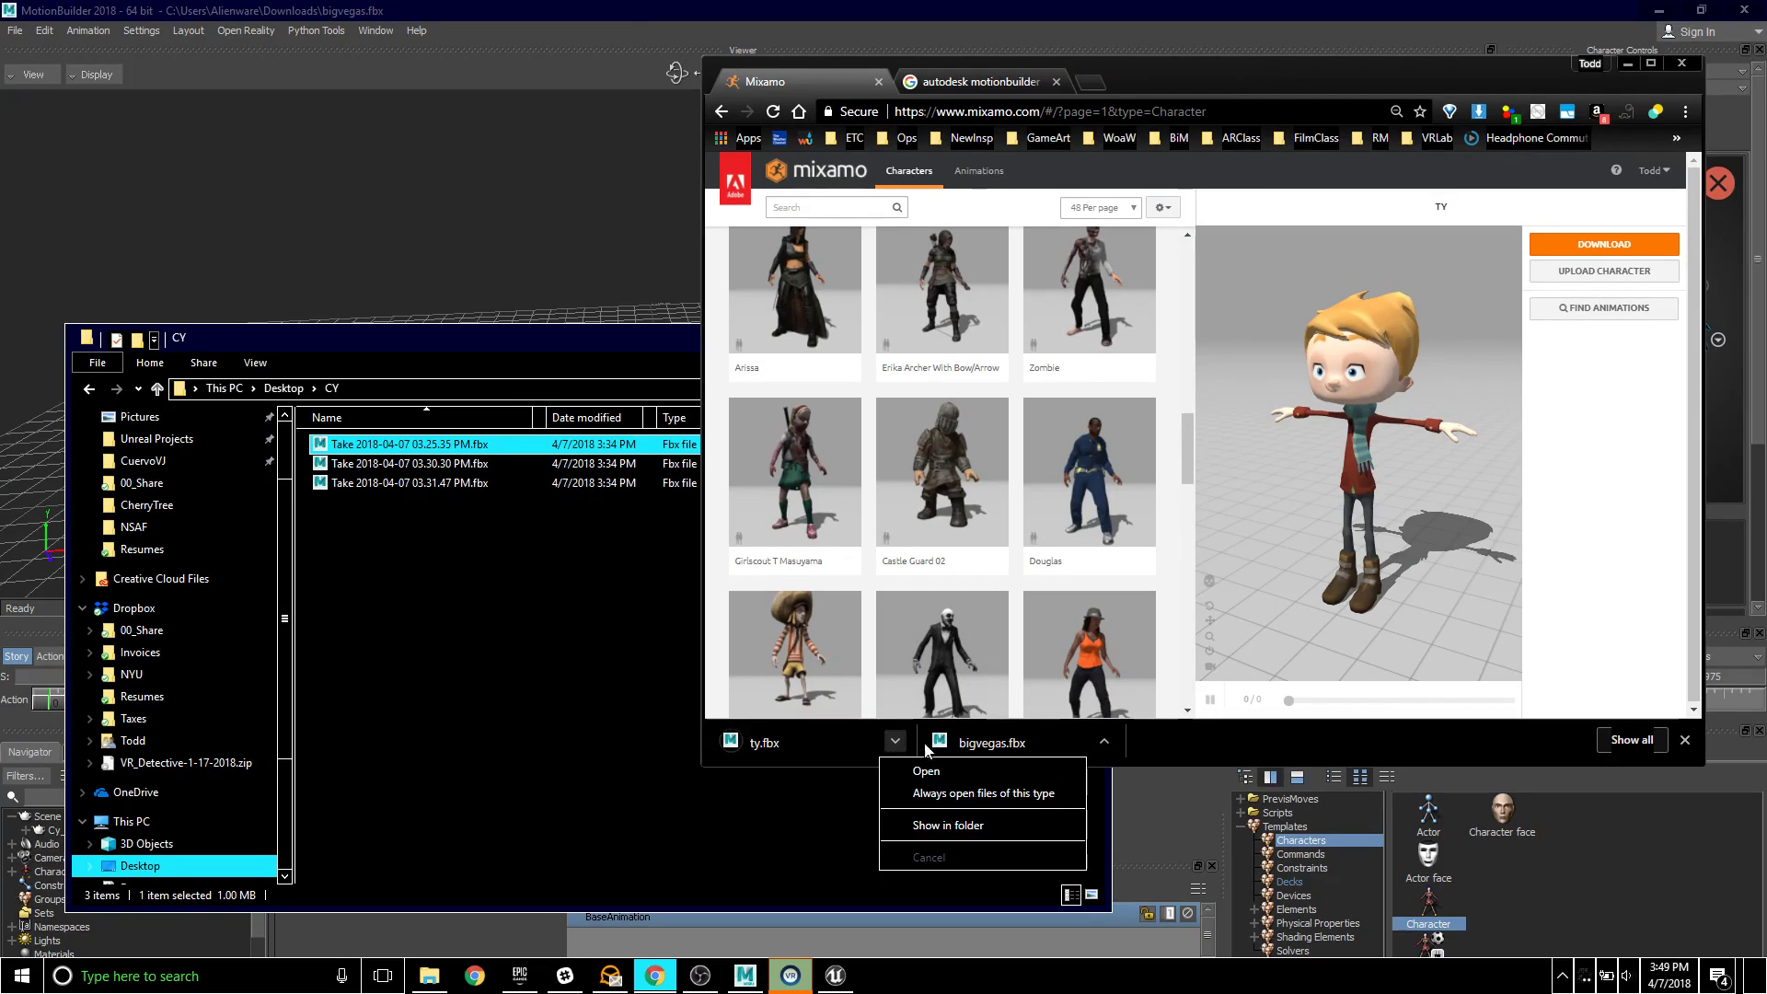
pyautogui.click(974, 825)
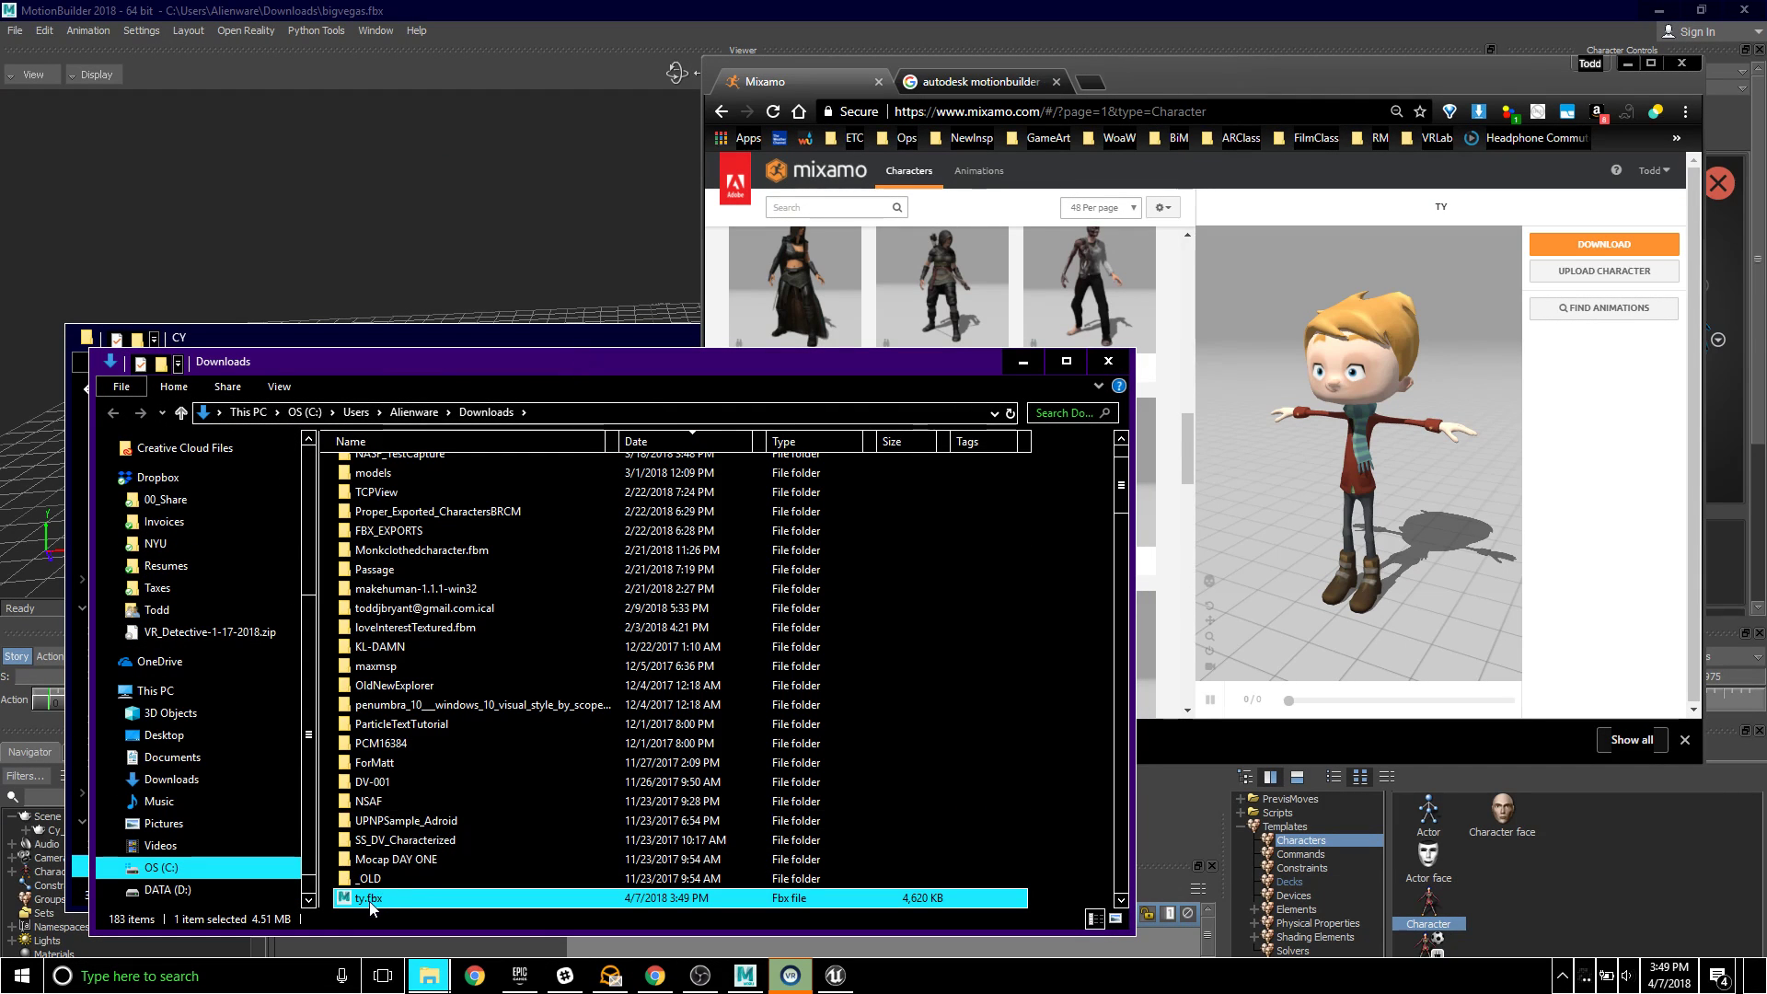
# - Merge ty.fbx from the Downloads folder into the open MotionBuilder scene
pyautogui.moveTo(373, 900); pyautogui.dragTo(440, 278)
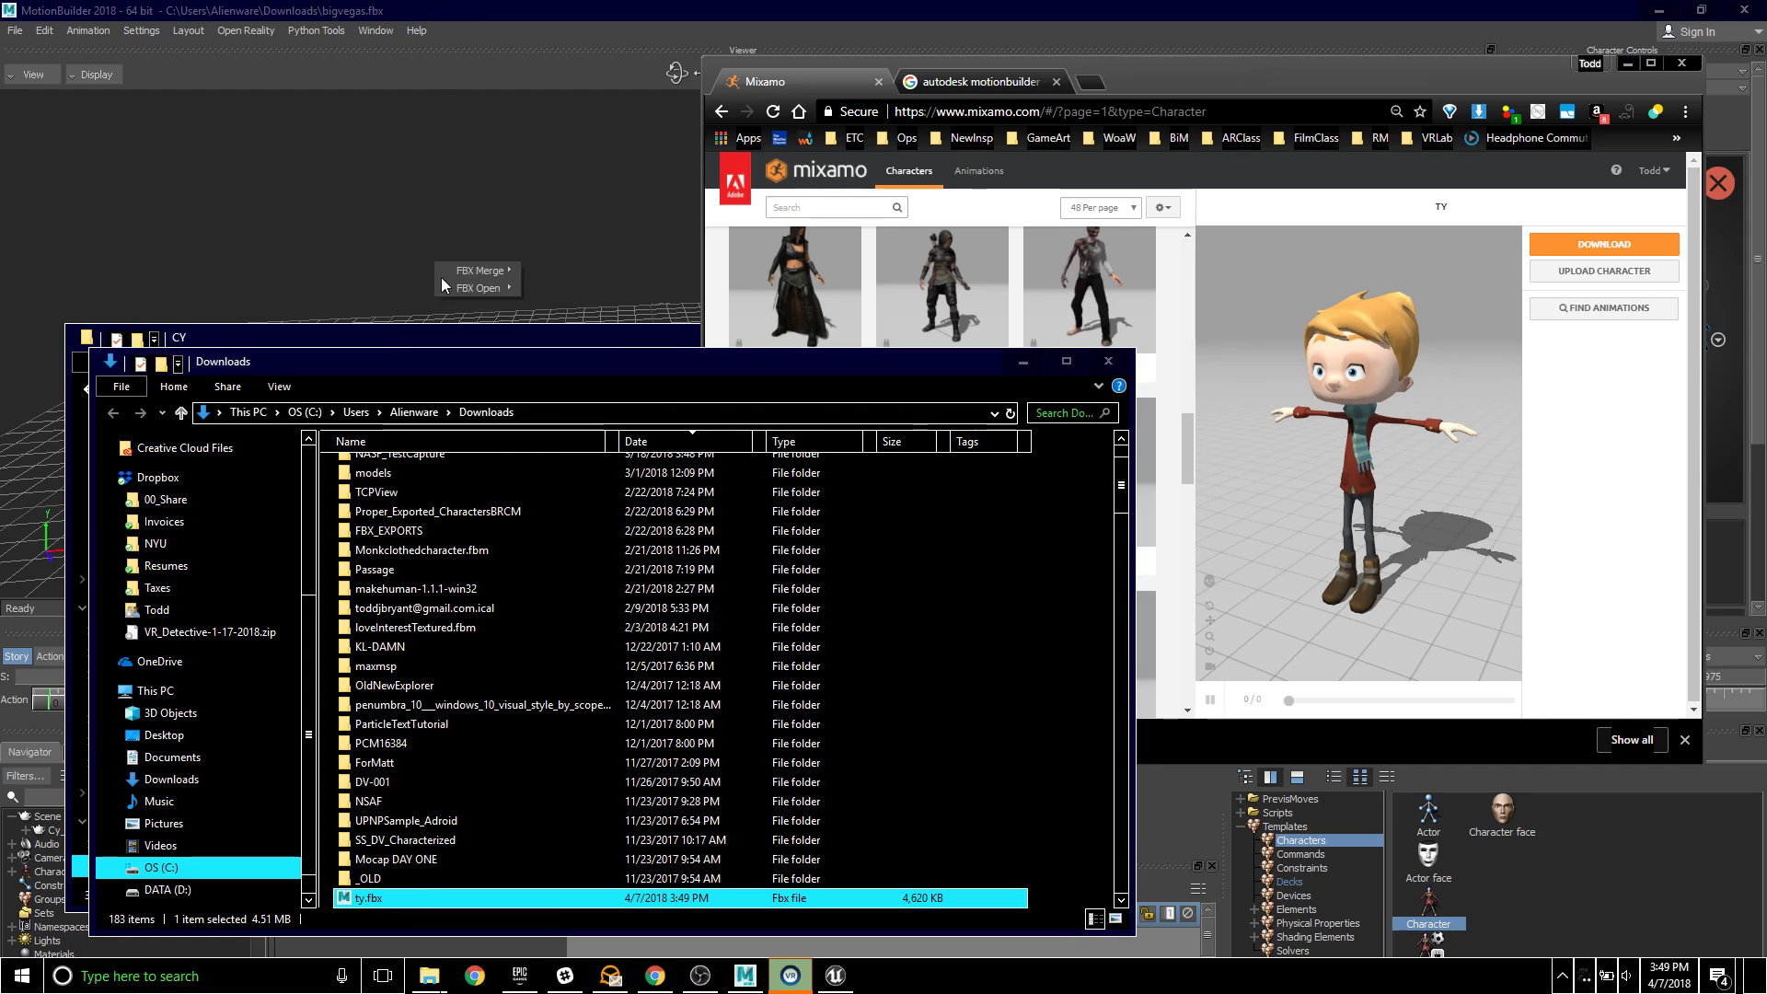
pyautogui.moveTo(483, 271)
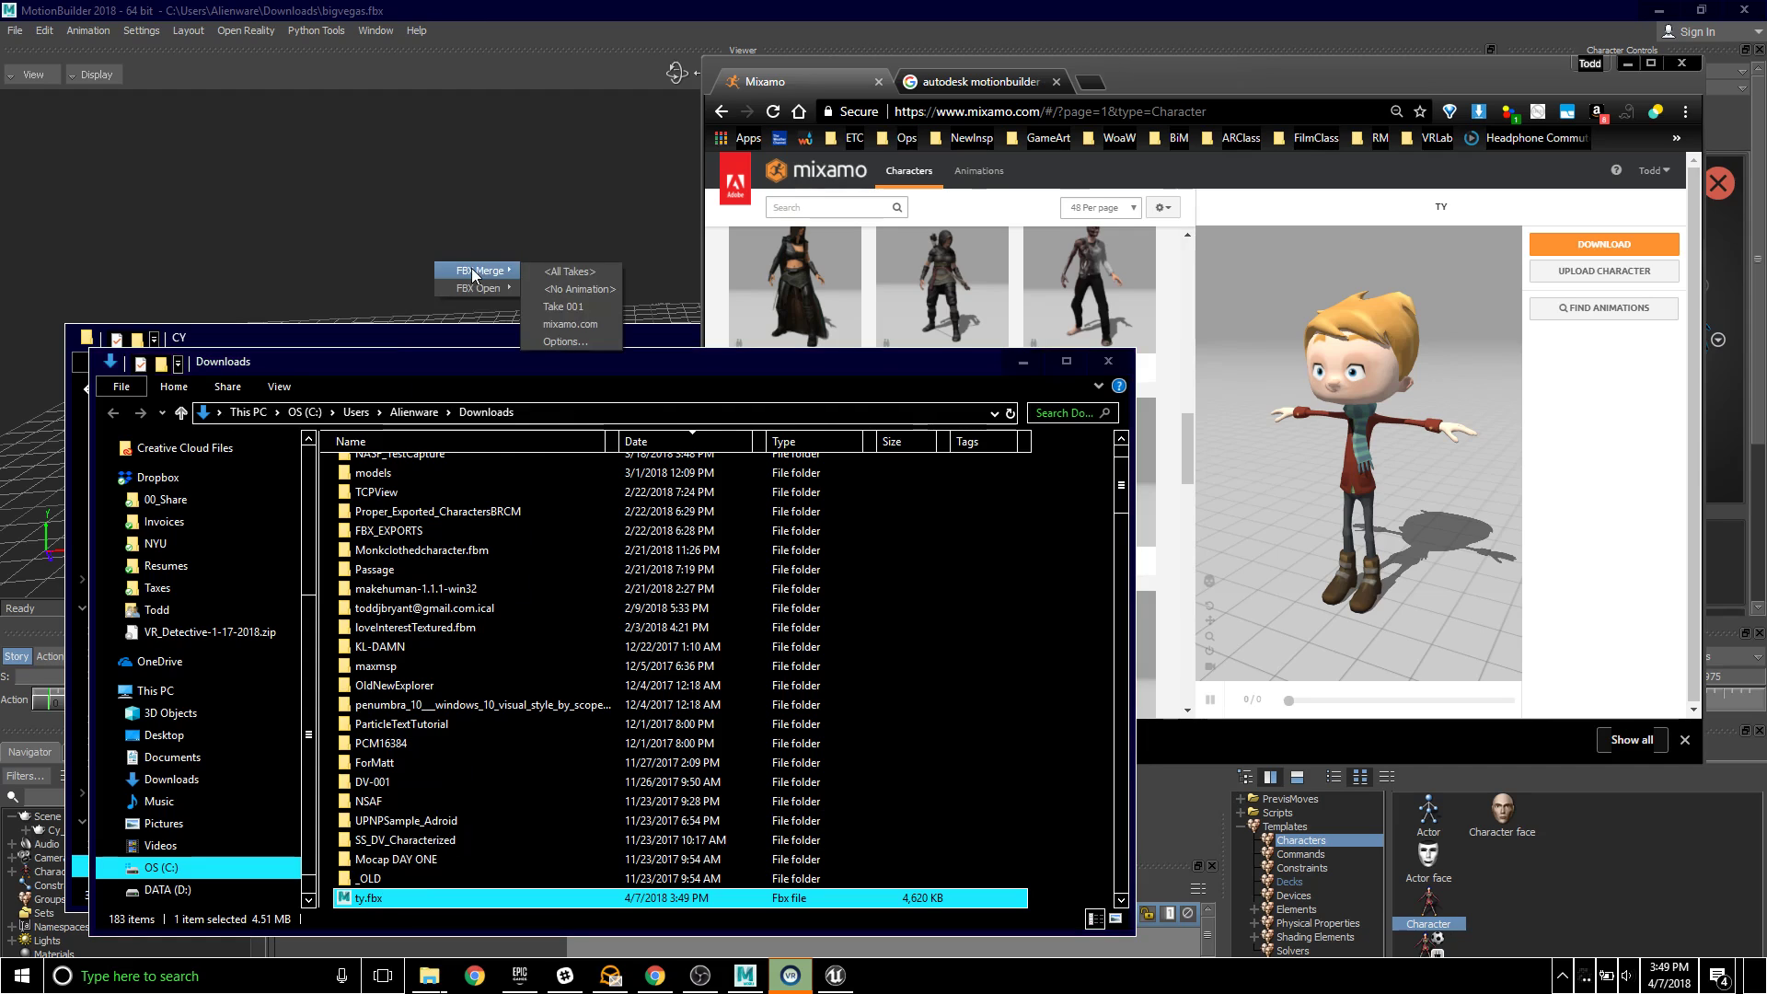
pyautogui.click(580, 300)
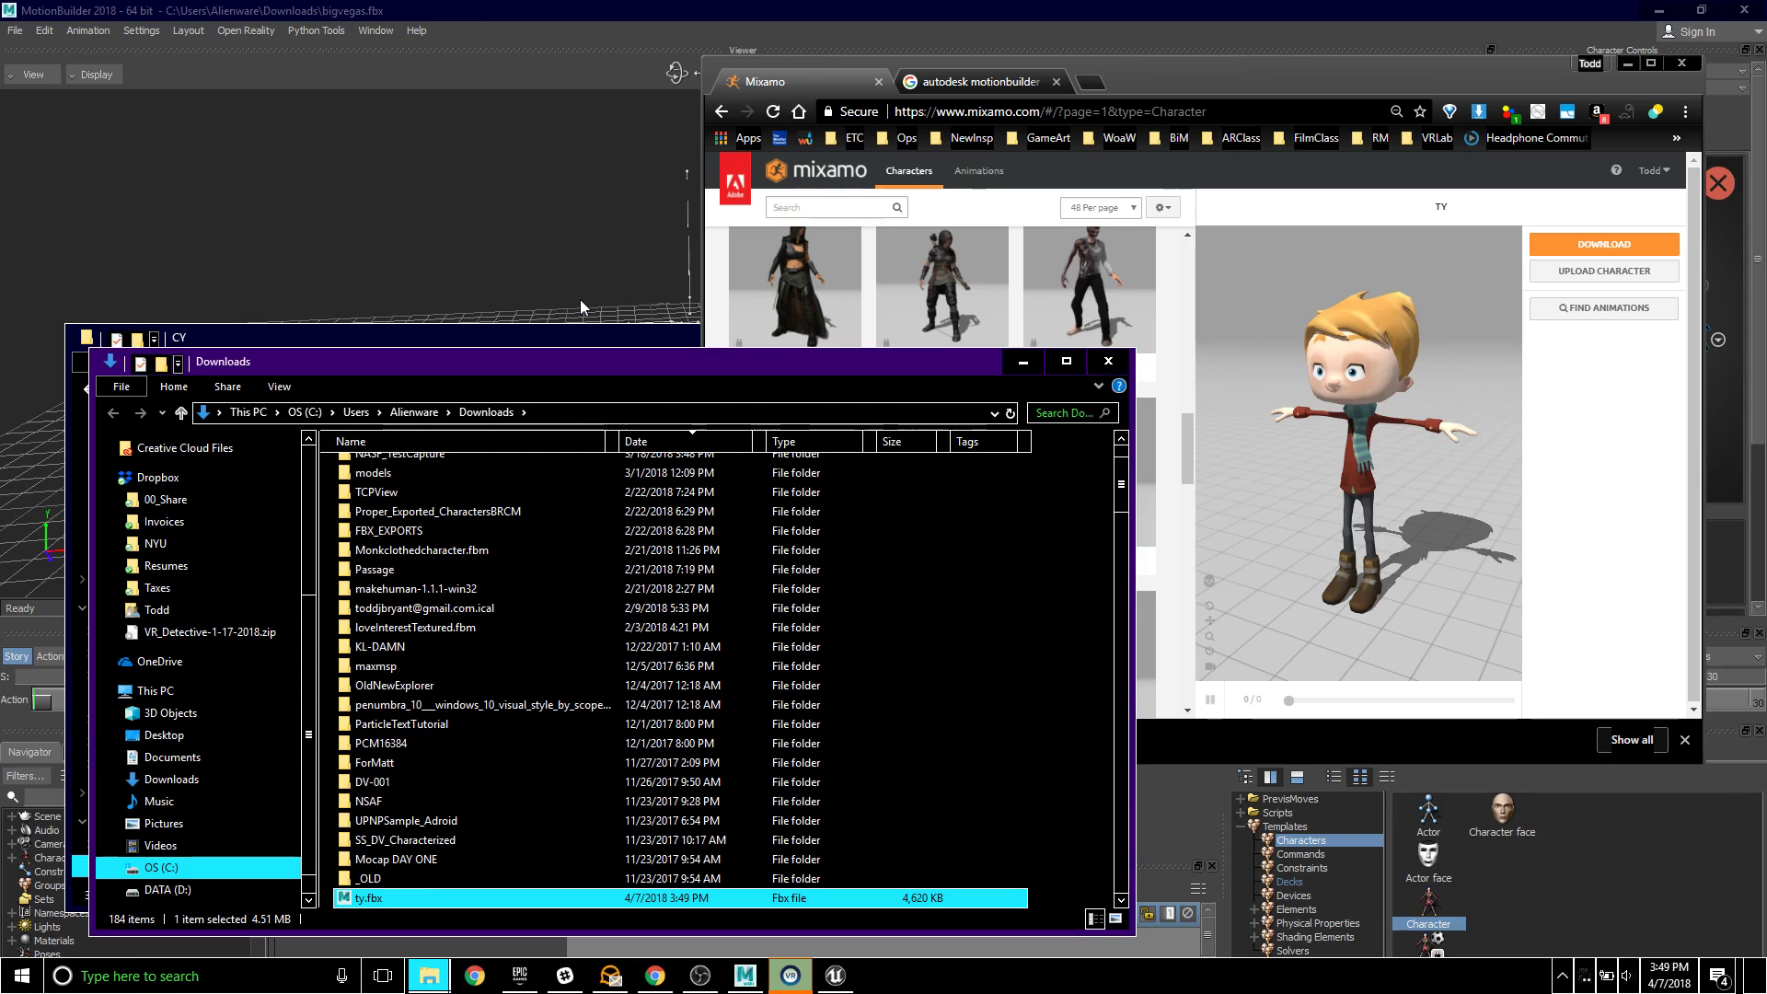
pyautogui.click(565, 33)
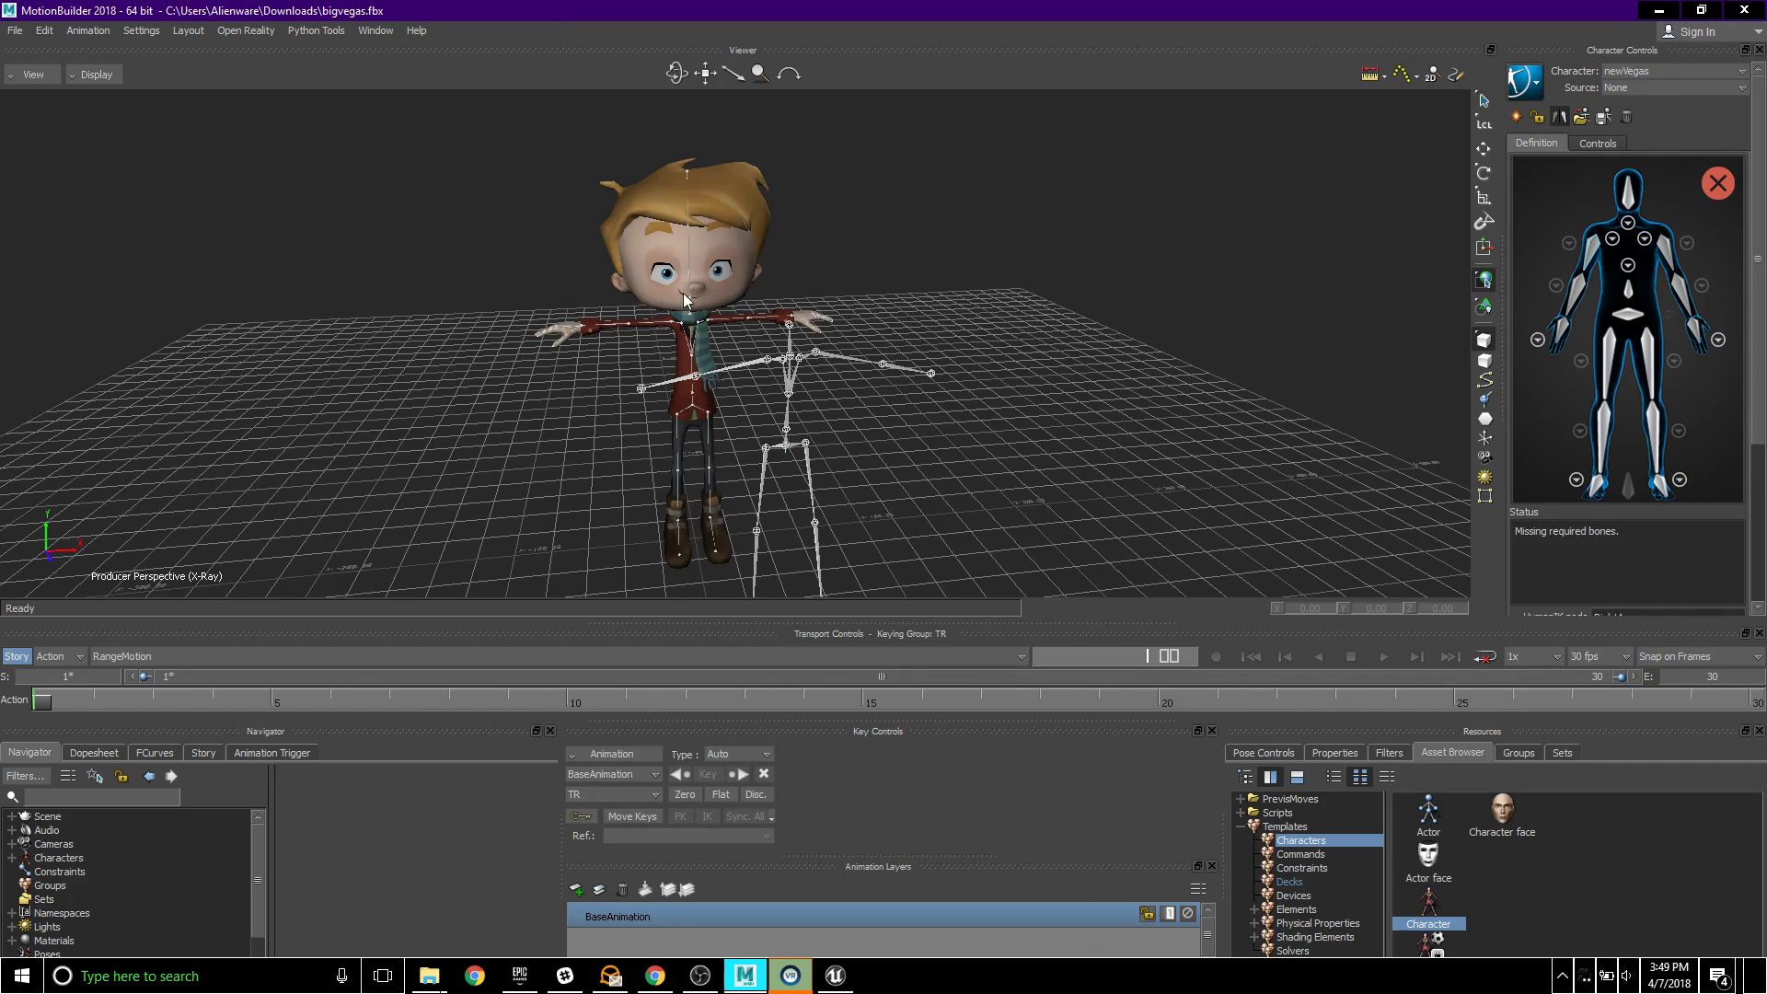
pyautogui.scroll(5, 683, 292)
pyautogui.scroll(-5, 672, 339)
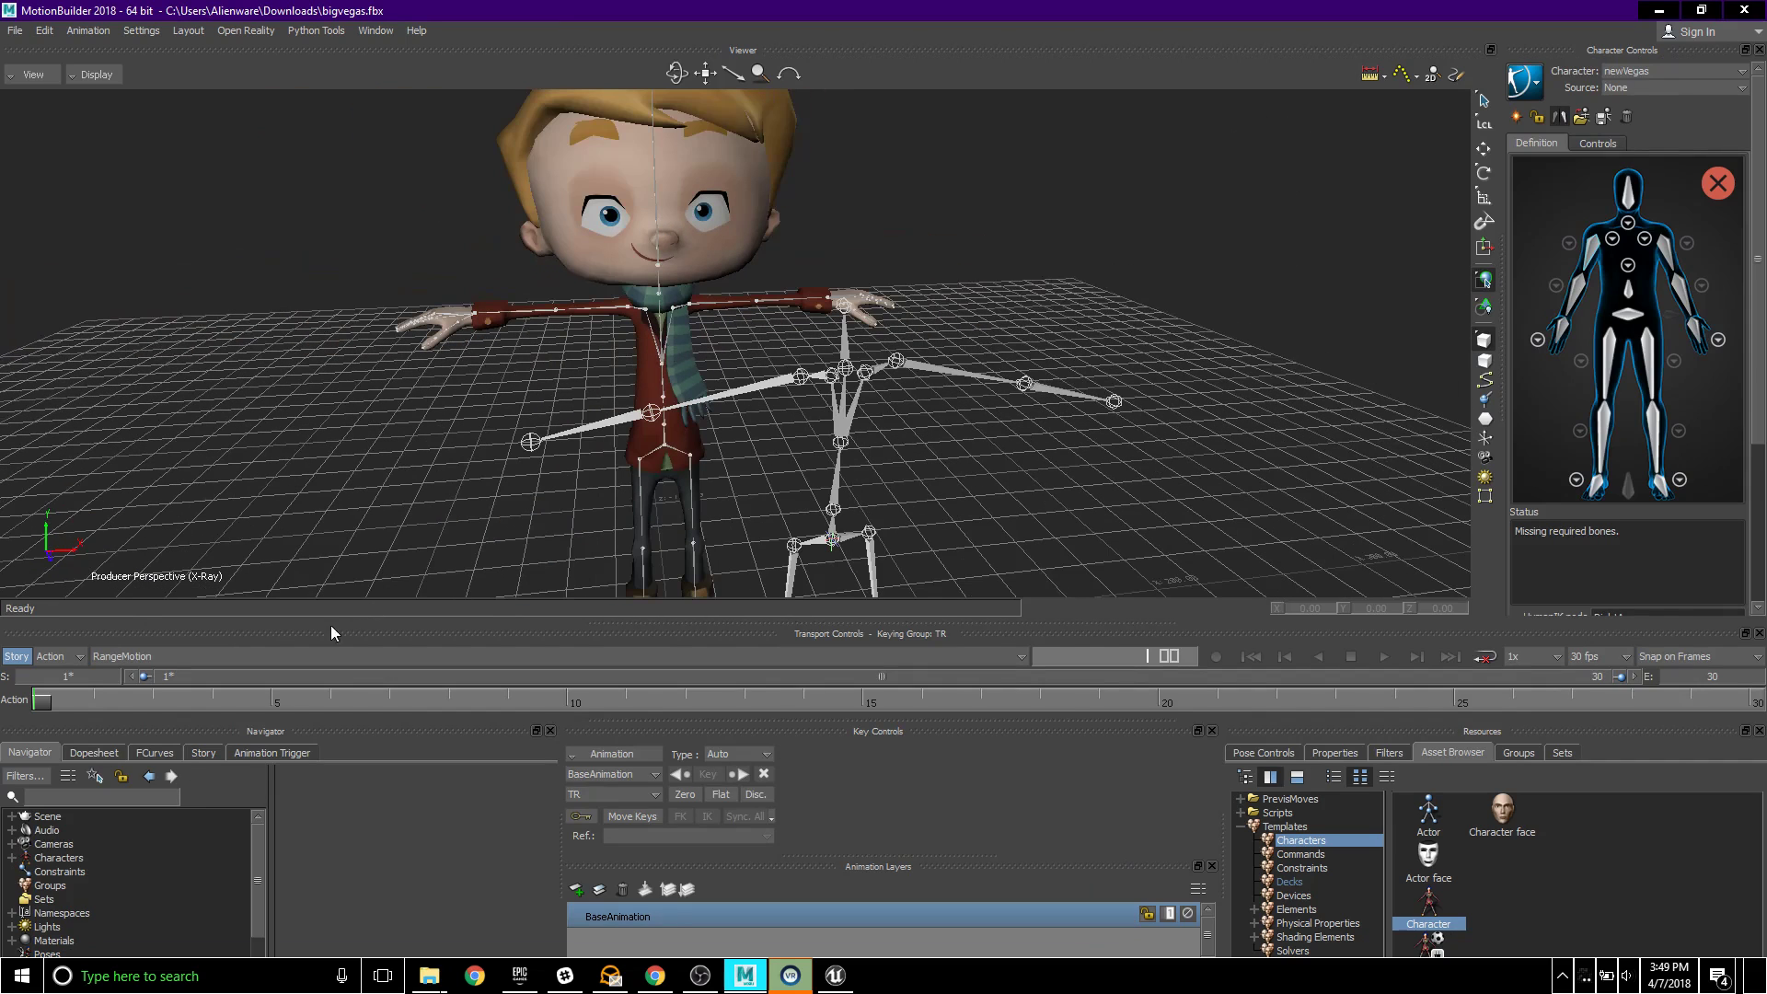
pyautogui.scroll(-3, 494, 532)
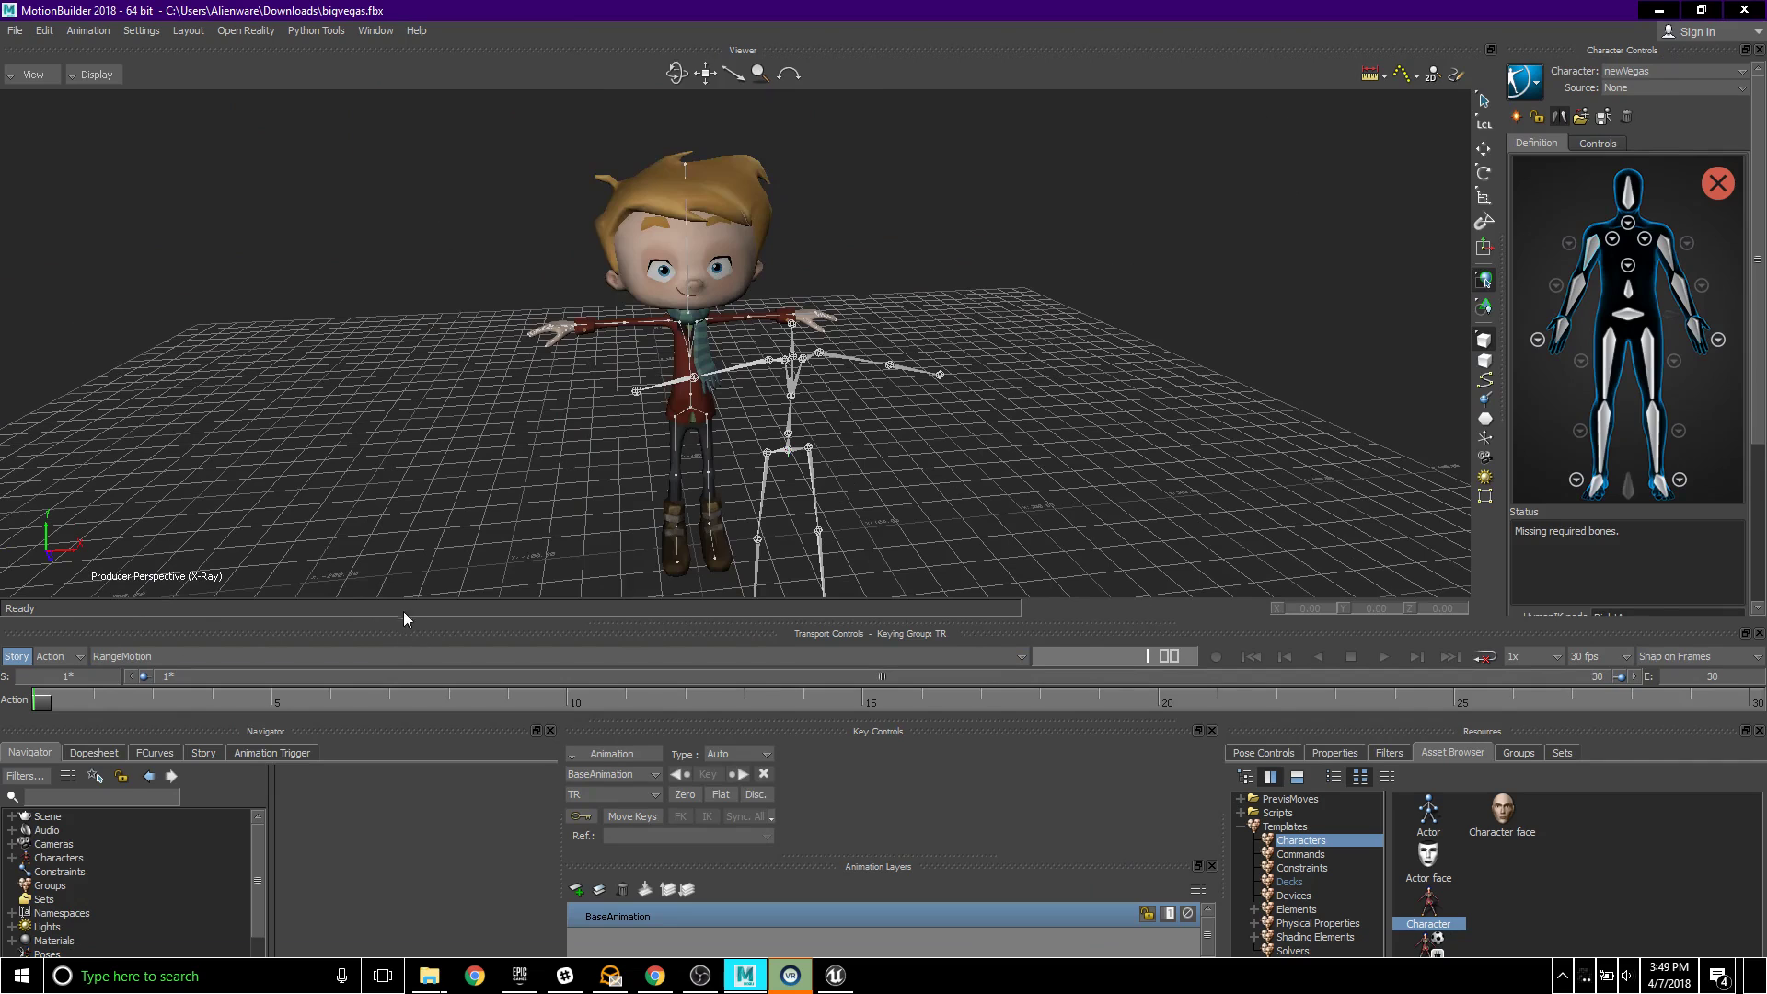
pyautogui.scroll(-3, 500, 522)
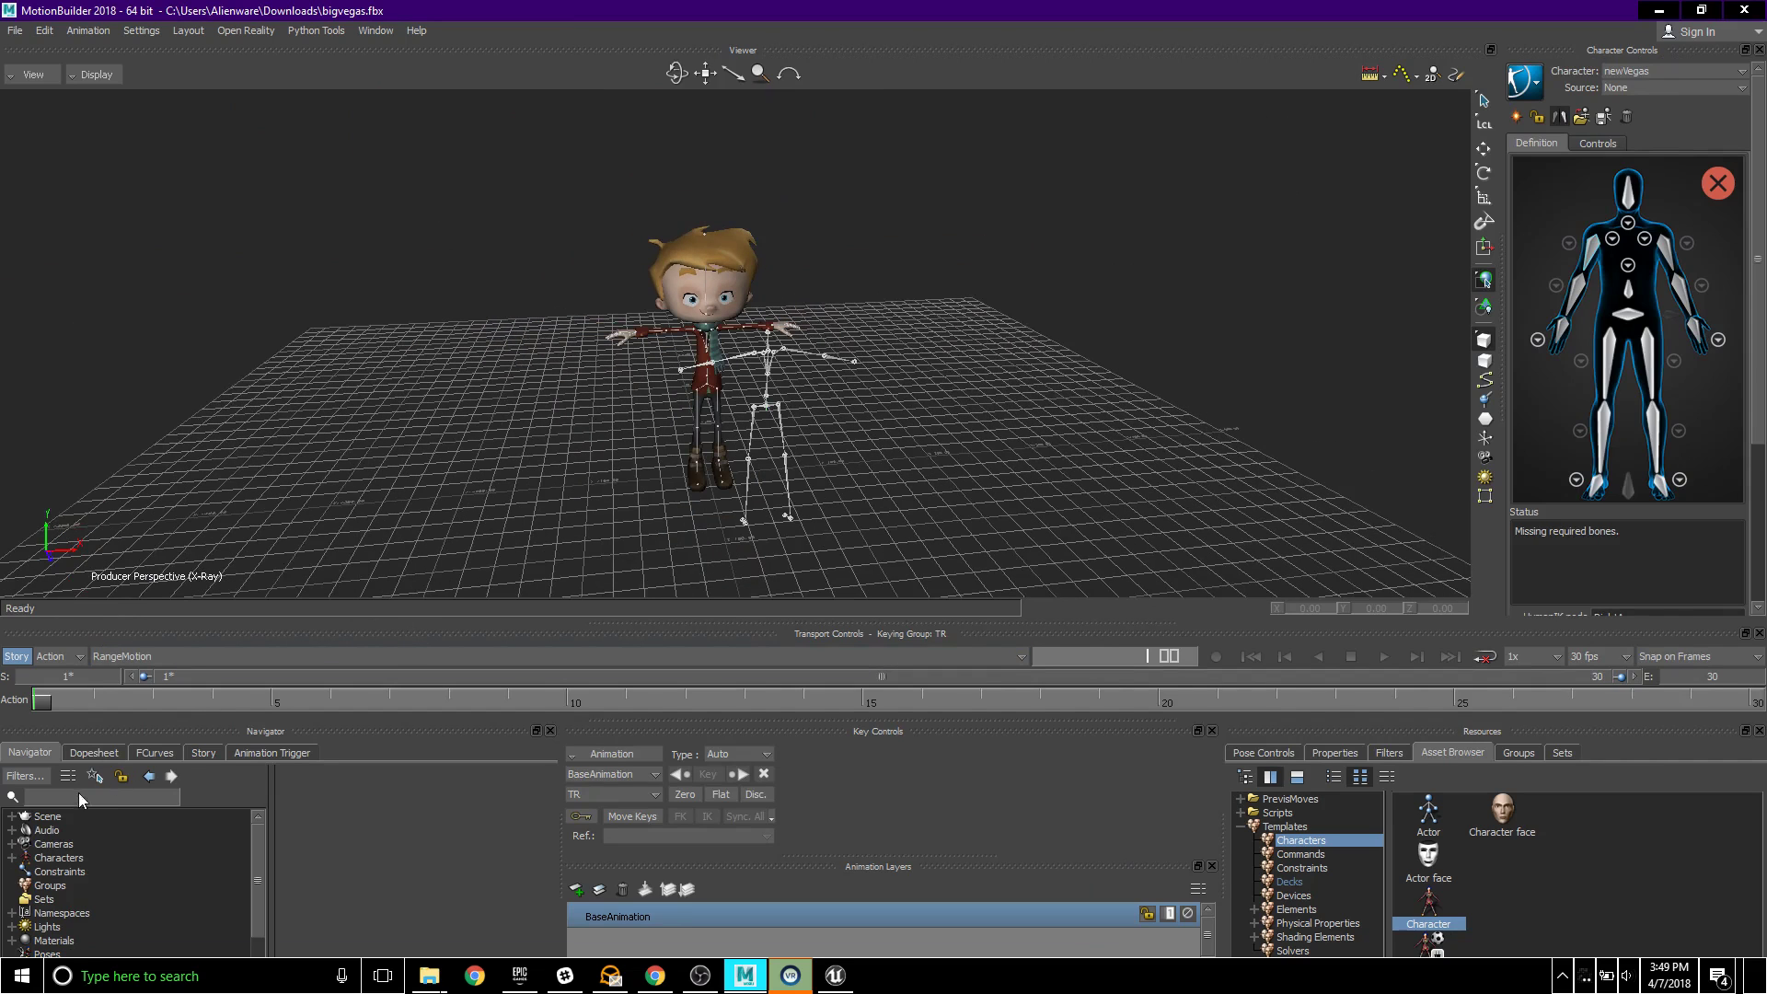
# - Characterize the Boy:Hips skeleton as a biped using the Character template
pyautogui.click(12, 816)
pyautogui.click(75, 831)
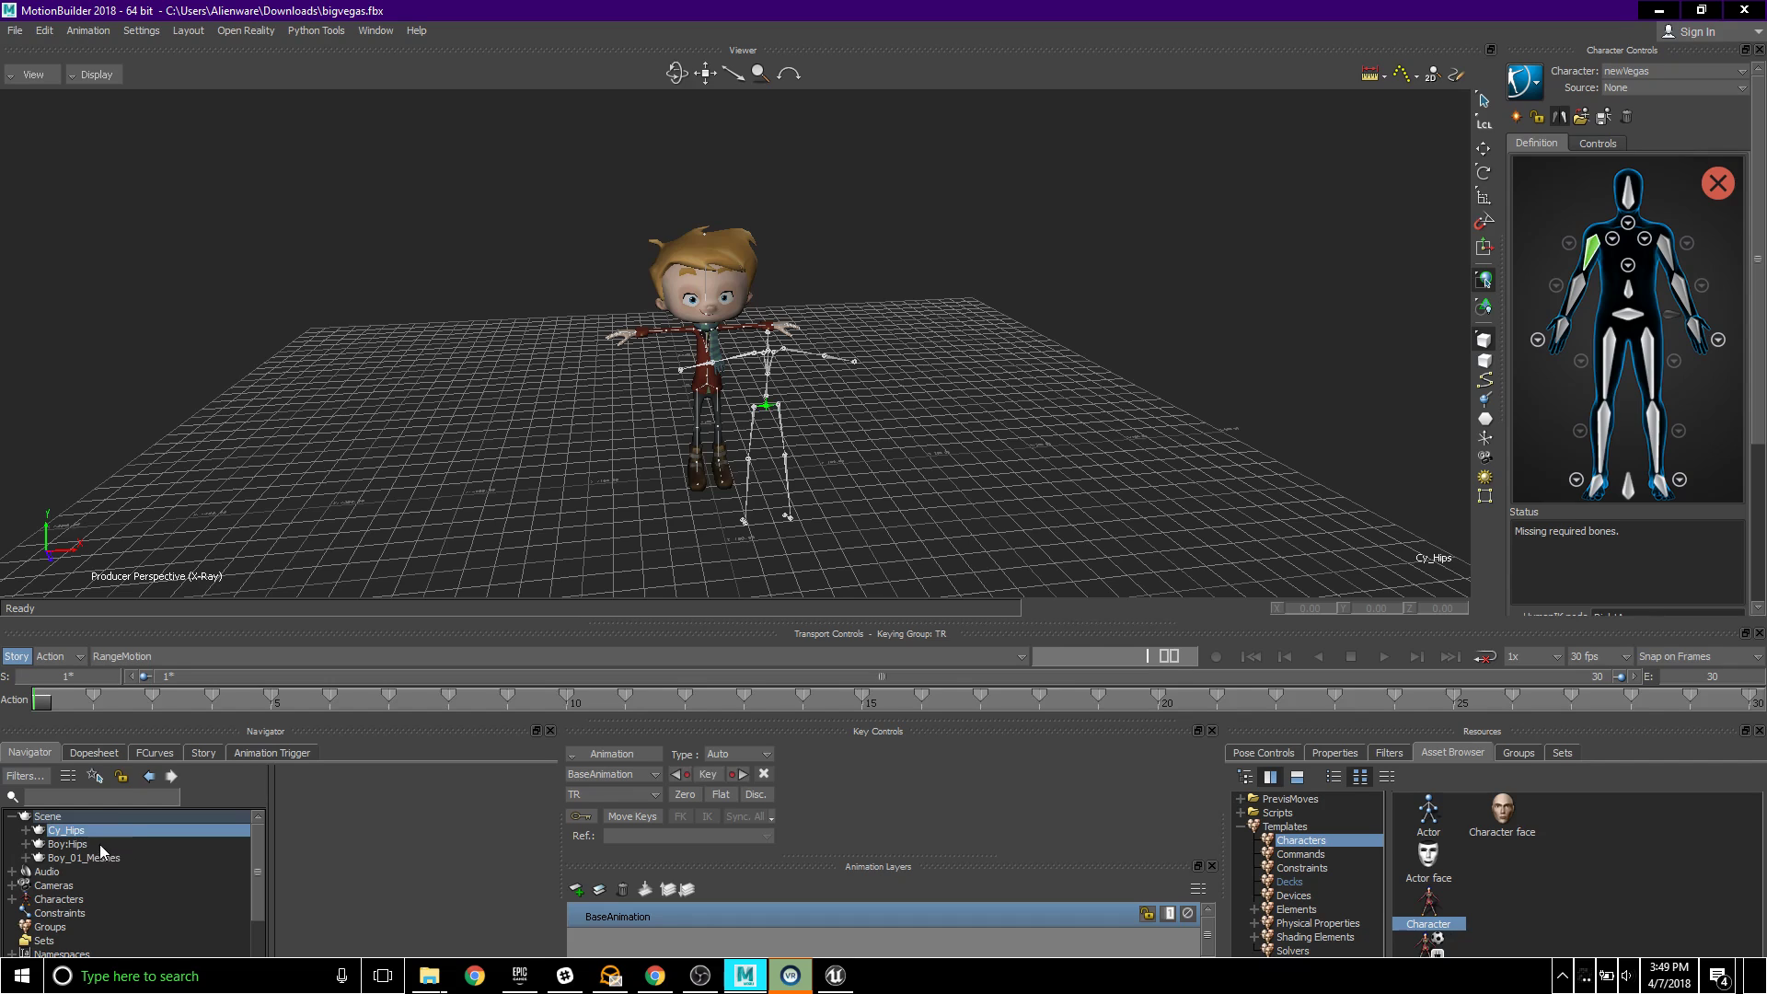
pyautogui.click(81, 844)
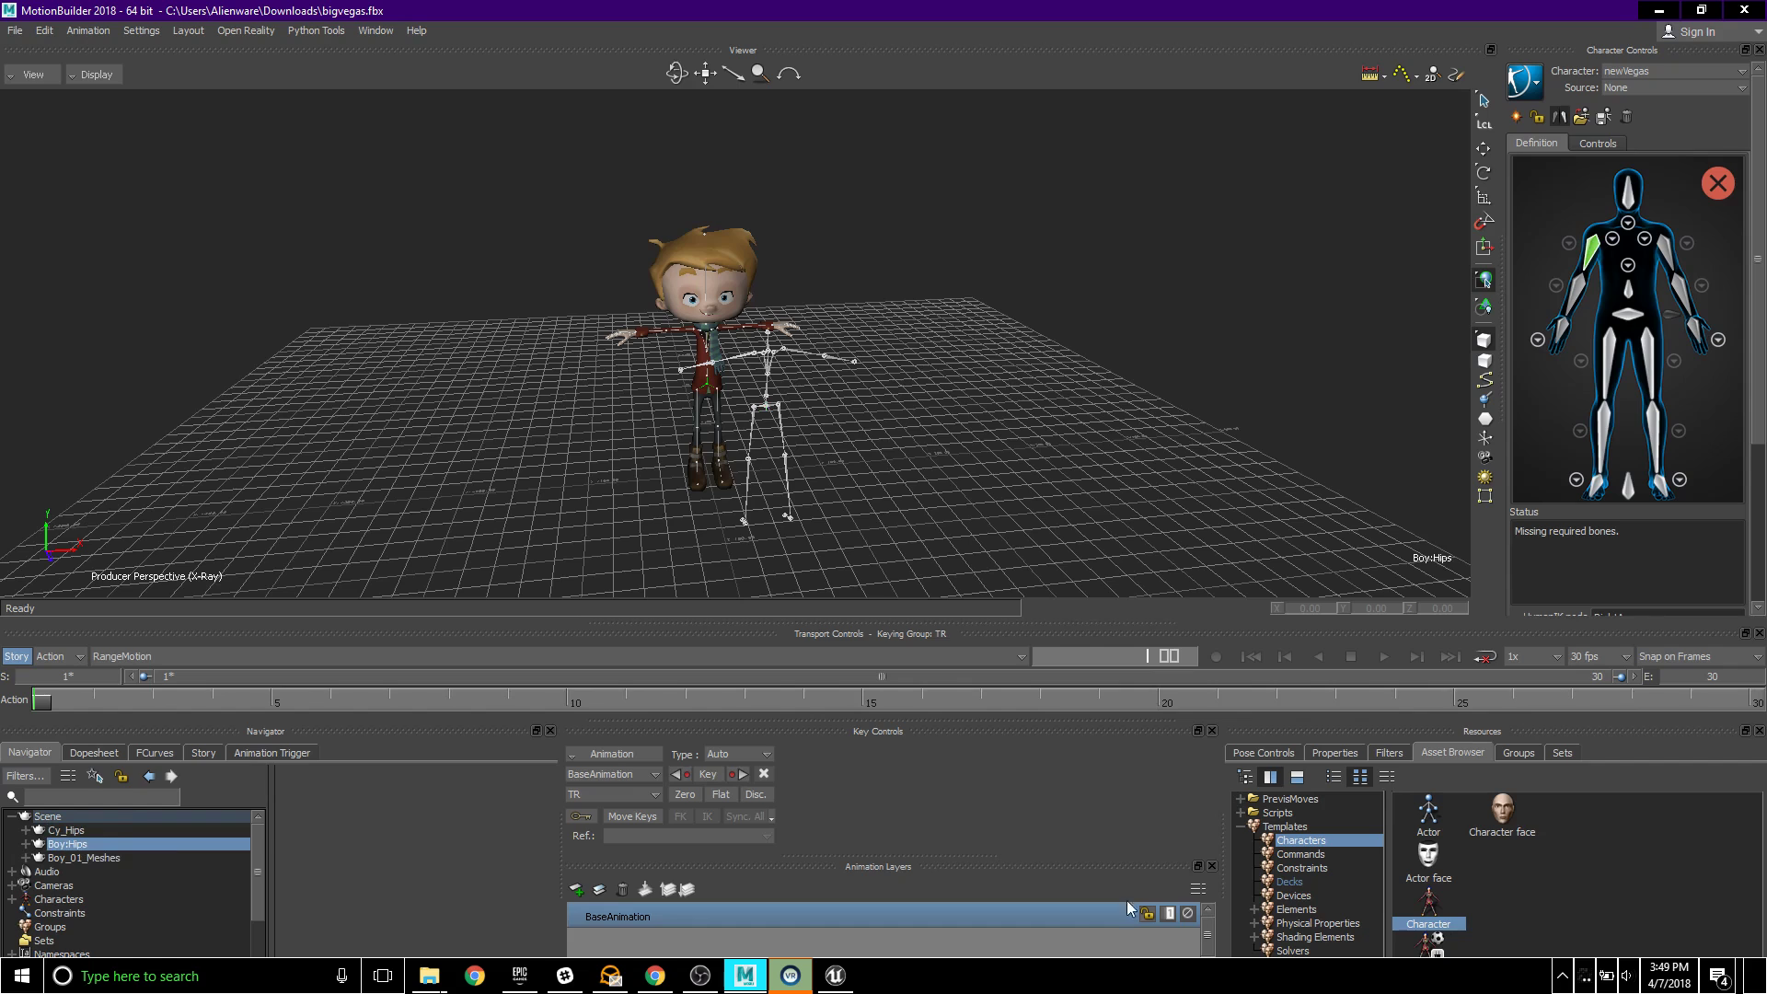
pyautogui.moveTo(1429, 911); pyautogui.dragTo(80, 848)
pyautogui.click(103, 845)
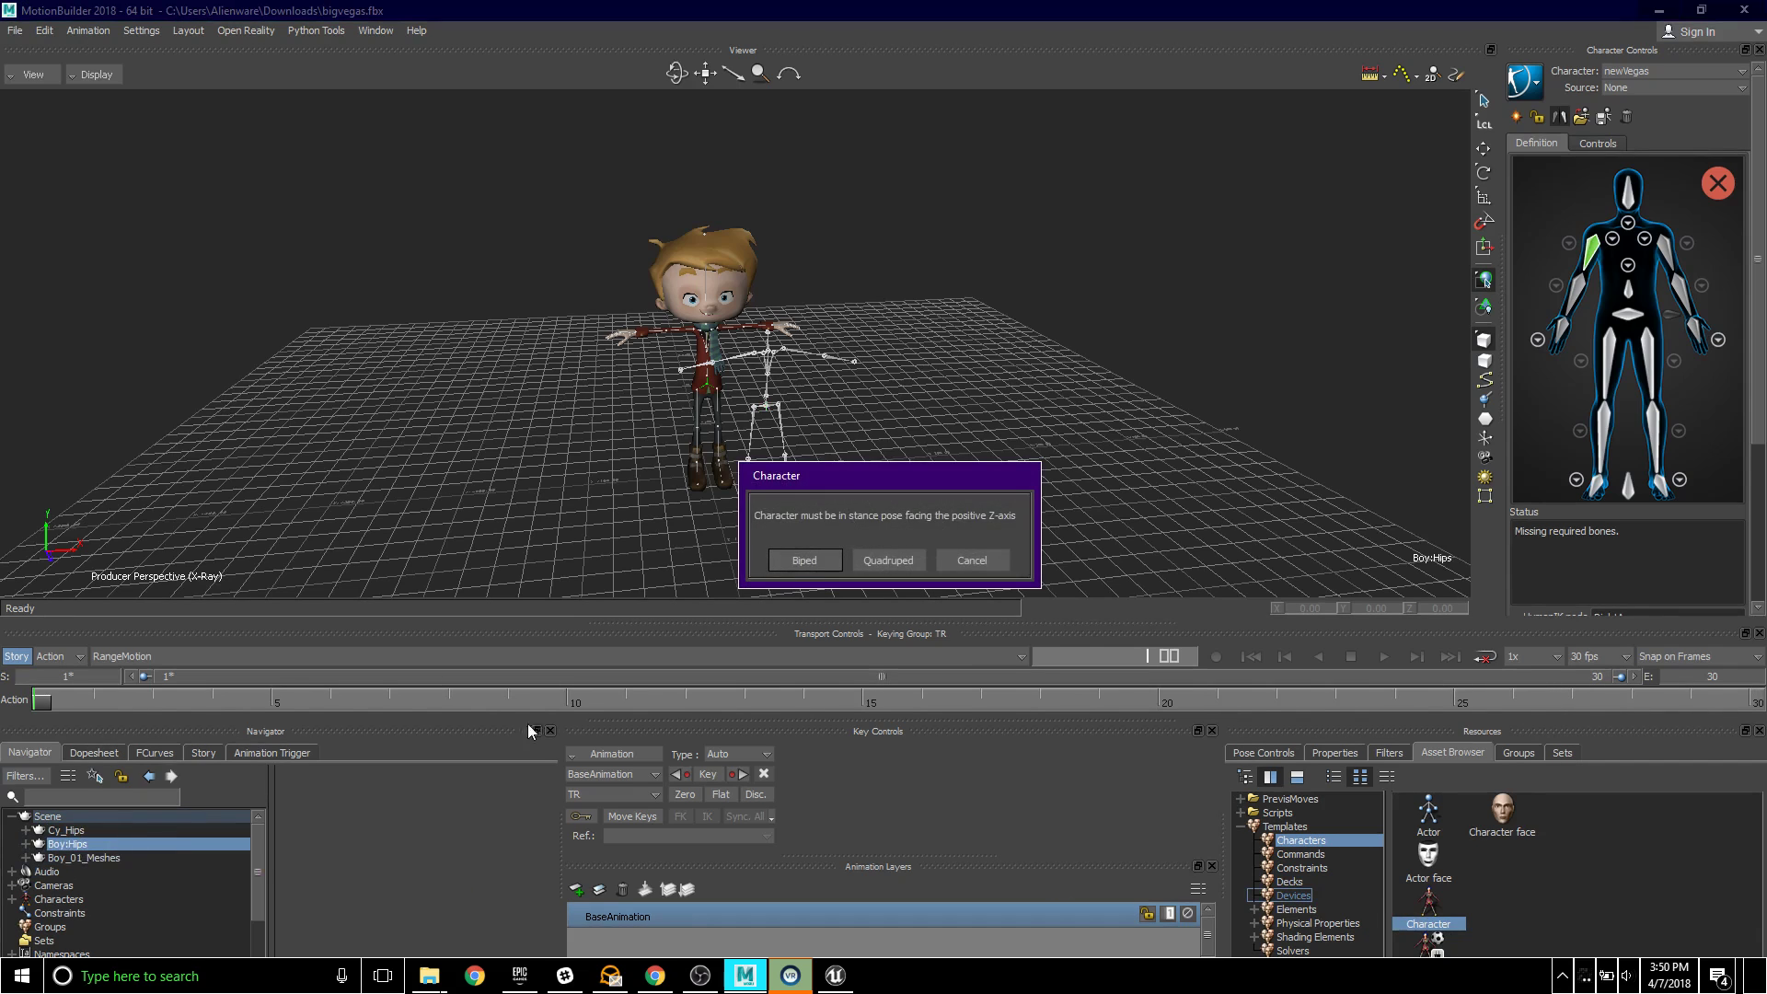
pyautogui.click(802, 560)
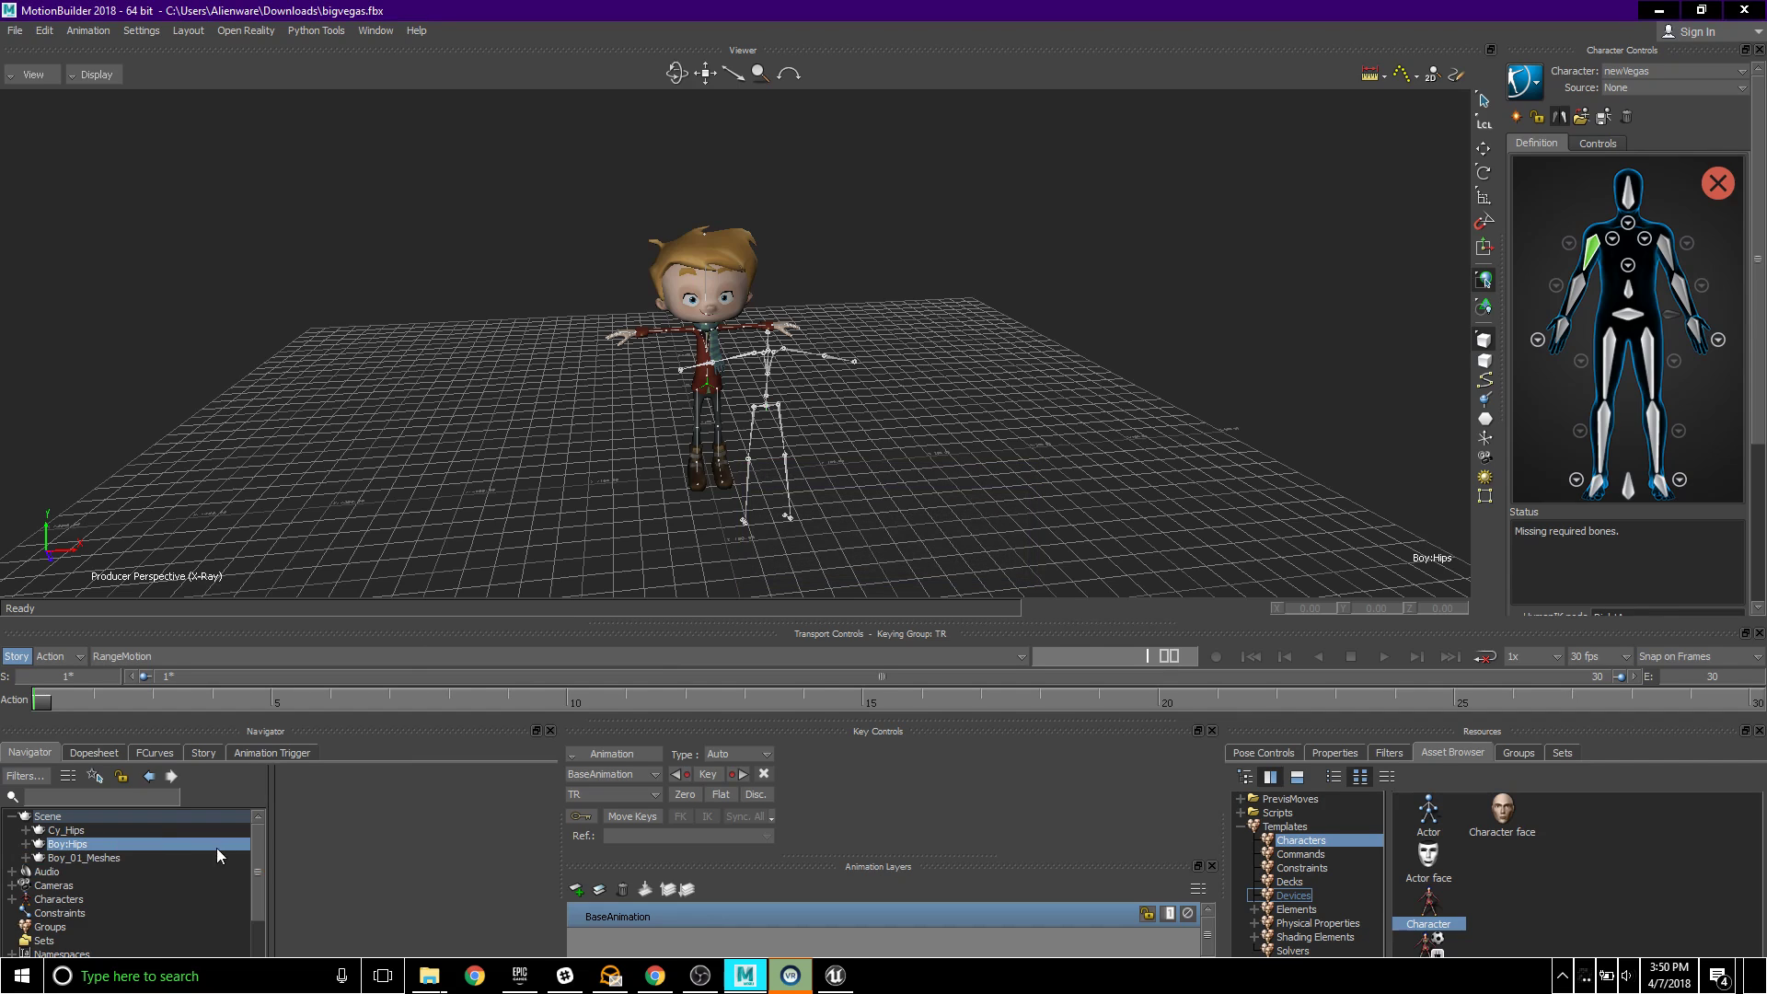
# - Delete Character 1 from the scene's characters, accepting the removal of all its constraints in use
pyautogui.click(11, 899)
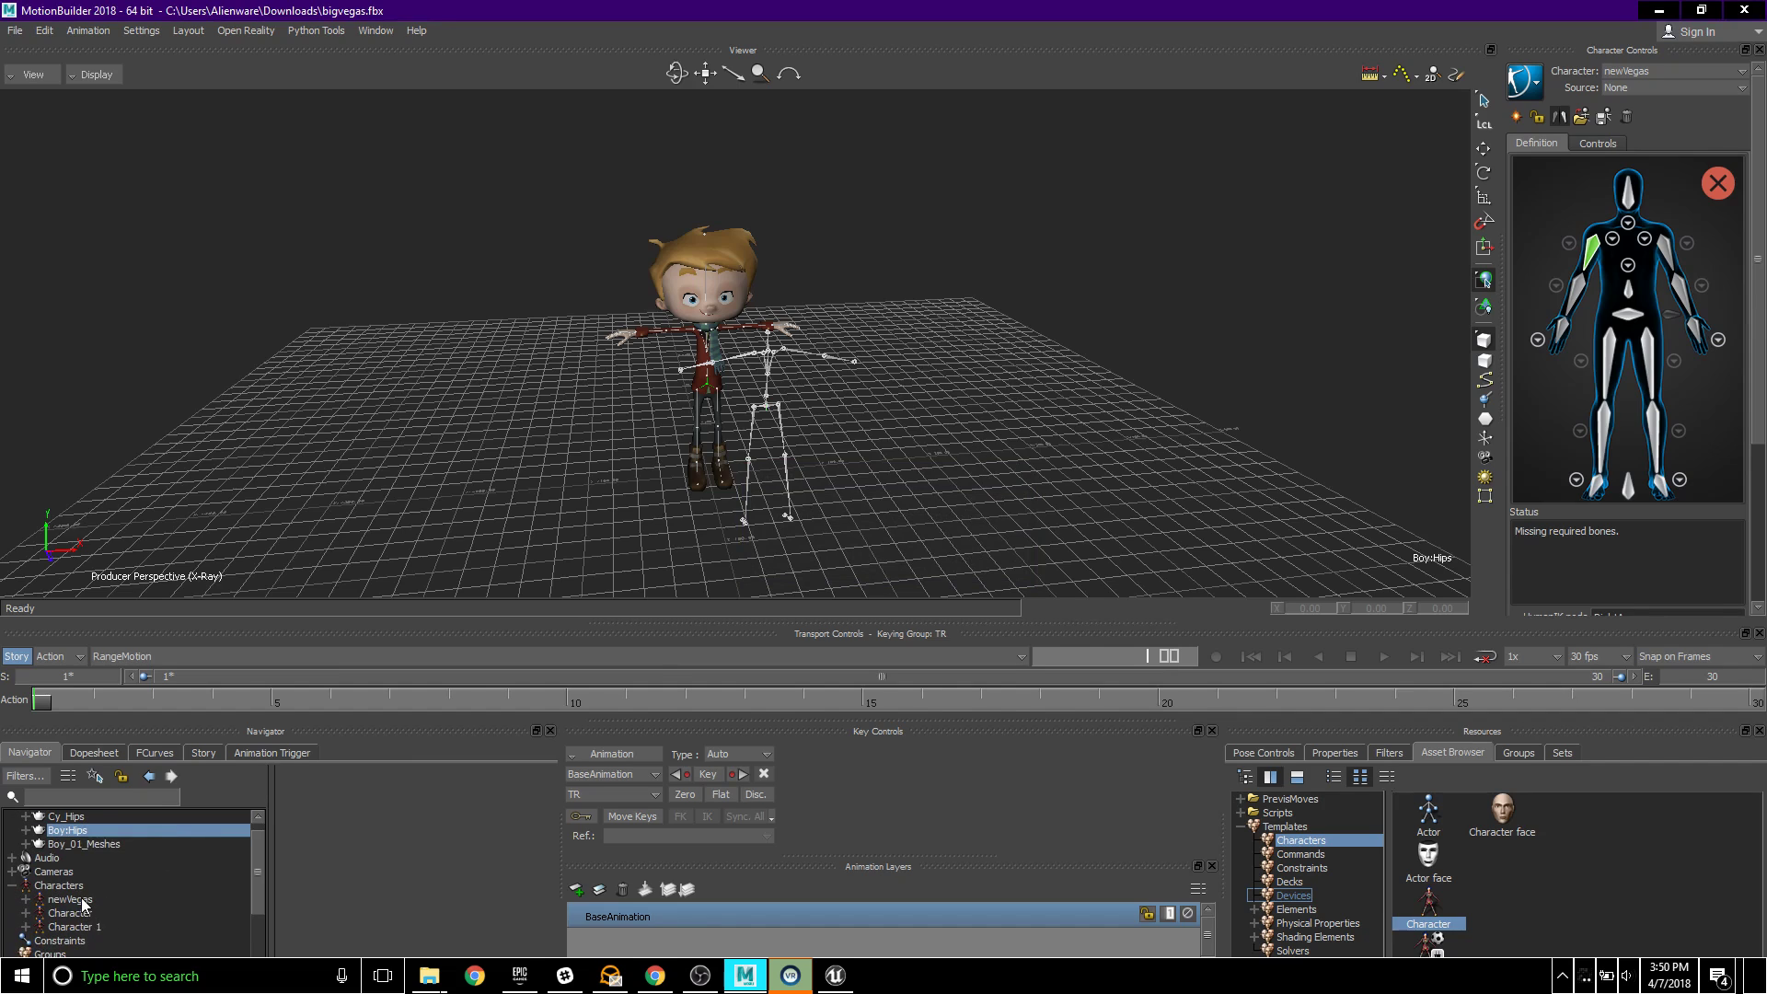
pyautogui.click(89, 929)
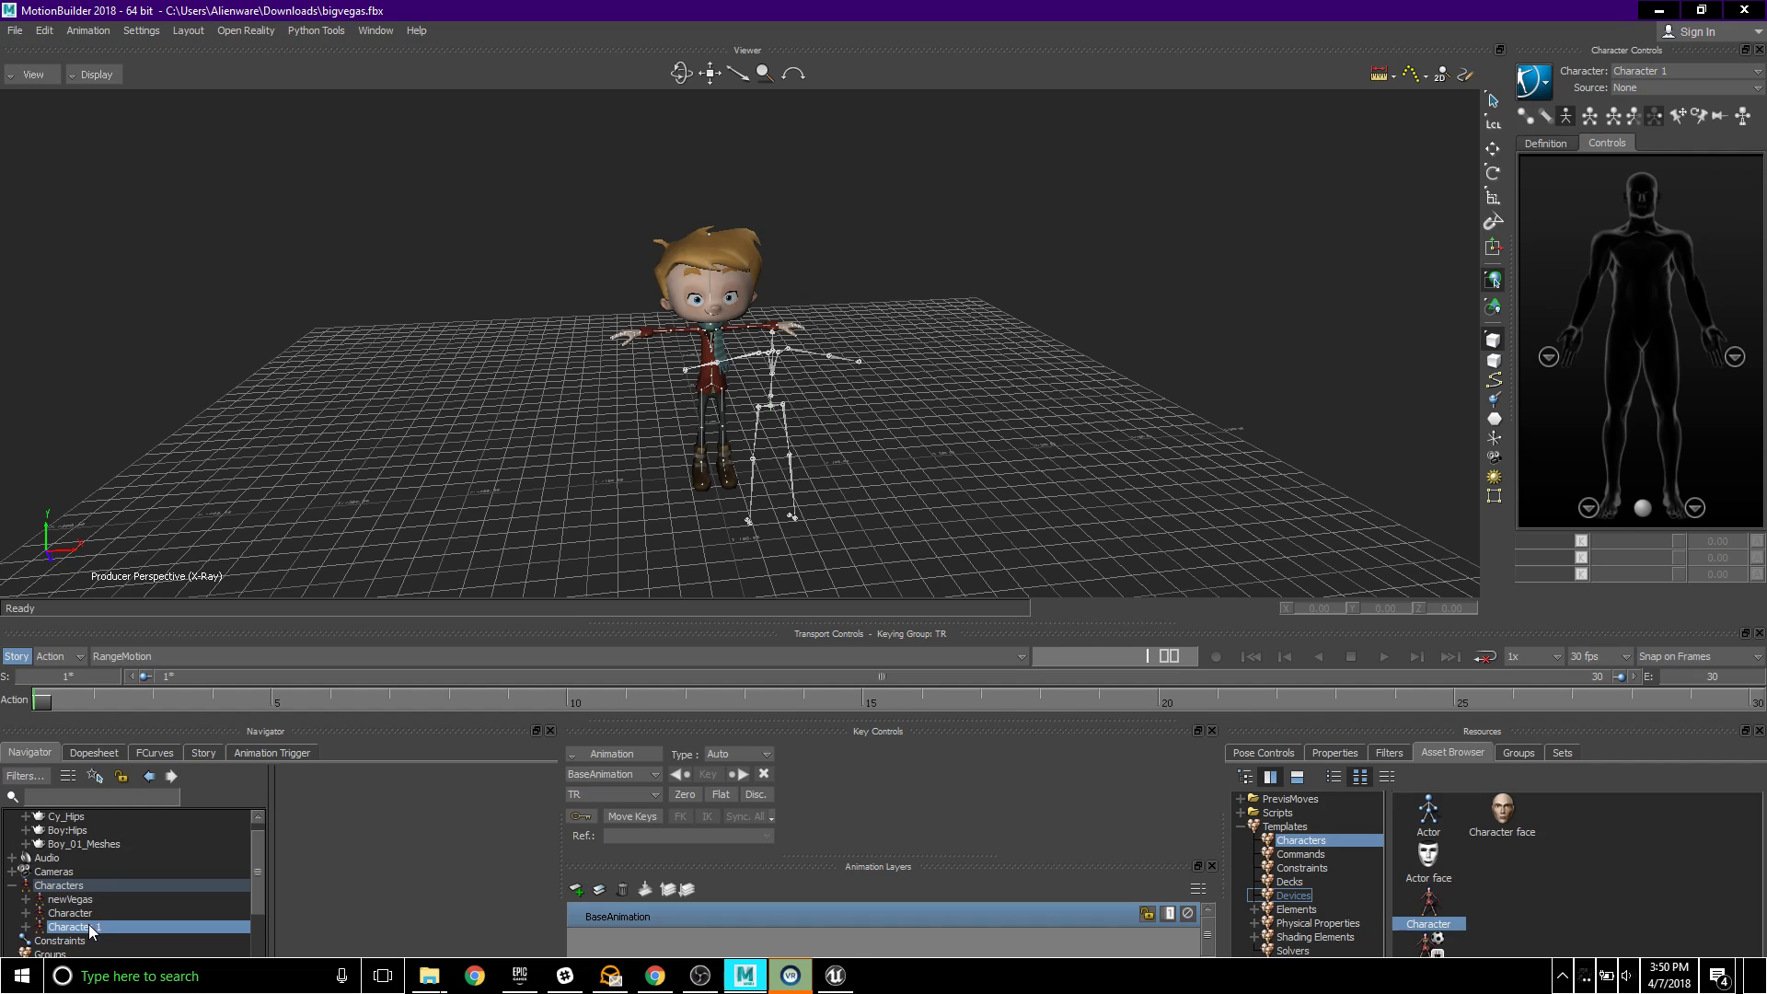
pyautogui.rightClick(89, 929)
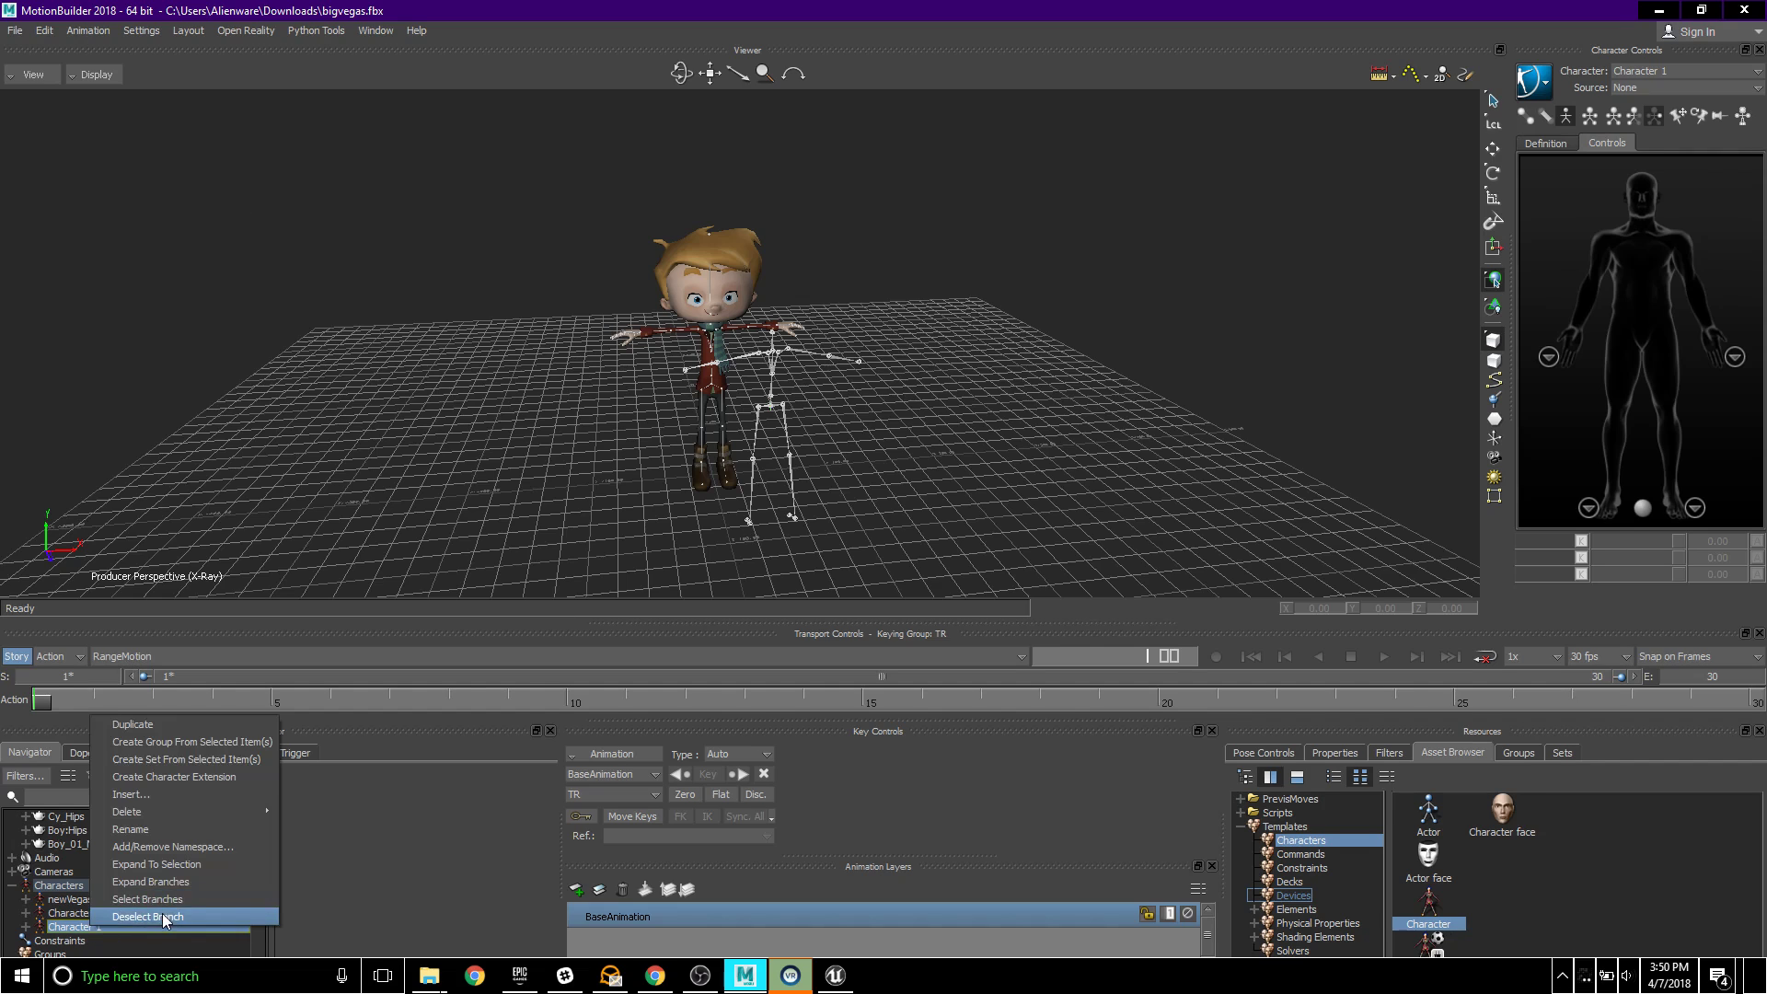
pyautogui.moveTo(160, 814)
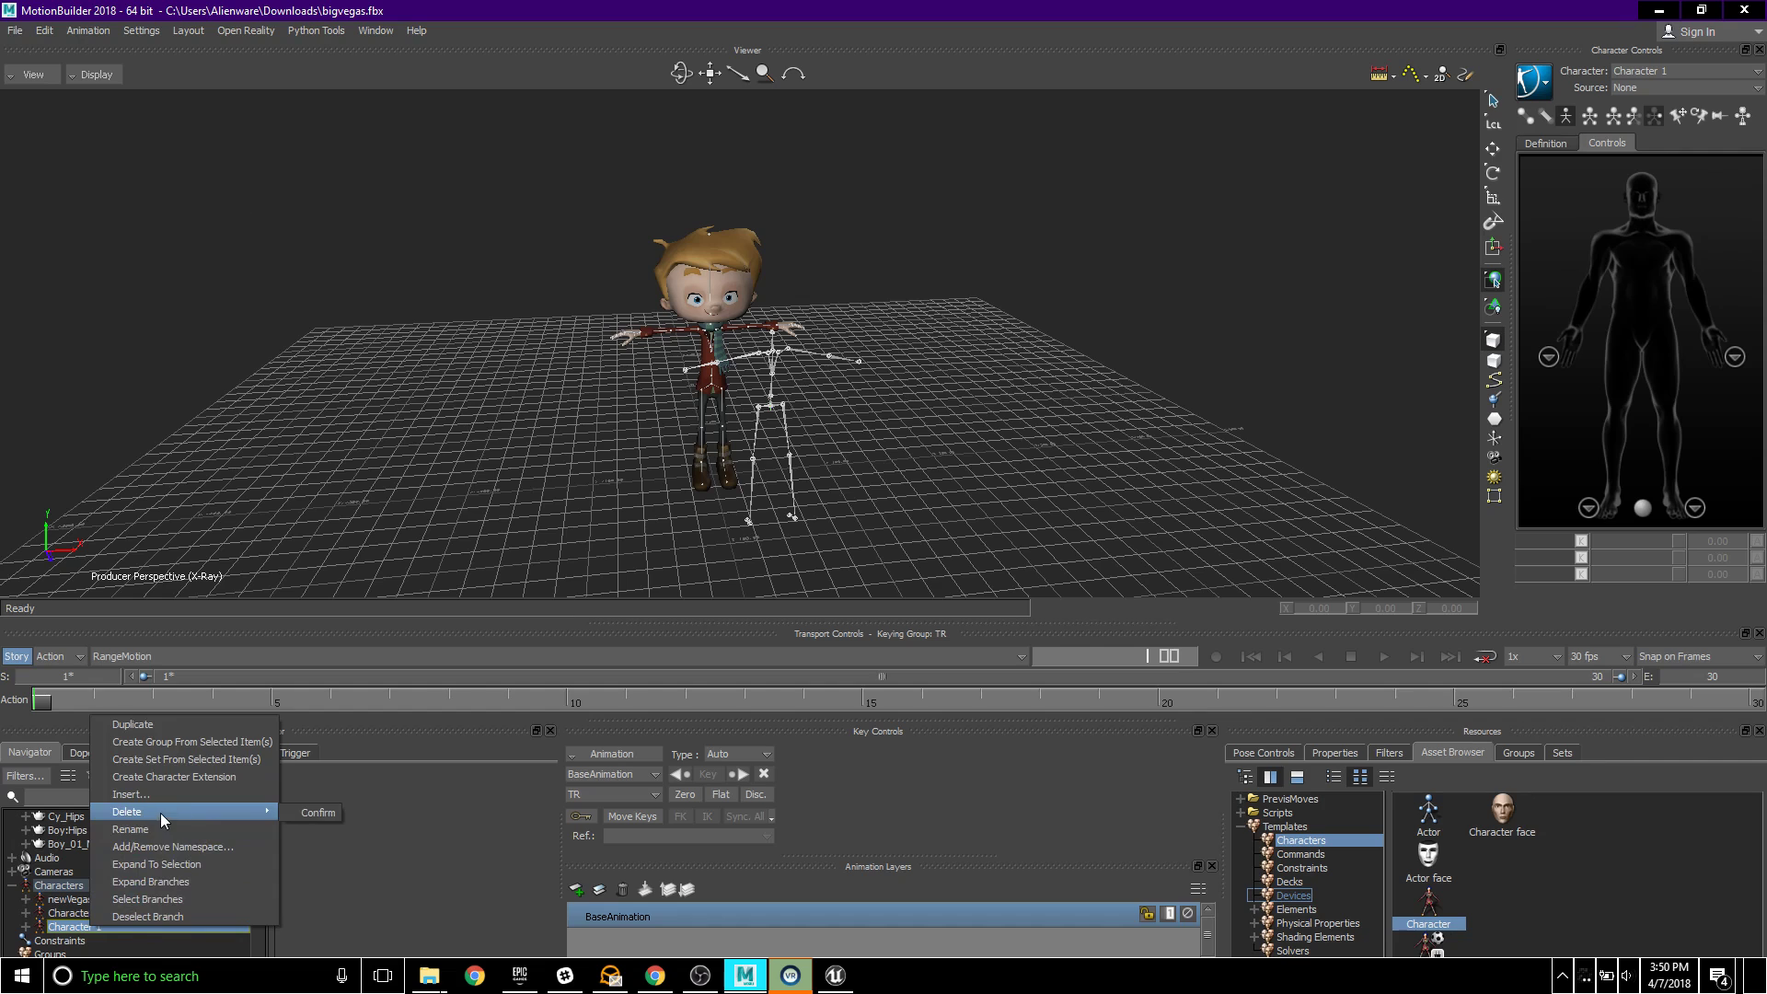
pyautogui.click(300, 814)
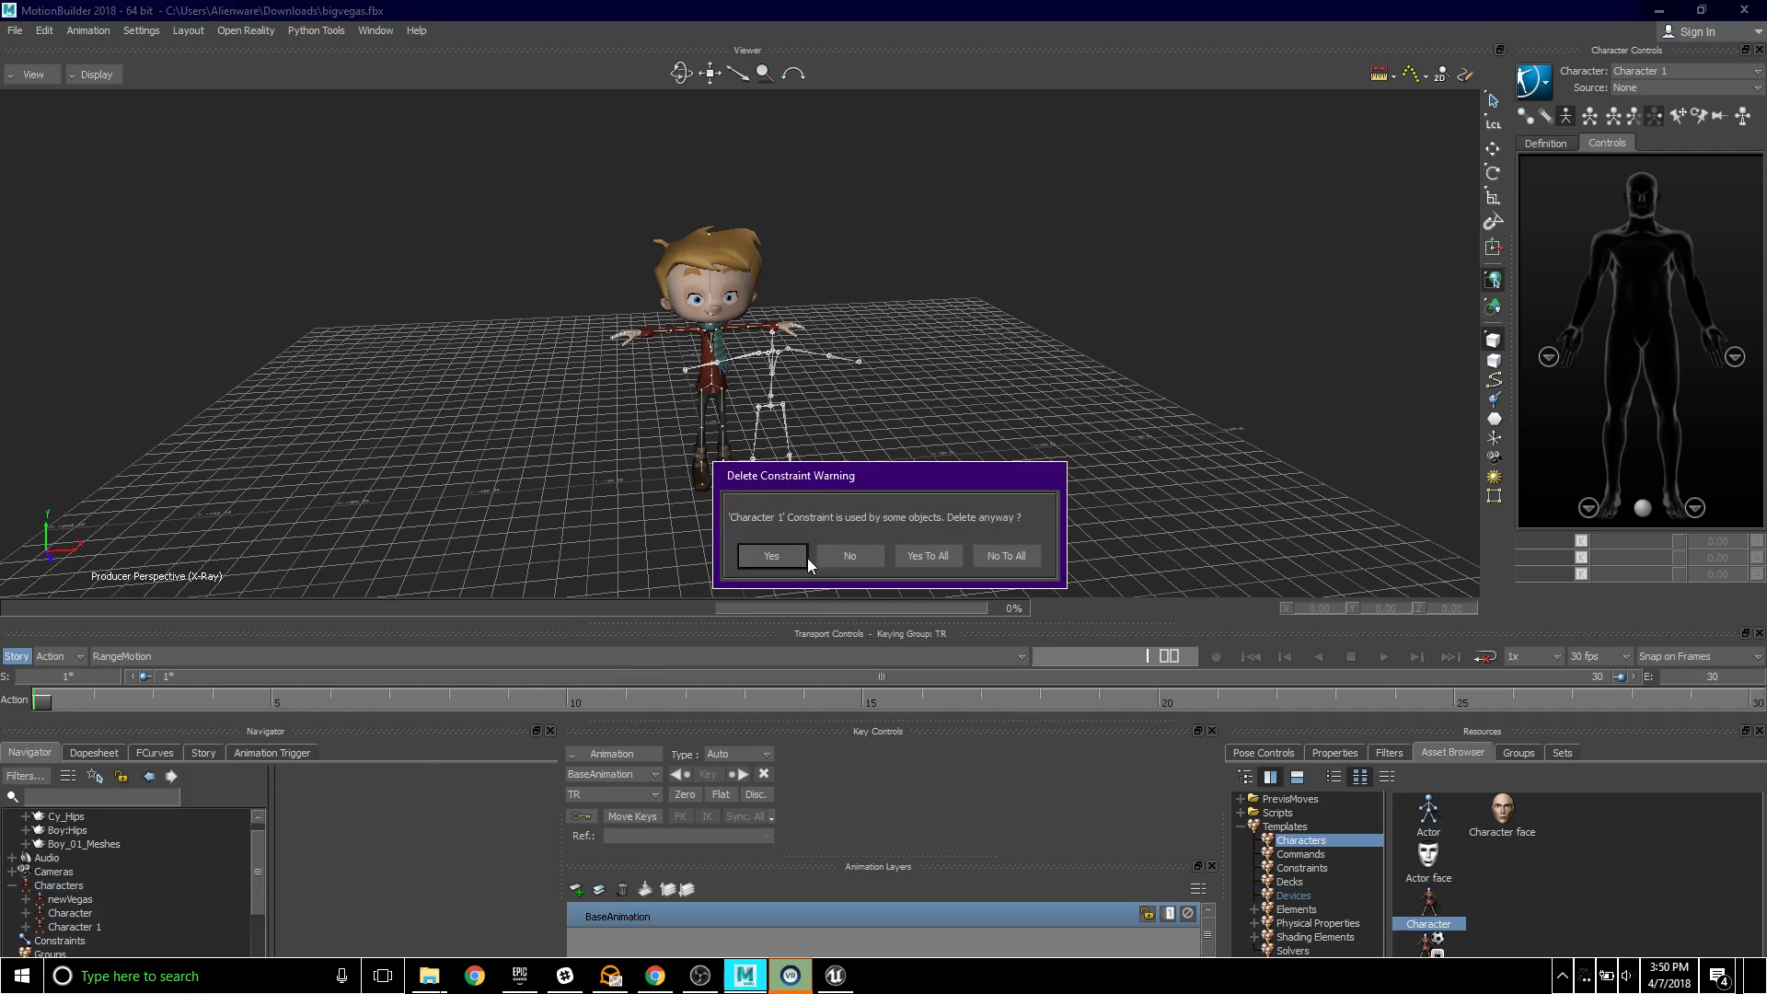
pyautogui.click(930, 556)
# - Delete the leftover Character and newVegas definitions from the scene's characters
pyautogui.doubleClick(68, 909)
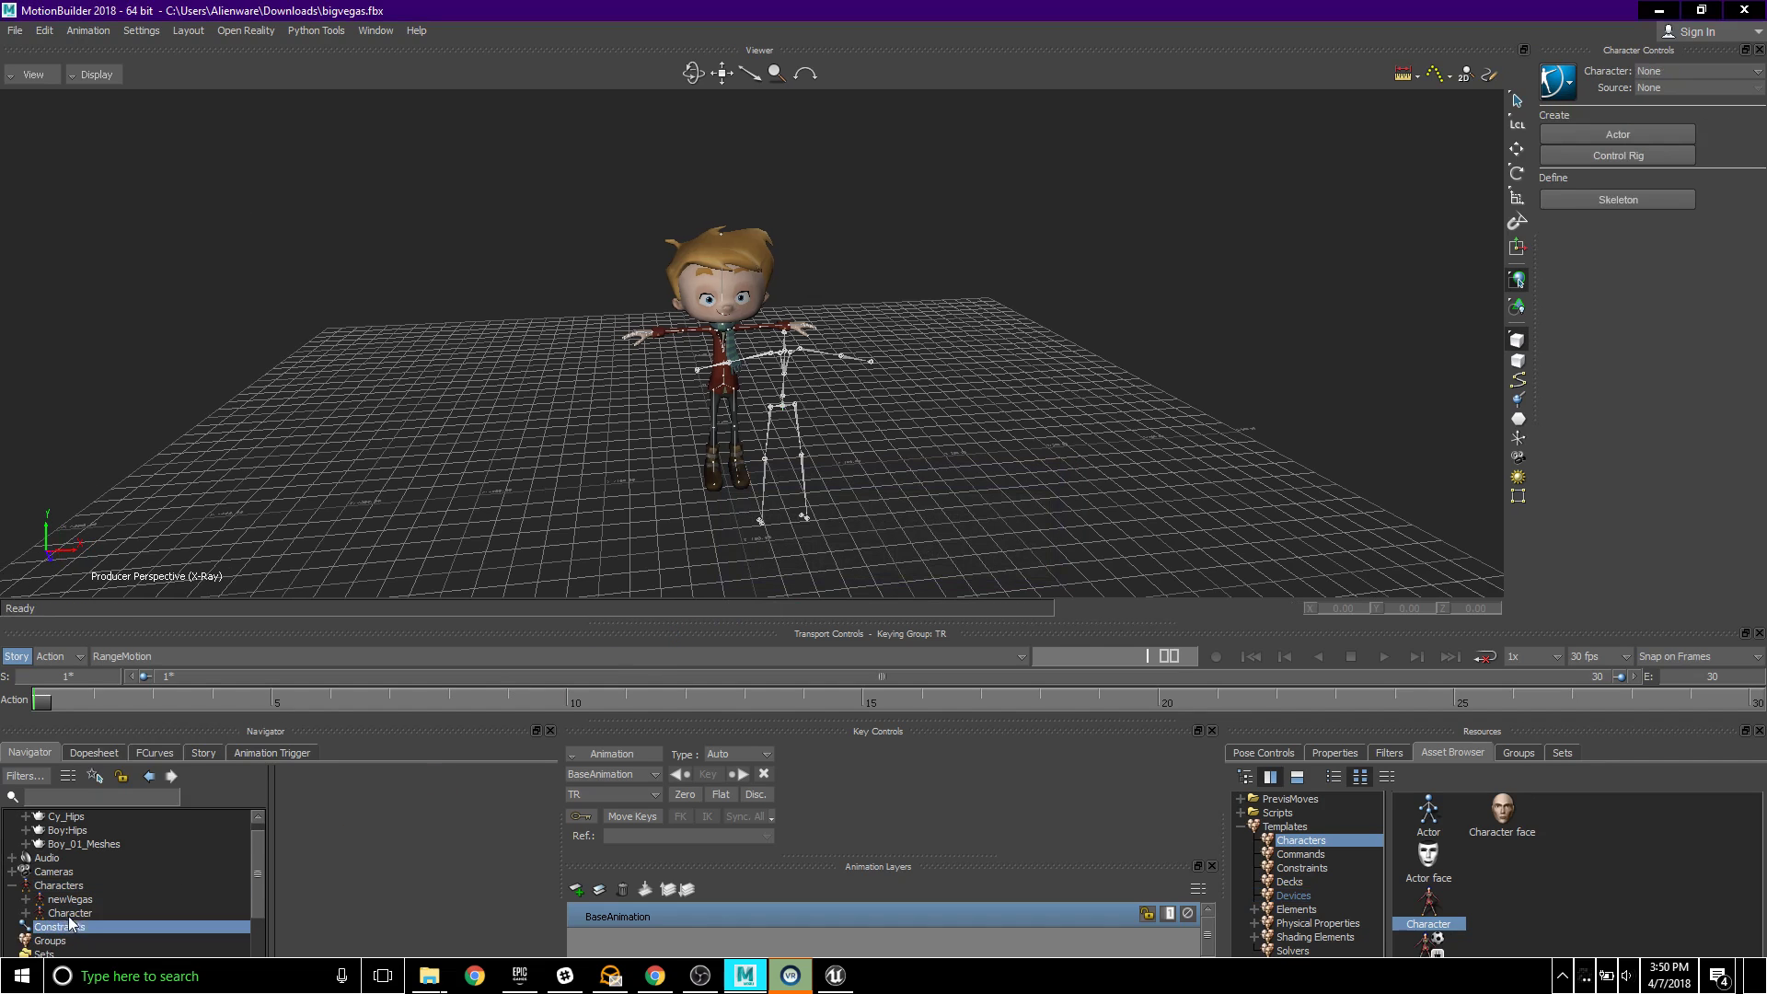
pyautogui.rightClick(70, 911)
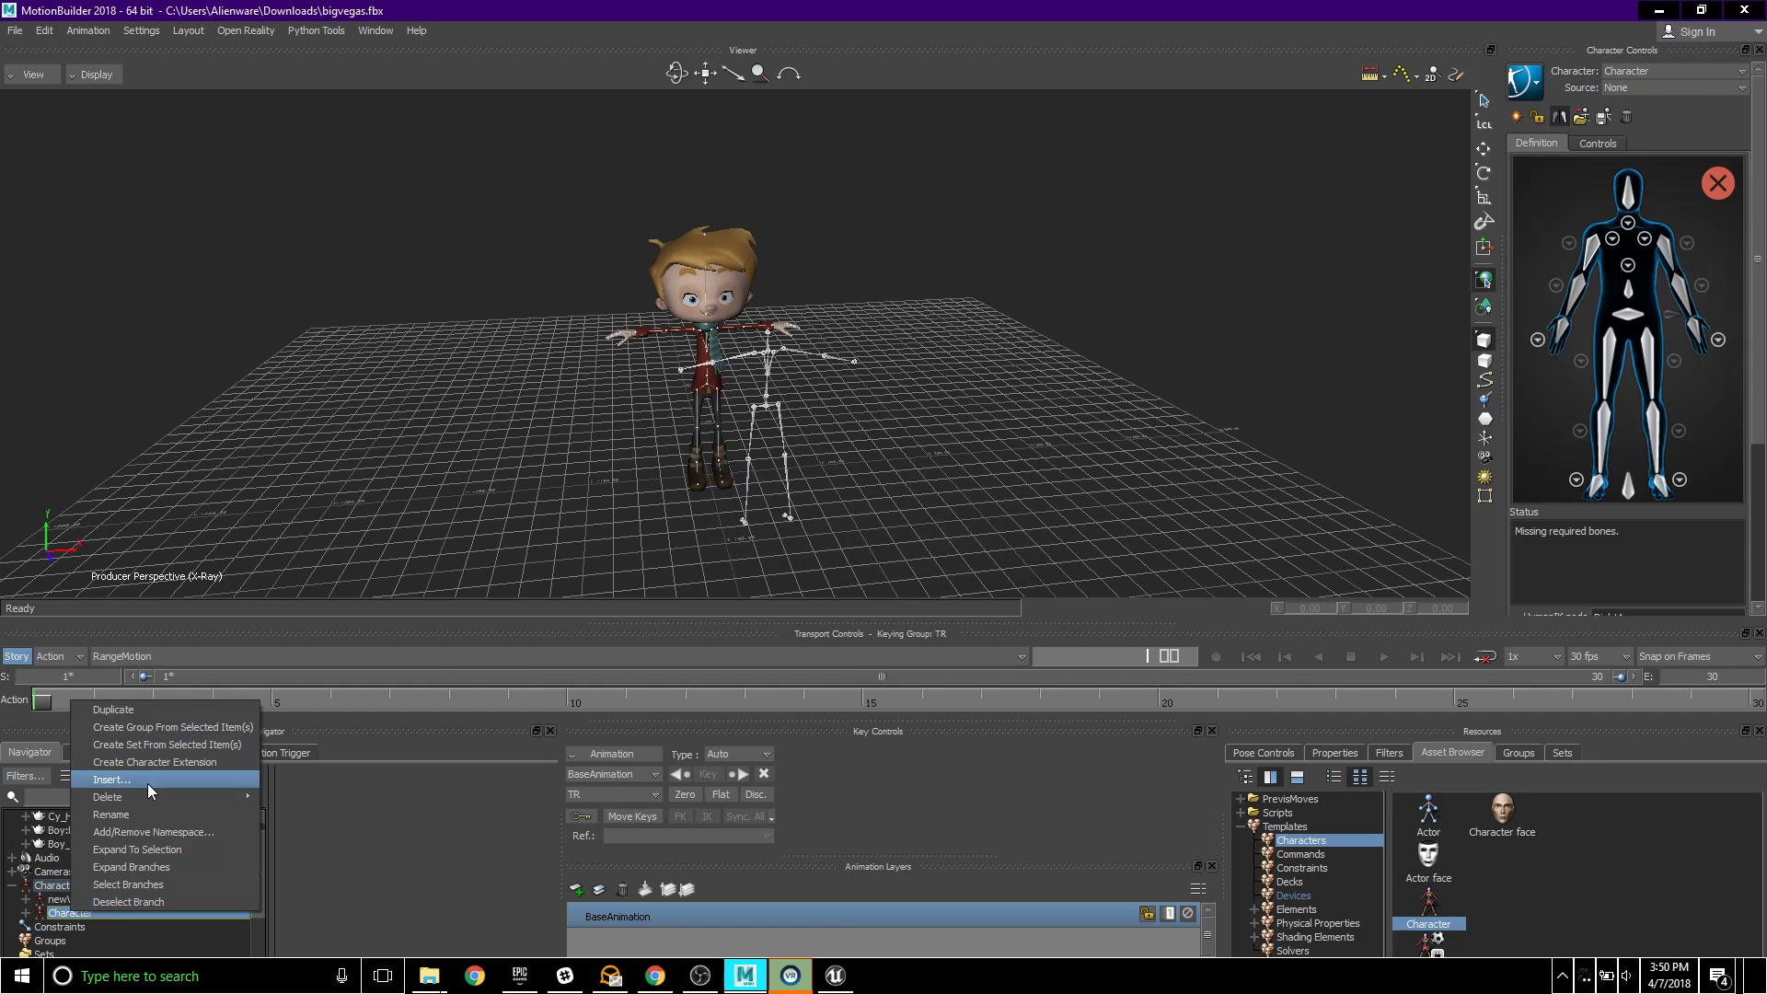
pyautogui.moveTo(197, 798)
pyautogui.click(290, 797)
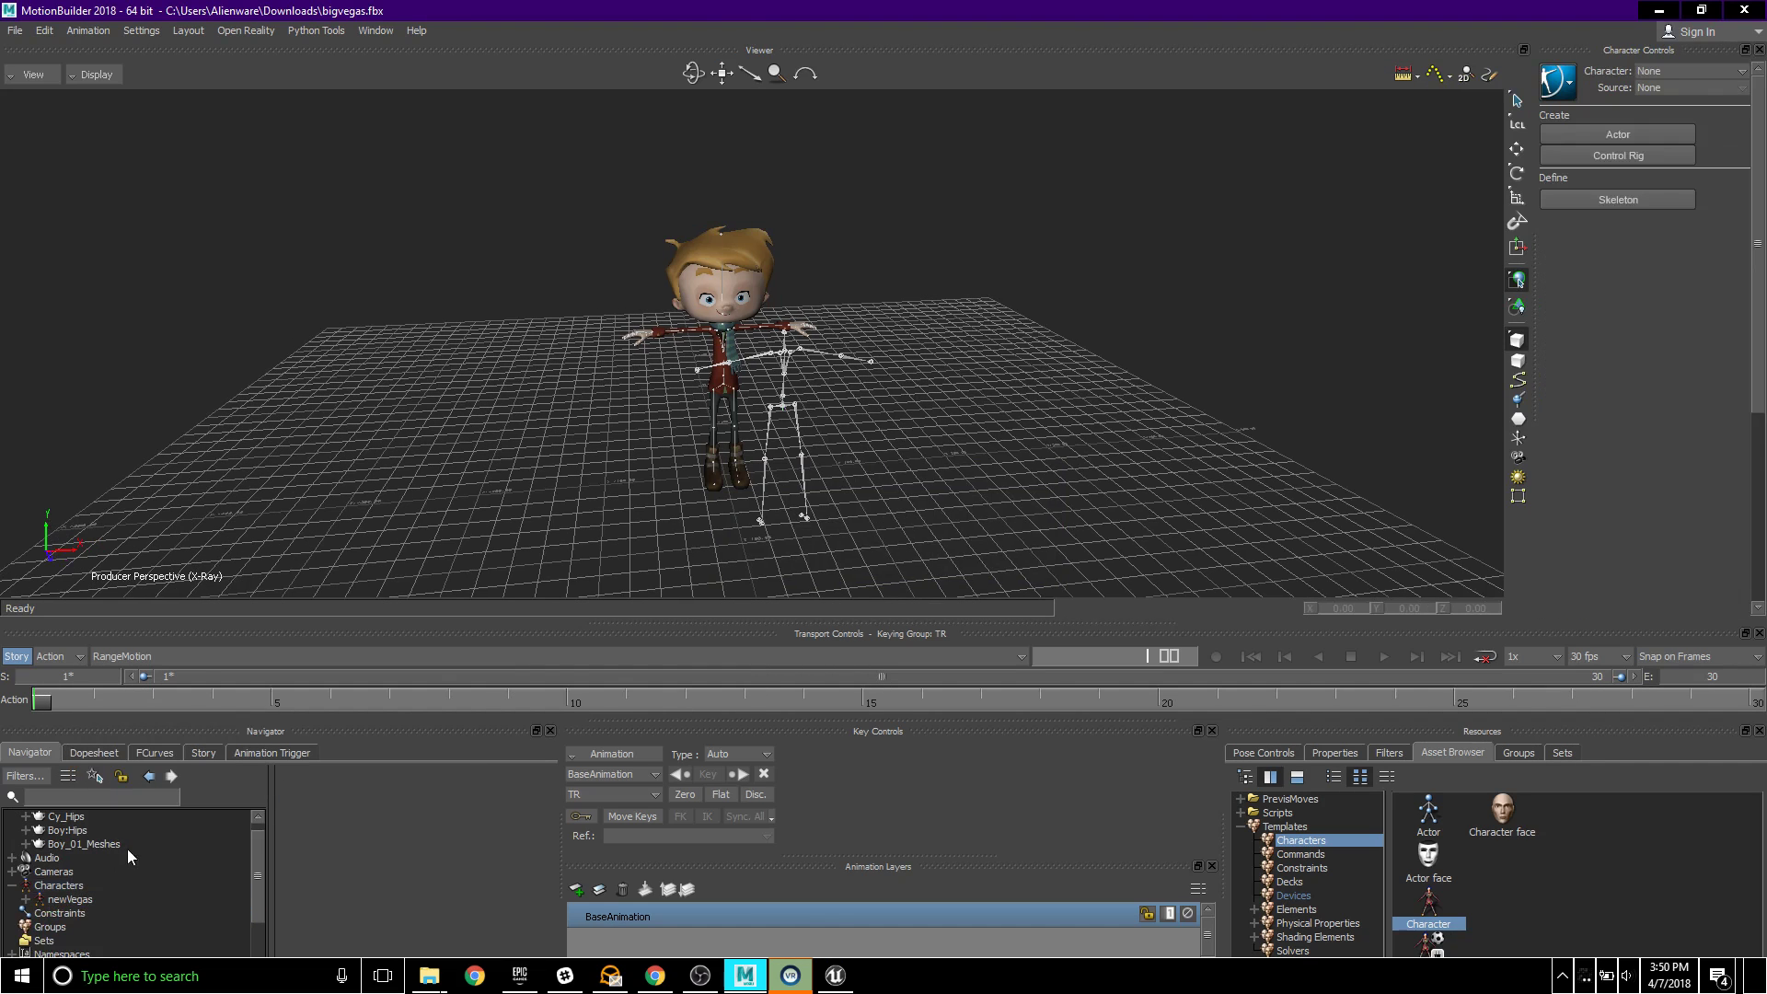
pyautogui.doubleClick(77, 900)
pyautogui.rightClick(77, 898)
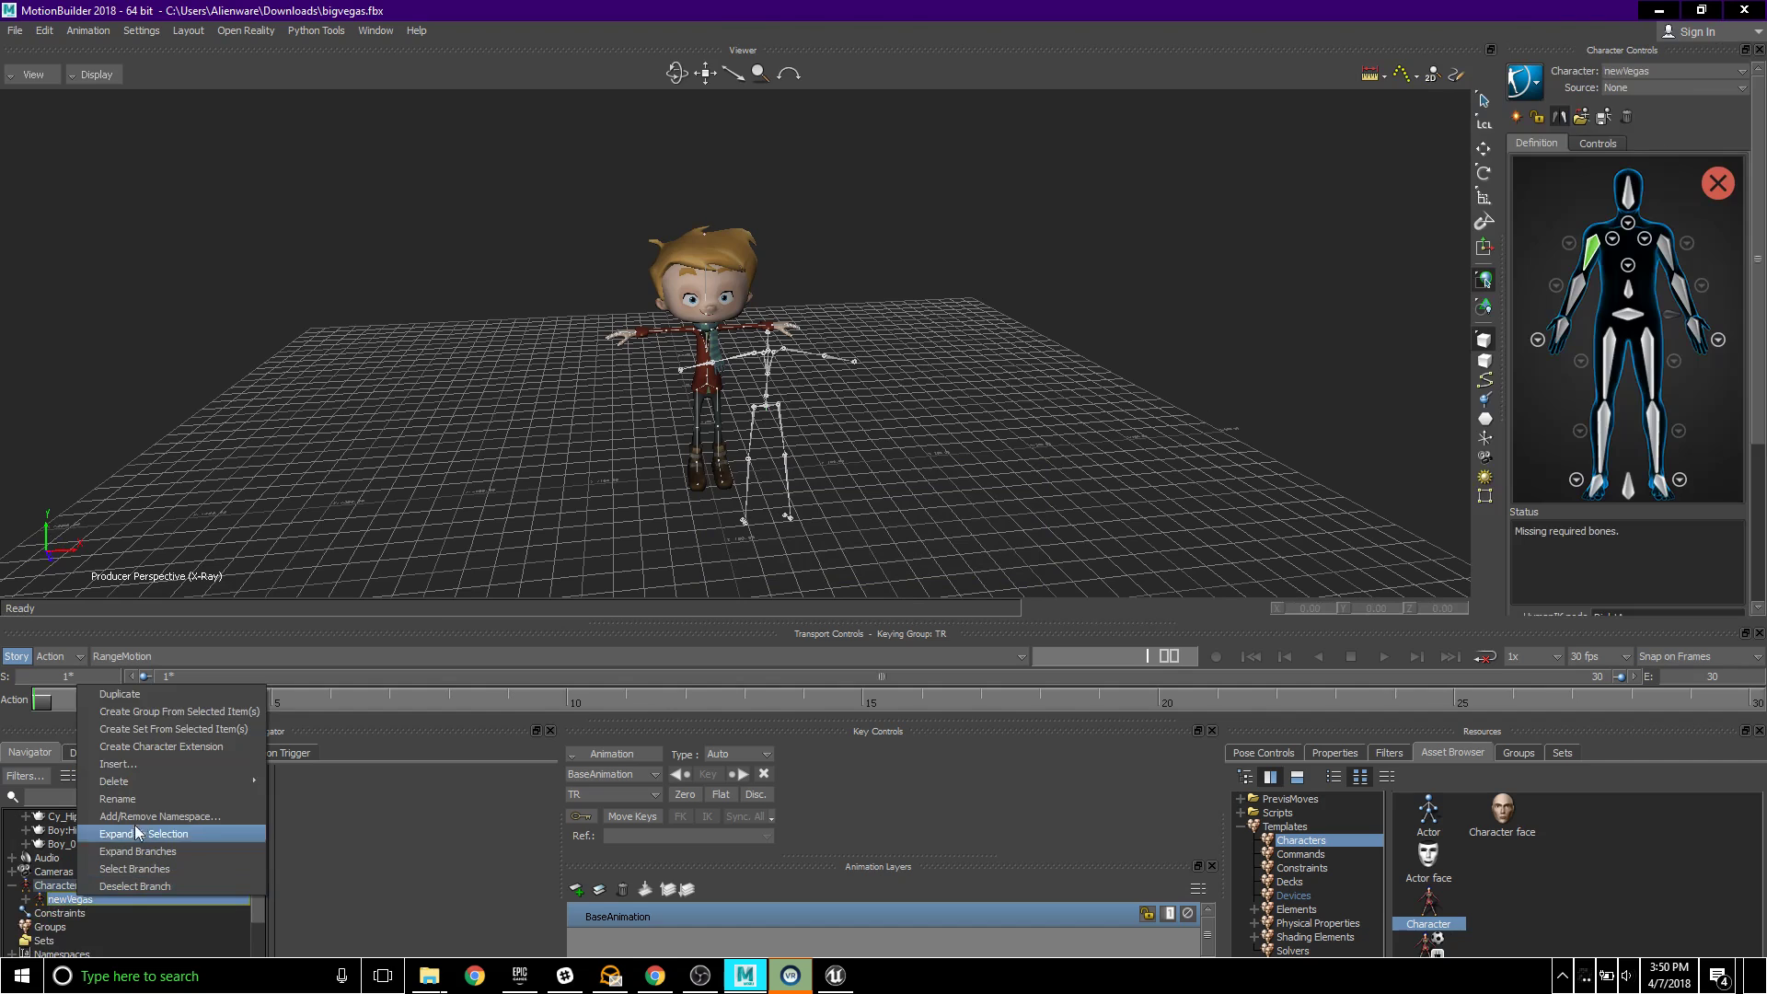
pyautogui.moveTo(142, 782)
pyautogui.click(294, 783)
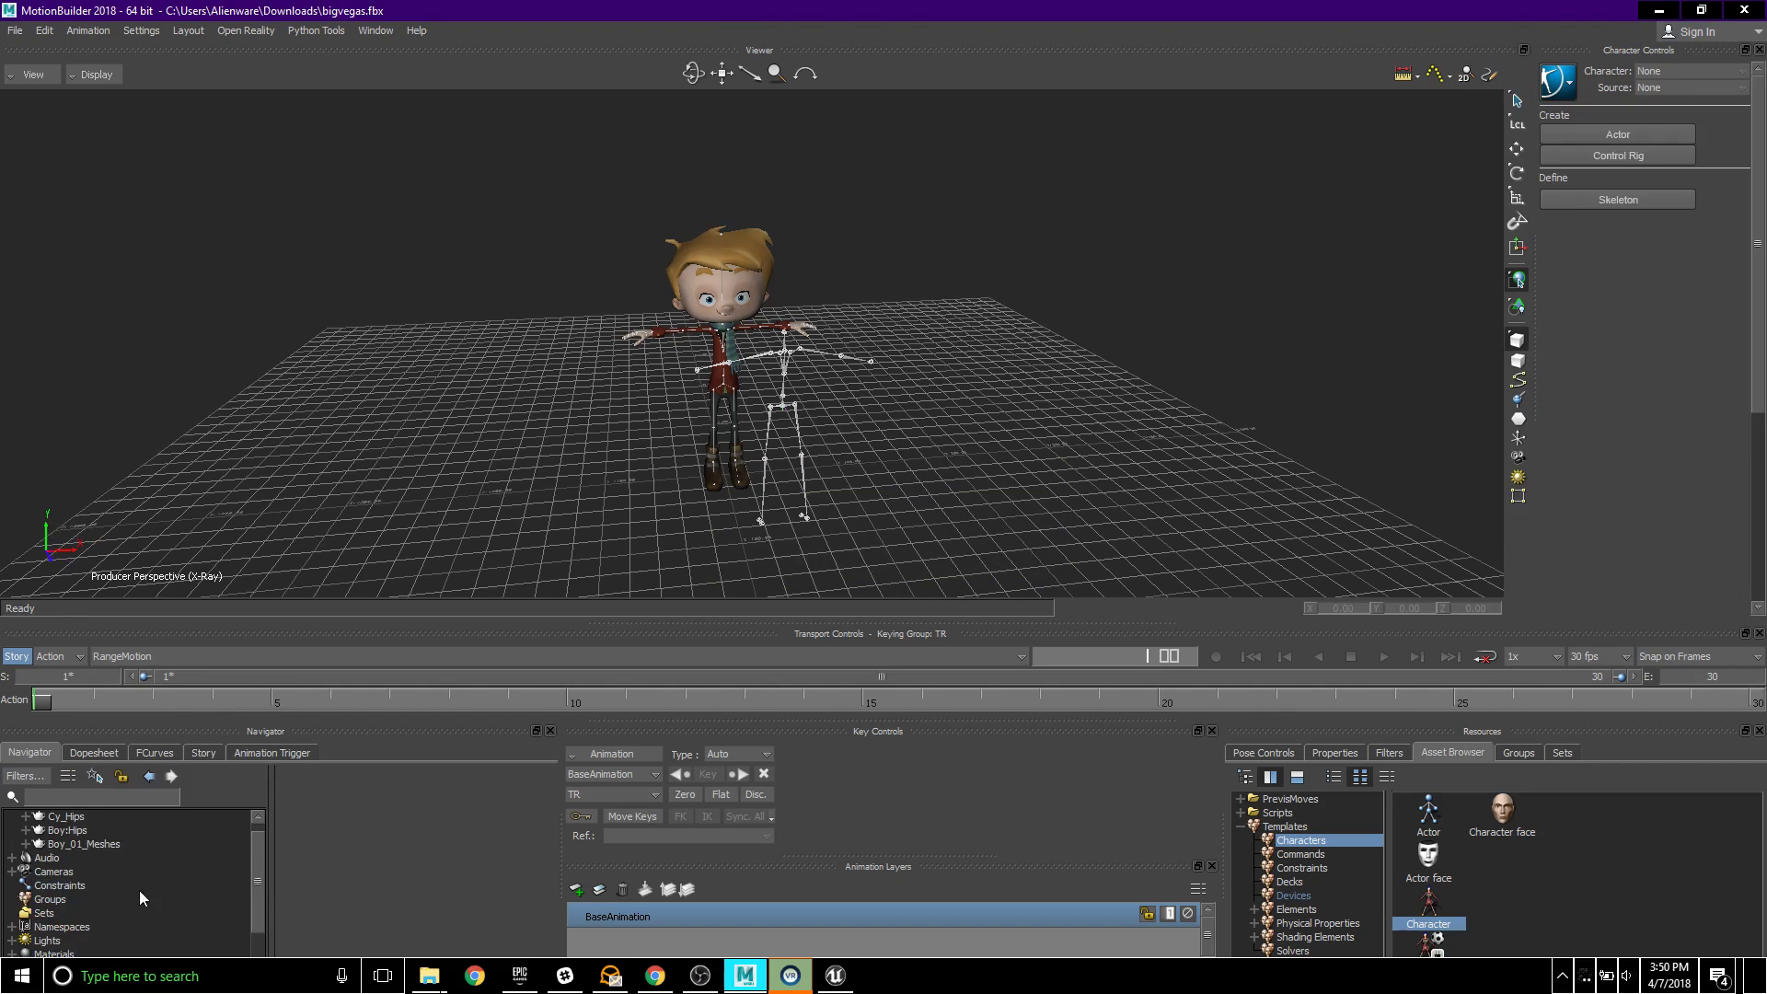
# - Apply a new Character template to Boy:Hips and characterize it as a biped
pyautogui.scroll(1, 140, 891)
pyautogui.click(28, 875)
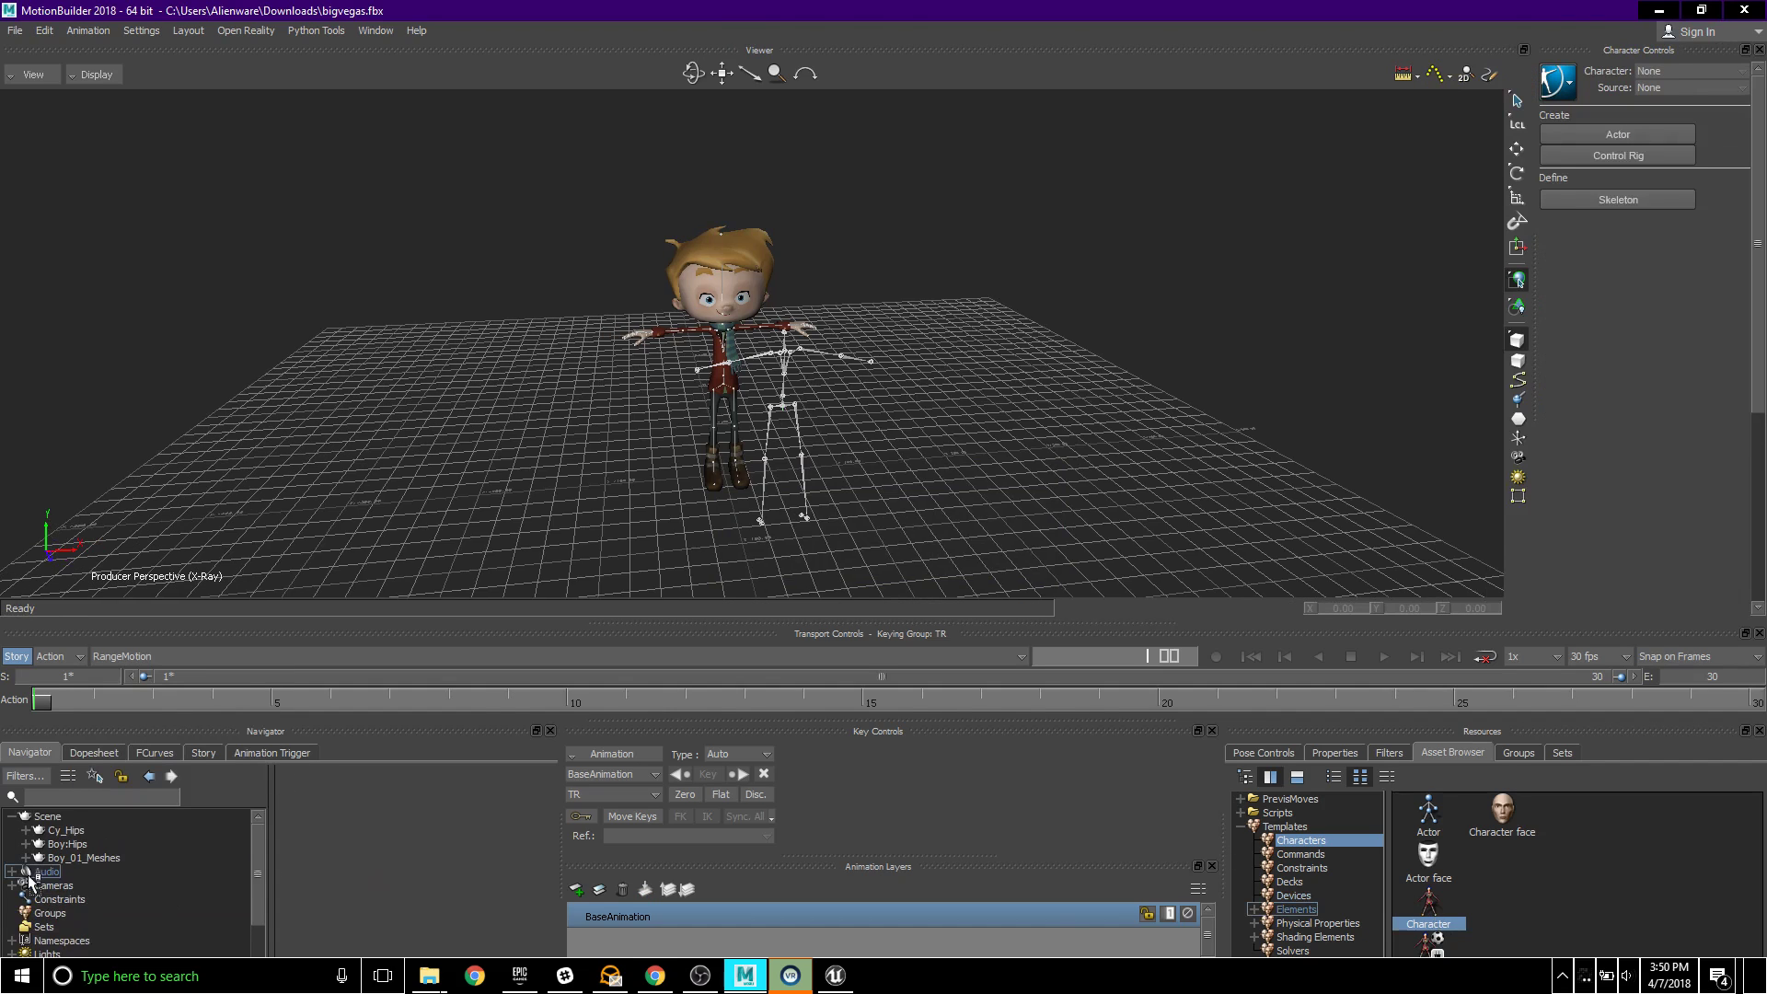
pyautogui.moveTo(29, 879); pyautogui.dragTo(81, 851)
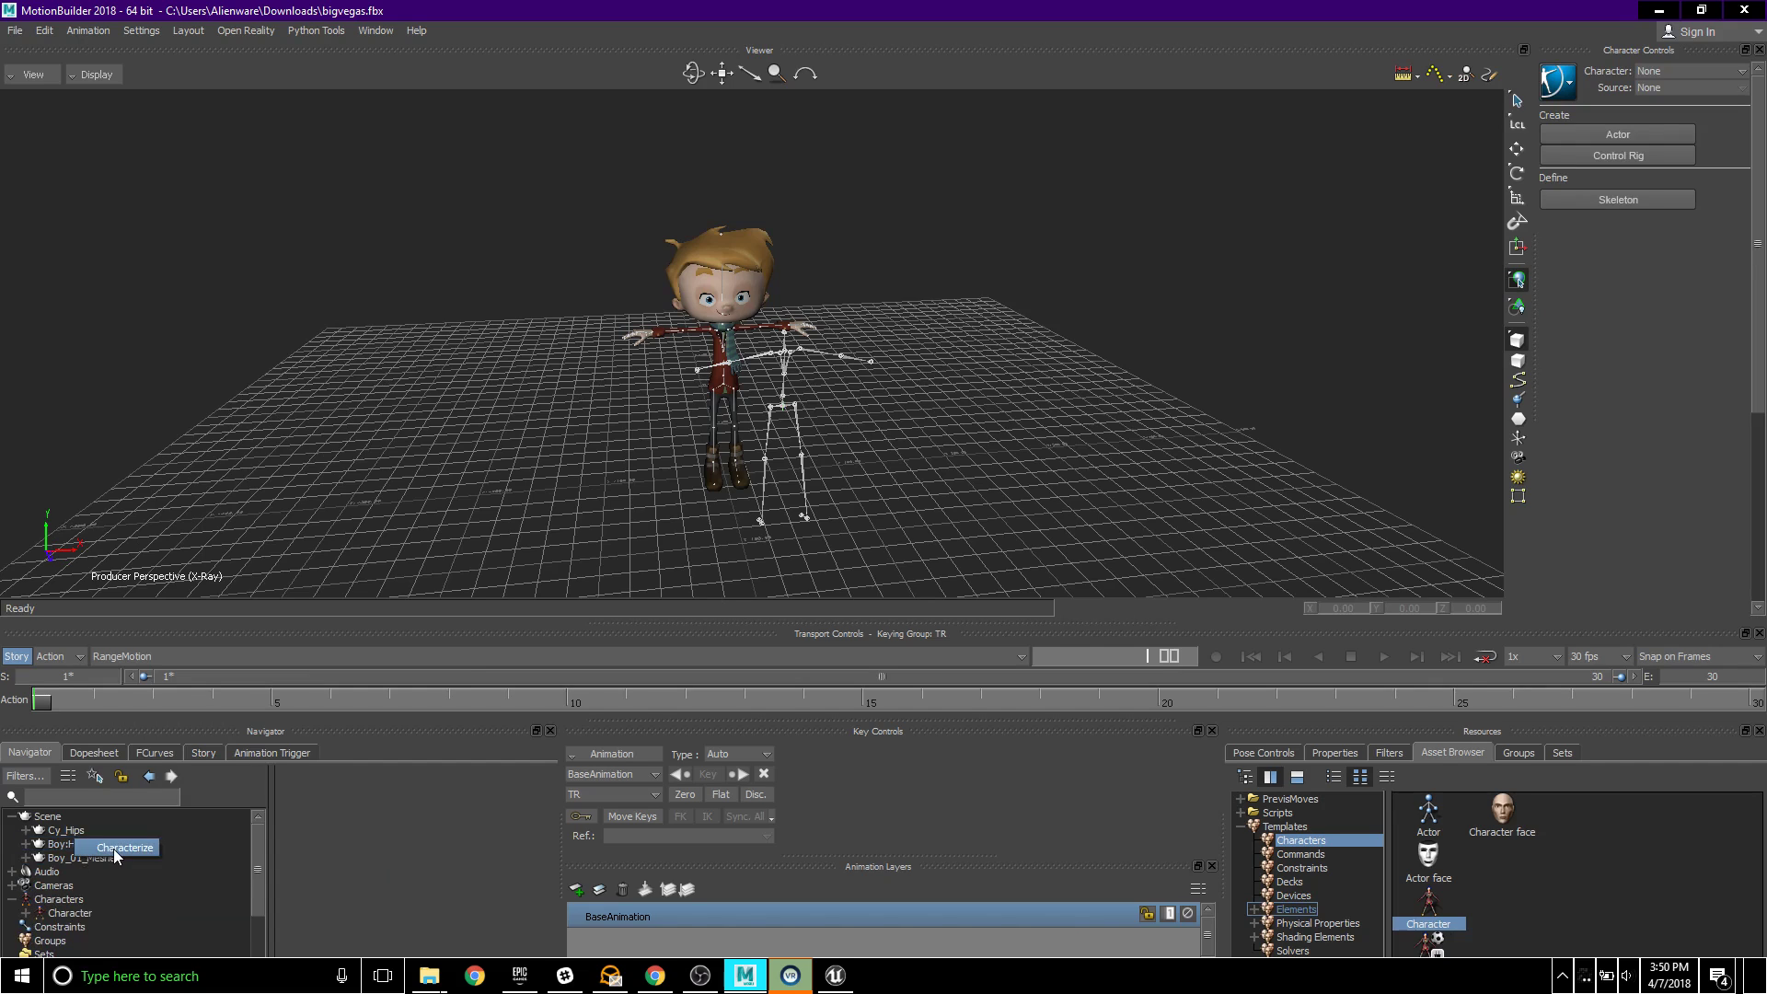
pyautogui.click(804, 560)
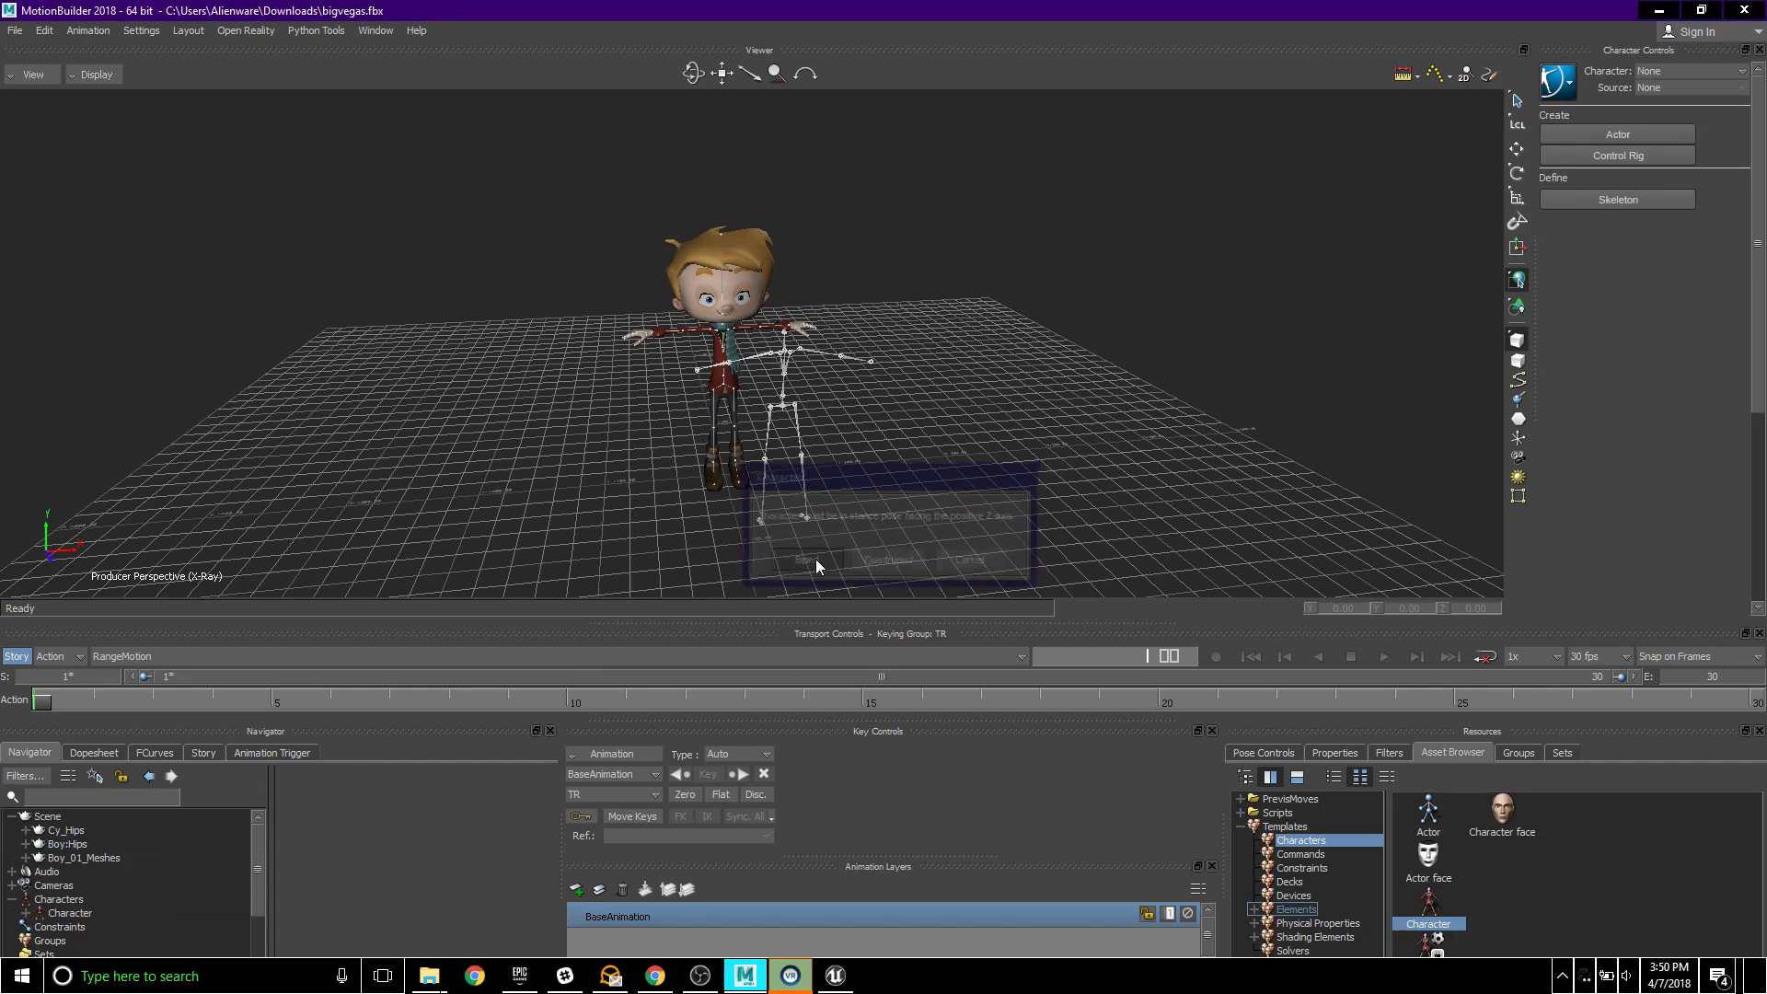
# - Rename the Boy skeleton's new character definition as Avatar
pyautogui.rightClick(91, 913)
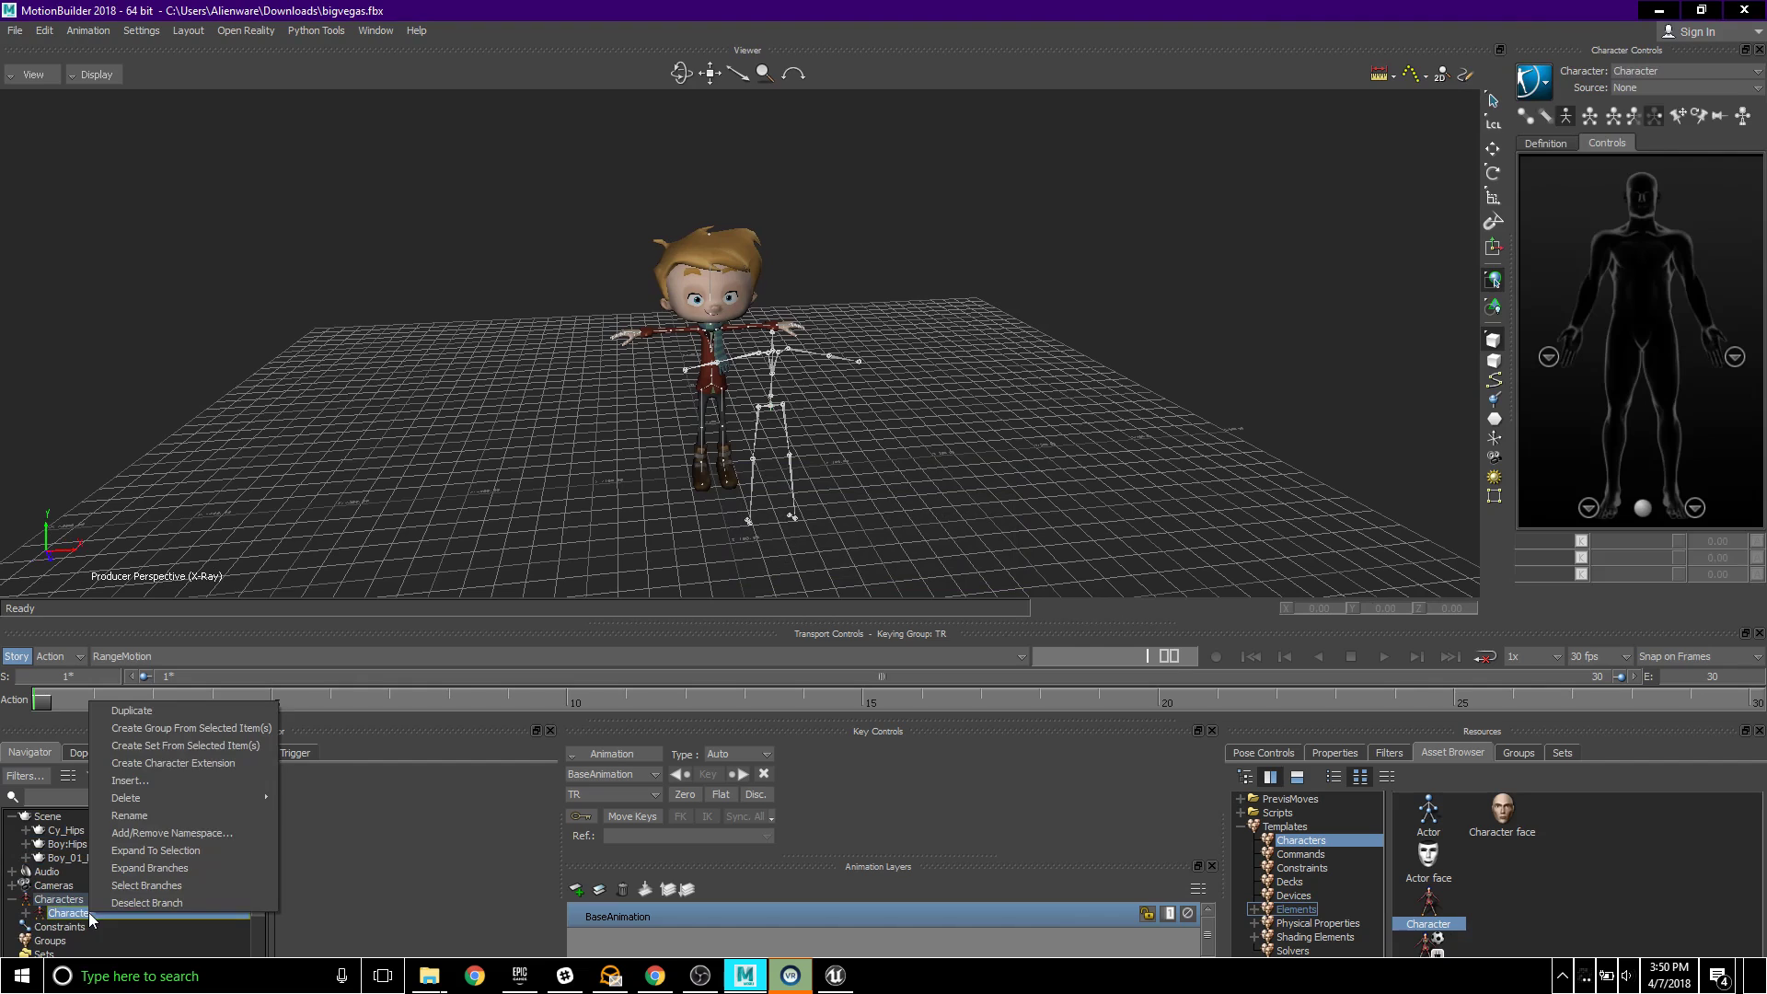
pyautogui.click(175, 814)
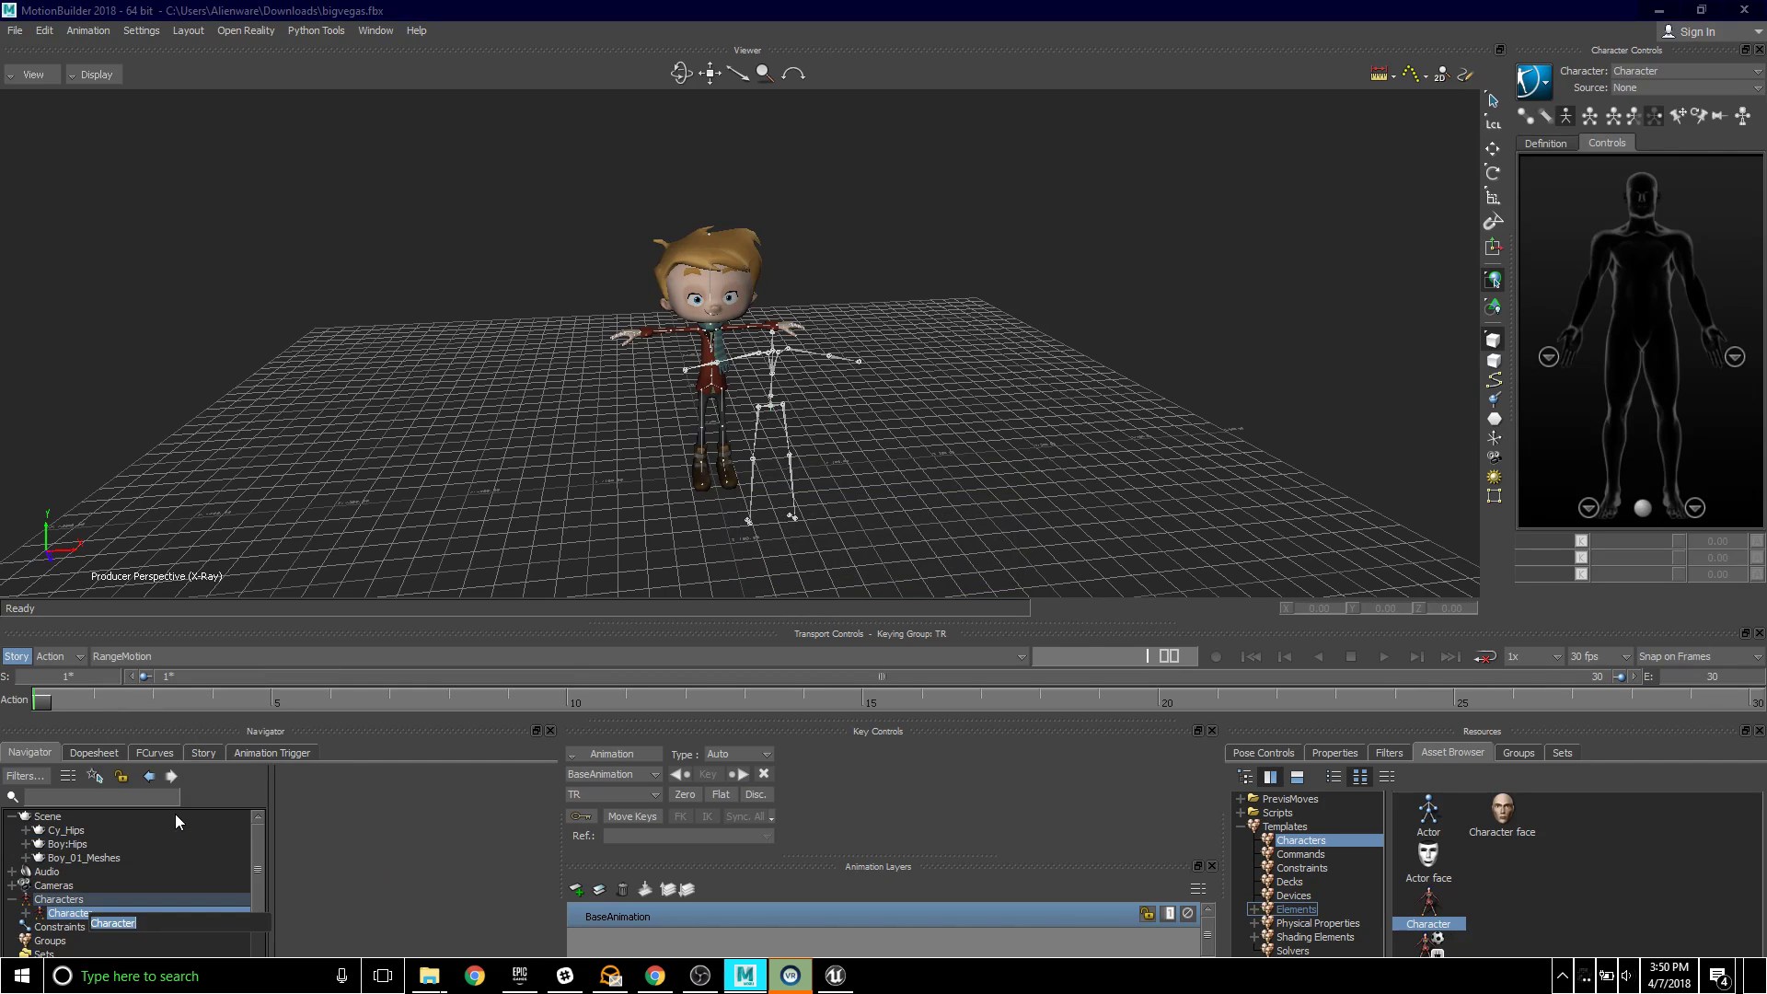
pyautogui.write('Avatar')
pyautogui.press('Return')
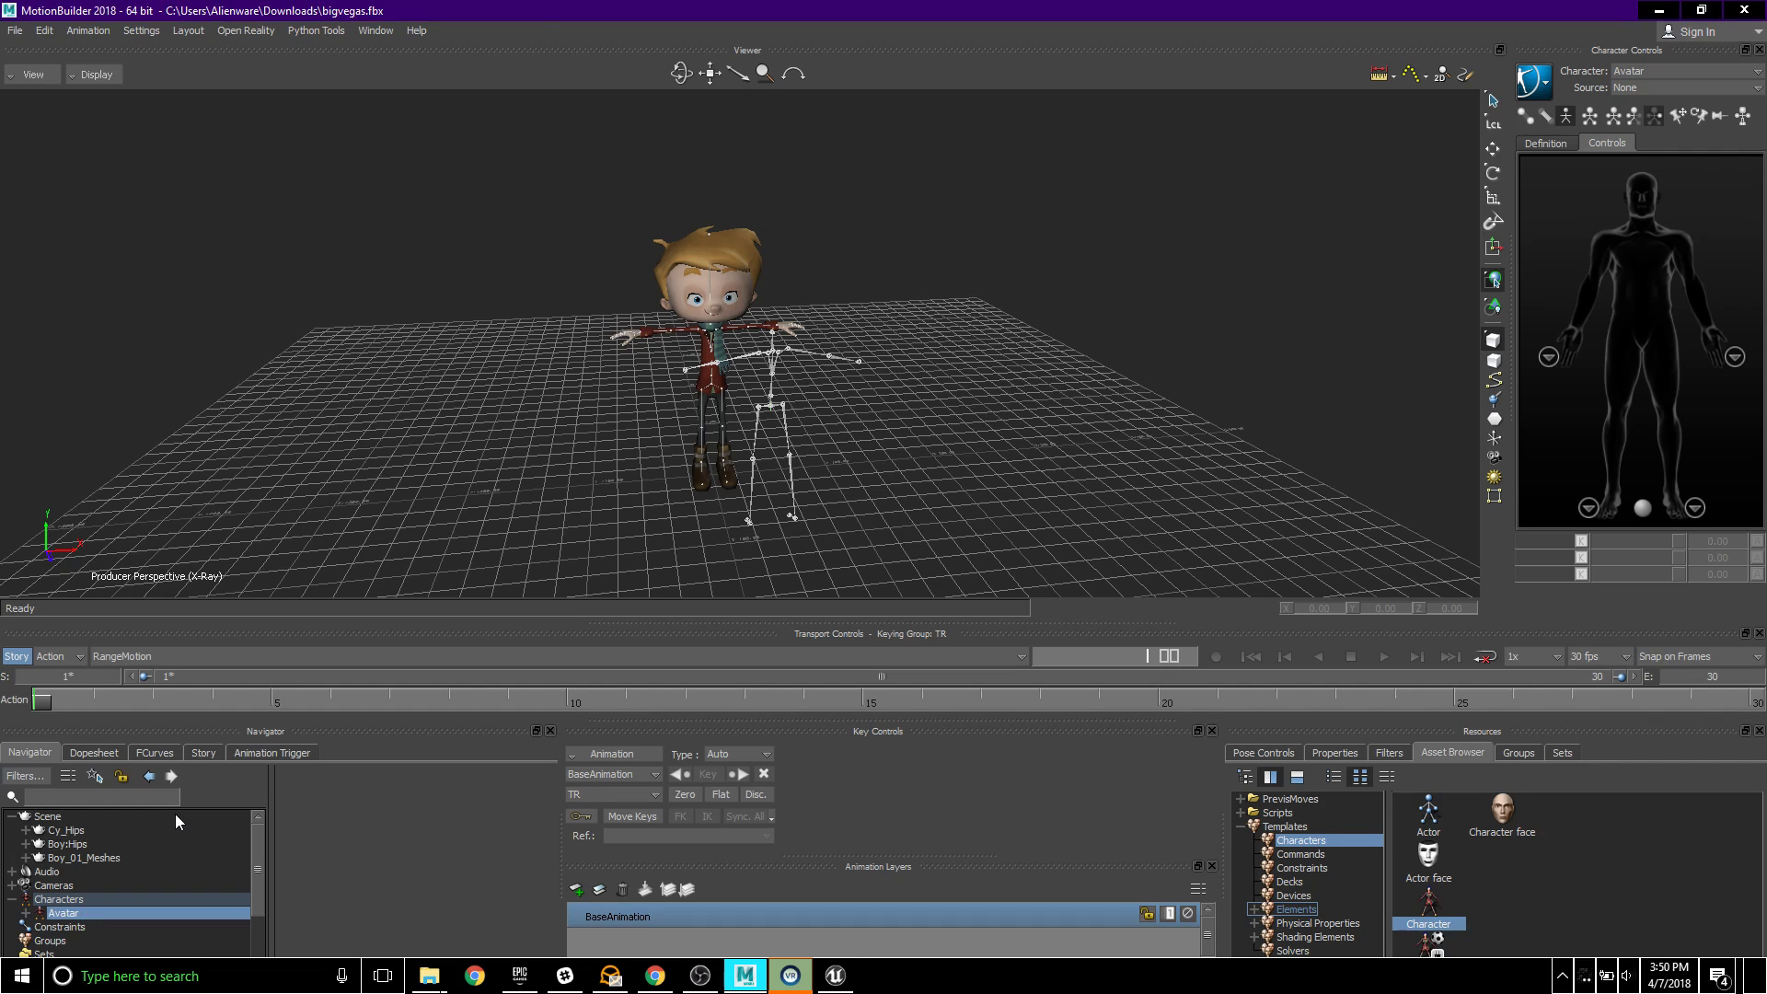
# - Select all branches of the Cy_Hips skeleton and zero their rotation
pyautogui.click(74, 832)
pyautogui.rightClick(74, 830)
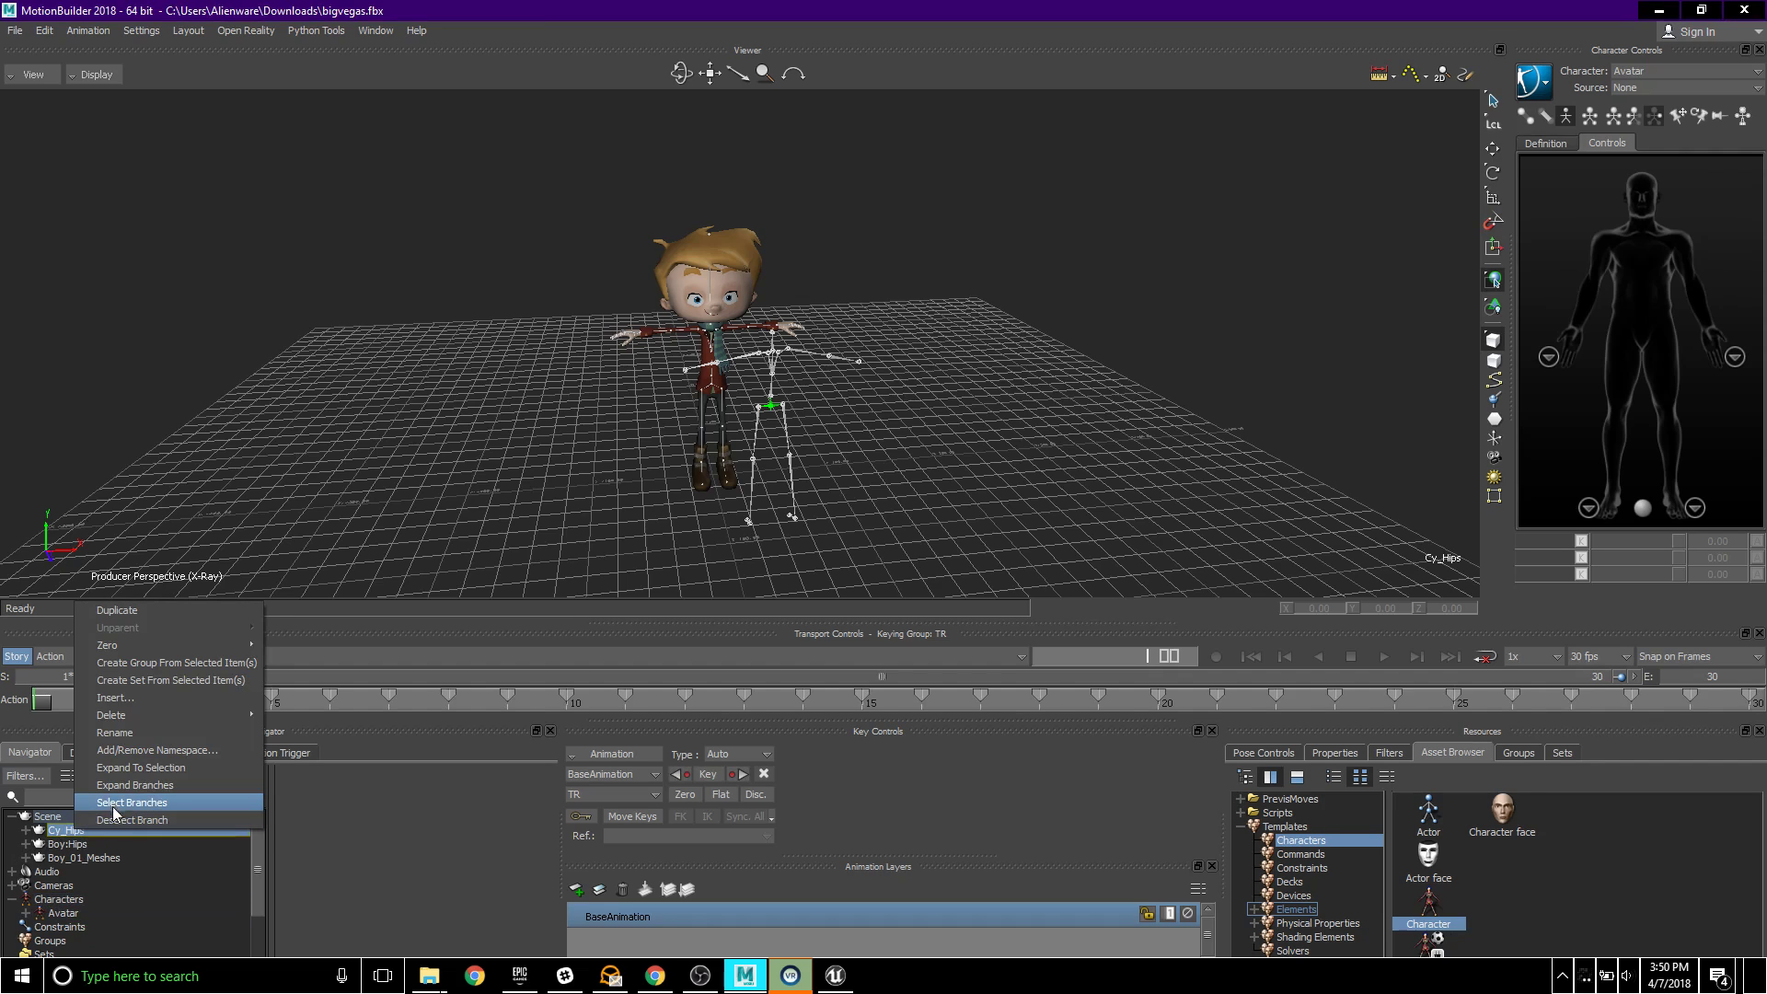
pyautogui.click(116, 801)
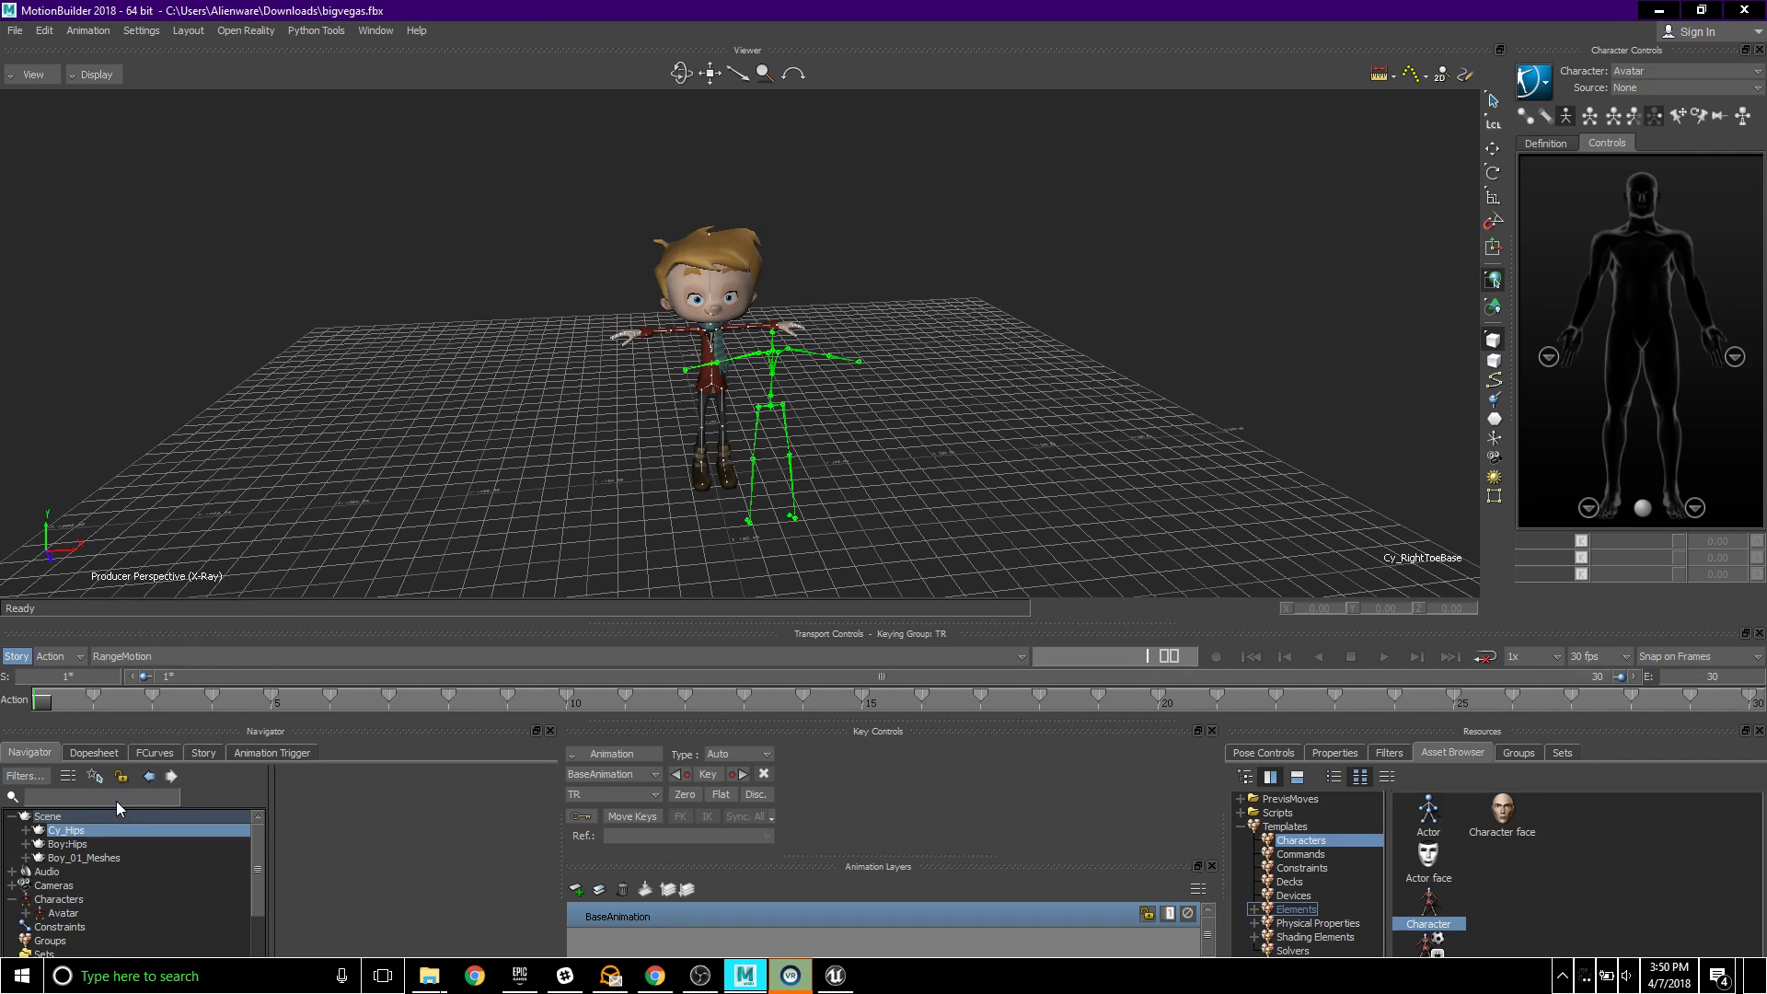
pyautogui.rightClick(66, 836)
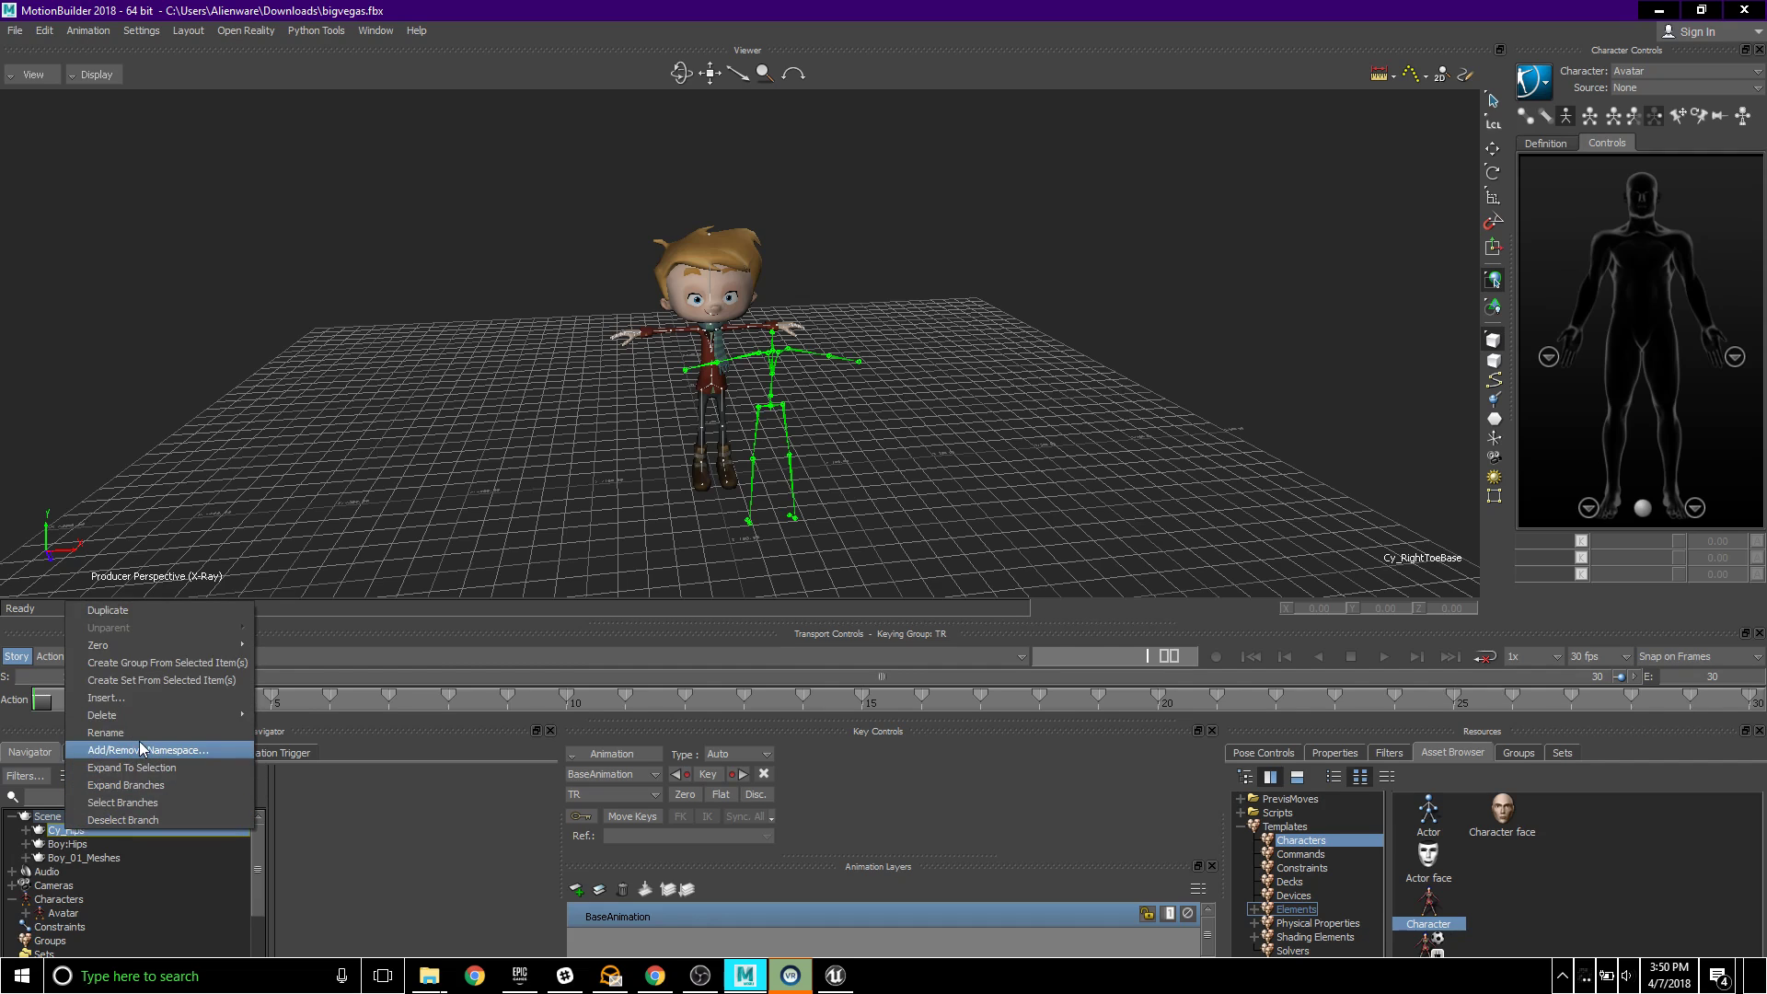
pyautogui.moveTo(152, 644)
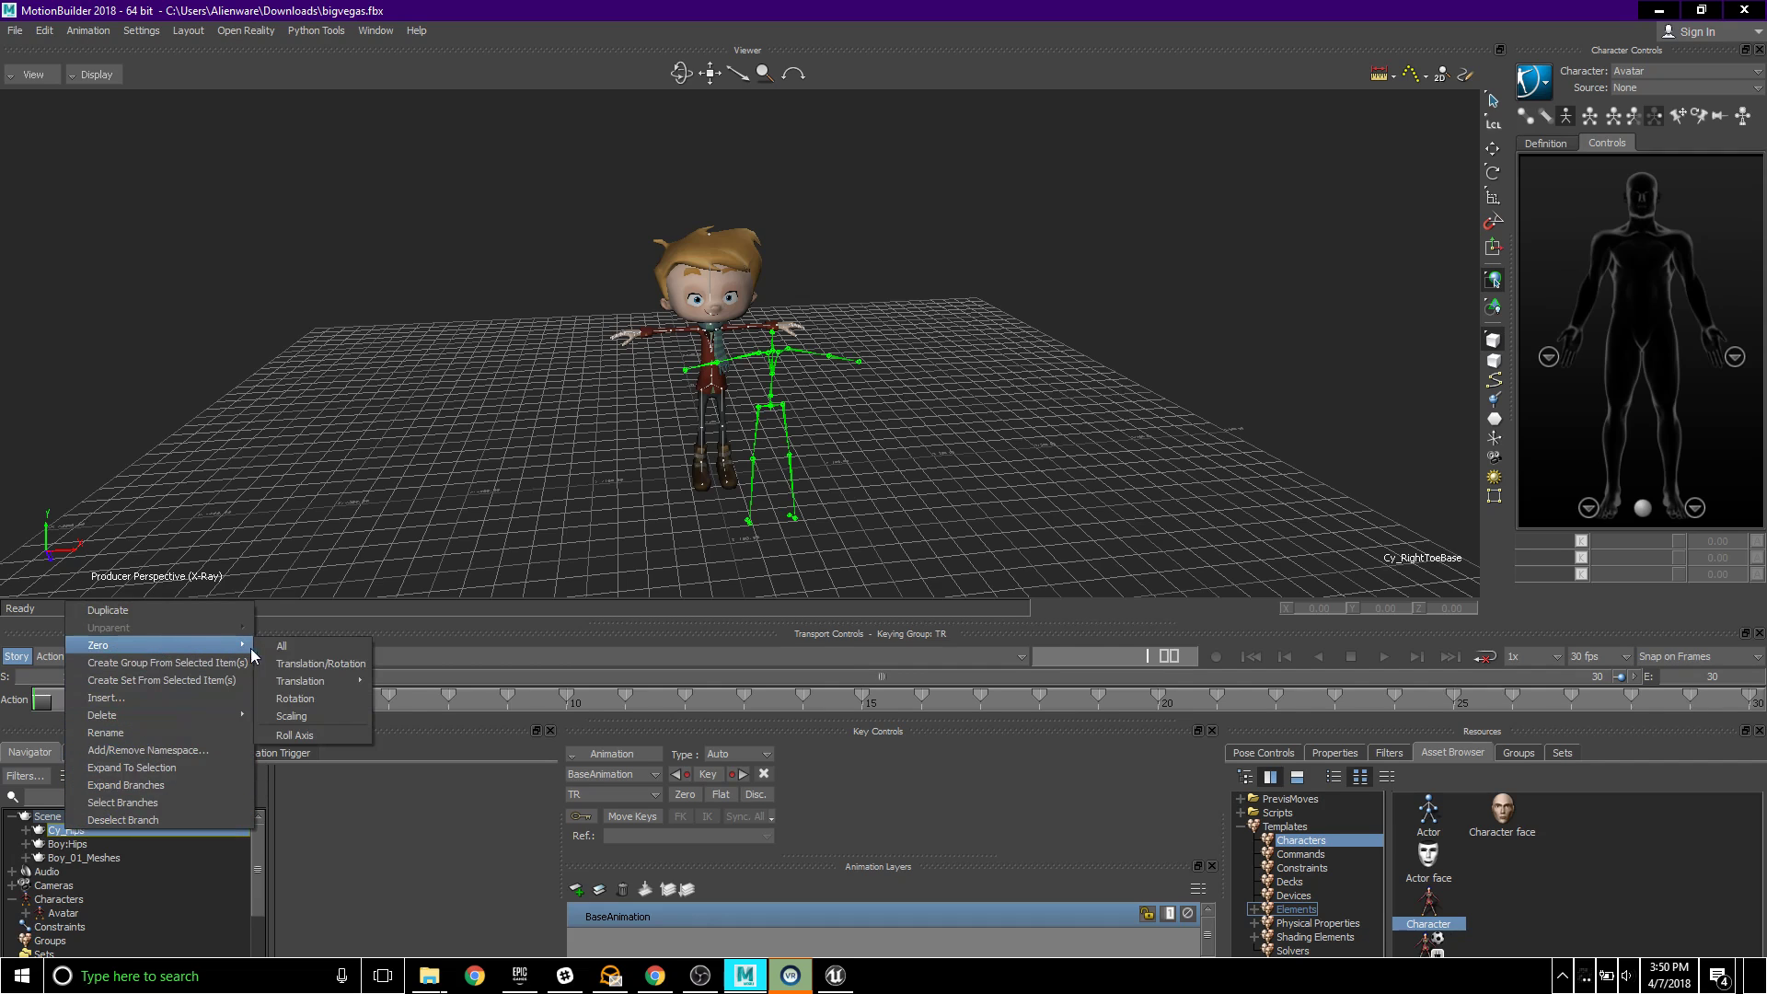
pyautogui.click(315, 697)
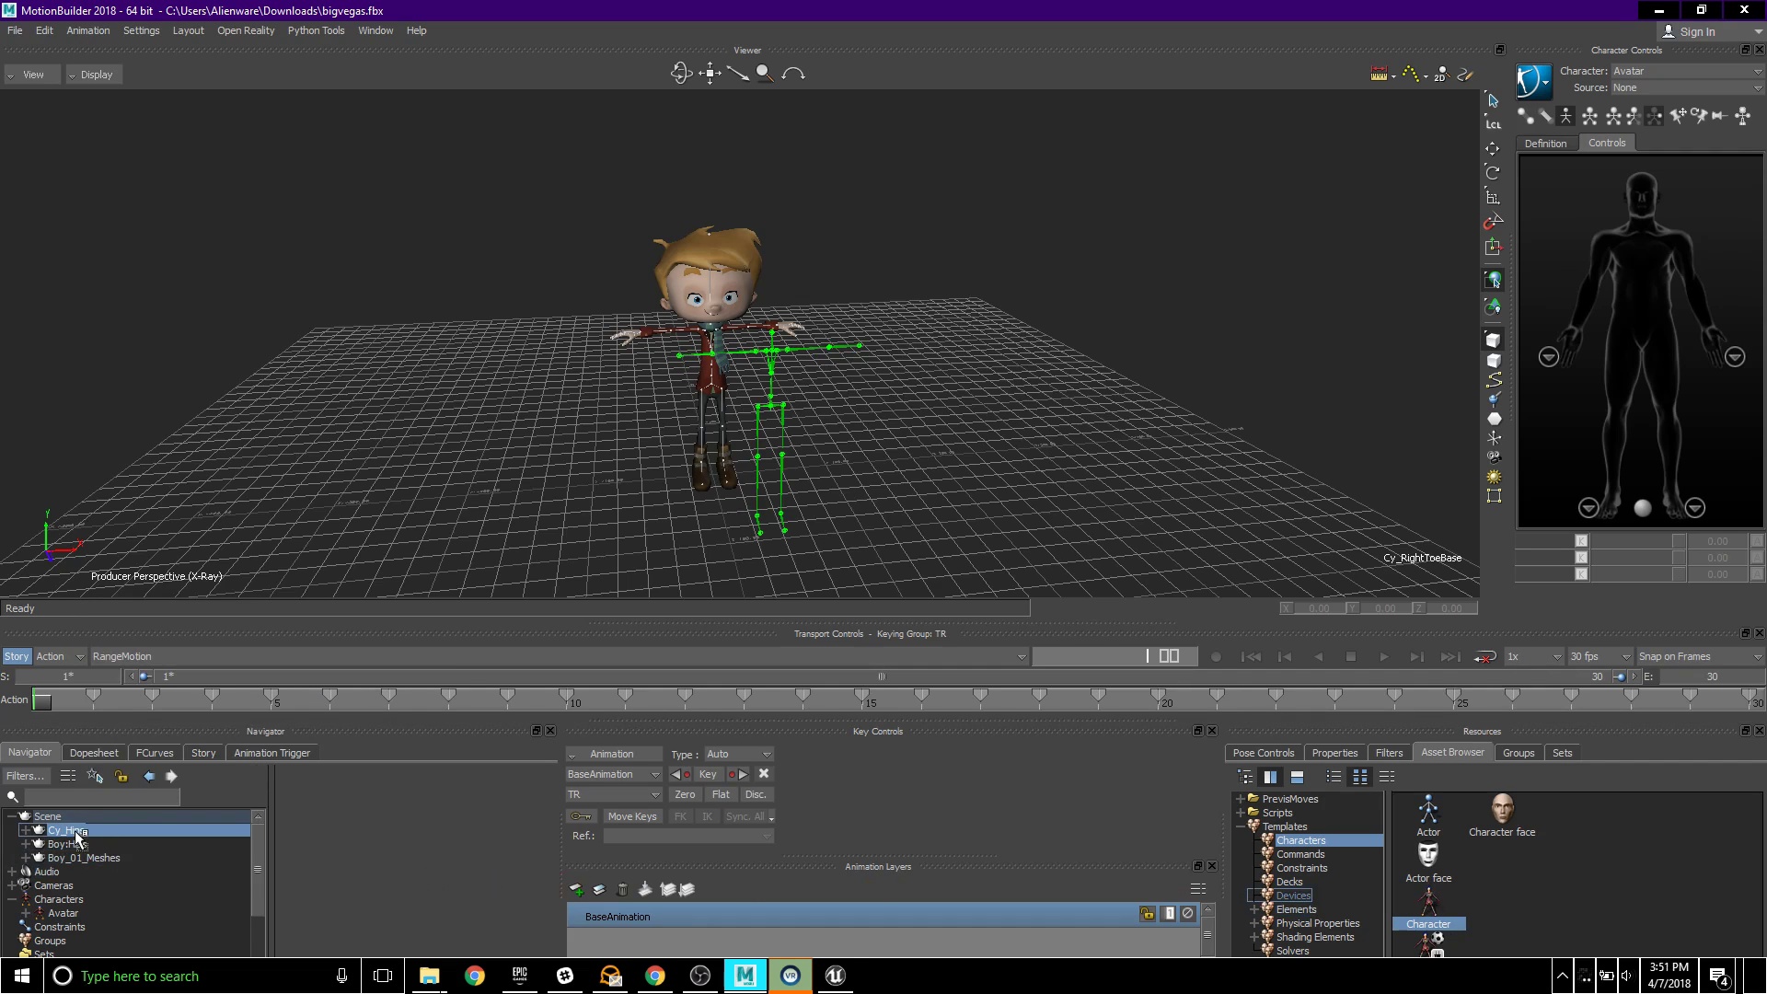
# - Apply the Character template to Cy_Hips, characterize it as a biped, and rename the new character definition as Data
pyautogui.moveTo(74, 832); pyautogui.dragTo(75, 831)
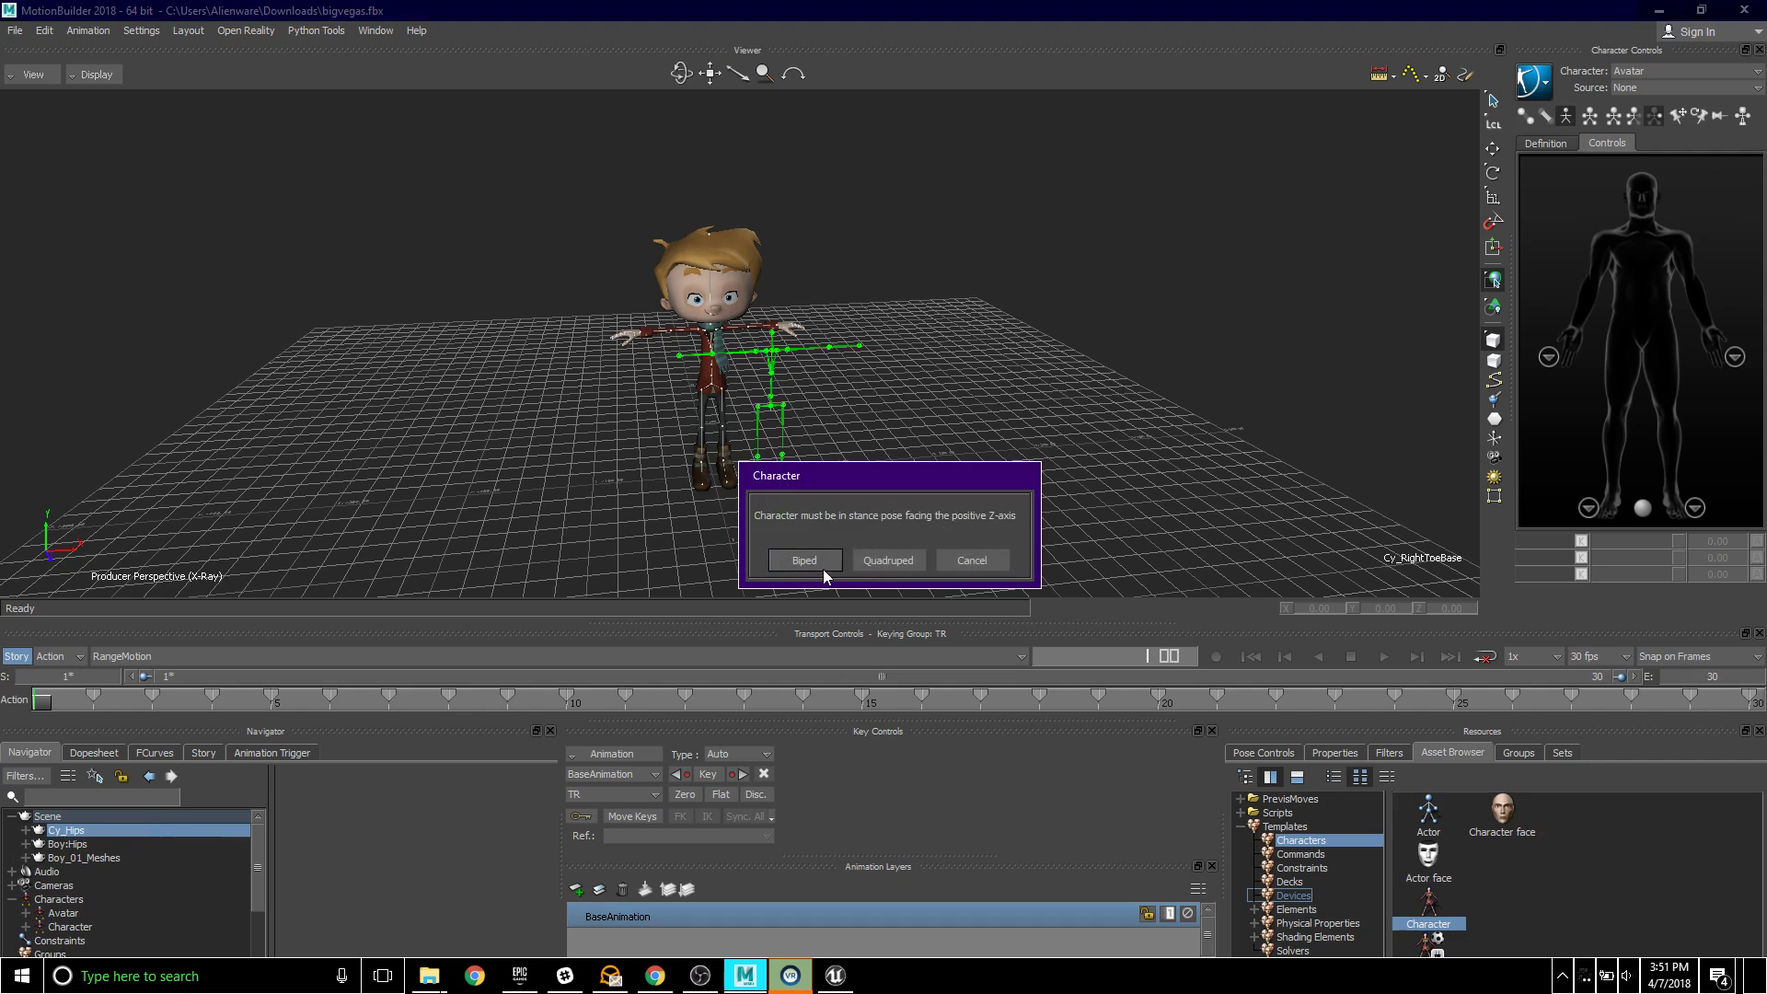
pyautogui.click(801, 564)
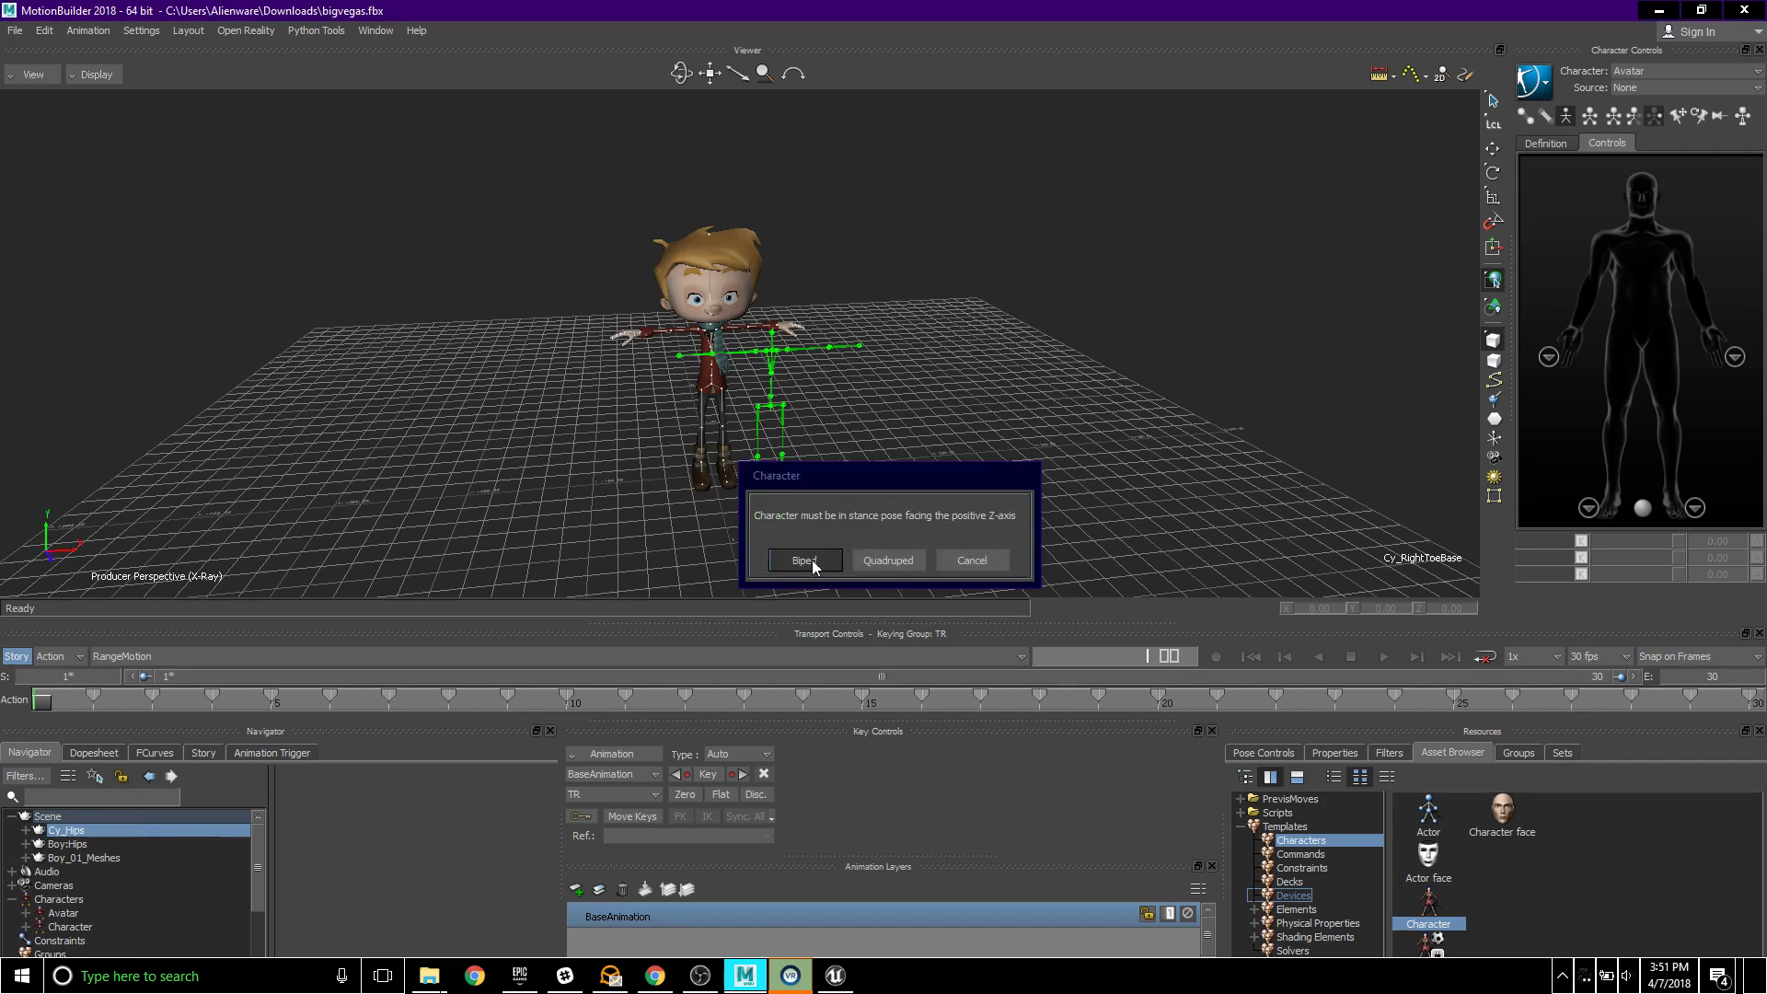
pyautogui.click(61, 926)
pyautogui.rightClick(62, 925)
pyautogui.click(136, 826)
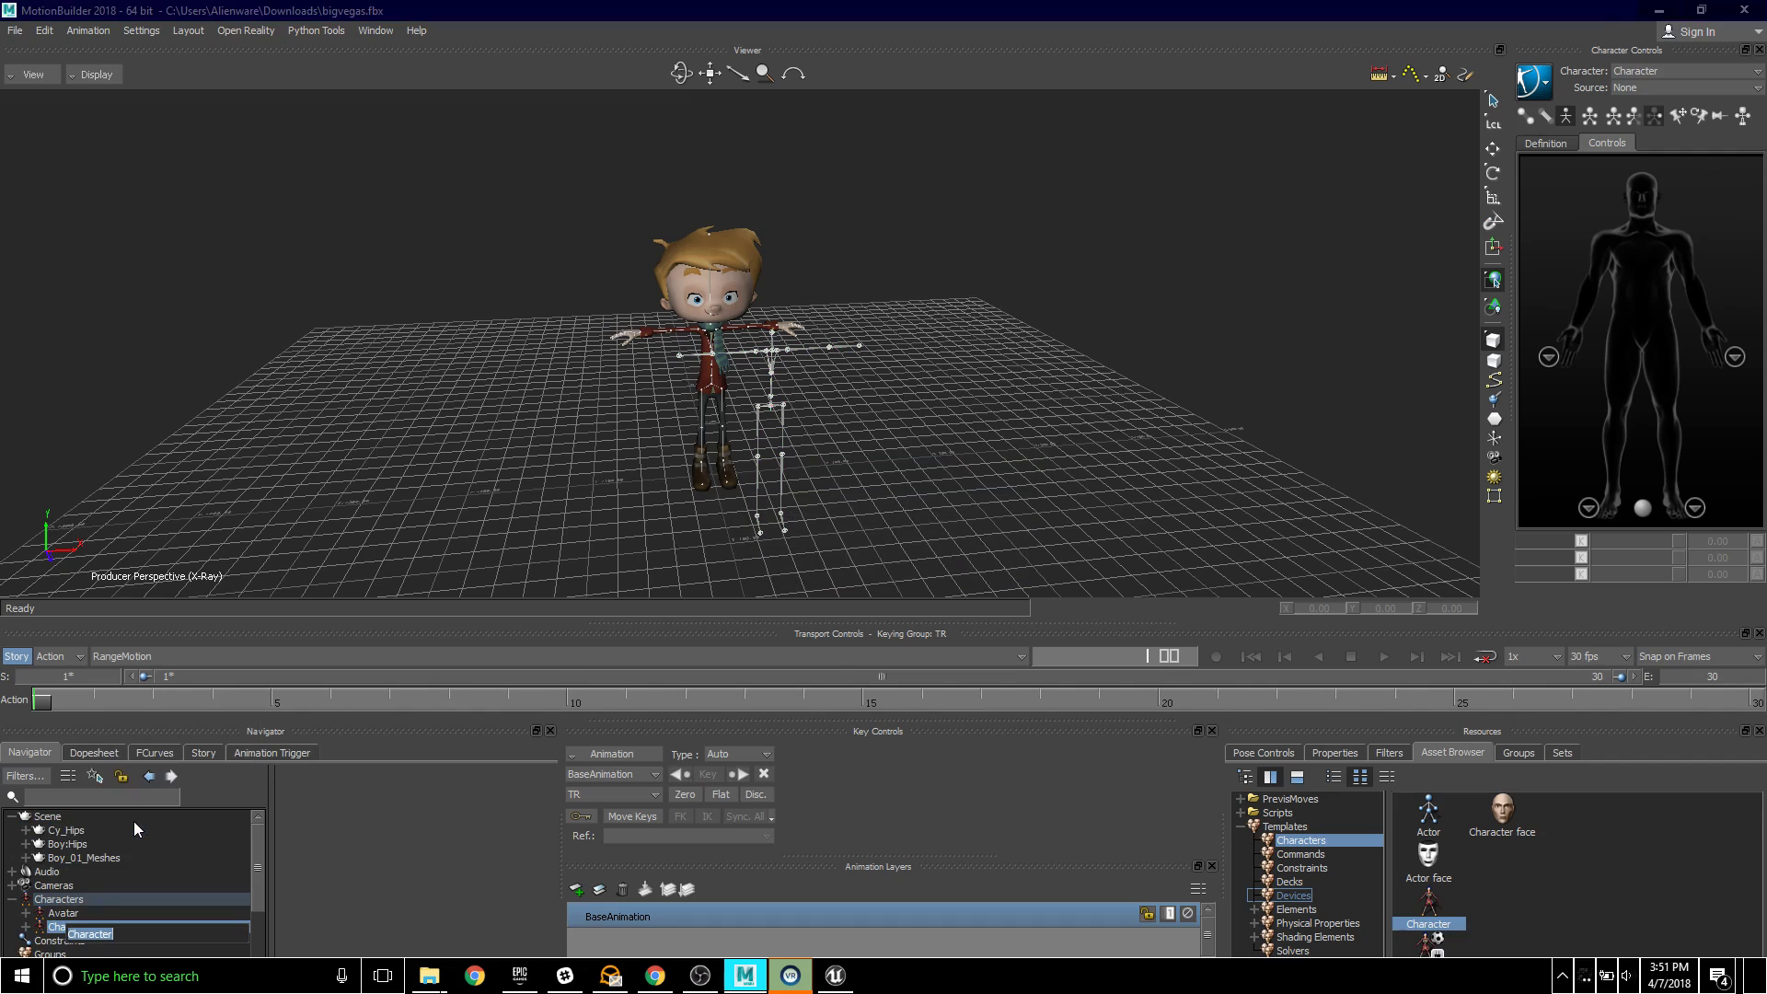
pyautogui.write('Data')
pyautogui.press('Return')
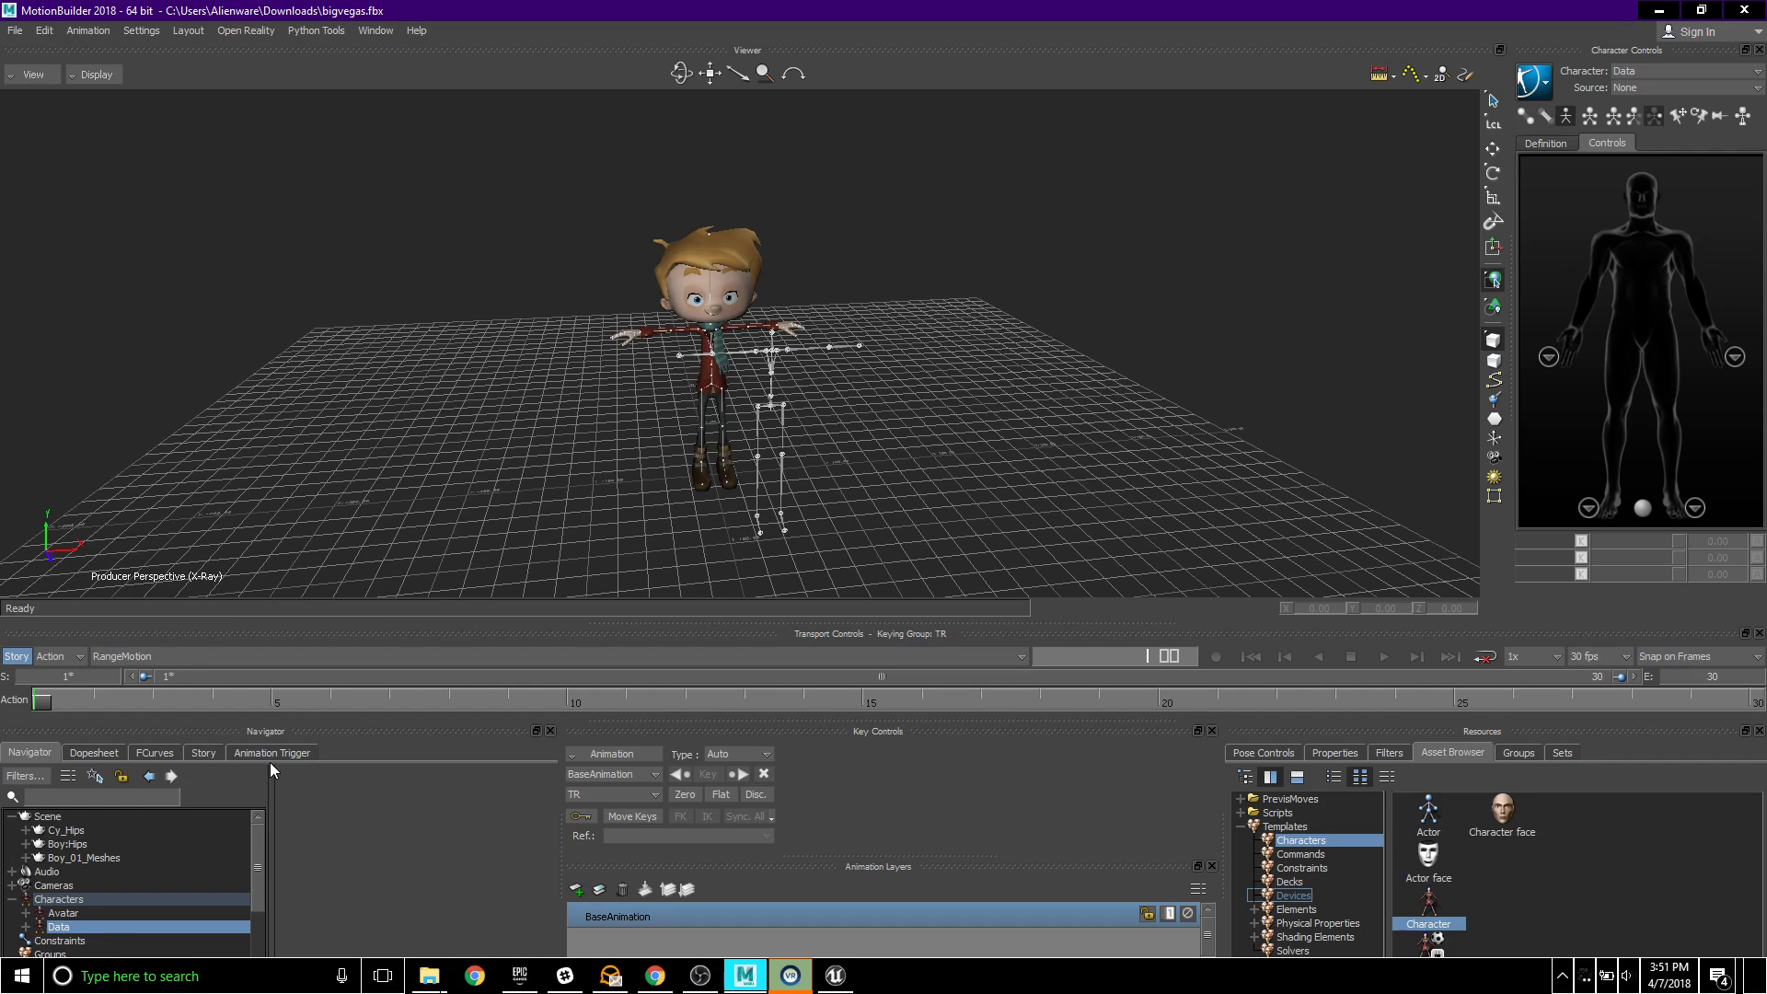
# - Set Avatar's input type to Character with Data as its source and activate the input
pyautogui.click(64, 913)
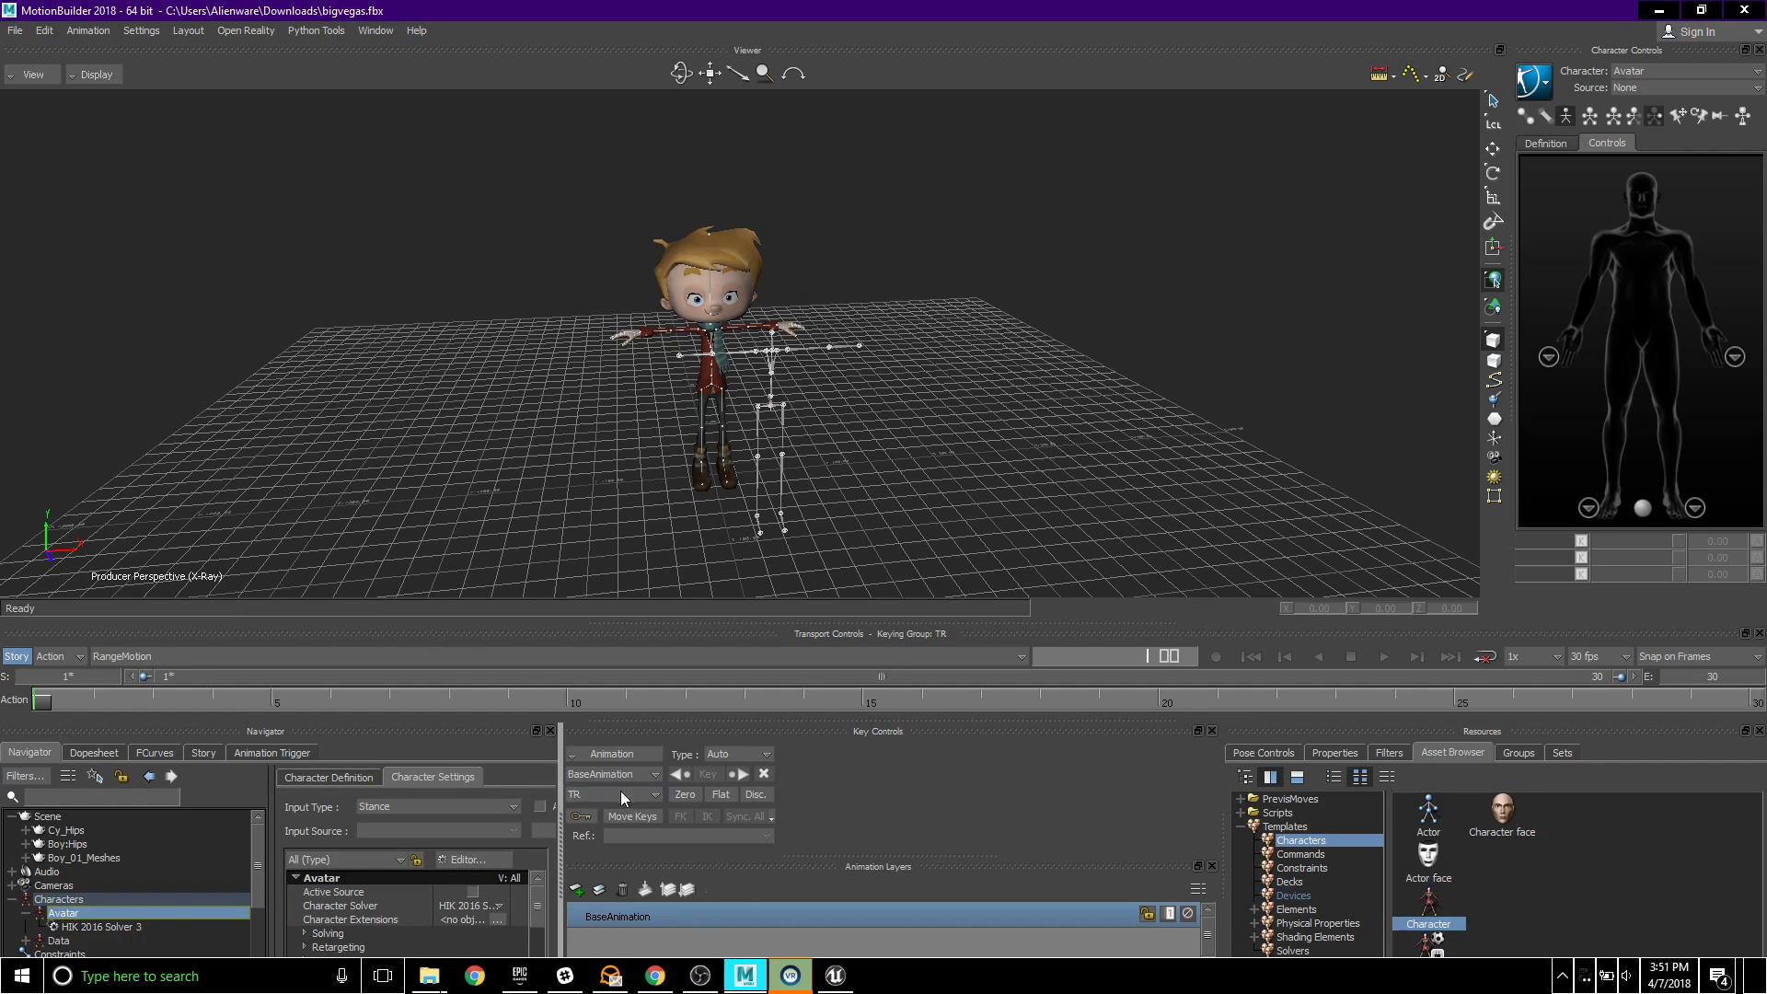
pyautogui.moveTo(562, 792); pyautogui.dragTo(889, 792)
pyautogui.click(423, 805)
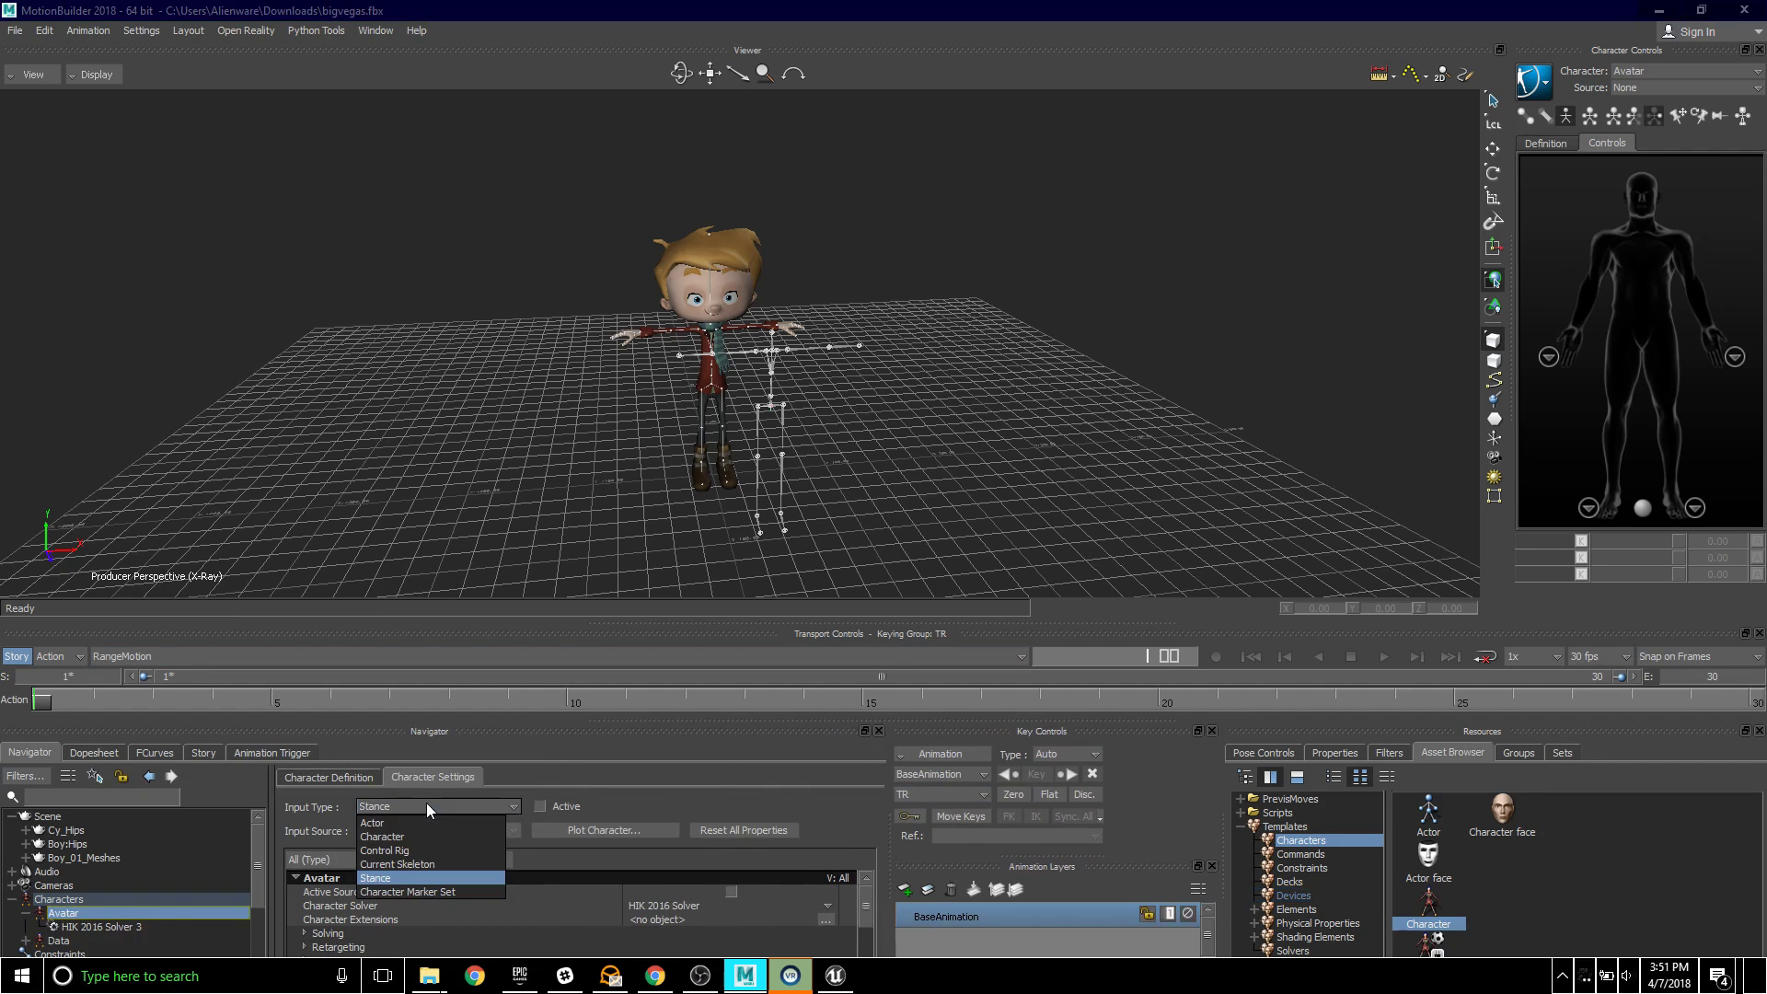
pyautogui.click(382, 837)
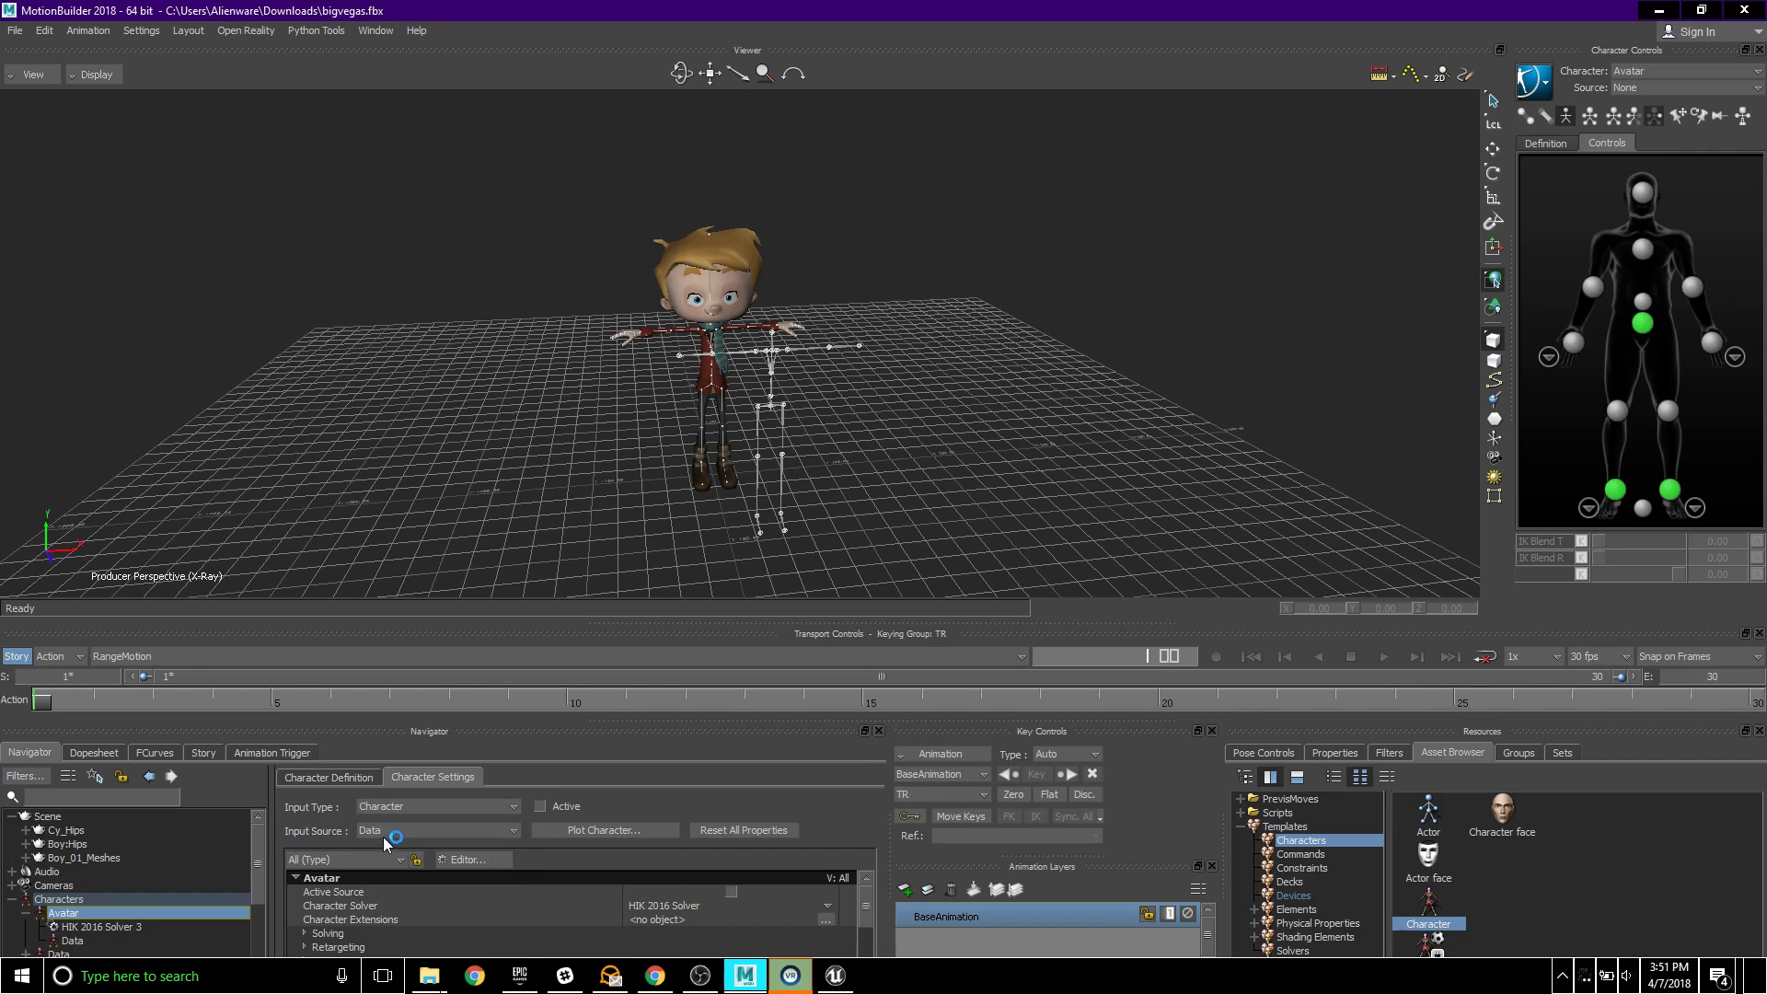
pyautogui.click(540, 807)
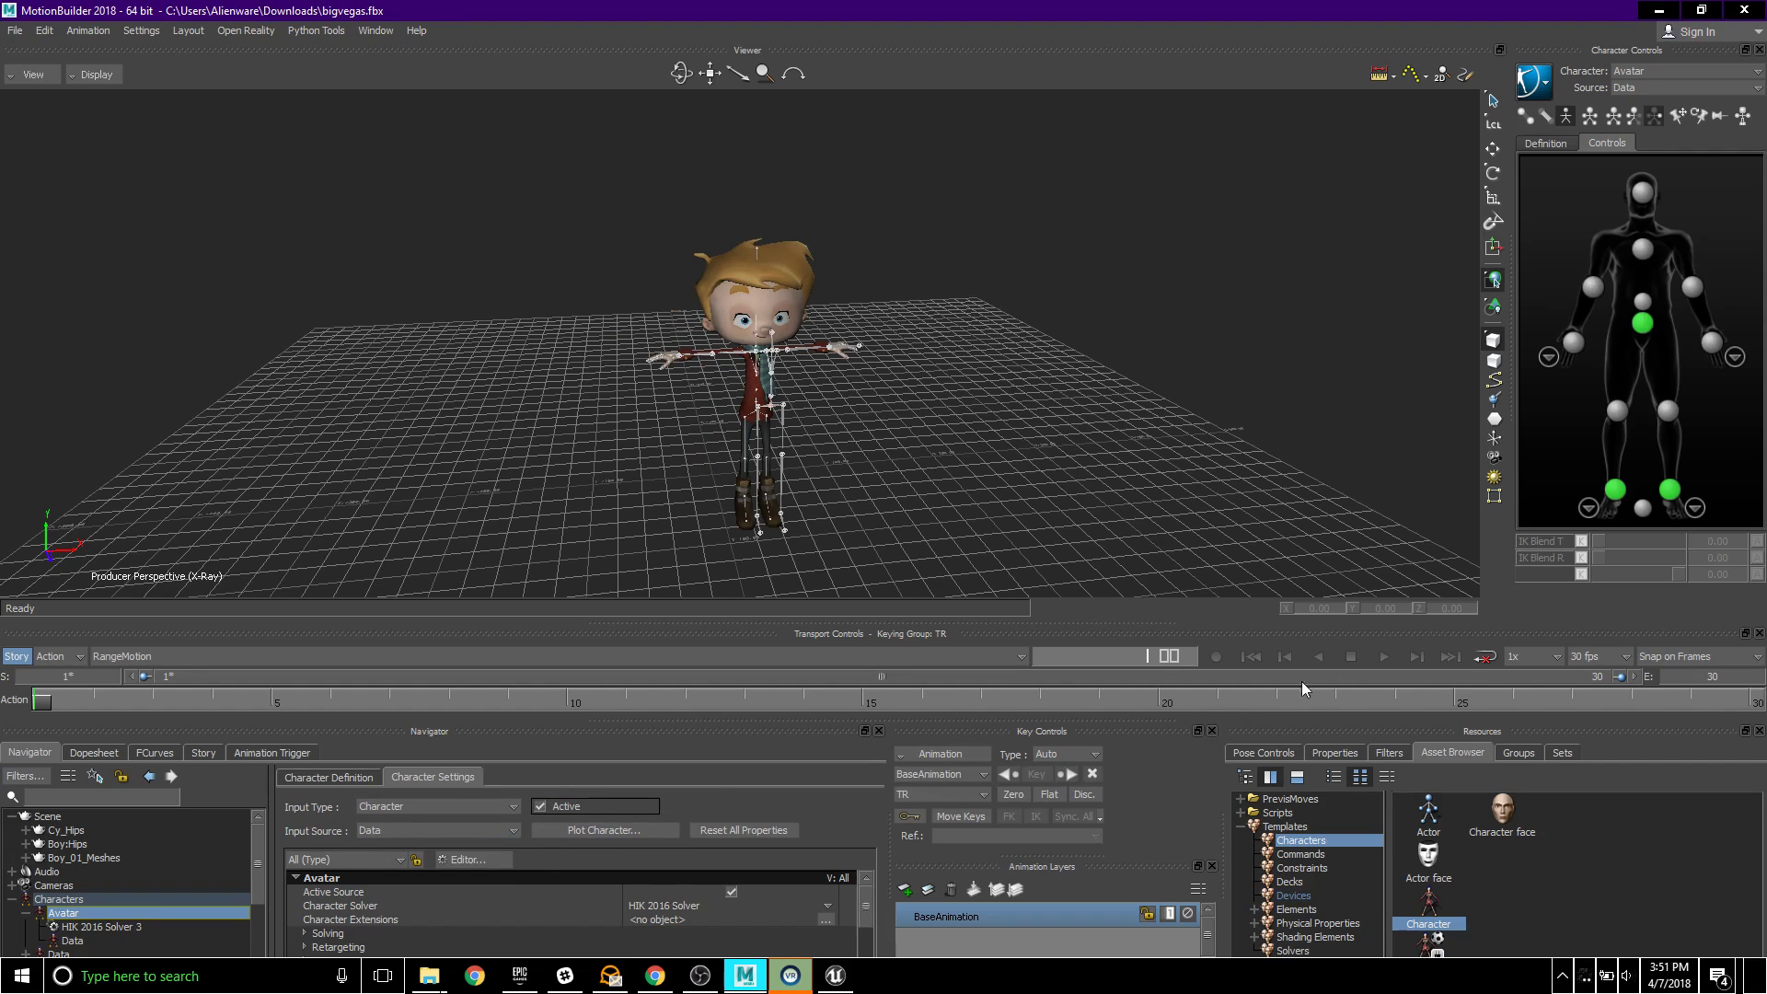
# - Play back the retargeted motion and extend the timeline's end frame to 1000
pyautogui.click(1384, 657)
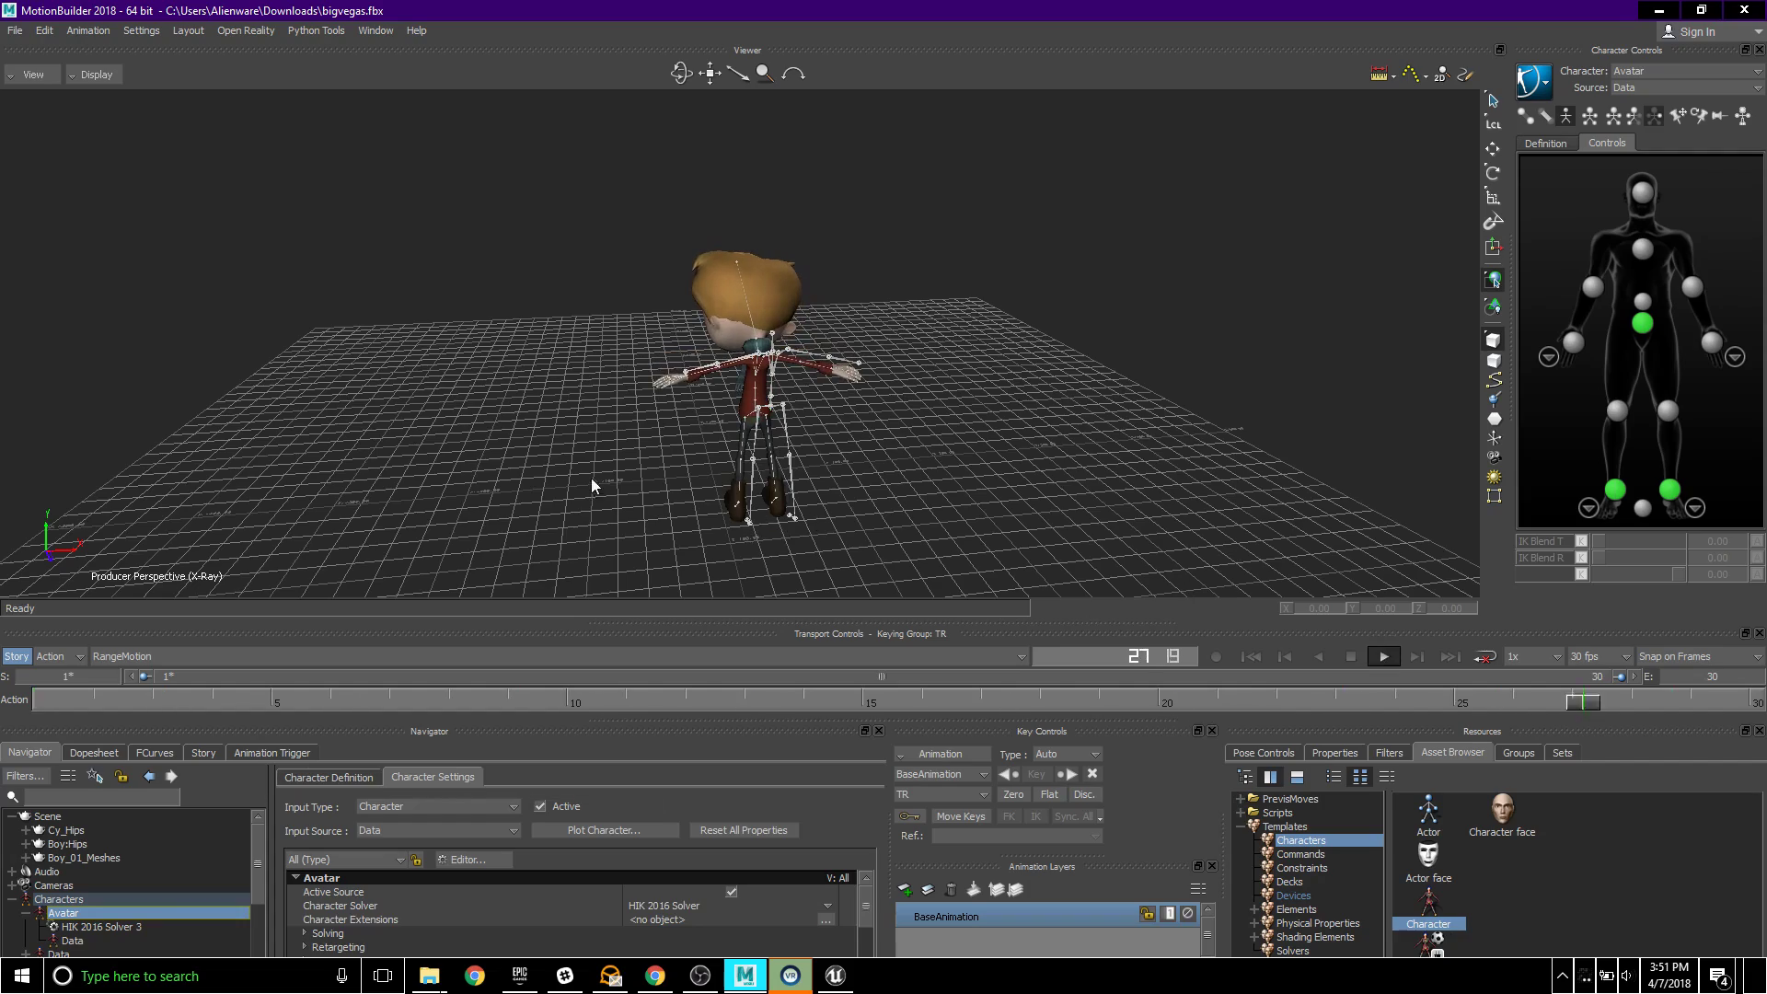
pyautogui.moveTo(498, 455); pyautogui.dragTo(718, 446)
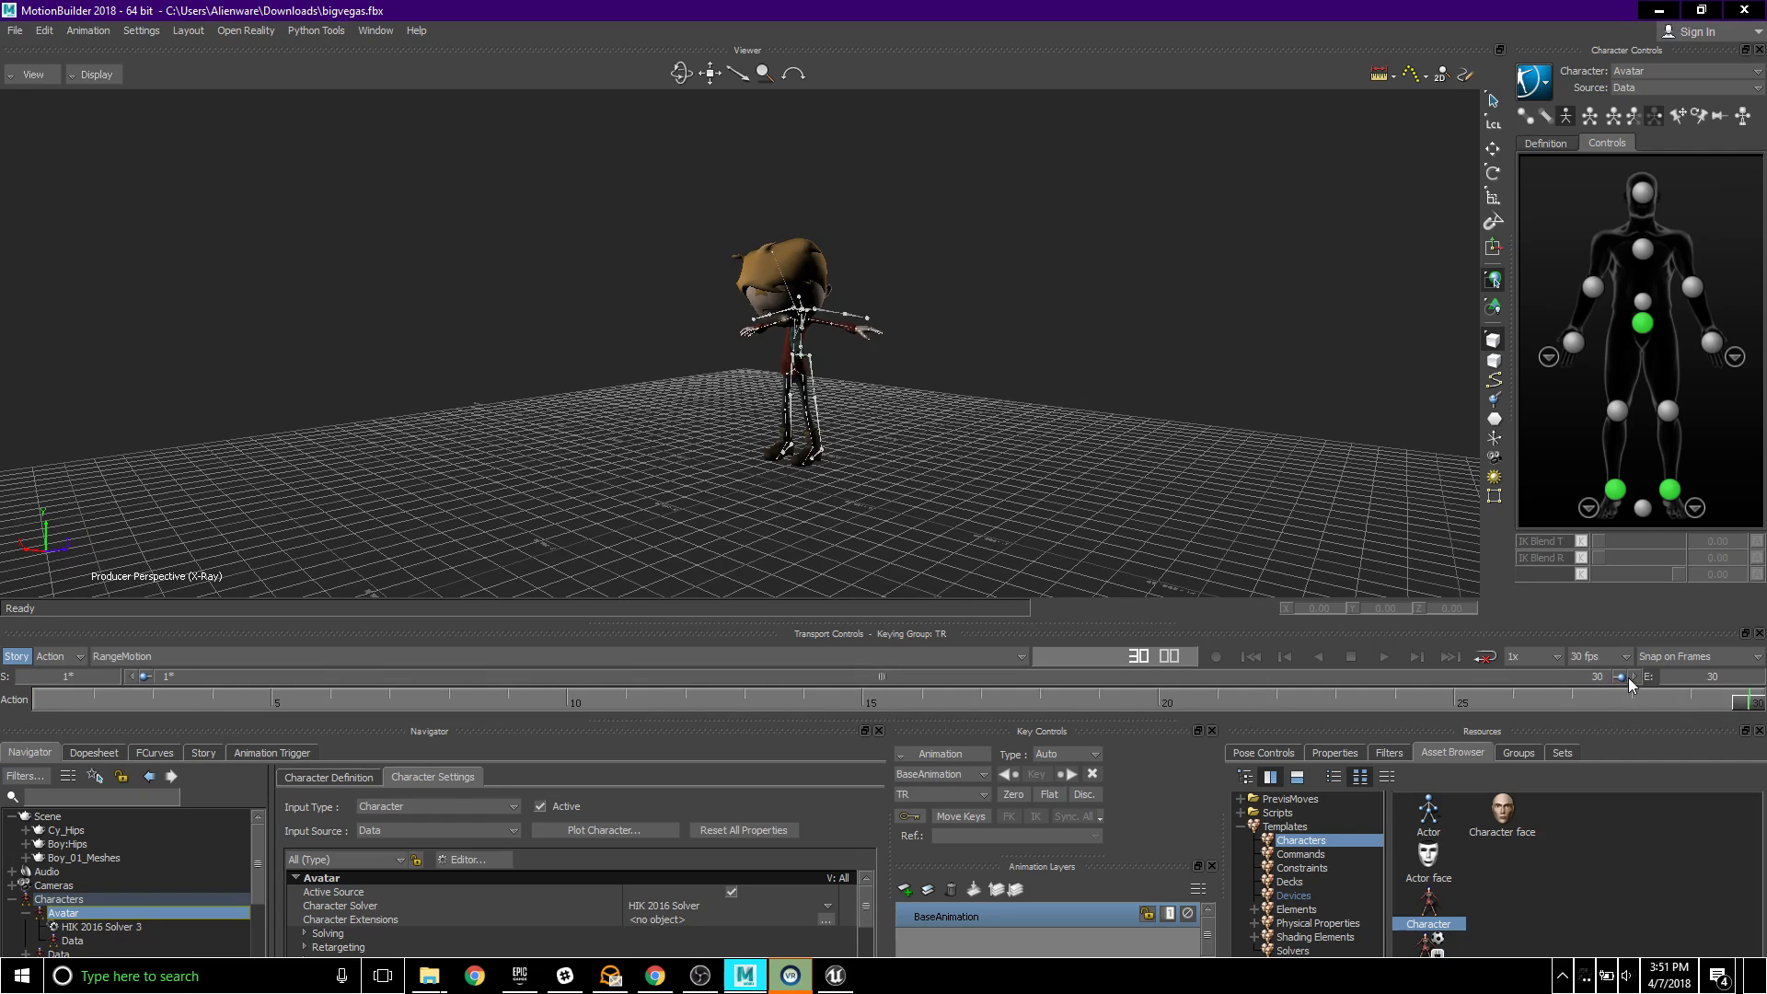
pyautogui.click(1695, 678)
pyautogui.write('35')
pyautogui.press('Return')
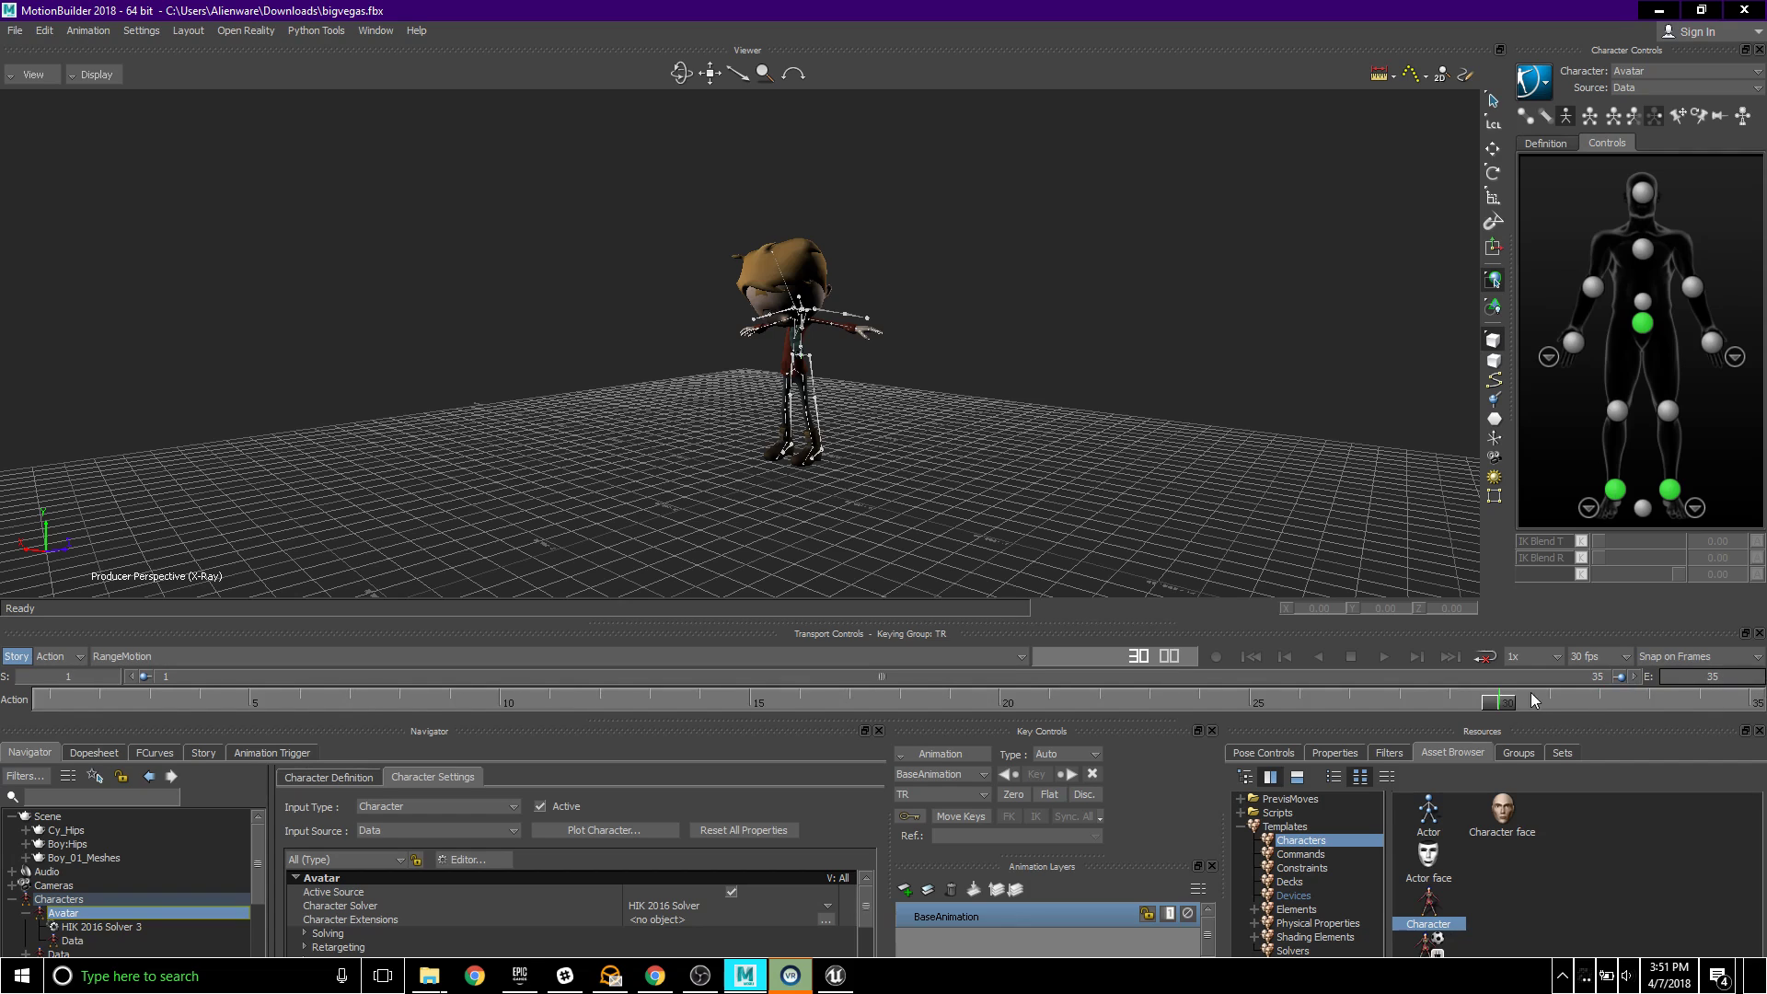
pyautogui.moveTo(1506, 706); pyautogui.dragTo(1702, 716)
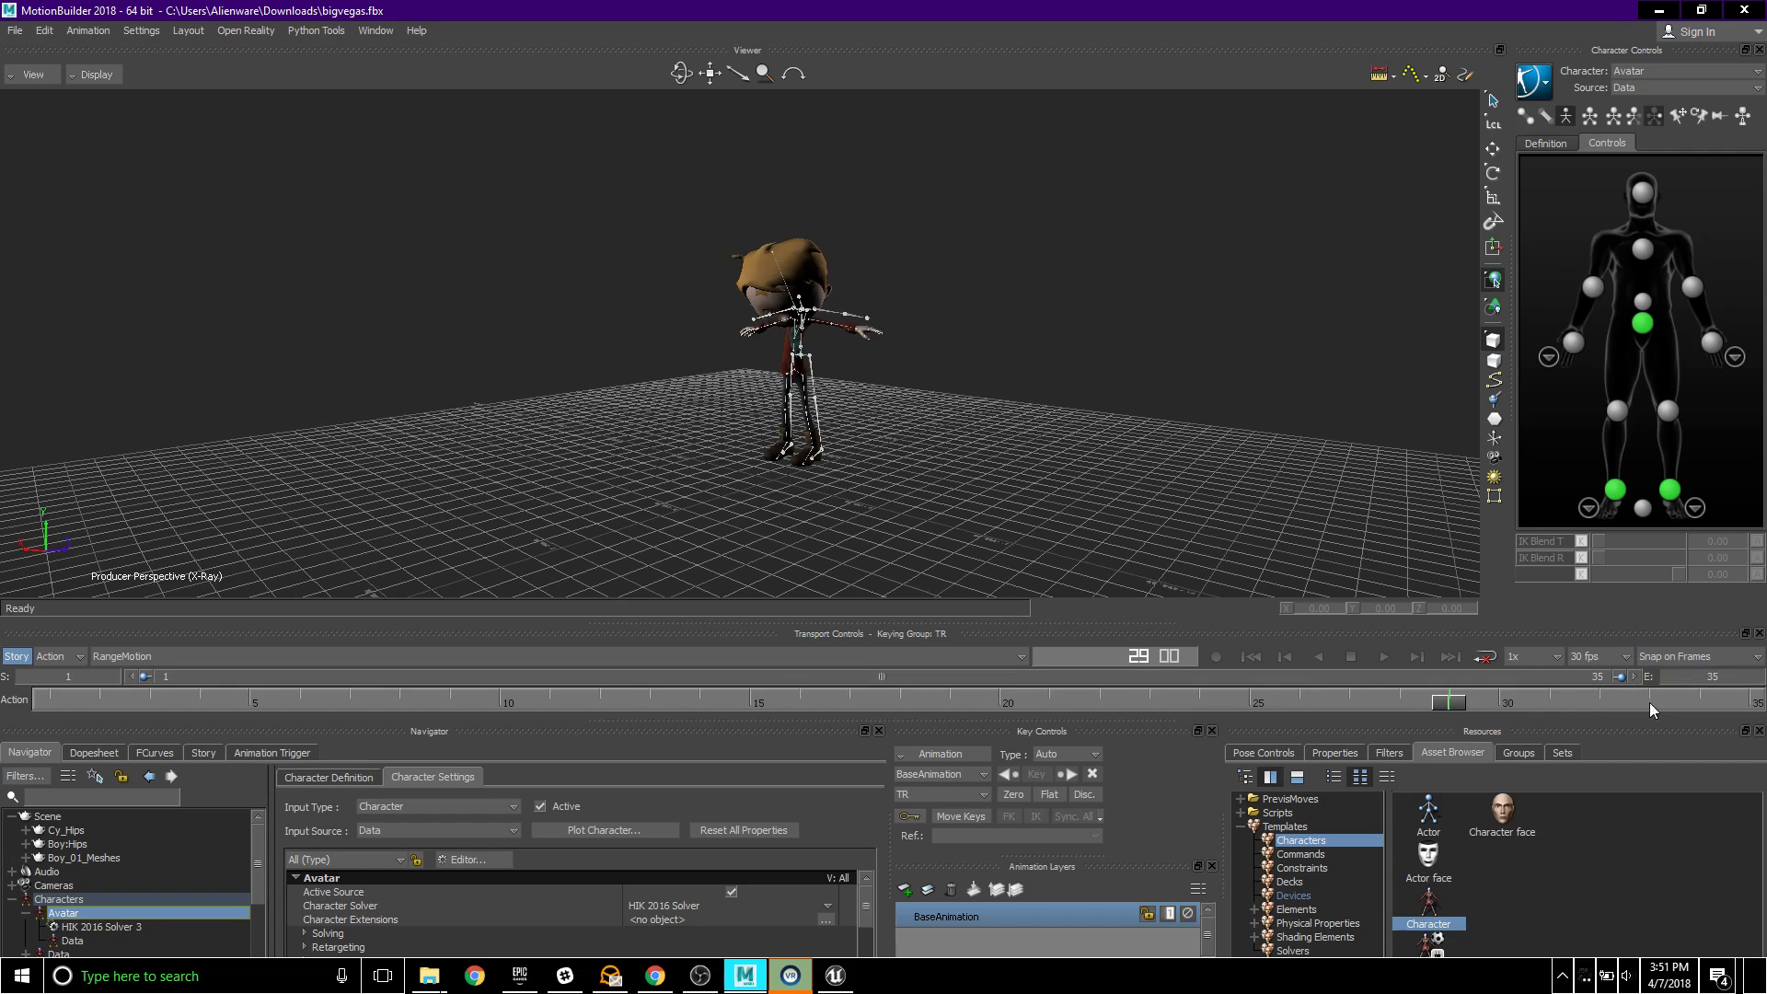
pyautogui.click(1701, 678)
pyautogui.write('1000')
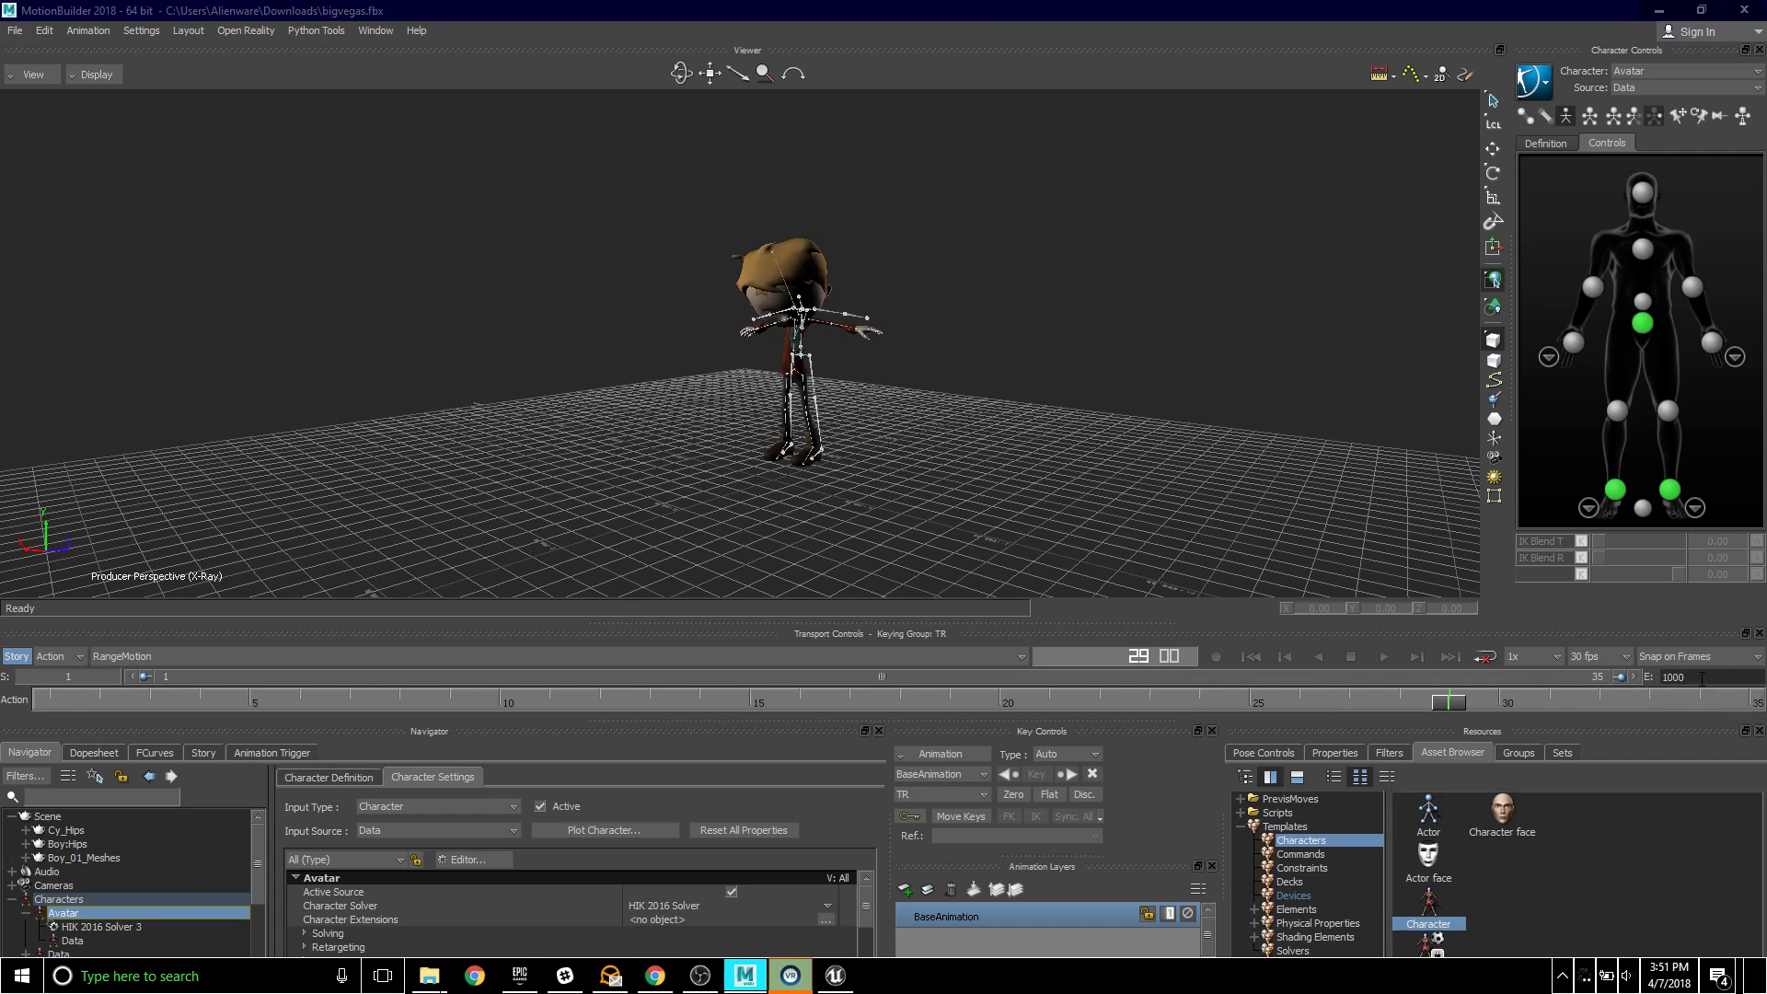
pyautogui.press('Return')
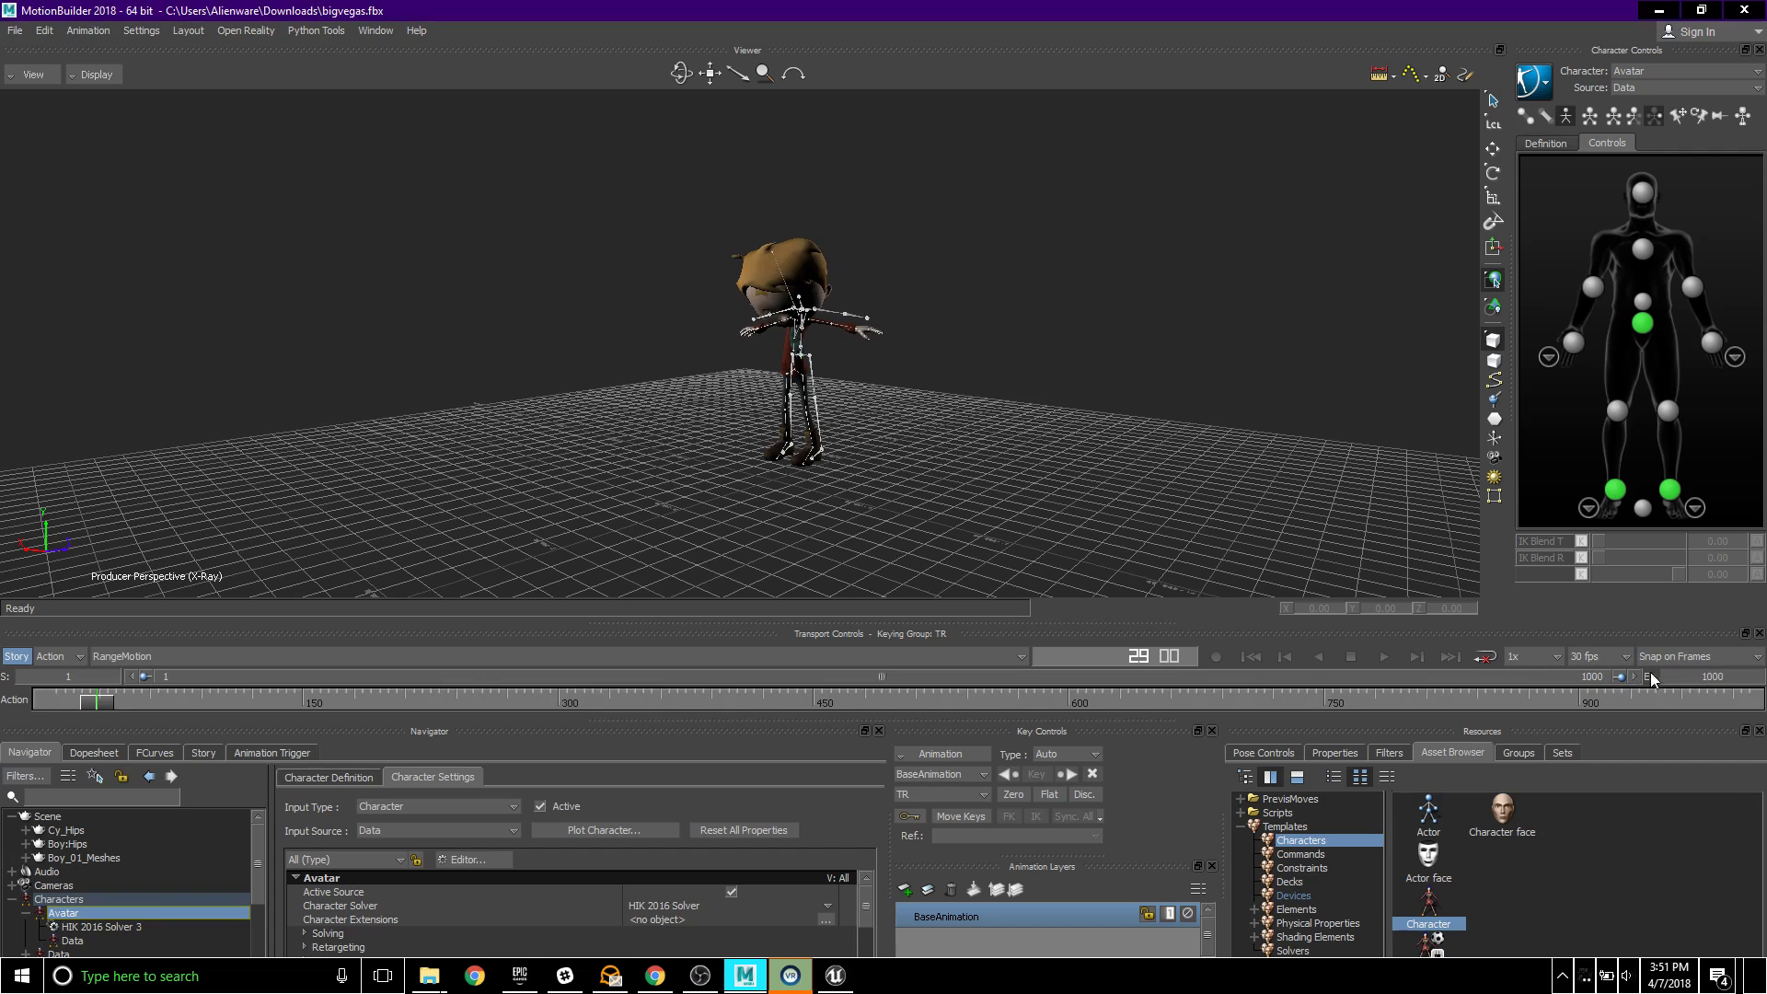
# - Play the motion from about frame 229 through frame 1000 and compare Avatar with the source skeleton from several angles
pyautogui.moveTo(101, 704); pyautogui.dragTo(437, 705)
pyautogui.keyDown('ctrl'); pyautogui.keyDown('shift'); pyautogui.moveTo(561, 478); pyautogui.dragTo(671, 482); pyautogui.keyUp('shift'); pyautogui.keyUp('ctrl')
pyautogui.click(1384, 656)
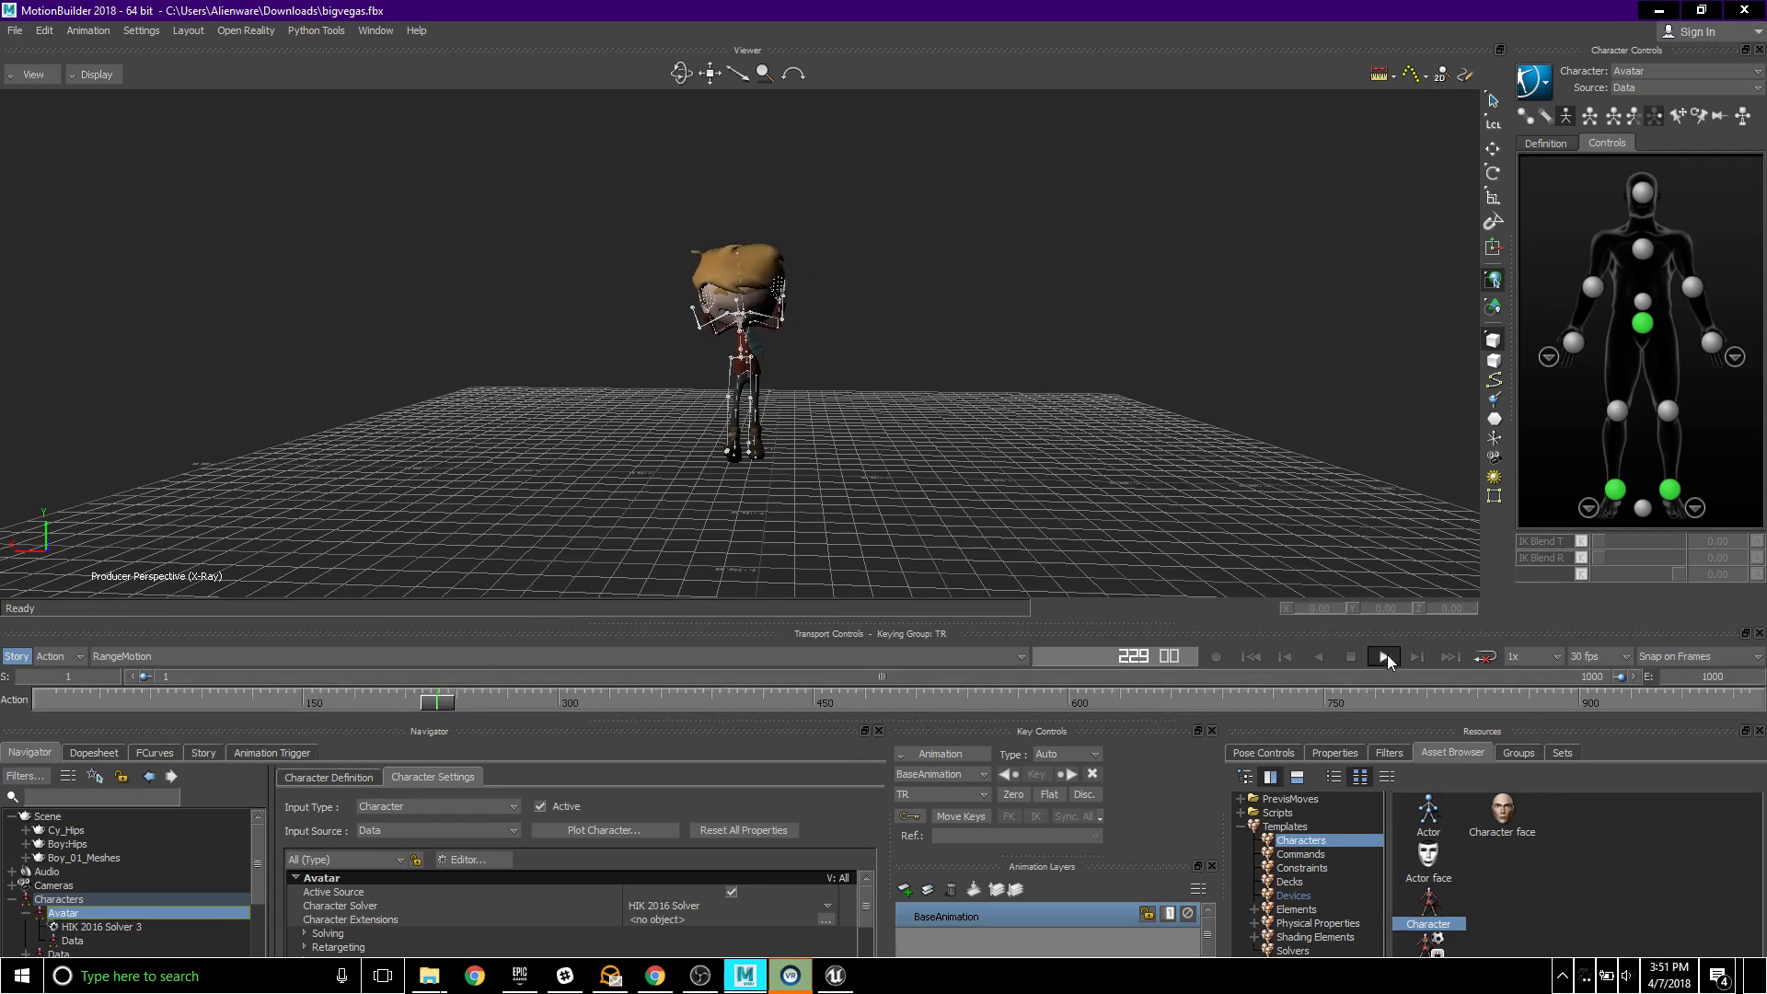
pyautogui.scroll(3, 861, 530)
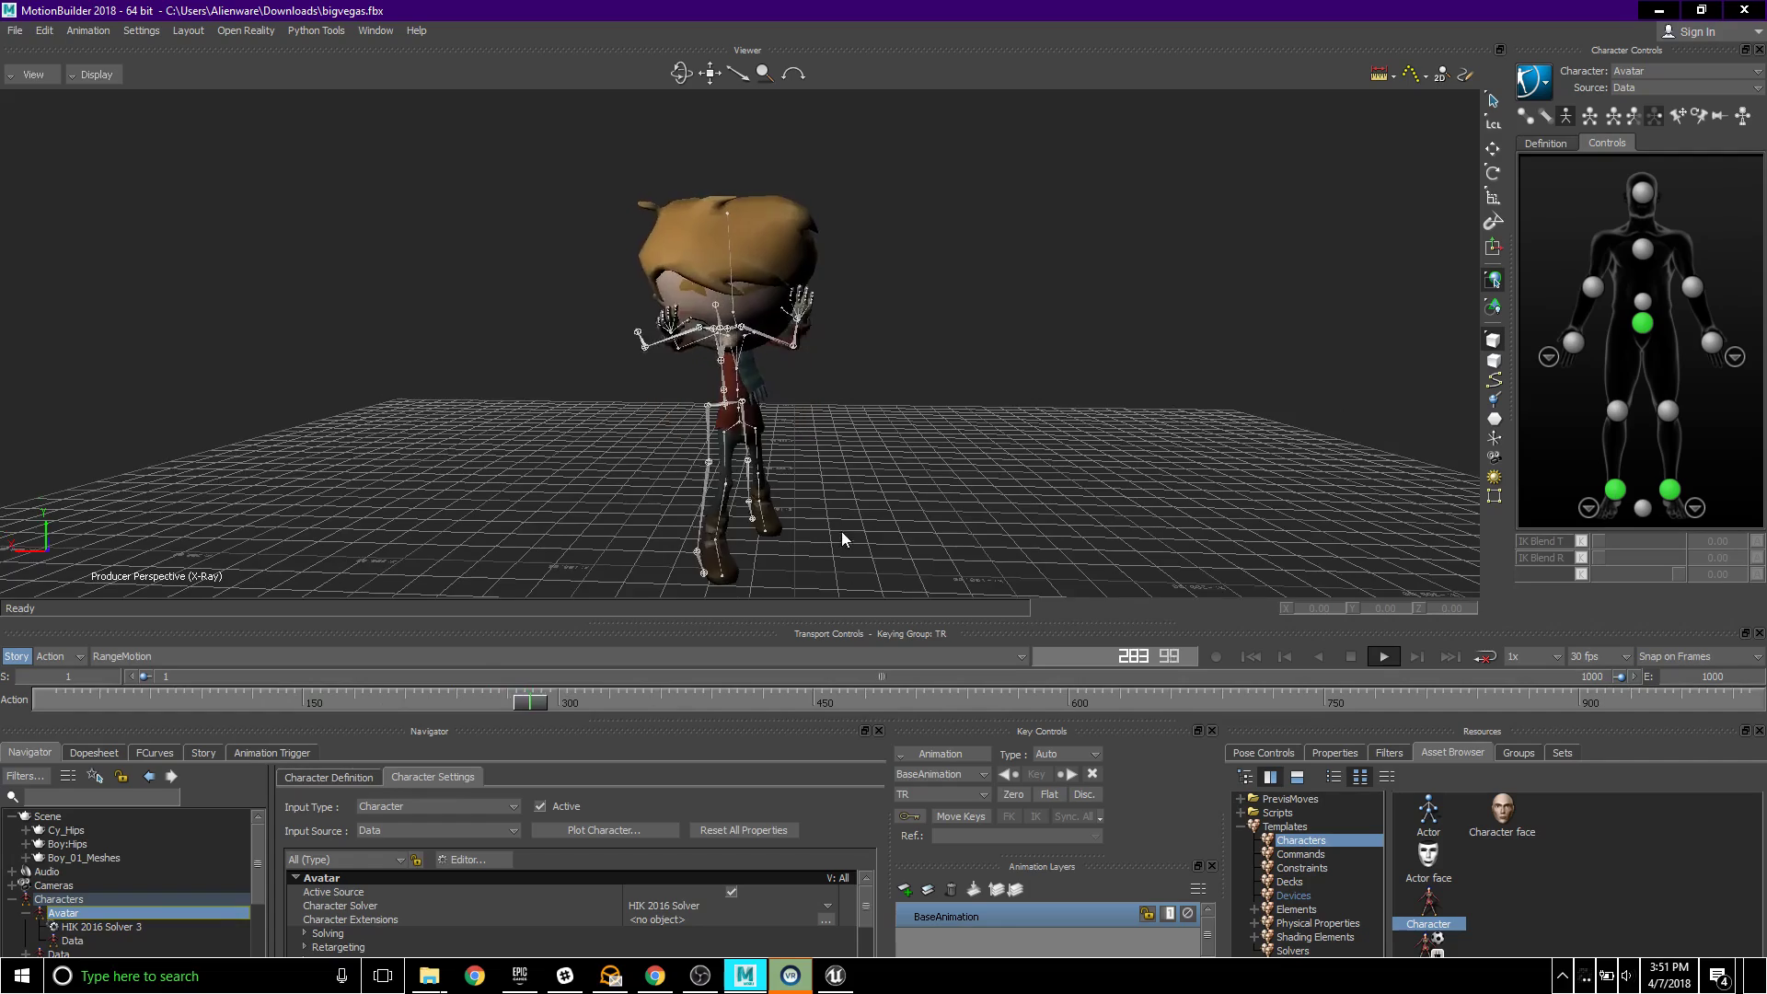
pyautogui.keyDown('ctrl'); pyautogui.keyDown('shift'); pyautogui.moveTo(841, 533); pyautogui.dragTo(755, 547); pyautogui.keyUp('shift'); pyautogui.keyUp('ctrl')
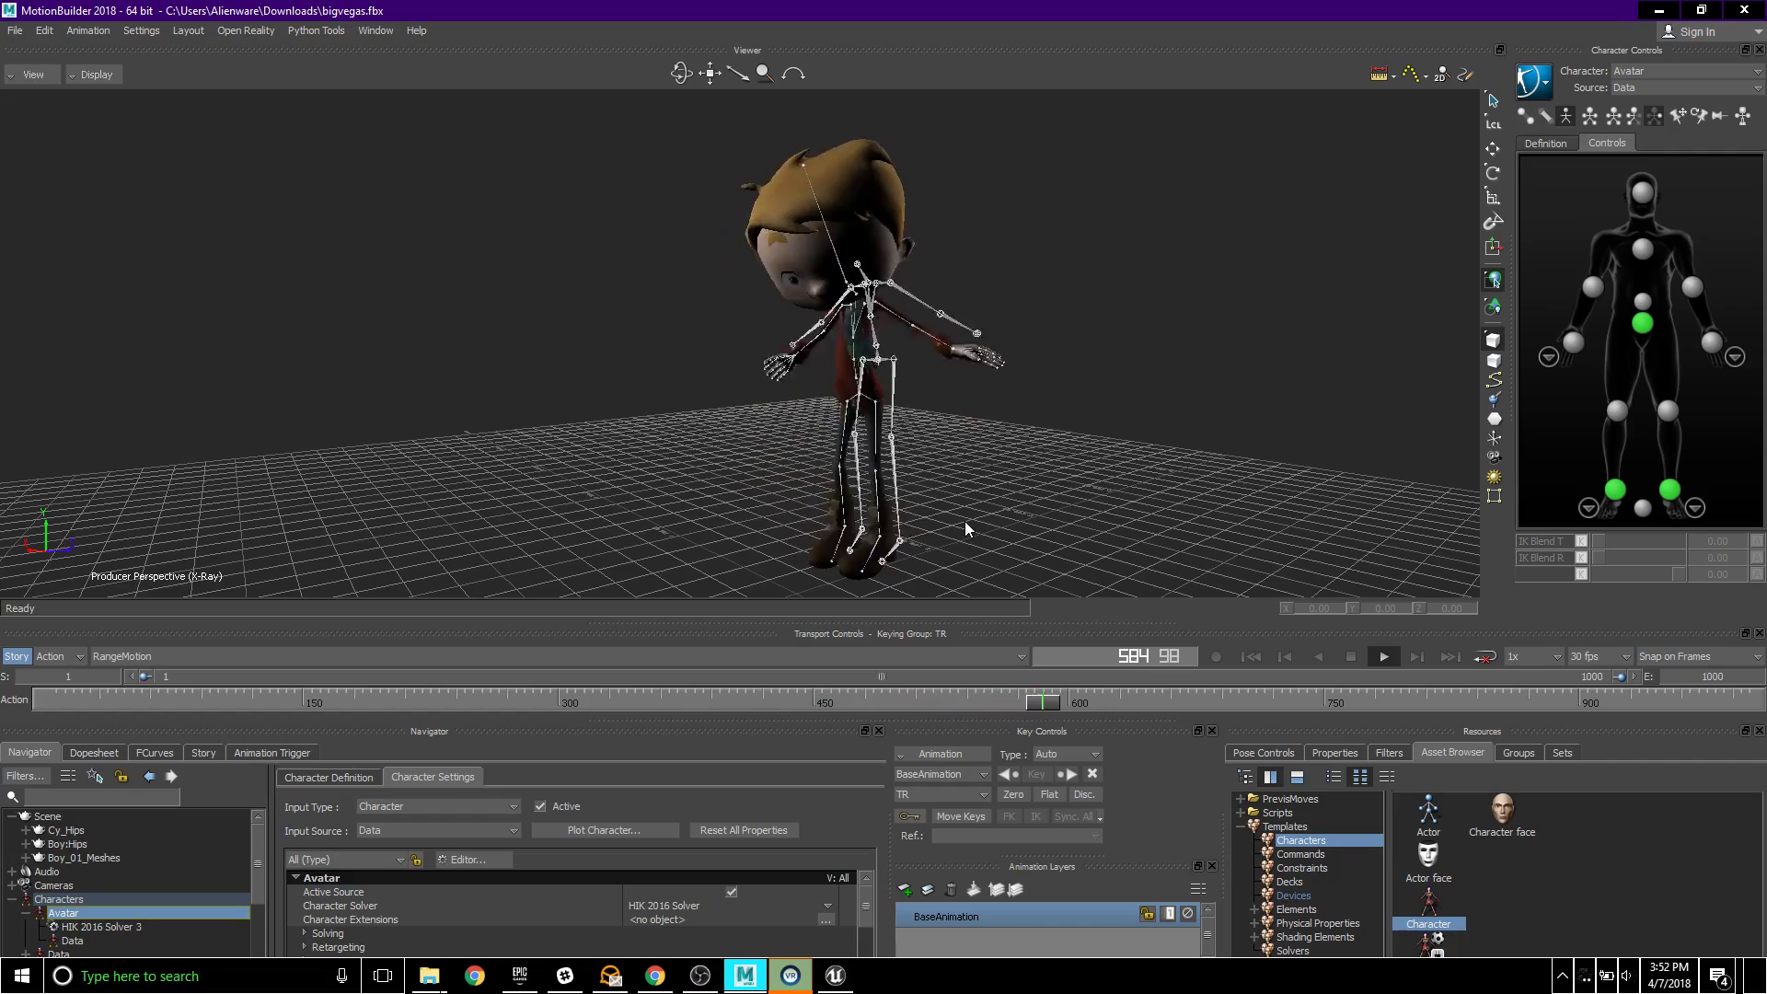
pyautogui.keyDown('ctrl'); pyautogui.keyDown('shift'); pyautogui.moveTo(612, 491); pyautogui.dragTo(773, 531); pyautogui.keyUp('shift'); pyautogui.keyUp('ctrl')
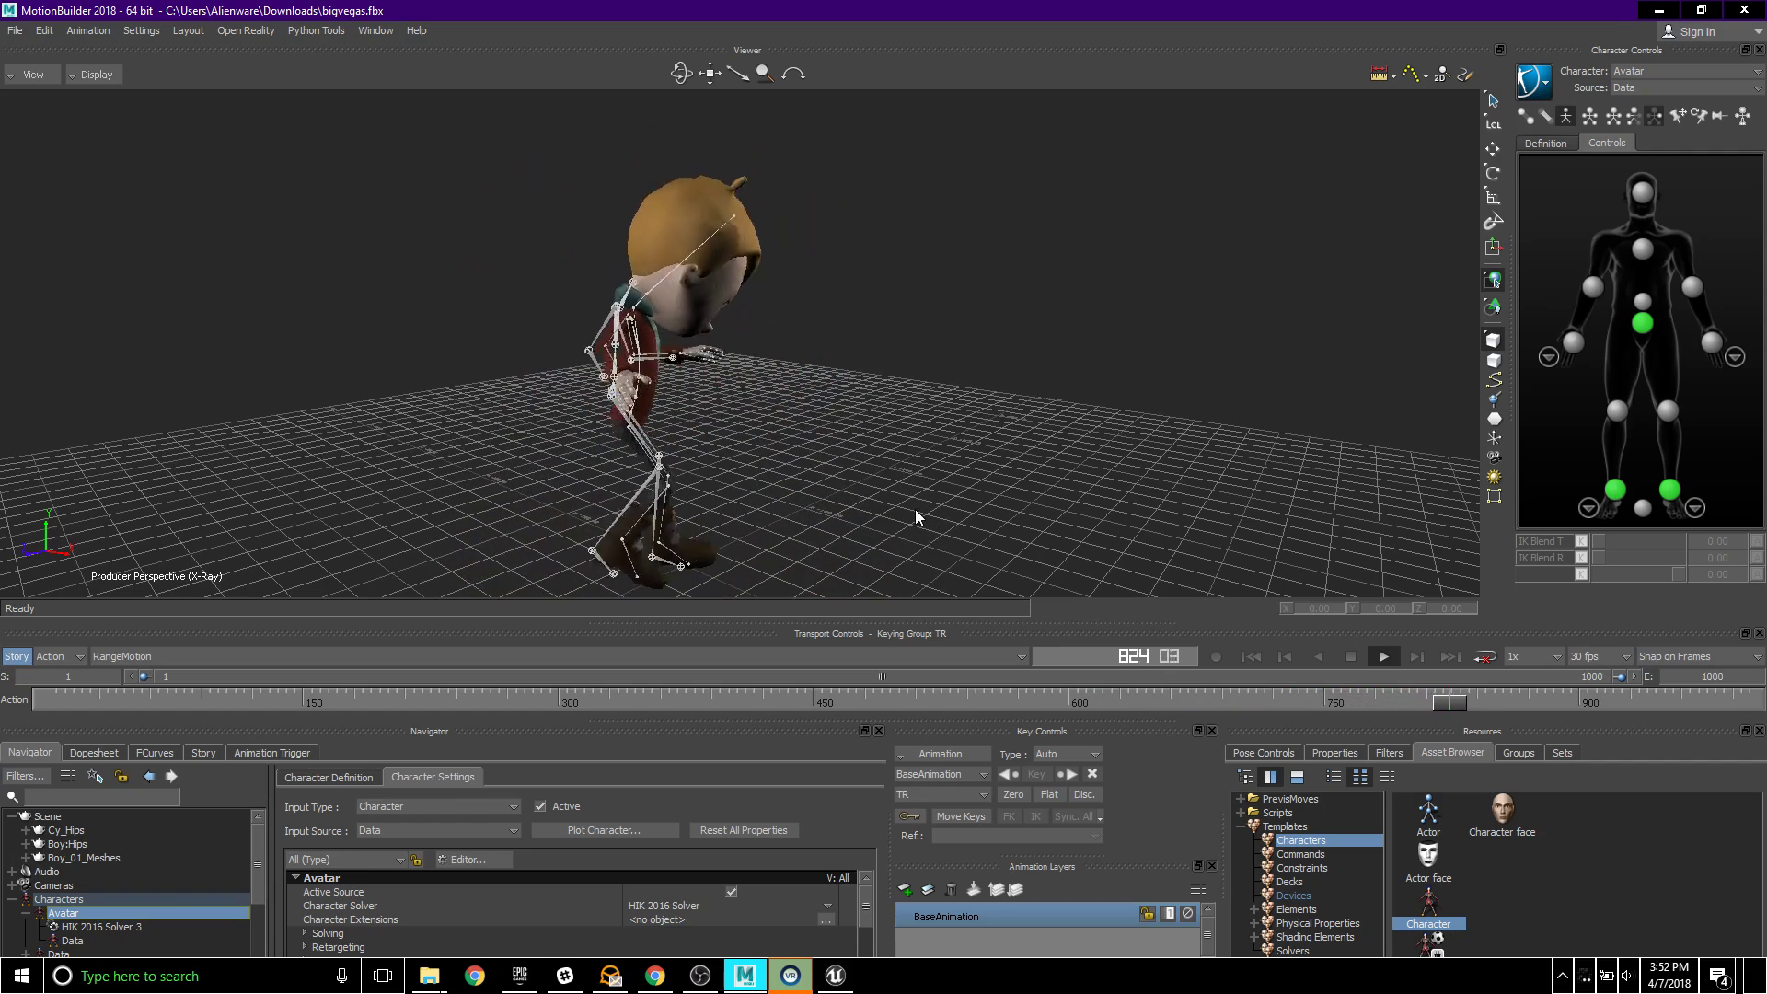
pyautogui.keyDown('ctrl'); pyautogui.keyDown('shift'); pyautogui.moveTo(560, 525); pyautogui.dragTo(722, 281); pyautogui.keyUp('shift'); pyautogui.keyUp('ctrl')
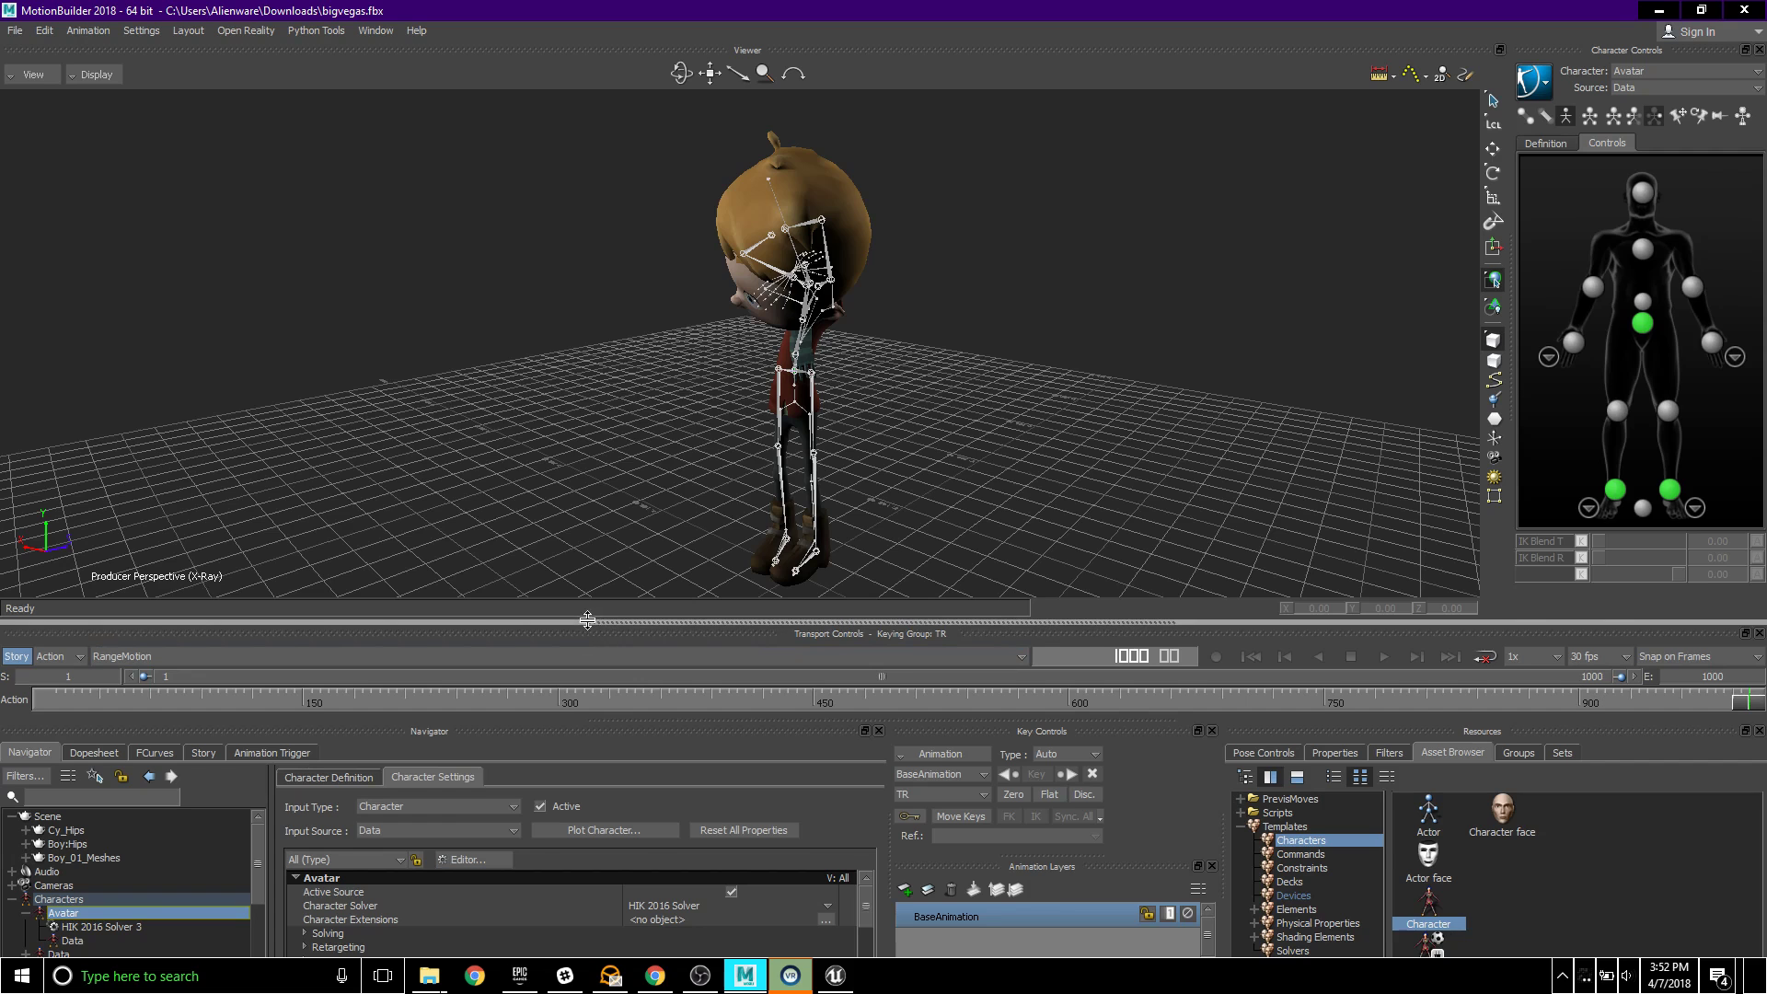
# - Enable Match Source in Avatar's retargeting settings and check the alignment with the source skeleton across the timeline
pyautogui.moveTo(589, 620); pyautogui.dragTo(597, 440)
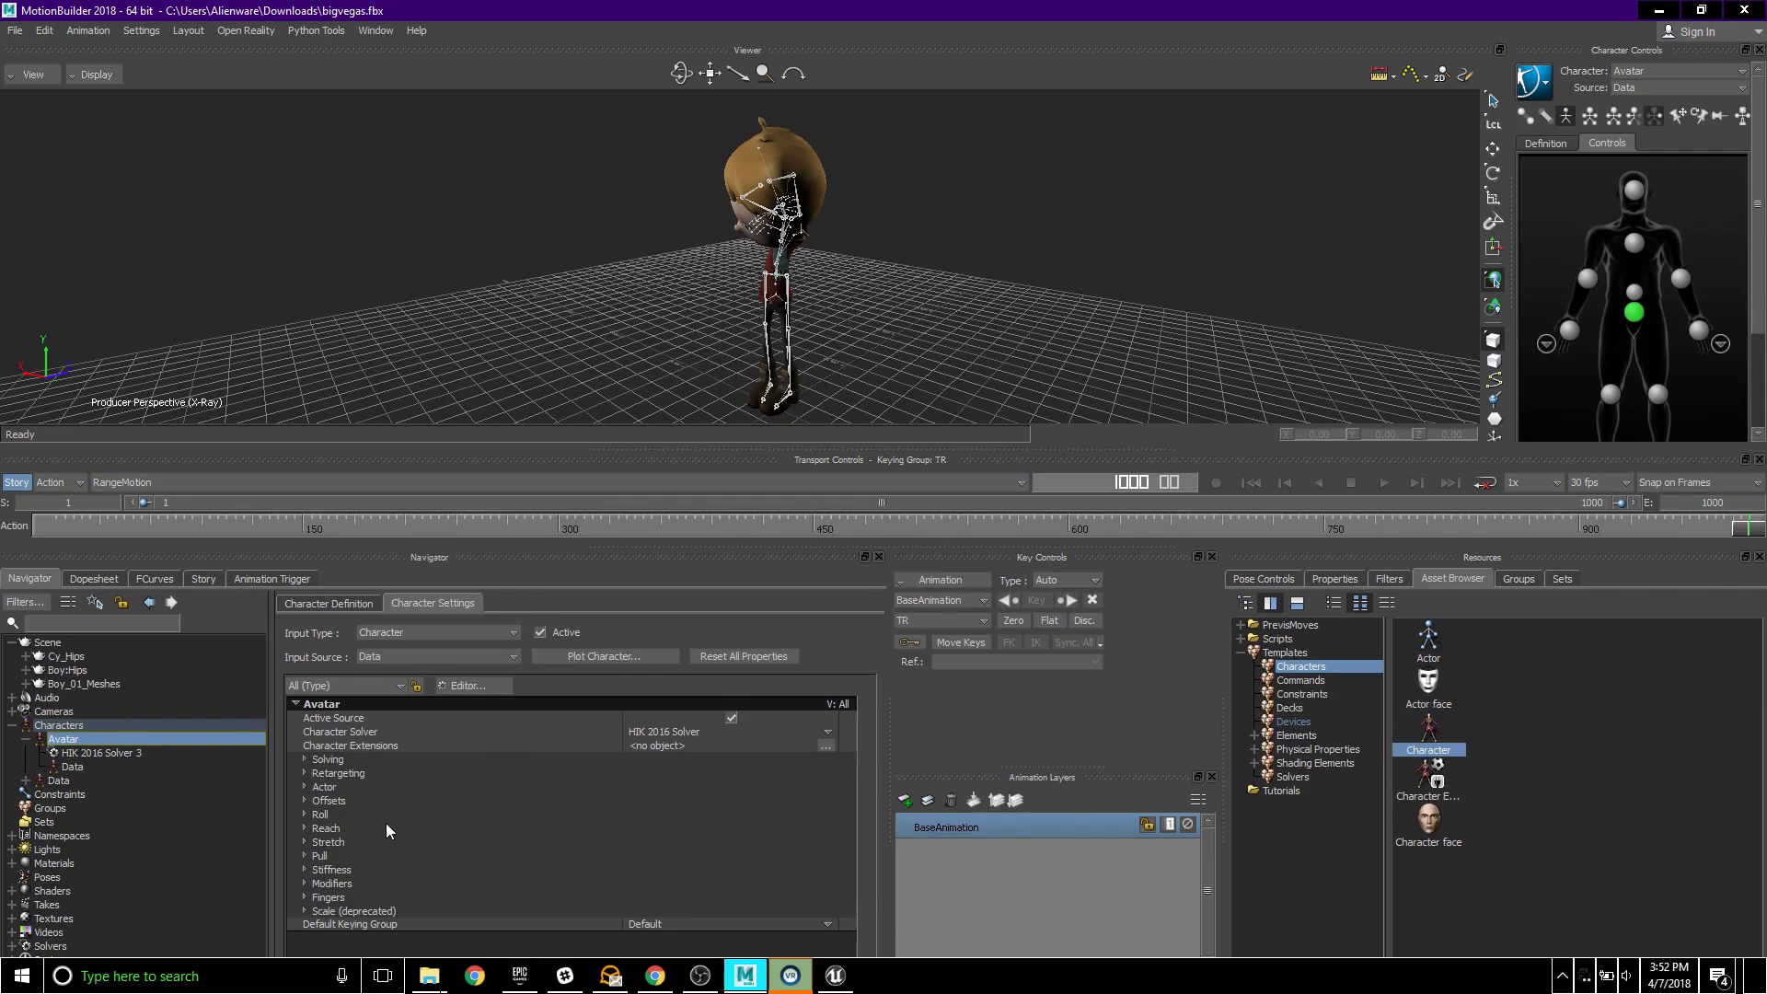
pyautogui.click(305, 773)
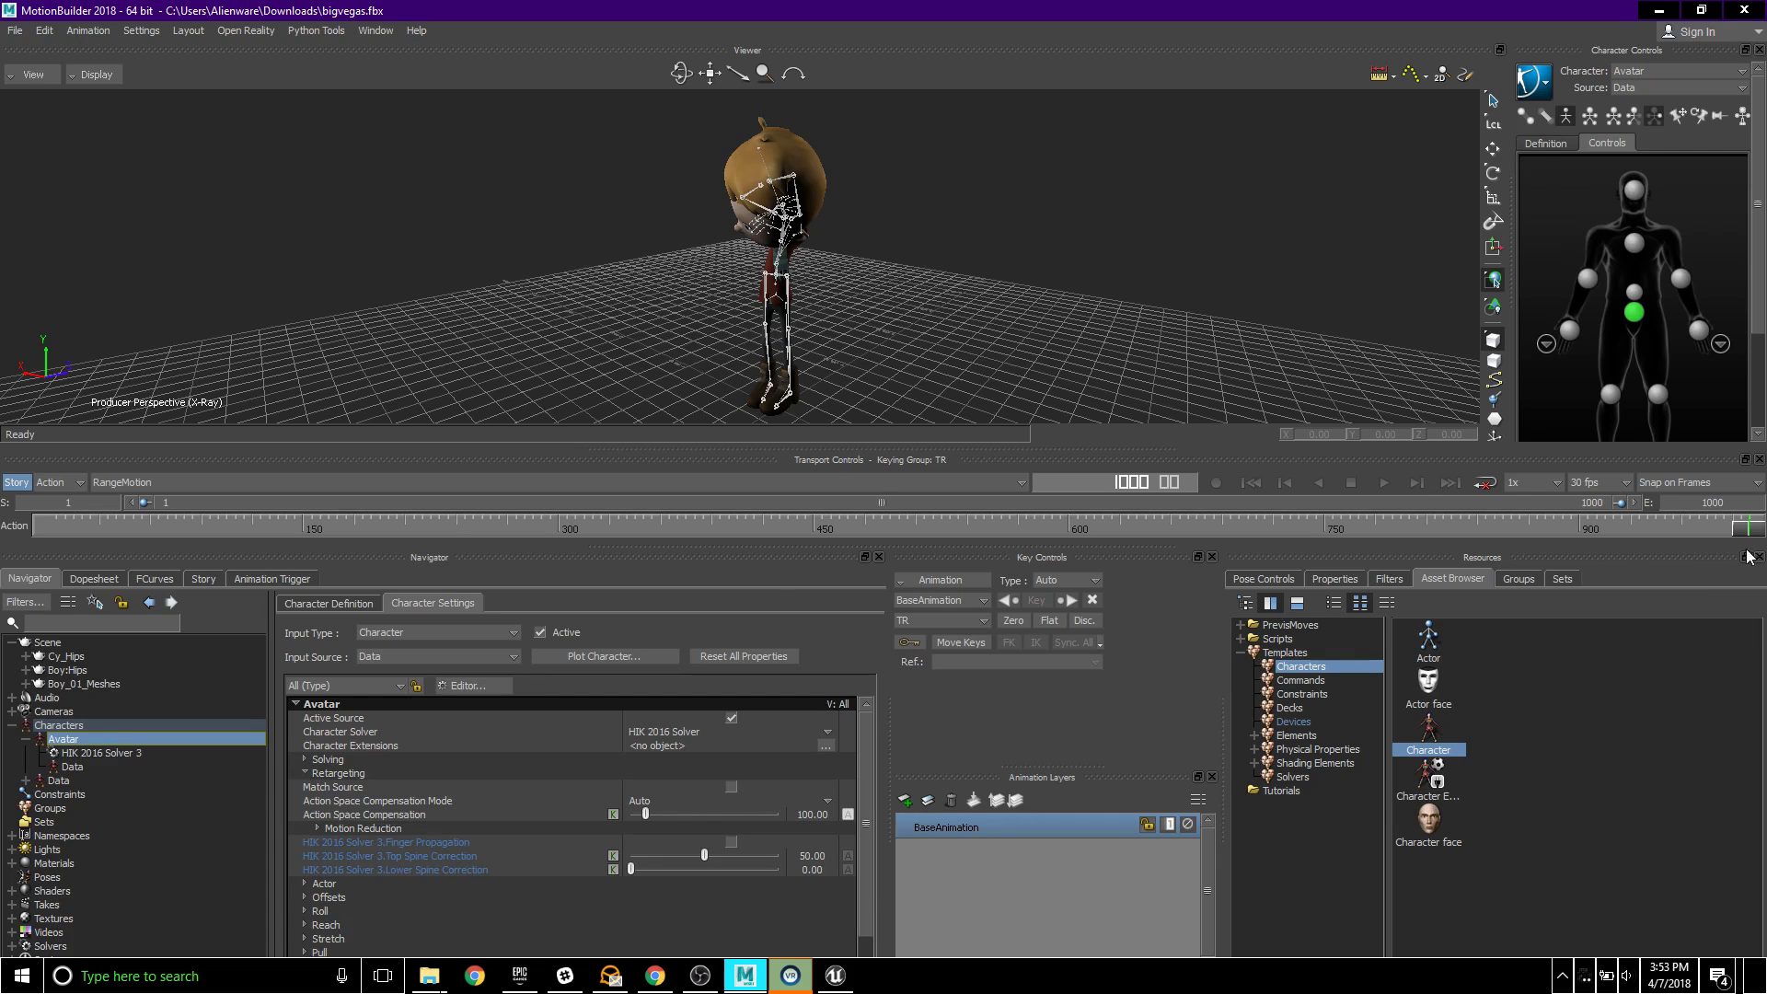
pyautogui.moveTo(1746, 526); pyautogui.dragTo(1280, 512)
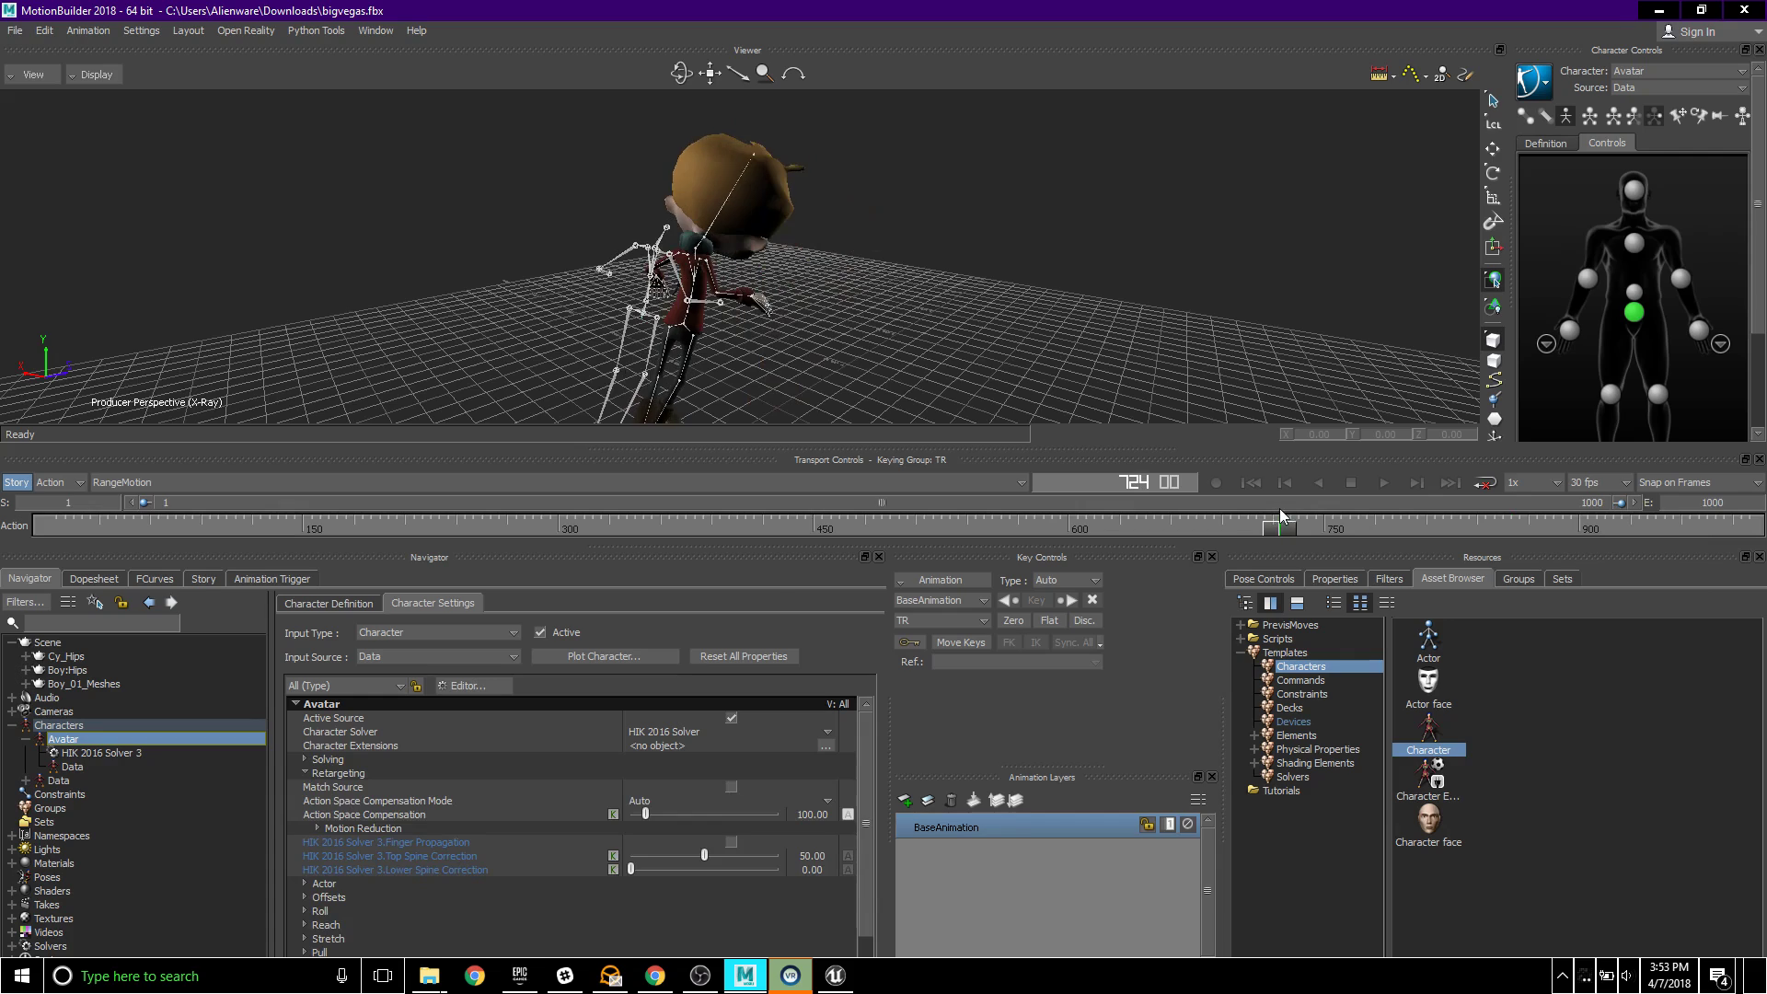
pyautogui.keyDown('shift'); pyautogui.moveTo(1022, 366); pyautogui.dragTo(1016, 269); pyautogui.keyUp('shift')
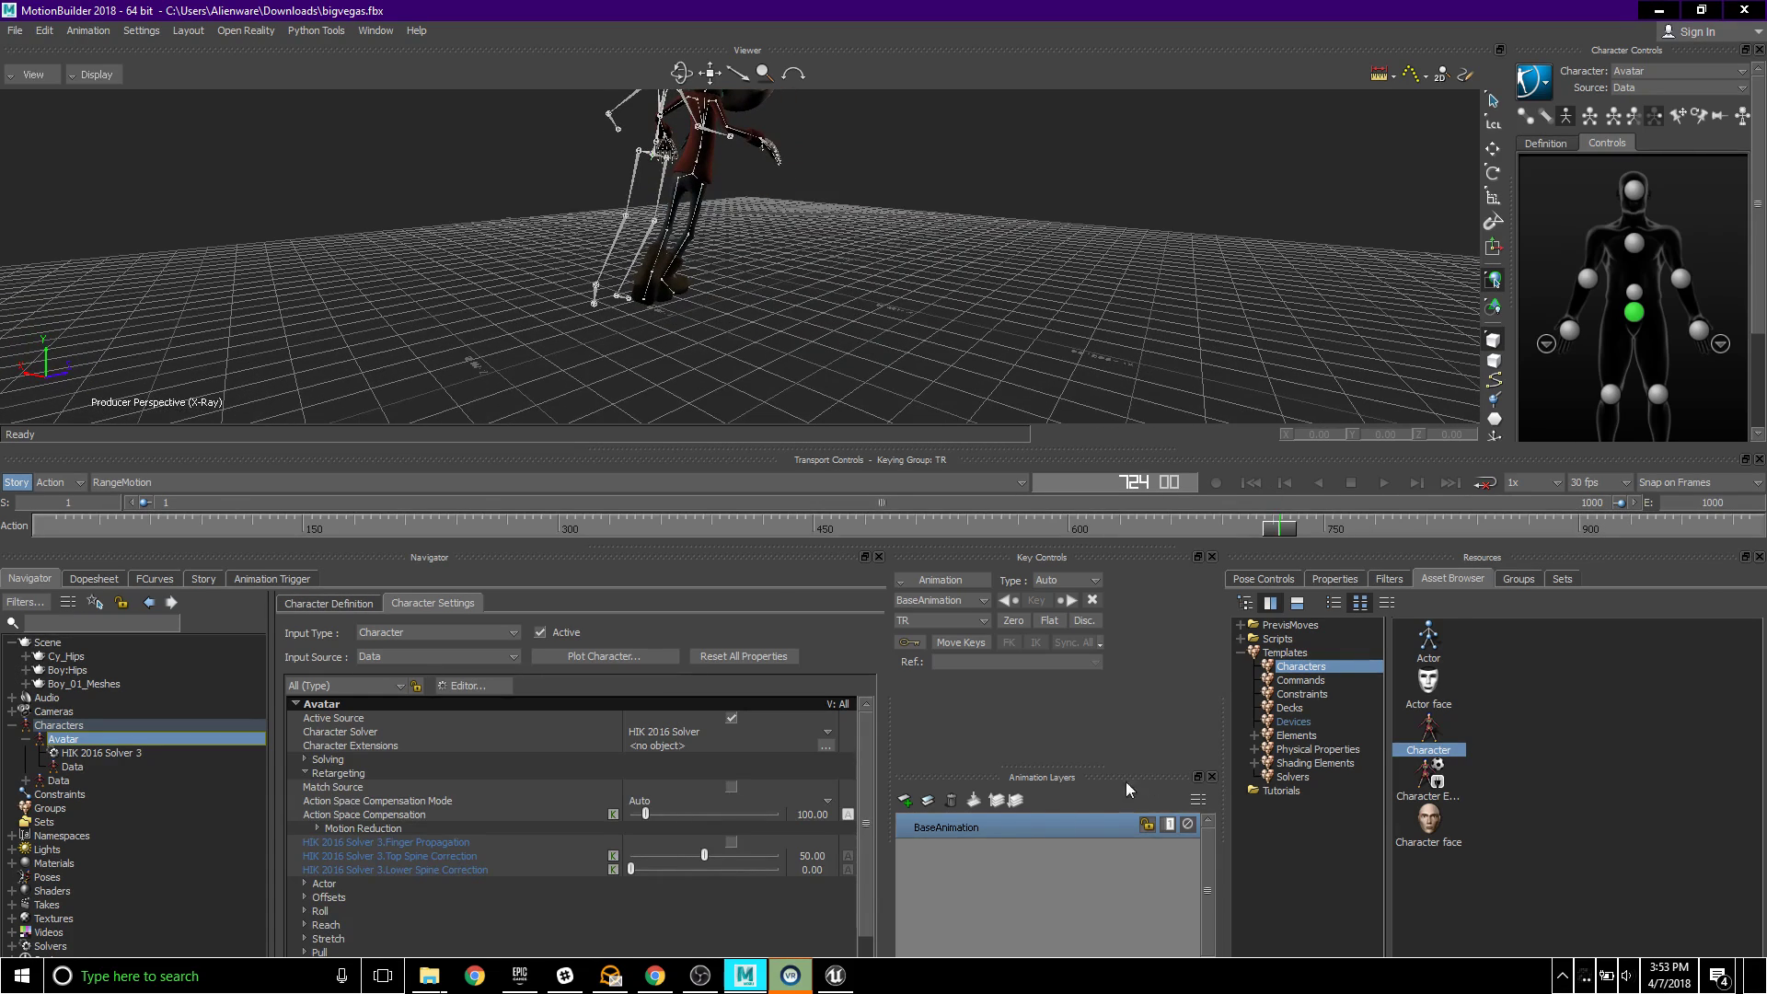
pyautogui.click(732, 788)
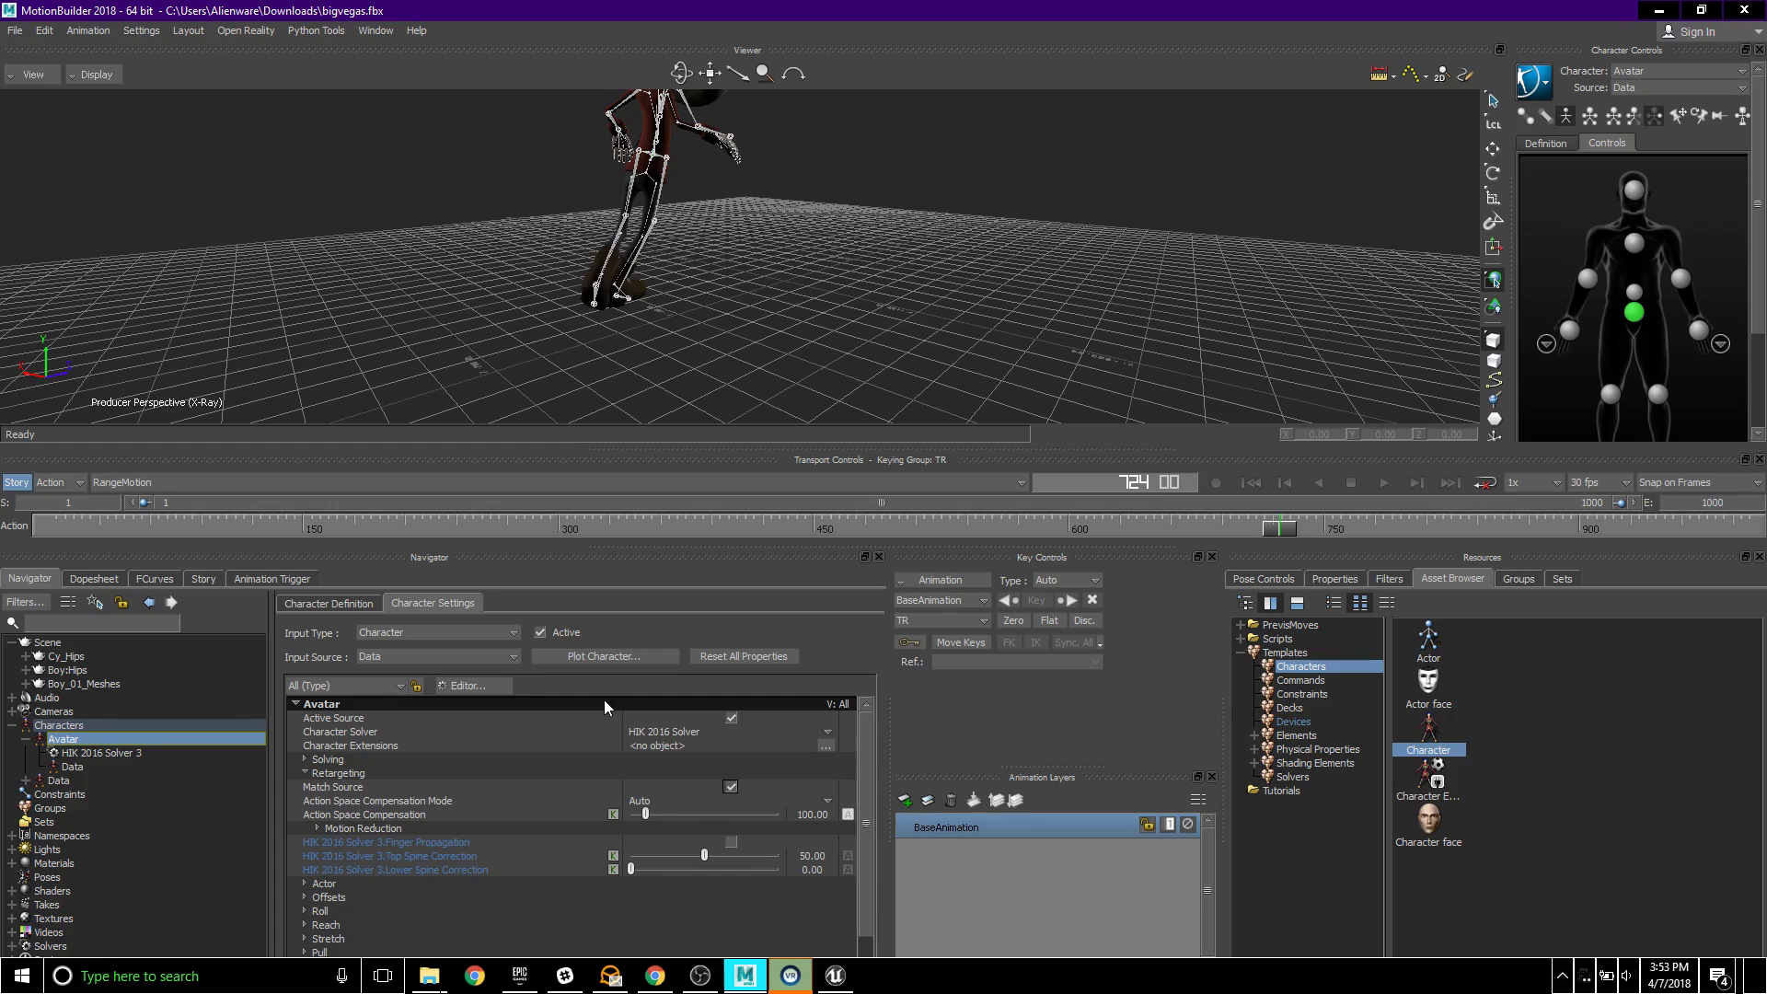
pyautogui.keyDown('ctrl'); pyautogui.moveTo(814, 396); pyautogui.dragTo(618, 364); pyautogui.keyUp('ctrl')
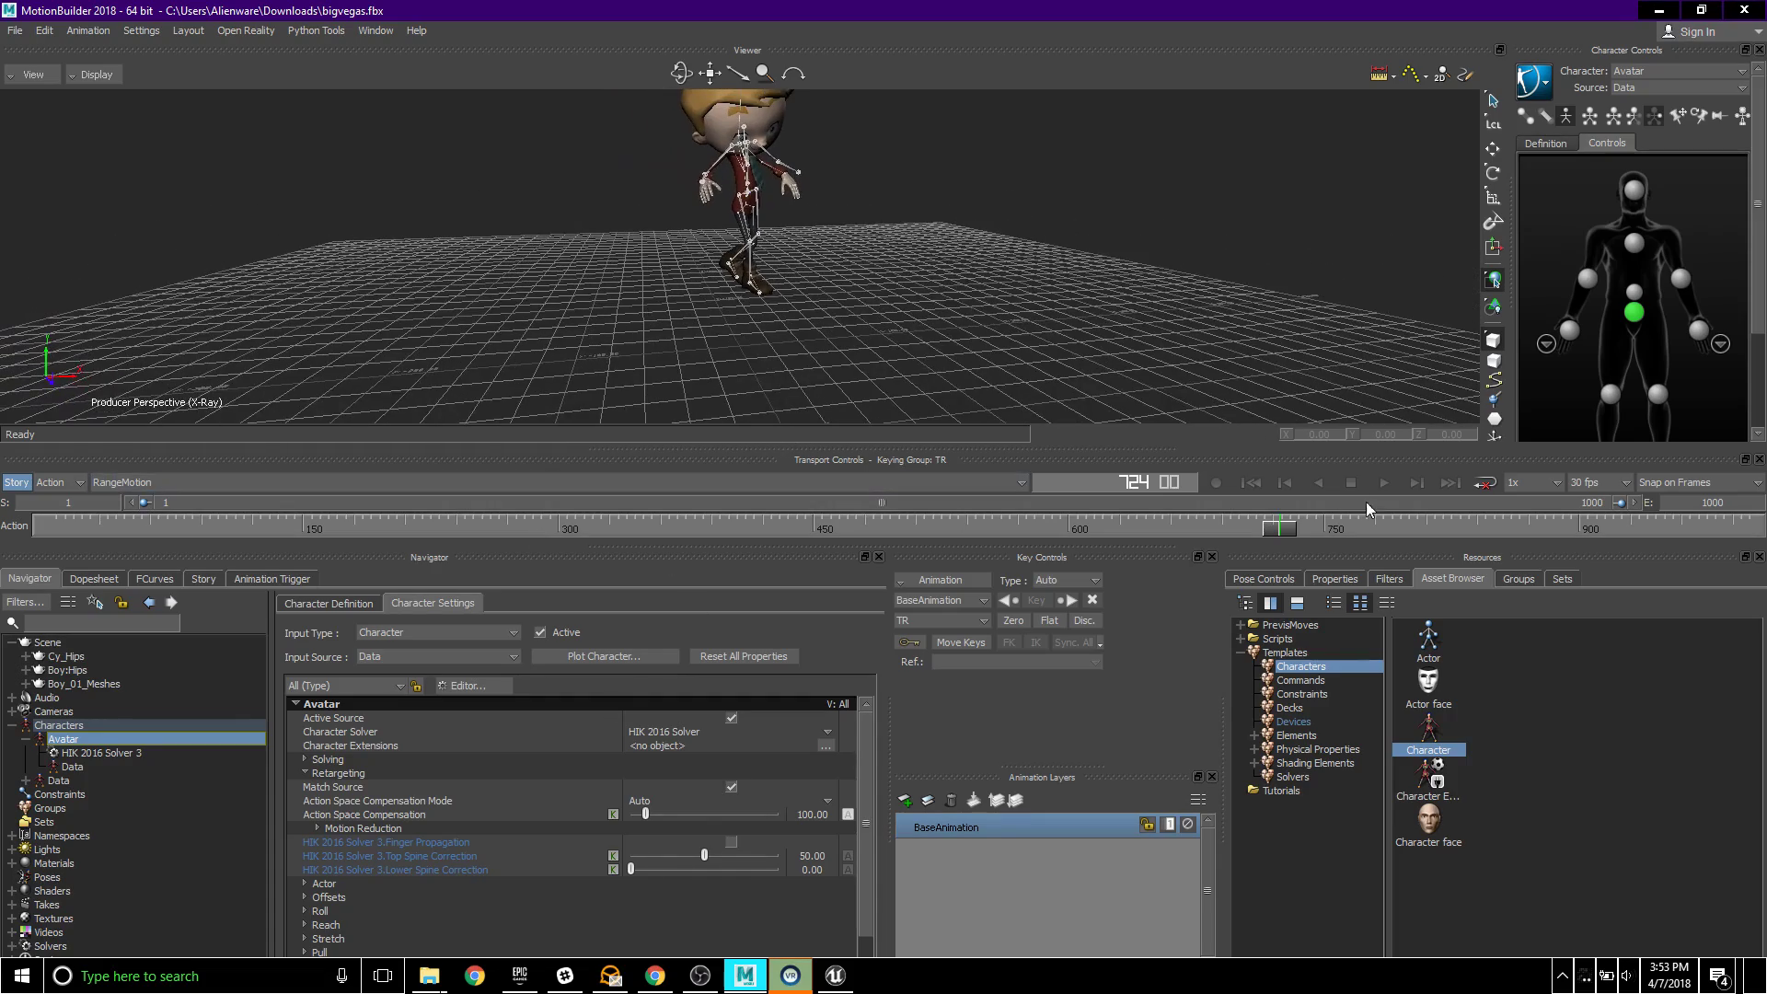
pyautogui.moveTo(1280, 526); pyautogui.dragTo(48, 525)
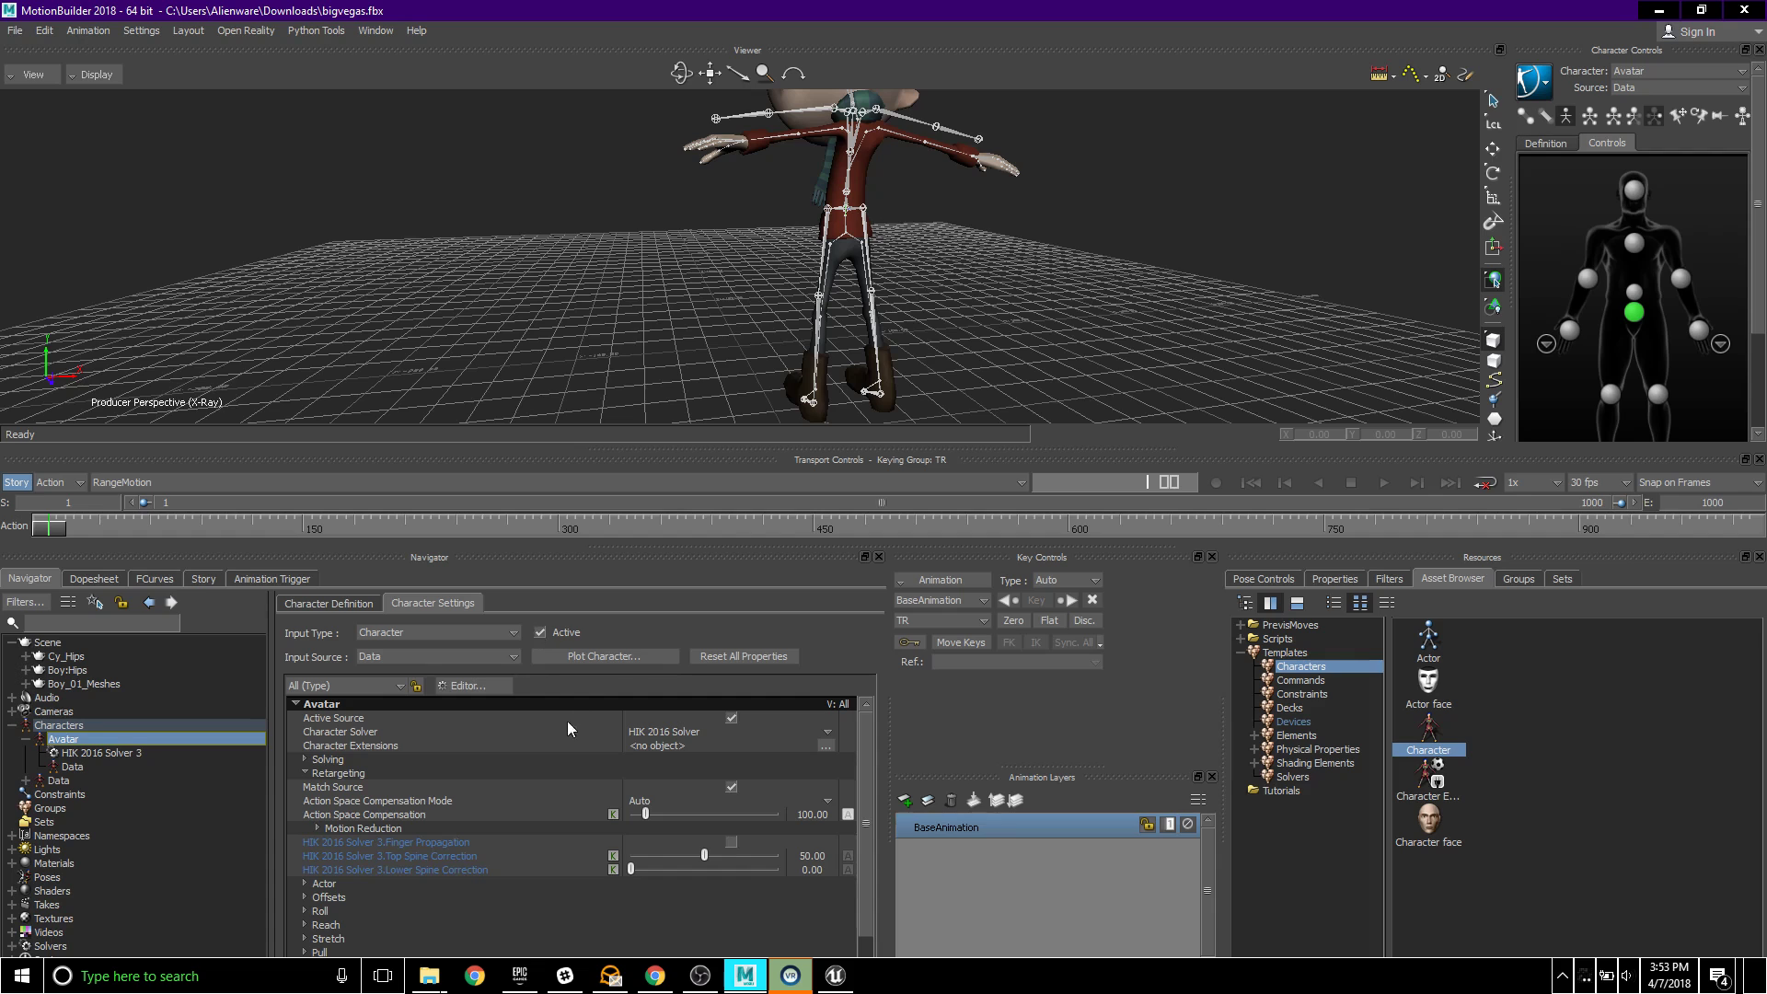
# - Plot the Data motion onto Avatar's skeleton at 30 FPS with the Unroll rotation filter and translation on the root only
pyautogui.click(605, 657)
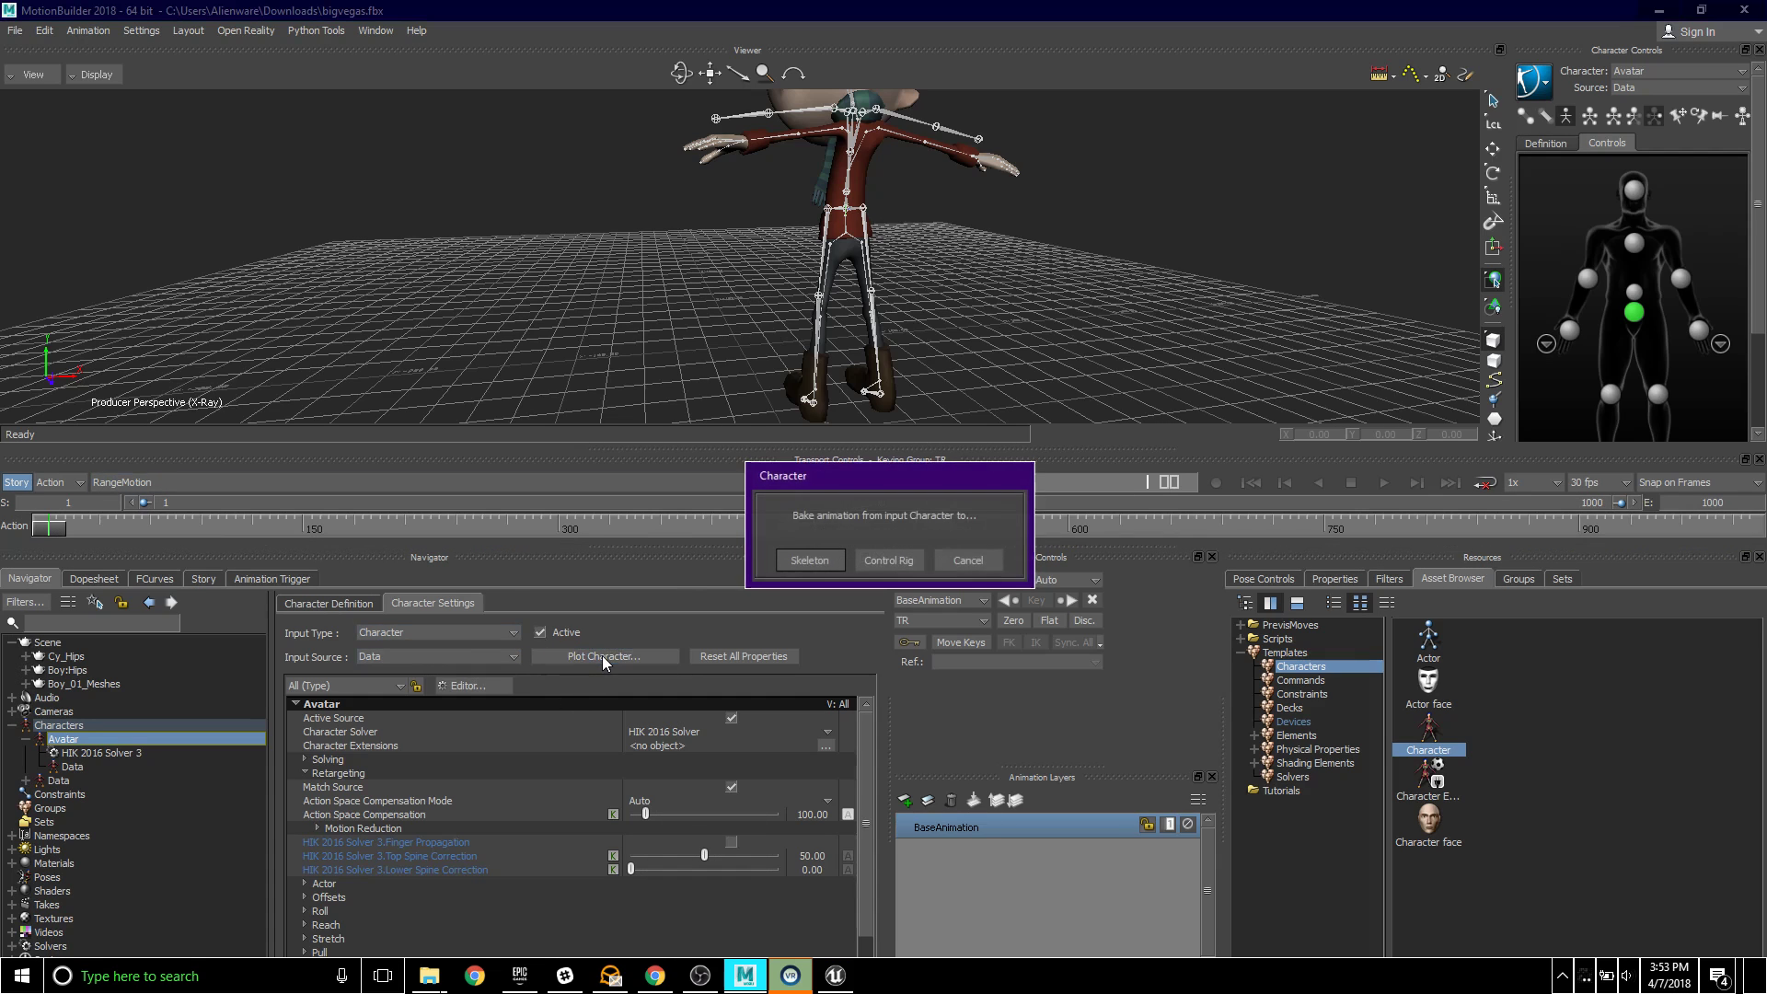
pyautogui.click(809, 561)
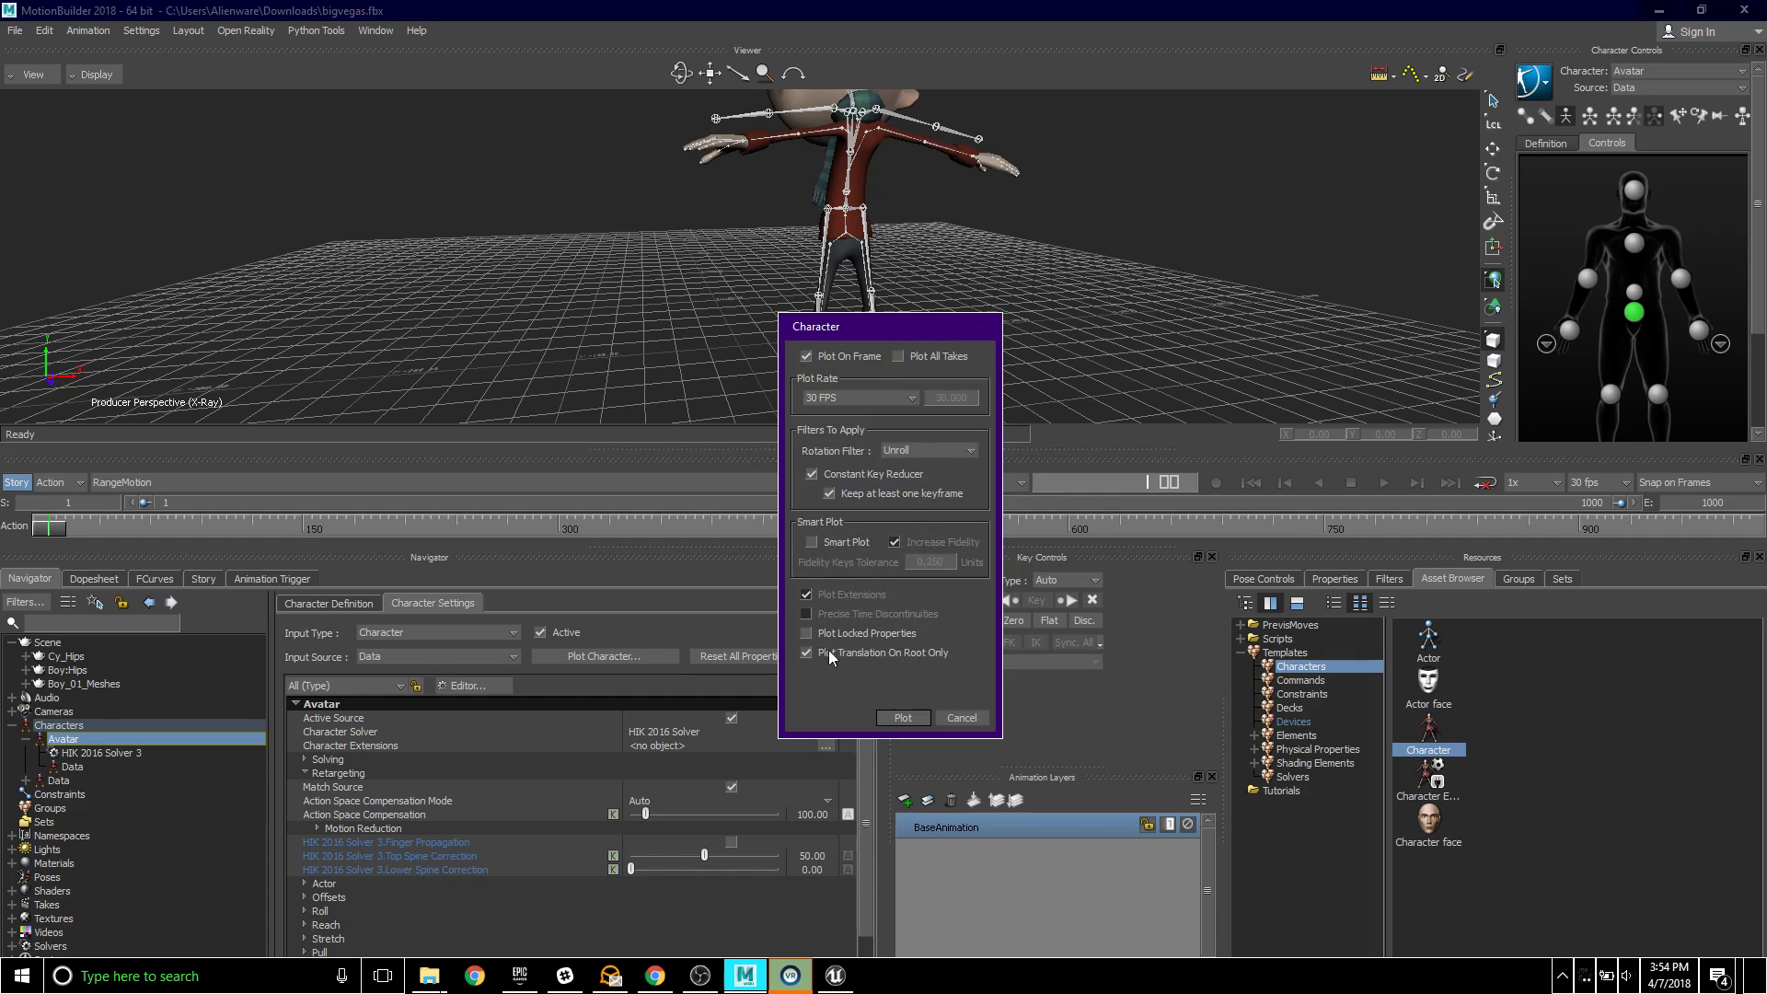
pyautogui.click(907, 718)
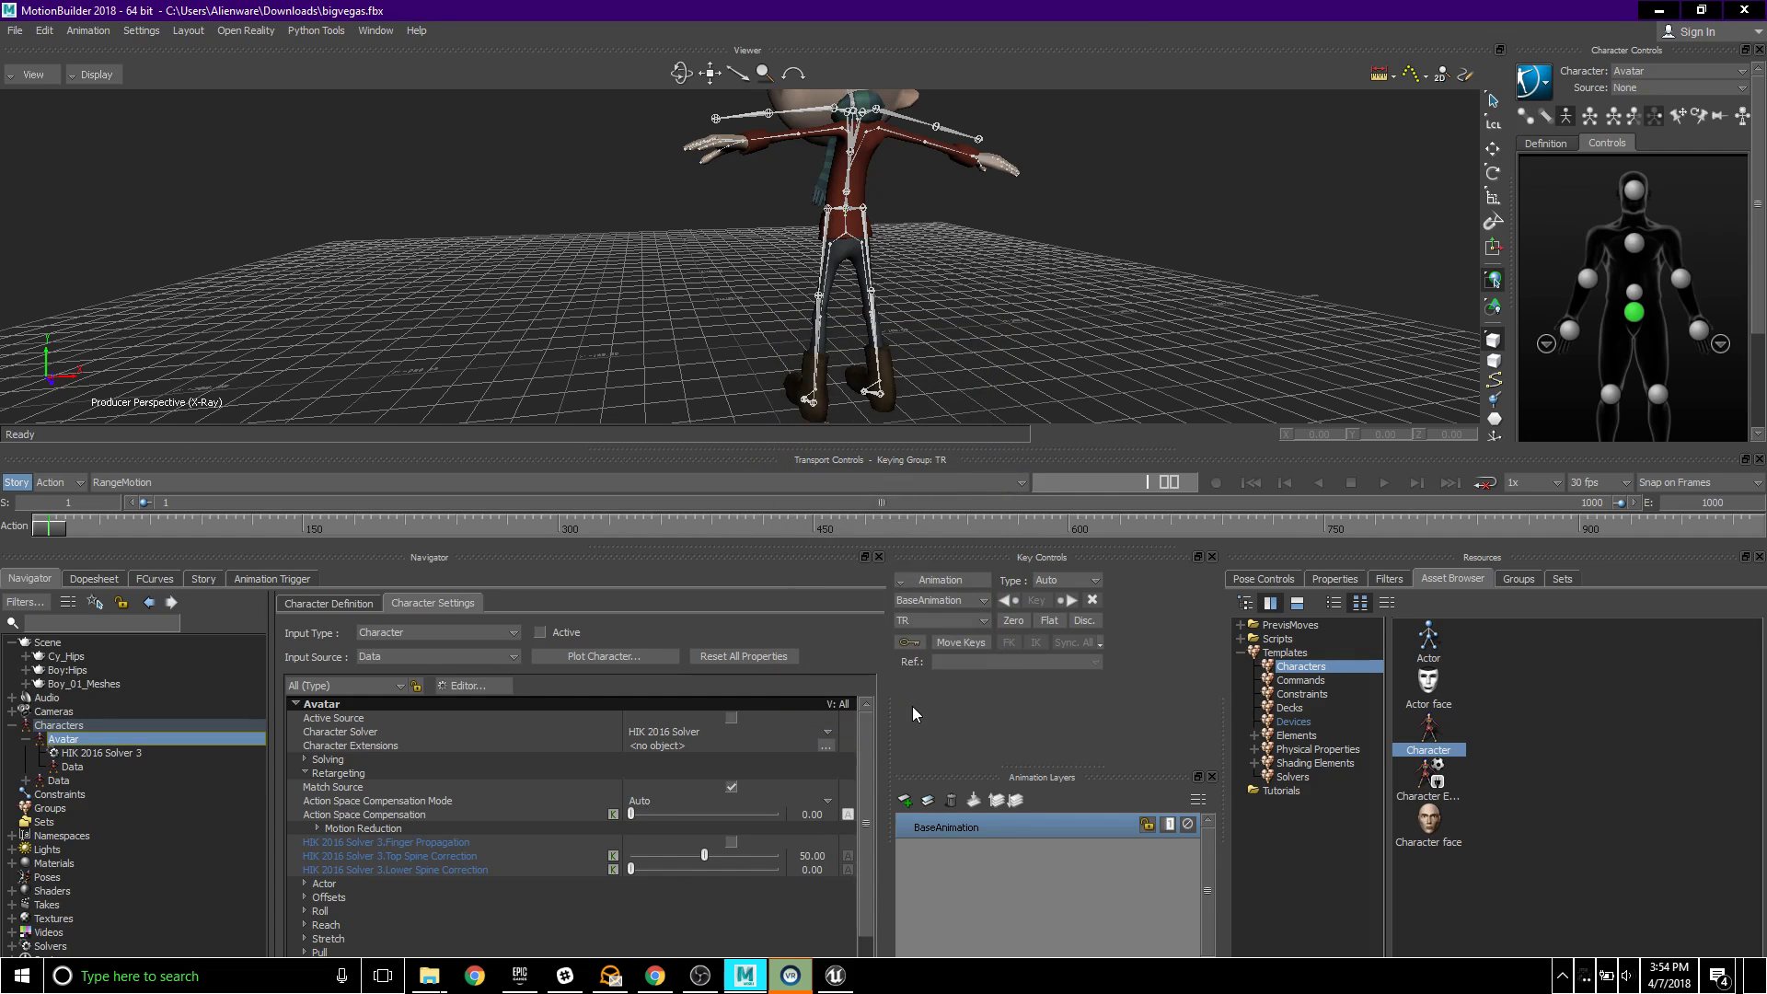
# - Delete the Data source character from the scene's characters
pyautogui.click(73, 657)
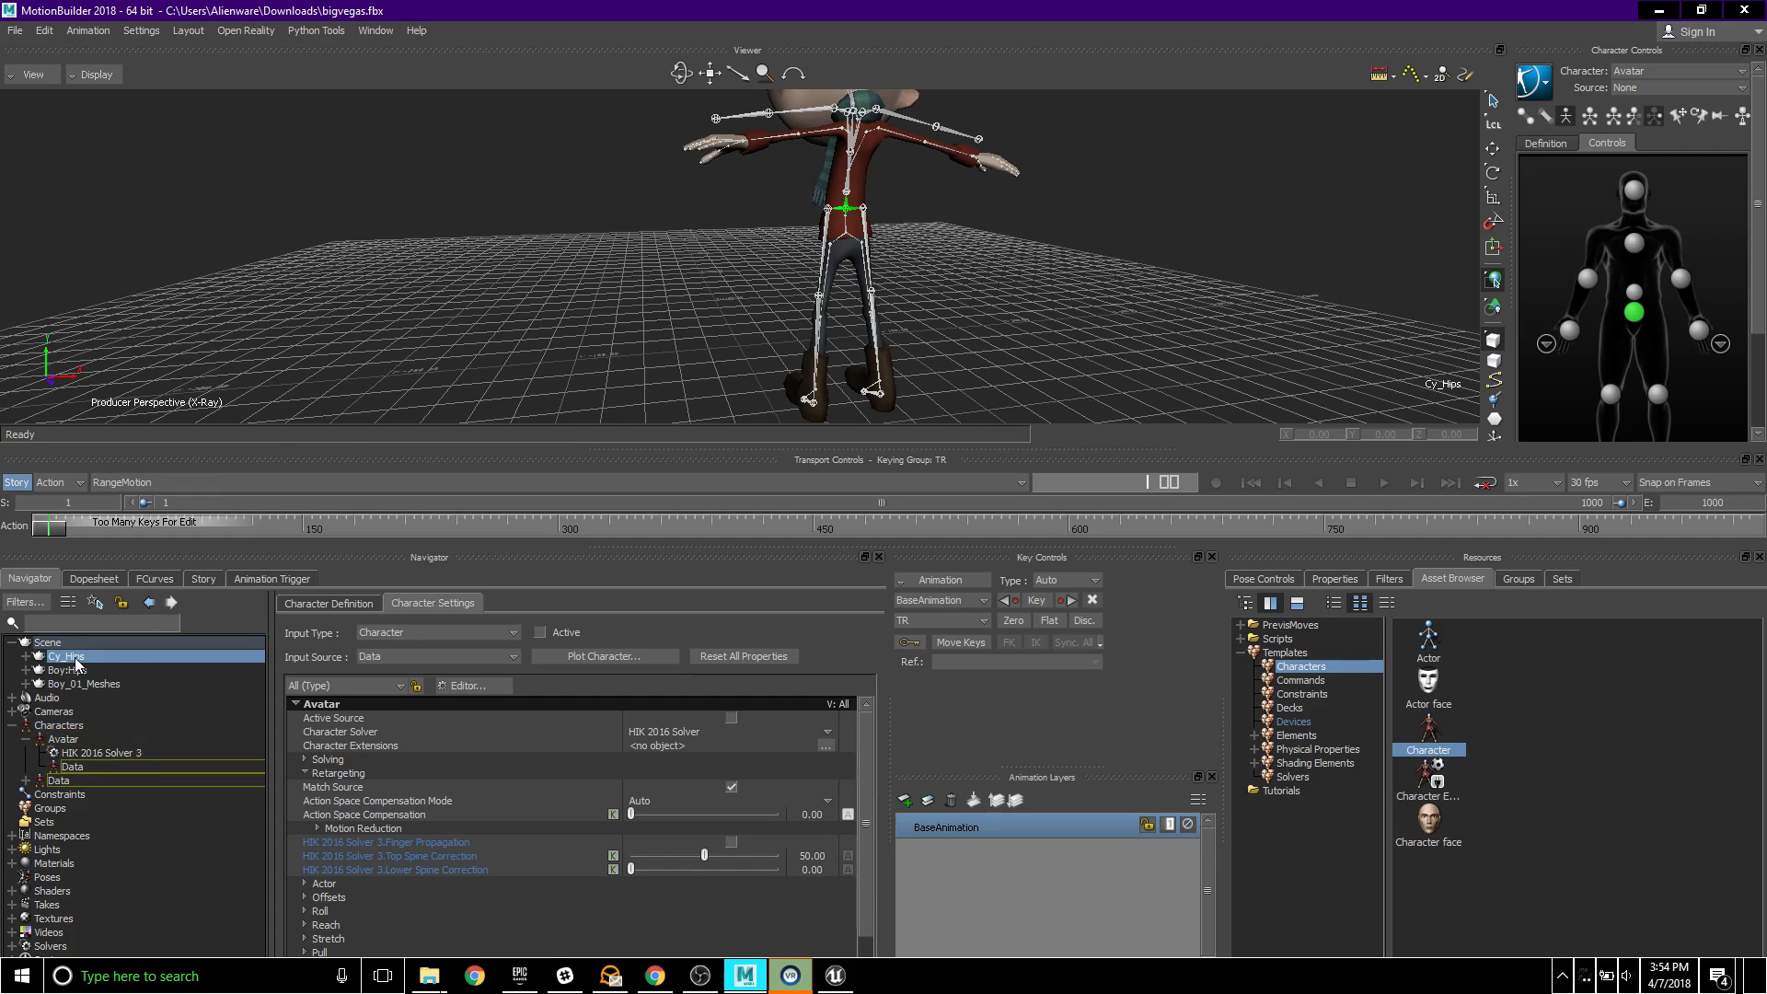
pyautogui.rightClick(76, 663)
pyautogui.click(59, 781)
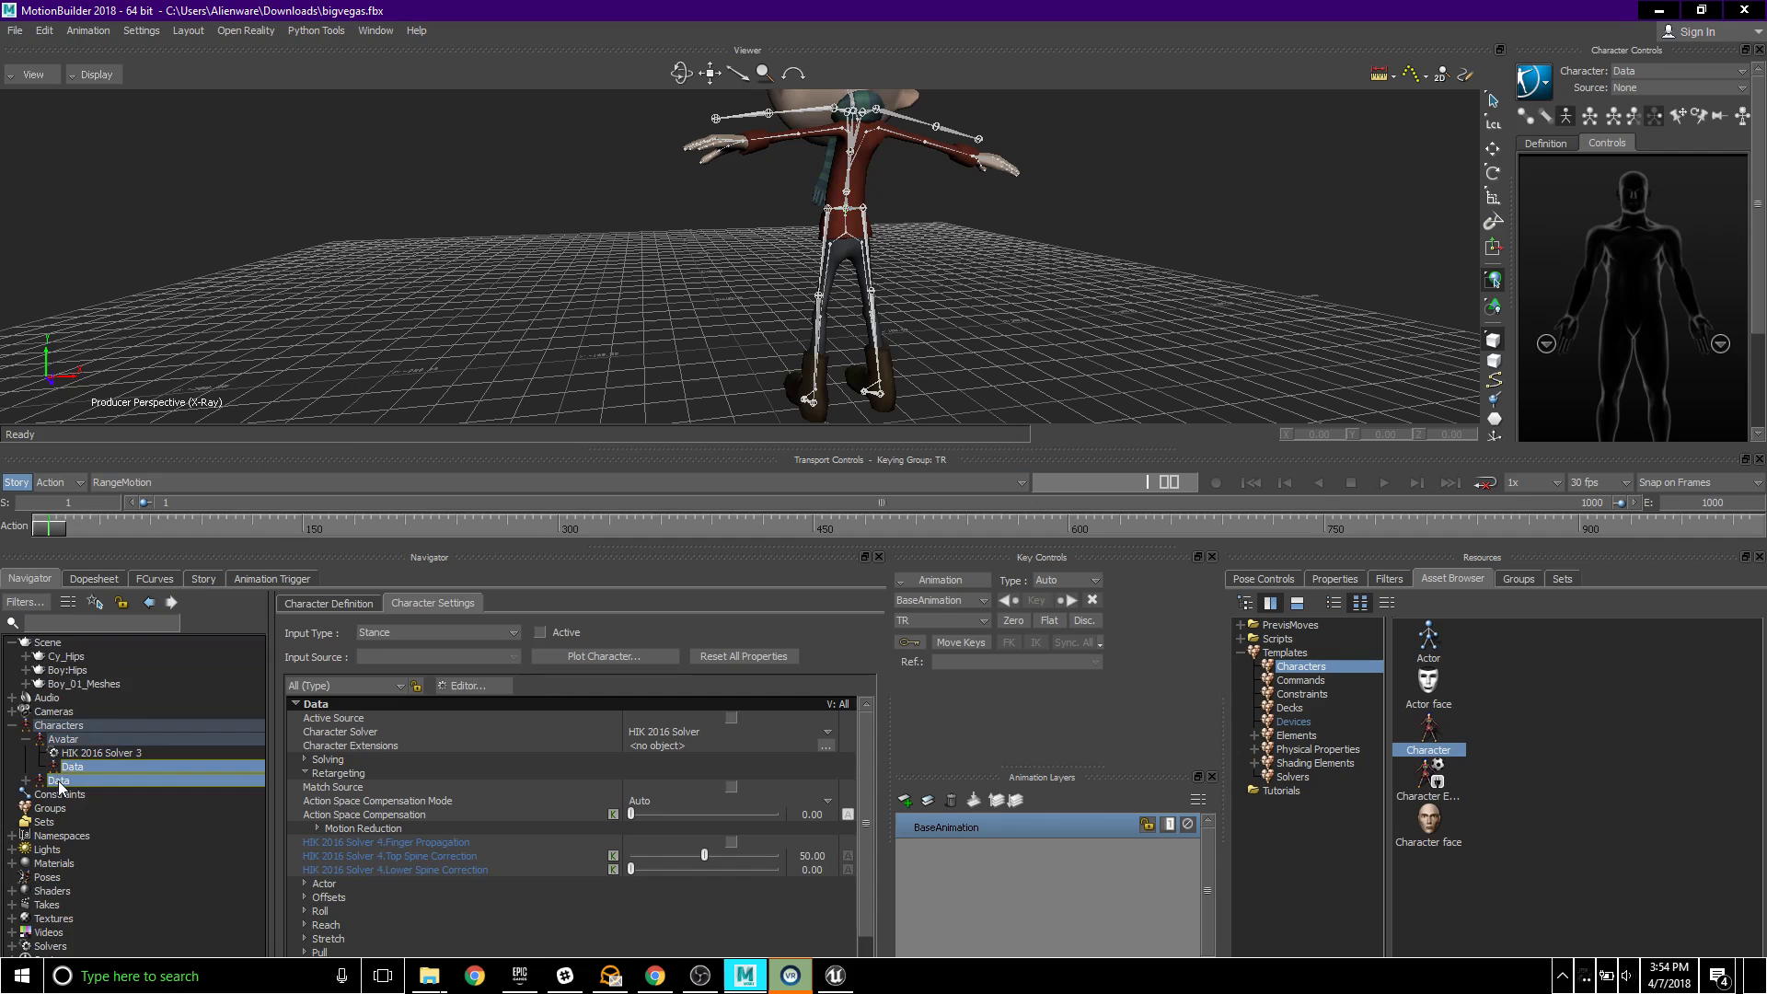
pyautogui.rightClick(60, 782)
pyautogui.moveTo(111, 878)
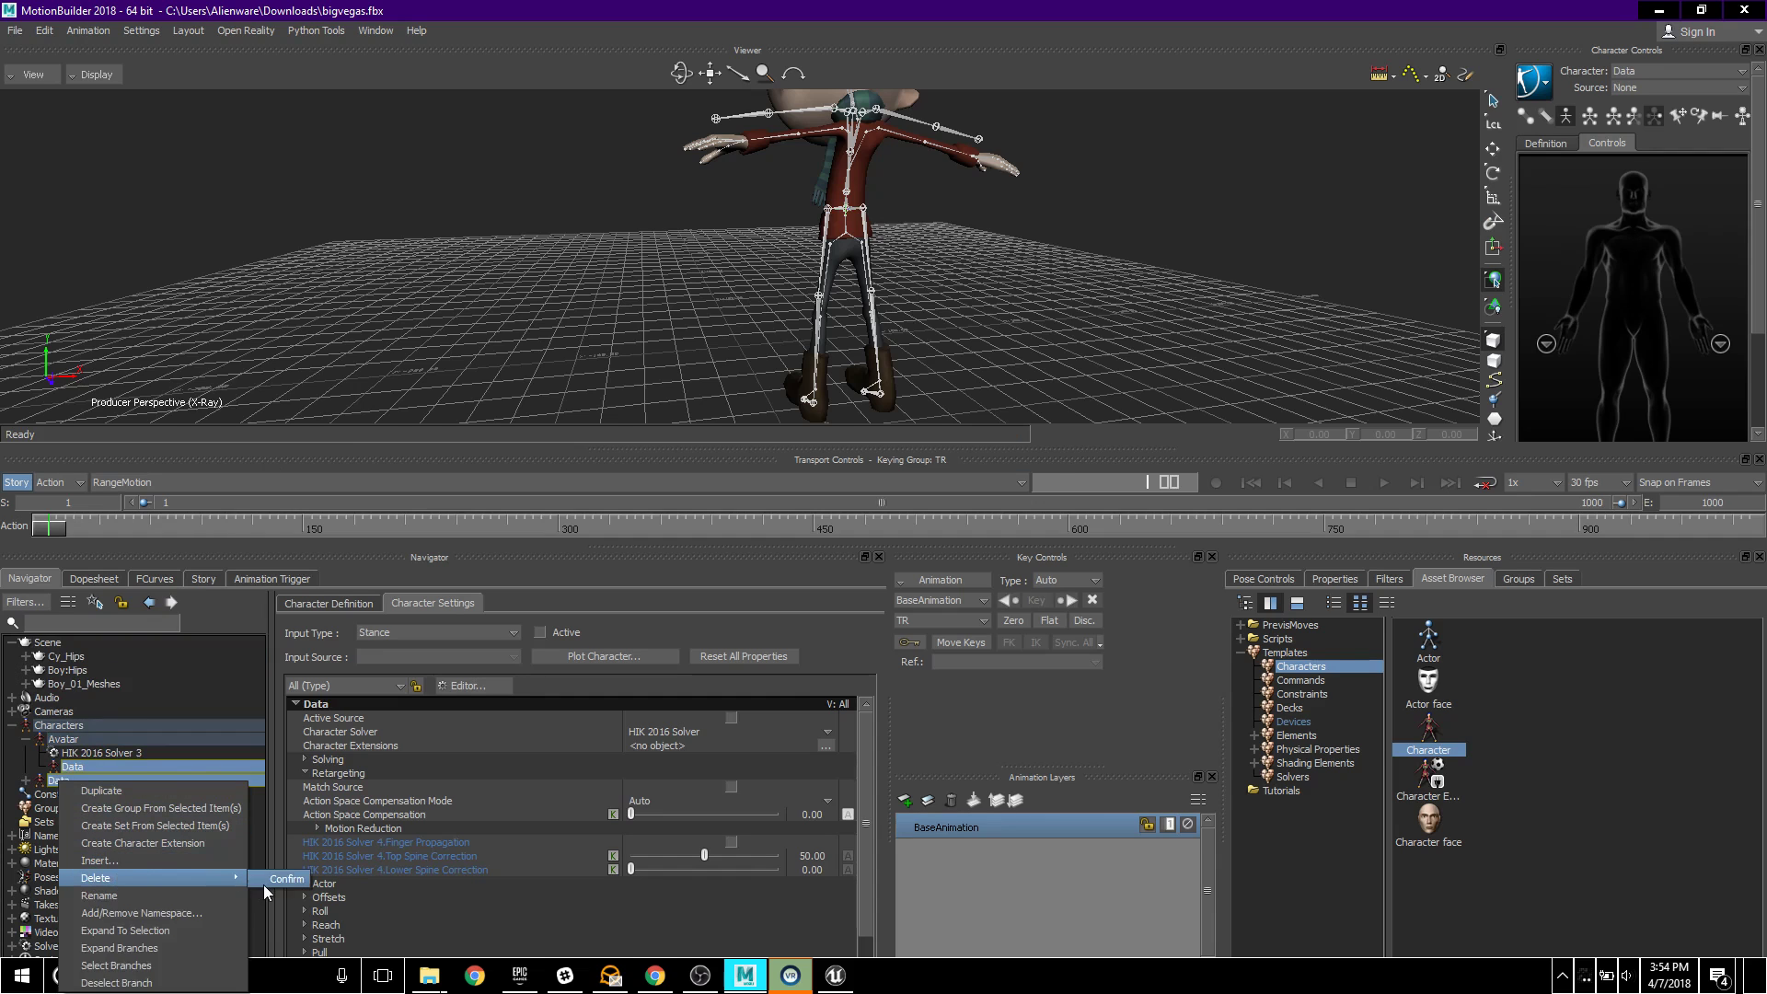
pyautogui.click(291, 881)
pyautogui.click(937, 562)
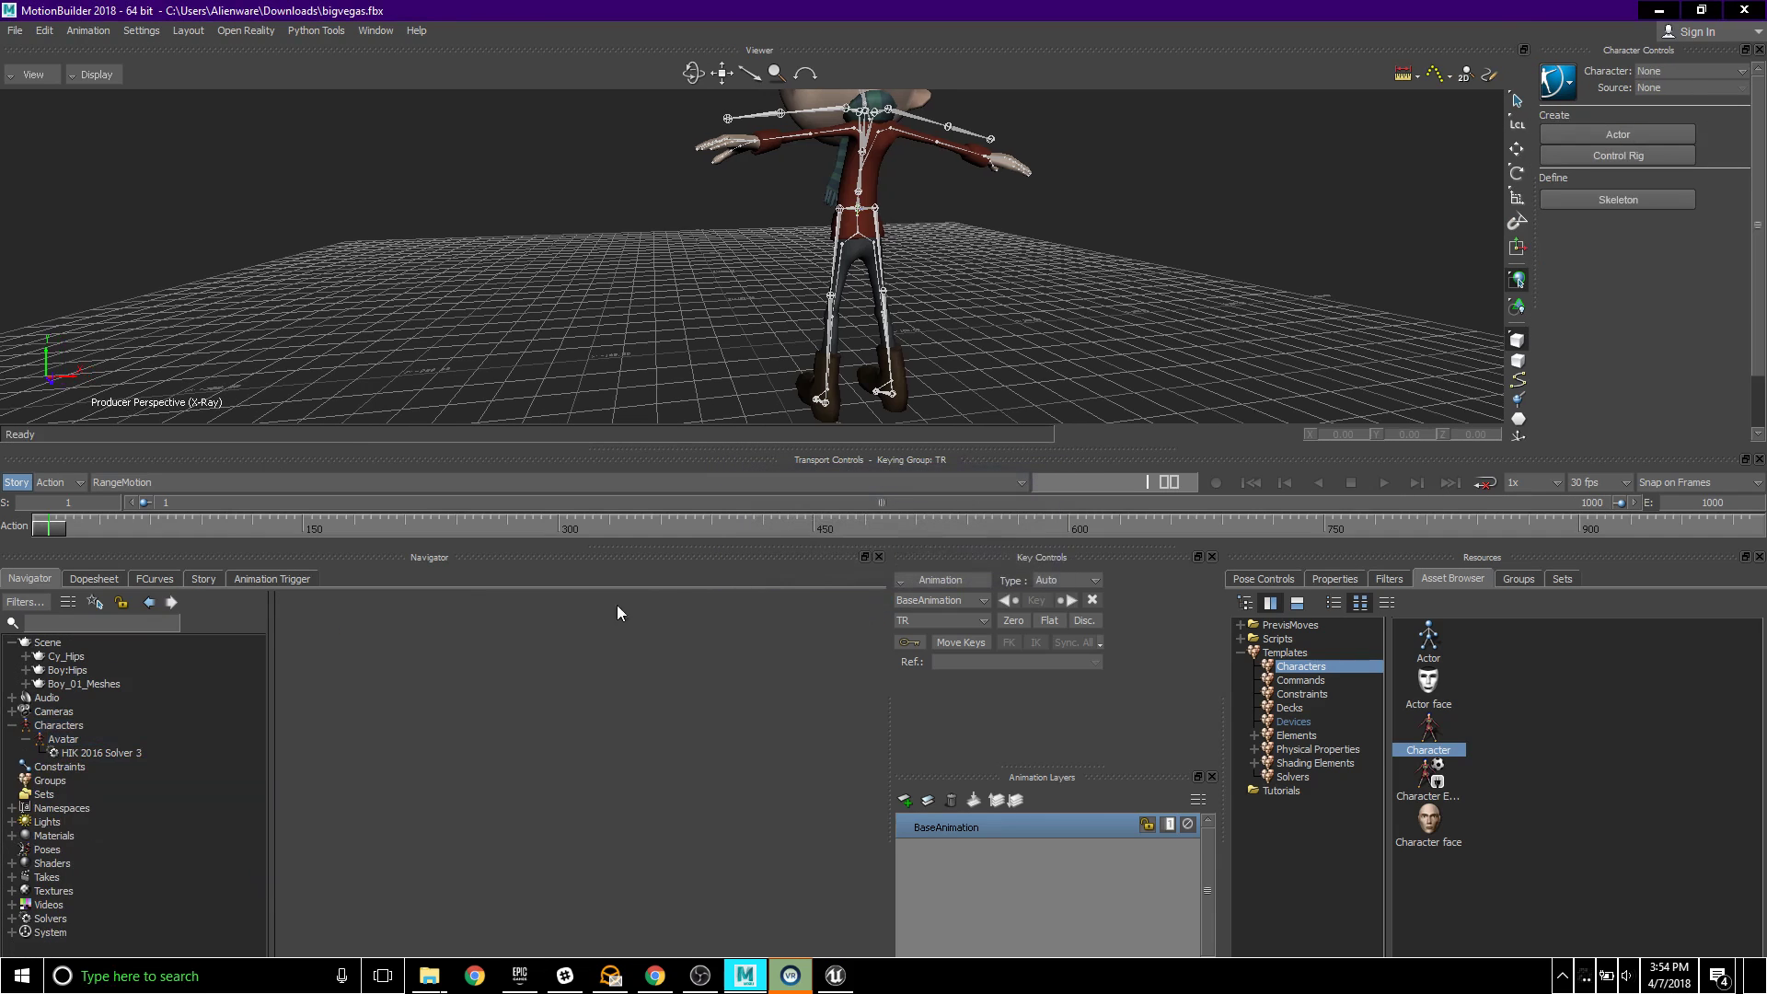
# - Select the entire Cy_Hips skeleton branch and delete it from the scene
pyautogui.click(78, 669)
pyautogui.click(75, 657)
pyautogui.rightClick(74, 657)
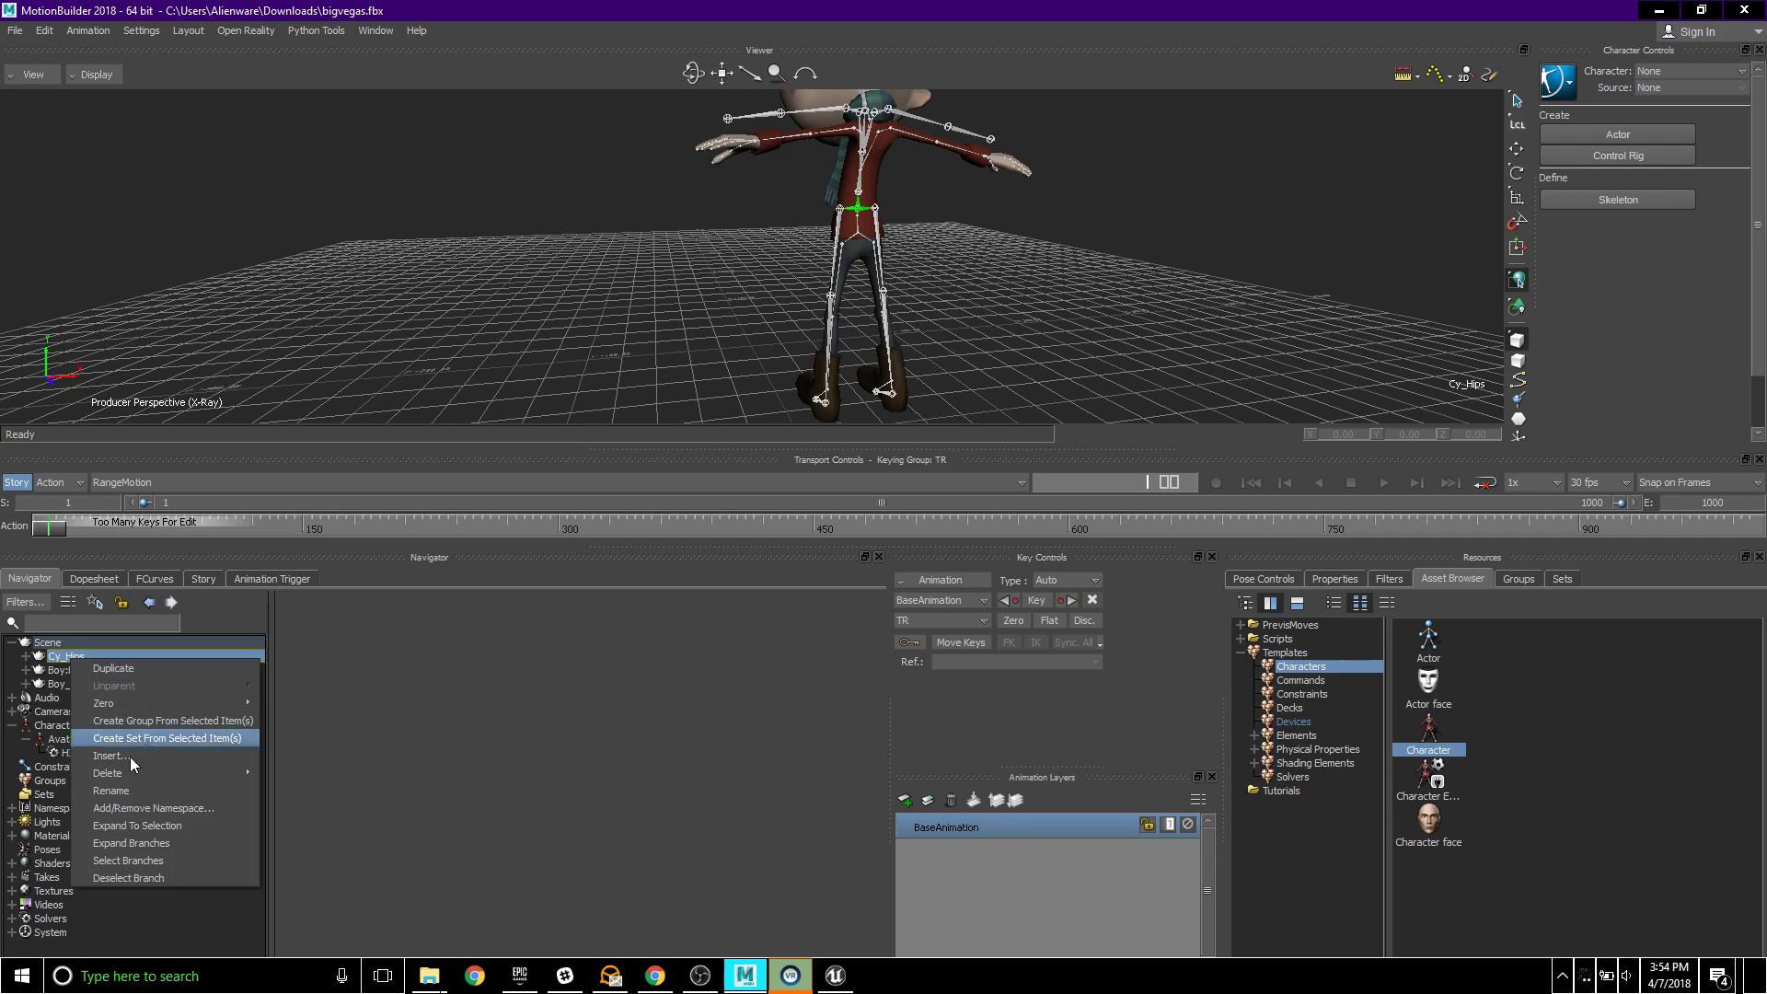
pyautogui.click(155, 868)
pyautogui.rightClick(70, 654)
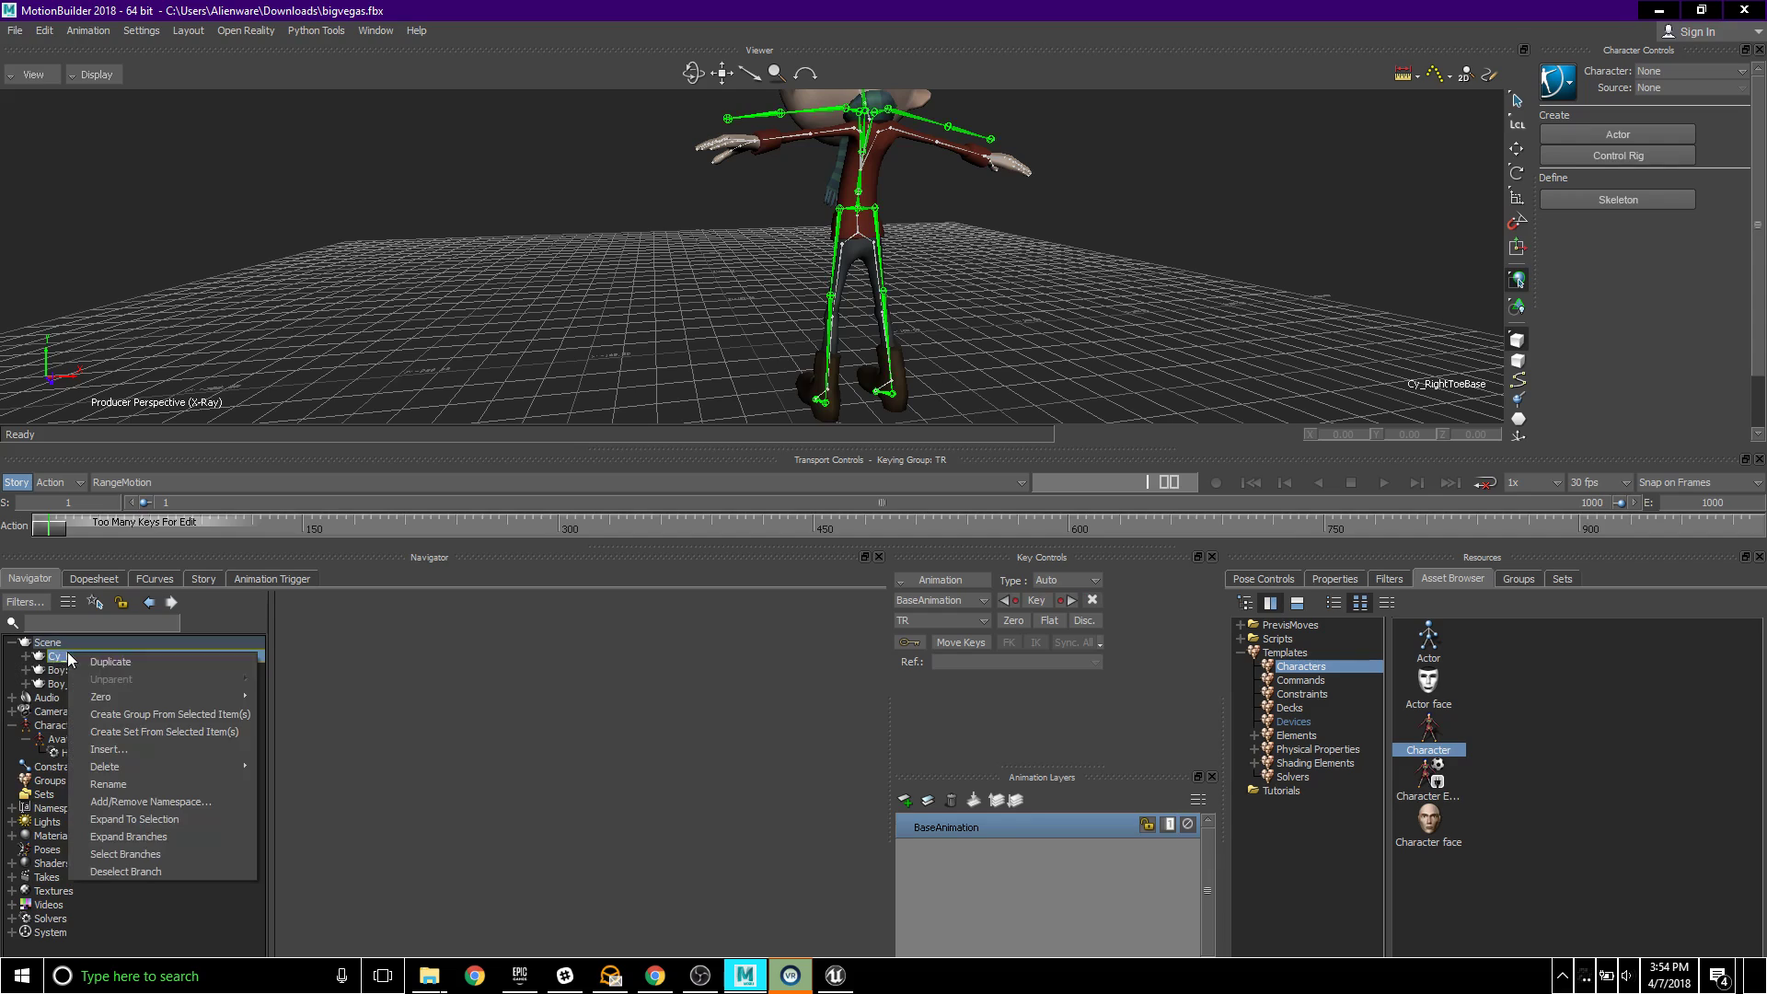
pyautogui.moveTo(152, 768)
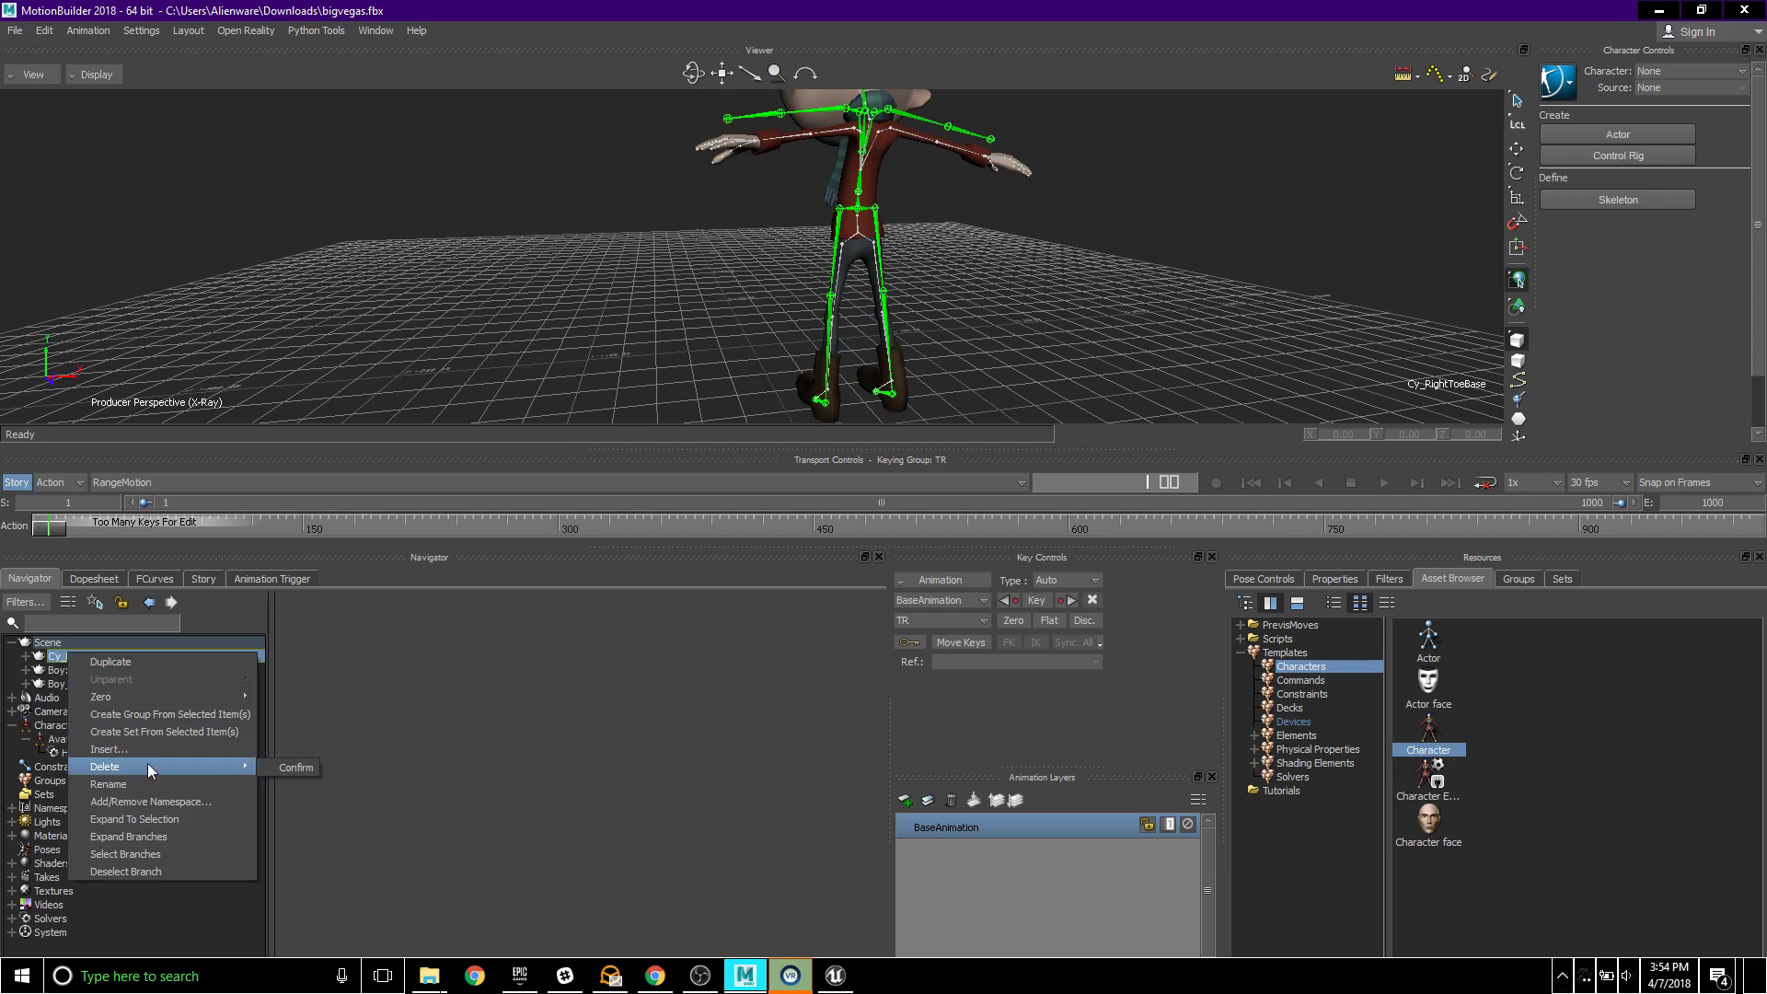
pyautogui.click(288, 767)
pyautogui.keyDown('ctrl'); pyautogui.keyDown('shift'); pyautogui.moveTo(580, 339); pyautogui.dragTo(785, 320); pyautogui.keyUp('shift'); pyautogui.keyUp('ctrl')
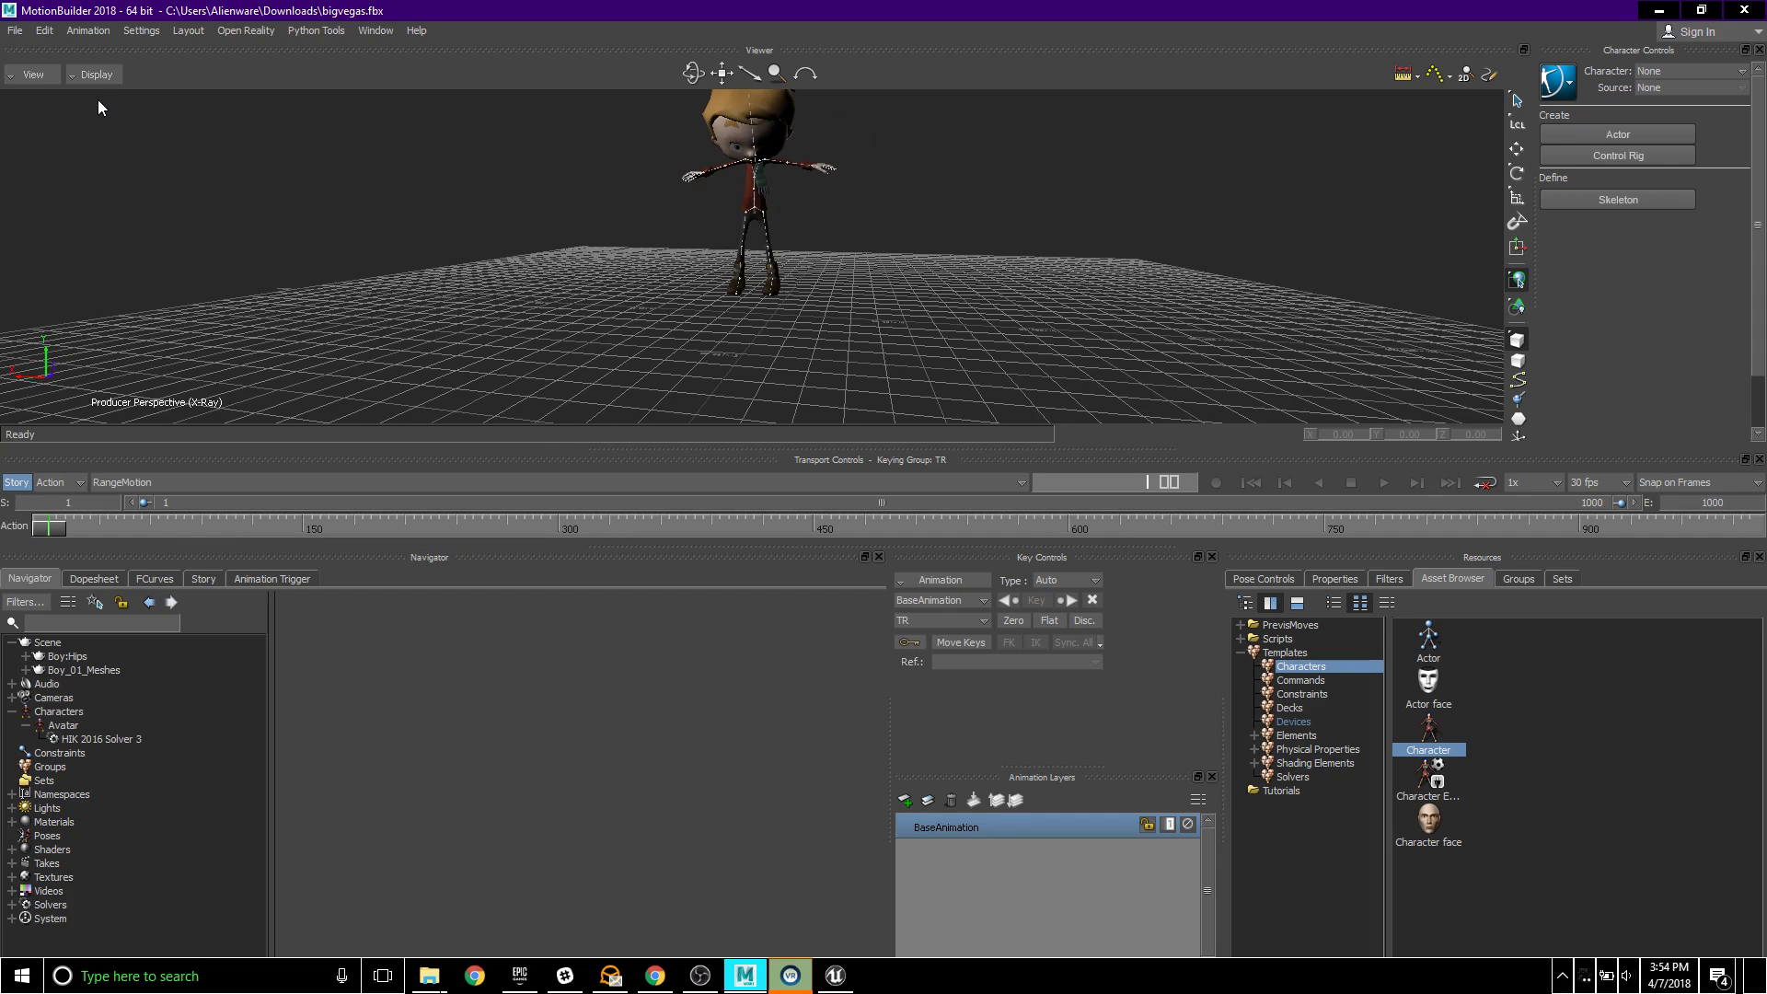
pyautogui.click(138, 488)
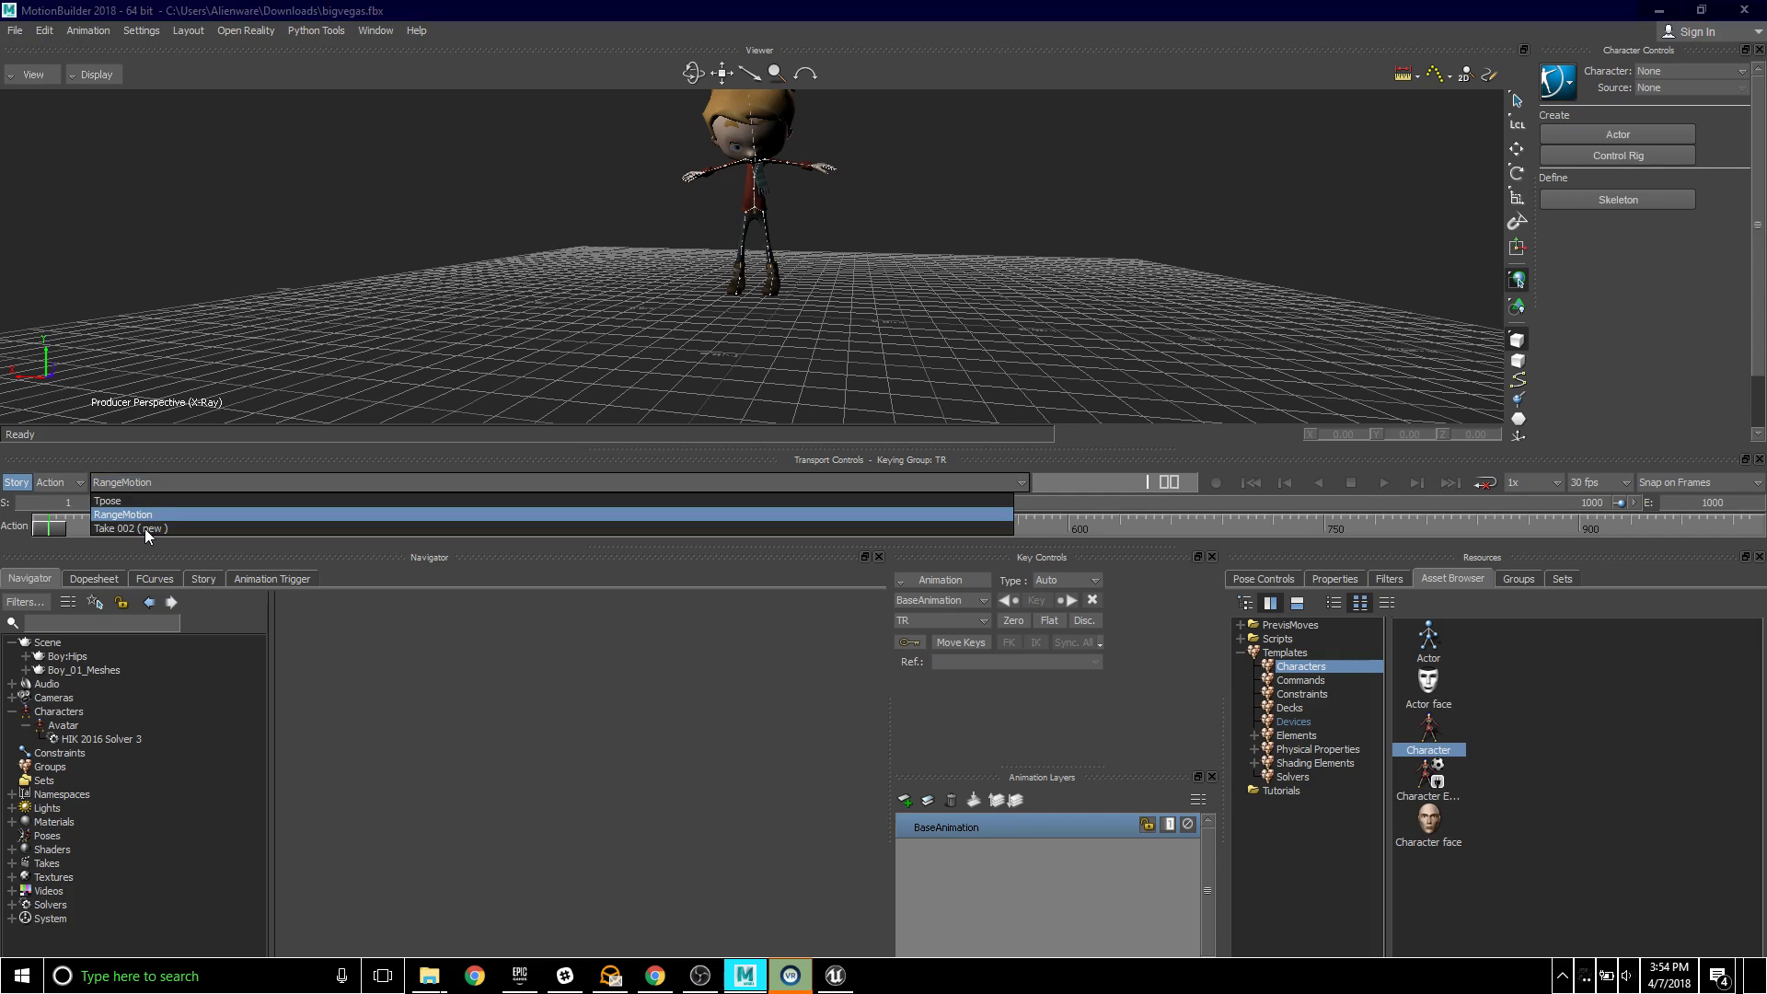
pyautogui.click(146, 528)
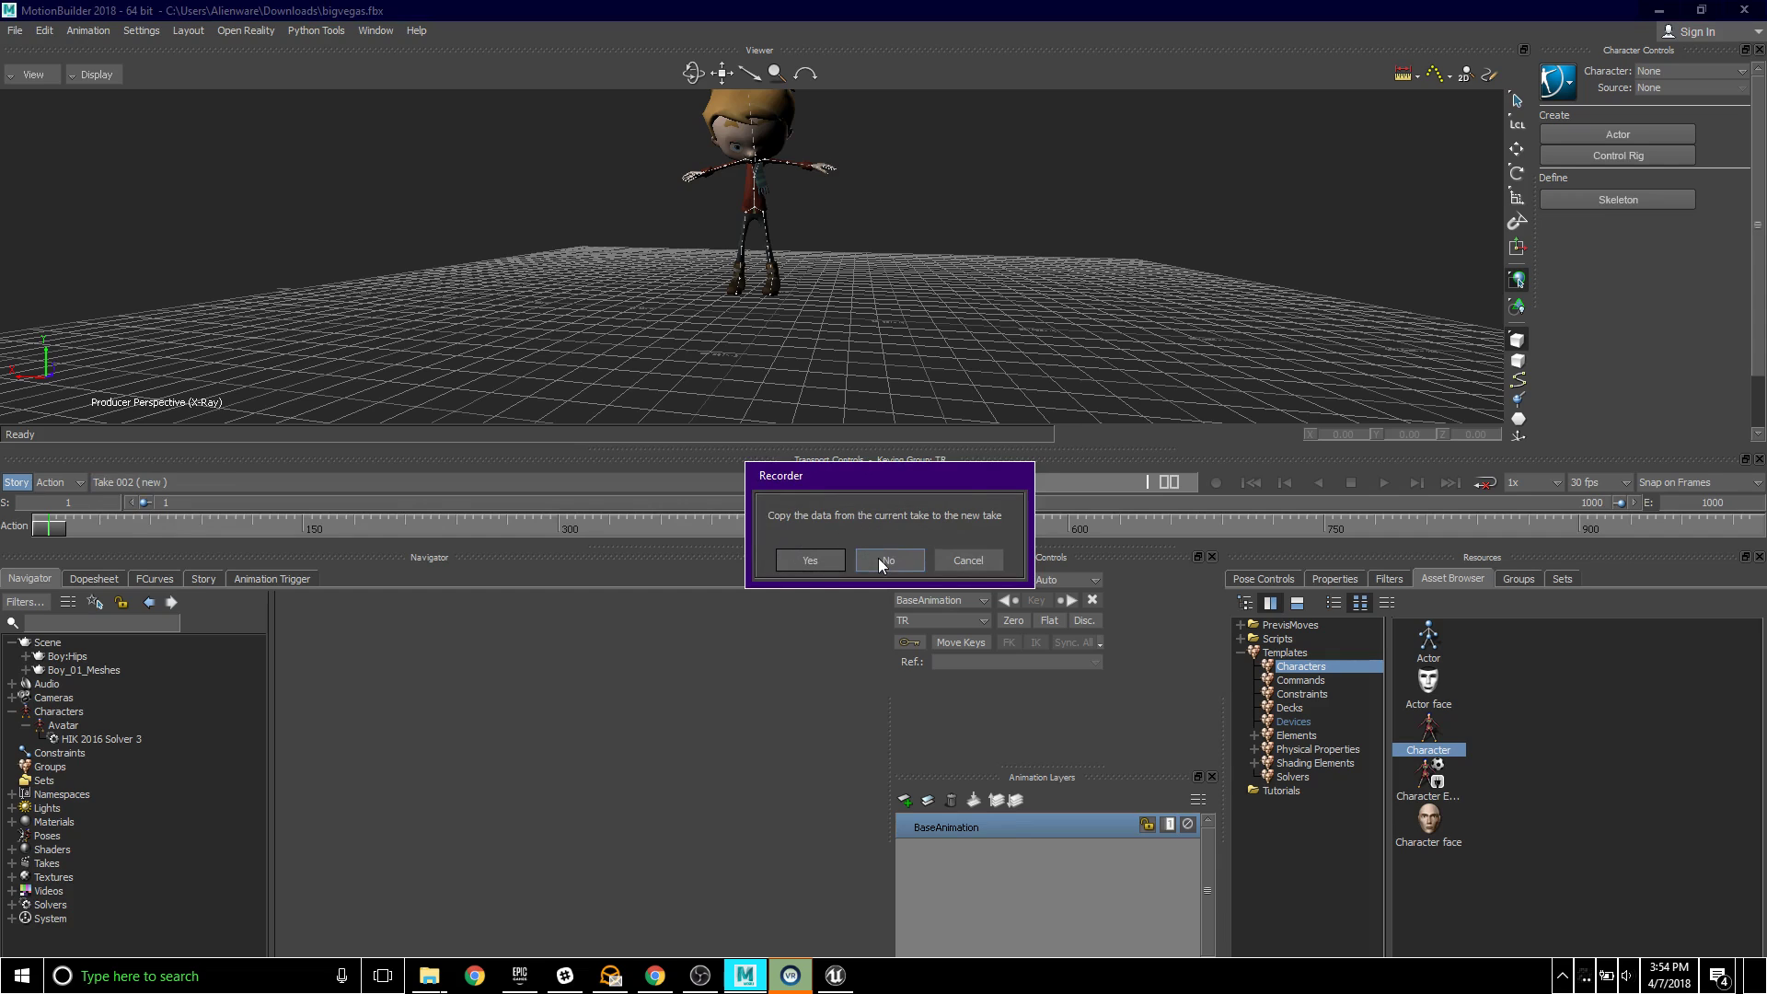
pyautogui.click(971, 559)
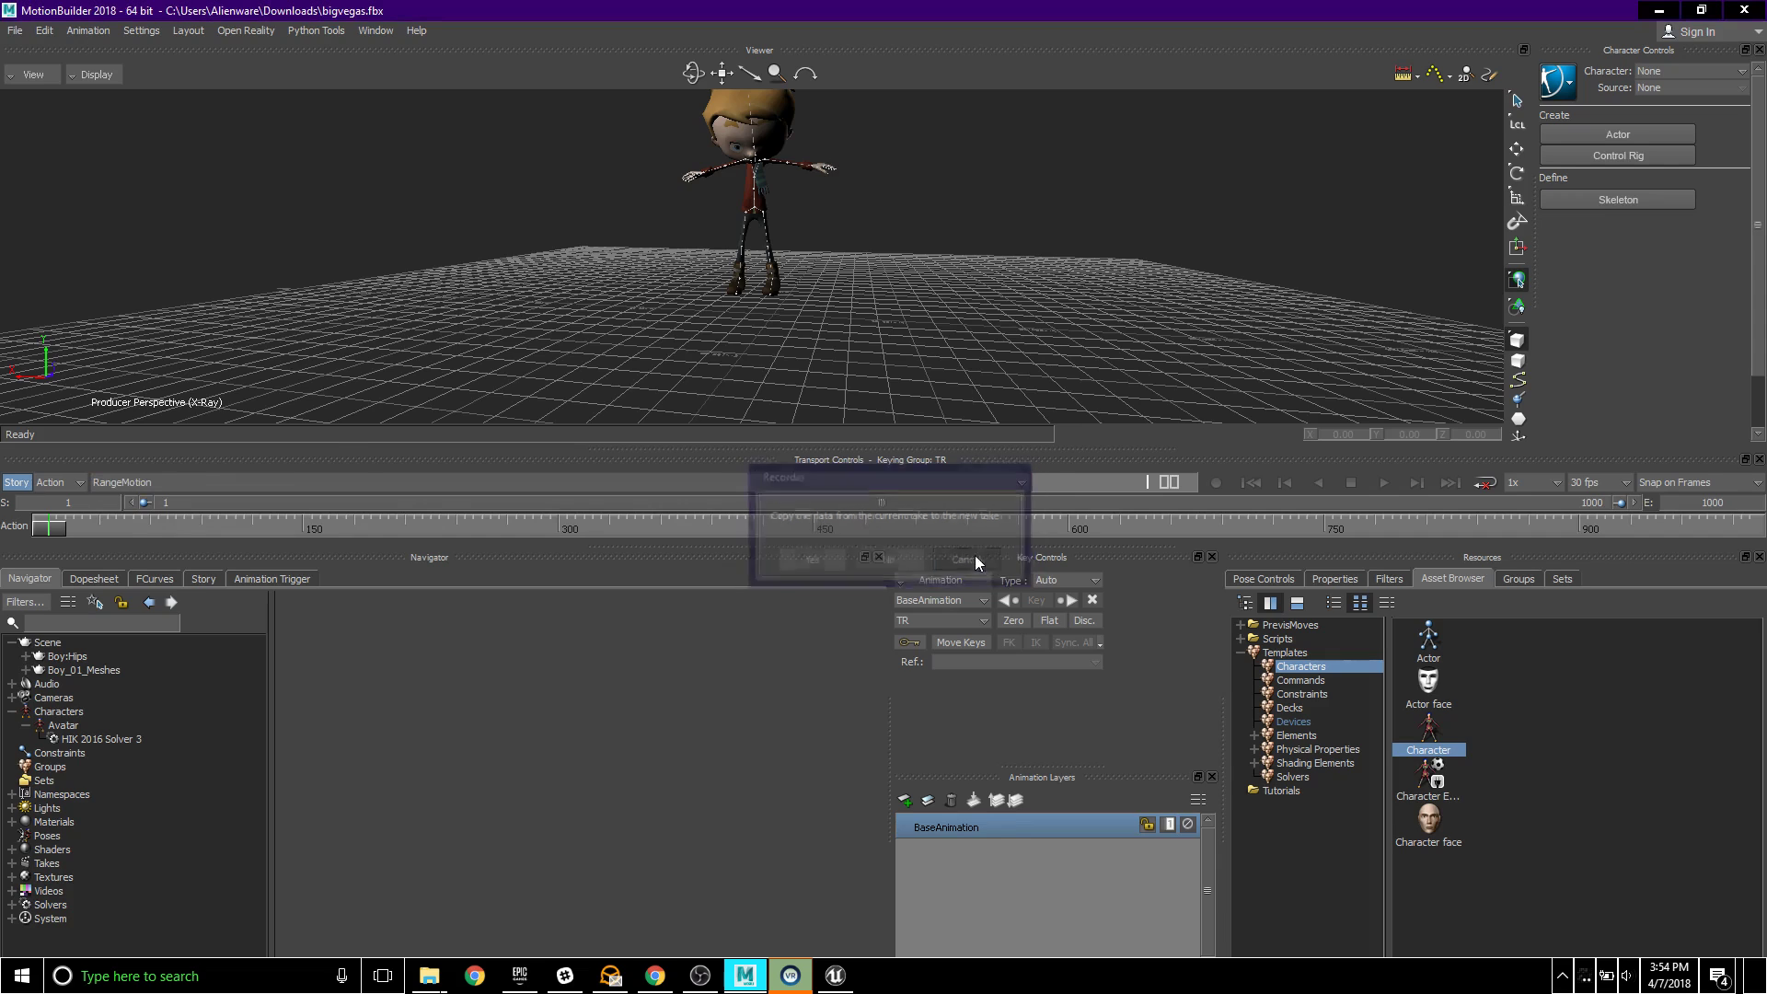
pyautogui.click(333, 480)
pyautogui.click(214, 500)
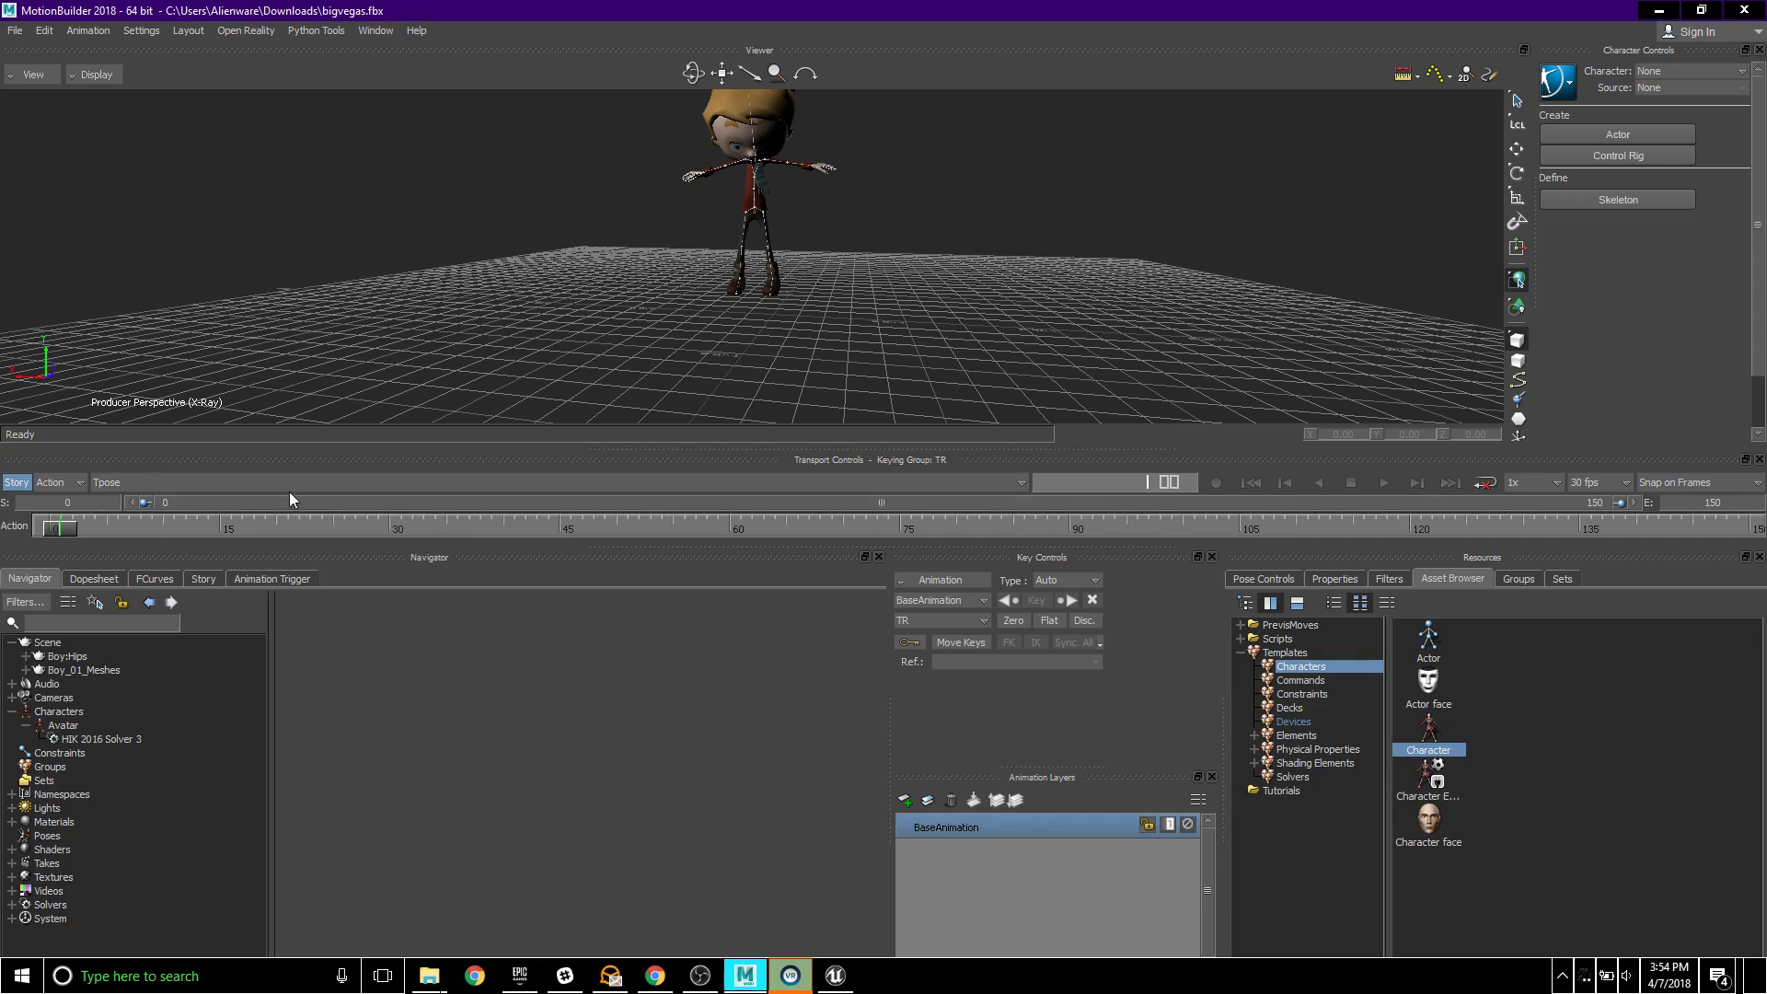
pyautogui.click(408, 483)
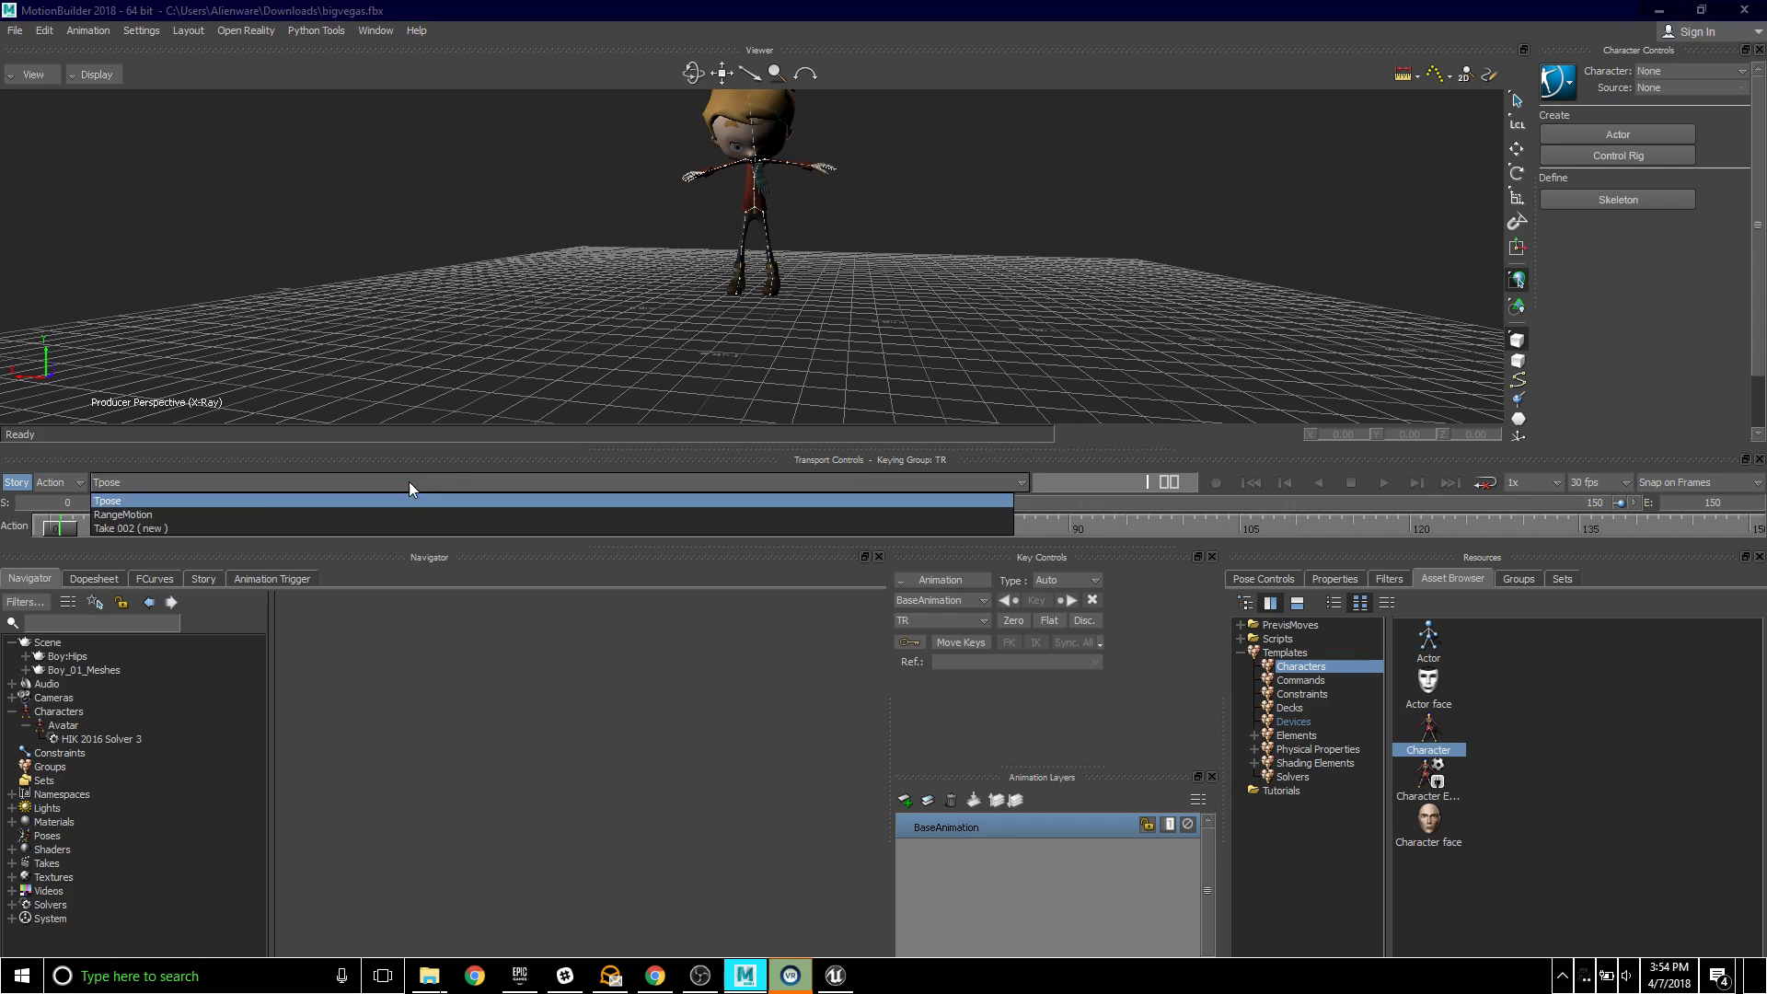
pyautogui.click(254, 529)
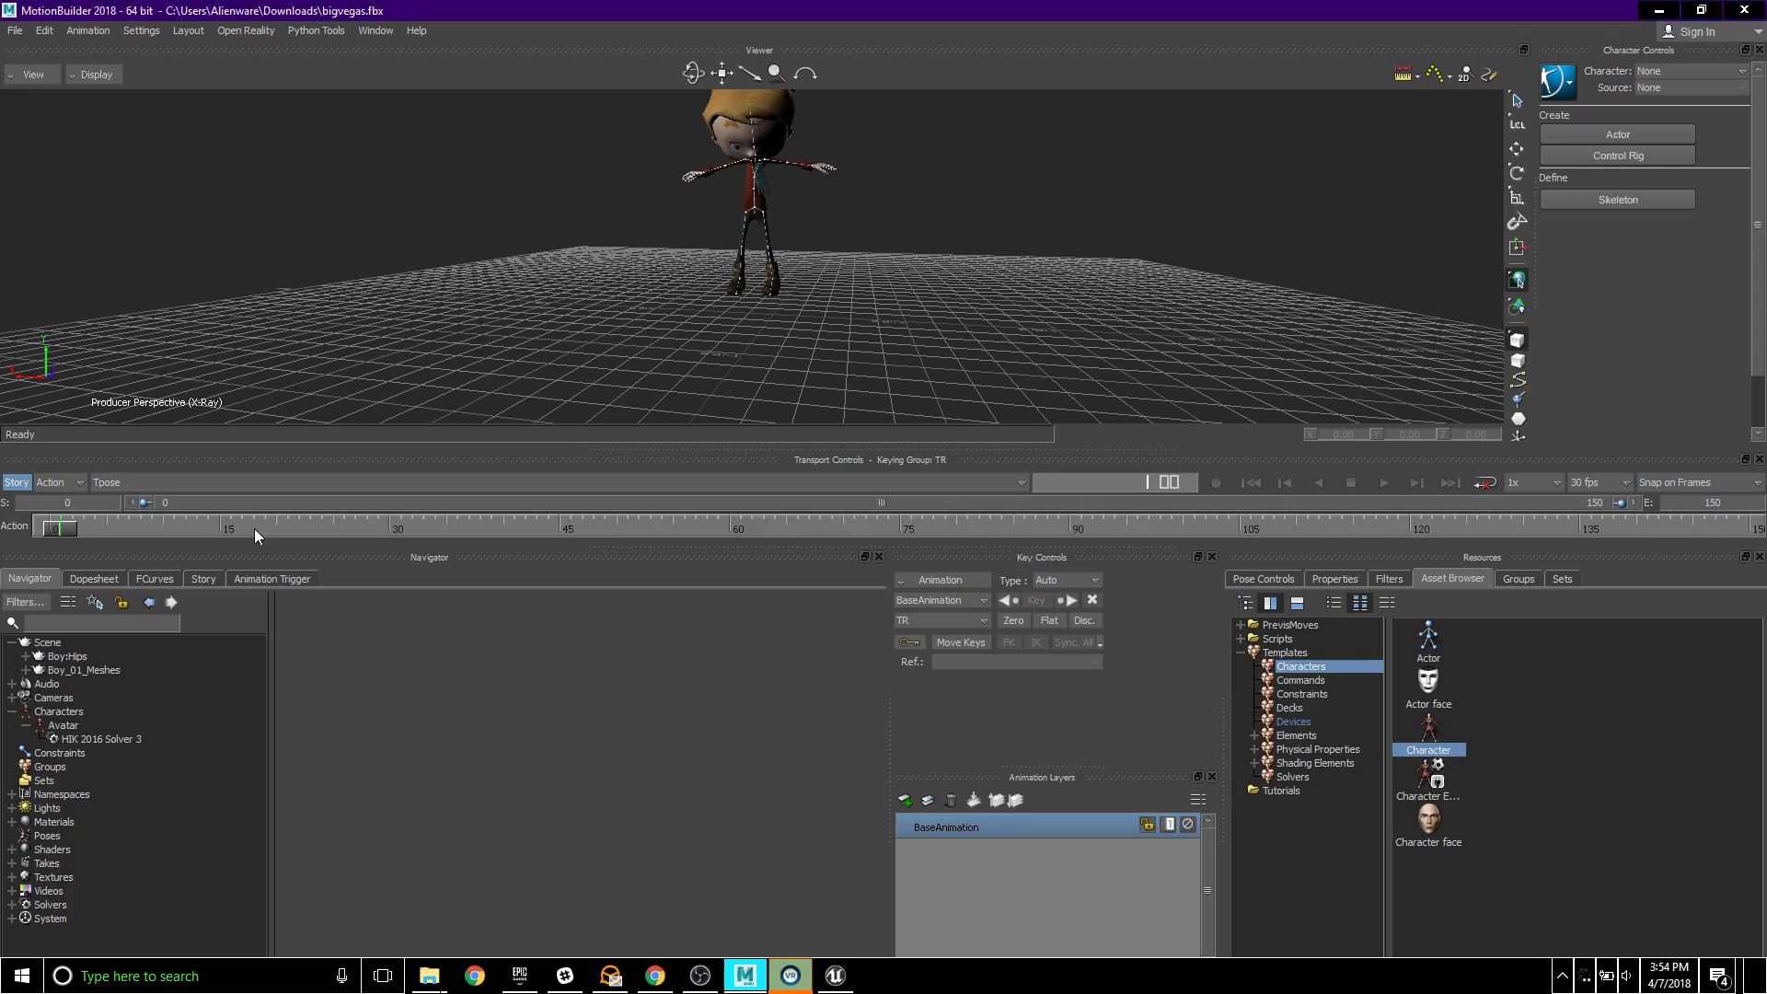
pyautogui.click(966, 559)
# - Activate the Tpose take and create a new take without copying the current take's data
pyautogui.click(12, 864)
pyautogui.click(57, 879)
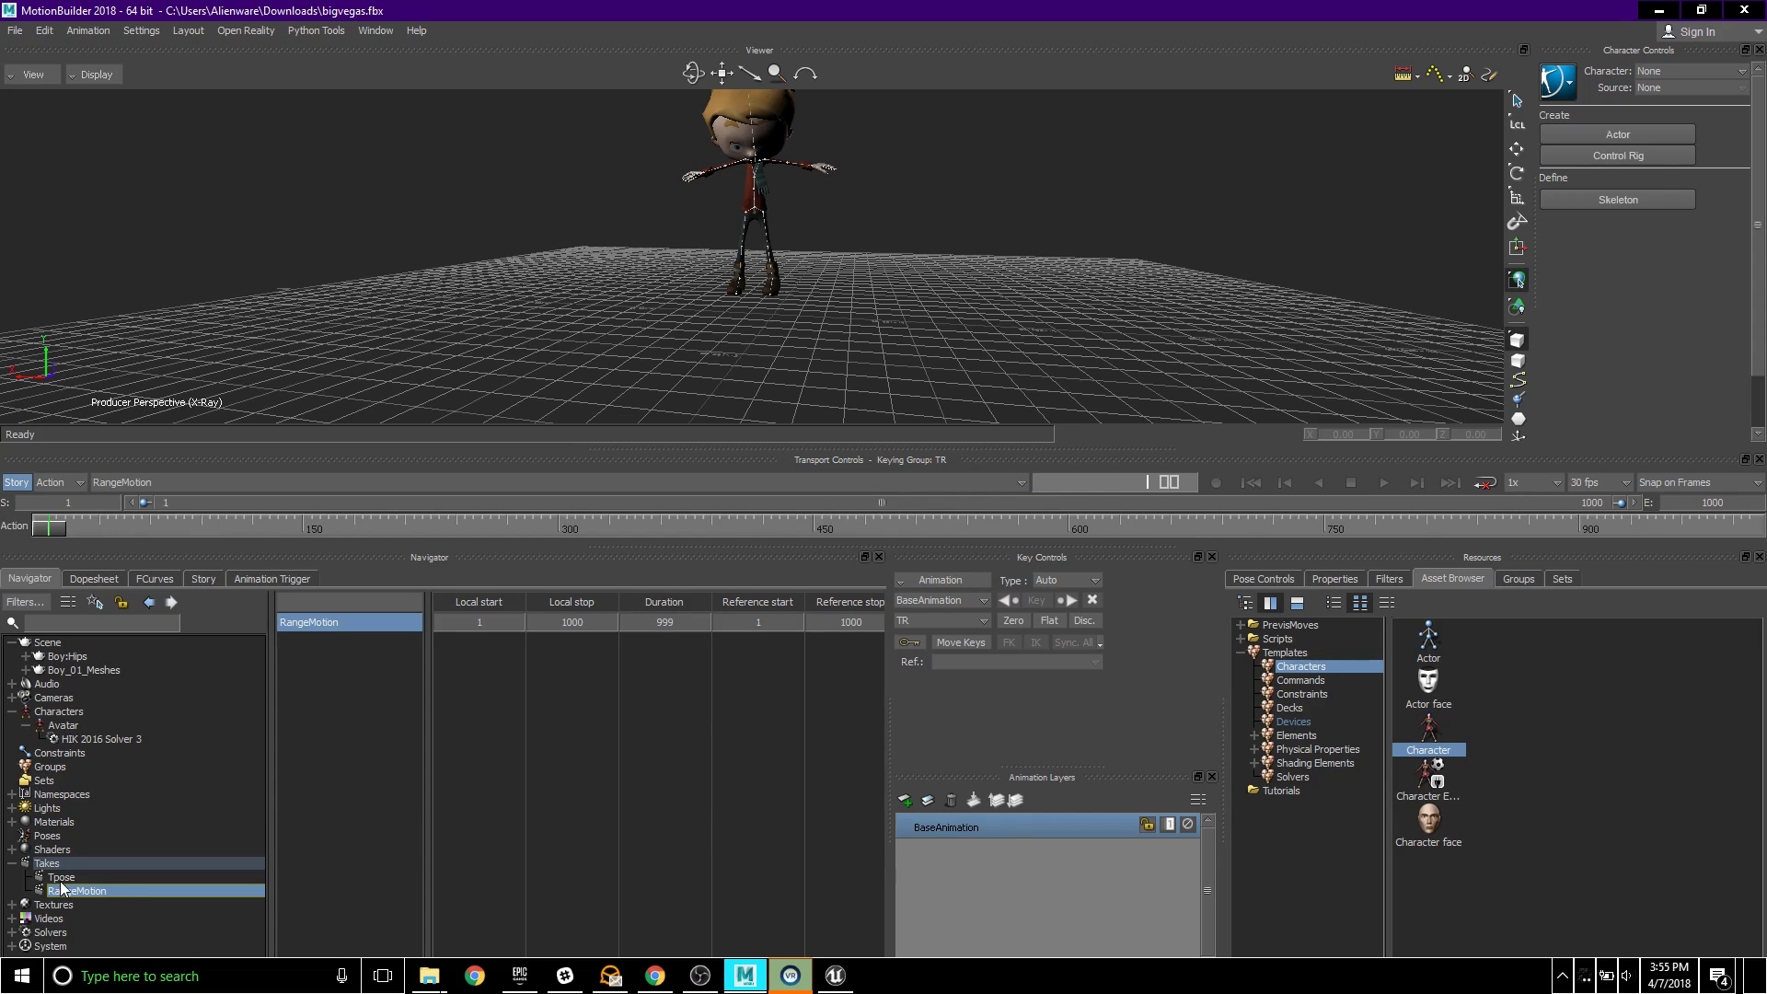
pyautogui.click(61, 877)
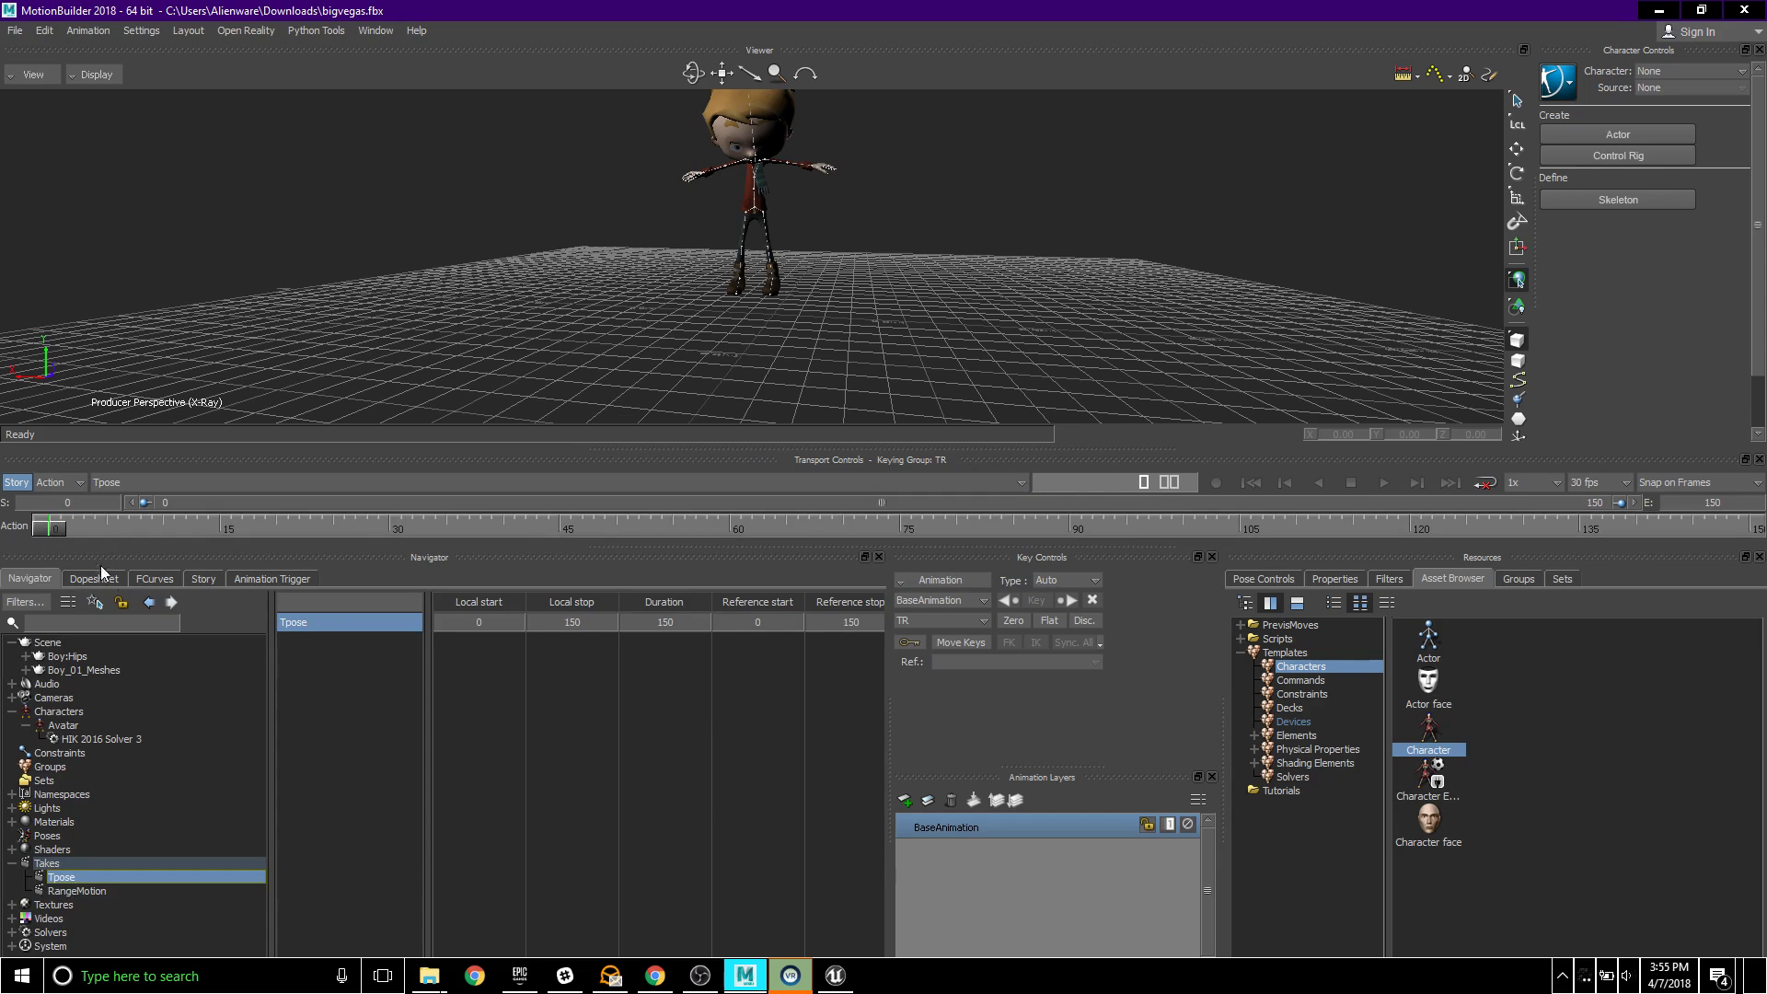
pyautogui.click(180, 478)
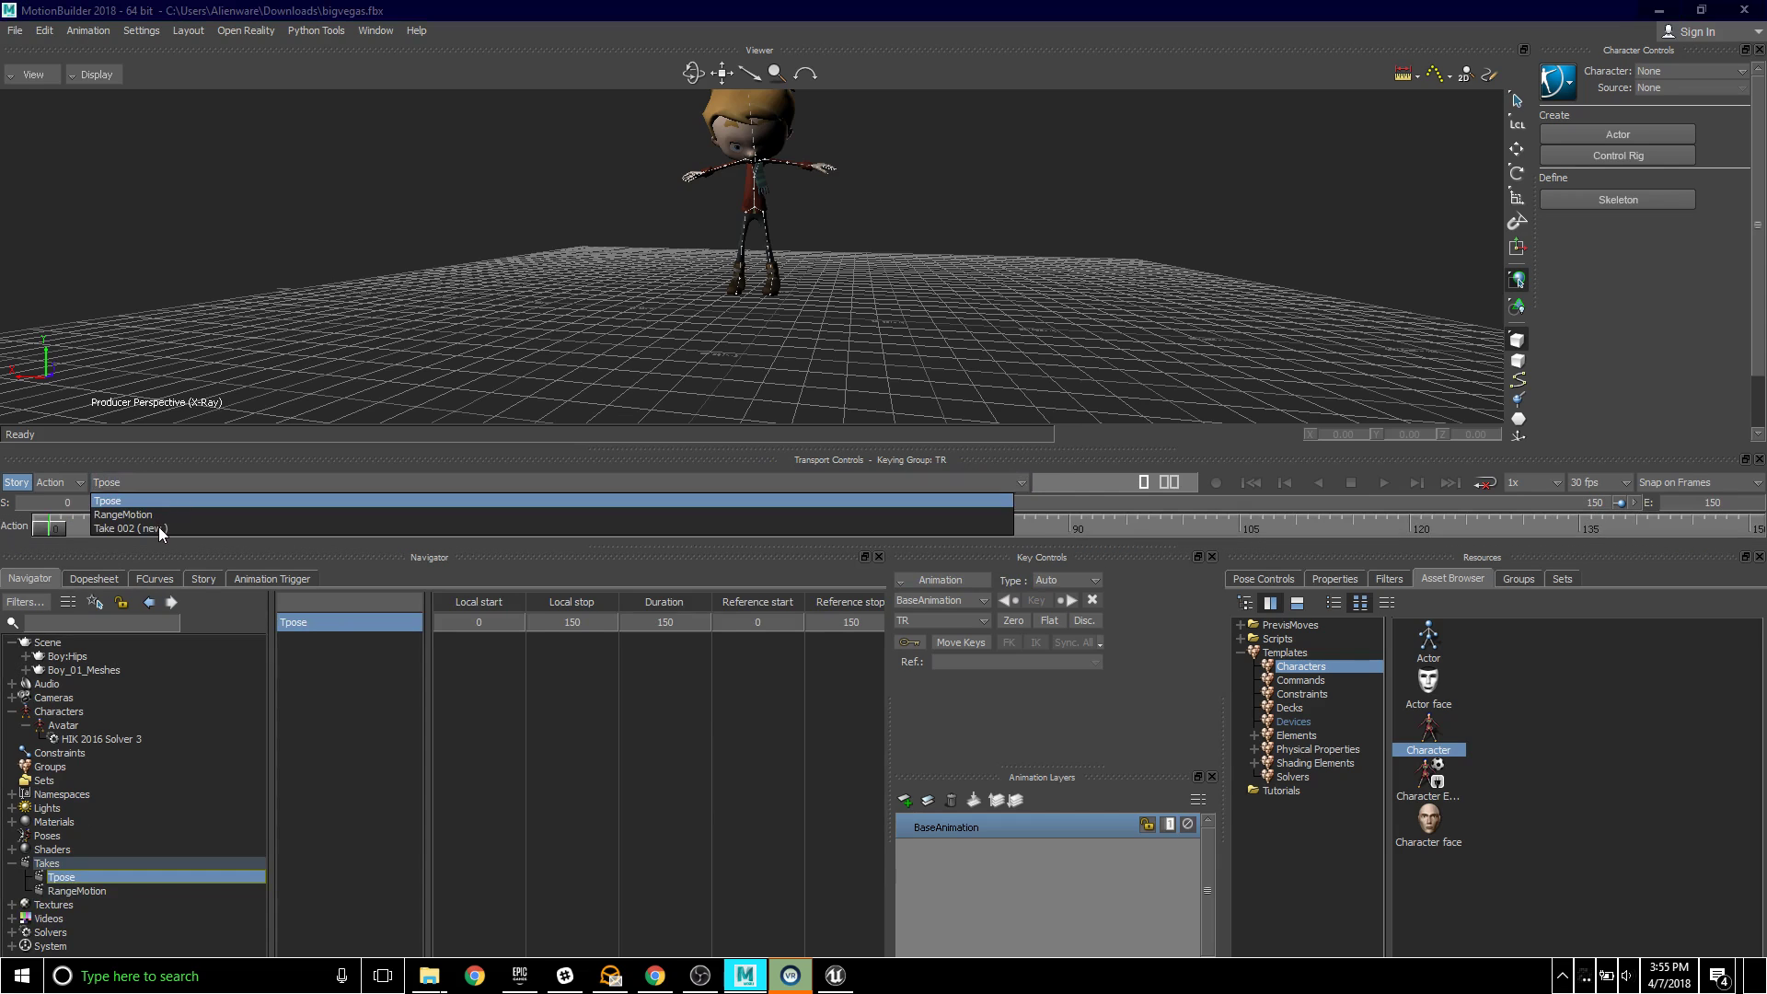
pyautogui.click(159, 527)
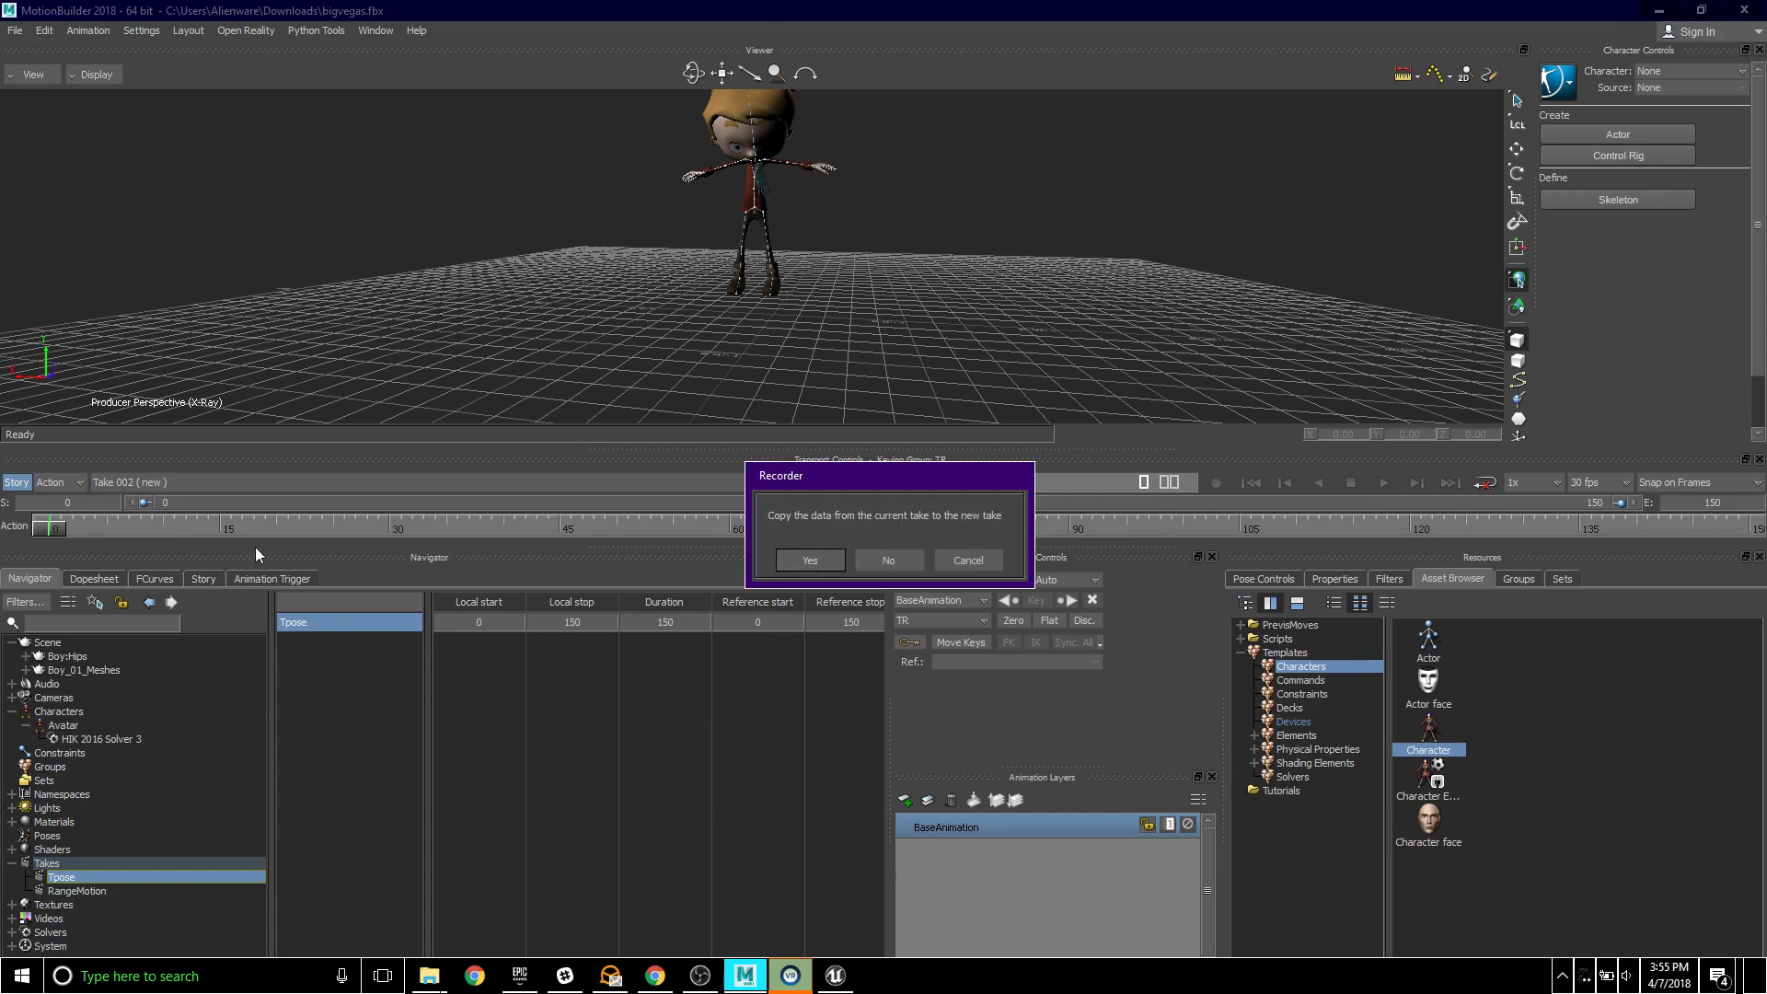
pyautogui.click(885, 563)
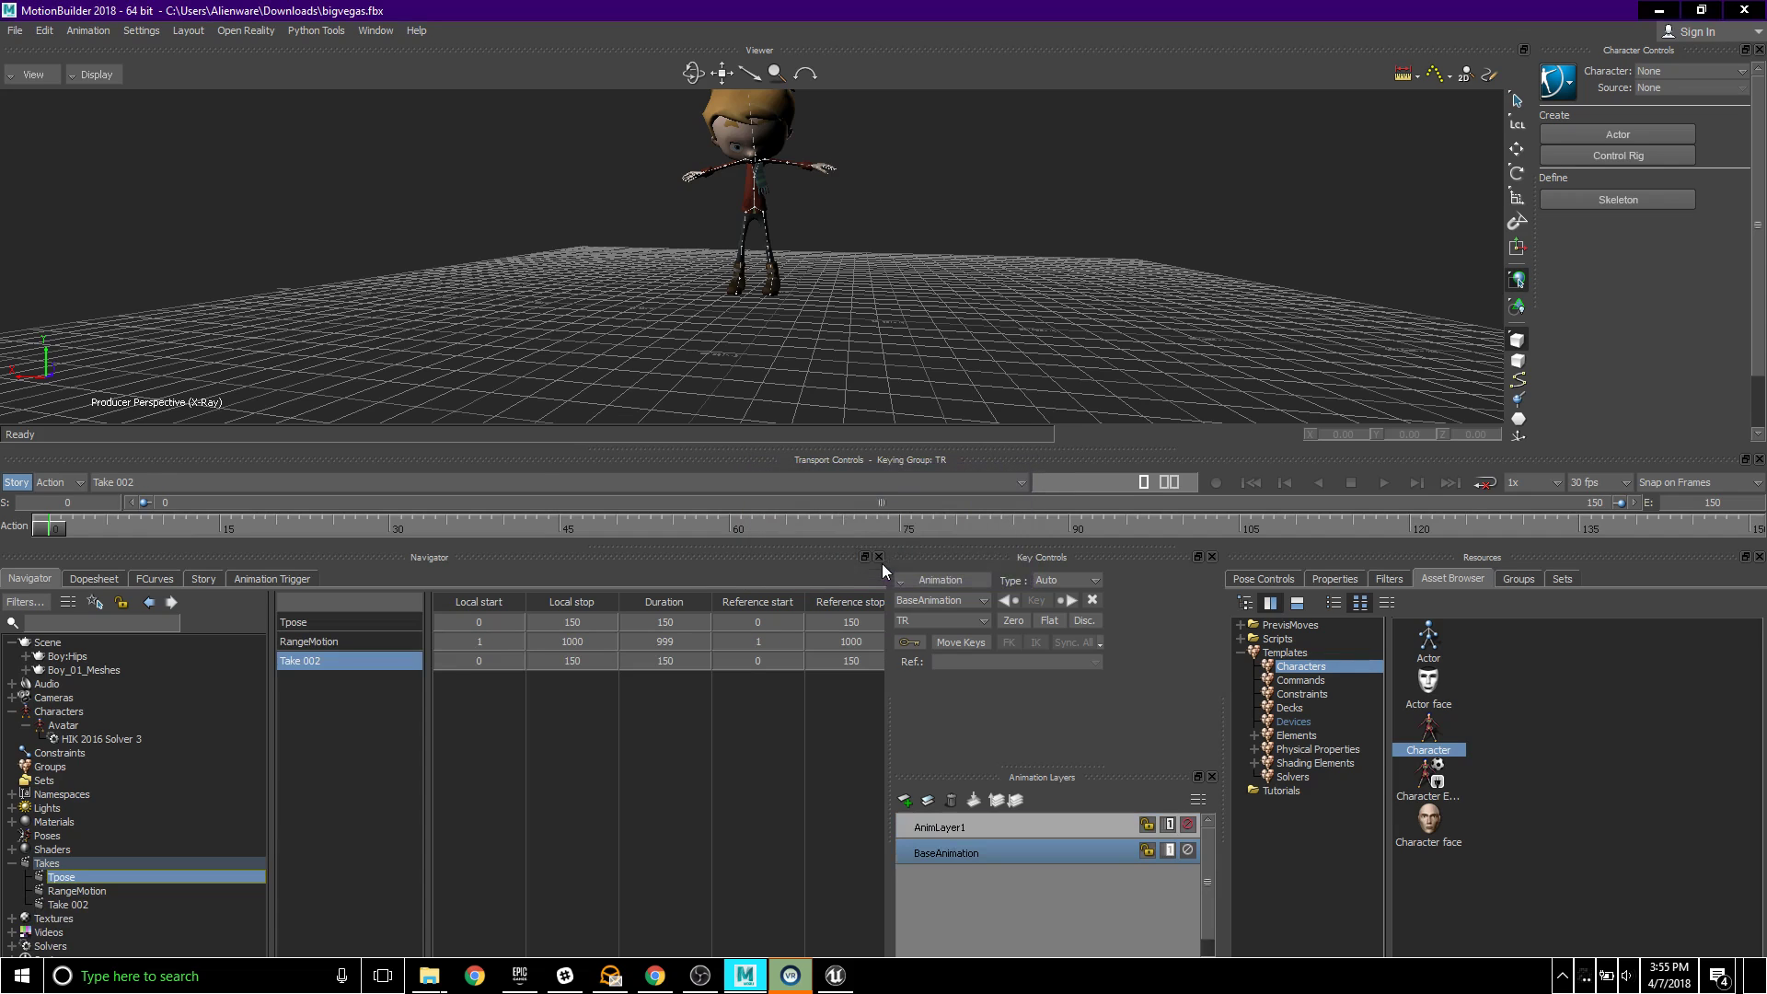
# - Rename the new take to Crabwalk
pyautogui.click(68, 905)
pyautogui.rightClick(70, 905)
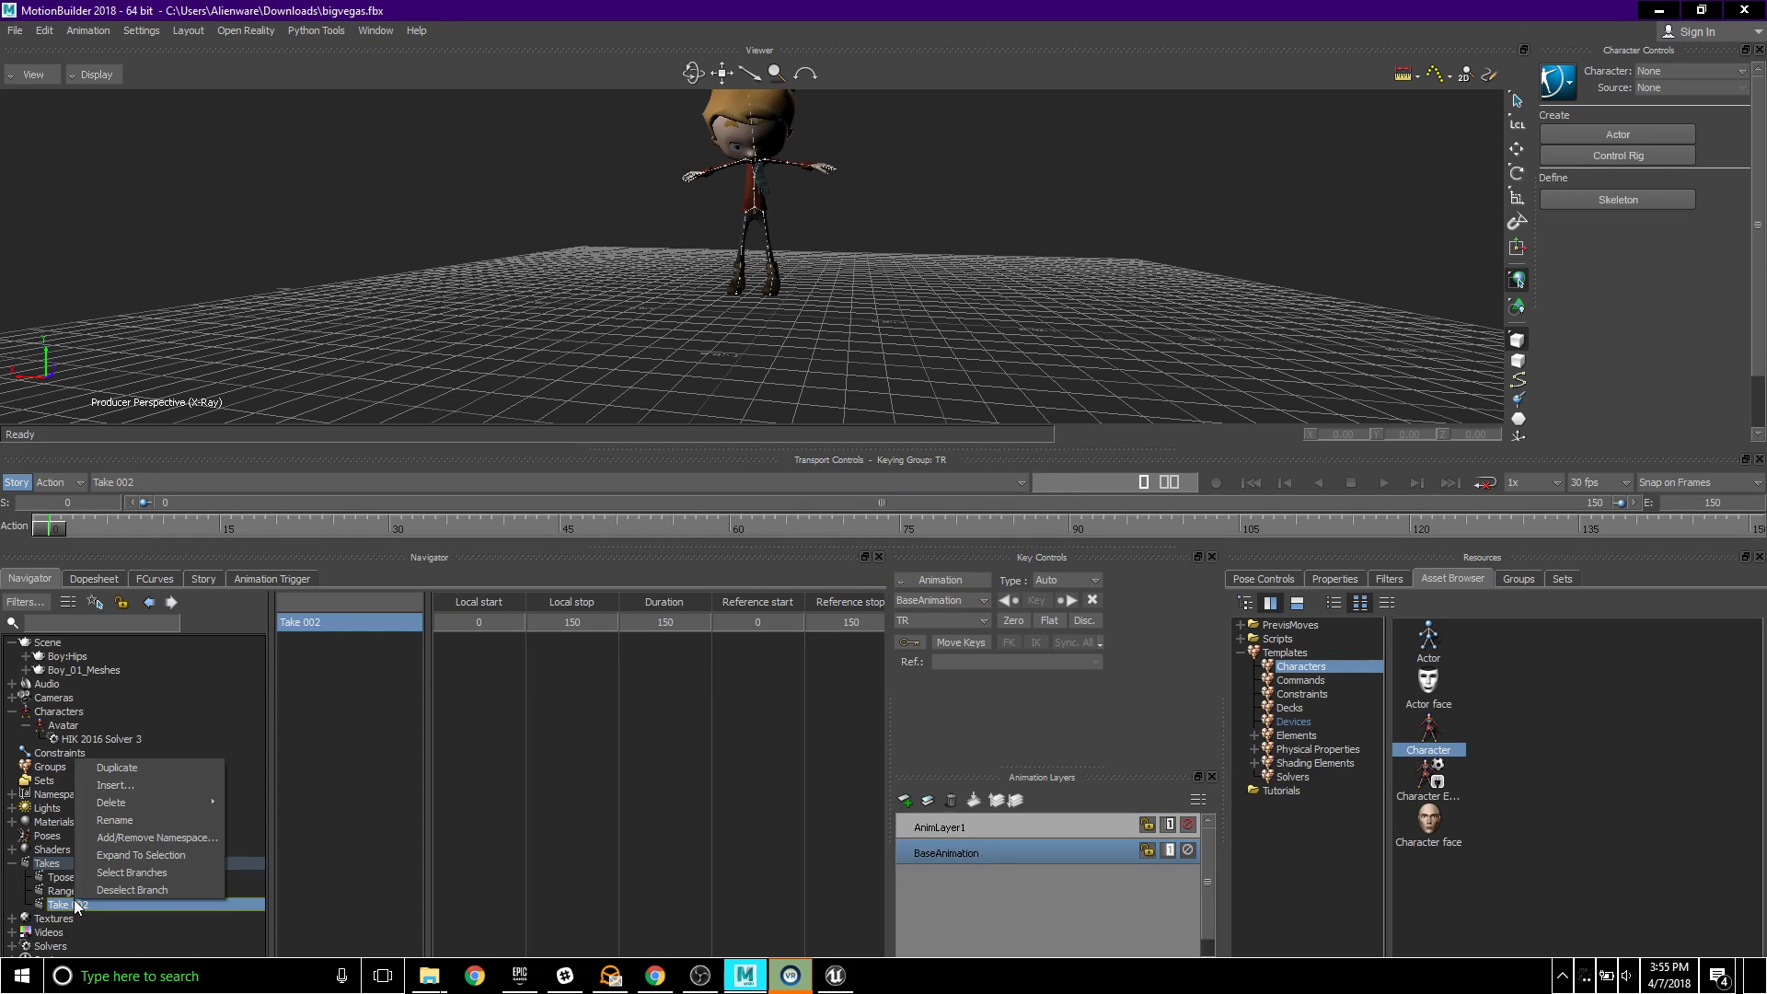
pyautogui.click(152, 819)
pyautogui.write('cRAB')
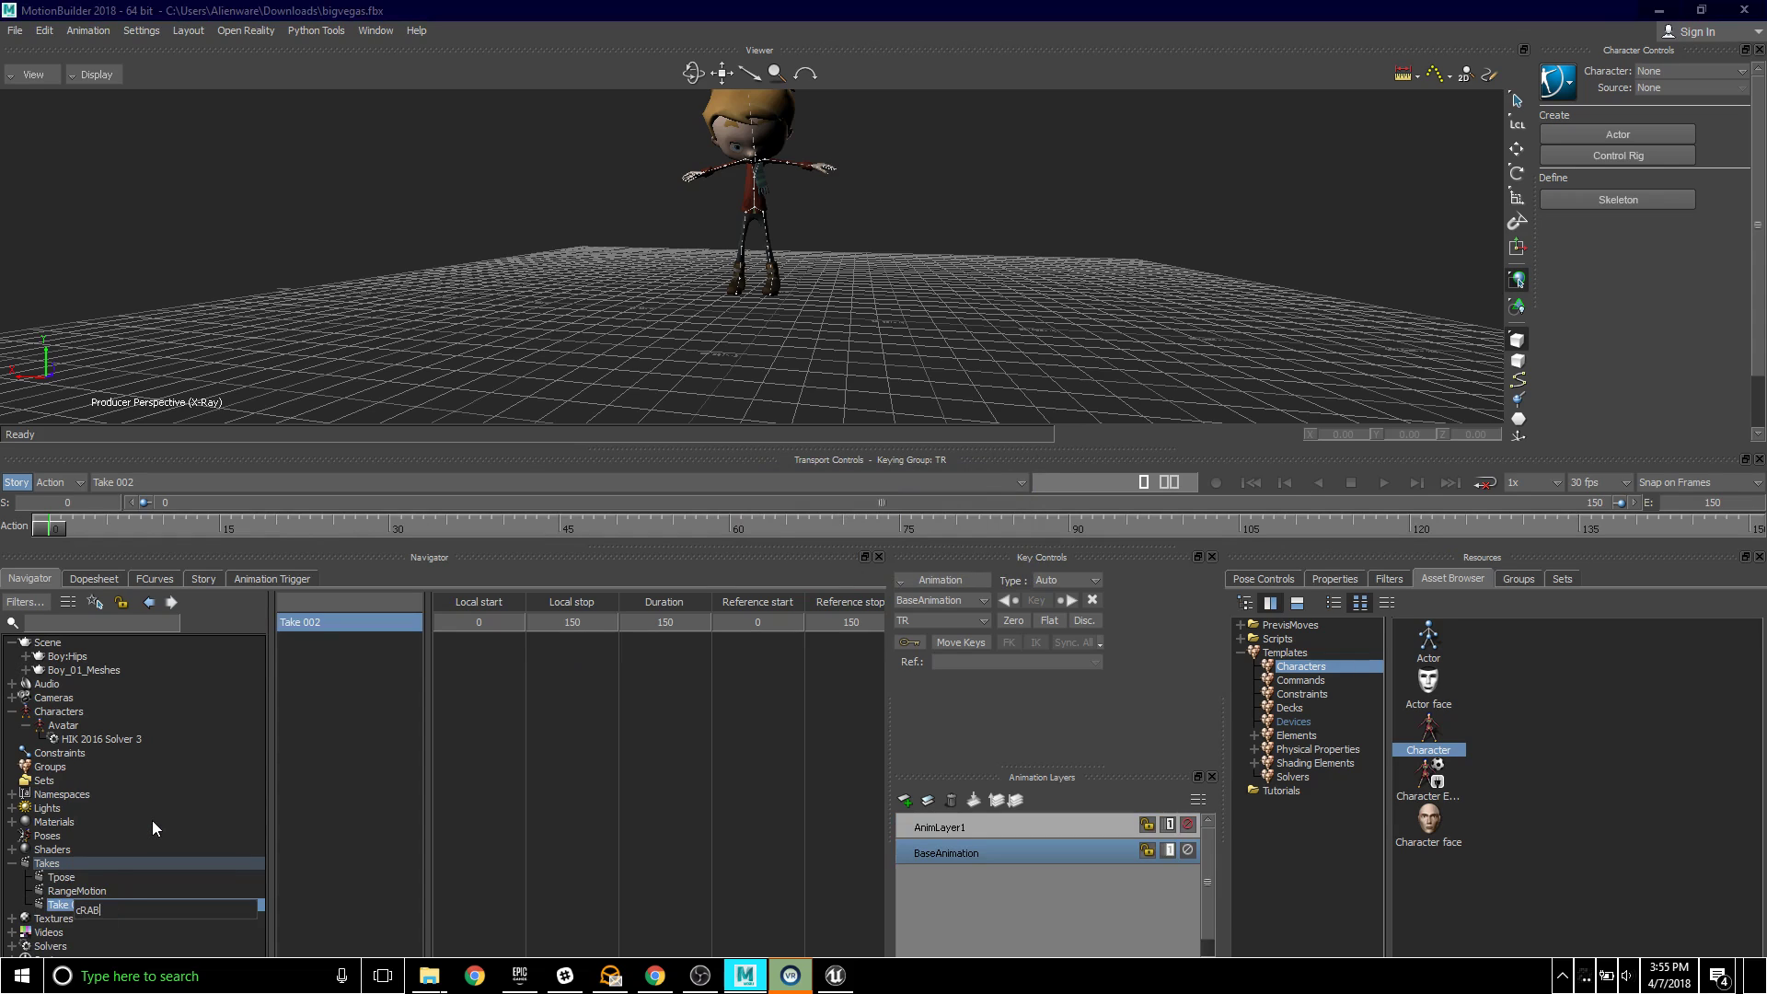
pyautogui.press('BackSpace')
pyautogui.press('BackSpace')
pyautogui.press('BackSpace')
pyautogui.press('BackSpace')
pyautogui.write('Crabwalk')
pyautogui.press('Return')
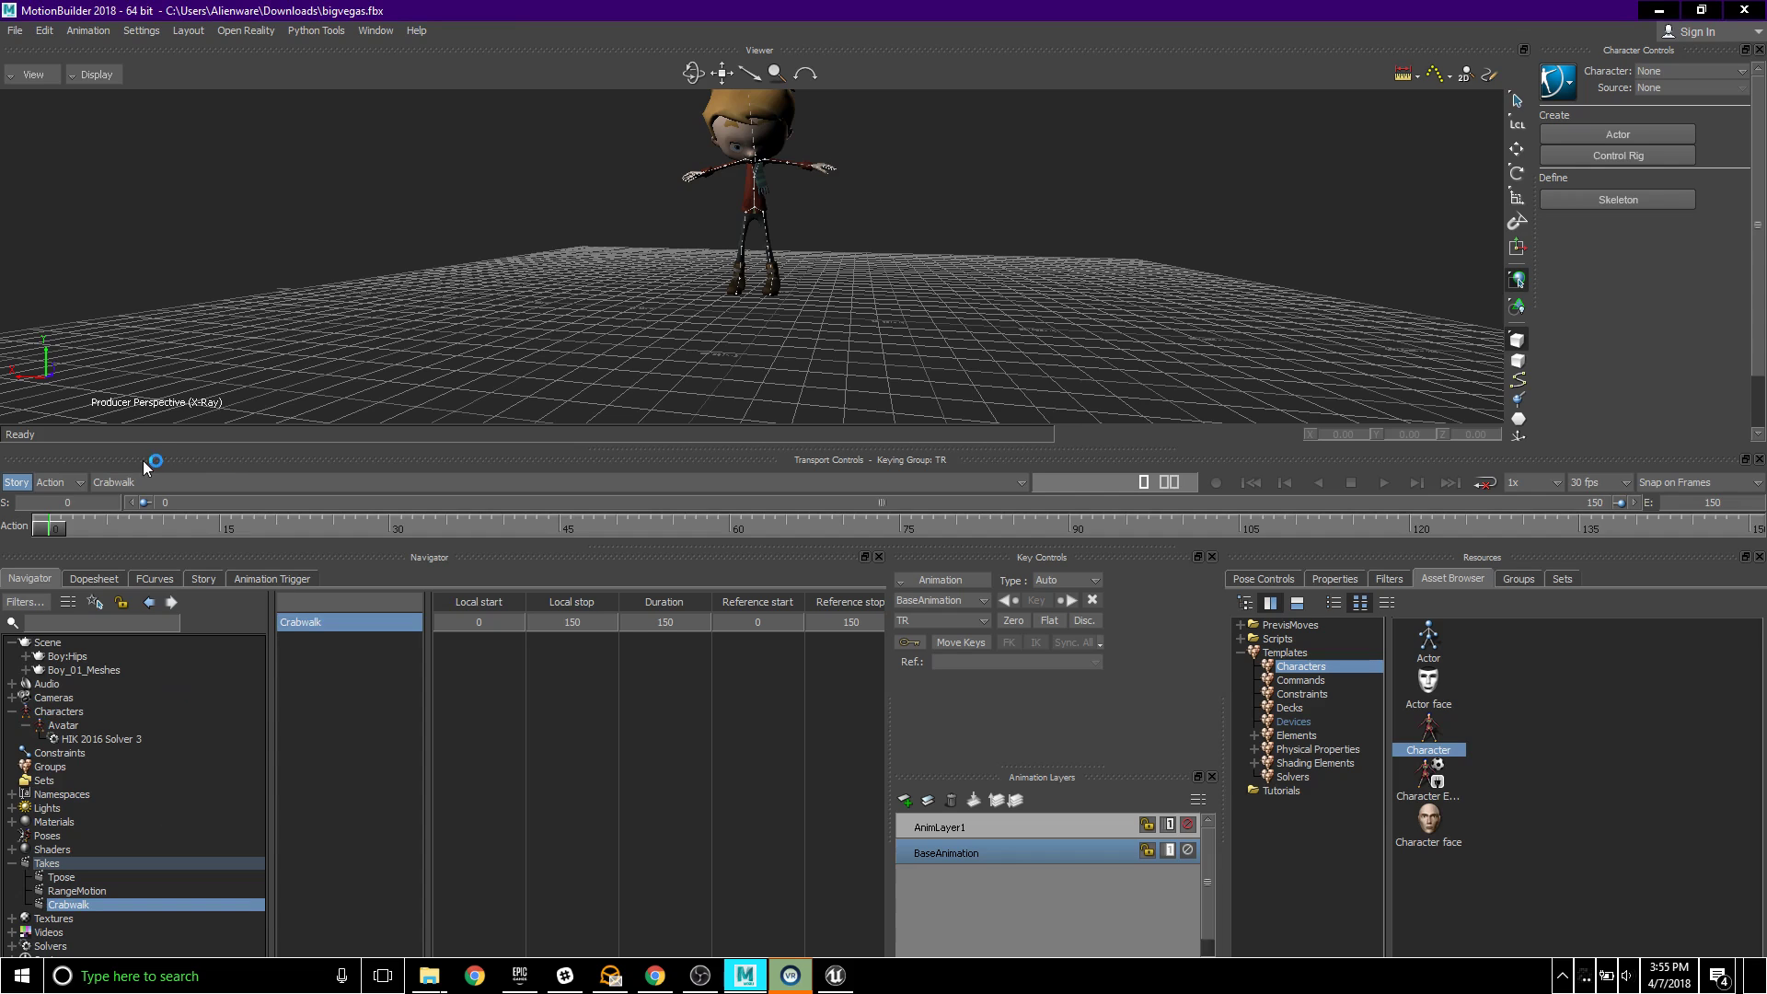
# - Merge Take 2018-04-07 03.30.30 PM.fbx from the CY desktop folder into the MotionBuilder scene
pyautogui.click(15, 30)
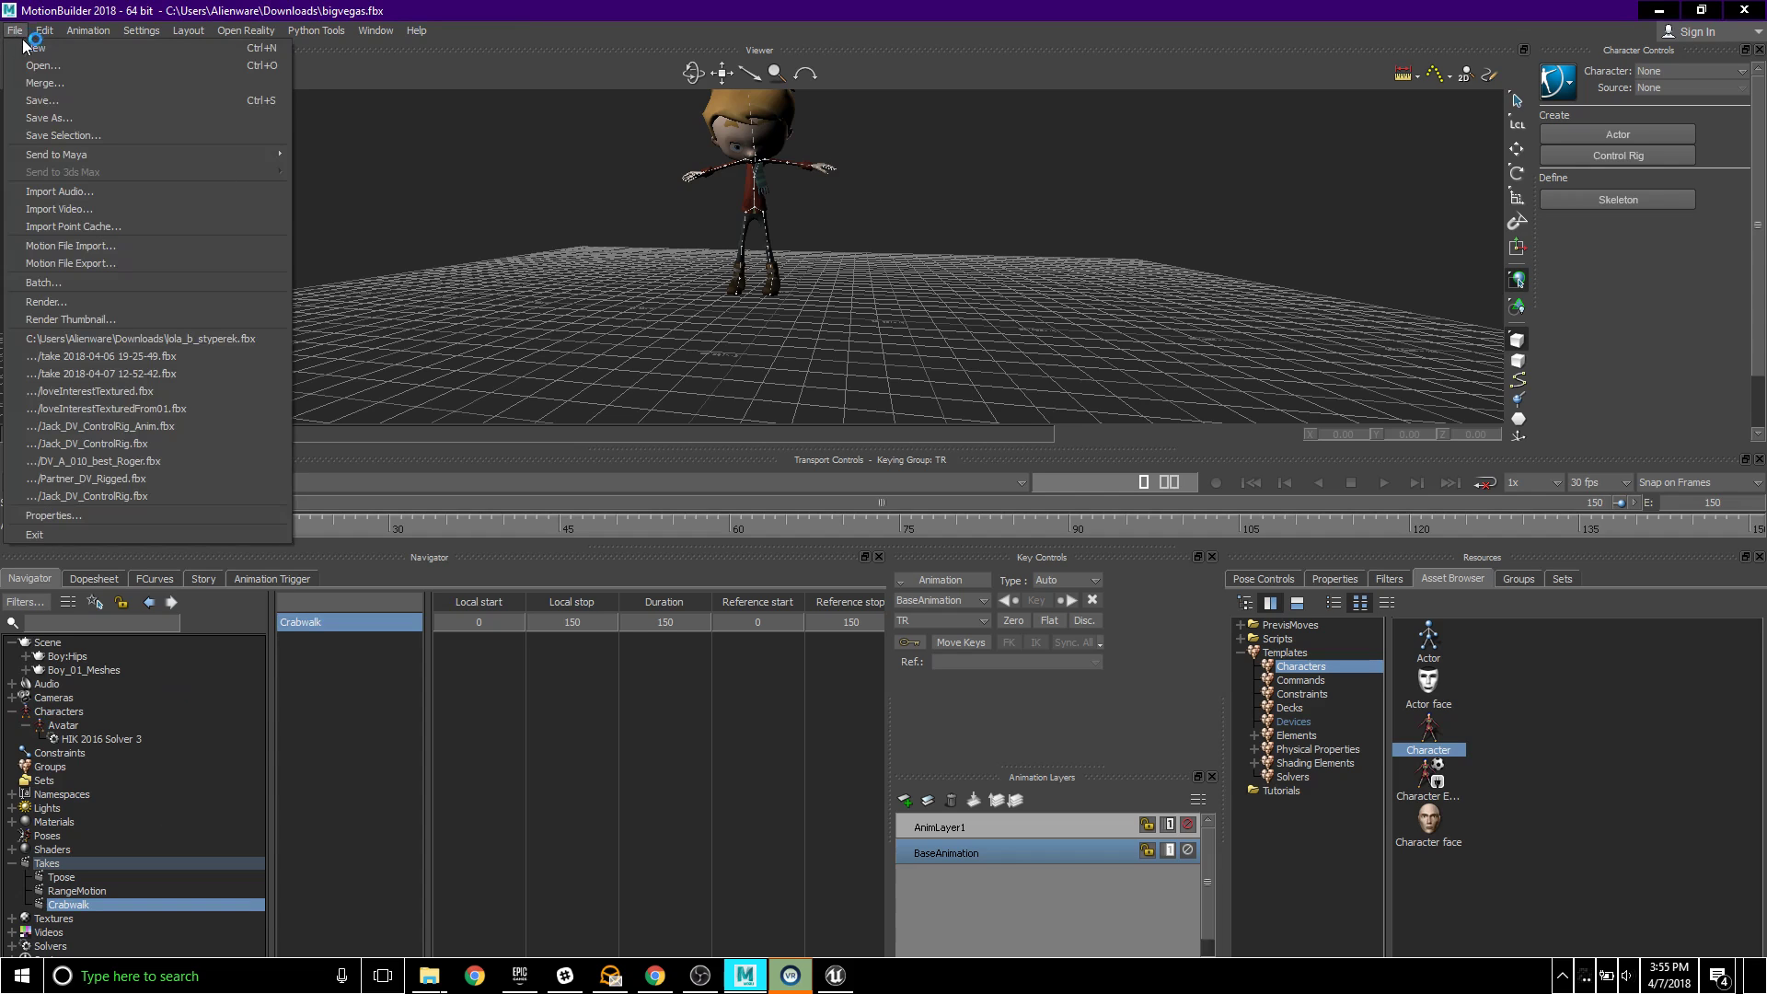
pyautogui.click(611, 13)
pyautogui.moveTo(612, 13); pyautogui.dragTo(808, 116)
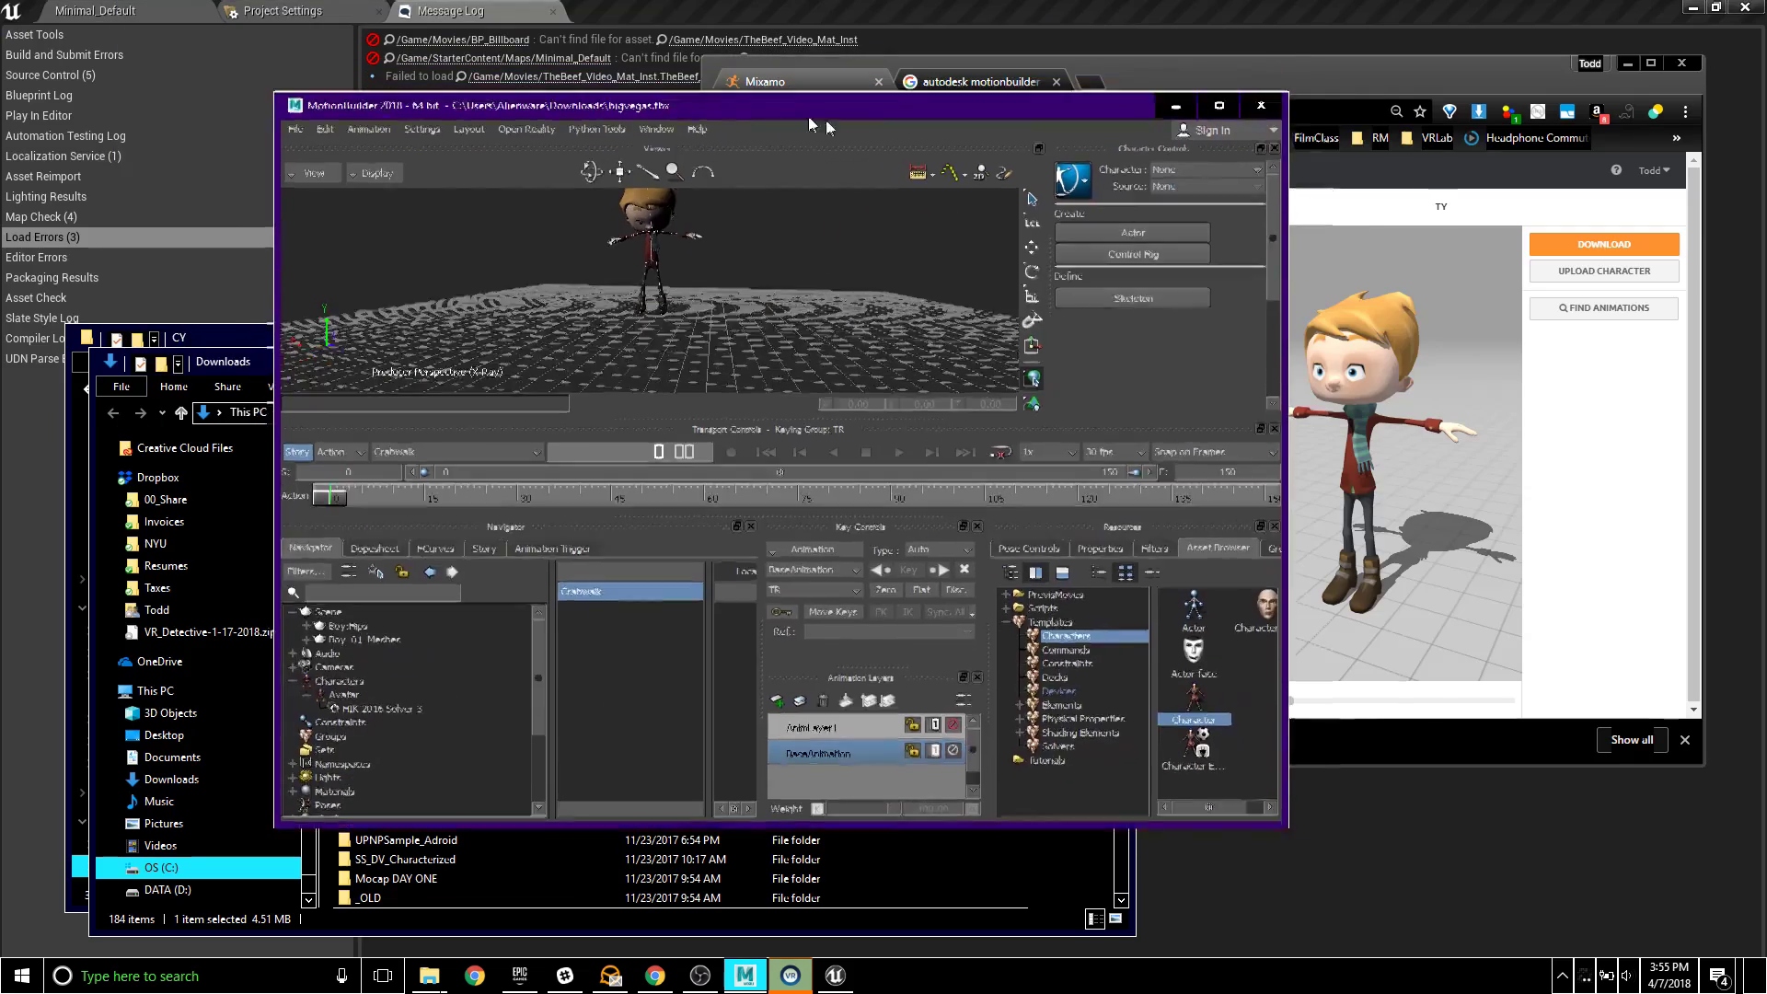
pyautogui.click(1693, 7)
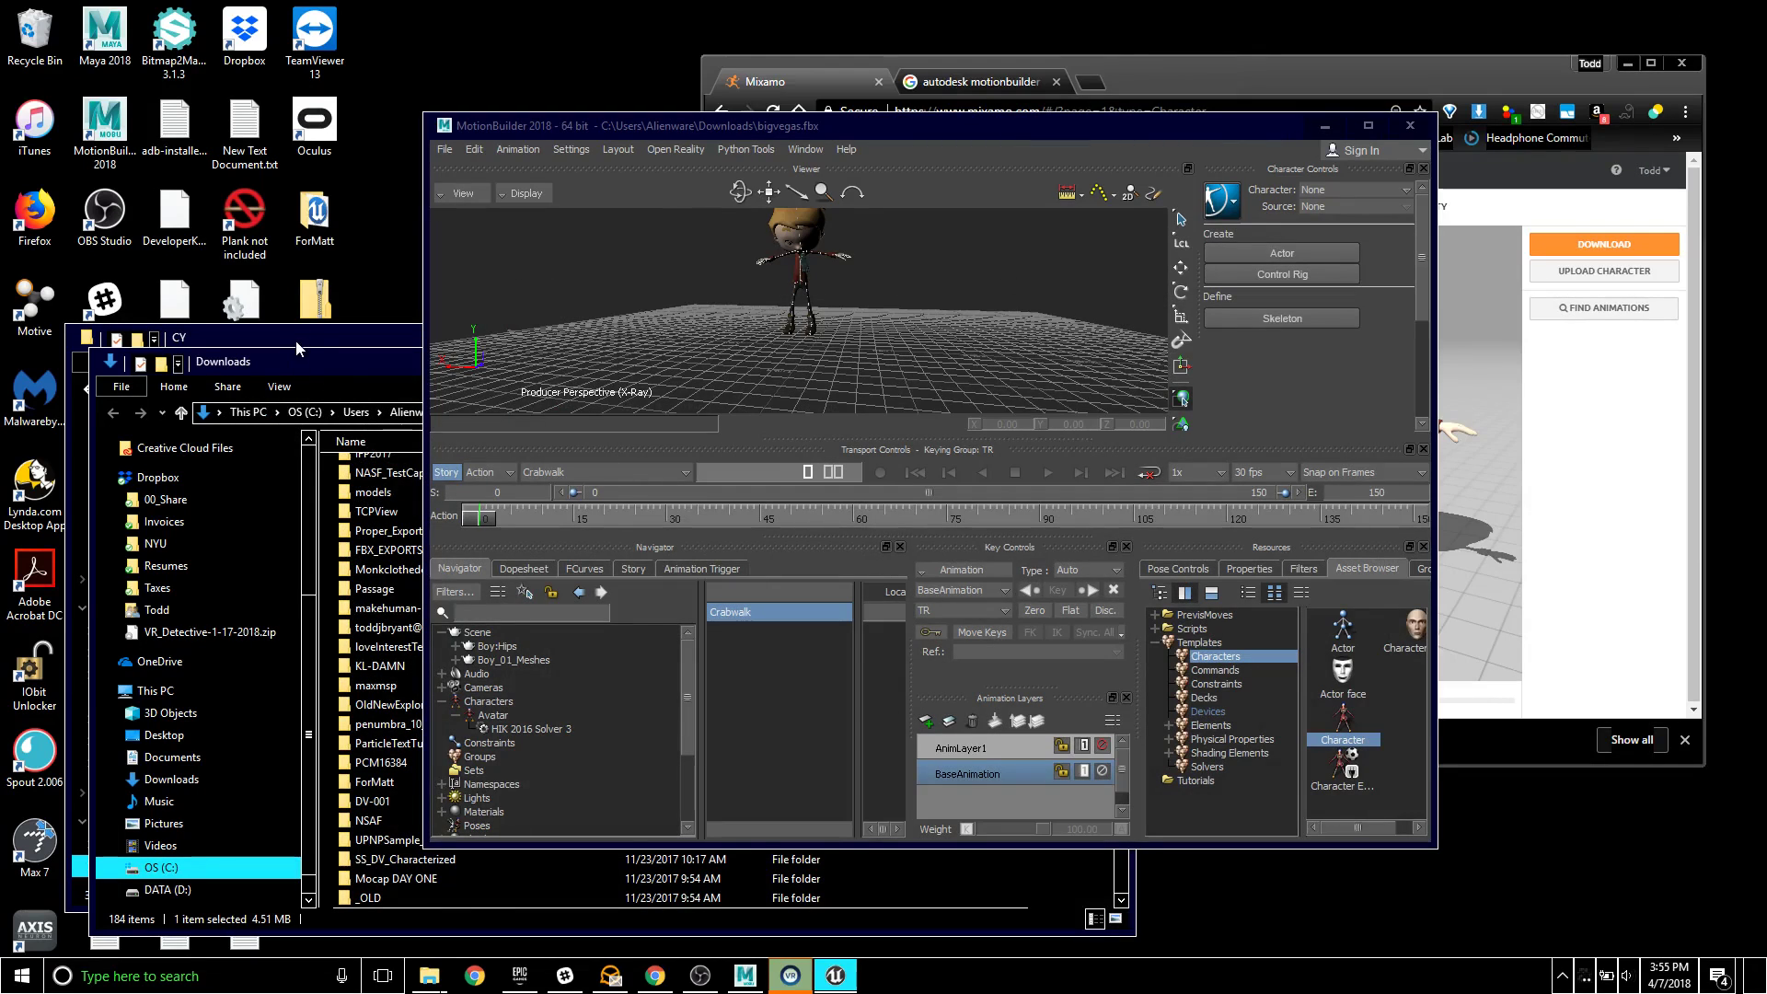
pyautogui.click(300, 340)
pyautogui.press('Down')
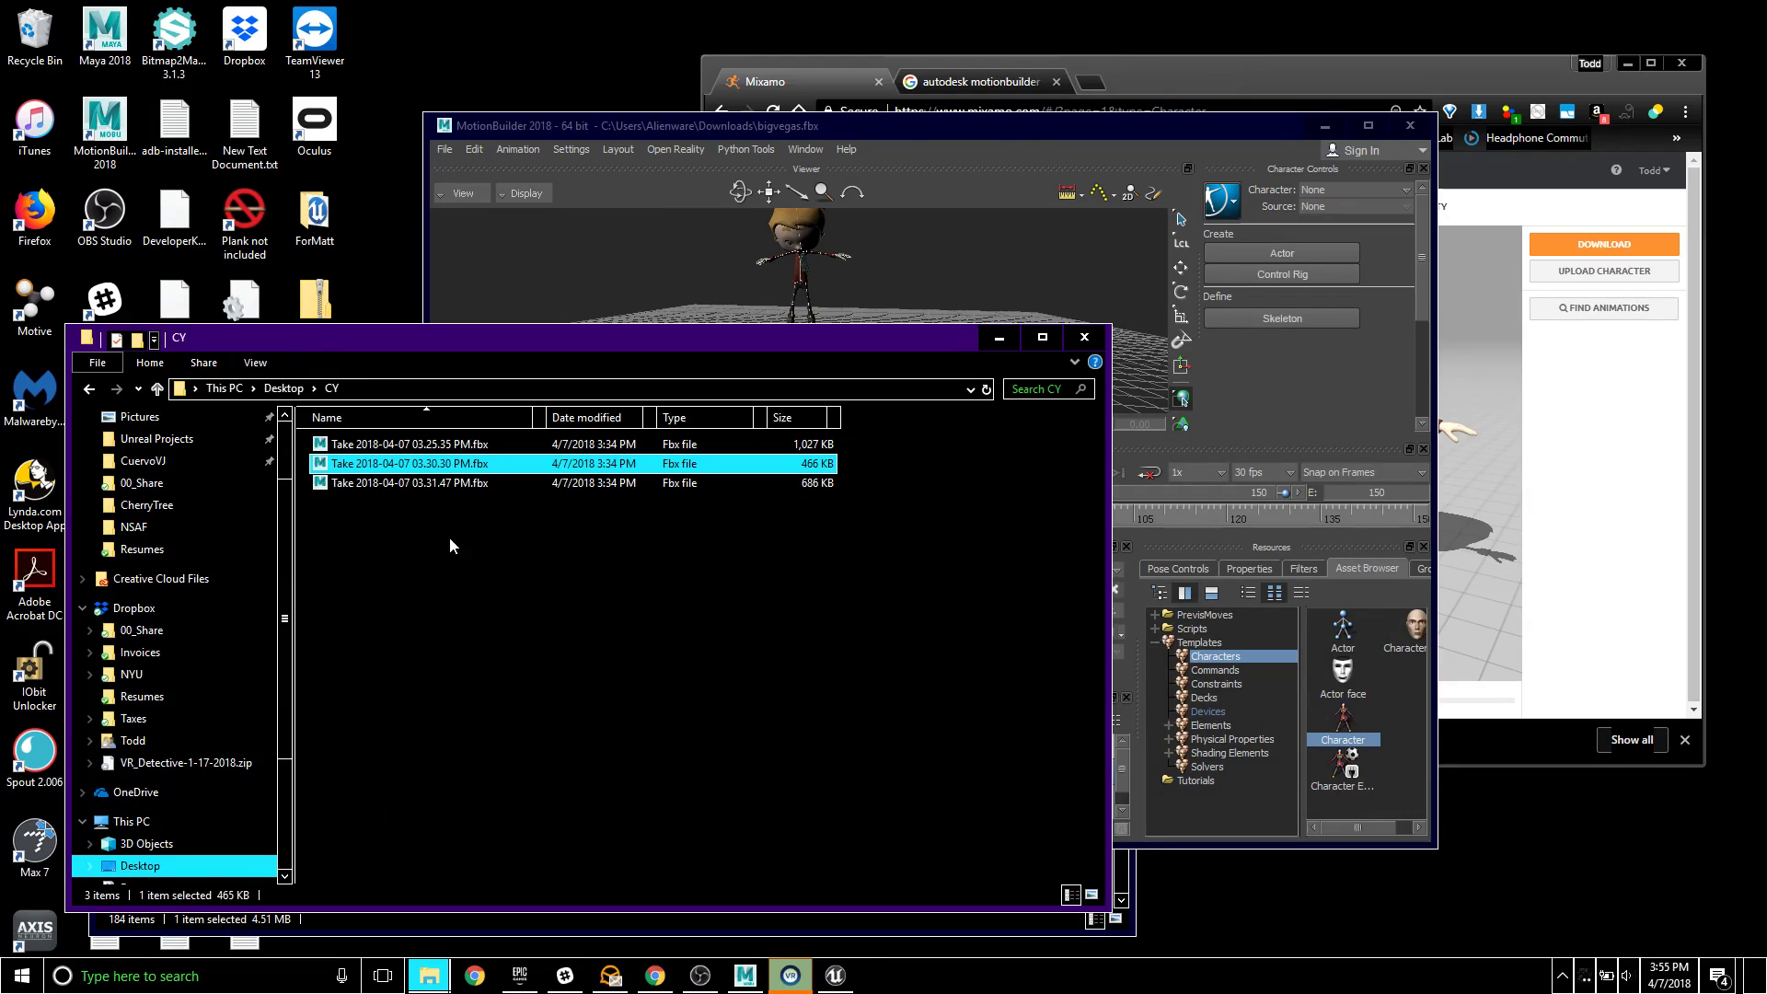
pyautogui.moveTo(443, 473); pyautogui.dragTo(630, 278)
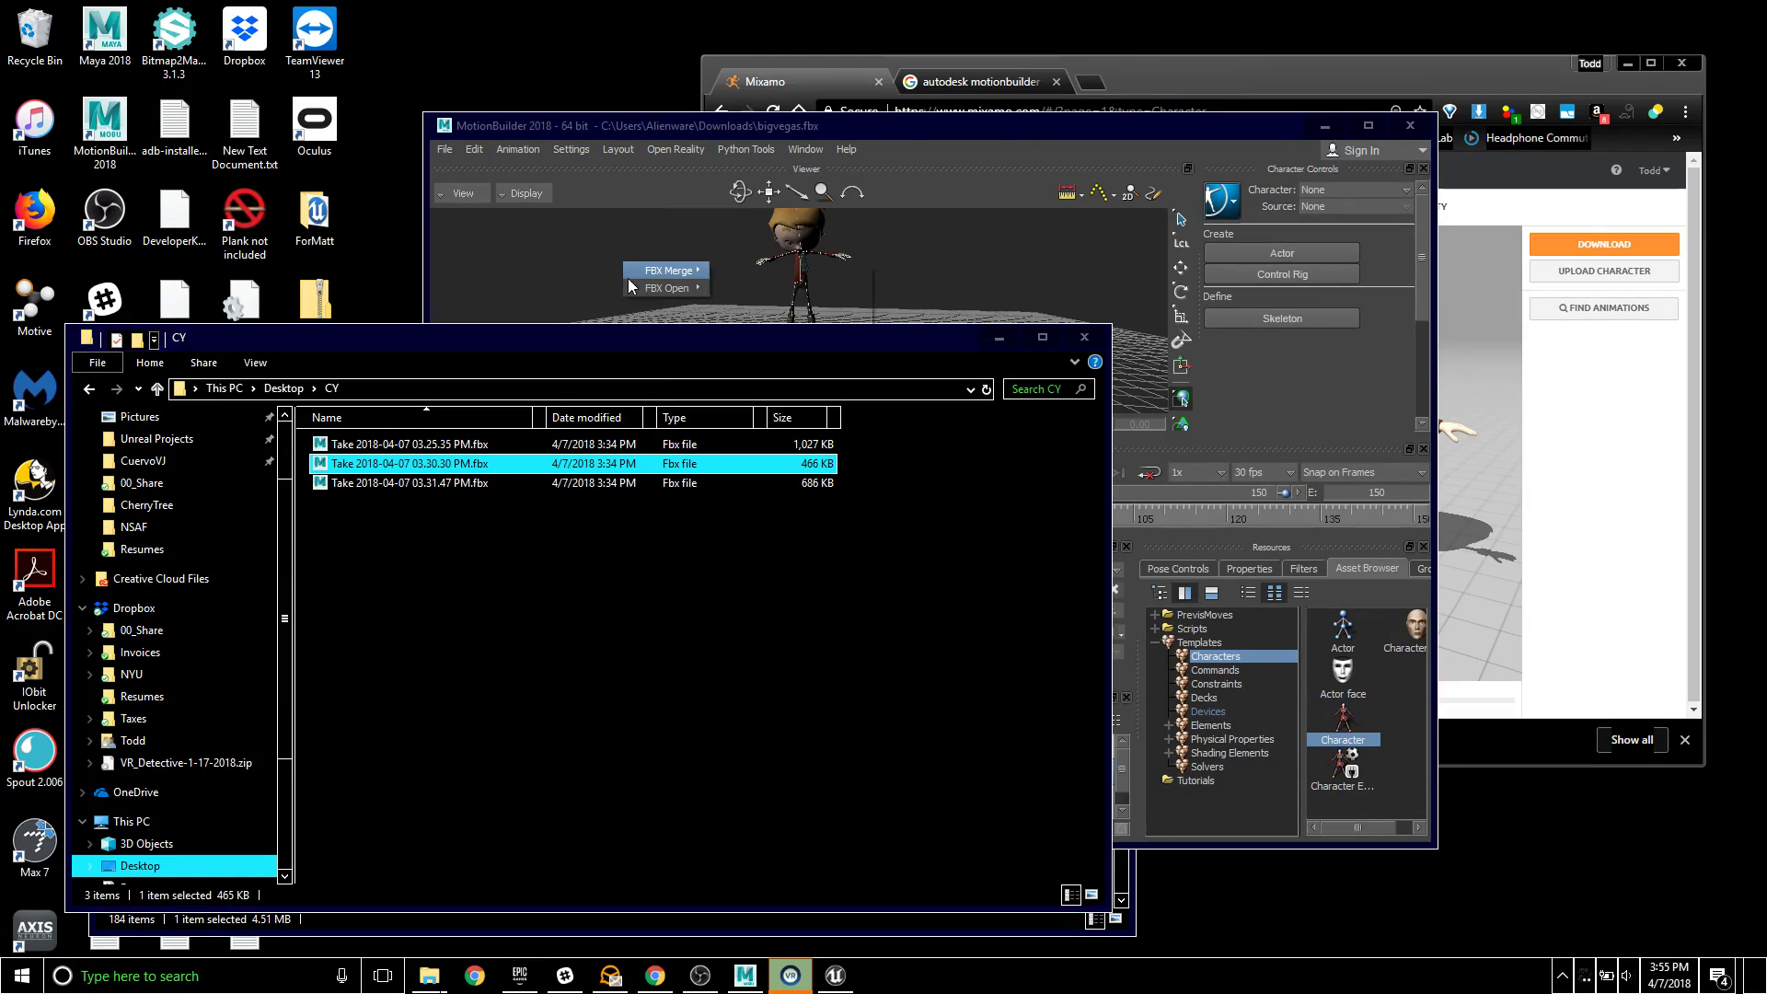
pyautogui.moveTo(681, 271)
pyautogui.click(773, 306)
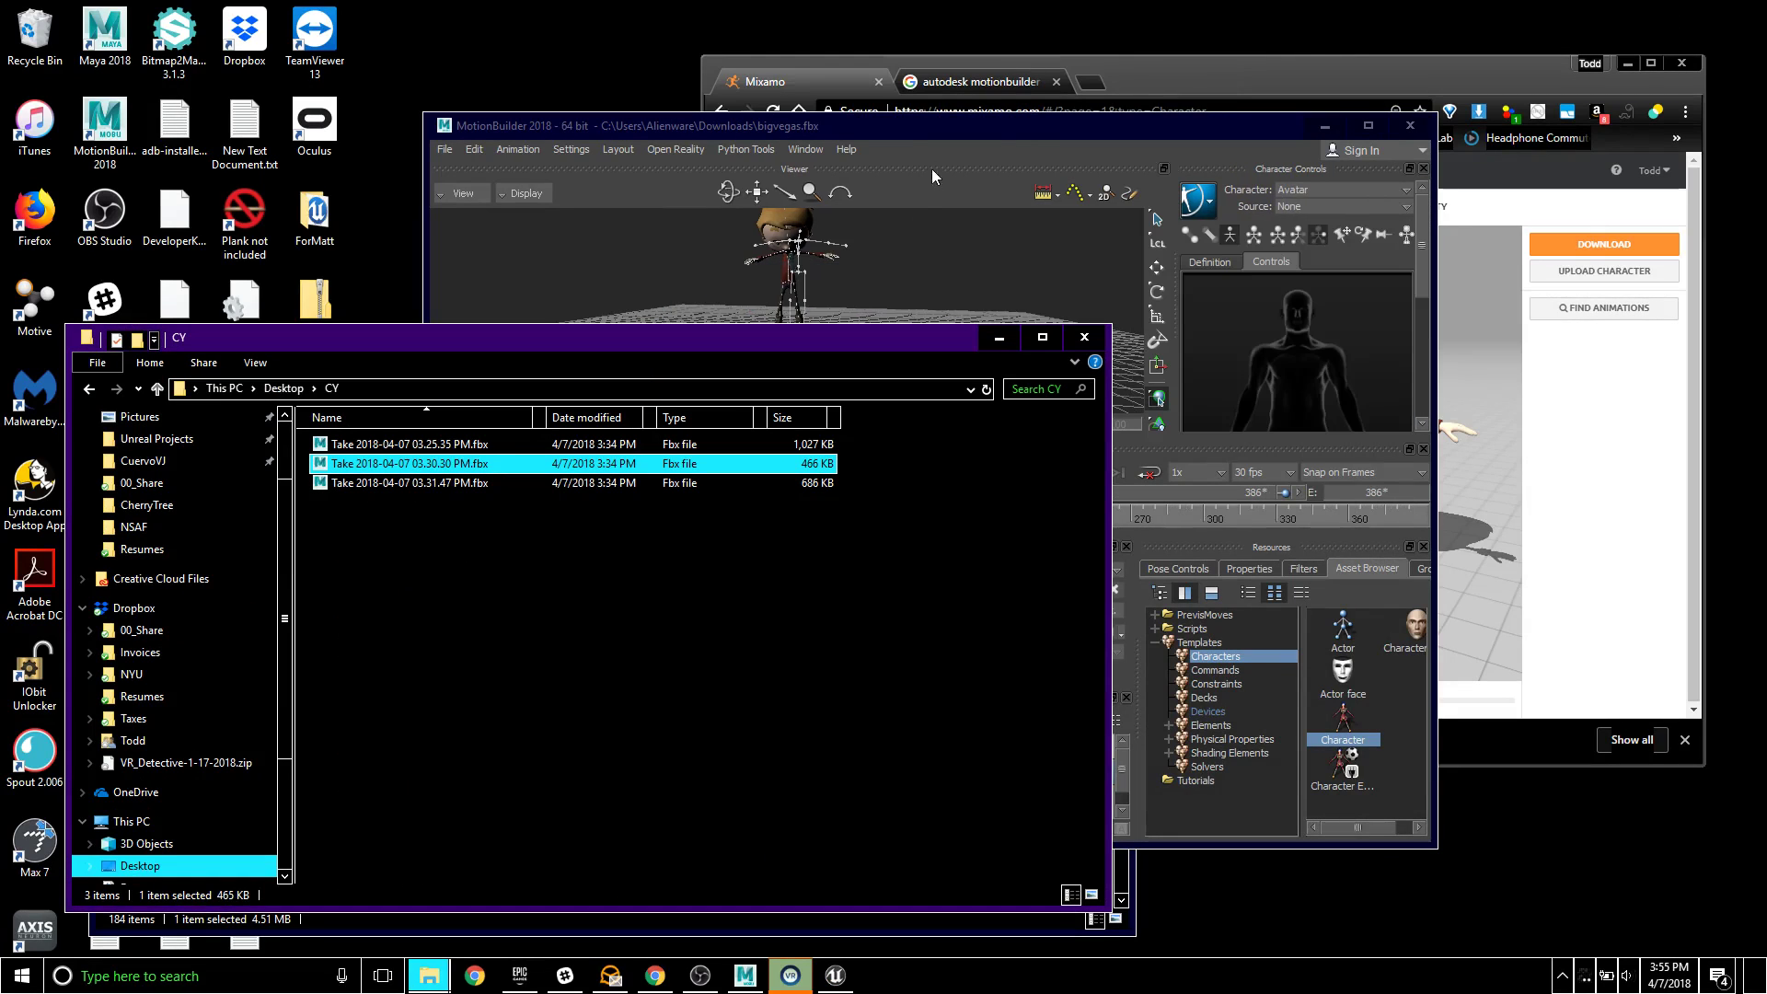
# - Maximize MotionBuilder, scrub through the merged Crabwalk motion, and return to the first frame
pyautogui.doubleClick(942, 123)
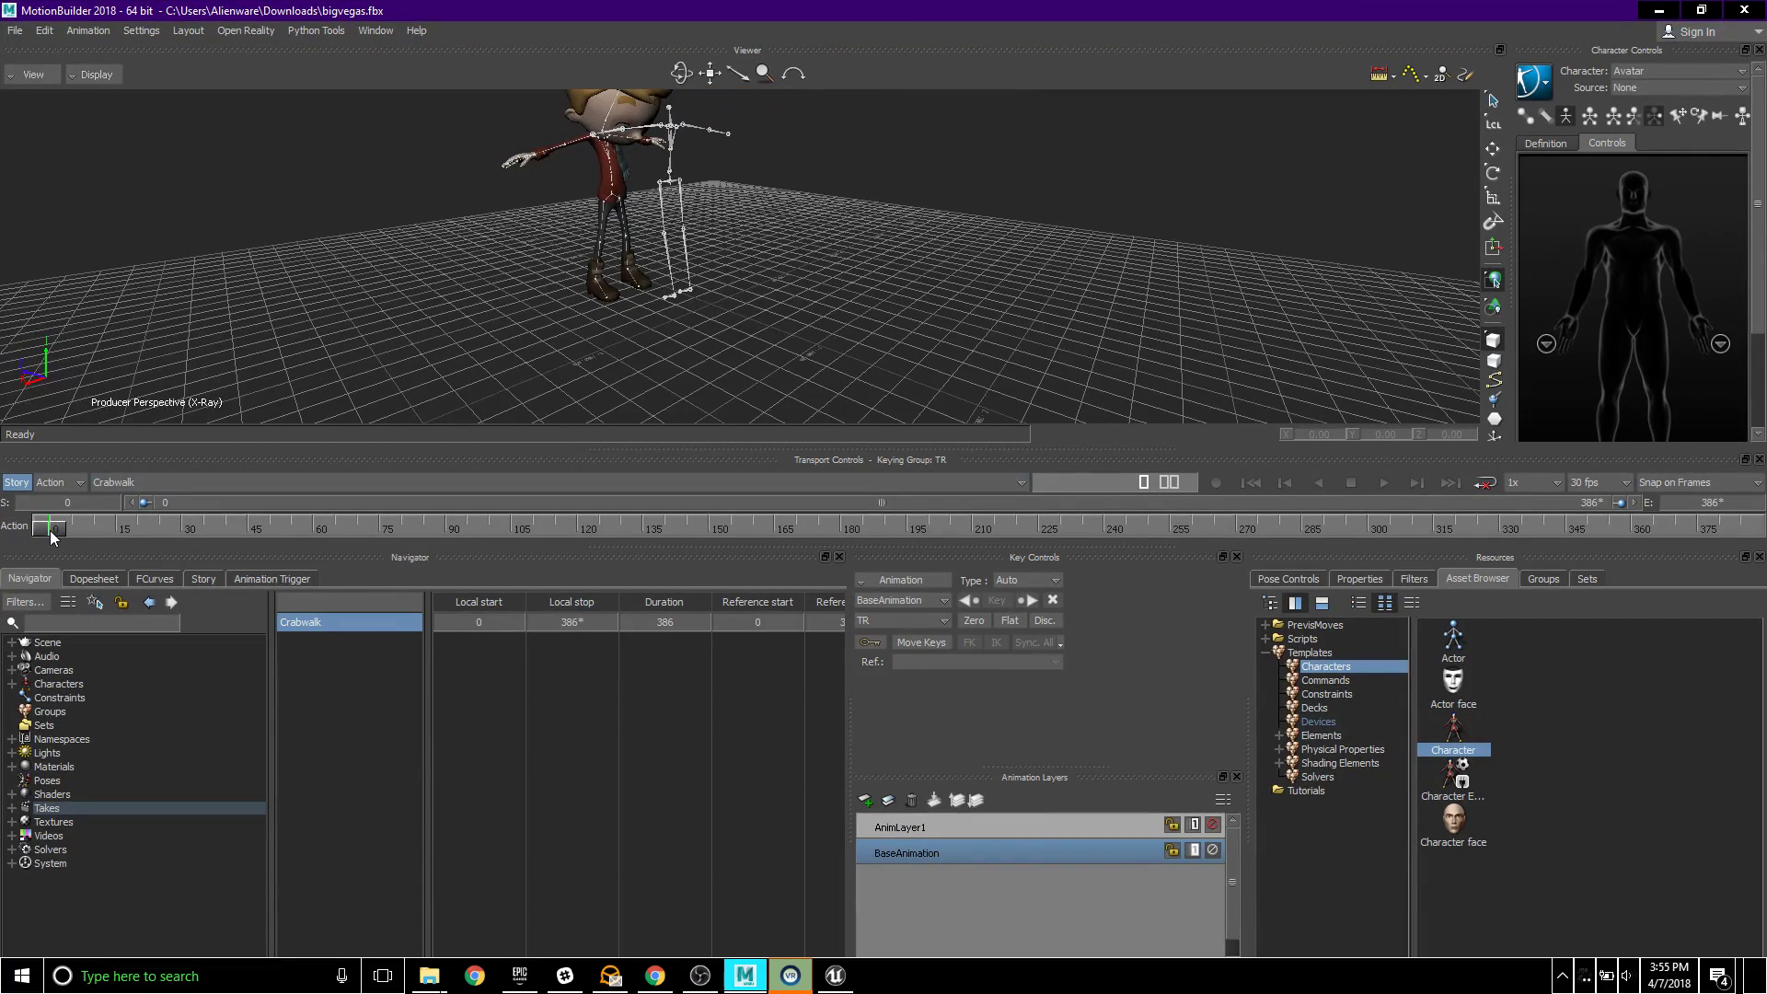
pyautogui.moveTo(52, 527); pyautogui.dragTo(1760, 589)
pyautogui.press('Home')
# - Expand the scene and character hierarchies and select the entire Boy:Hips skeleton branch
pyautogui.click(11, 642)
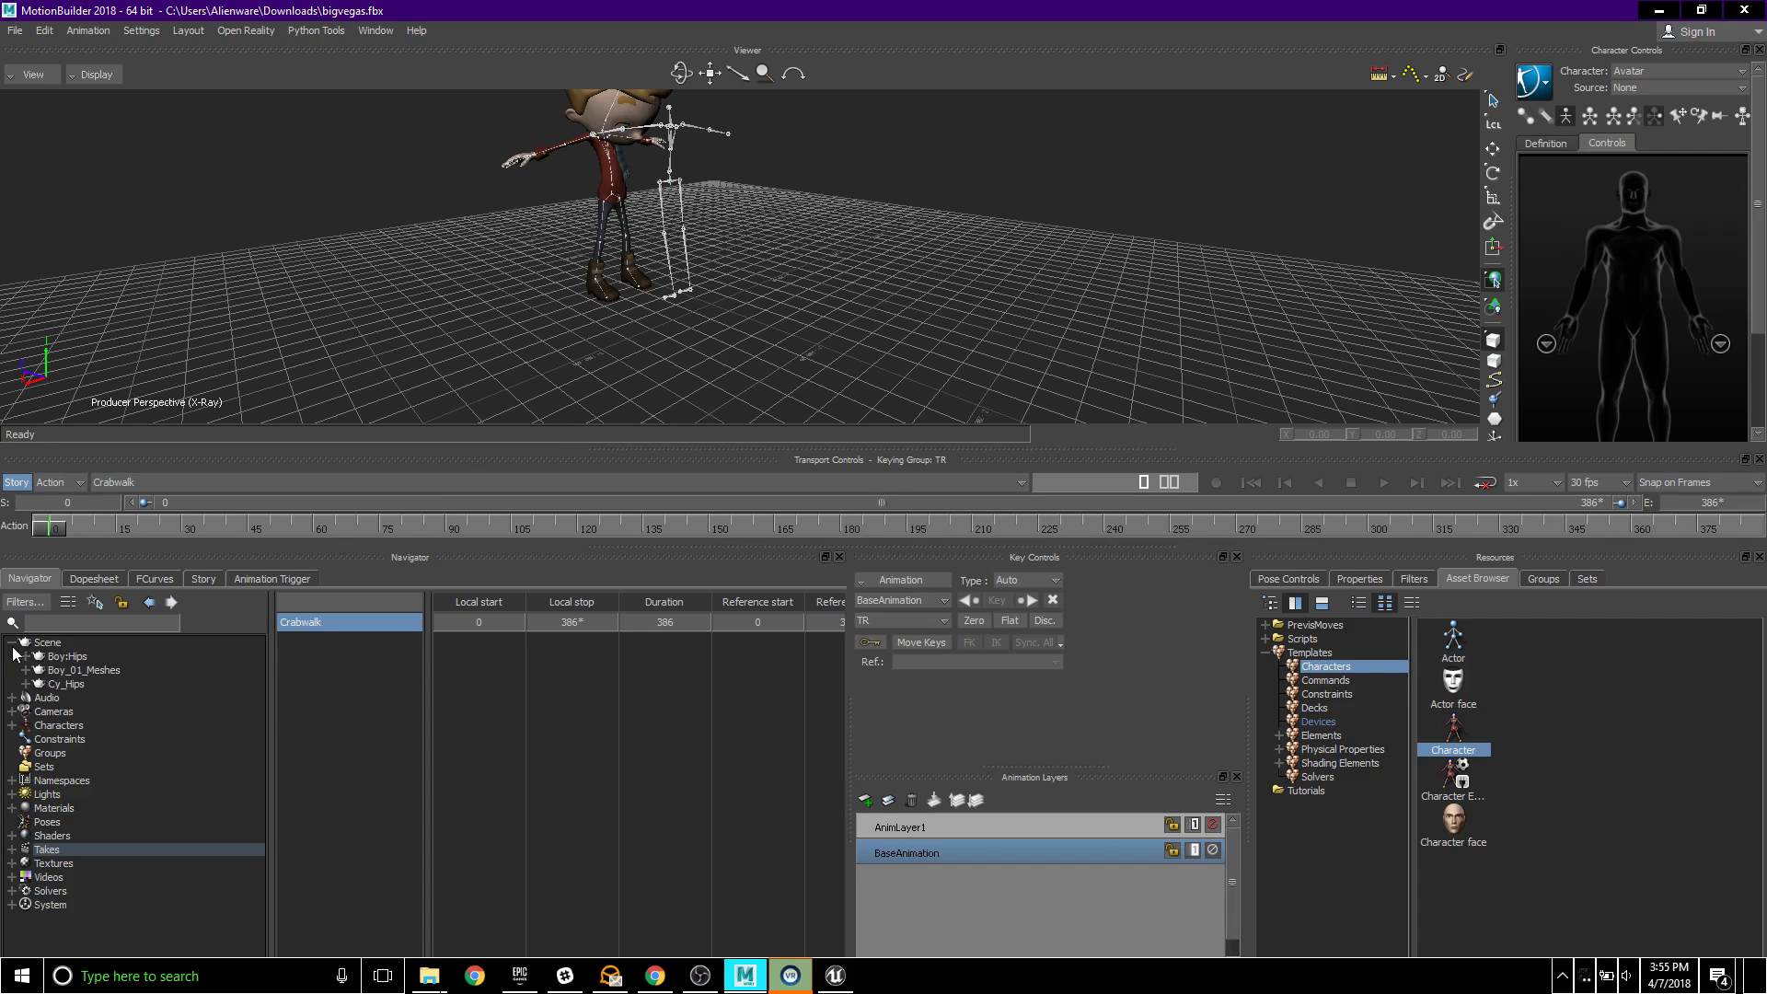
pyautogui.click(94, 655)
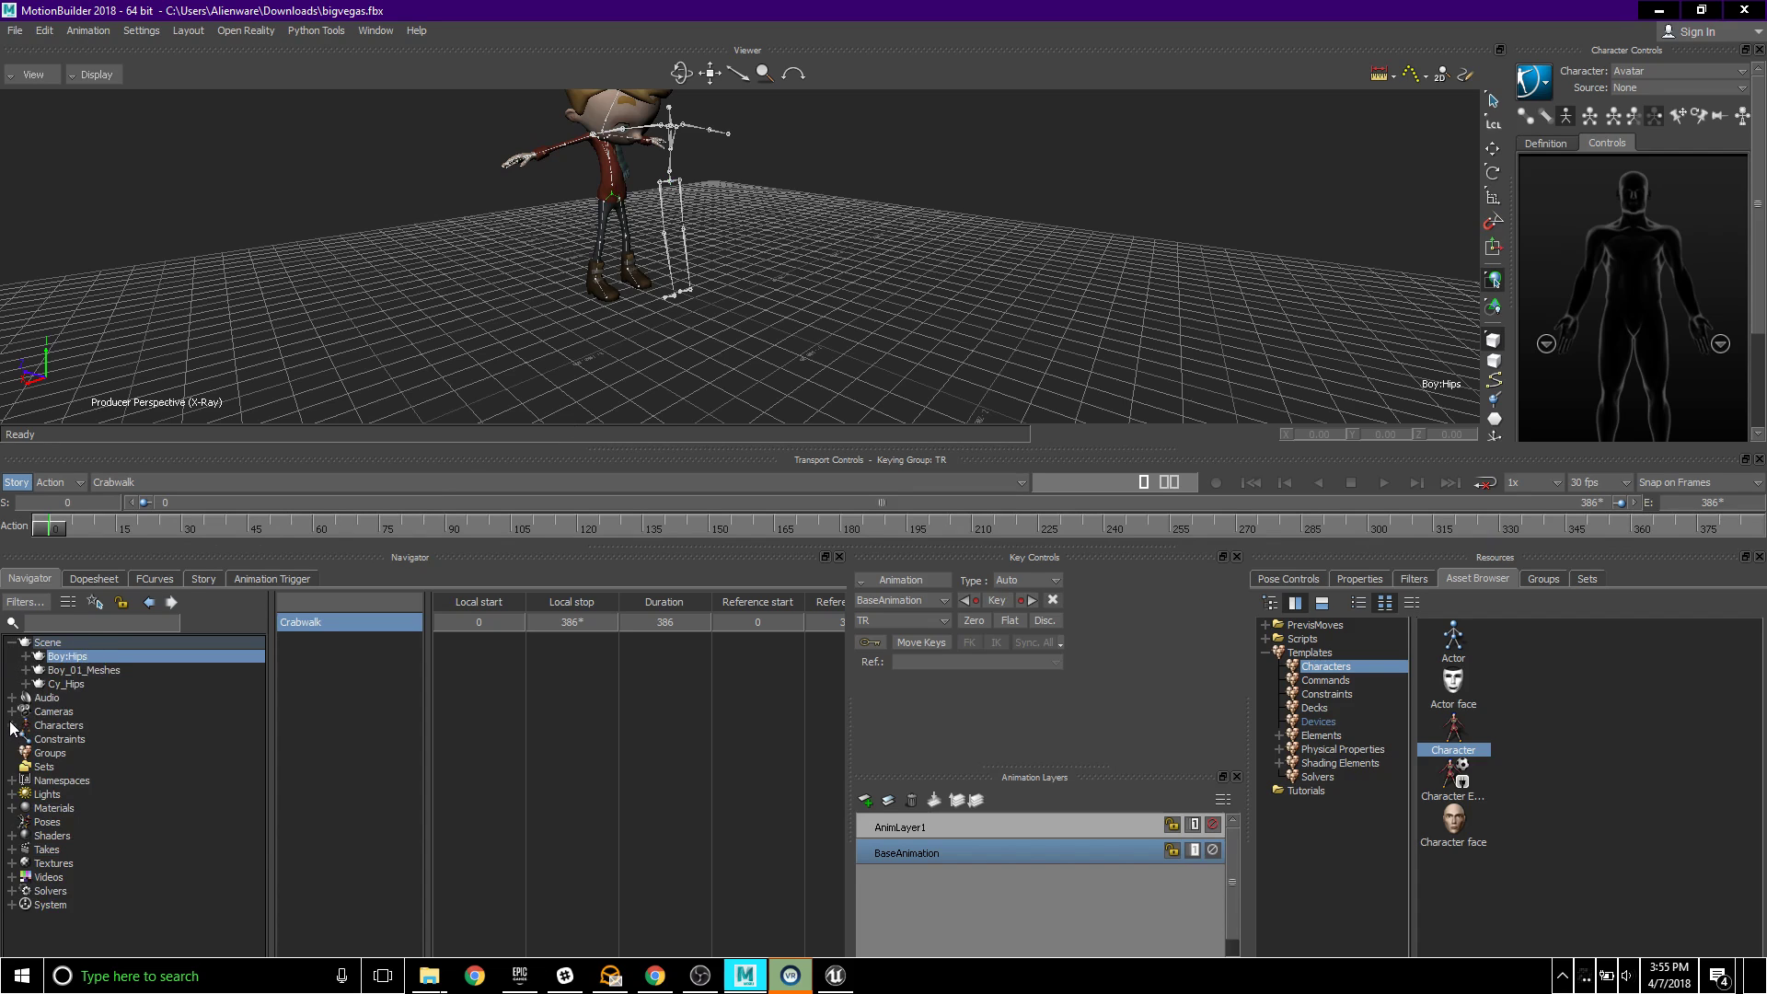
pyautogui.click(11, 725)
pyautogui.click(77, 684)
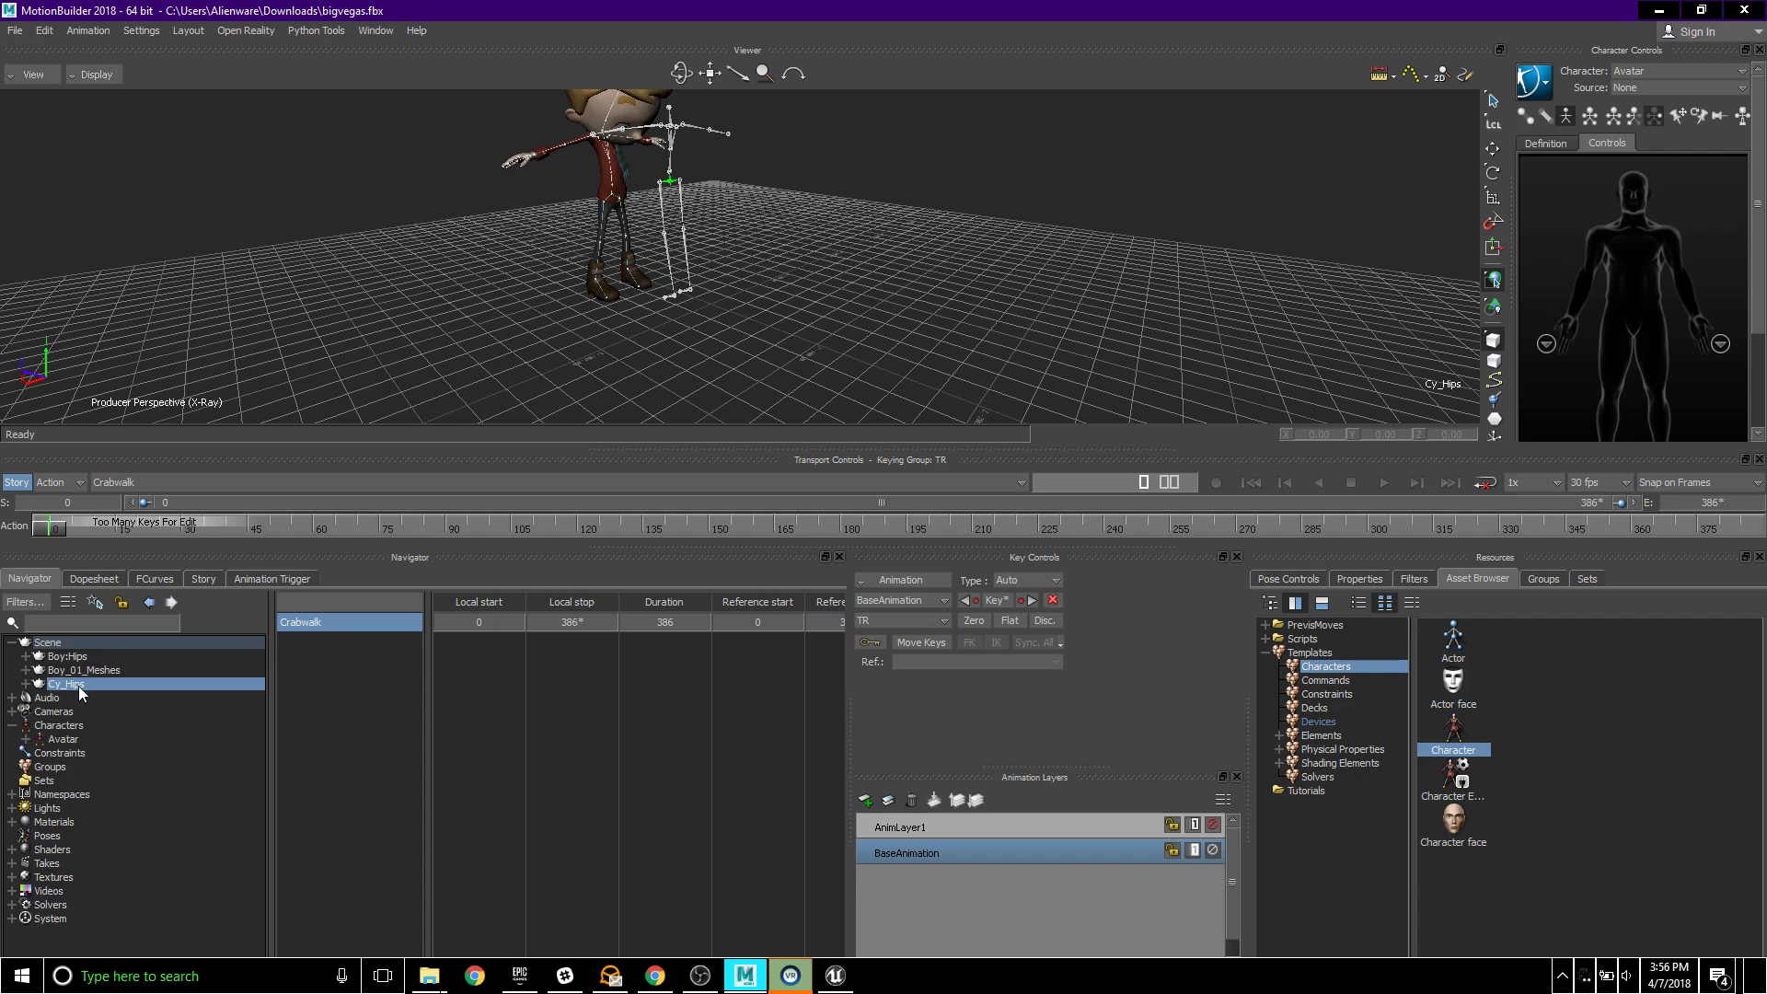
pyautogui.click(75, 659)
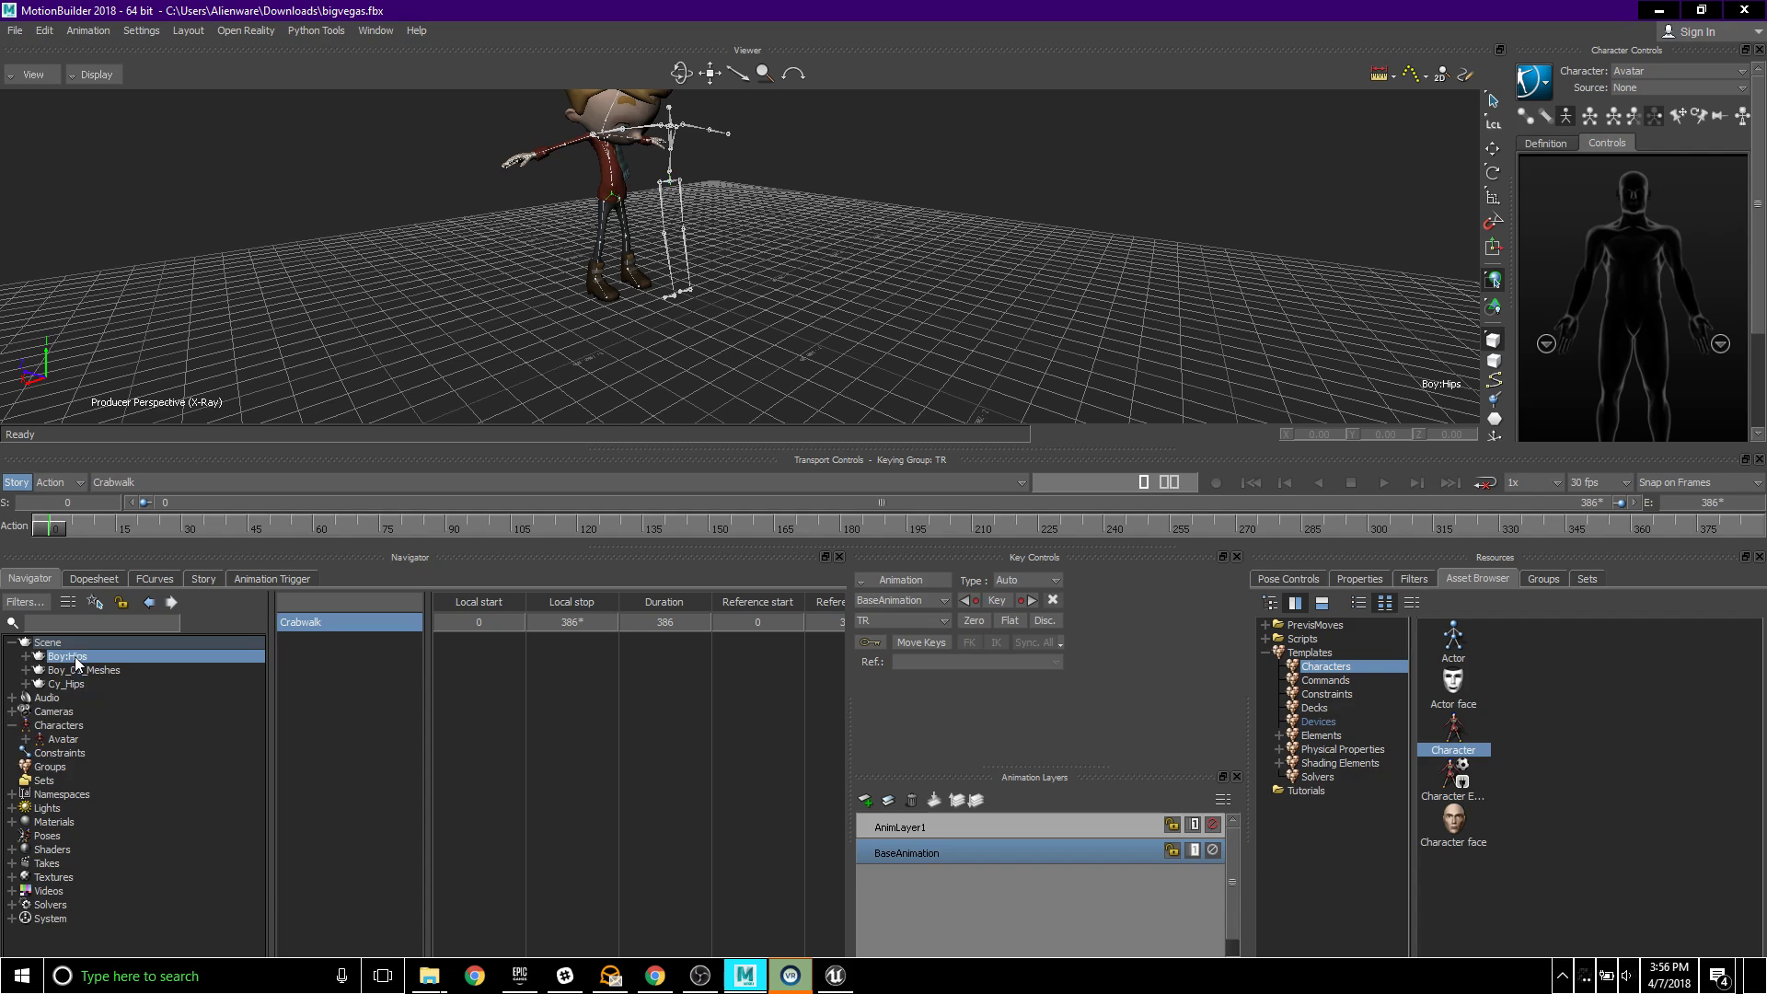
pyautogui.rightClick(75, 655)
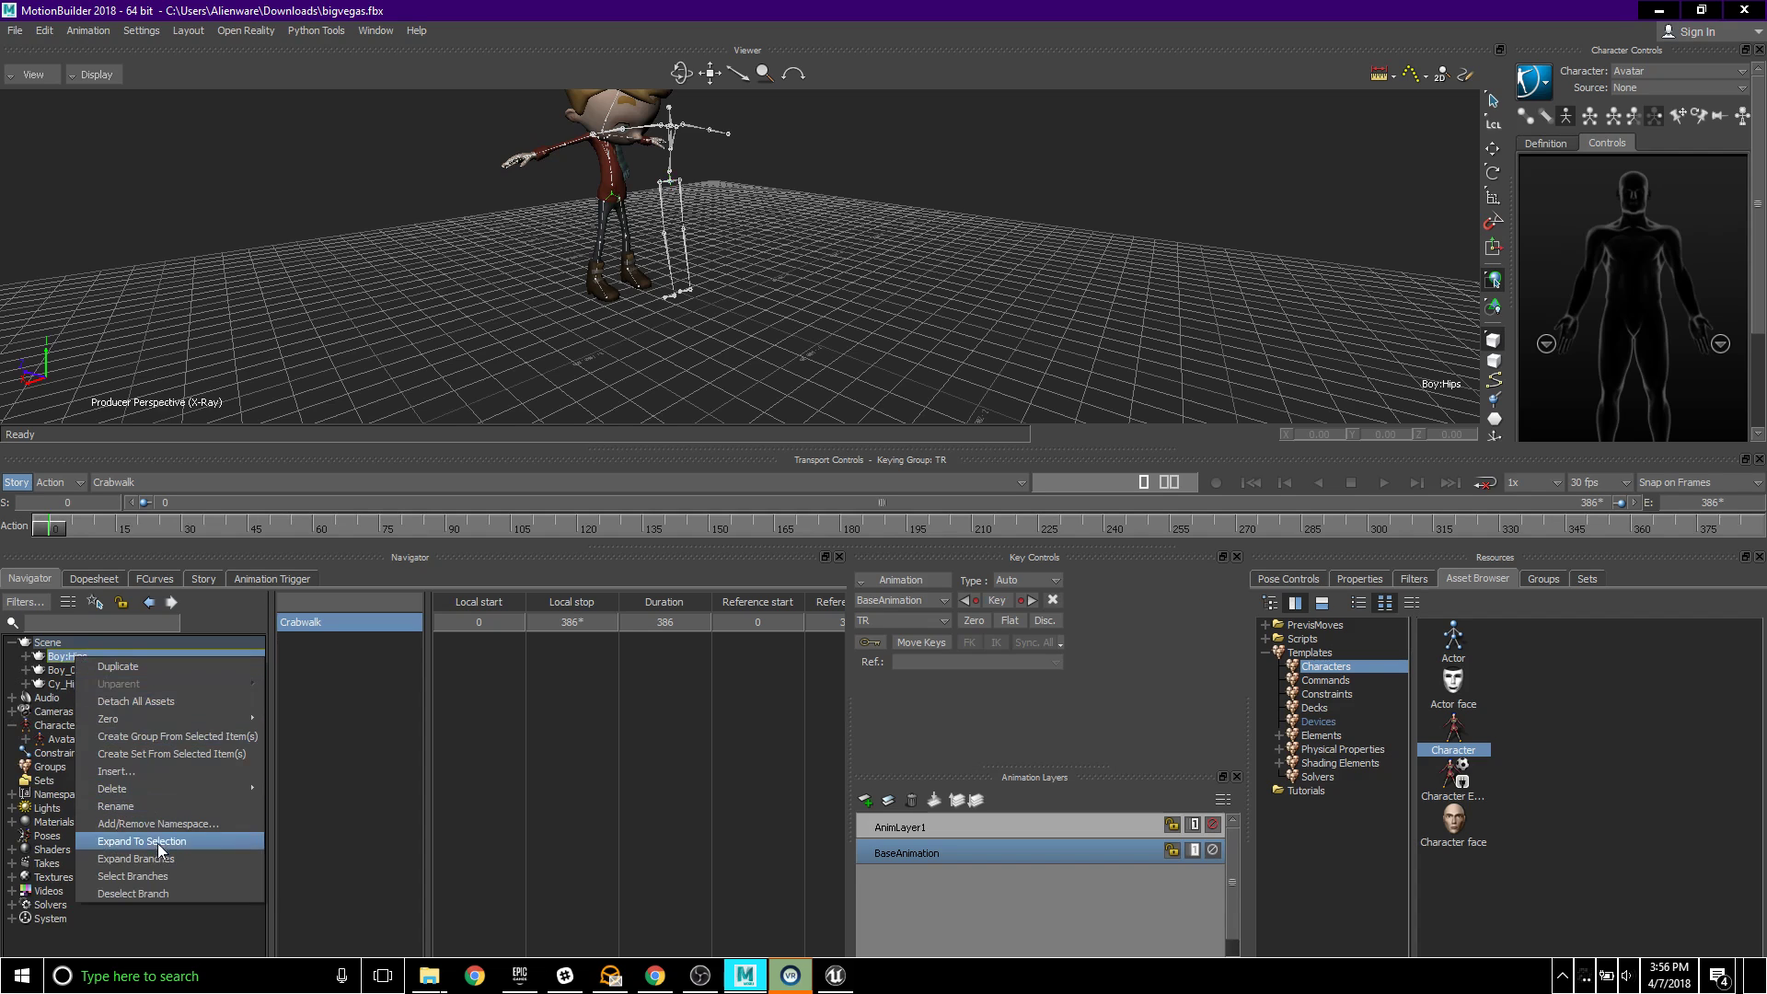
pyautogui.click(157, 876)
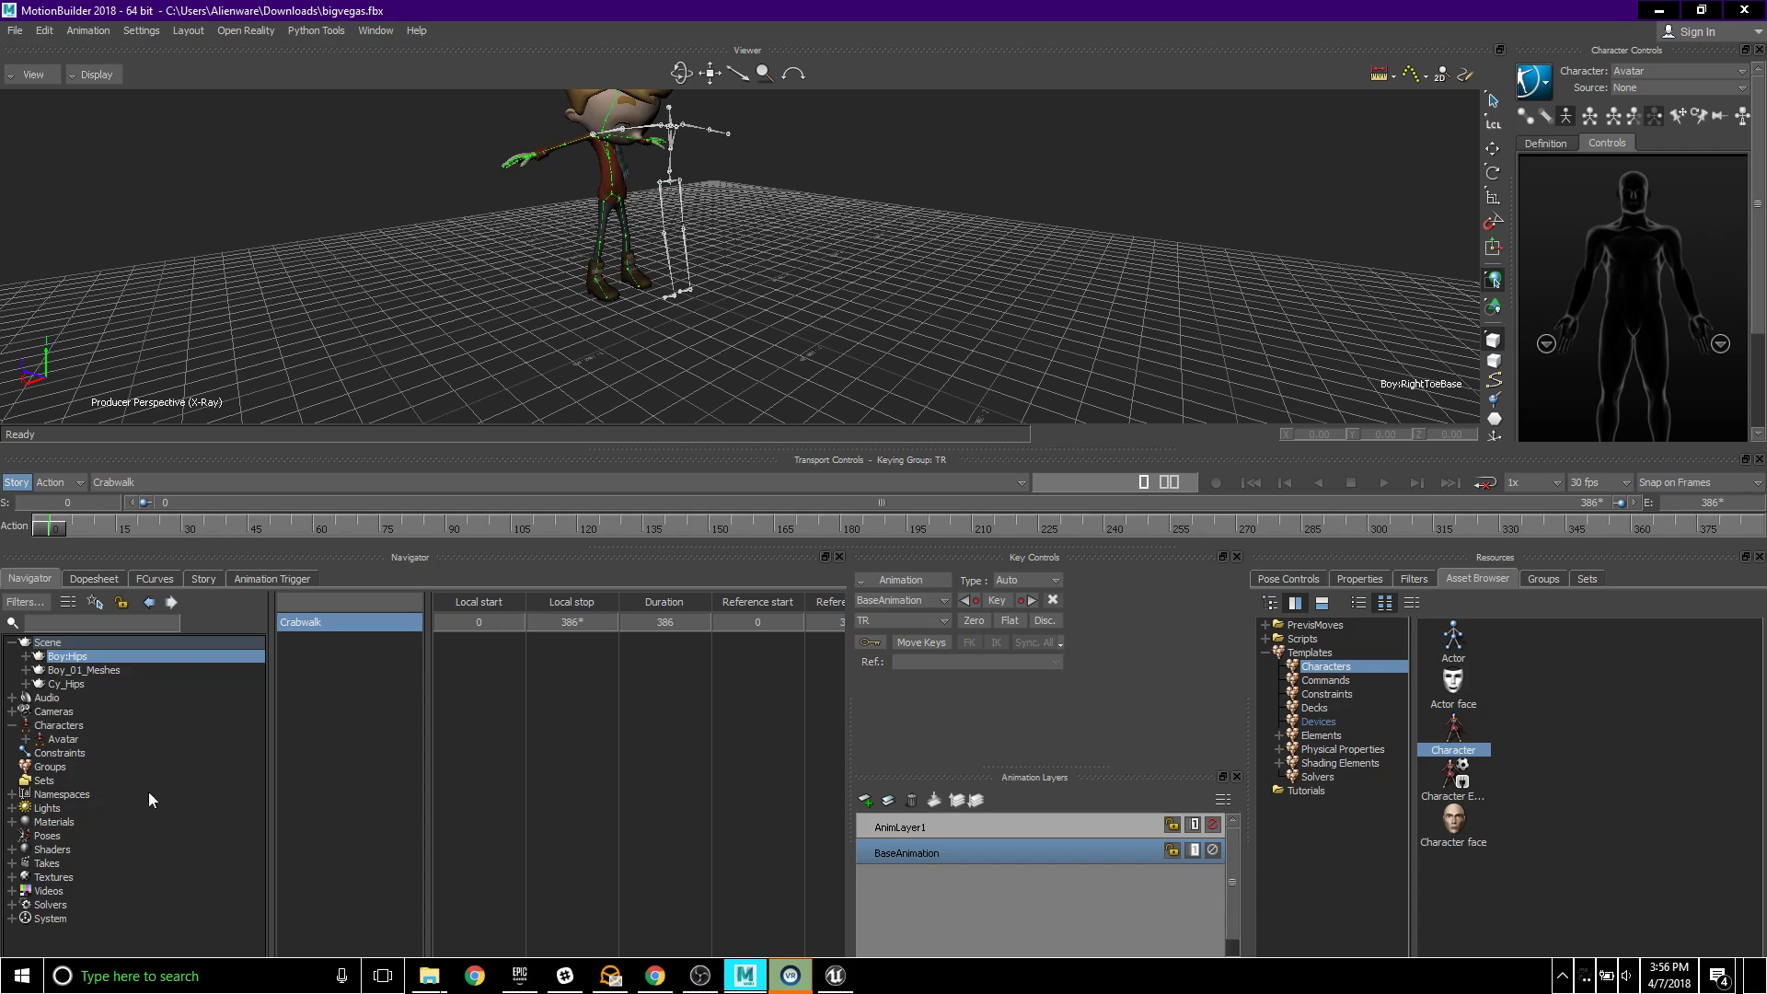
# - Zero the rotation of the selected Boy:Hips skeleton branch to put the boy in a T-pose
pyautogui.rightClick(76, 655)
pyautogui.moveTo(177, 716)
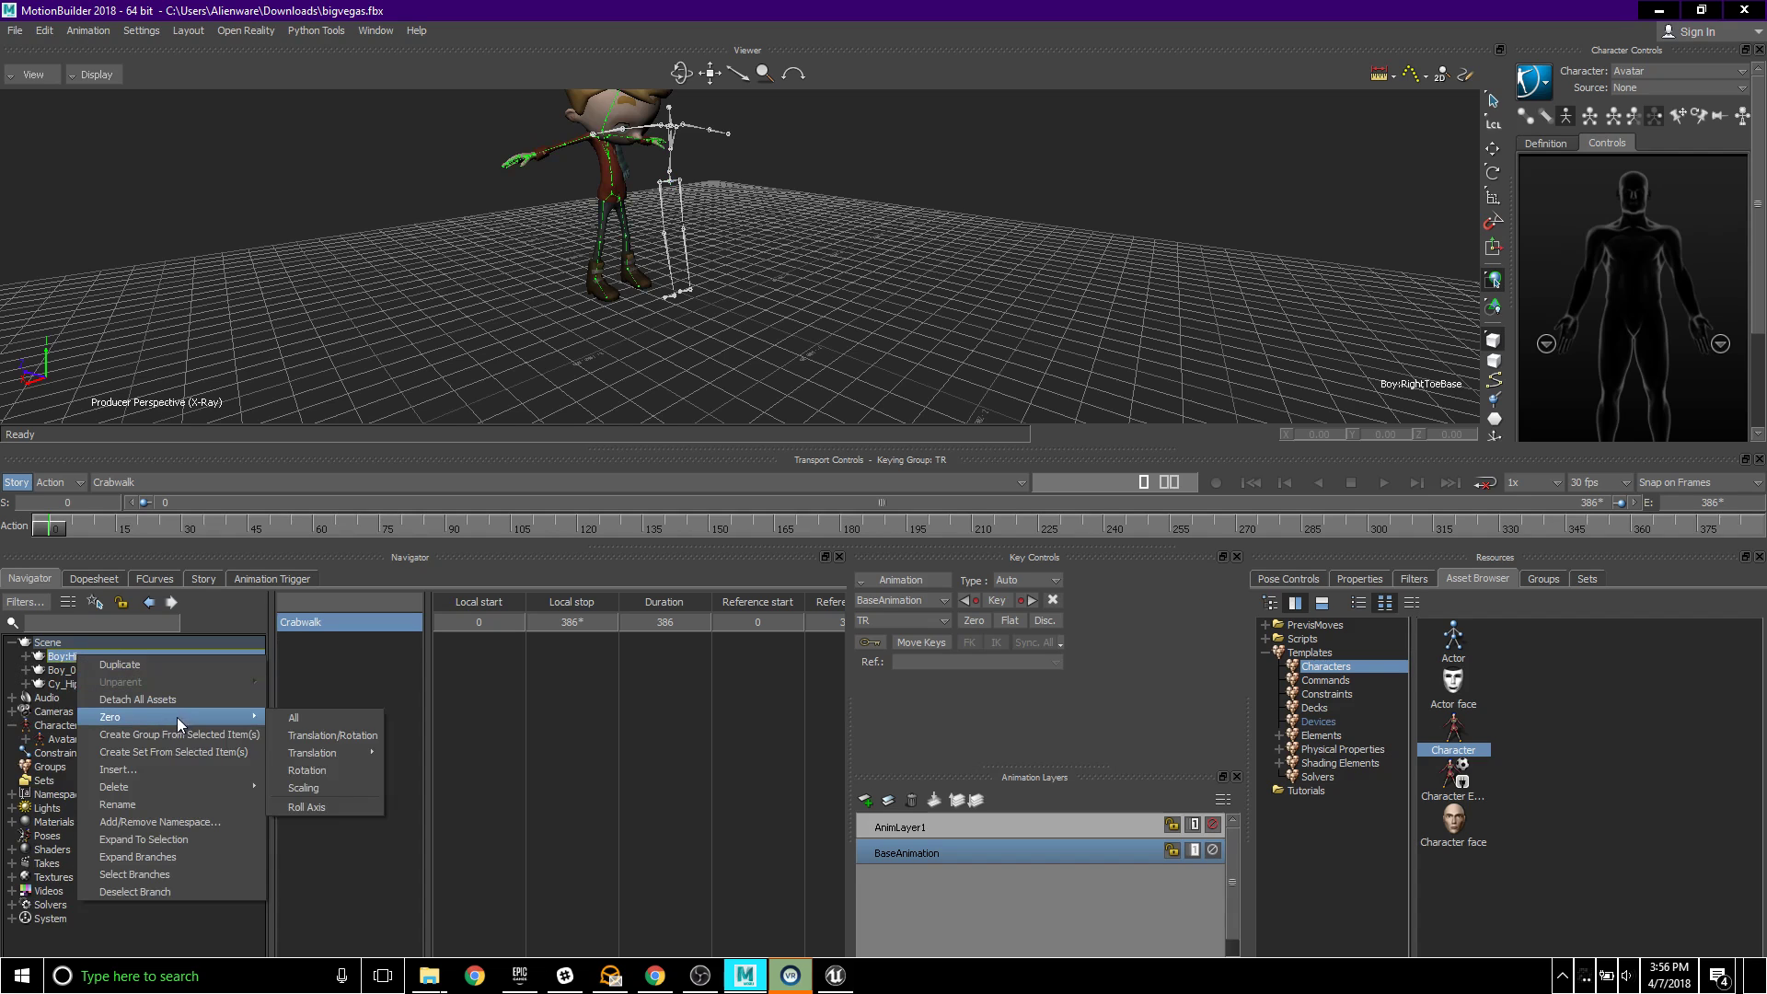
pyautogui.click(309, 771)
pyautogui.moveTo(460, 405)
pyautogui.keyDown('ctrl'); pyautogui.keyDown('shift'); pyautogui.mouseDown()
pyautogui.moveTo(590, 342)
pyautogui.moveTo(436, 413)
pyautogui.mouseUp(); pyautogui.keyUp('shift'); pyautogui.keyUp('ctrl')
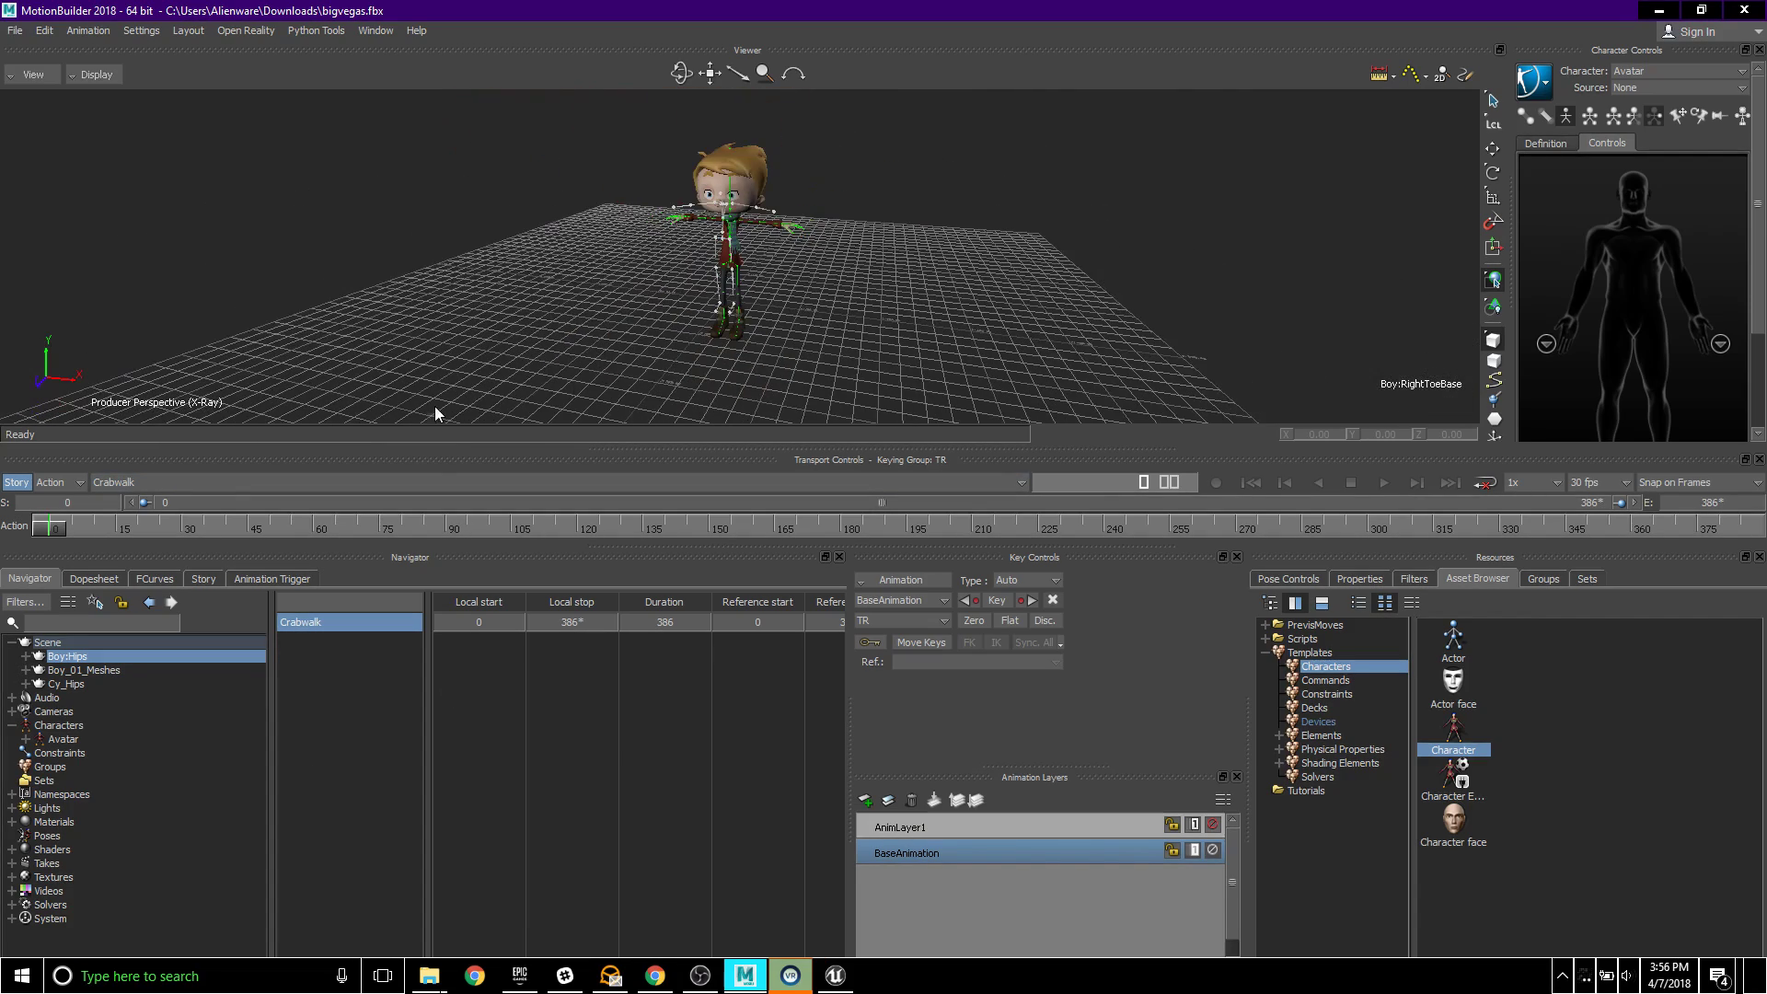
# - Select the entire Cy_Hips skeleton branch and zero its rotation
pyautogui.click(63, 683)
pyautogui.rightClick(63, 683)
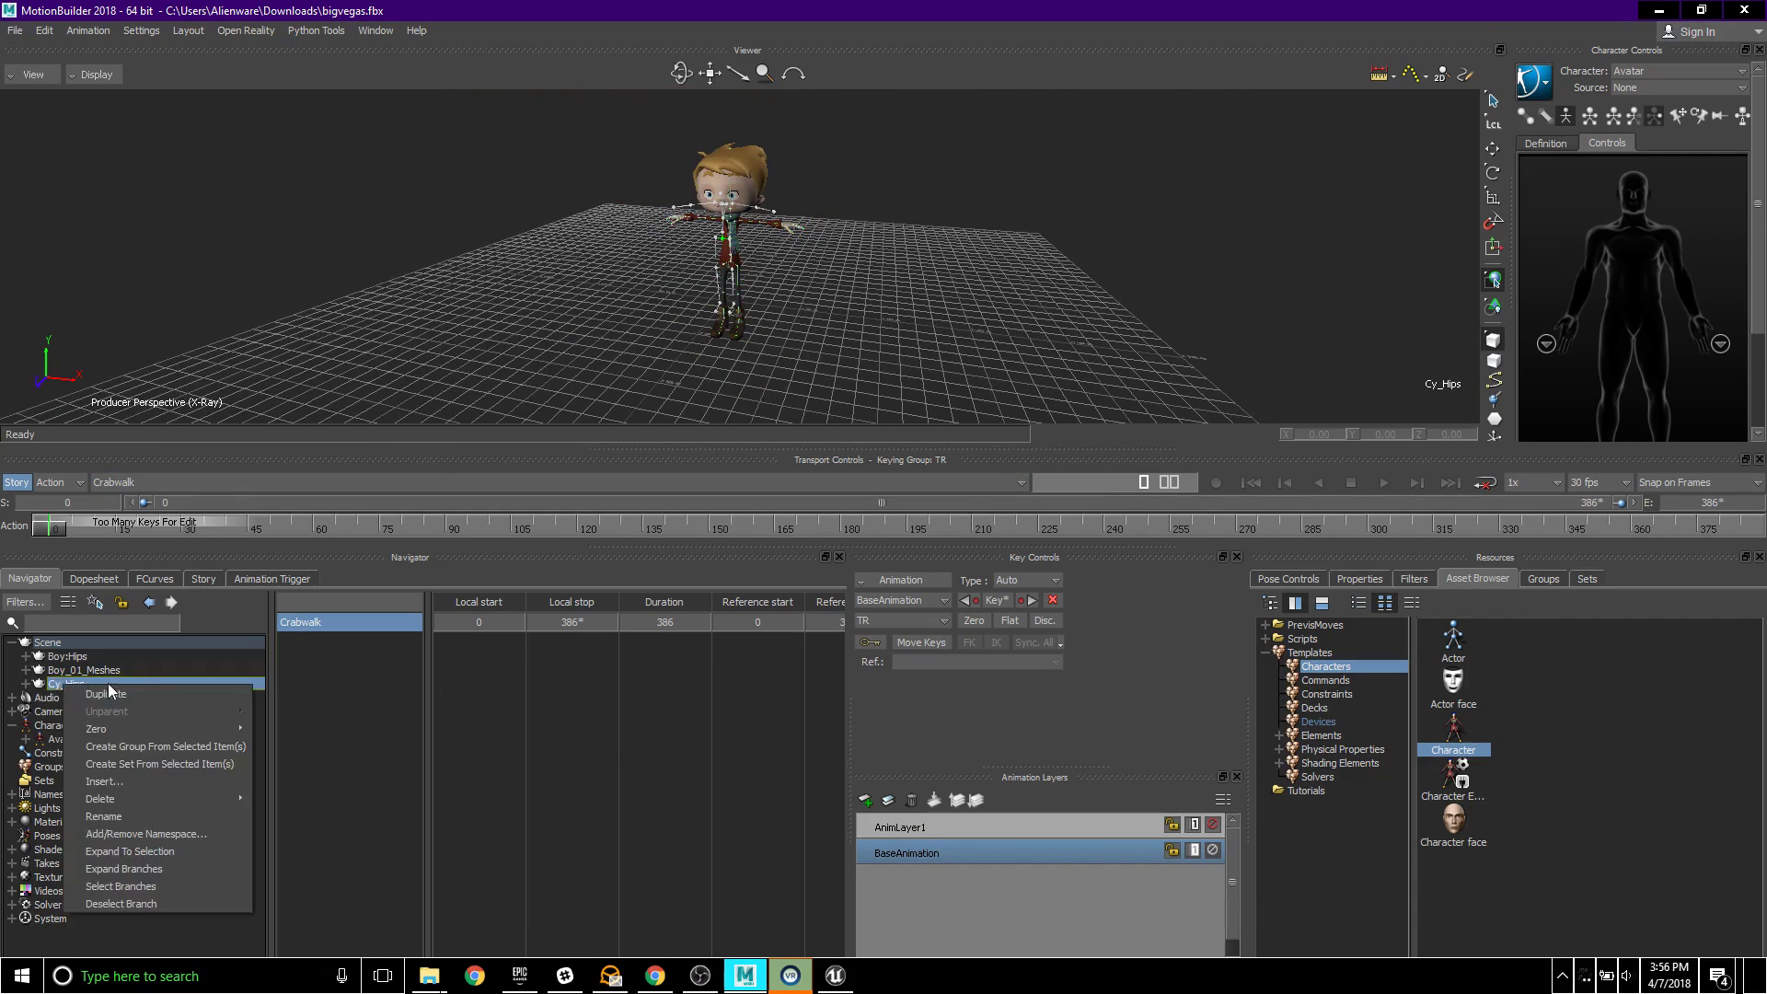
pyautogui.click(138, 885)
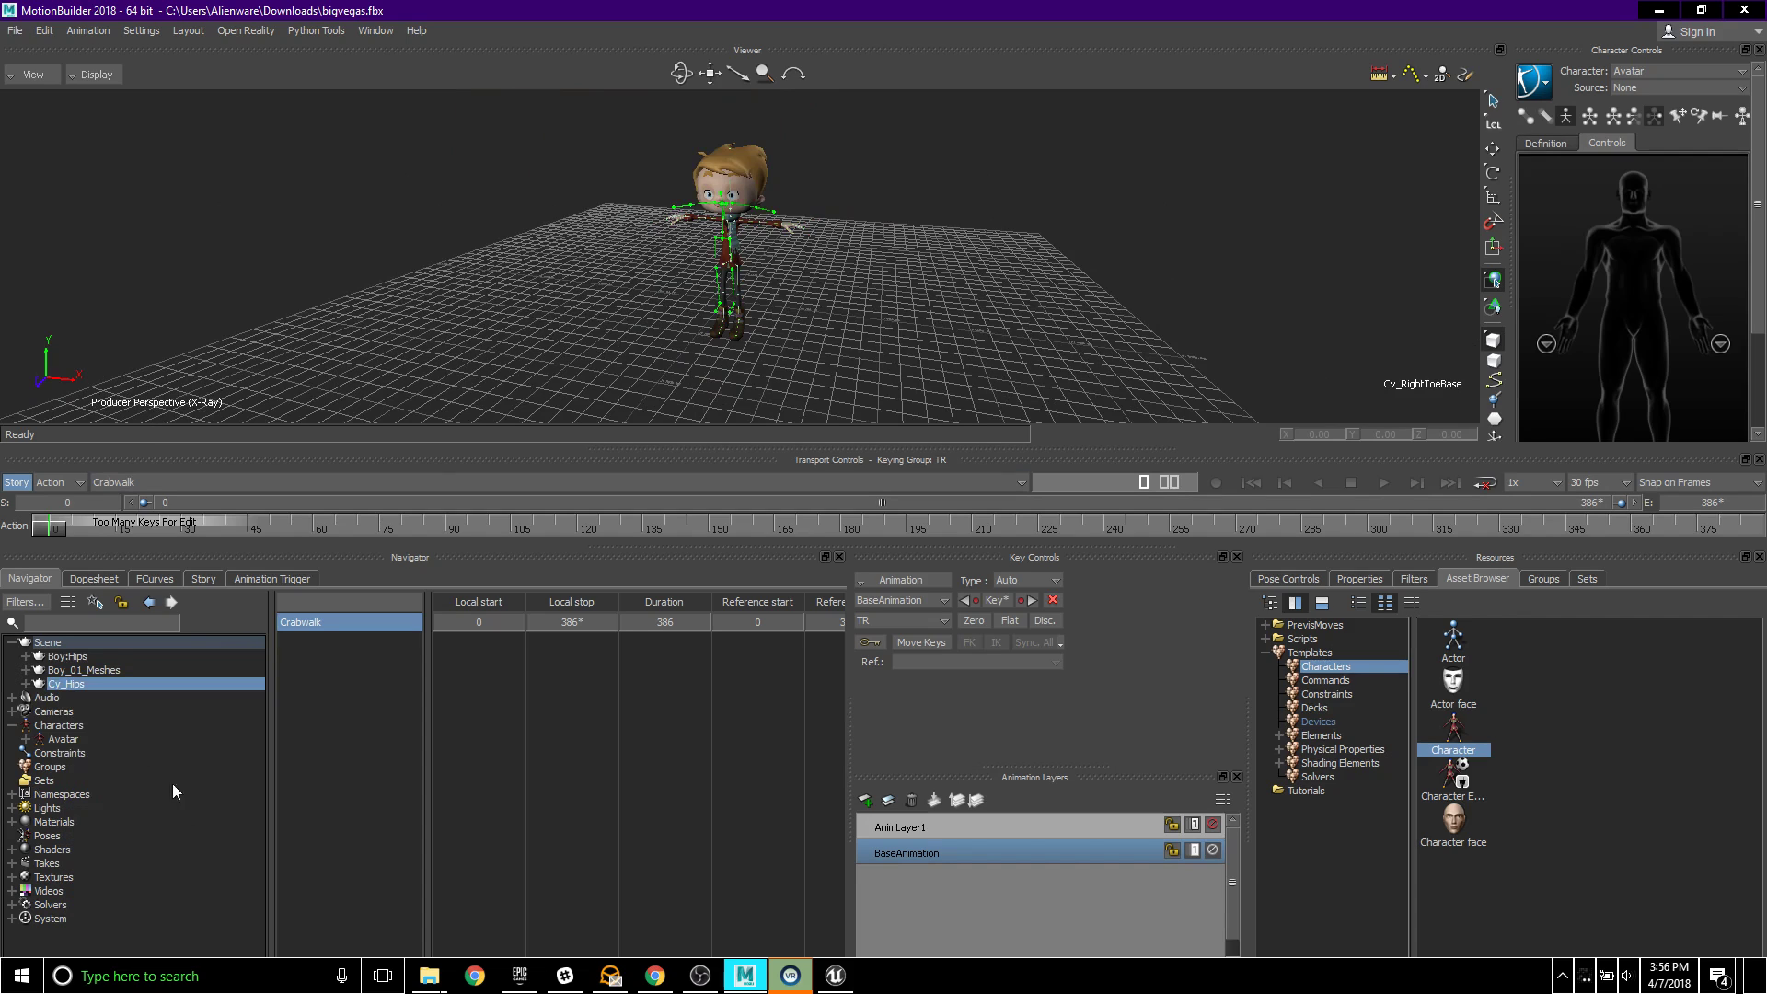
pyautogui.rightClick(80, 683)
pyautogui.moveTo(163, 724)
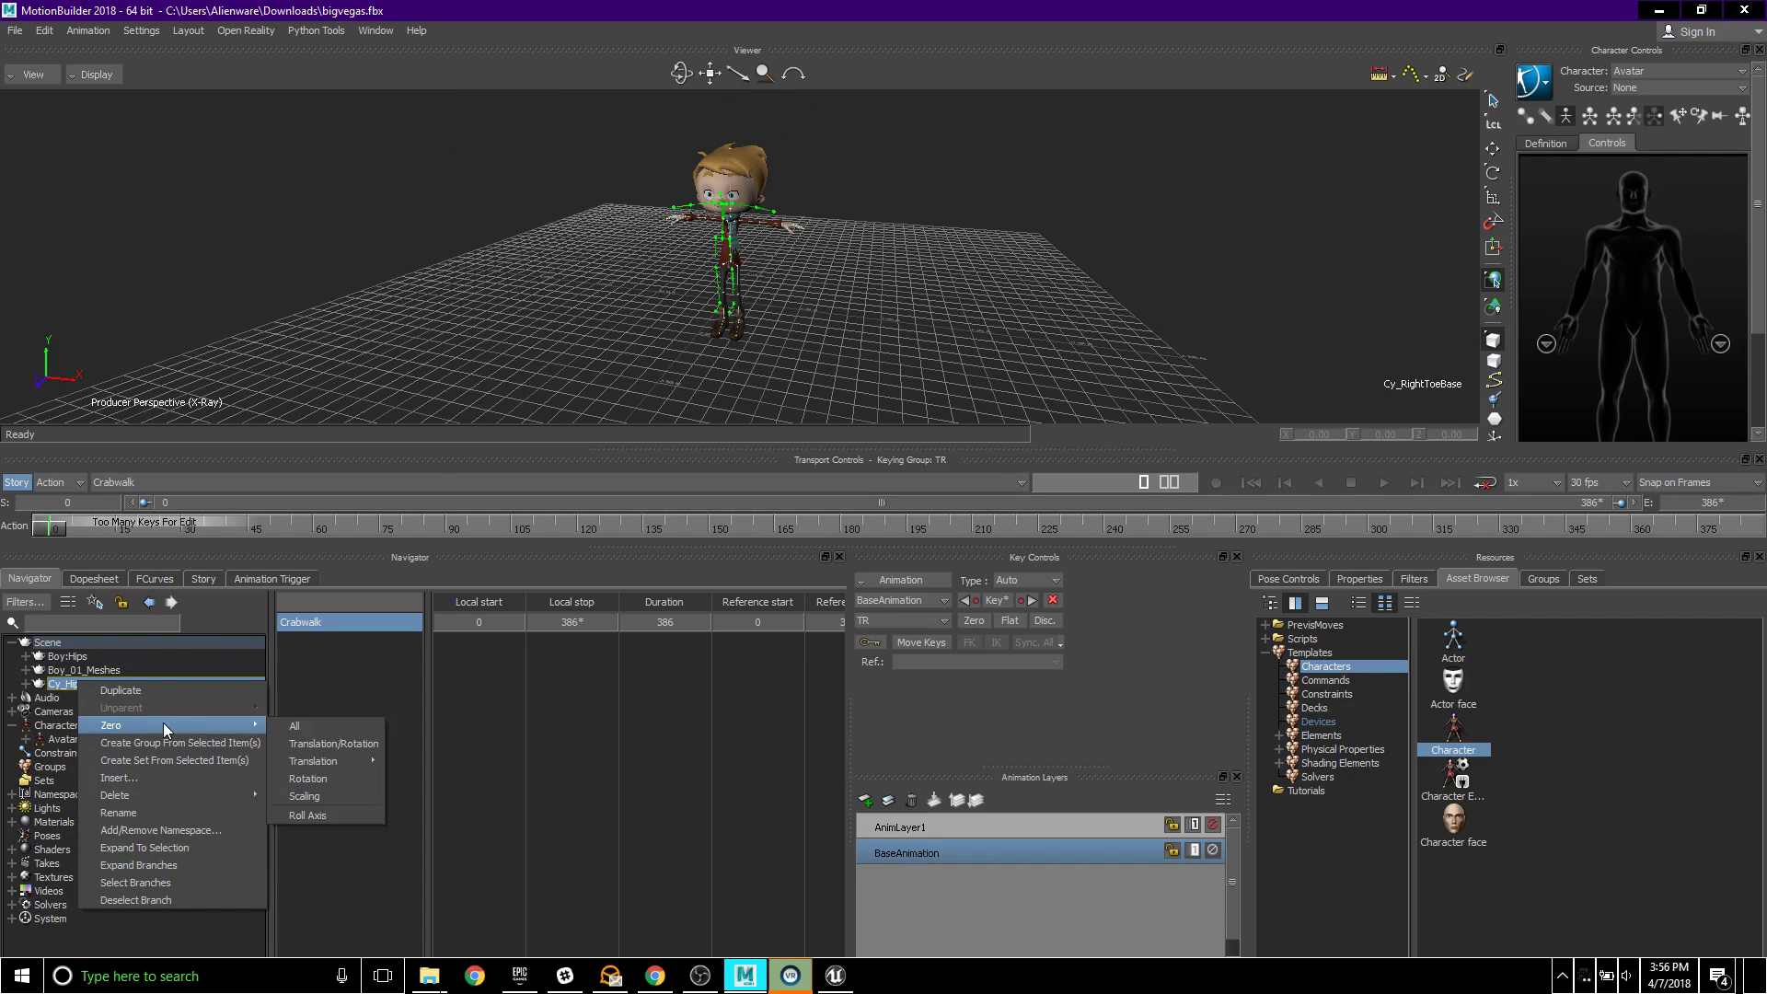
pyautogui.click(340, 780)
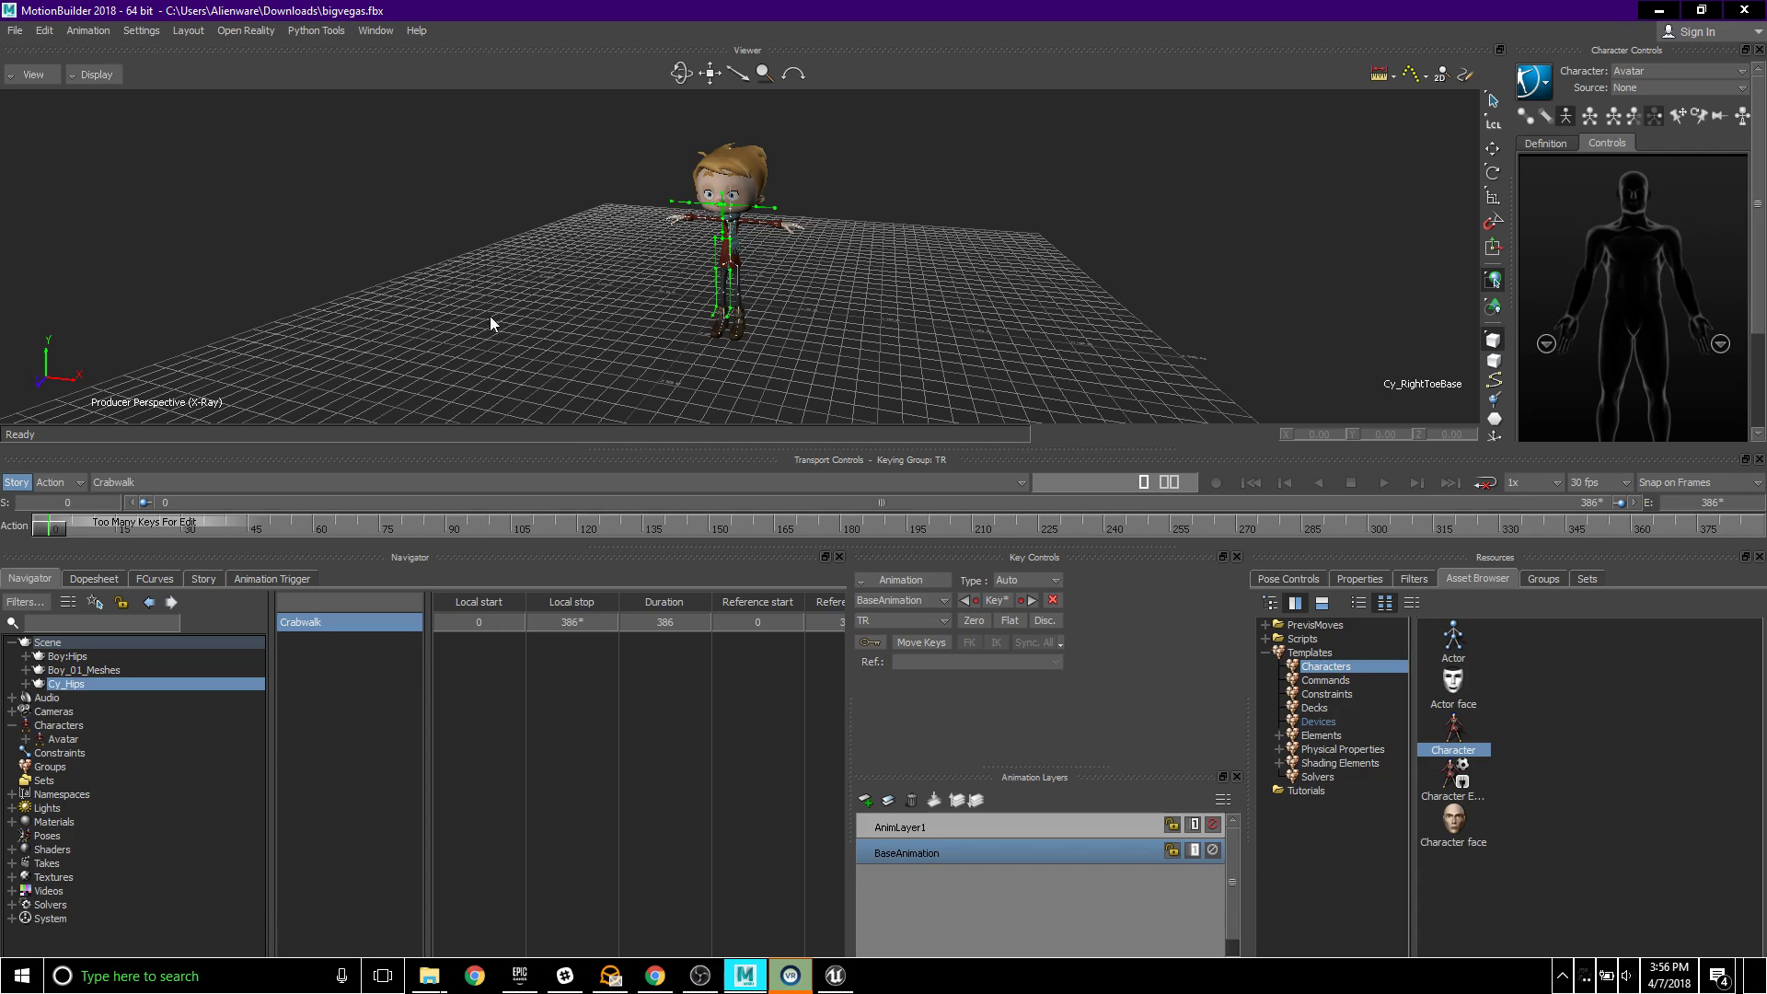
# - Apply the Character template to the Cy_Hips skeleton and characterize it as a biped
pyautogui.keyDown('ctrl'); pyautogui.moveTo(490, 317); pyautogui.dragTo(771, 324); pyautogui.keyUp('ctrl')
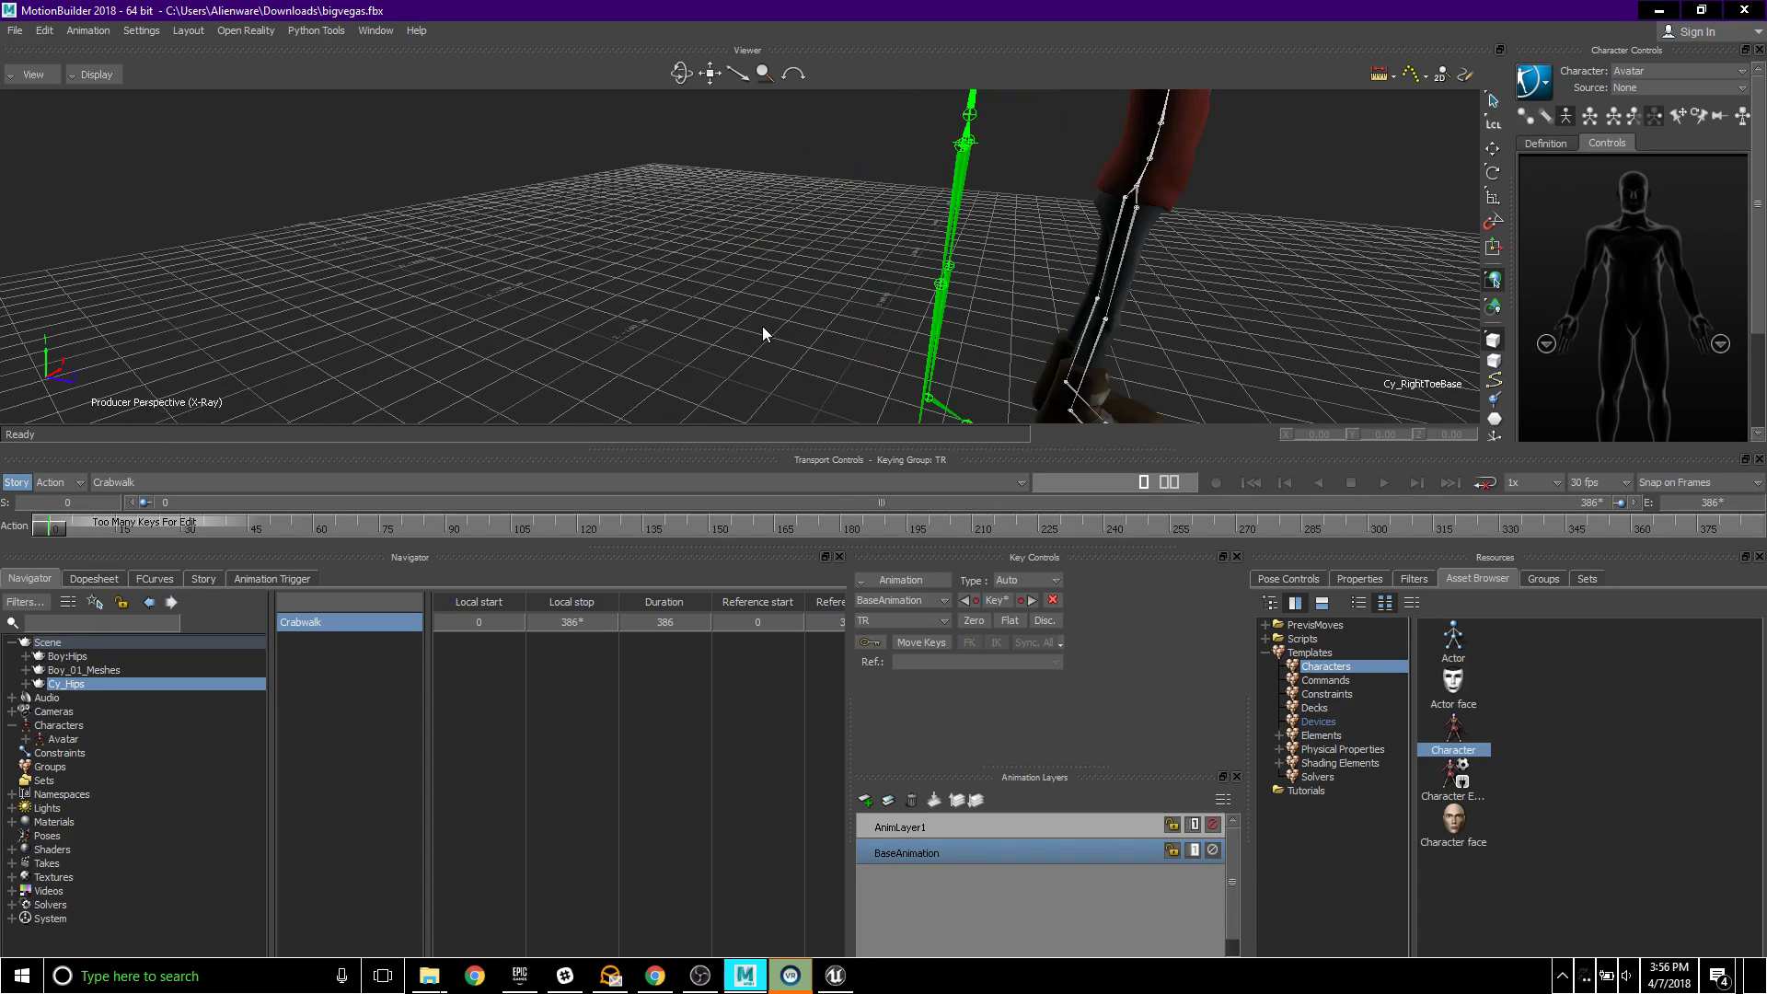
pyautogui.moveTo(650, 339)
pyautogui.keyDown('ctrl'); pyautogui.mouseDown()
pyautogui.moveTo(710, 356)
pyautogui.moveTo(517, 331)
pyautogui.moveTo(647, 304)
pyautogui.mouseUp(); pyautogui.keyUp('ctrl')
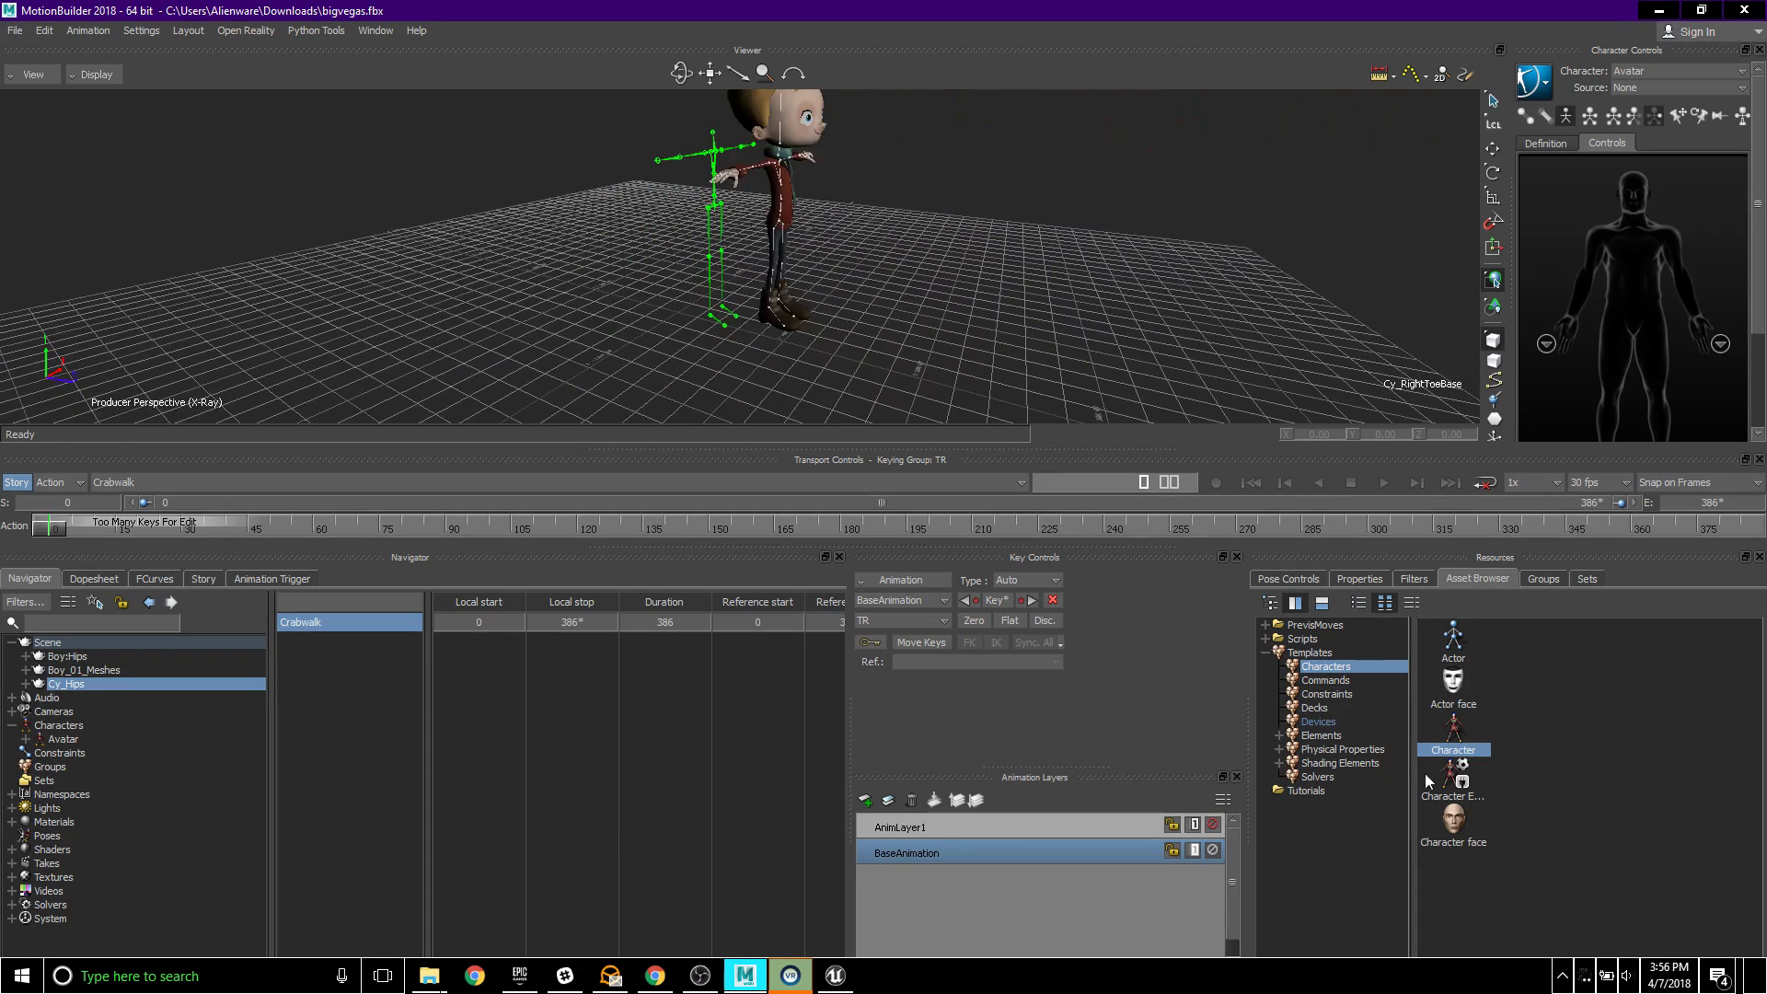
pyautogui.moveTo(1456, 736); pyautogui.dragTo(85, 682)
pyautogui.click(118, 682)
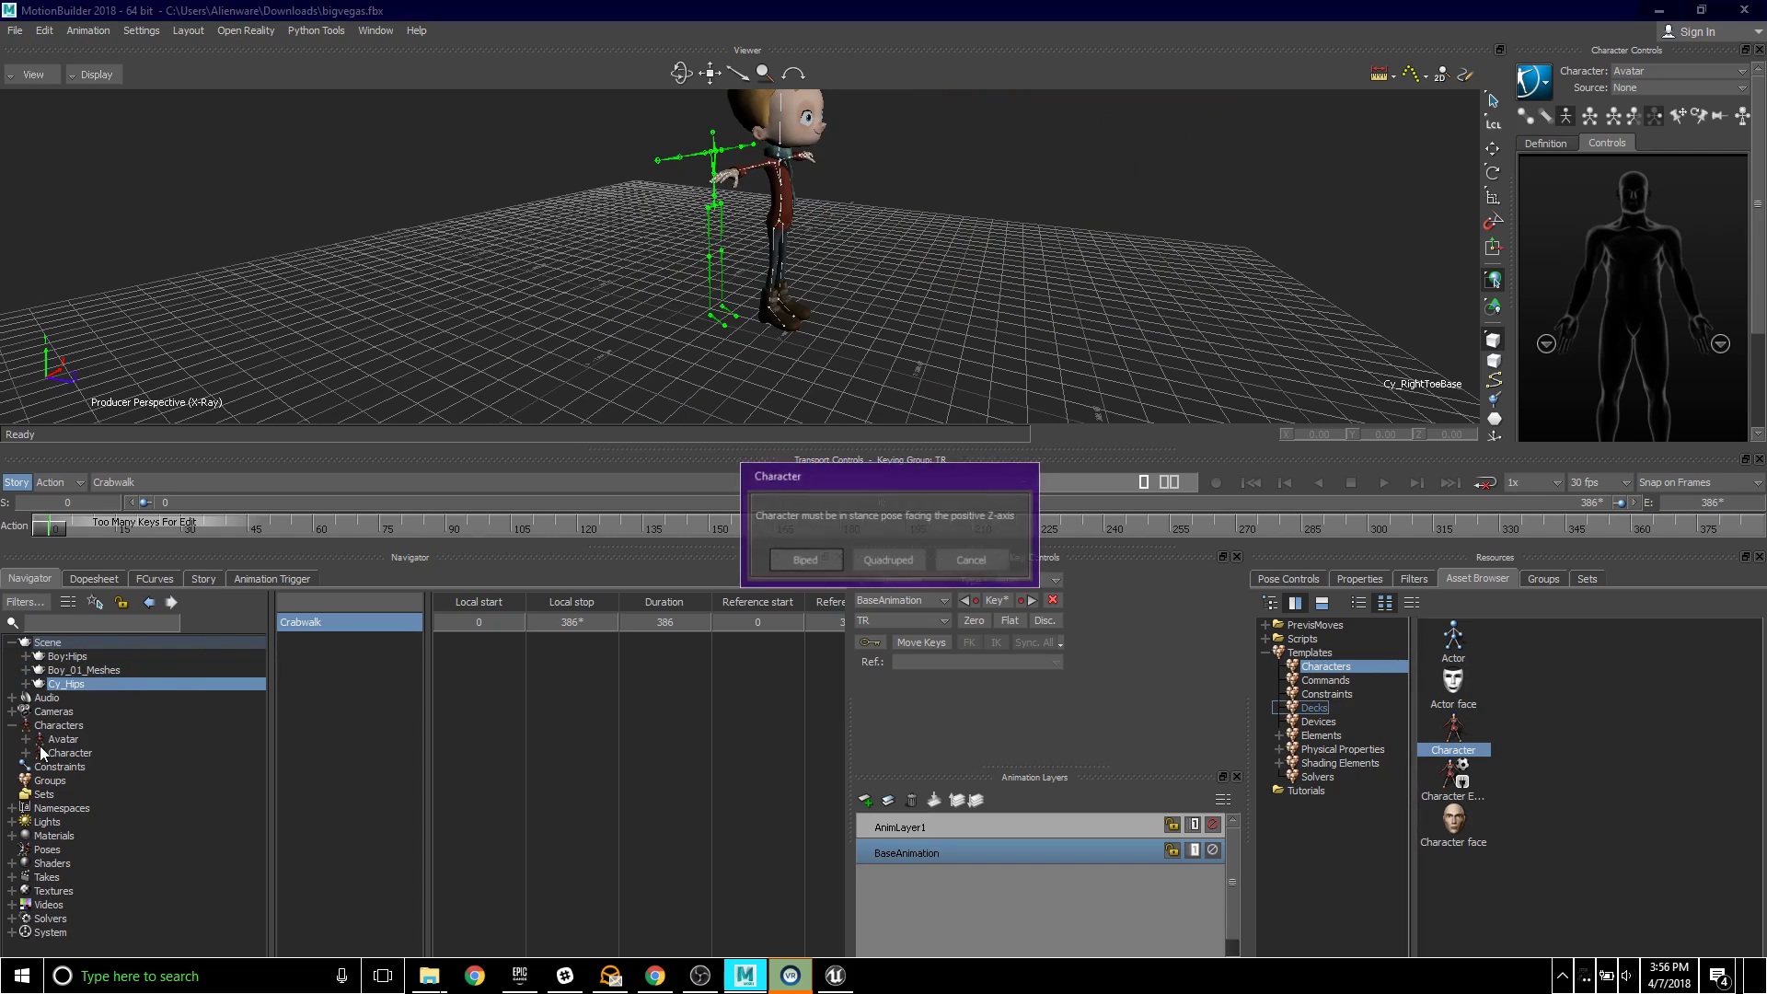
pyautogui.click(779, 565)
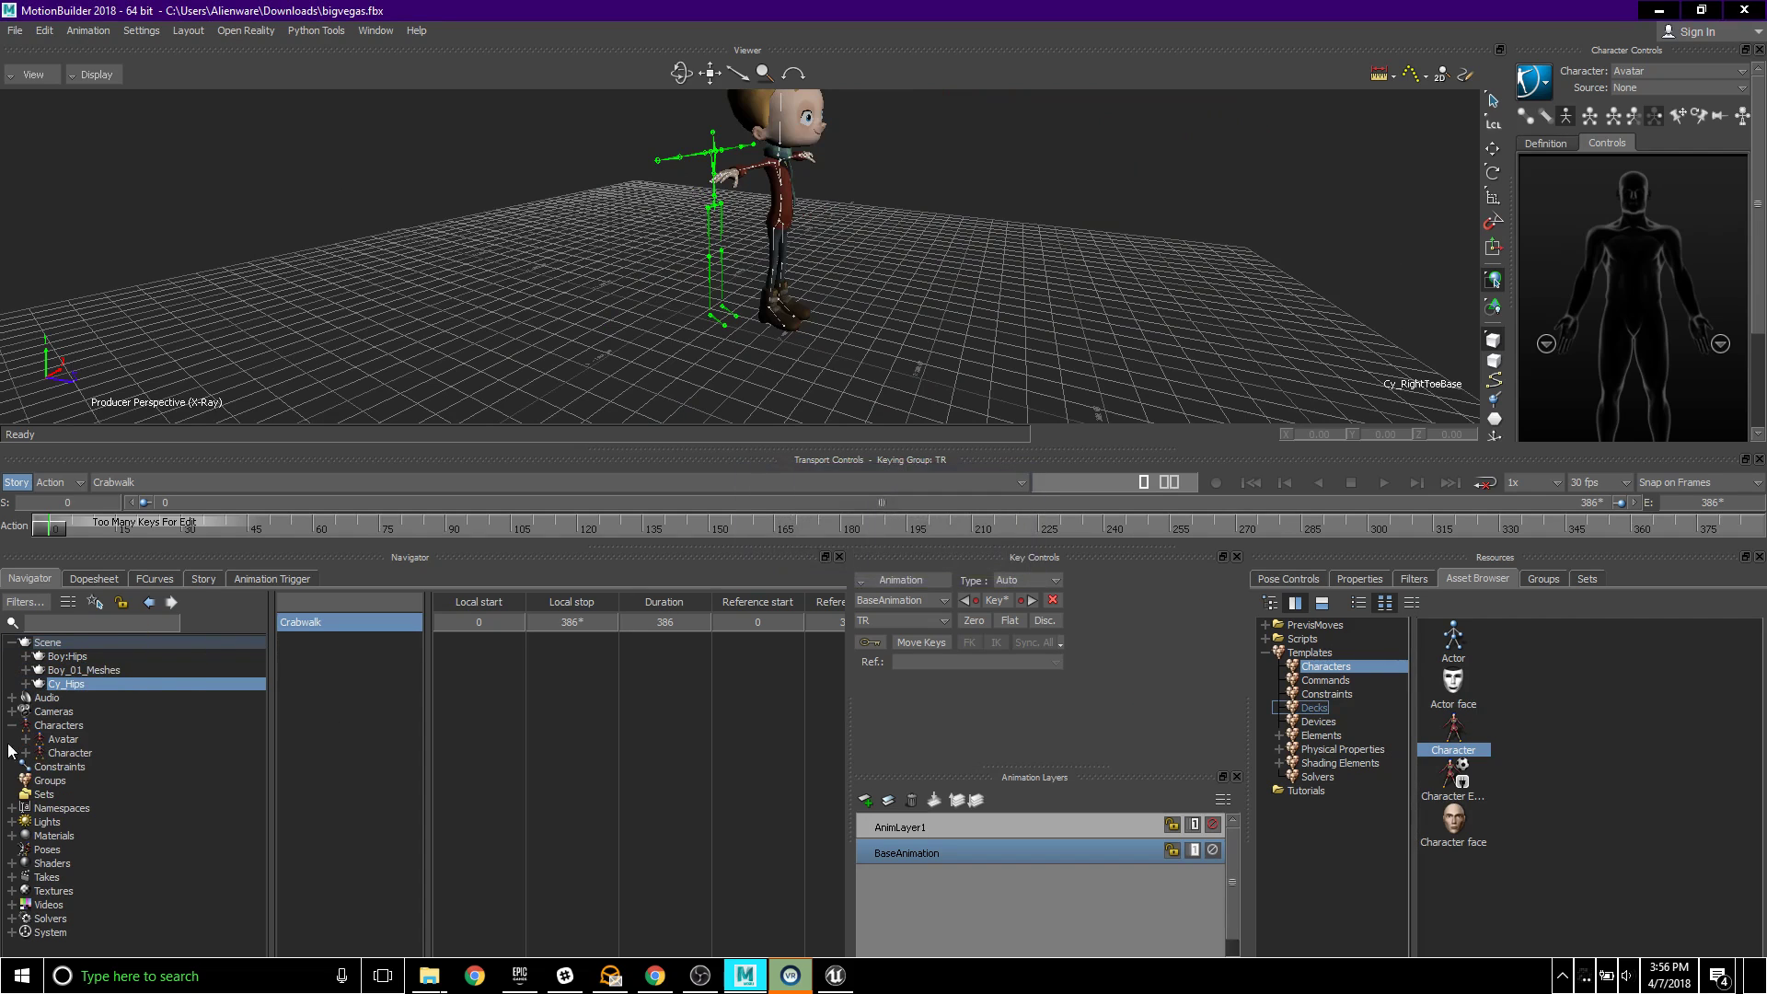
# - Rename the new Cy character as Data
pyautogui.click(64, 753)
pyautogui.rightClick(61, 754)
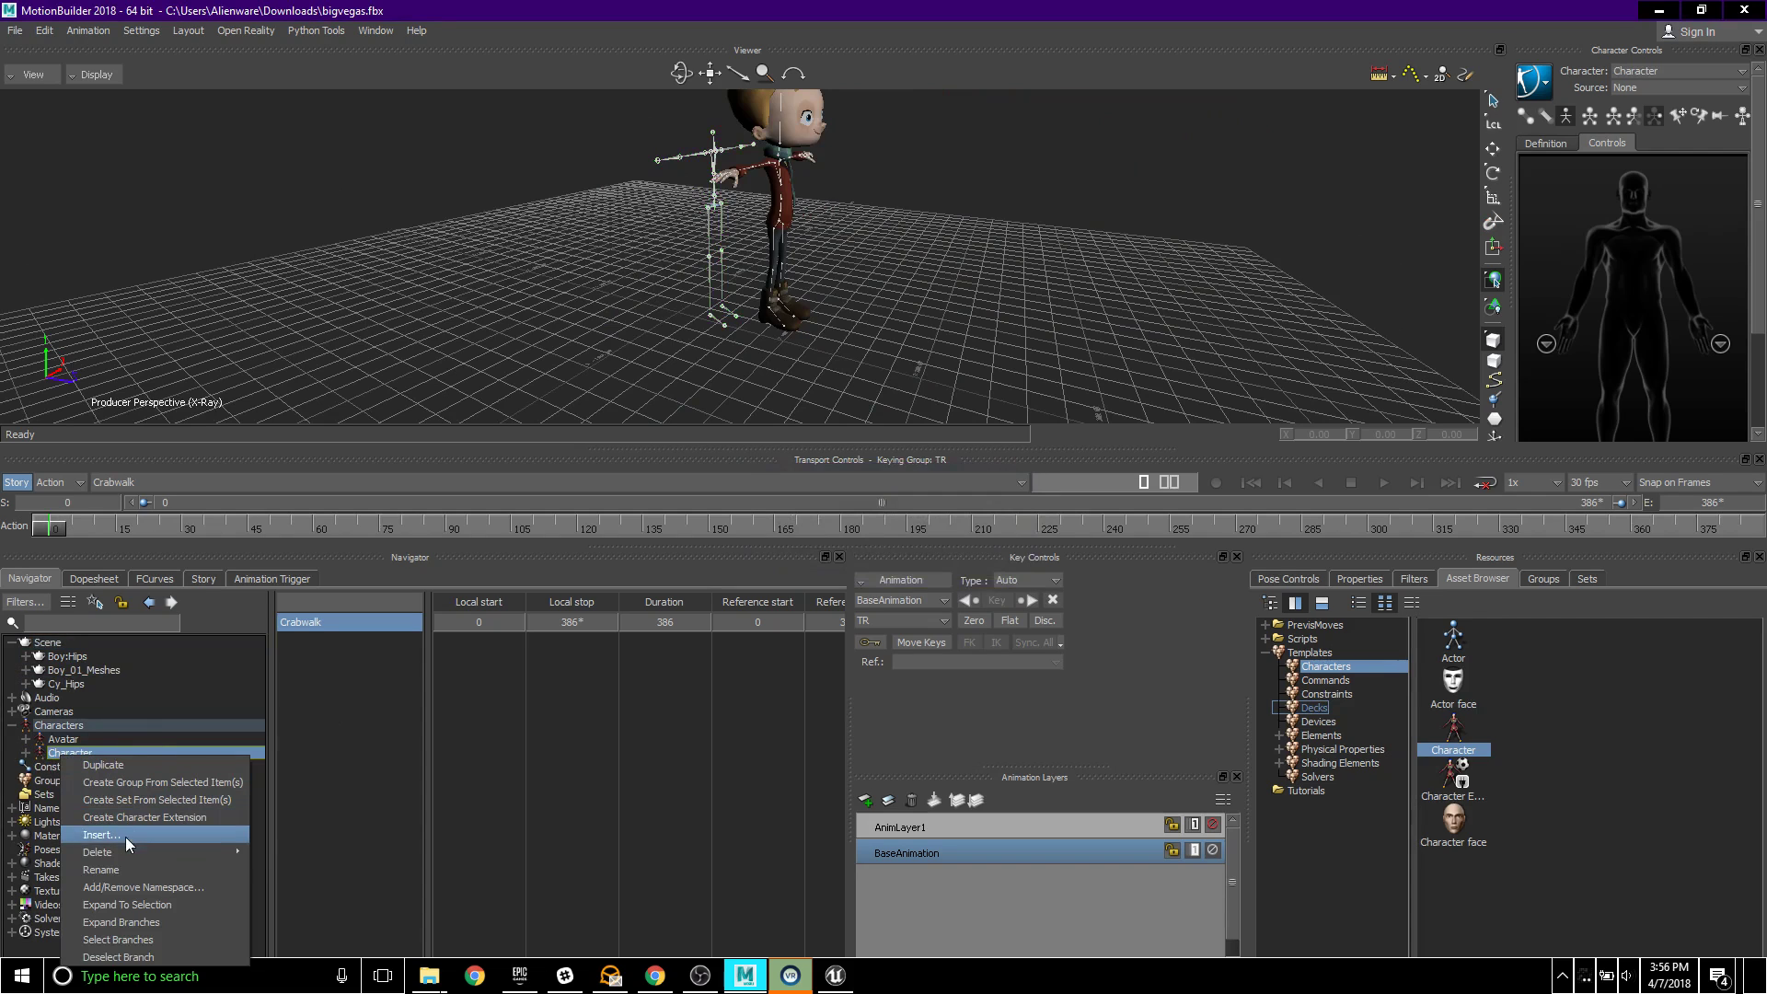
pyautogui.click(122, 868)
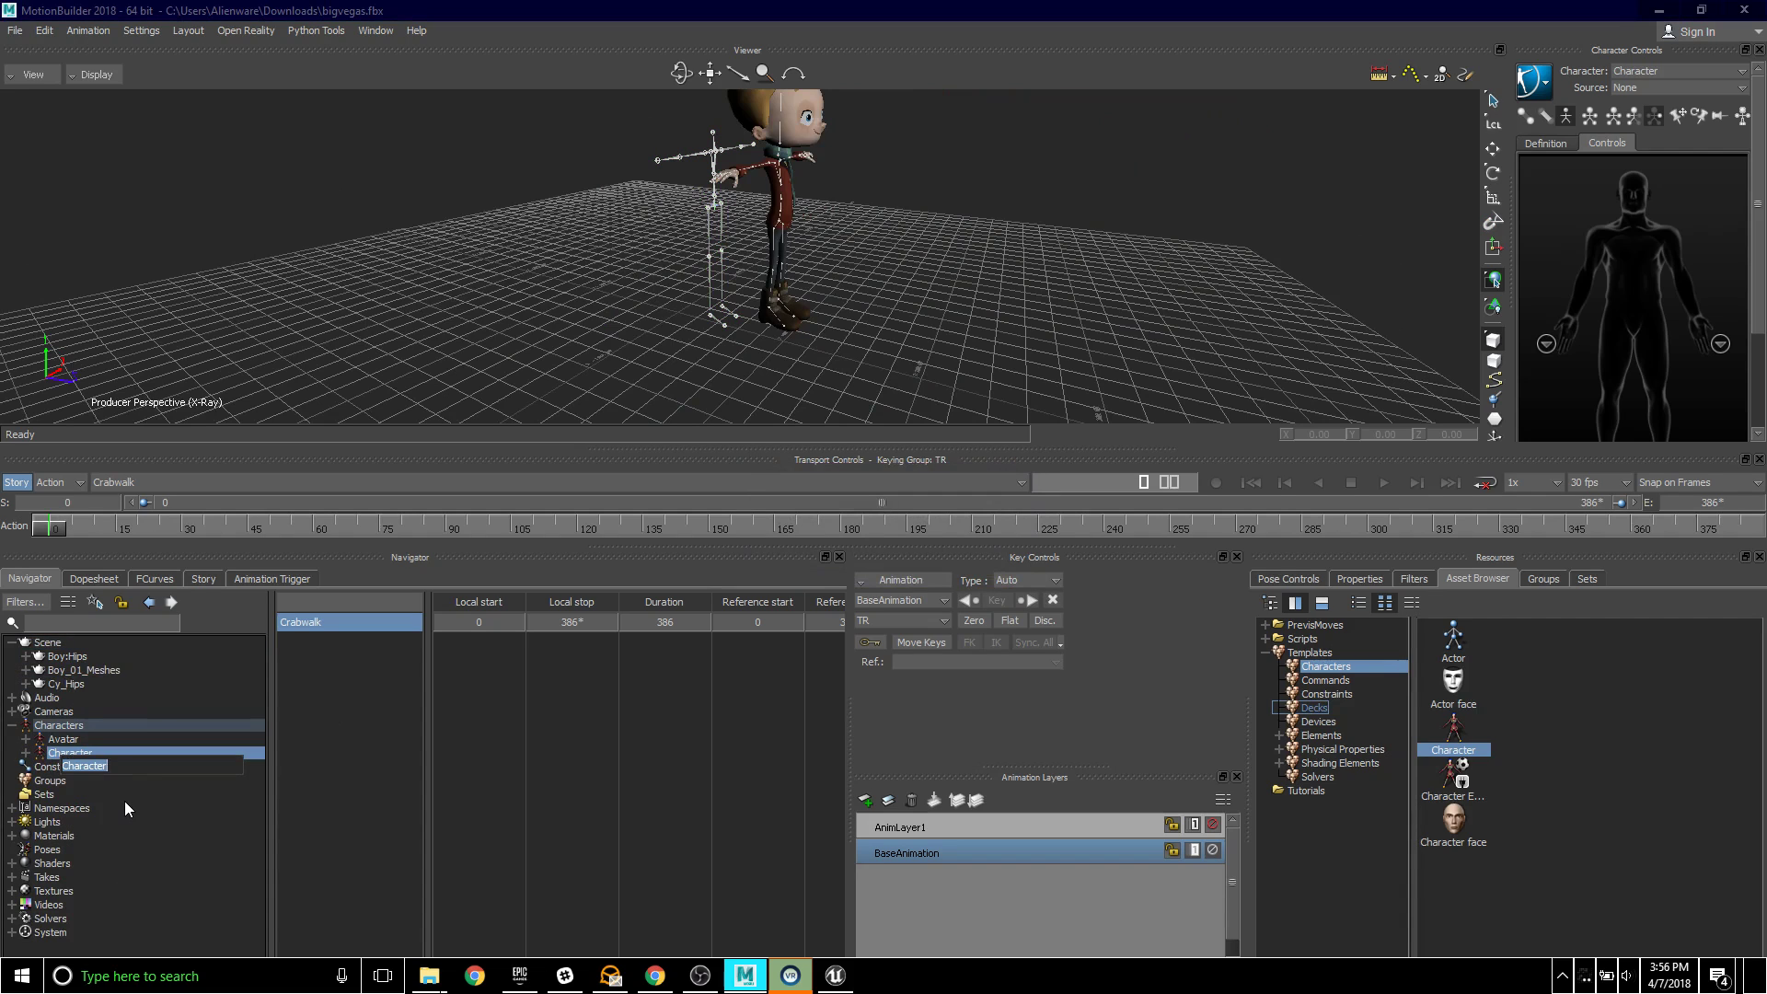
pyautogui.write('Data')
pyautogui.press('Return')
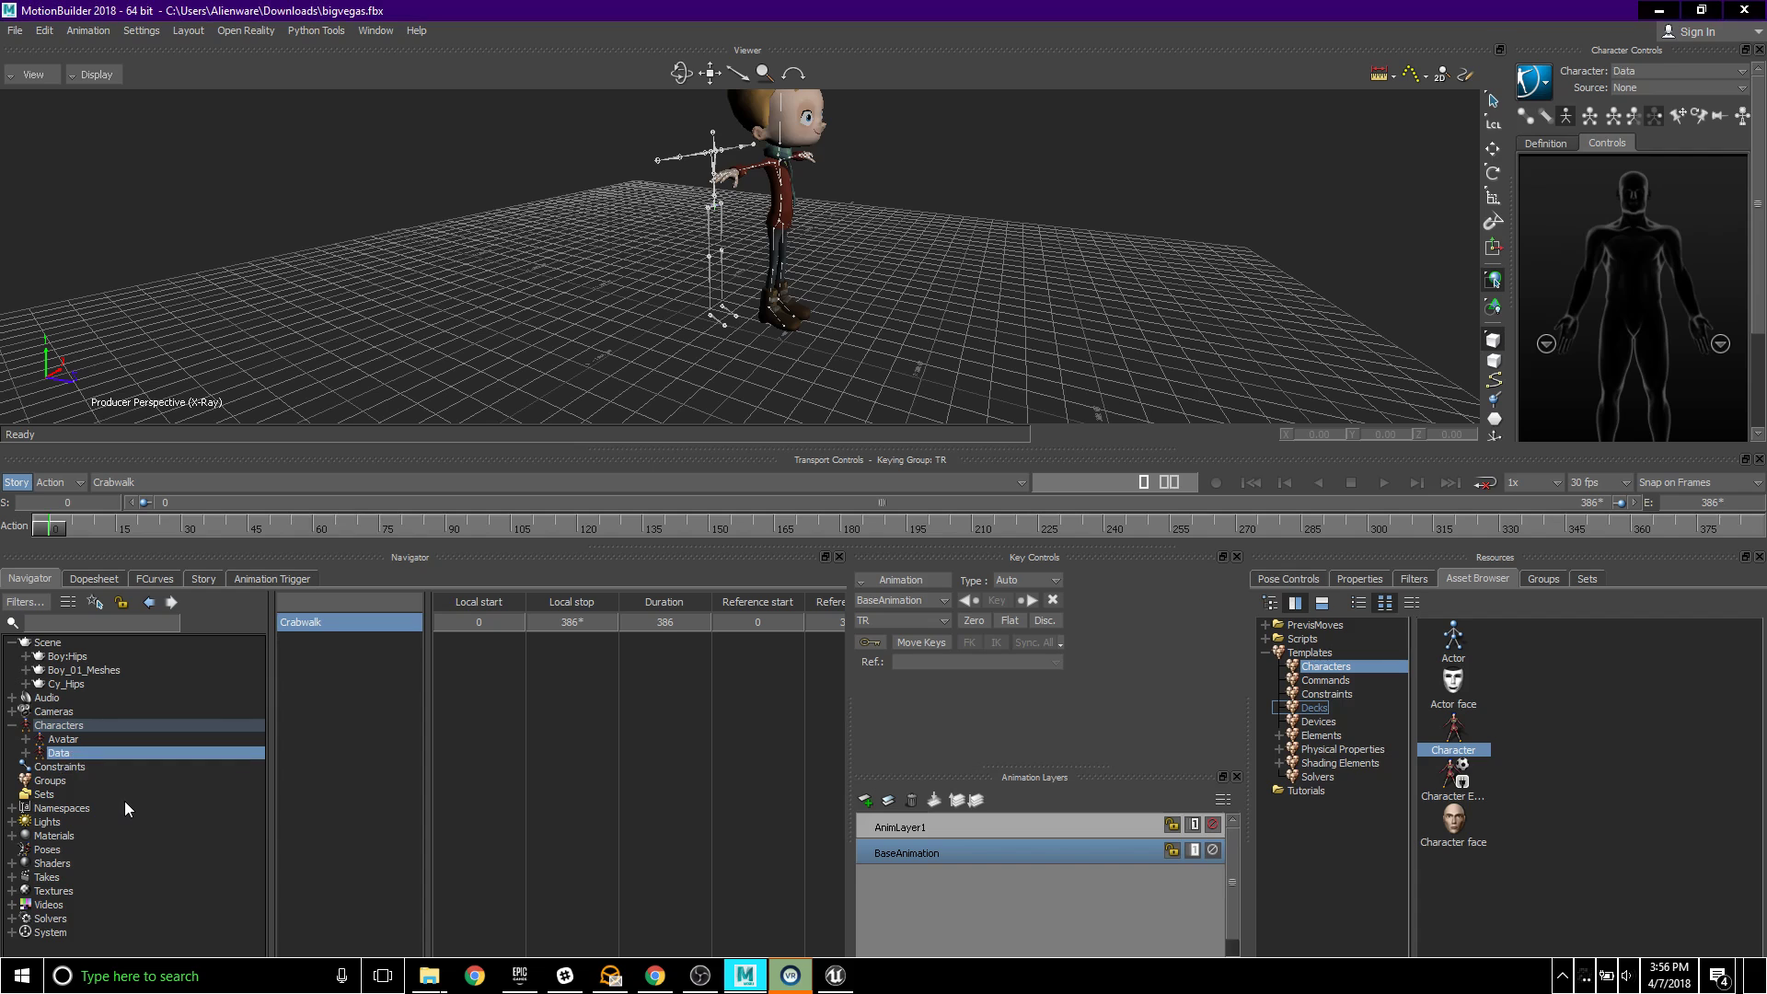
# - Set the Avatar character's input type to Character with Data as the source, and activate it
pyautogui.click(104, 737)
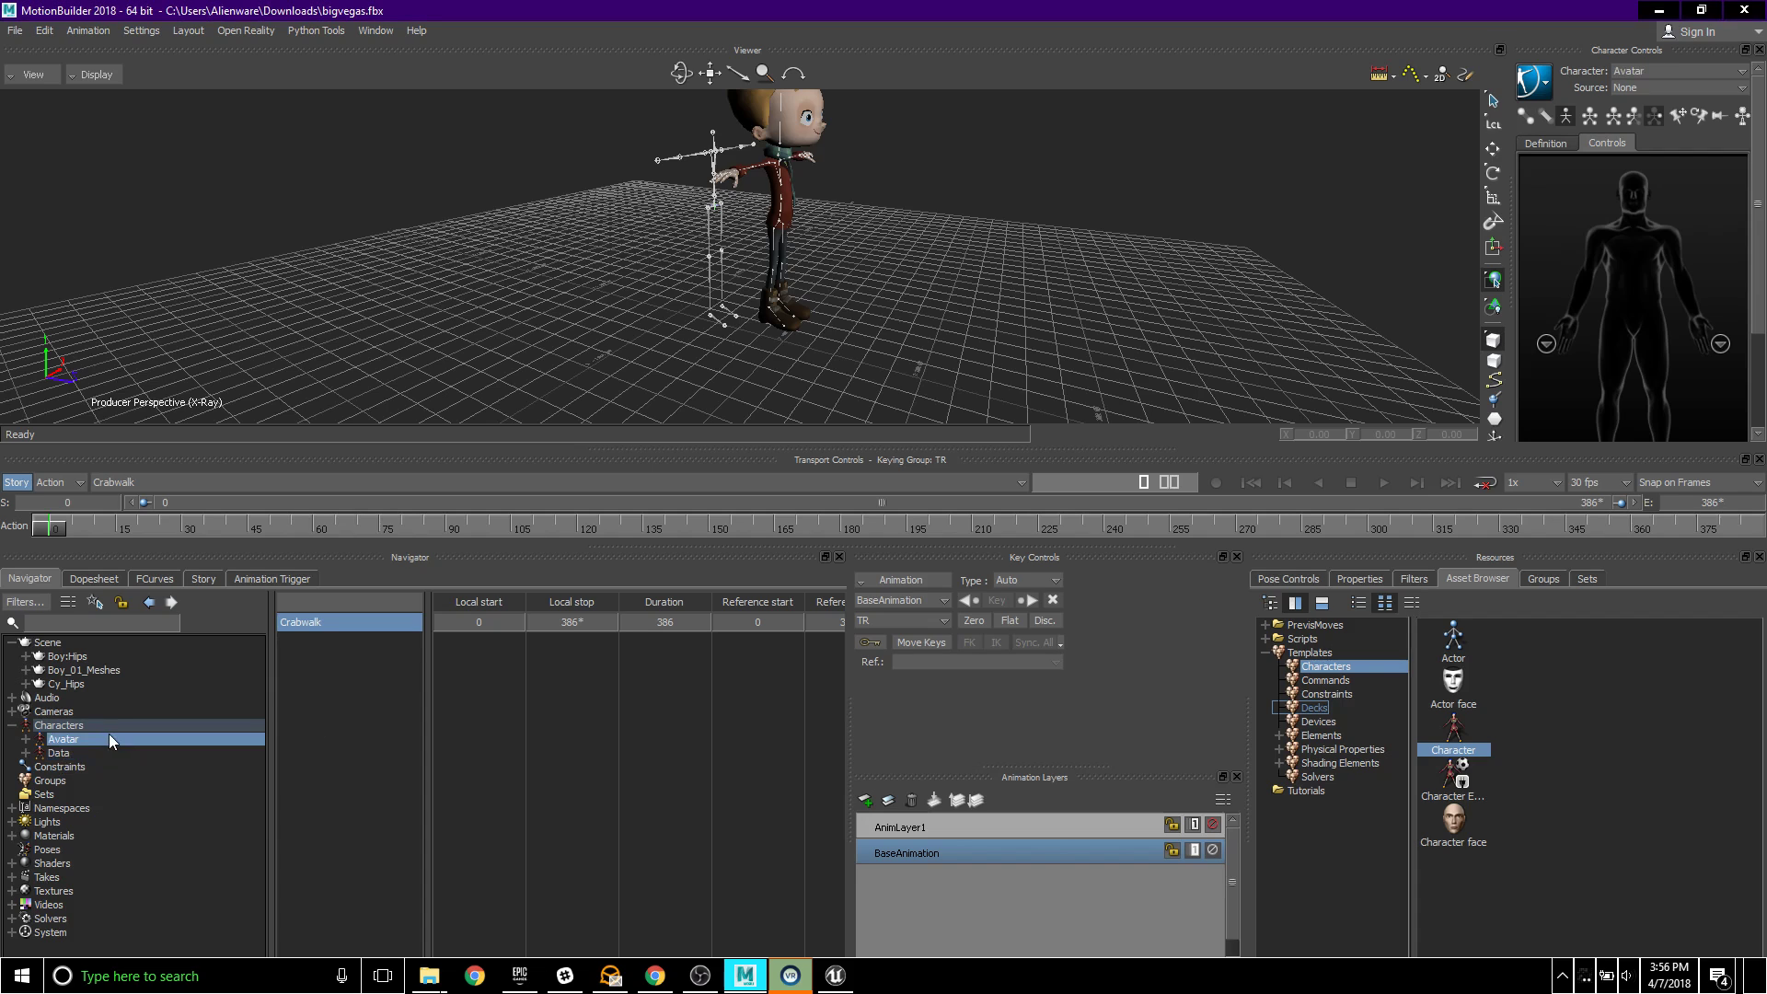
pyautogui.doubleClick(99, 738)
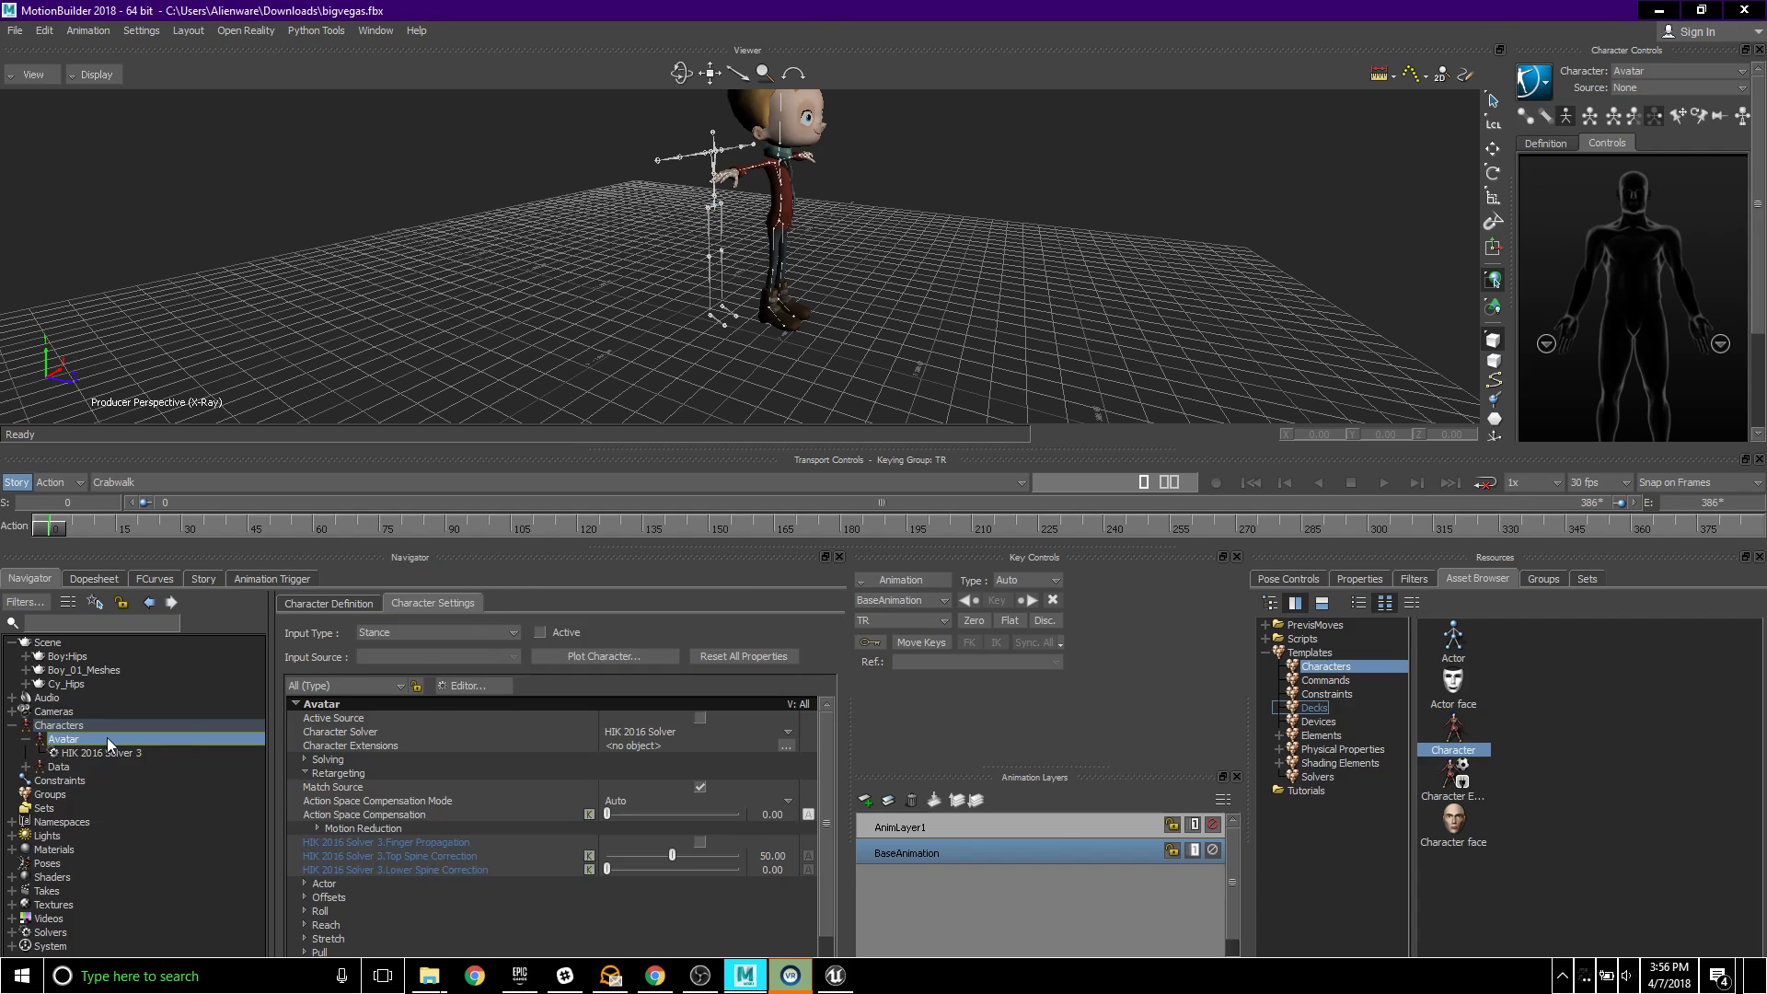
pyautogui.click(452, 632)
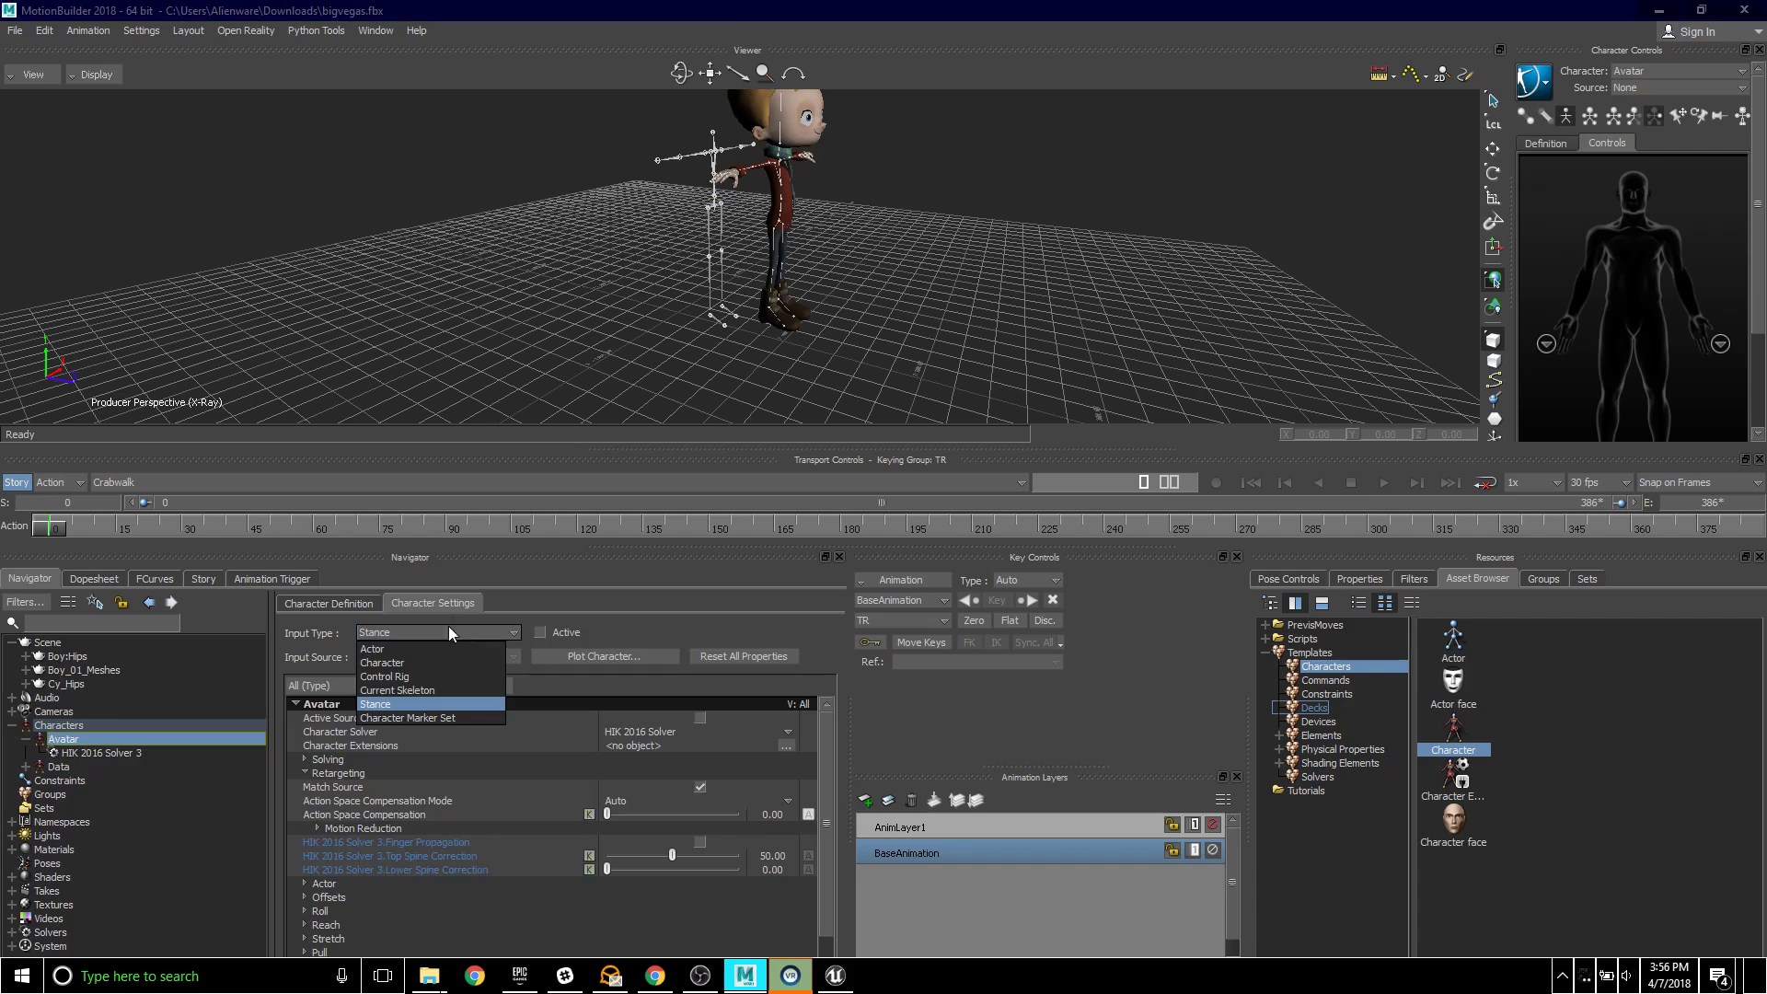
pyautogui.click(420, 663)
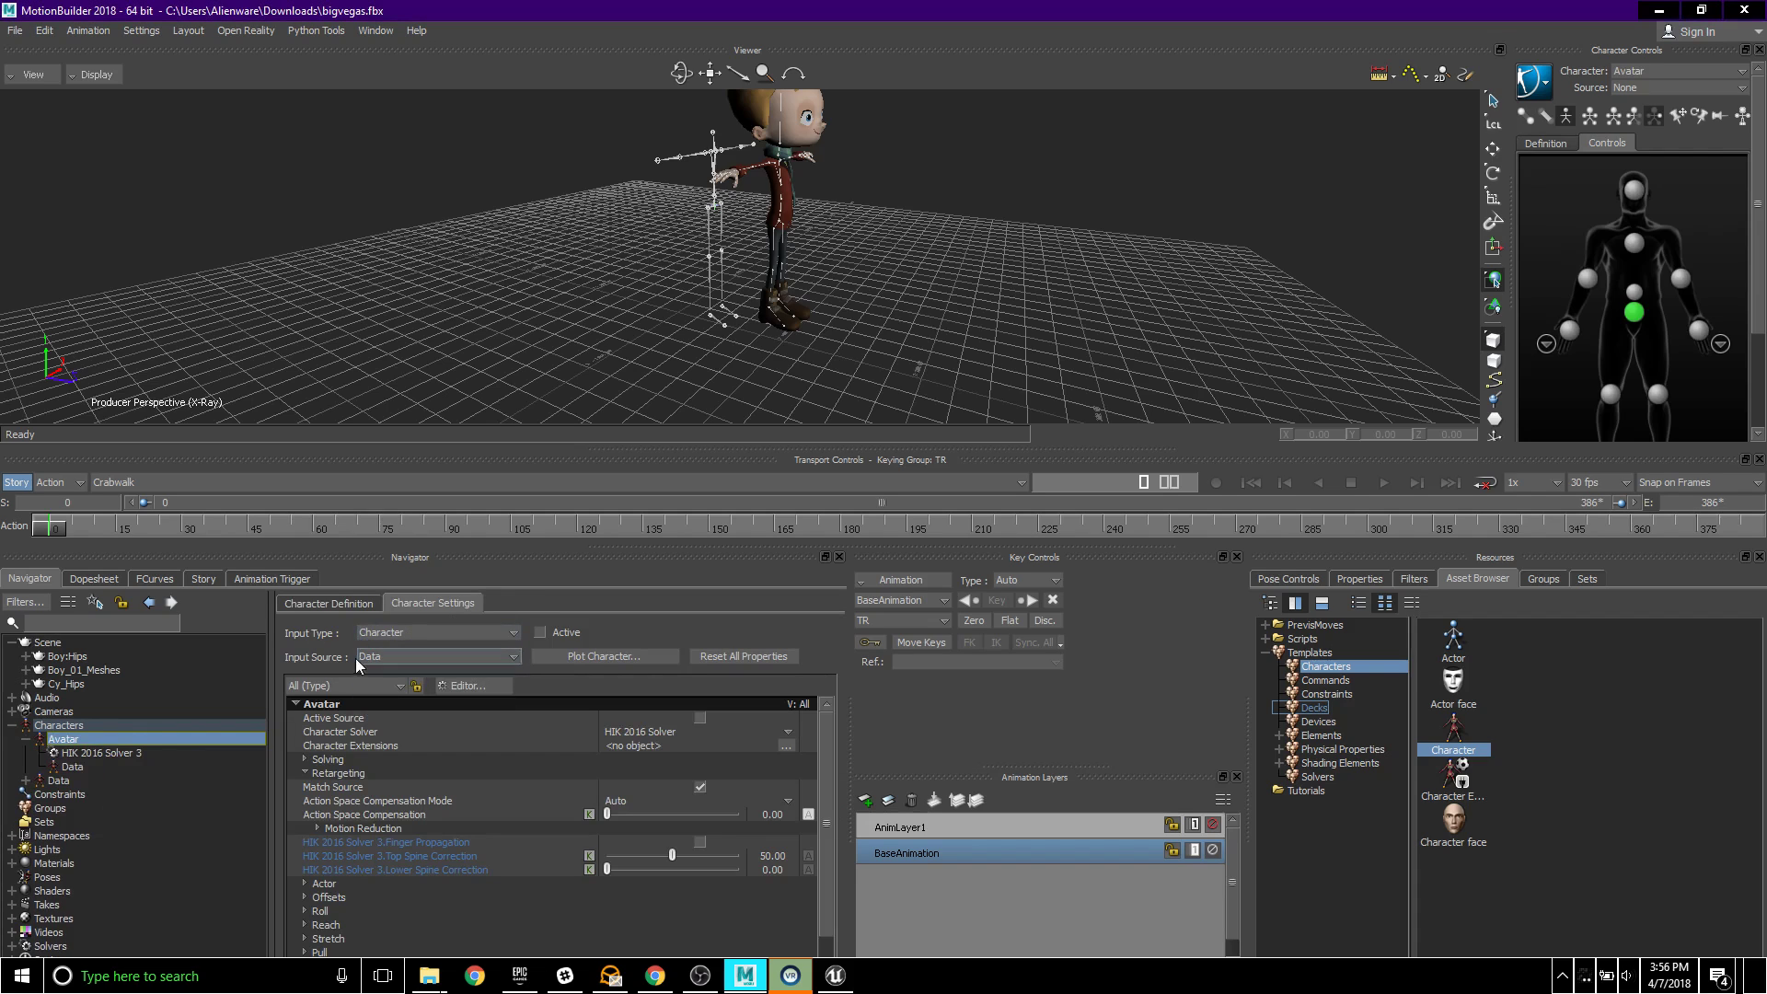
pyautogui.click(540, 633)
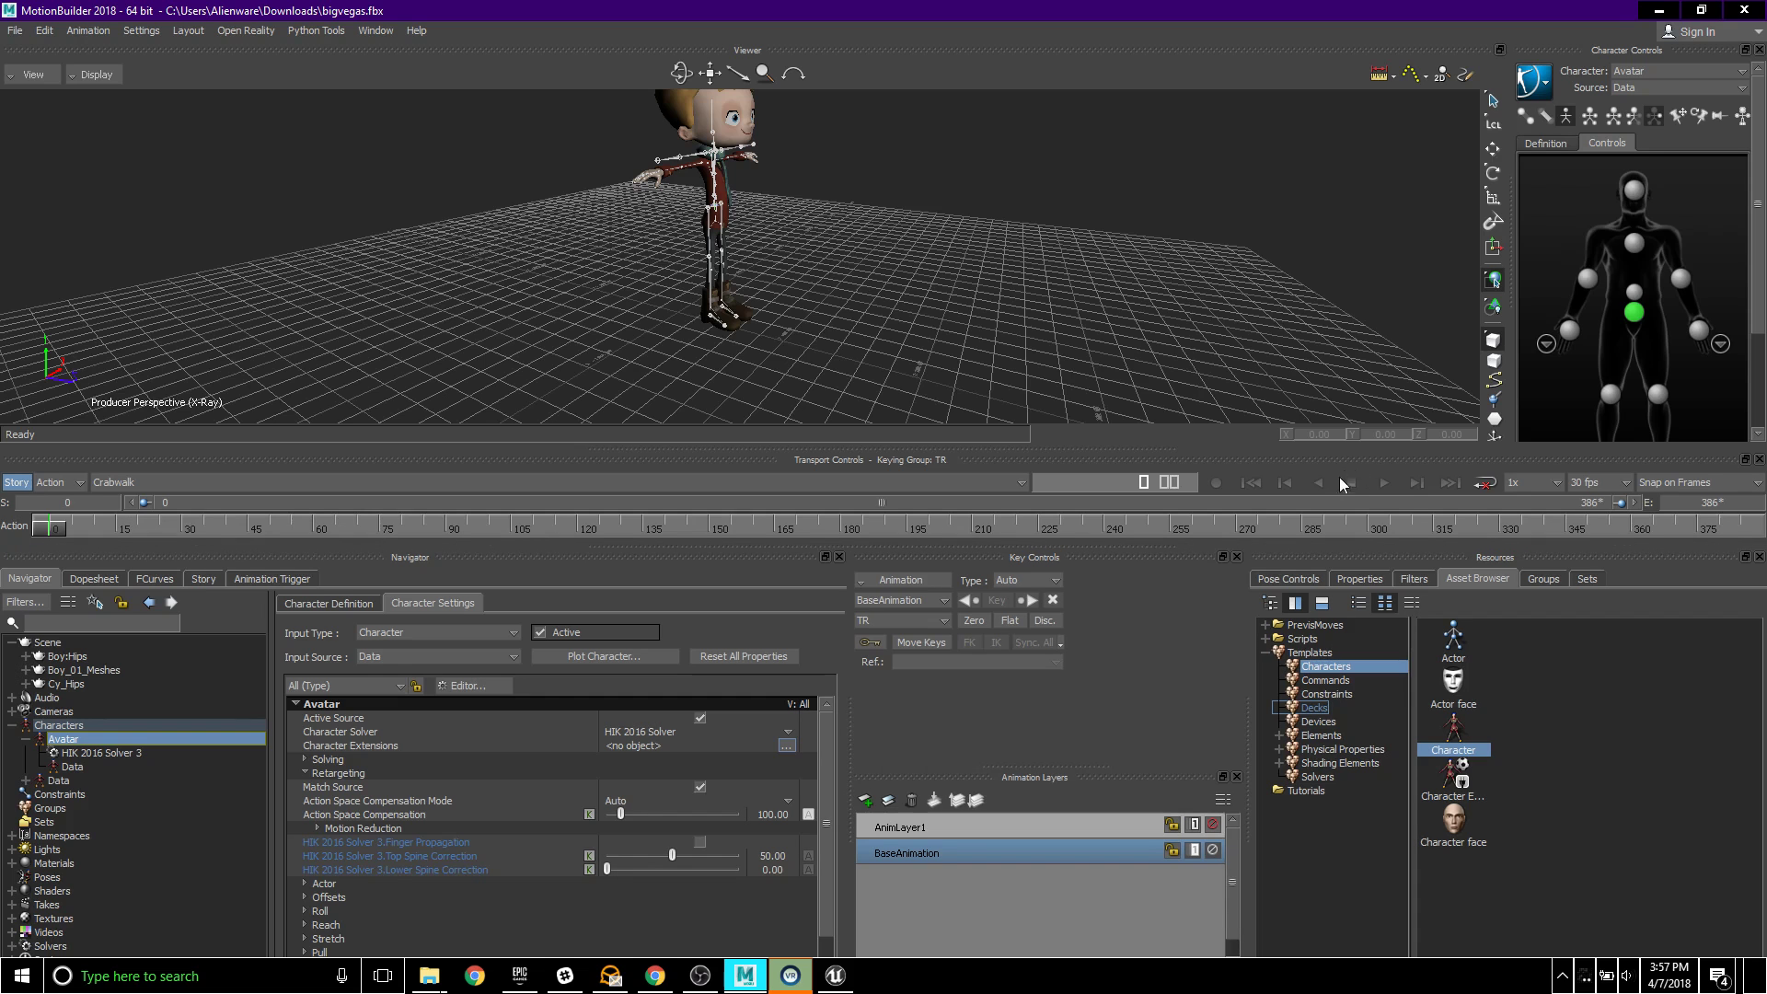
# - Enlarge the viewer and play the Crabwalk take to examine the retargeted motion from several angles
pyautogui.click(1383, 482)
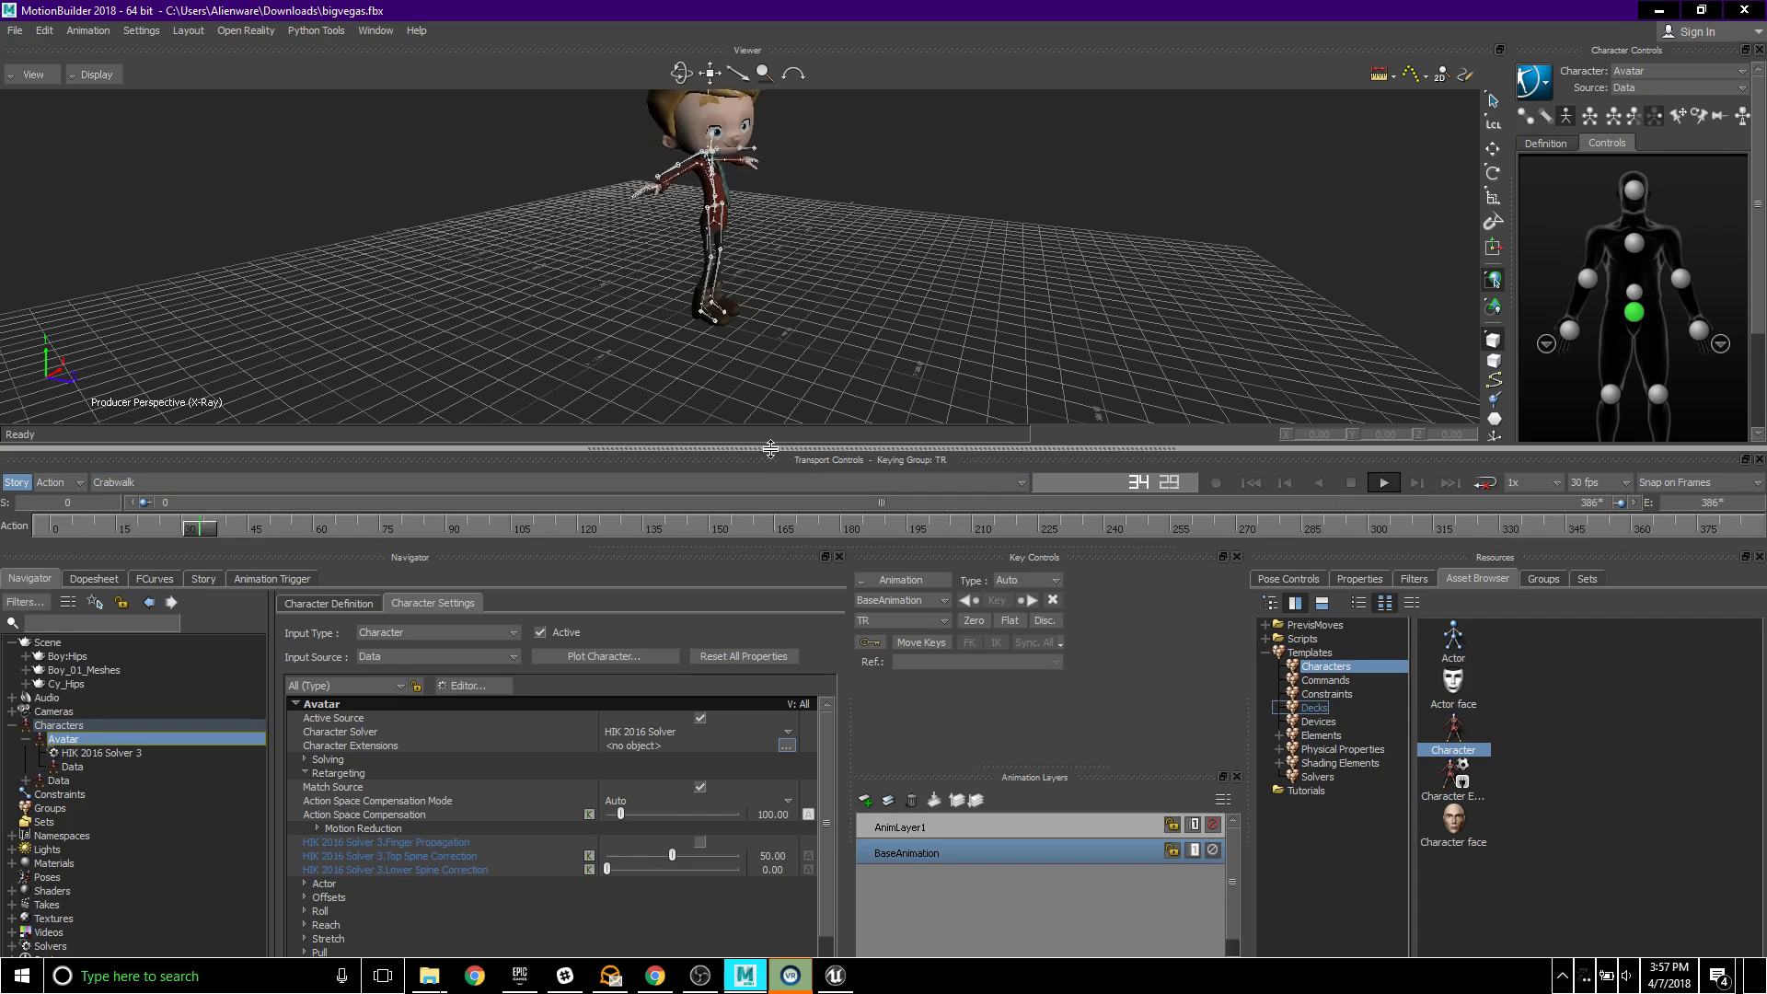
pyautogui.moveTo(783, 461); pyautogui.dragTo(788, 509)
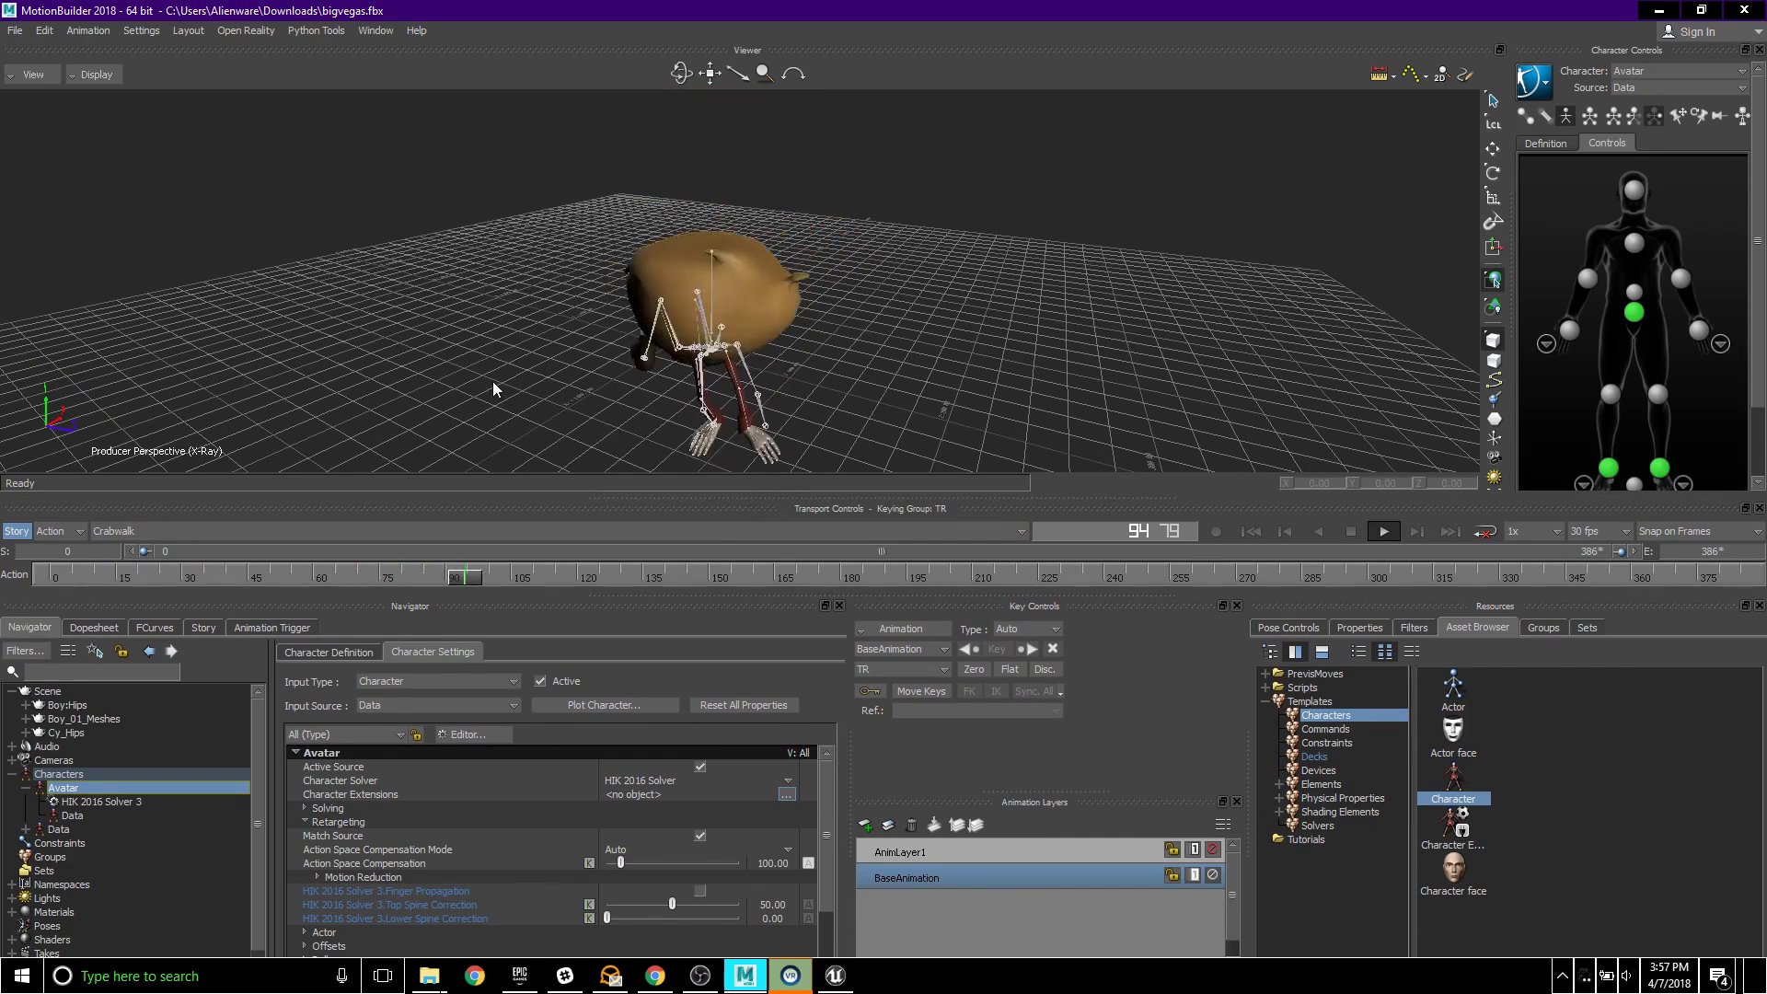
pyautogui.moveTo(494, 381); pyautogui.dragTo(632, 384, button='middle')
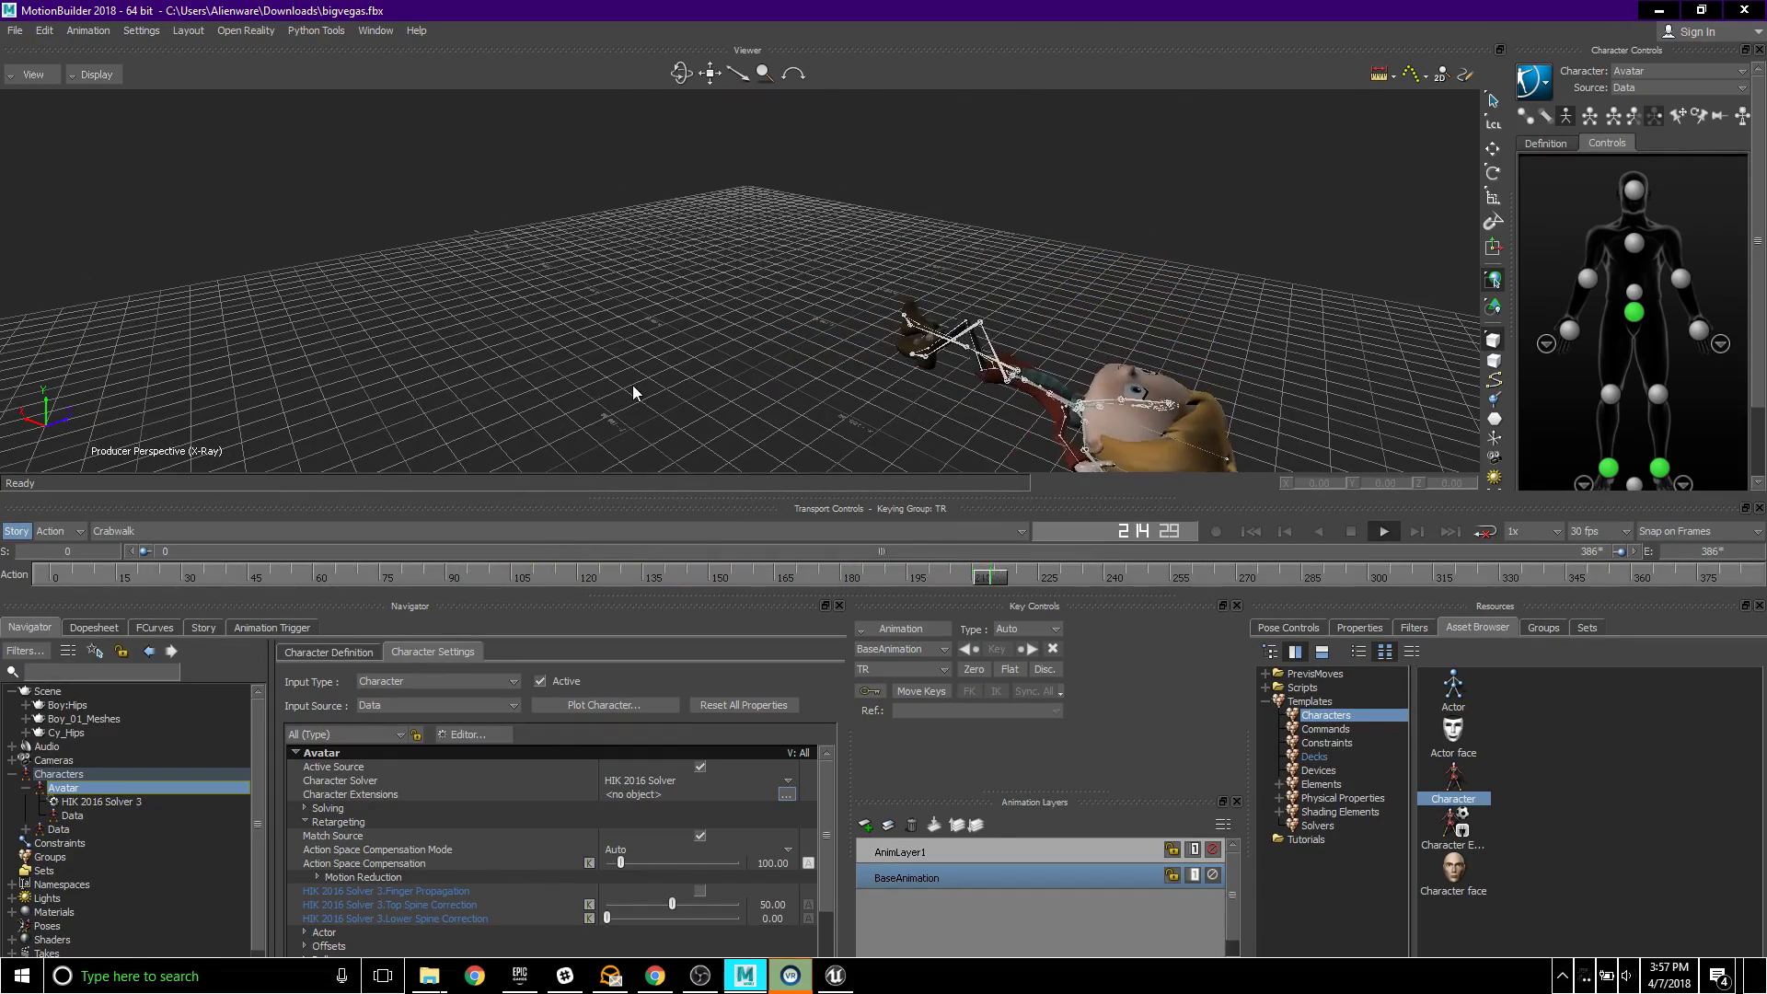
pyautogui.moveTo(702, 359); pyautogui.dragTo(764, 372, button='middle')
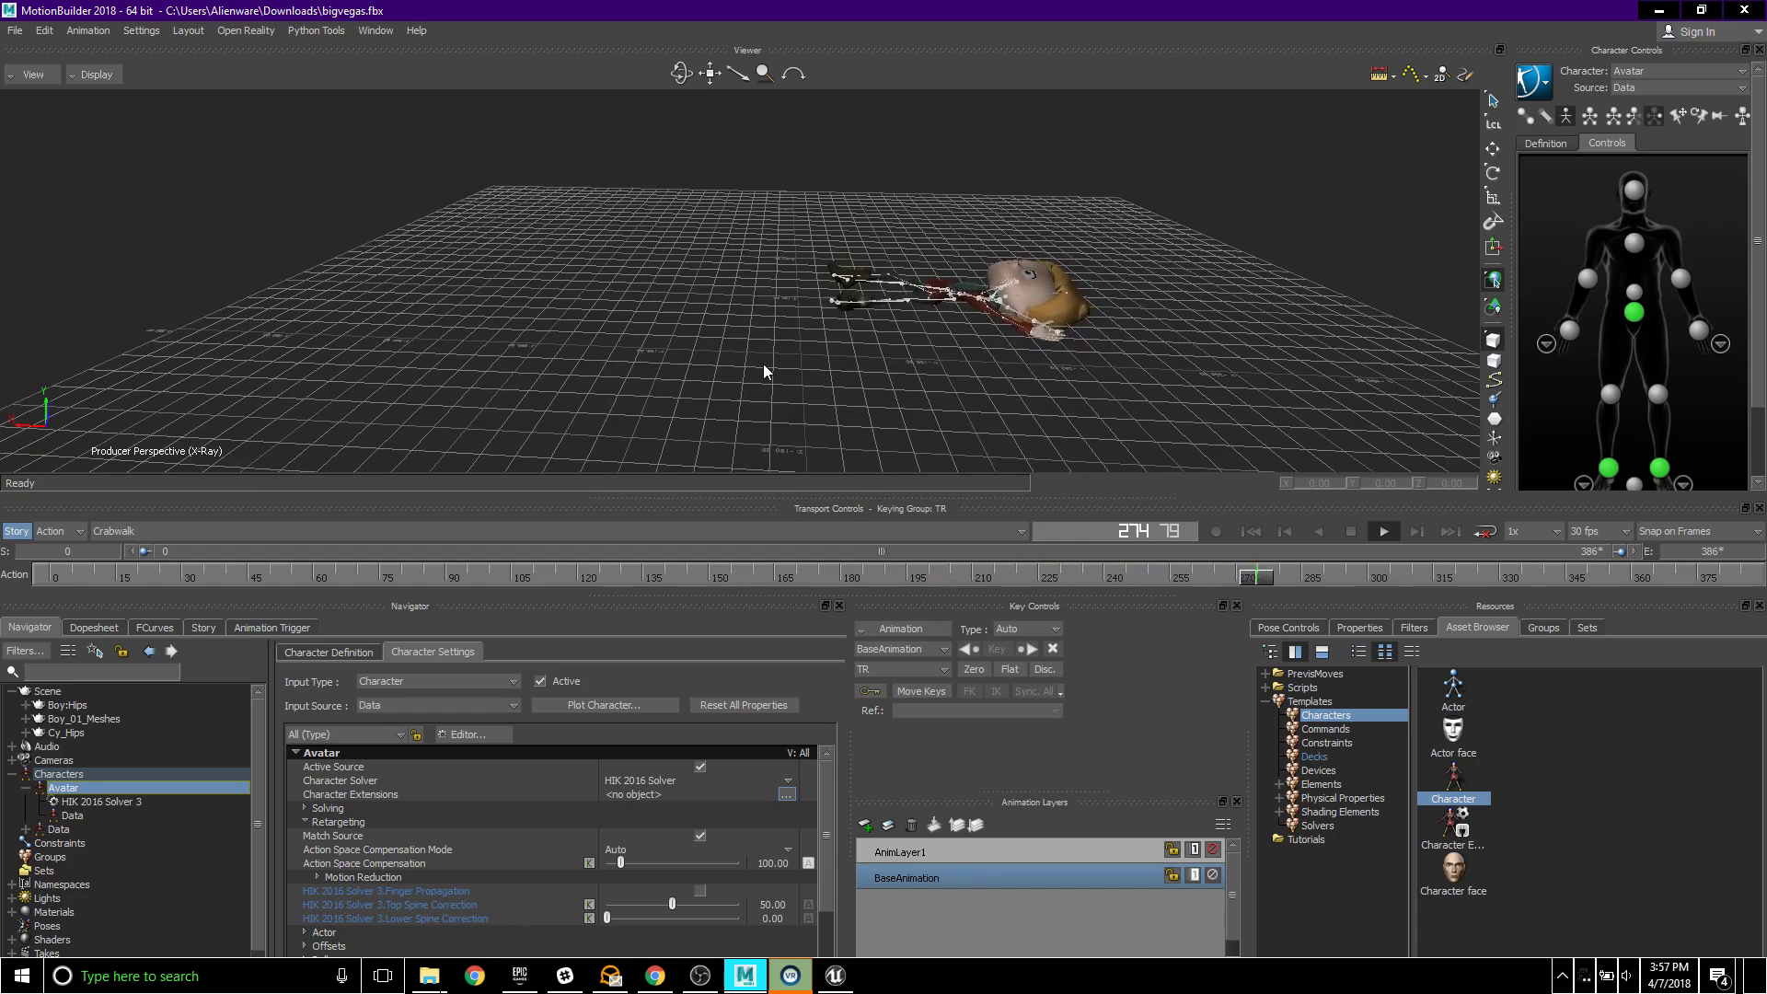
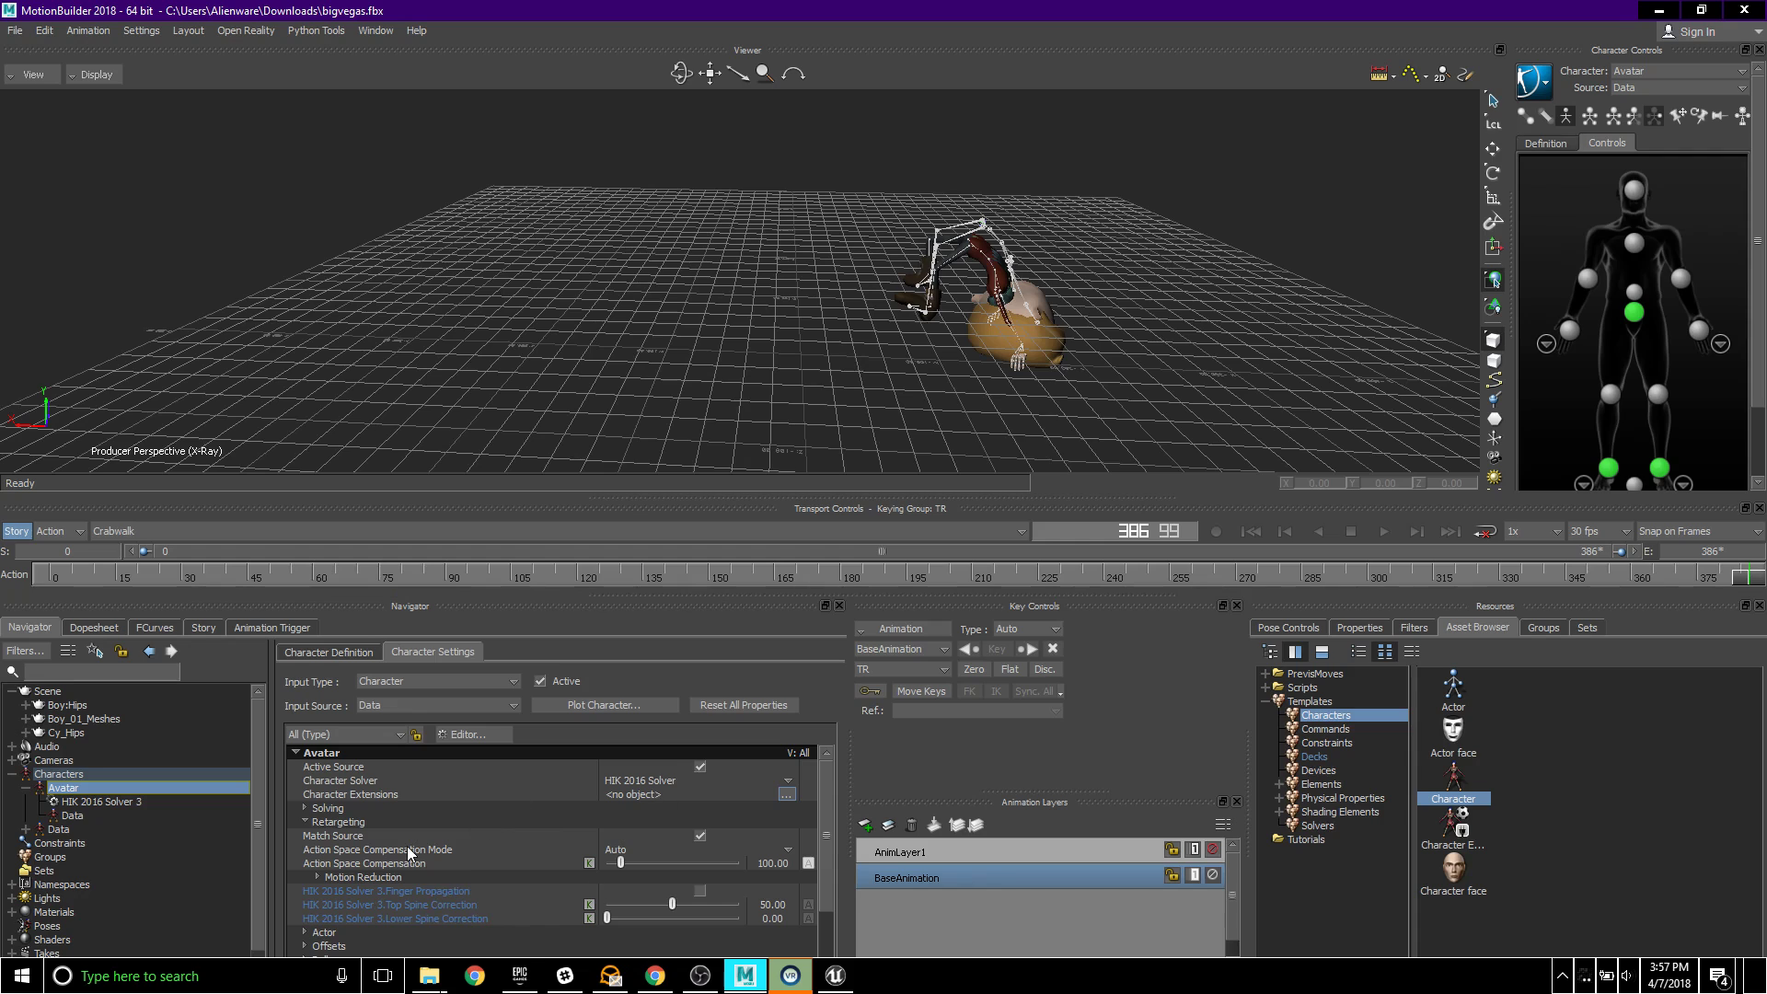
# - Bake the Avatar's Crabwalk animation to a new FK/IK control rig with the existing plot settings
pyautogui.scroll(-3, 379, 831)
pyautogui.scroll(3, 387, 856)
pyautogui.click(653, 706)
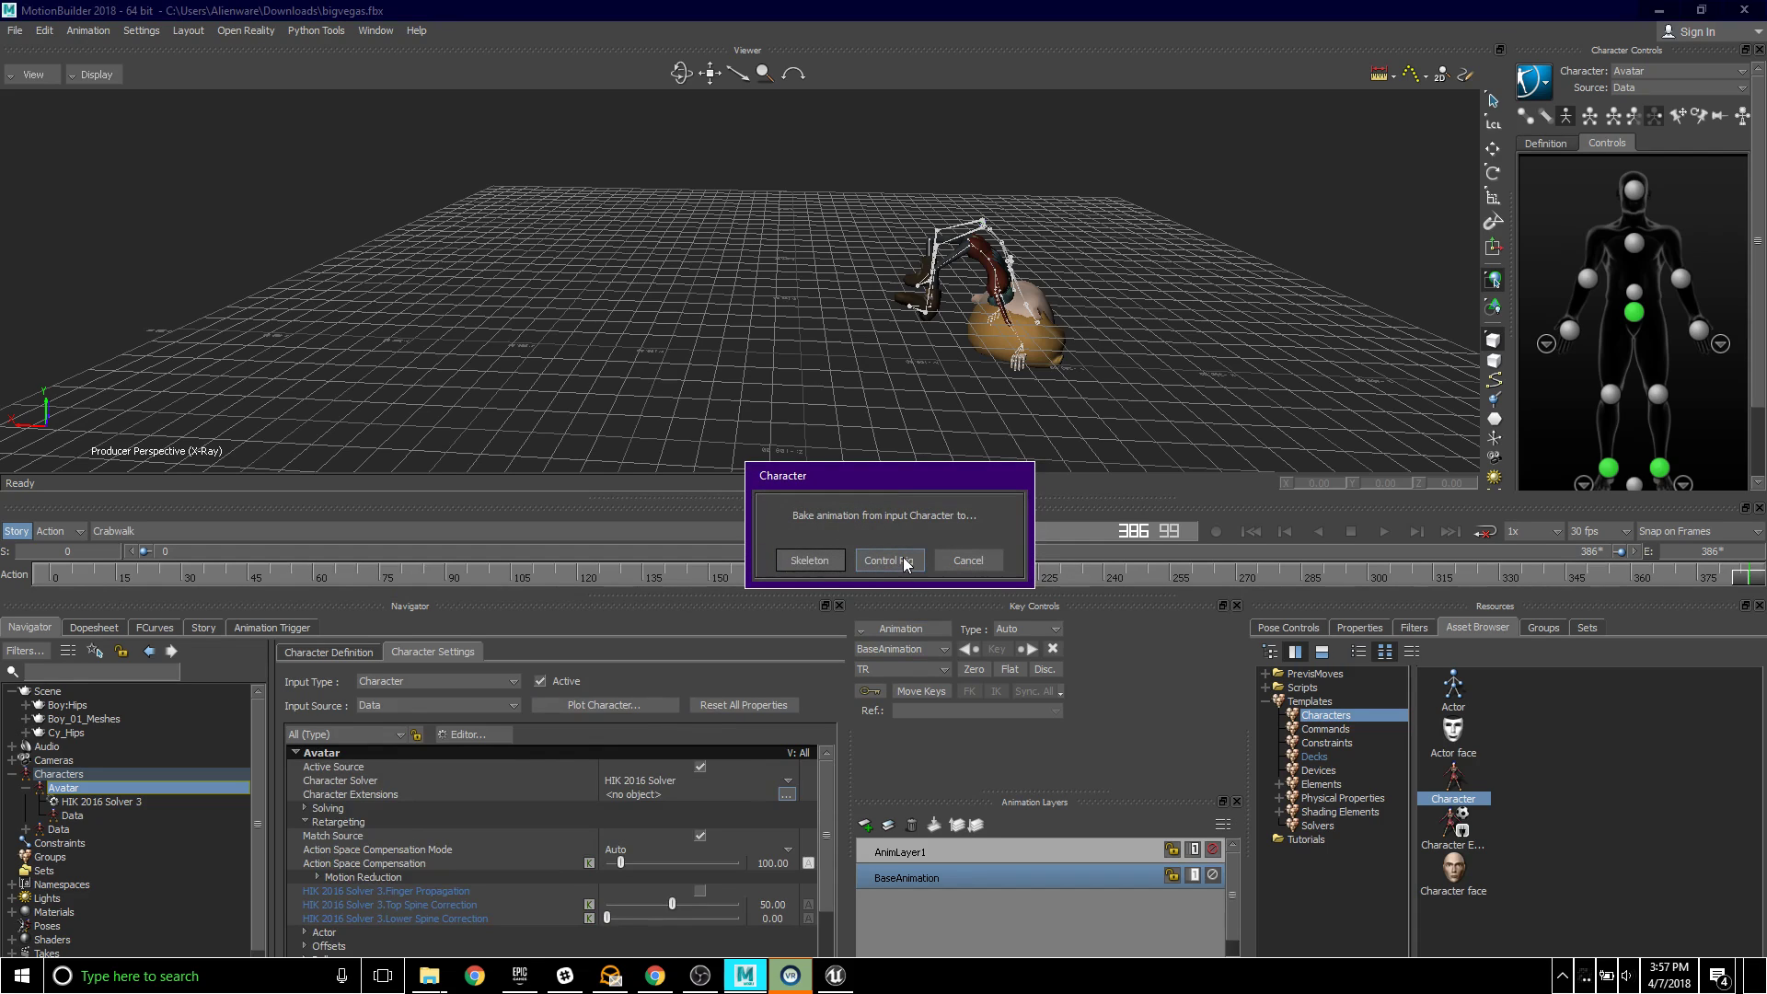
pyautogui.click(906, 564)
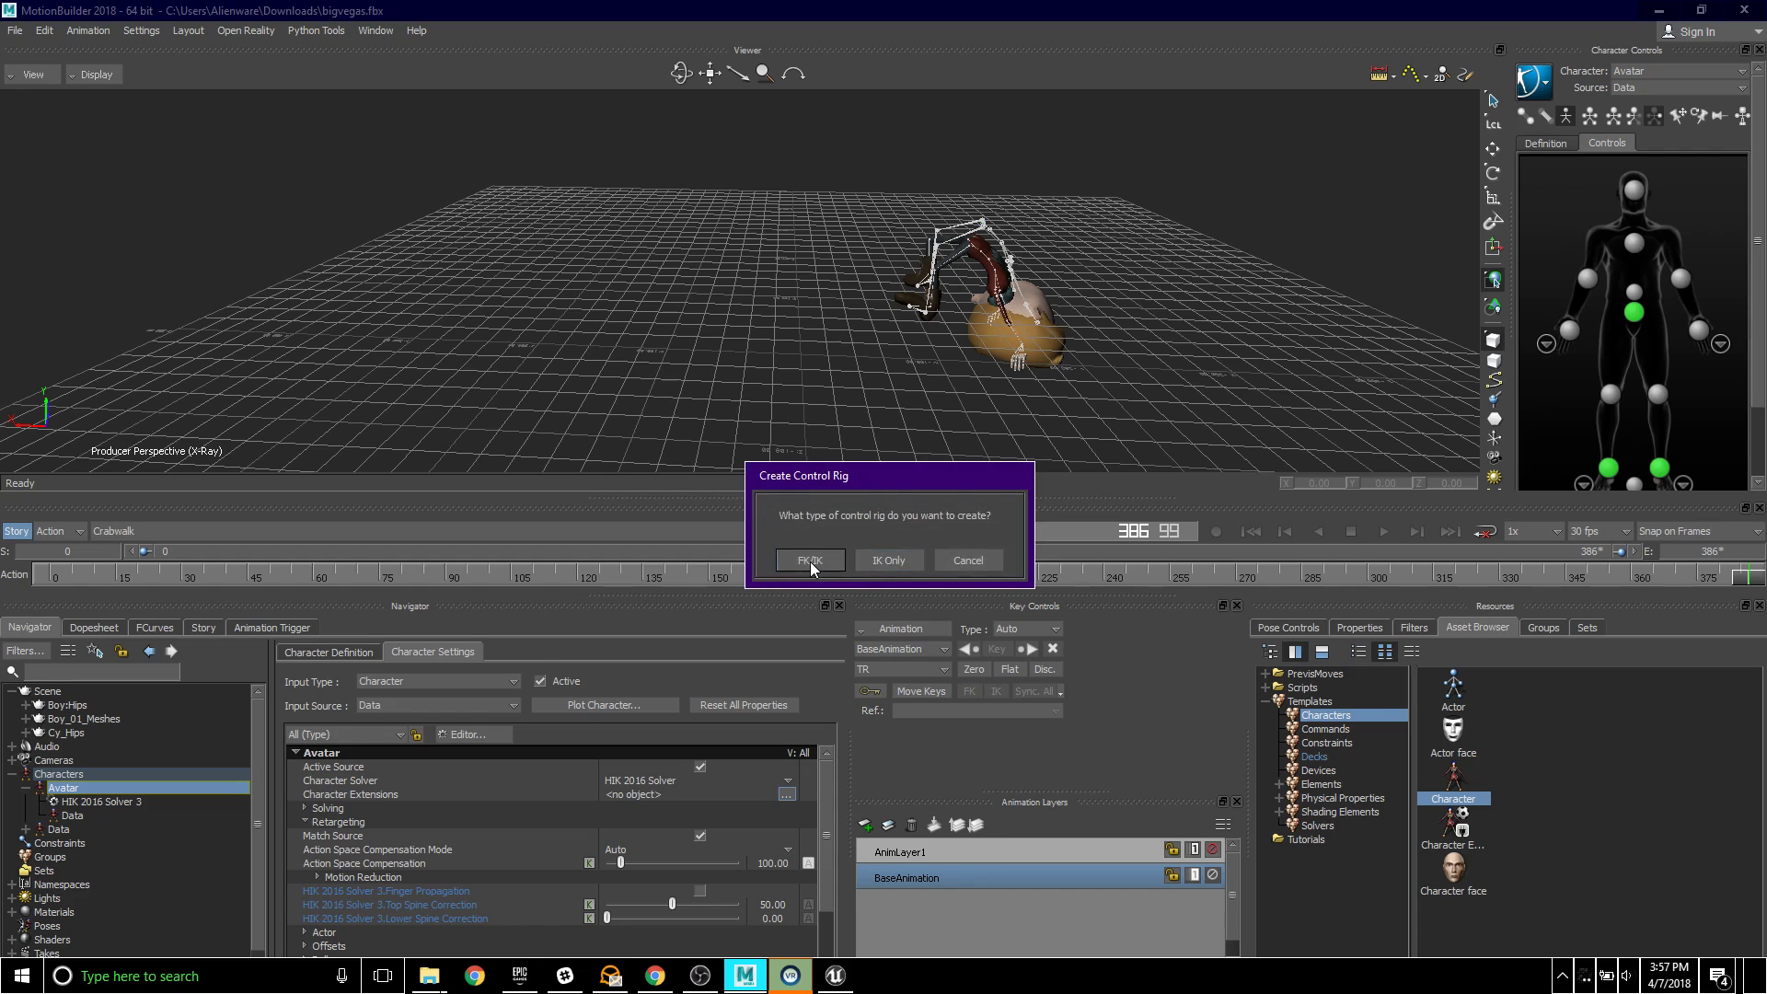
pyautogui.click(810, 563)
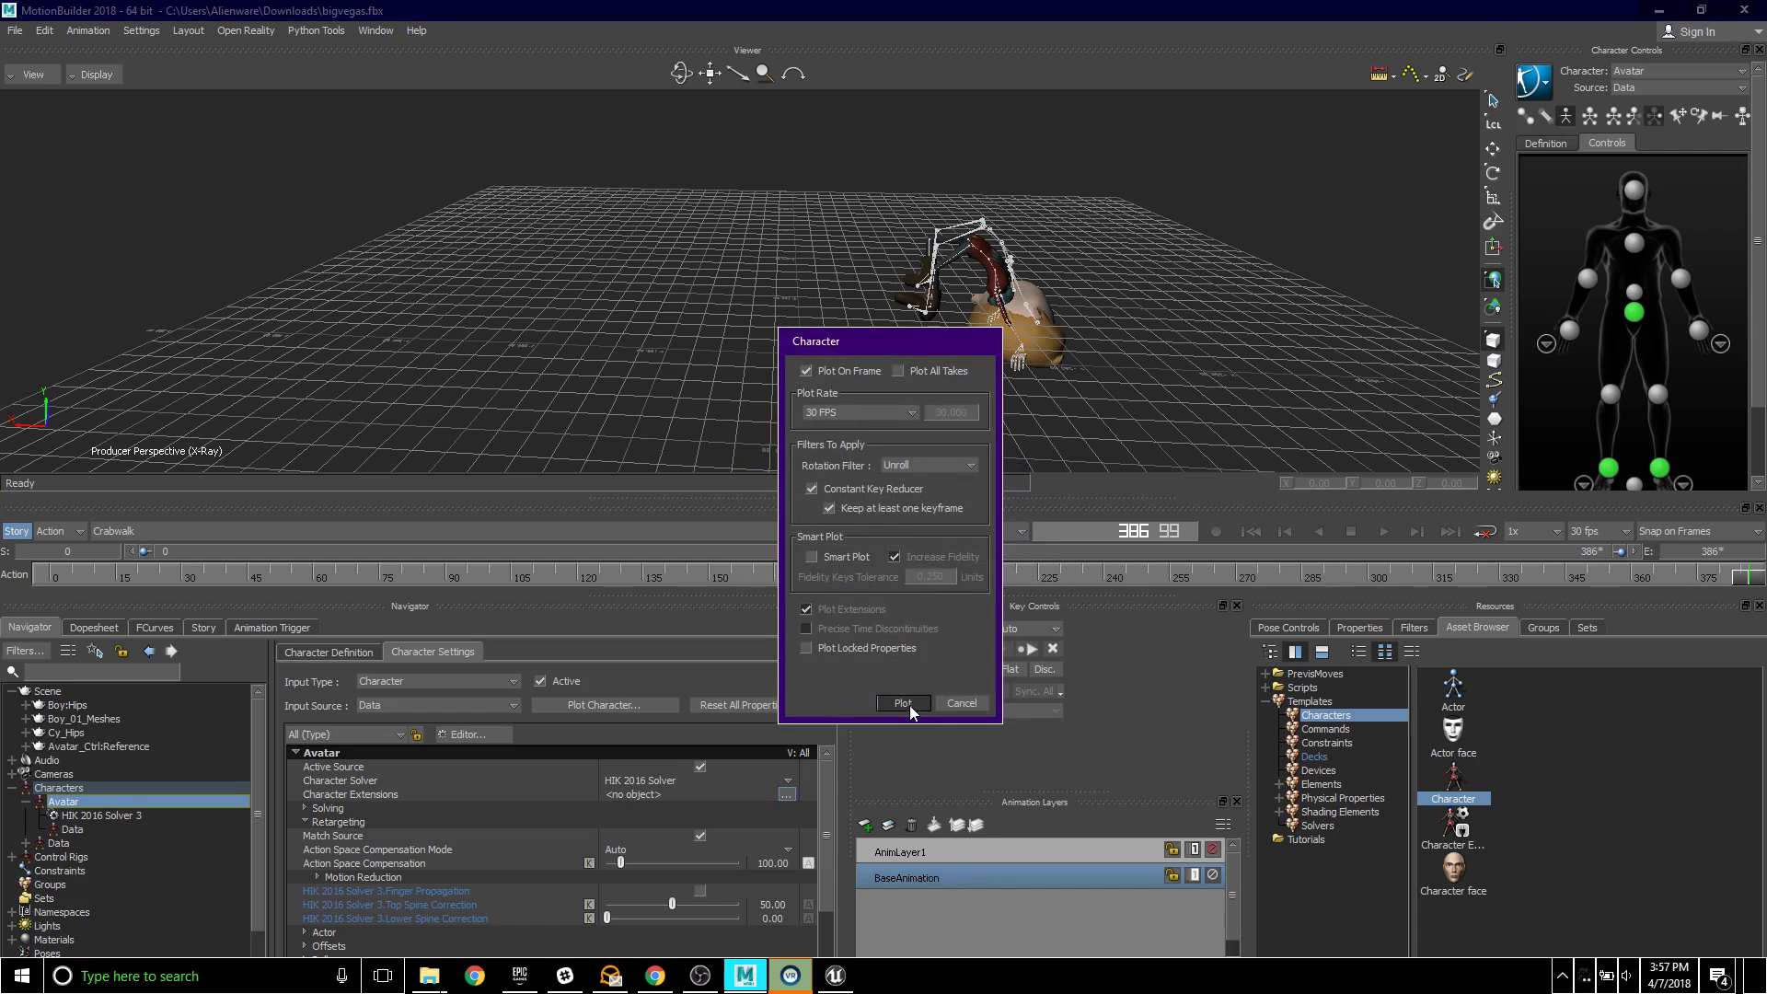
pyautogui.click(905, 703)
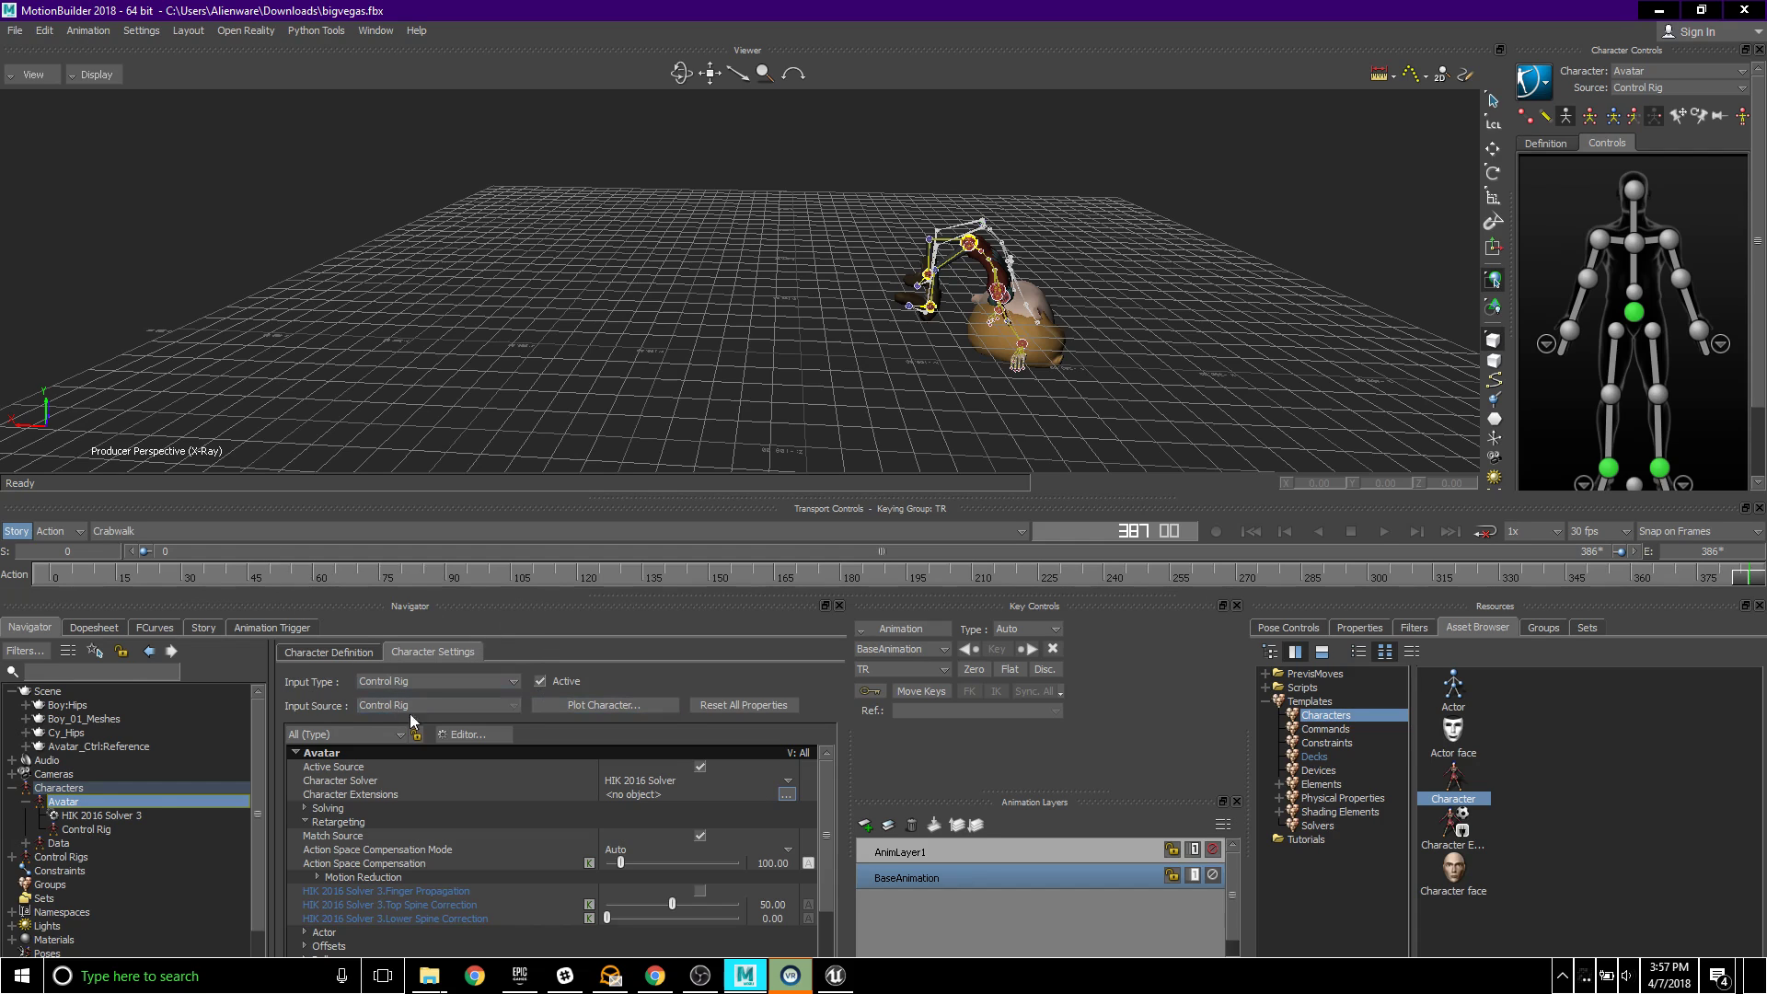
# - Delete the Data character from the scene
pyautogui.click(63, 845)
pyautogui.rightClick(63, 845)
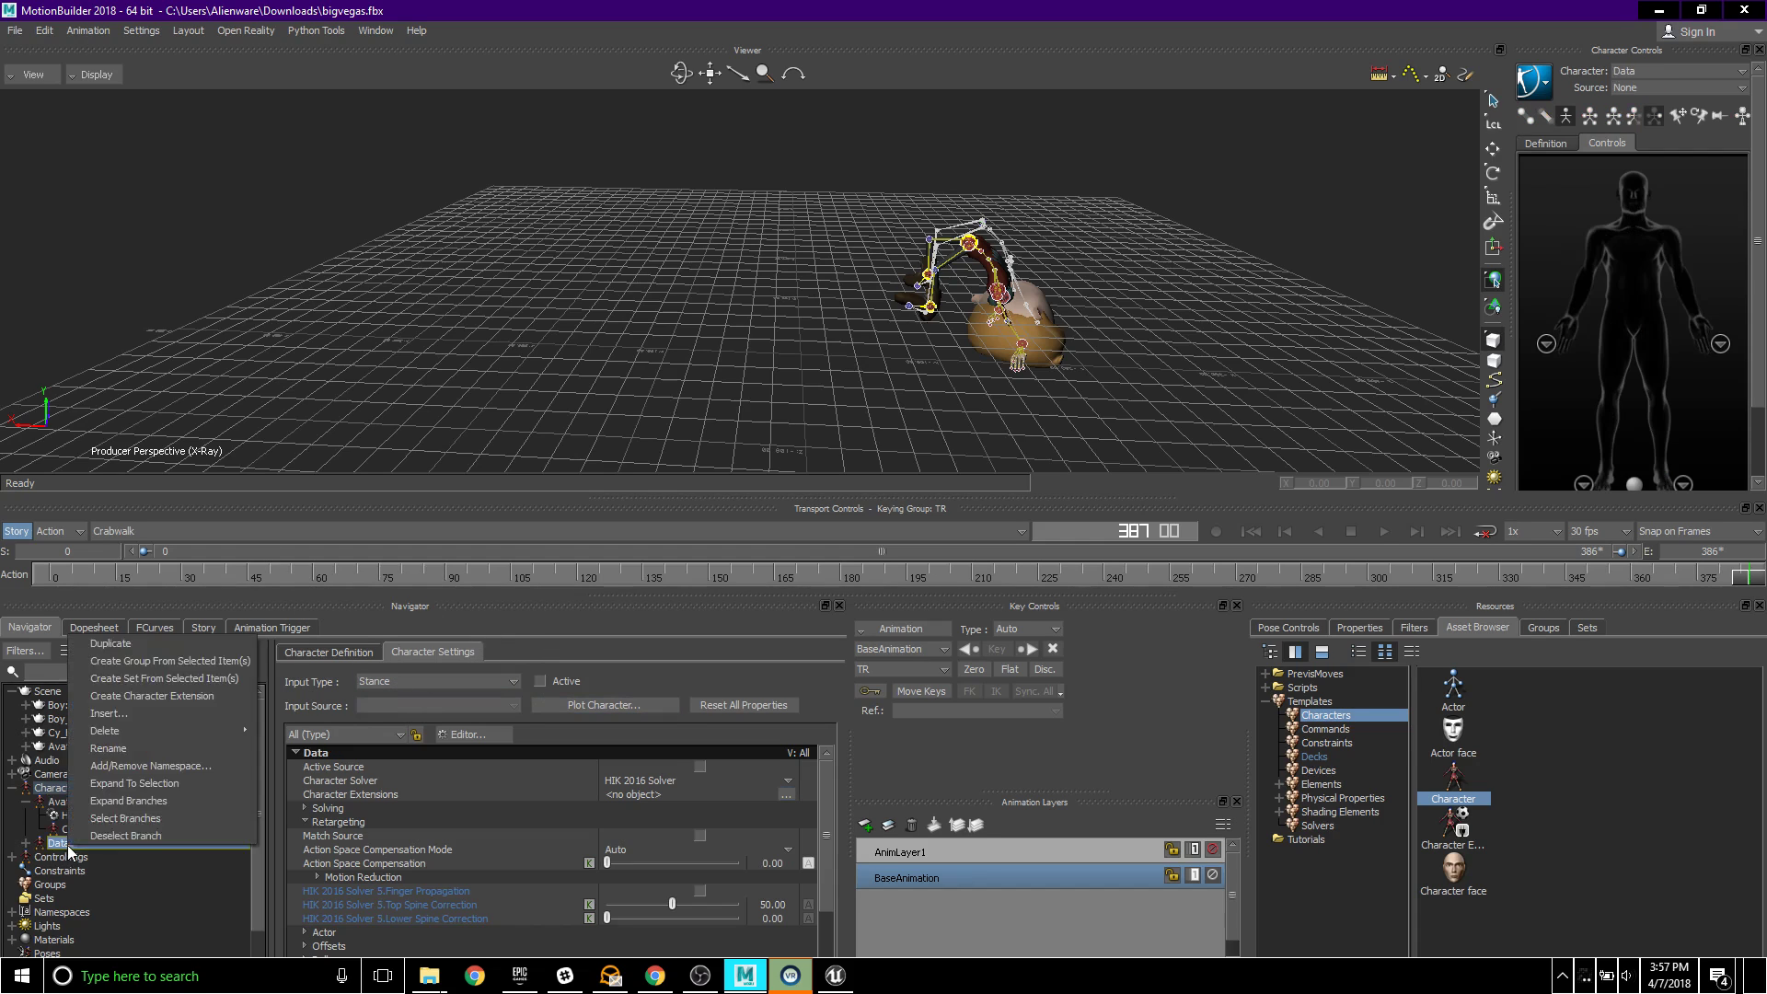
pyautogui.moveTo(151, 733)
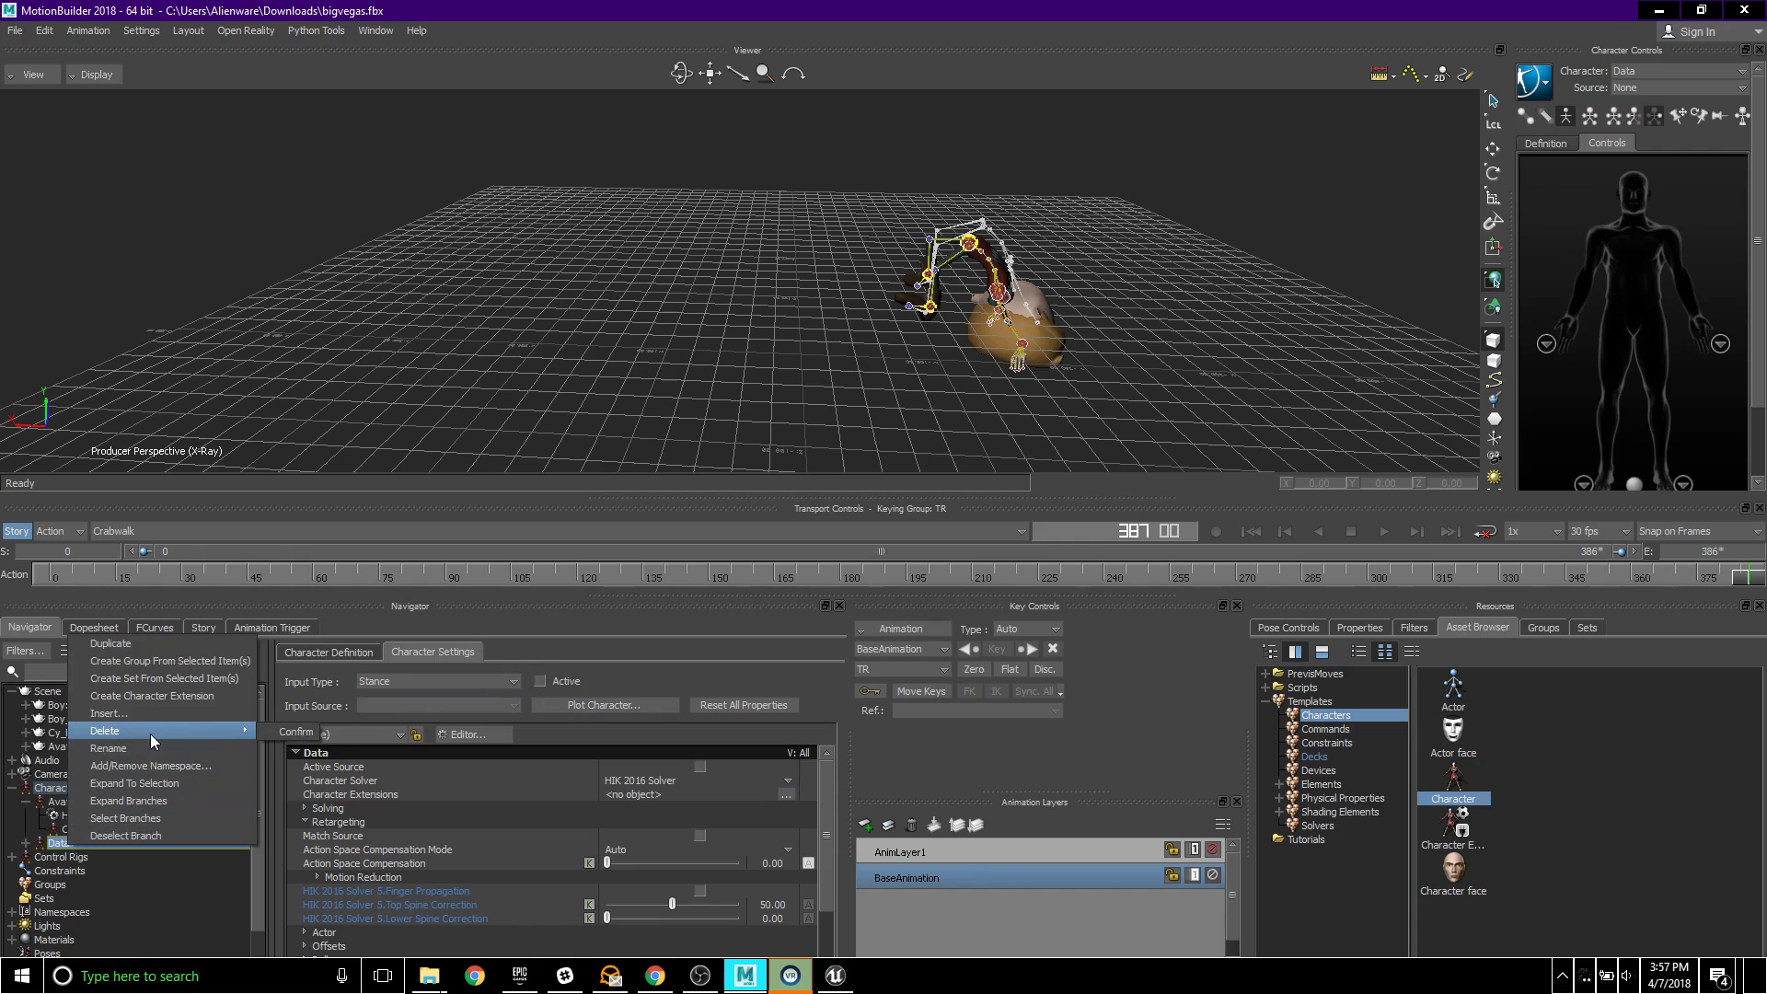
# - Delete the Data character and the entire Cy_Hips skeleton hierarchy from the scene
pyautogui.click(295, 732)
pyautogui.click(929, 558)
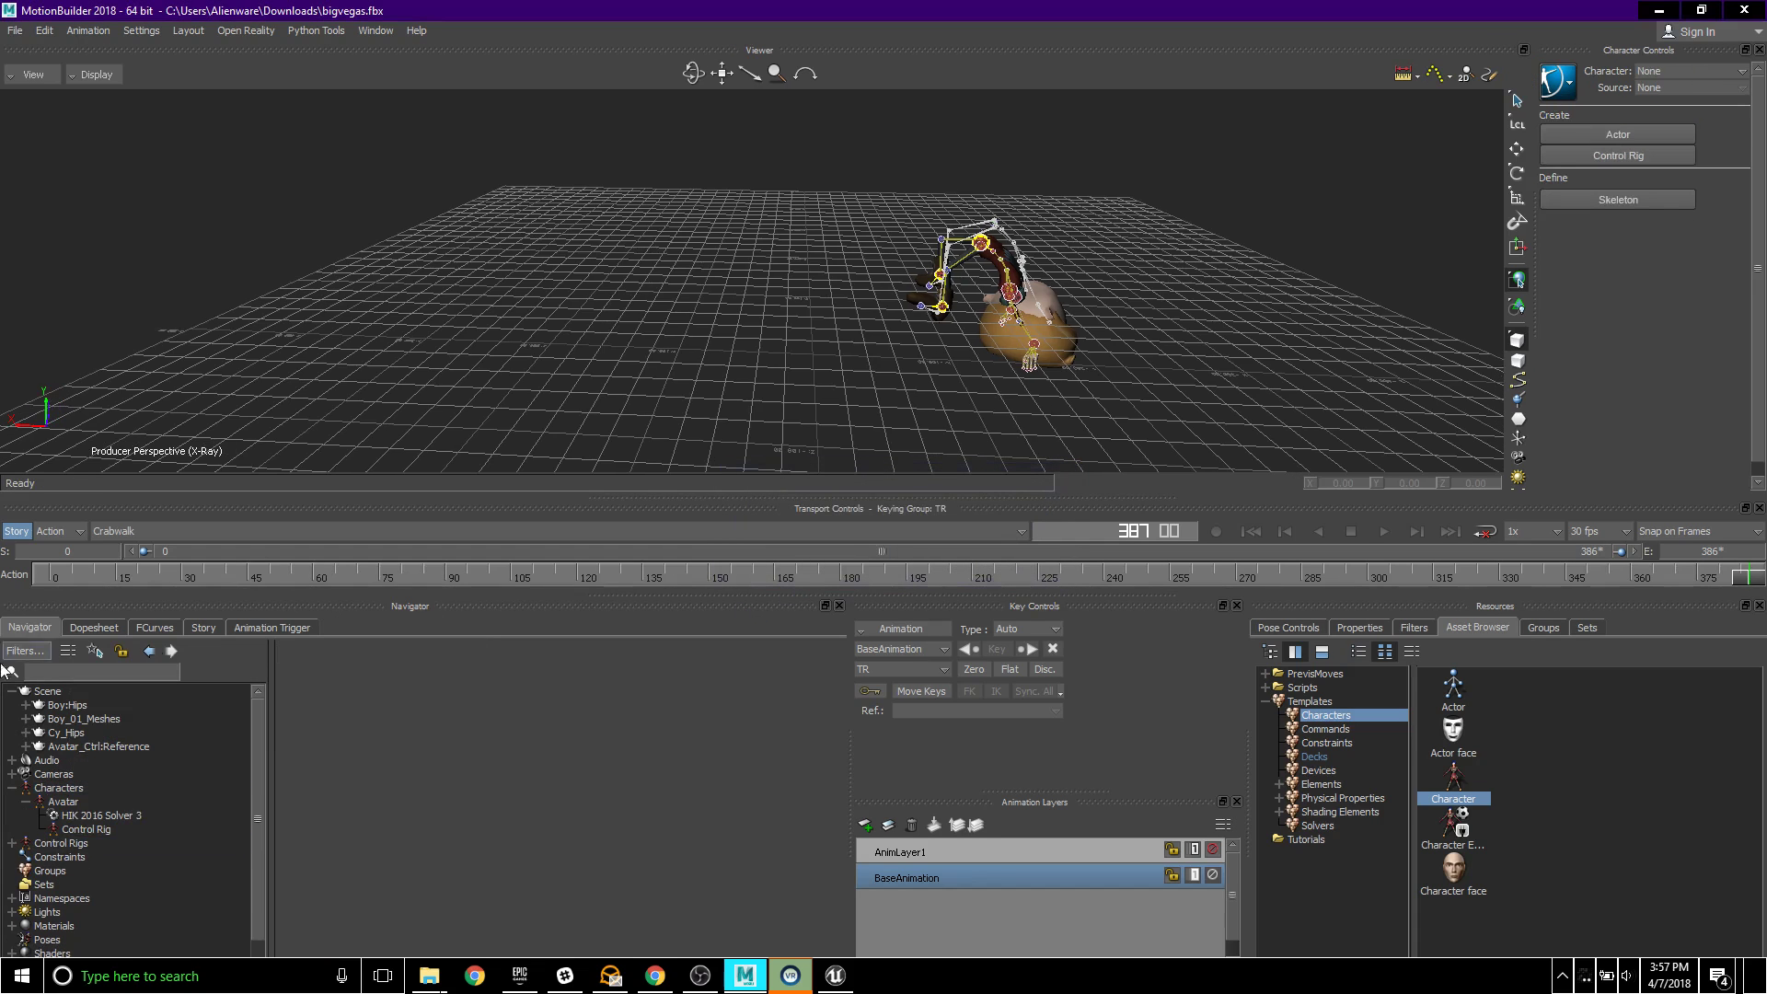
pyautogui.click(82, 733)
pyautogui.rightClick(83, 733)
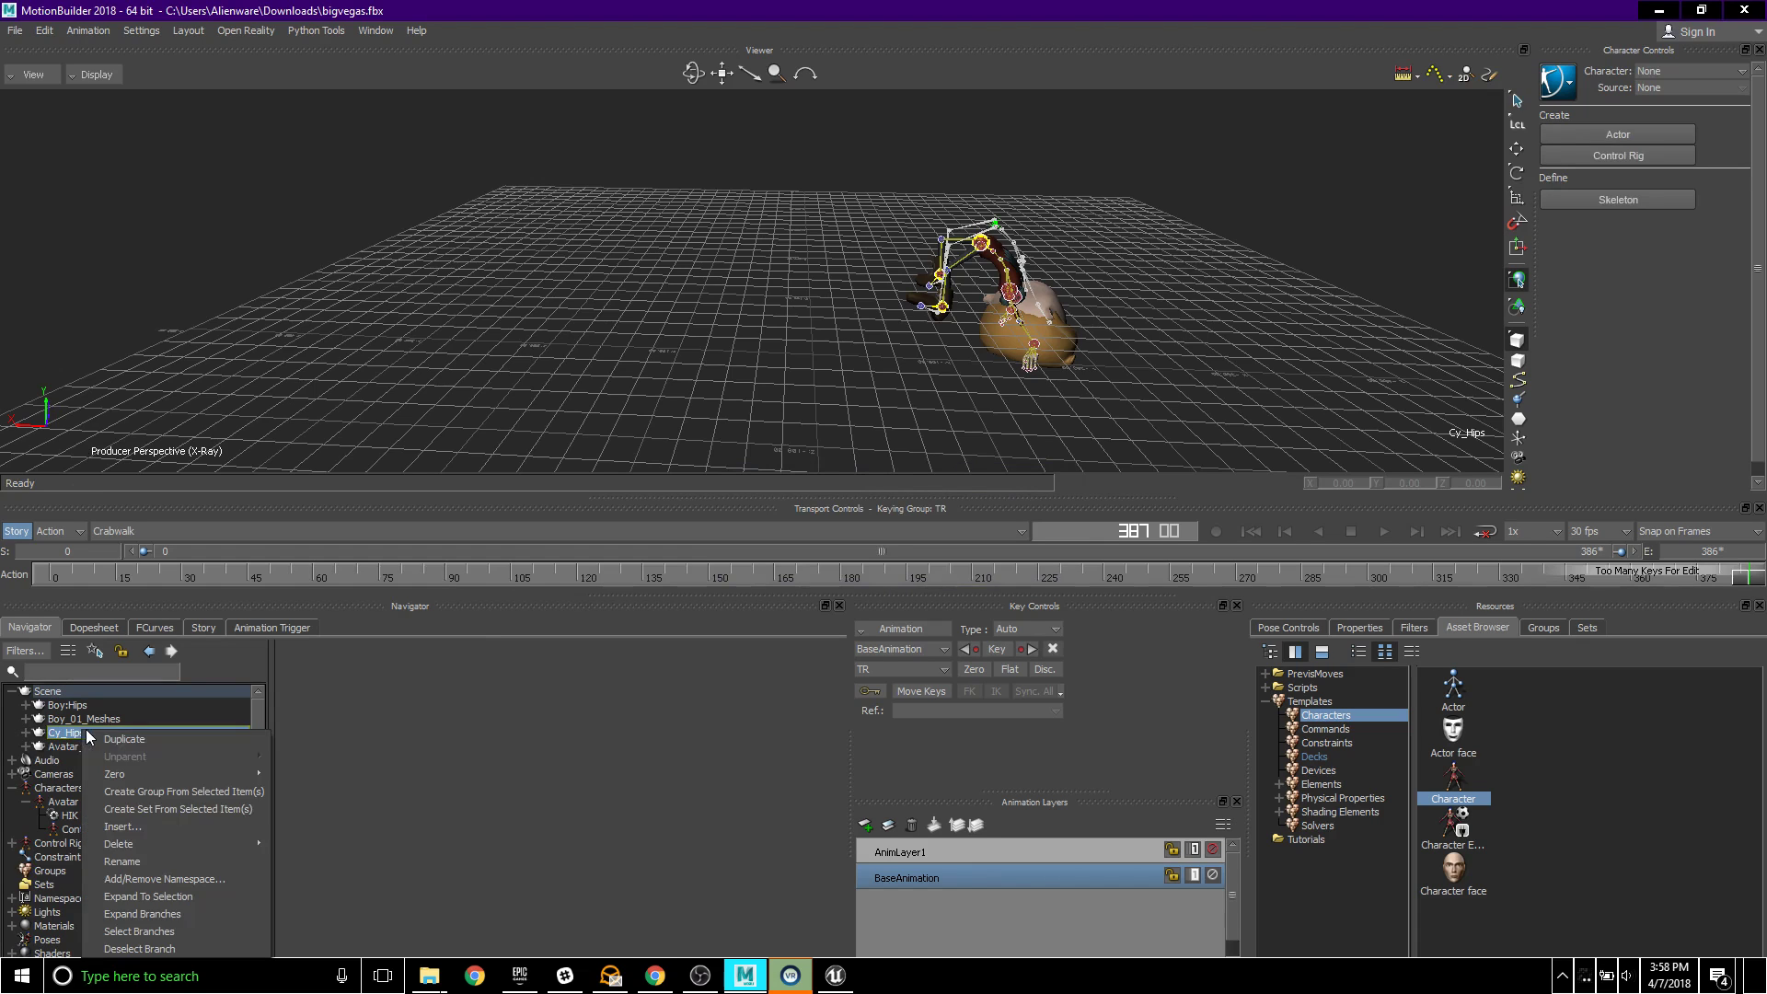
pyautogui.click(162, 931)
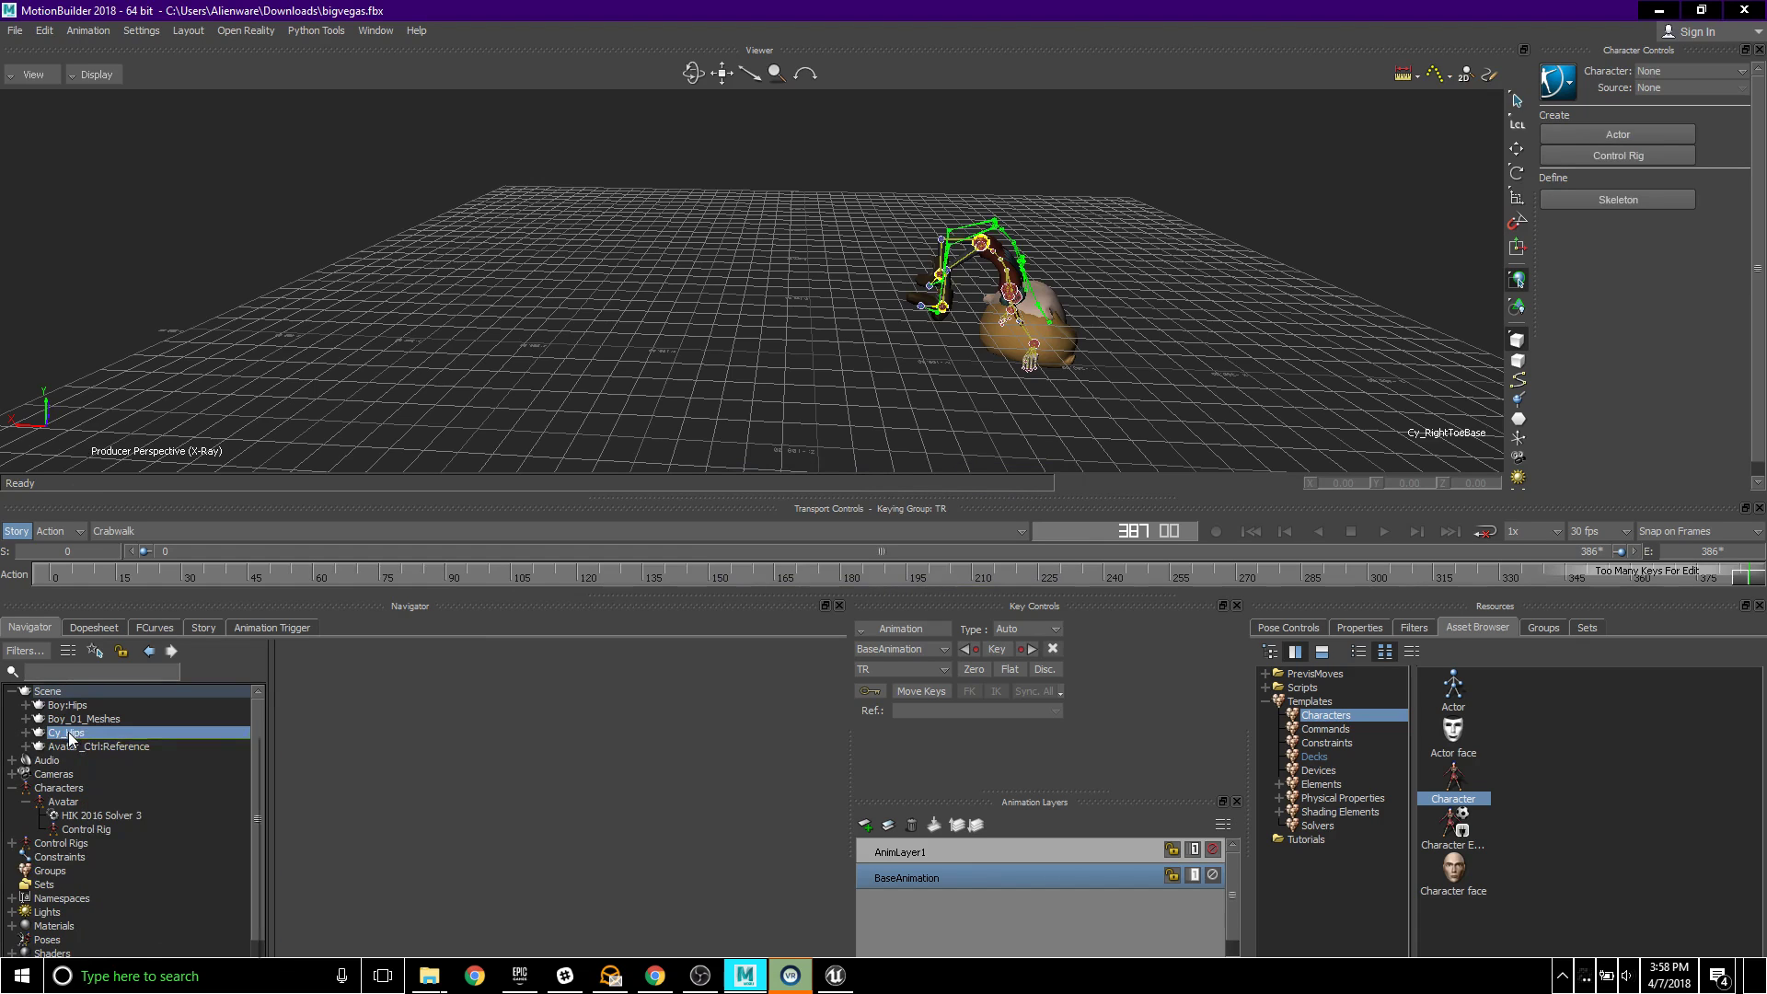
pyautogui.rightClick(70, 733)
pyautogui.moveTo(184, 847)
pyautogui.click(280, 848)
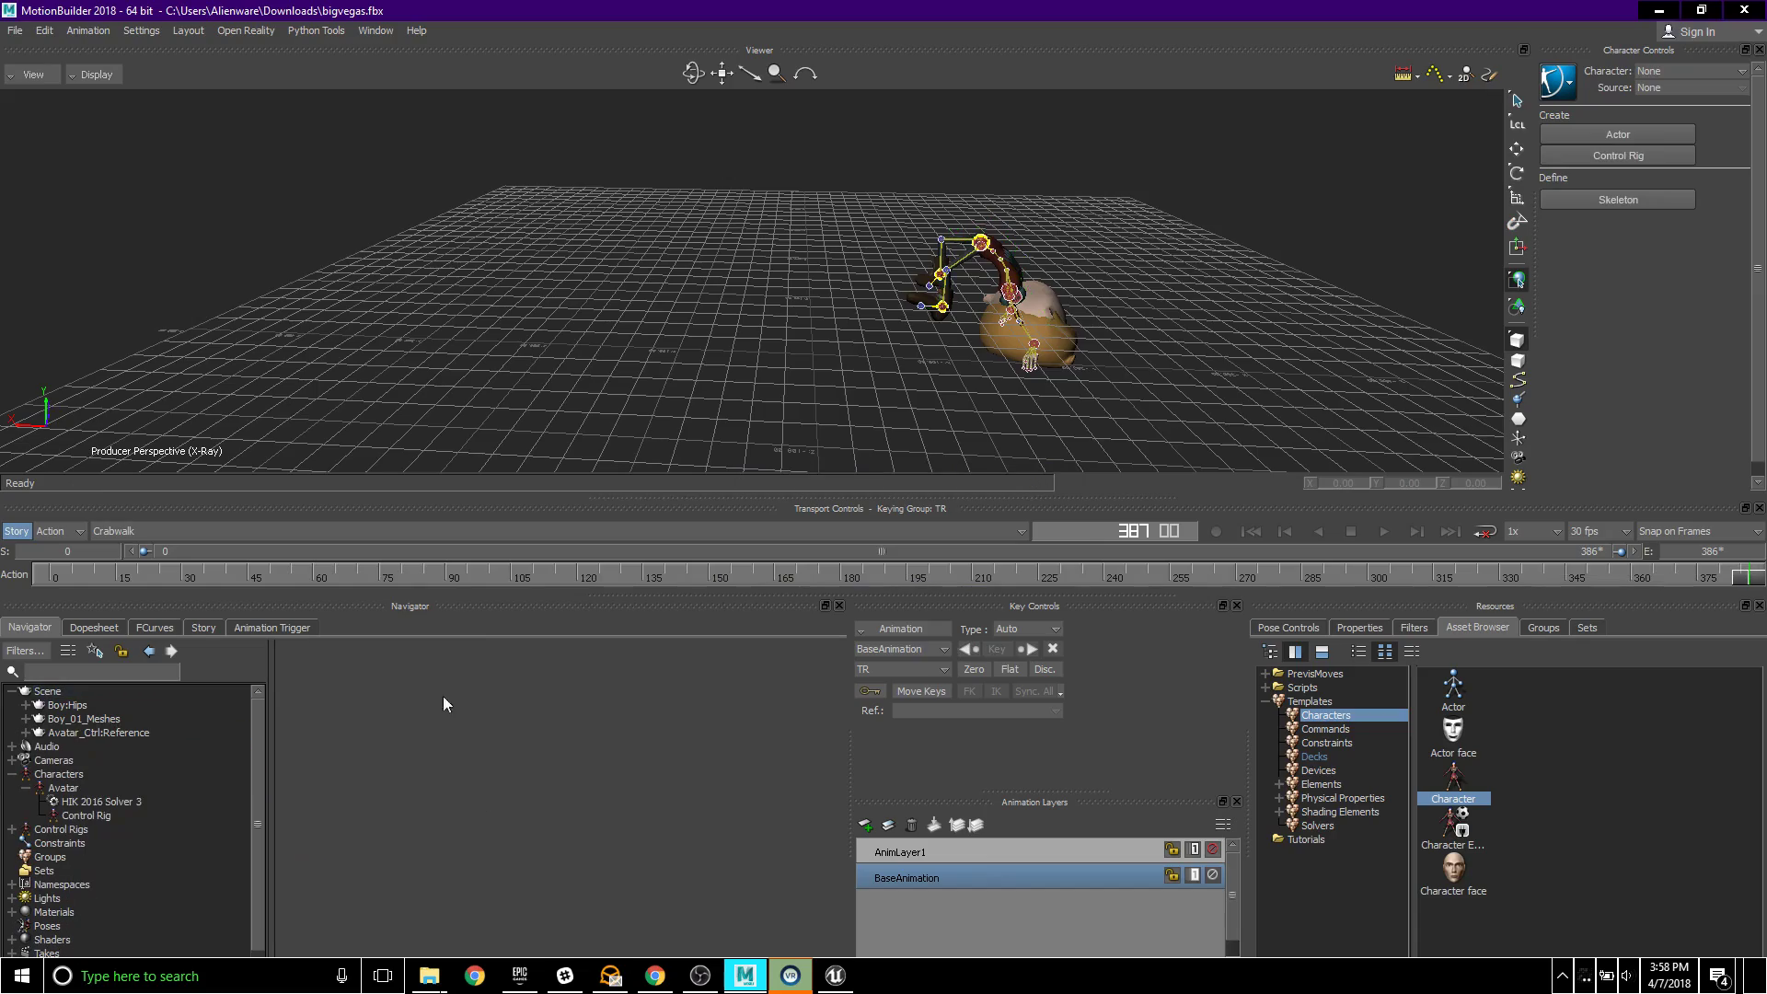
# - On AnimLayer1, key the avatar's head effector at frames 118 and 159
pyautogui.moveTo(485, 395)
pyautogui.mouseDown()
pyautogui.moveTo(584, 399)
pyautogui.moveTo(431, 400)
pyautogui.moveTo(475, 402)
pyautogui.mouseUp()
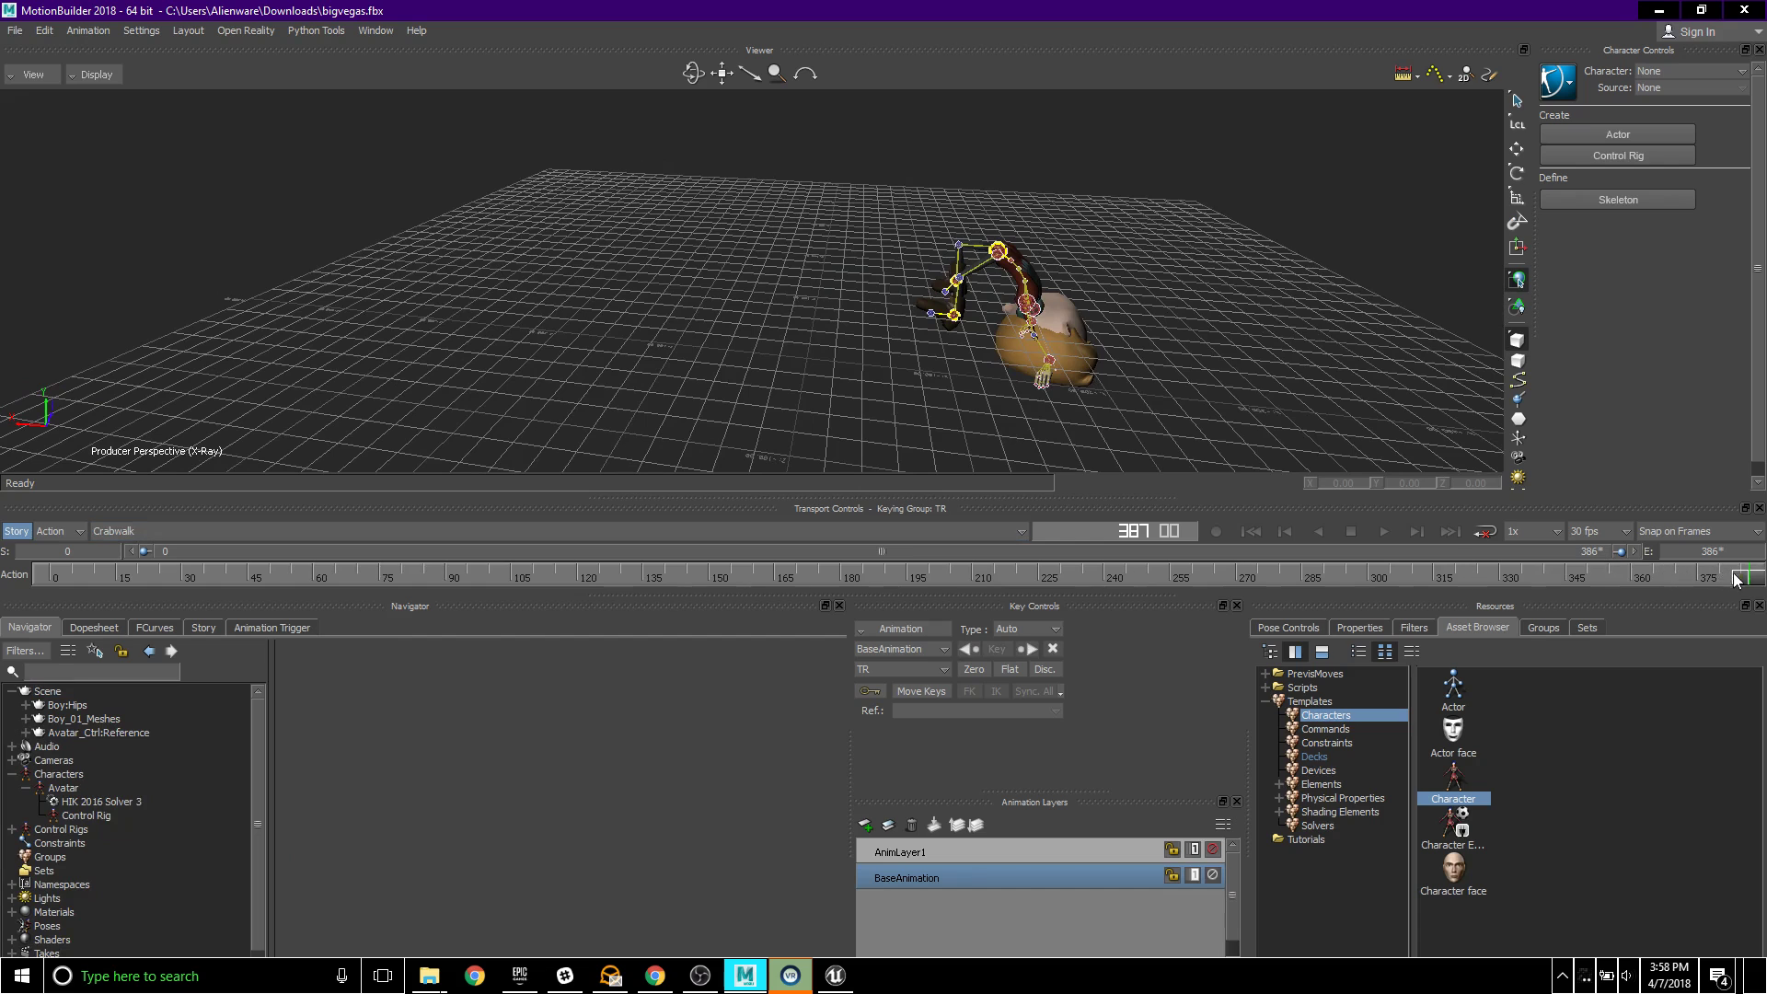
pyautogui.moveTo(1739, 578); pyautogui.dragTo(568, 549)
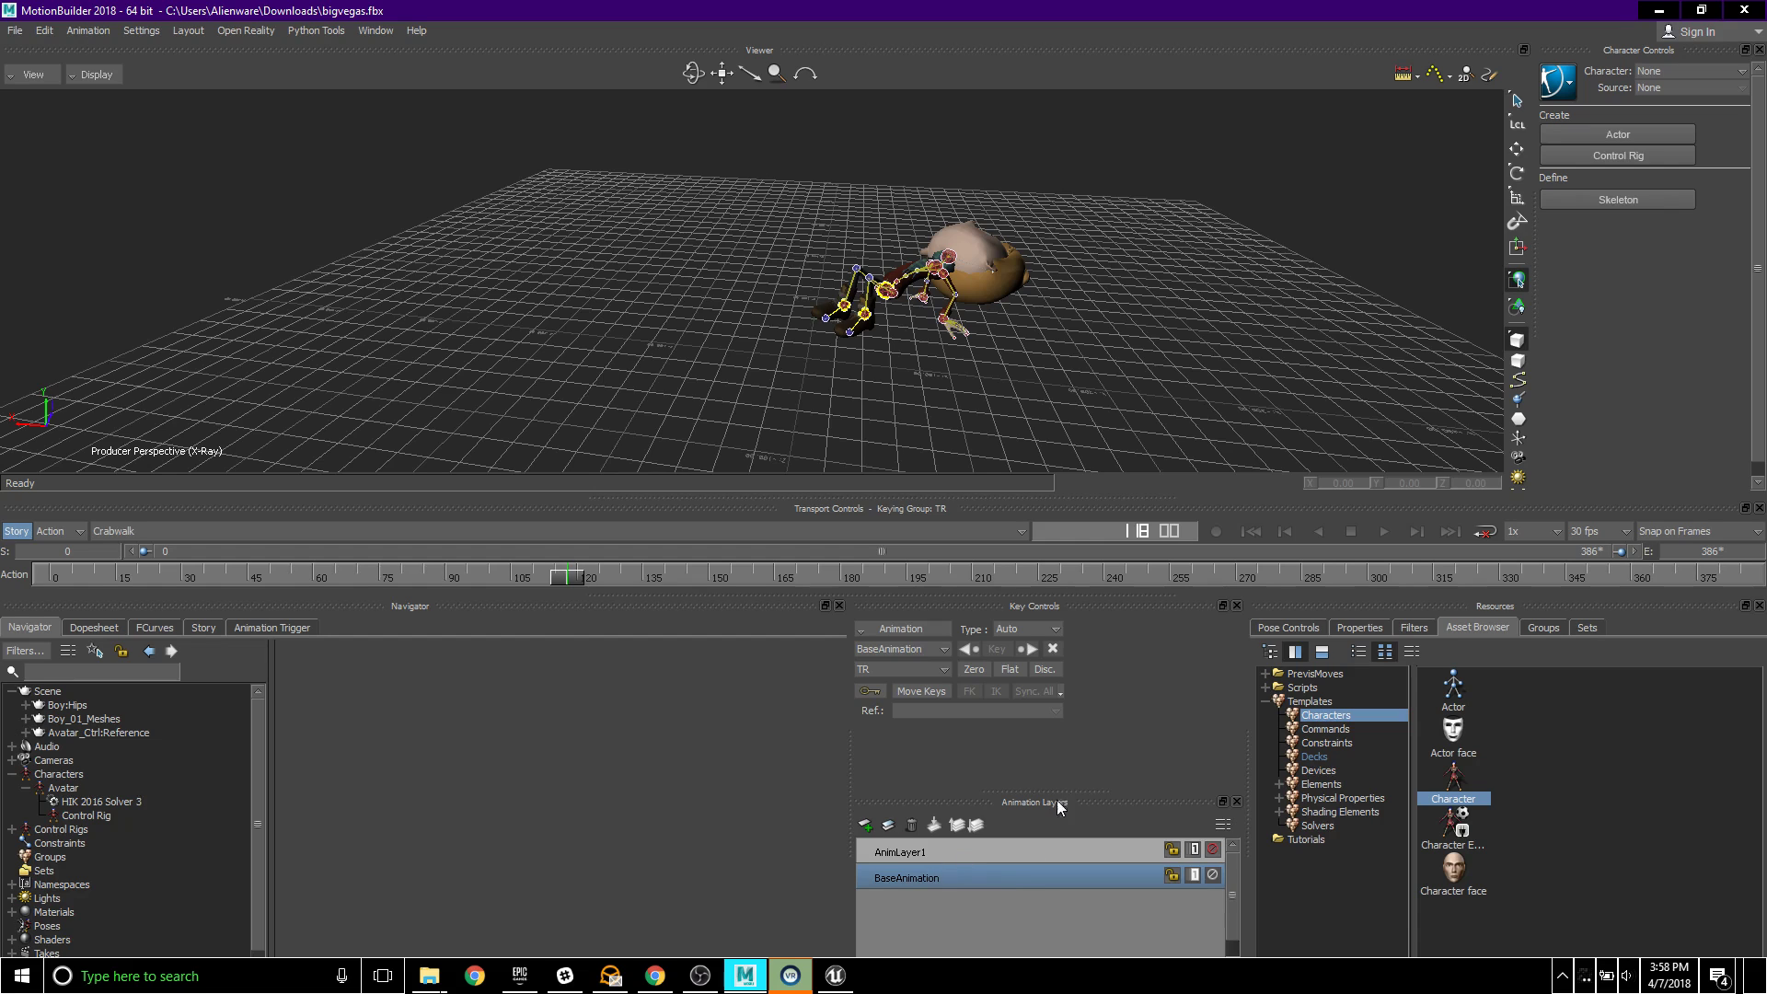
pyautogui.click(988, 854)
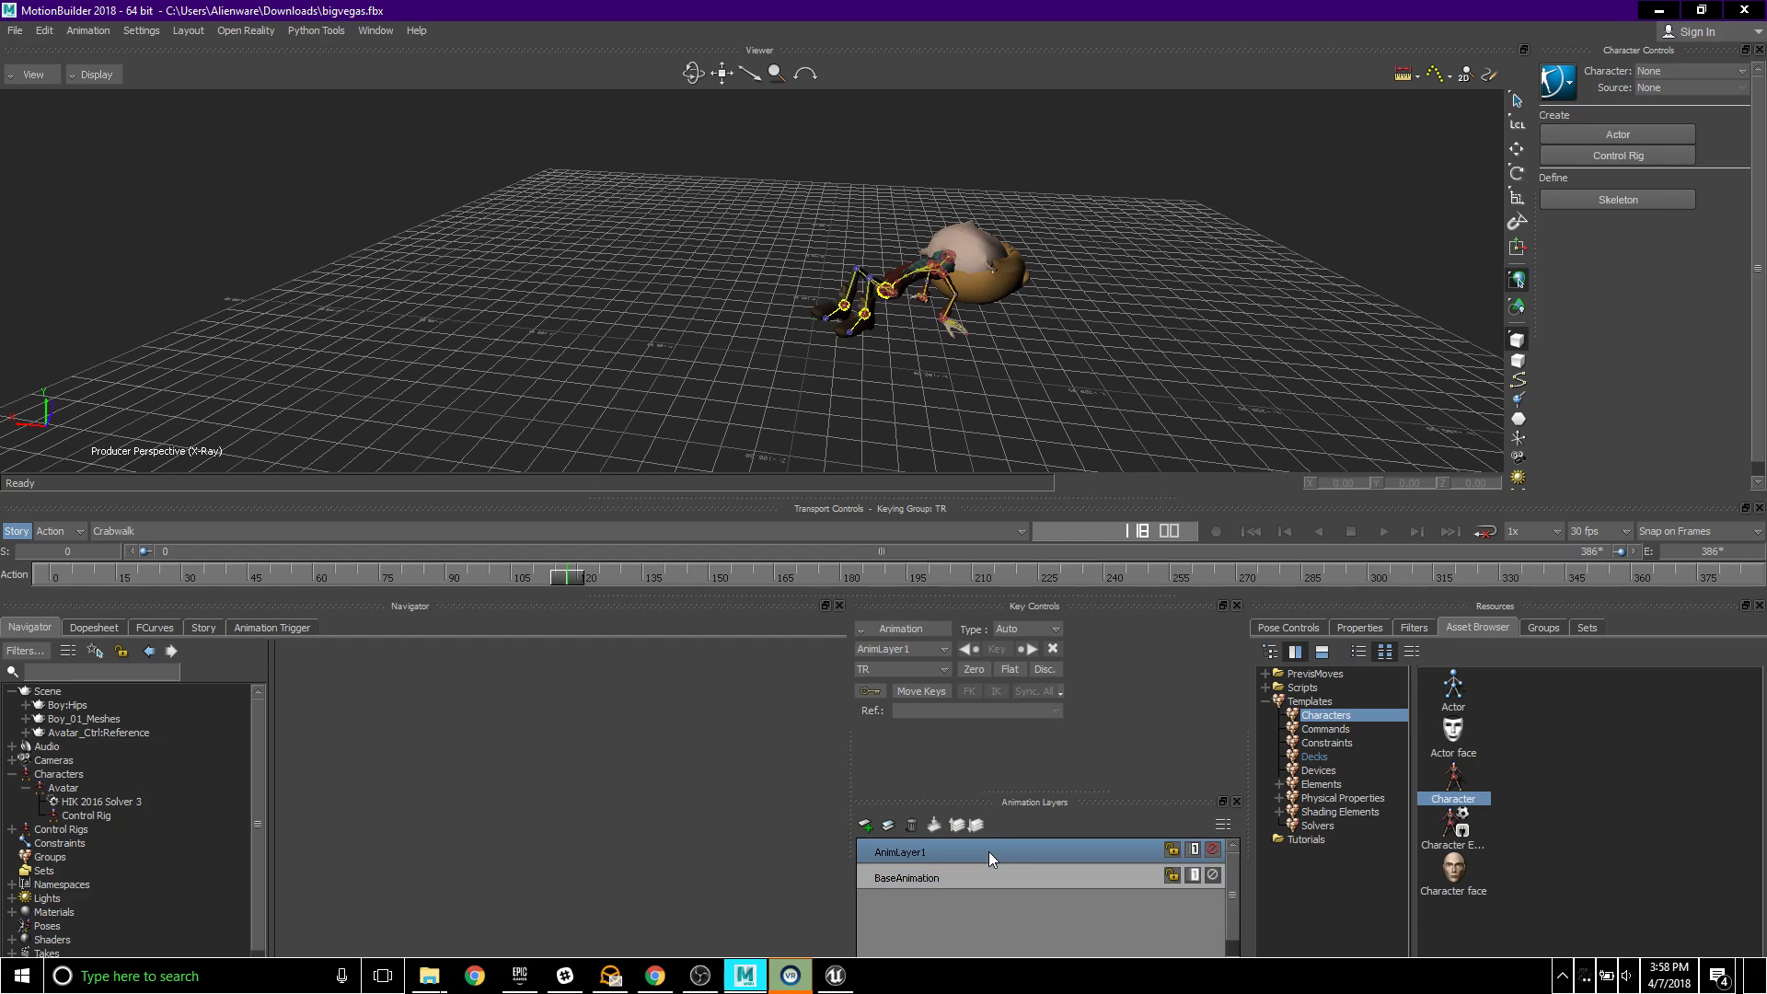
pyautogui.moveTo(576, 576); pyautogui.dragTo(566, 581)
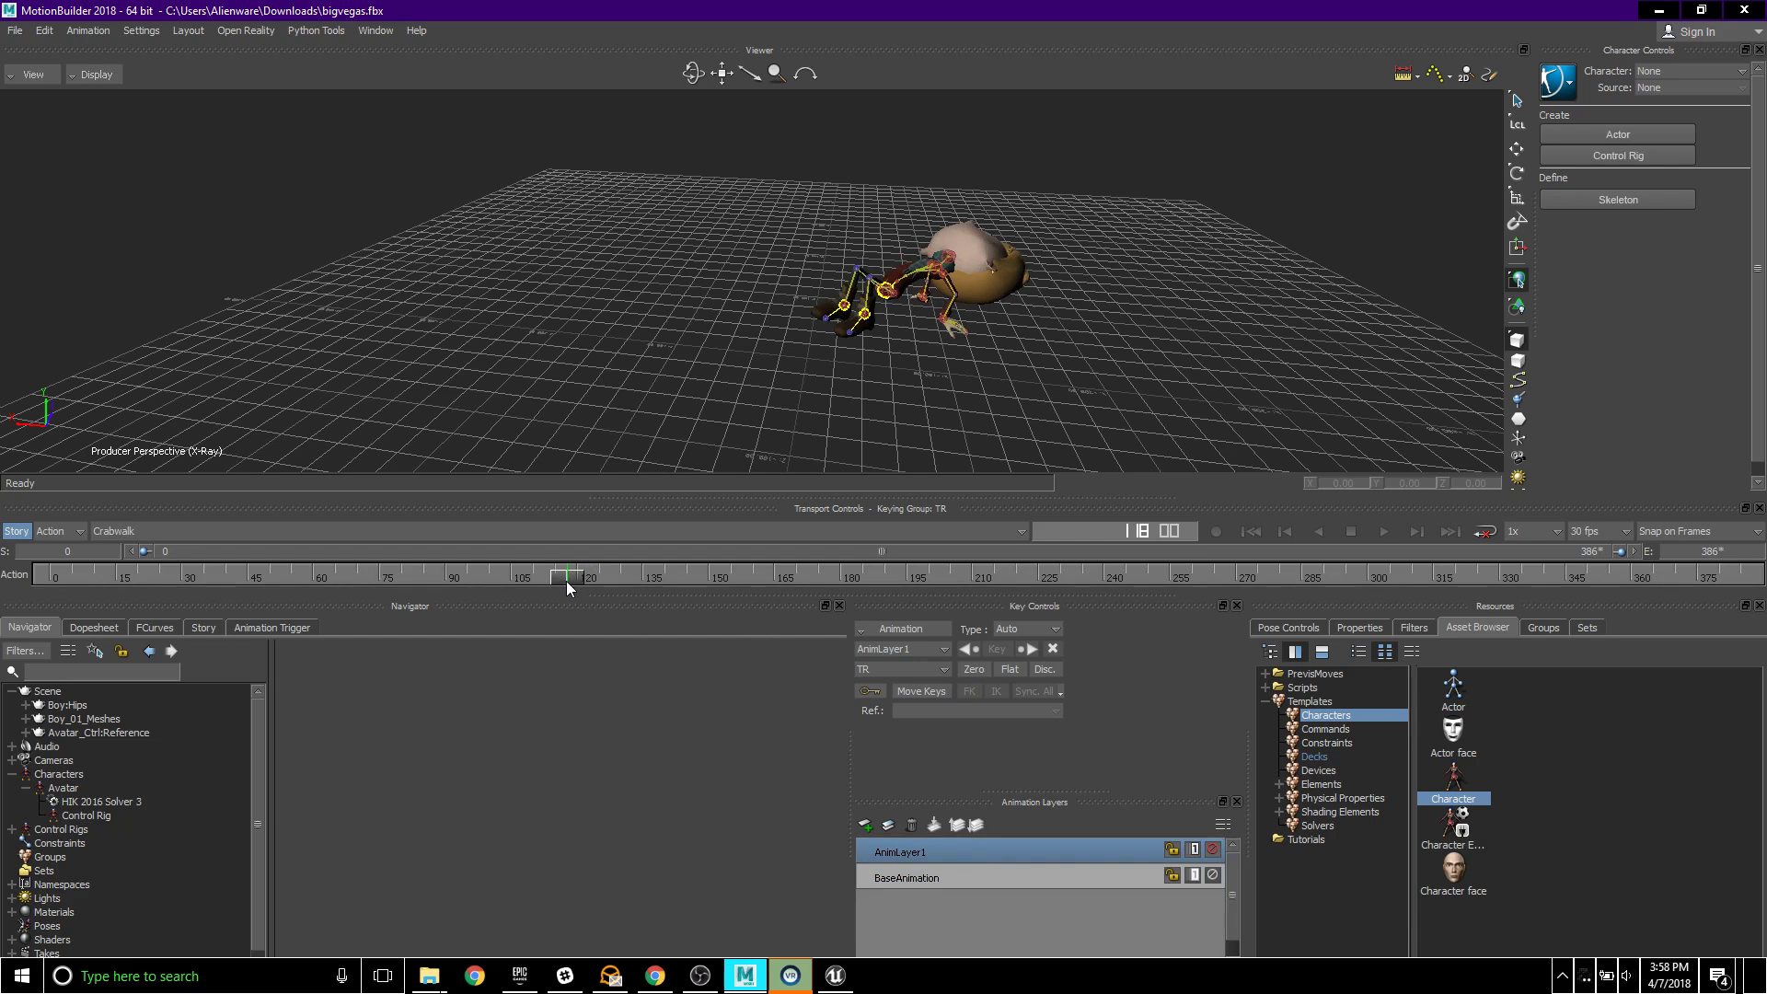
pyautogui.keyDown('ctrl'); pyautogui.keyDown('shift'); pyautogui.moveTo(1299, 386); pyautogui.dragTo(1146, 361); pyautogui.keyUp('shift'); pyautogui.keyUp('ctrl')
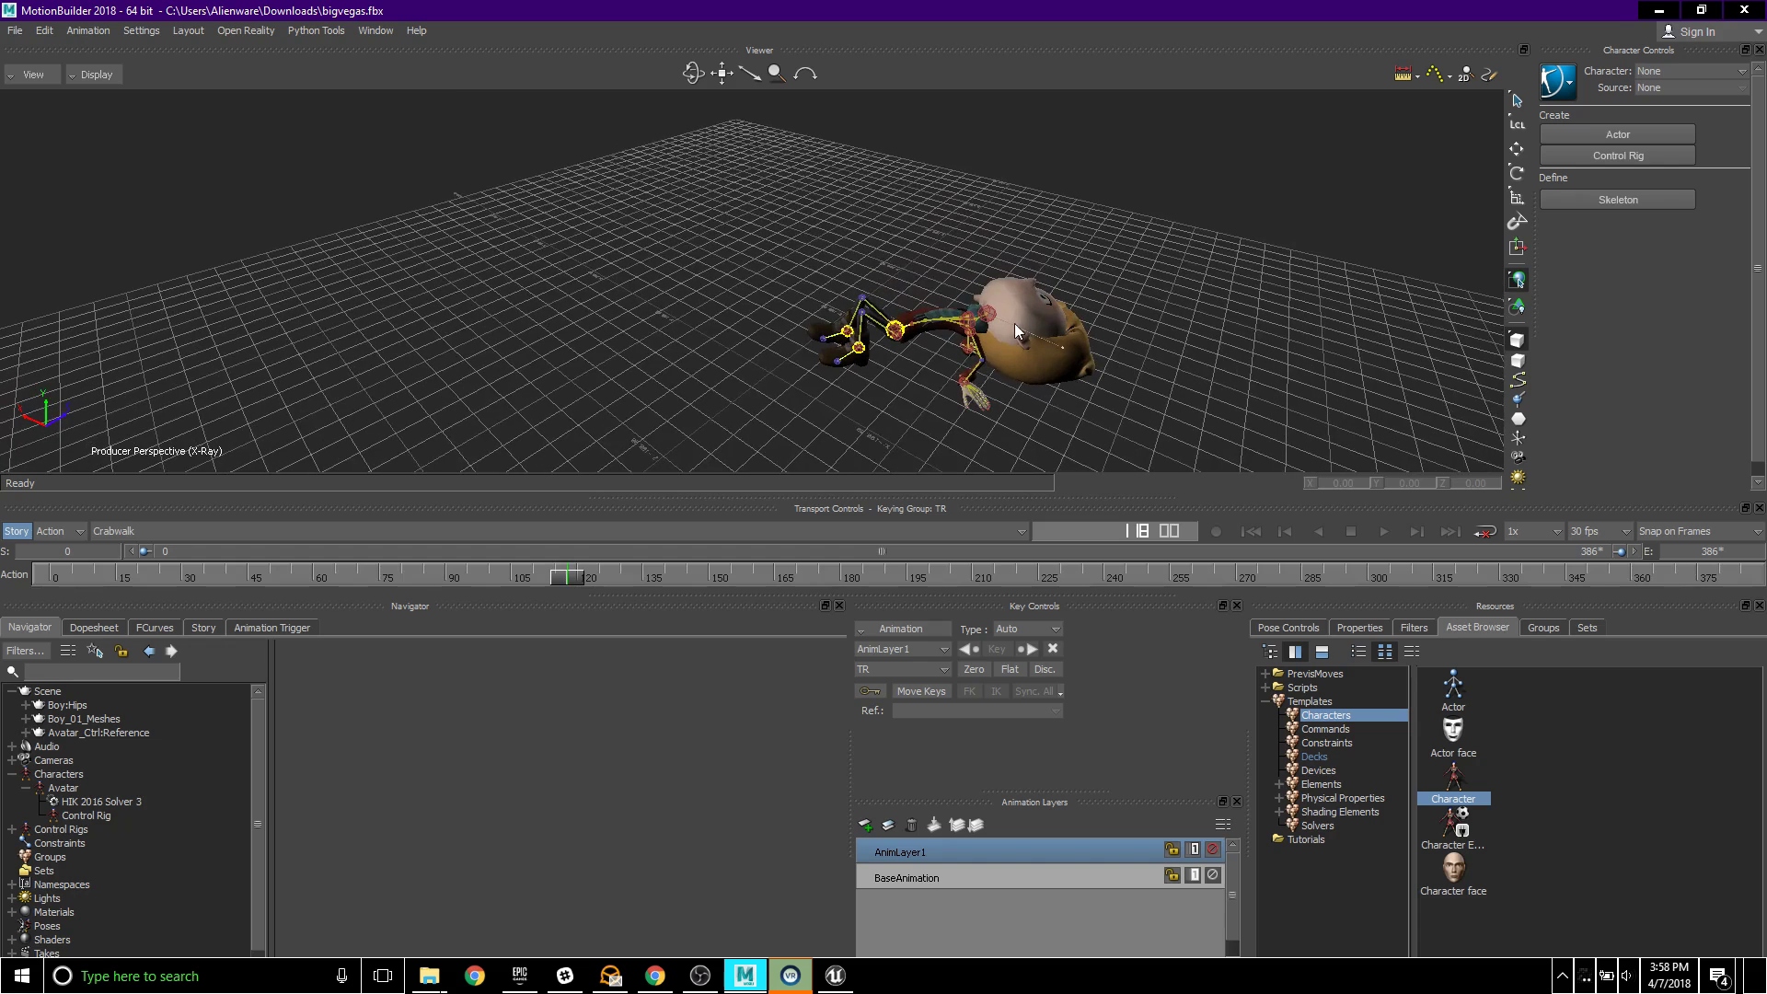
pyautogui.click(990, 315)
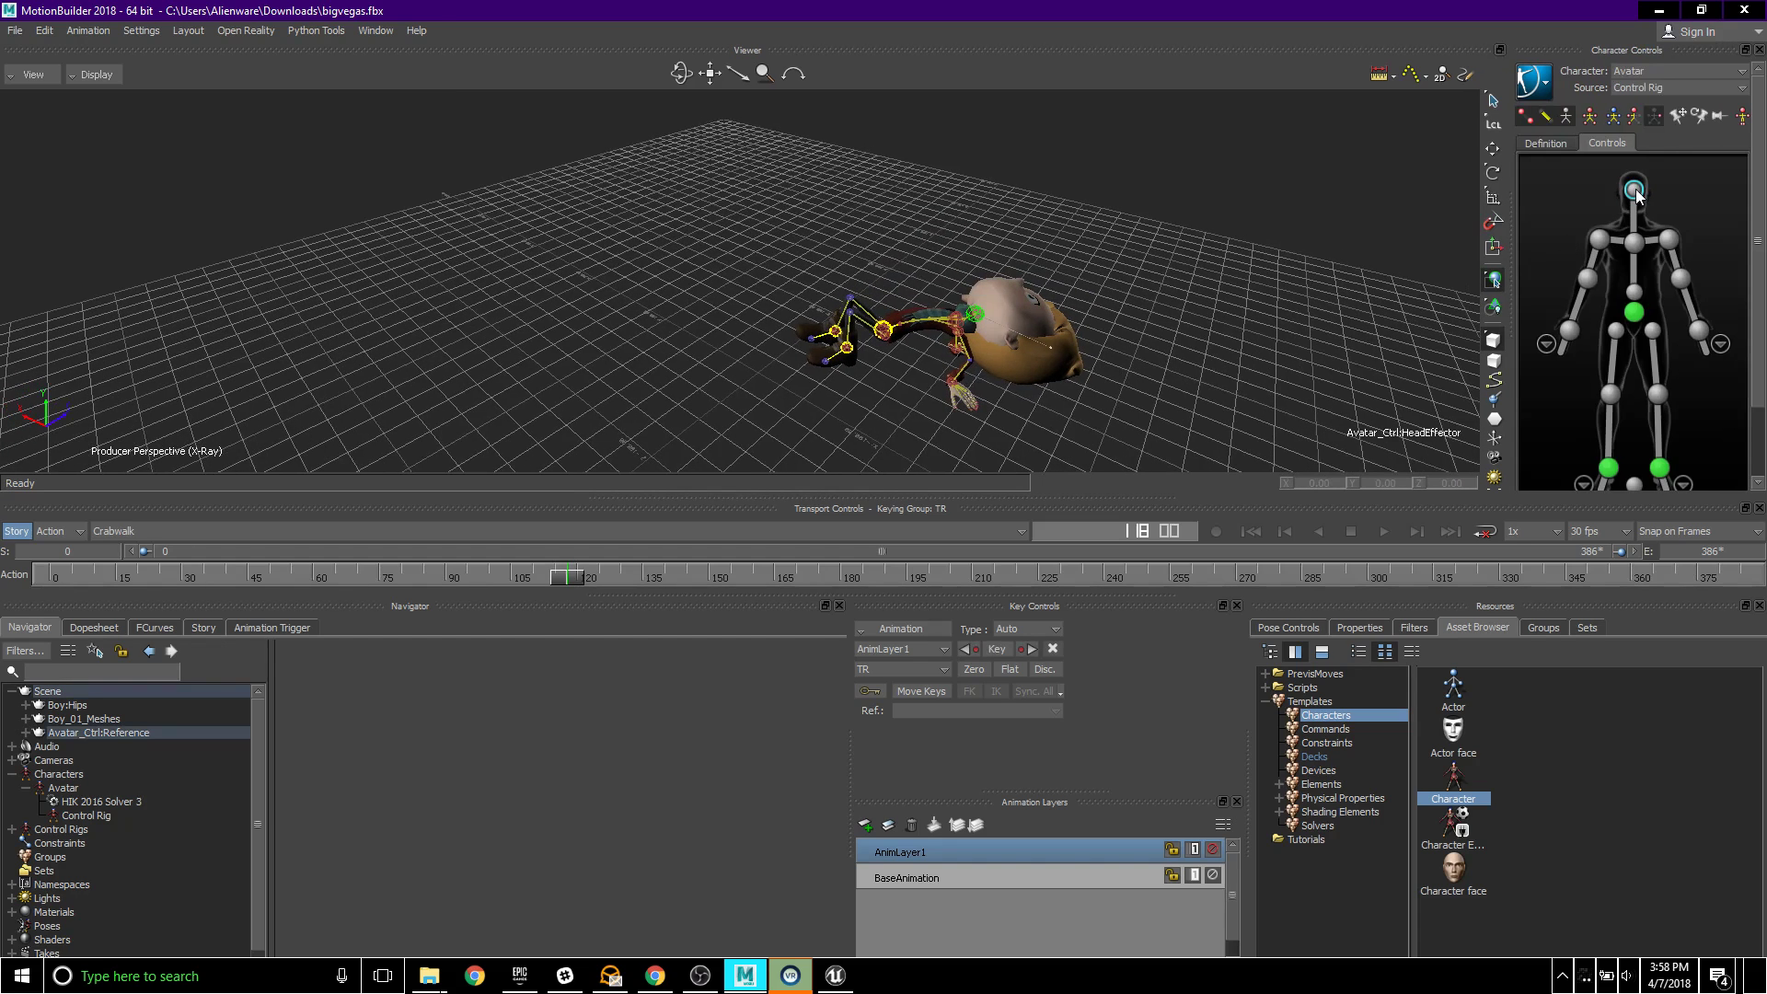
pyautogui.click(997, 649)
pyautogui.moveTo(560, 579); pyautogui.dragTo(748, 593)
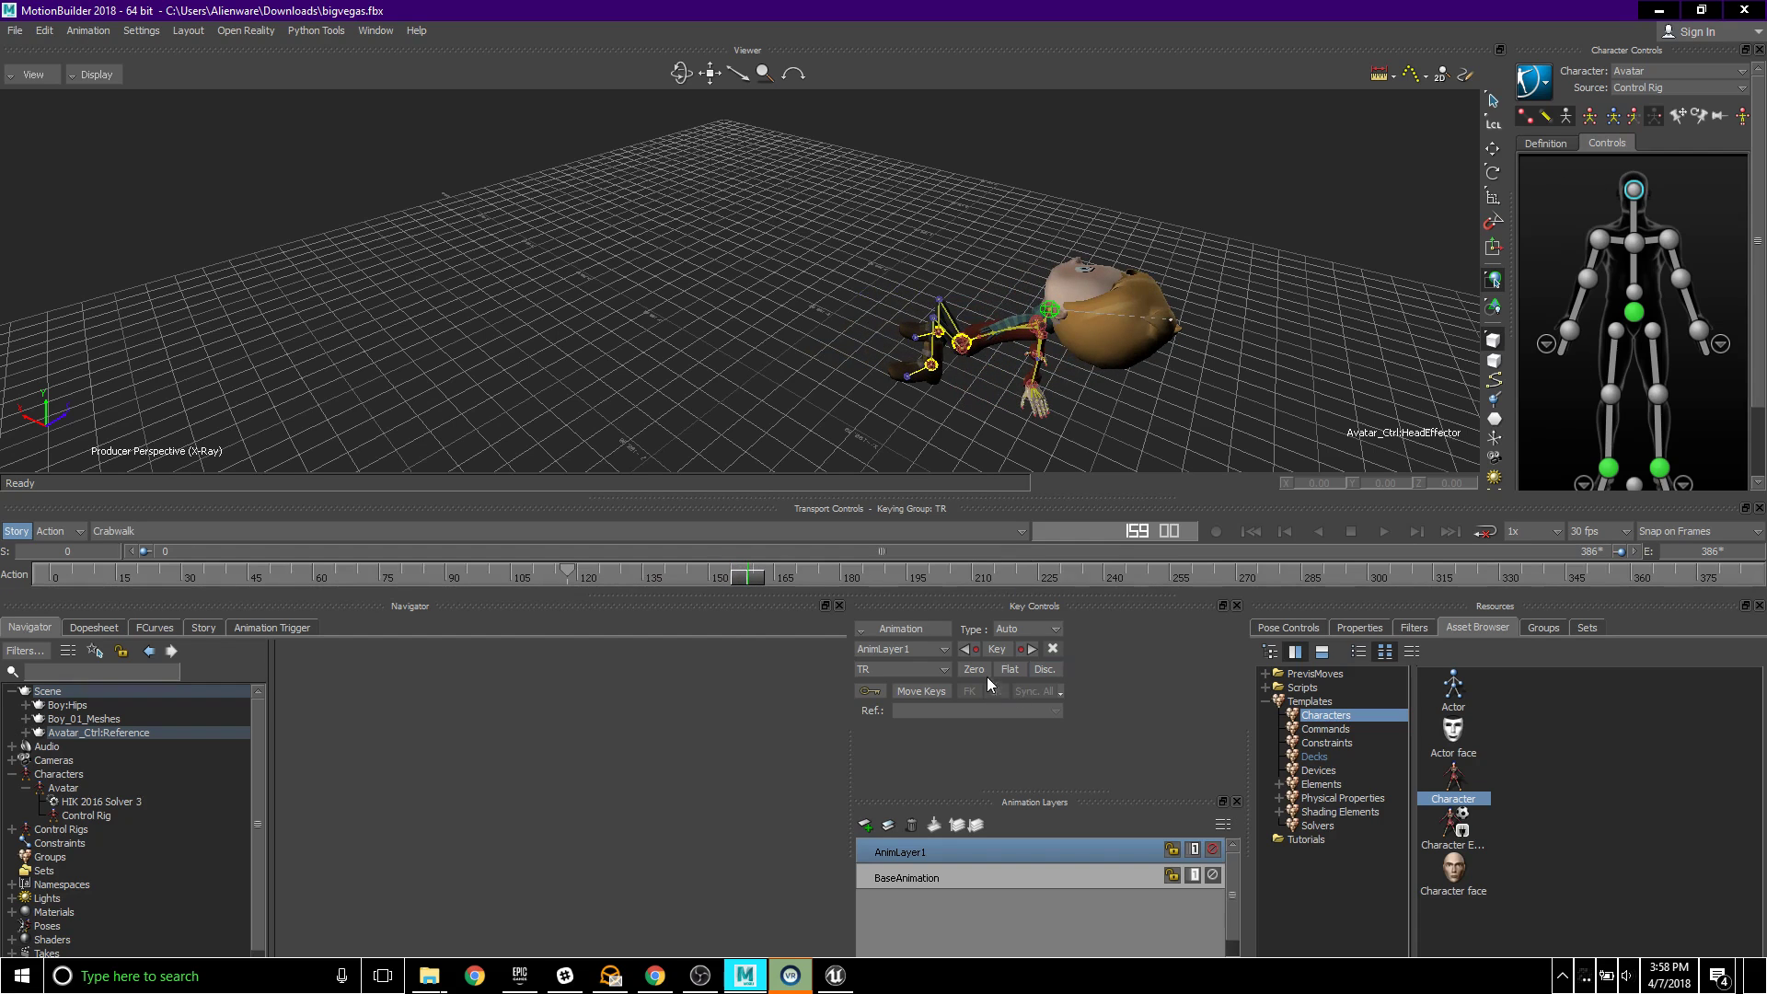
pyautogui.click(741, 577)
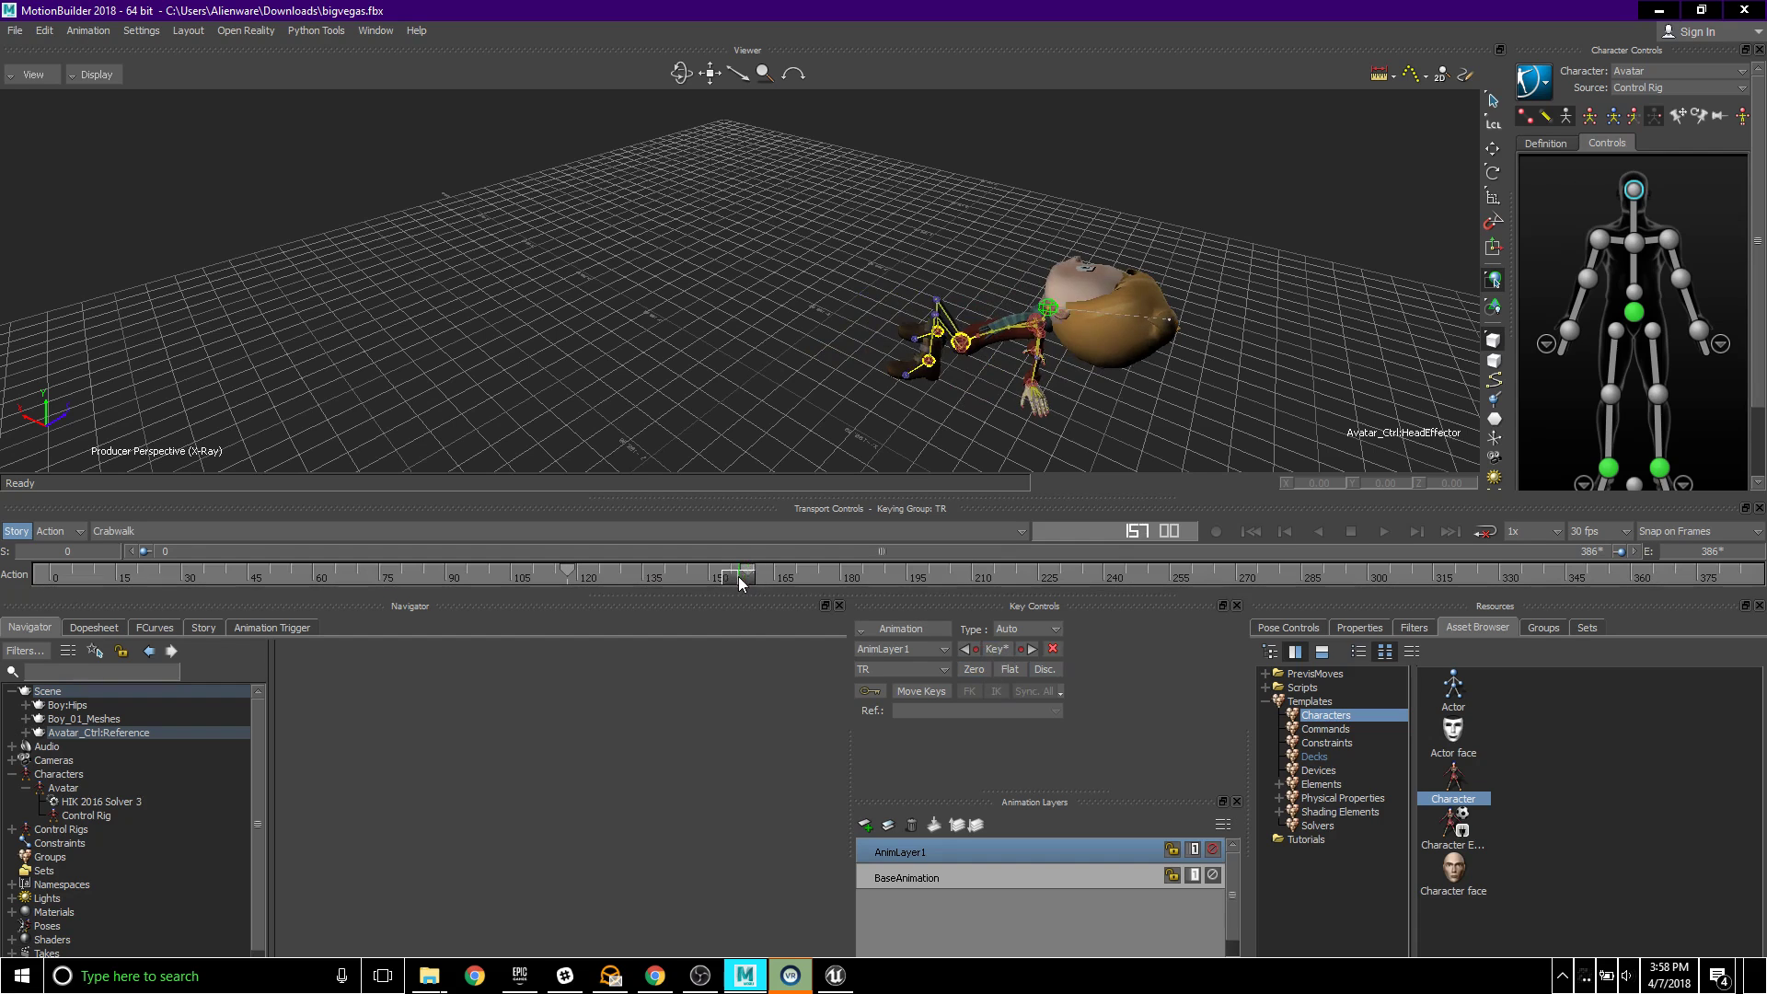
# - Go to frame 135, display the Avatar character's settings, and select the head effector with the translation manipulator active
pyautogui.moveTo(739, 576); pyautogui.dragTo(643, 584)
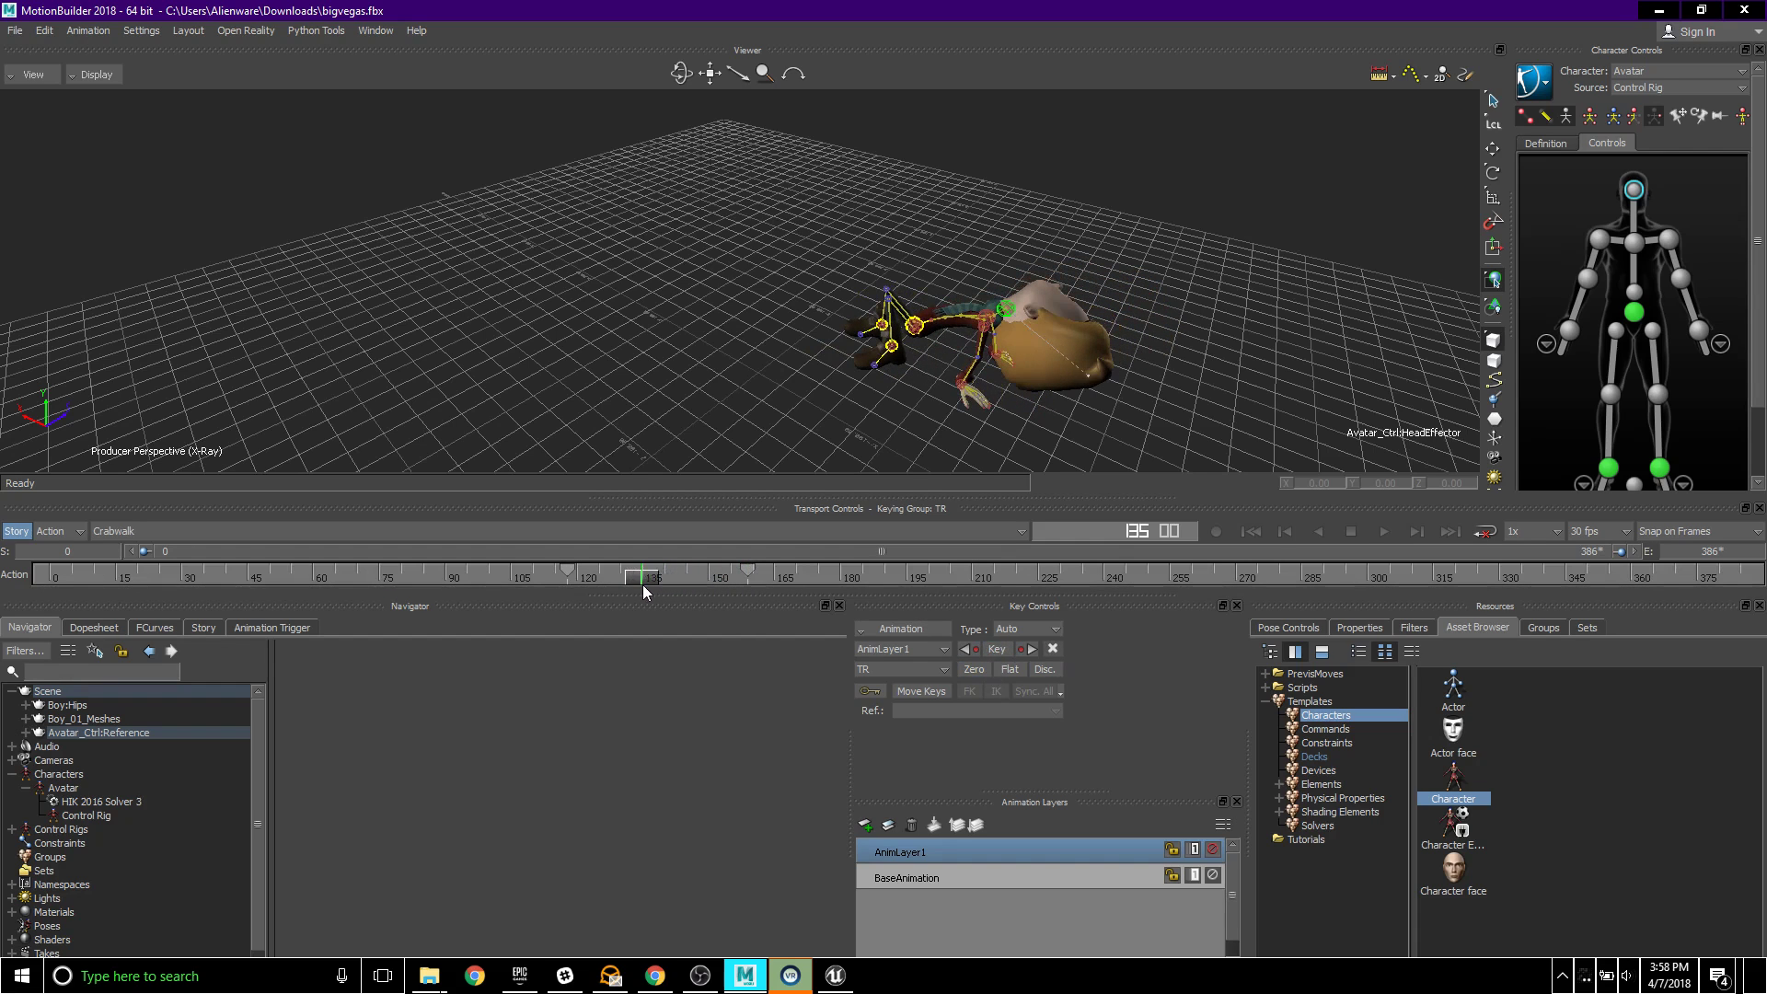
pyautogui.click(1493, 172)
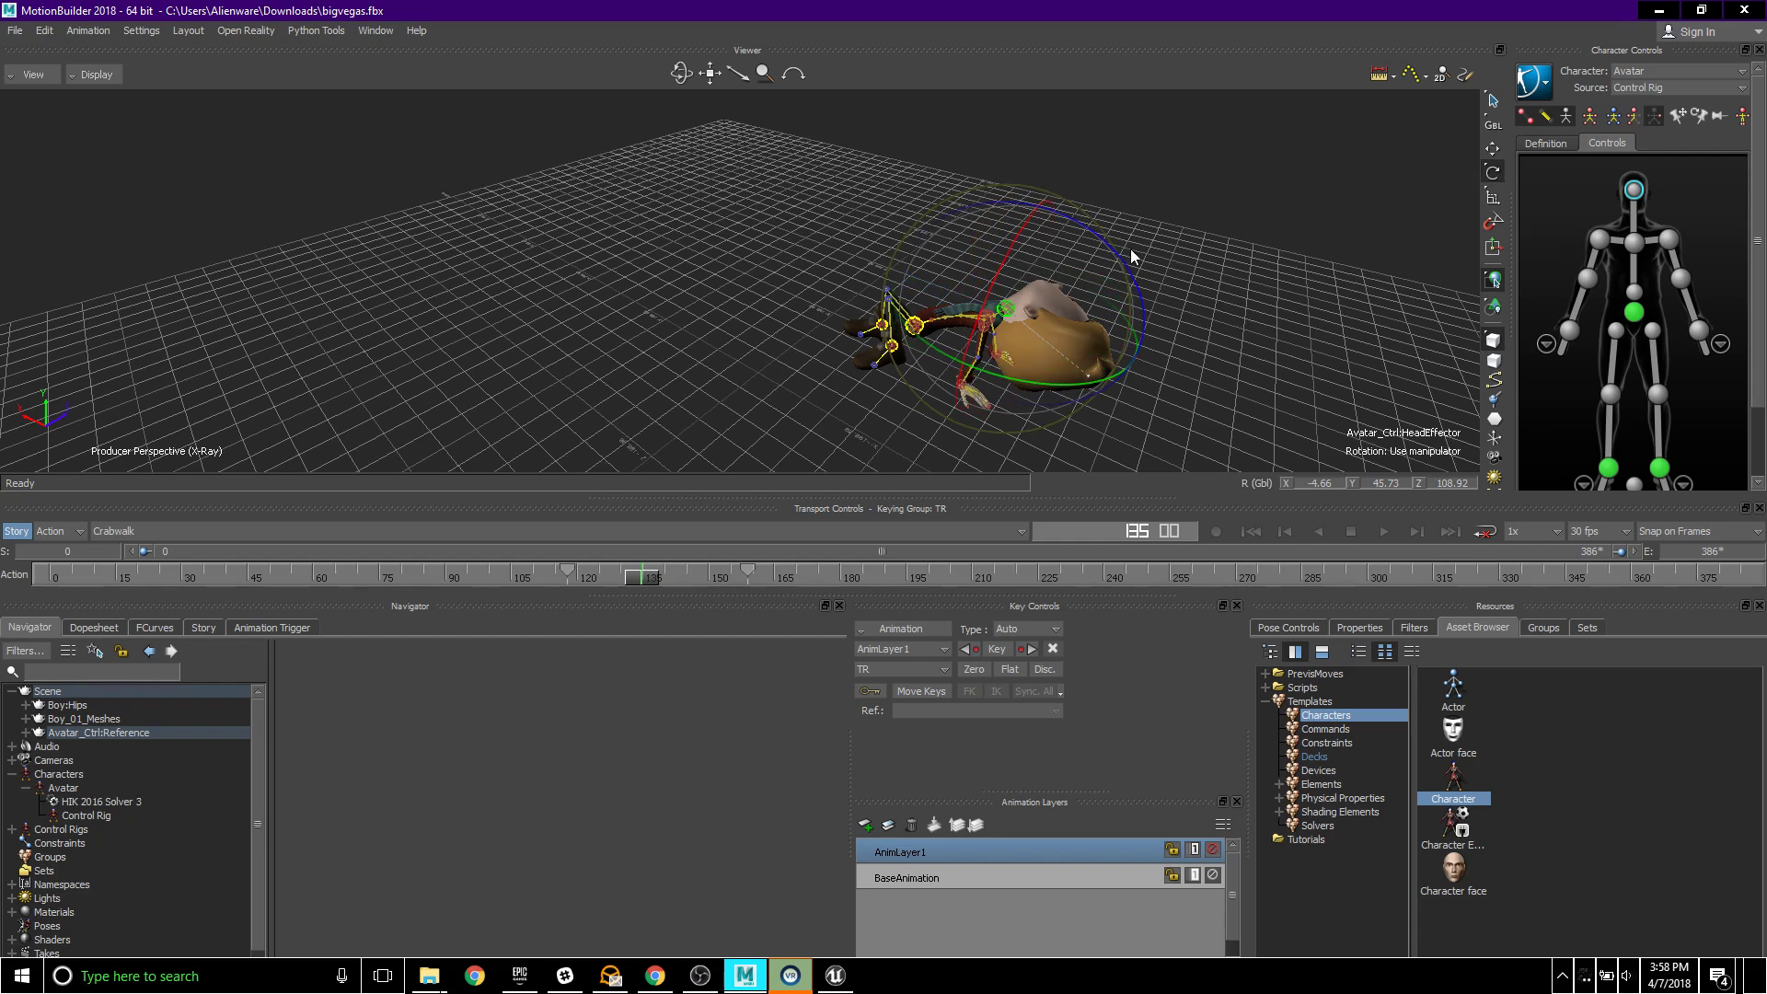
pyautogui.click(1492, 147)
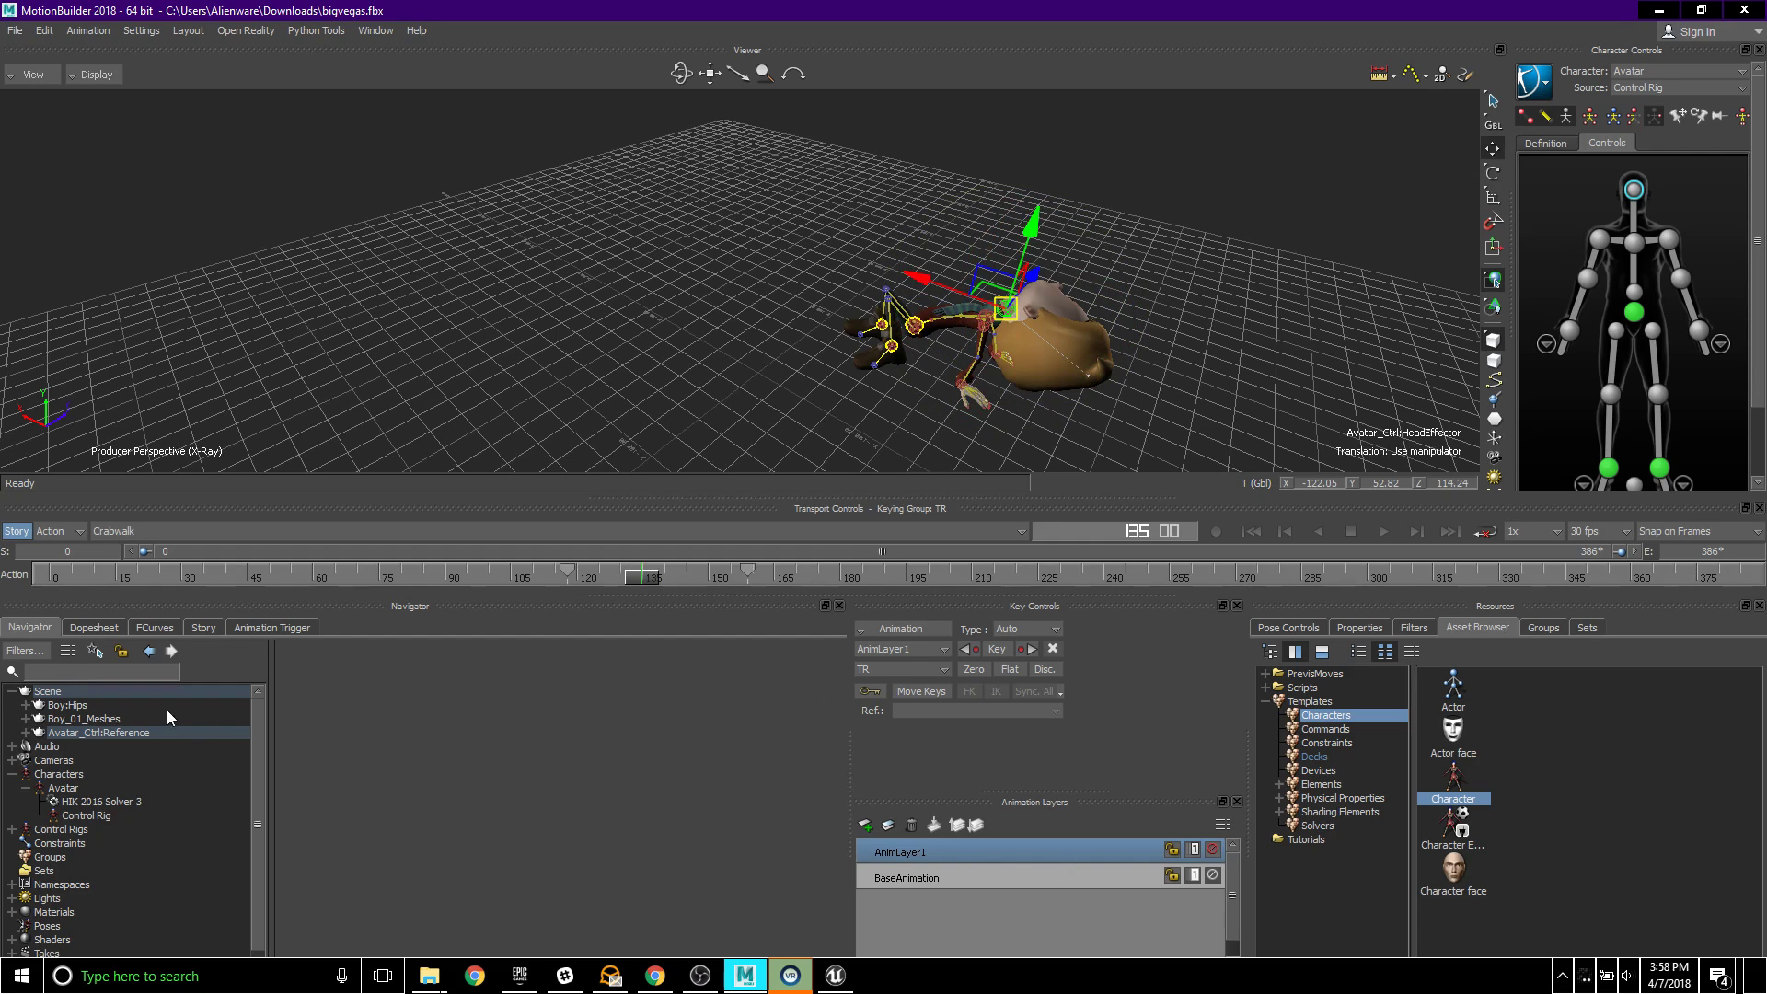
pyautogui.moveTo(1229, 320)
pyautogui.keyDown('ctrl'); pyautogui.keyDown('shift'); pyautogui.mouseDown()
pyautogui.moveTo(1195, 328)
pyautogui.moveTo(1106, 262)
pyautogui.moveTo(1182, 278)
pyautogui.moveTo(1204, 330)
pyautogui.mouseUp(); pyautogui.keyUp('shift'); pyautogui.keyUp('ctrl')
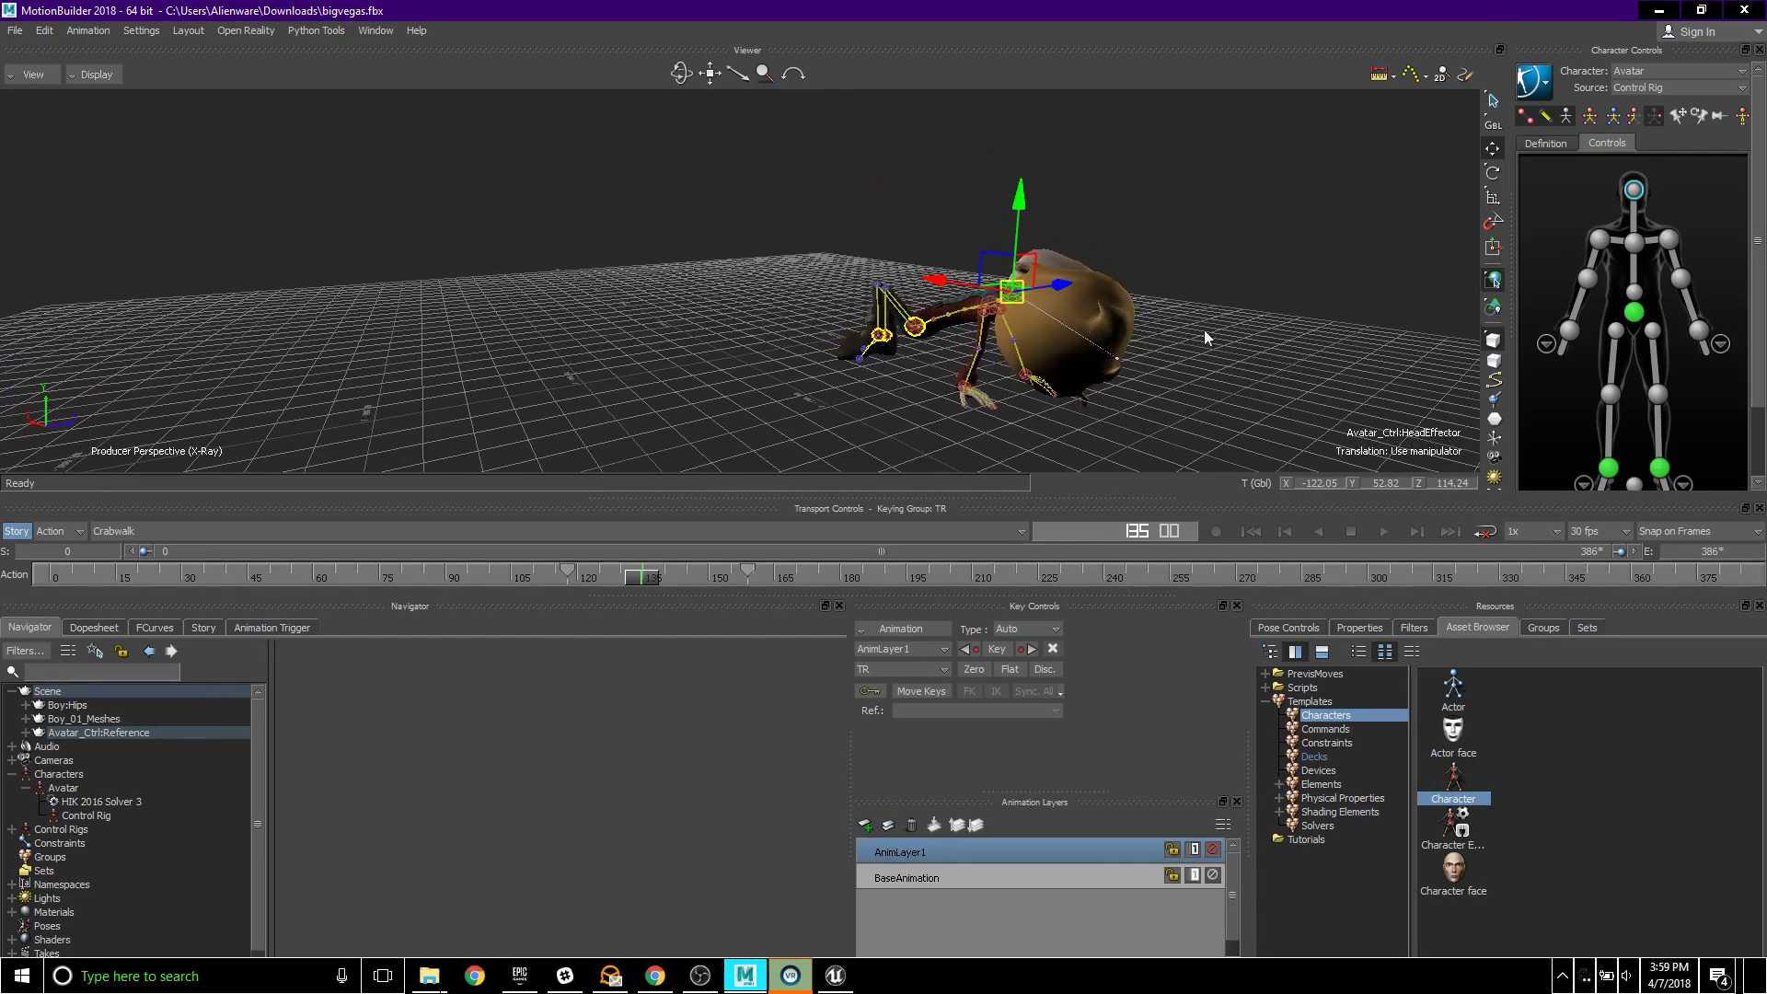
pyautogui.click(68, 790)
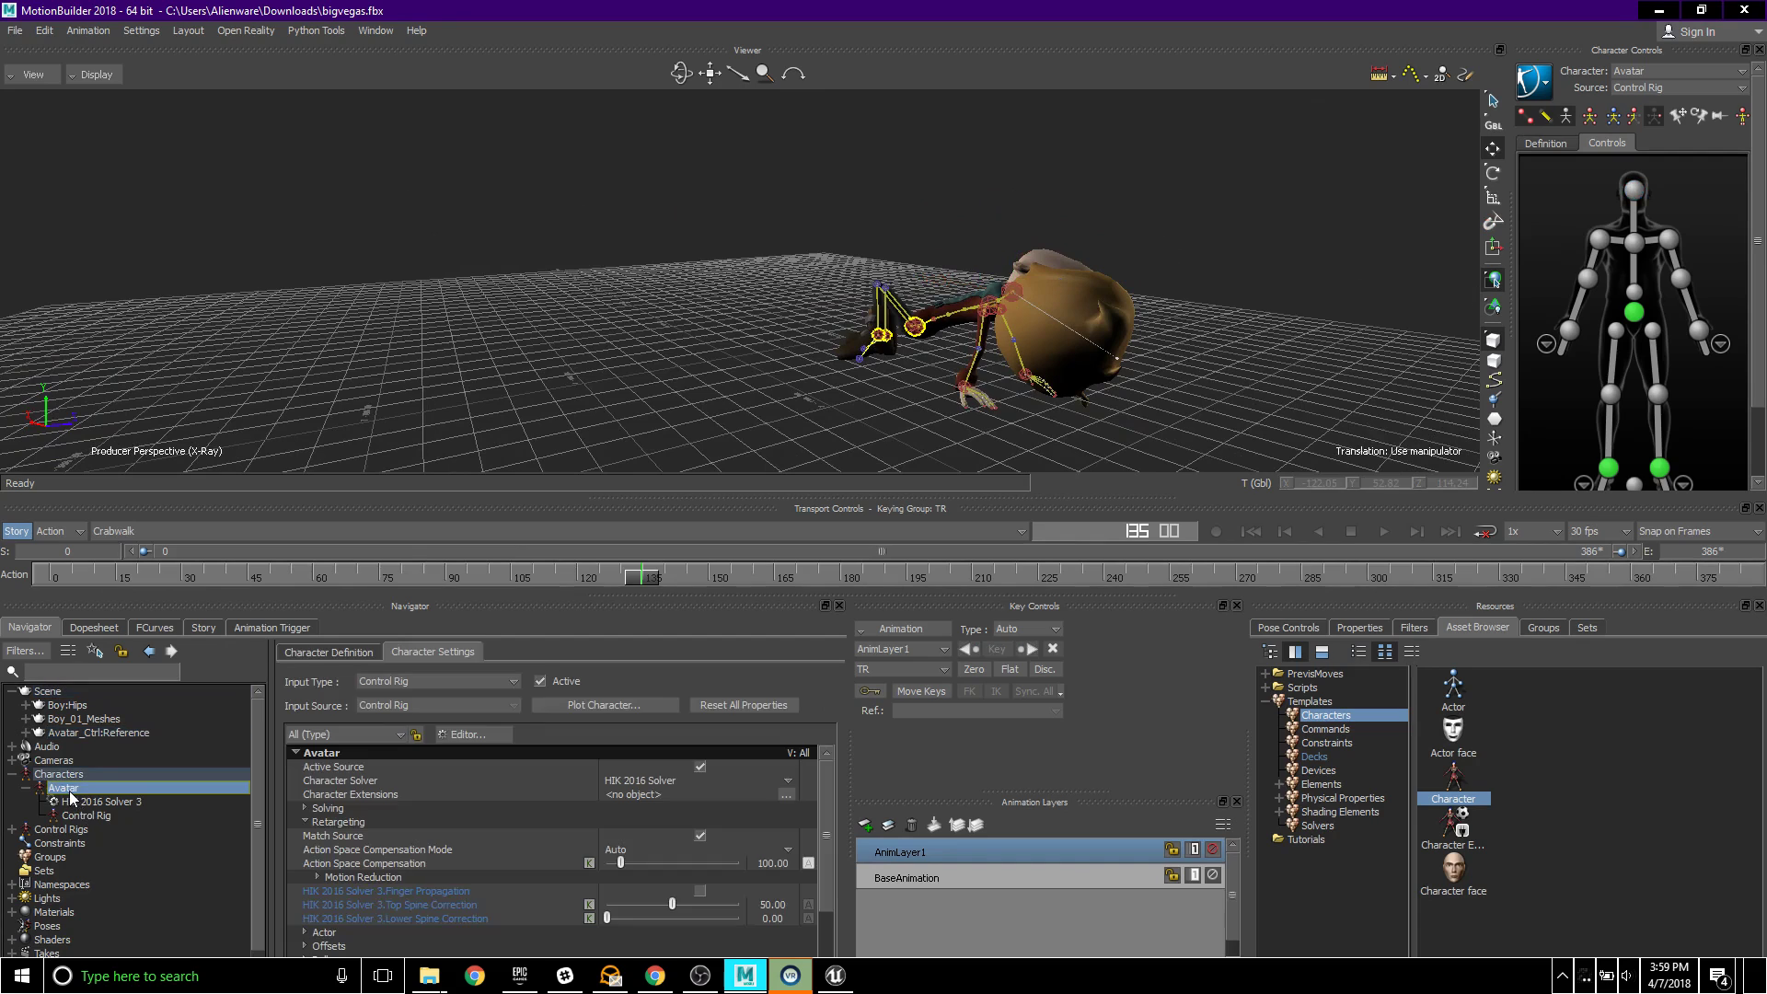
pyautogui.click(1014, 292)
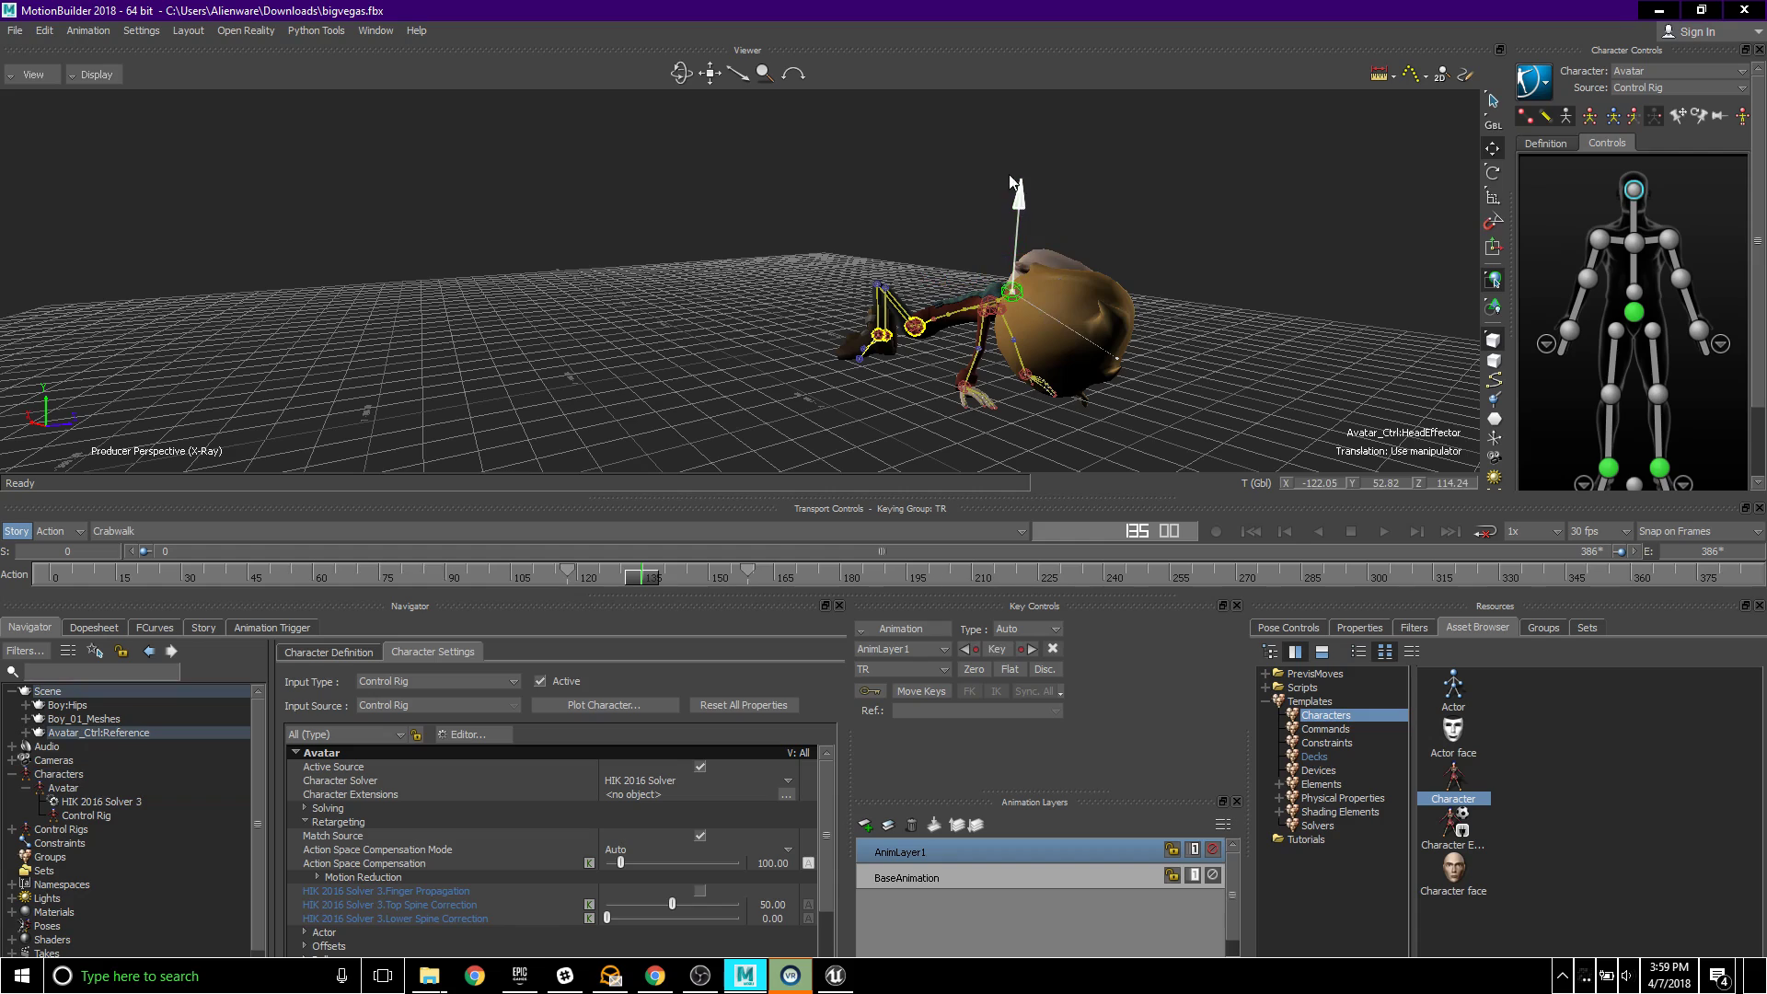
pyautogui.keyDown('ctrl'); pyautogui.keyDown('shift'); pyautogui.moveTo(848, 341); pyautogui.dragTo(971, 389); pyautogui.keyUp('shift'); pyautogui.keyUp('ctrl')
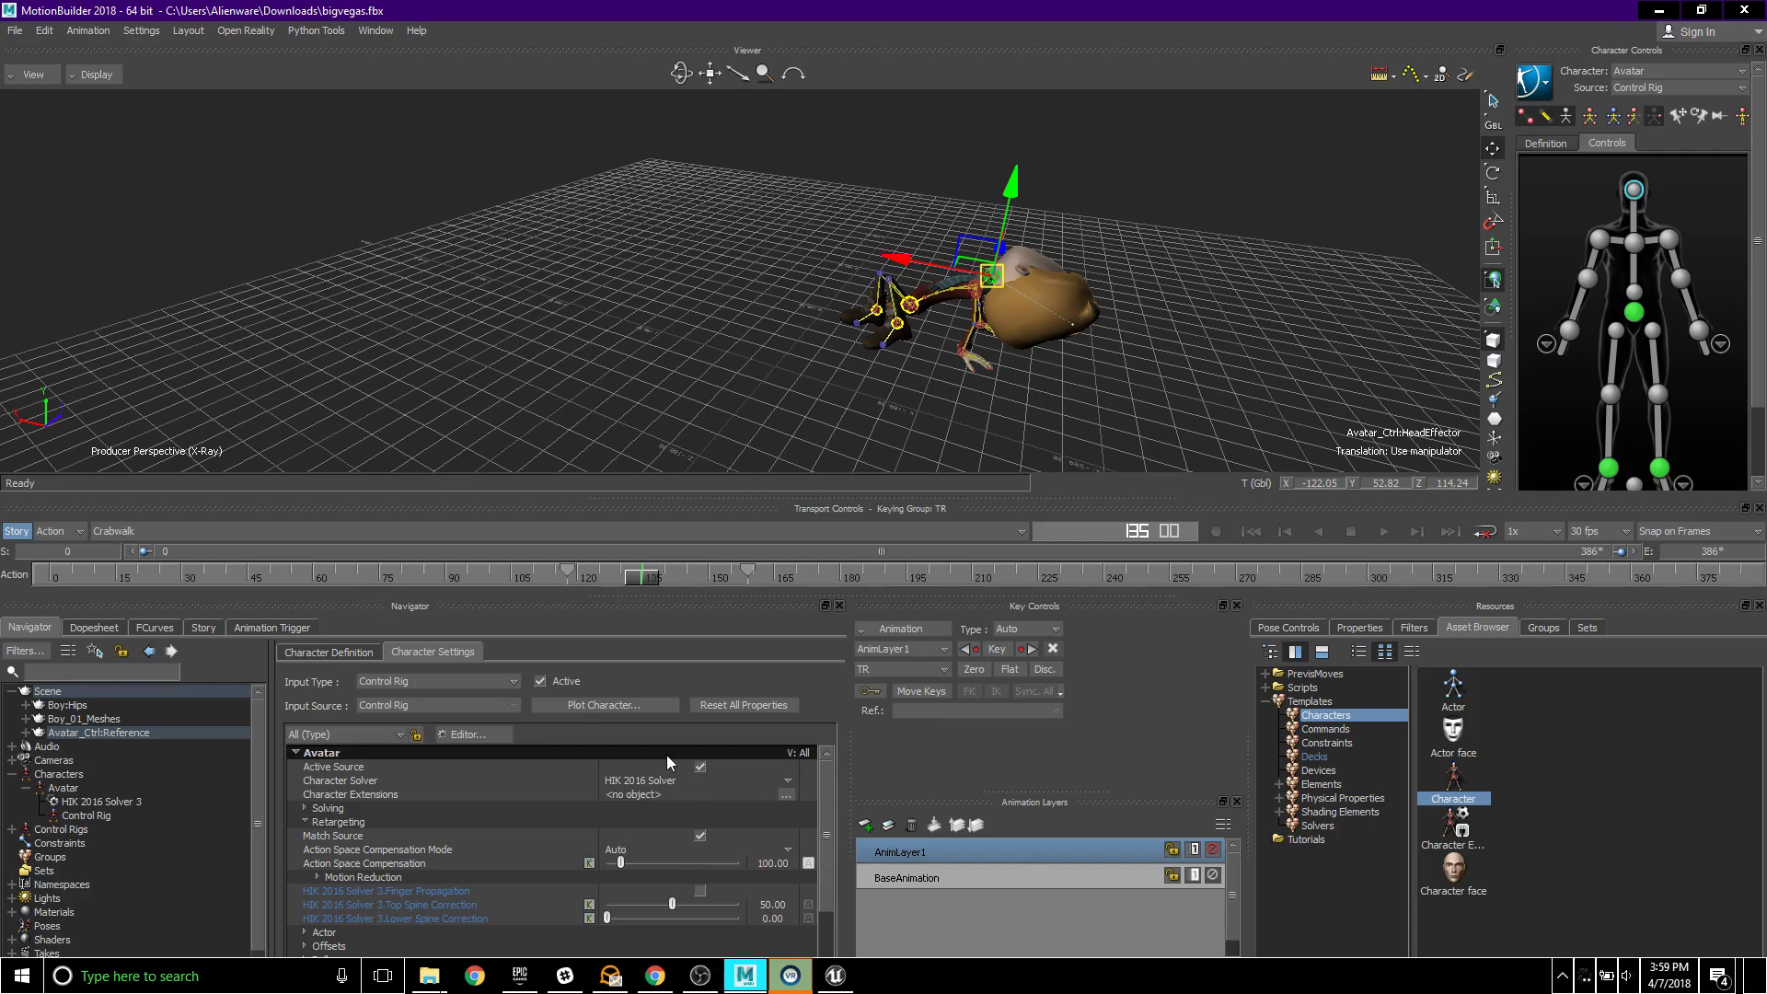
pyautogui.keyDown('ctrl'); pyautogui.keyDown('shift'); pyautogui.moveTo(869, 465); pyautogui.dragTo(770, 369); pyautogui.keyUp('shift'); pyautogui.keyUp('ctrl')
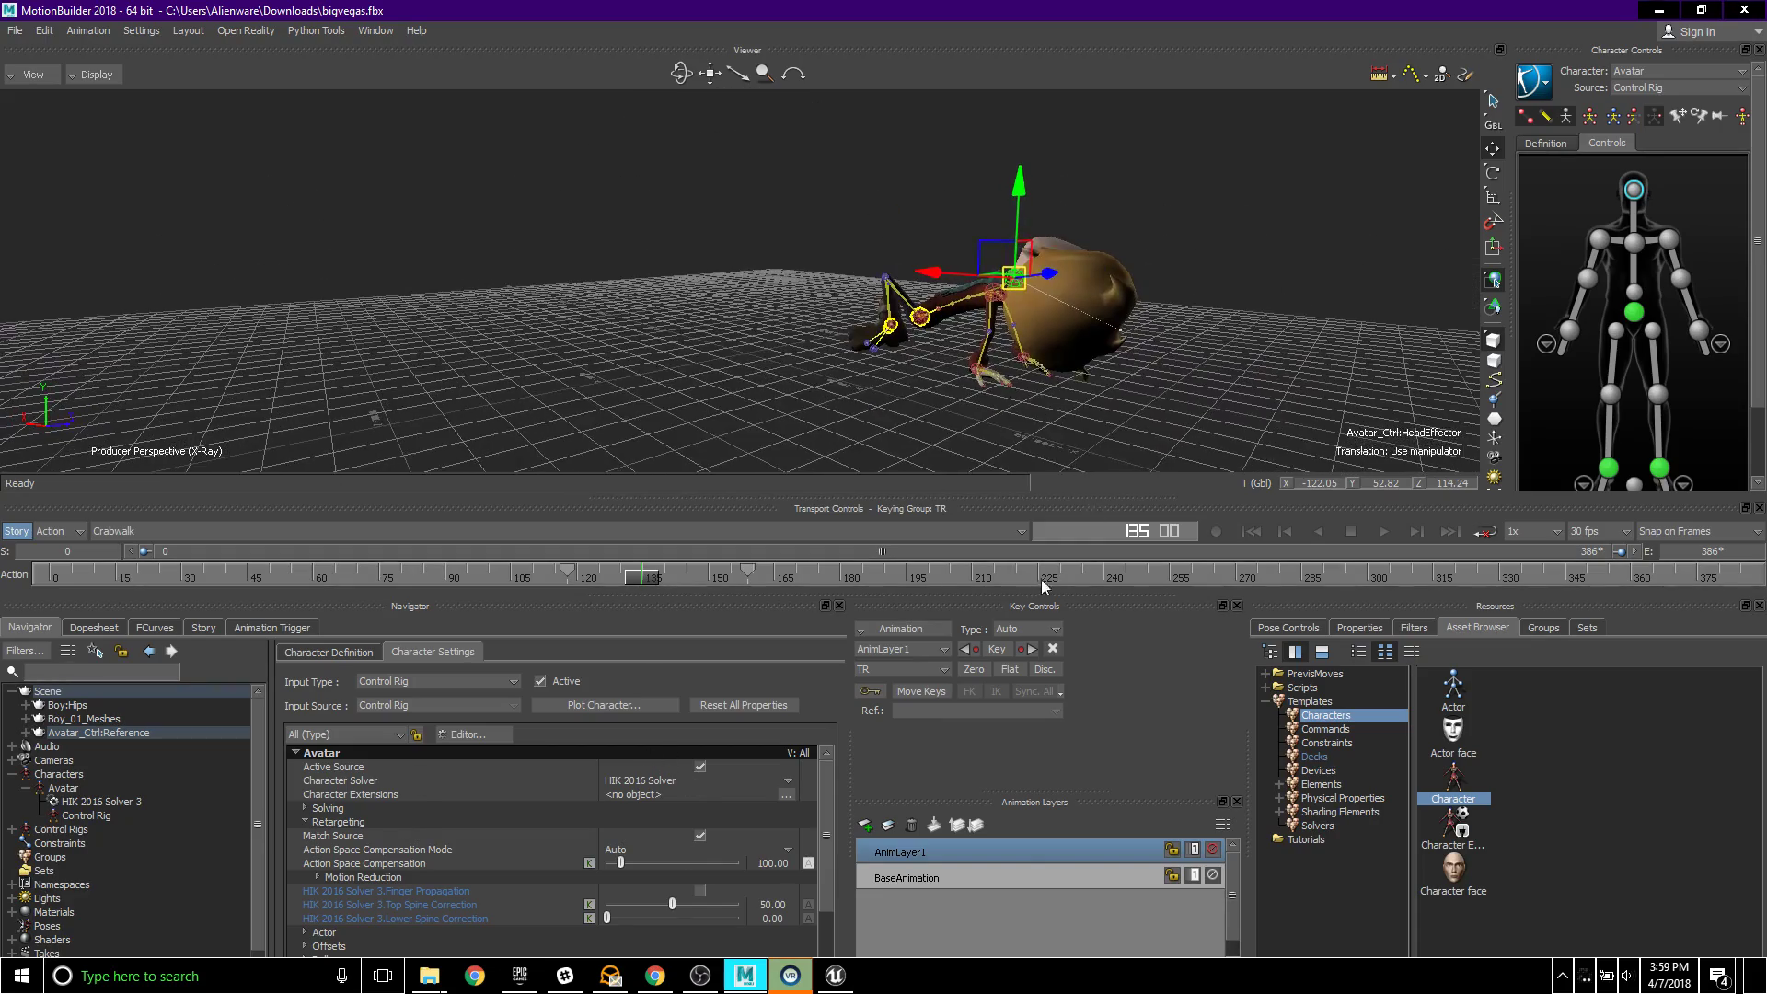
# - Examine the properties of the left wrist effector and the Boy:Hips joint in the Default property view
pyautogui.moveTo(978, 378); pyautogui.dragTo(980, 232)
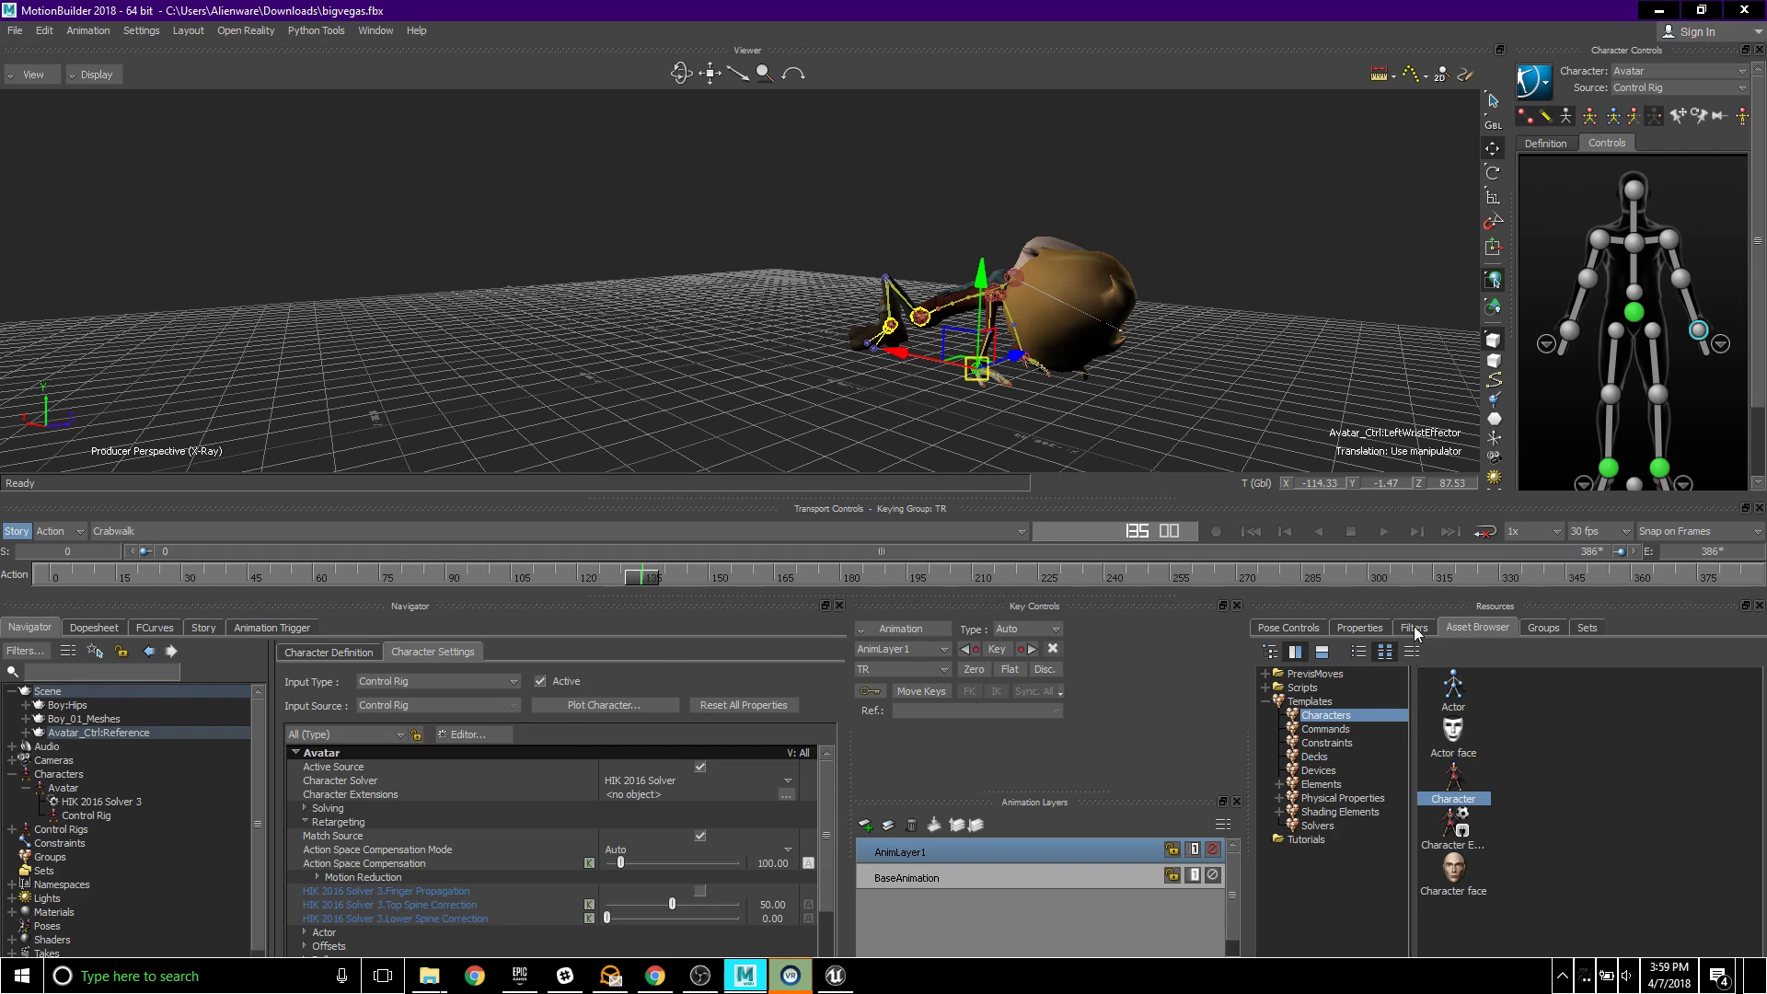
pyautogui.click(1348, 630)
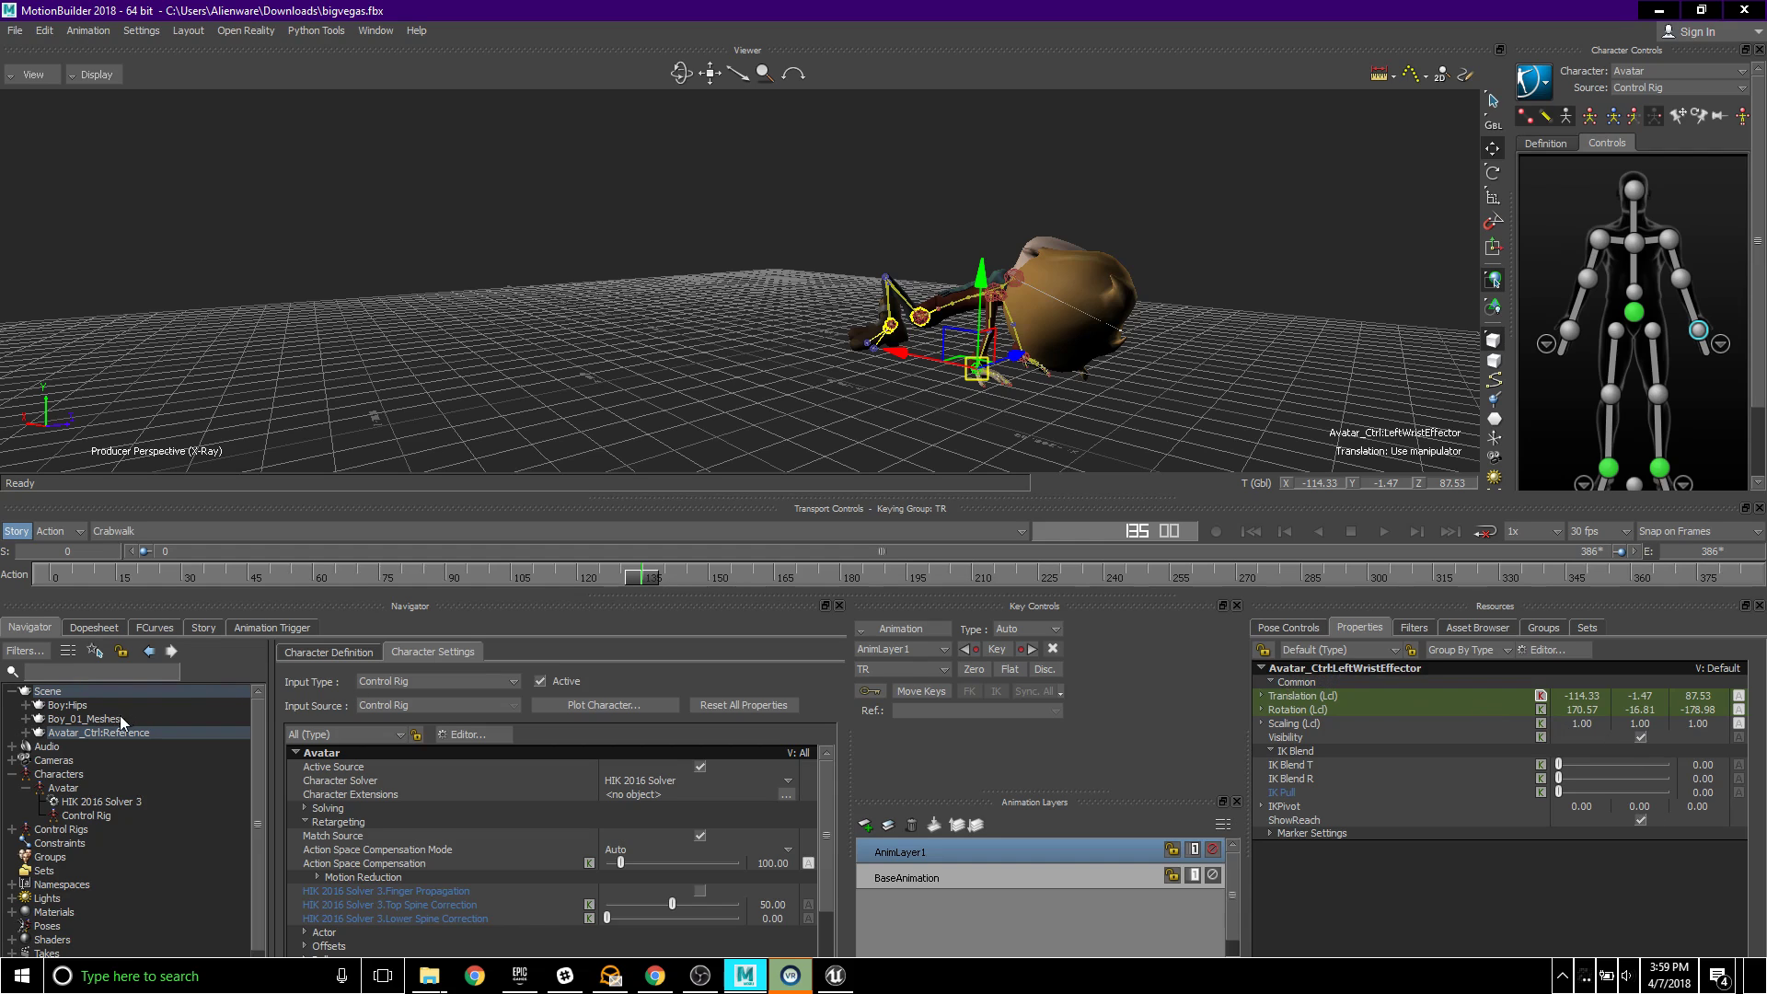
pyautogui.click(81, 706)
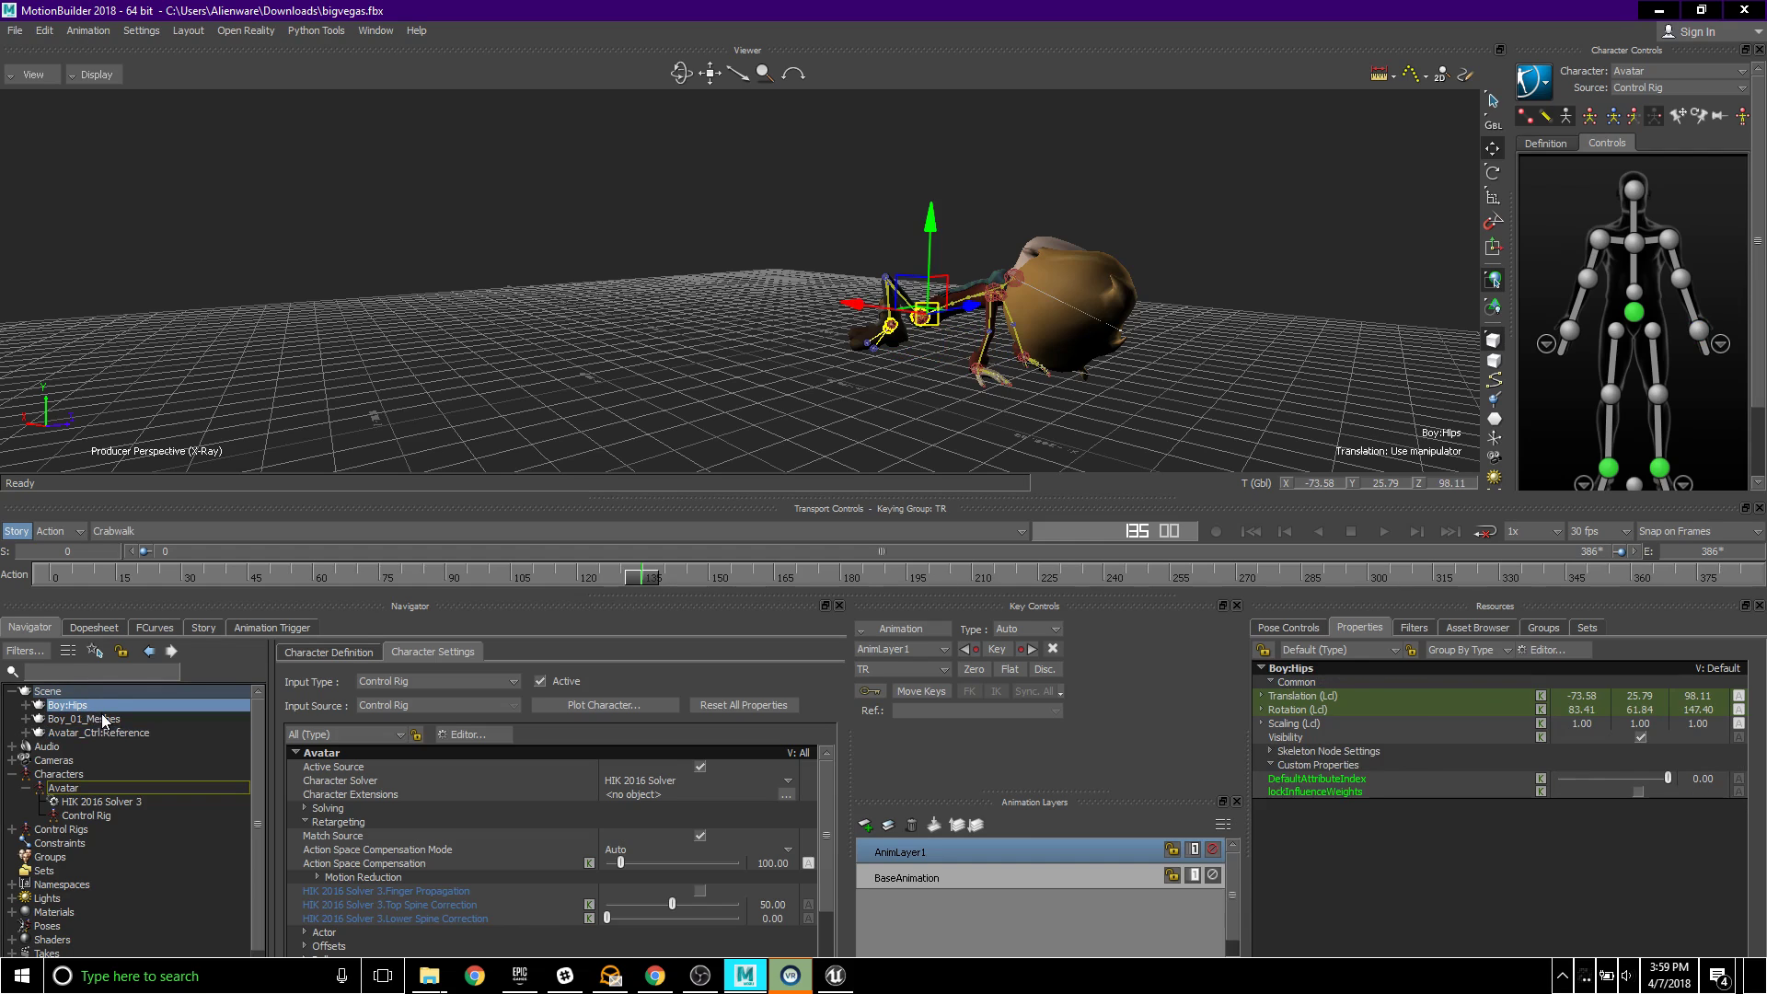
pyautogui.click(1394, 650)
pyautogui.click(1388, 668)
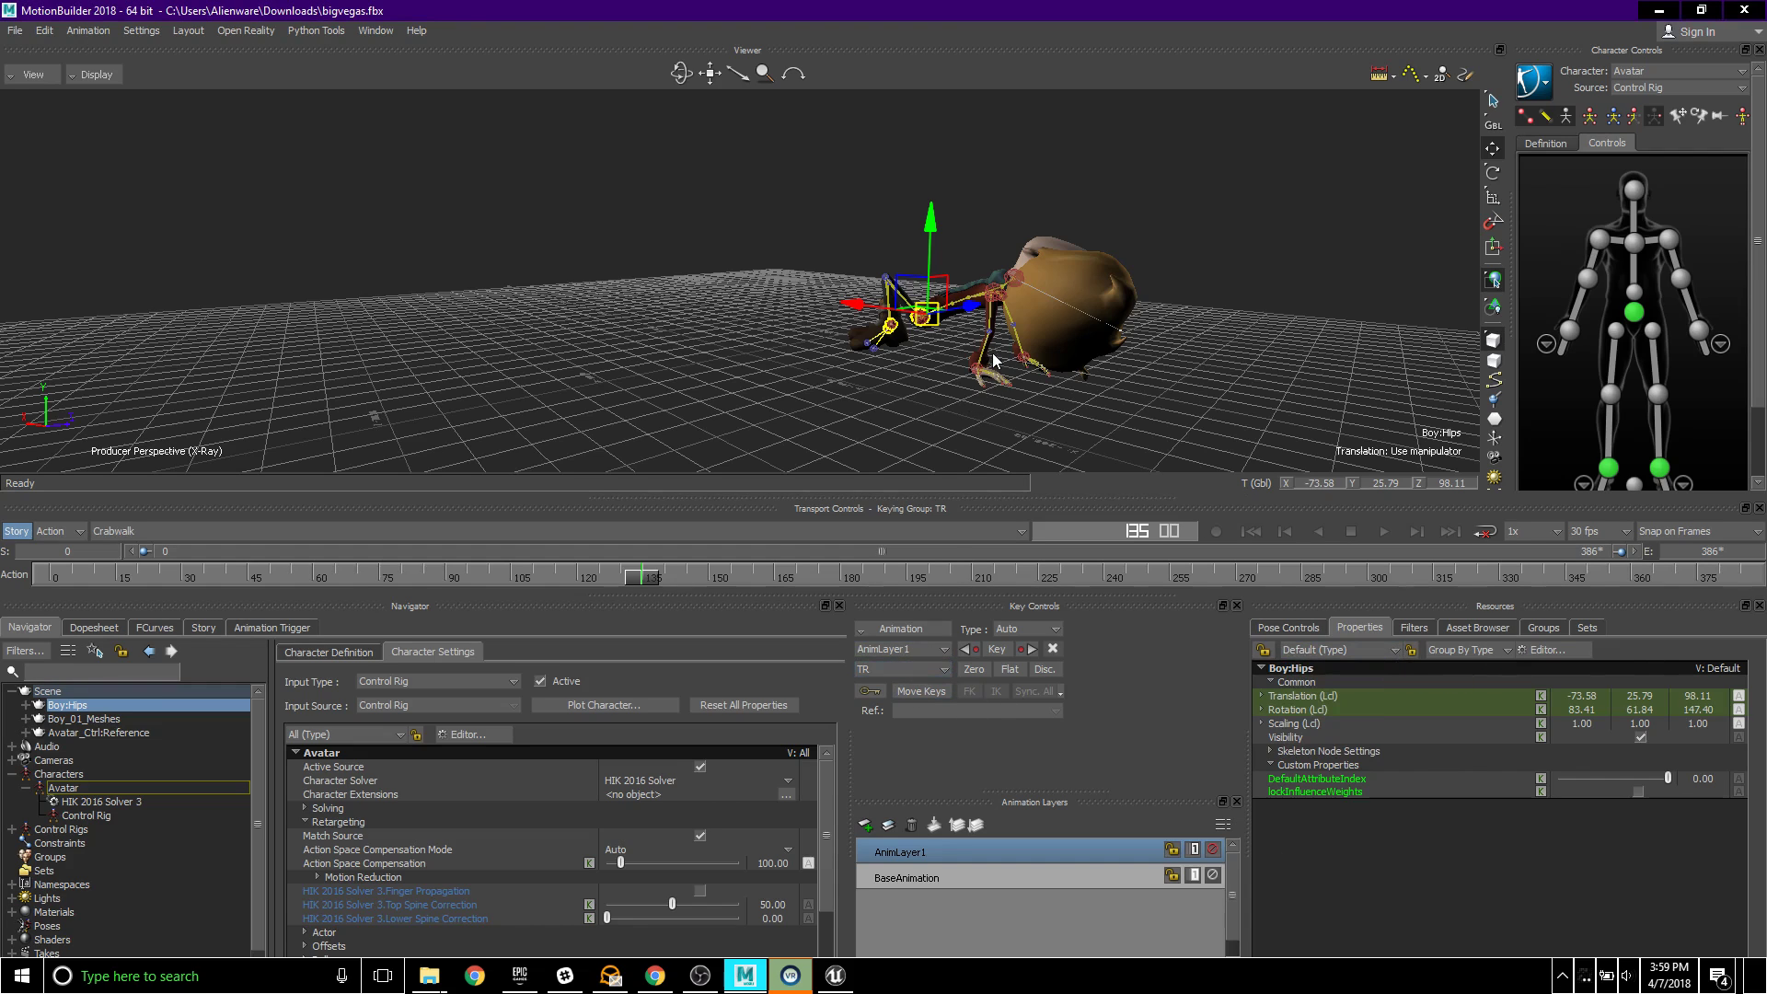
# - Set the keying group to Body Parts, move the head effector to about X -119.45, Y 55.72, Z 110.72, and key it at frame 135
pyautogui.click(1013, 280)
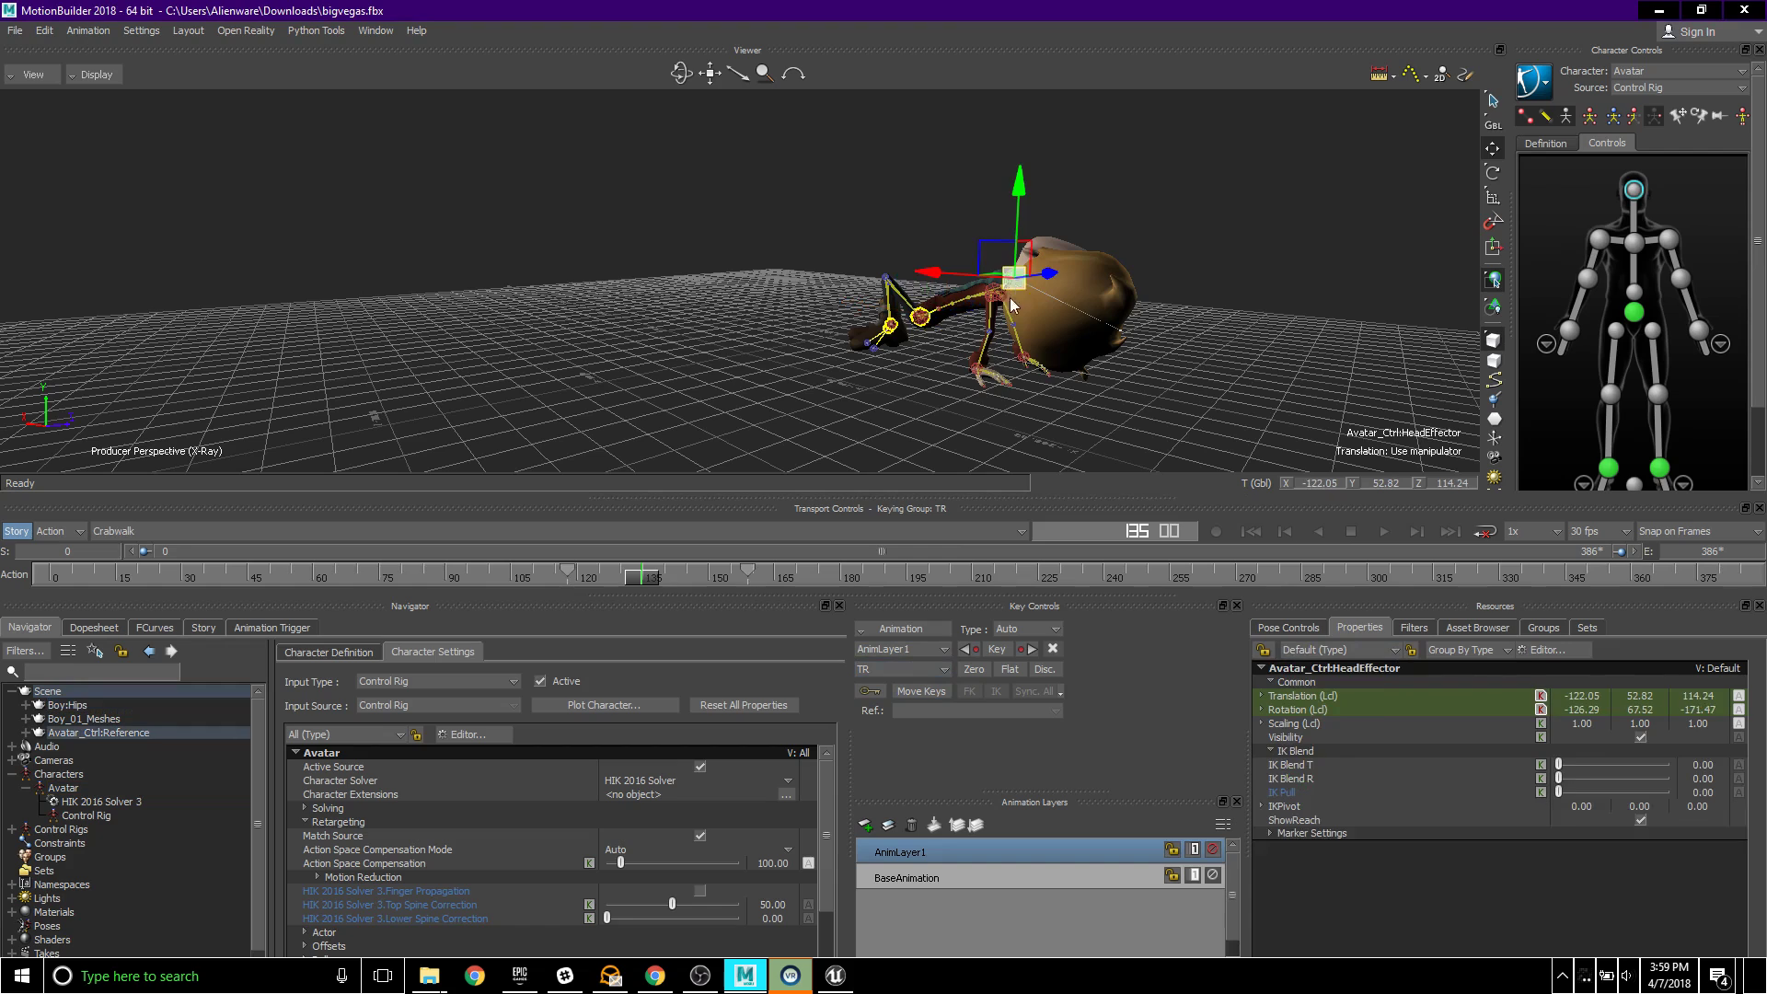
pyautogui.click(924, 670)
pyautogui.click(905, 698)
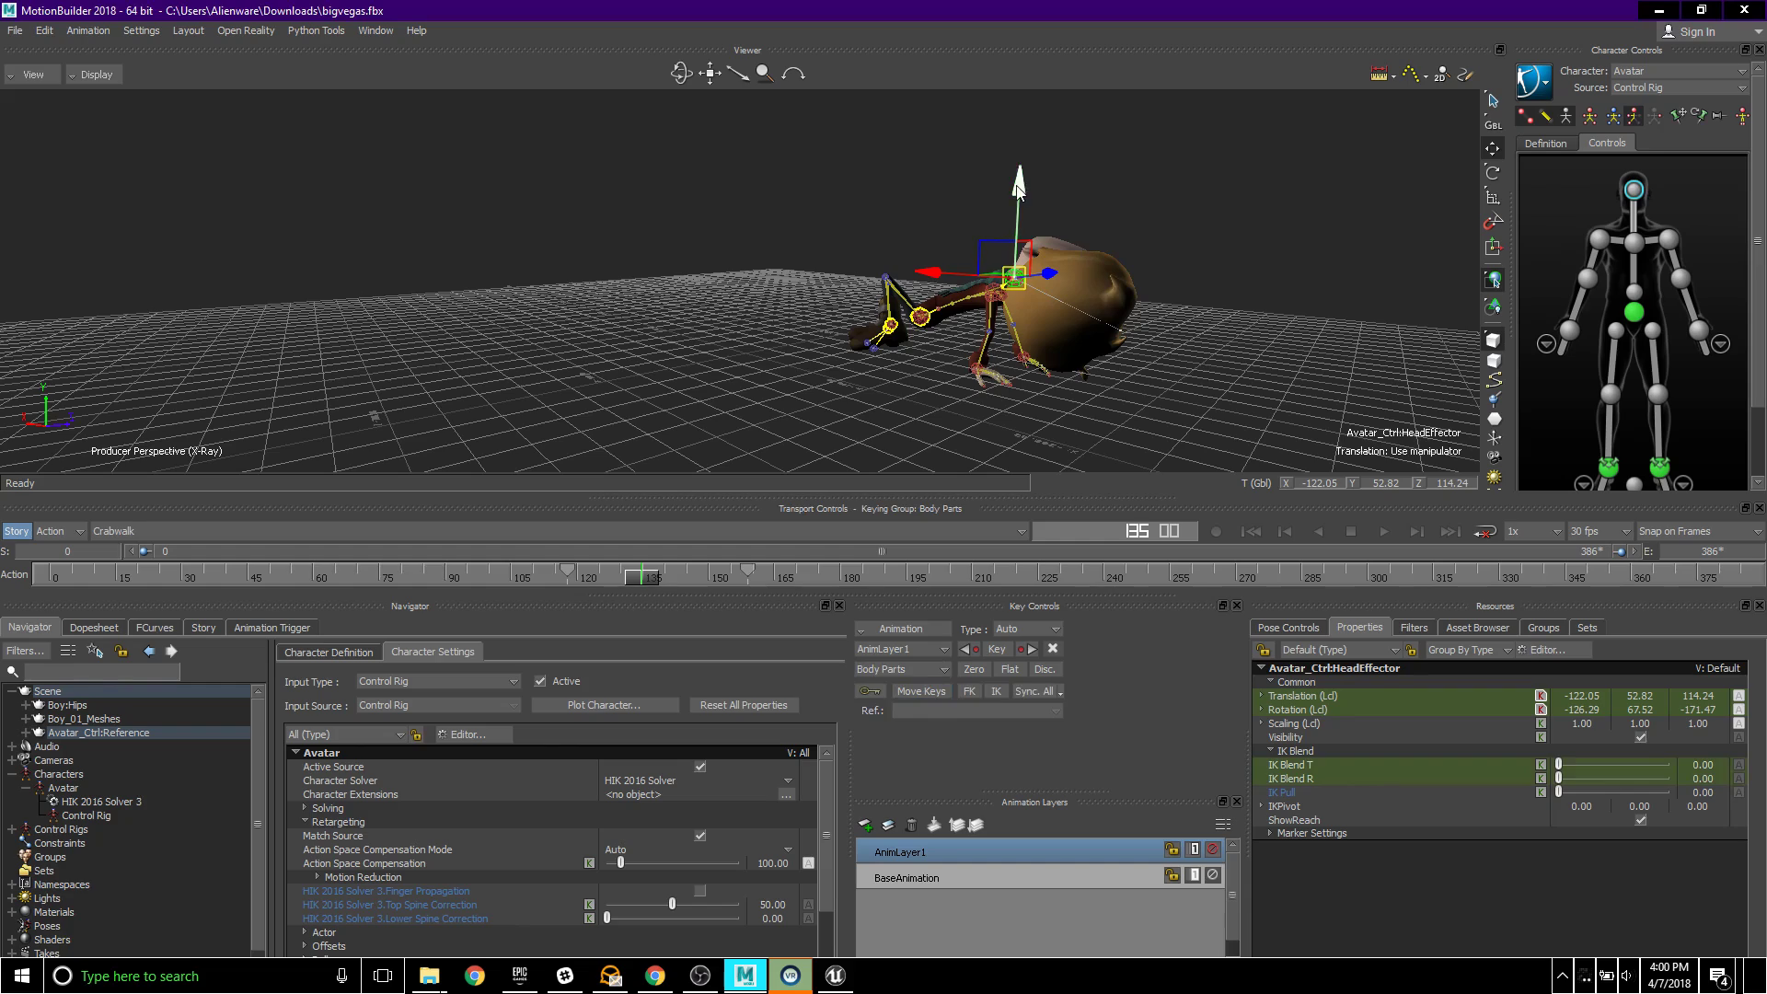
pyautogui.moveTo(1020, 182); pyautogui.dragTo(981, 135)
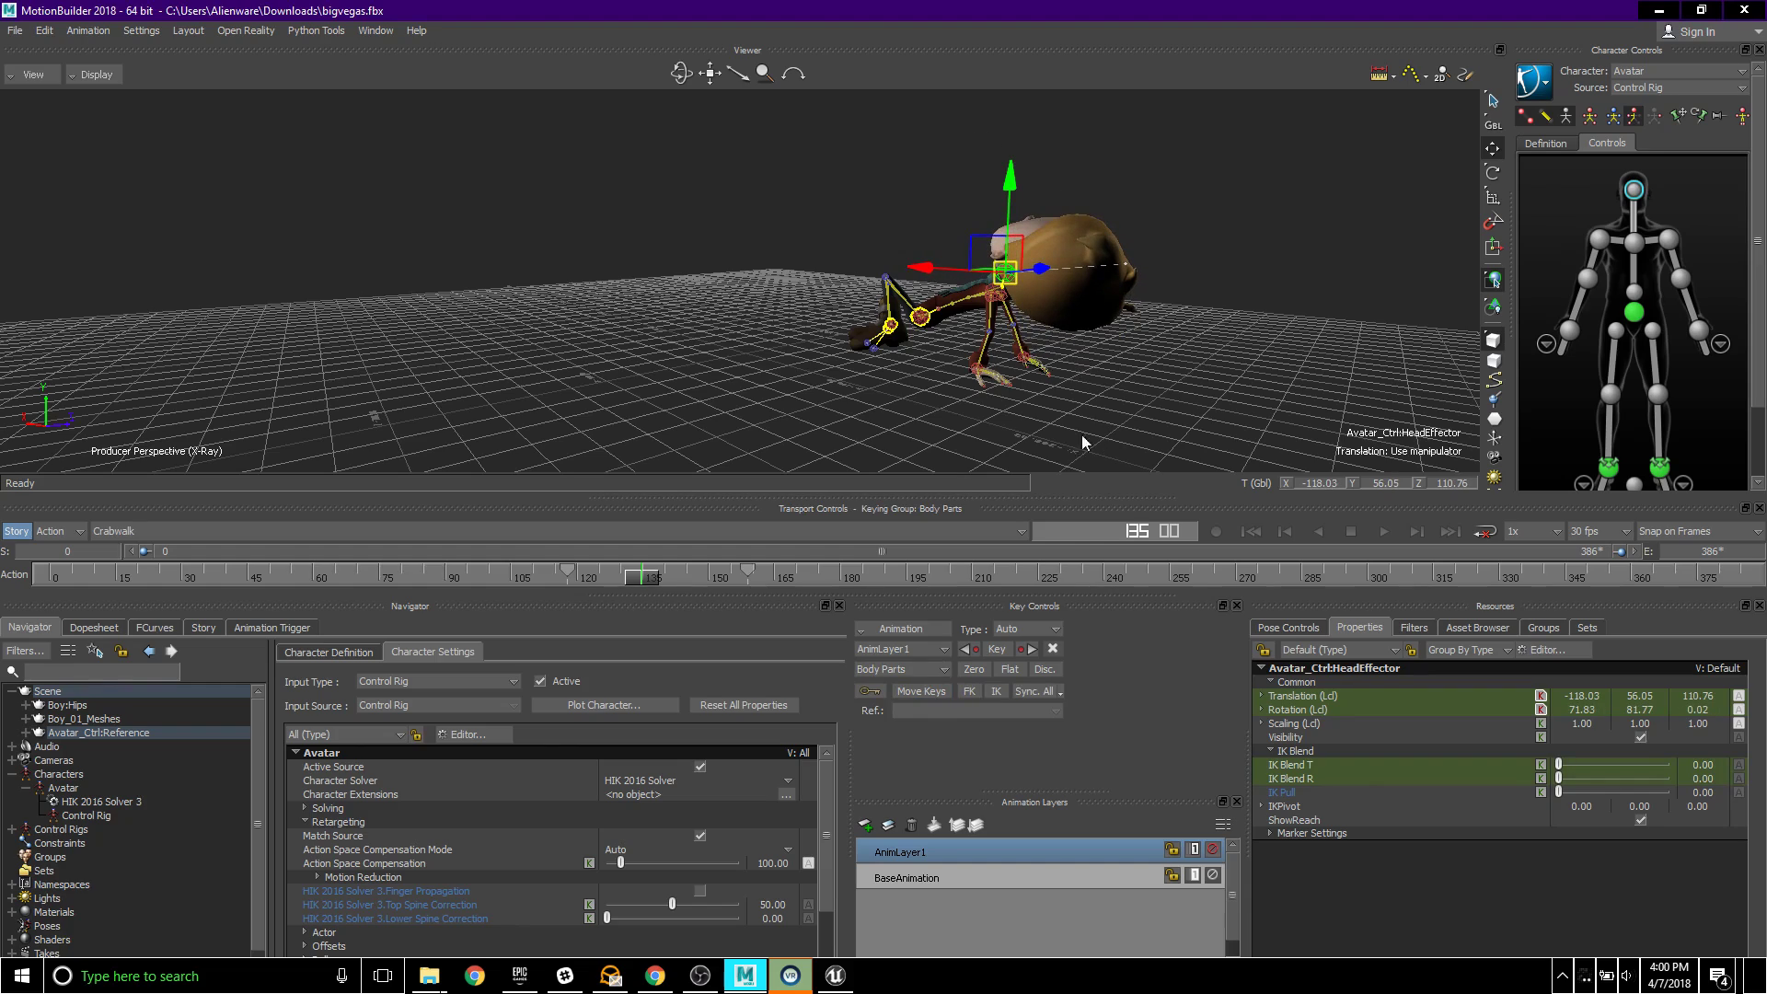
pyautogui.keyDown('ctrl'); pyautogui.keyDown('shift'); pyautogui.moveTo(1080, 435); pyautogui.dragTo(884, 387); pyautogui.keyUp('shift'); pyautogui.keyUp('ctrl')
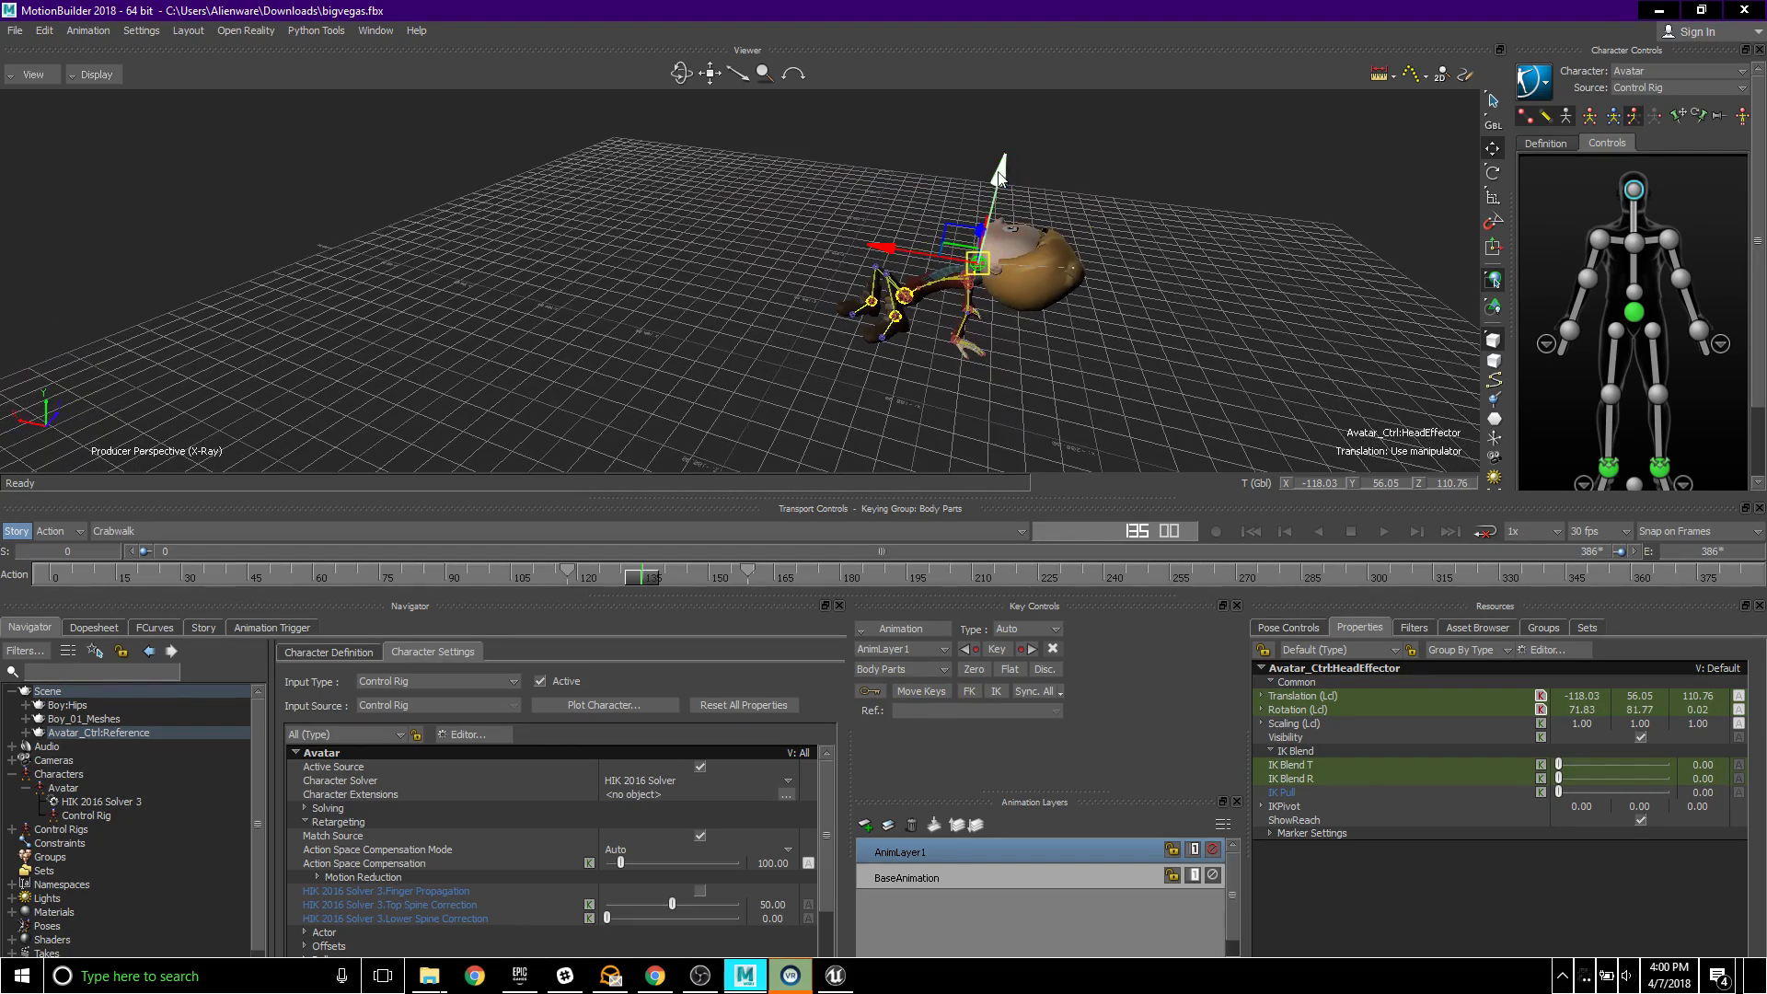
pyautogui.moveTo(999, 175); pyautogui.dragTo(876, 247)
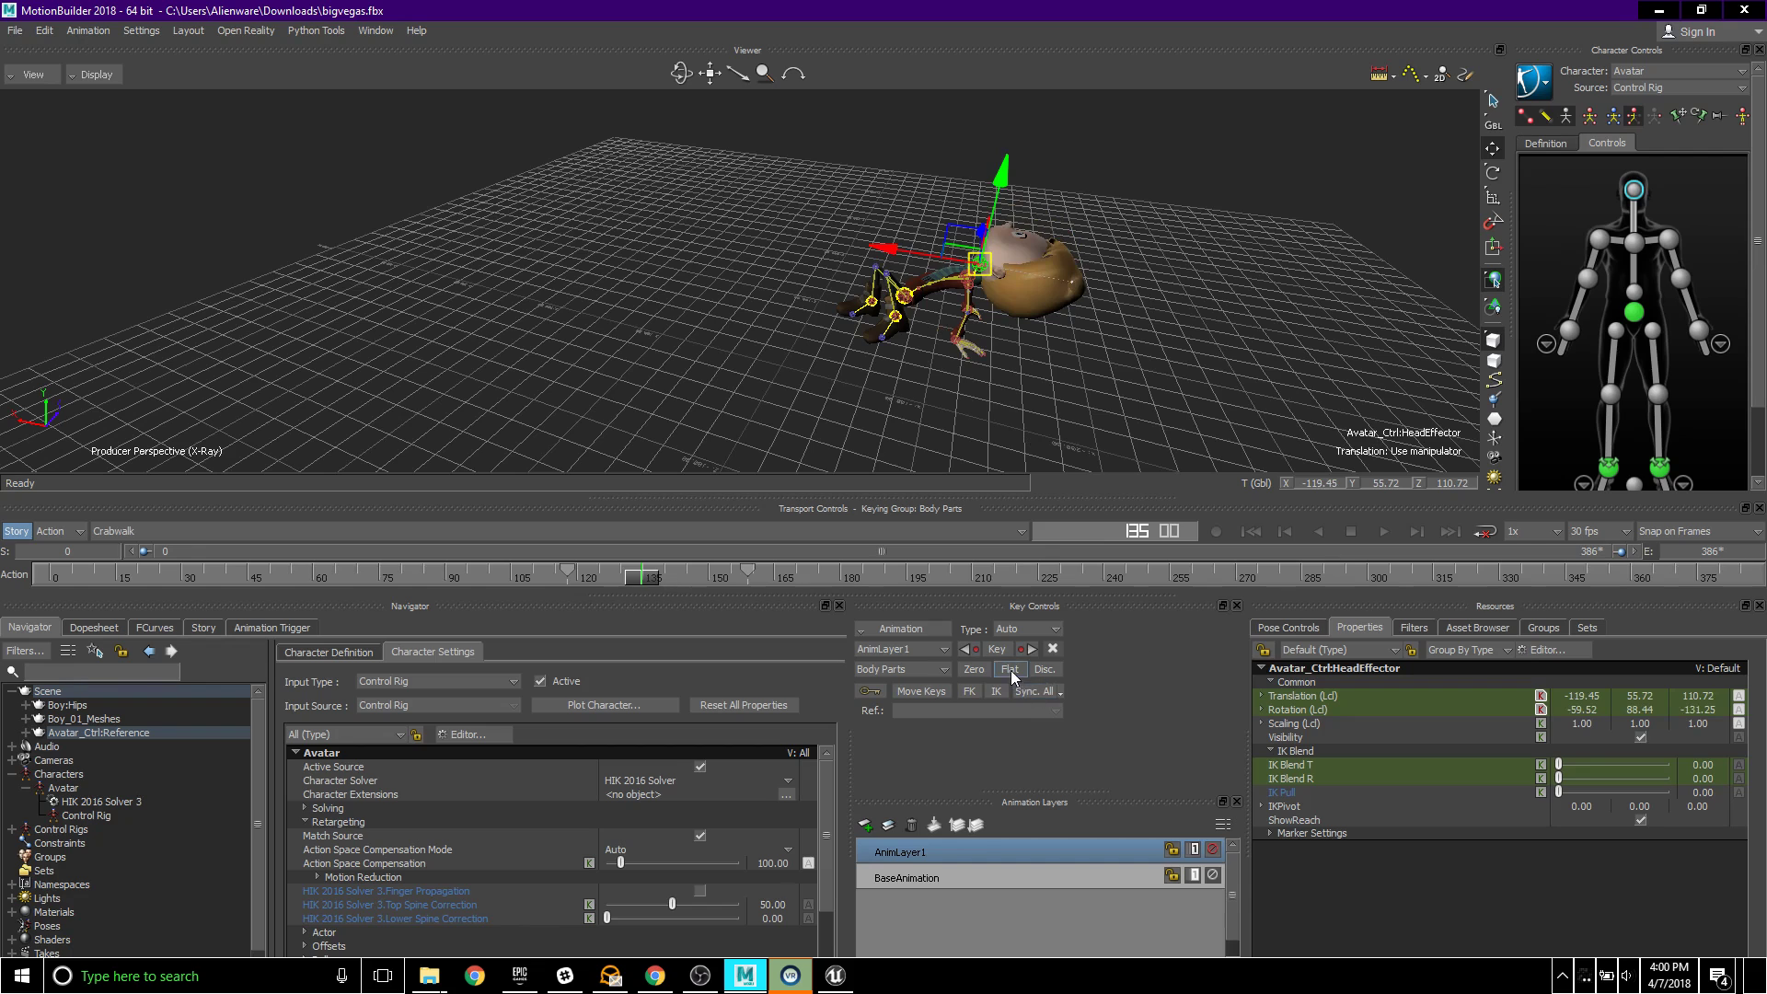
pyautogui.click(996, 648)
# - At frame 140, raise the left wrist effector to a height of about 32.81 on Y
pyautogui.moveTo(644, 577)
pyautogui.mouseDown()
pyautogui.moveTo(578, 577)
pyautogui.moveTo(801, 579)
pyautogui.moveTo(655, 578)
pyautogui.mouseUp()
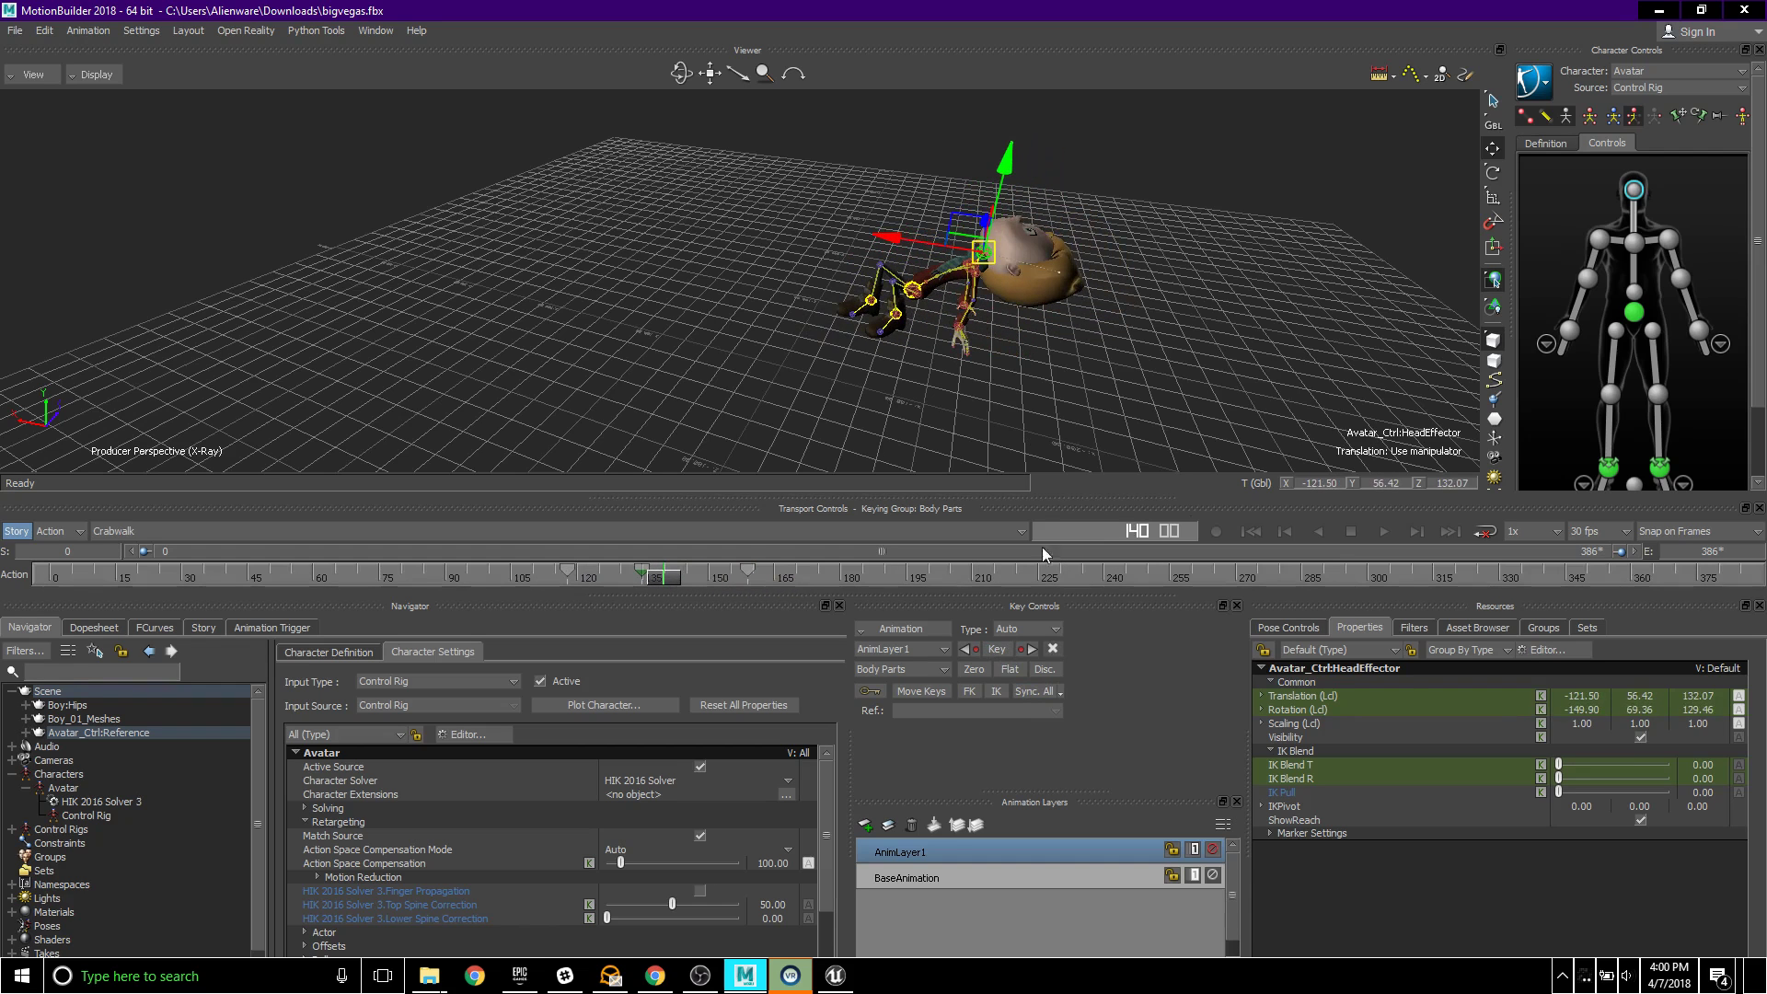
pyautogui.click(963, 329)
pyautogui.keyDown('ctrl'); pyautogui.keyDown('shift'); pyautogui.moveTo(1029, 359); pyautogui.dragTo(906, 352); pyautogui.keyUp('shift'); pyautogui.keyUp('ctrl')
pyautogui.click(919, 398)
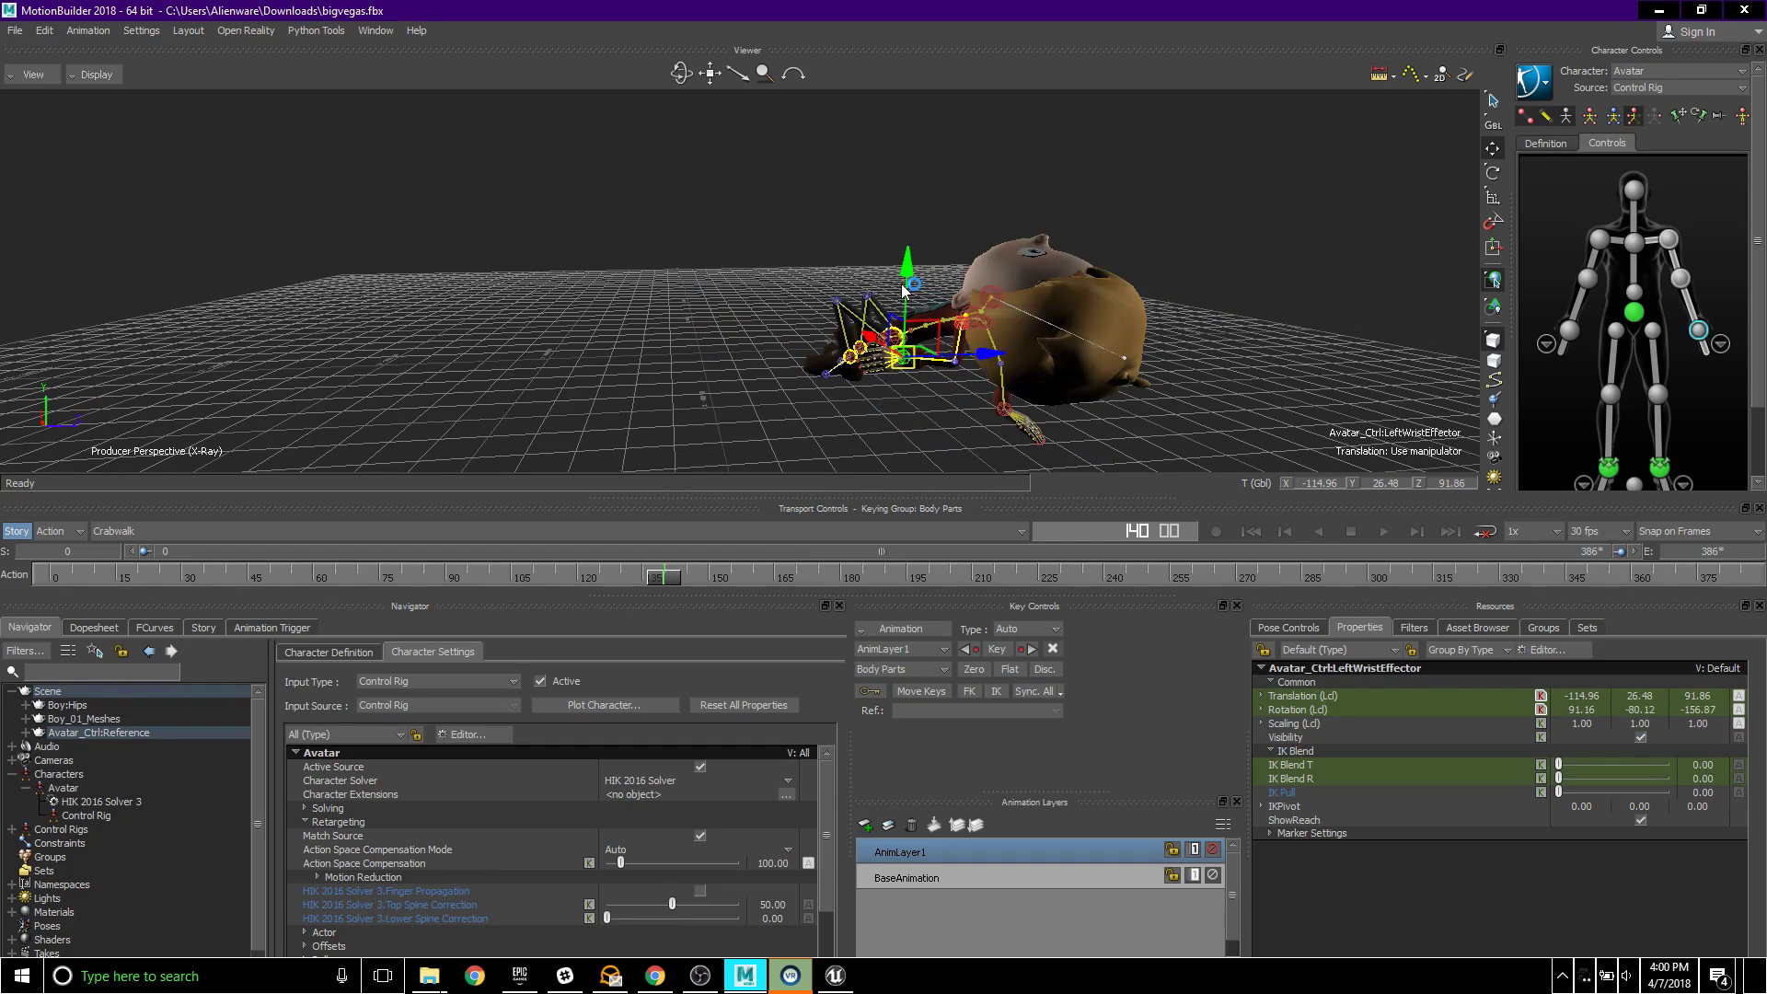
pyautogui.moveTo(903, 289); pyautogui.dragTo(904, 276)
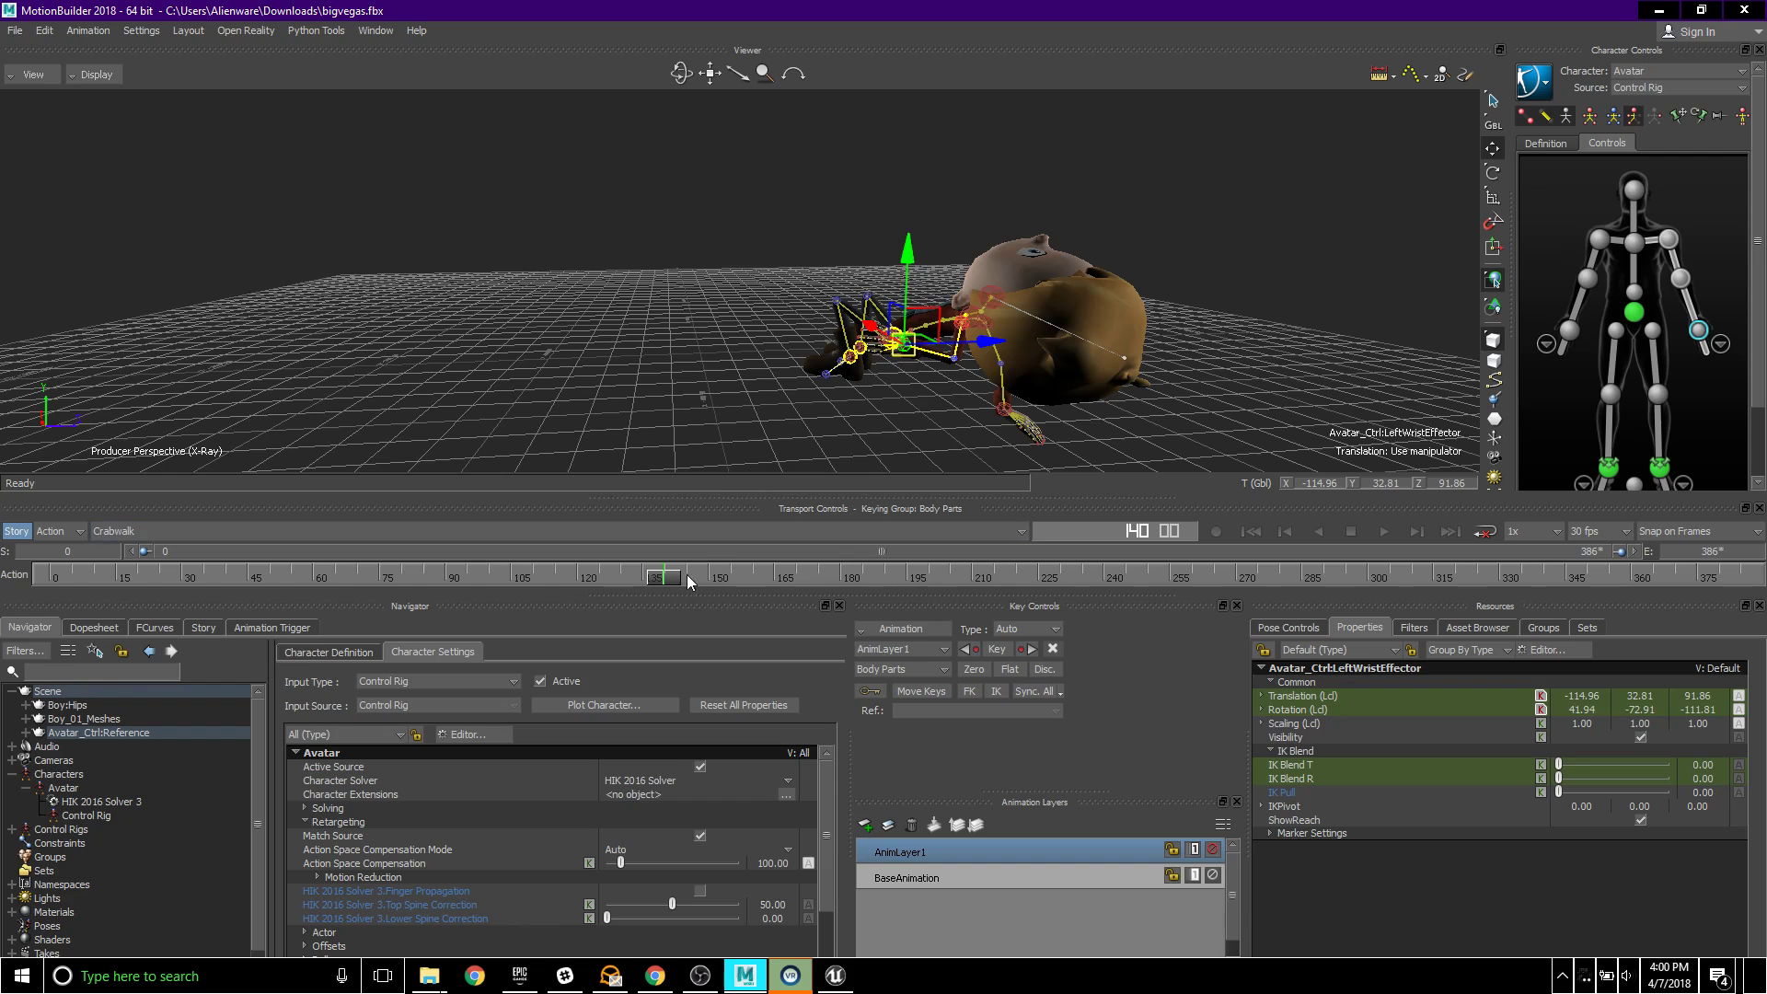
# - Key the right wrist effector at frame 140 and about frame 158, and go to frame 150
pyautogui.moveTo(676, 576)
pyautogui.mouseDown()
pyautogui.moveTo(637, 575)
pyautogui.moveTo(730, 575)
pyautogui.moveTo(682, 577)
pyautogui.mouseUp()
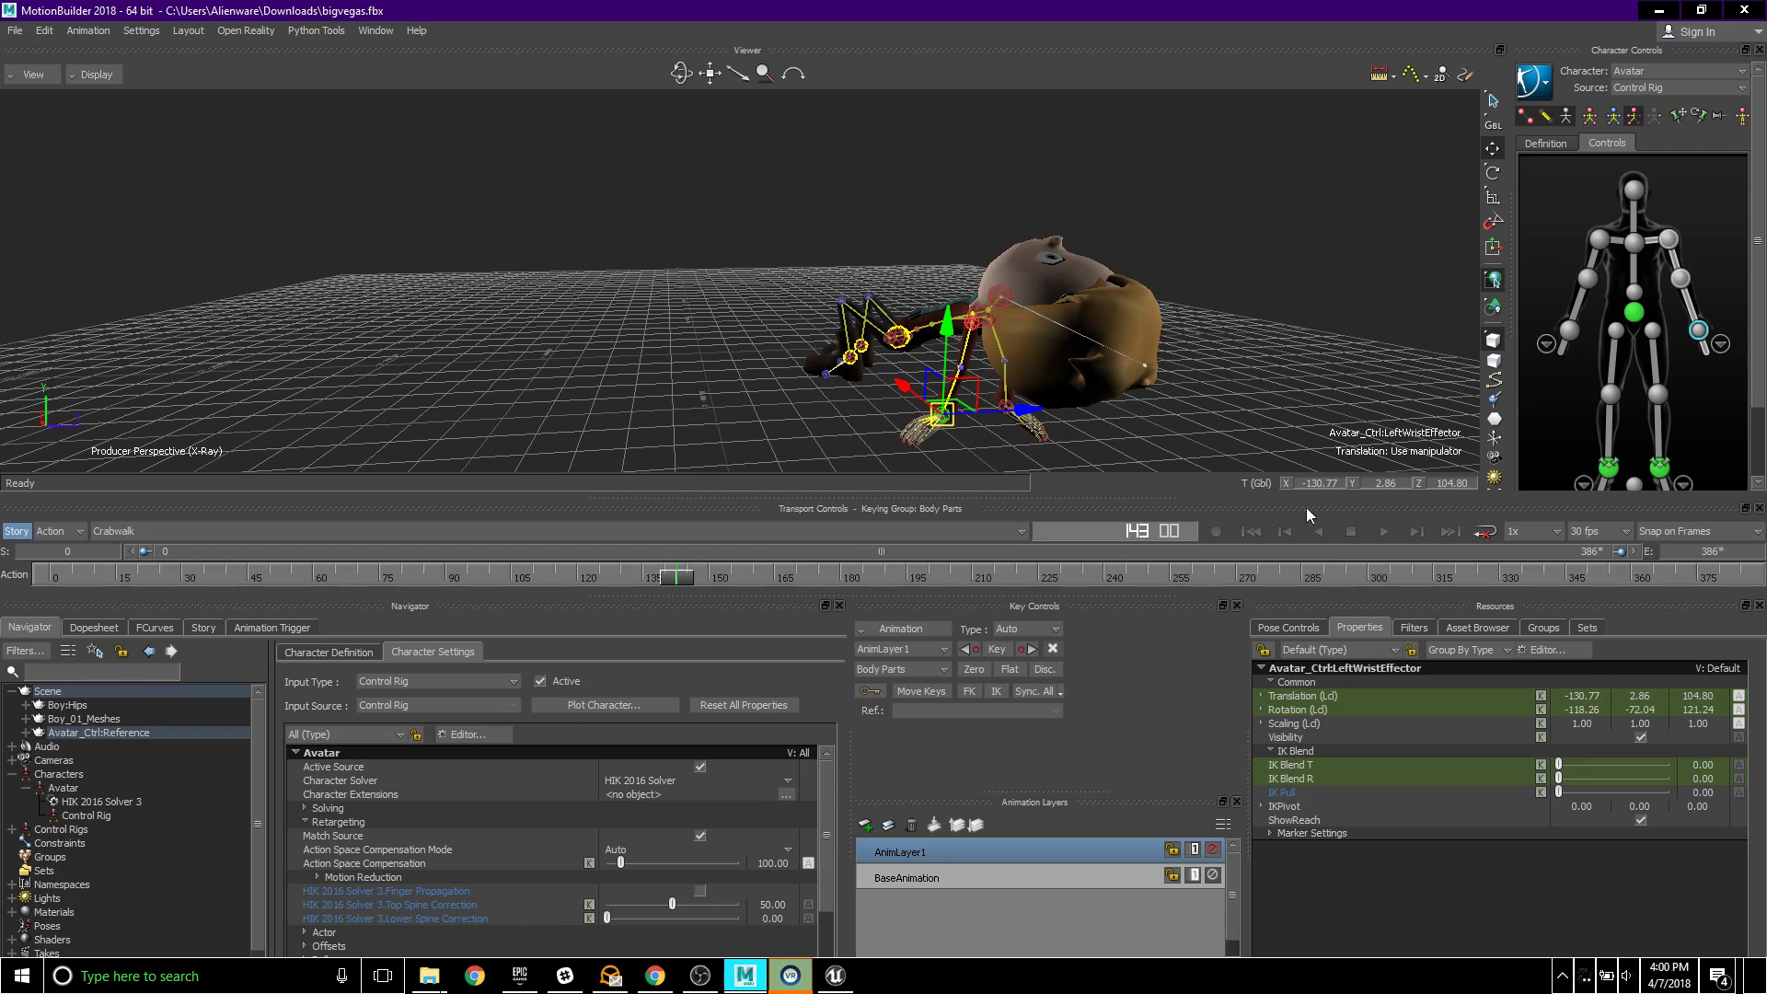
pyautogui.keyDown('ctrl'); pyautogui.keyDown('shift'); pyautogui.moveTo(875, 386); pyautogui.dragTo(1120, 438); pyautogui.keyUp('shift'); pyautogui.keyUp('ctrl')
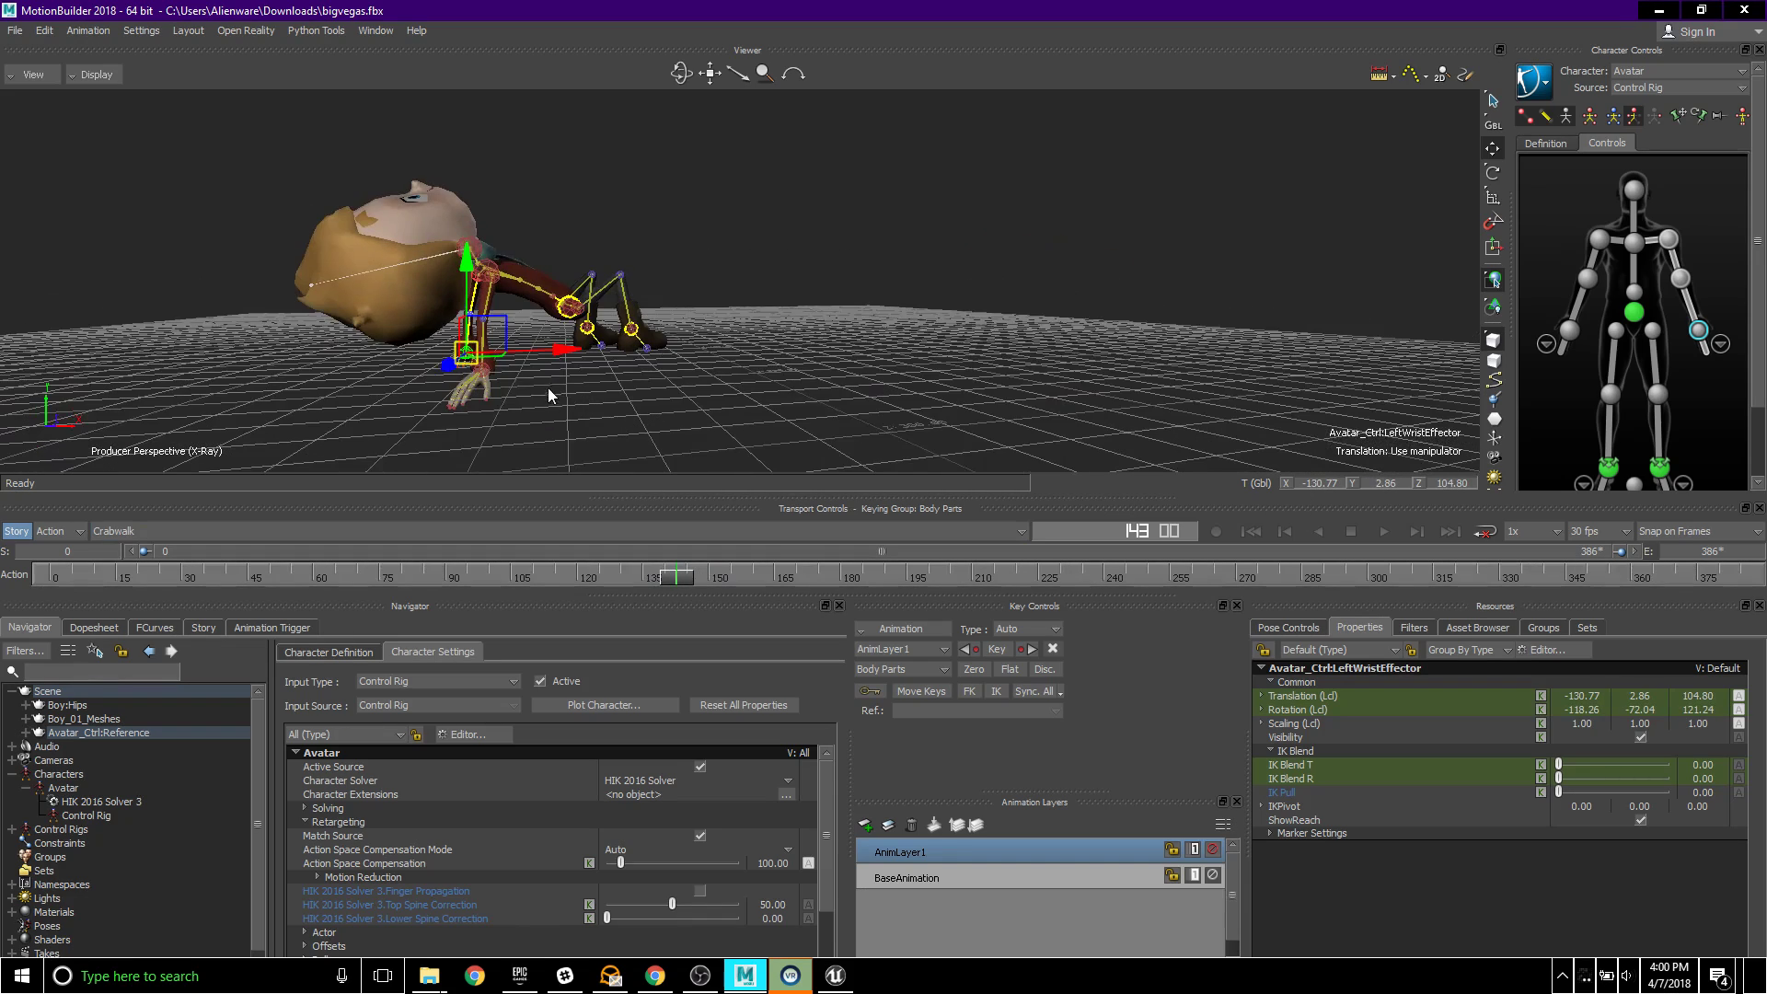
pyautogui.click(482, 372)
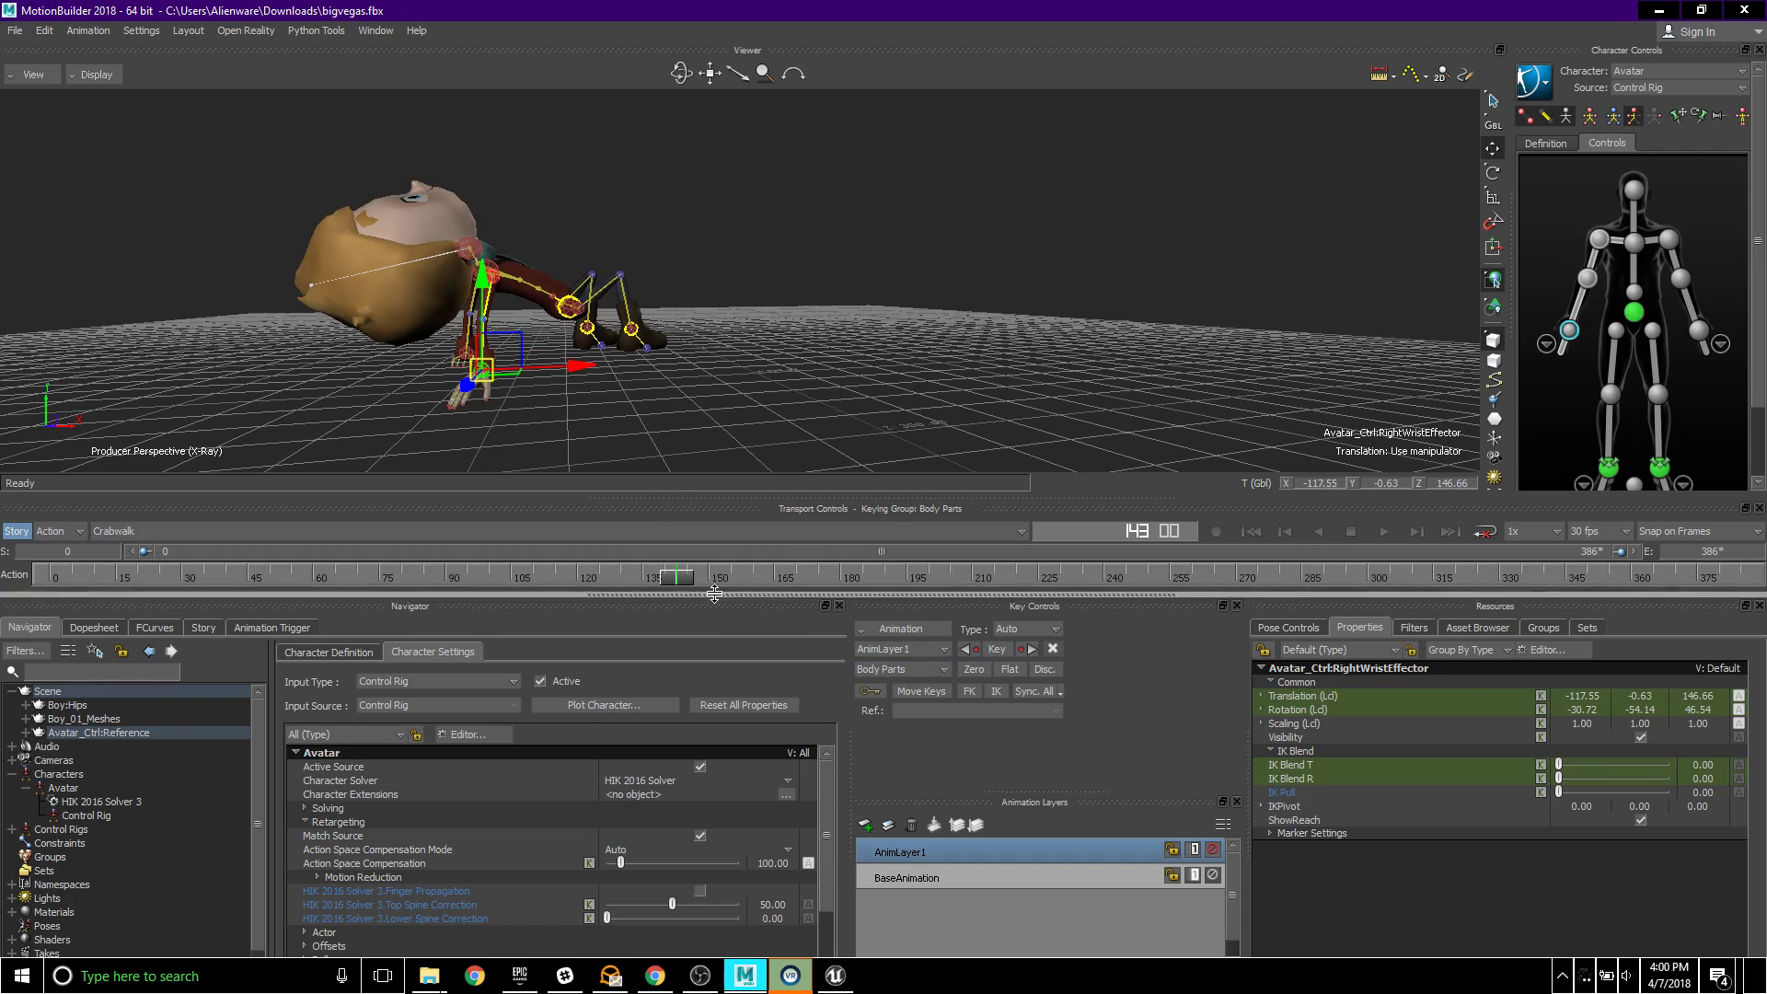
pyautogui.moveTo(688, 576)
pyautogui.mouseDown()
pyautogui.moveTo(647, 578)
pyautogui.moveTo(665, 577)
pyautogui.mouseUp()
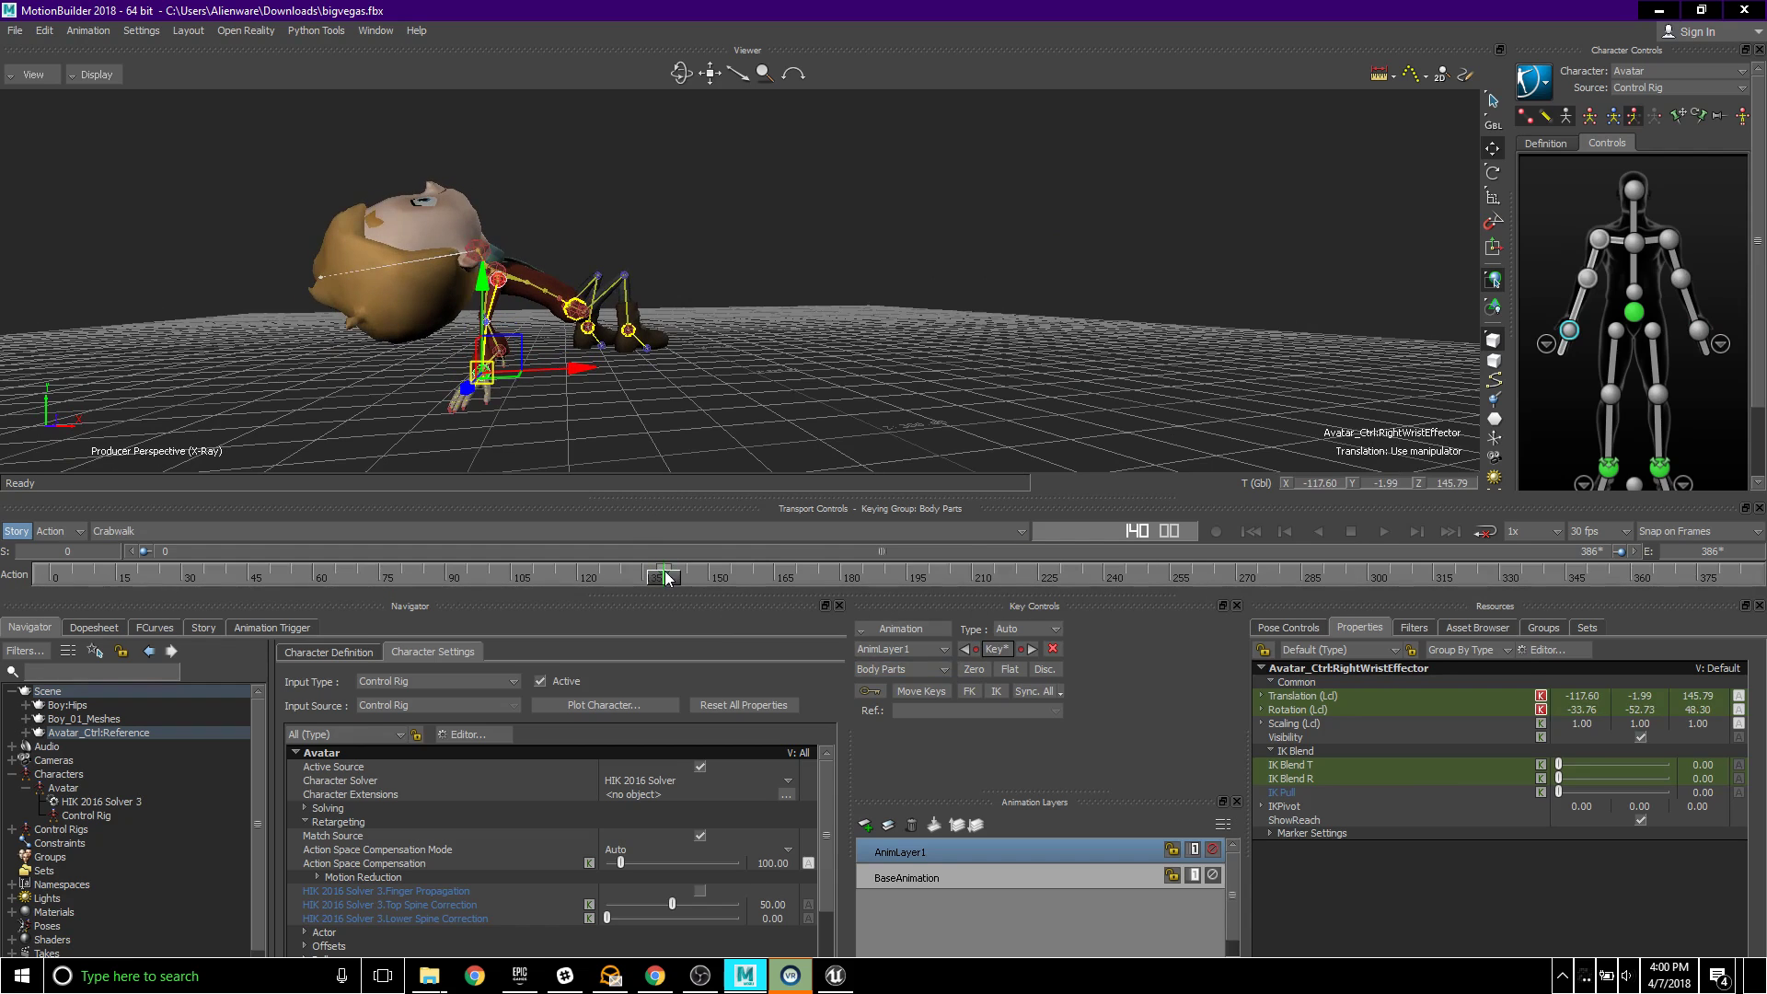
pyautogui.moveTo(674, 577)
pyautogui.mouseDown()
pyautogui.moveTo(743, 578)
pyautogui.moveTo(710, 583)
pyautogui.mouseUp()
pyautogui.click(998, 650)
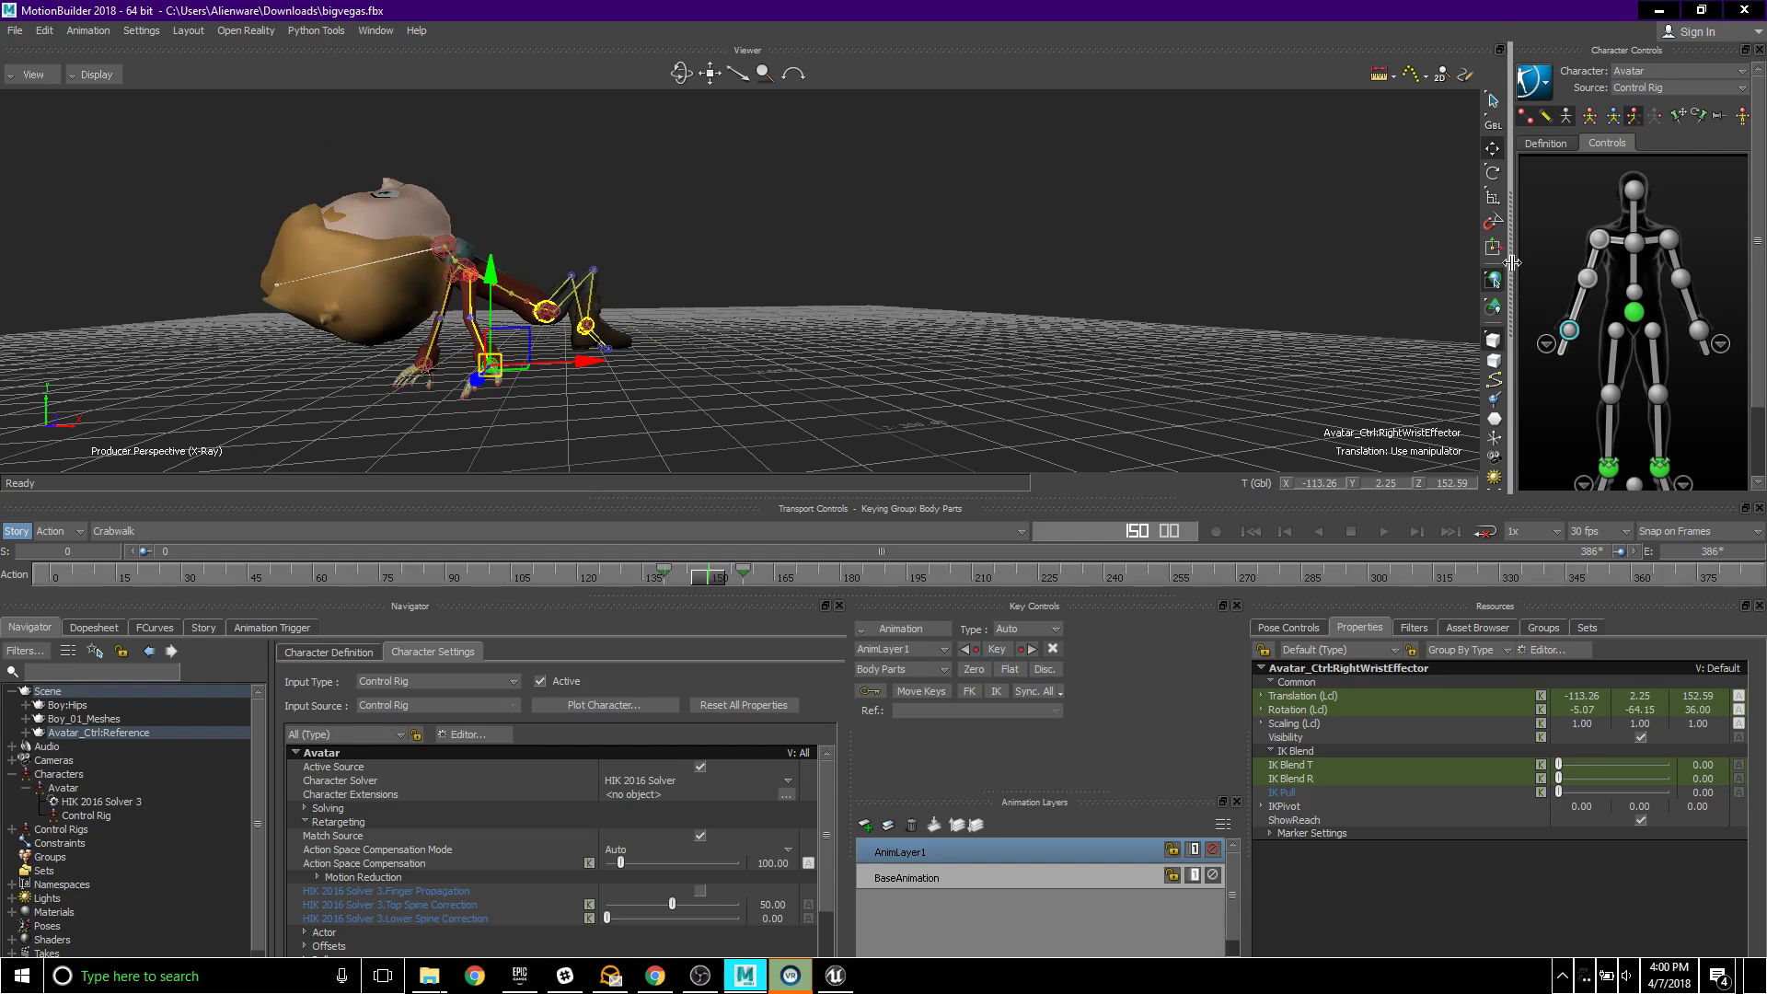
# - Rotate the right wrist effector at frame 150 to a Z rotation of about -38.78
pyautogui.click(1493, 172)
pyautogui.moveTo(469, 352); pyautogui.dragTo(471, 324)
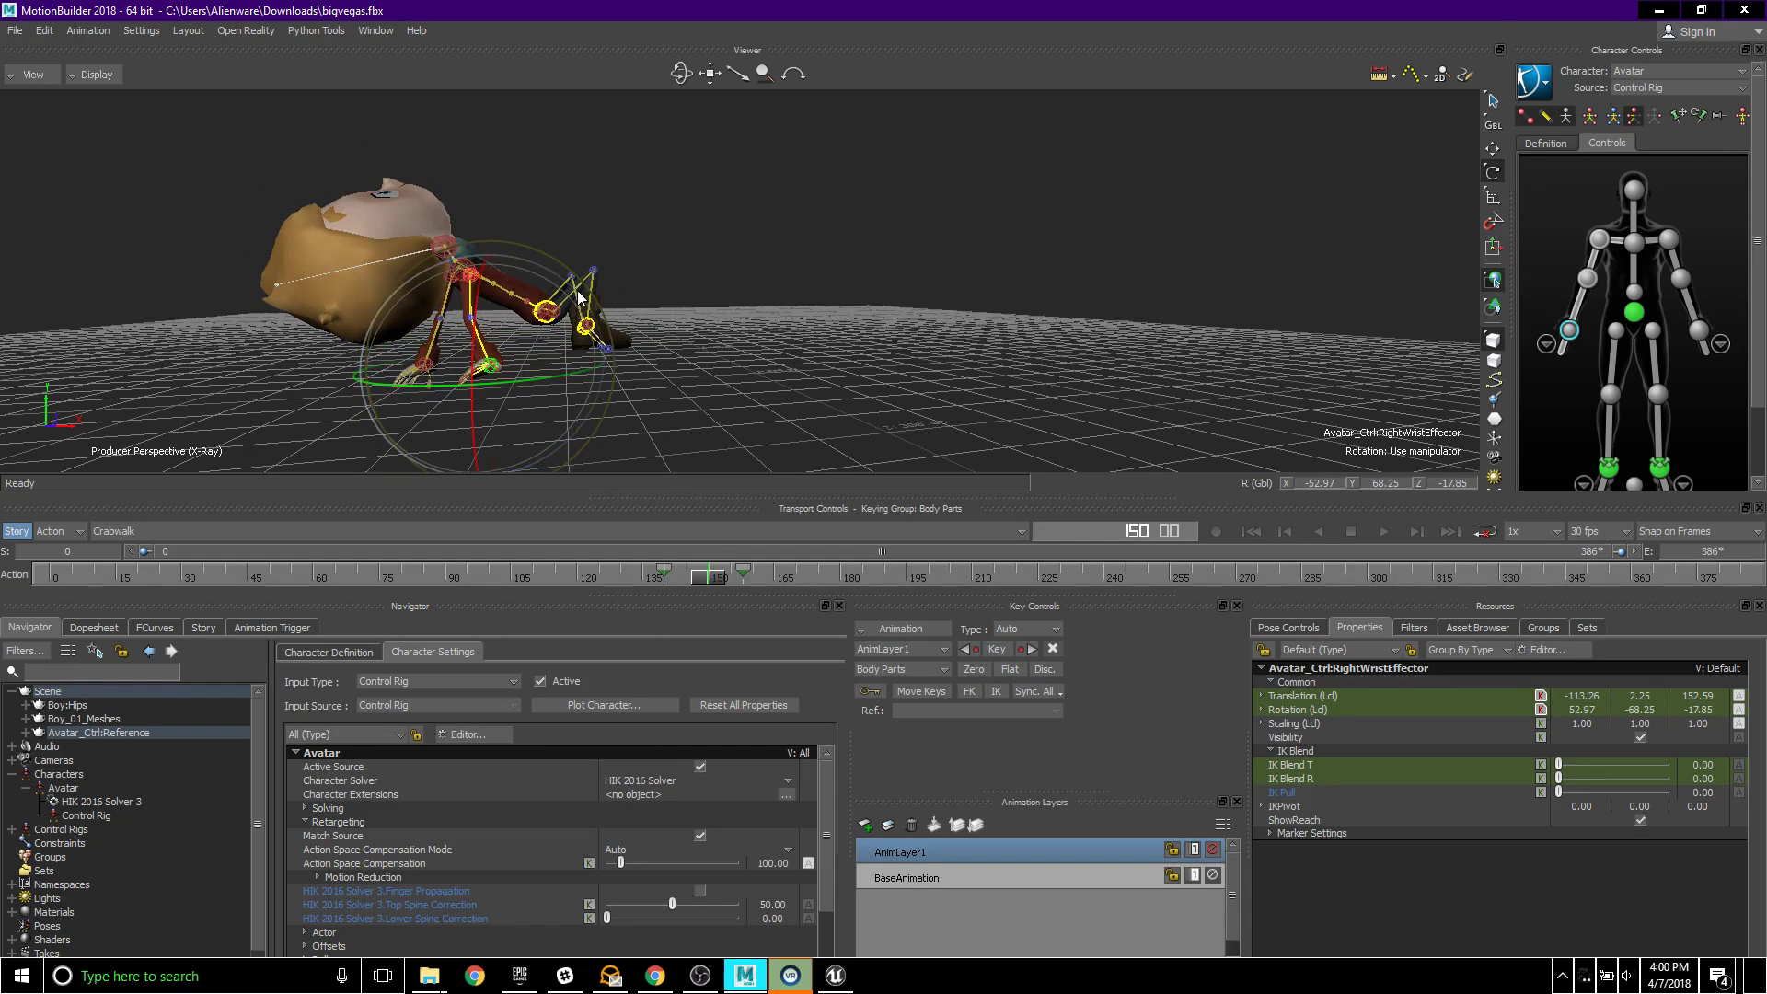
pyautogui.moveTo(572, 296); pyautogui.dragTo(488, 331)
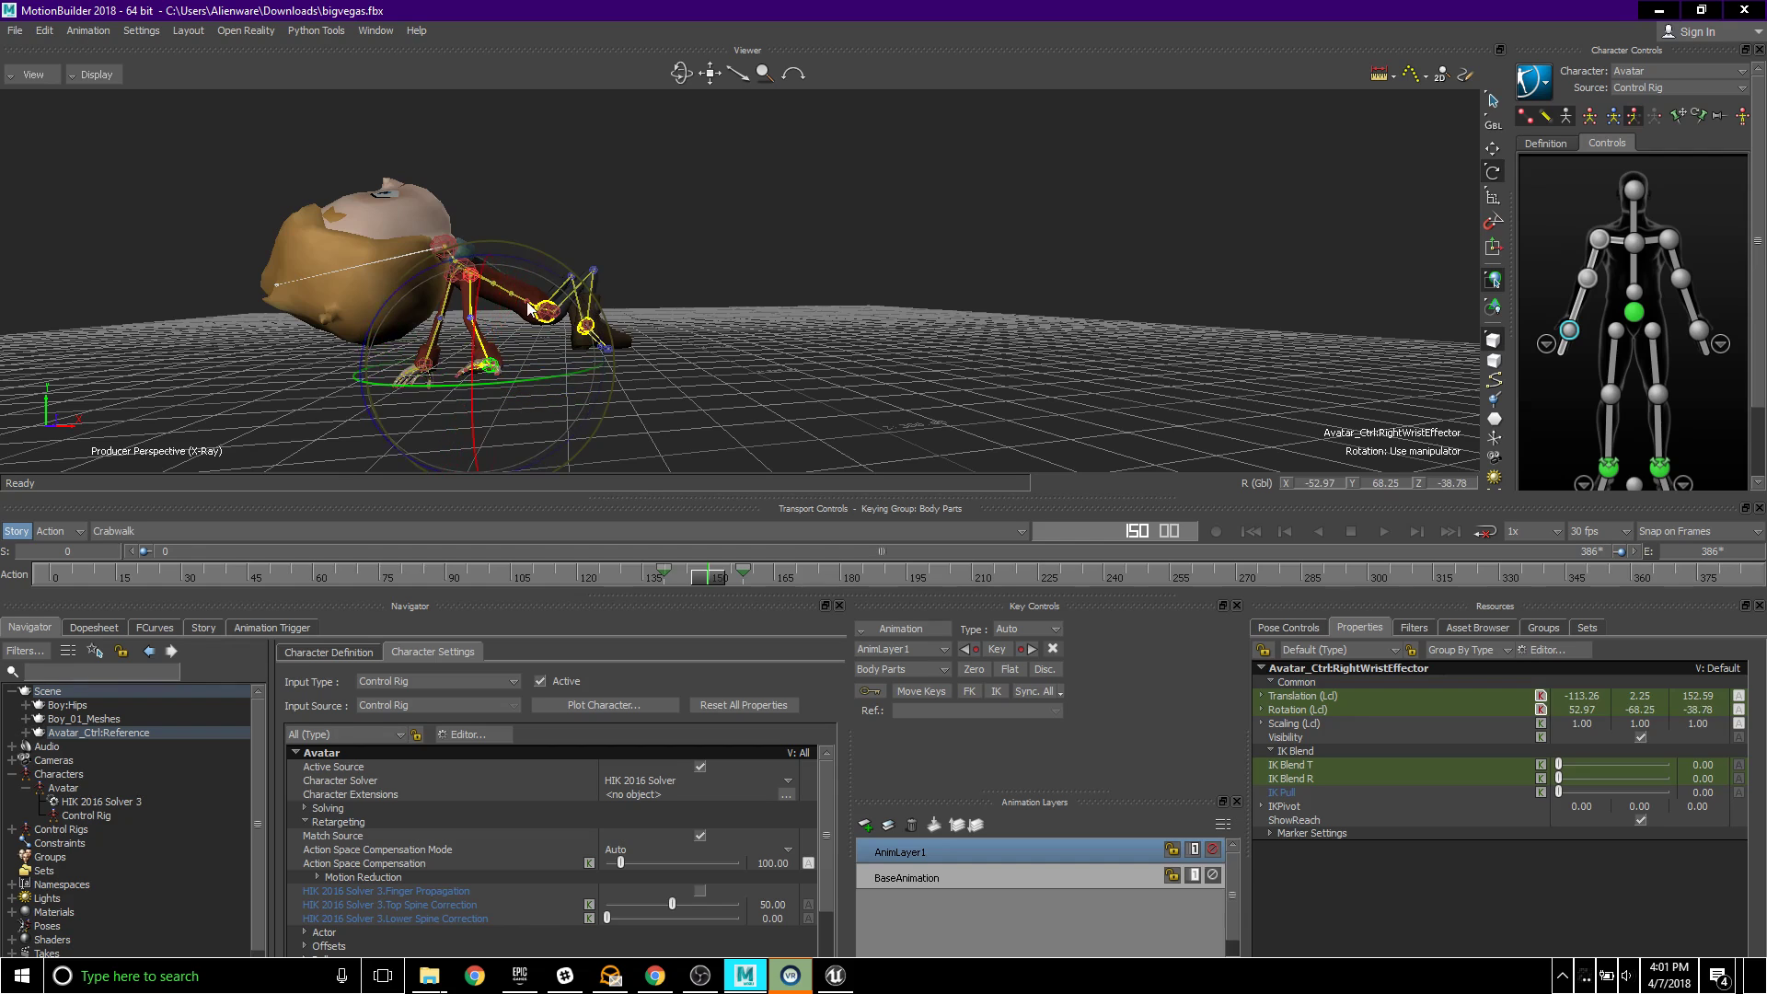
# - Rotate the base joint of the right hand's middle finger to about X -5.49, Y 7.78, Z 21.87
pyautogui.click(501, 355)
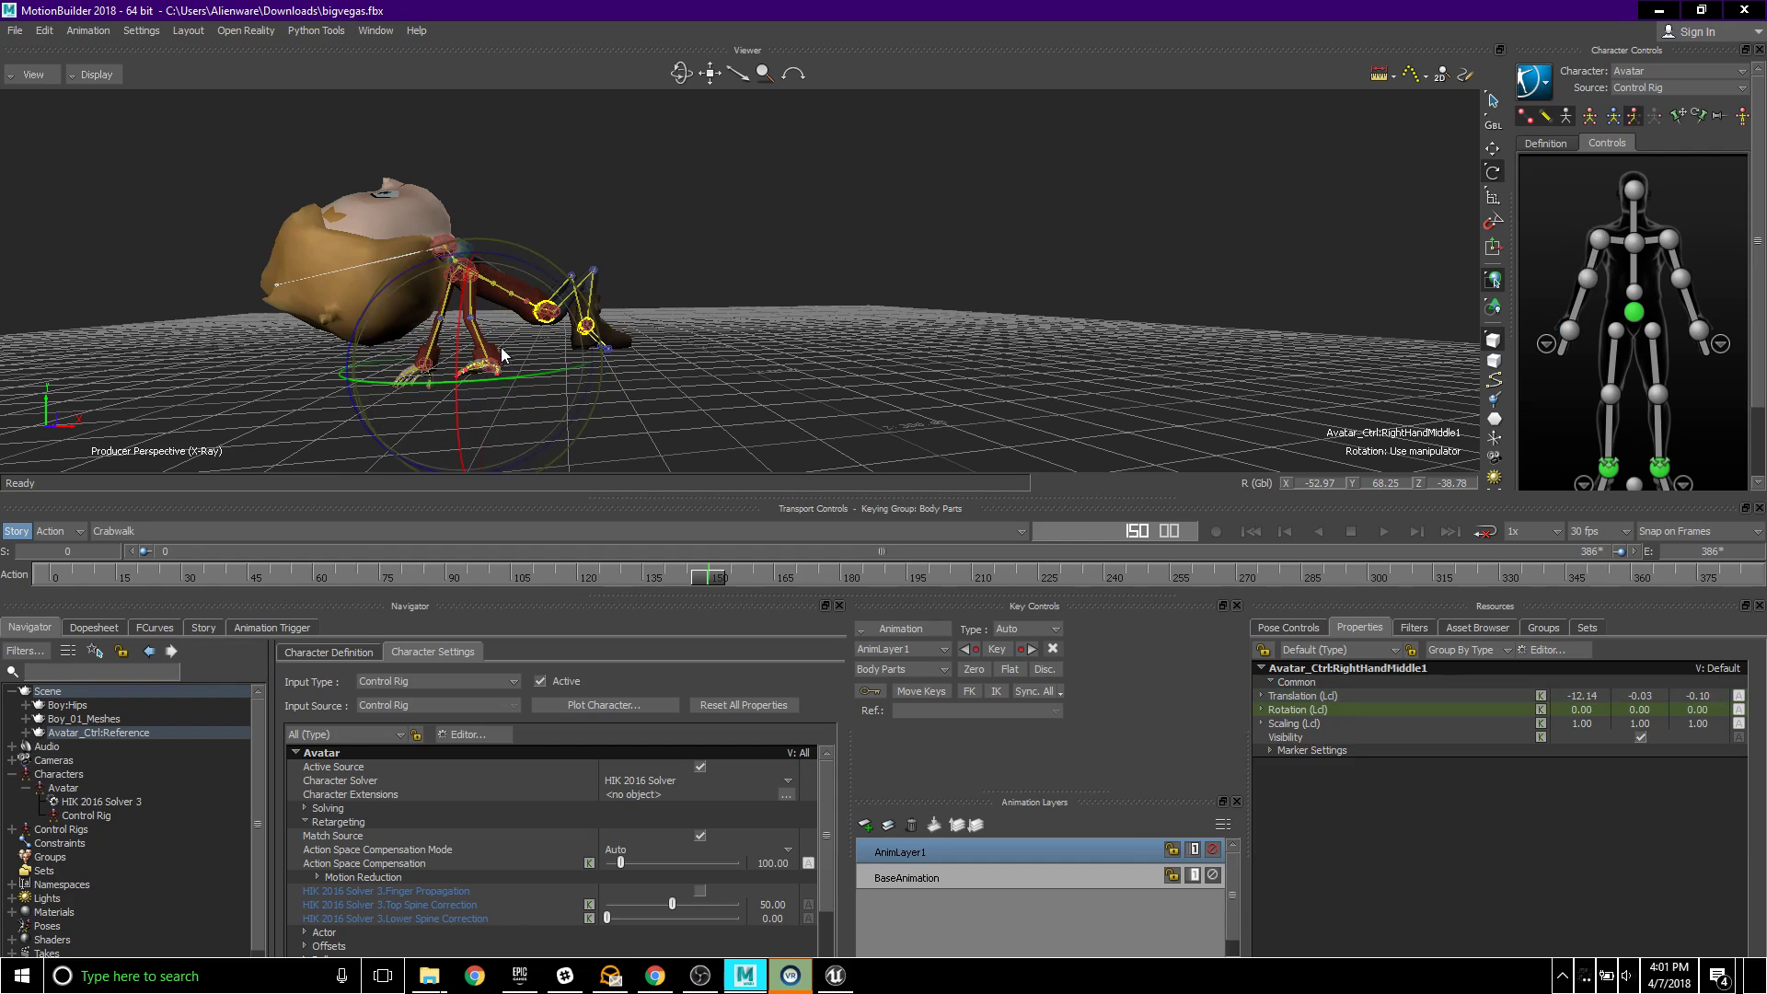
pyautogui.moveTo(460, 375); pyautogui.dragTo(529, 384)
pyautogui.scroll(5, 435, 412)
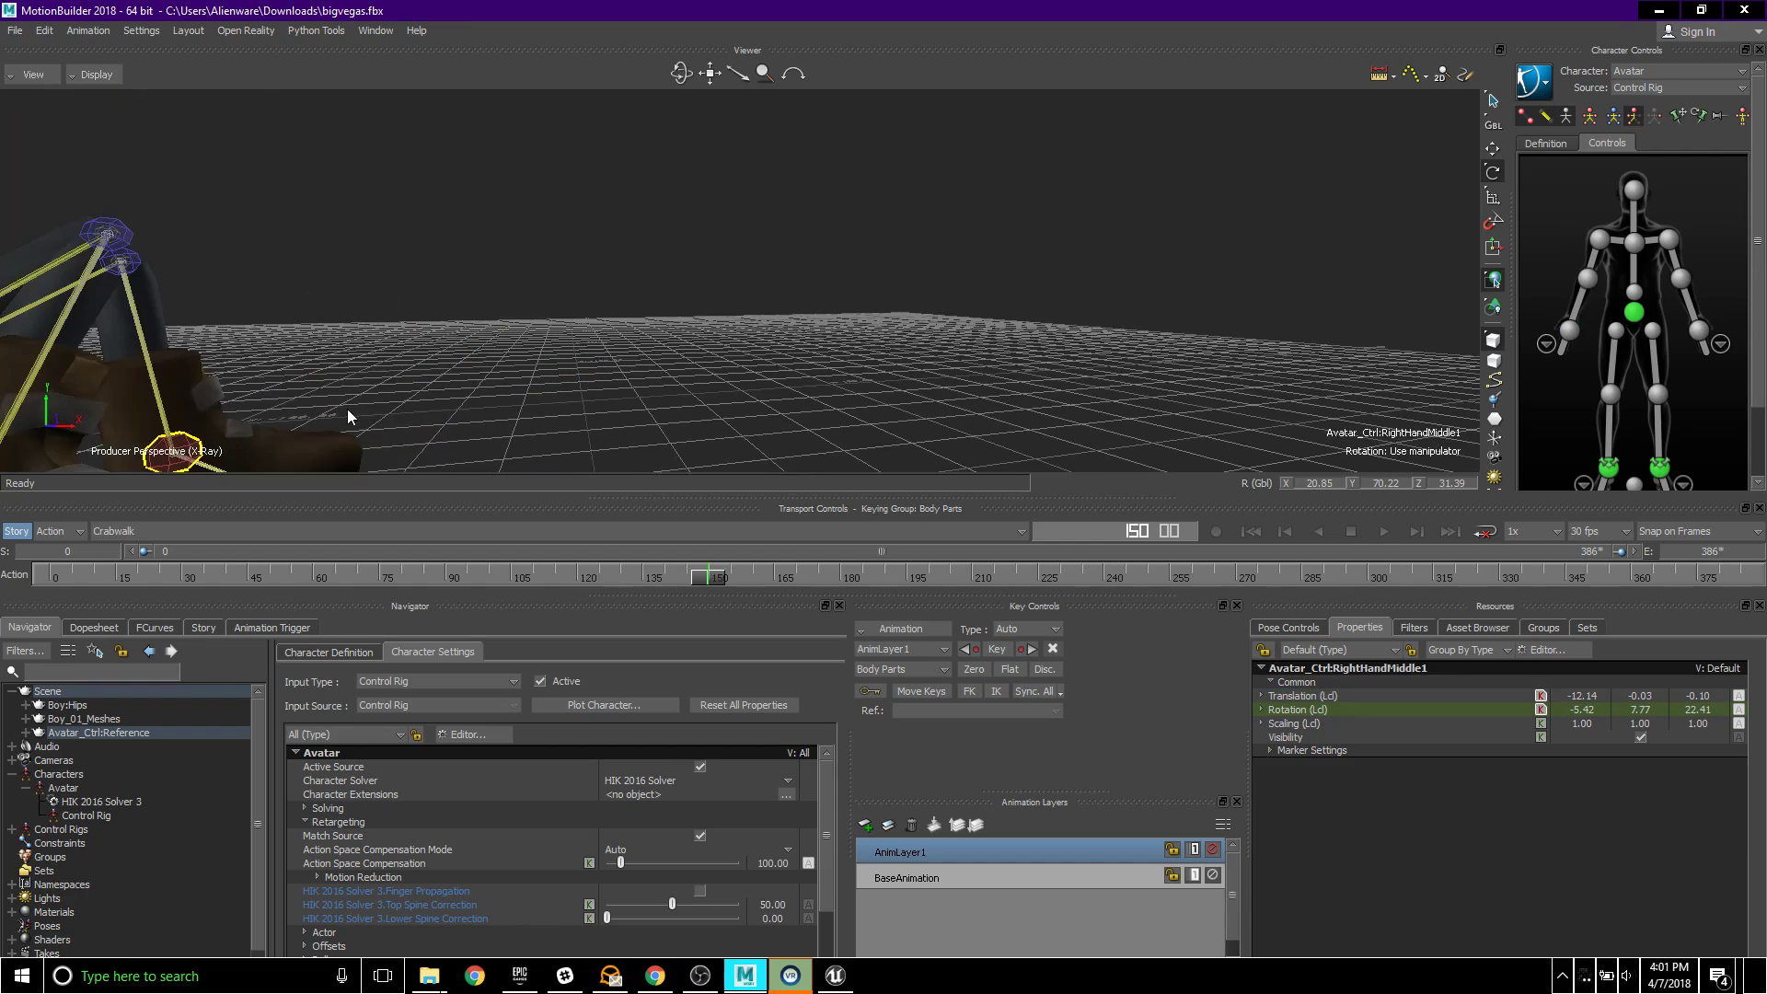
pyautogui.scroll(-2, 346, 408)
pyautogui.scroll(5, 363, 418)
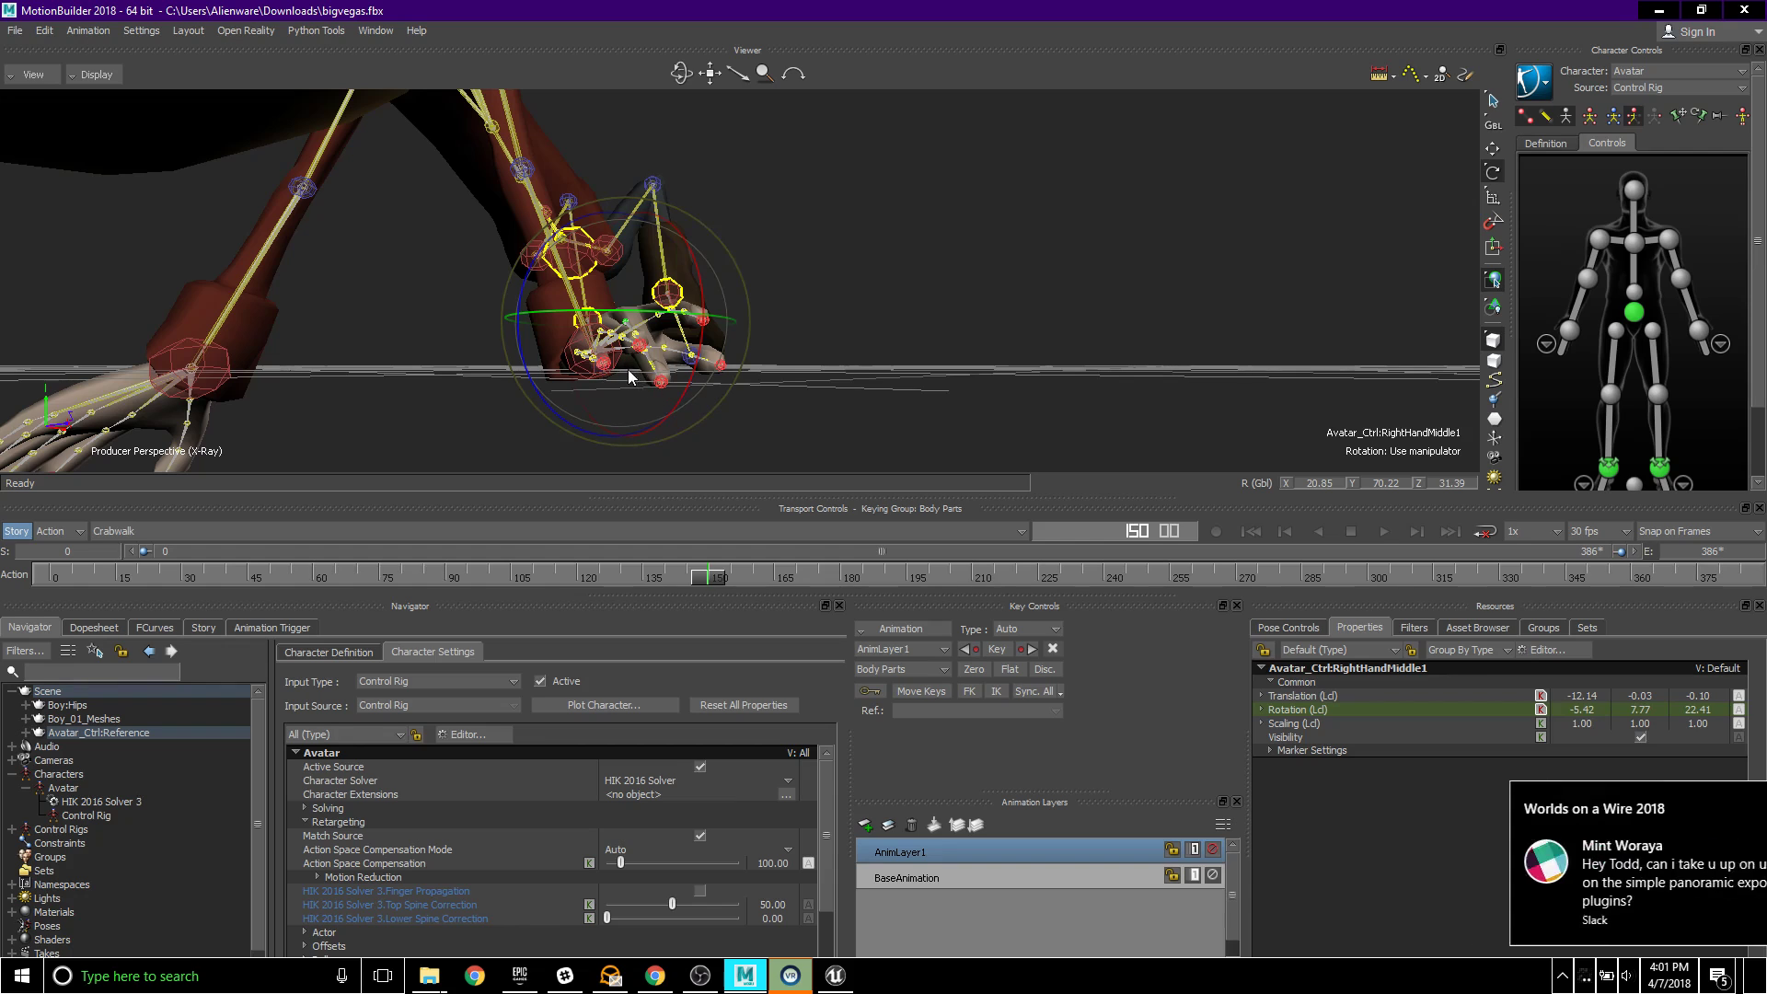
pyautogui.moveTo(704, 379); pyautogui.dragTo(720, 375)
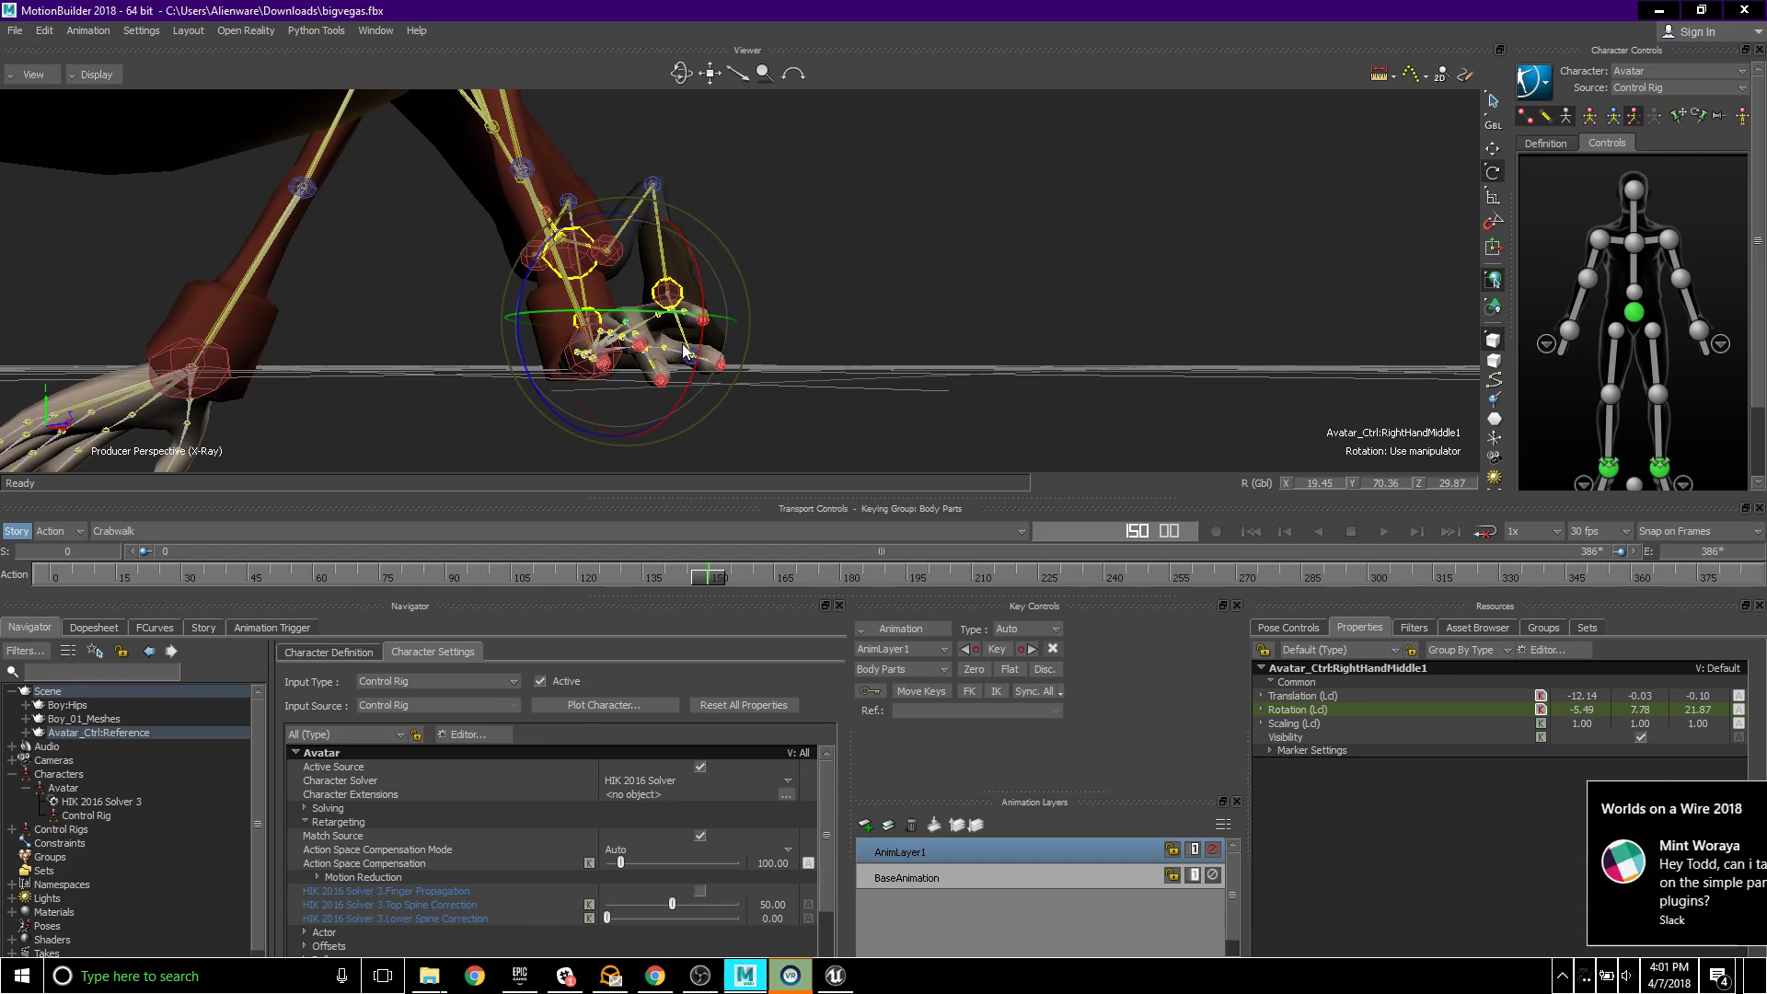
# - Key the right wrist effector at frame 150, and move to frame 170 with the whole character in view
pyautogui.click(570, 352)
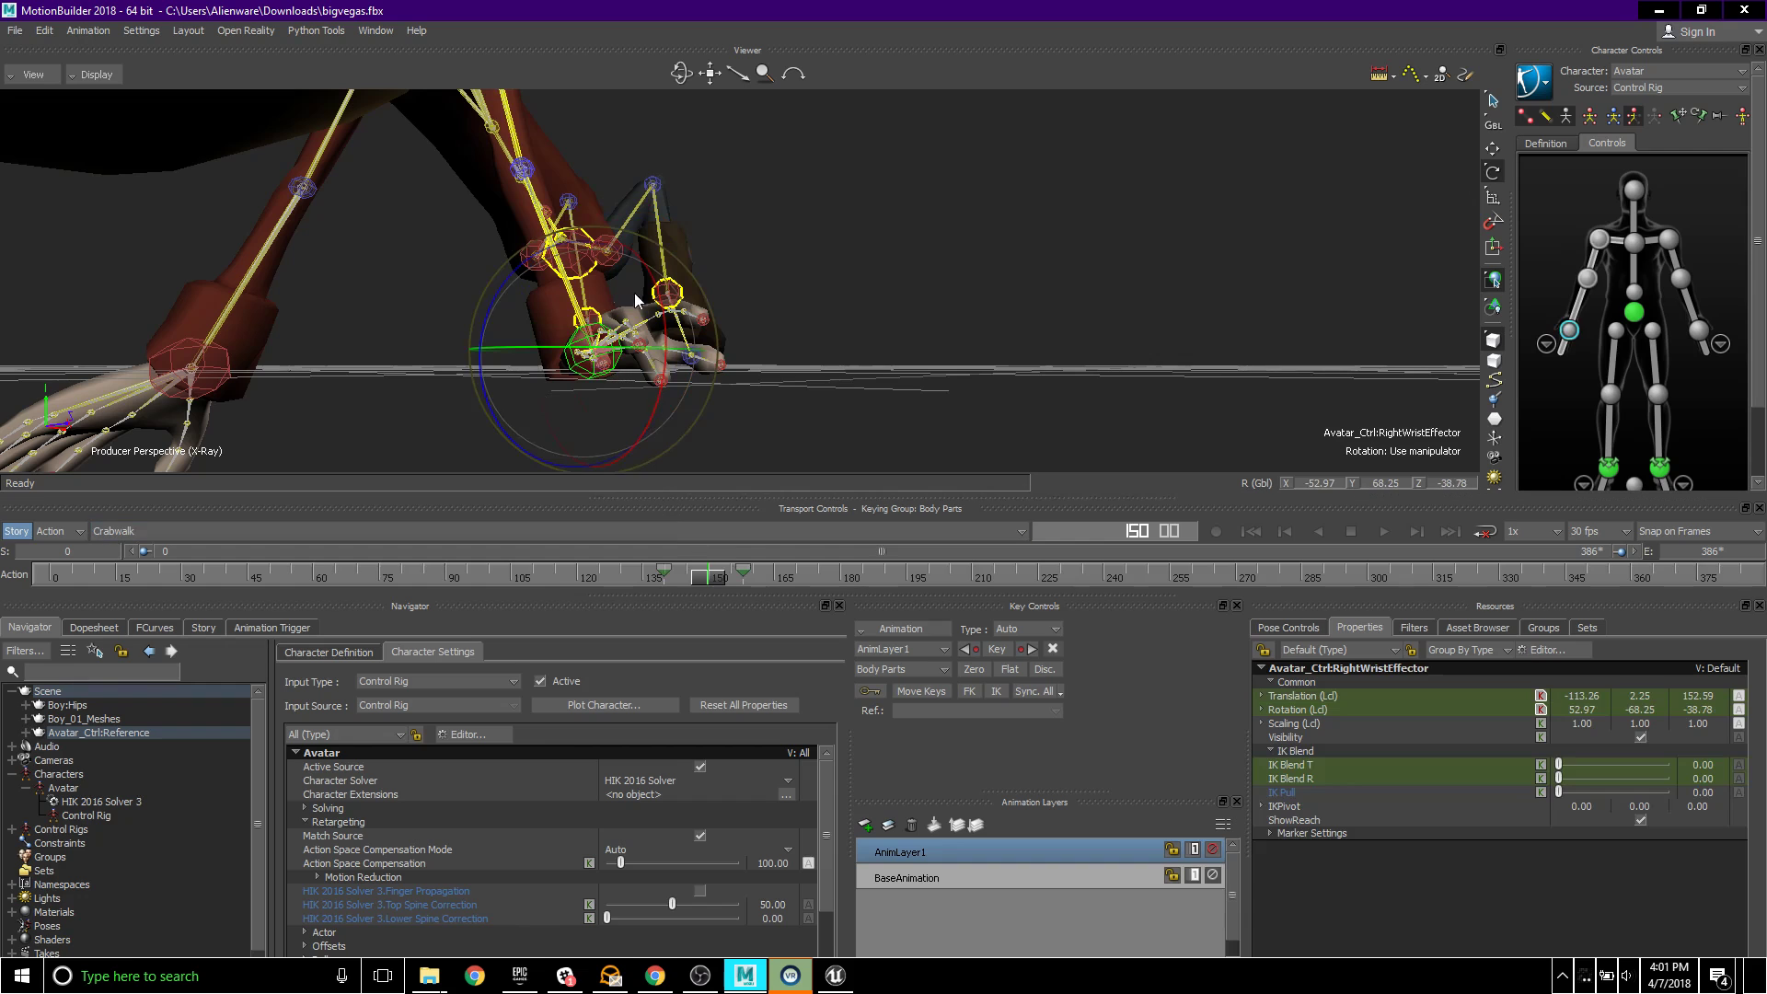
pyautogui.moveTo(661, 324)
pyautogui.mouseDown()
pyautogui.moveTo(666, 343)
pyautogui.moveTo(662, 324)
pyautogui.mouseUp()
pyautogui.click(997, 649)
pyautogui.moveTo(716, 578); pyautogui.dragTo(797, 578)
pyautogui.press('a')
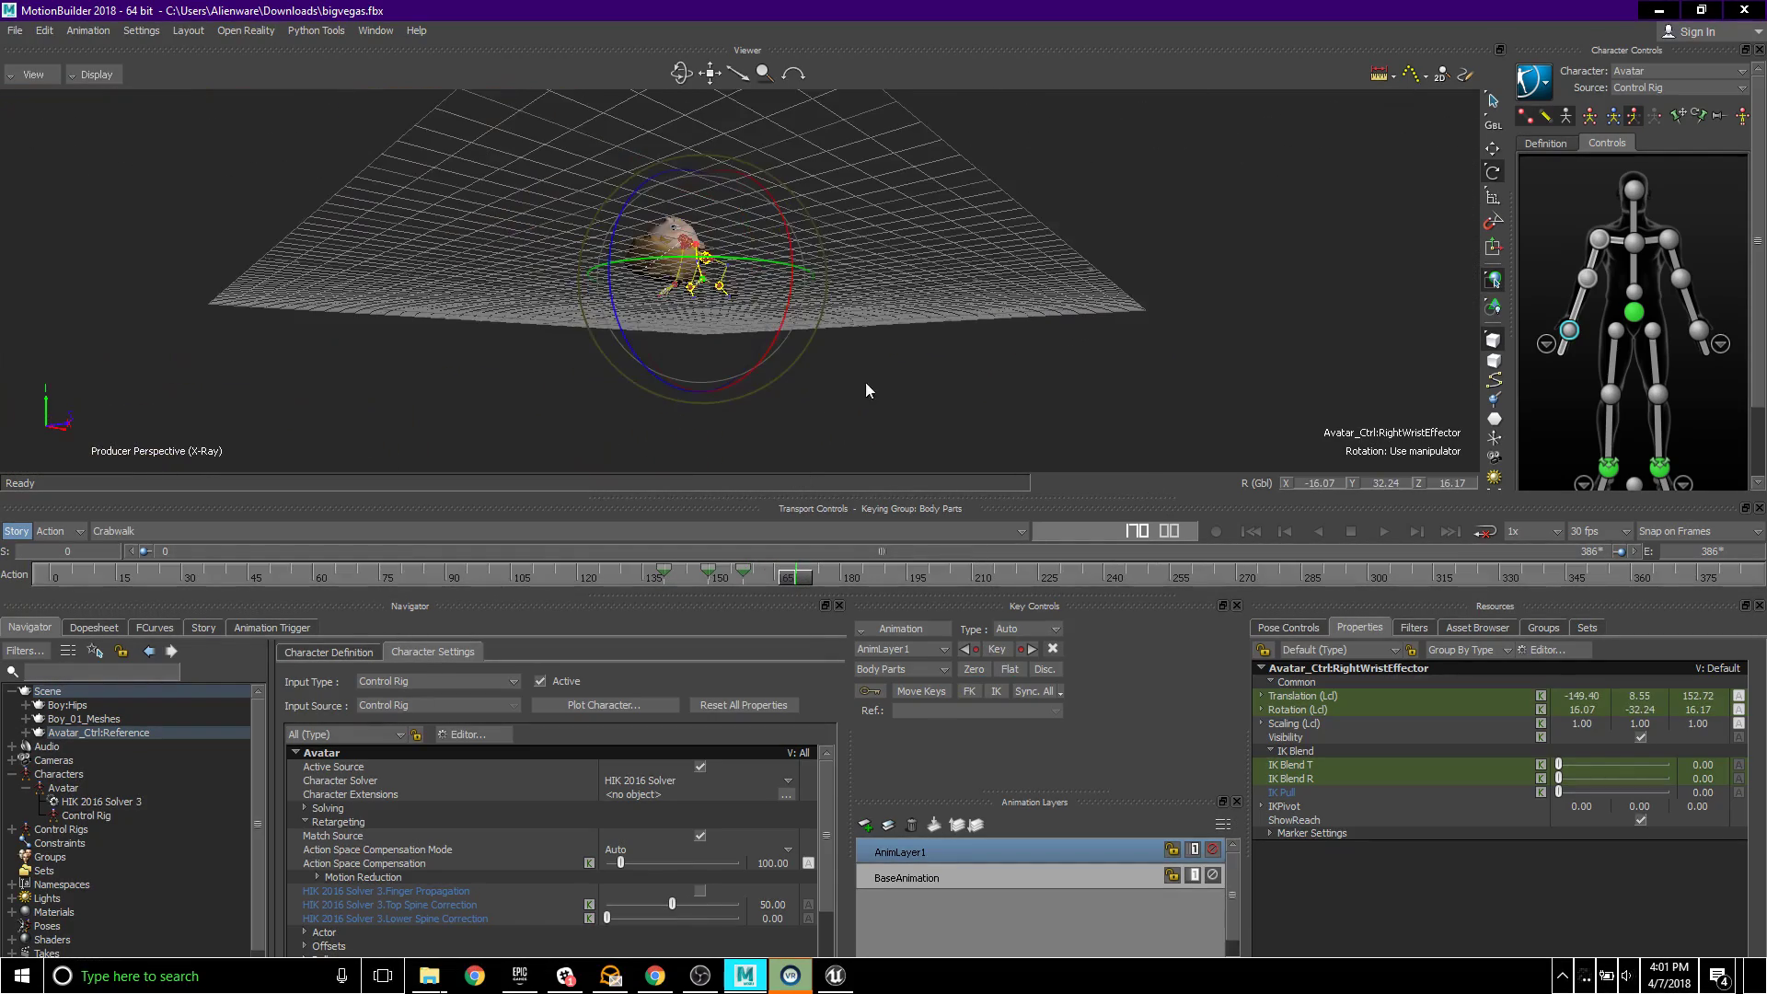
pyautogui.keyDown('ctrl'); pyautogui.keyDown('shift'); pyautogui.moveTo(880, 348); pyautogui.dragTo(874, 395); pyautogui.keyUp('shift'); pyautogui.keyUp('ctrl')
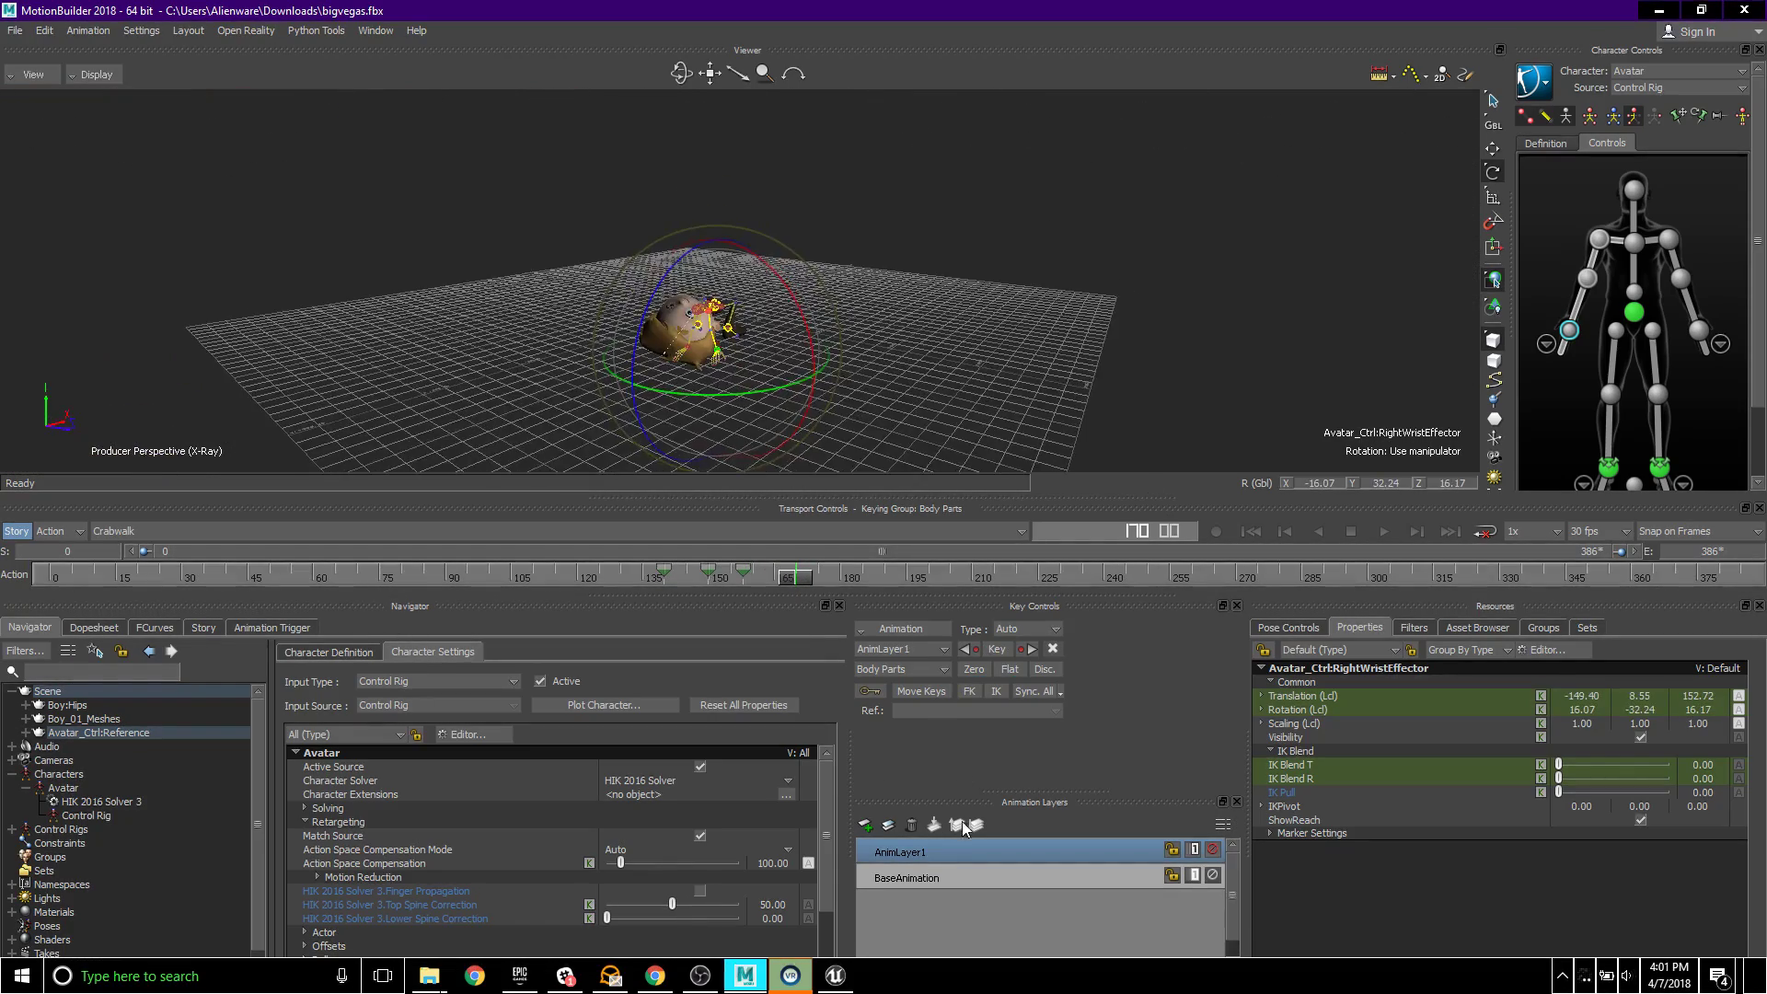
# - Try to merge AnimLayer1 and BaseAnimation with both animation layers selected
pyautogui.click(1005, 879)
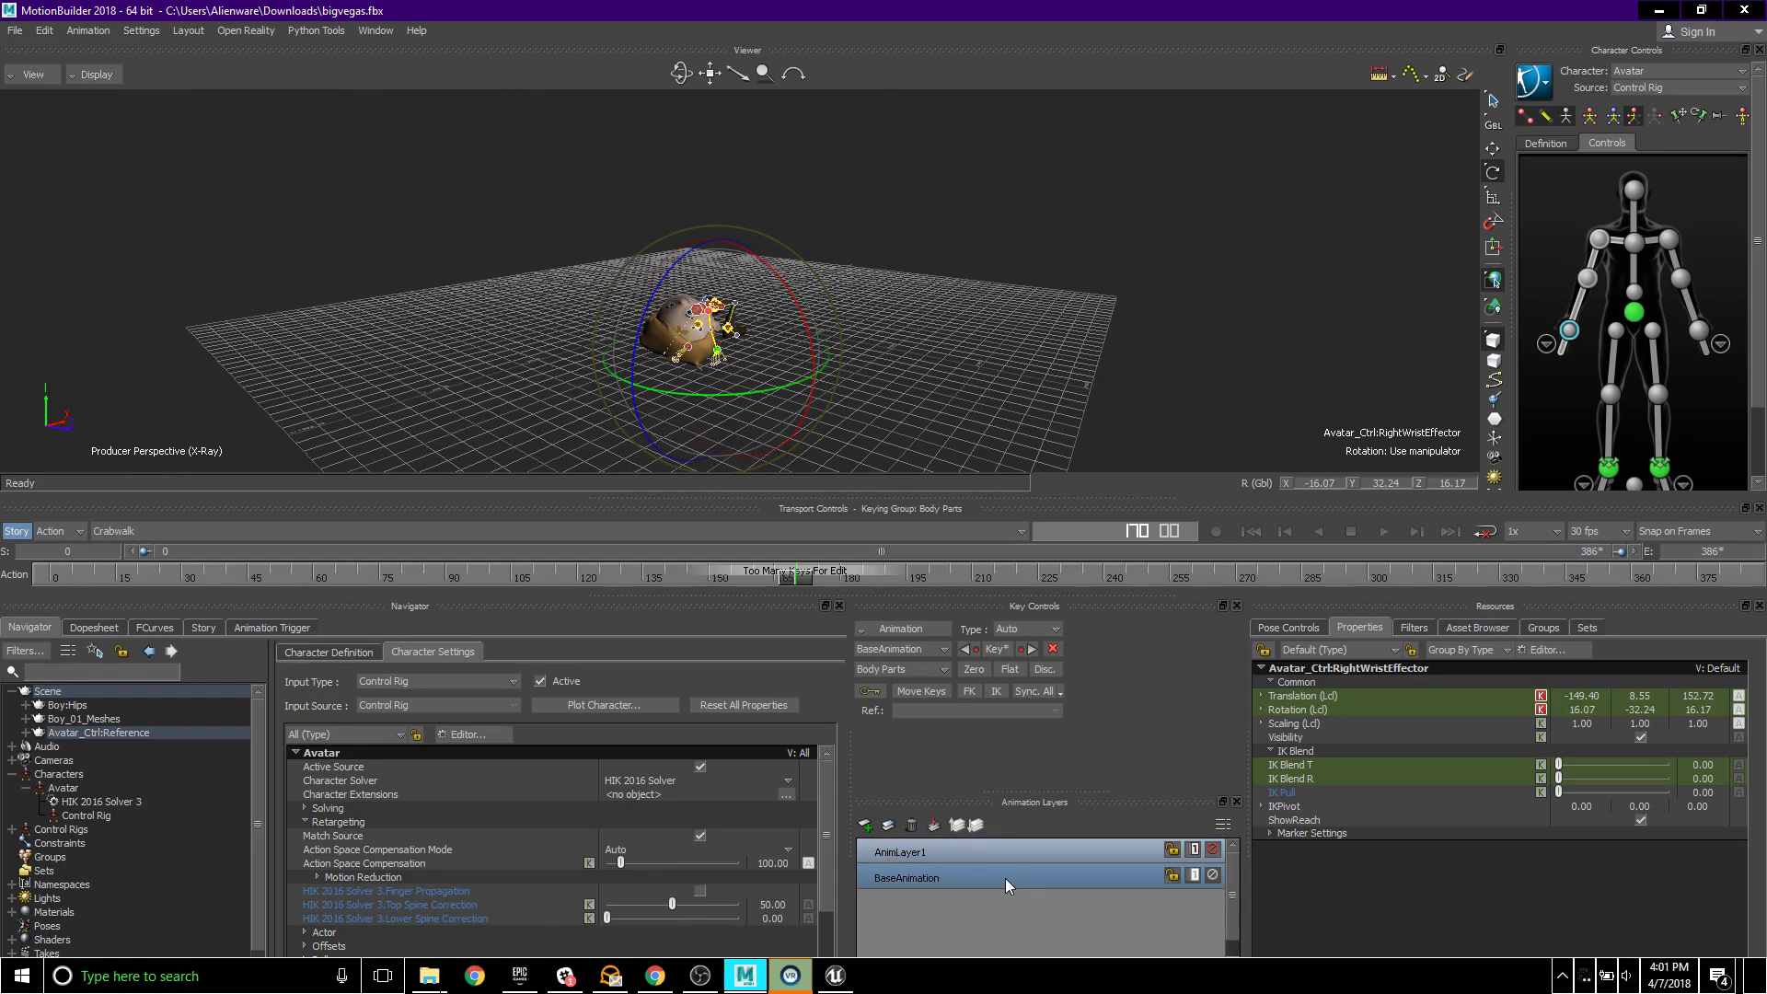
pyautogui.click(935, 827)
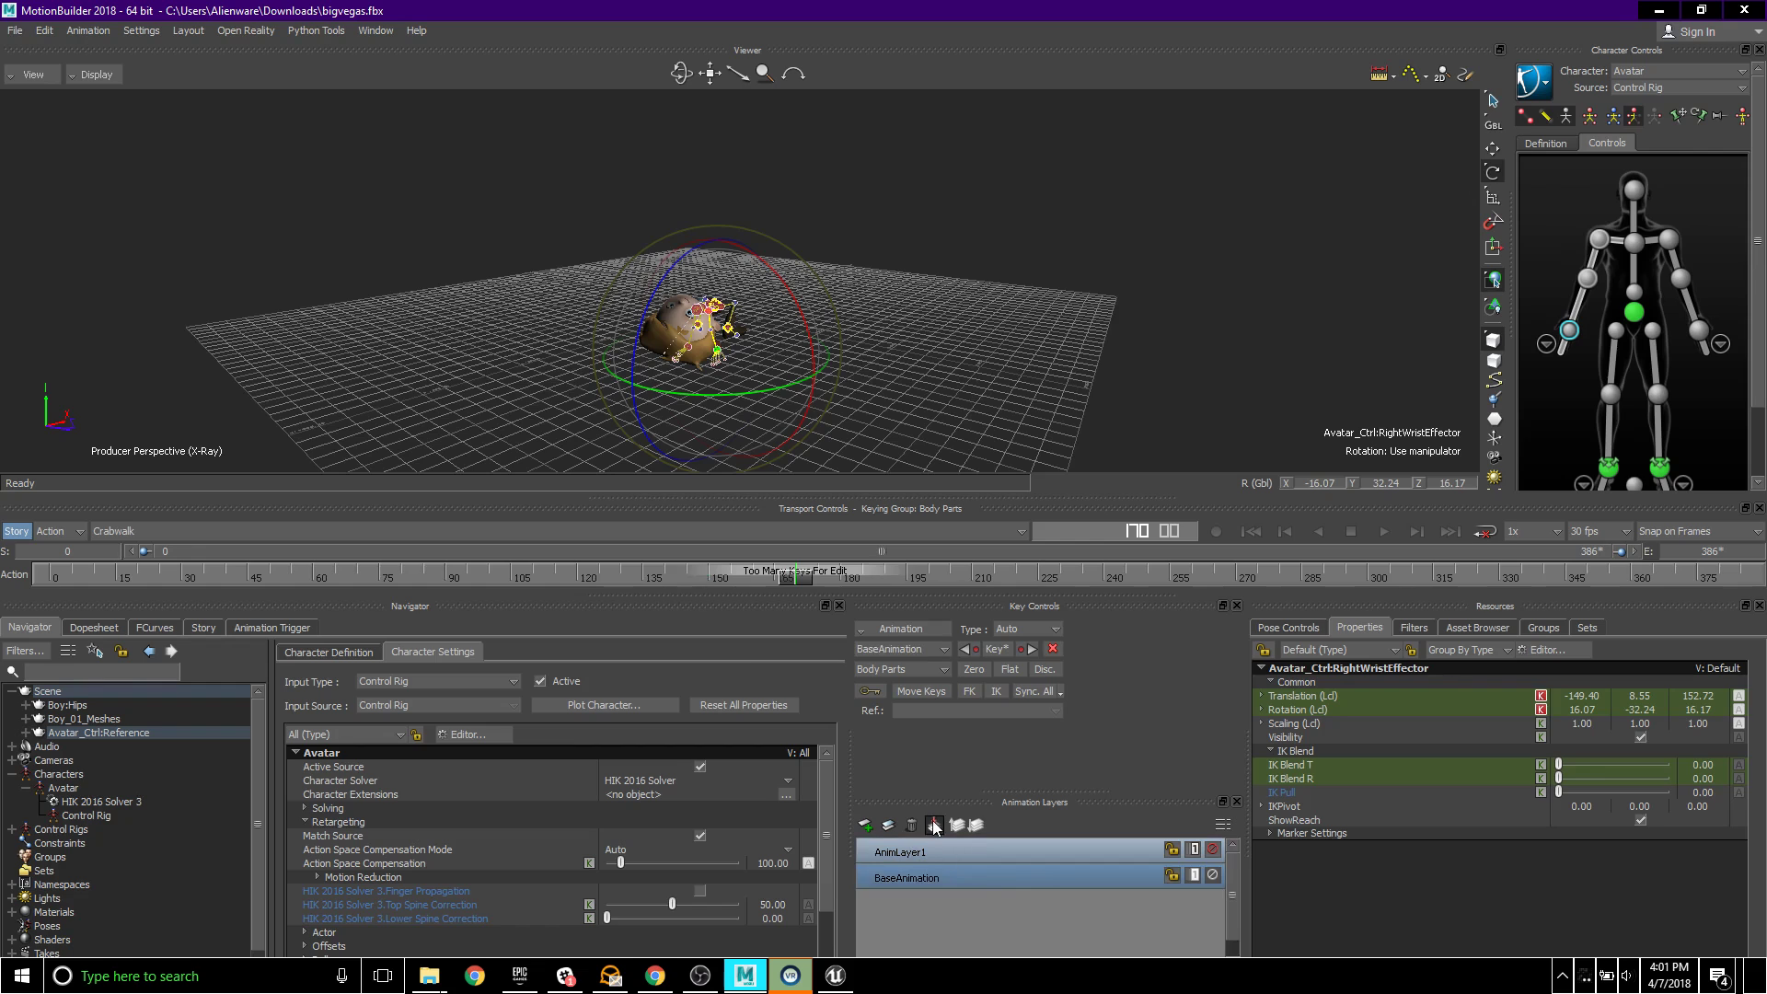
pyautogui.click(837, 648)
pyautogui.click(992, 857)
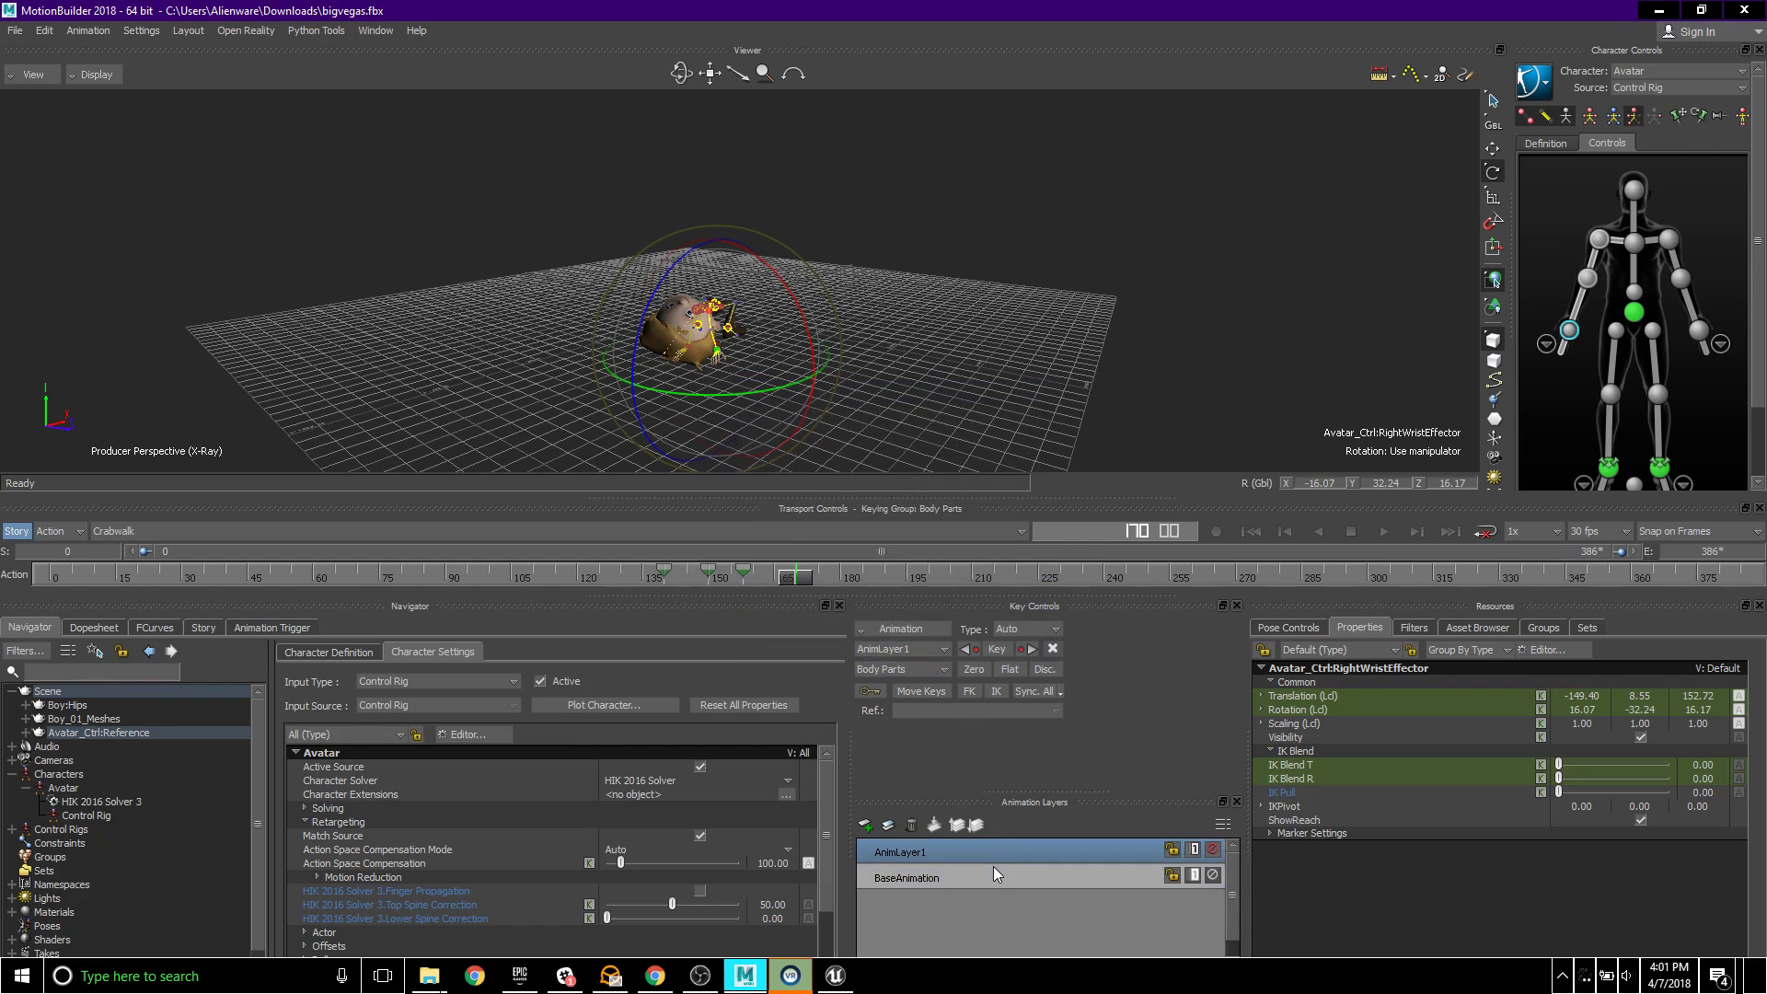
pyautogui.click(992, 865)
pyautogui.click(935, 828)
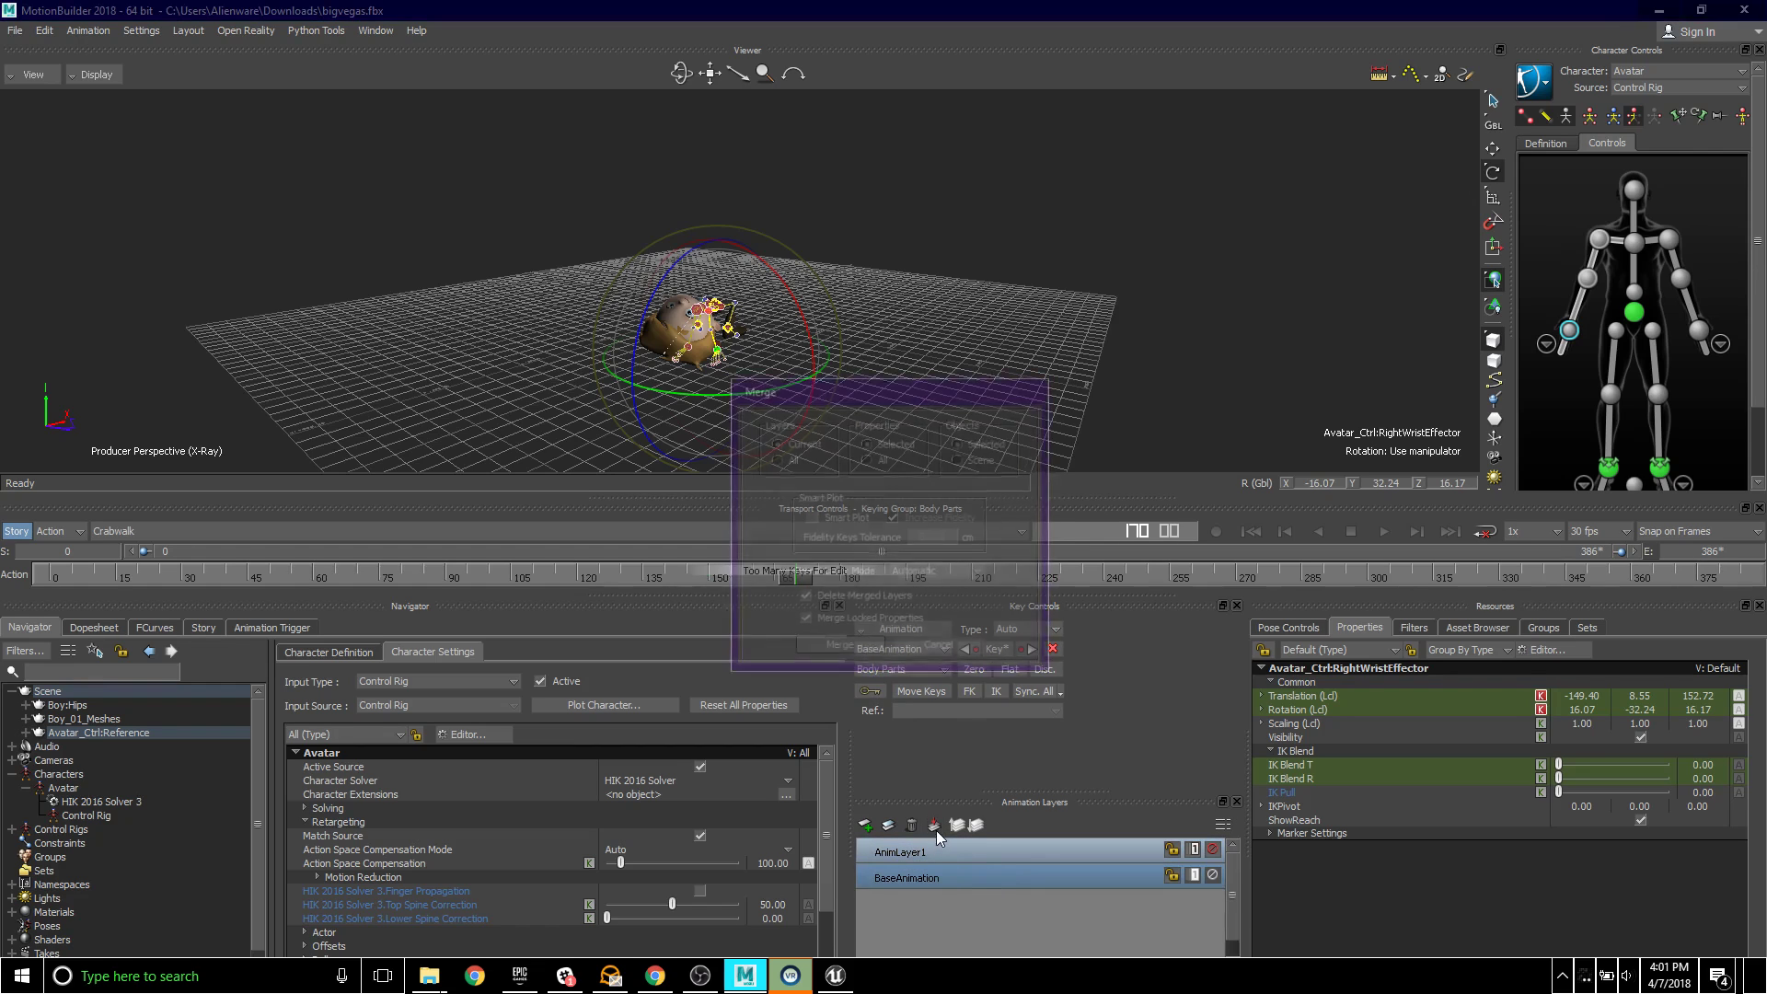
pyautogui.click(842, 646)
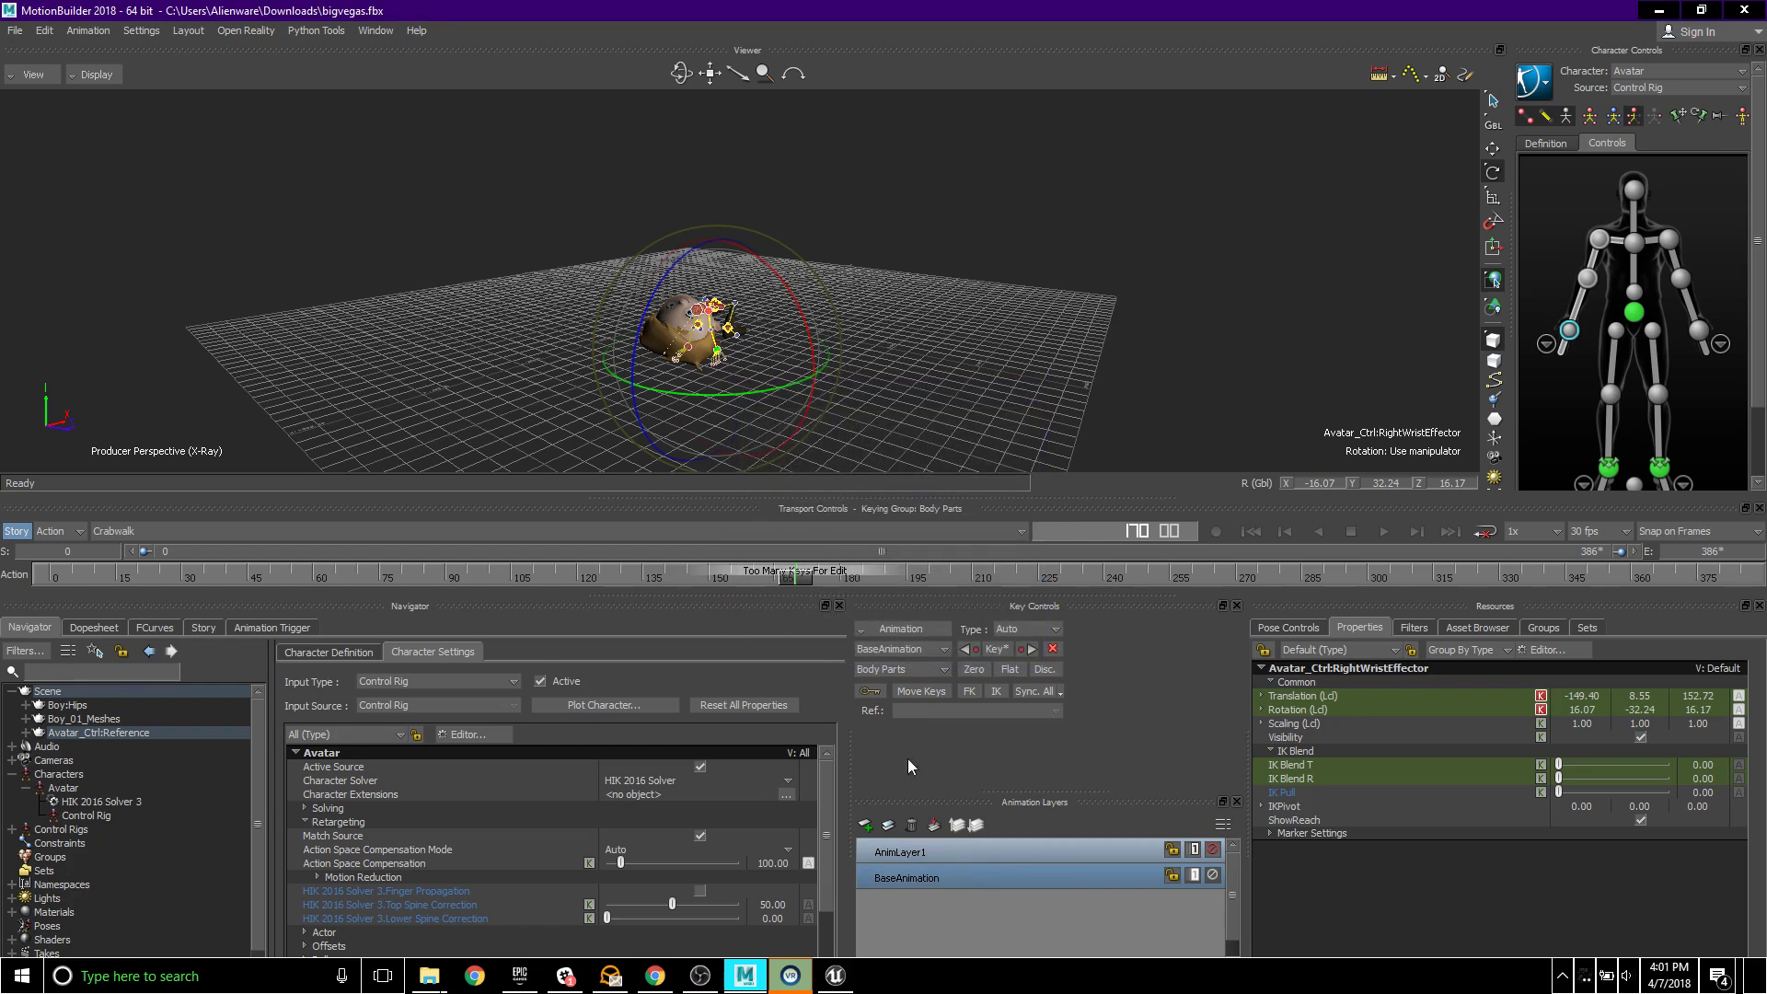
# - Try to merge AnimLayer1 using the Current layers, Selected properties and Selected objects options, with Delete Merged Layers enabled
pyautogui.click(1001, 847)
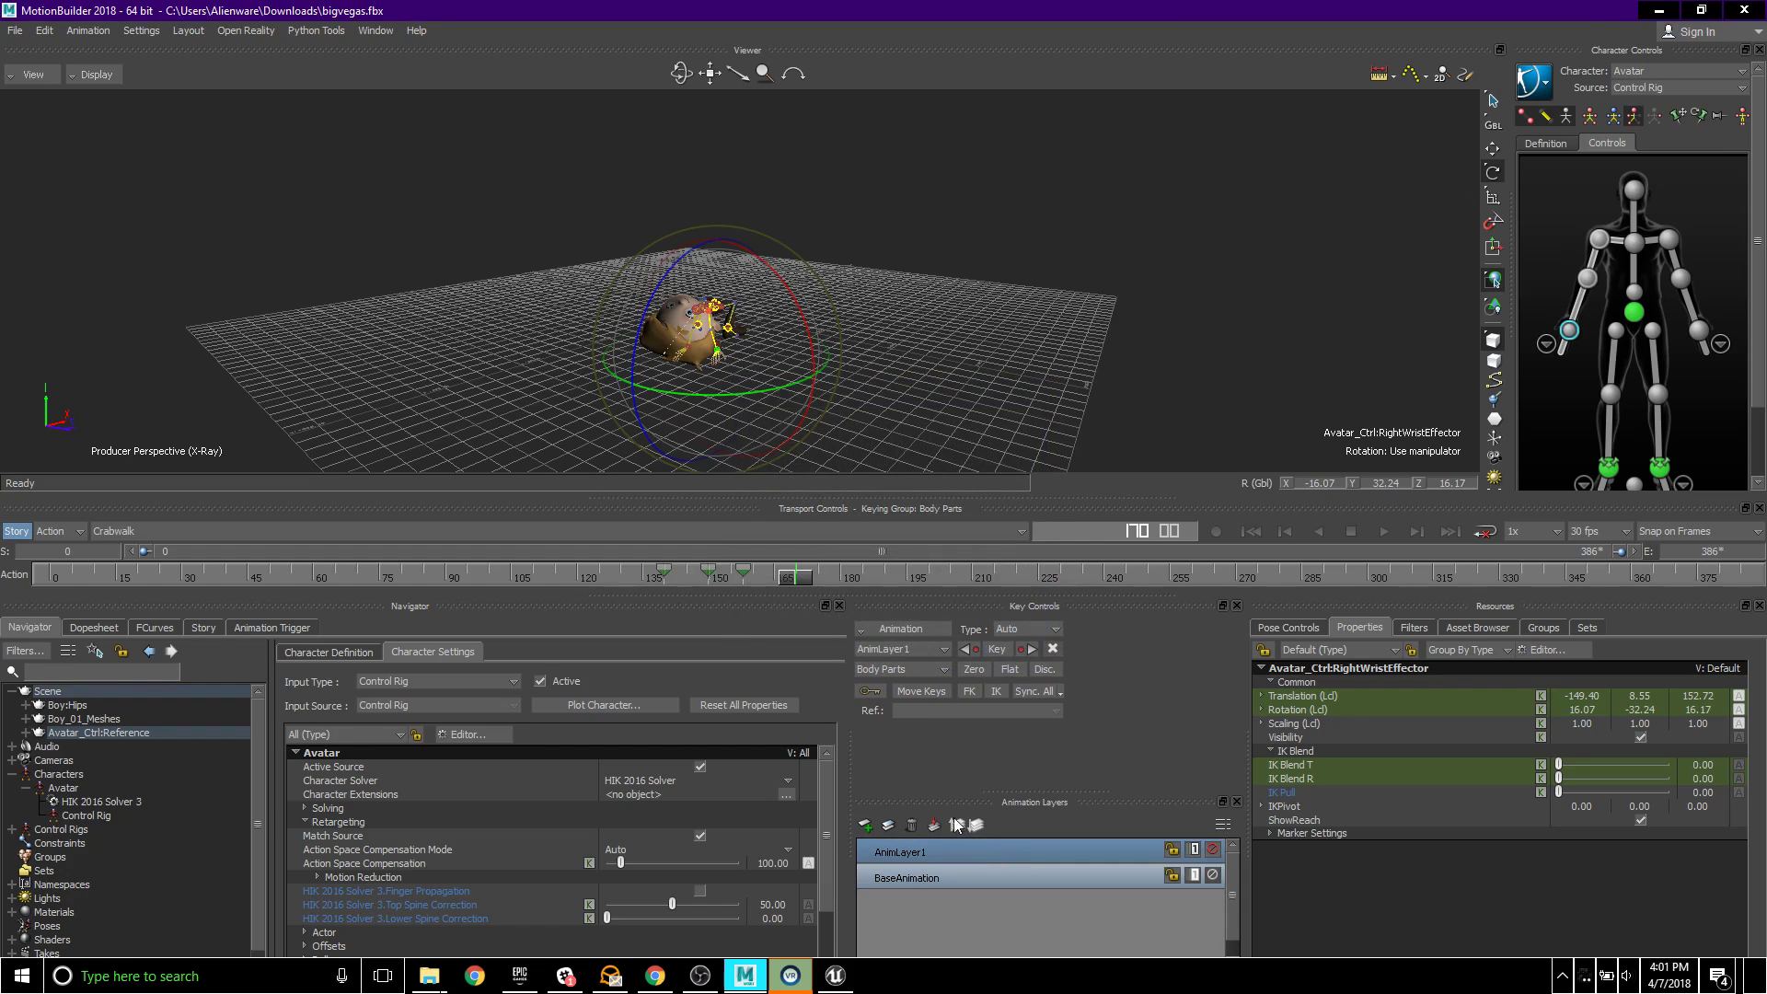
pyautogui.click(933, 827)
pyautogui.click(841, 649)
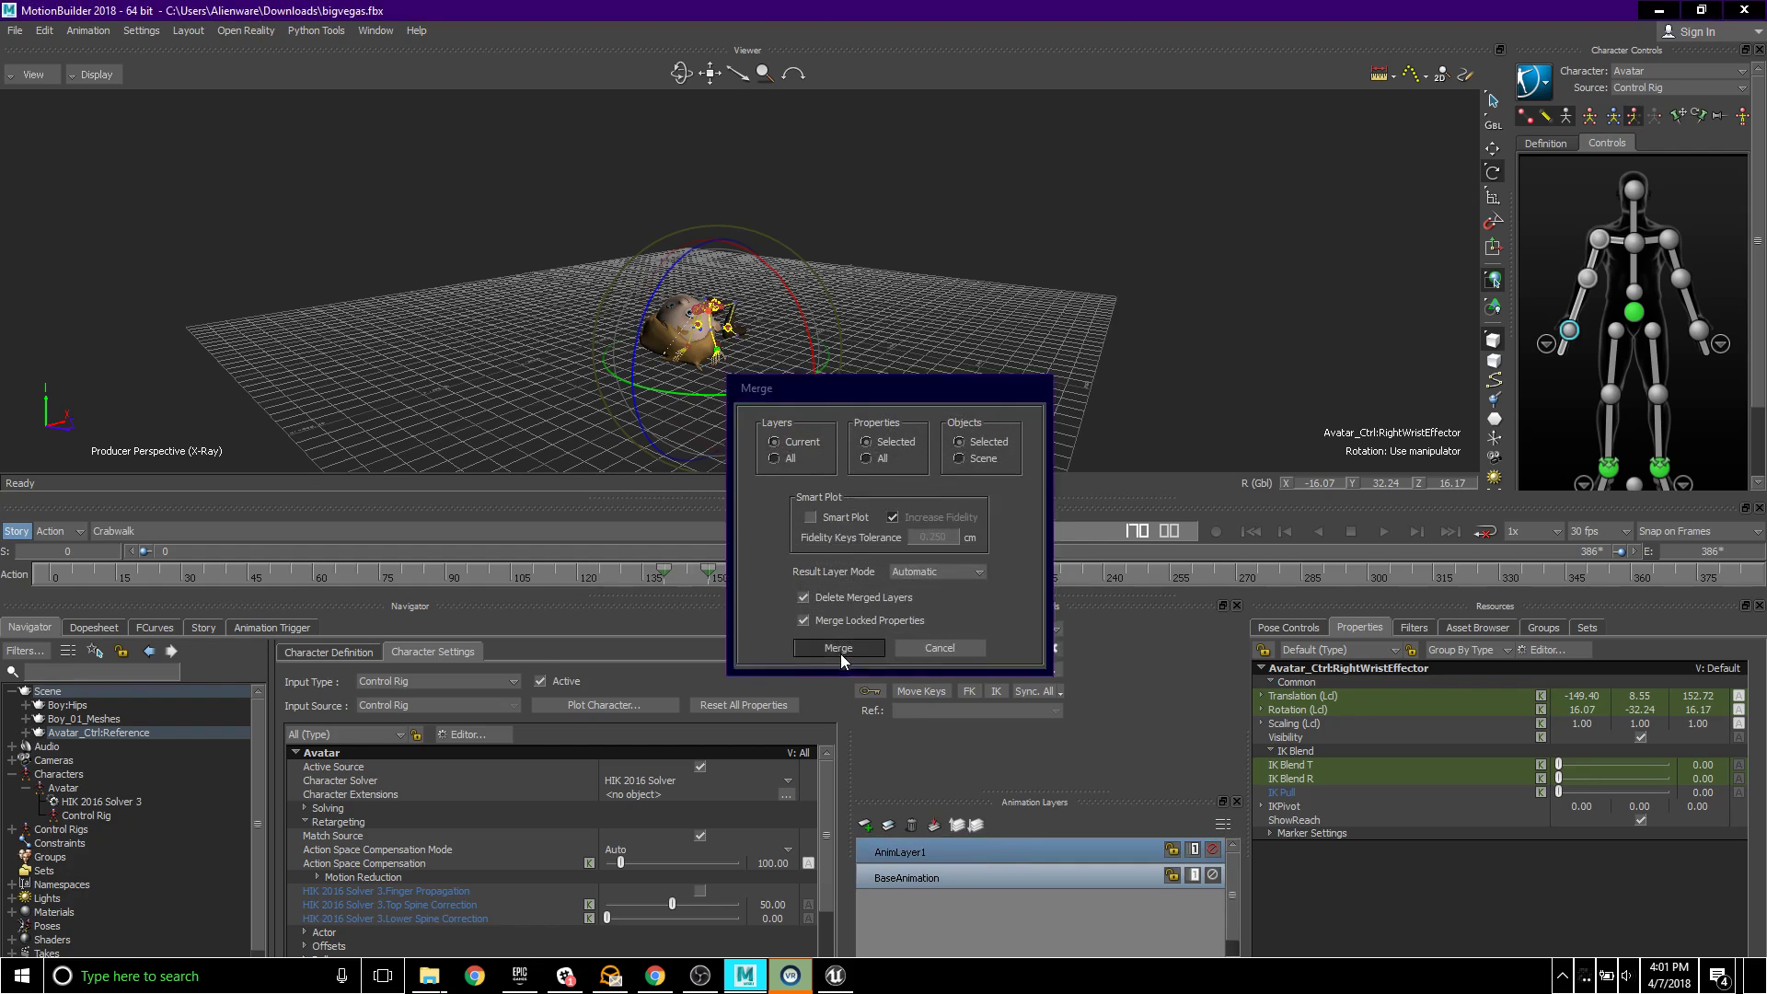
pyautogui.click(933, 827)
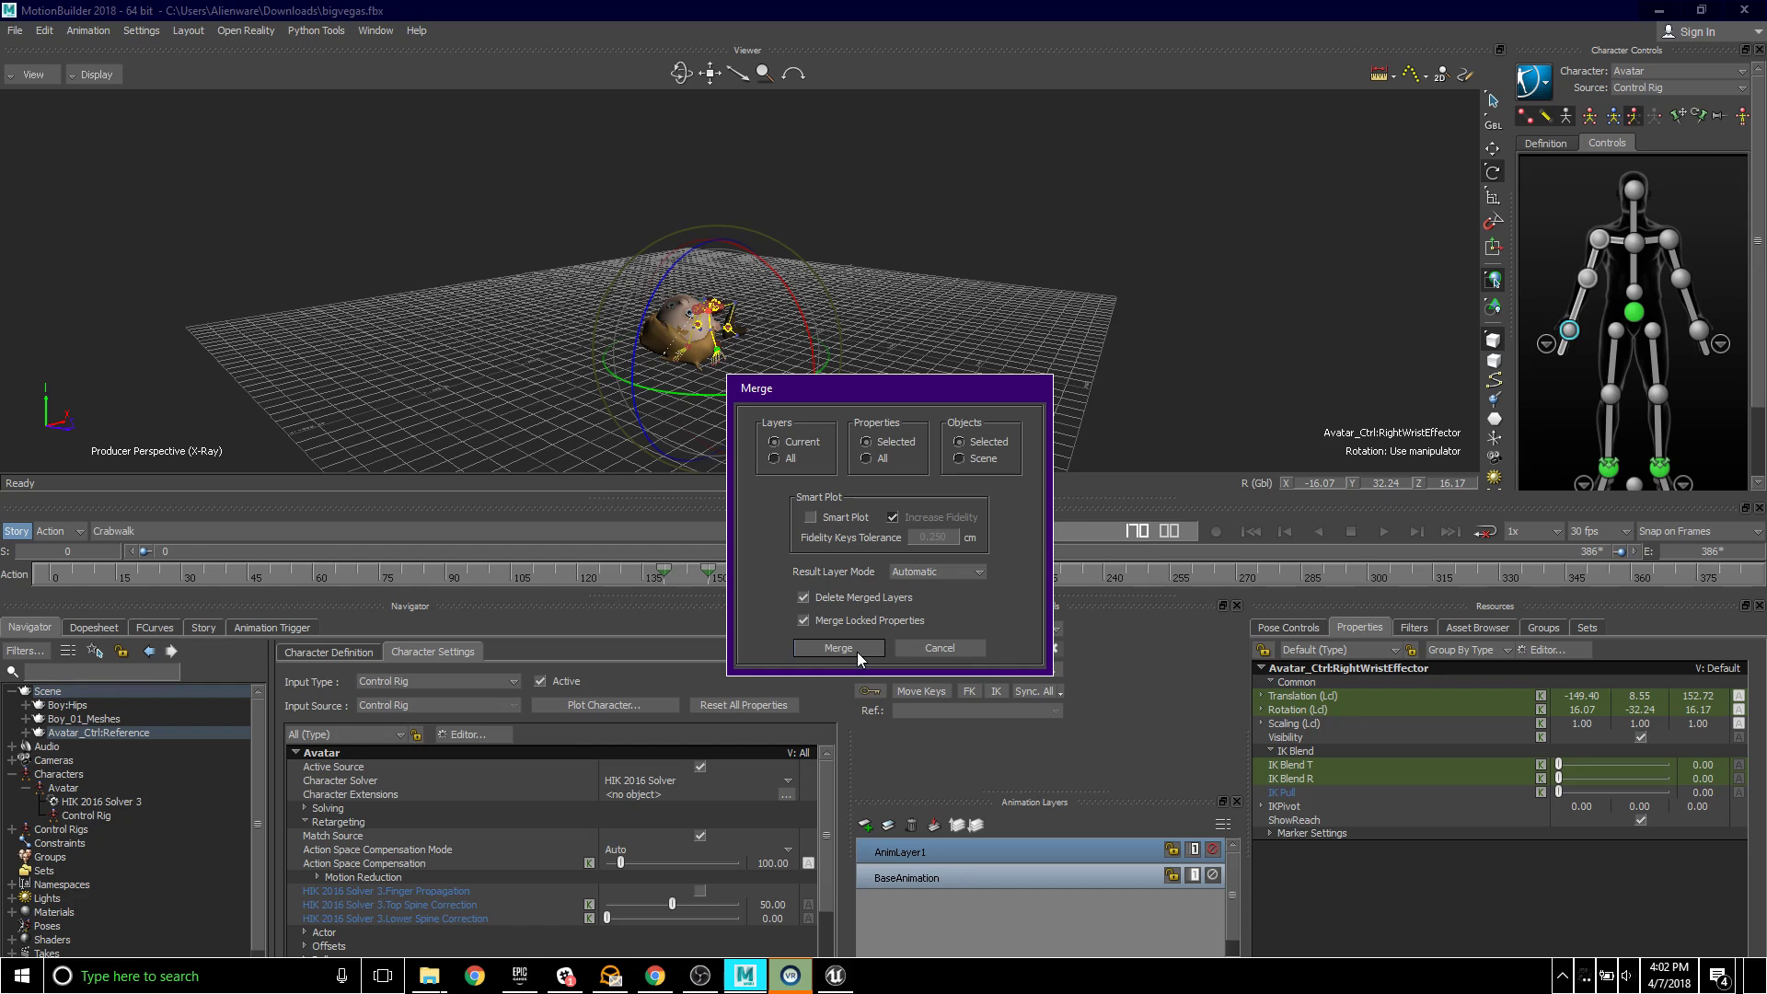
pyautogui.click(858, 652)
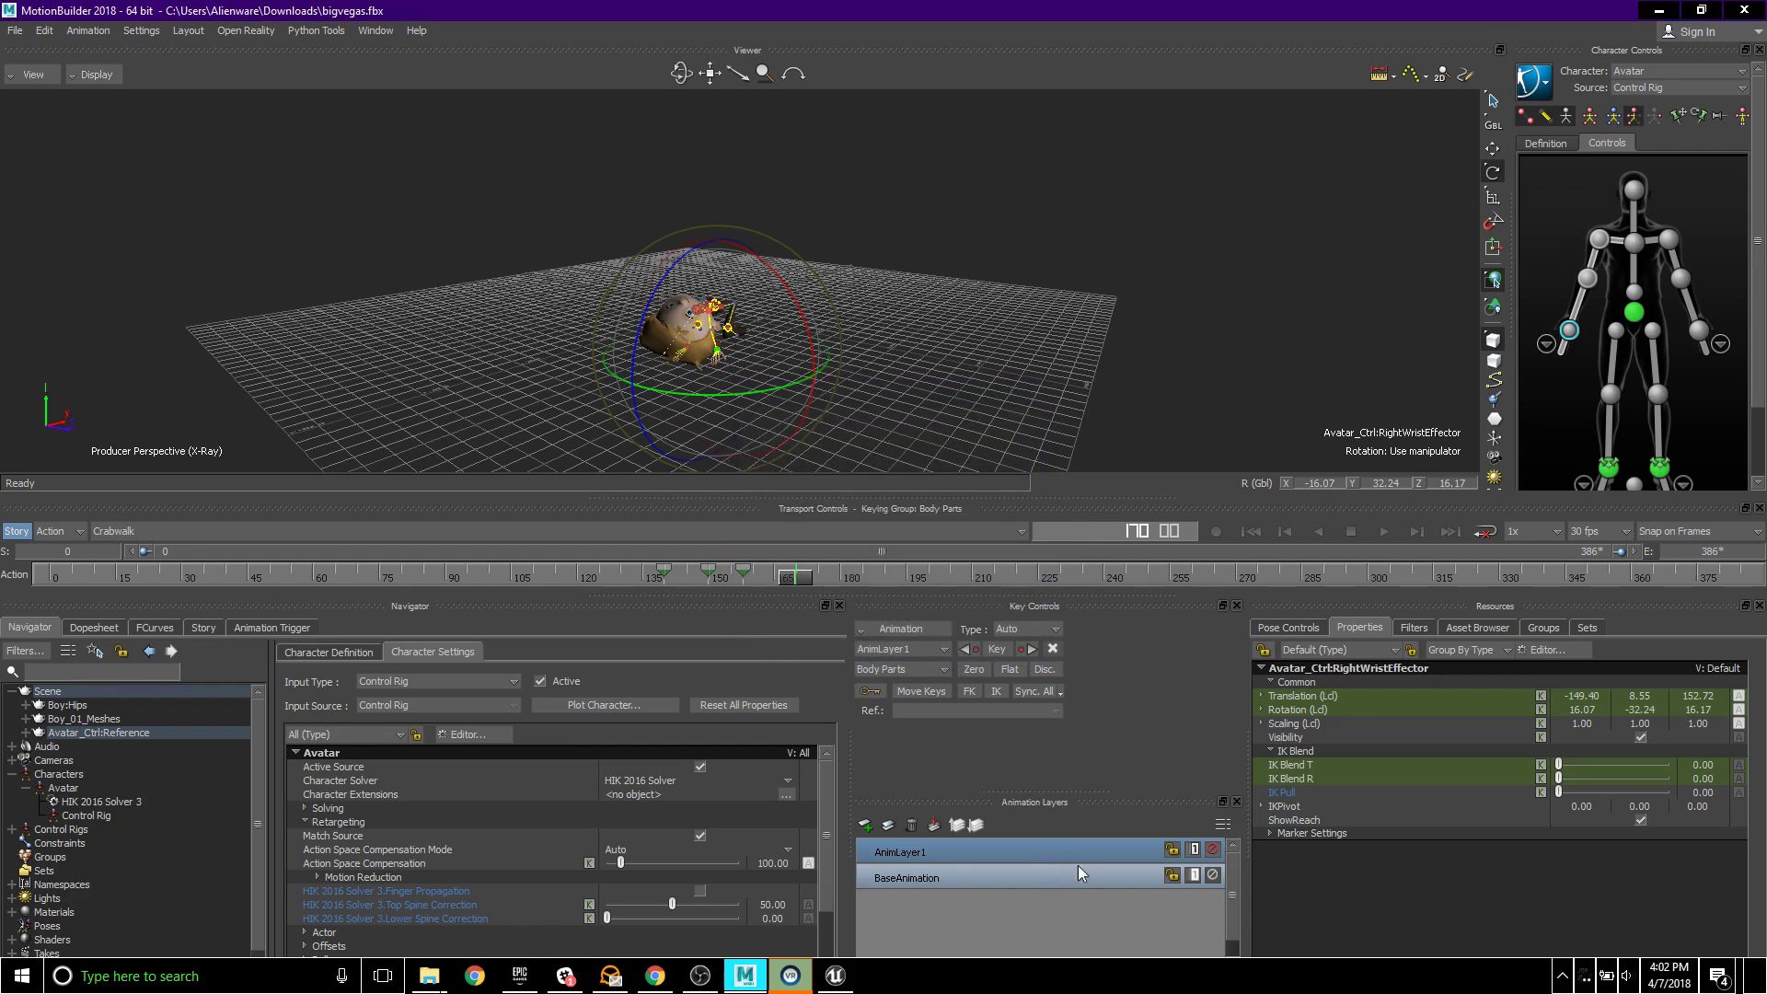
pyautogui.click(1020, 878)
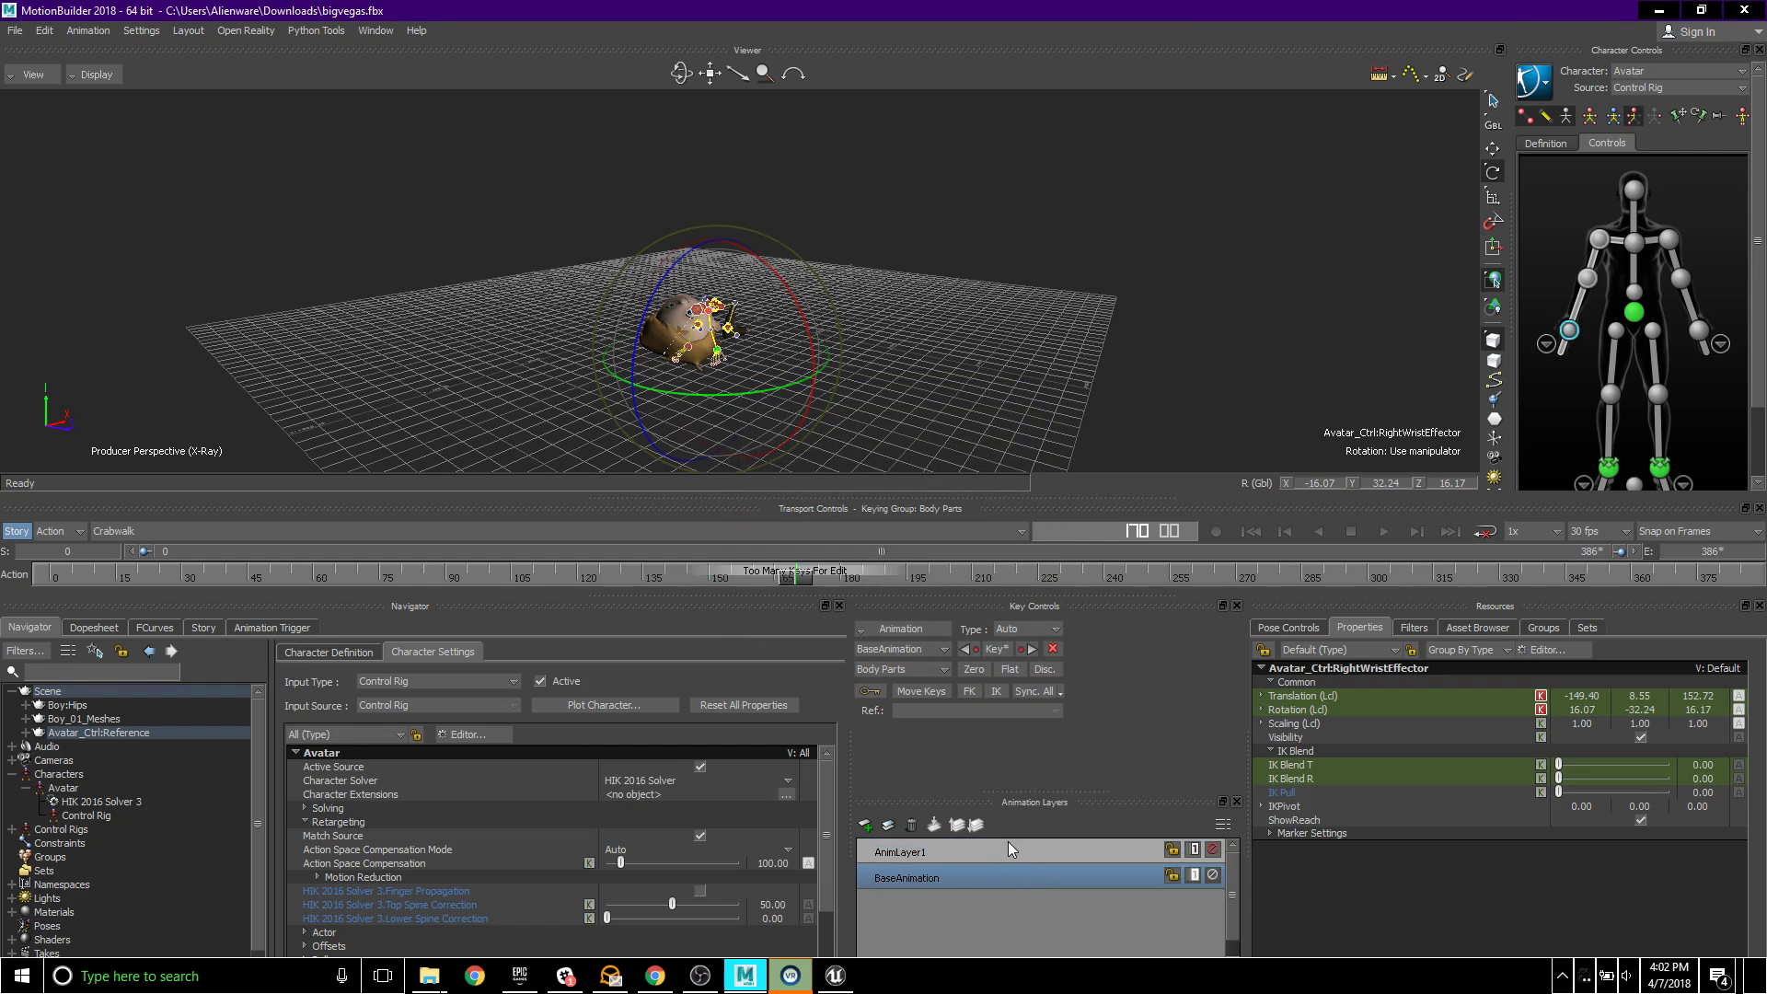
pyautogui.click(1007, 849)
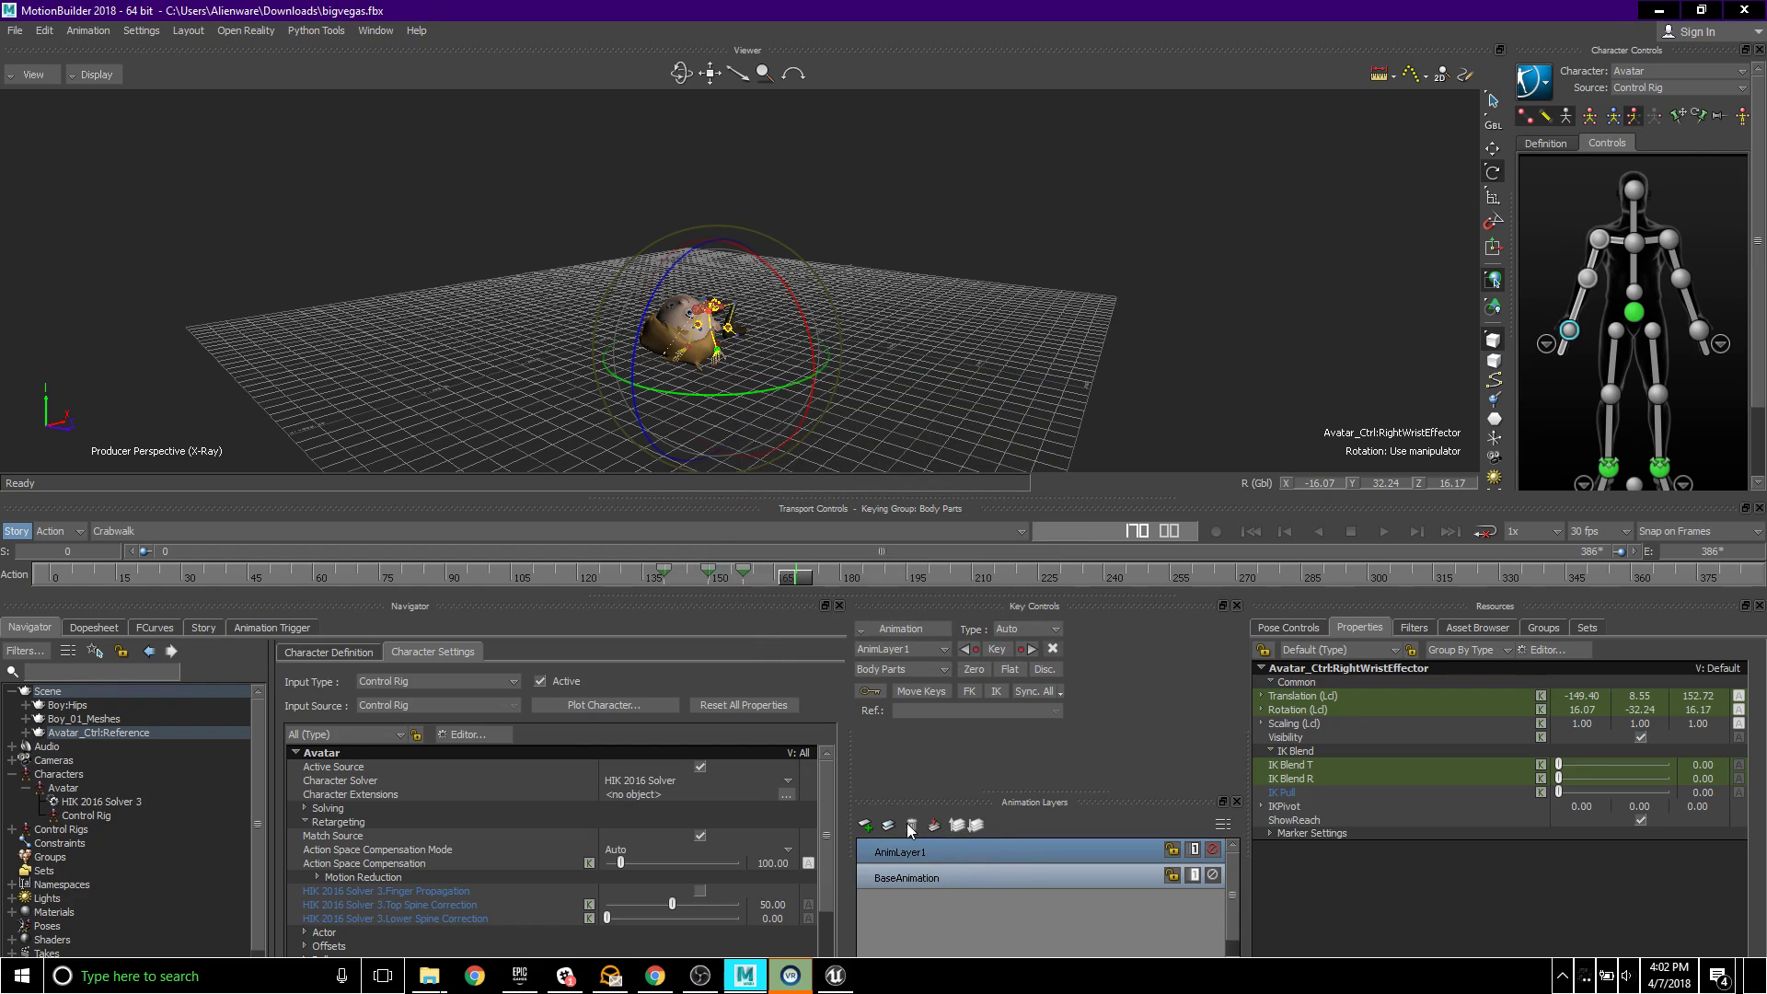
pyautogui.click(933, 825)
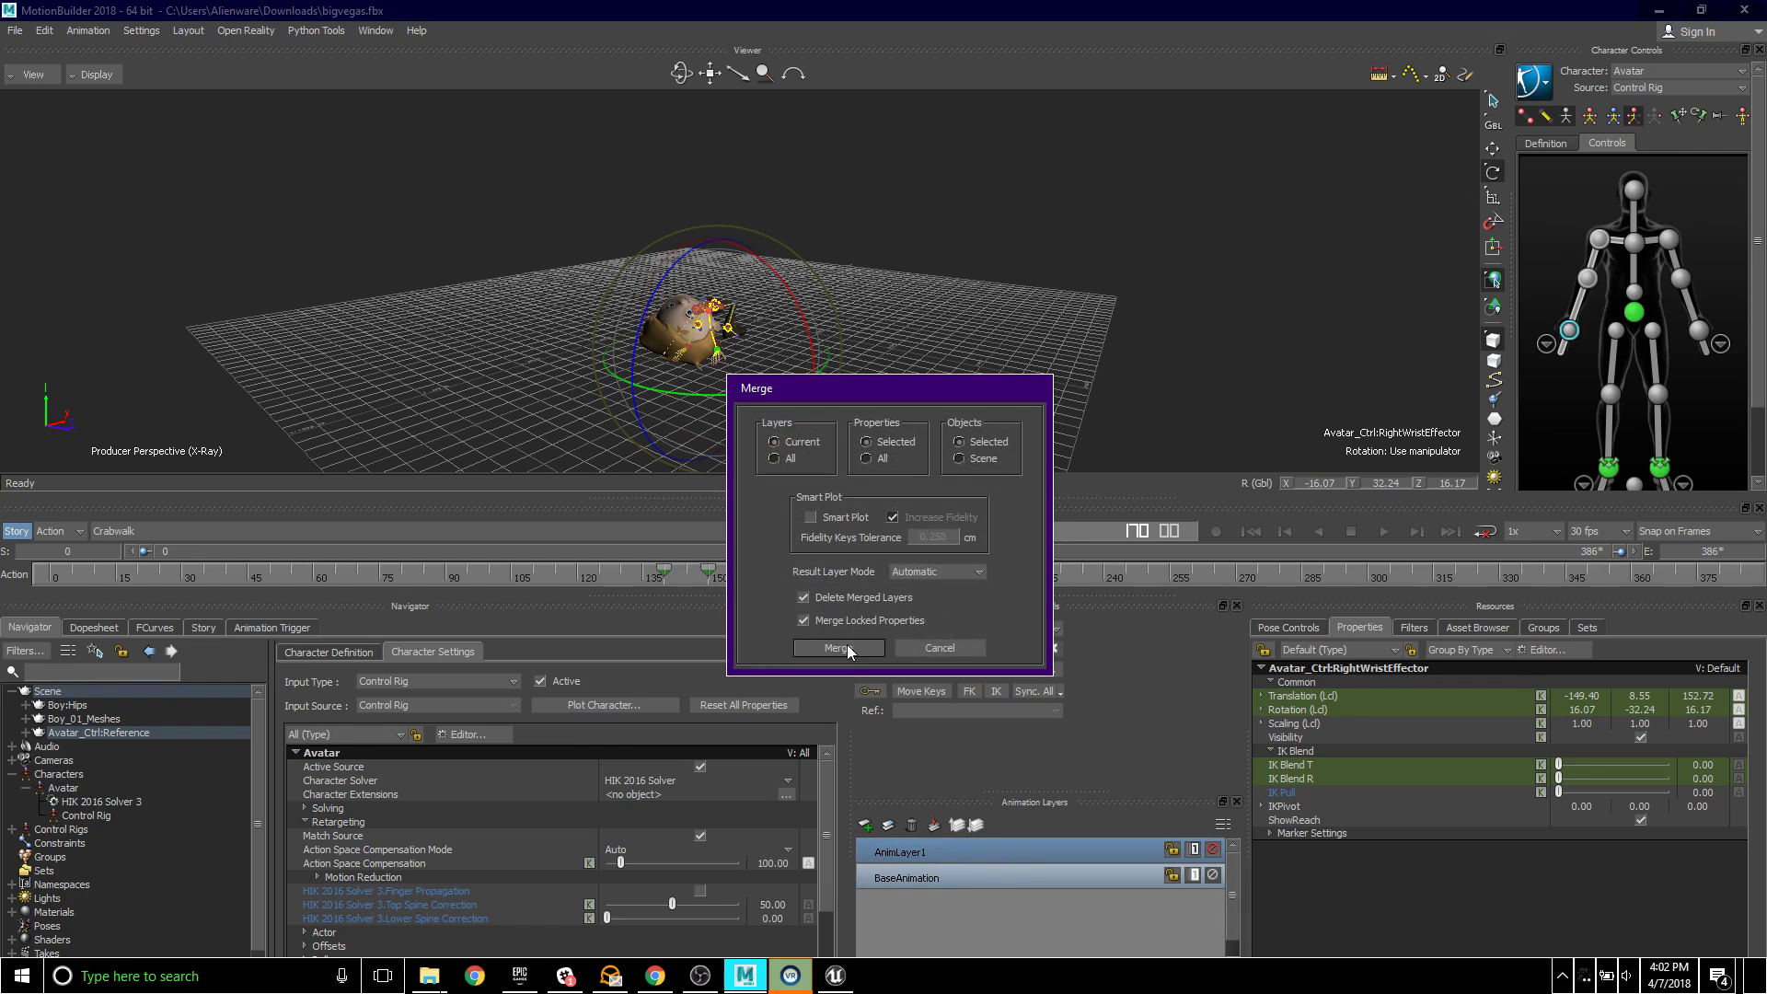
pyautogui.click(847, 648)
# - Reselect AnimLayer1 together with BaseAnimation and try once more to merge the two layers
pyautogui.click(982, 881)
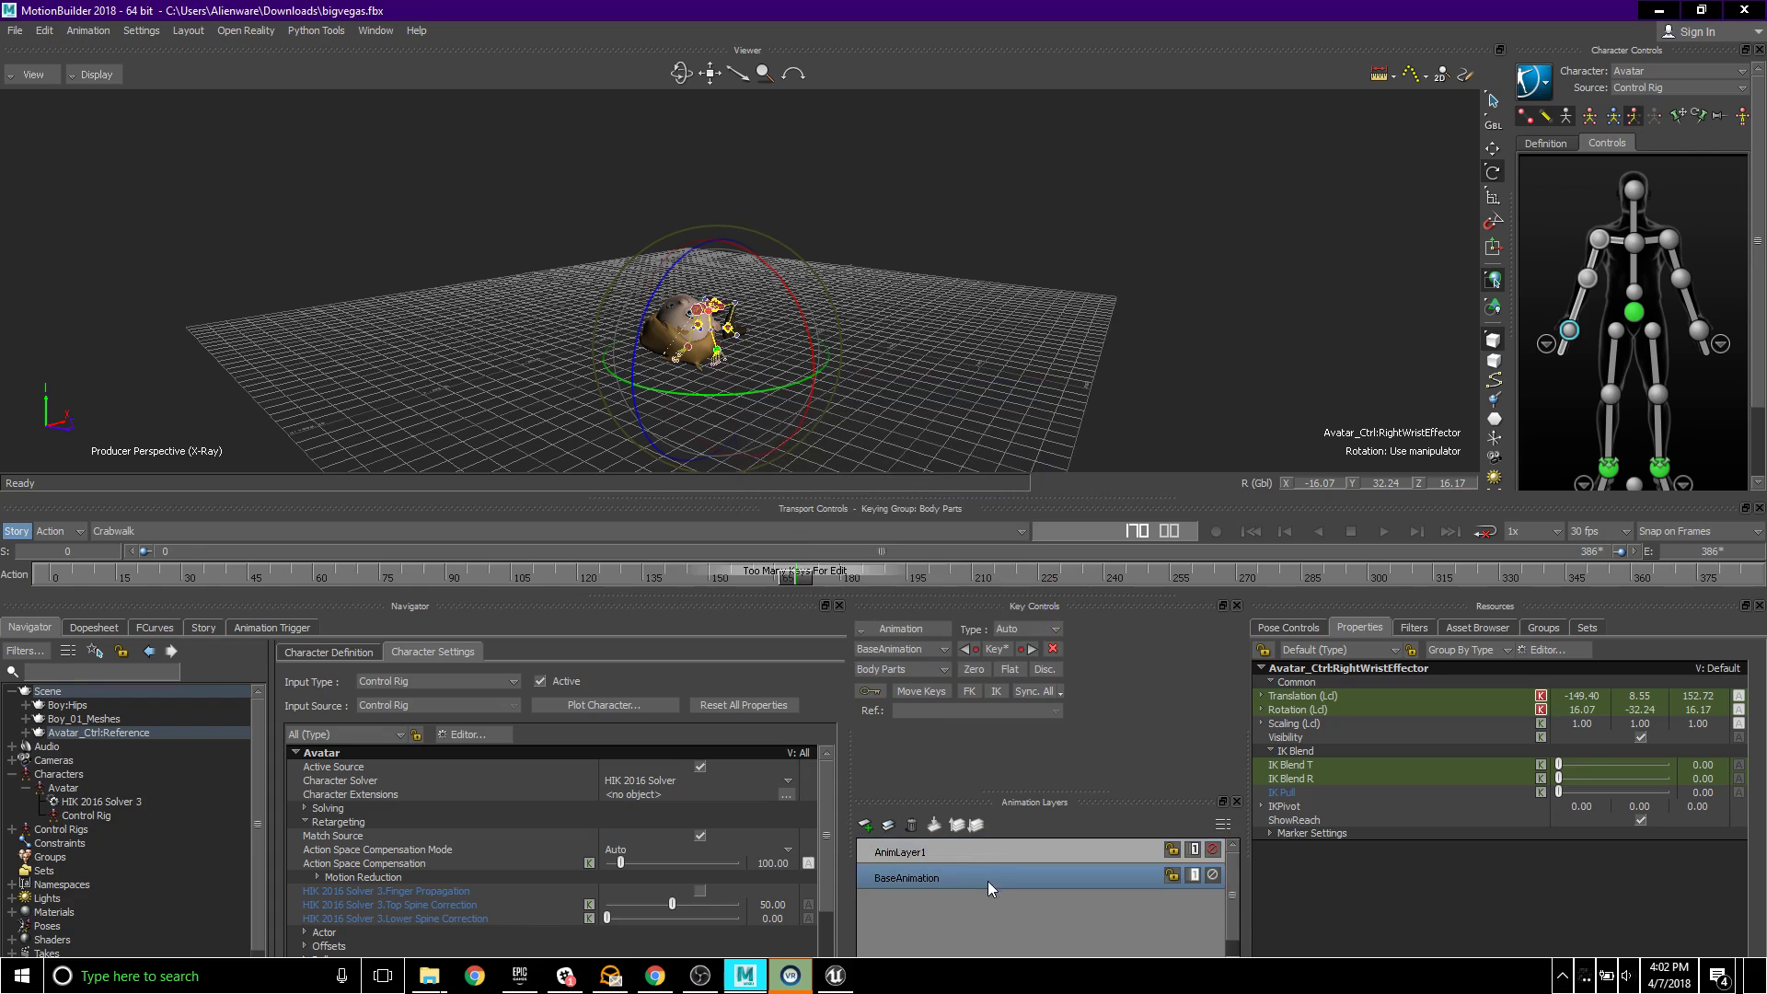
pyautogui.click(991, 853)
pyautogui.keyDown('ctrl'); pyautogui.click(994, 876); pyautogui.keyUp('ctrl')
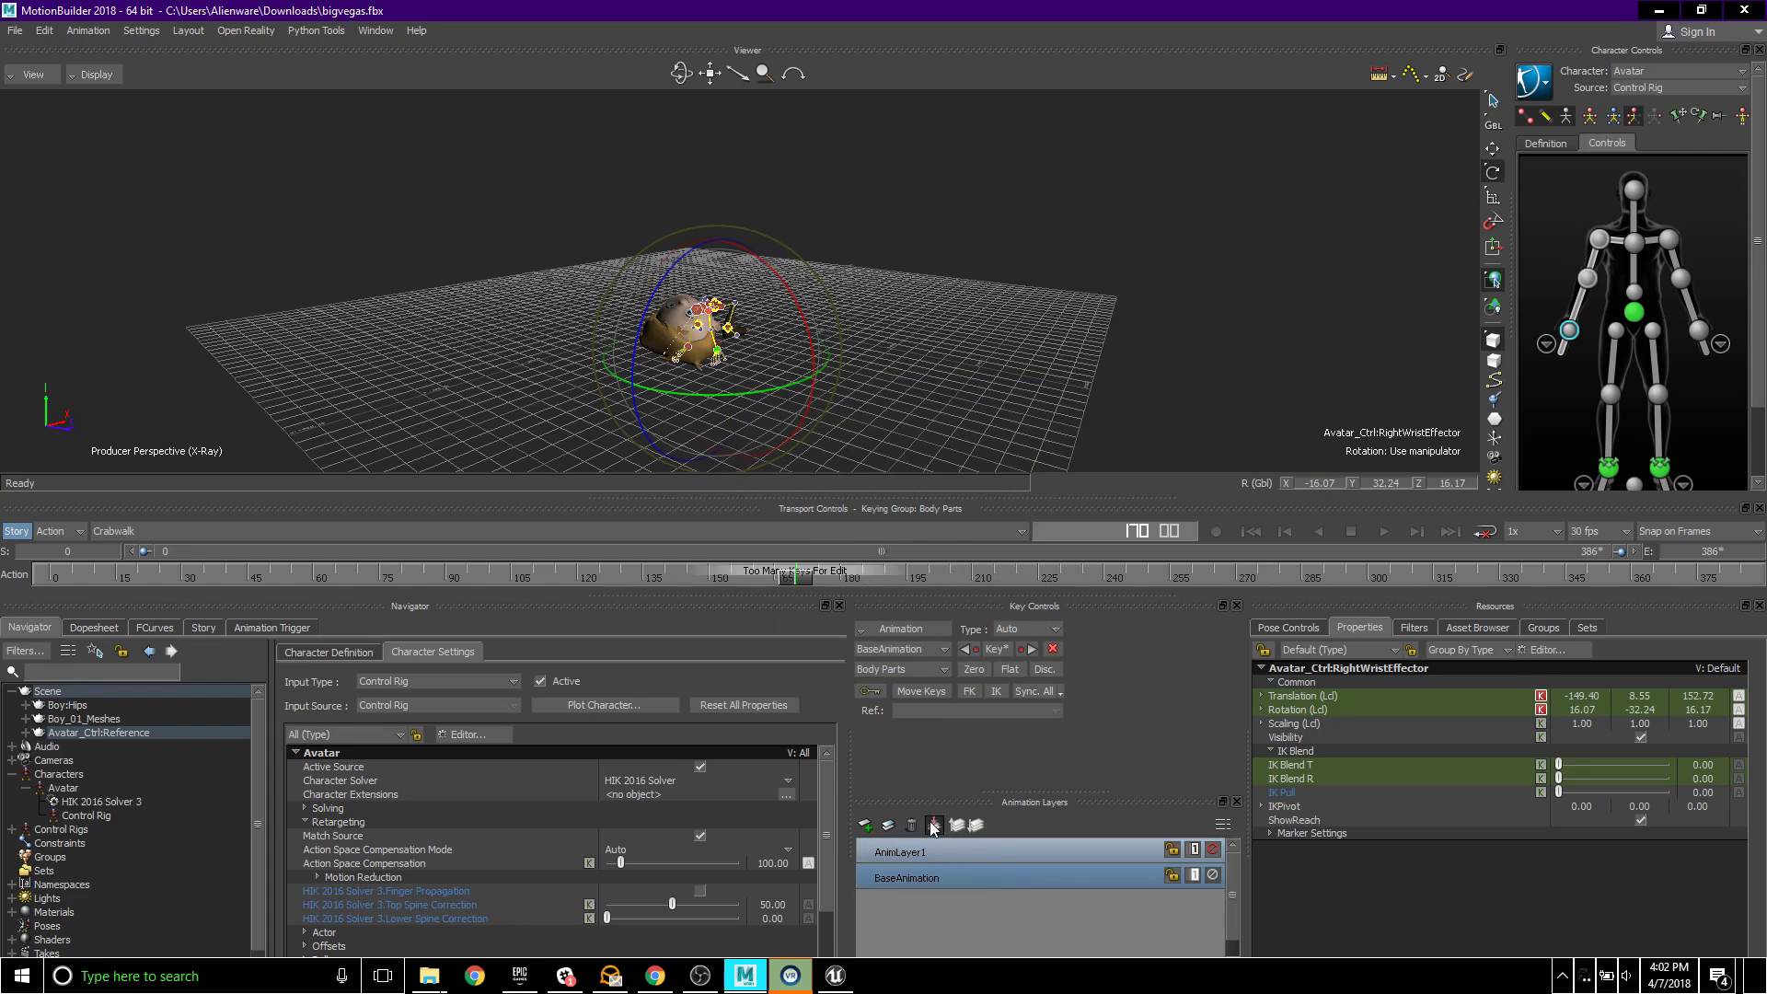
pyautogui.click(956, 824)
pyautogui.click(856, 648)
# - Delete the AnimLayer1 animation layer
pyautogui.click(1046, 856)
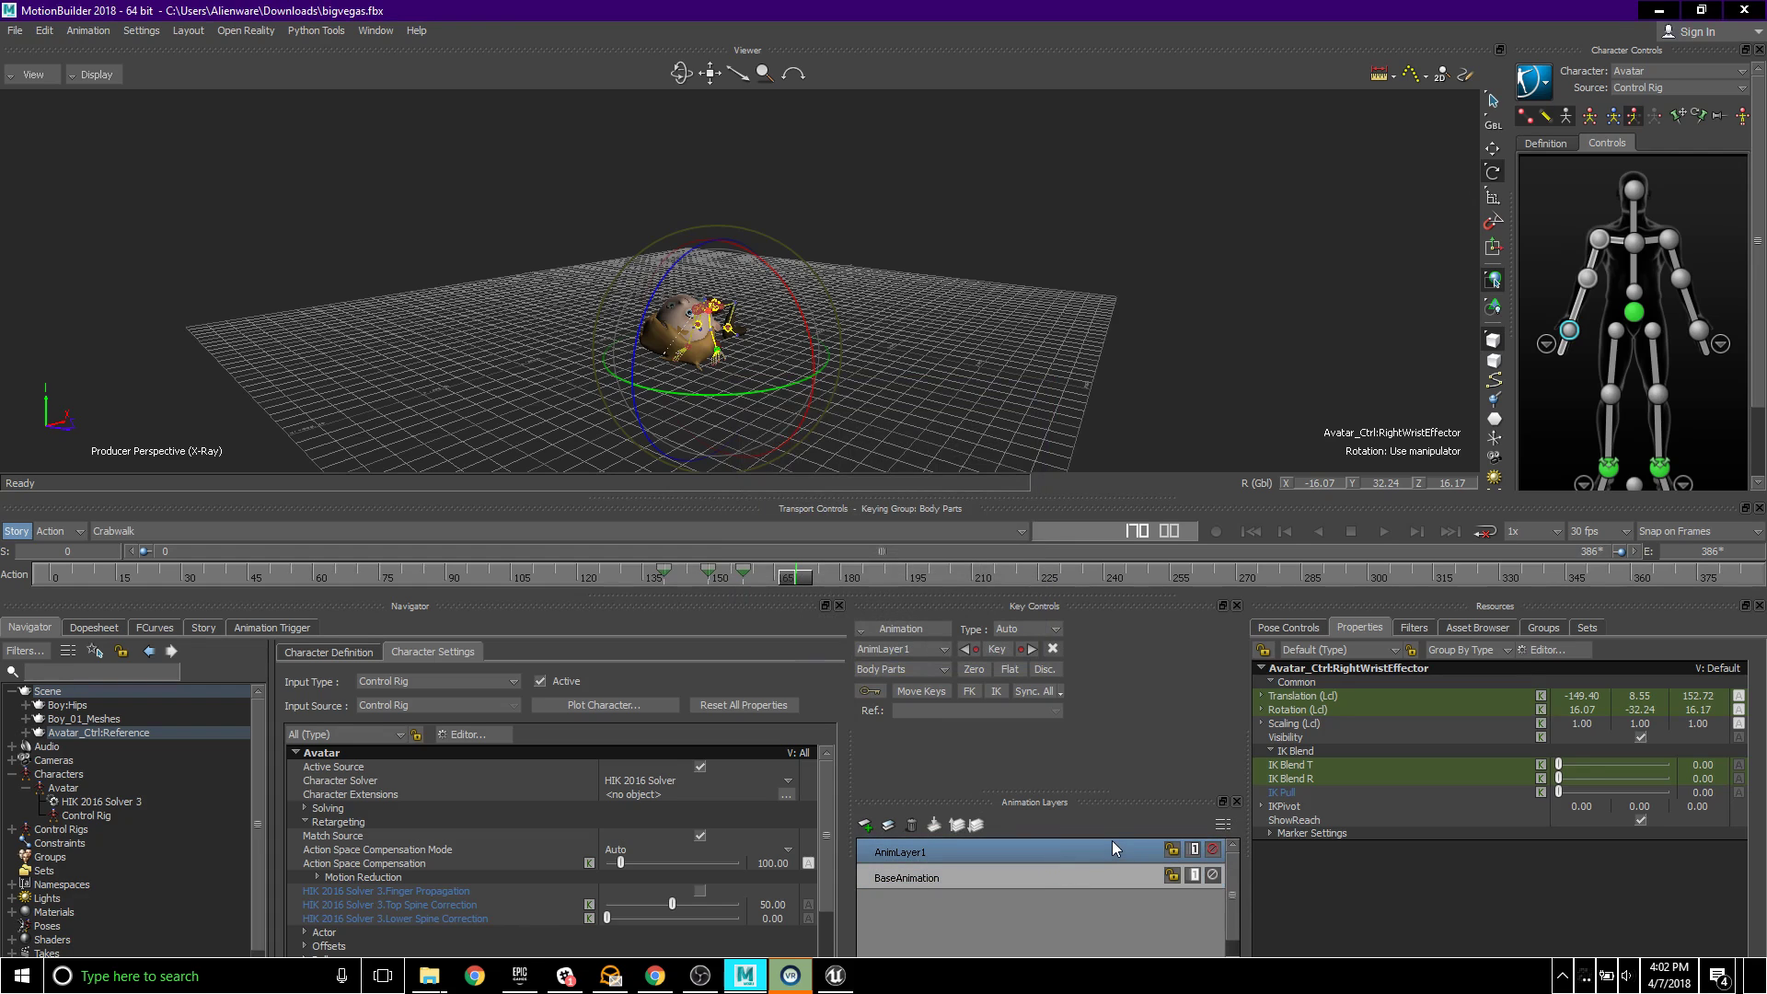
pyautogui.press('Delete')
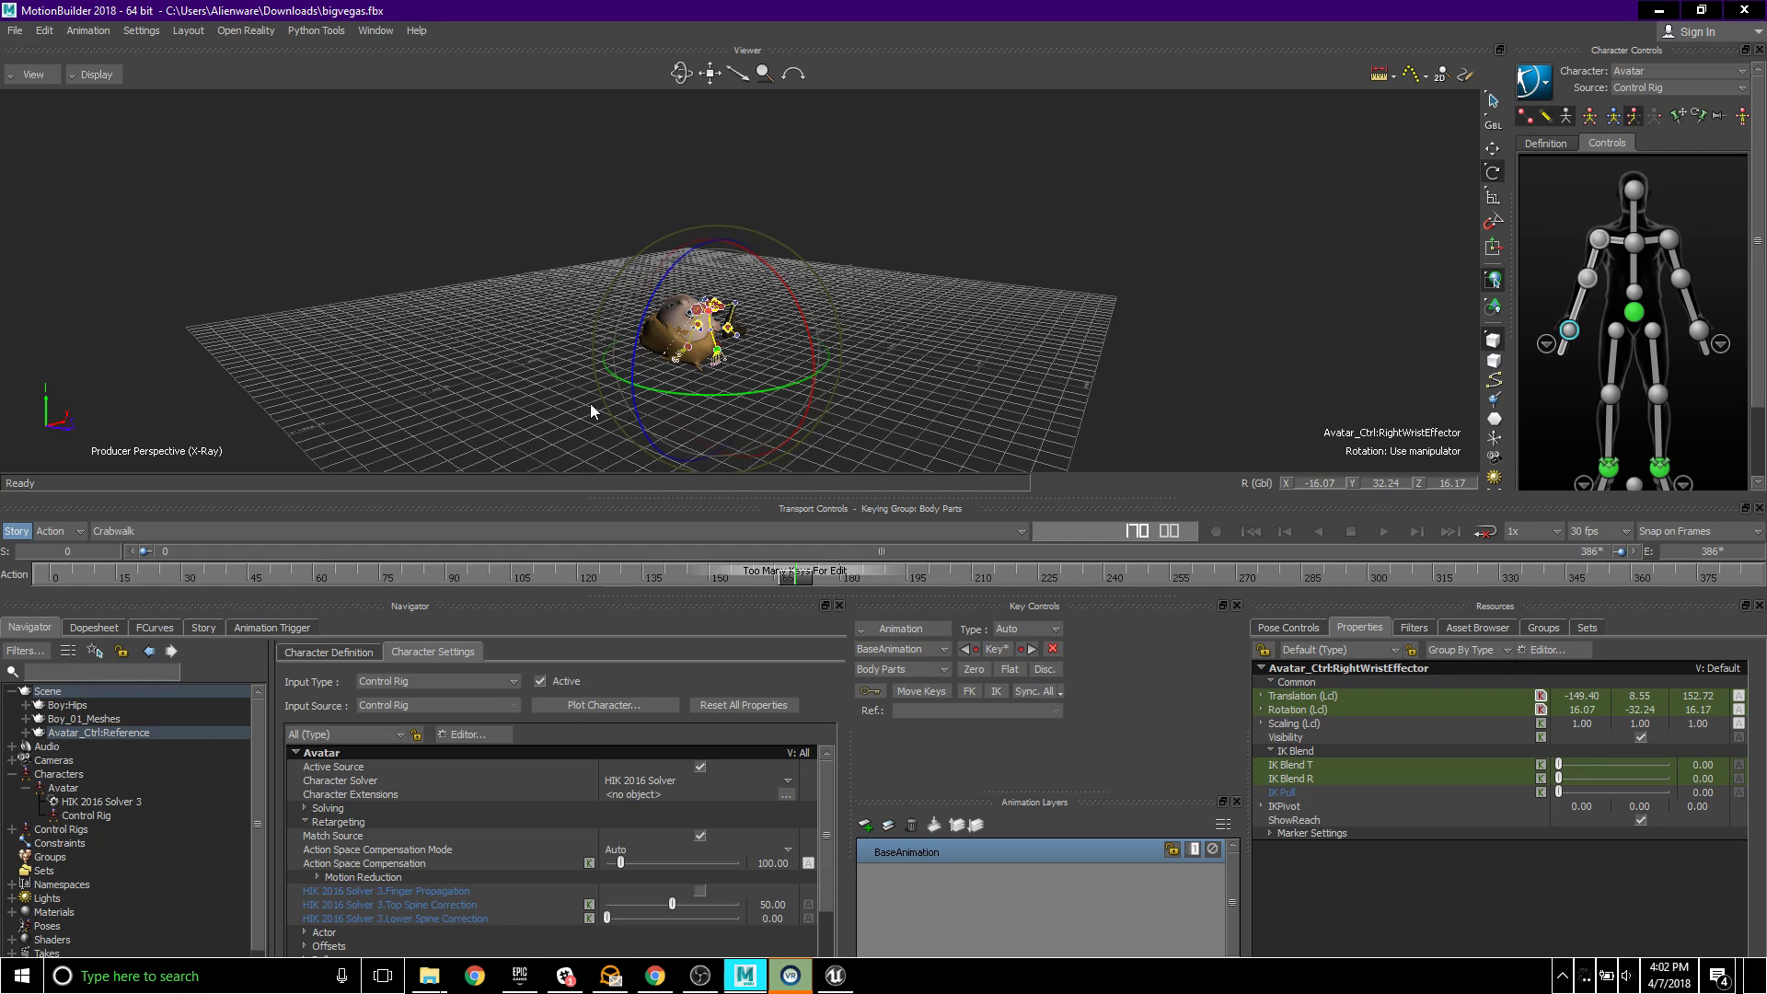
# - Open the Save As settings for a binary FBX with Embed Medias and Use Take Name enabled and Save One Take Per File off
pyautogui.click(15, 31)
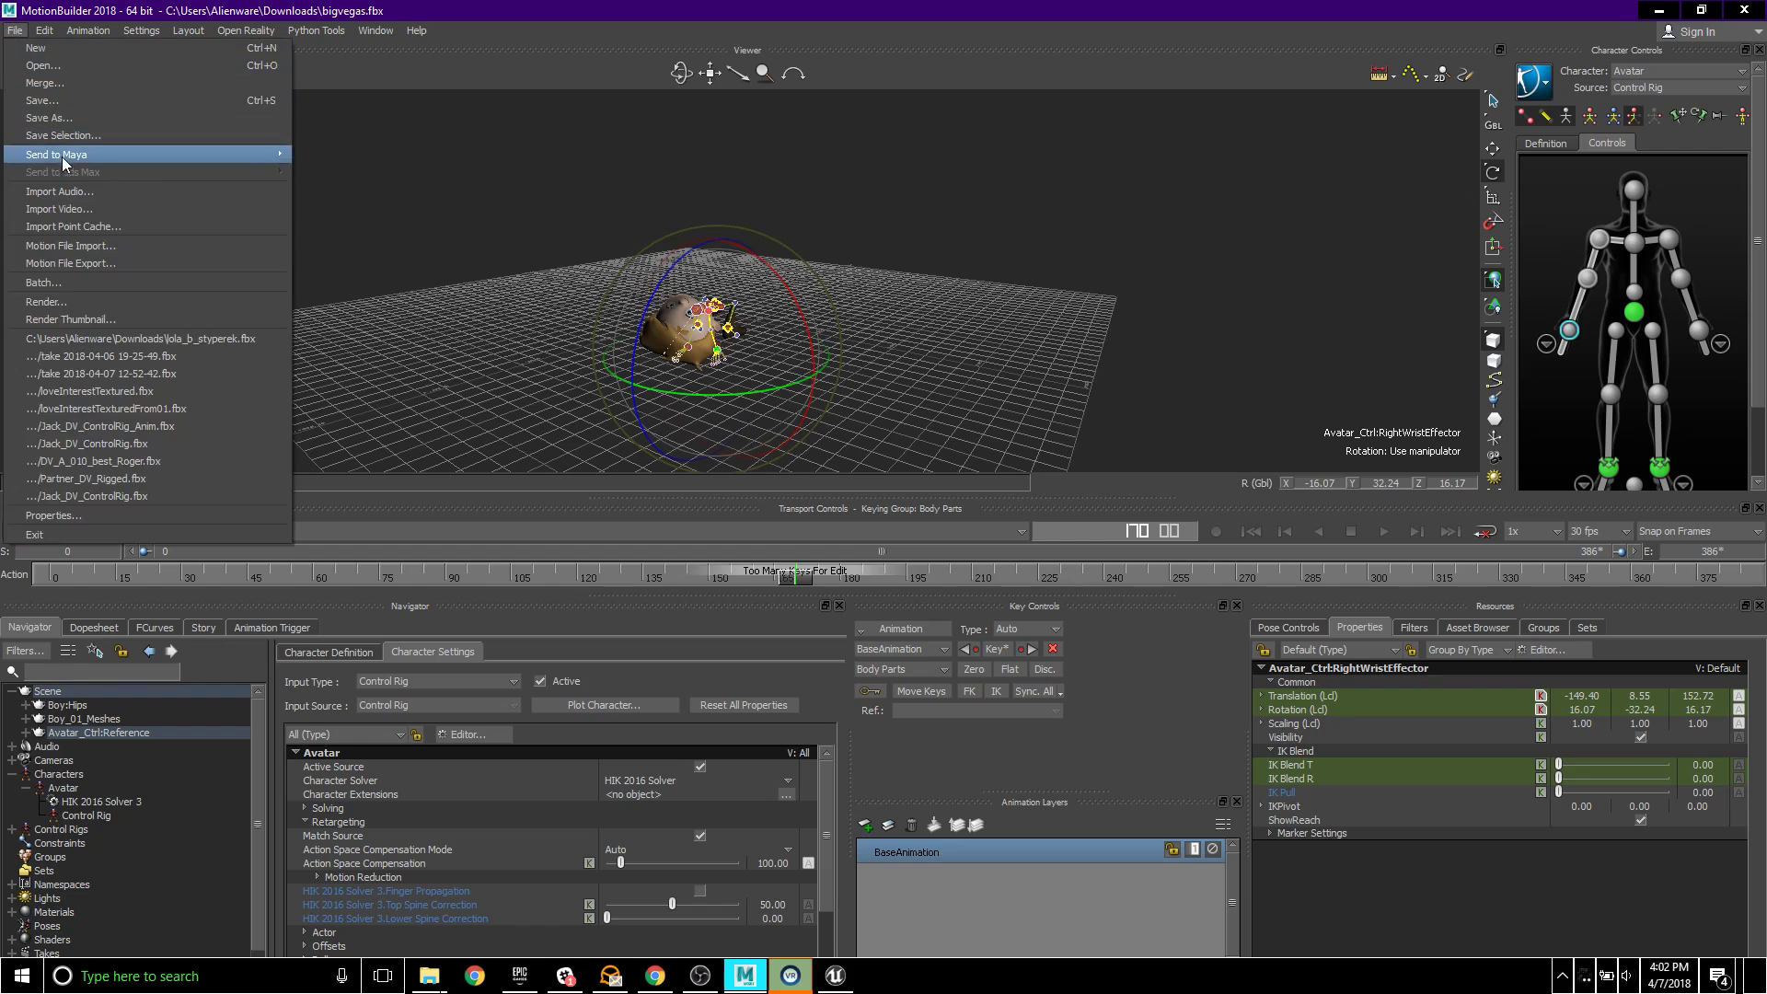
pyautogui.click(69, 117)
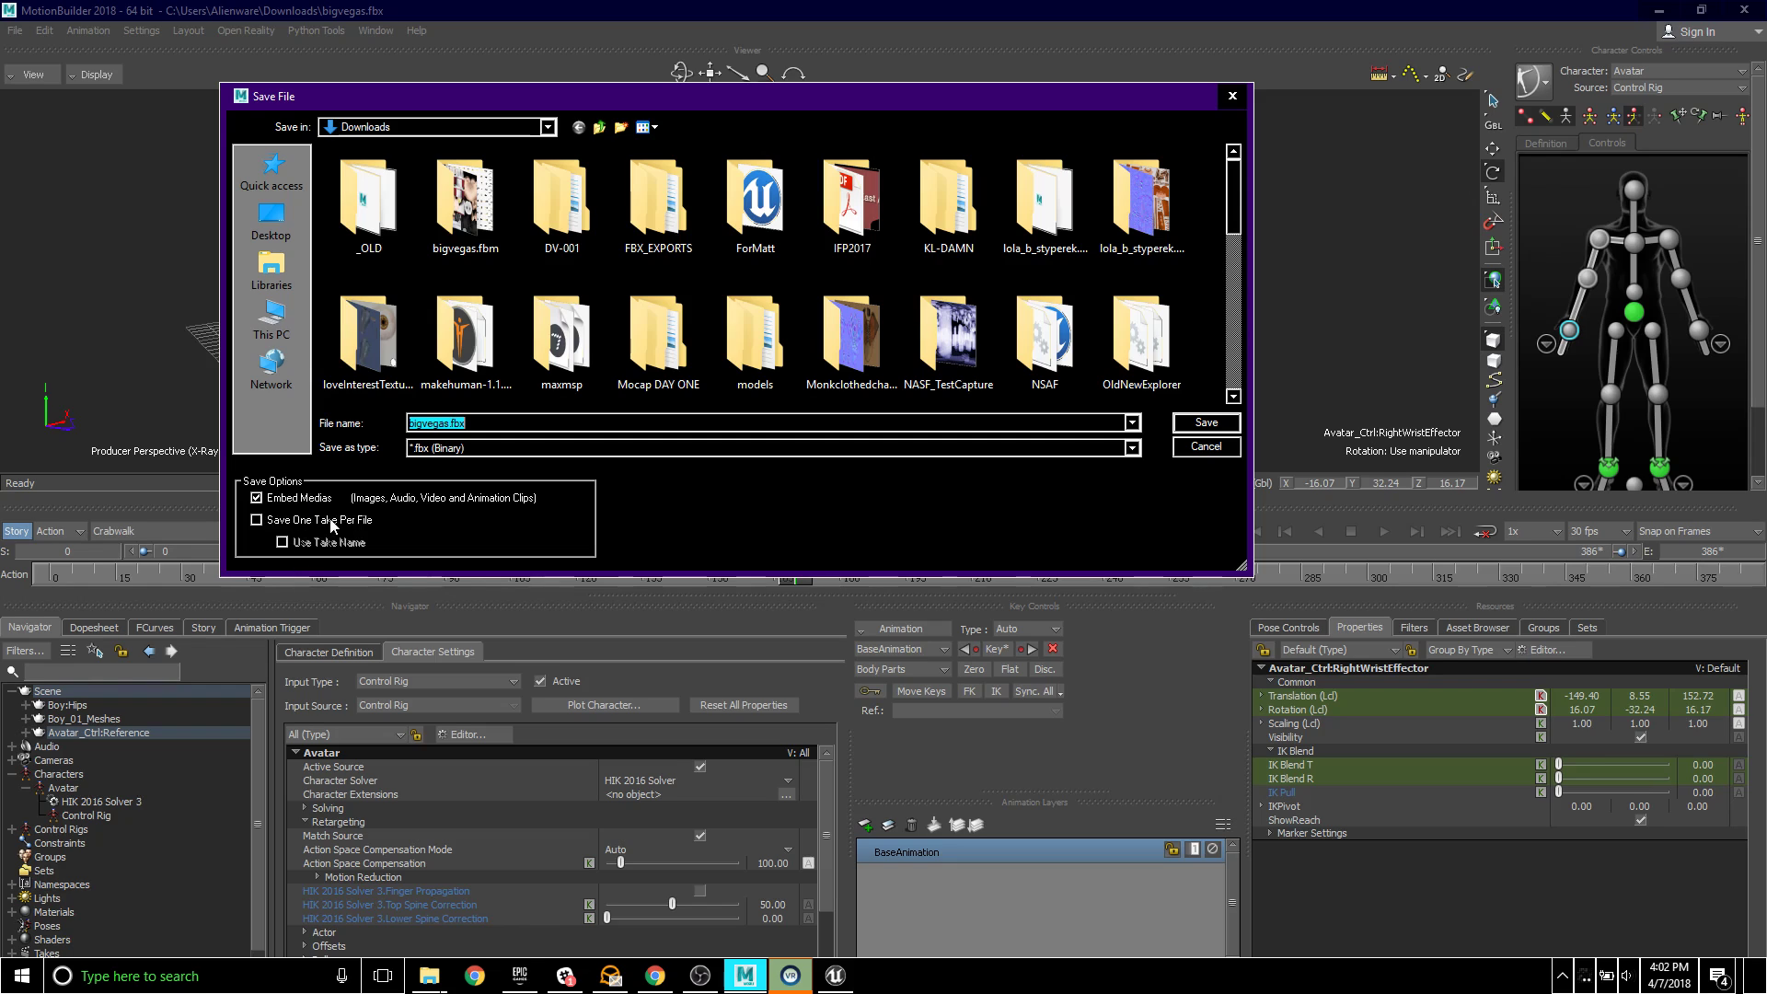
pyautogui.click(332, 524)
pyautogui.click(324, 543)
pyautogui.click(260, 521)
pyautogui.scroll(-5, 502, 293)
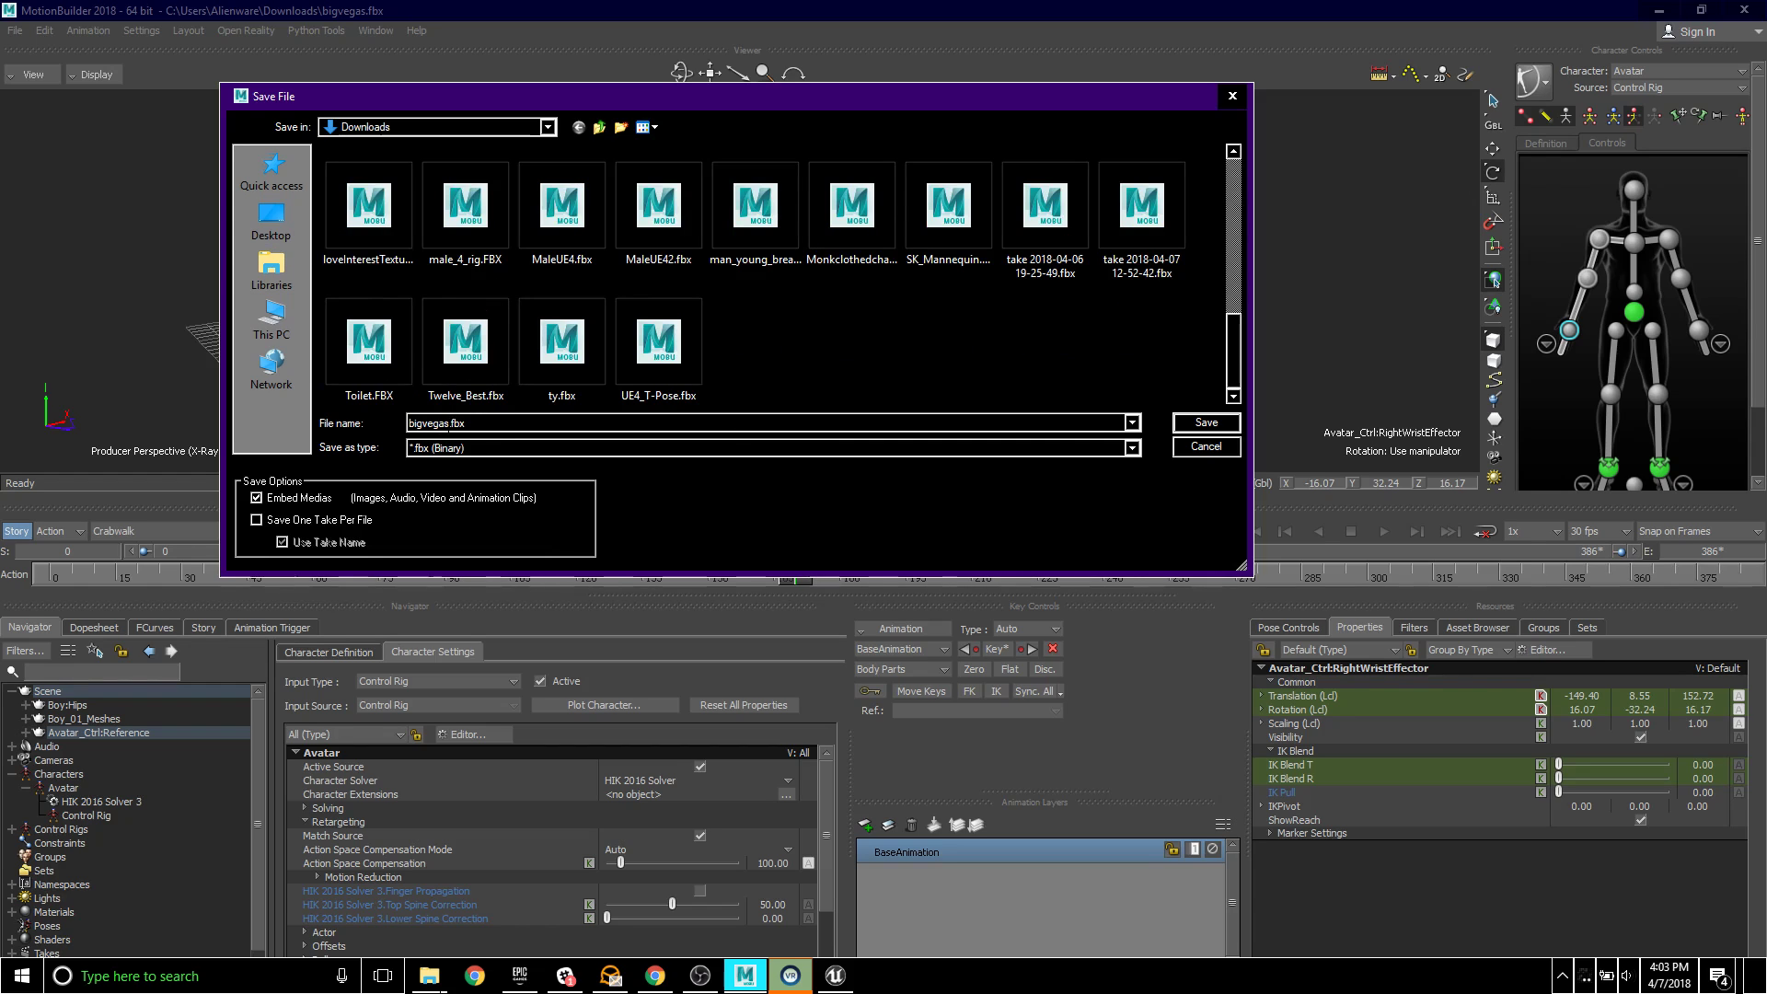
# - Save the scene over the existing bigvegas.fbx, exporting the Tpose, RangeMotion and Crabwalk takes
pyautogui.doubleClick(493, 422)
pyautogui.click(467, 423)
pyautogui.click(1202, 424)
pyautogui.click(849, 561)
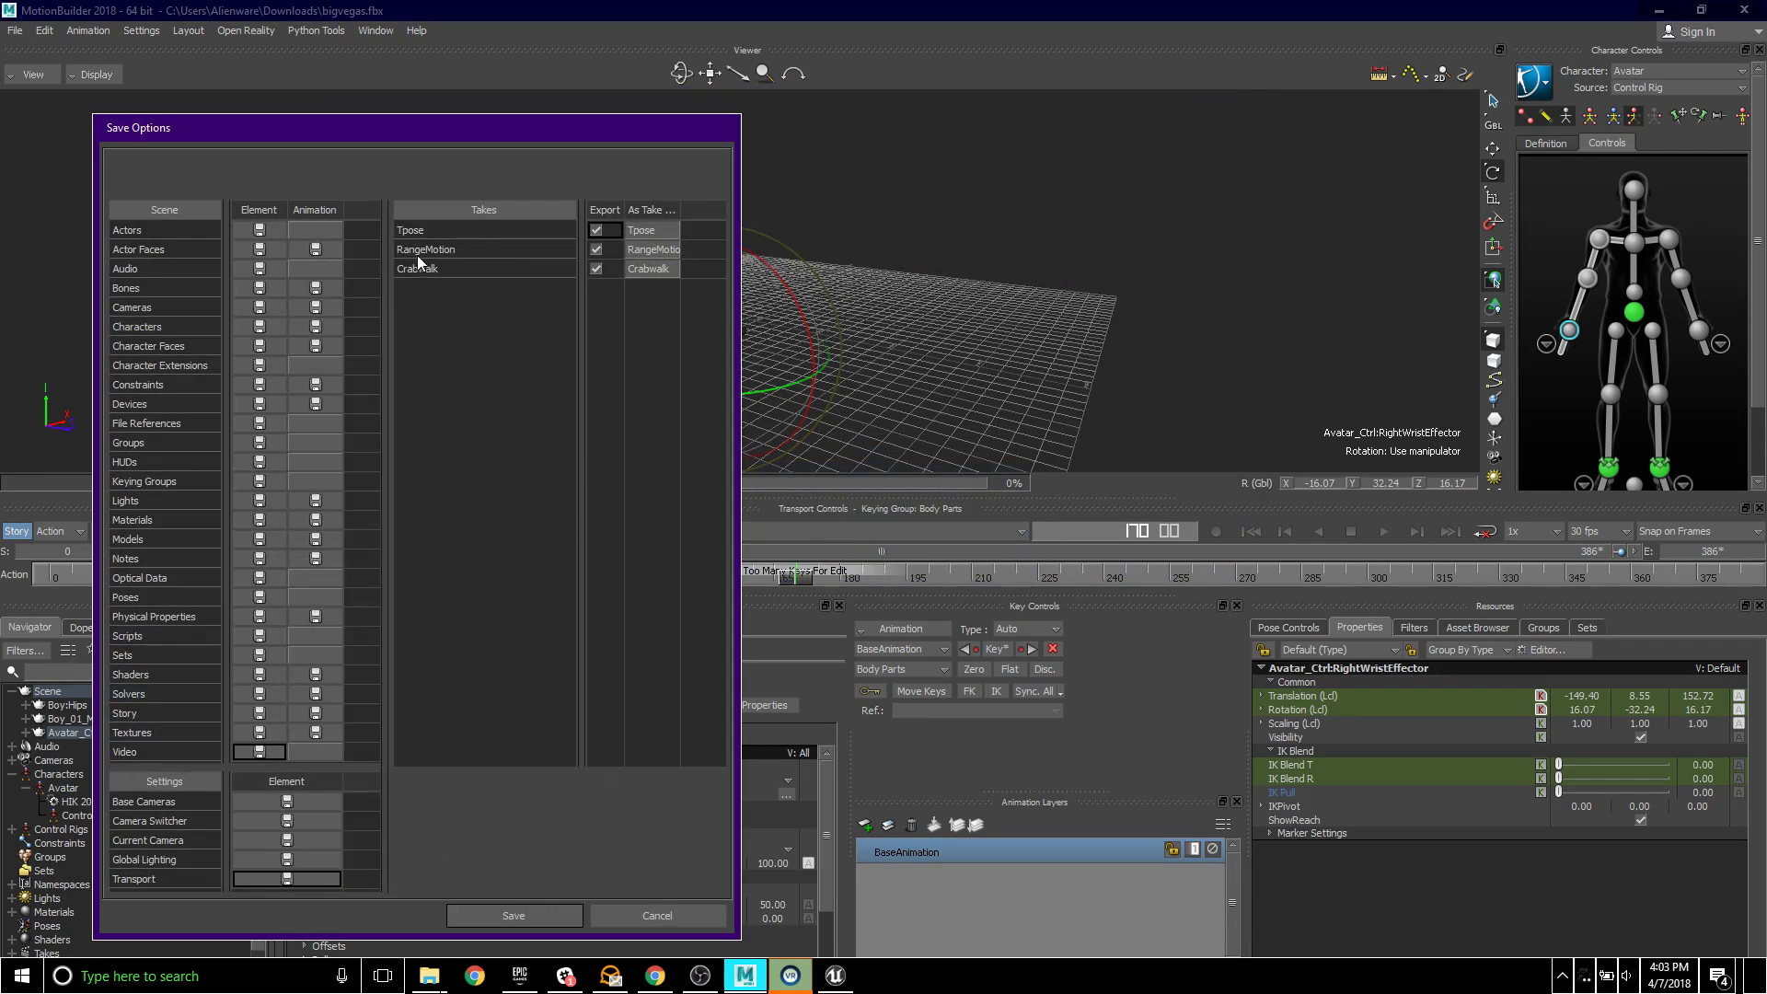
pyautogui.click(515, 916)
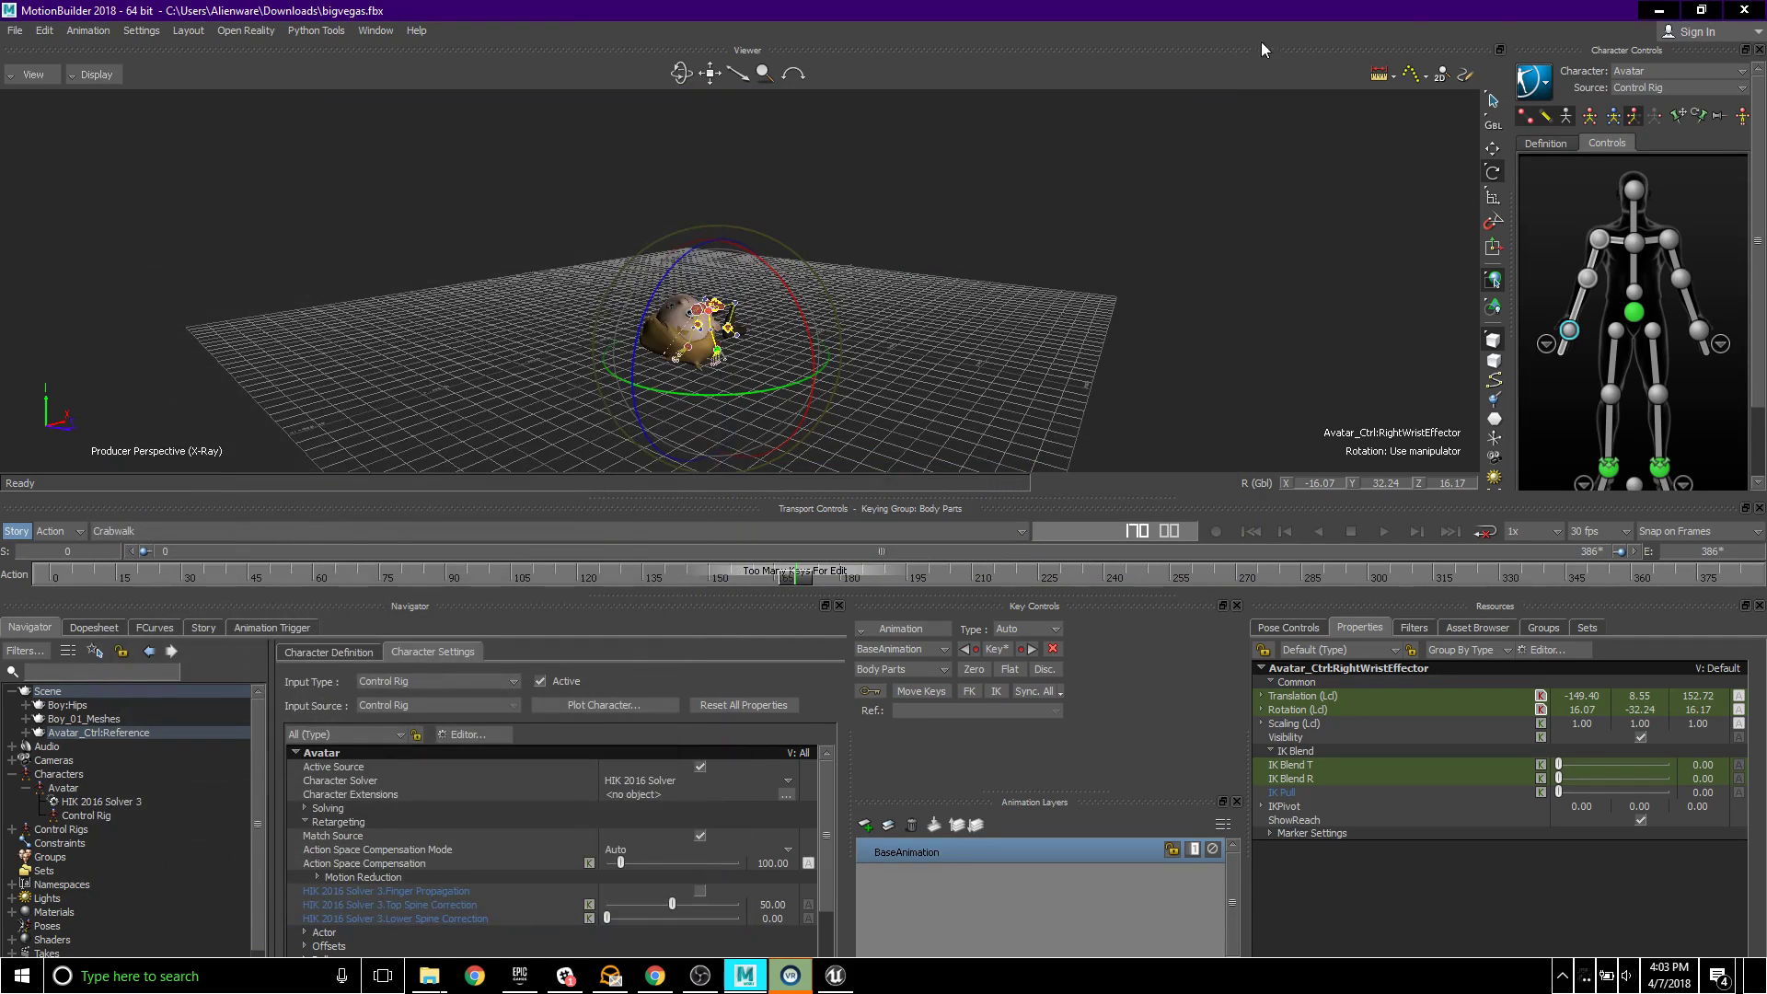
# - Switch to the Unreal Editor and create a new level from the Default template
pyautogui.click(1659, 10)
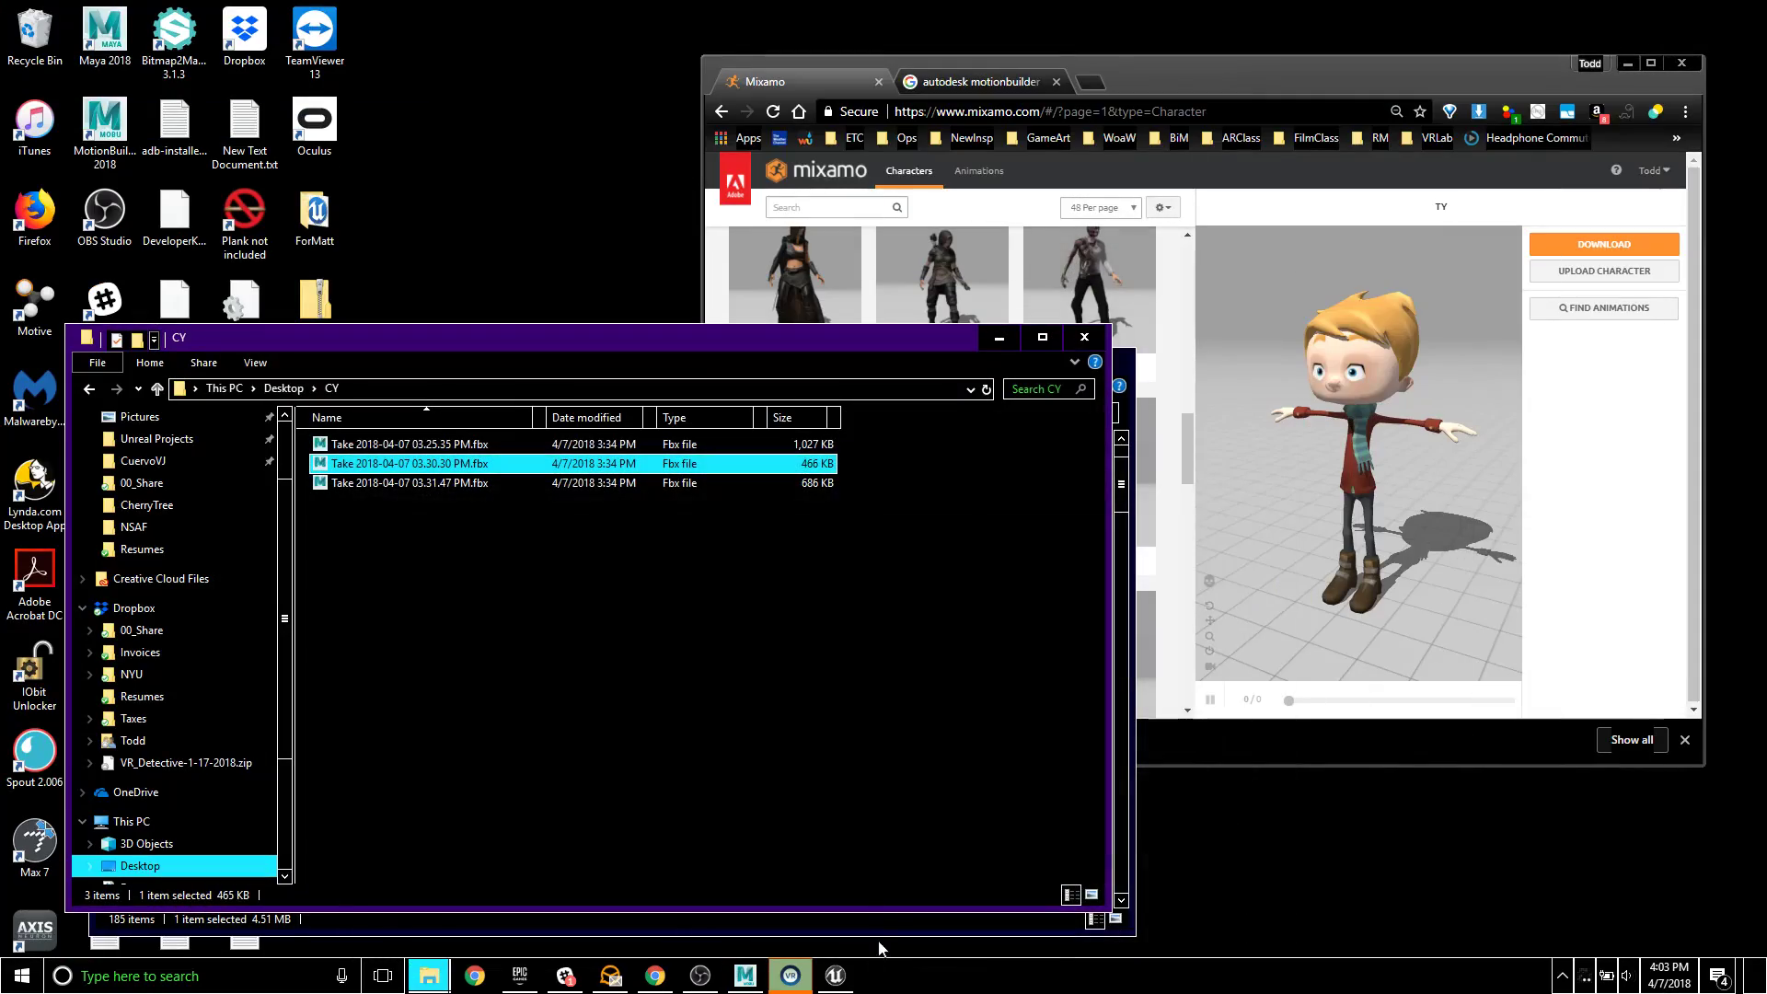
pyautogui.click(836, 977)
pyautogui.click(201, 10)
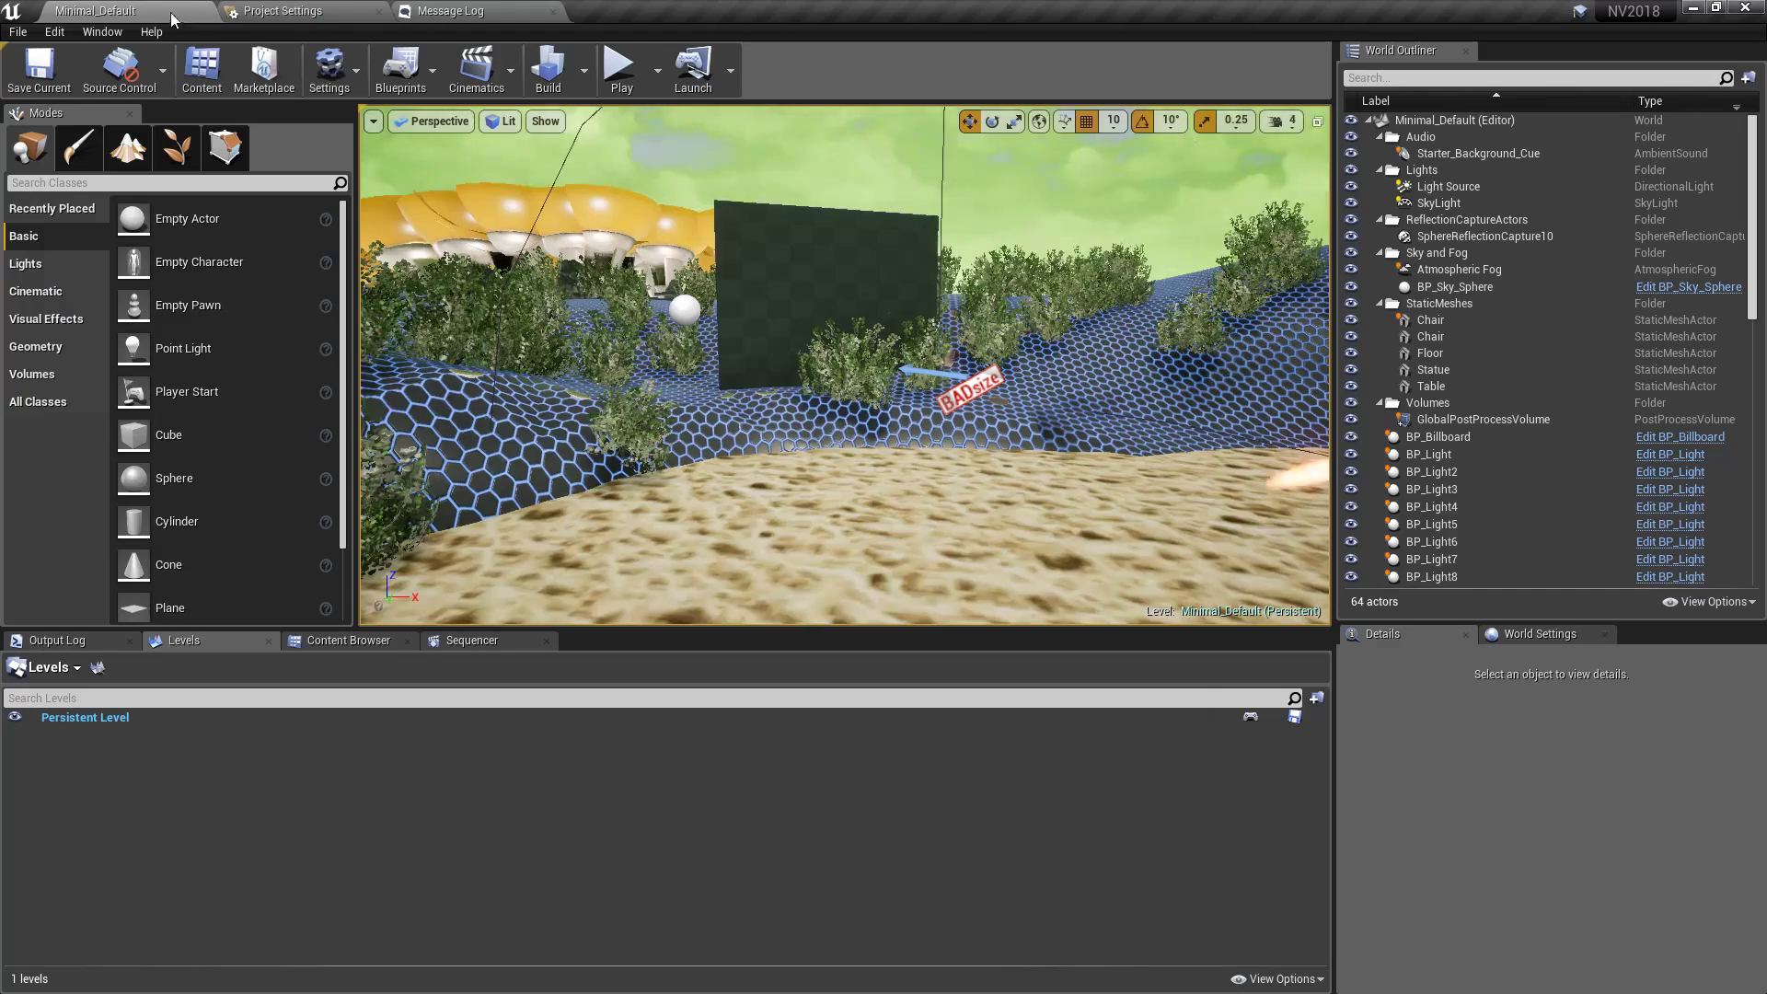
pyautogui.moveTo(730, 330); pyautogui.dragTo(731, 331, button='right')
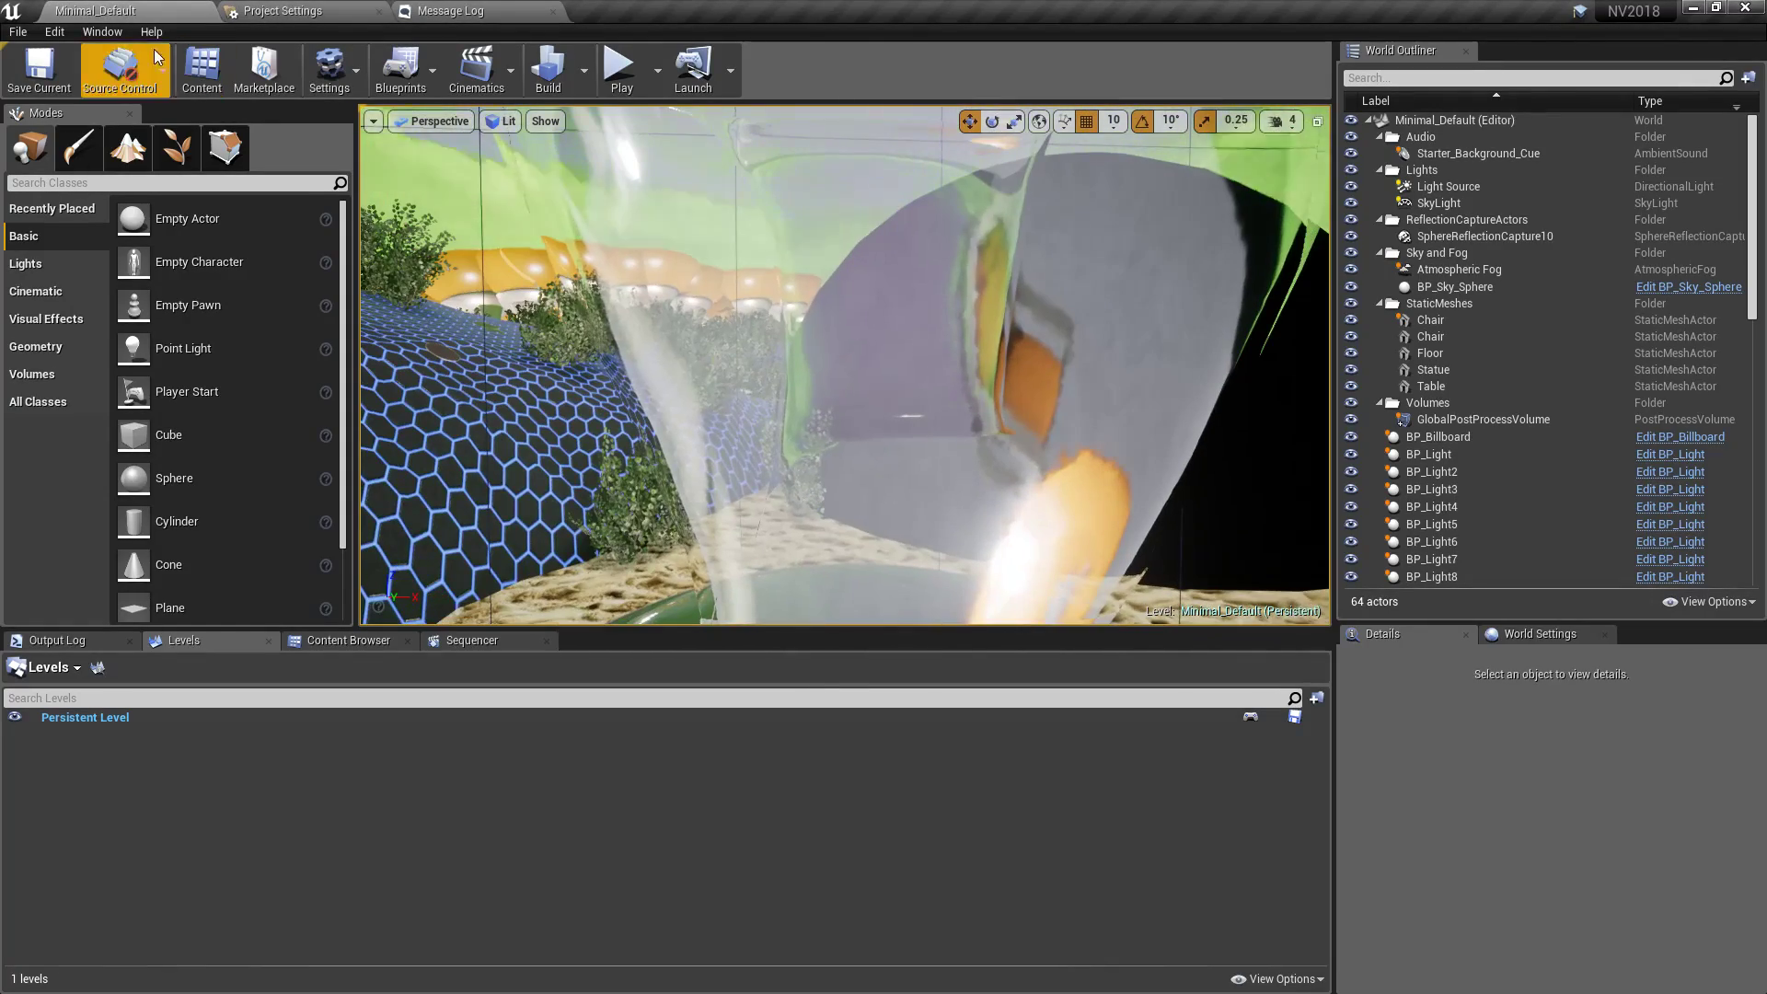
pyautogui.click(19, 31)
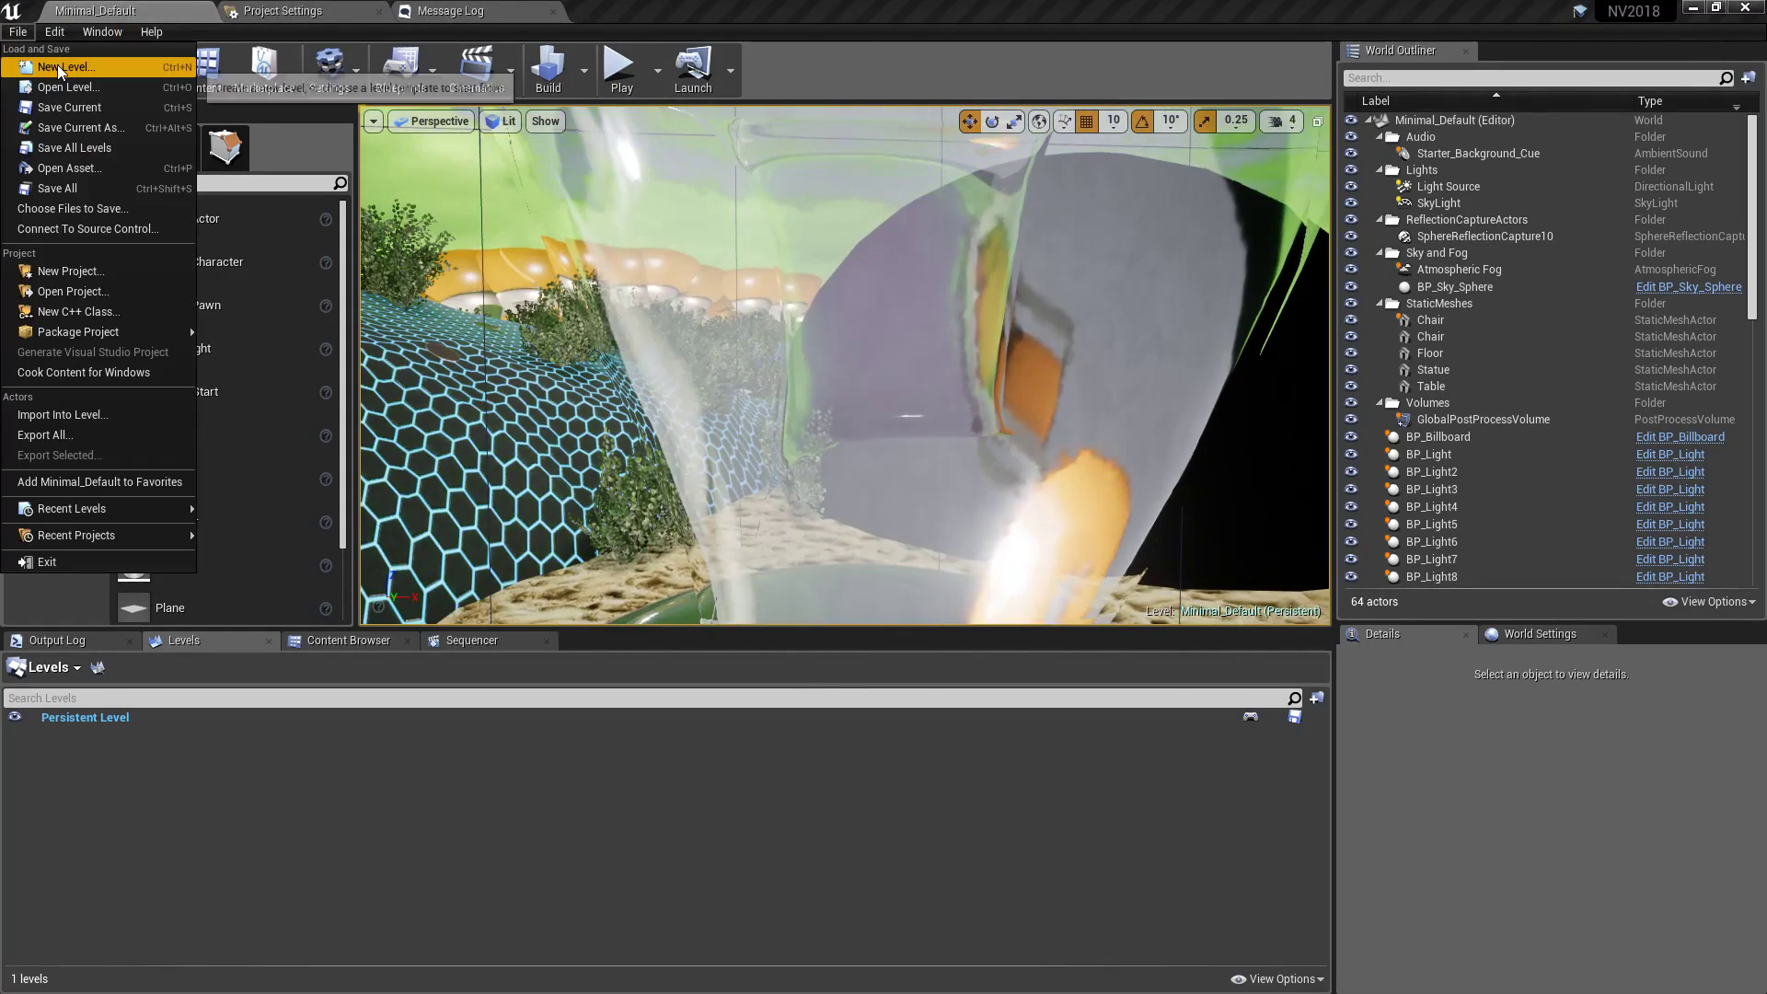
pyautogui.click(60, 68)
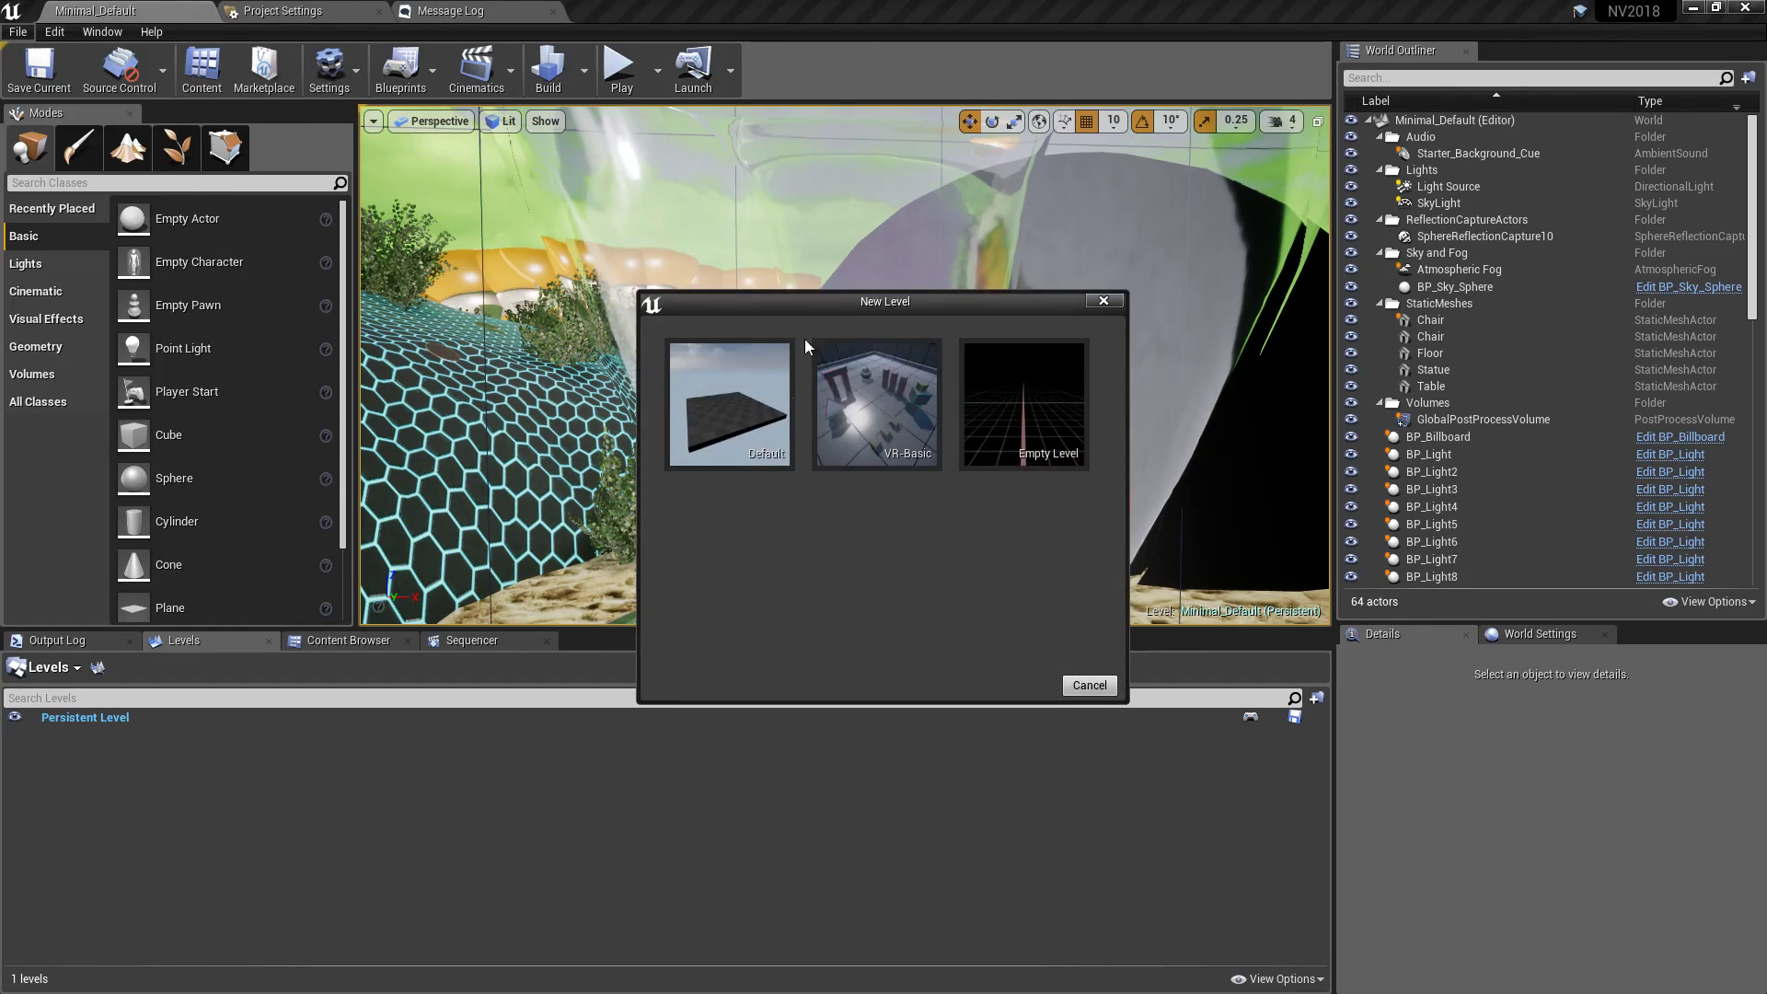
pyautogui.click(741, 404)
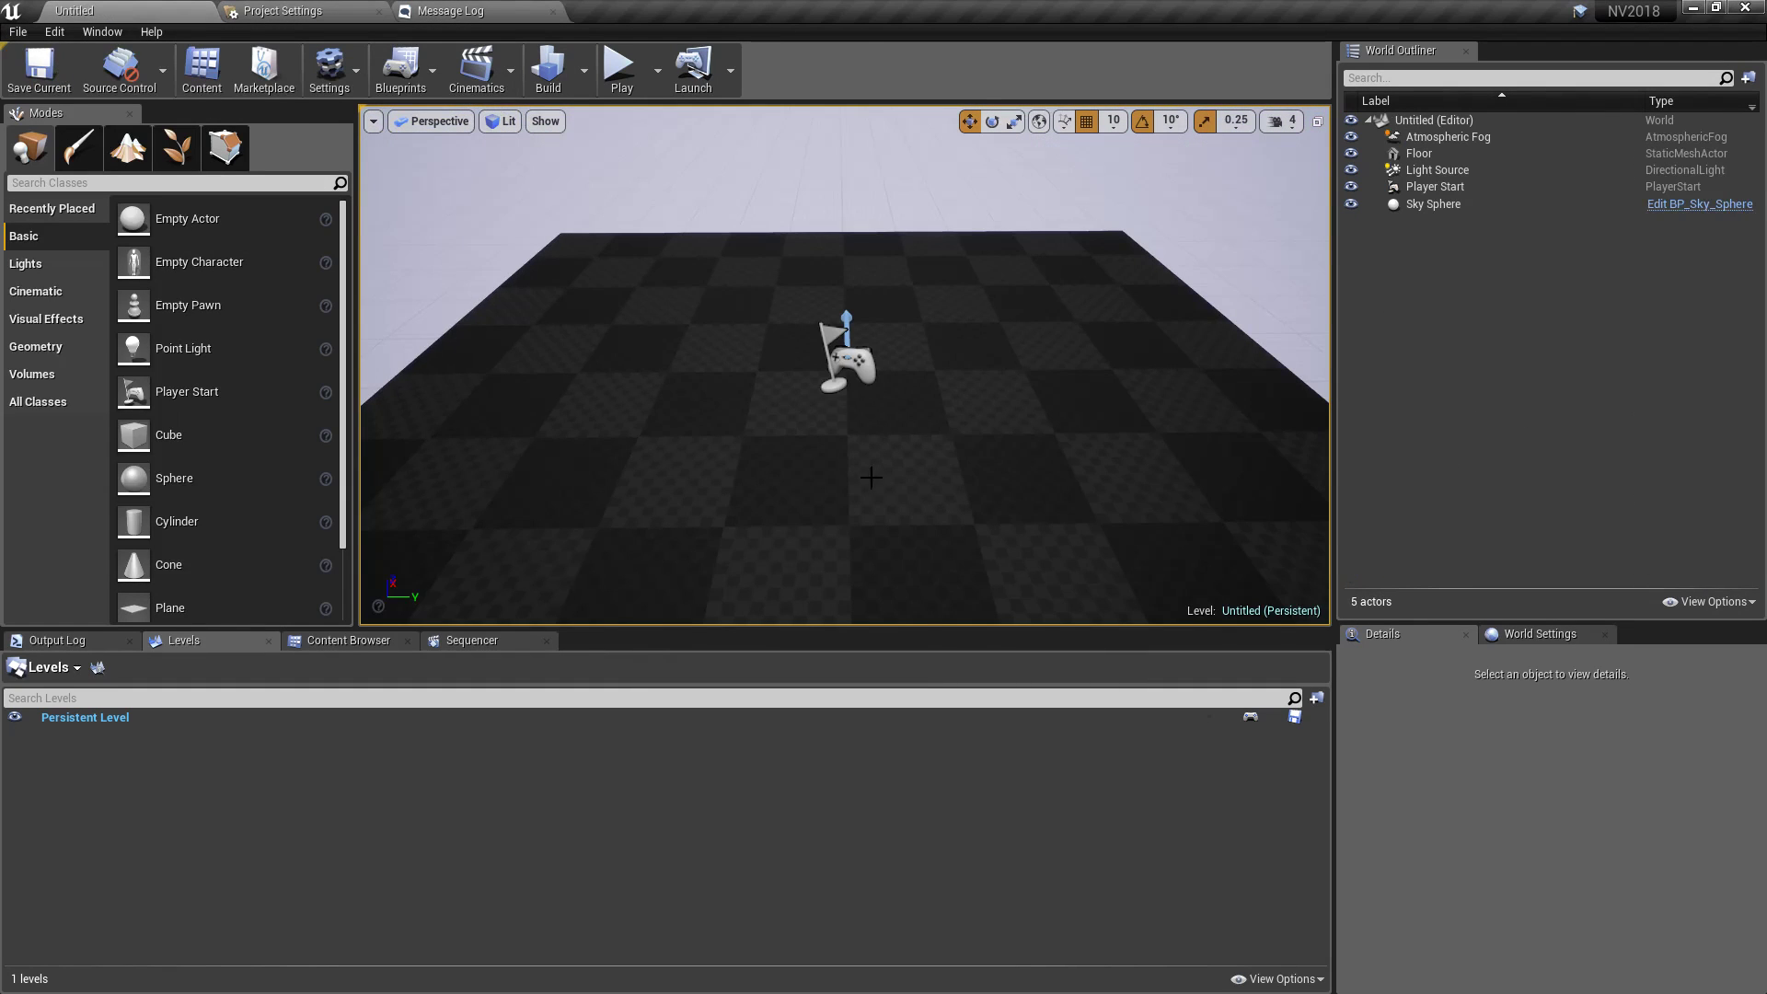
# - Move the Player Start along its X axis to X -260
pyautogui.moveTo(862, 406)
pyautogui.mouseDown(button='right')
pyautogui.moveTo(862, 303)
pyautogui.moveTo(863, 432)
pyautogui.moveTo(863, 406)
pyautogui.mouseUp(button='right')
pyautogui.click(862, 406)
pyautogui.moveTo(706, 450)
pyautogui.mouseDown(button='right')
pyautogui.moveTo(706, 470)
pyautogui.moveTo(706, 450)
pyautogui.mouseUp(button='right')
pyautogui.moveTo(769, 400); pyautogui.dragTo(1132, 405)
pyautogui.moveTo(1132, 405); pyautogui.dragTo(966, 414, button='right')
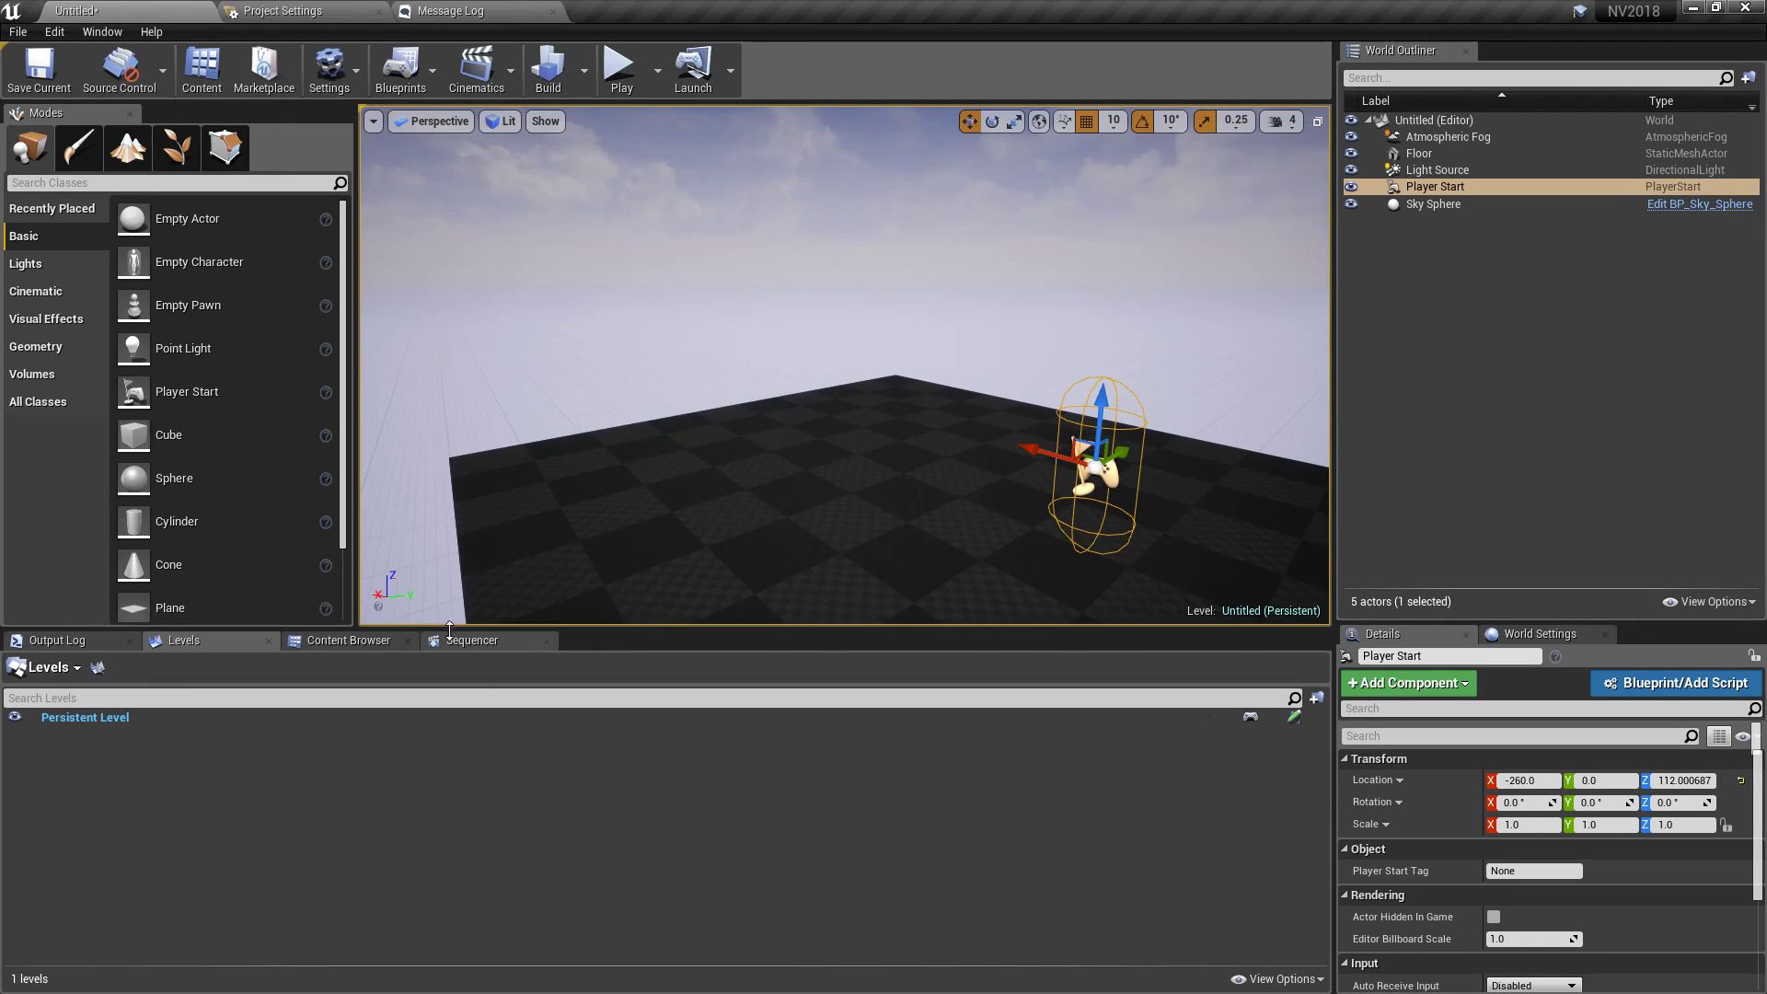
# - Create a folder named TyBigVegas inside the SkeletalMeshes content folder
pyautogui.click(349, 640)
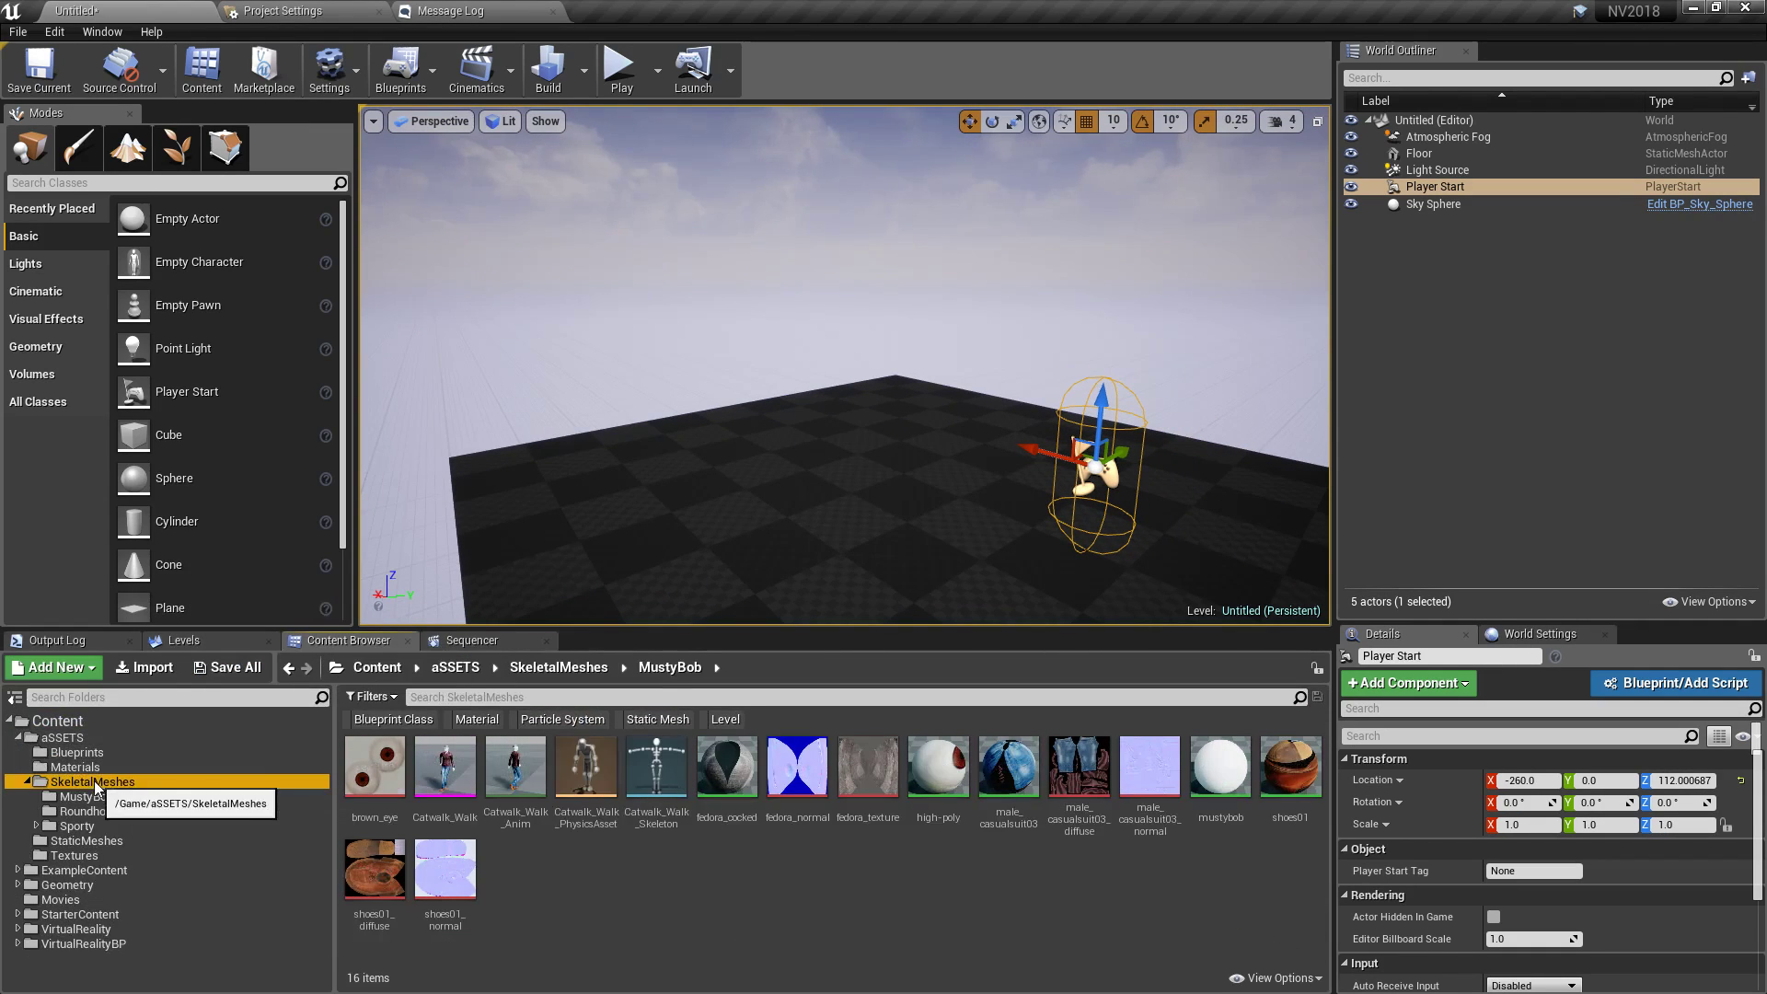
pyautogui.click(92, 781)
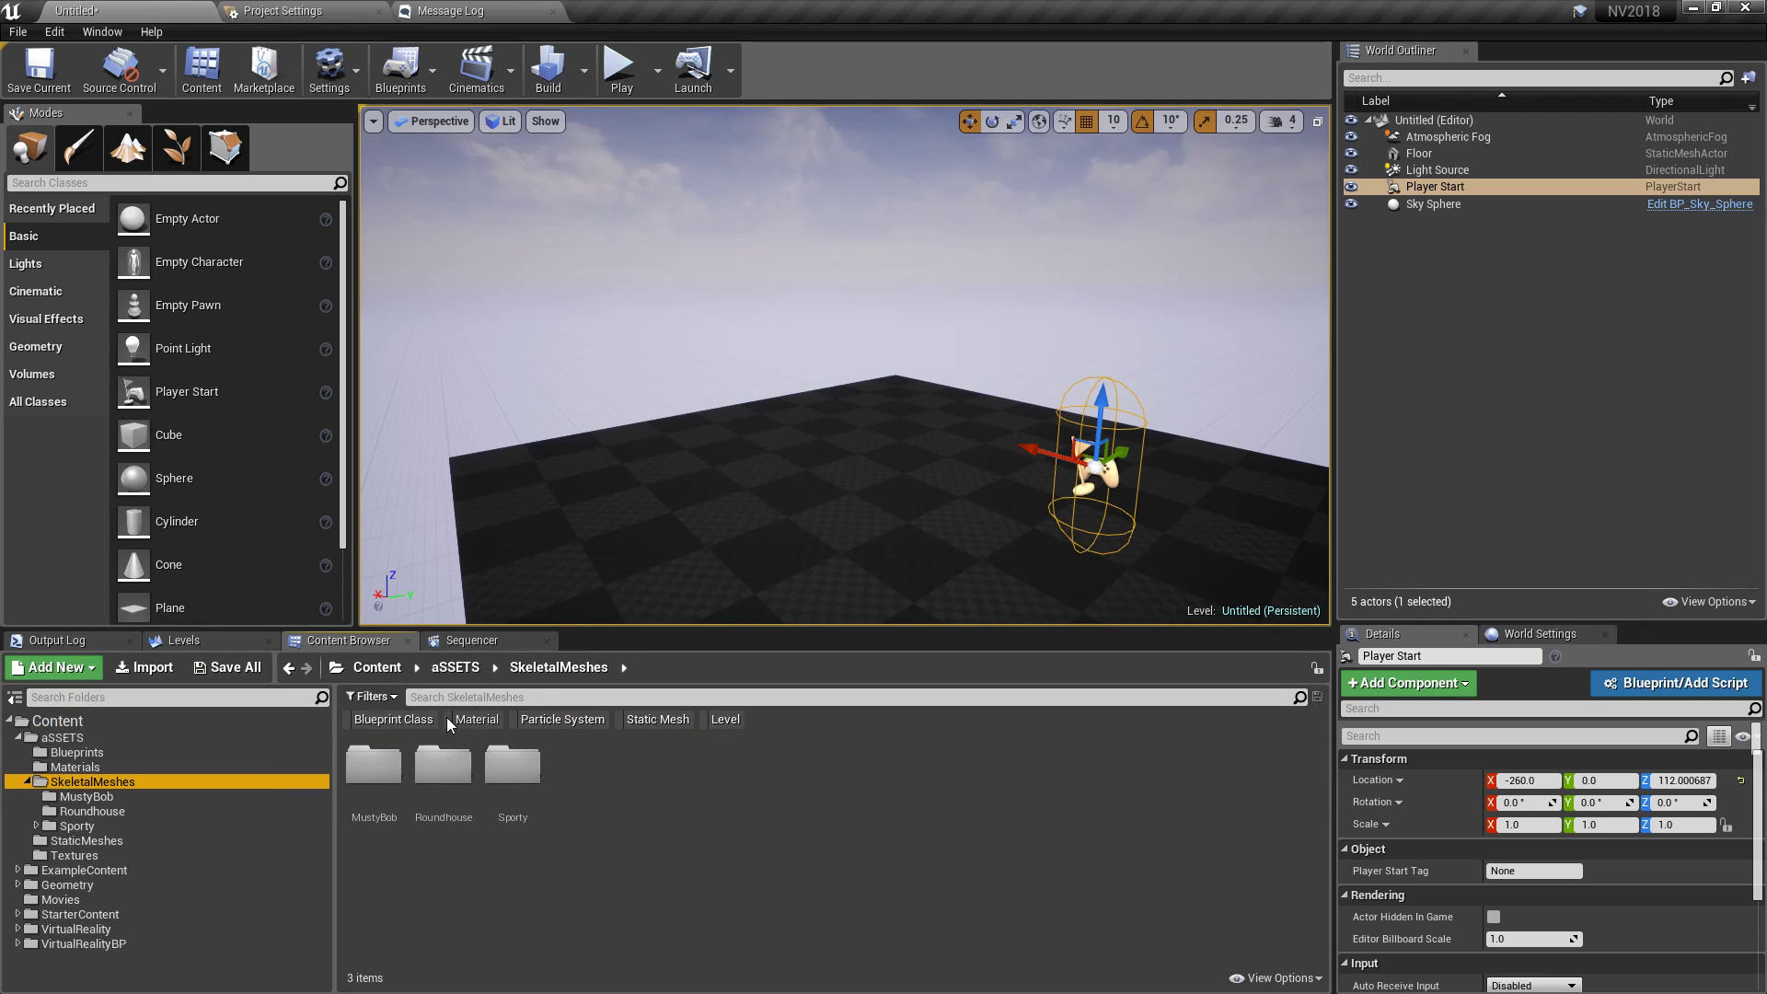
pyautogui.rightClick(612, 766)
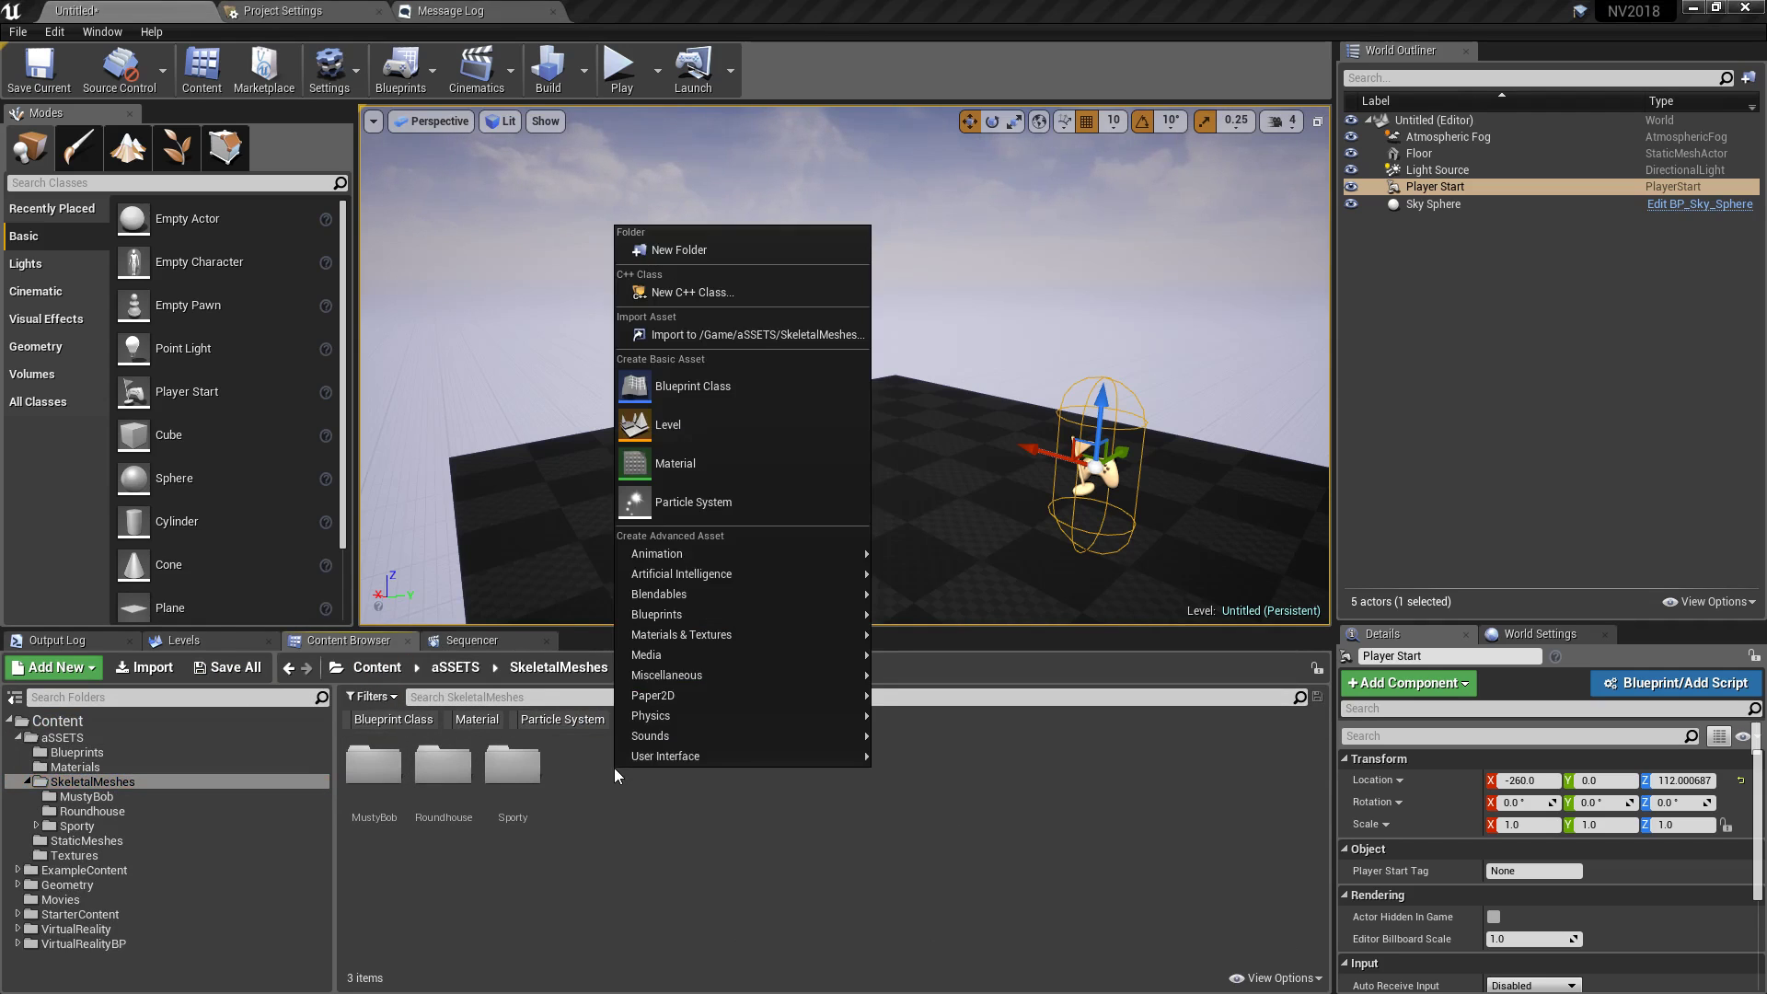
pyautogui.click(677, 249)
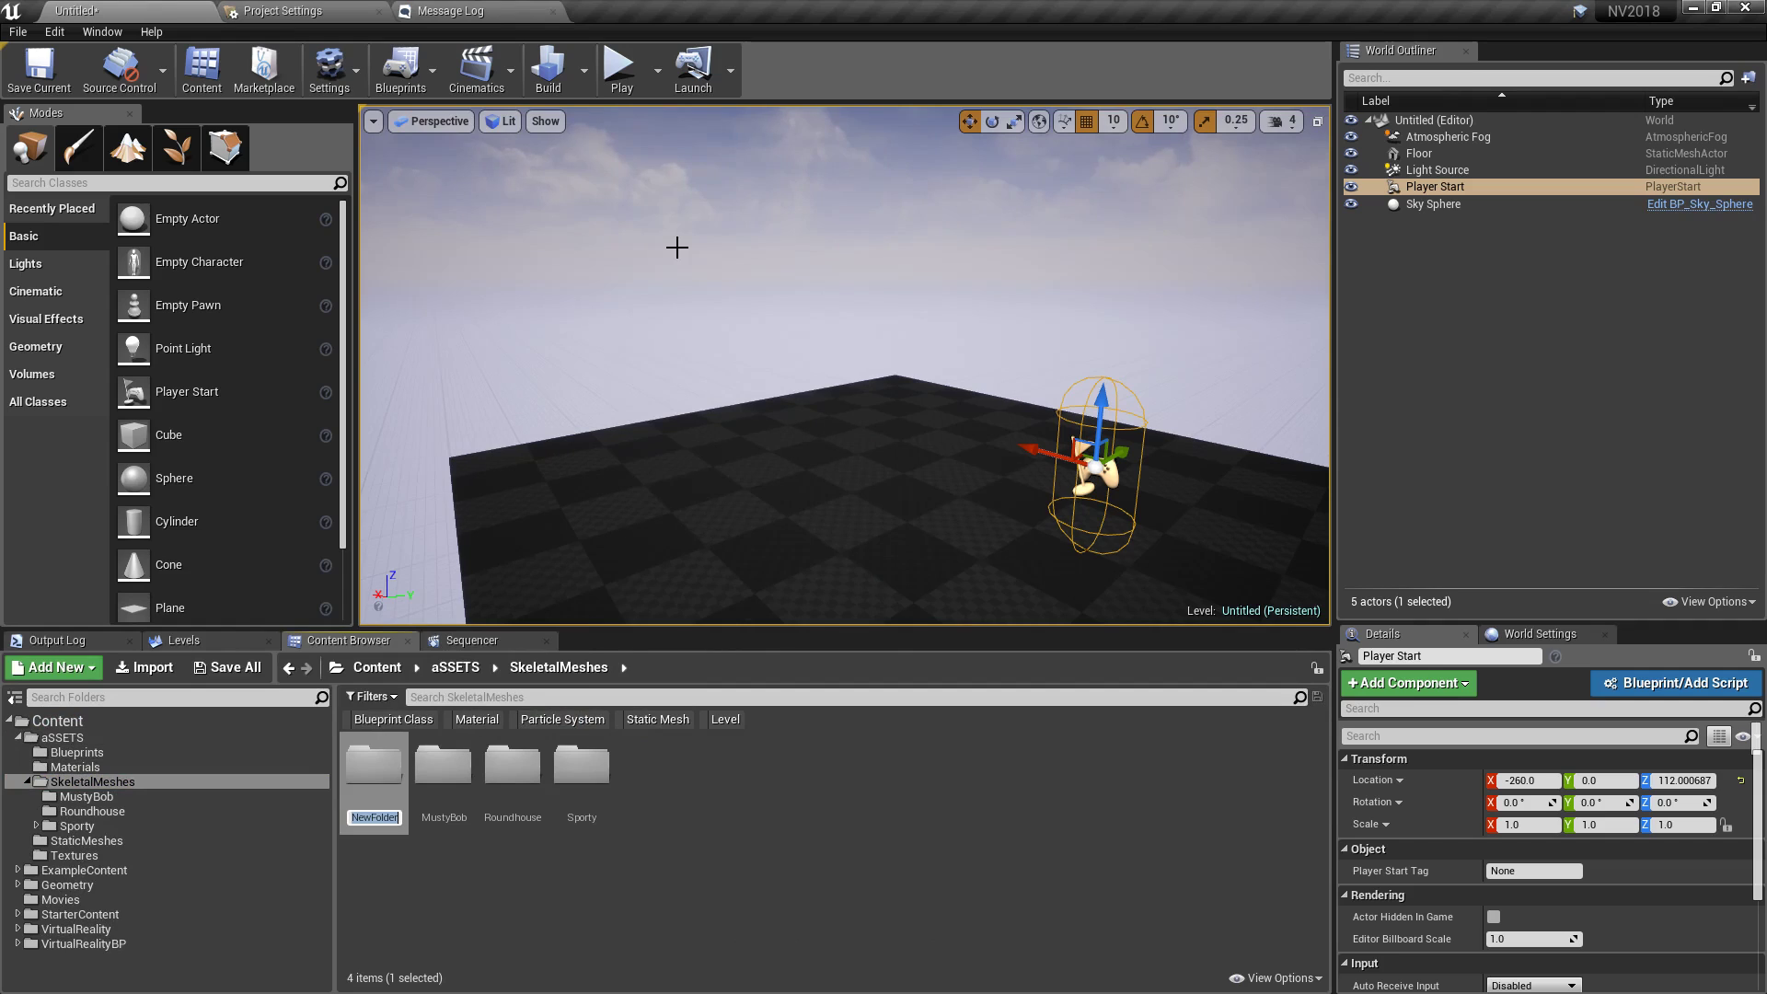
pyautogui.write('TyBig')
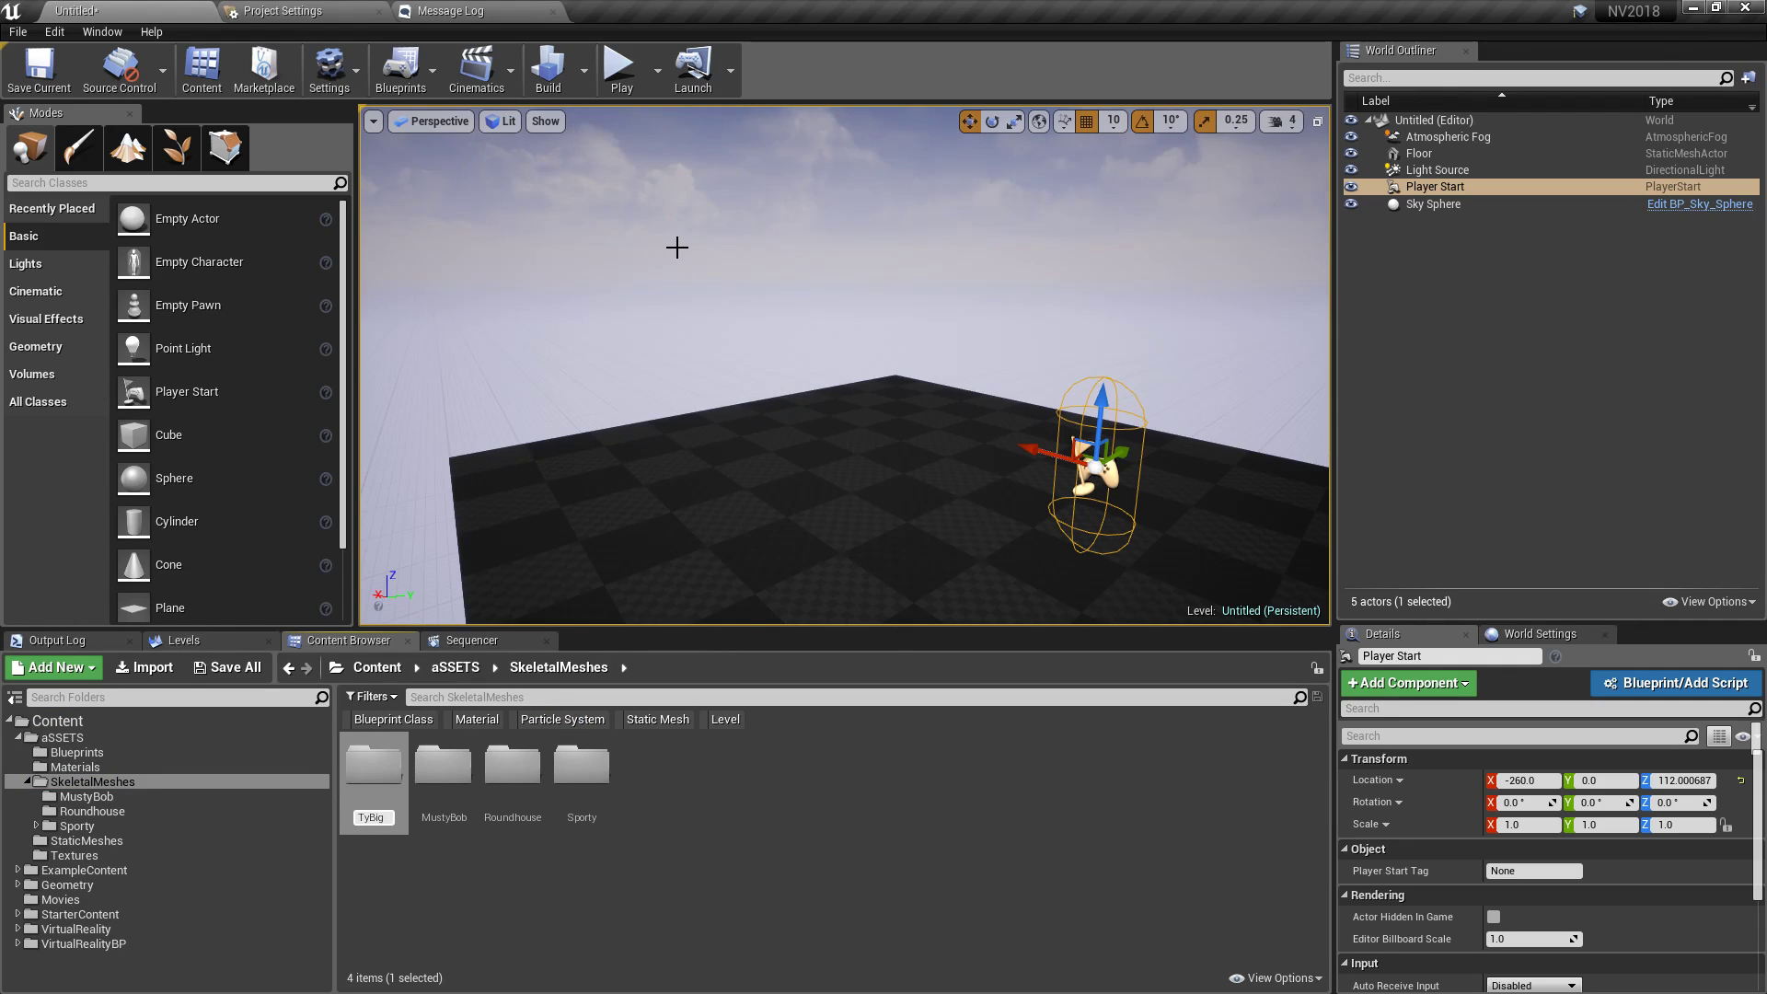
pyautogui.write('Vegas')
pyautogui.press('Return')
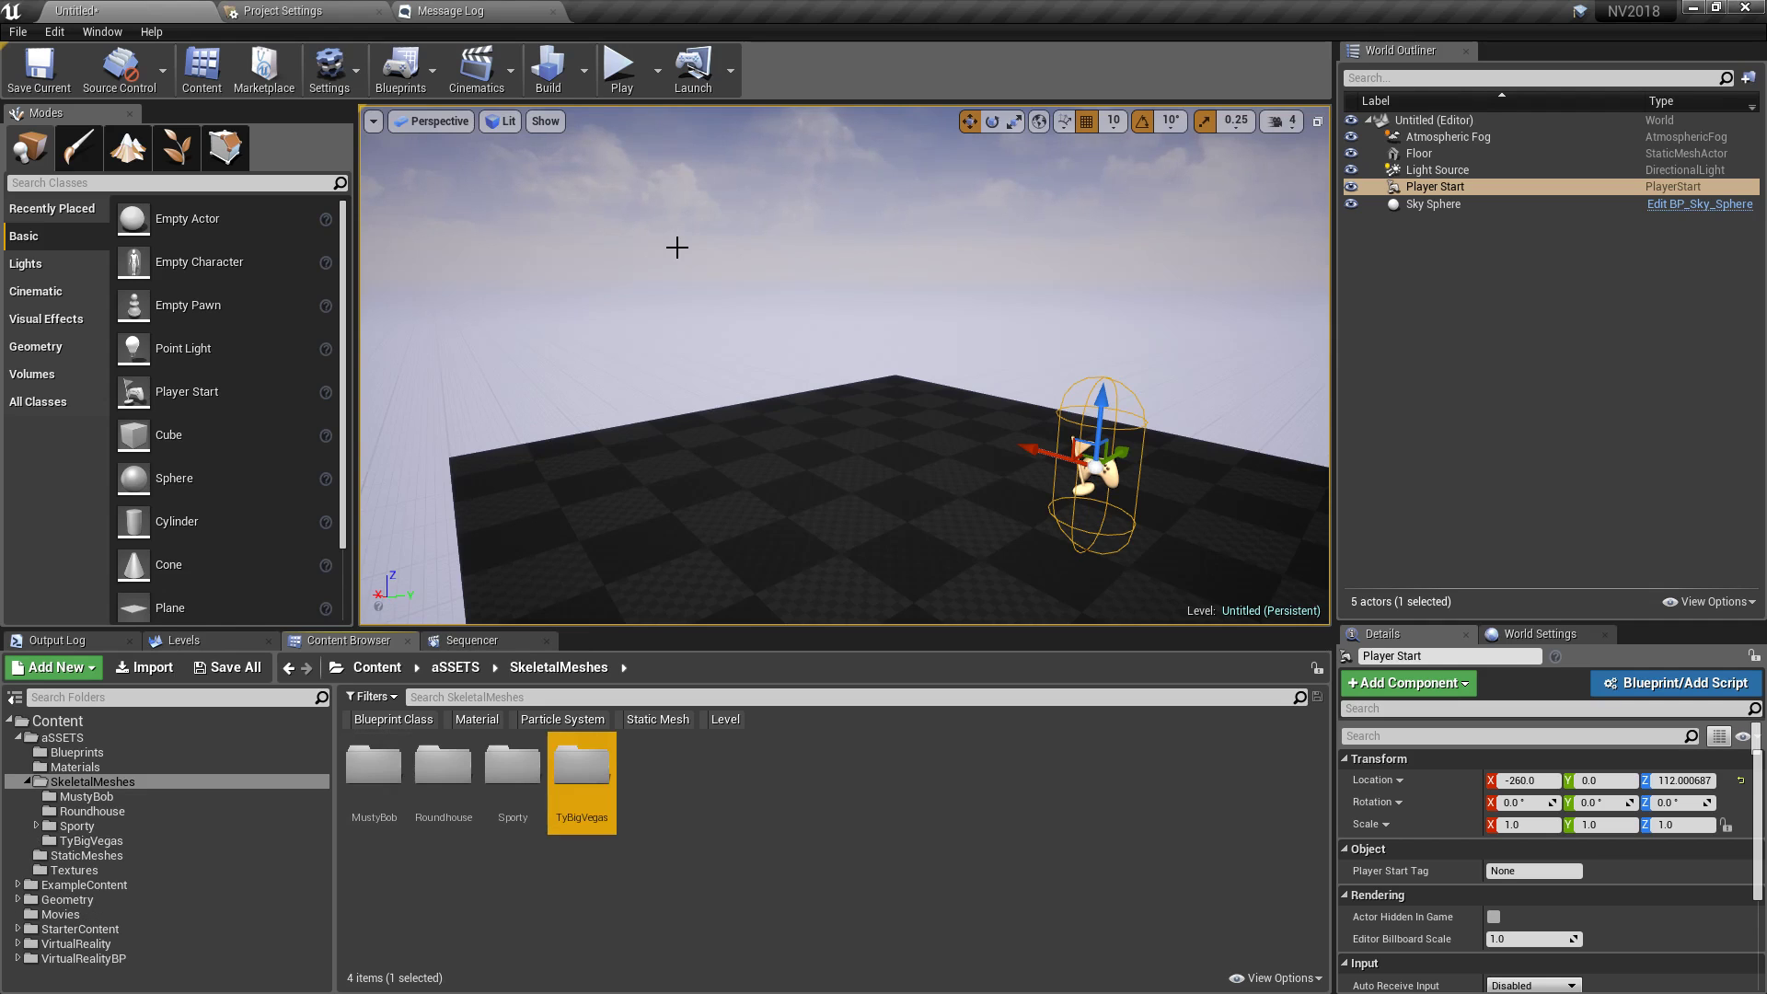
# - Import bigvegas.fbx from Downloads into TyBigVegas as a skeletal mesh with its animations, and return to the level editor
pyautogui.doubleClick(585, 758)
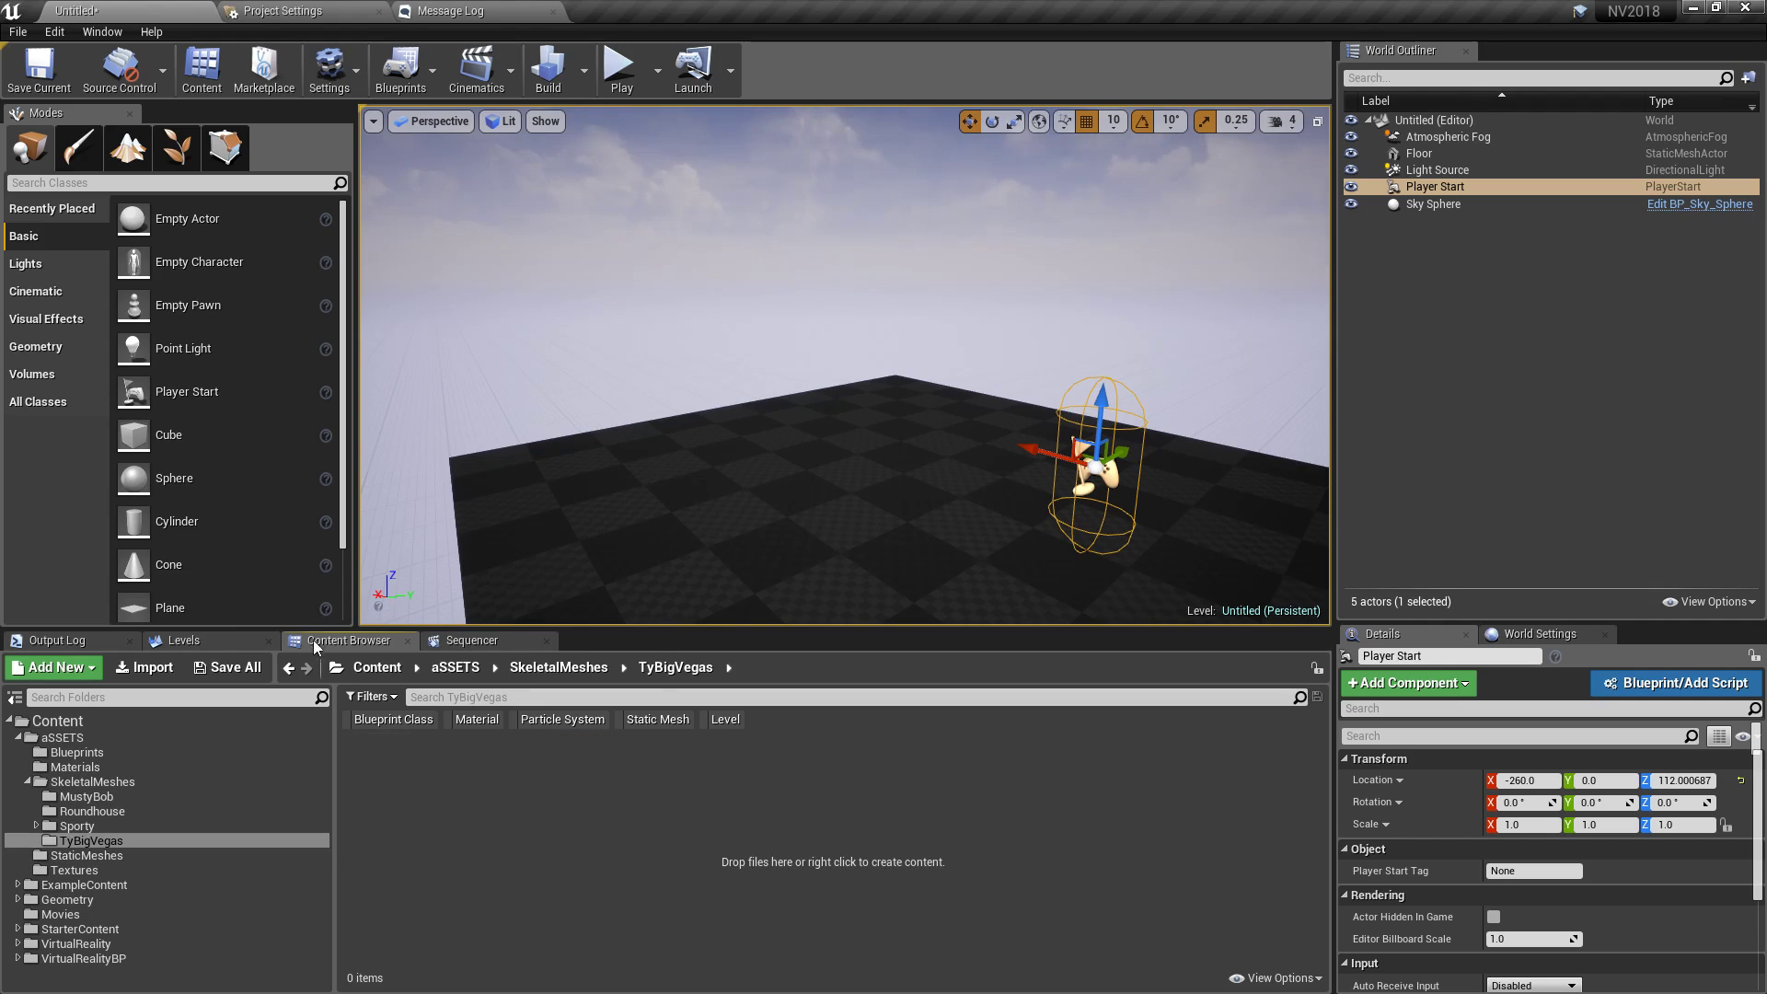
pyautogui.click(145, 667)
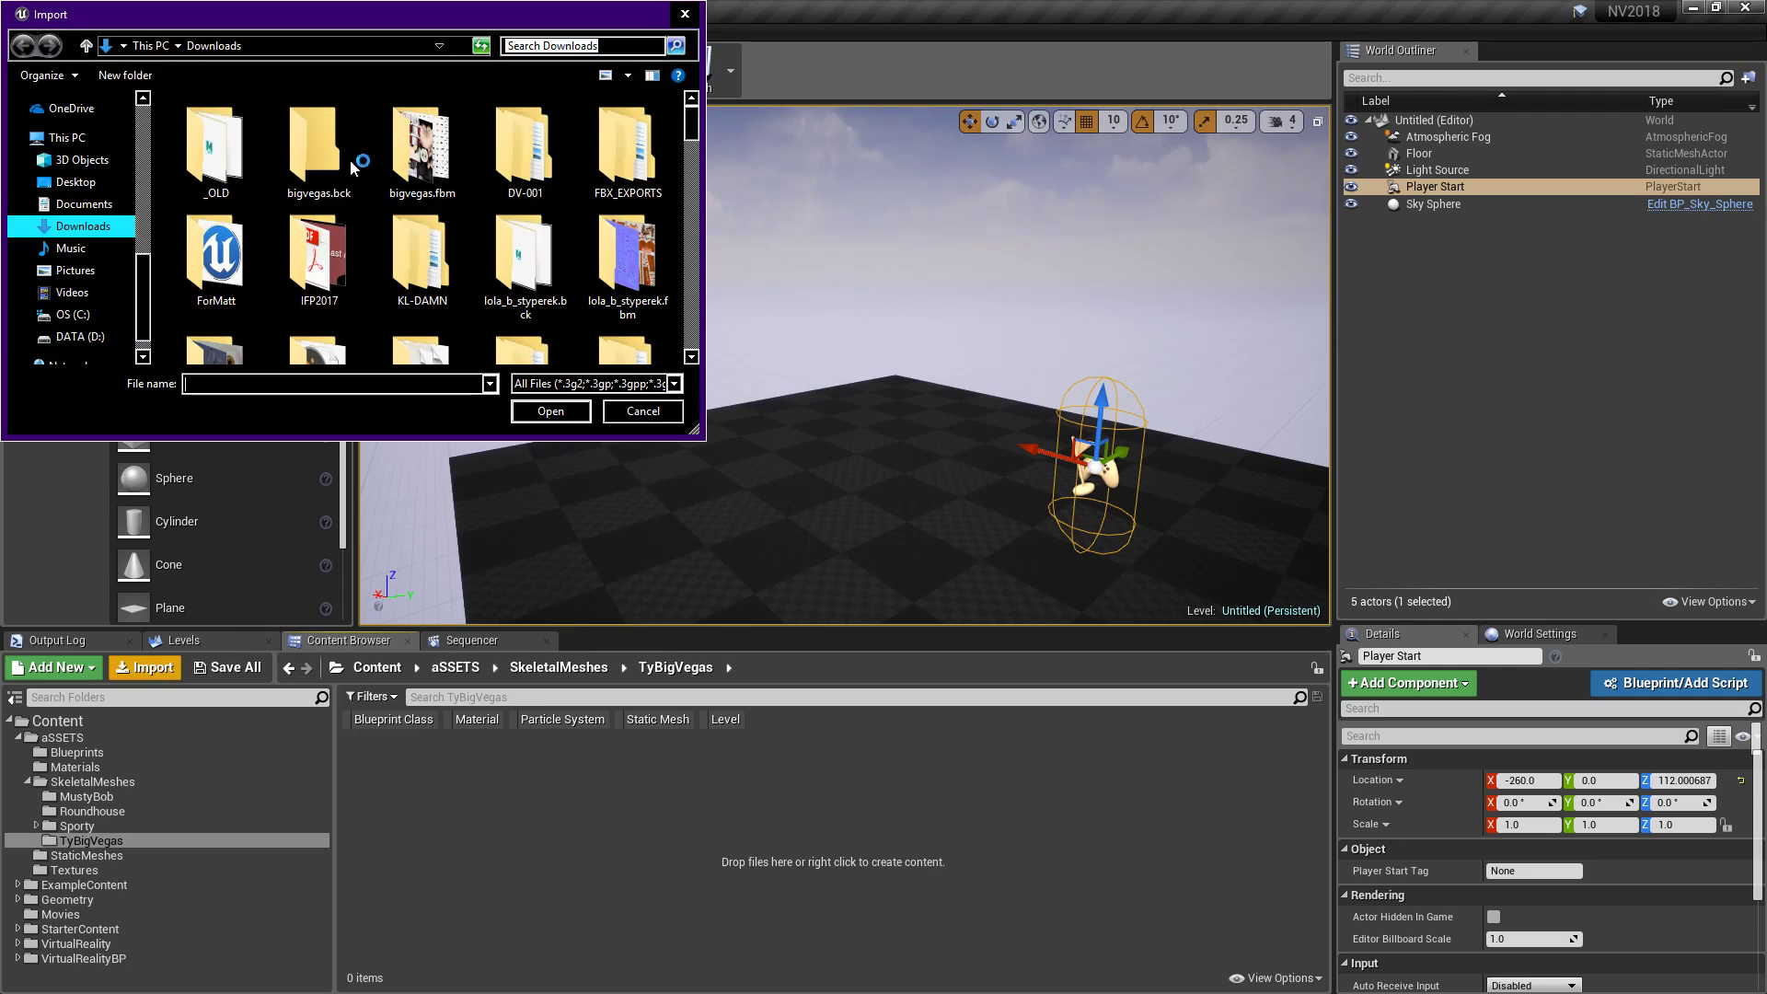
pyautogui.scroll(-3, 361, 298)
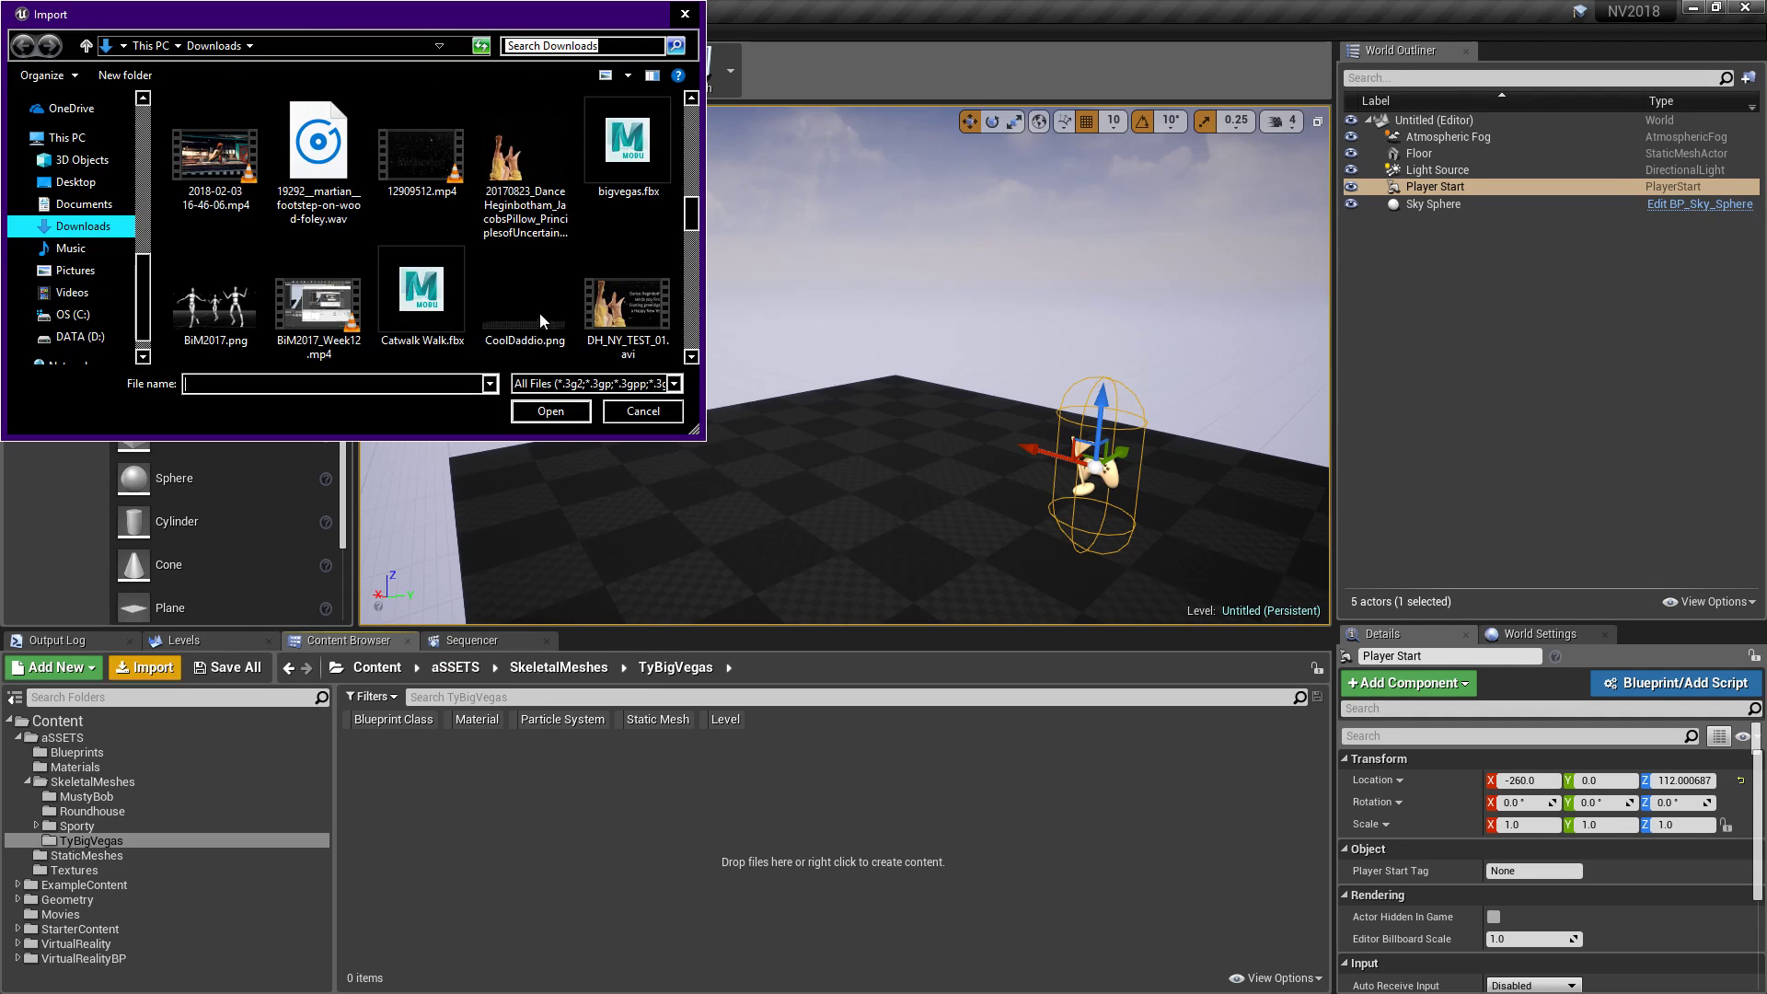
pyautogui.scroll(-3, 543, 311)
pyautogui.scroll(1, 557, 313)
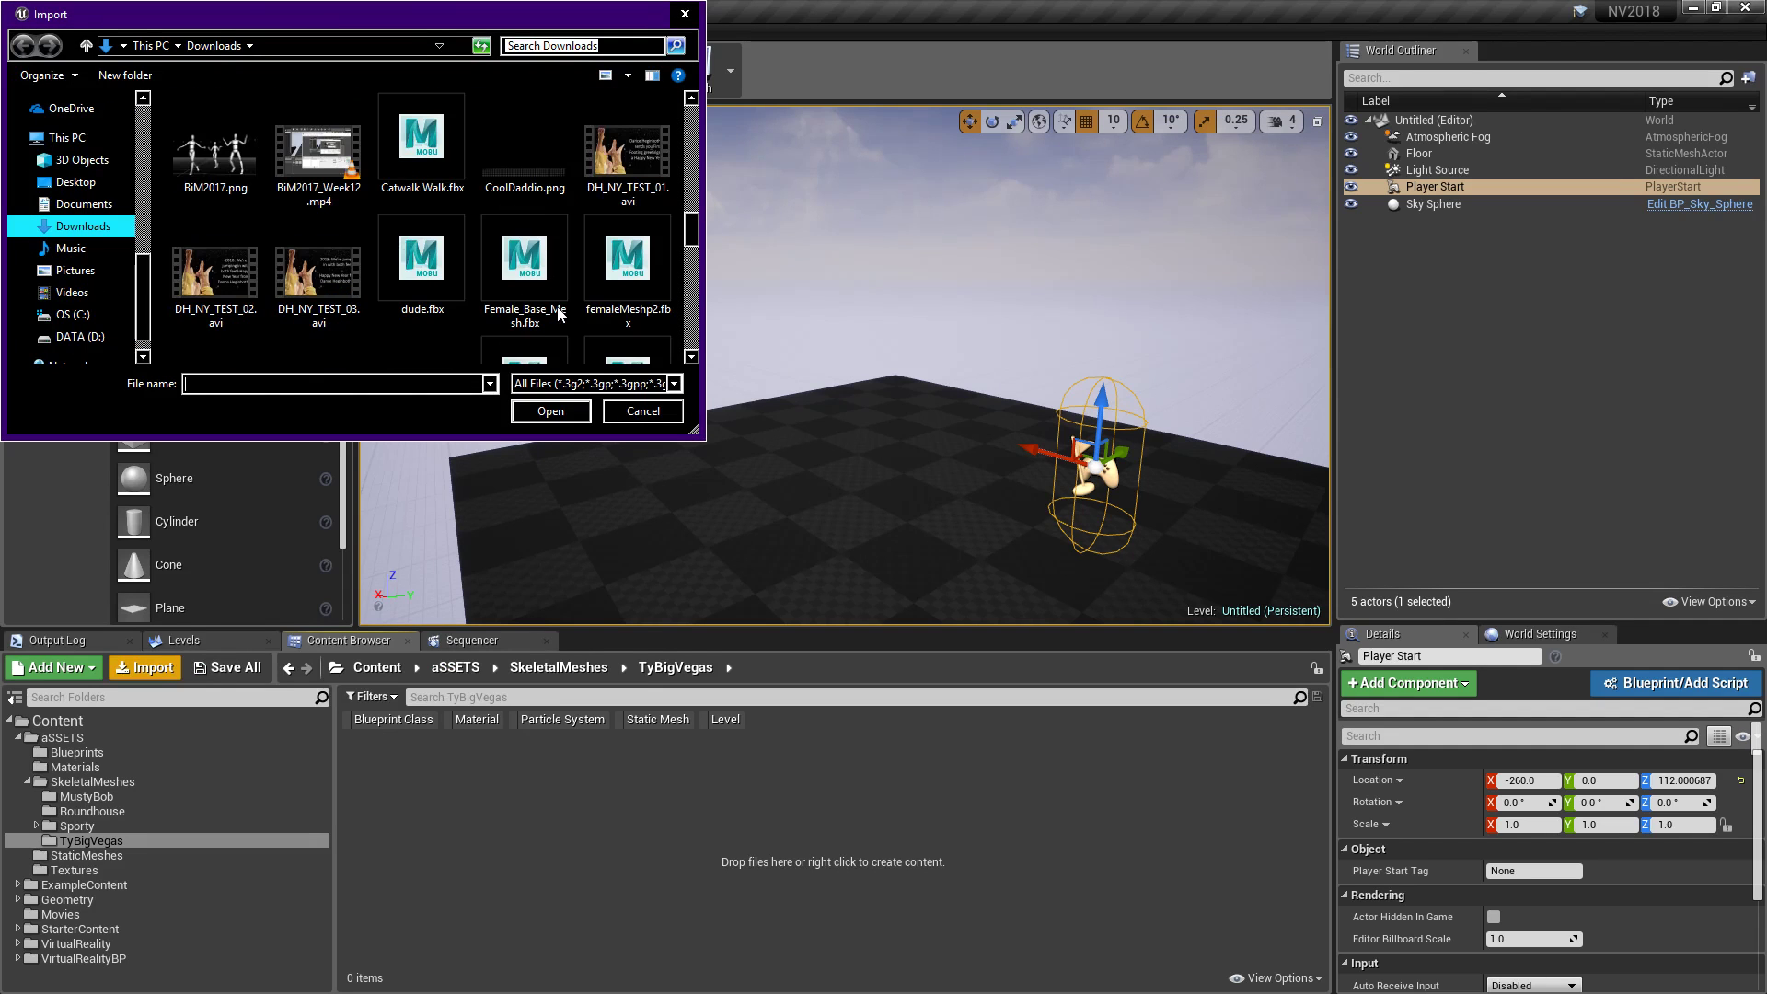
pyautogui.scroll(1, 593, 290)
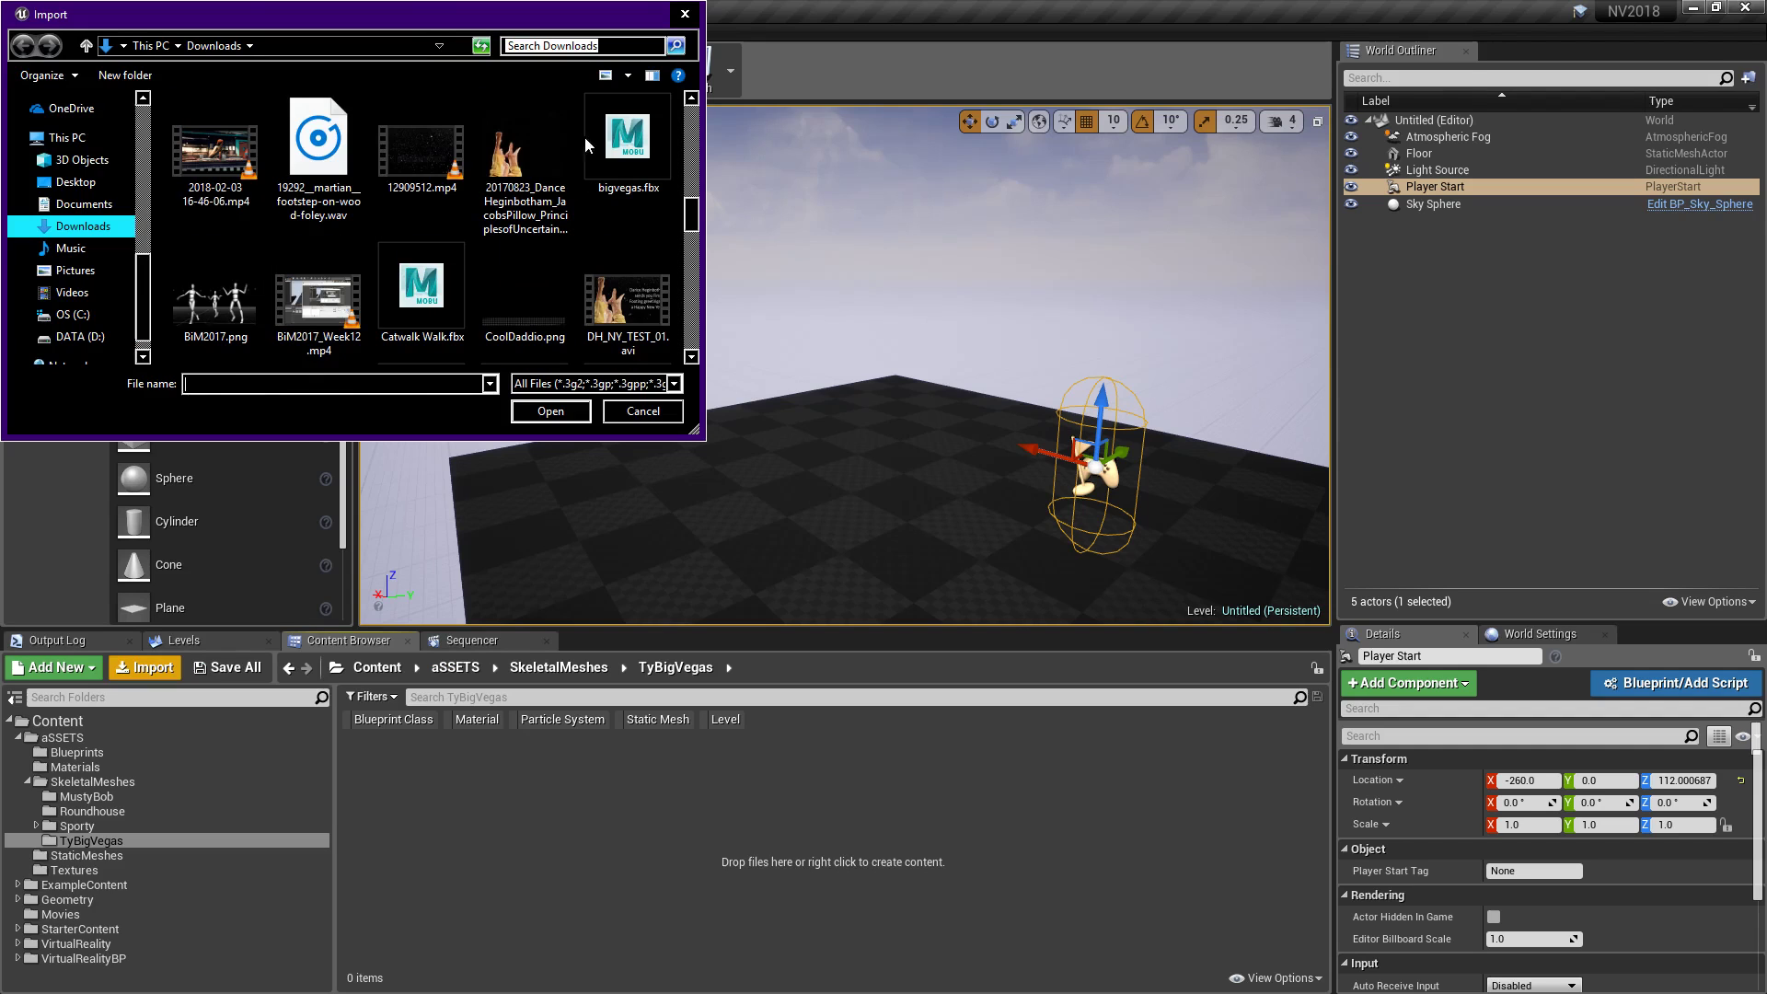
pyautogui.click(622, 145)
pyautogui.click(560, 407)
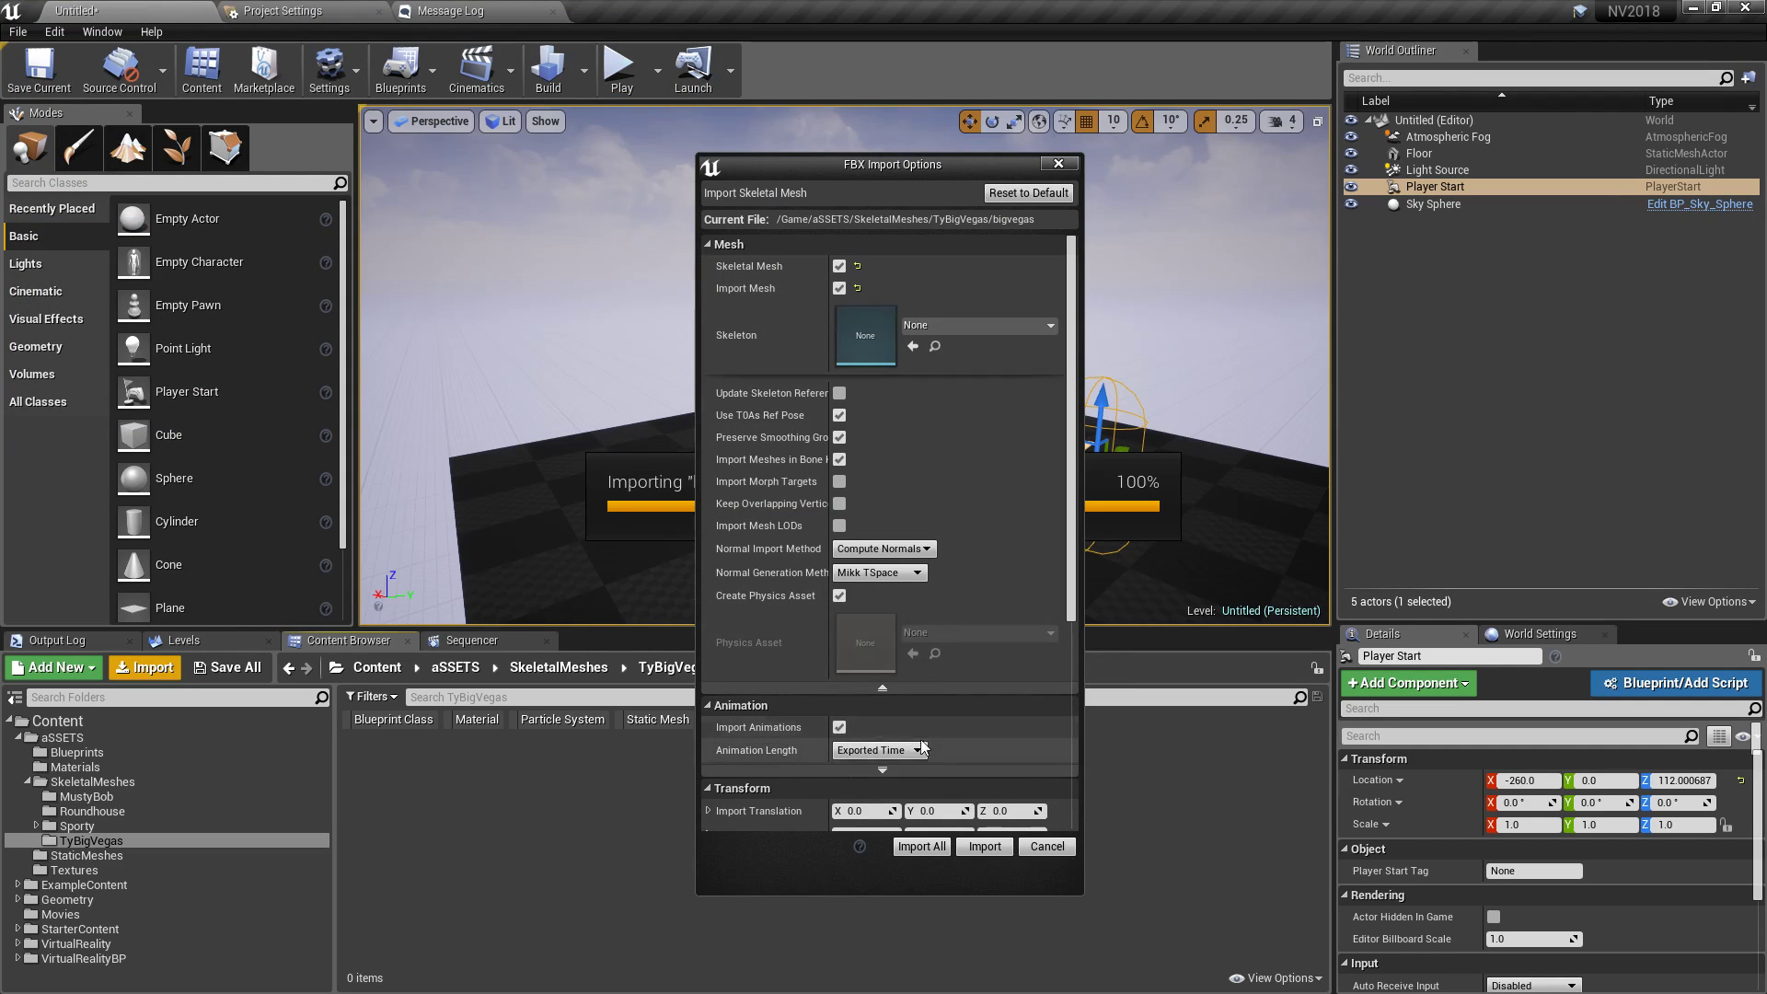
pyautogui.click(923, 846)
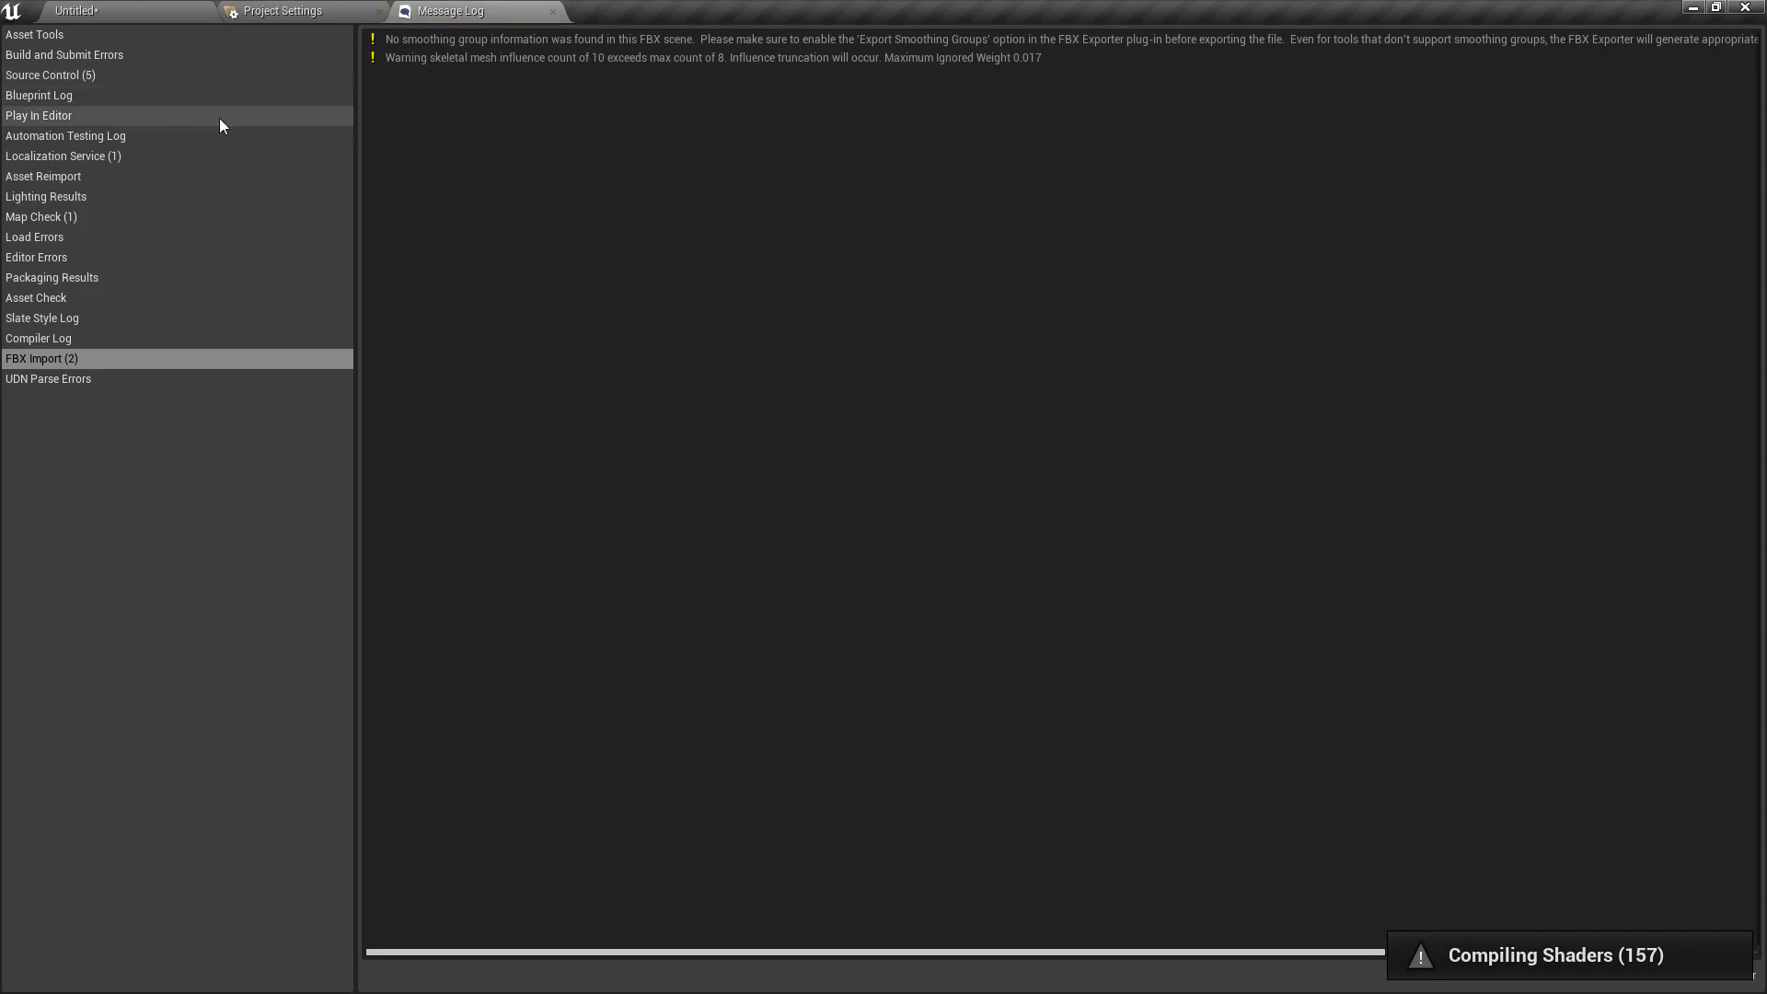
pyautogui.click(177, 13)
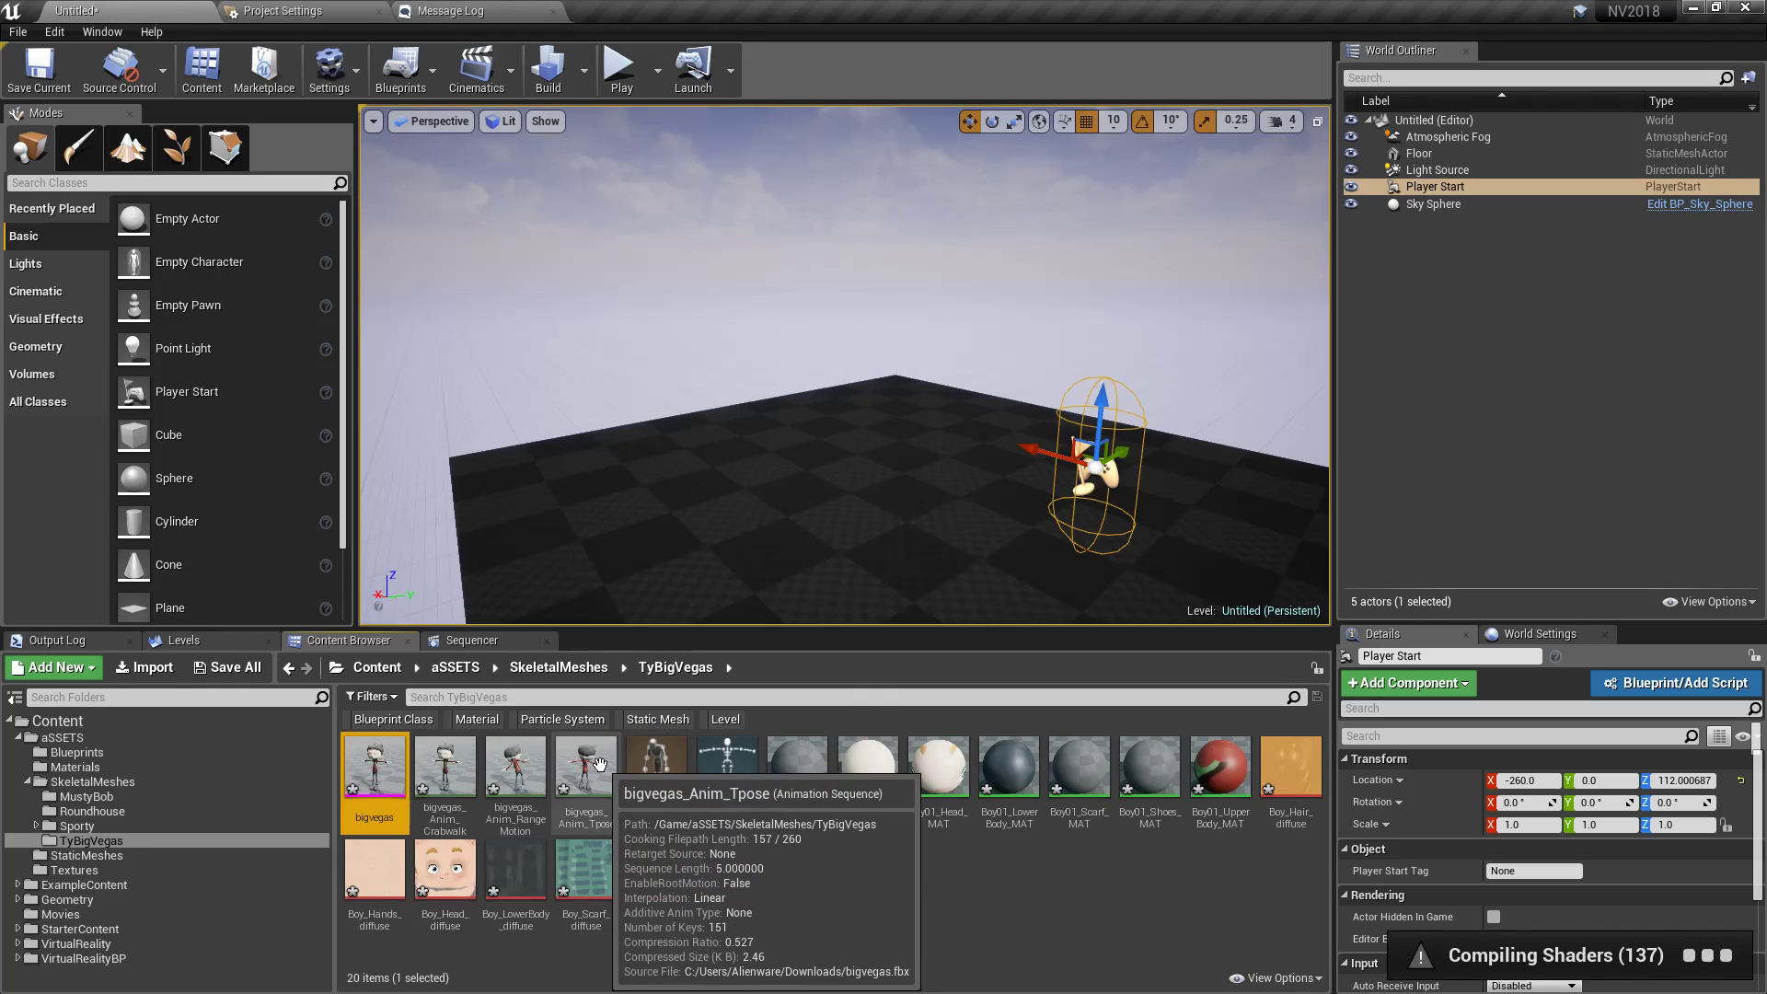
# - Preview the bigvegas_Anim_RangeMotion animation from another viewing angle and close its editor
pyautogui.doubleClick(531, 762)
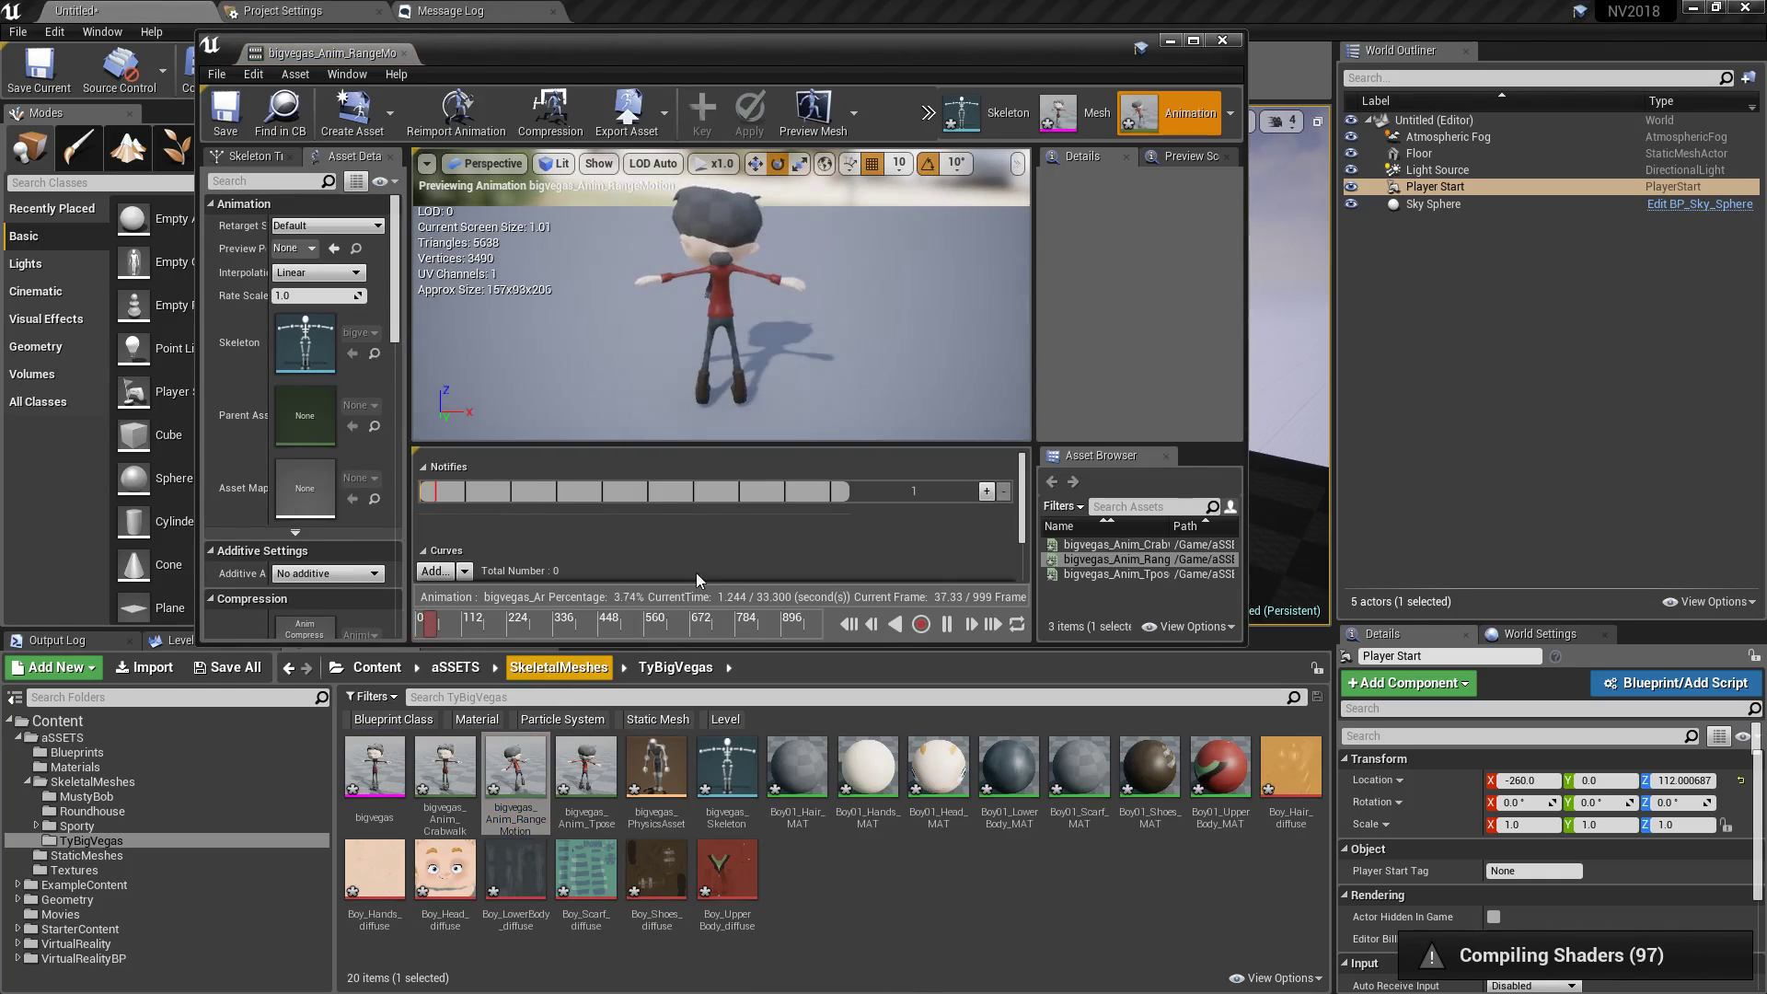
pyautogui.moveTo(641, 395); pyautogui.dragTo(604, 366)
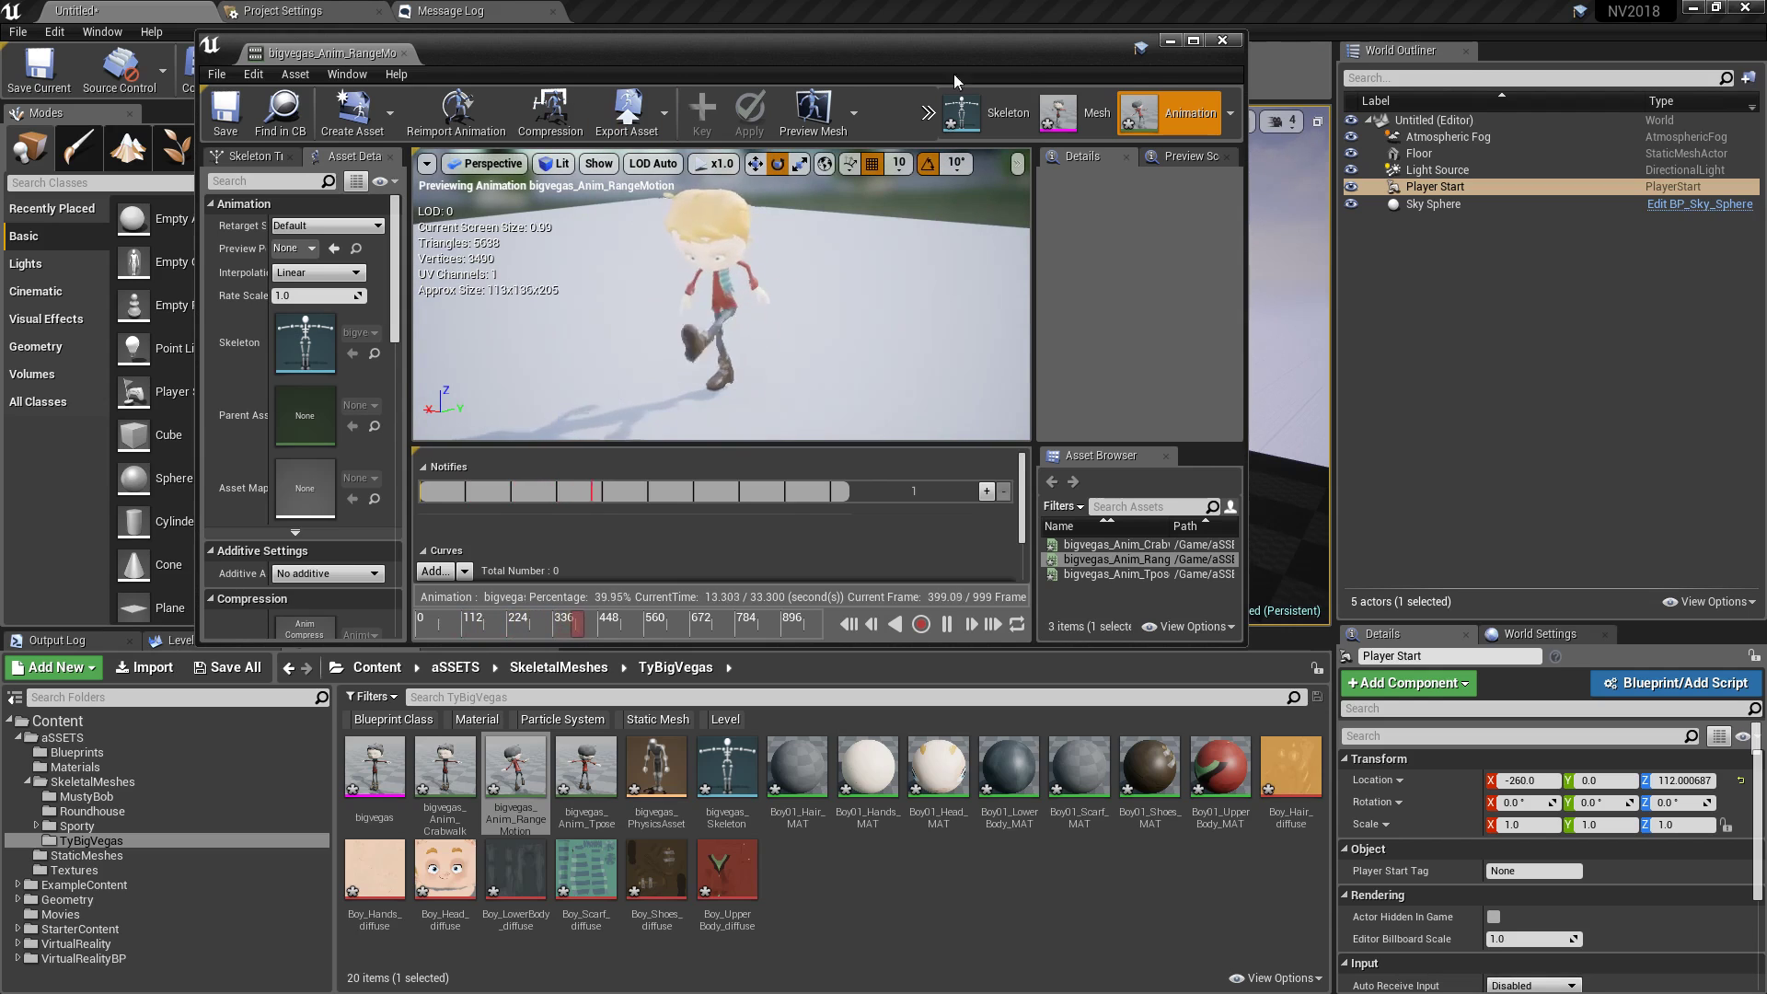
pyautogui.click(1222, 42)
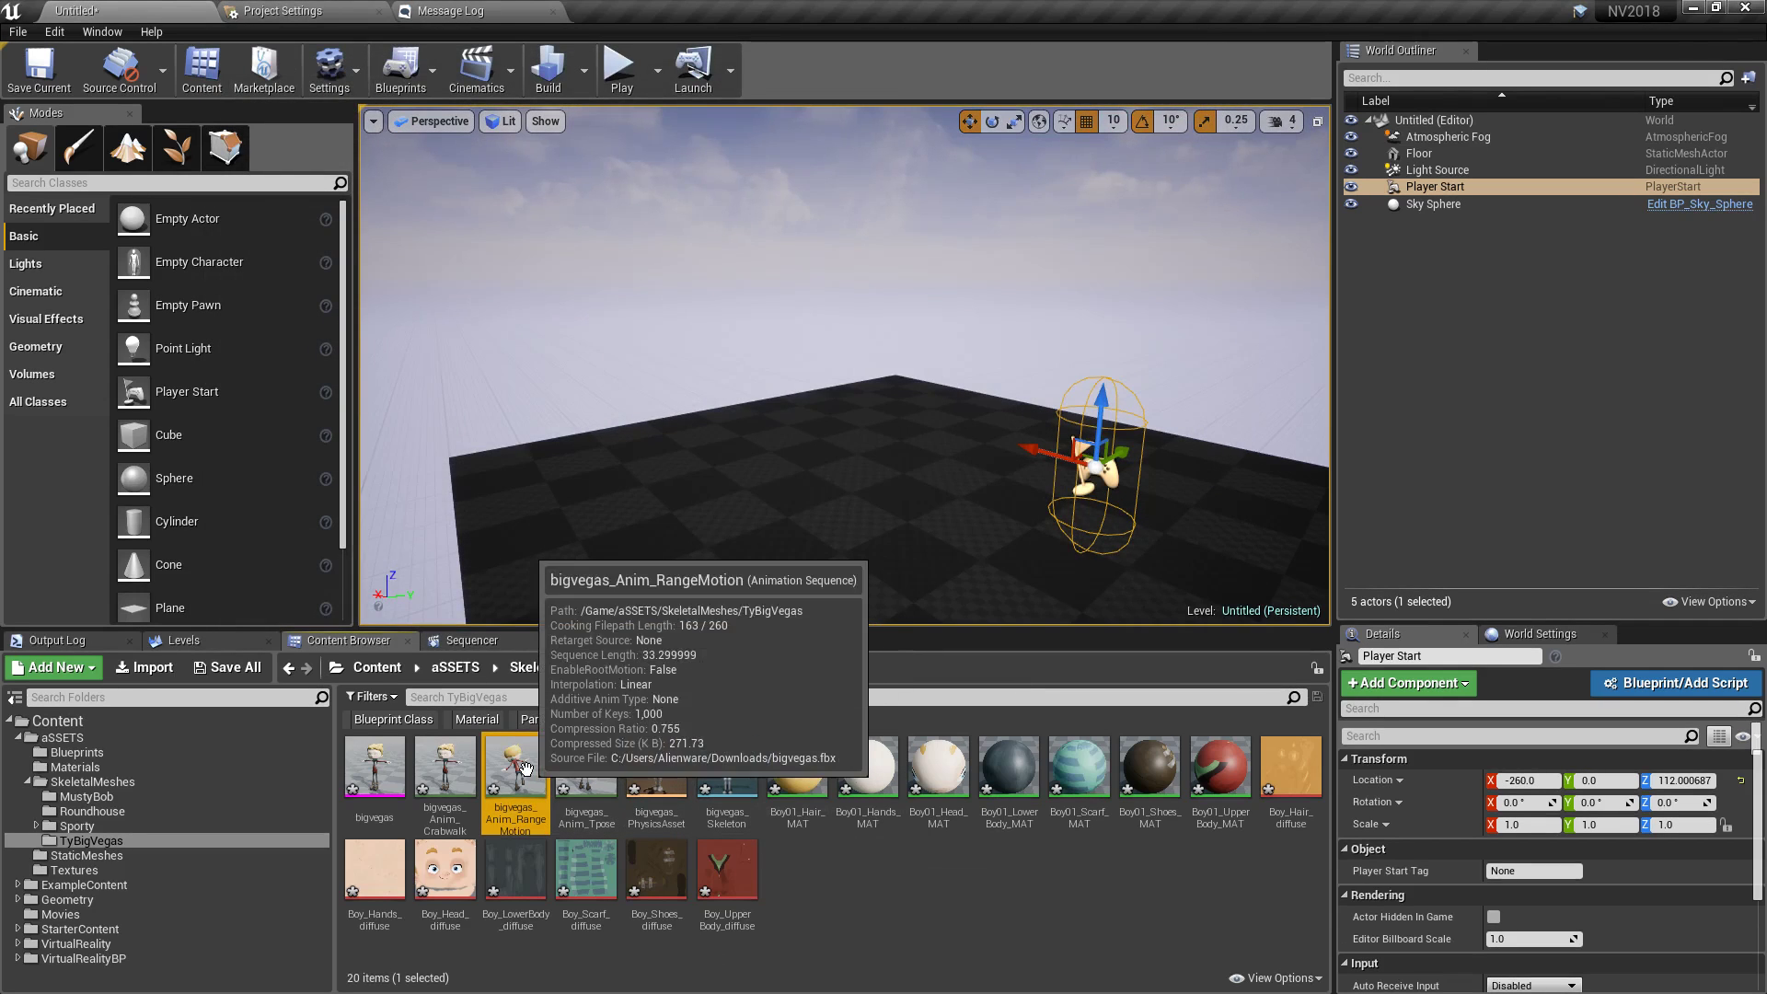
# - Place five bigvegas_Anim_RangeMotion characters at different spots across the level
pyautogui.moveTo(551, 766); pyautogui.dragTo(757, 503)
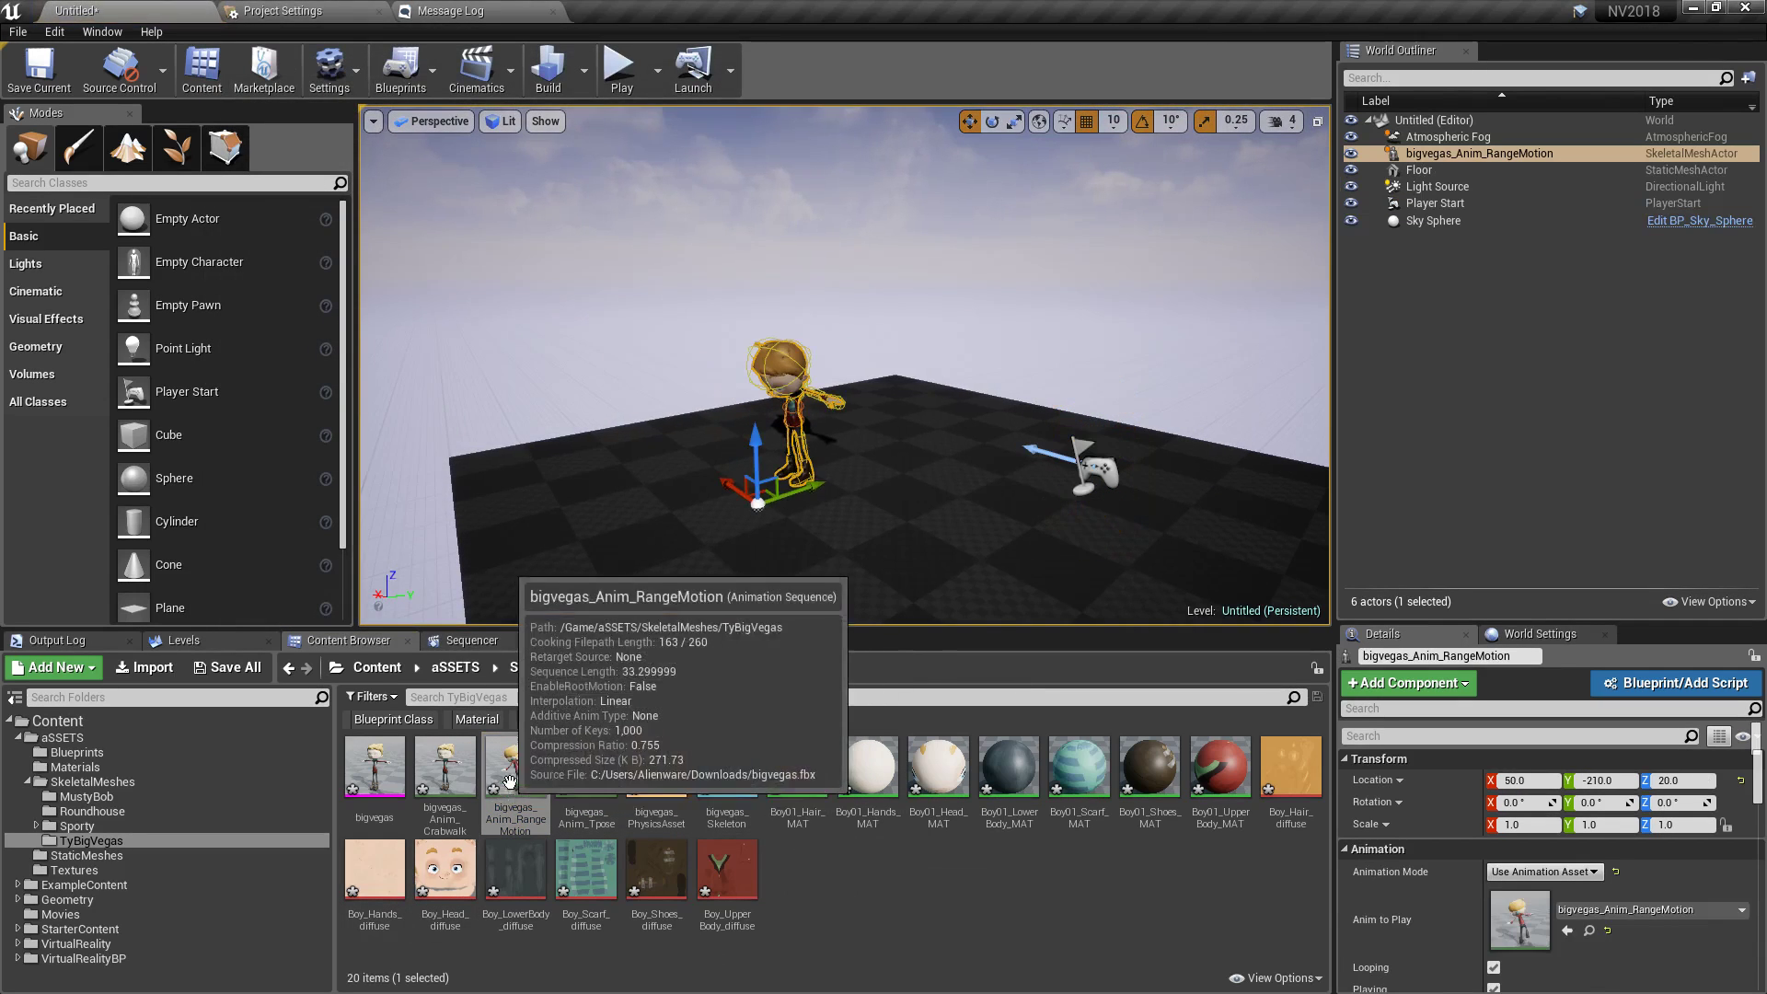
pyautogui.moveTo(515, 769); pyautogui.dragTo(907, 465)
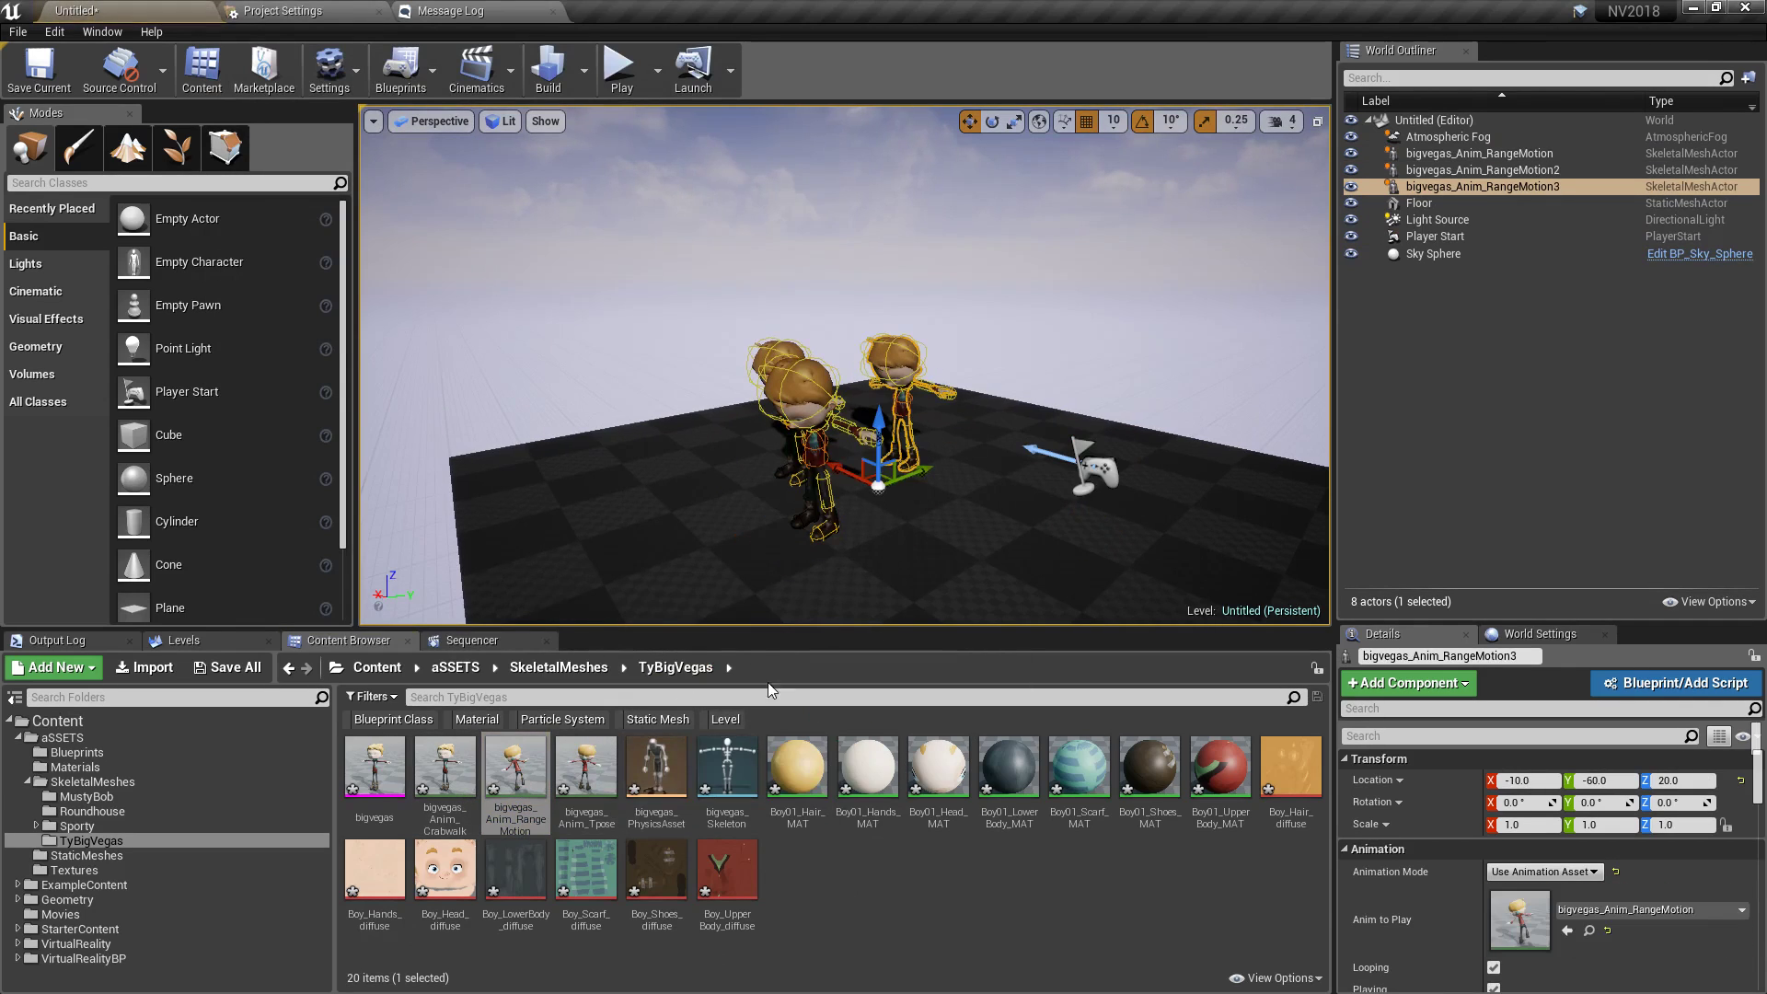
pyautogui.moveTo(515, 769); pyautogui.dragTo(583, 440)
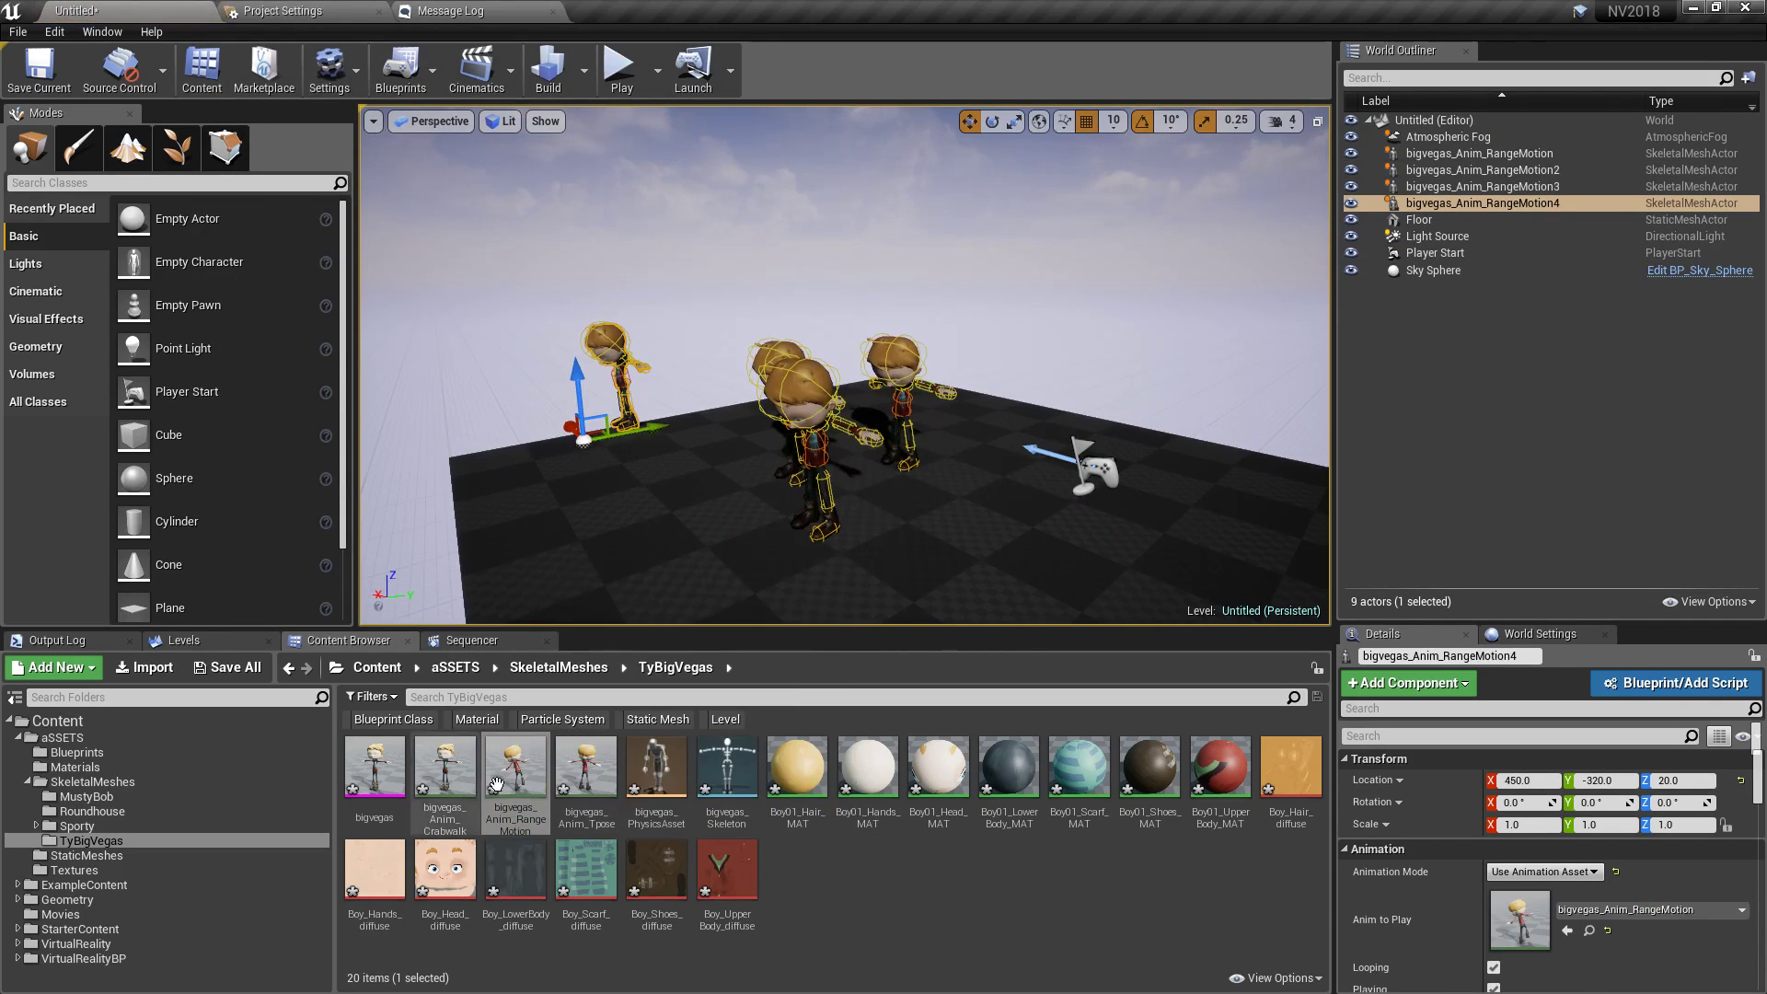
pyautogui.moveTo(516, 768); pyautogui.dragTo(545, 508)
# - Place five bigvegas_Anim_Crabwalk characters among the others and play-test the level
pyautogui.moveTo(453, 768); pyautogui.dragTo(990, 476)
pyautogui.moveTo(445, 769); pyautogui.dragTo(783, 552)
pyautogui.moveTo(444, 768); pyautogui.dragTo(488, 511)
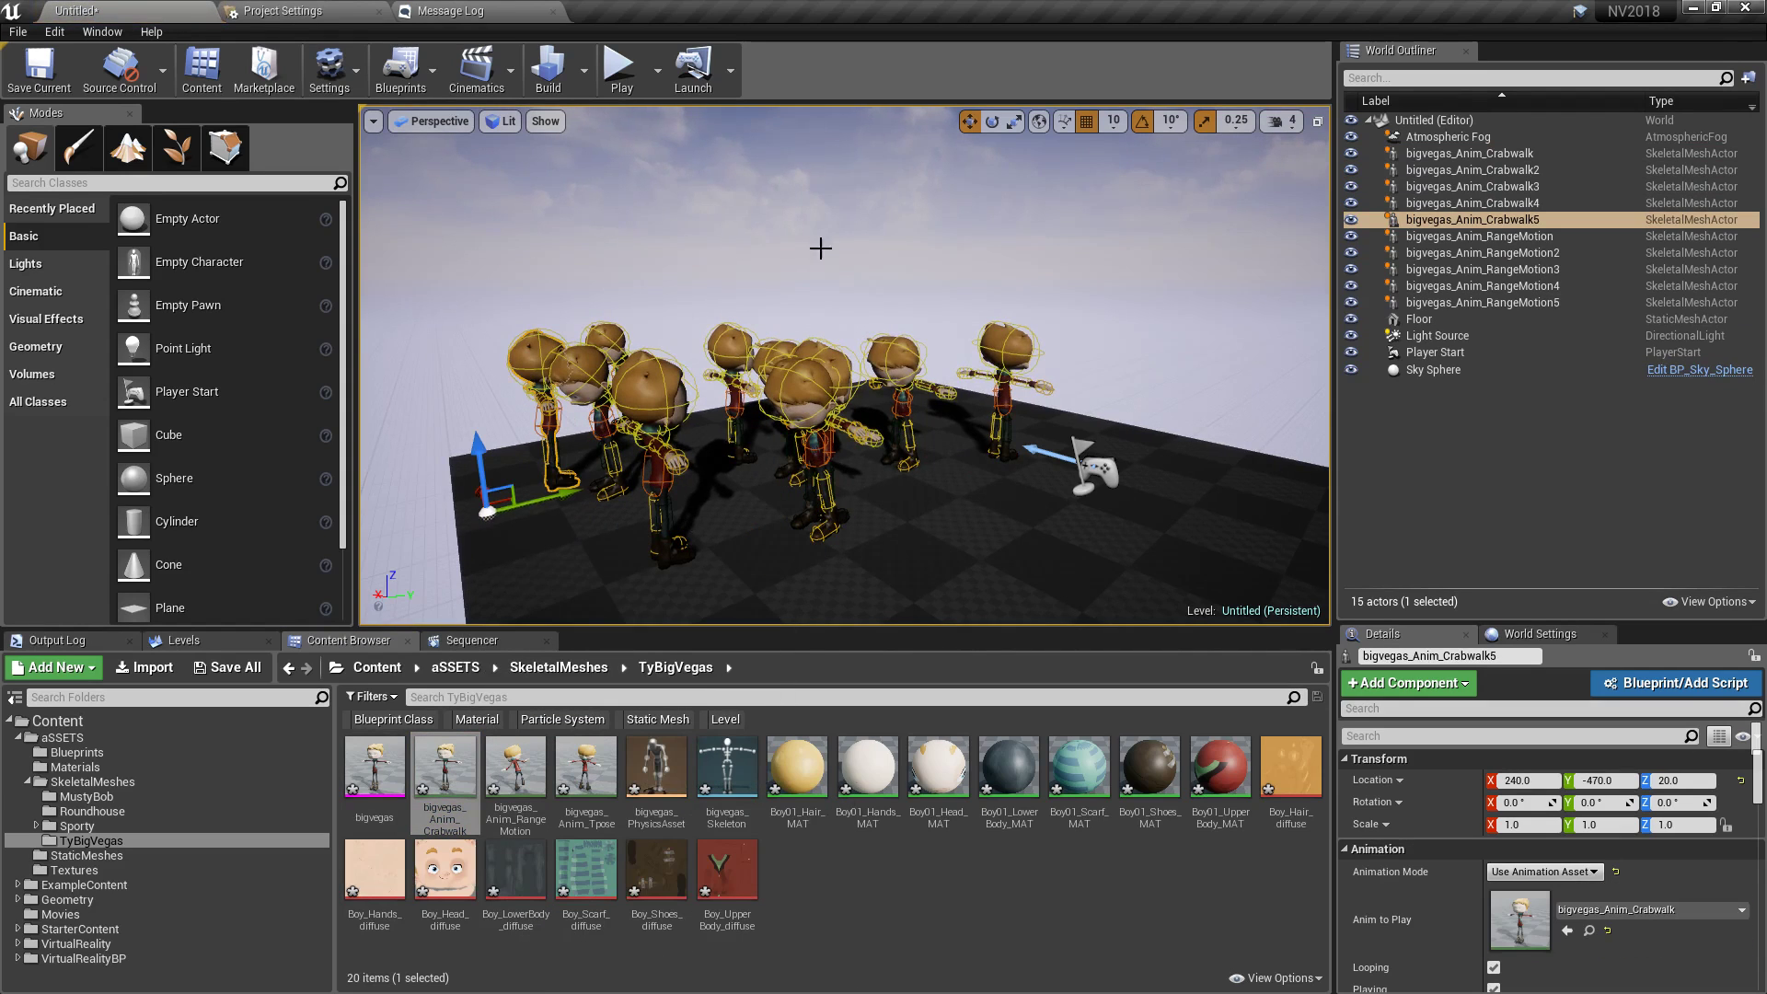
pyautogui.click(622, 69)
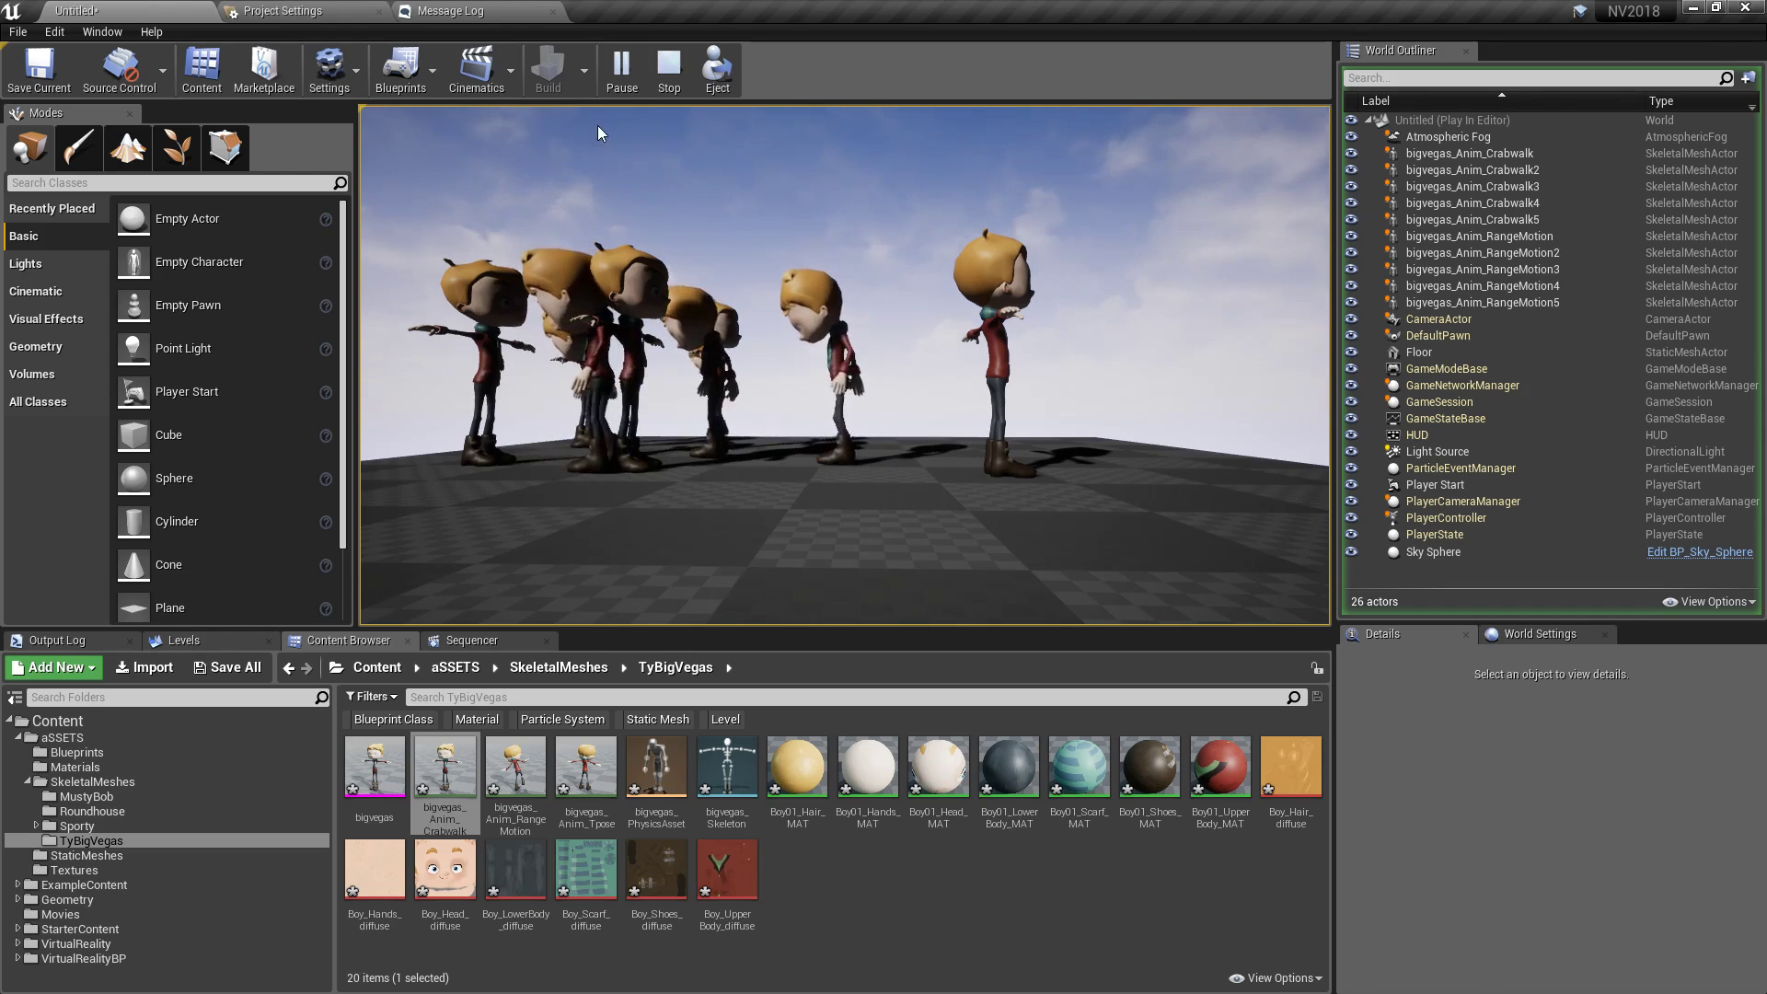
pyautogui.press('Escape')
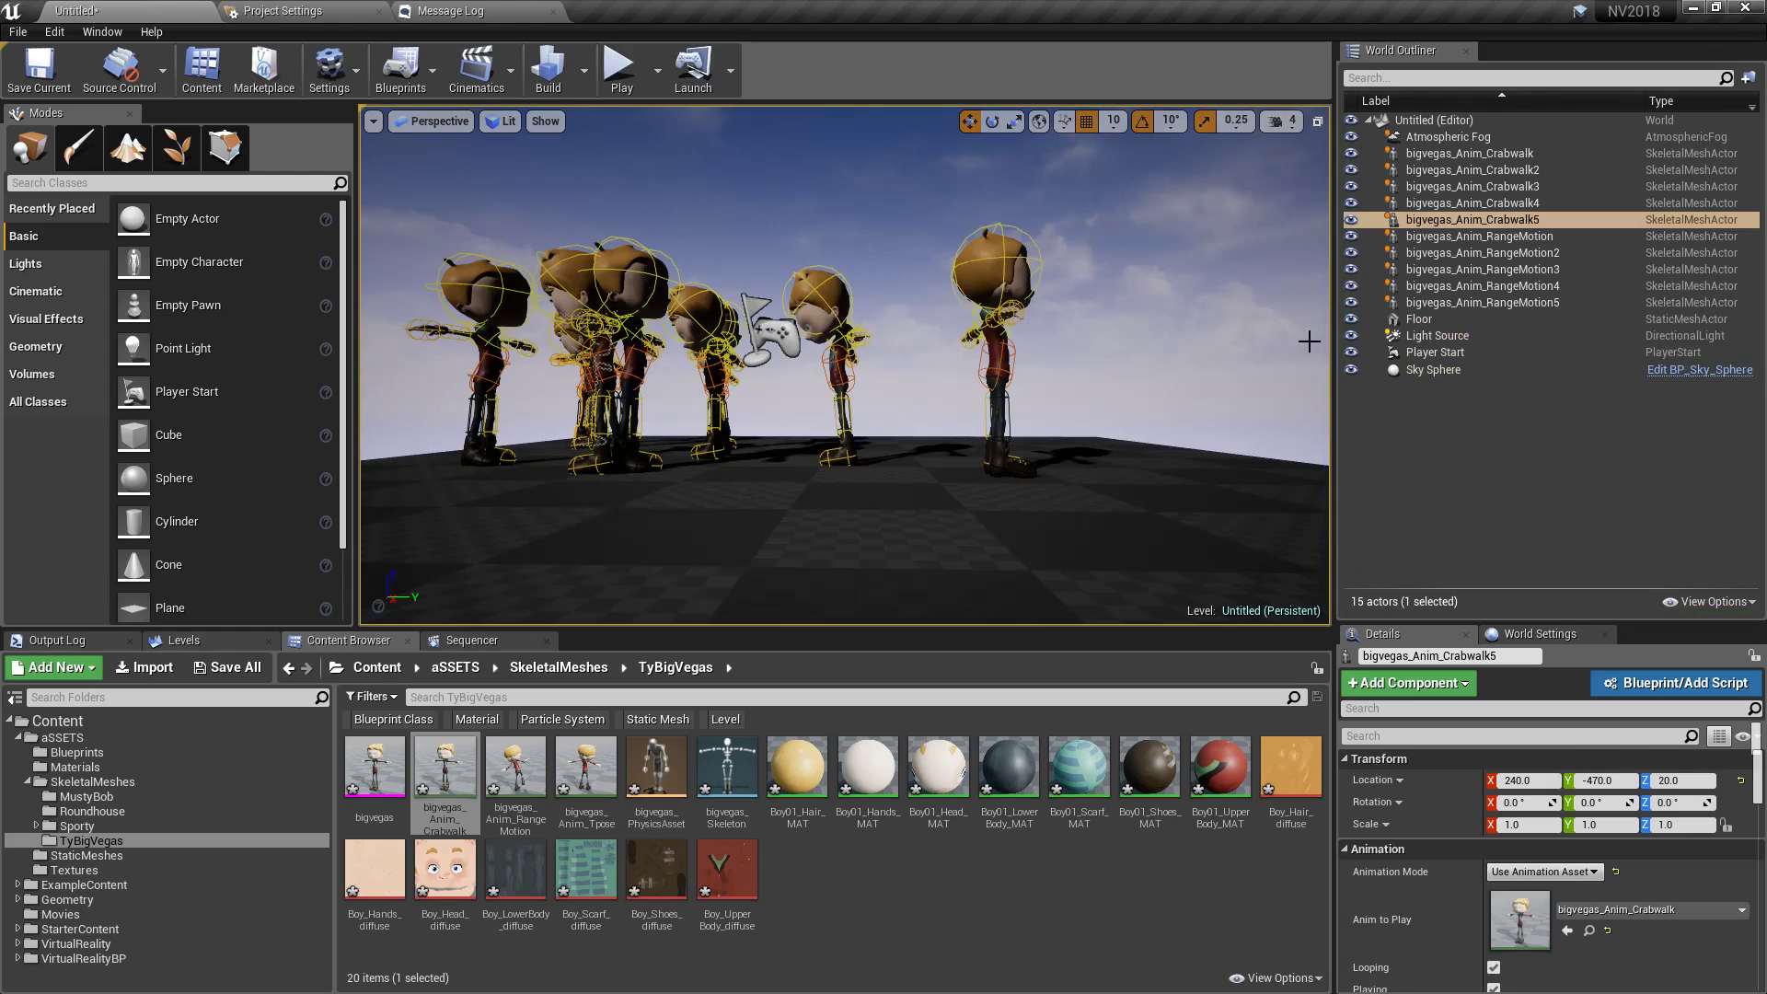
# - Set the animation of all five Crabwalk actors to bigvegas_Anim_Tpose and play-test the level again
pyautogui.click(1519, 153)
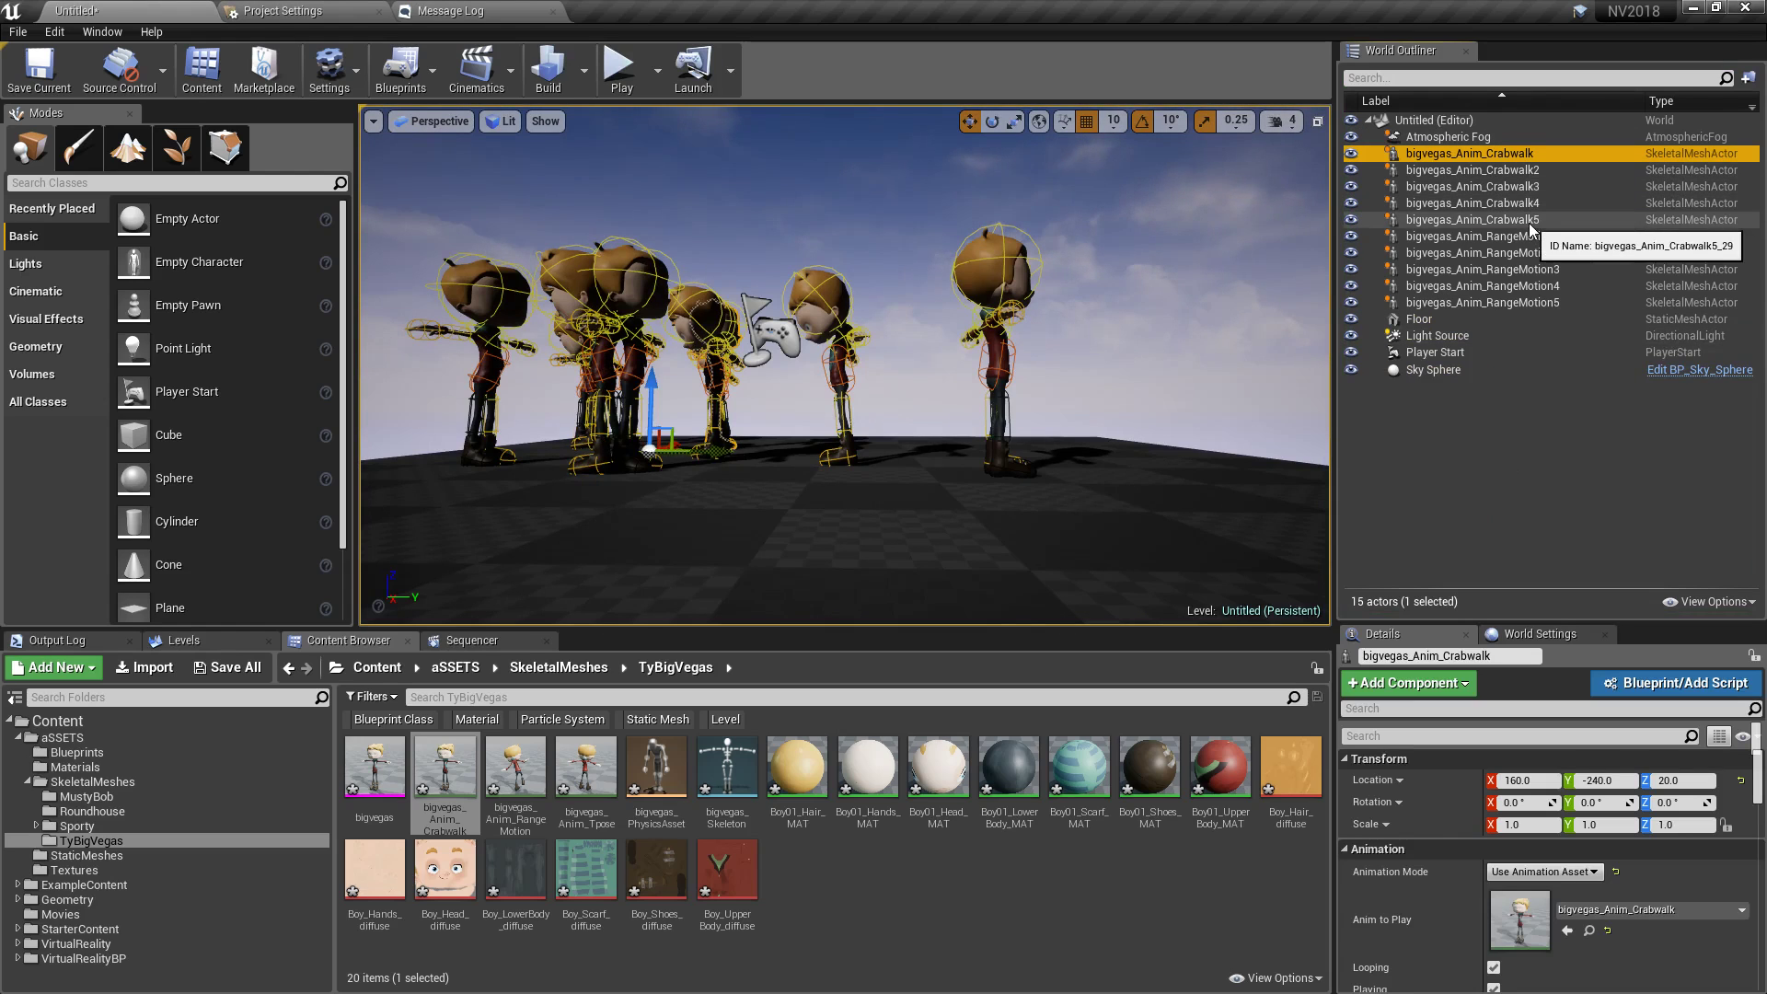
pyautogui.keyDown('shift'); pyautogui.click(1532, 219); pyautogui.keyUp('shift')
pyautogui.click(1636, 854)
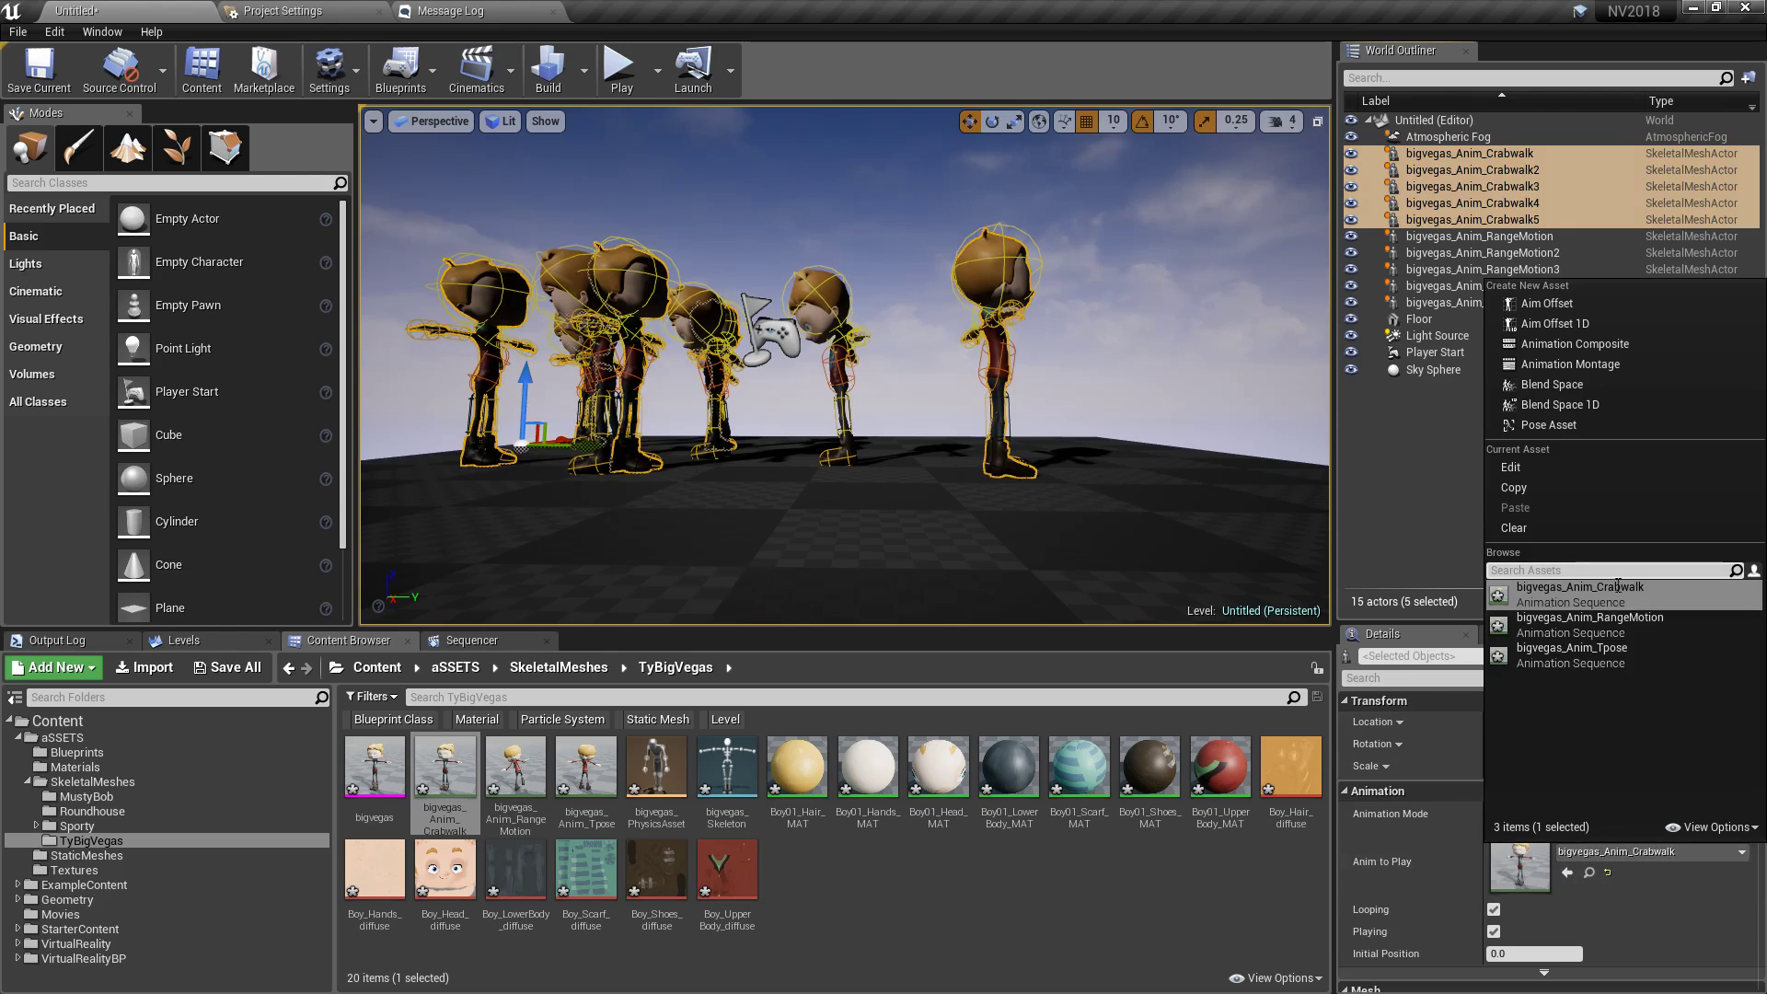
pyautogui.click(1607, 653)
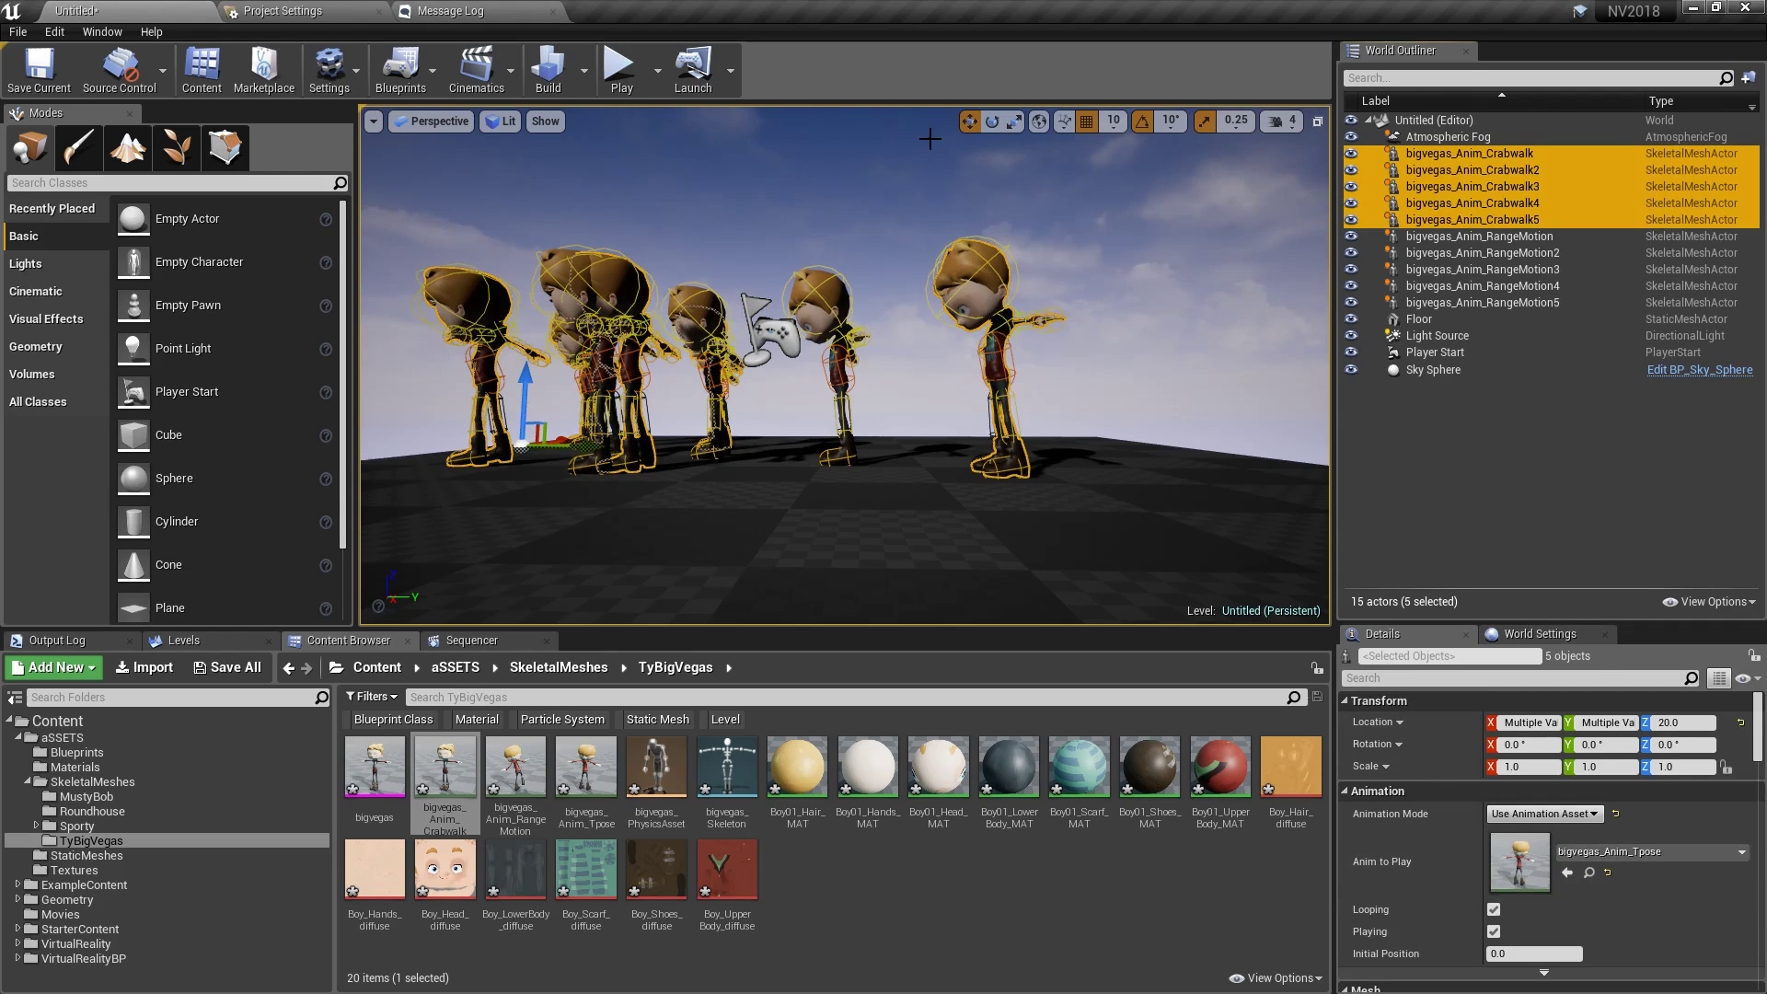
pyautogui.click(618, 68)
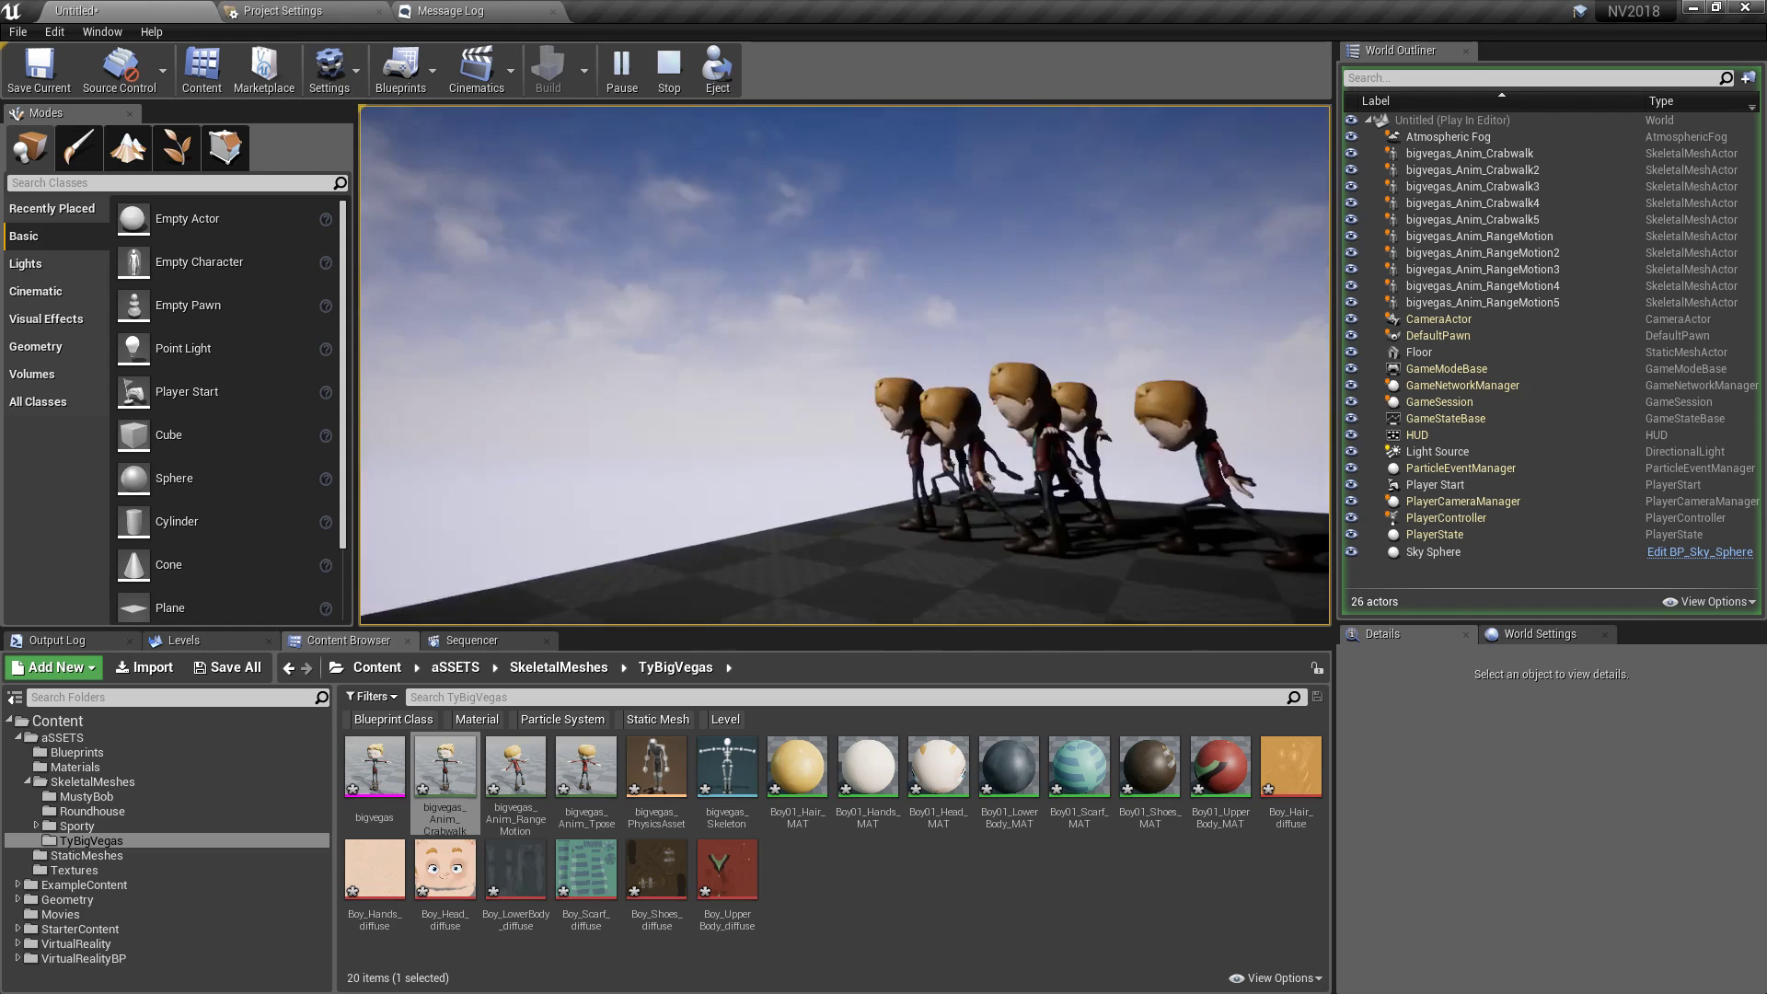
pyautogui.press('Escape')
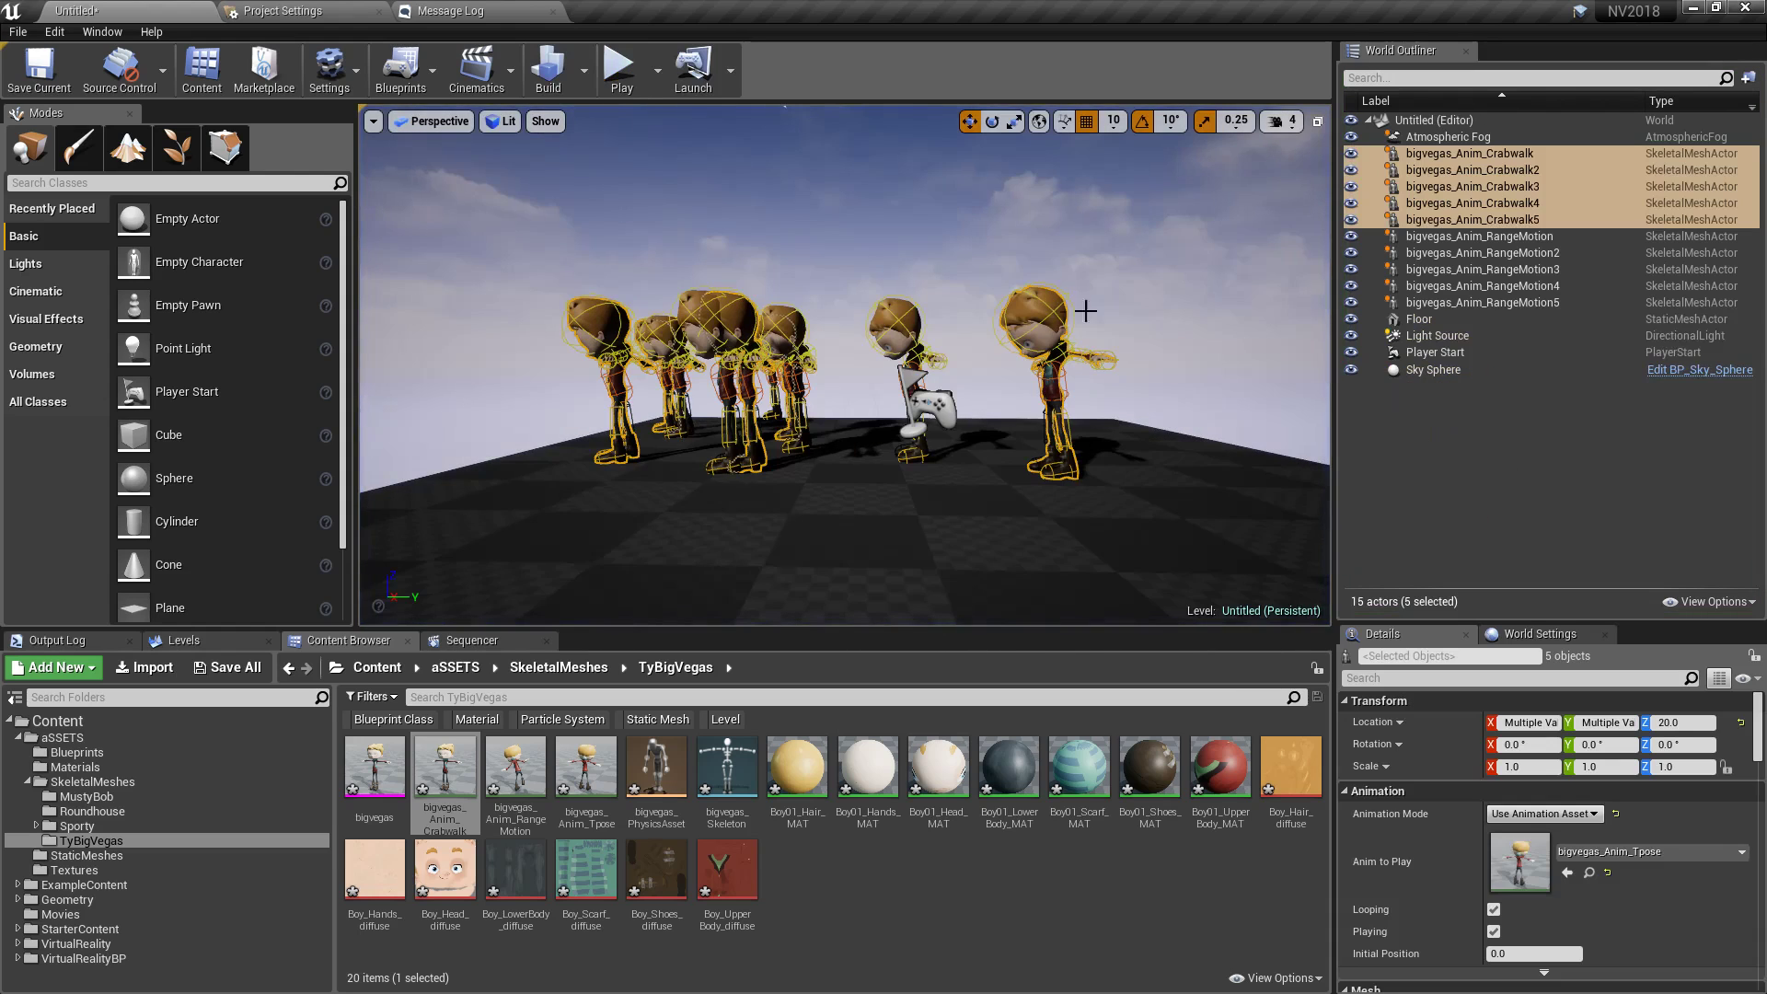
# - Delete the five selected bigvegas_Anim_Crabwalk actors and play-test the level with only the RangeMotion characters
pyautogui.press('Delete')
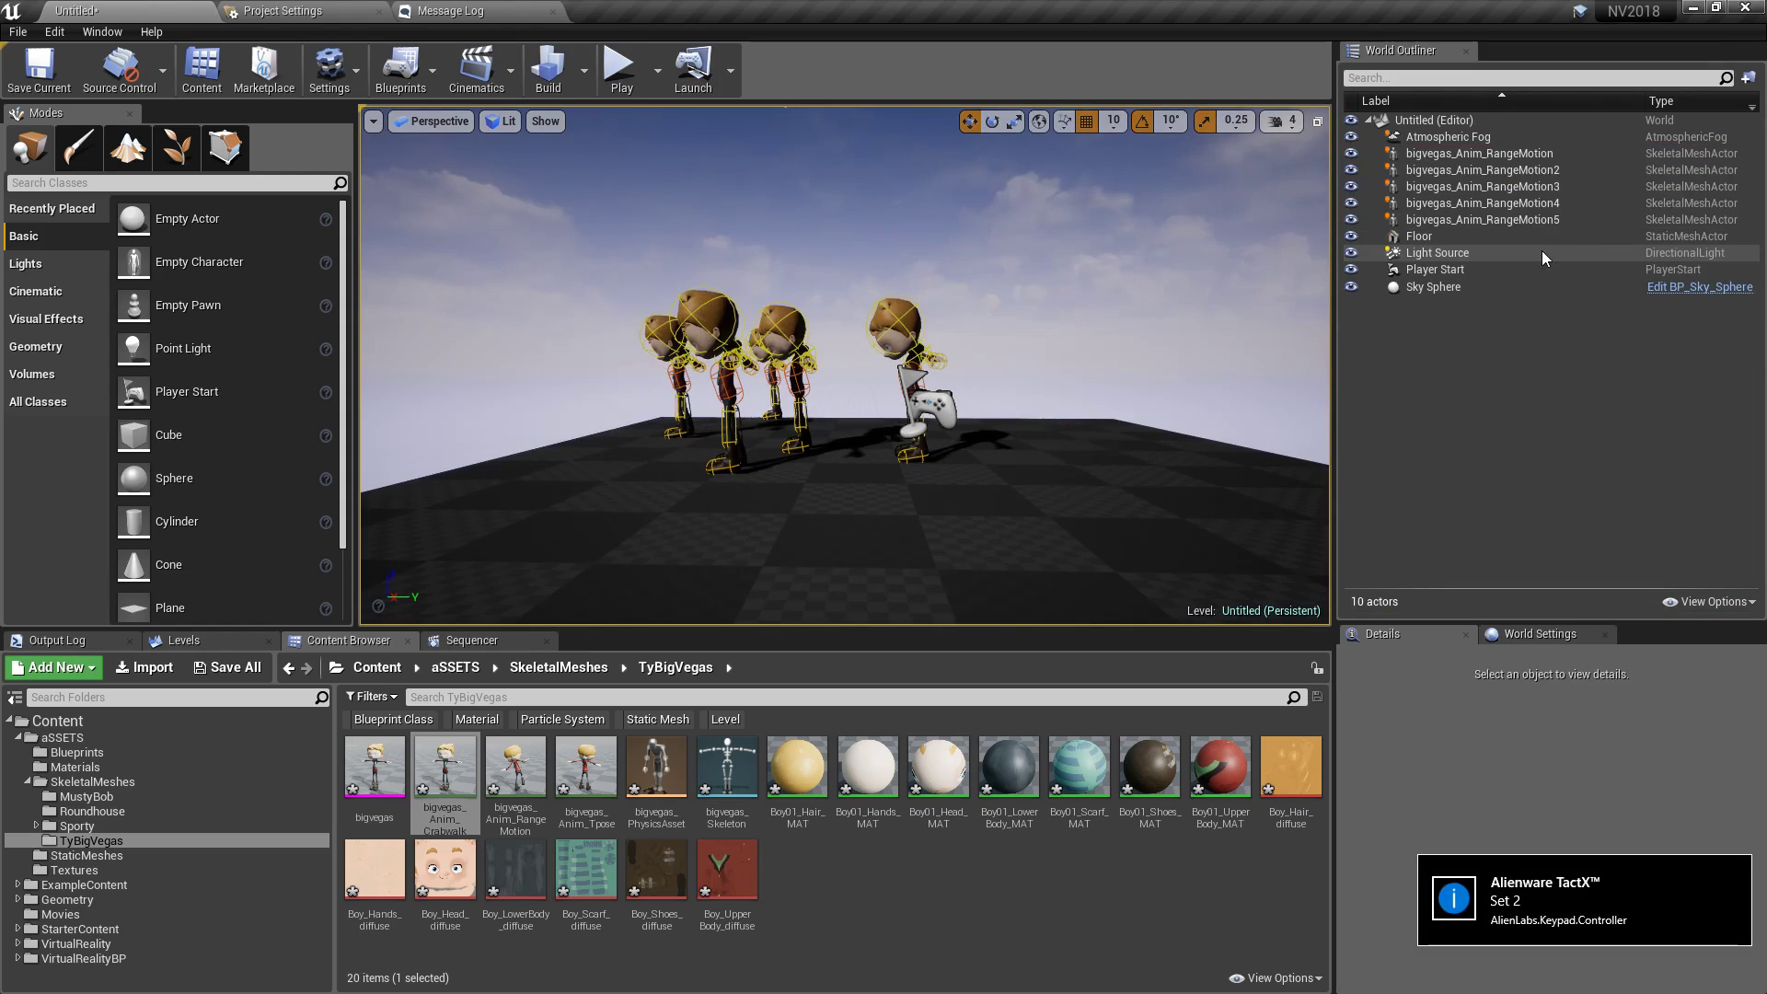
pyautogui.click(619, 66)
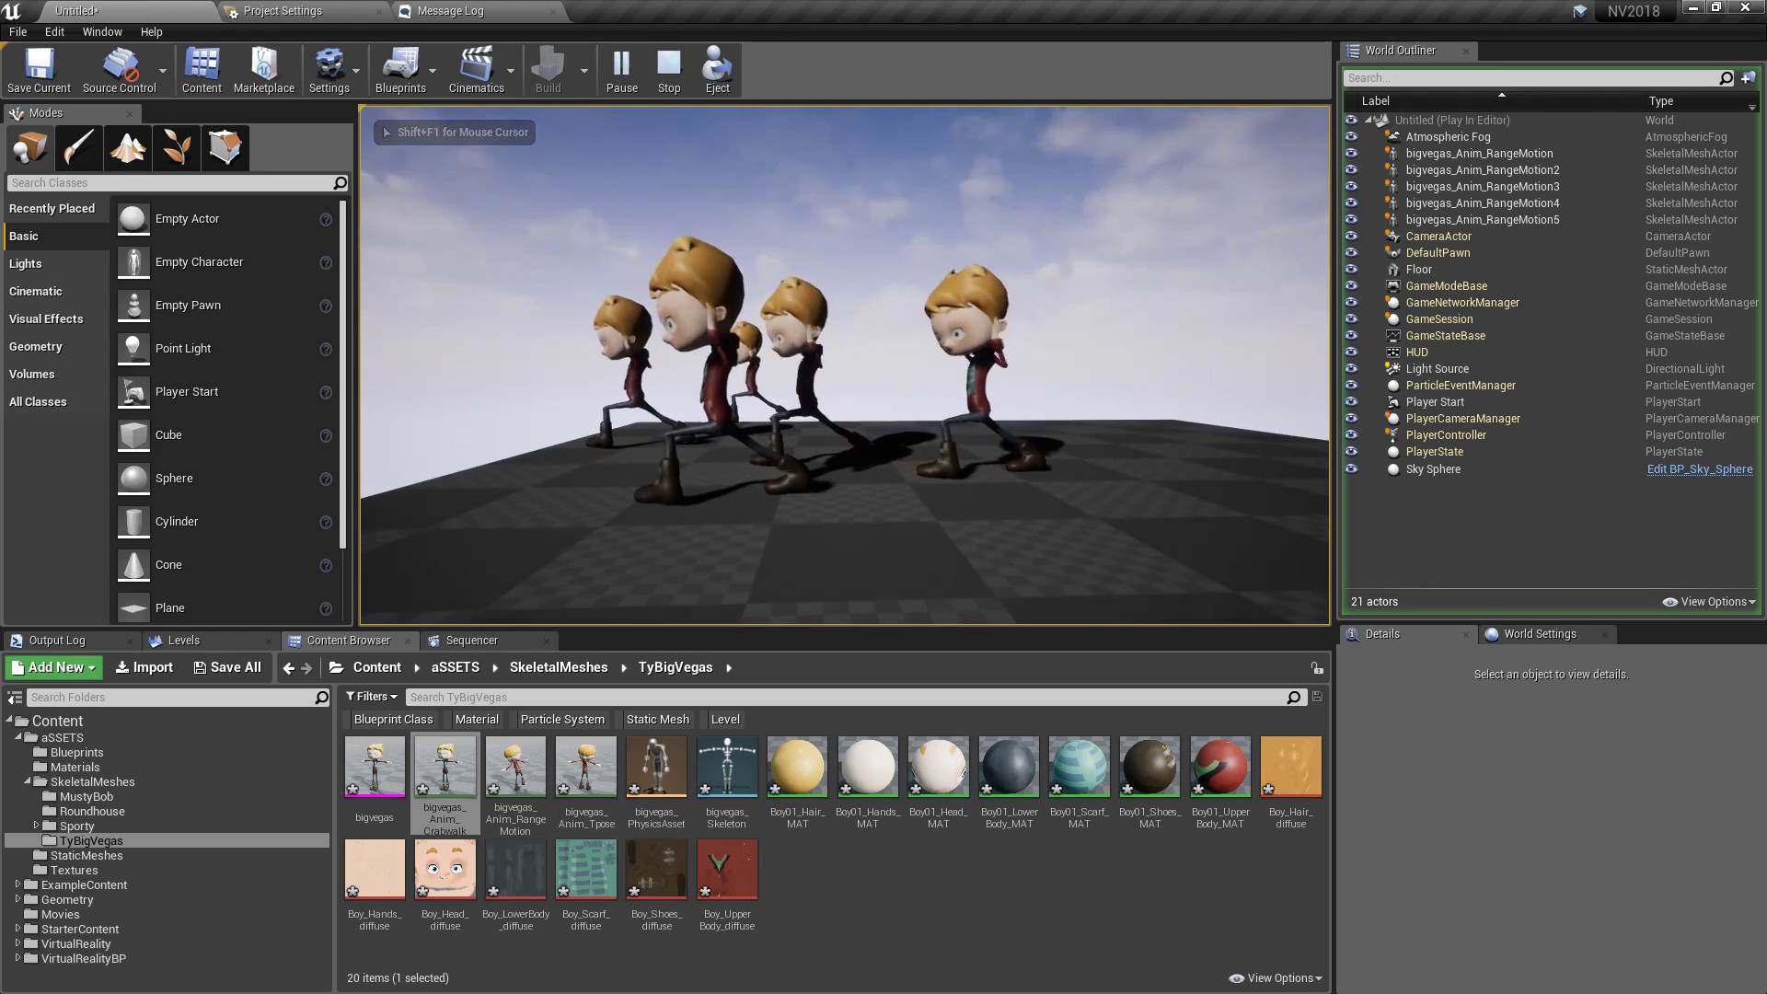
pyautogui.press('Escape')
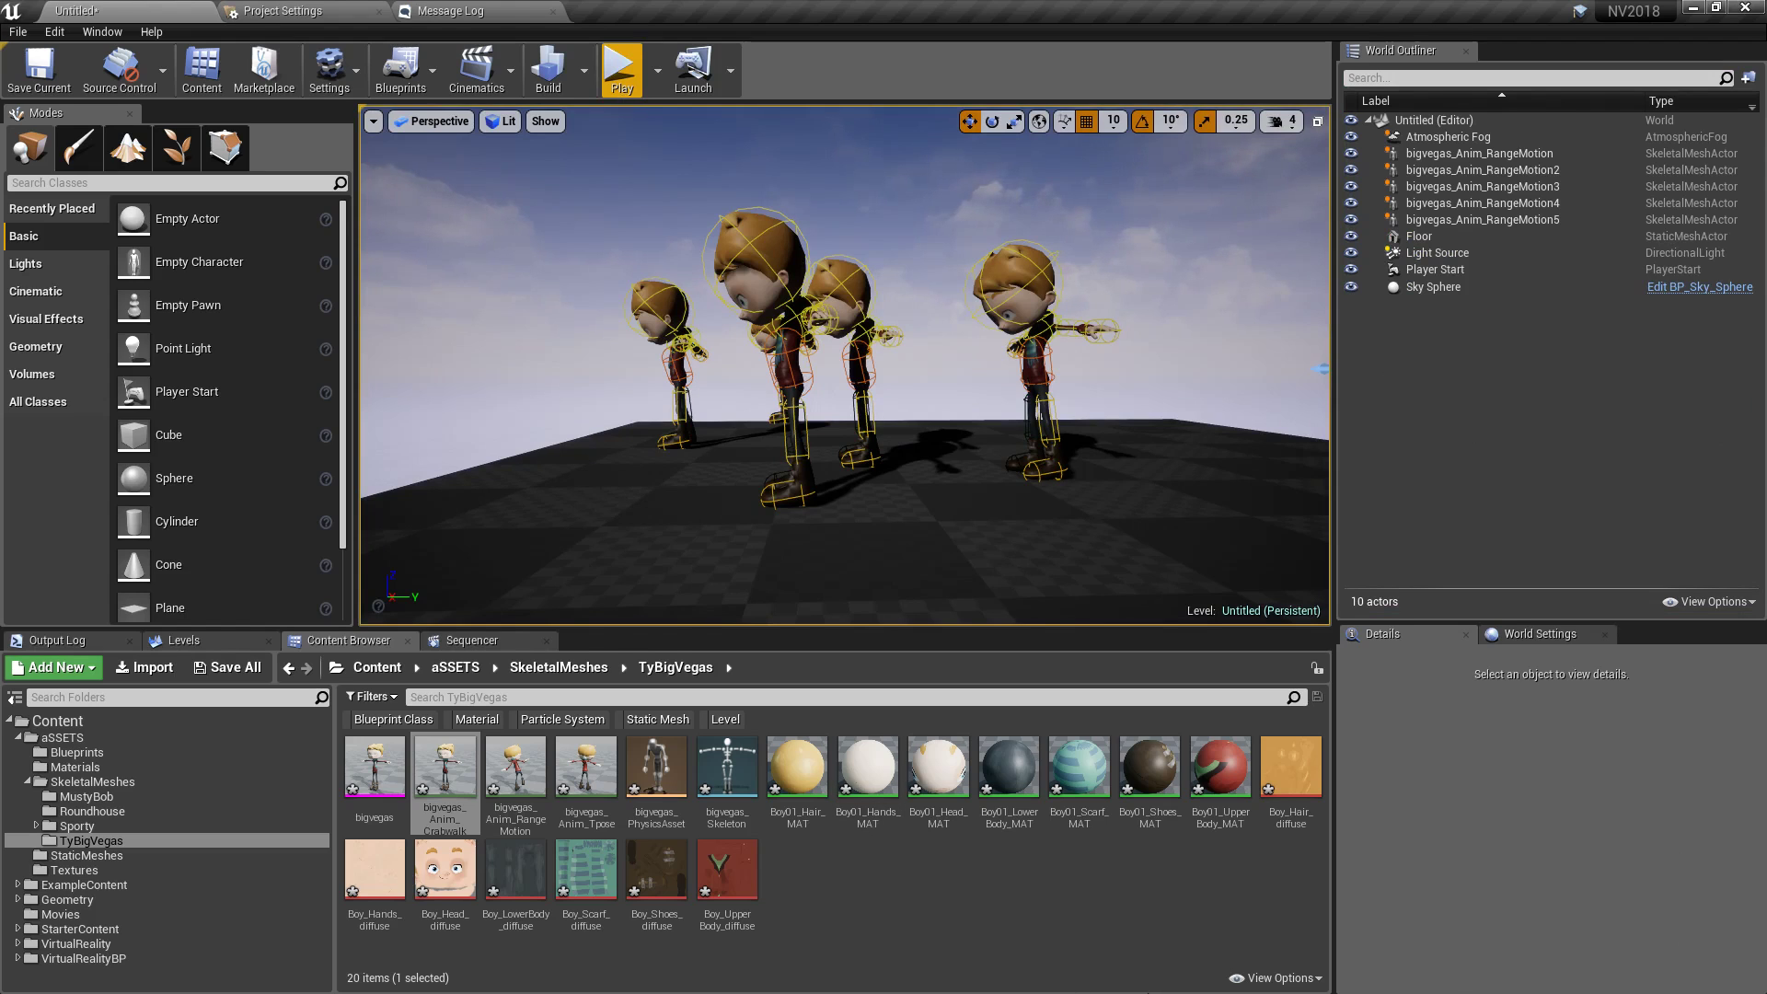
pyautogui.click(1716, 9)
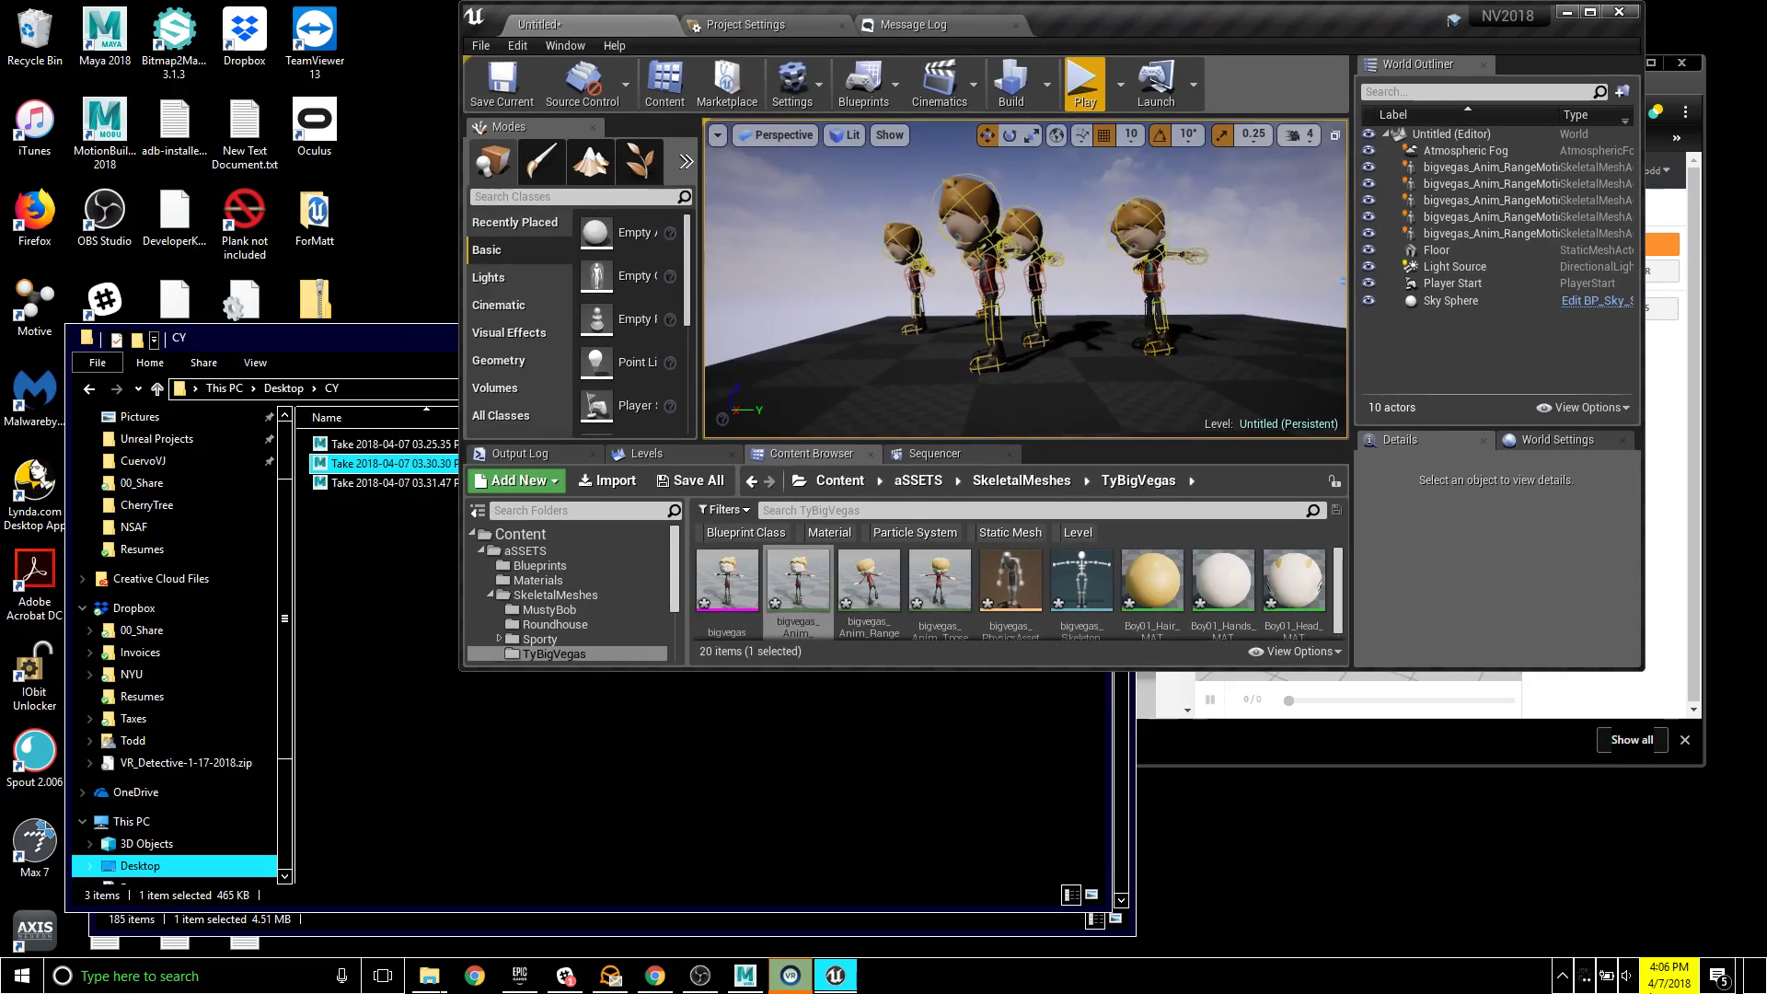
pyautogui.doubleClick(1091, 15)
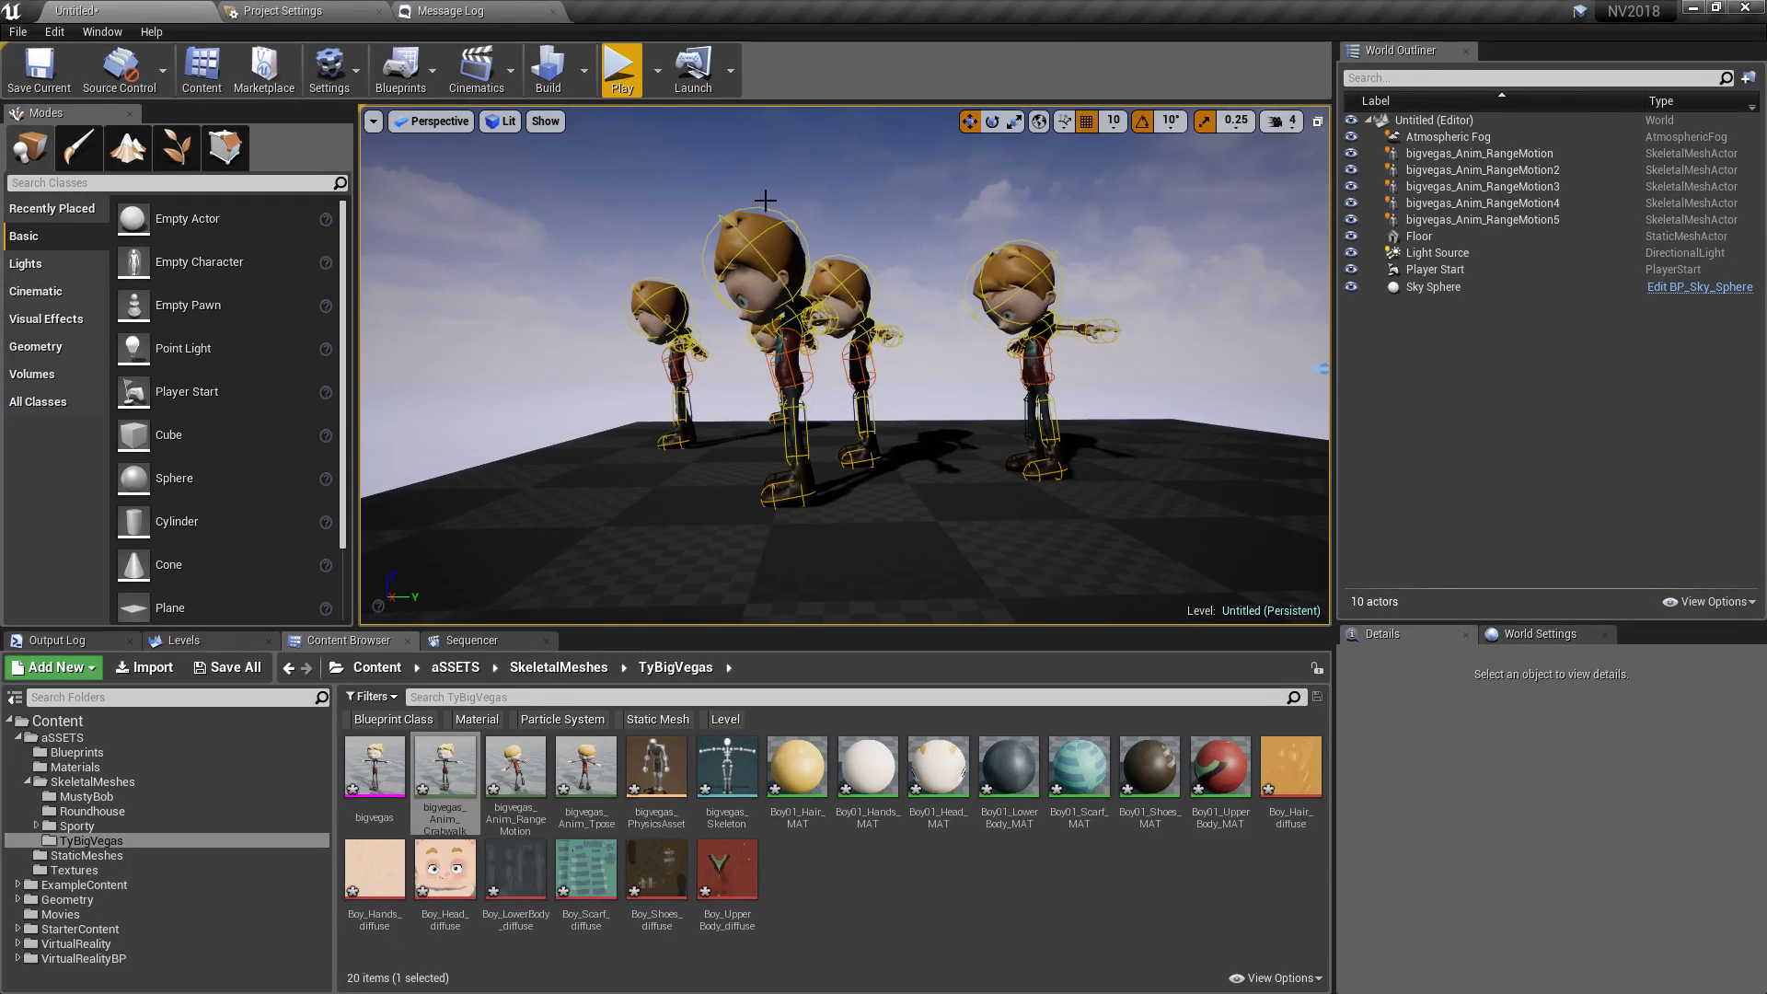
pyautogui.scroll(-3, 753, 426)
pyautogui.moveTo(756, 433)
pyautogui.mouseDown(button='right')
pyautogui.moveTo(828, 433)
pyautogui.moveTo(737, 437)
pyautogui.moveTo(750, 433)
pyautogui.mouseUp(button='right')
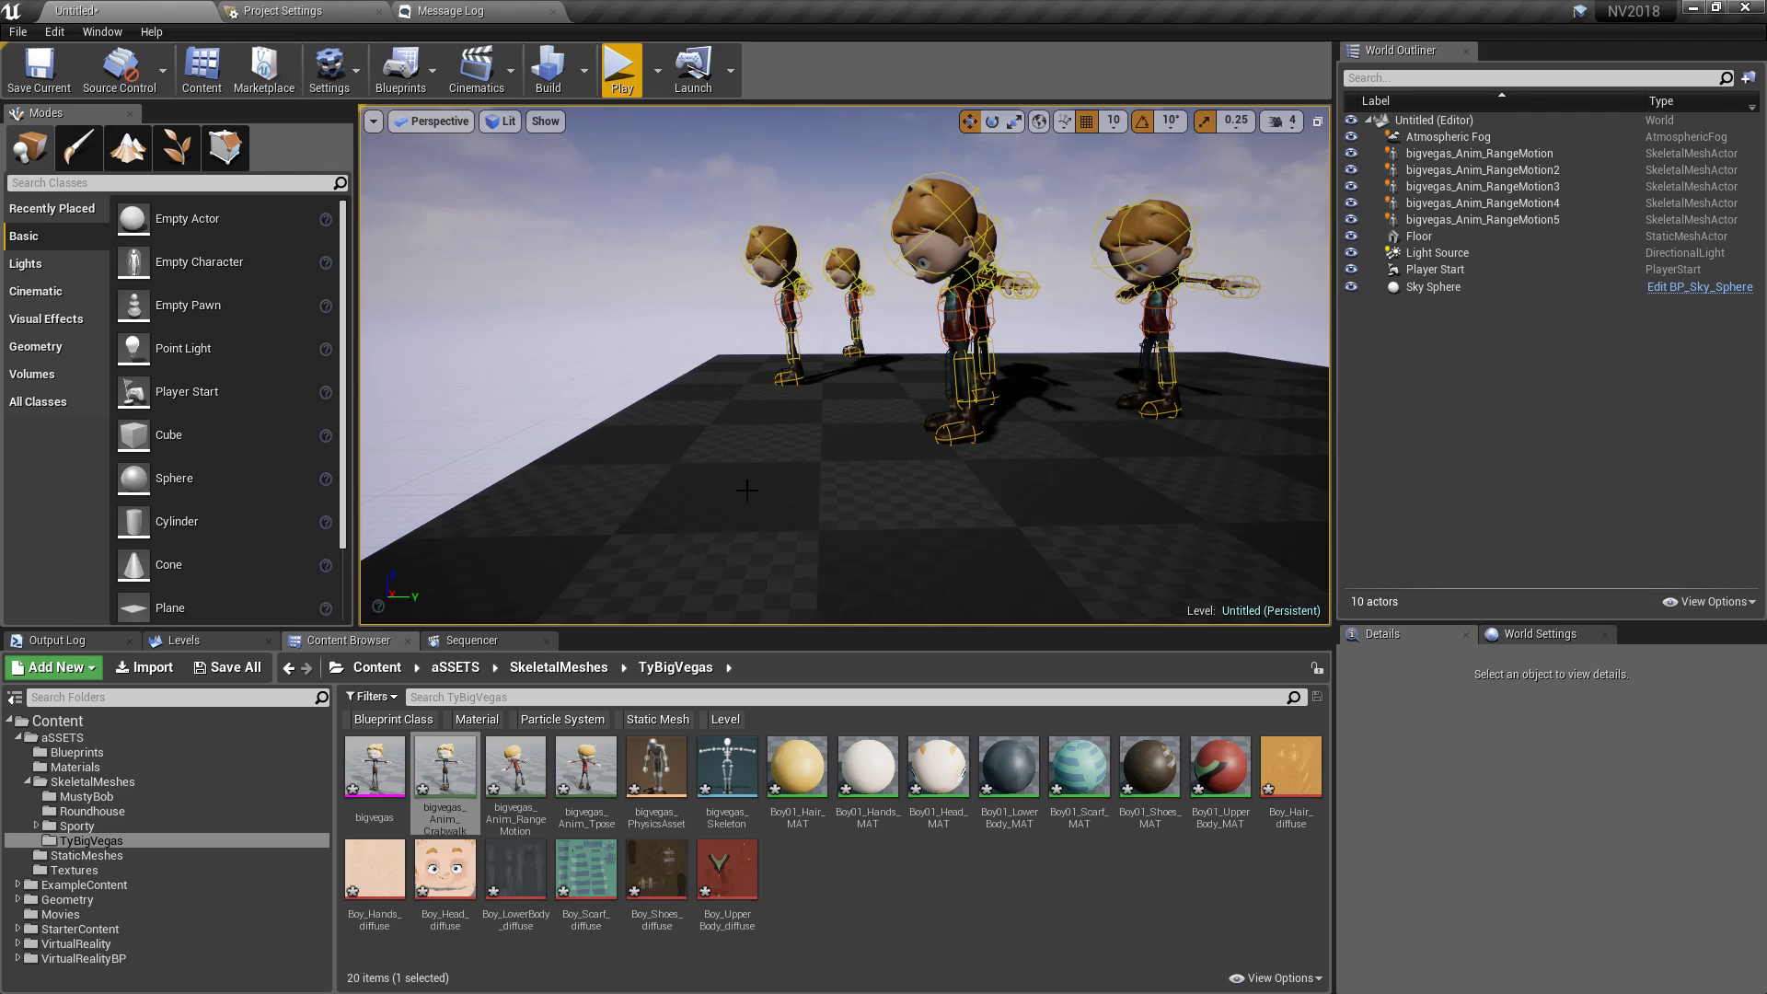
# - Save all the new TyBigVegas content and save the level as BigVegas in the StarterContent Maps folder
pyautogui.click(240, 670)
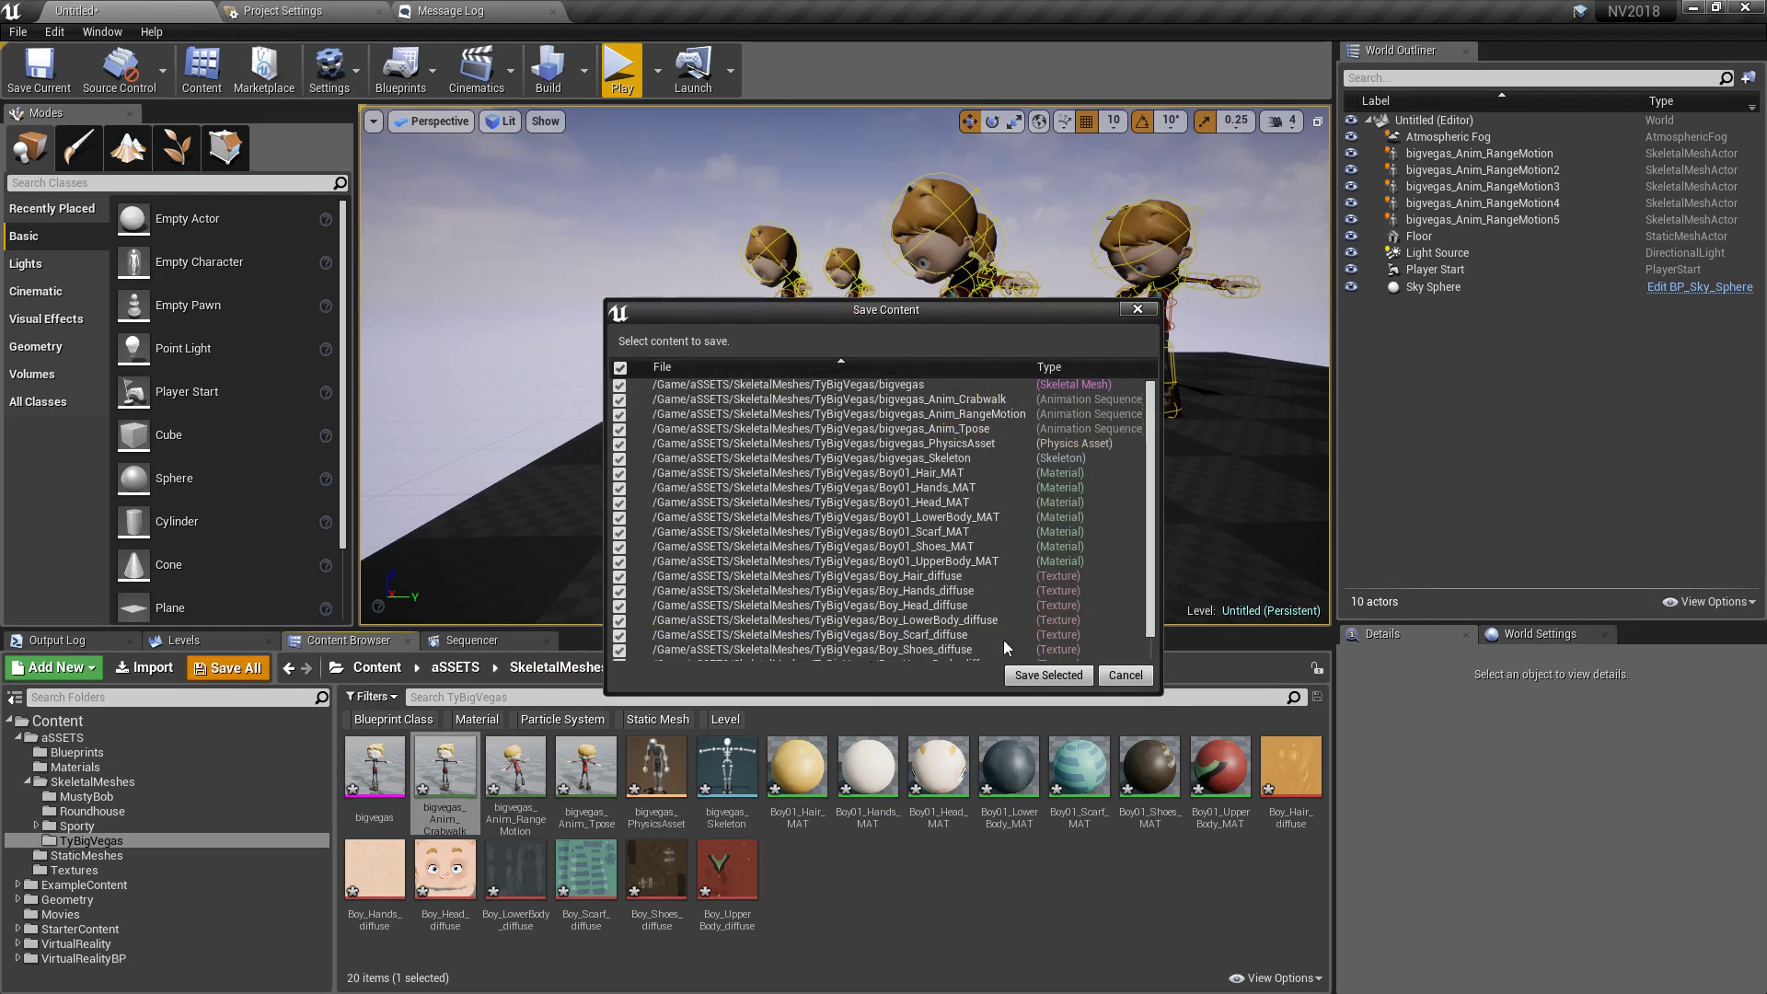
pyautogui.click(1064, 675)
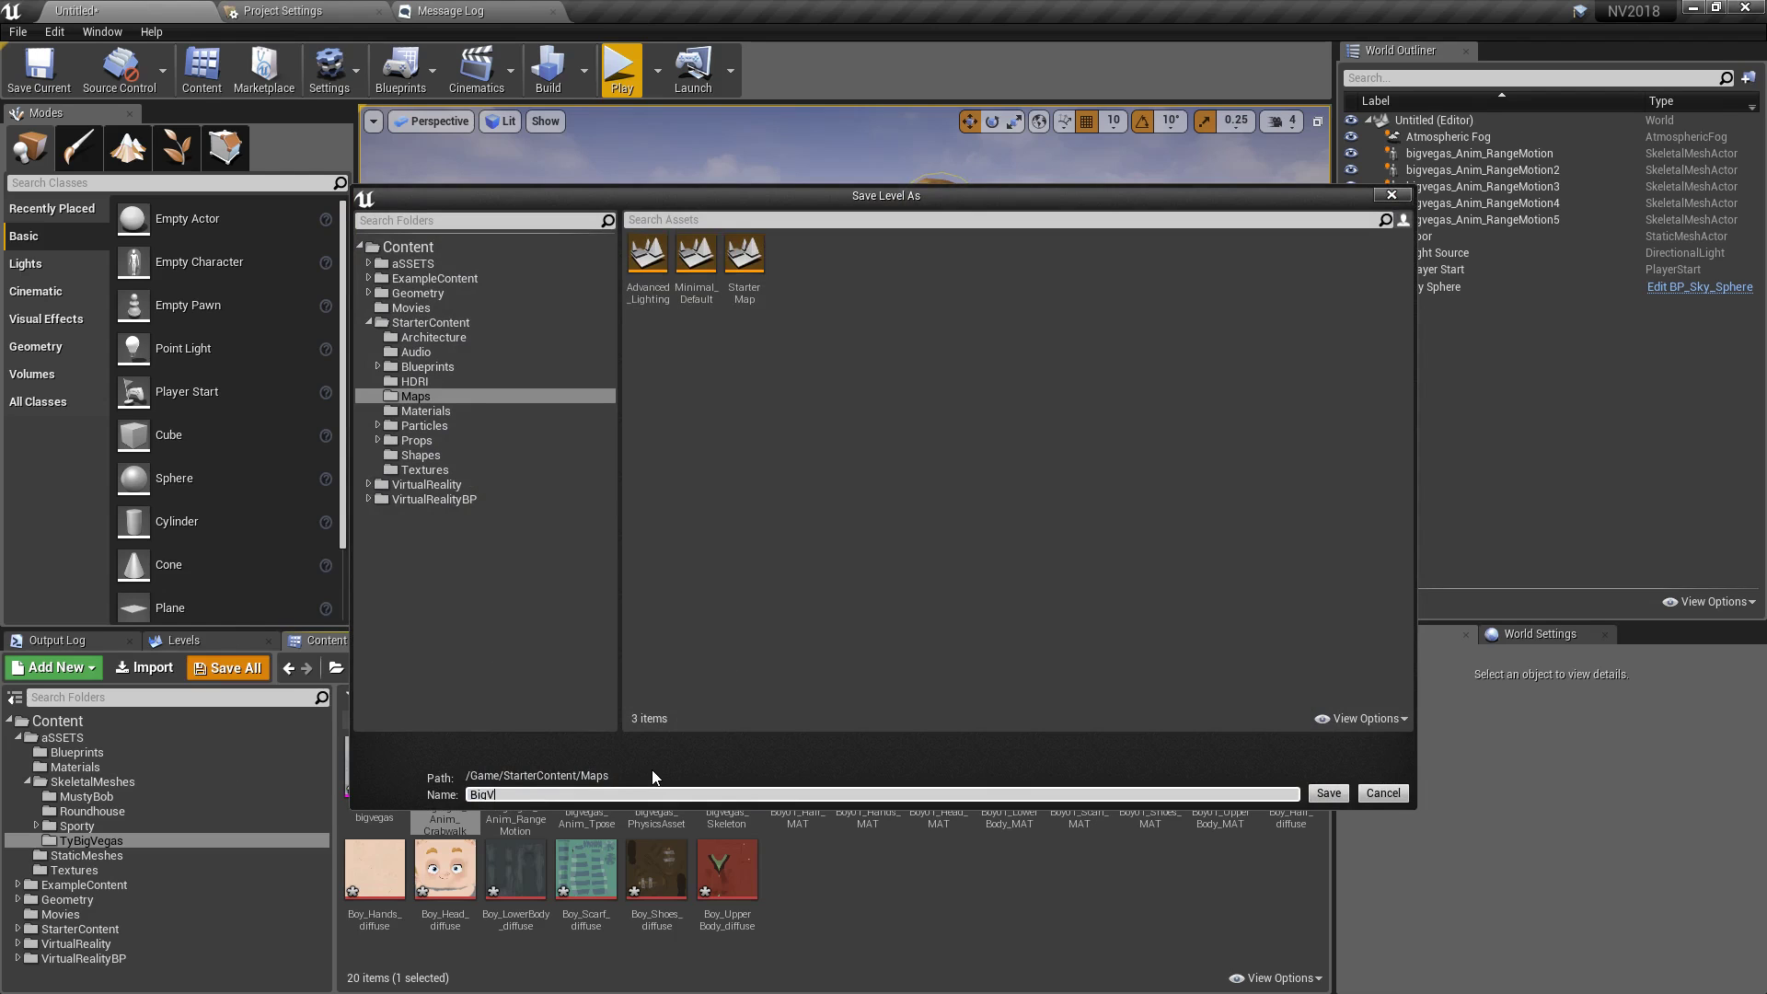
pyautogui.press('Return')
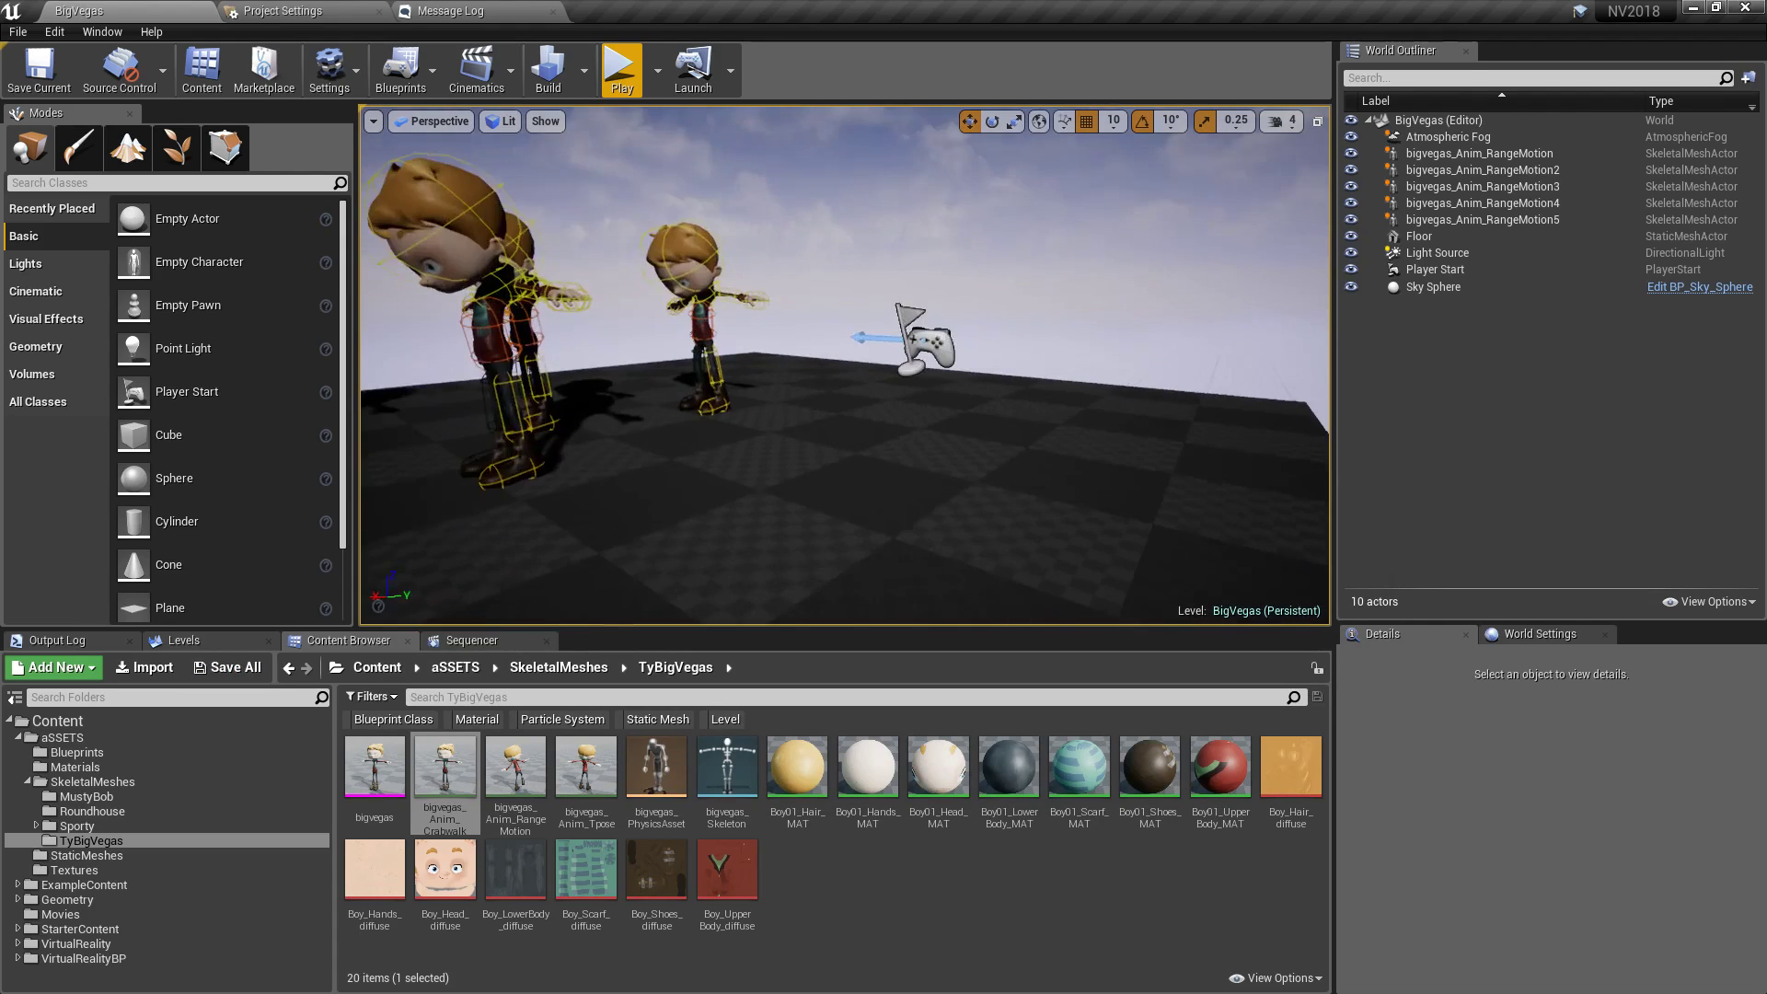
# - Delete the Player Start from the BigVegas level and save the level
pyautogui.moveTo(898, 476); pyautogui.dragTo(897, 476, button='right')
pyautogui.click(1091, 492)
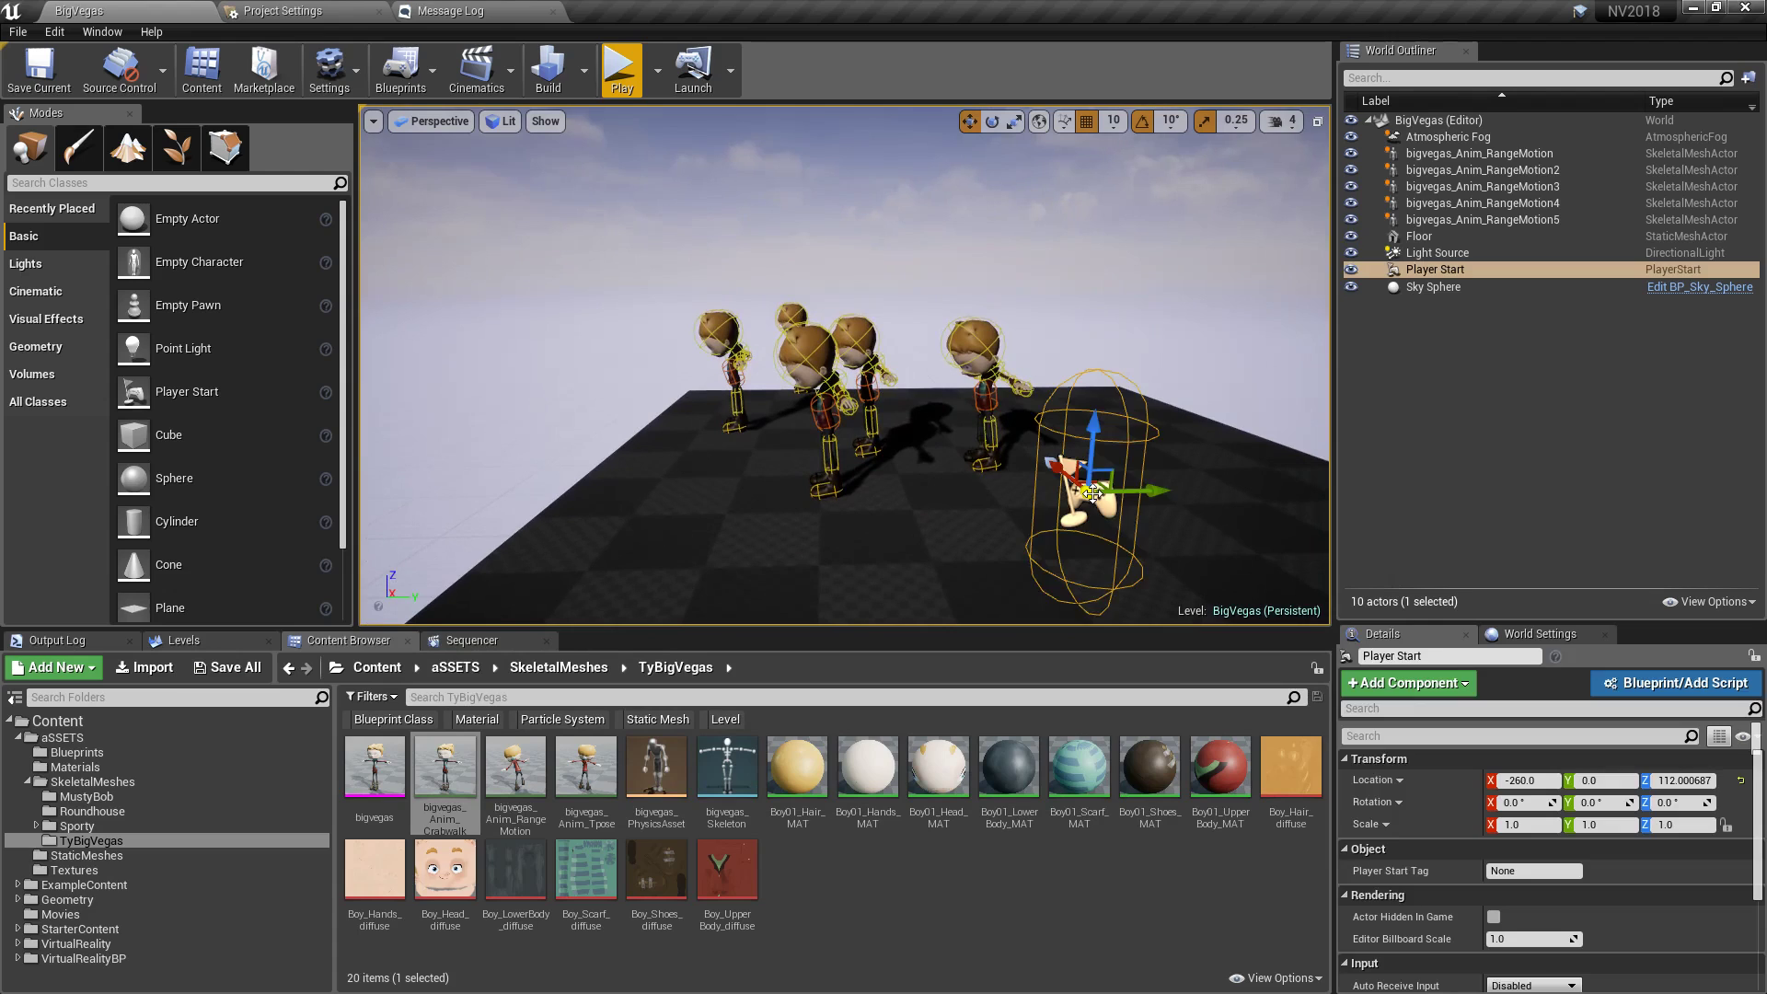
pyautogui.press('Delete')
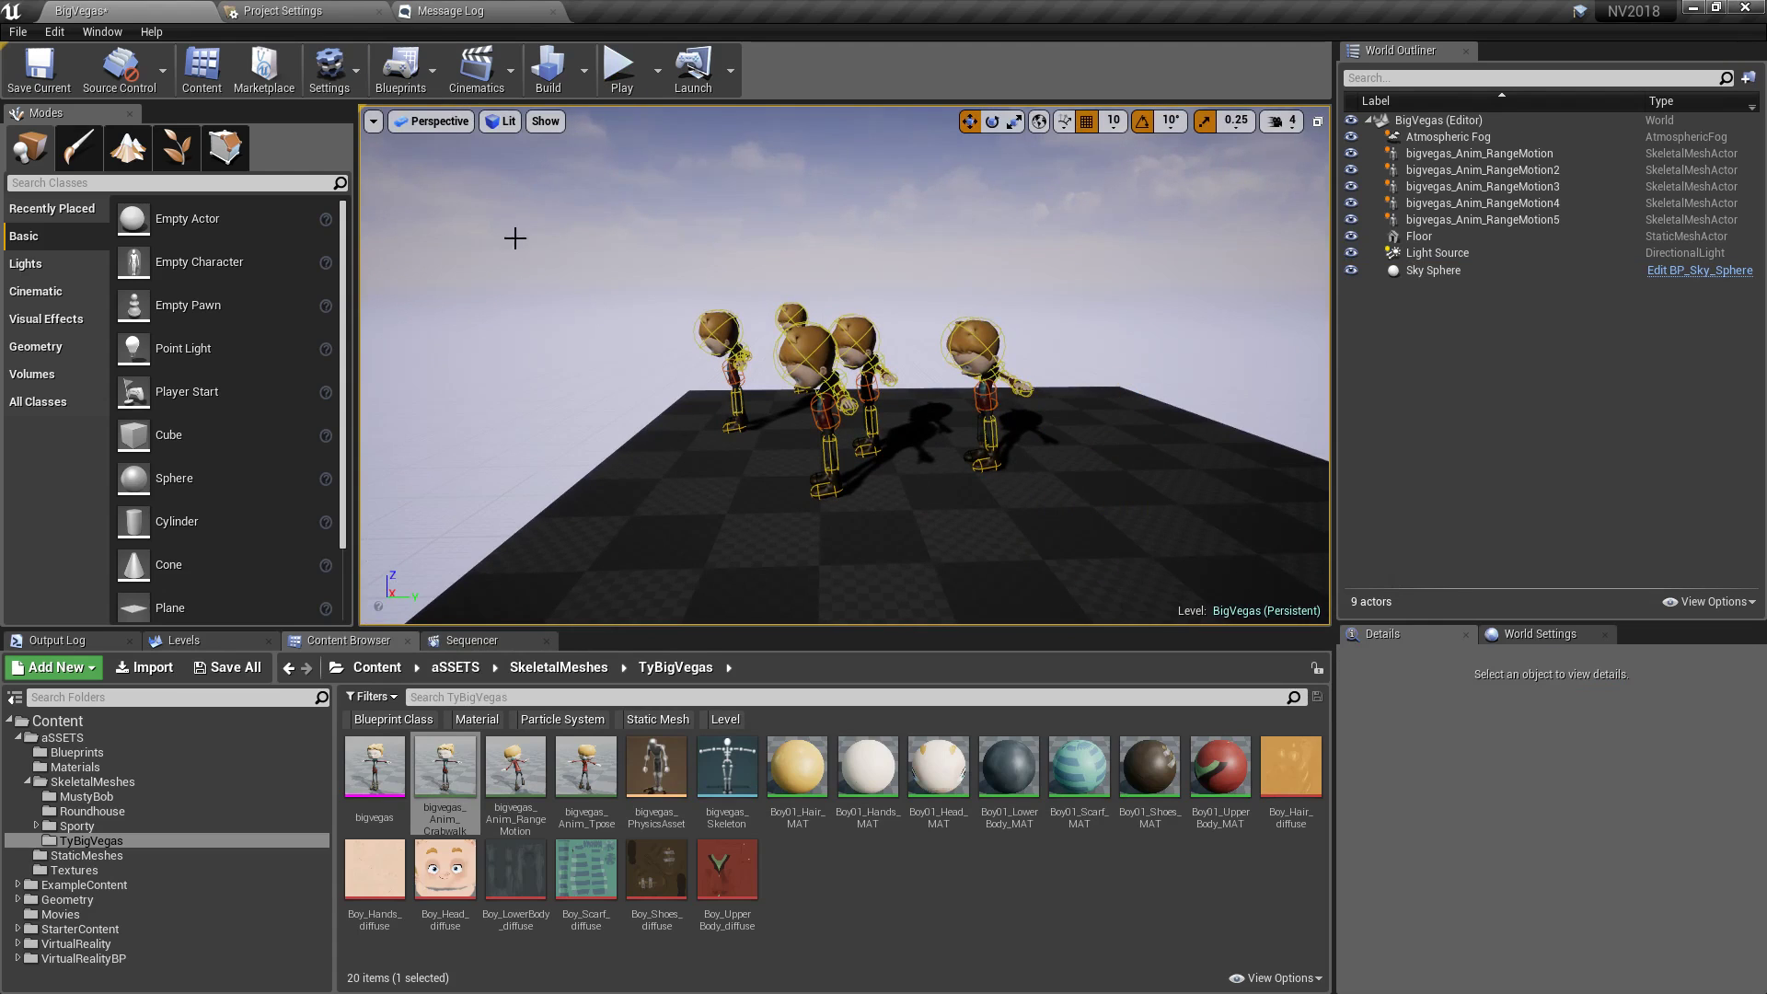
pyautogui.click(230, 667)
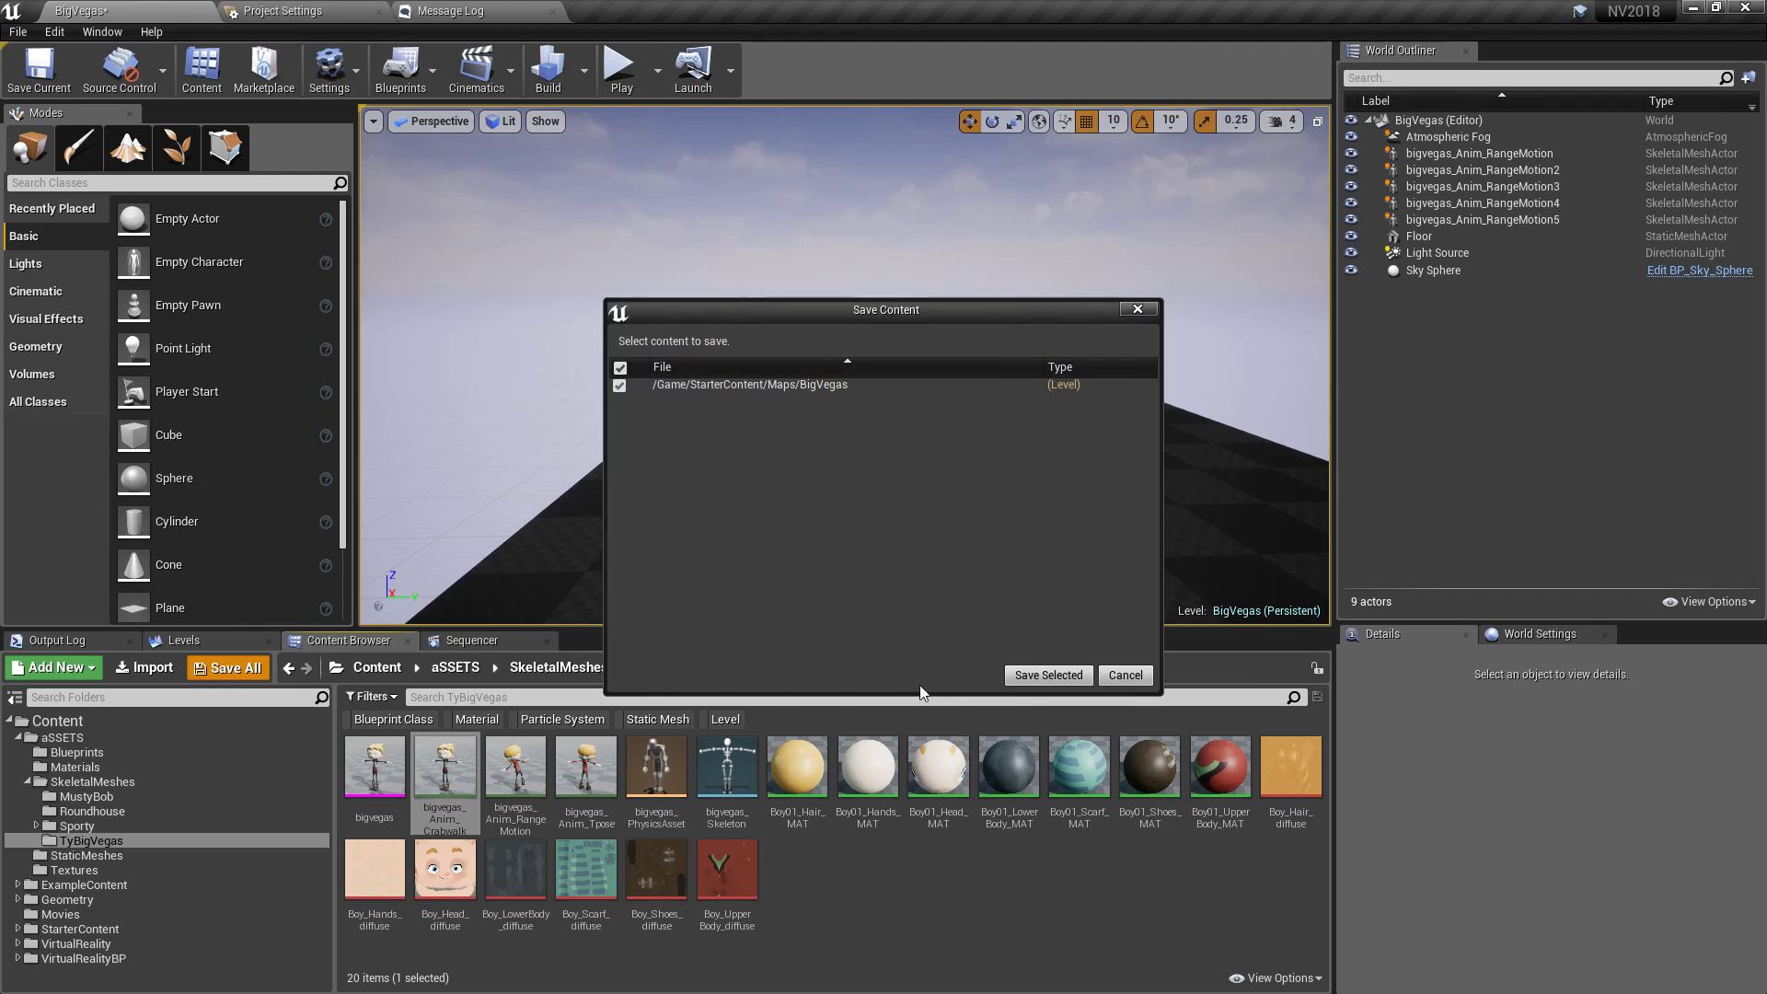
pyautogui.click(1016, 685)
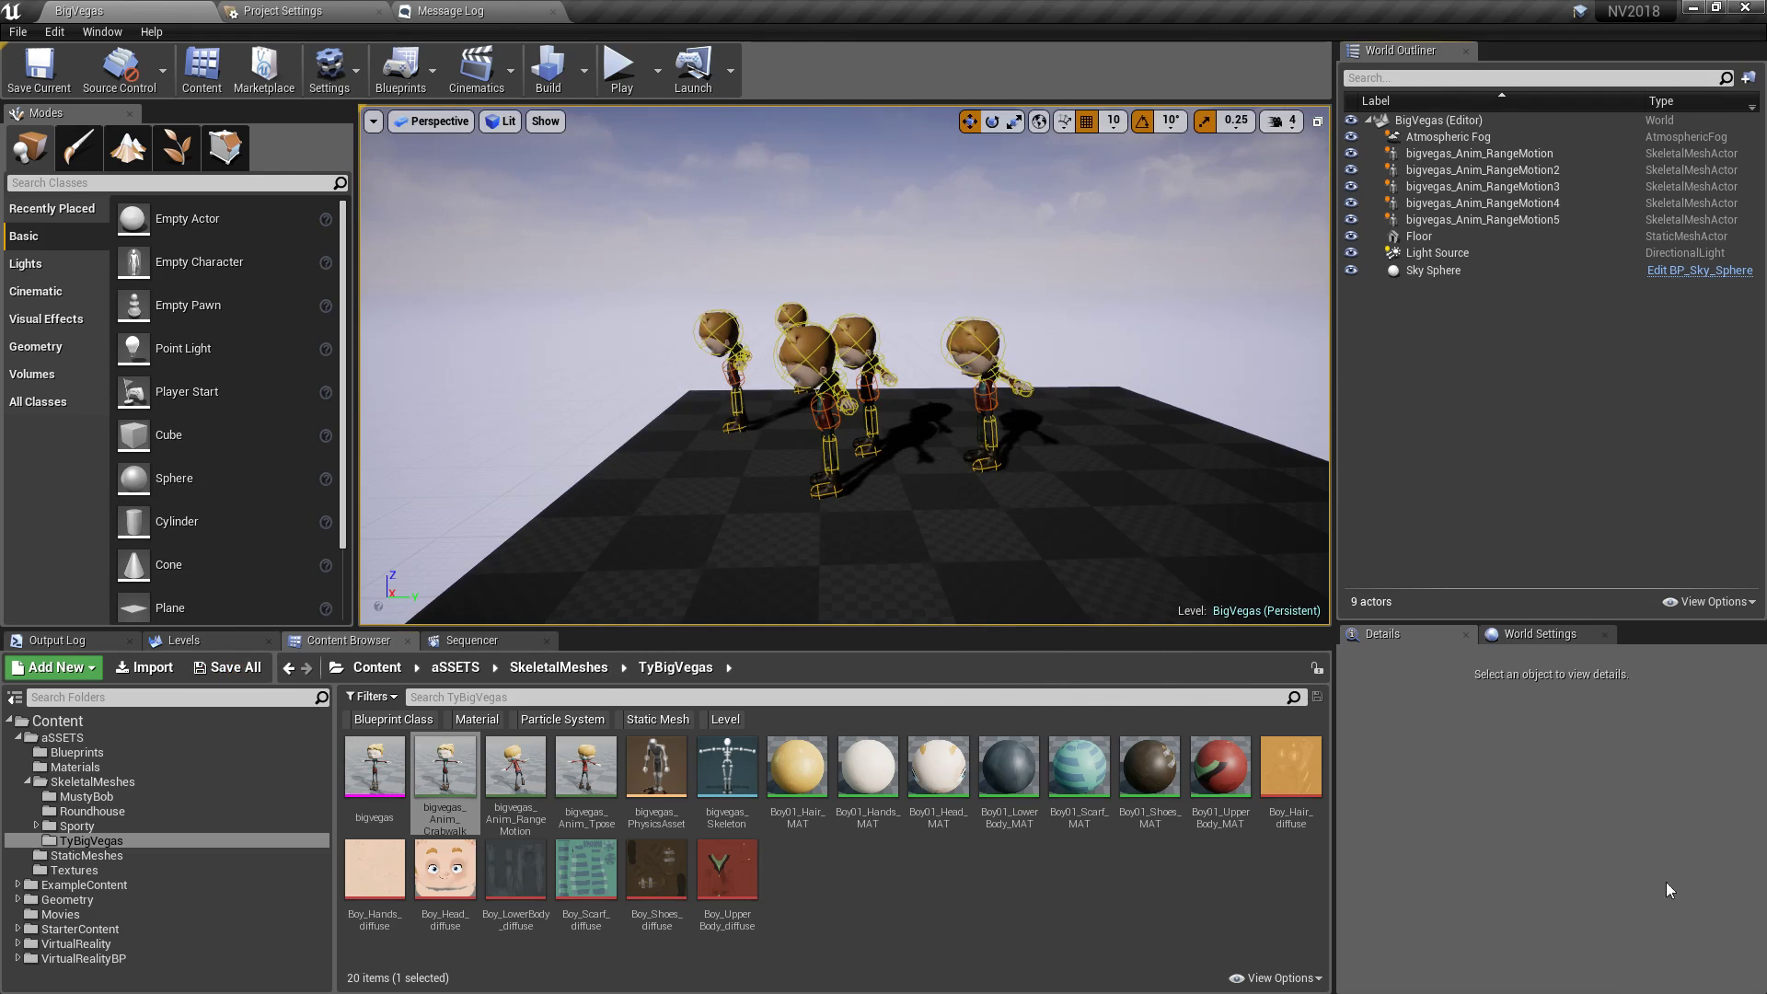
# - Switch to the Chrome browser, search for "ue4 style guide" and open the GitHub Allar/ue4-style-guide page
pyautogui.click(1693, 7)
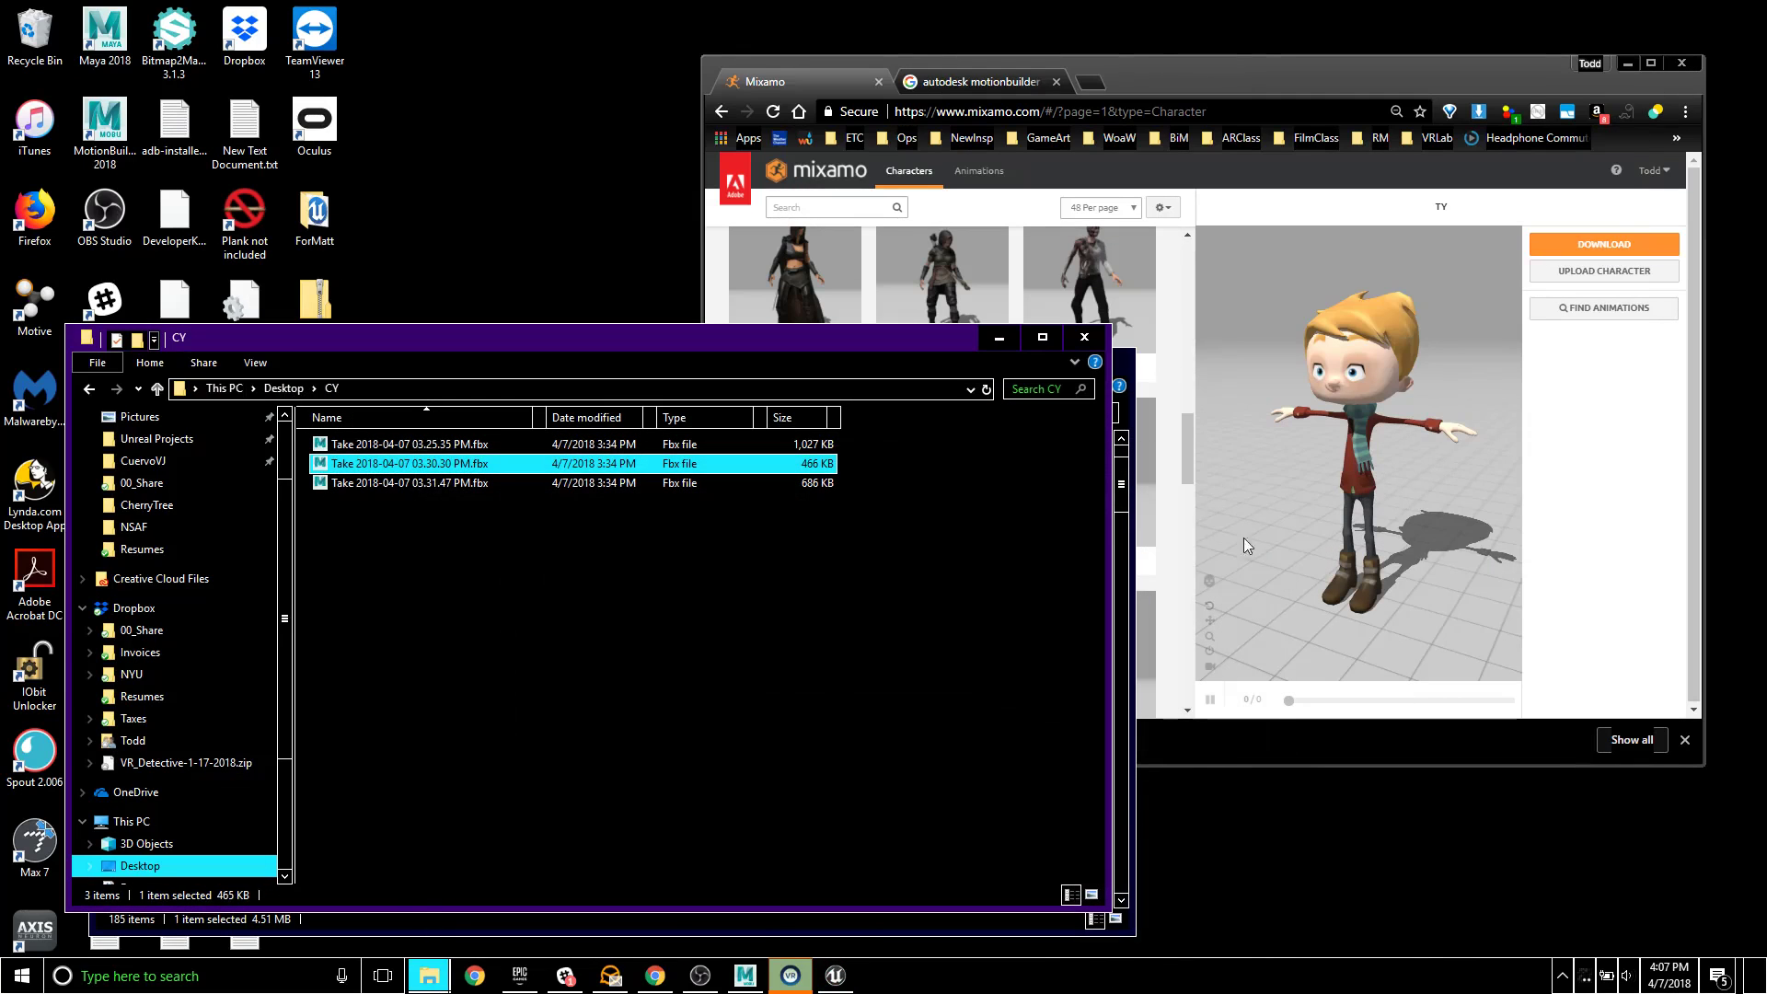
pyautogui.doubleClick(1166, 49)
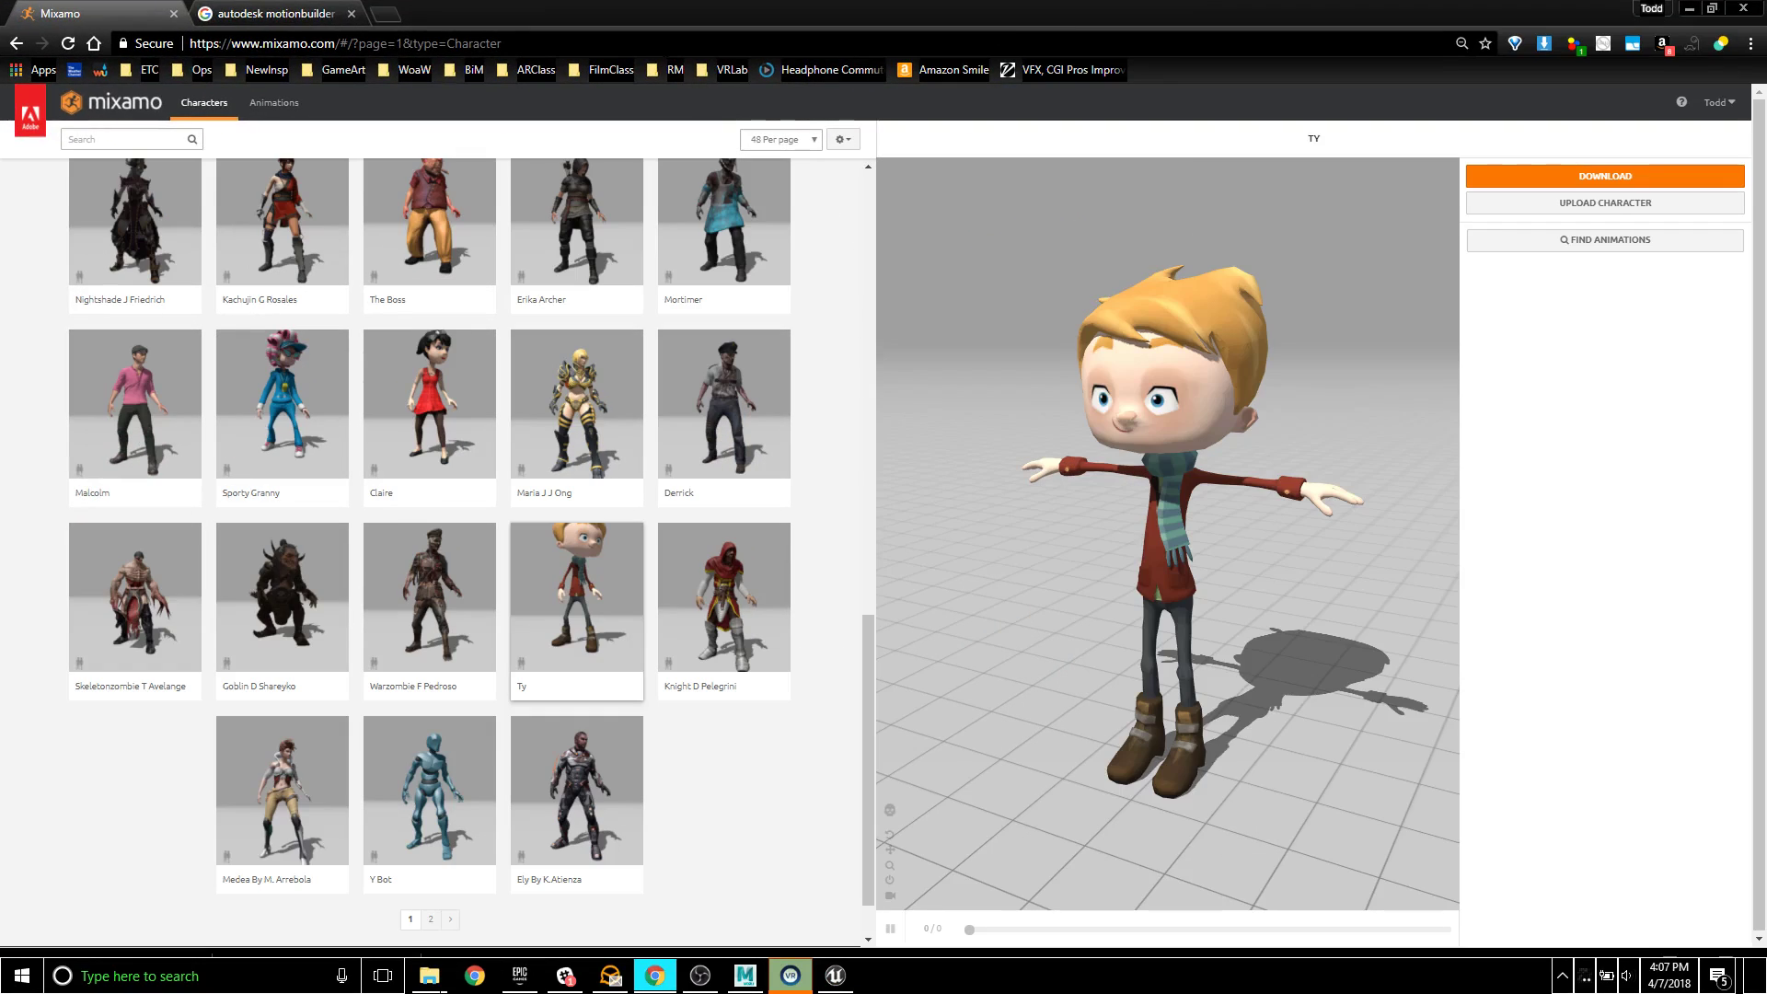
pyautogui.hotkey('ctrl', 'l')
pyautogui.write('ue4 st')
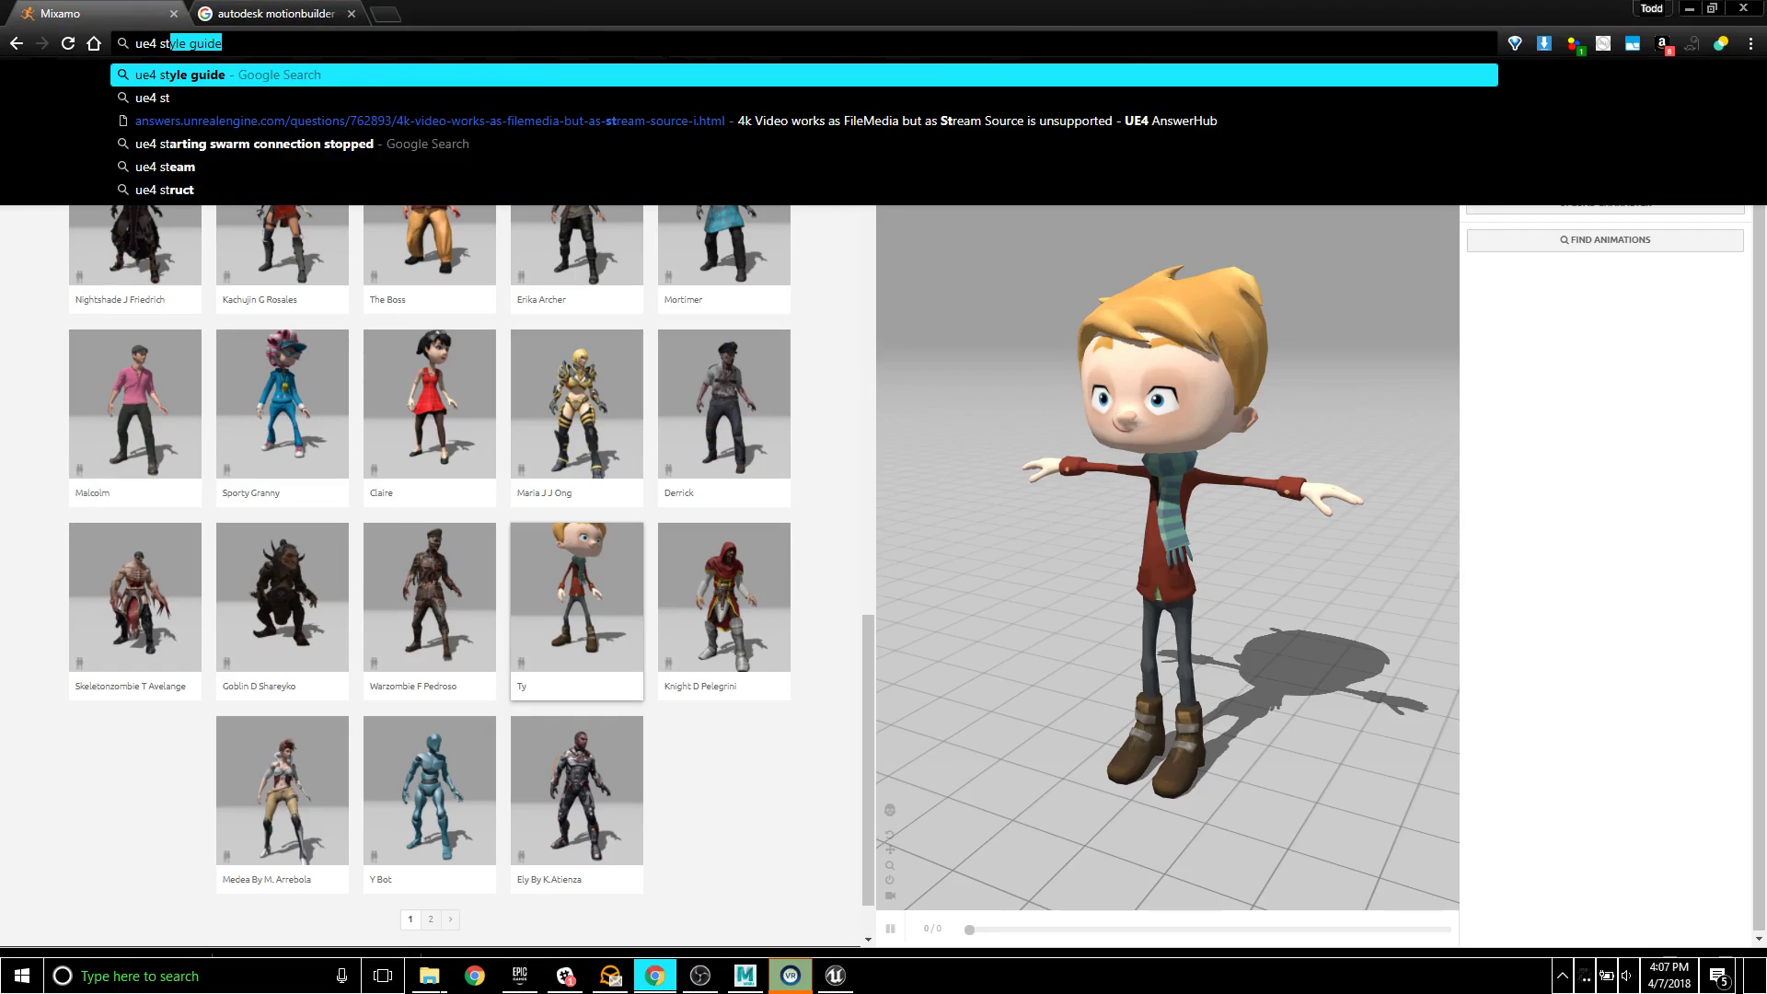
pyautogui.write('yle guide')
pyautogui.press('Return')
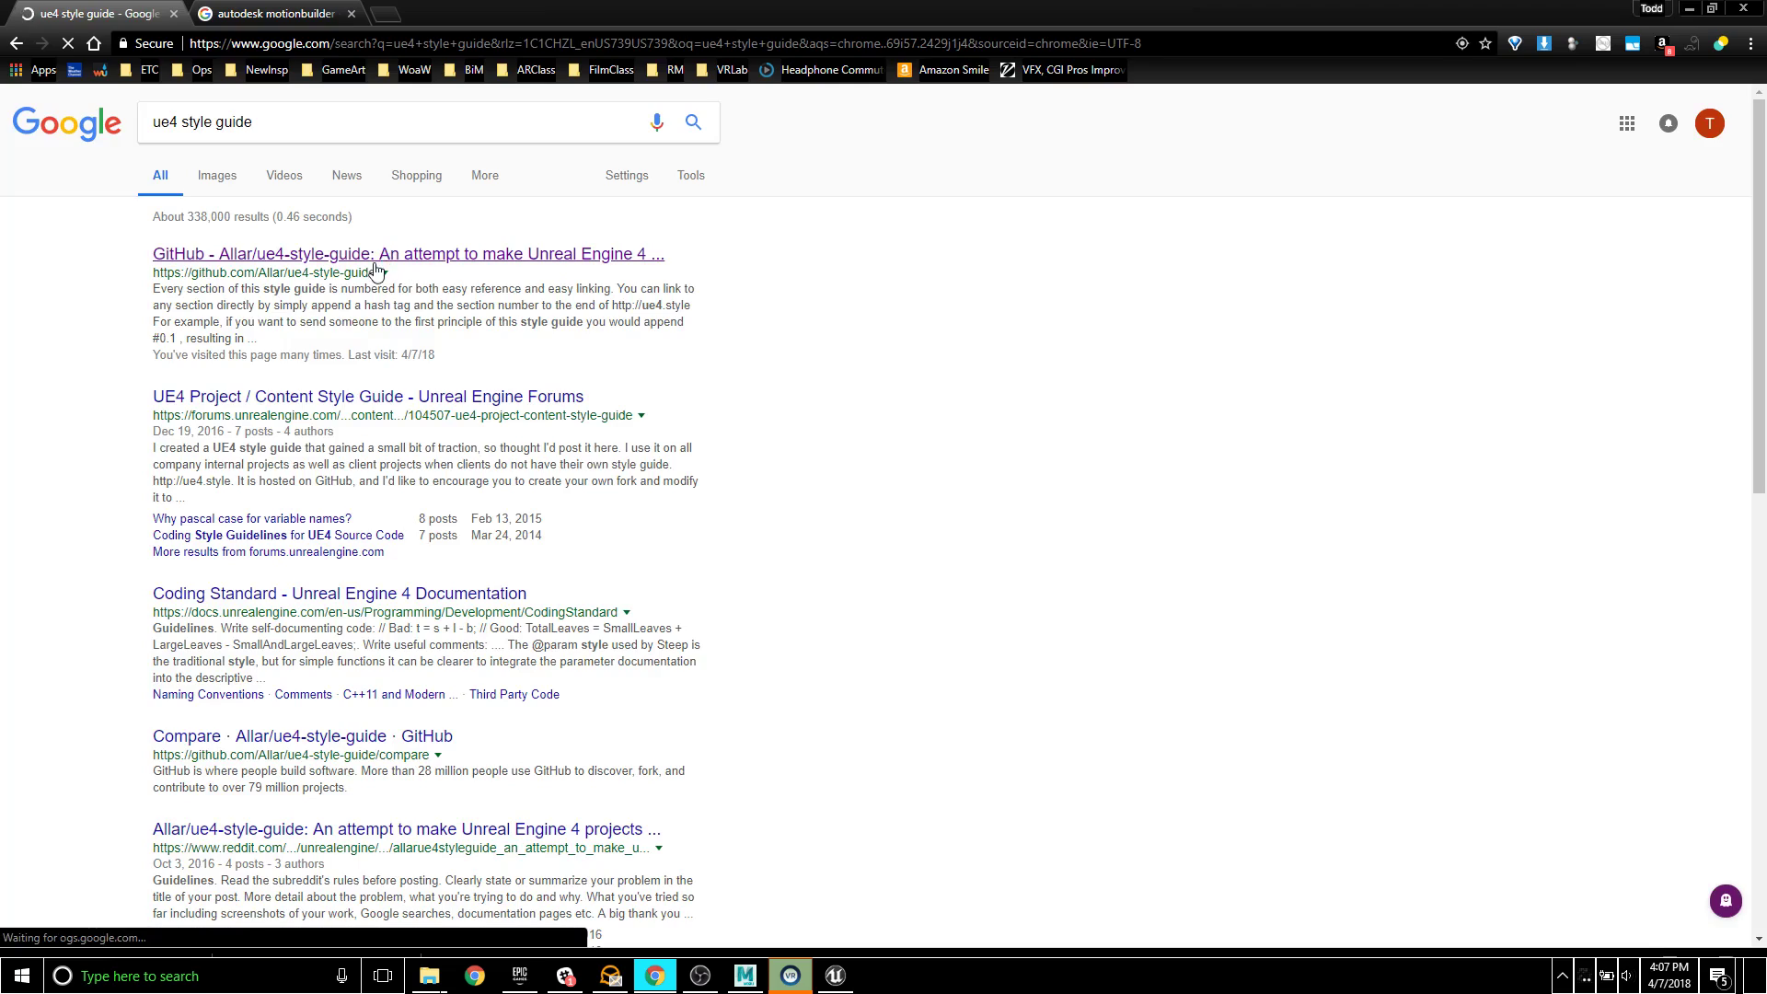
pyautogui.click(373, 257)
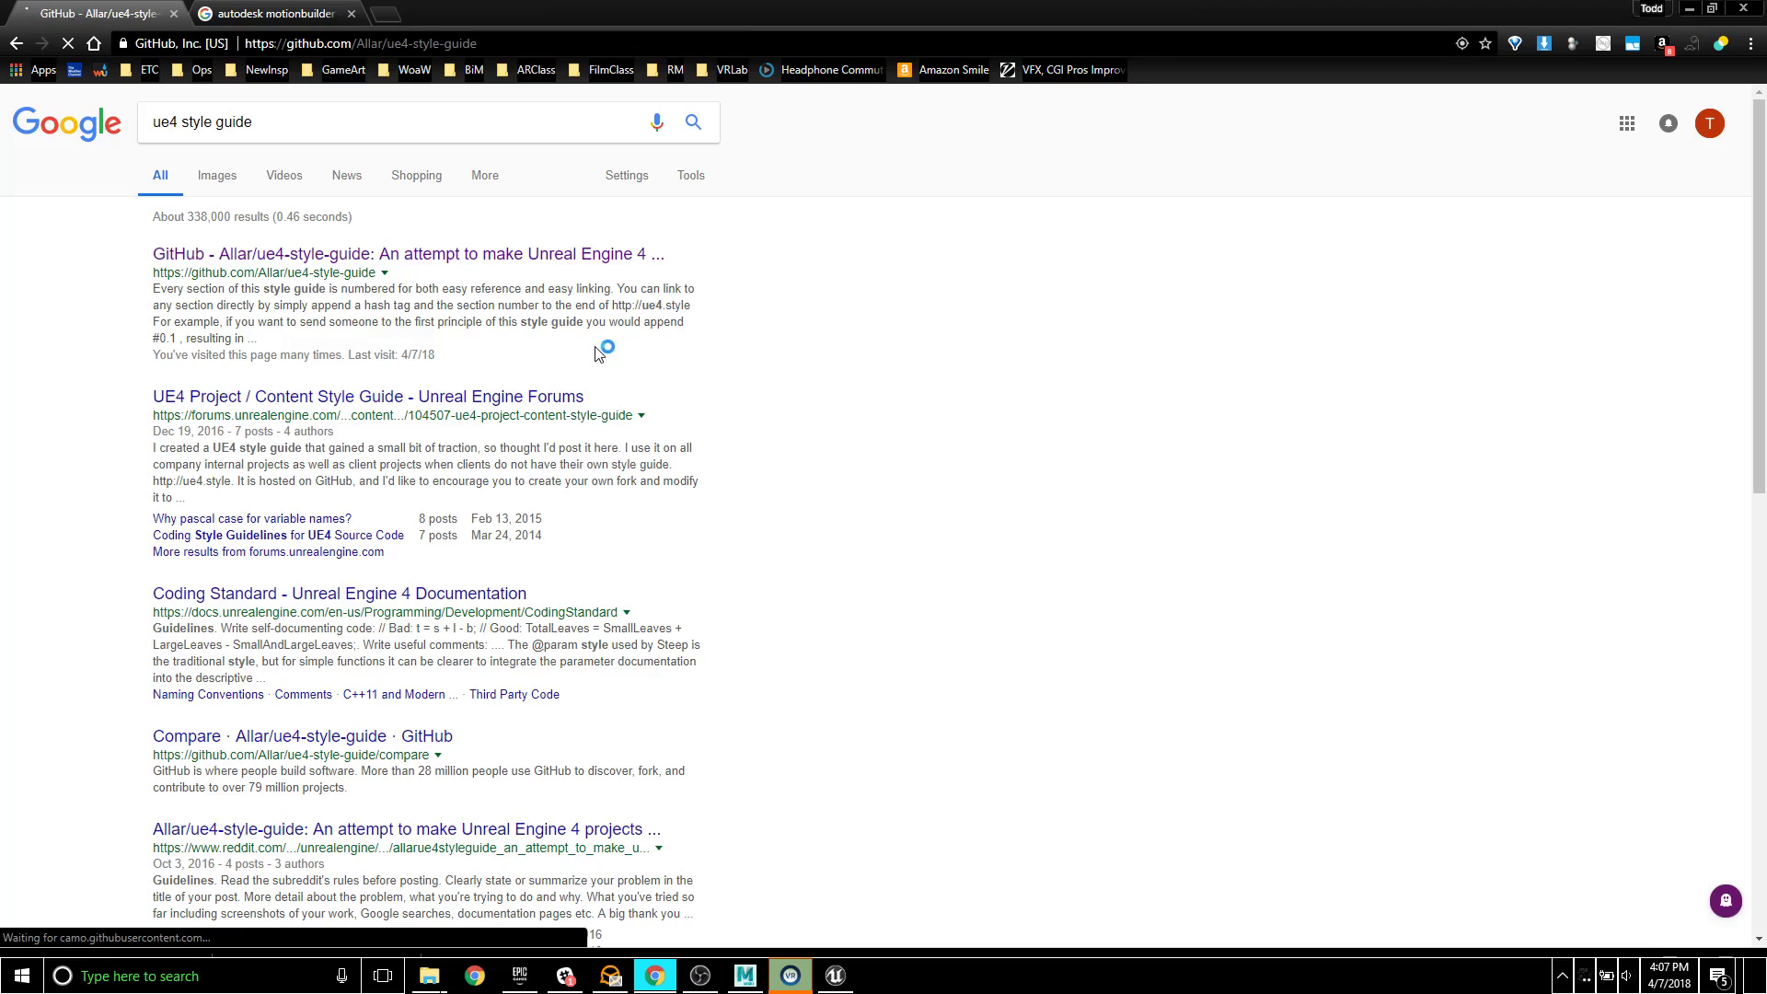
# - Find the asset naming rules in the style guide and go to section 1.2.1 Most Common
pyautogui.scroll(-6, 442, 509)
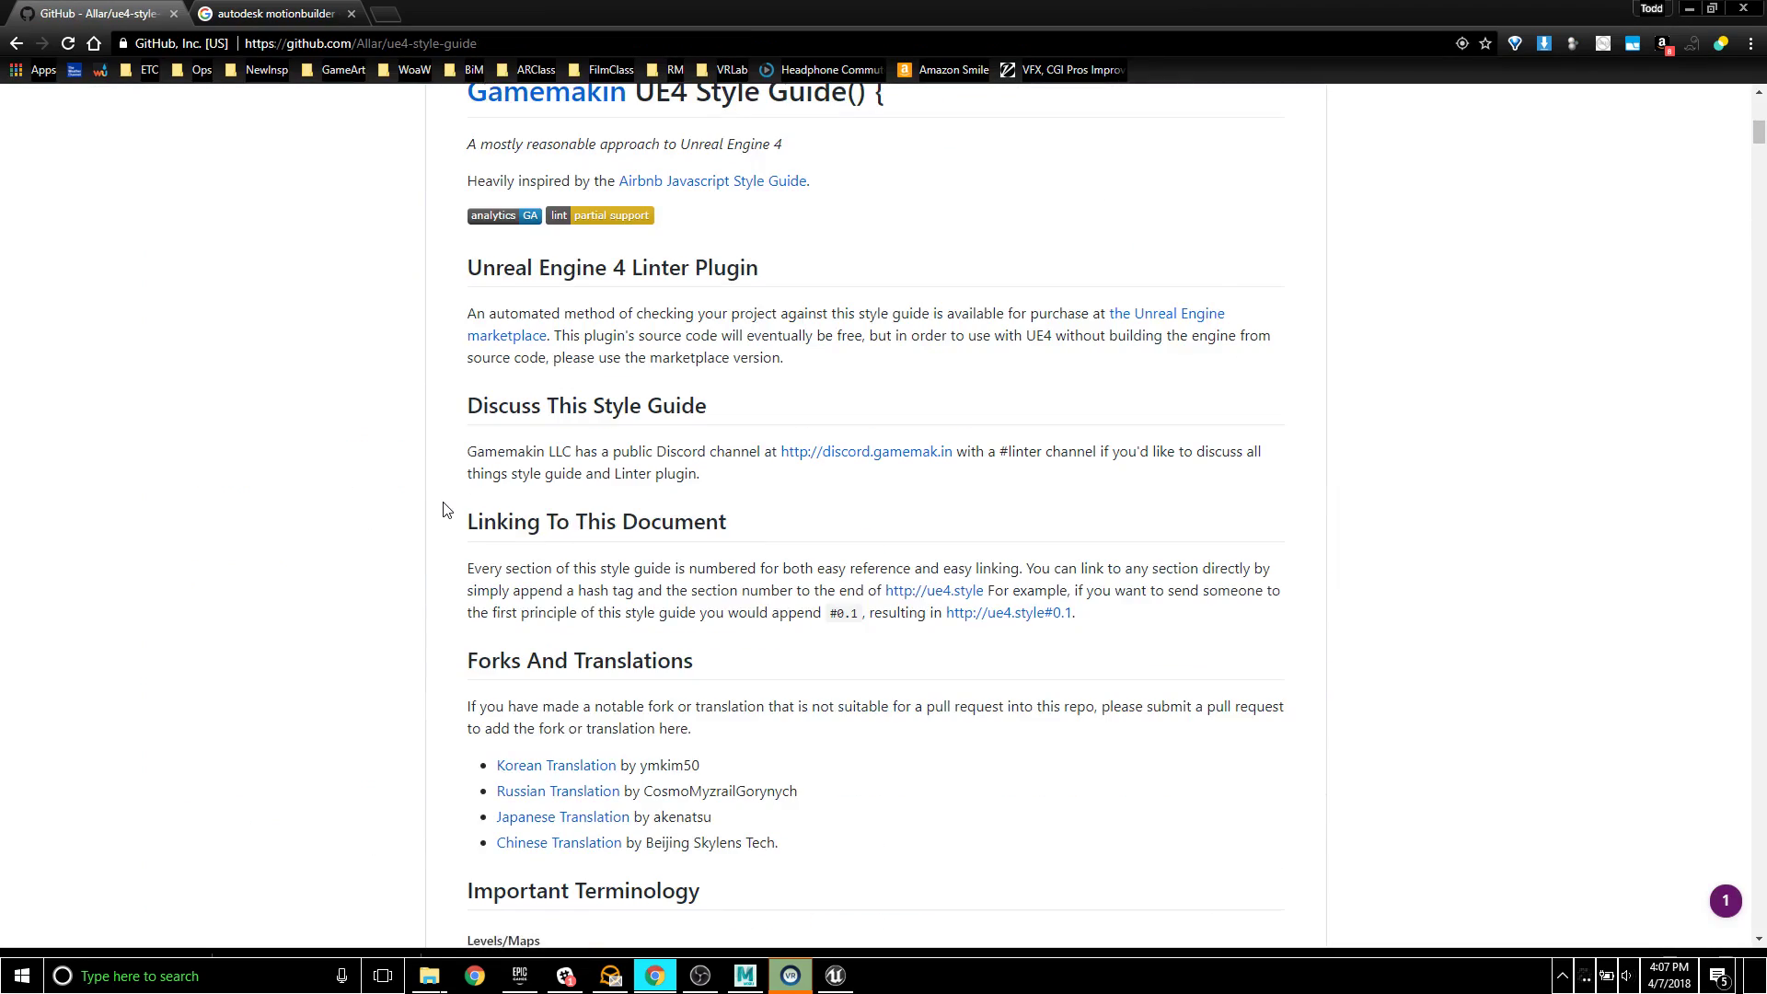
pyautogui.scroll(-20, 446, 506)
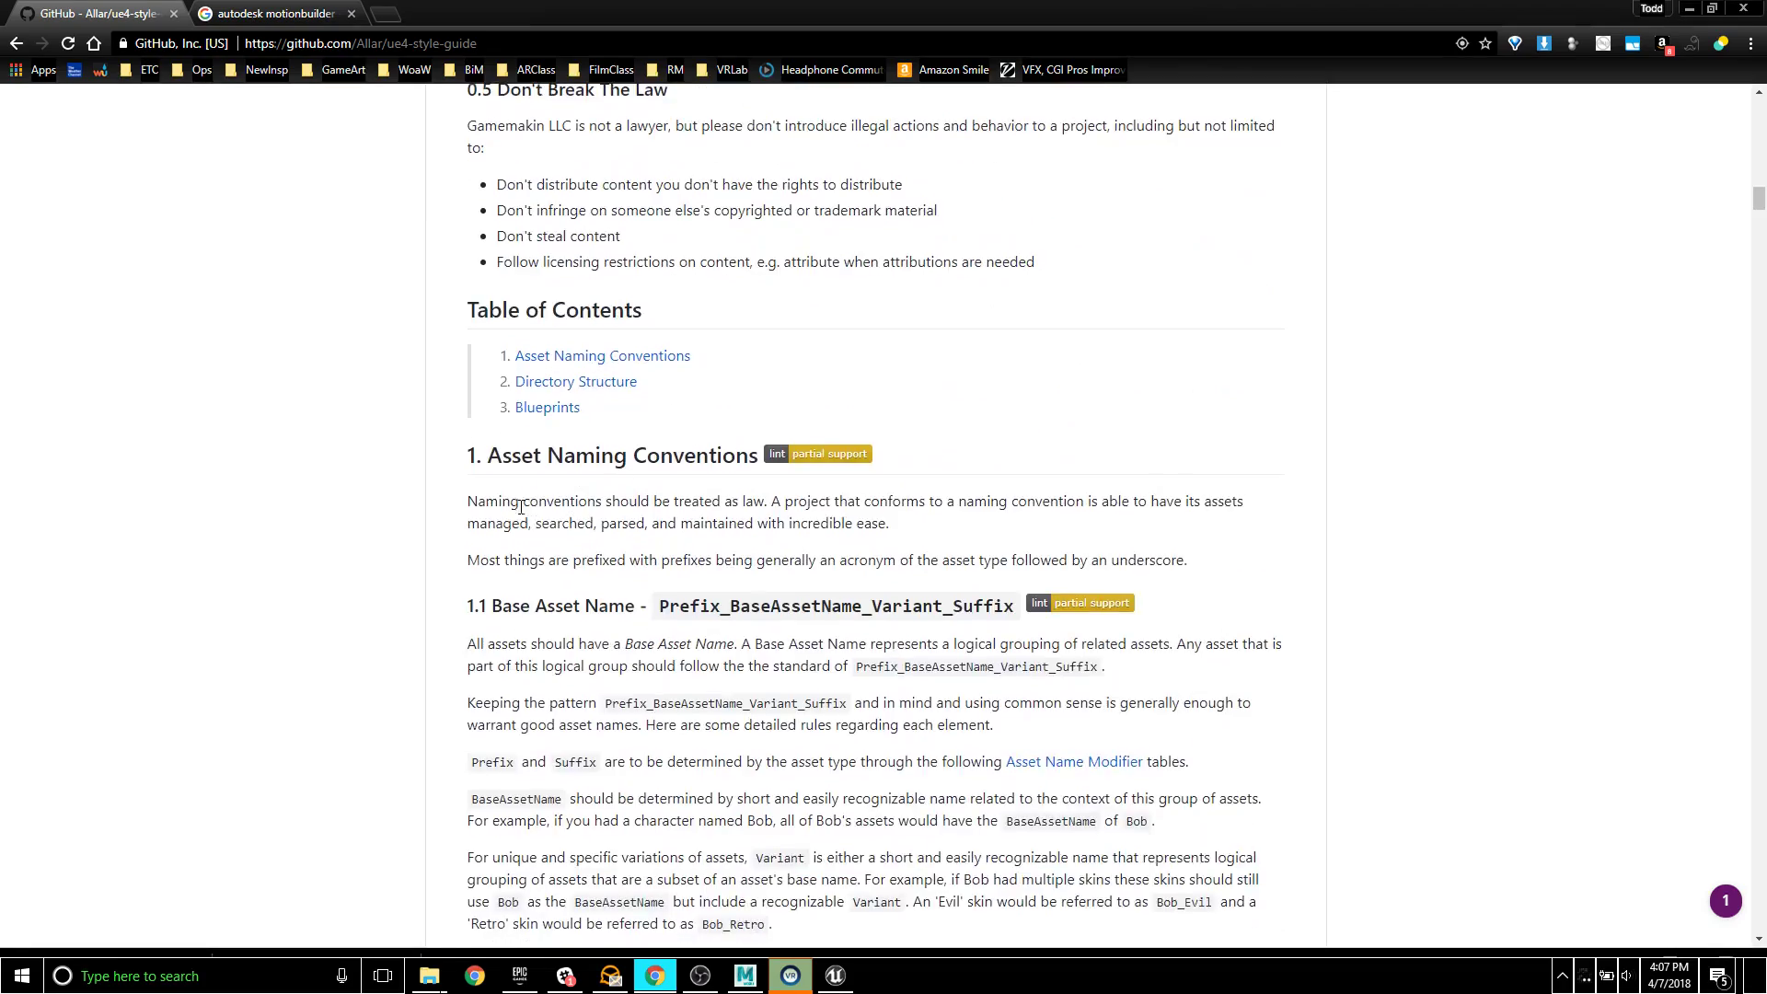
pyautogui.scroll(-13, 521, 506)
pyautogui.scroll(2, 553, 479)
pyautogui.scroll(-1, 589, 451)
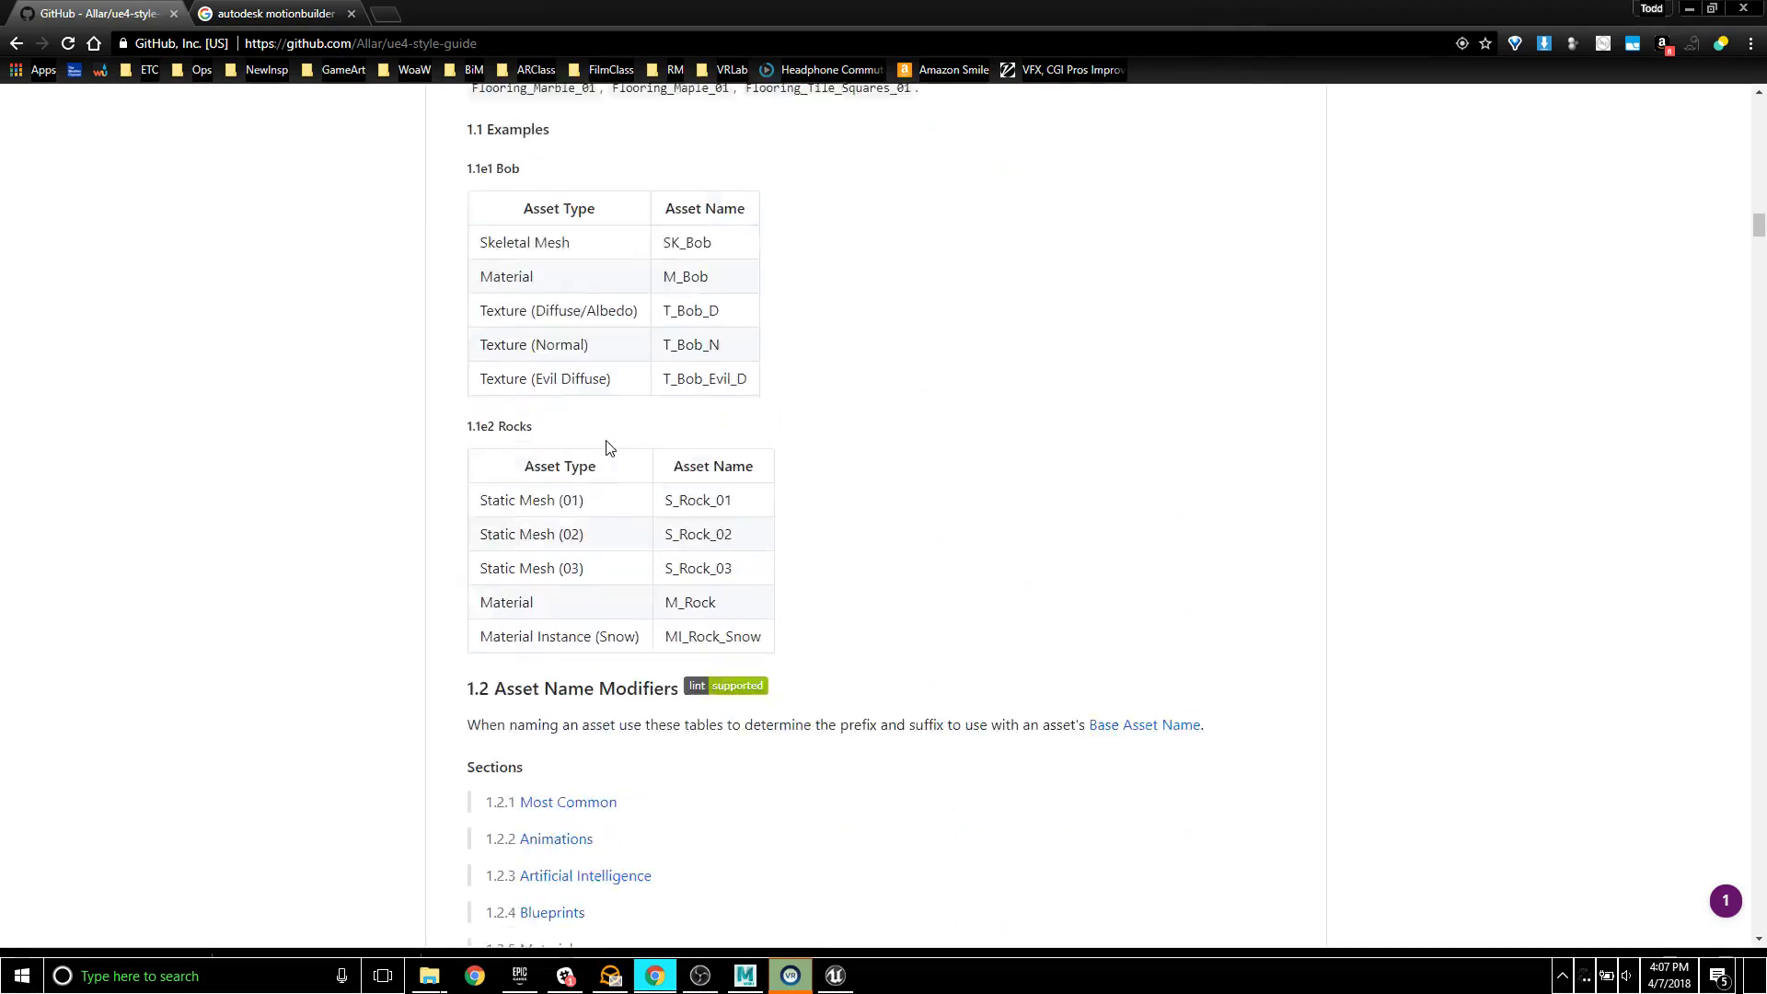
pyautogui.scroll(-5, 607, 447)
pyautogui.click(584, 362)
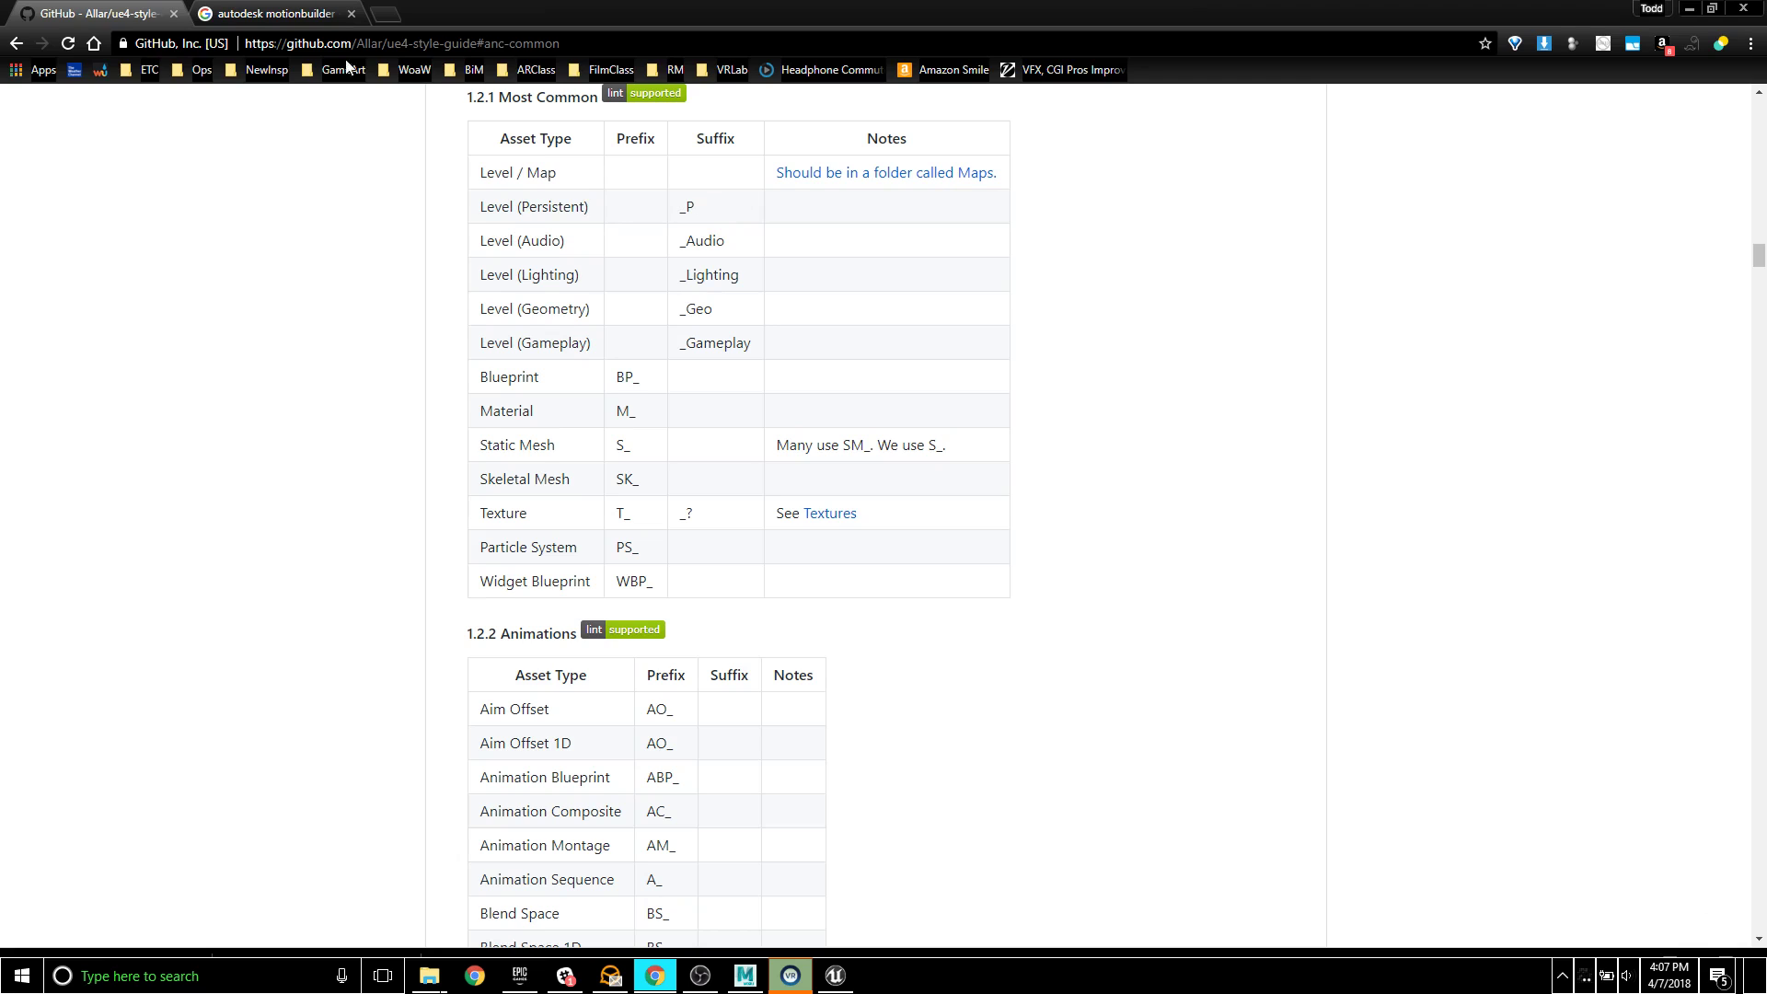
# - Switch back to Unreal Editor, show the Levels list and toggle the Persistent Level's visibility off and on again
pyautogui.click(835, 974)
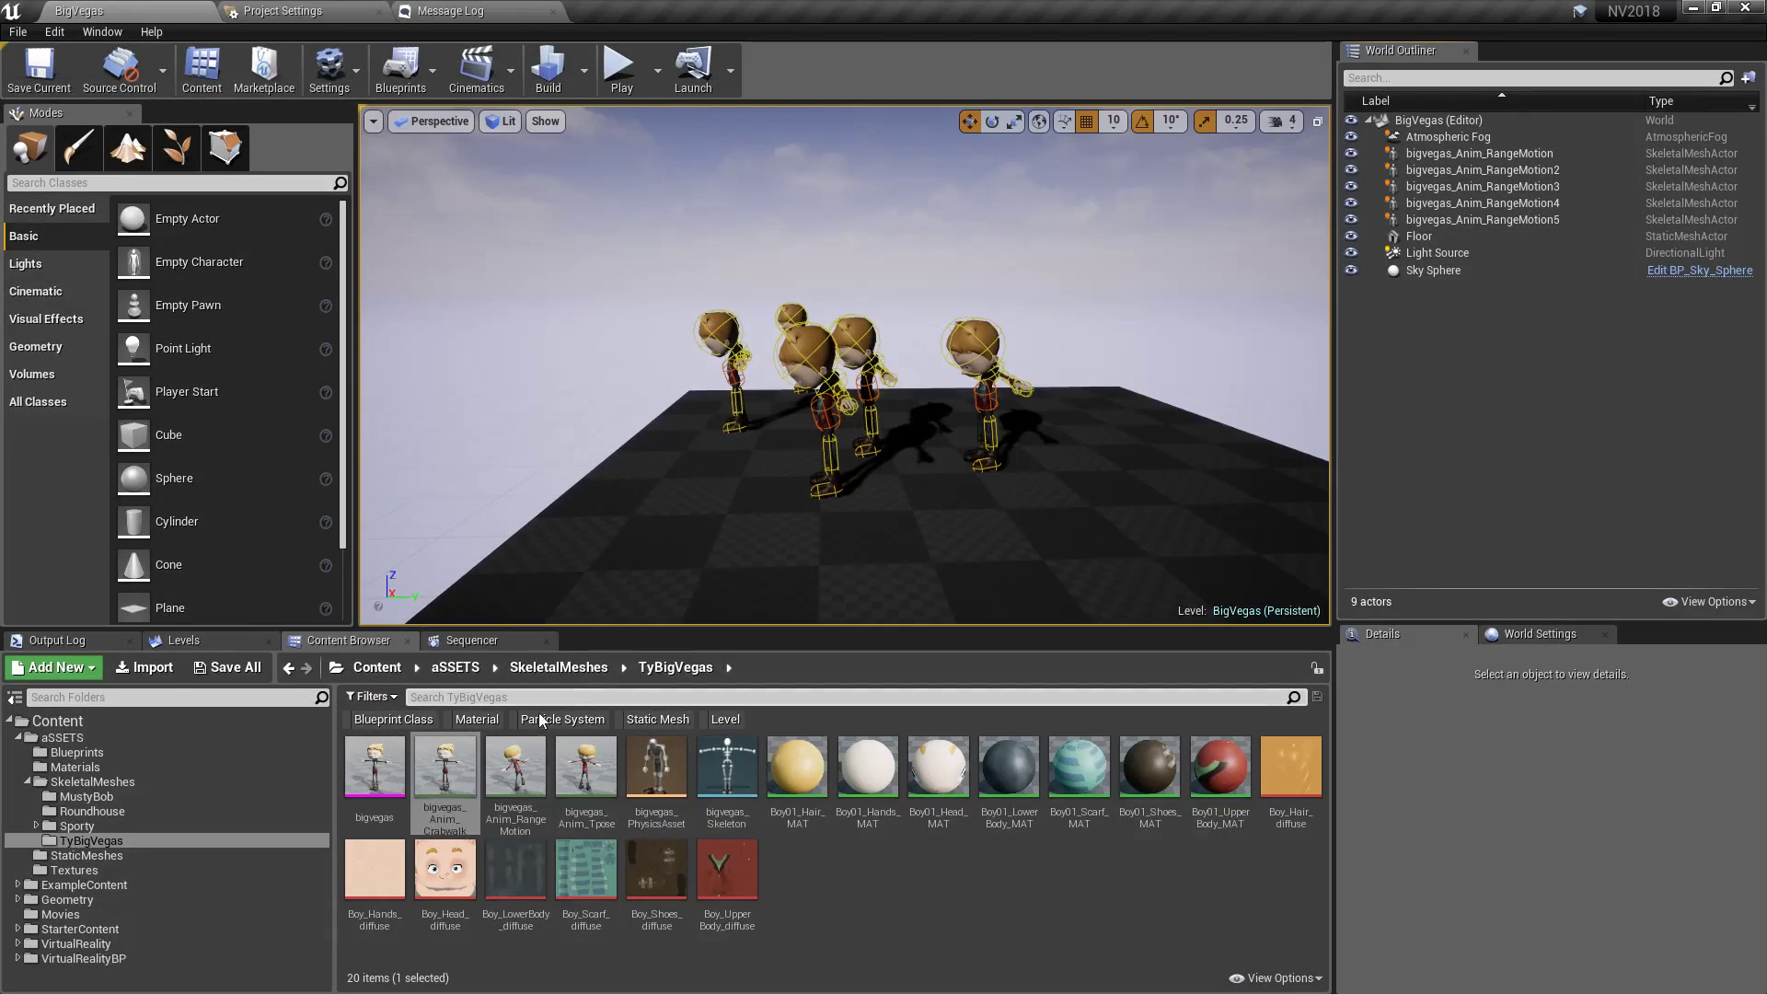
pyautogui.click(210, 641)
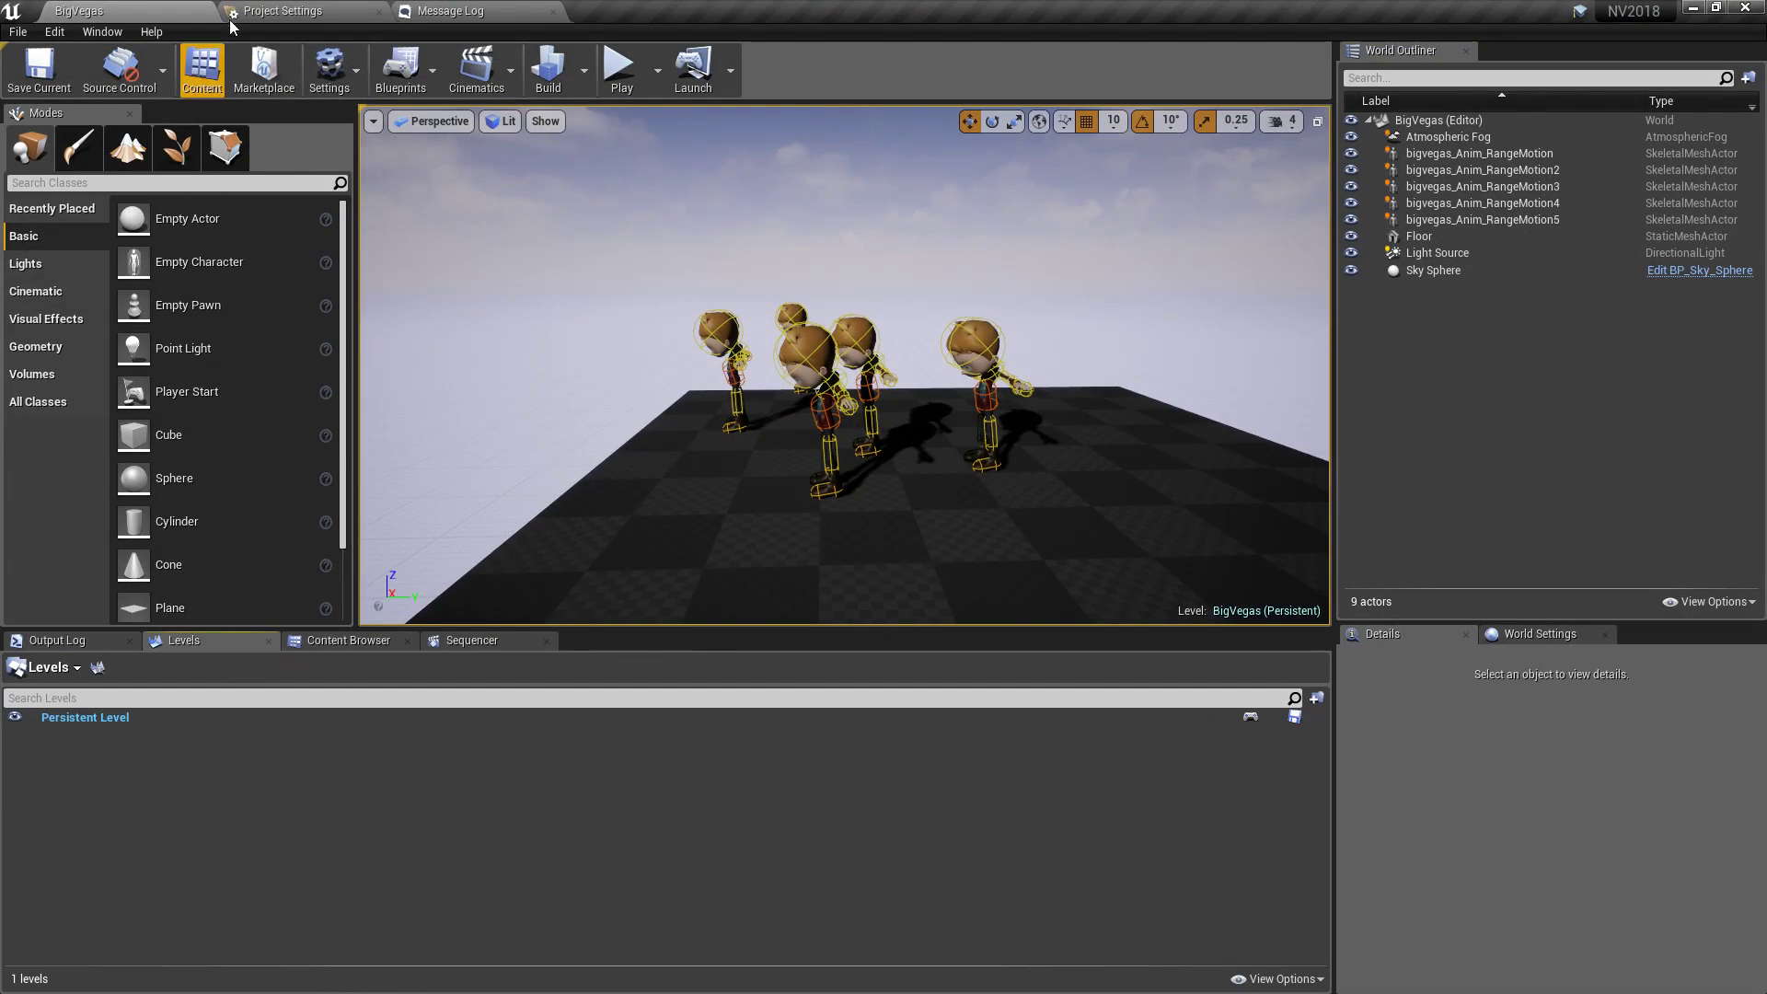
pyautogui.click(99, 33)
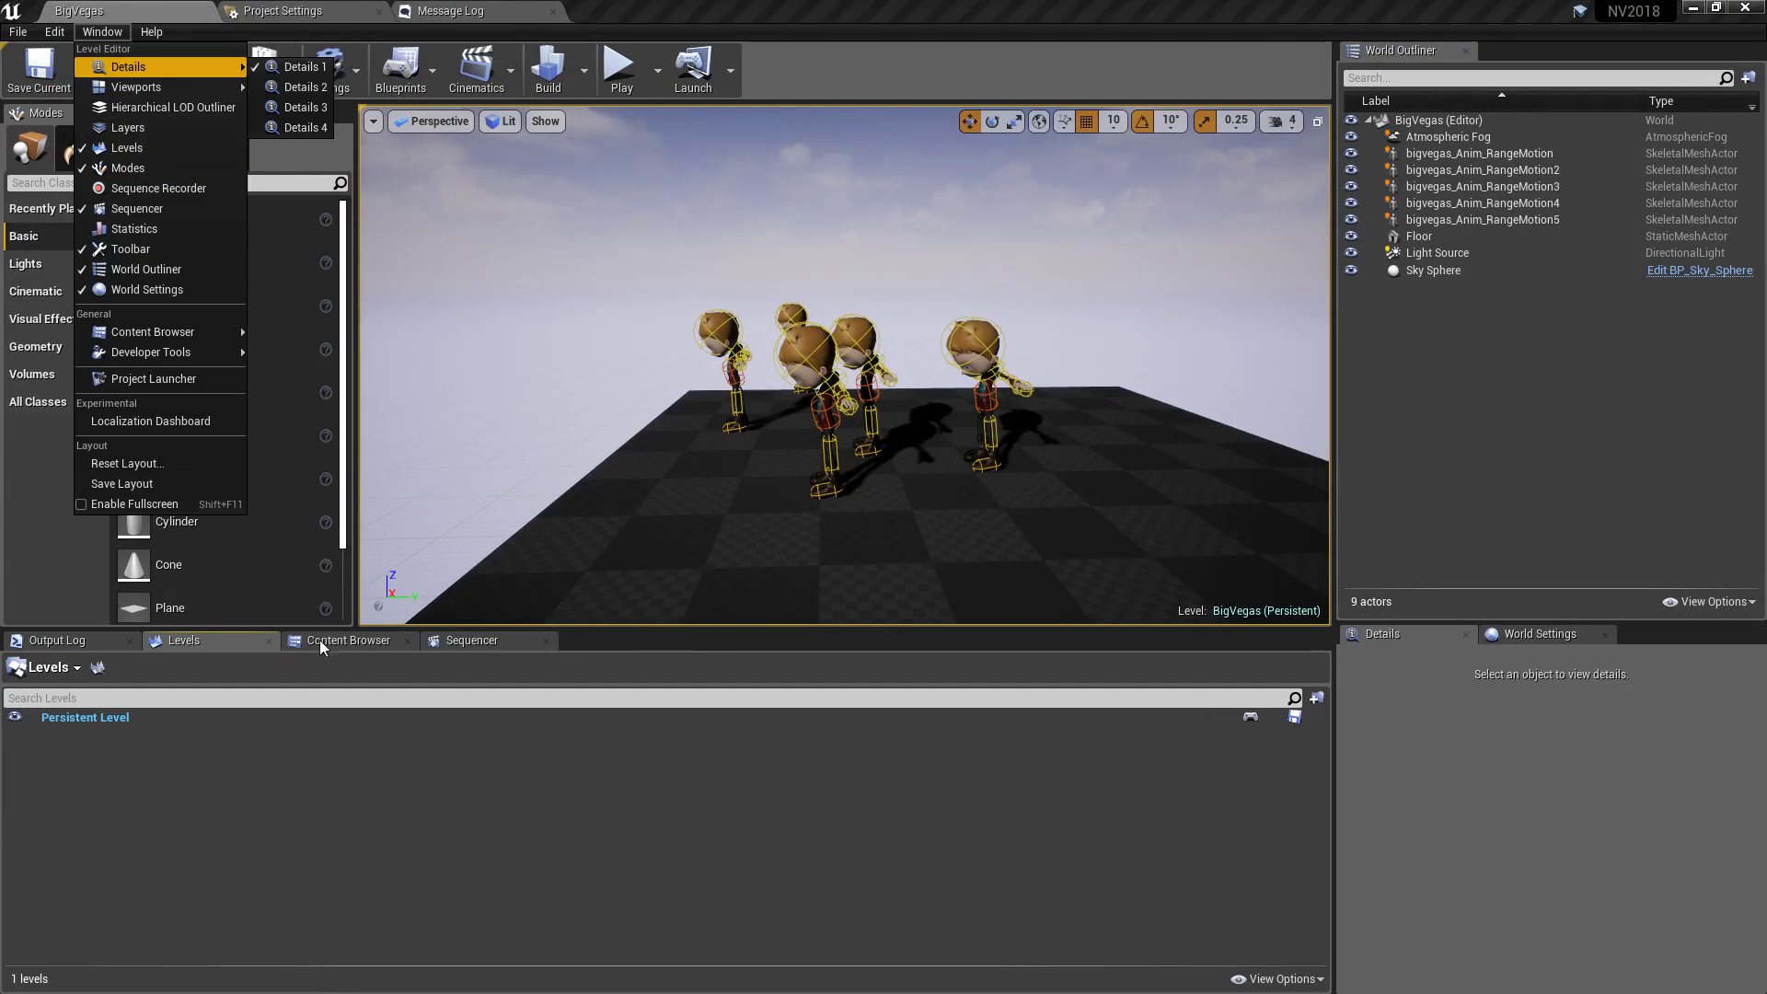
pyautogui.click(69, 721)
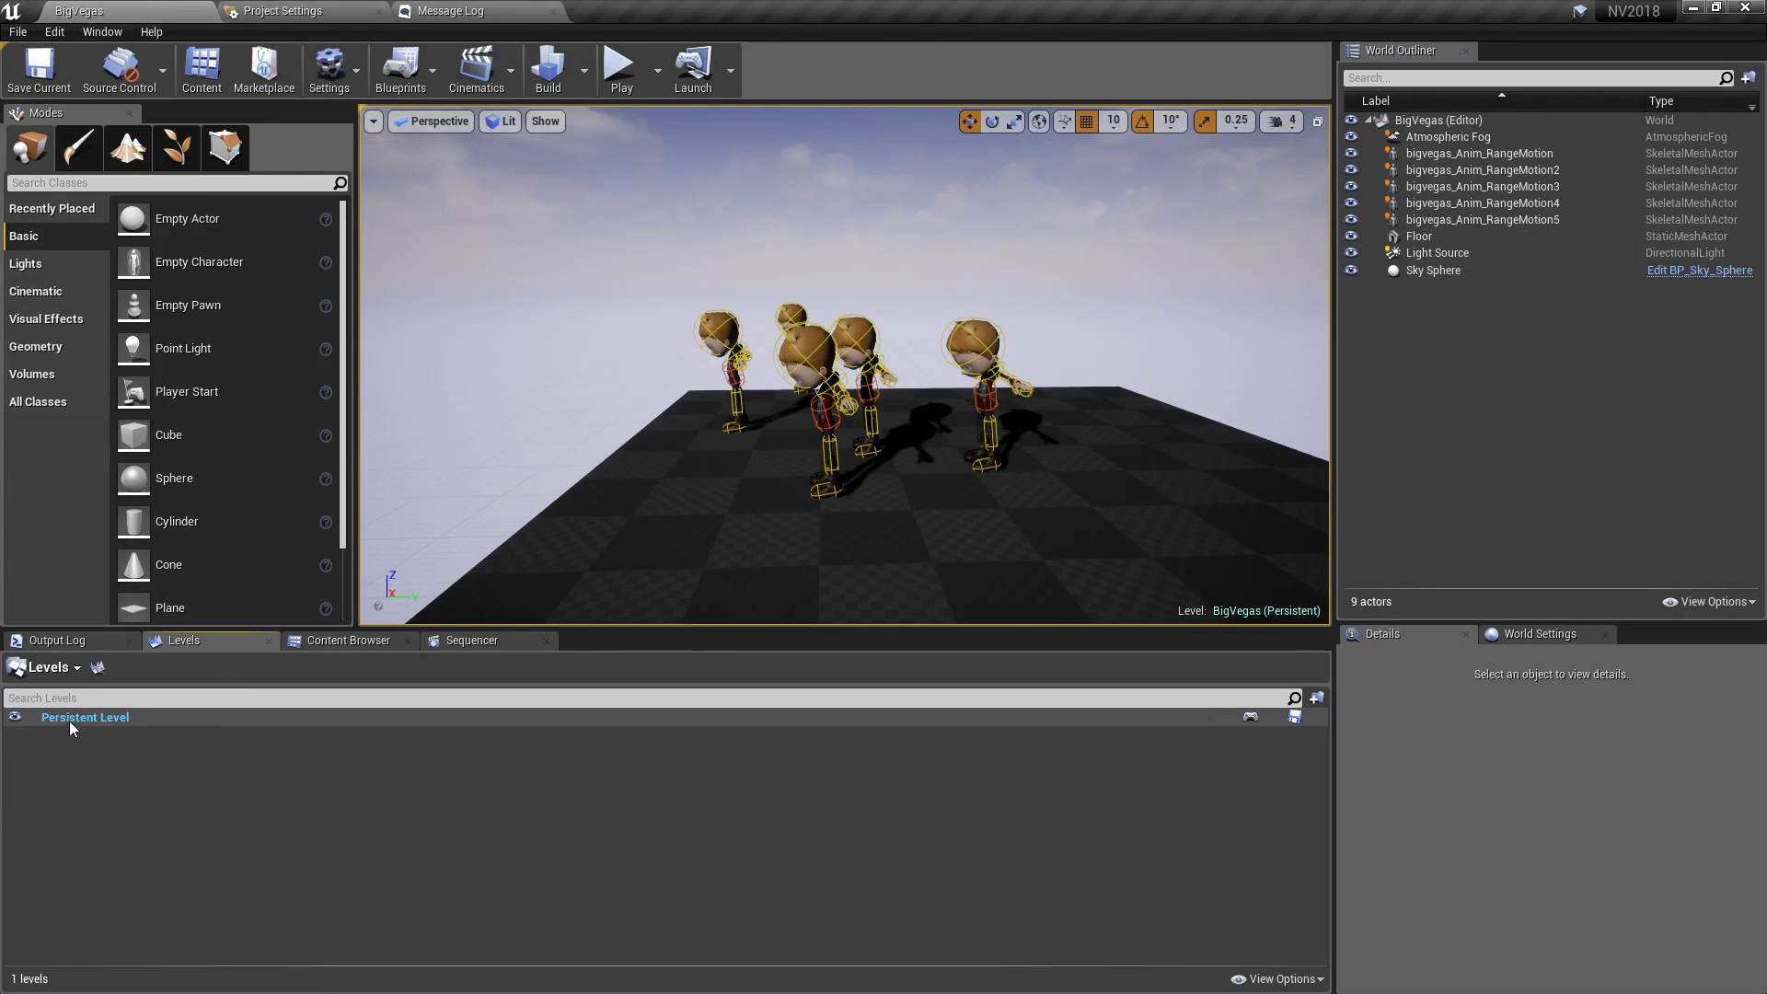
pyautogui.click(14, 718)
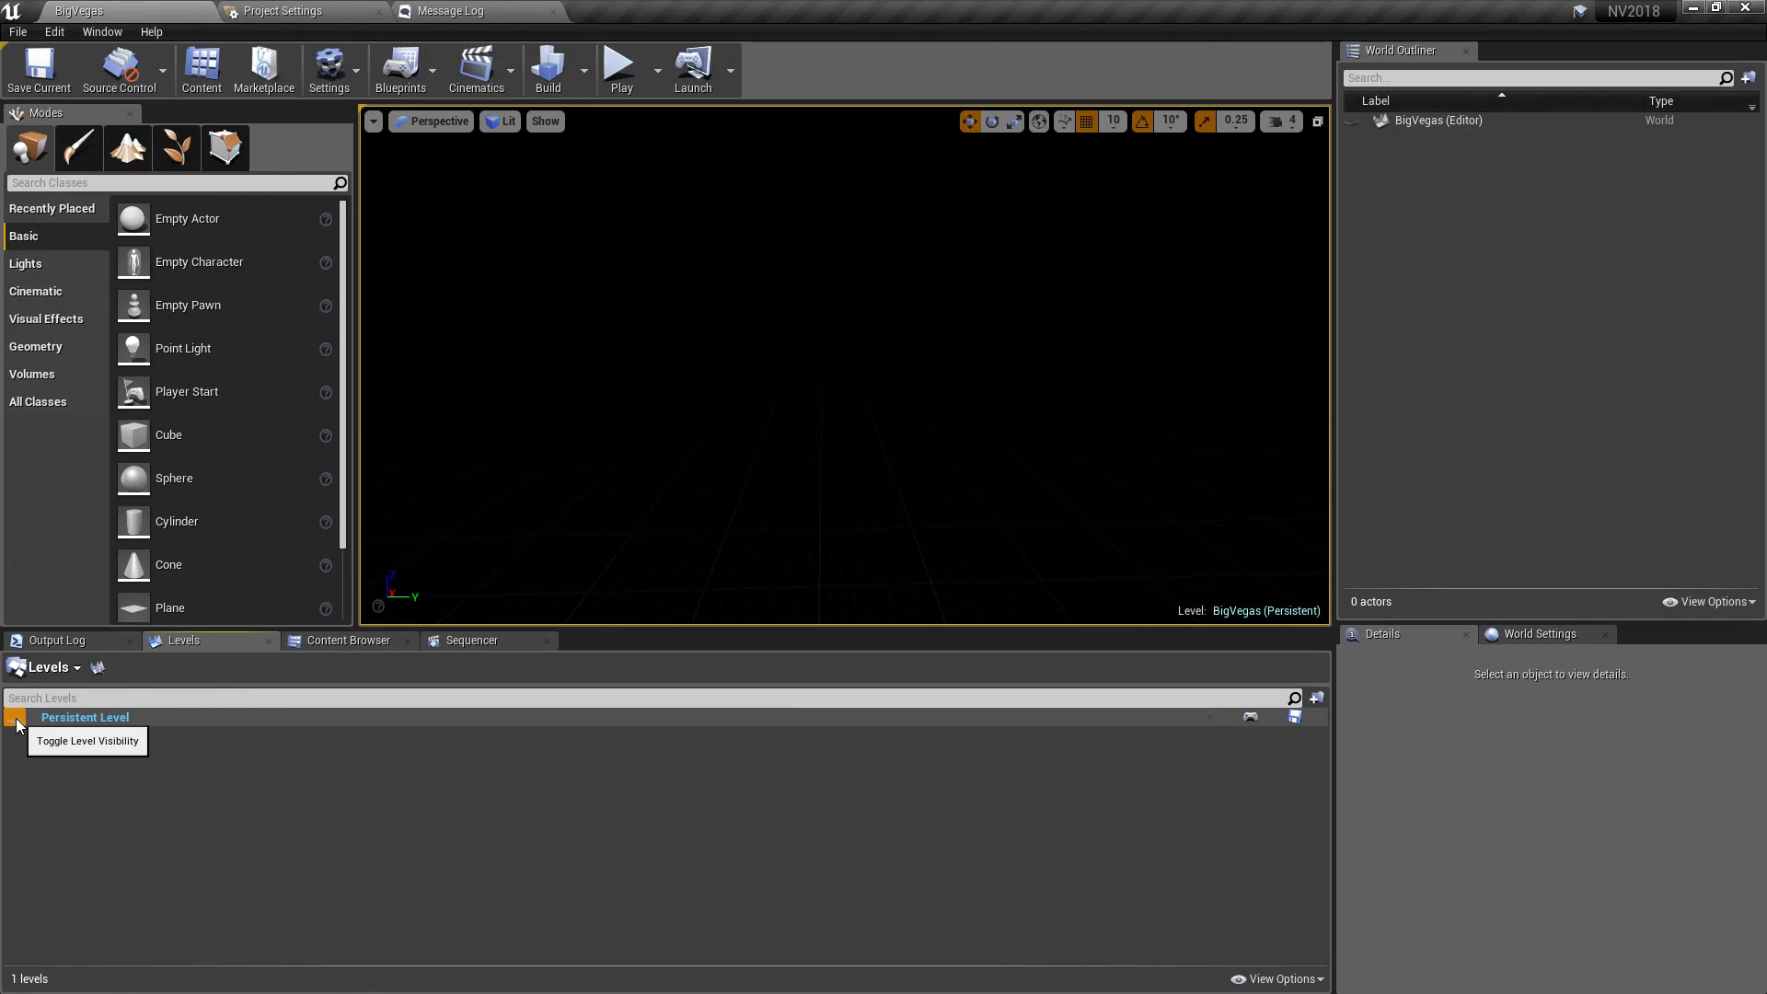
pyautogui.click(15, 719)
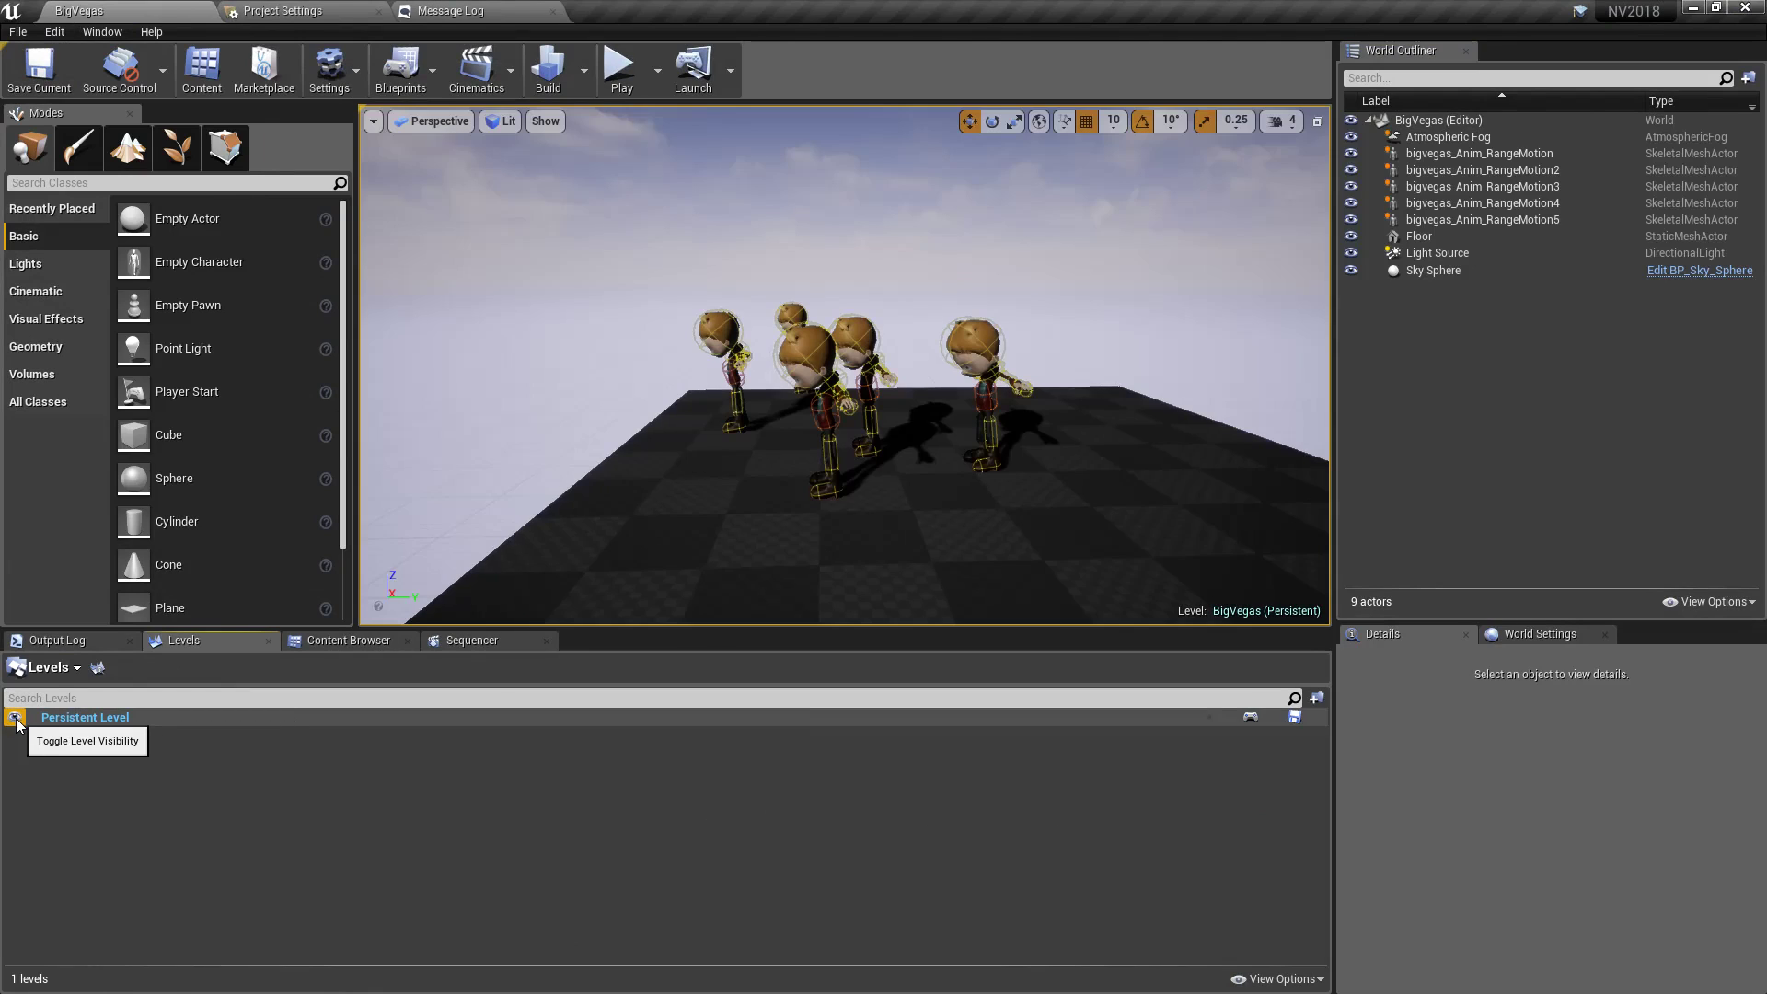
# - Check the level naming suffixes in the style guide in the browser and return to Unreal Editor
pyautogui.click(1694, 8)
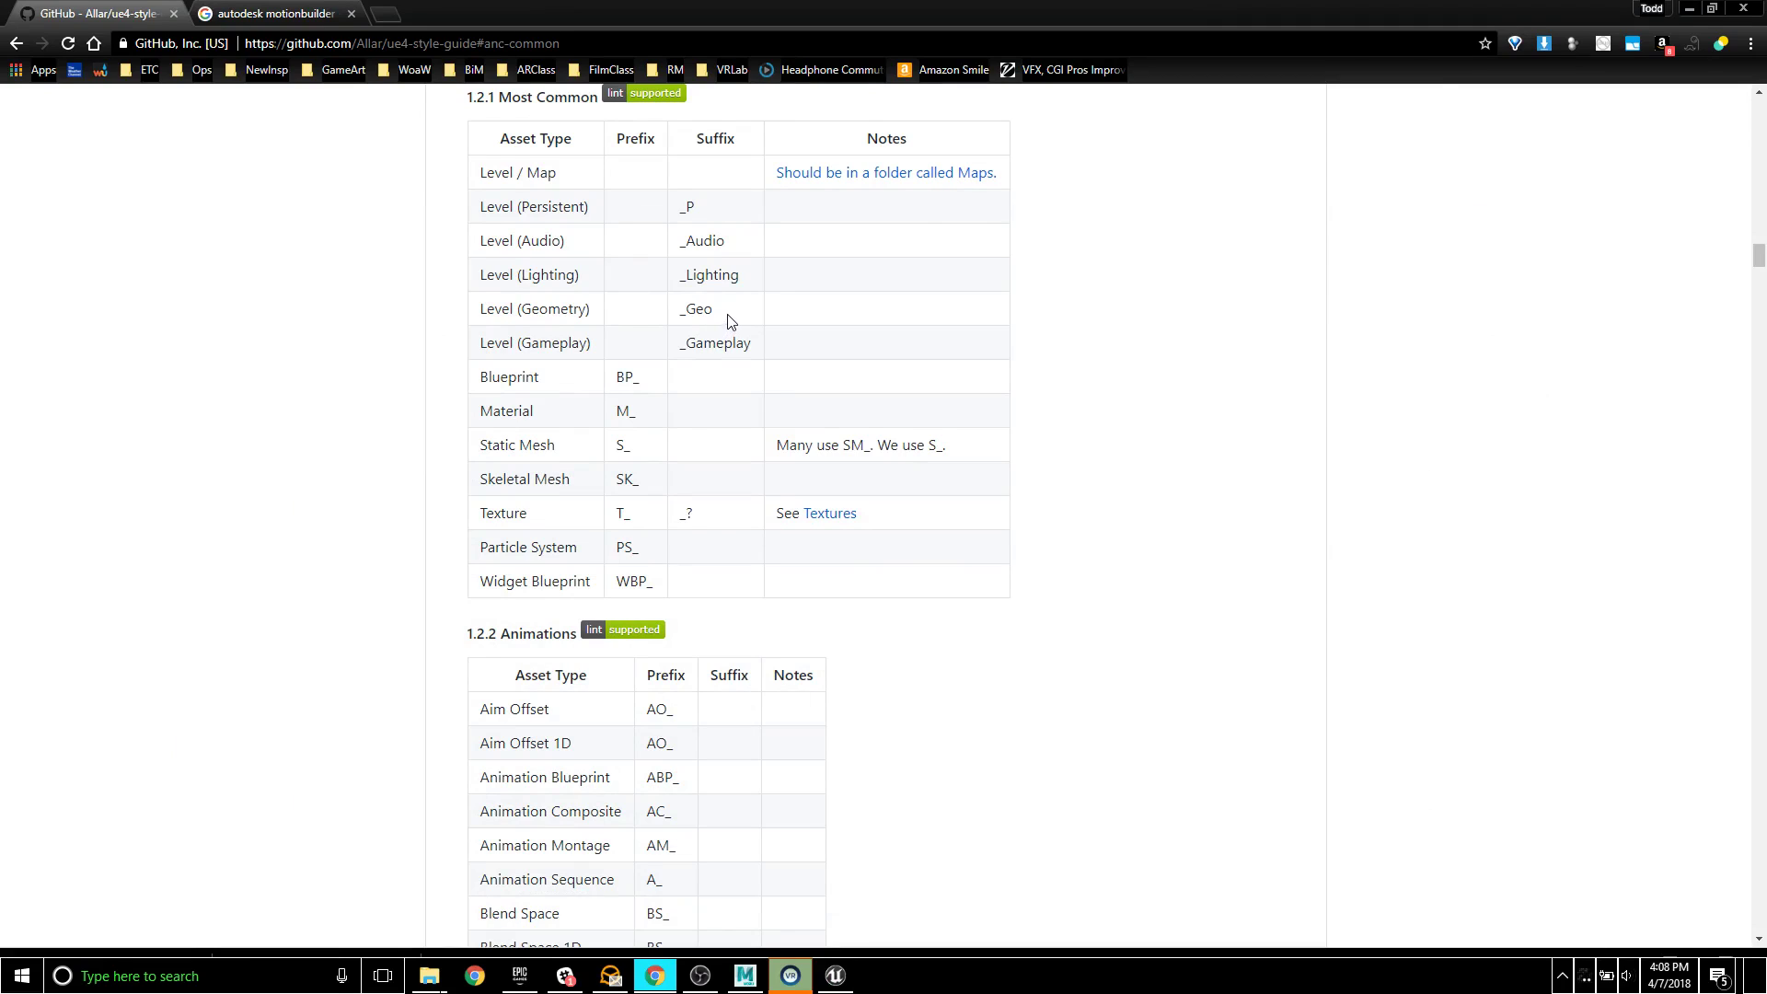
pyautogui.click(1690, 9)
pyautogui.click(837, 976)
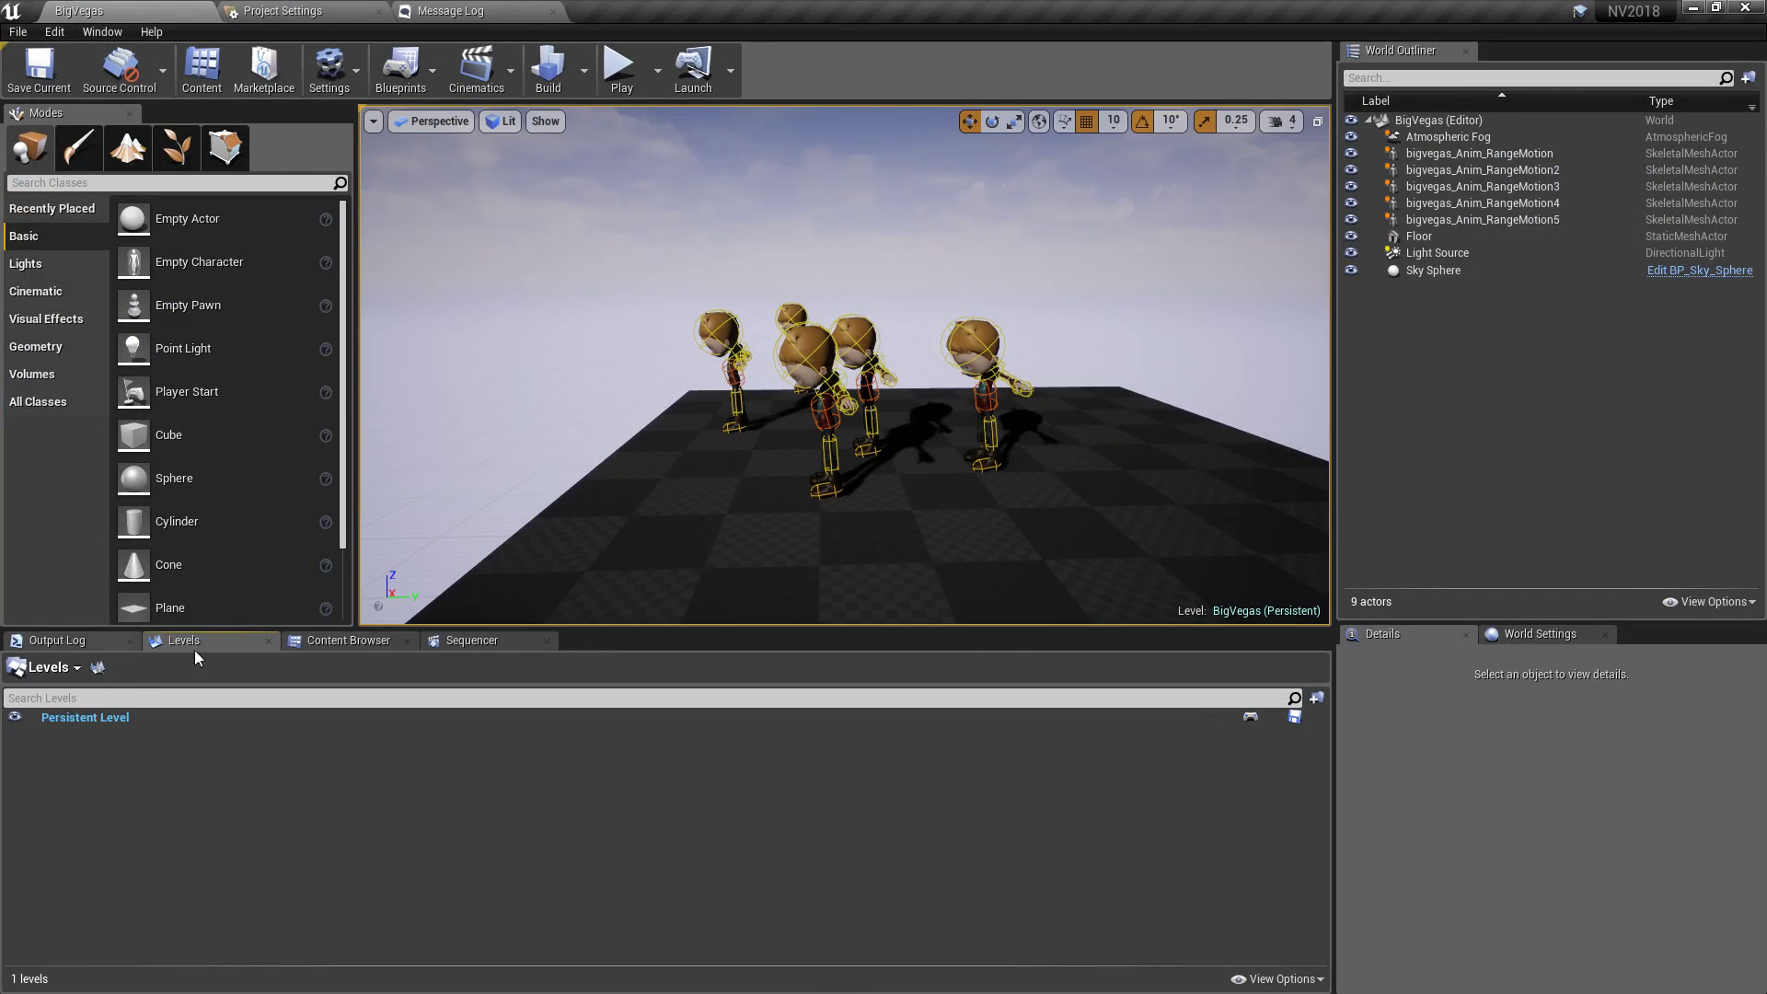
# - Create a new empty level
pyautogui.click(18, 31)
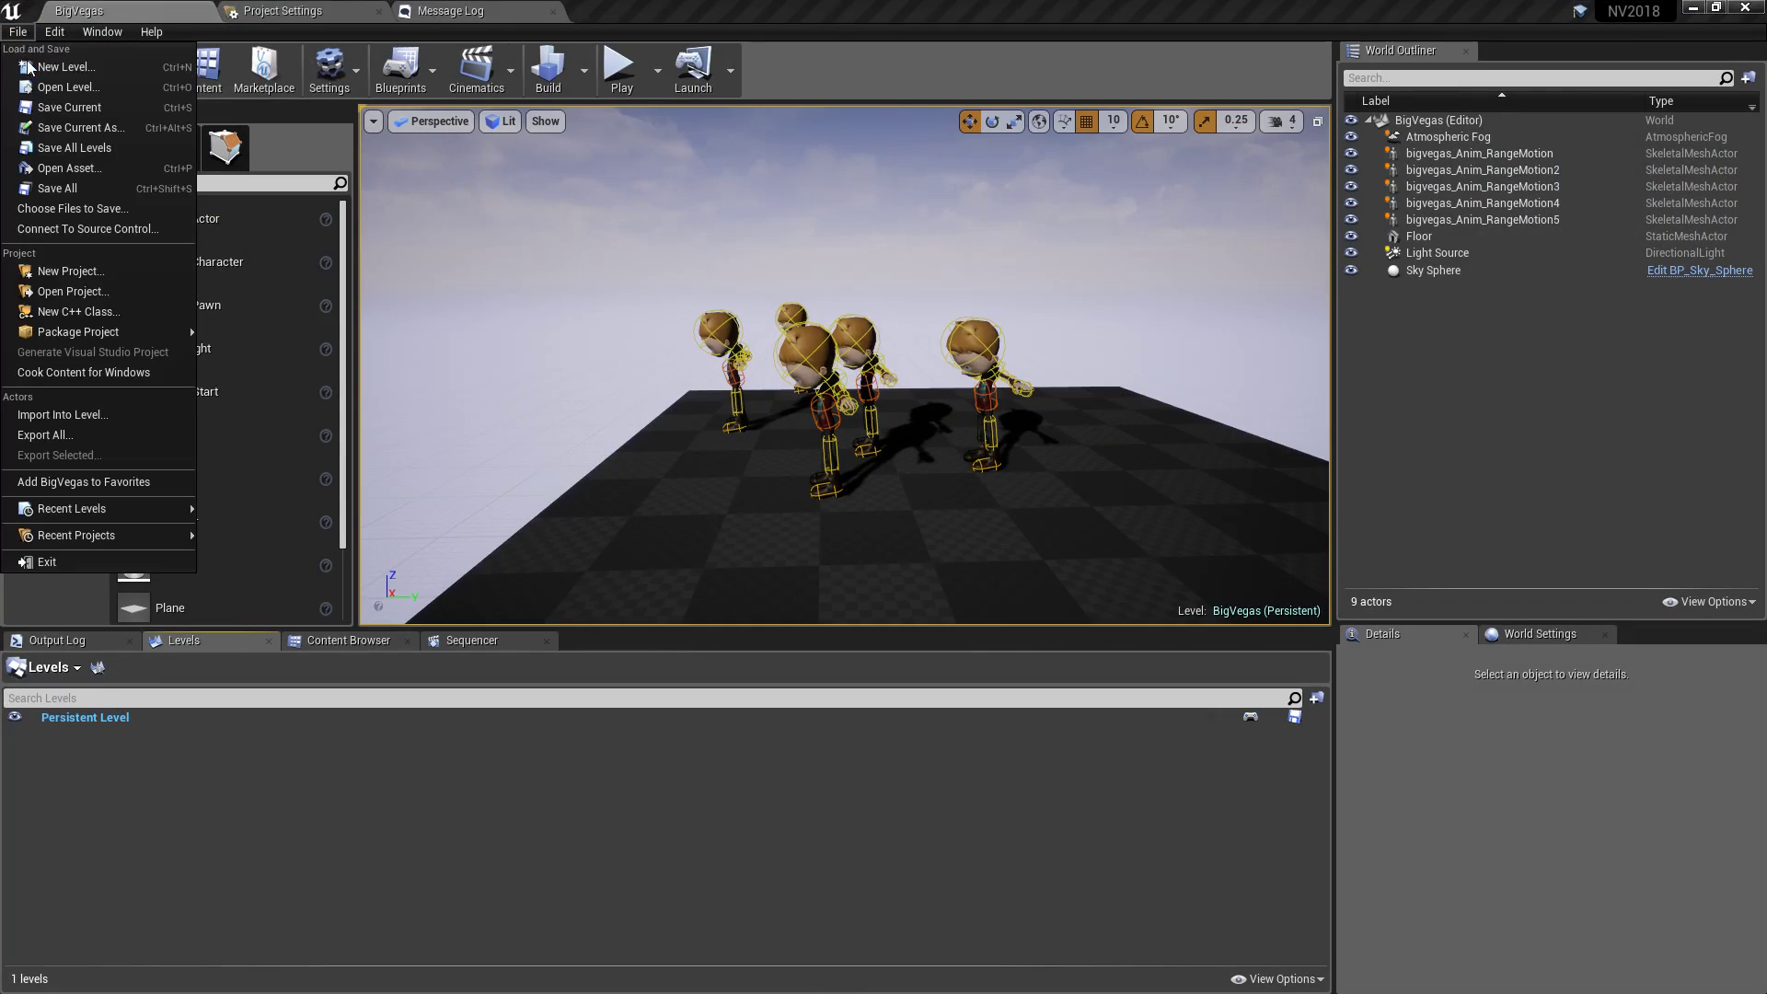
pyautogui.click(28, 66)
pyautogui.click(1042, 406)
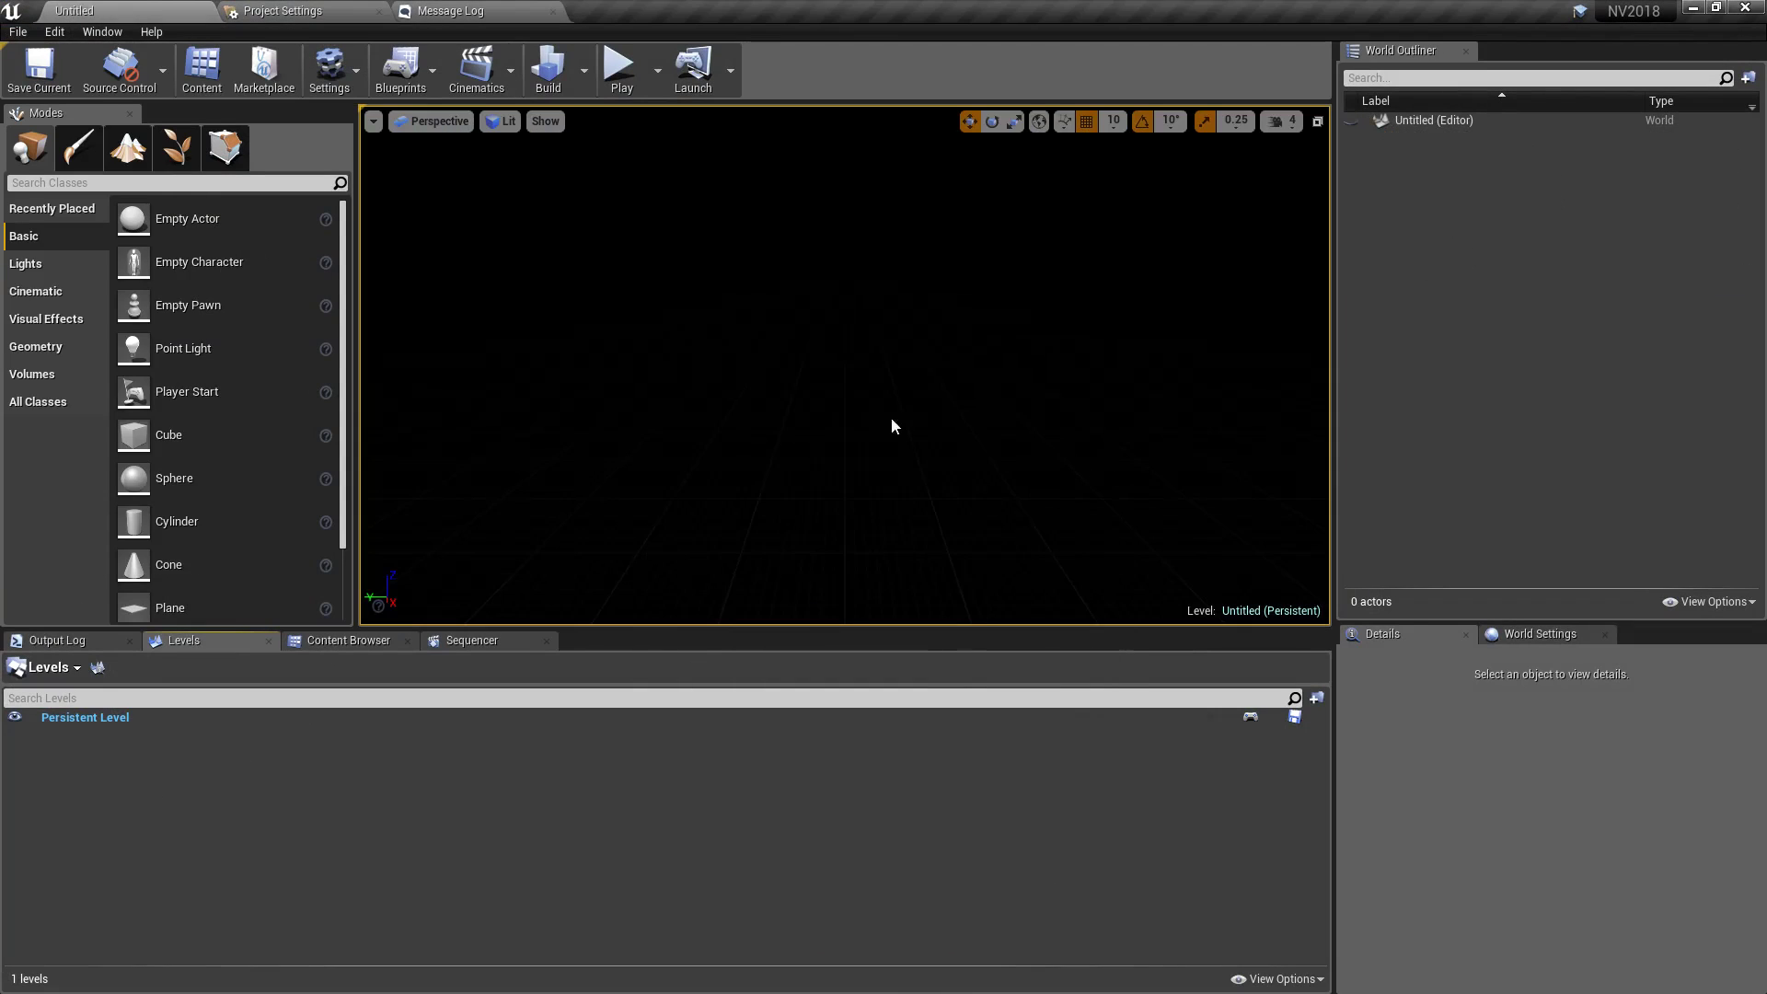
# - Place a Player Start in the empty level and set its location to X 0, Y 0, Z 0
pyautogui.moveTo(185, 389); pyautogui.dragTo(861, 419)
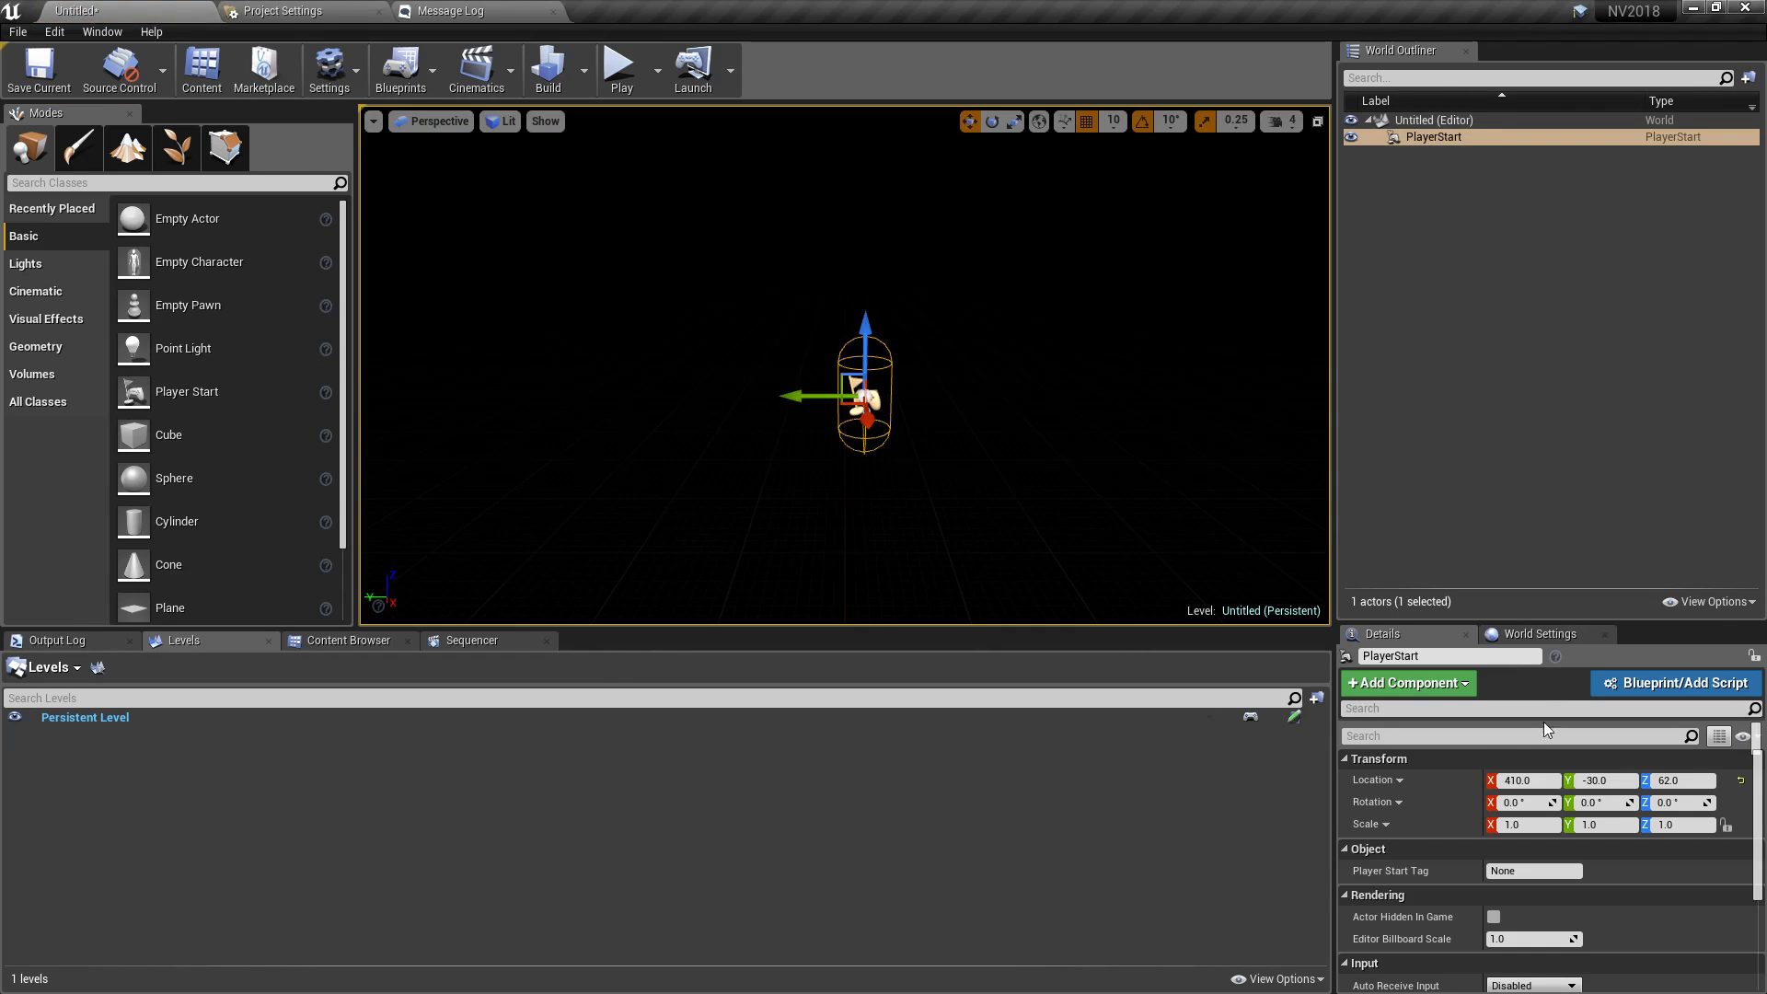
pyautogui.click(1542, 780)
pyautogui.write('0')
pyautogui.press('Tab')
pyautogui.write('0')
pyautogui.press('Tab')
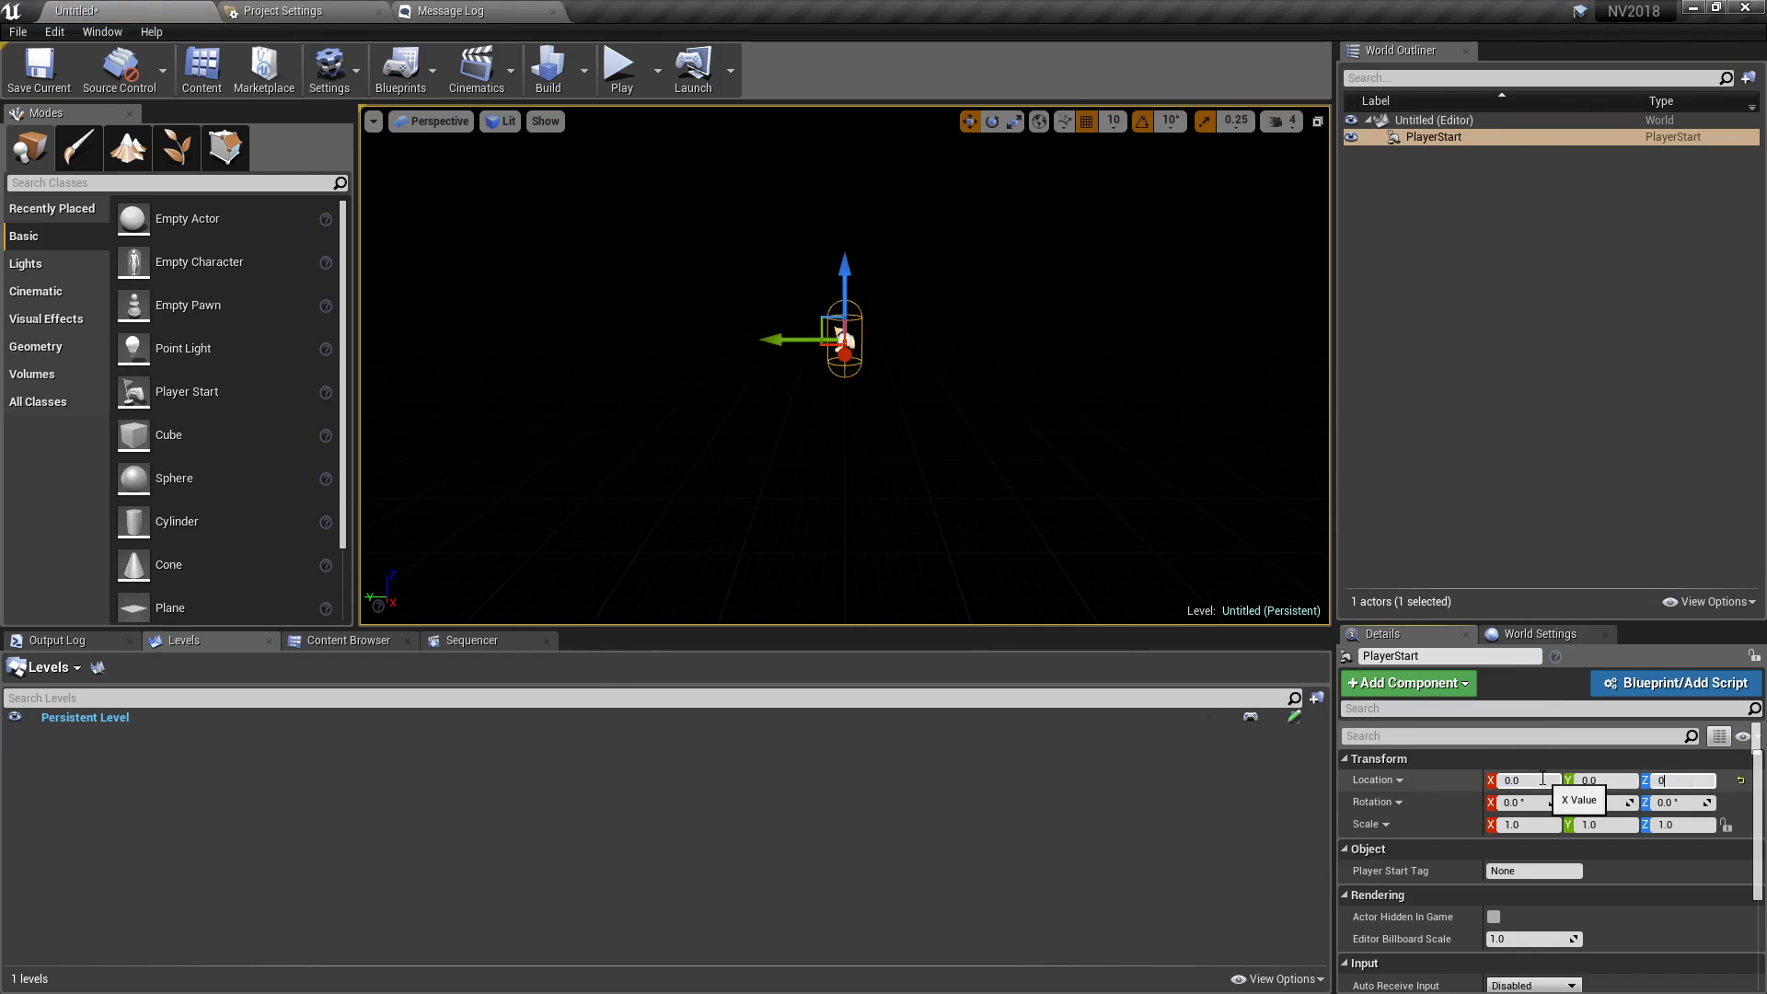
pyautogui.write('0')
pyautogui.press('Return')
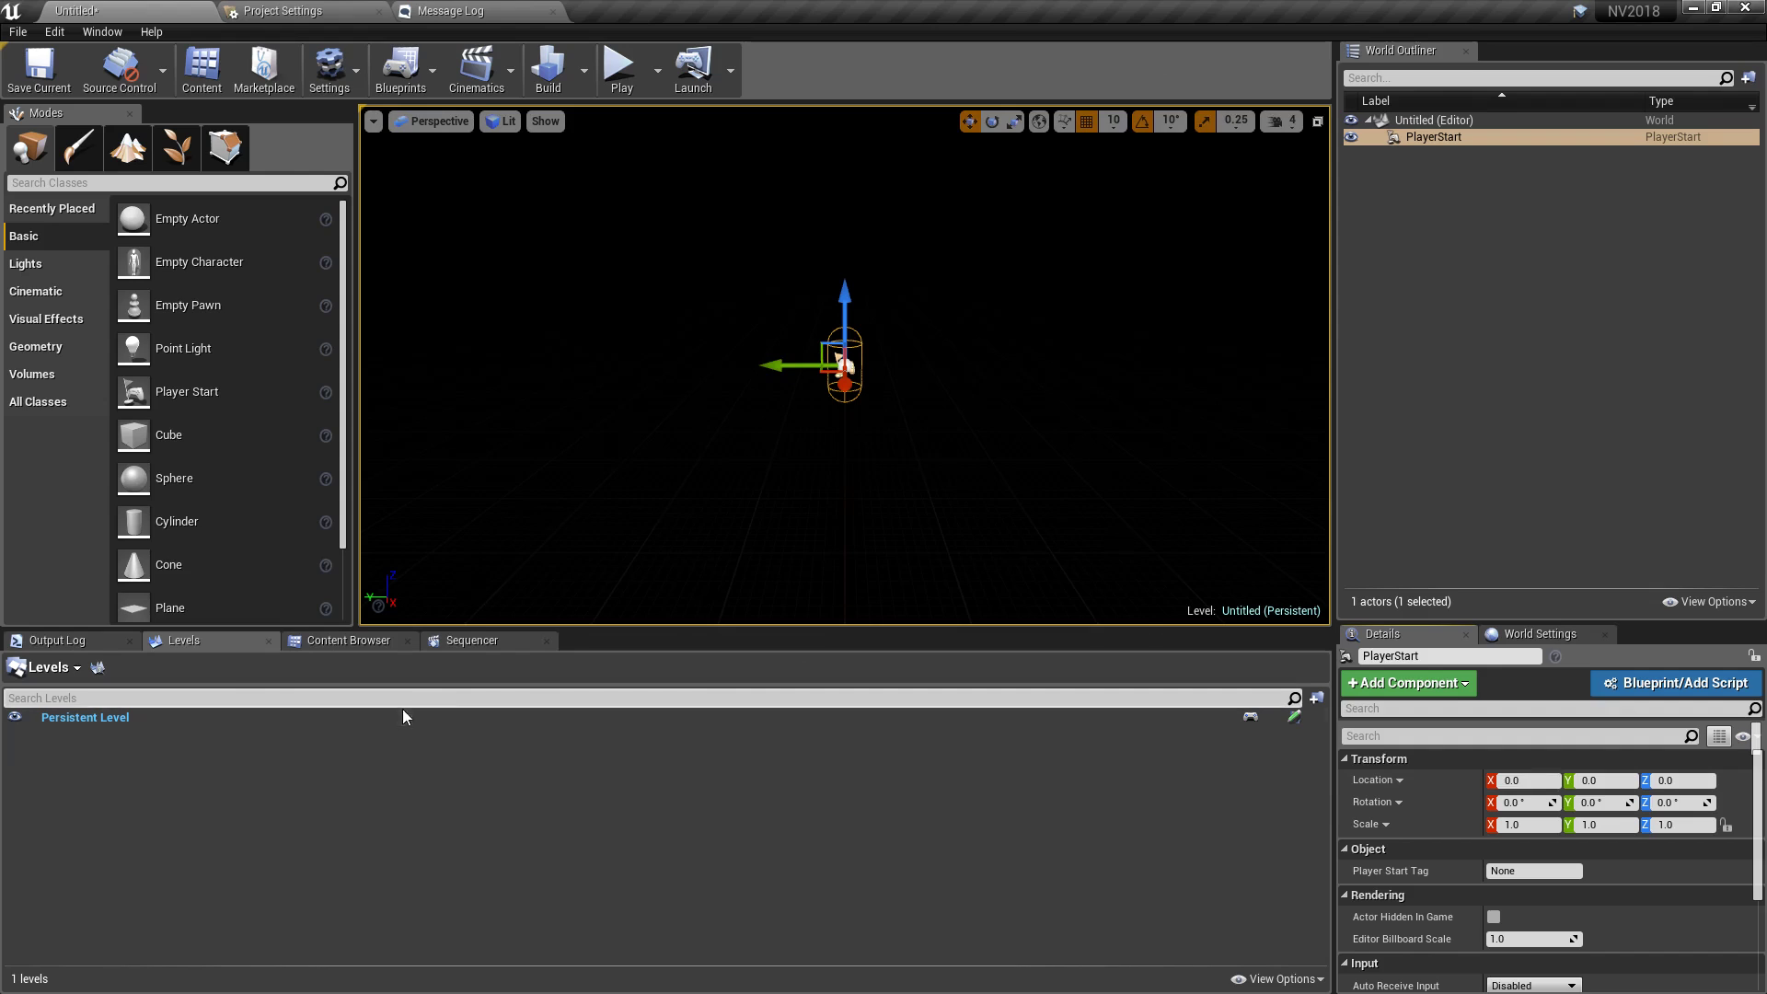
# - Start adding an existing sublevel, and filter the project's whole Content folder to Level assets to locate the saved maps
pyautogui.click(42, 665)
pyautogui.click(65, 762)
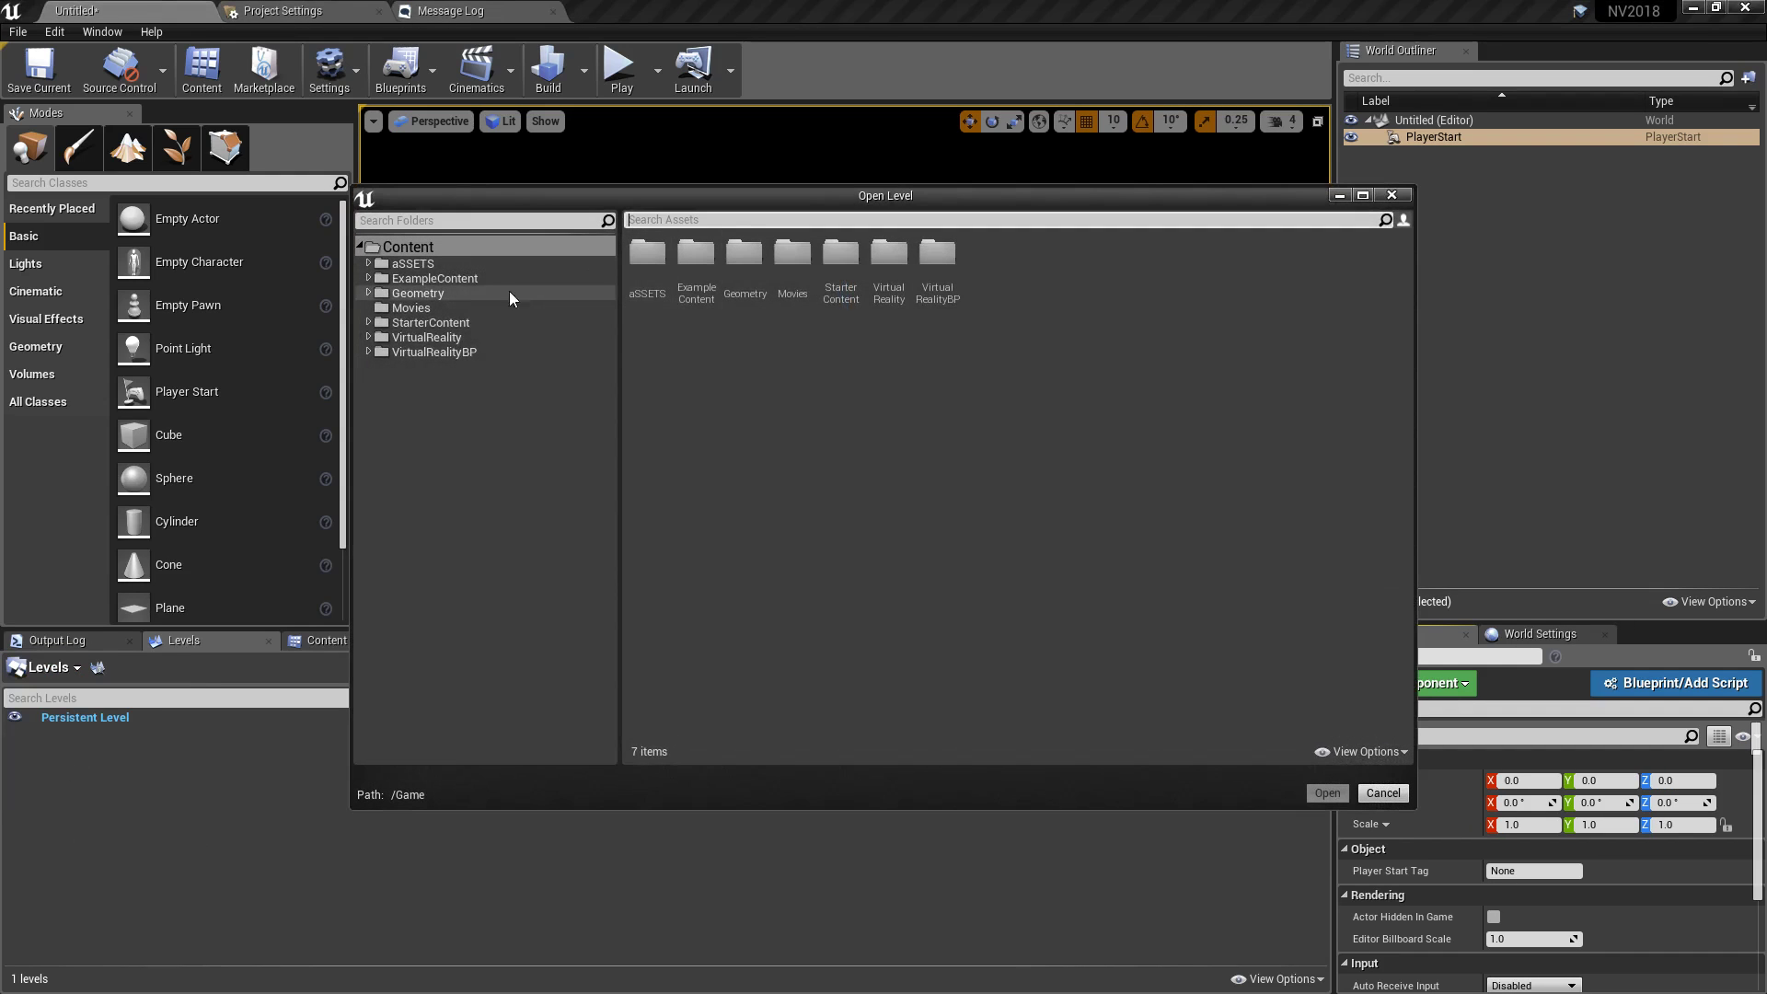
pyautogui.doubleClick(438, 262)
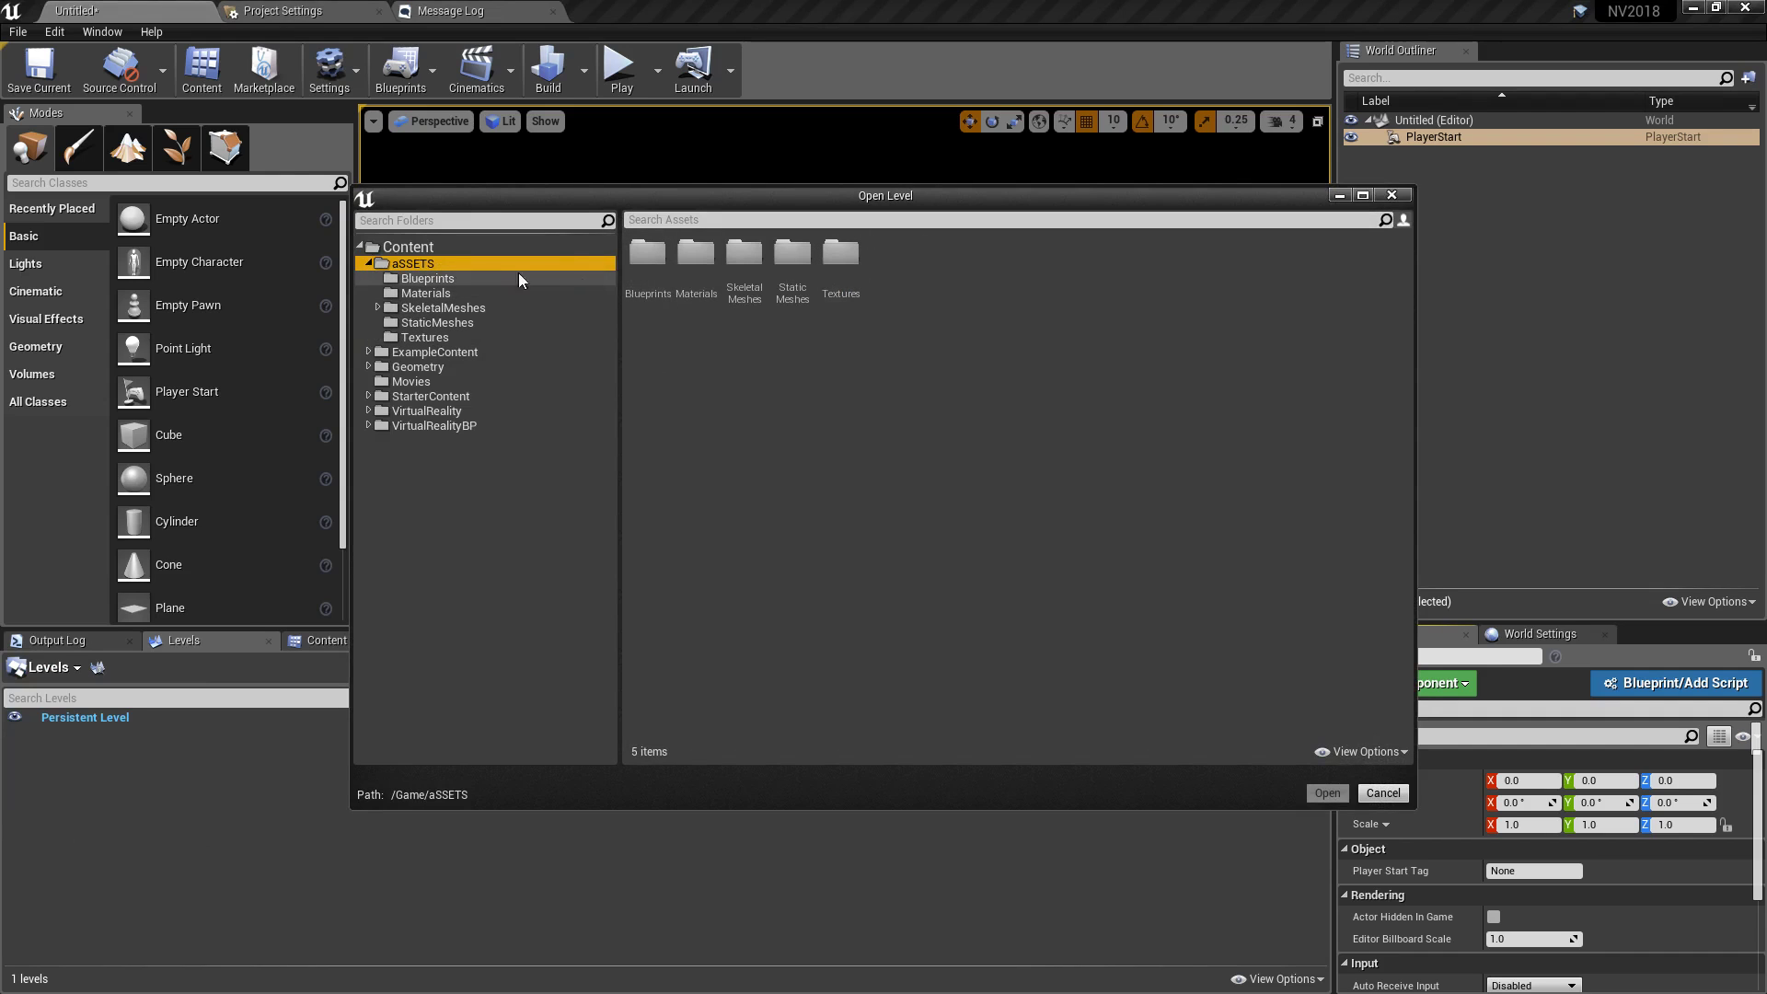
pyautogui.click(318, 641)
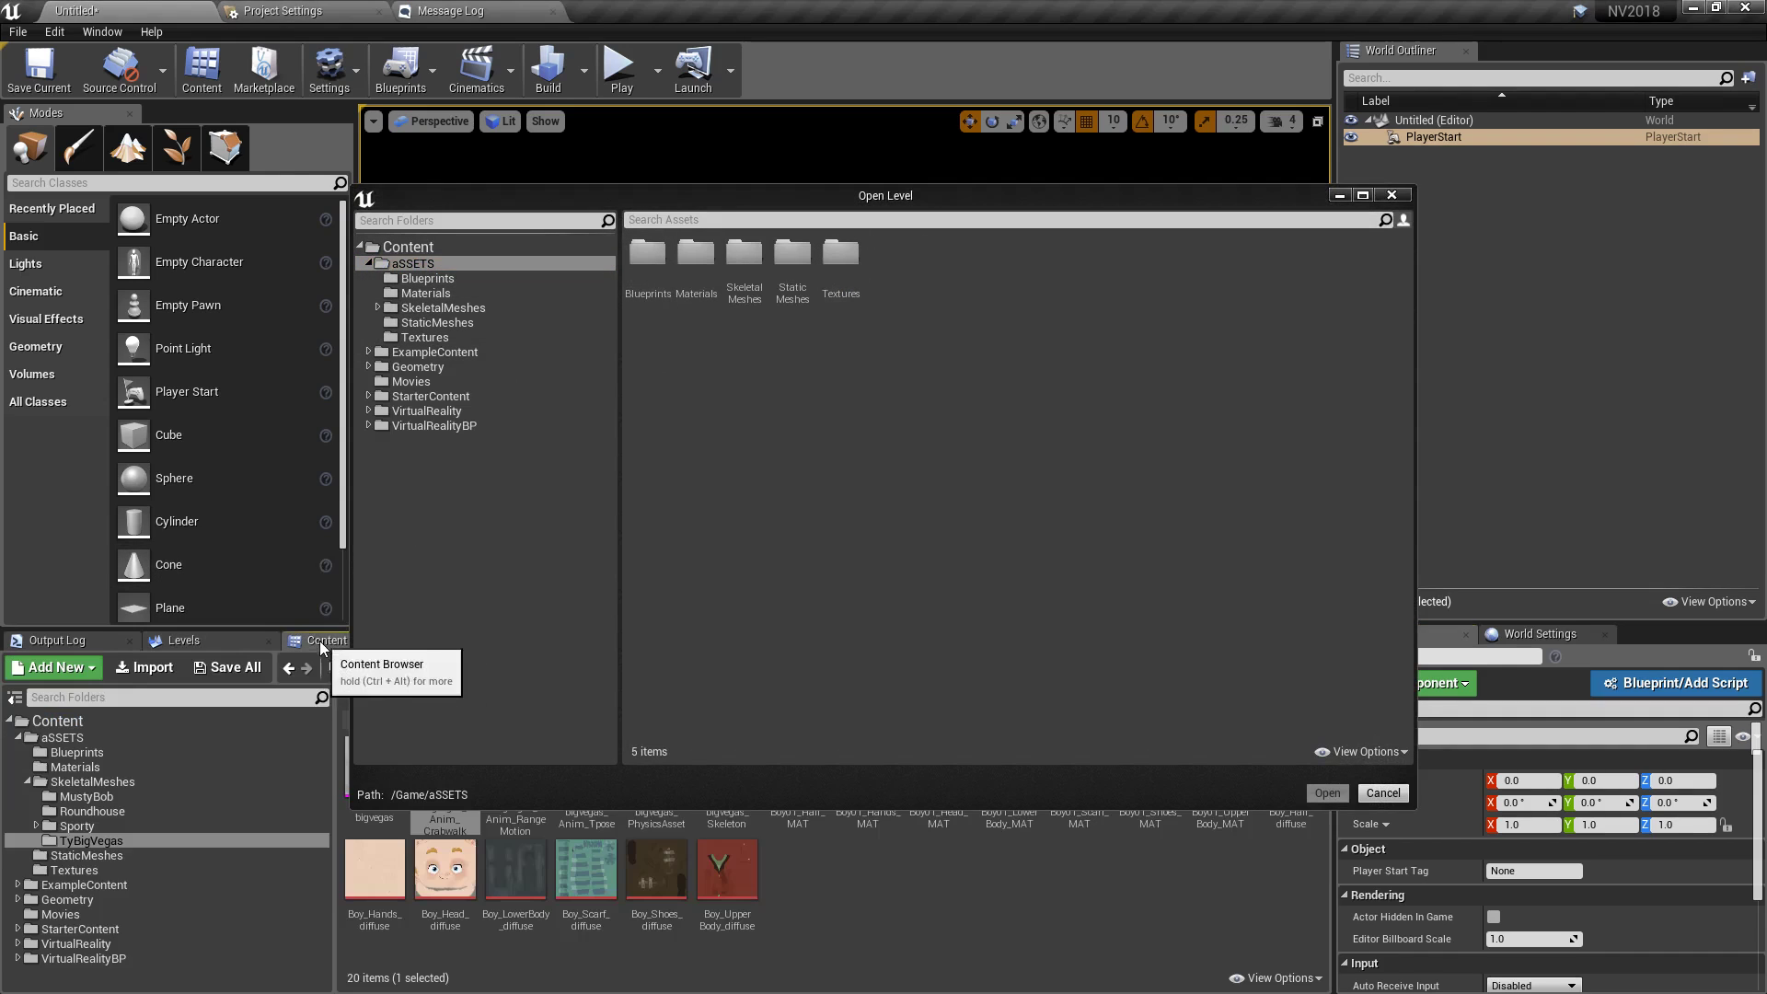
pyautogui.moveTo(694, 193); pyautogui.dragTo(1265, 183)
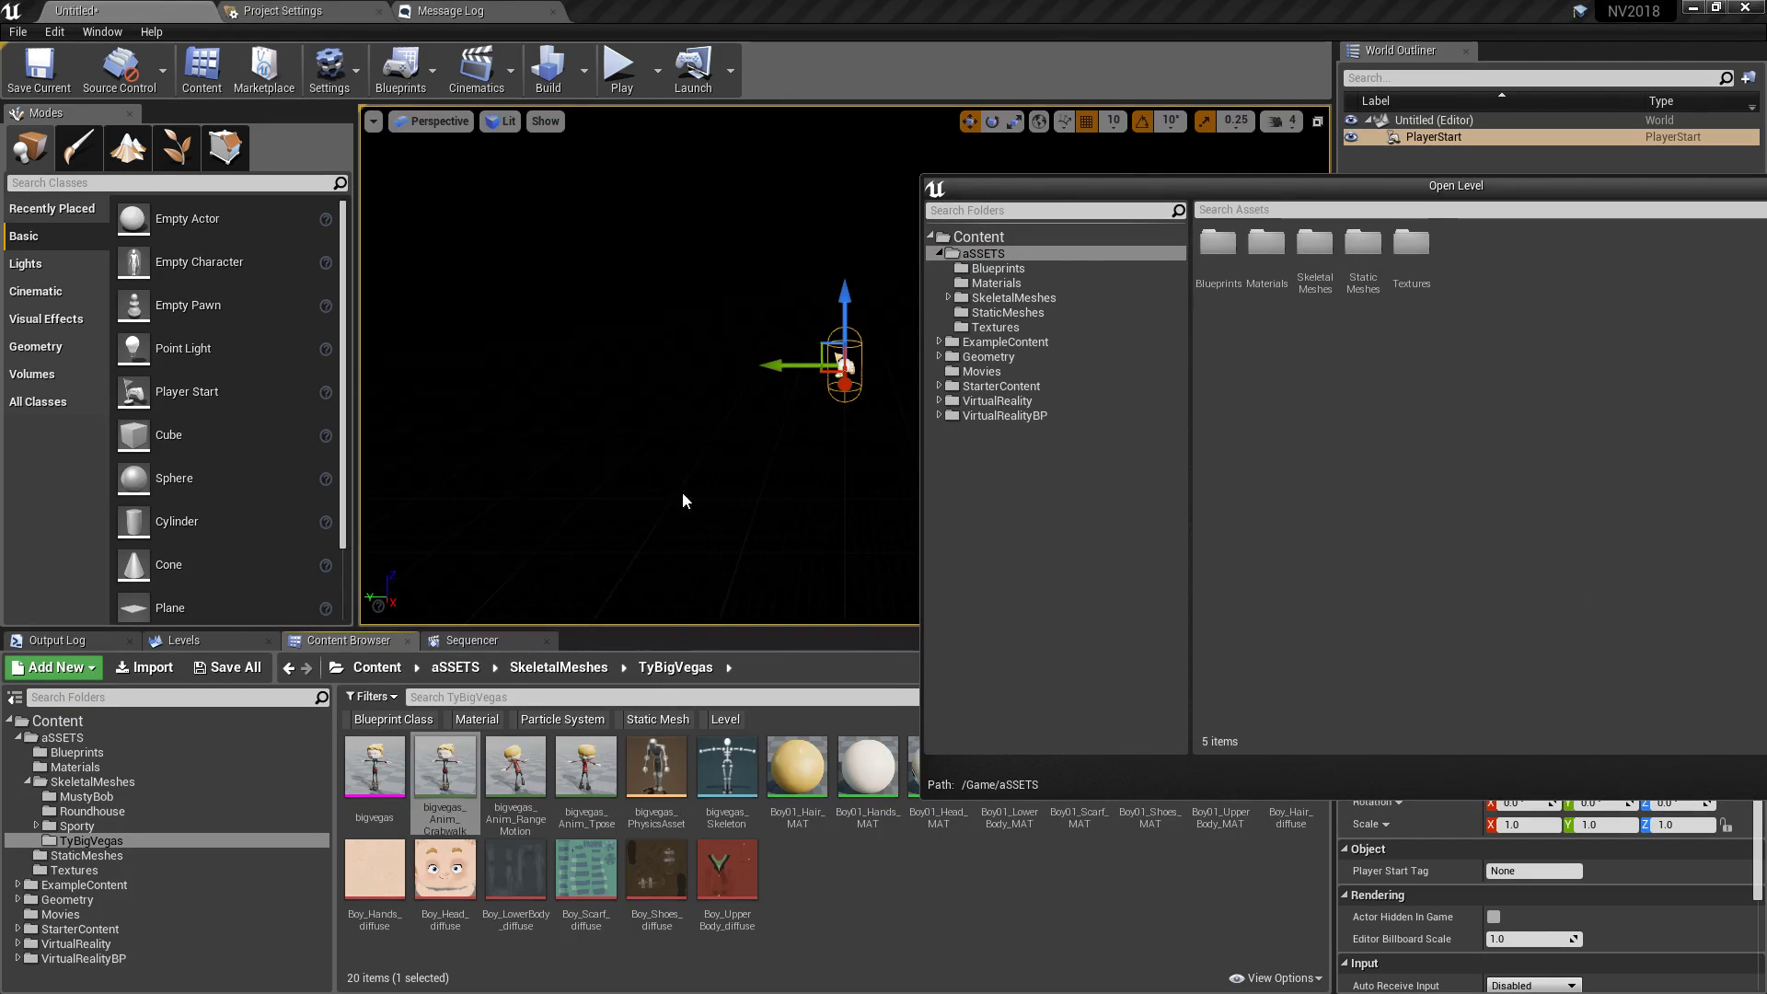
pyautogui.click(351, 669)
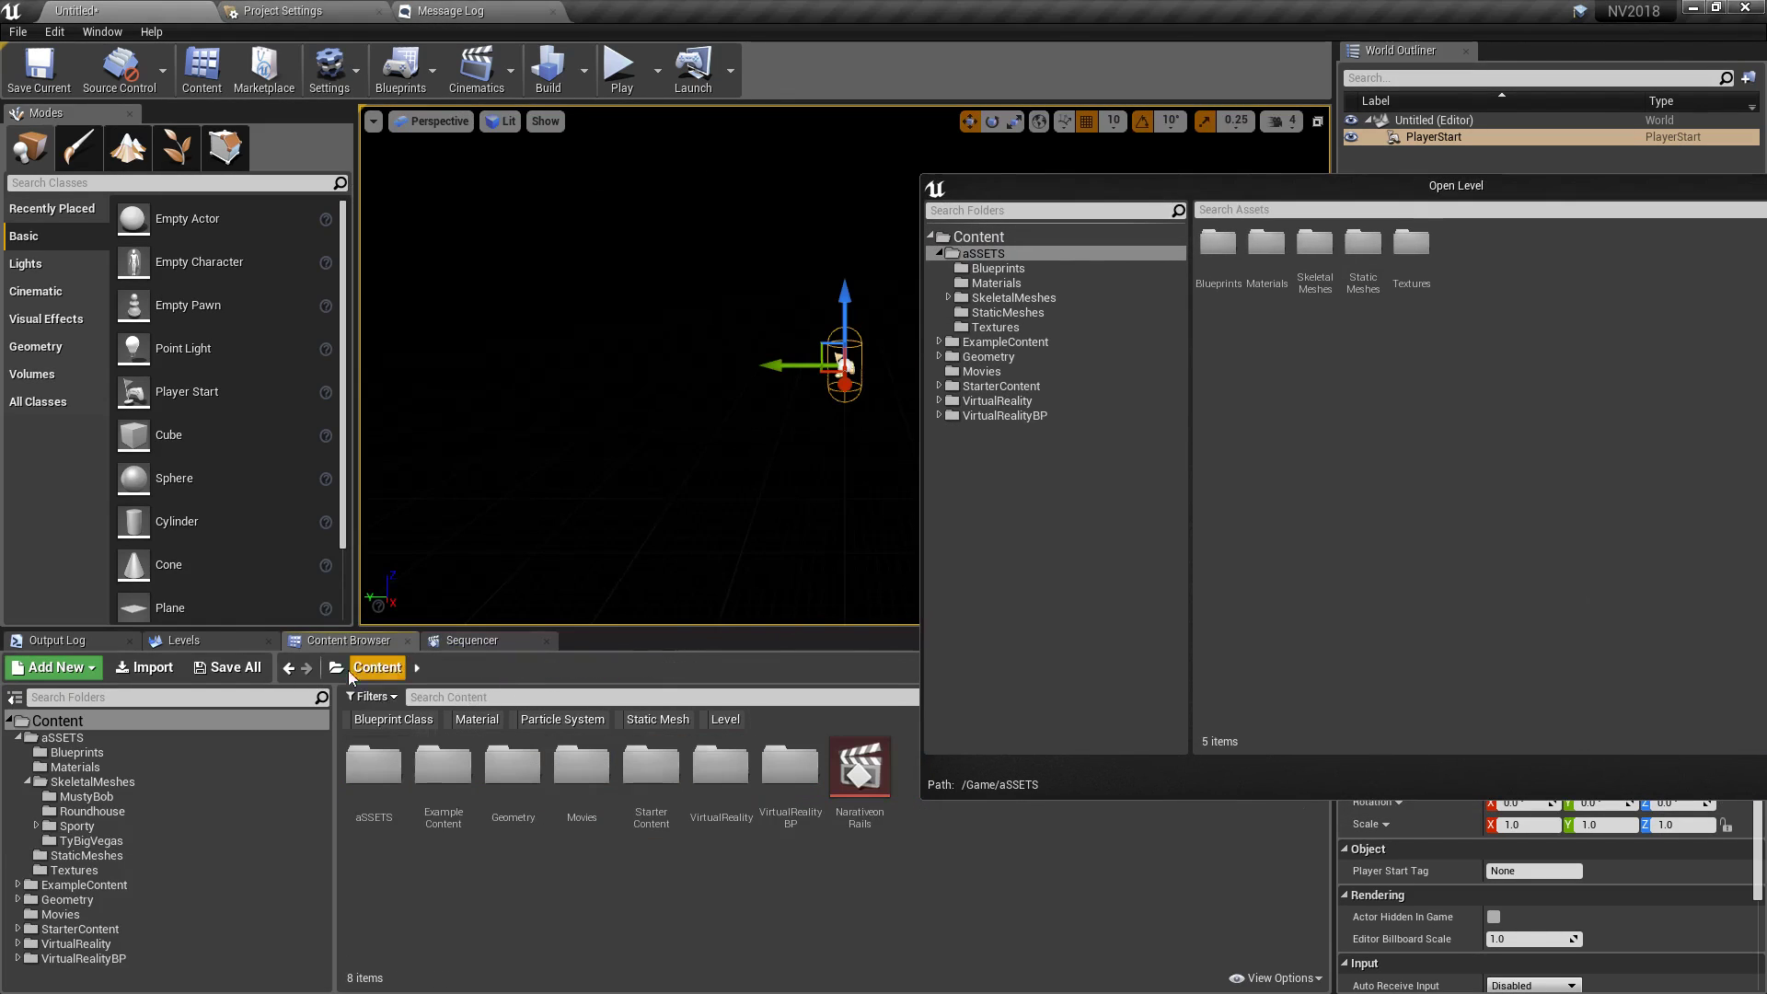
pyautogui.click(727, 716)
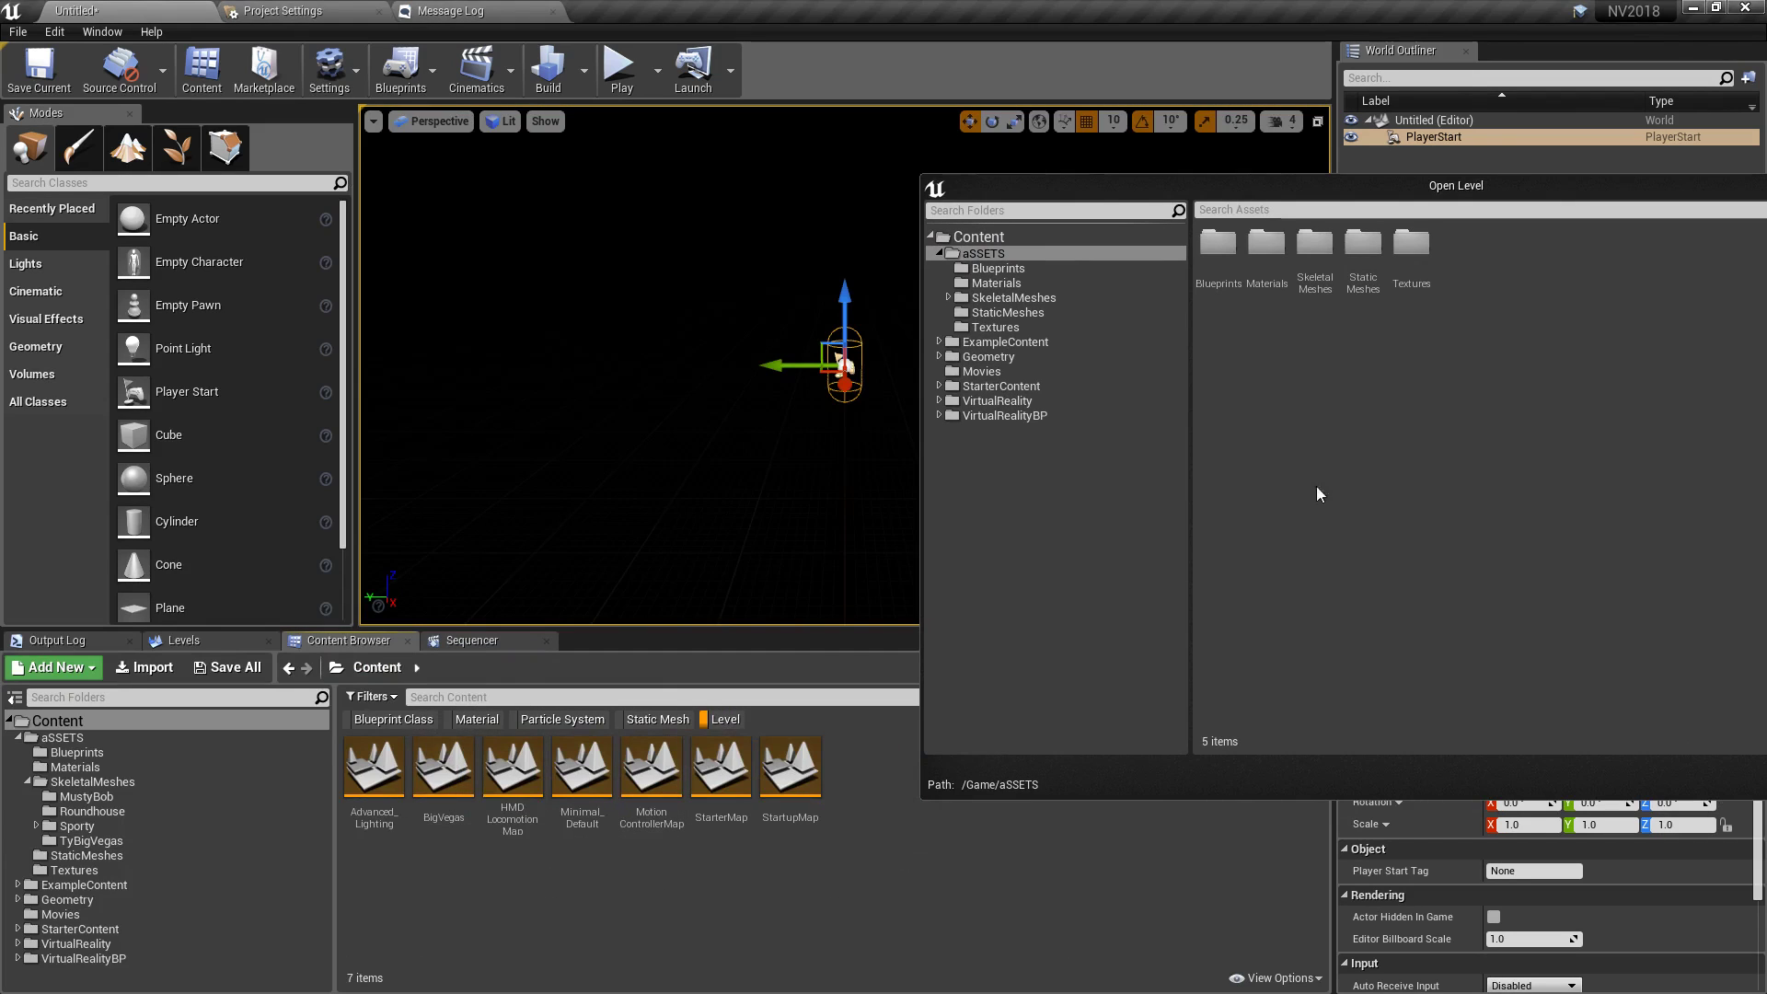
# - Add the BigVegas level from StarterContent/Maps as a sublevel of the persistent level
pyautogui.click(1001, 385)
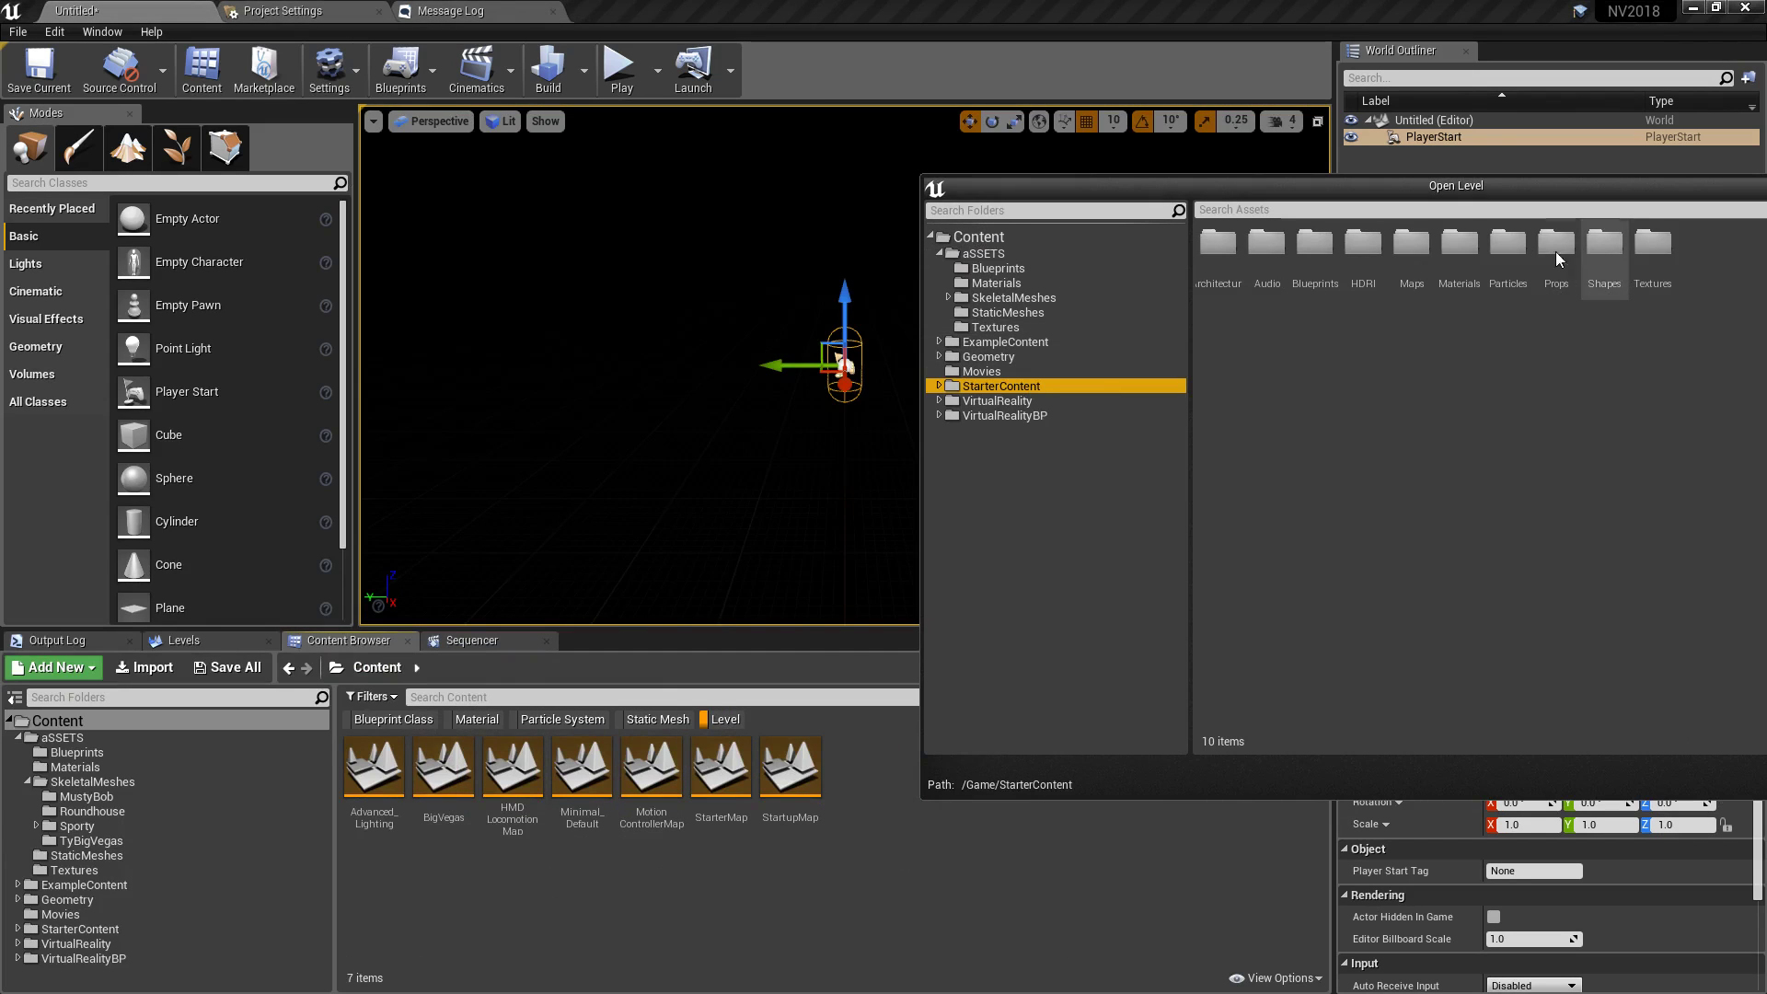
pyautogui.doubleClick(1418, 241)
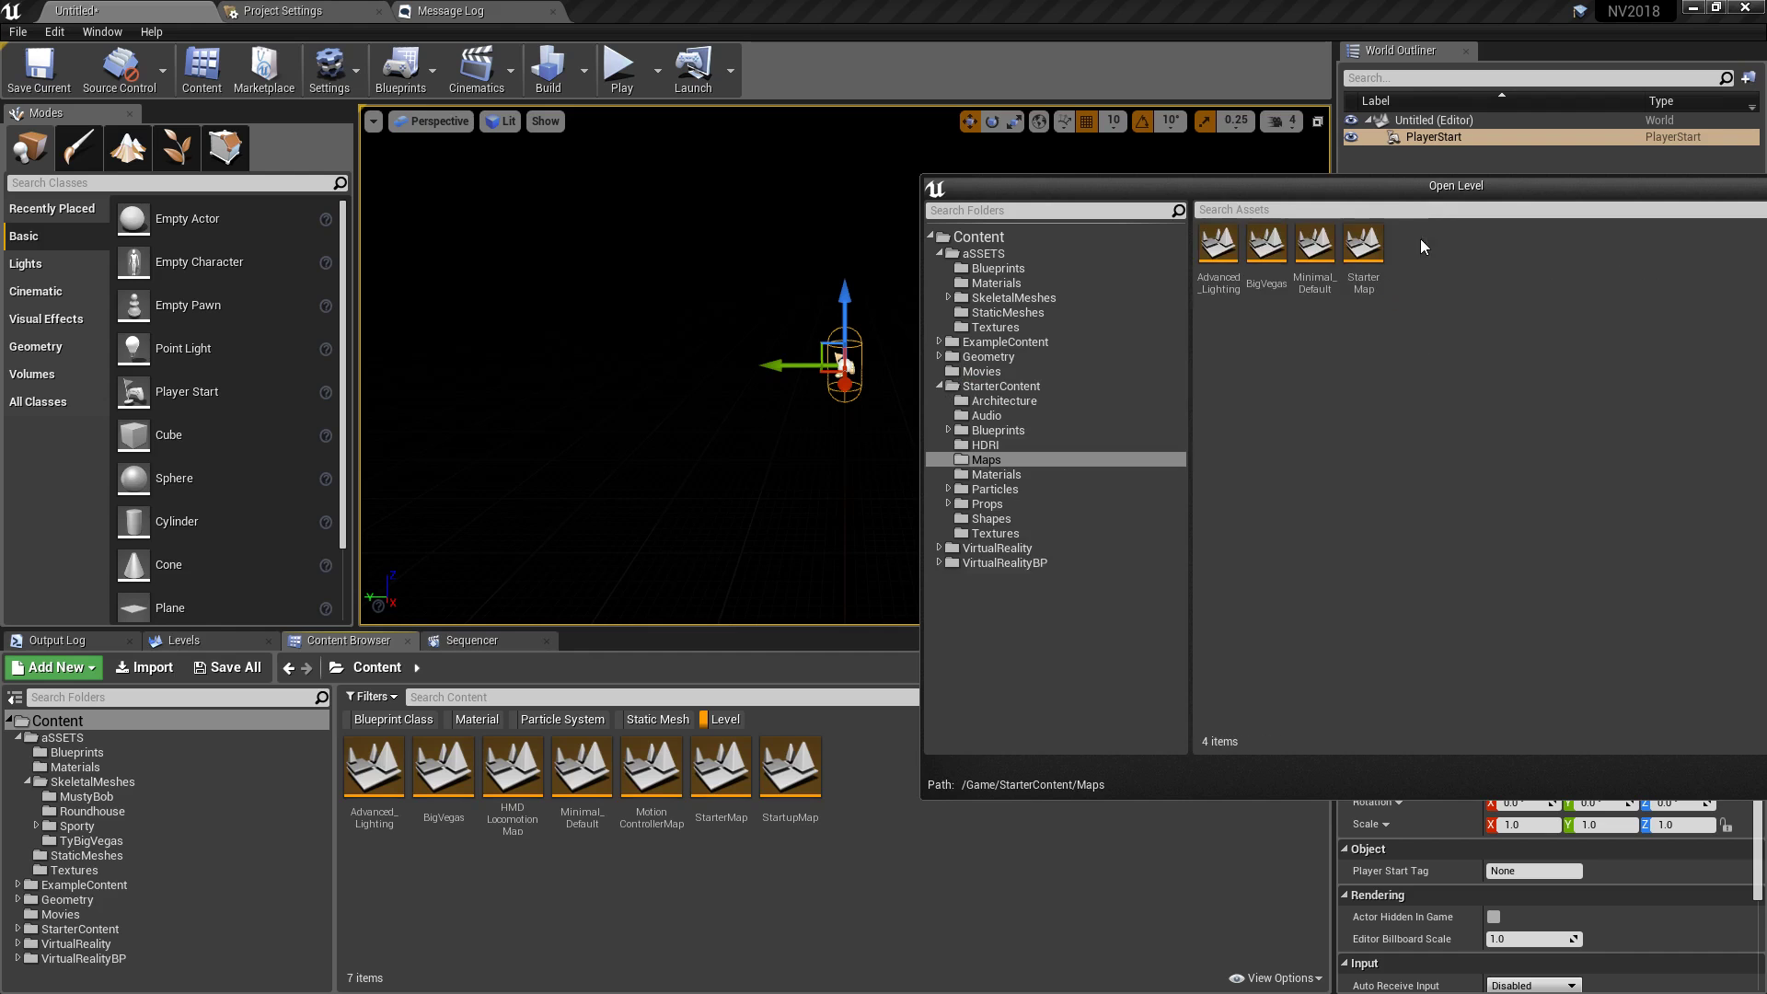
pyautogui.click(1277, 245)
pyautogui.moveTo(1549, 181); pyautogui.dragTo(1096, 182)
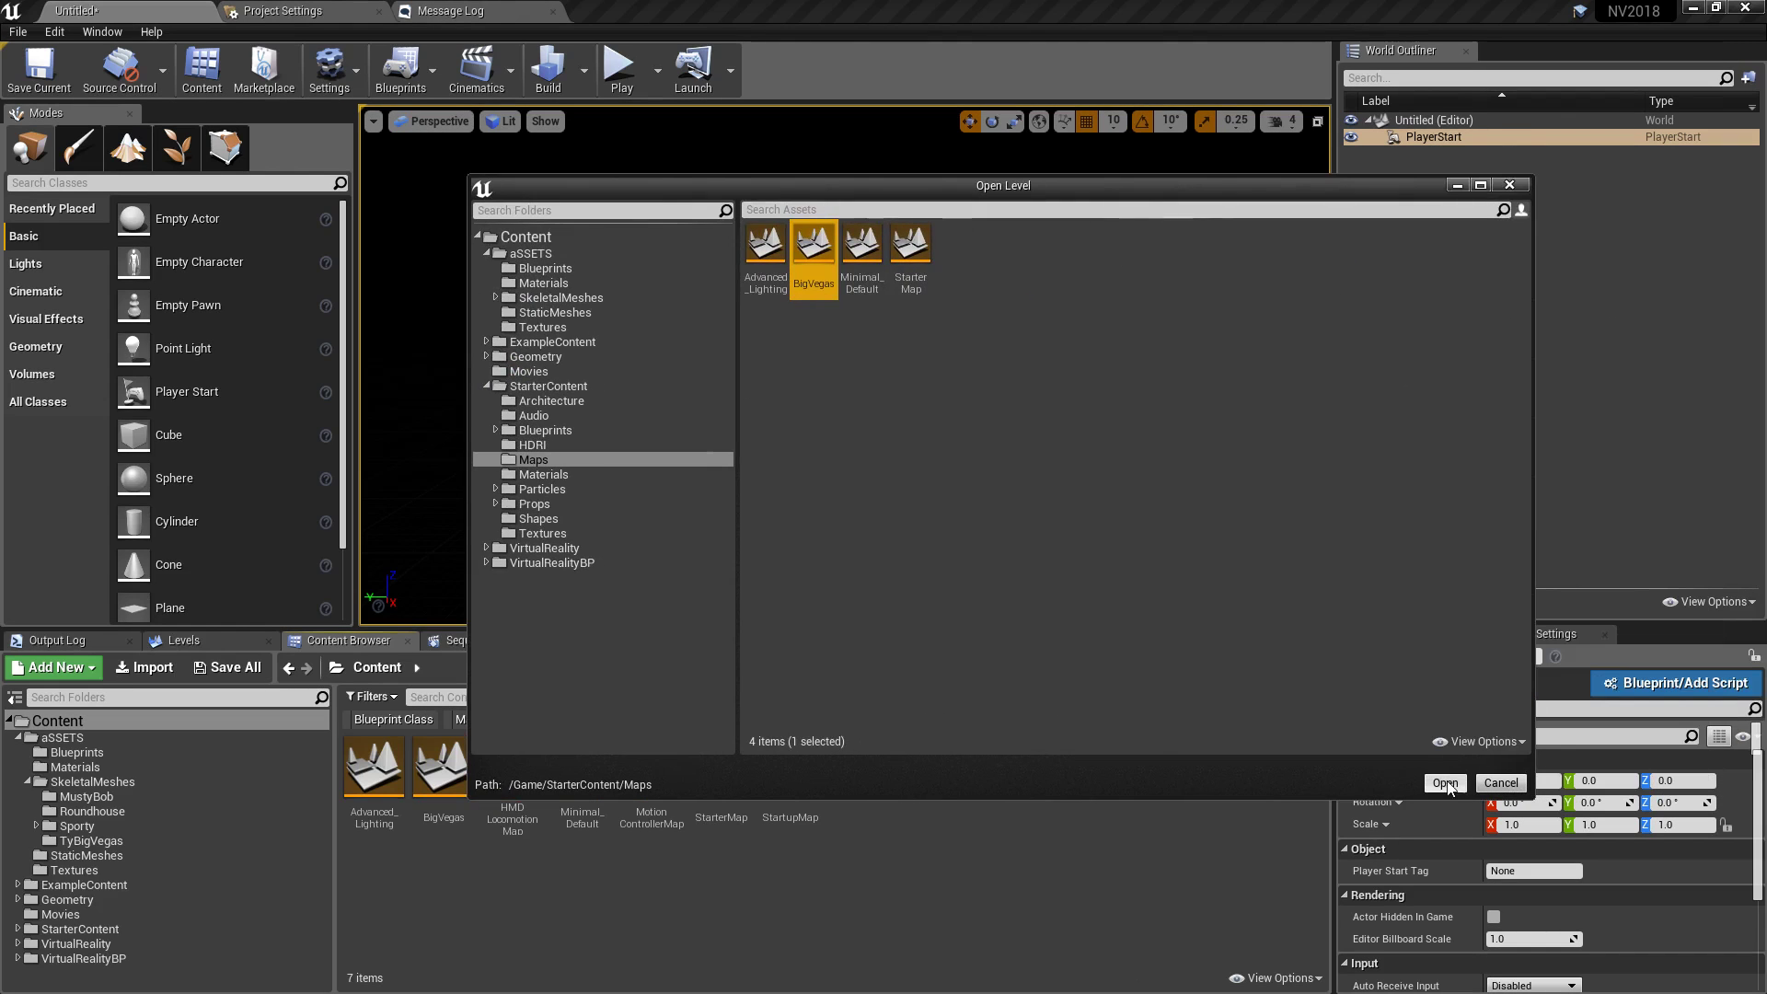
pyautogui.click(1445, 783)
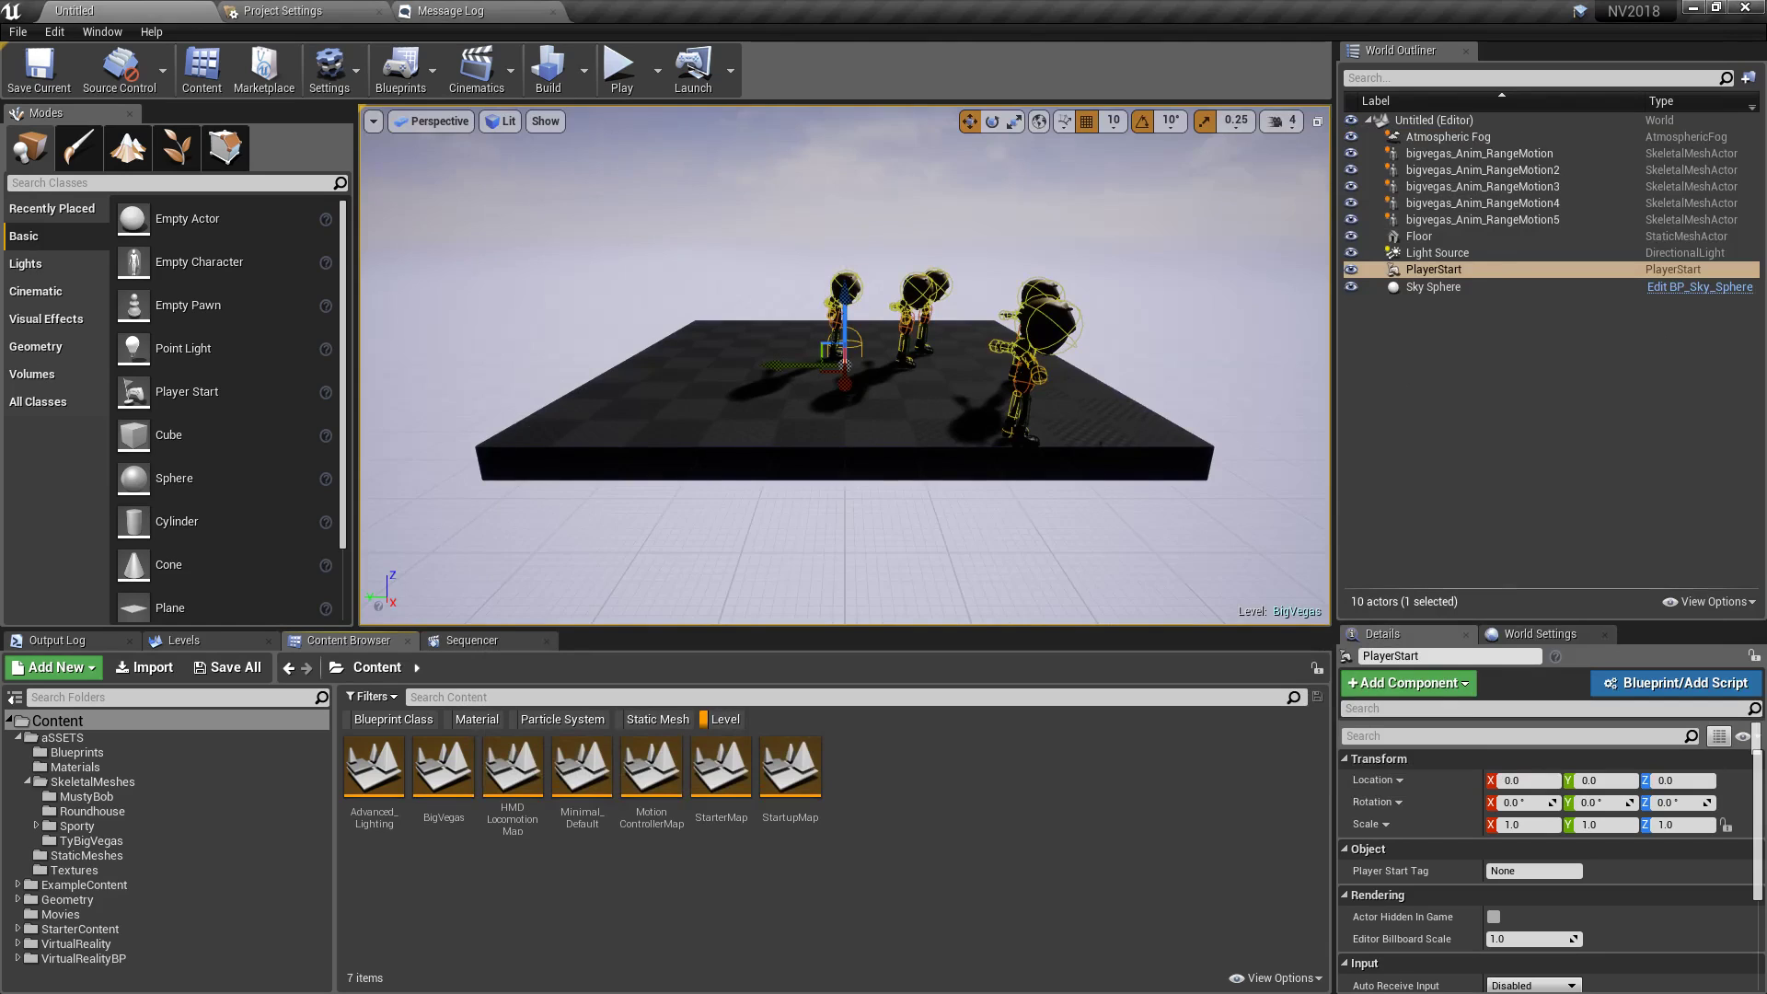
# - Select BigVegas in the Levels list, move the Player Start to Y 100 and undo that move
pyautogui.click(198, 642)
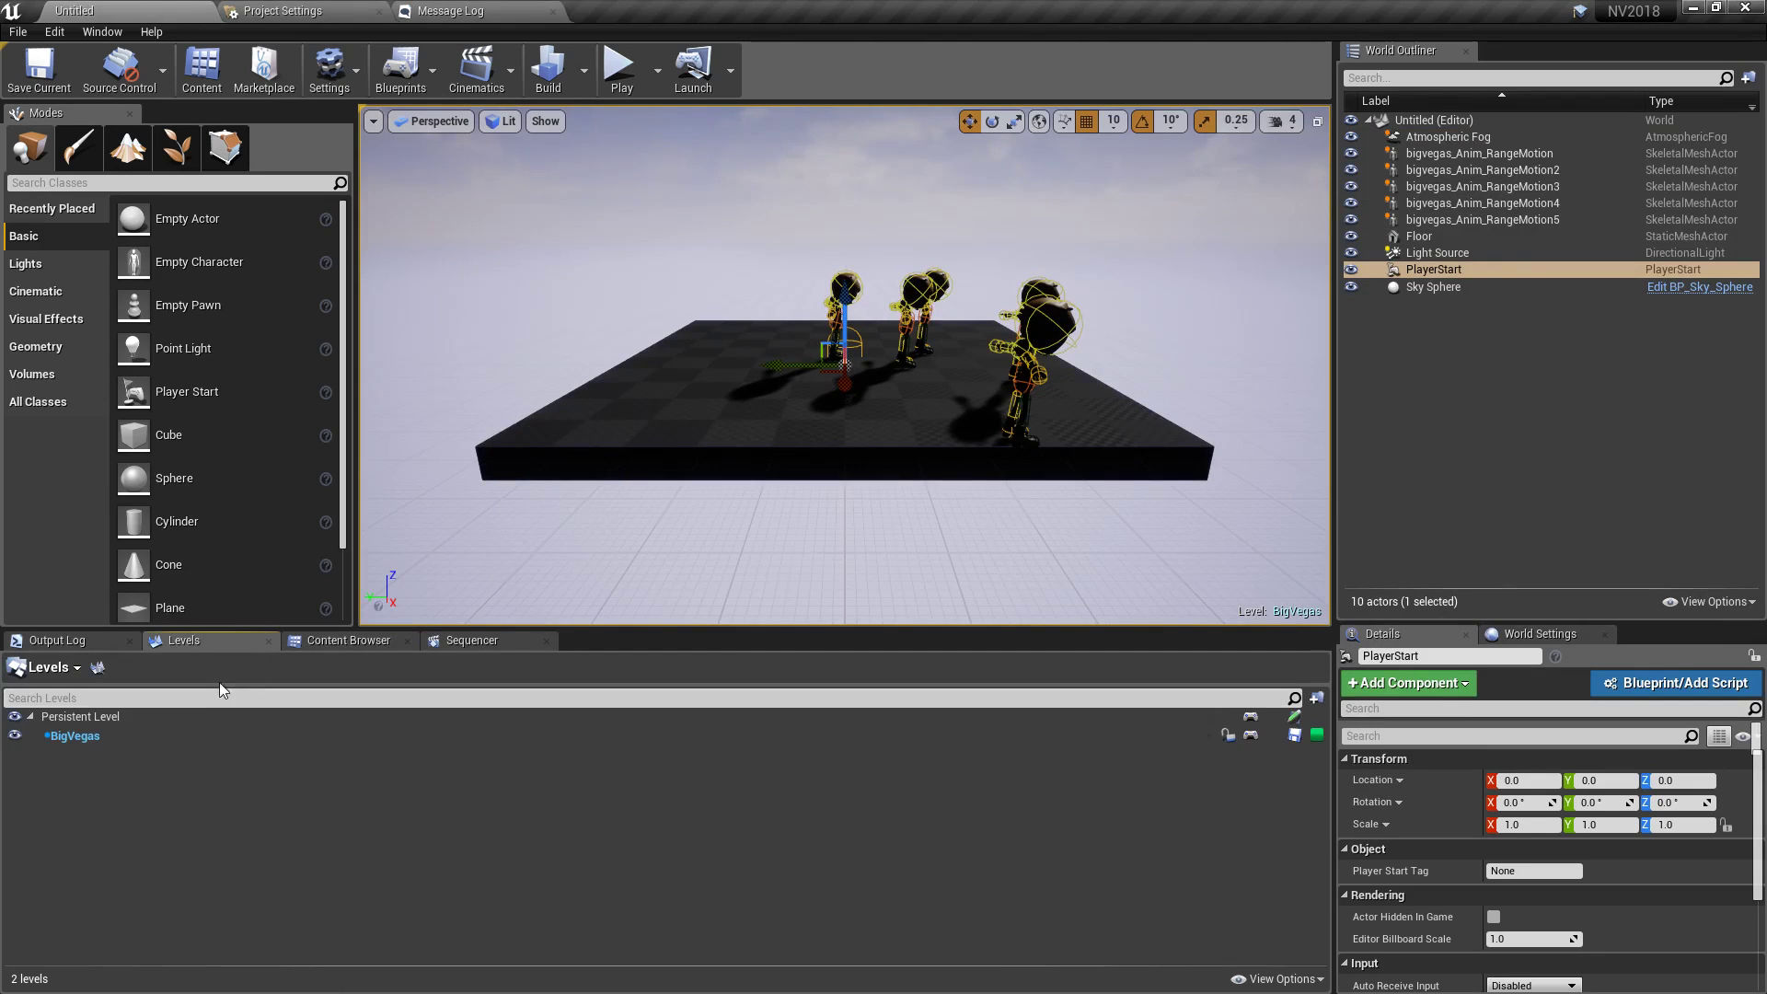
pyautogui.click(86, 743)
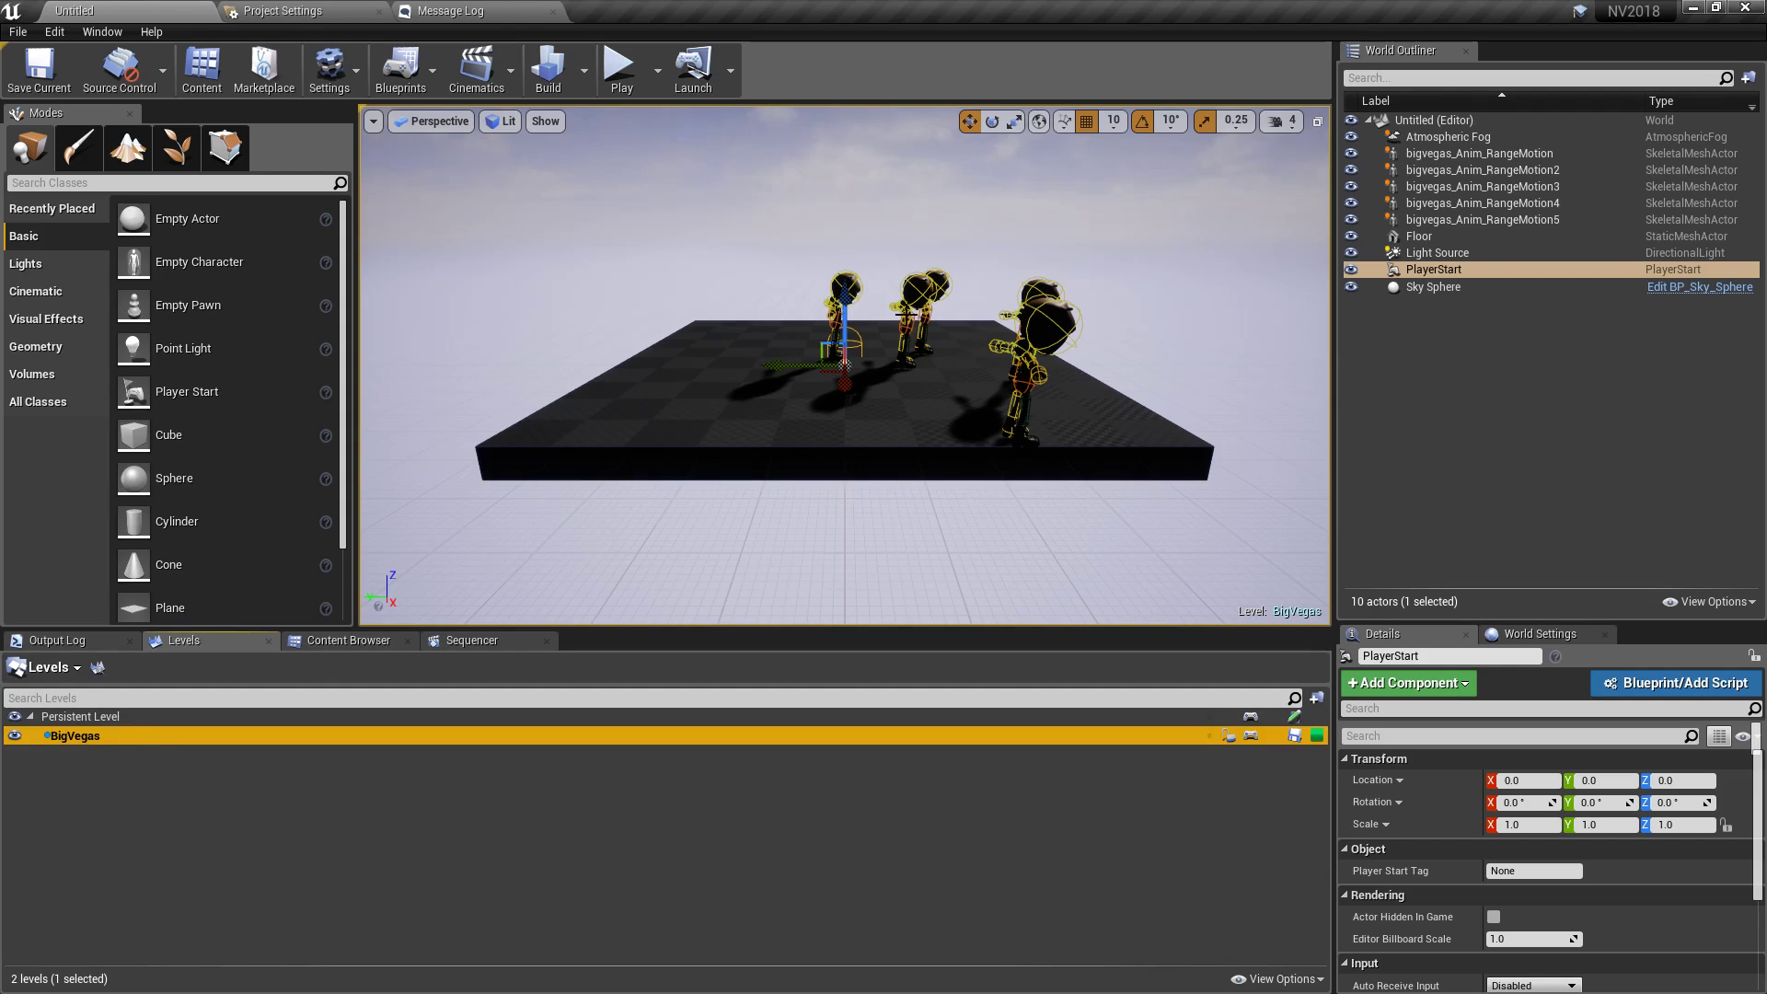
pyautogui.moveTo(796, 354); pyautogui.dragTo(751, 359)
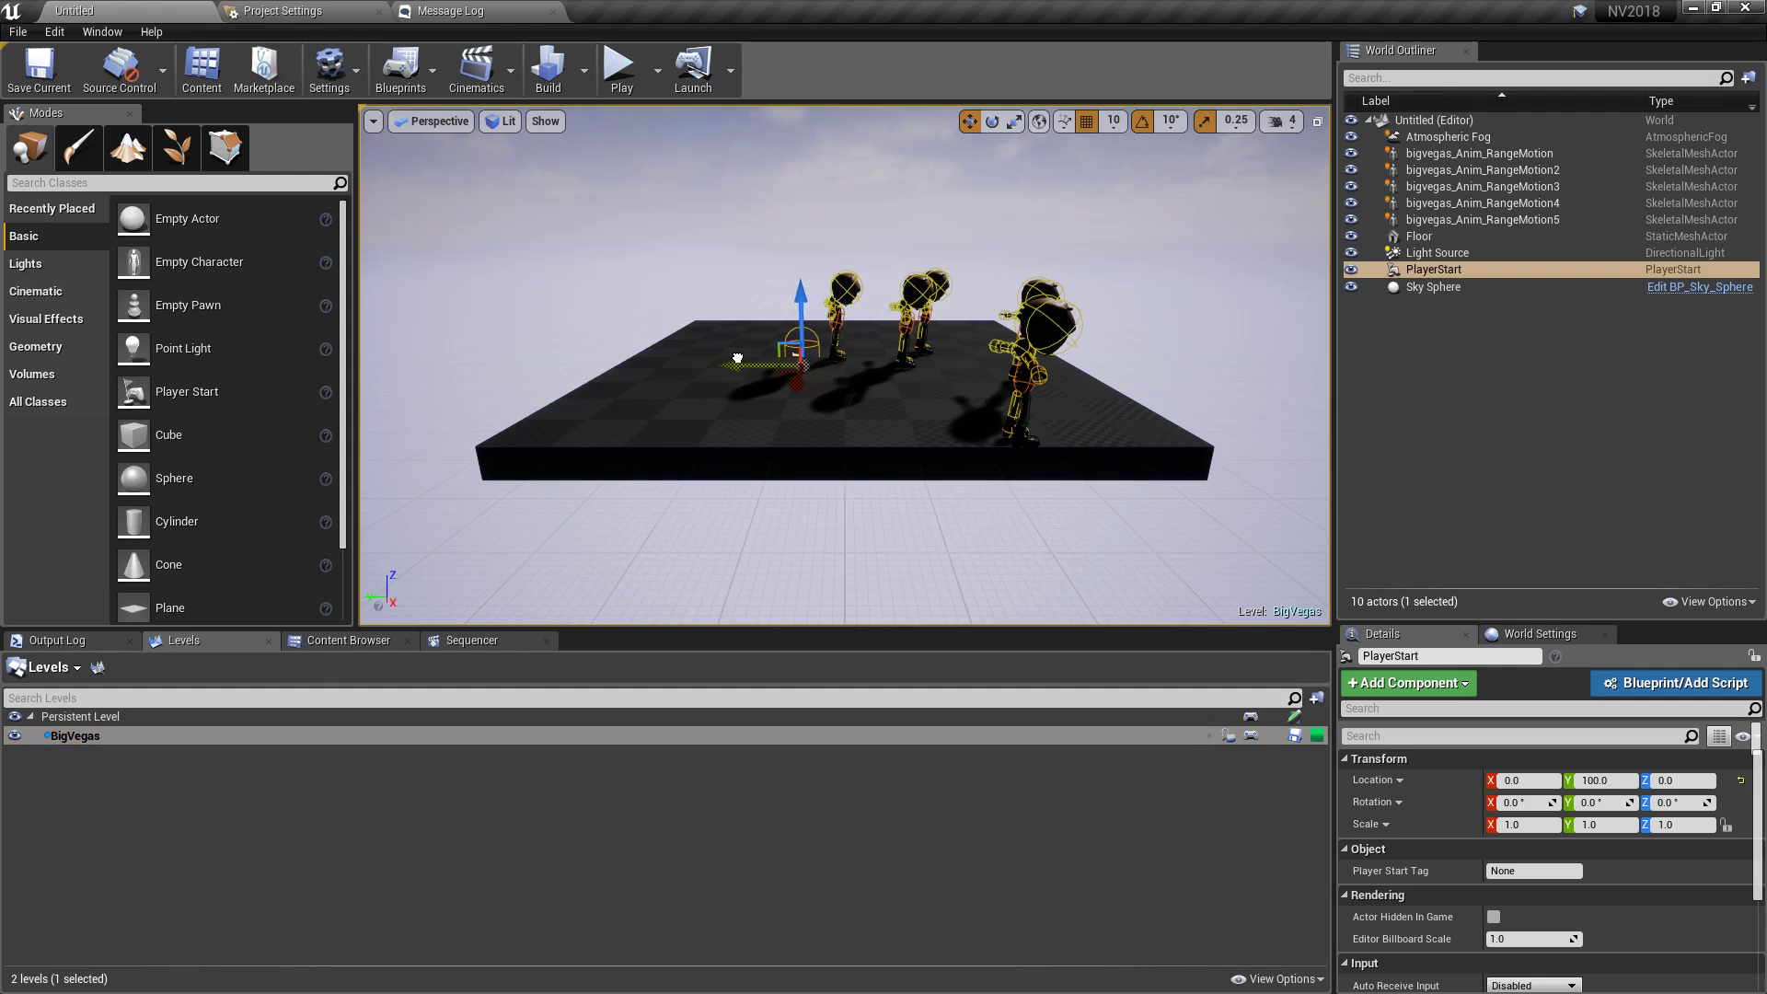
pyautogui.hotkey('ctrl', 'z')
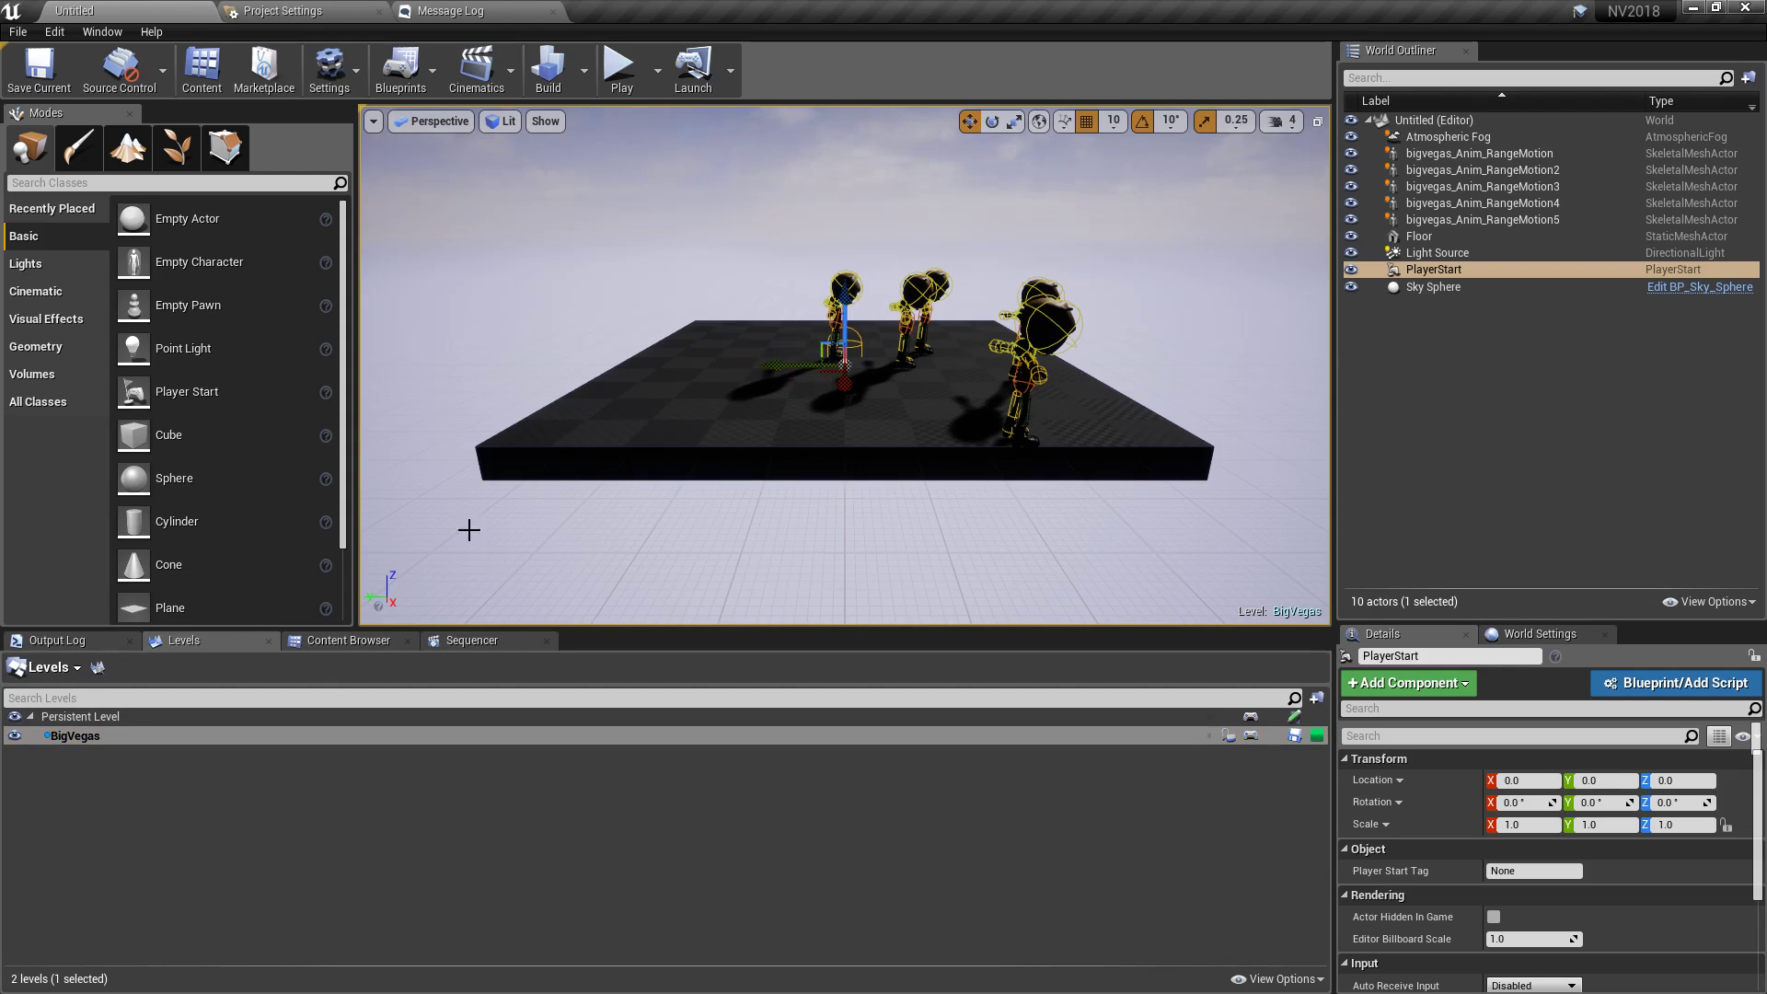
# - Make the Persistent Level current and move the Player Start to about Y 380, Z 150
pyautogui.doubleClick(96, 719)
pyautogui.moveTo(791, 364); pyautogui.dragTo(603, 355)
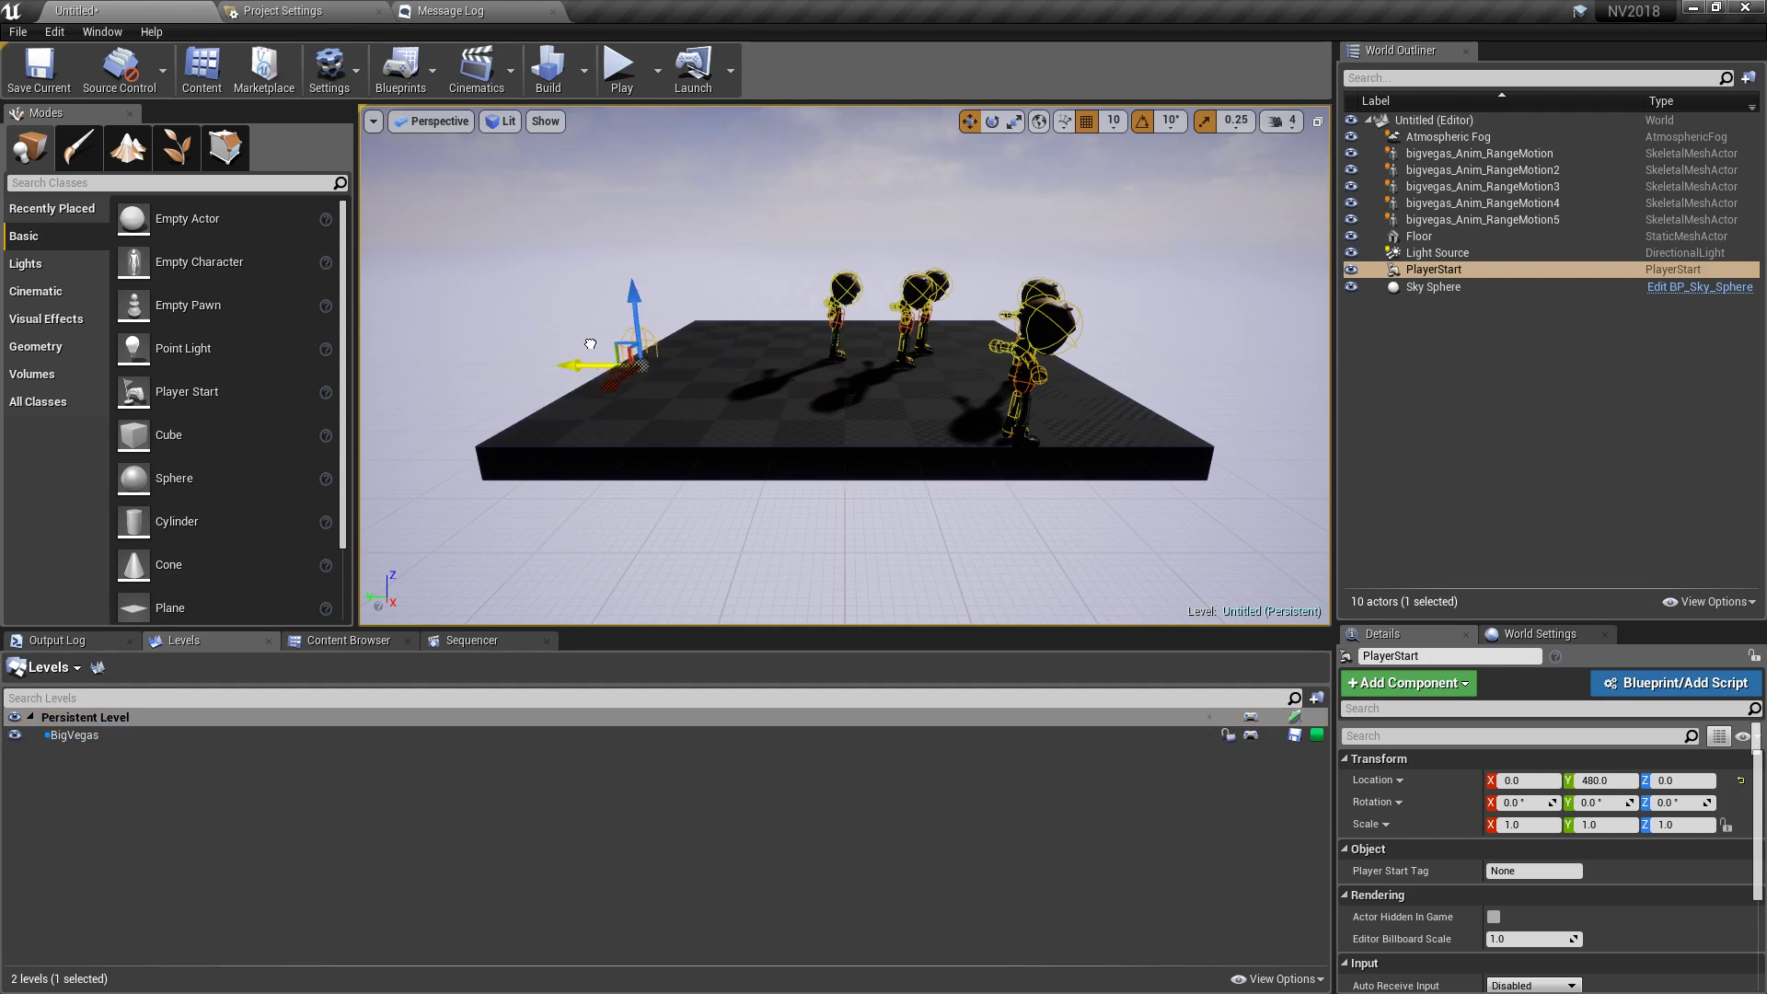
pyautogui.moveTo(672, 300); pyautogui.dragTo(689, 237)
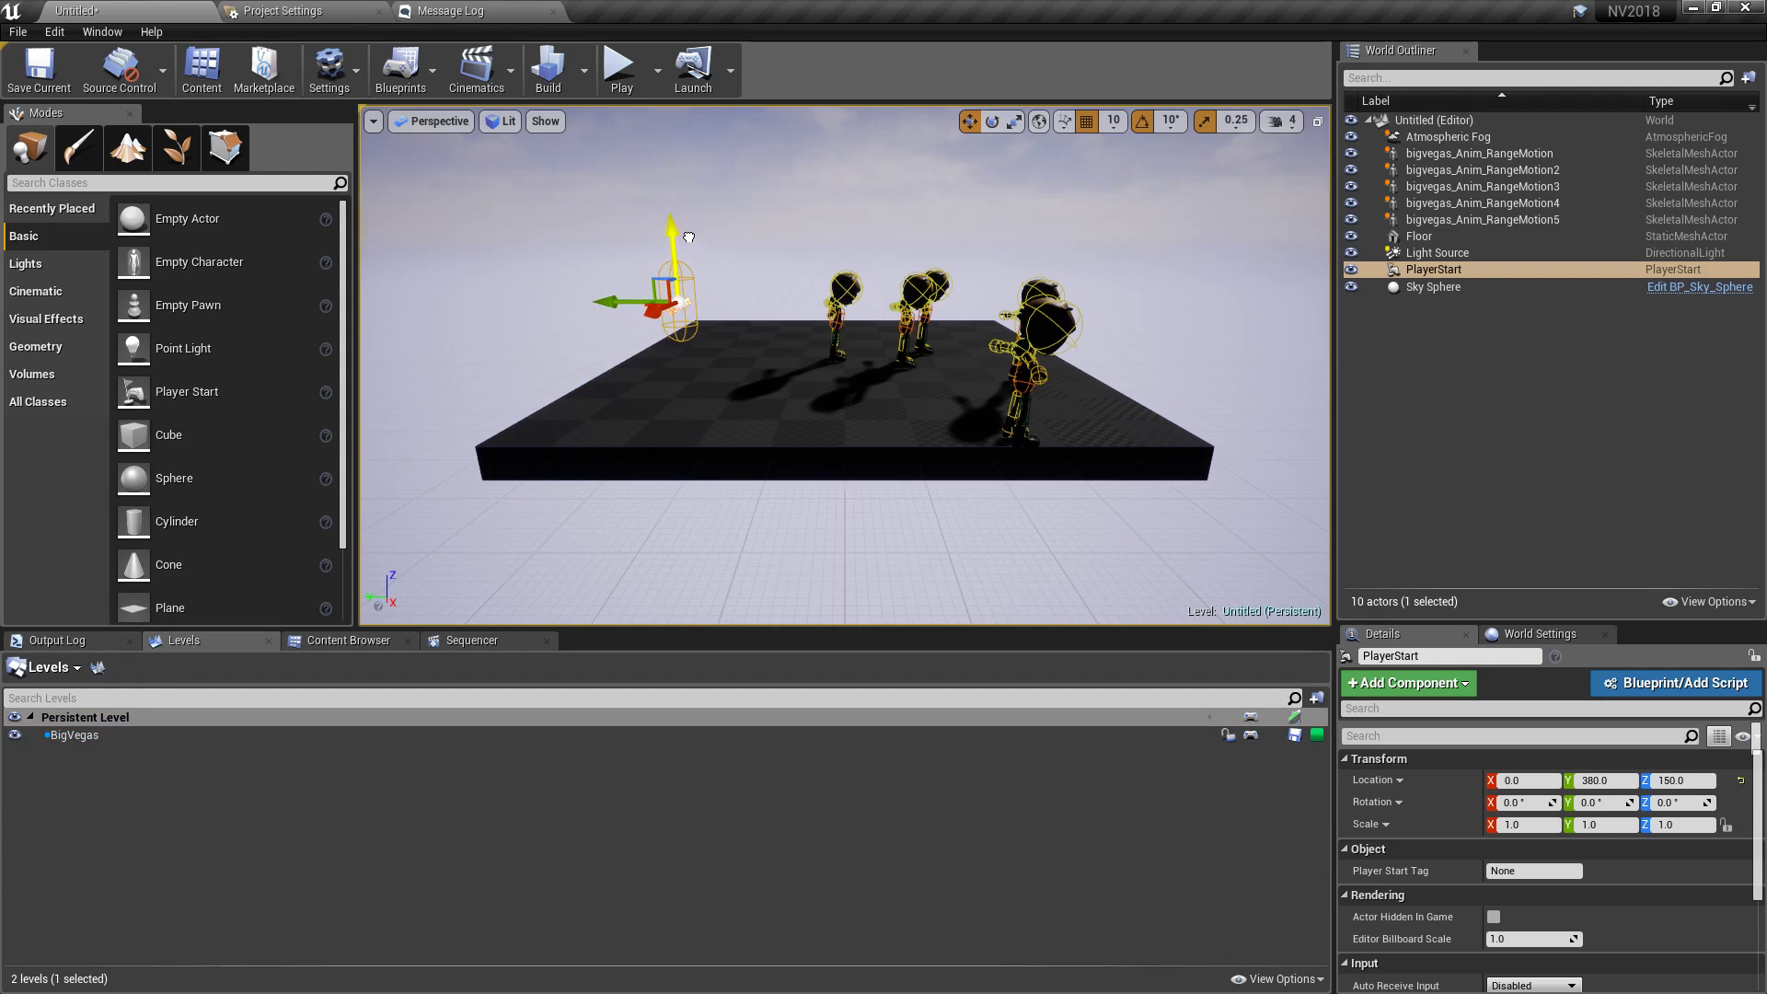
# - Limit the World Outliner to actors in the current level and make BigVegas the current level
pyautogui.click(1705, 604)
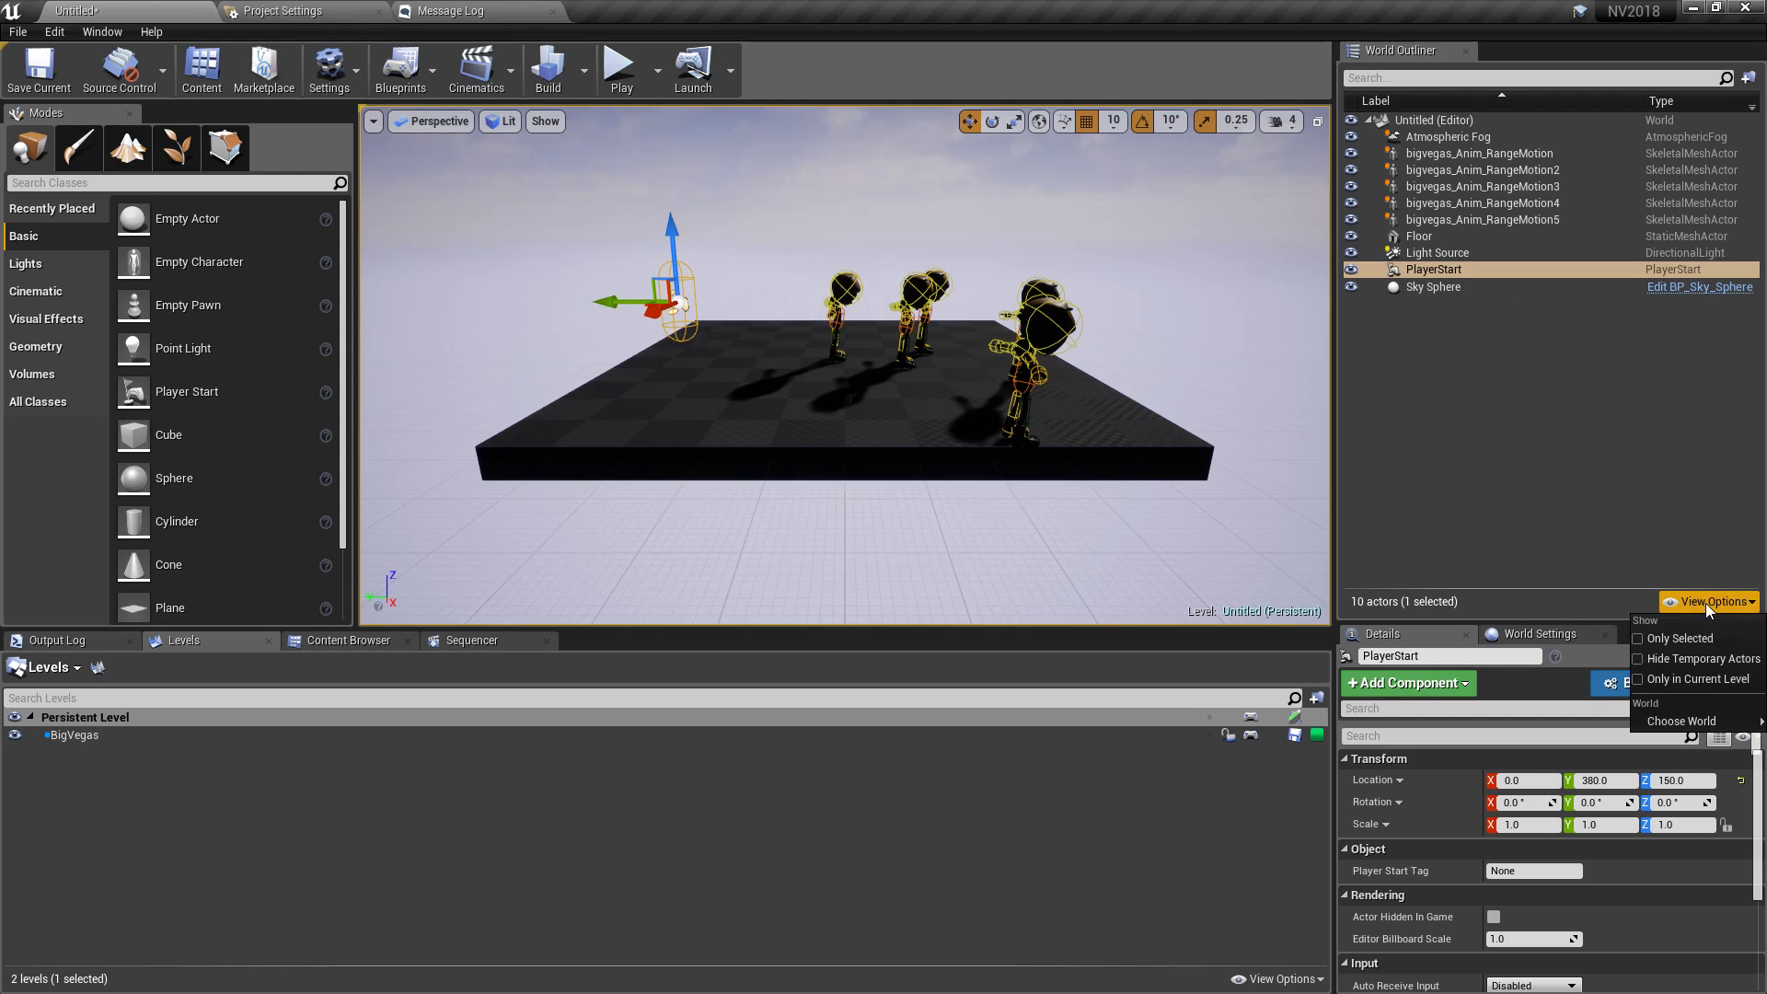
pyautogui.click(1699, 677)
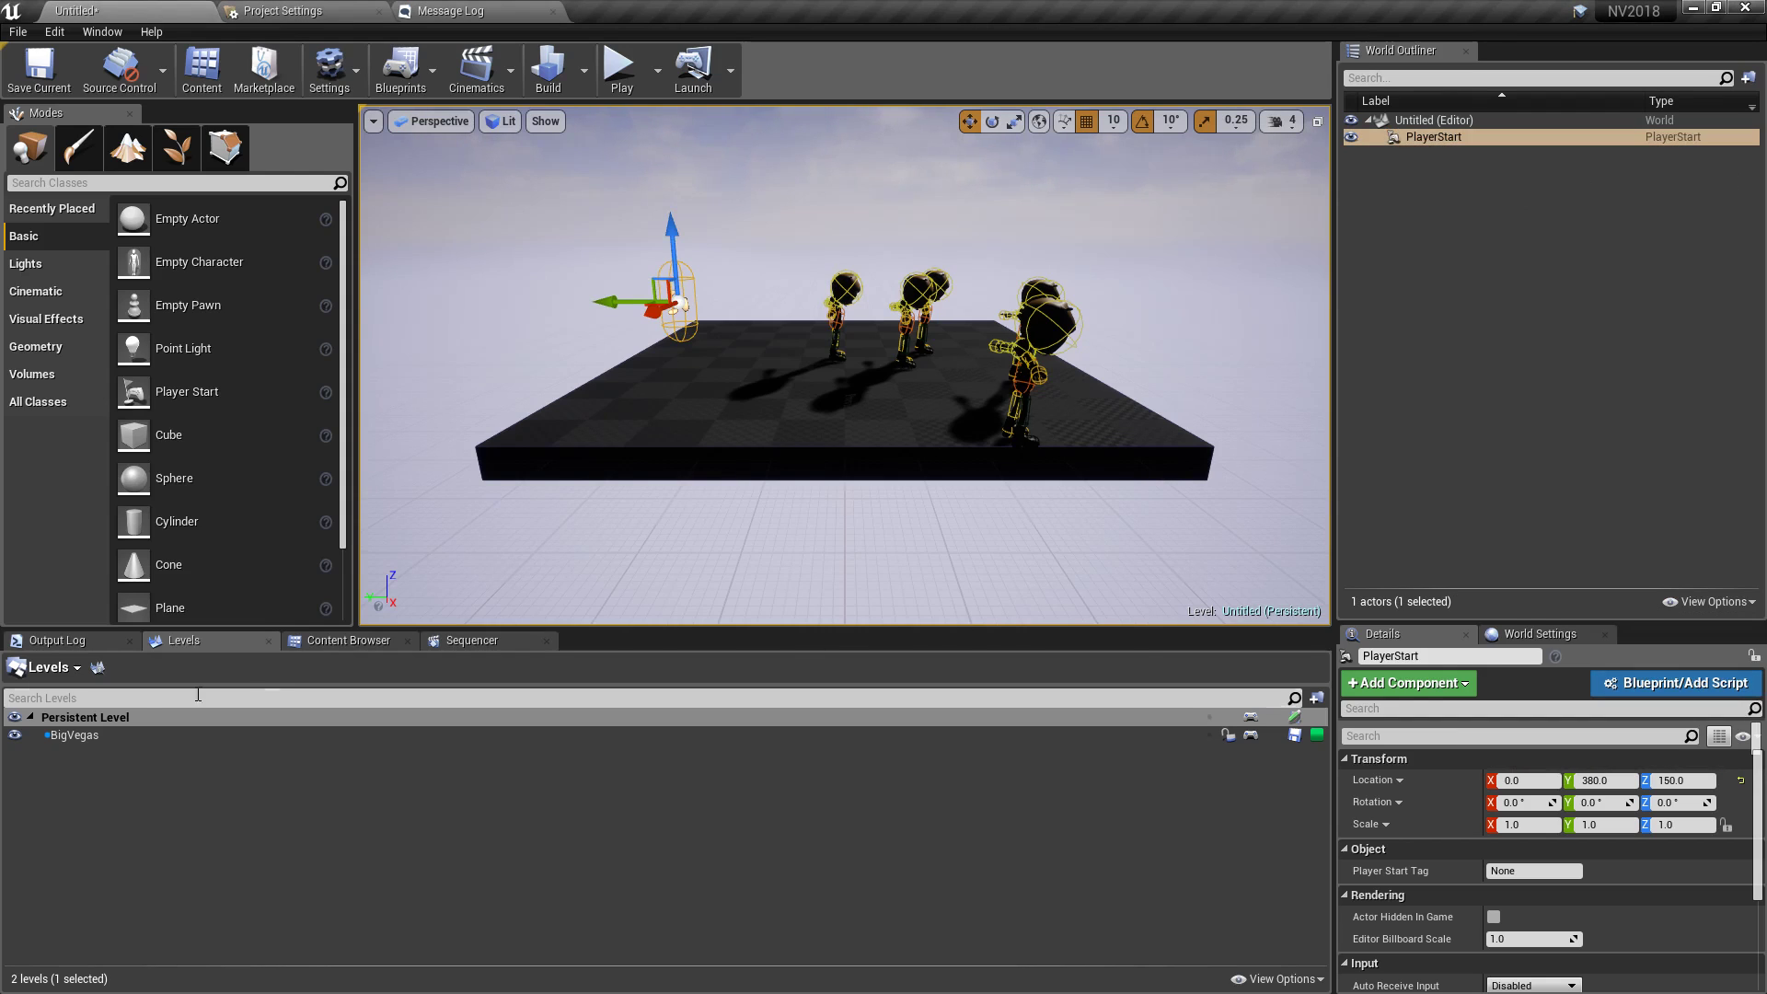
pyautogui.doubleClick(90, 740)
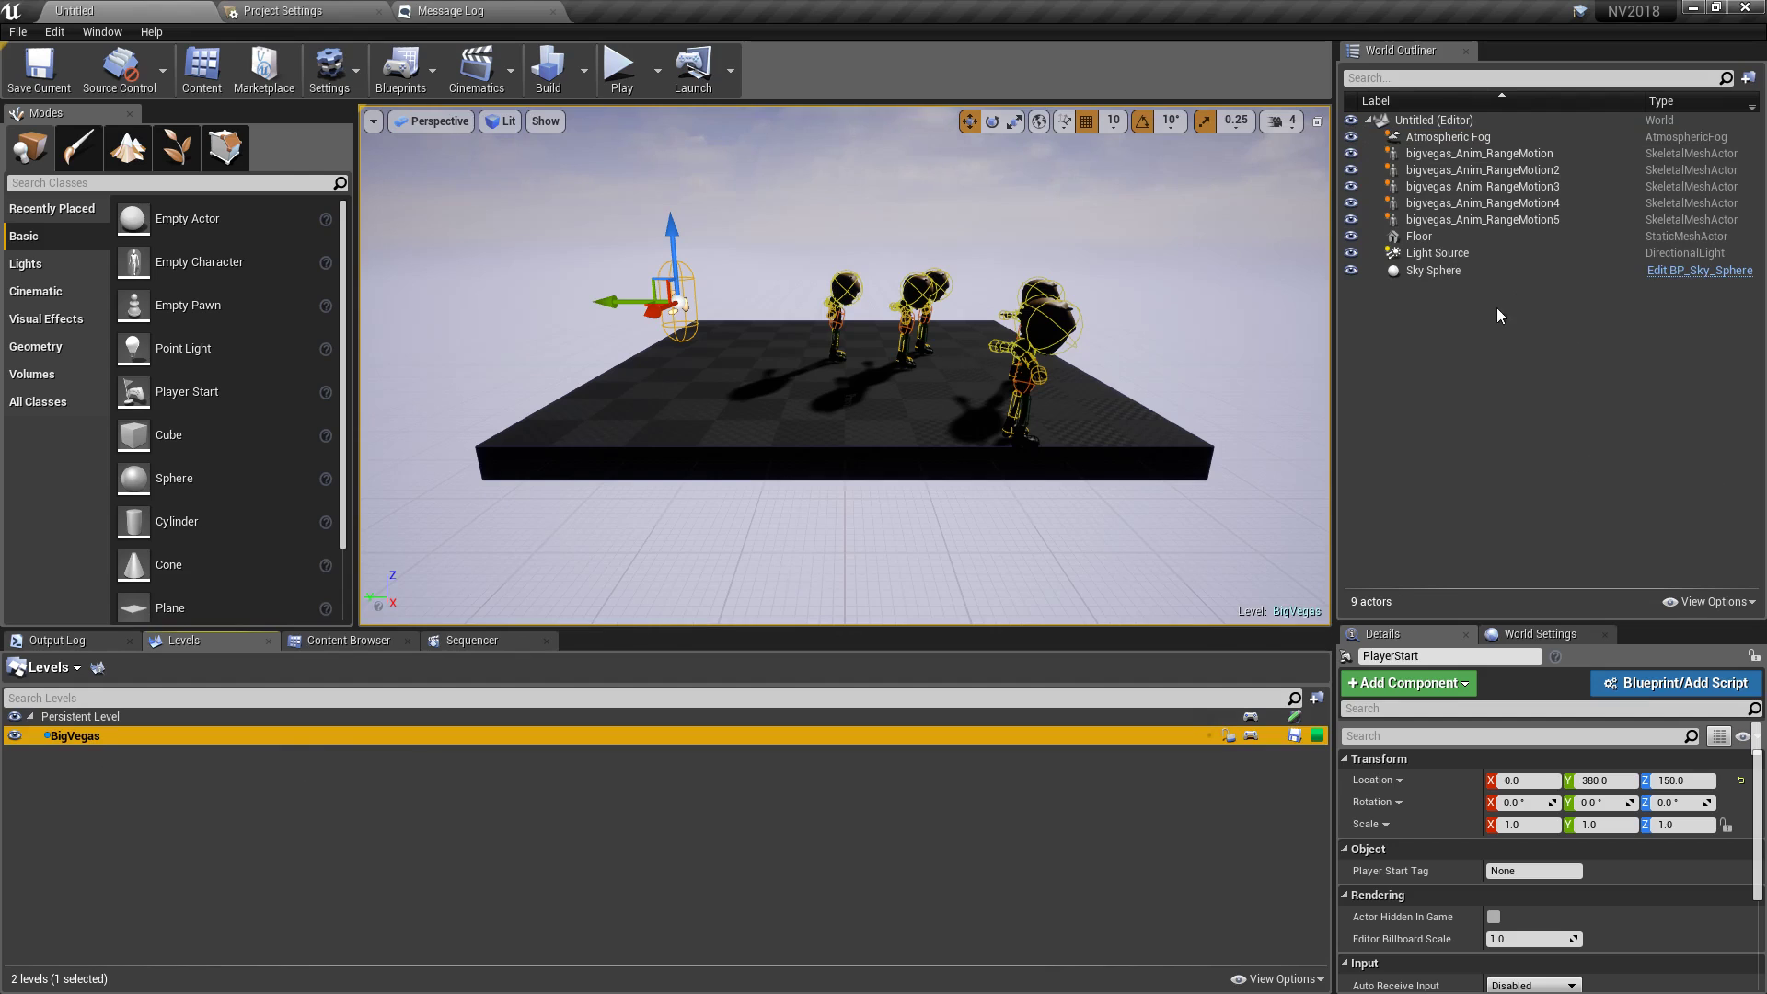
# - Copy all BigVegas actors, from Atmospheric Fog to Sky Sphere, into the Persistent Level with the BigVegas level hidden
pyautogui.click(1469, 345)
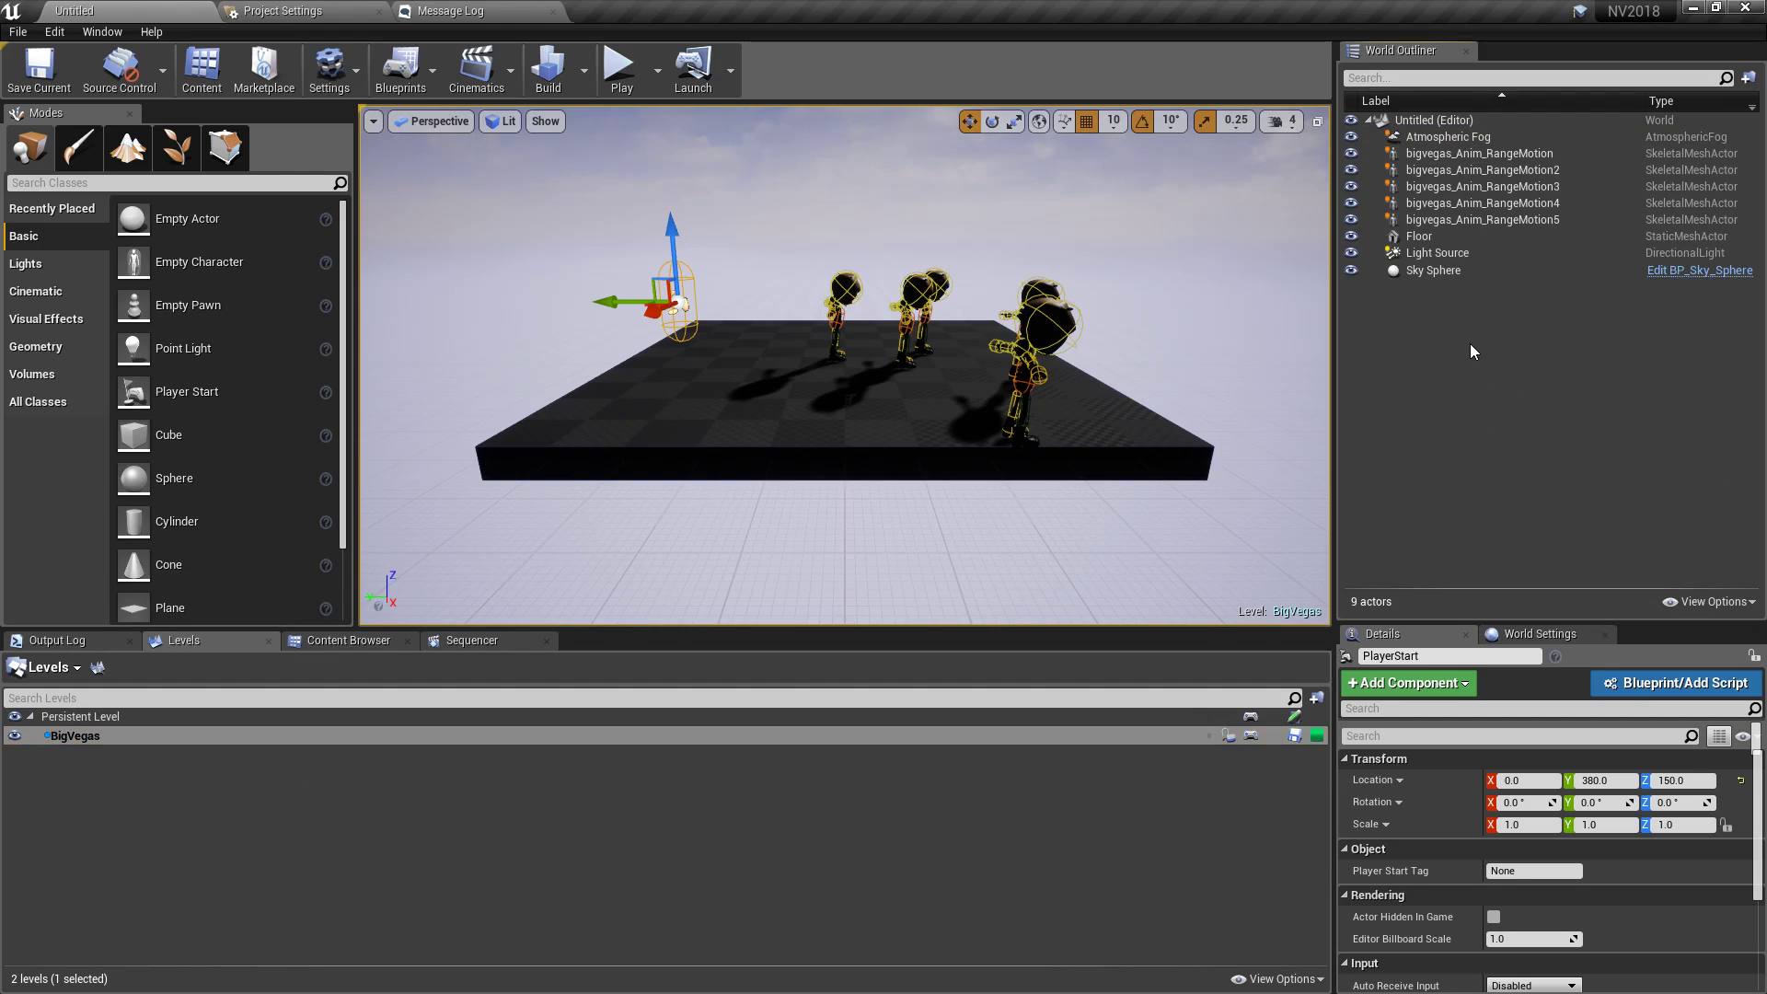
pyautogui.hotkey('ctrl', 'a')
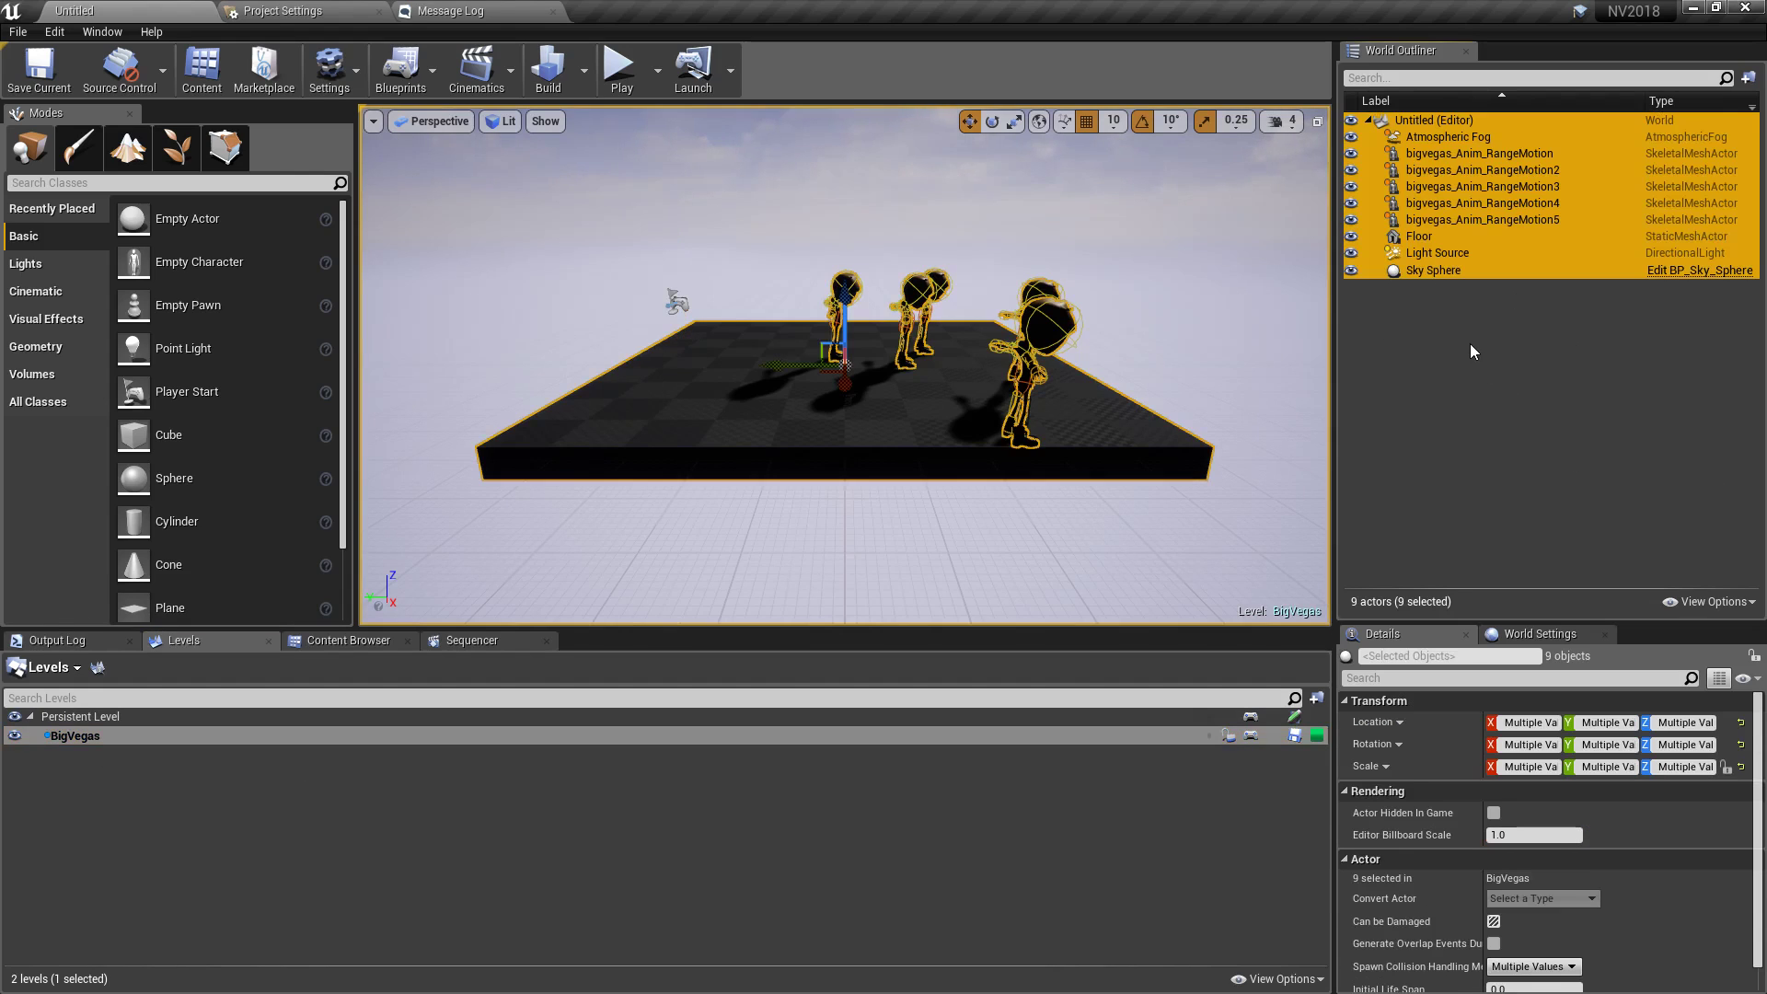
pyautogui.click(1438, 153)
pyautogui.keyDown('shift'); pyautogui.click(1428, 270); pyautogui.keyUp('shift')
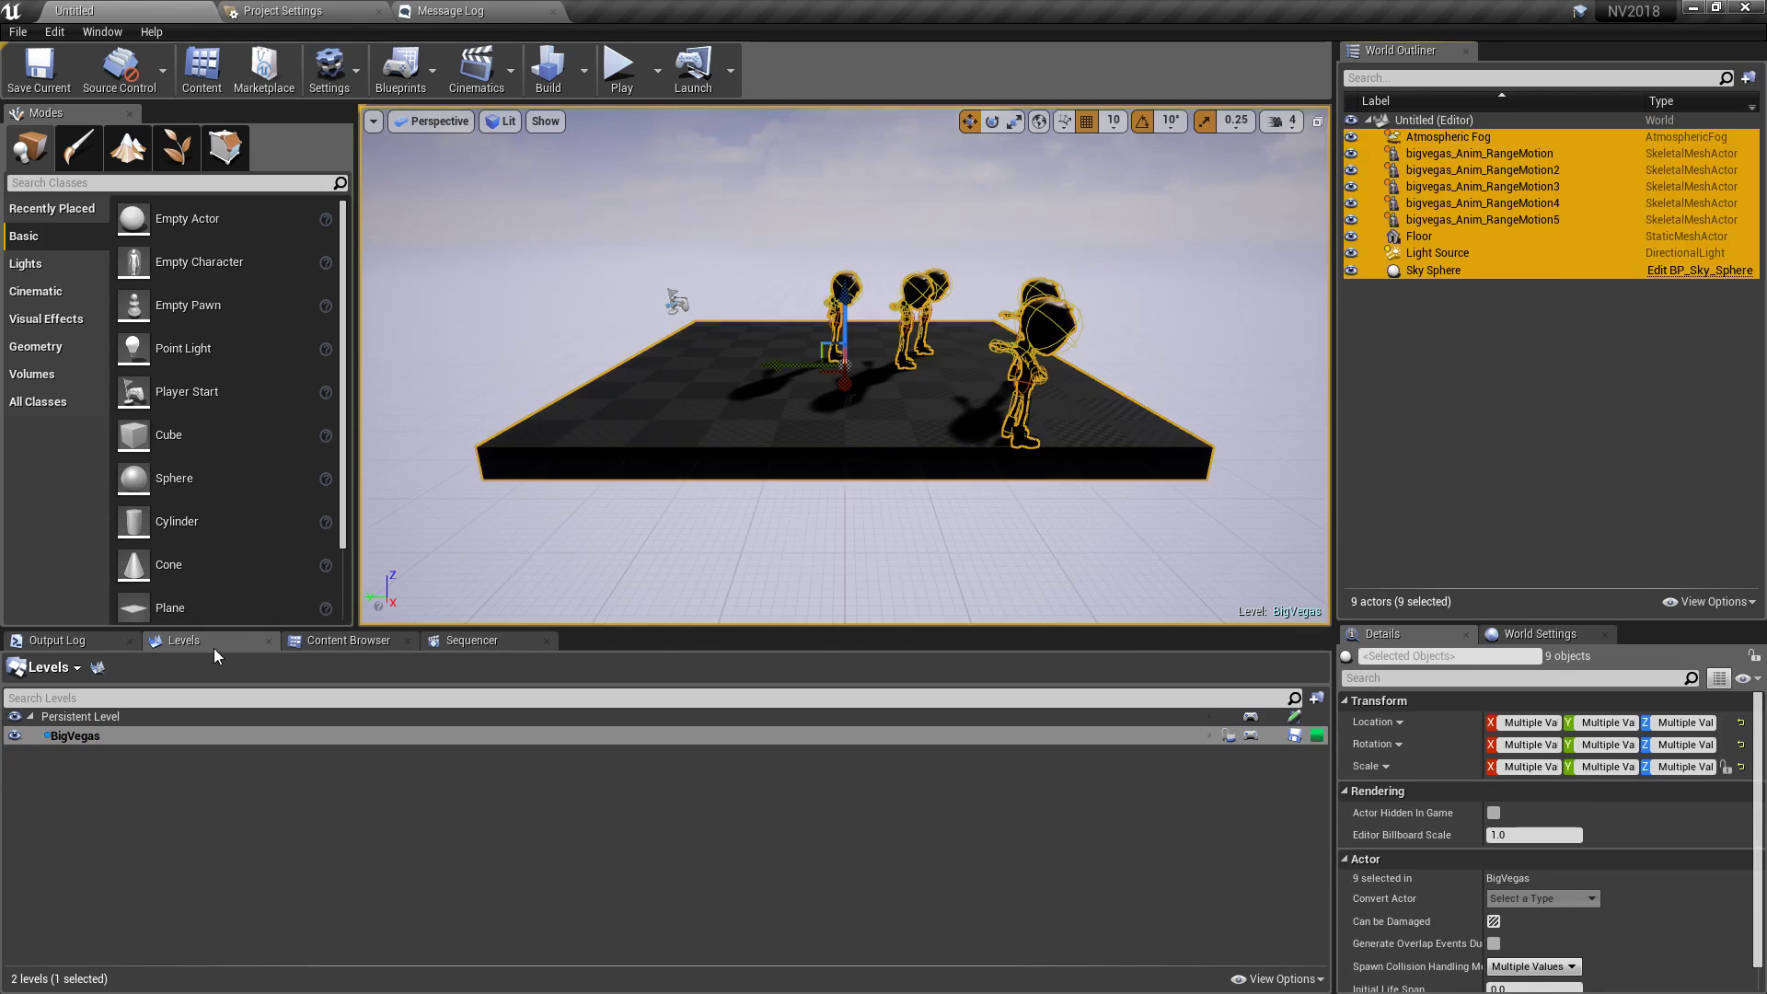
pyautogui.doubleClick(117, 715)
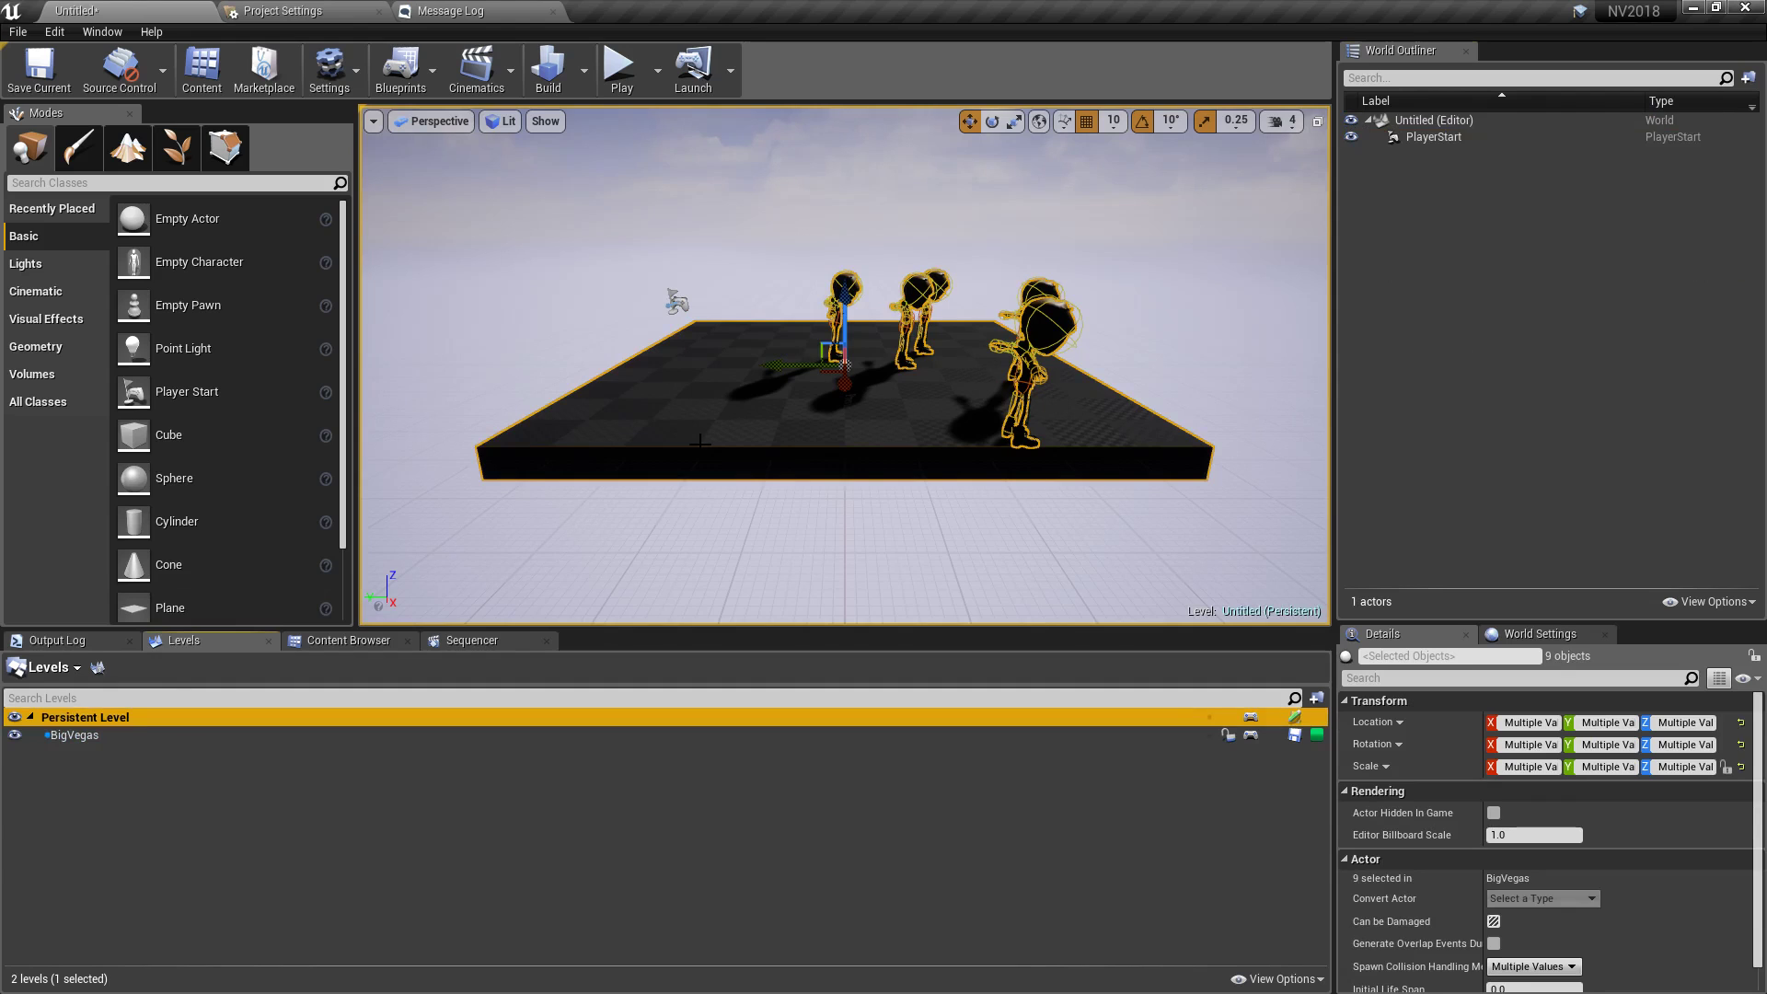
pyautogui.click(15, 734)
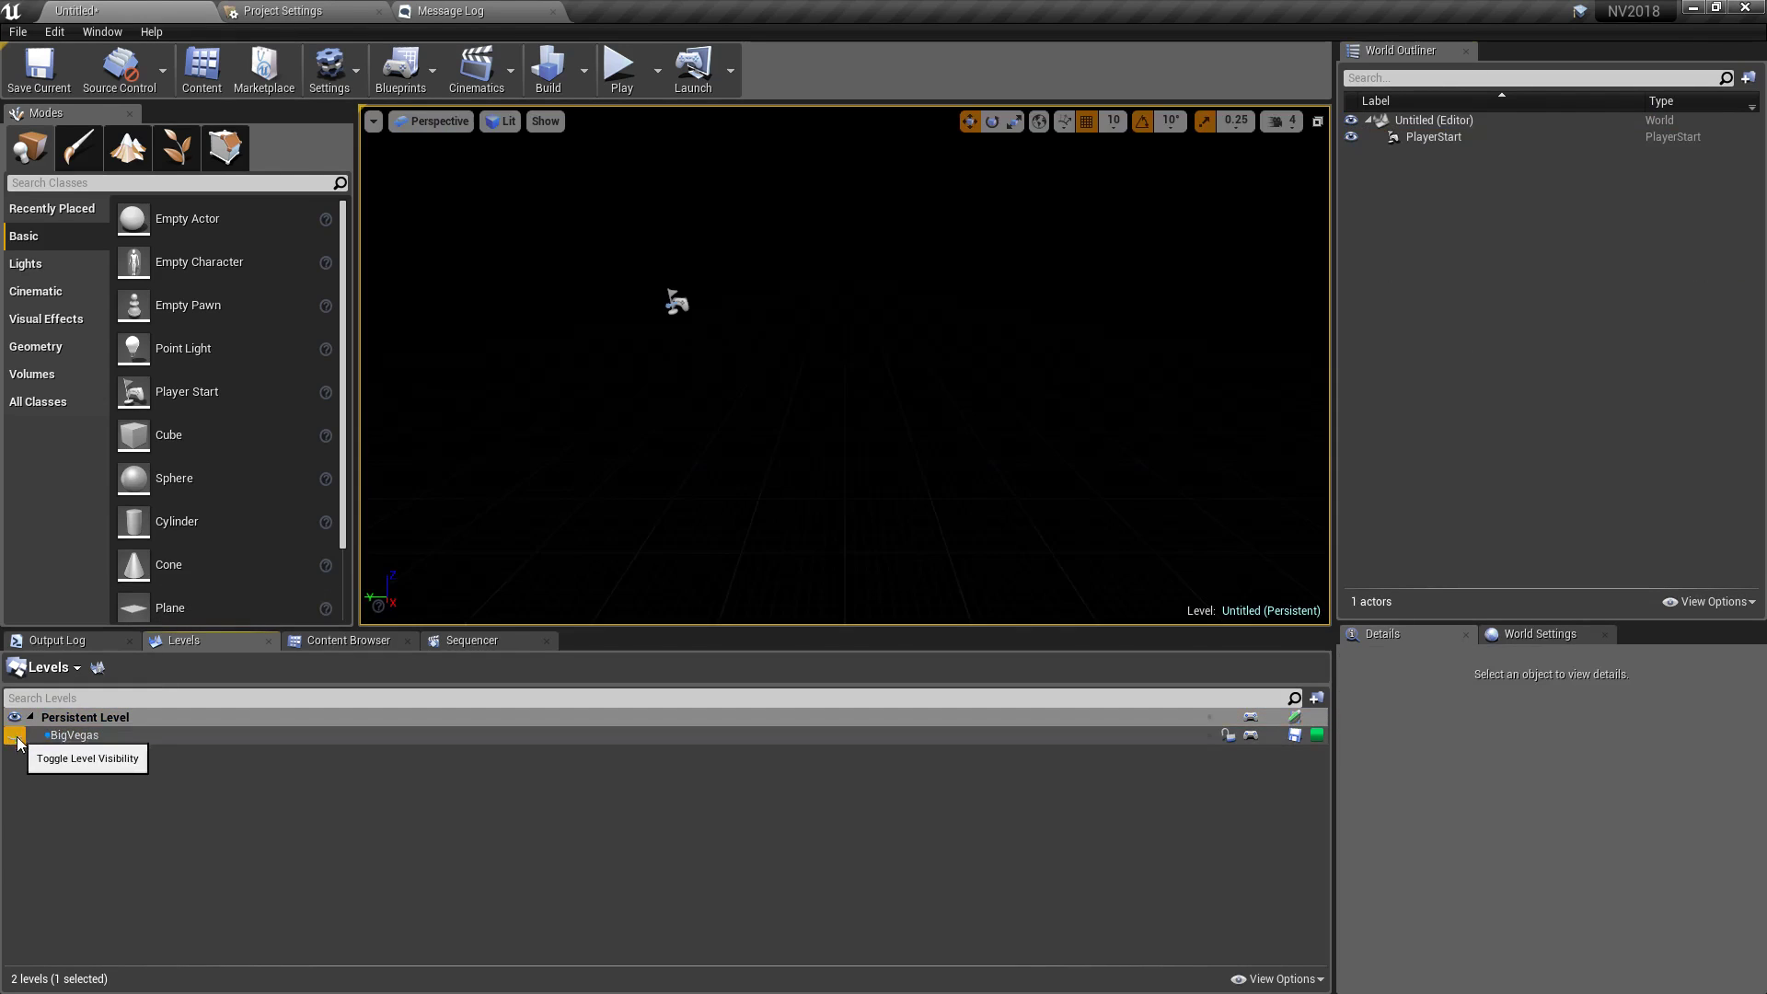
pyautogui.hotkey('ctrl', 'z')
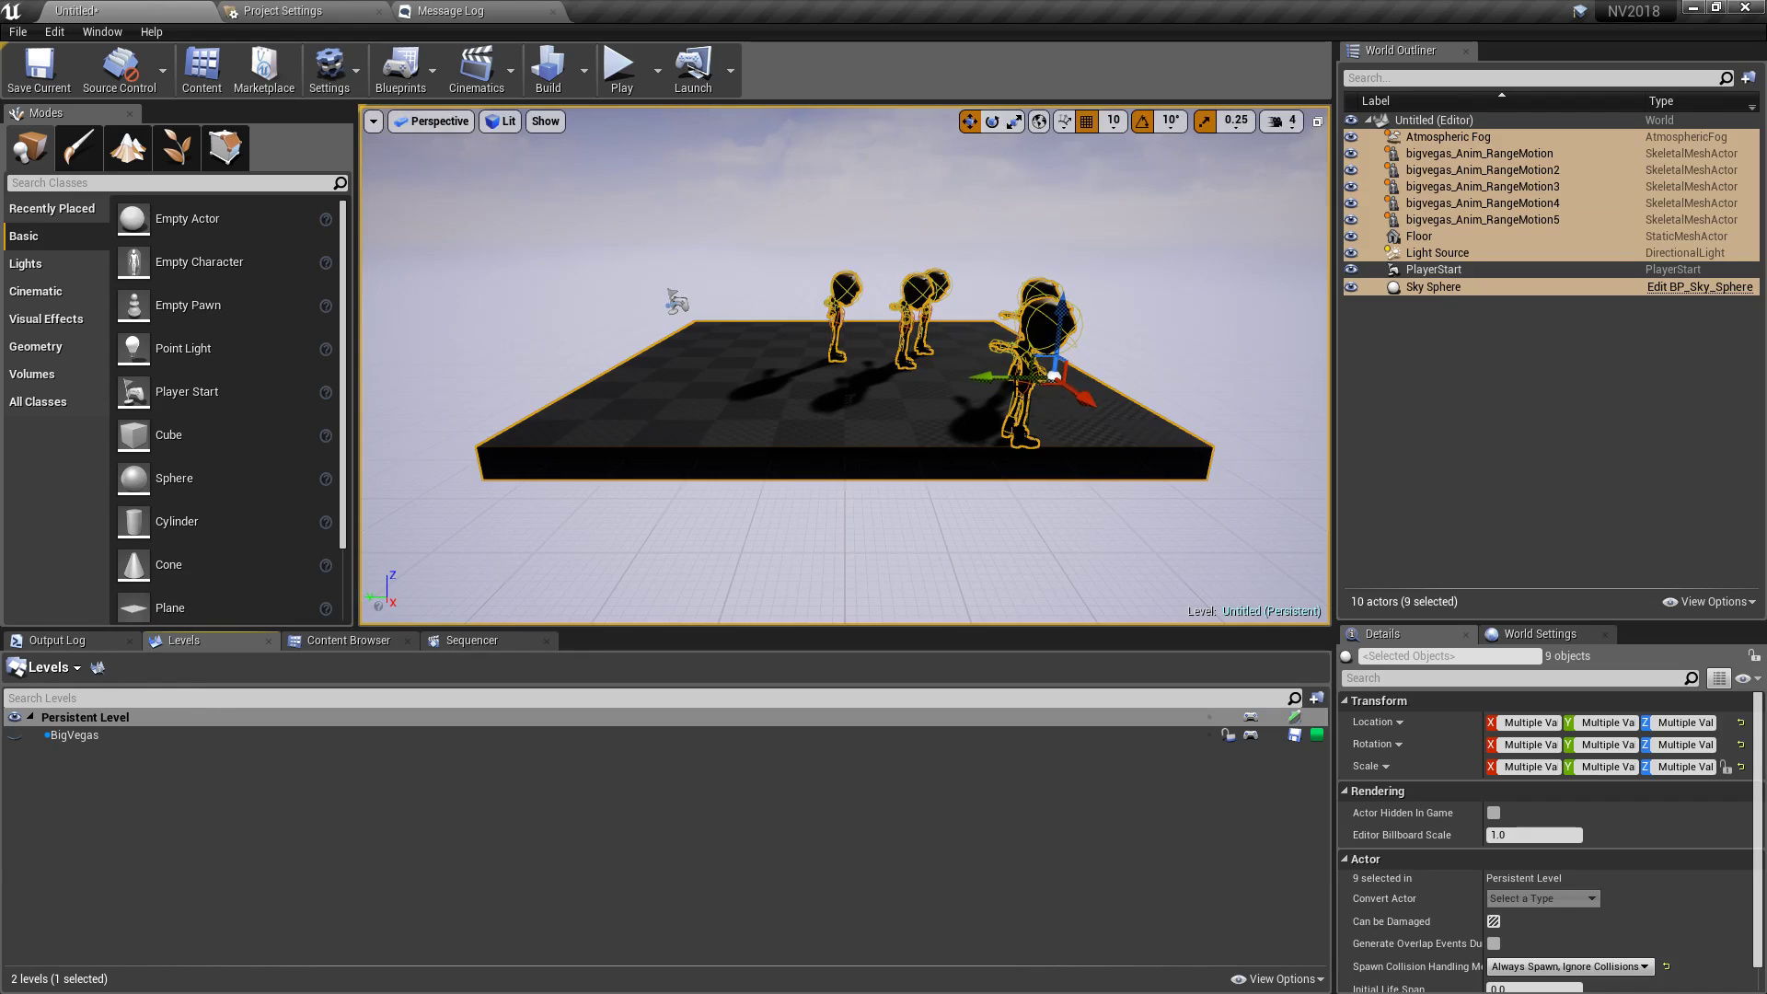
# - Move the pasted actors along the Y axis away from the originals and toggle level visibility until both levels are shown
pyautogui.moveTo(995, 379); pyautogui.dragTo(755, 580)
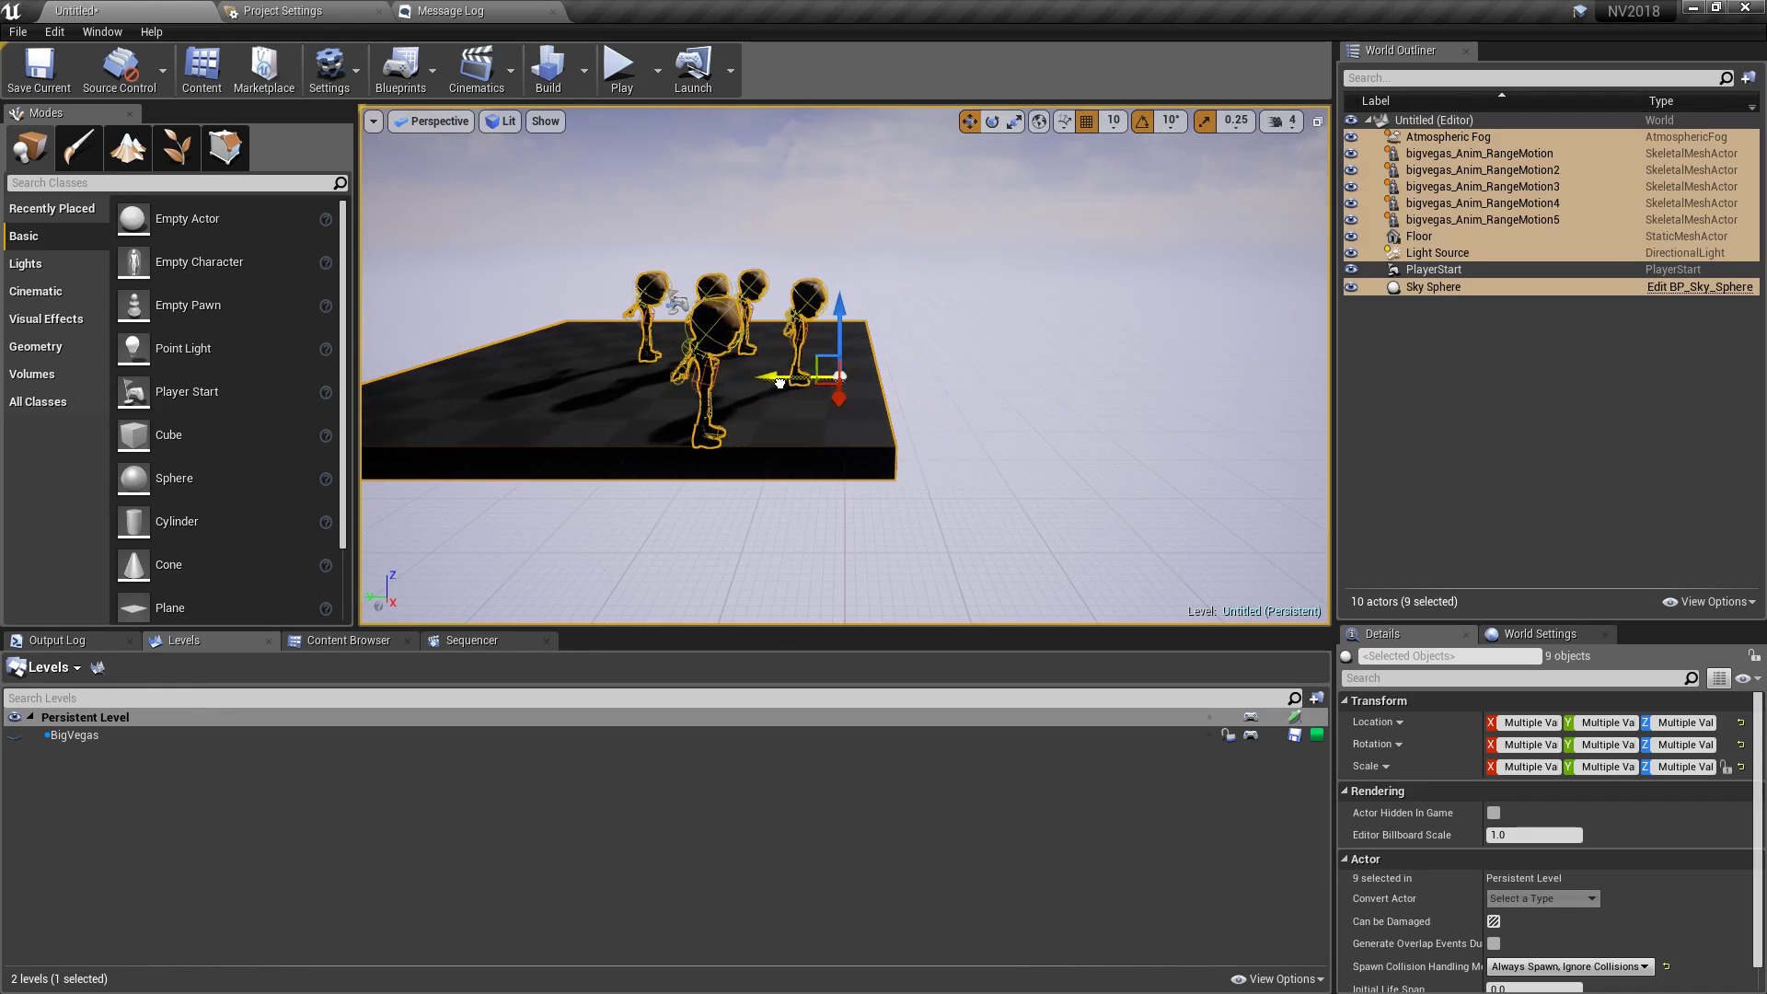
pyautogui.click(14, 737)
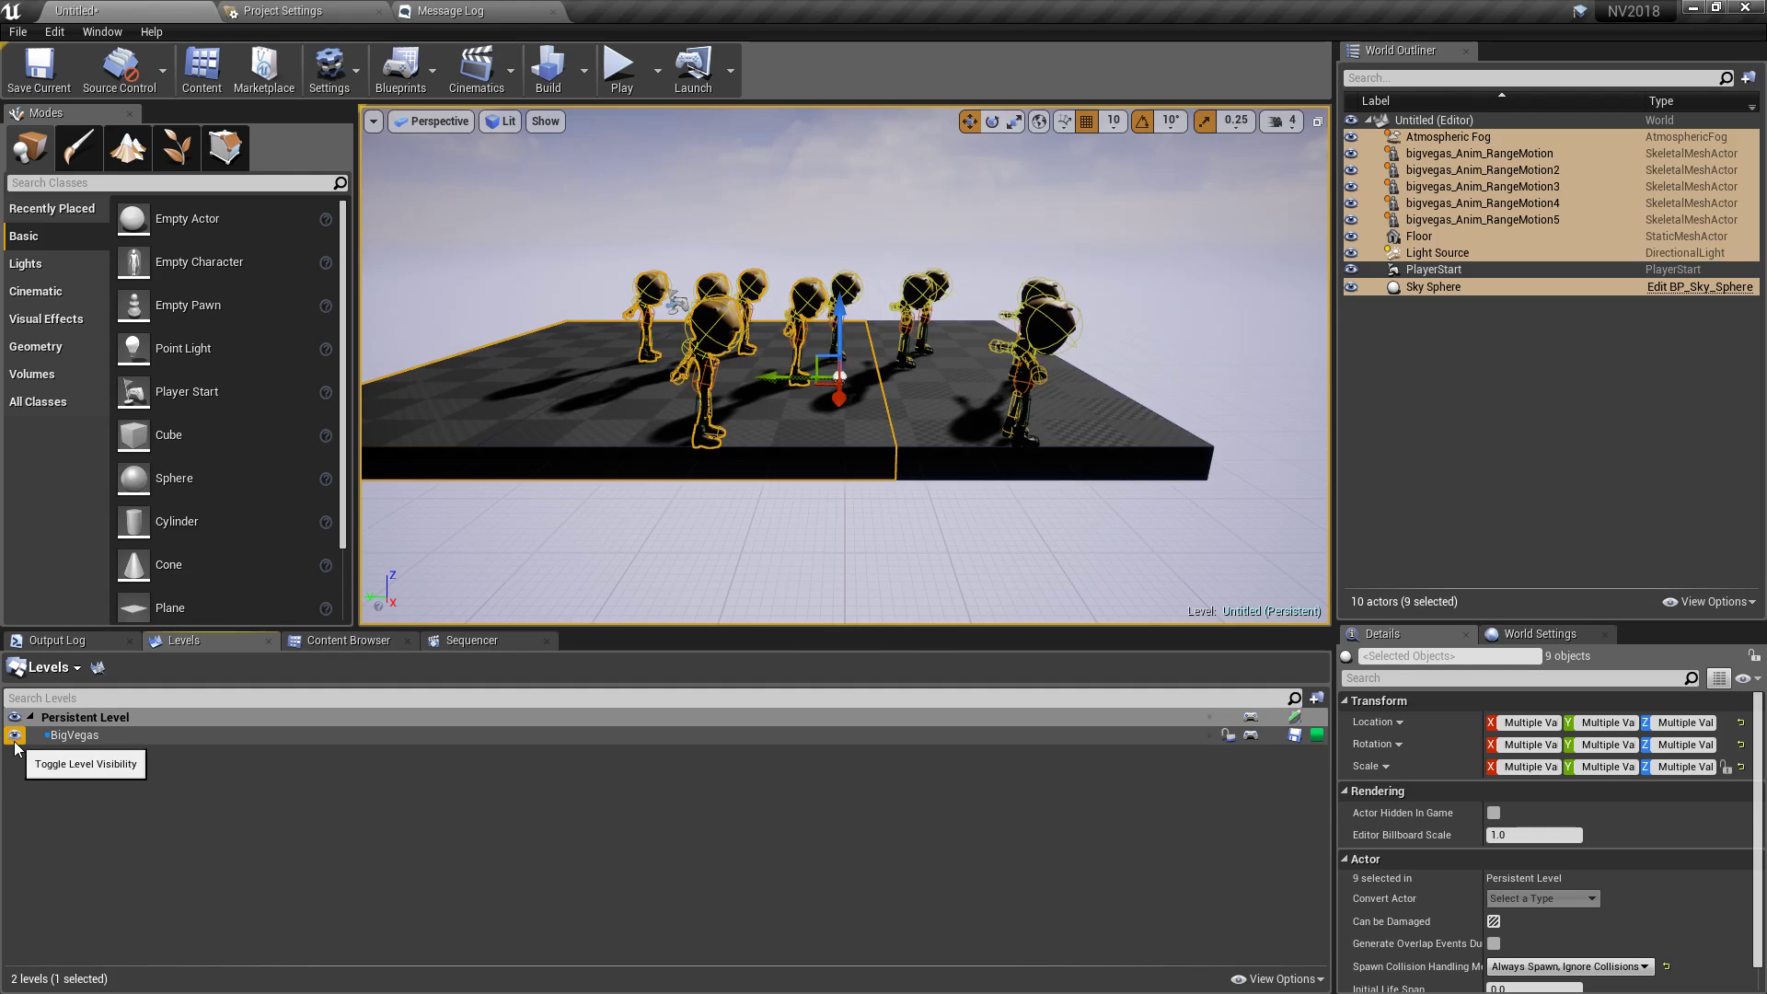
pyautogui.click(16, 736)
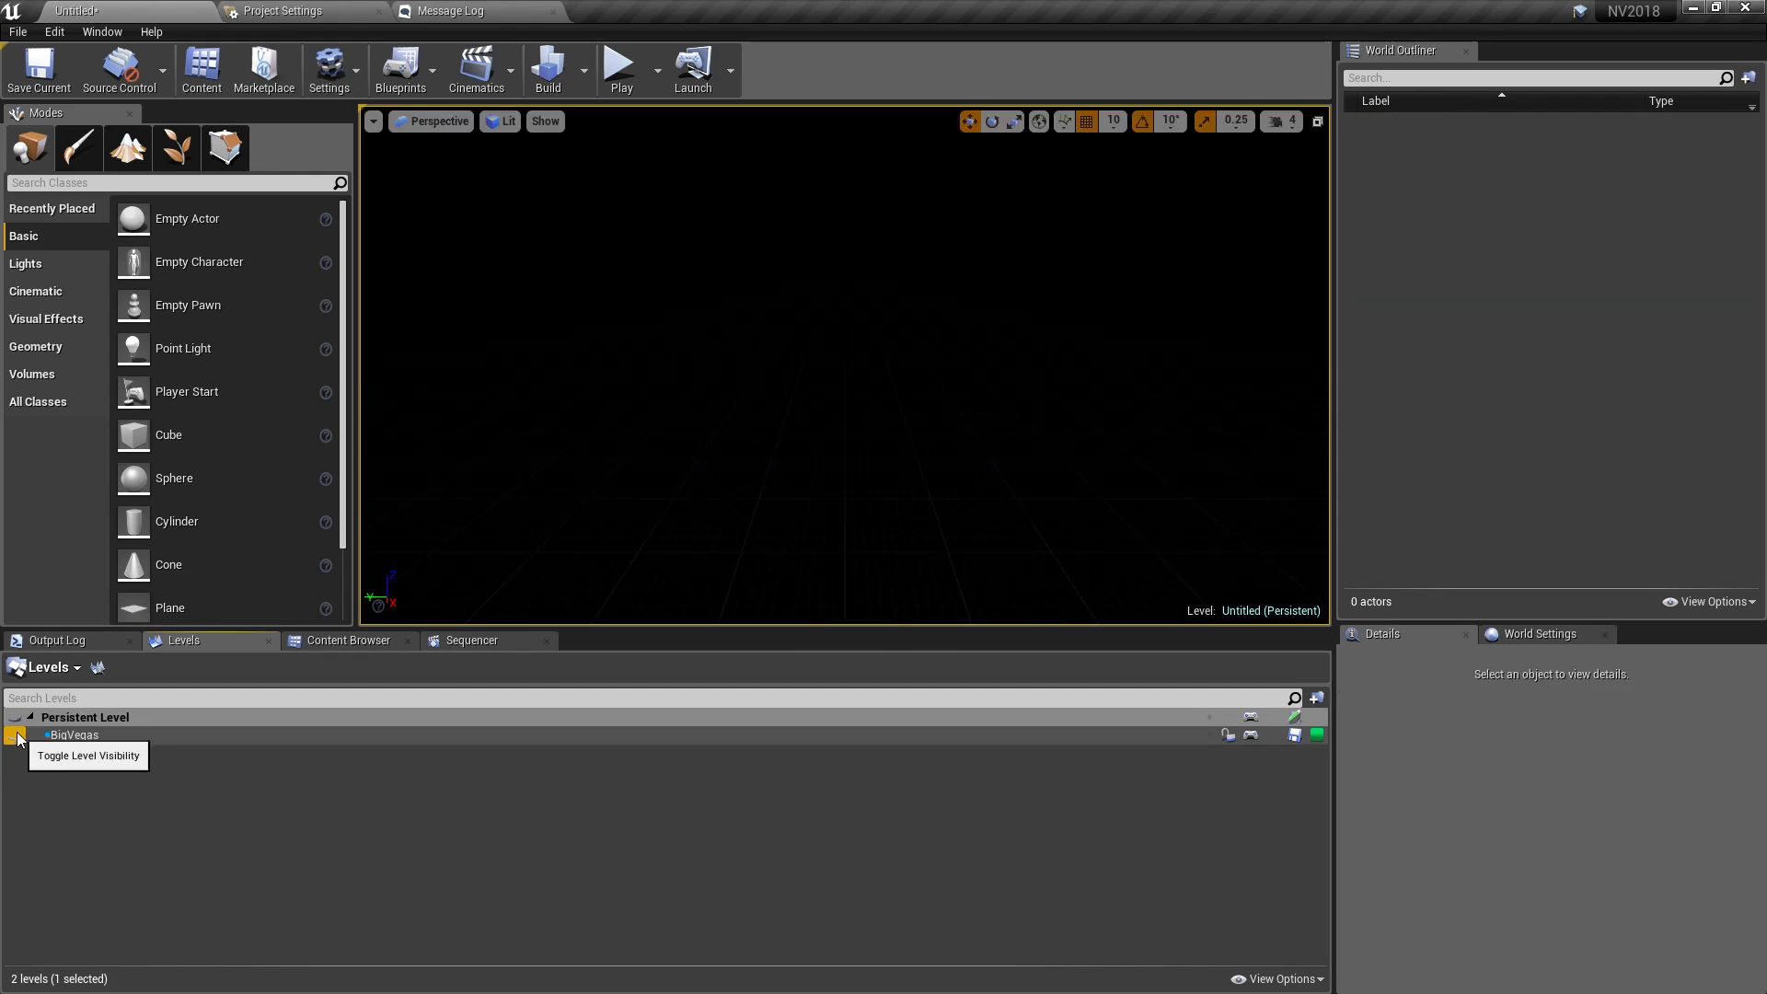
pyautogui.click(16, 737)
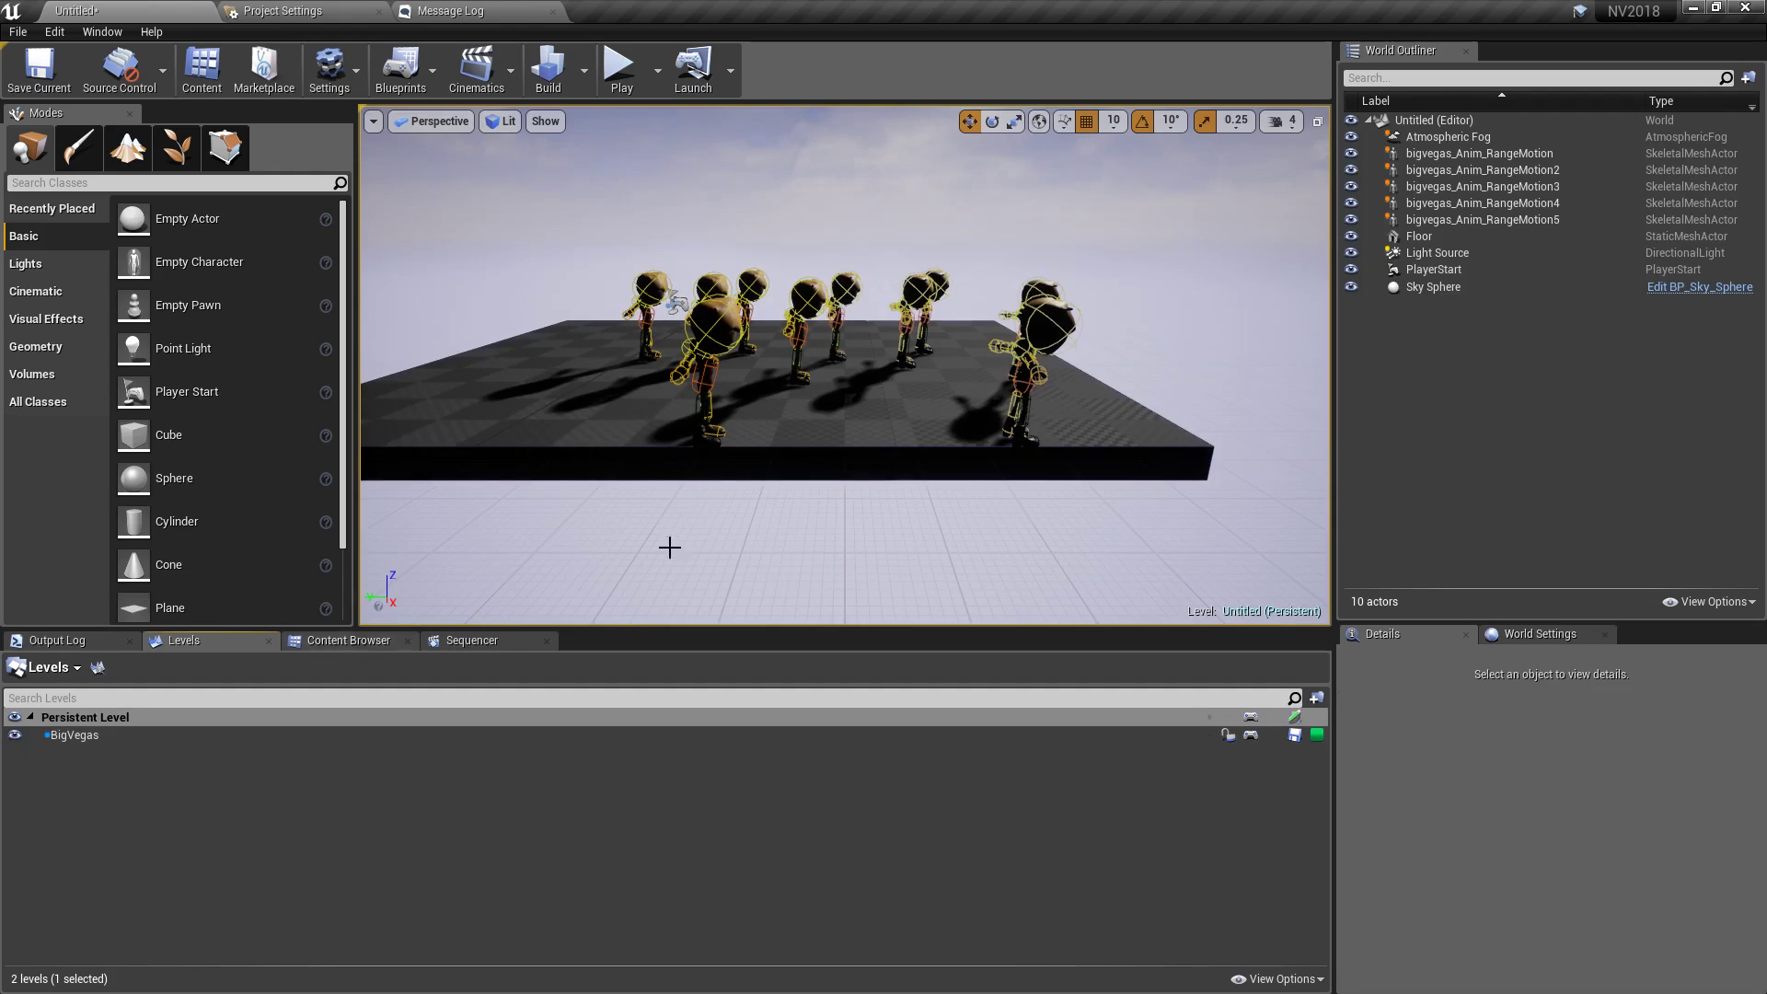
# - Play the level in the viewport to check which characters load, and stop the session
pyautogui.keyDown('alt'); pyautogui.moveTo(976, 489); pyautogui.dragTo(696, 551); pyautogui.keyUp('alt')
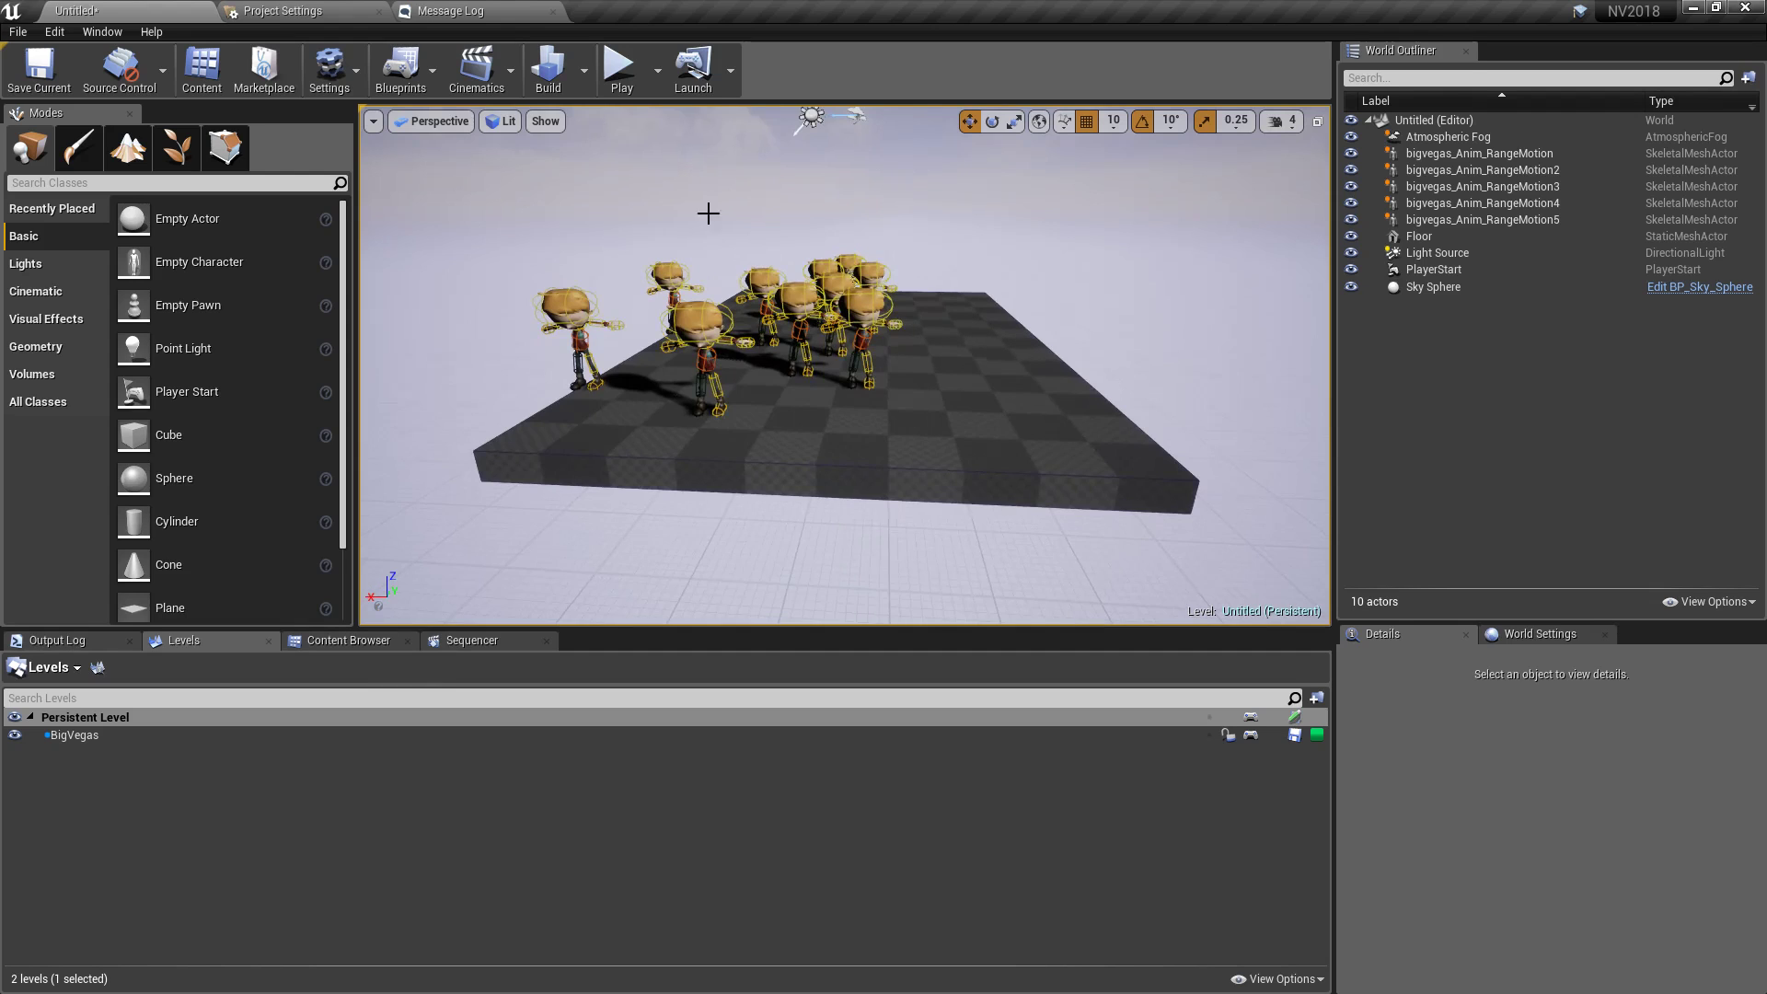
pyautogui.click(631, 85)
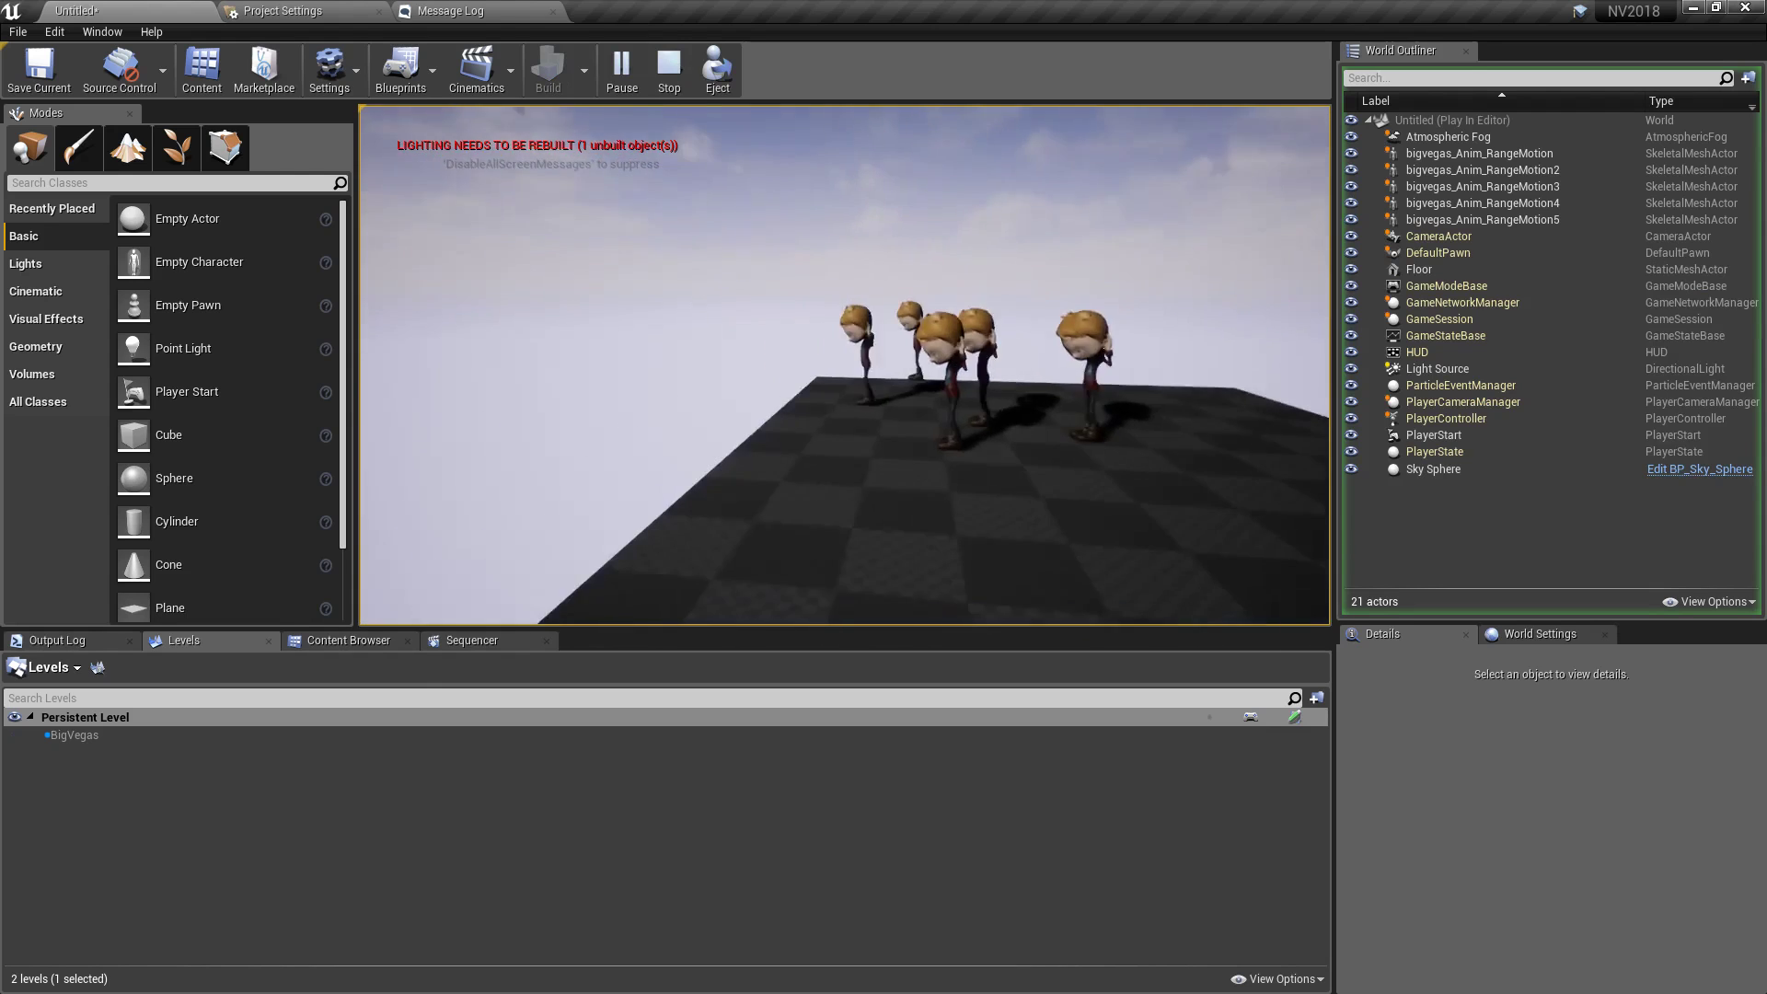
pyautogui.press('Escape')
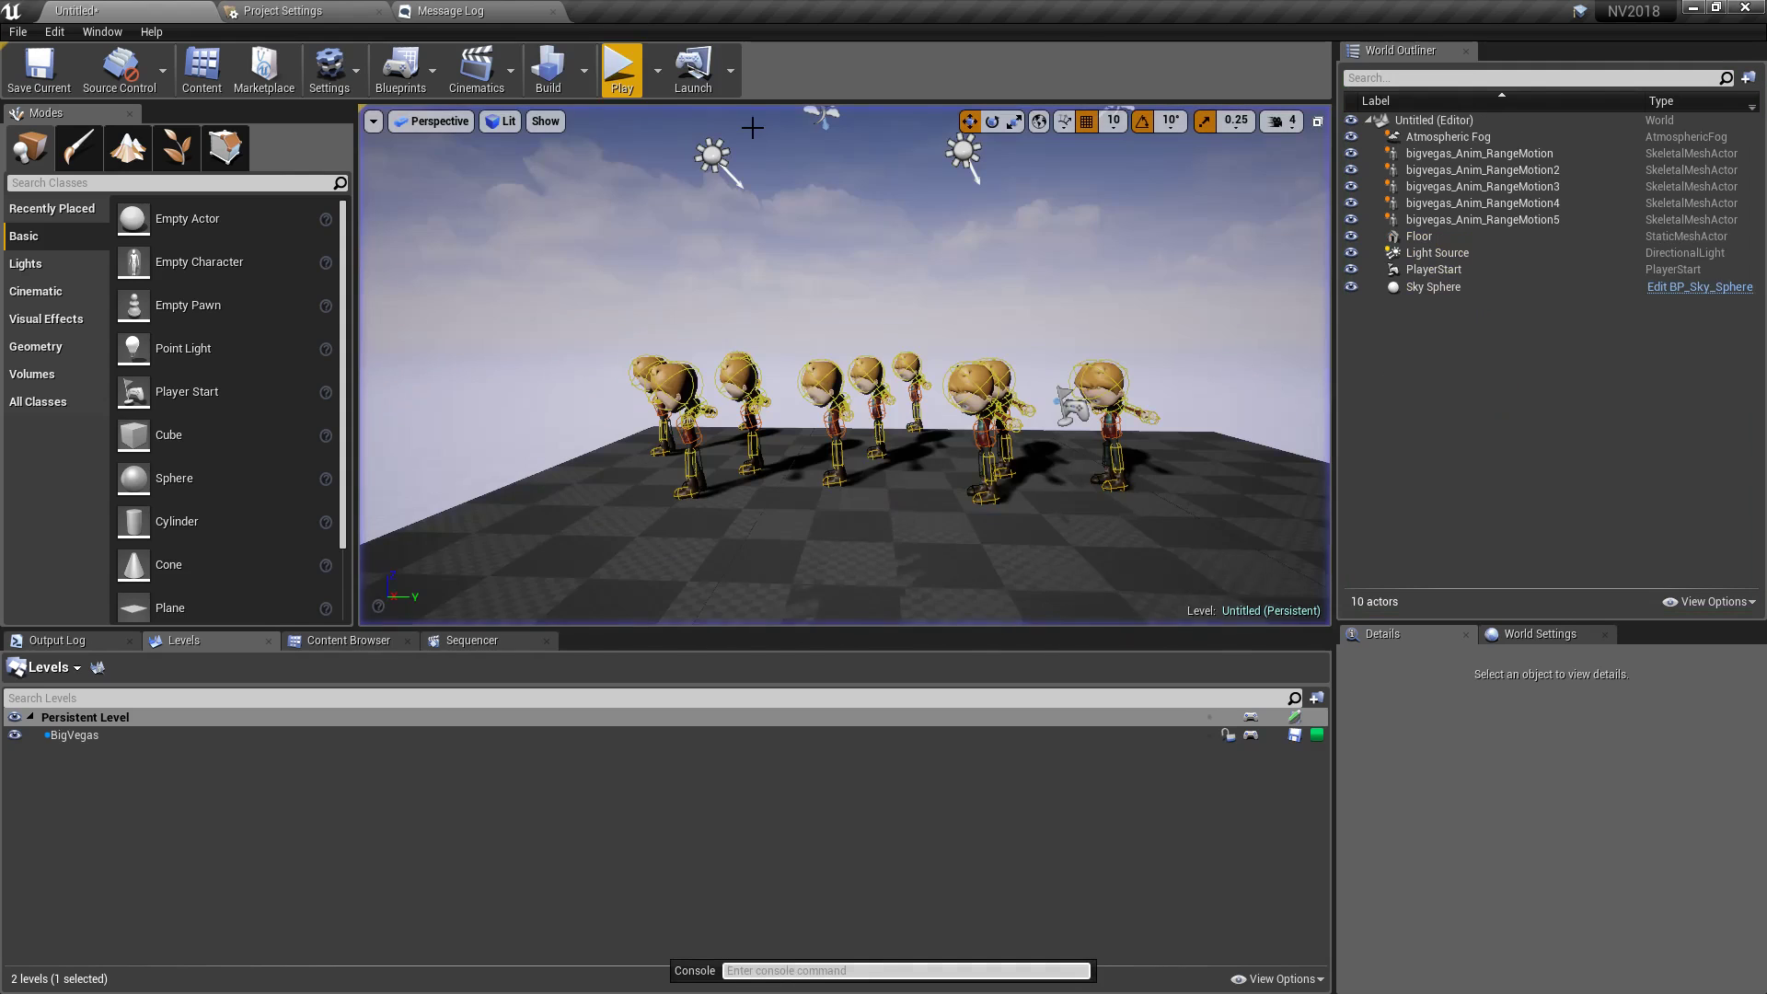
pyautogui.moveTo(975, 355); pyautogui.dragTo(1086, 304)
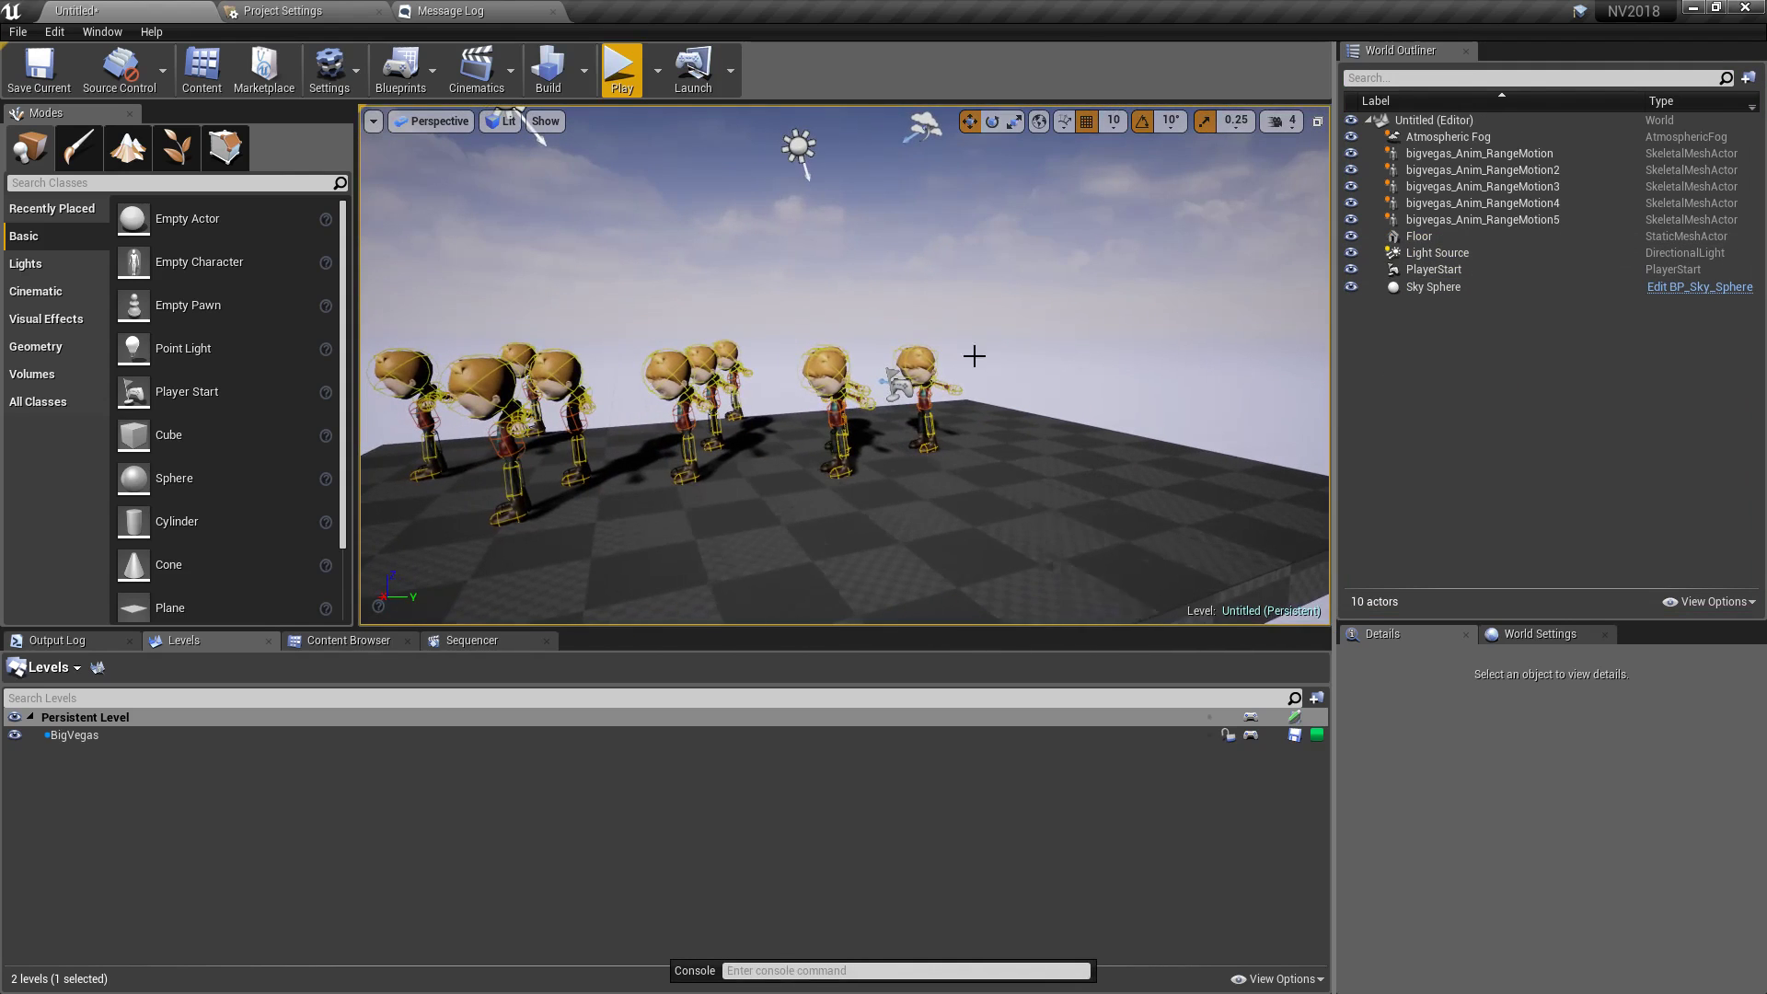
# - Move the Player Start to about X -430, Y -20, and select BigVegas in the Levels list
pyautogui.click(1442, 272)
pyautogui.moveTo(879, 359); pyautogui.dragTo(778, 469)
pyautogui.moveTo(778, 470); pyautogui.dragTo(782, 443, button='right')
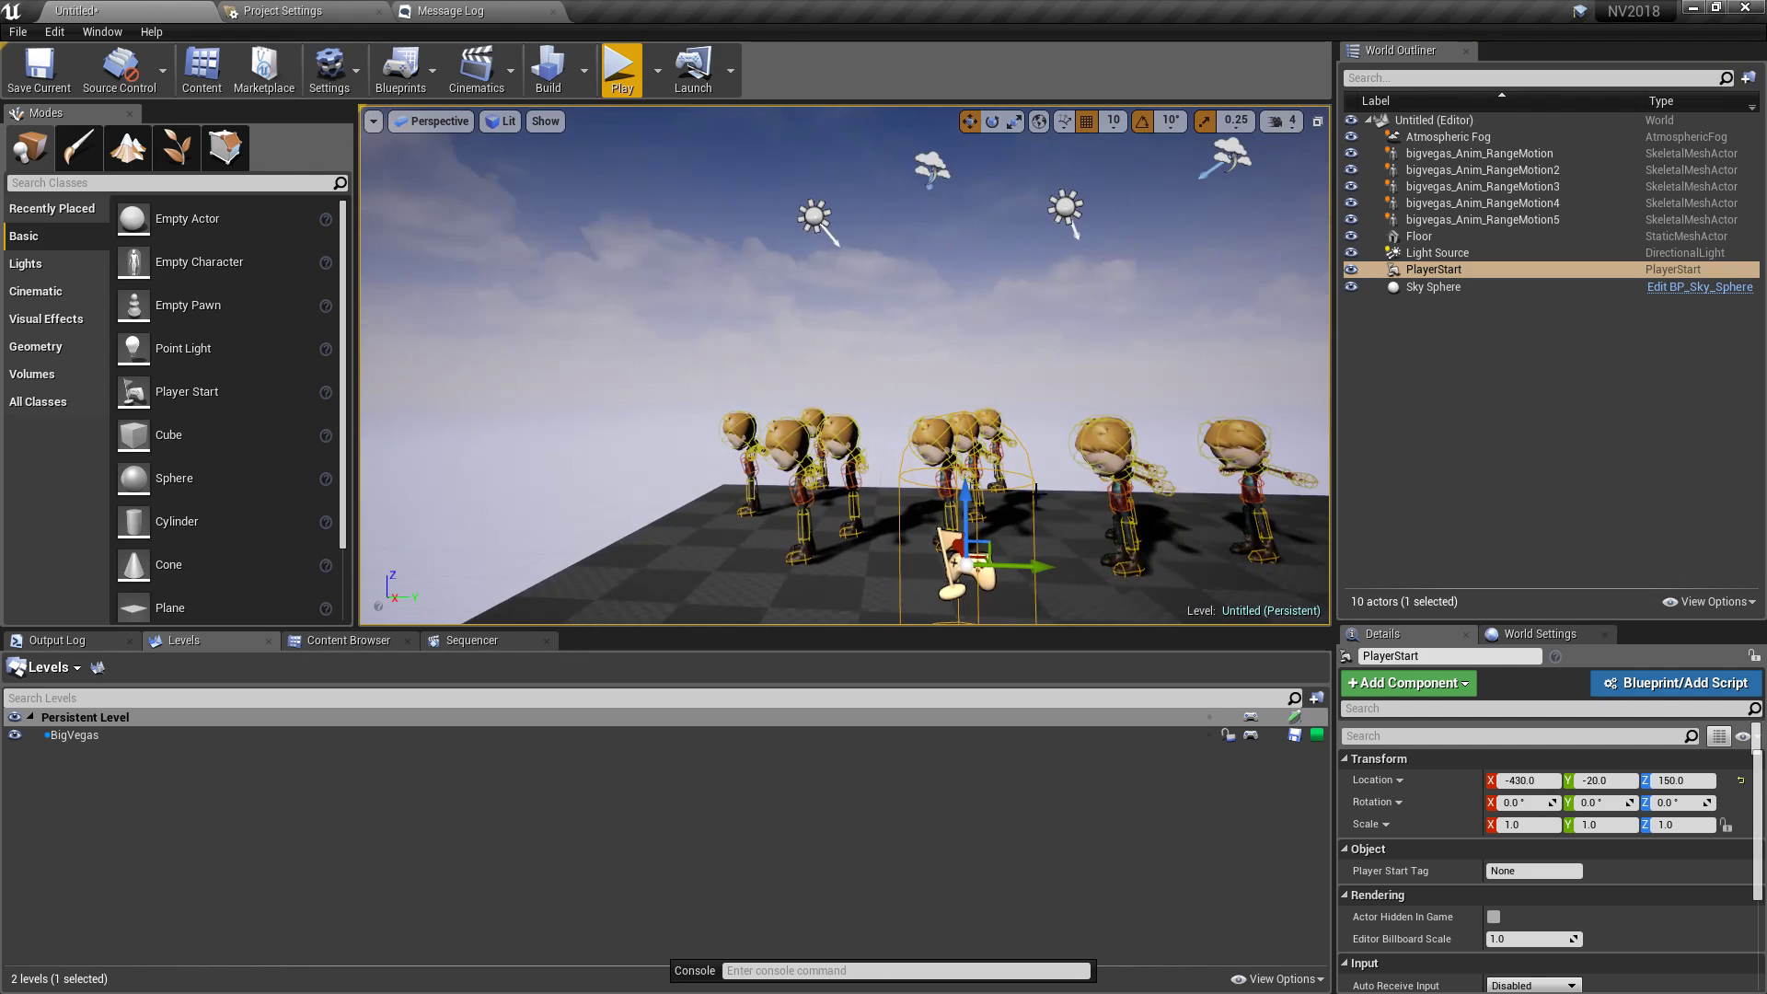
pyautogui.click(92, 742)
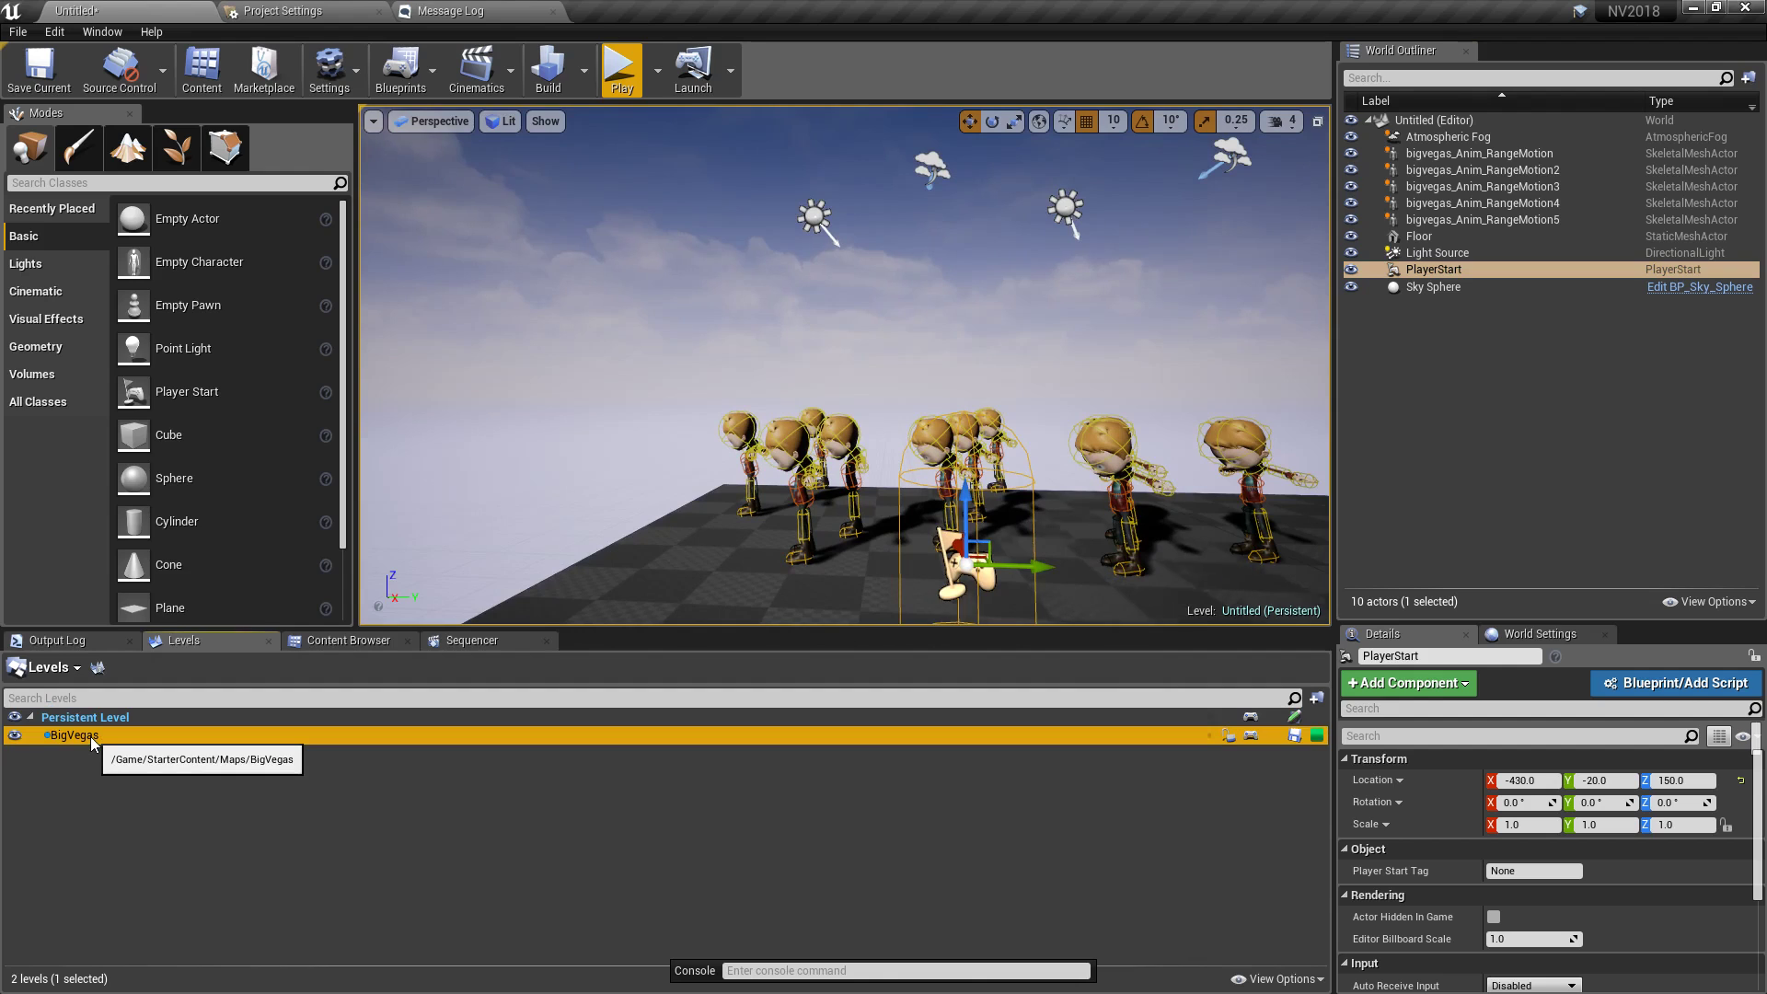
# - Change the BigVegas sublevel's streaming method to Always Loaded, test it by playing the level in the viewport, and stop the session
pyautogui.rightClick(92, 742)
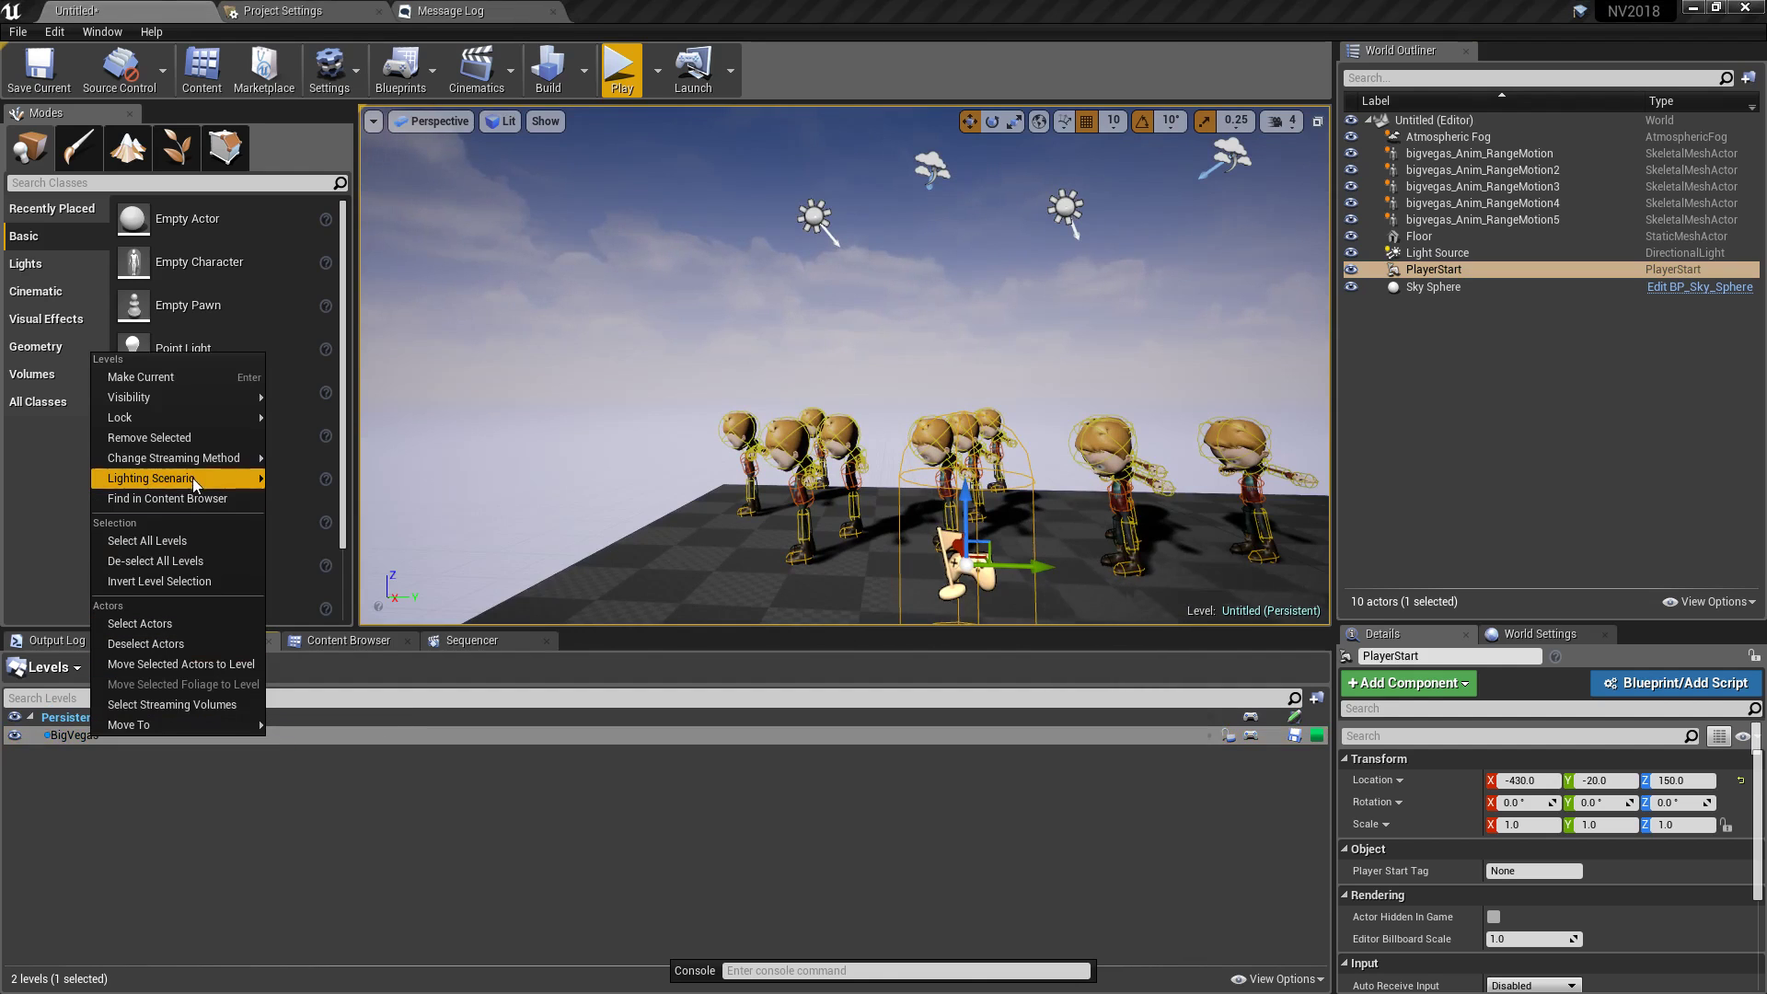
pyautogui.moveTo(198, 452)
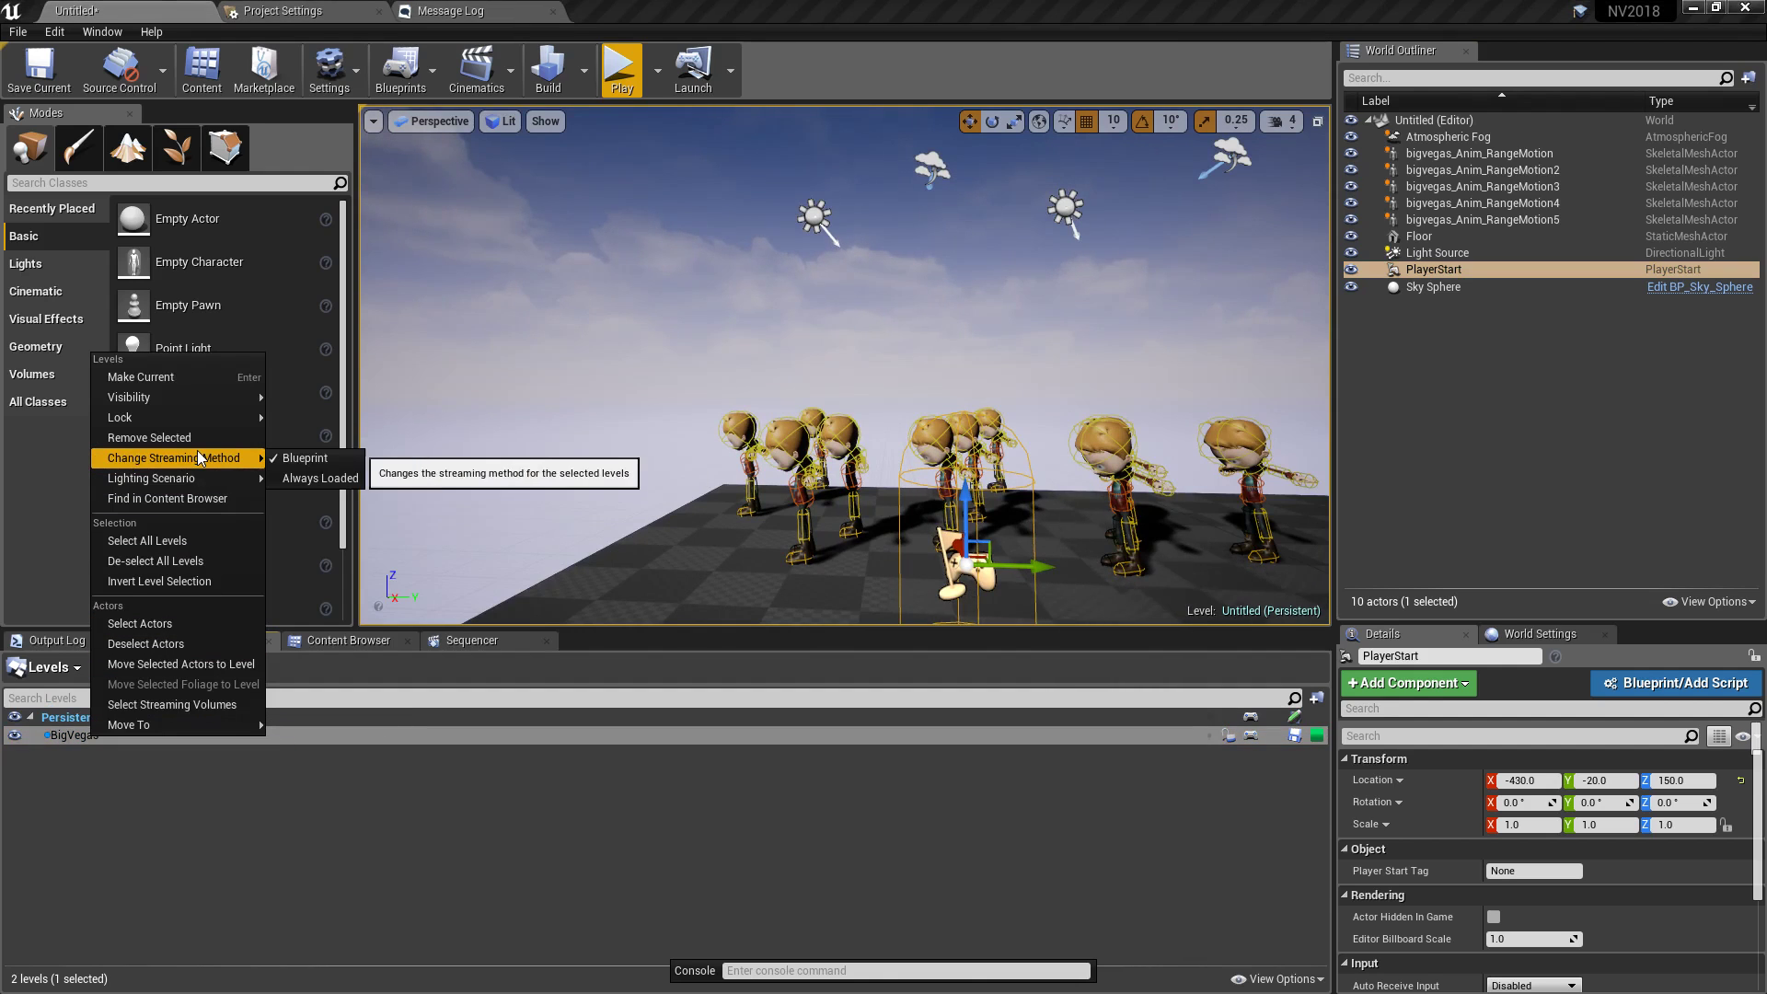
pyautogui.click(329, 478)
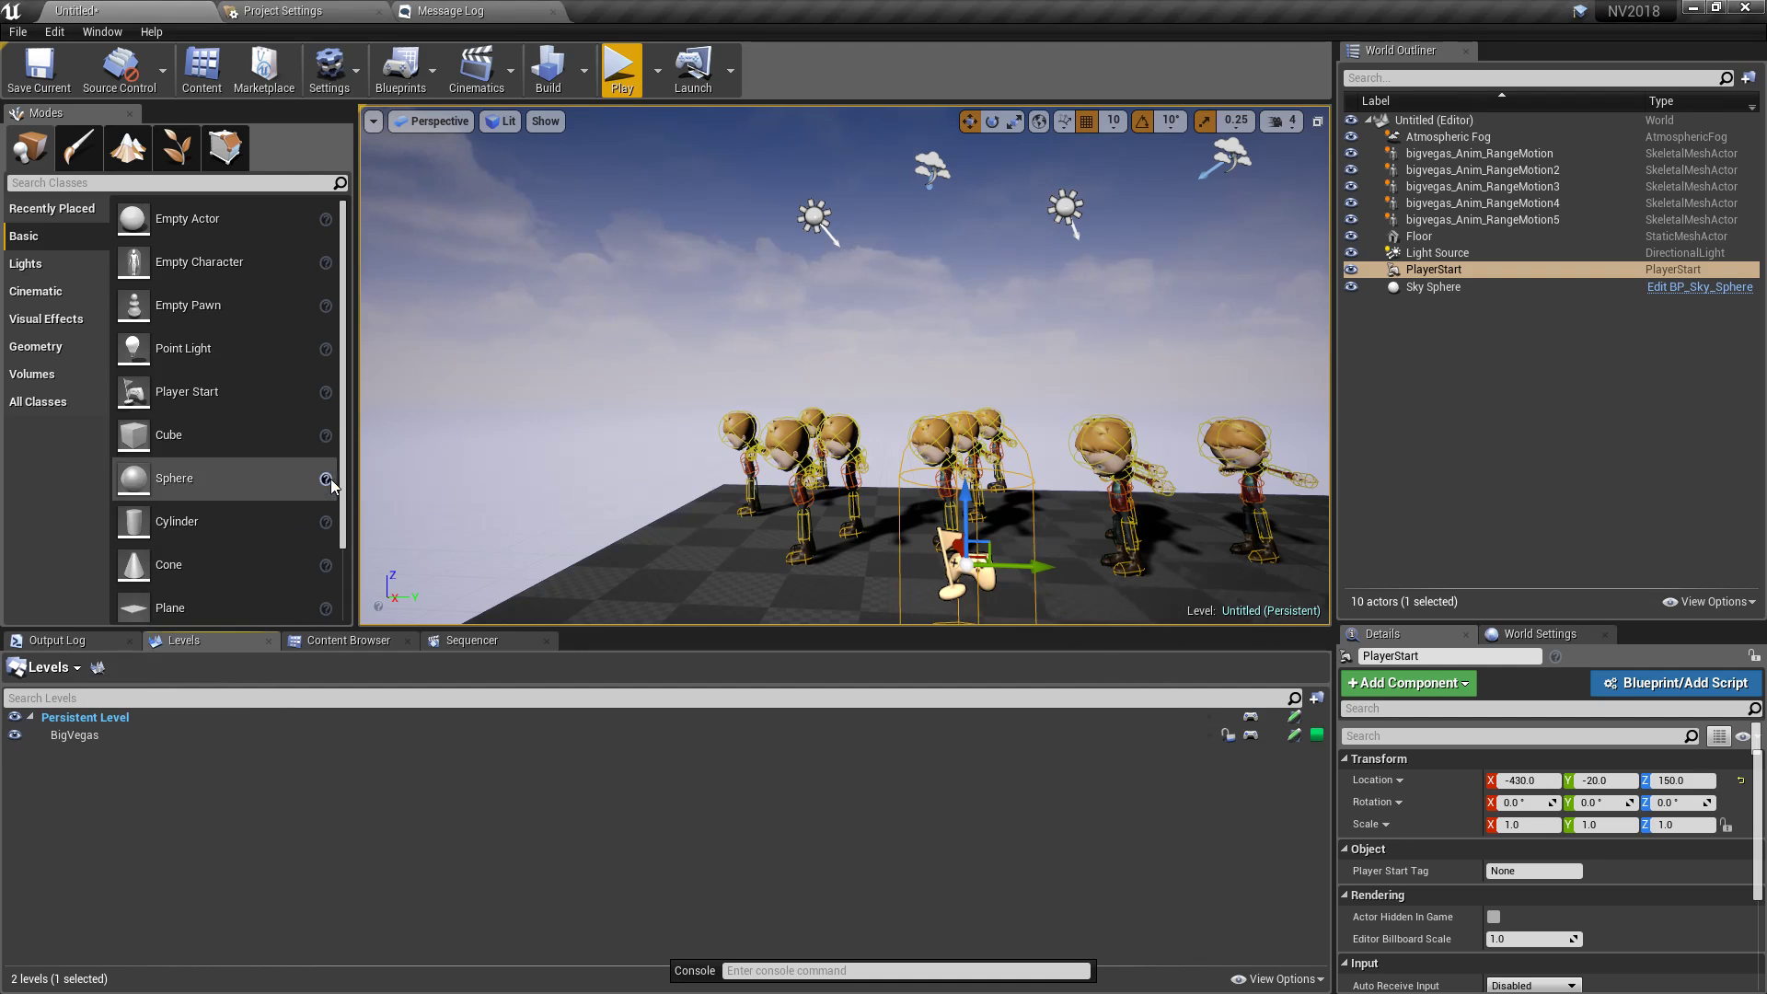
pyautogui.click(614, 74)
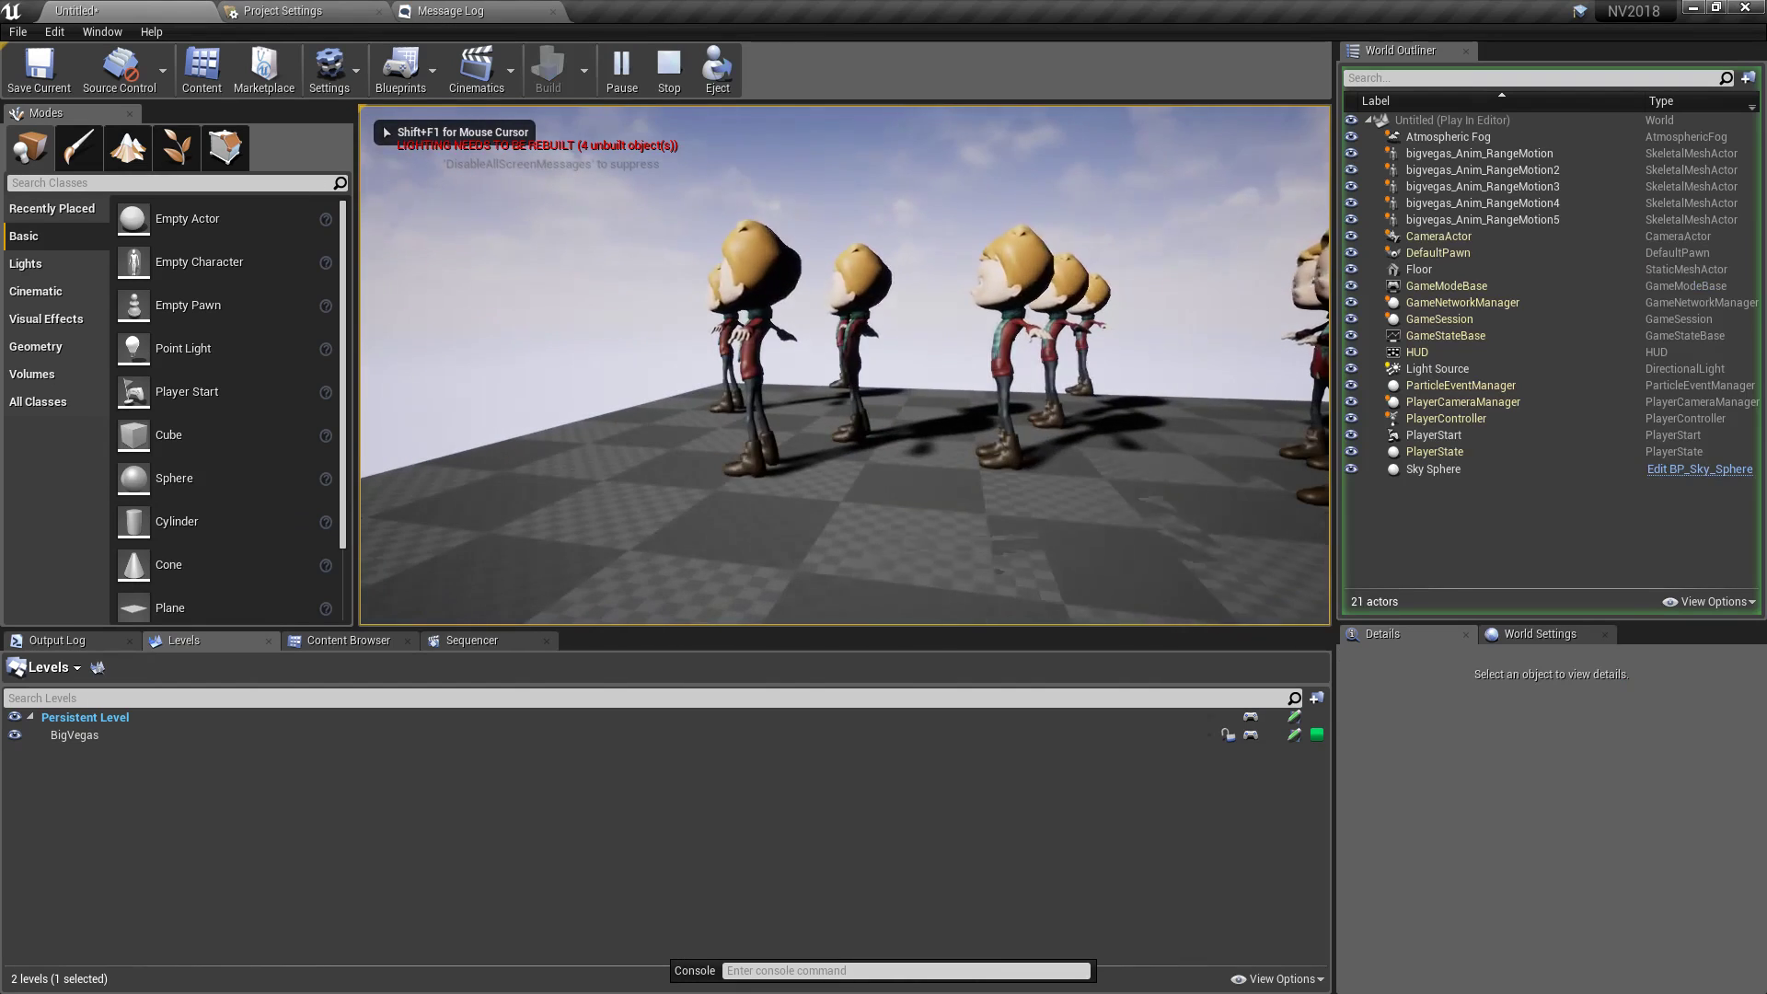
pyautogui.press('Escape')
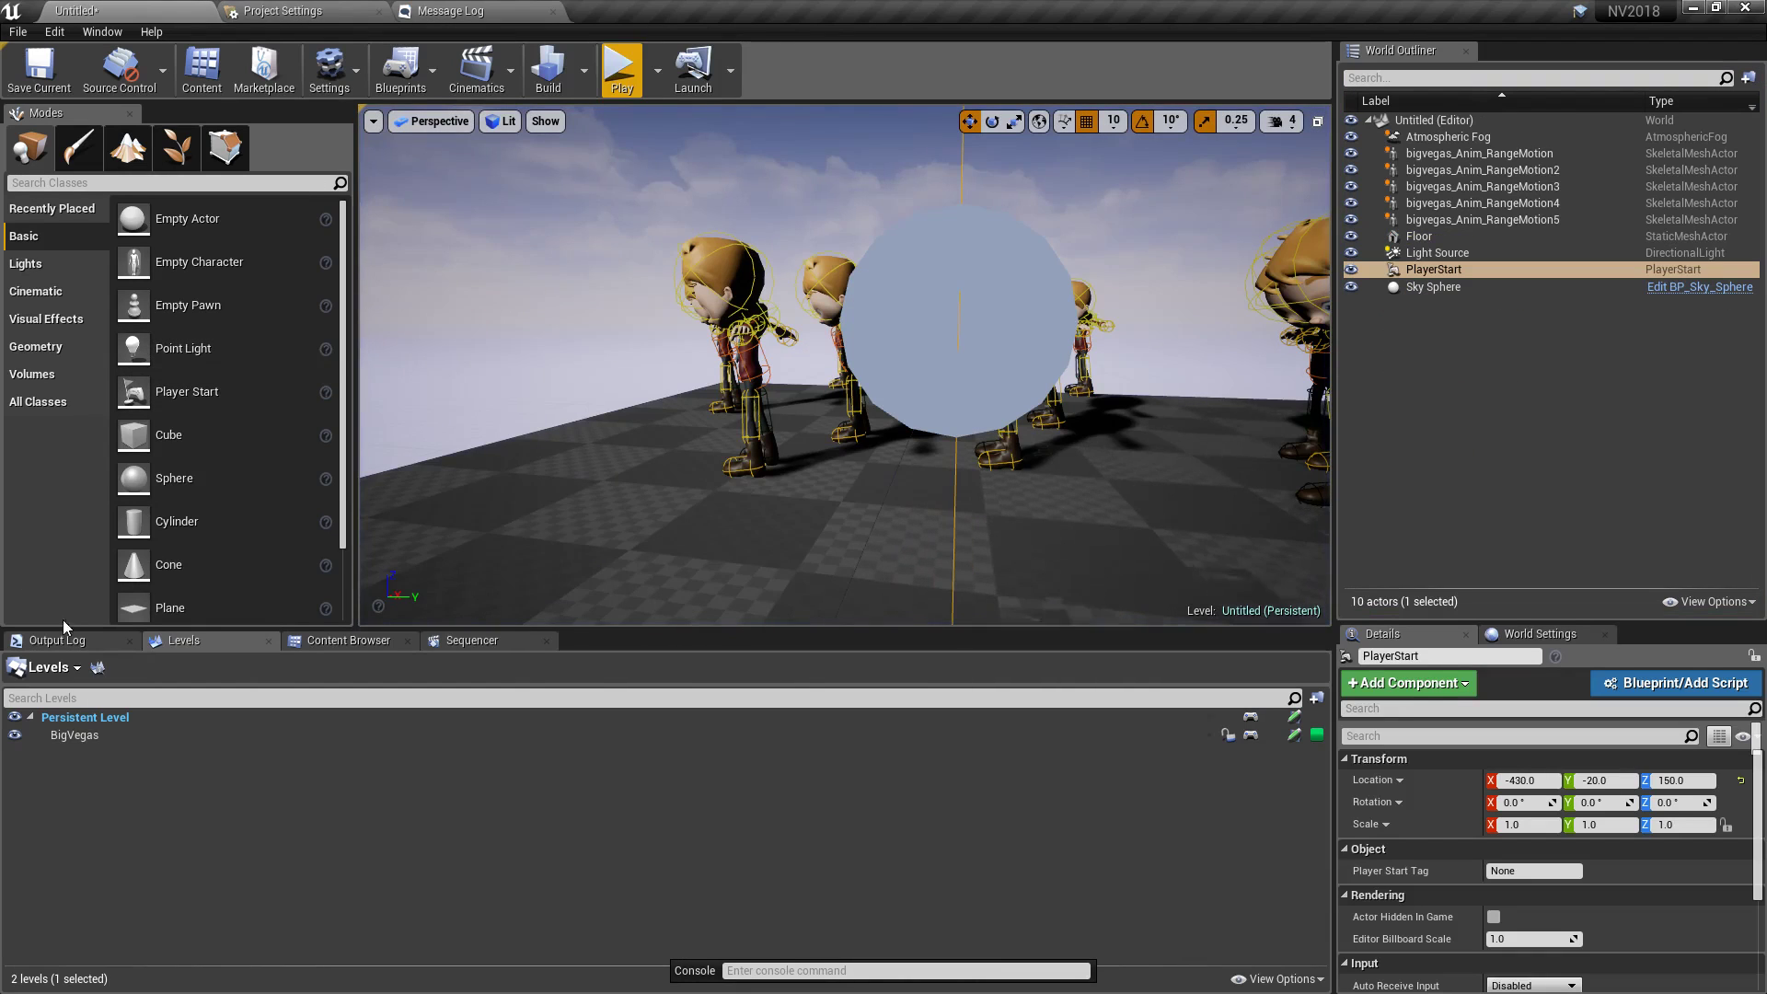
# - Set the BigVegas sublevel's streaming method back to Blueprint
pyautogui.click(79, 733)
pyautogui.rightClick(79, 734)
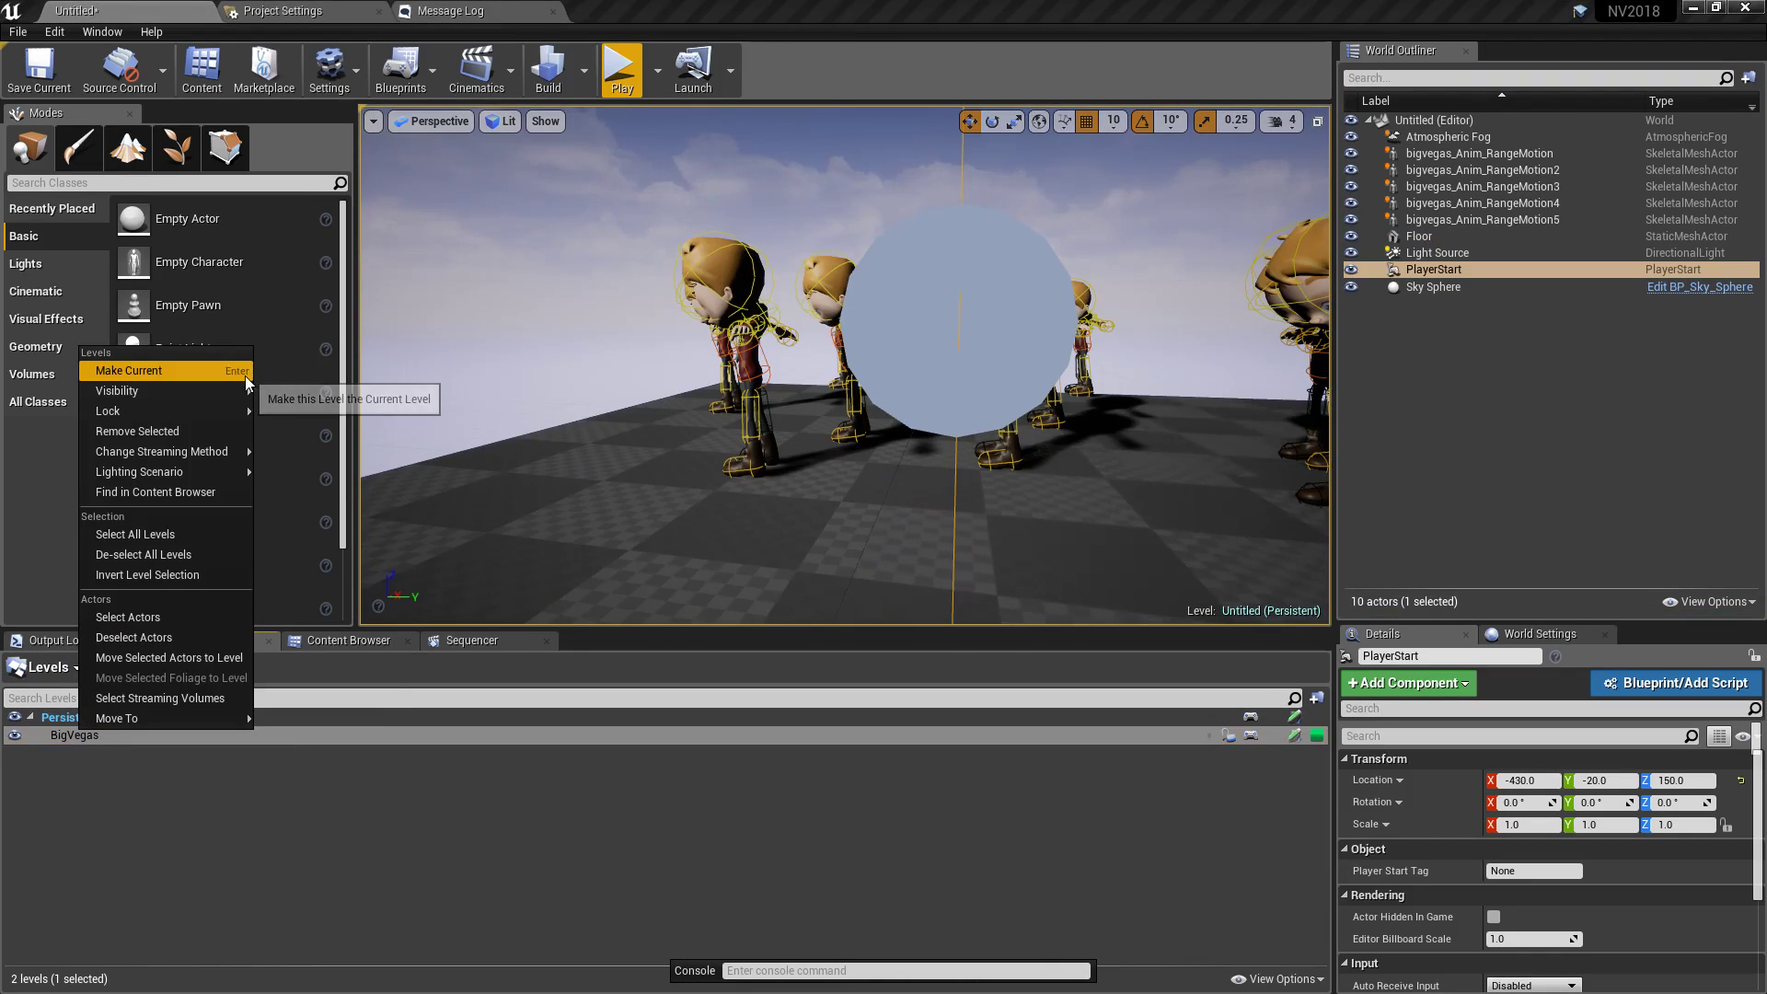
pyautogui.moveTo(208, 414)
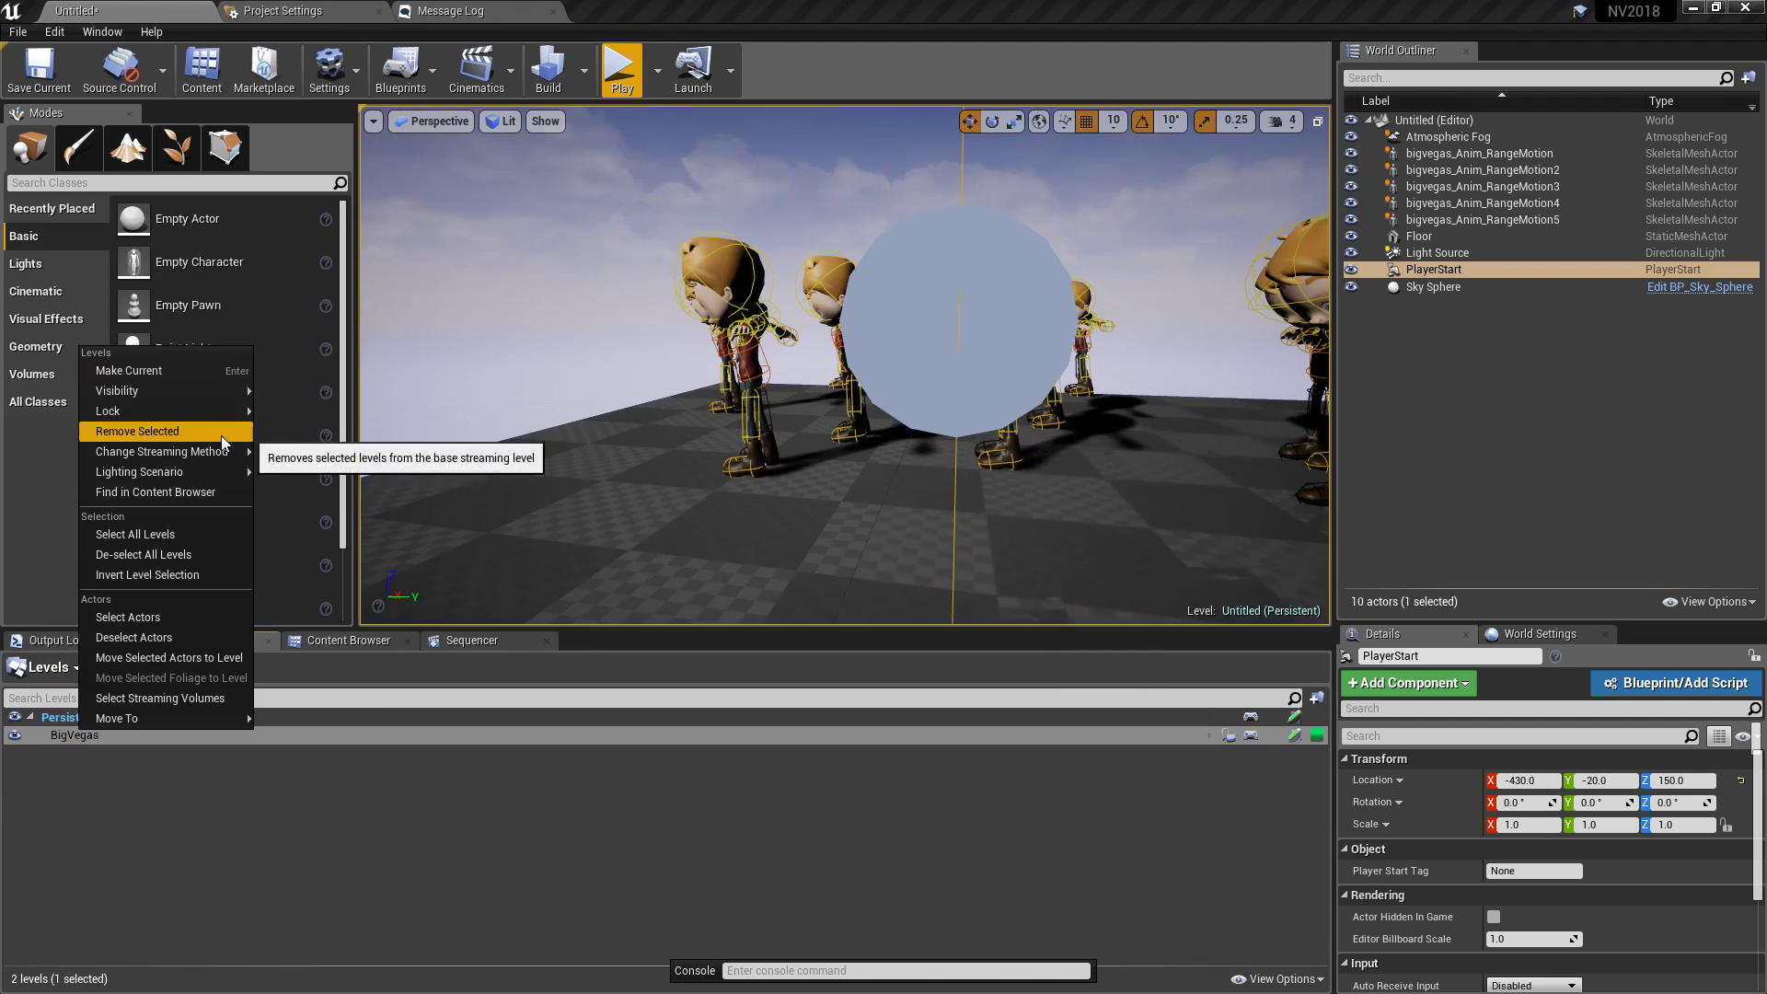
pyautogui.click(276, 453)
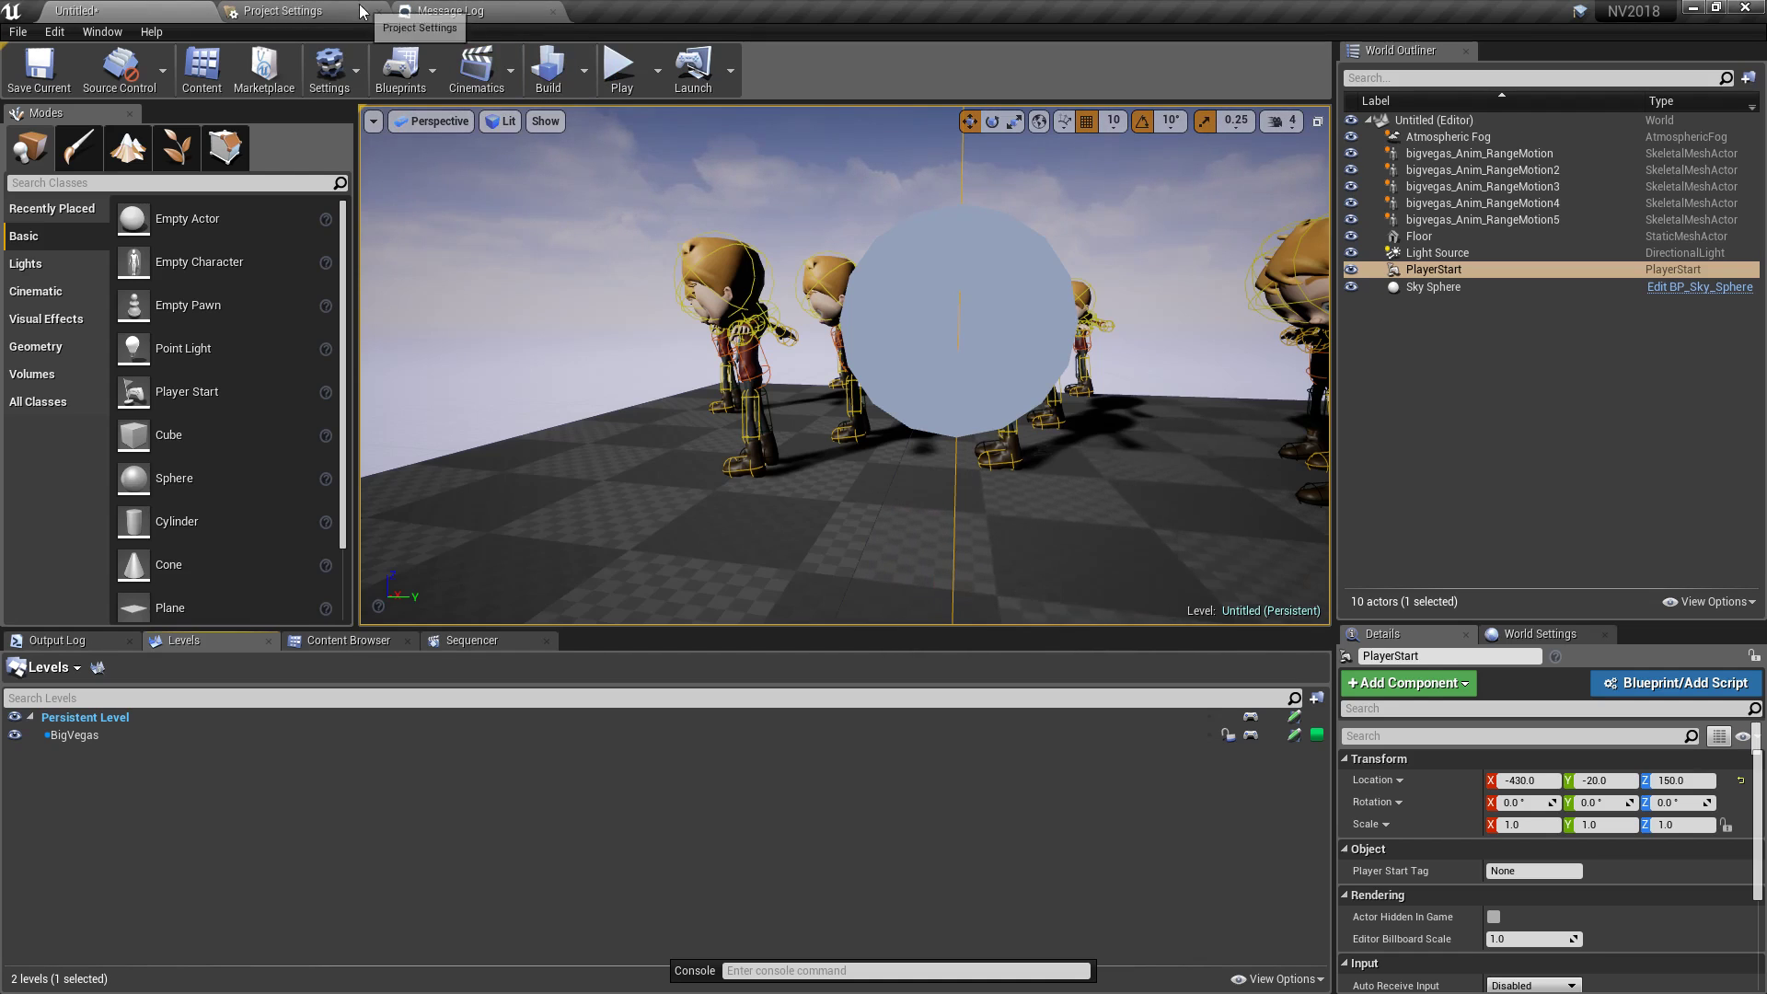
# - Open the persistent level's Level Blueprint
pyautogui.click(401, 72)
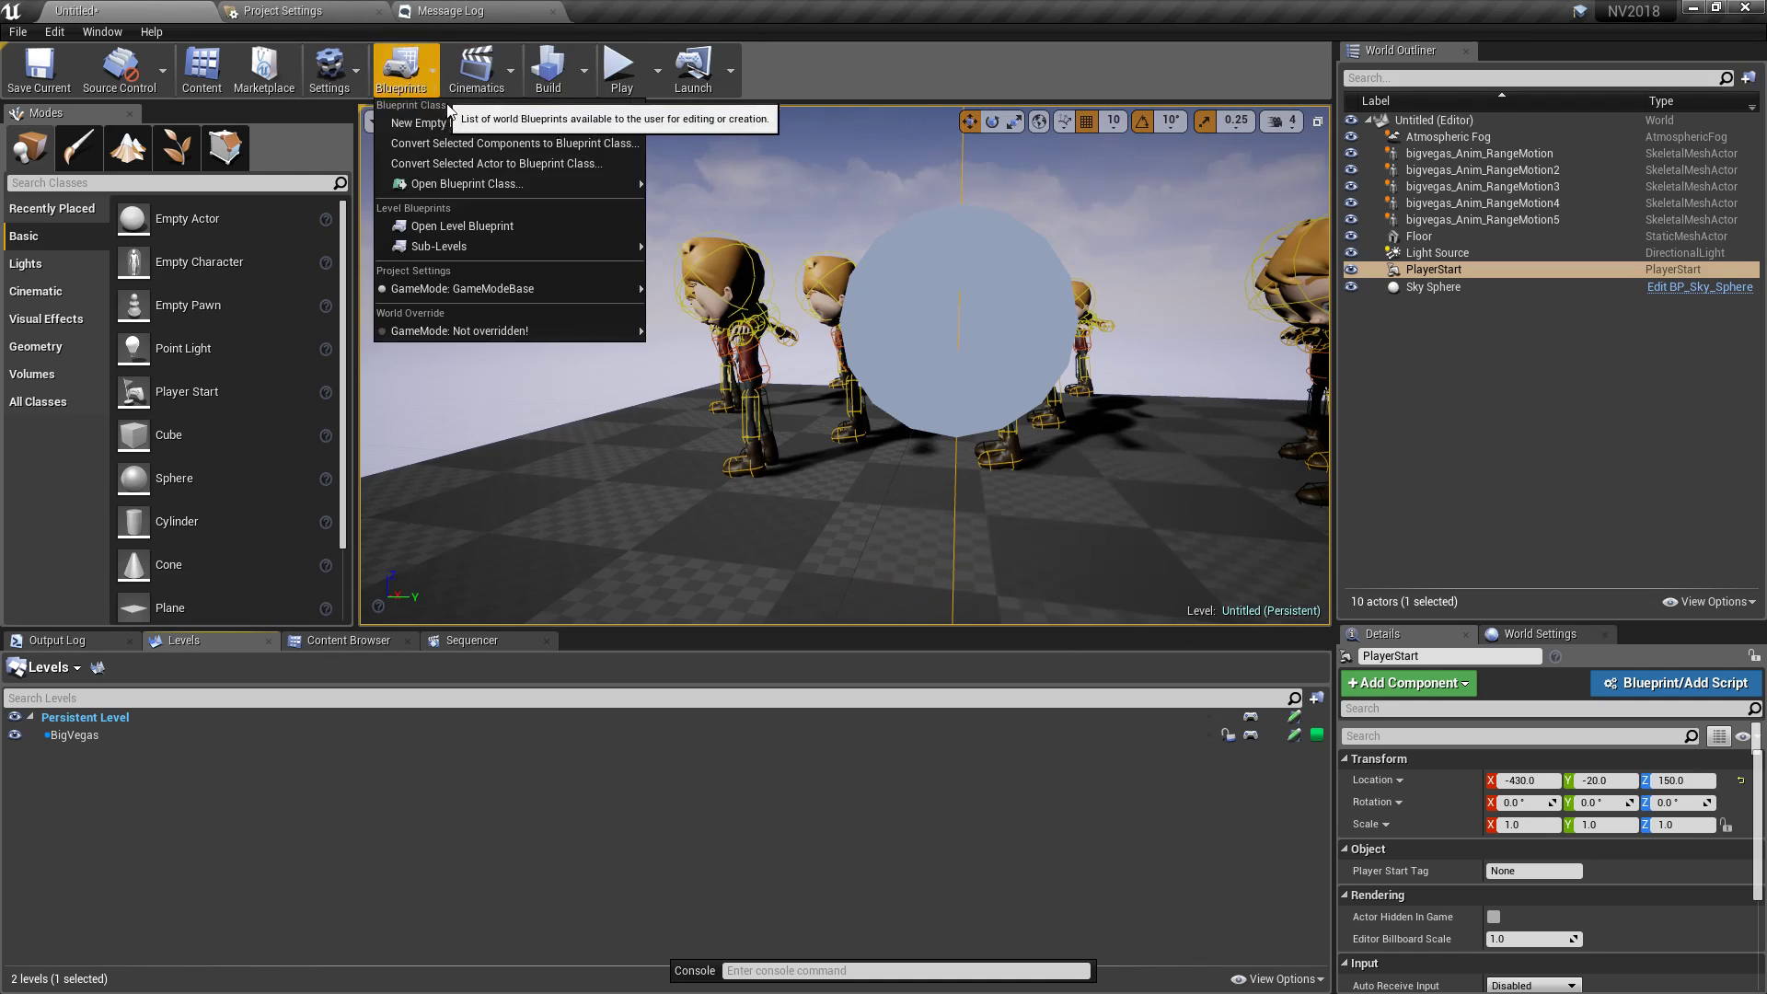
pyautogui.click(488, 223)
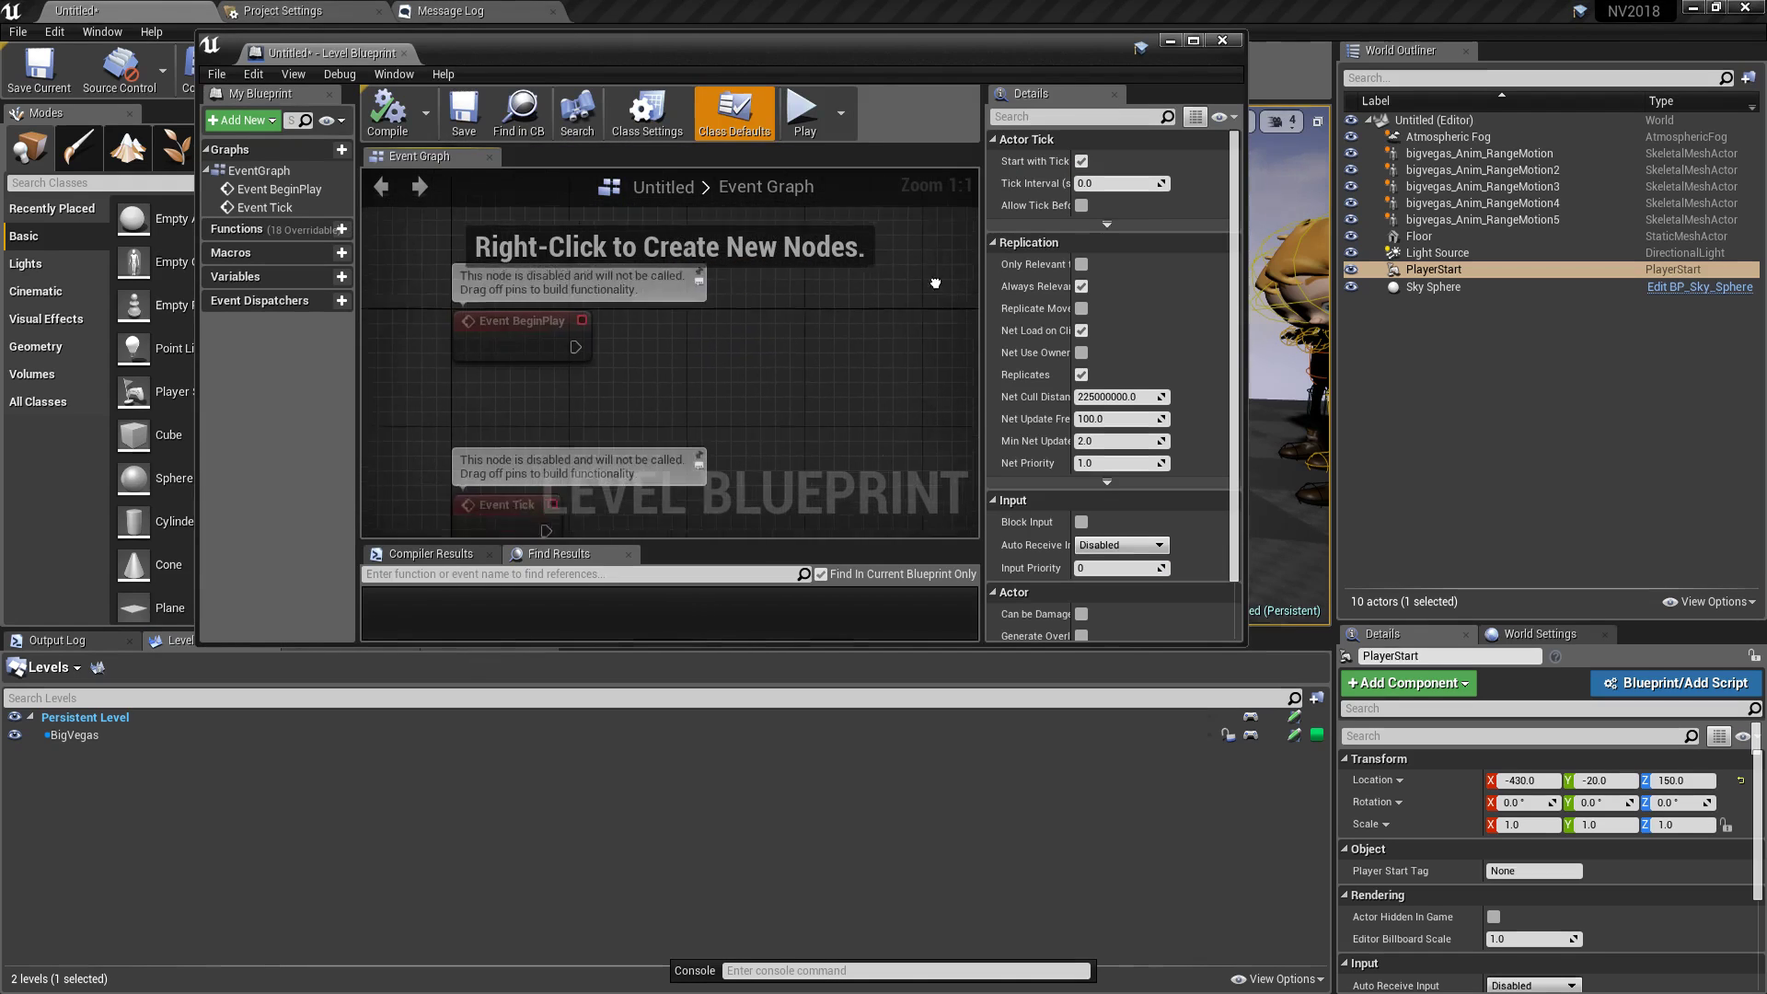
pyautogui.rightClick(691, 317)
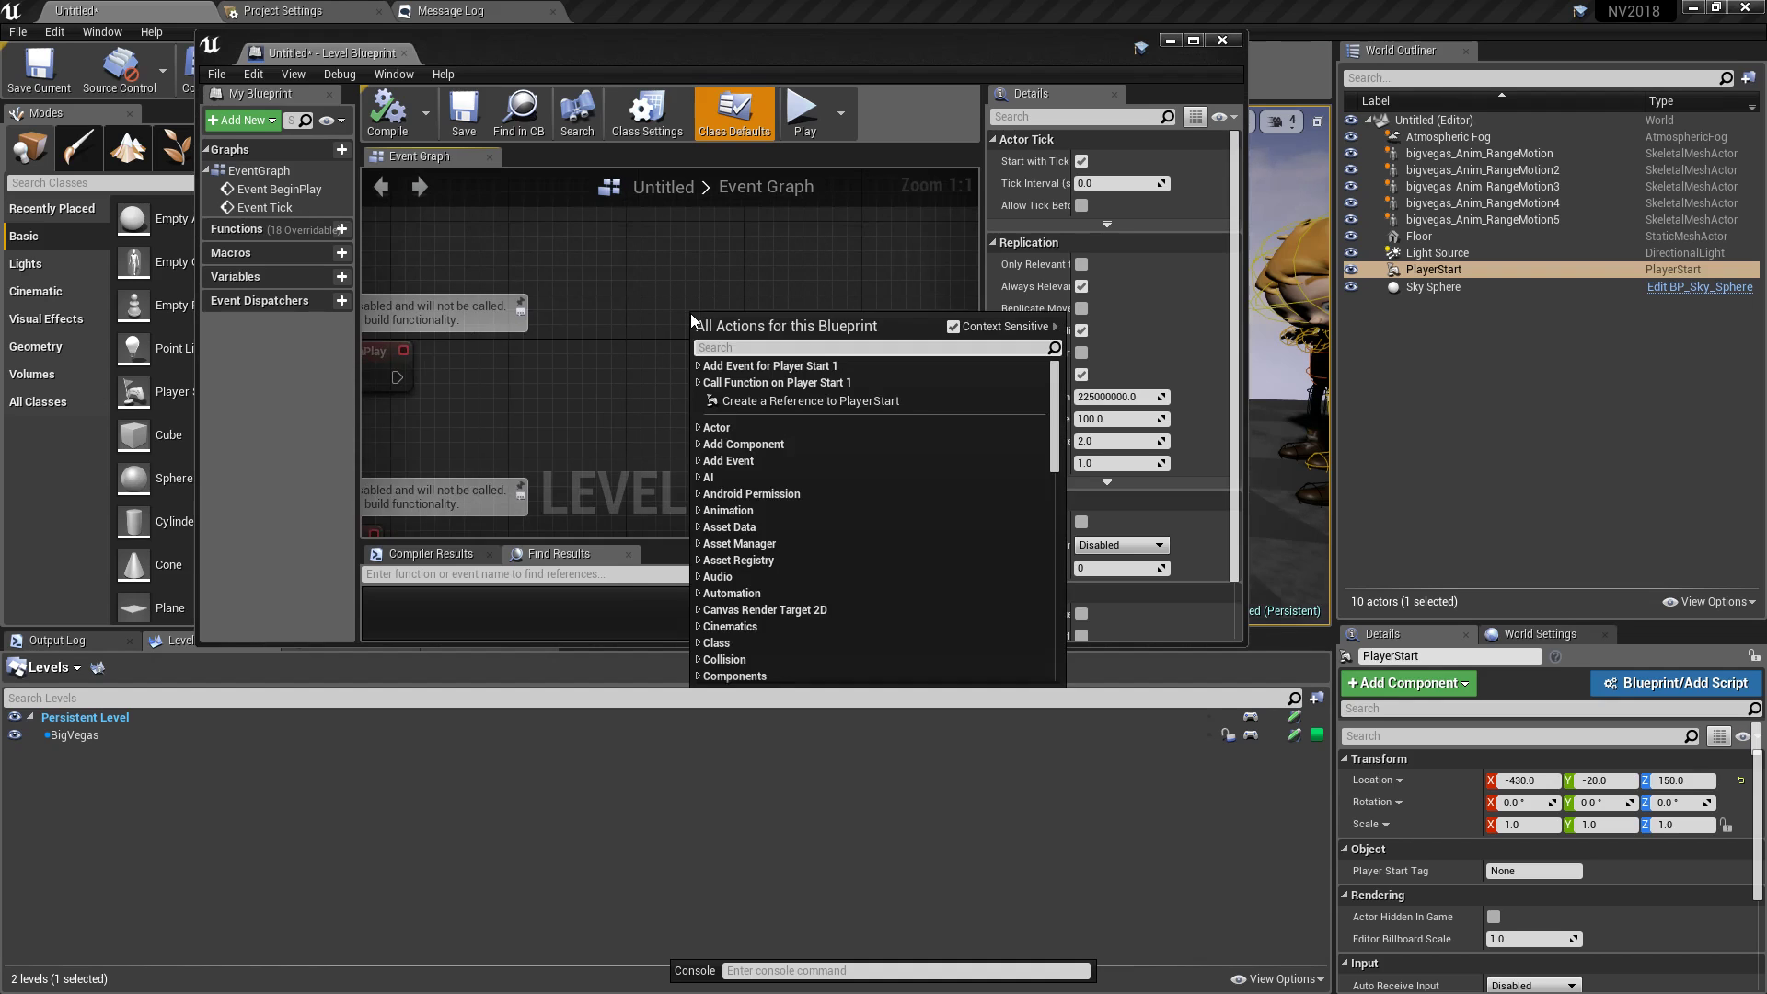
pyautogui.write('input l')
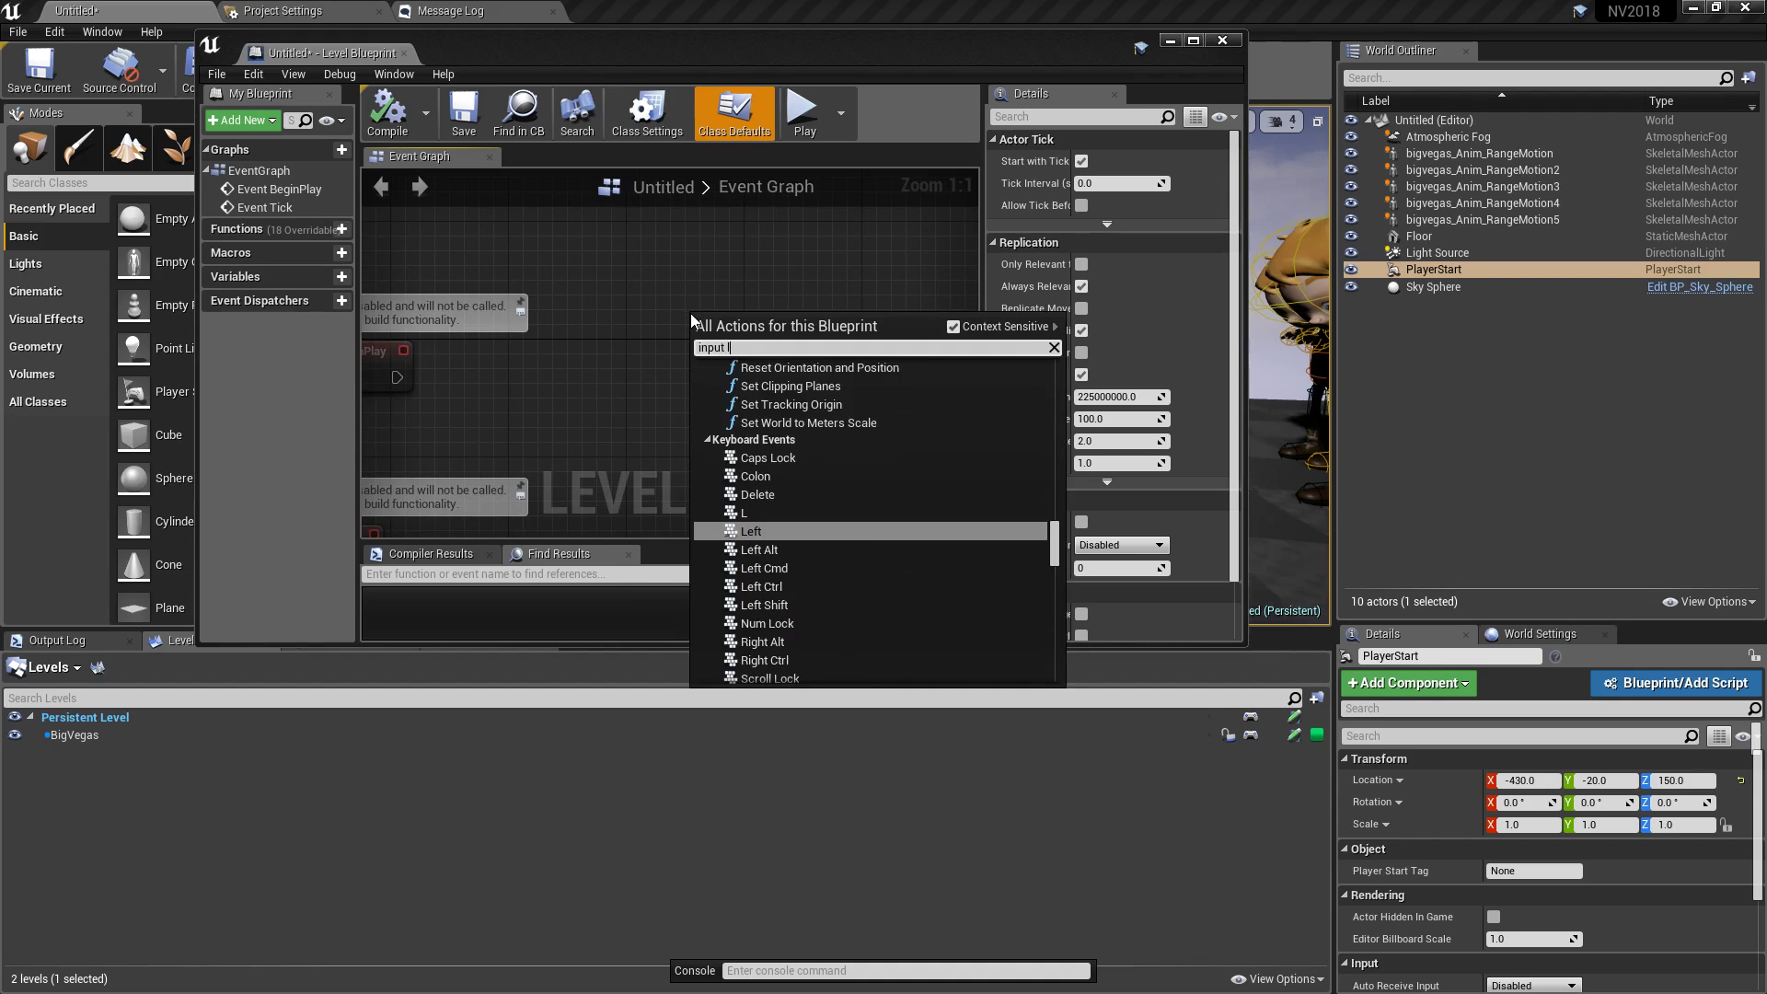
pyautogui.press('Return')
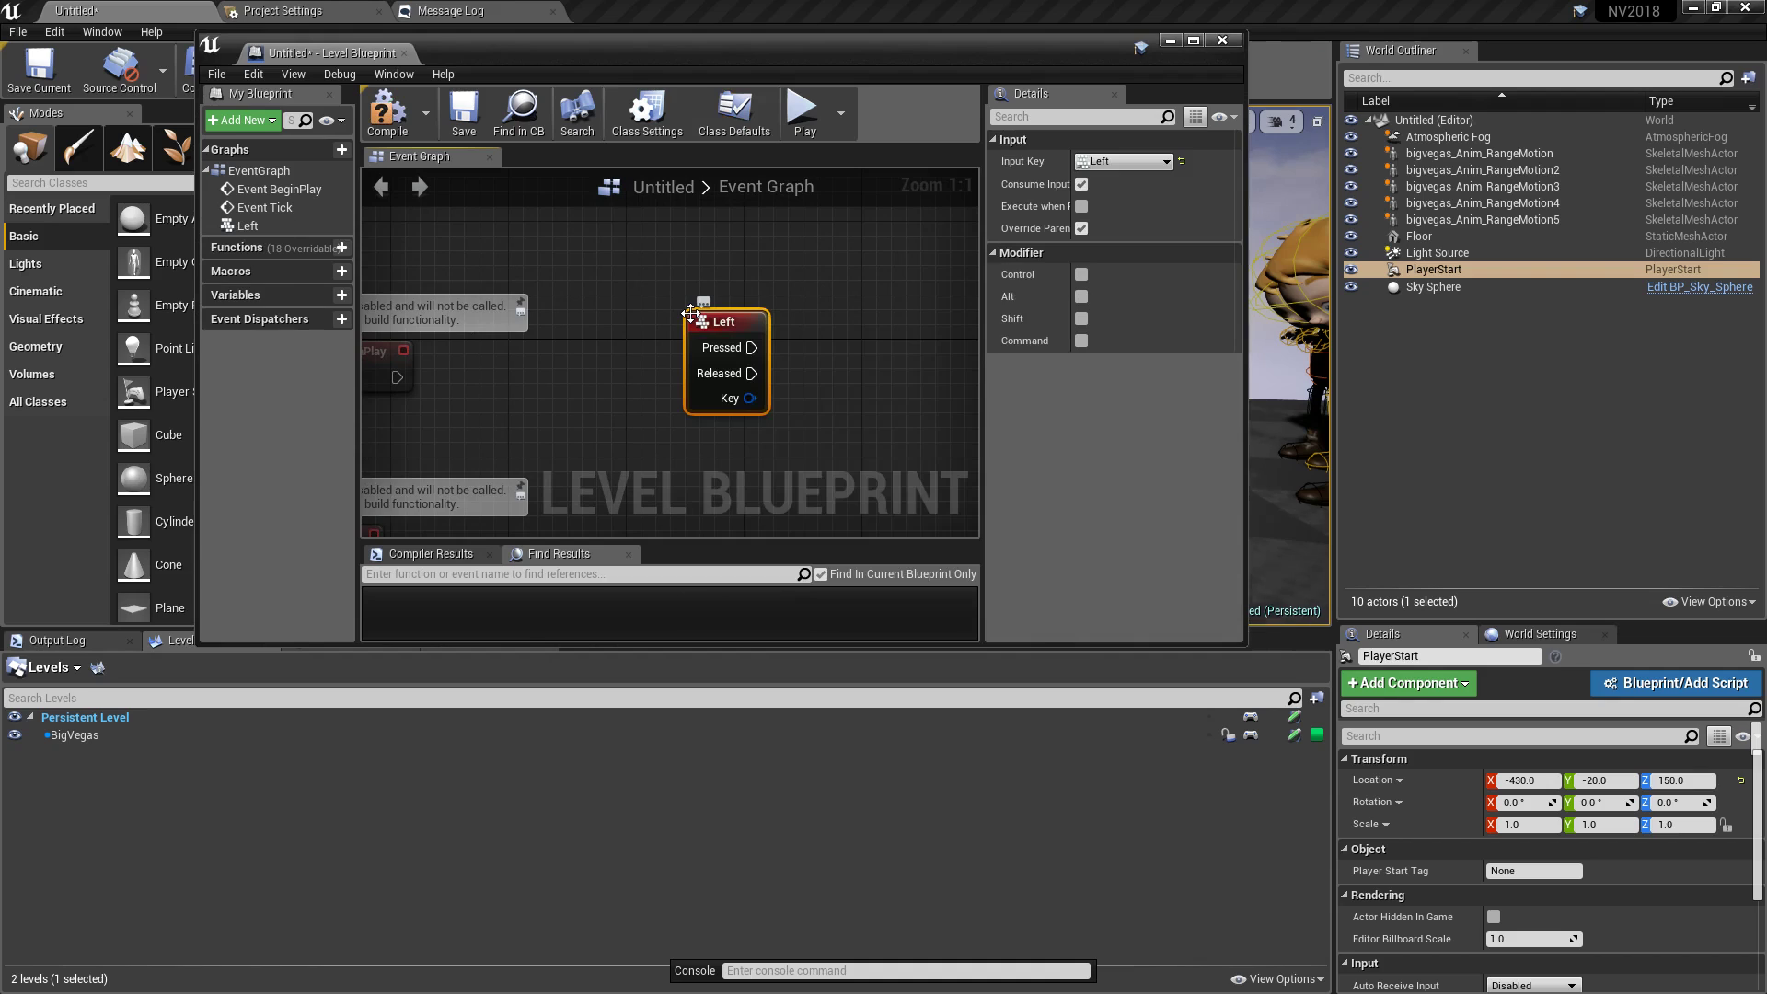
pyautogui.press('Delete')
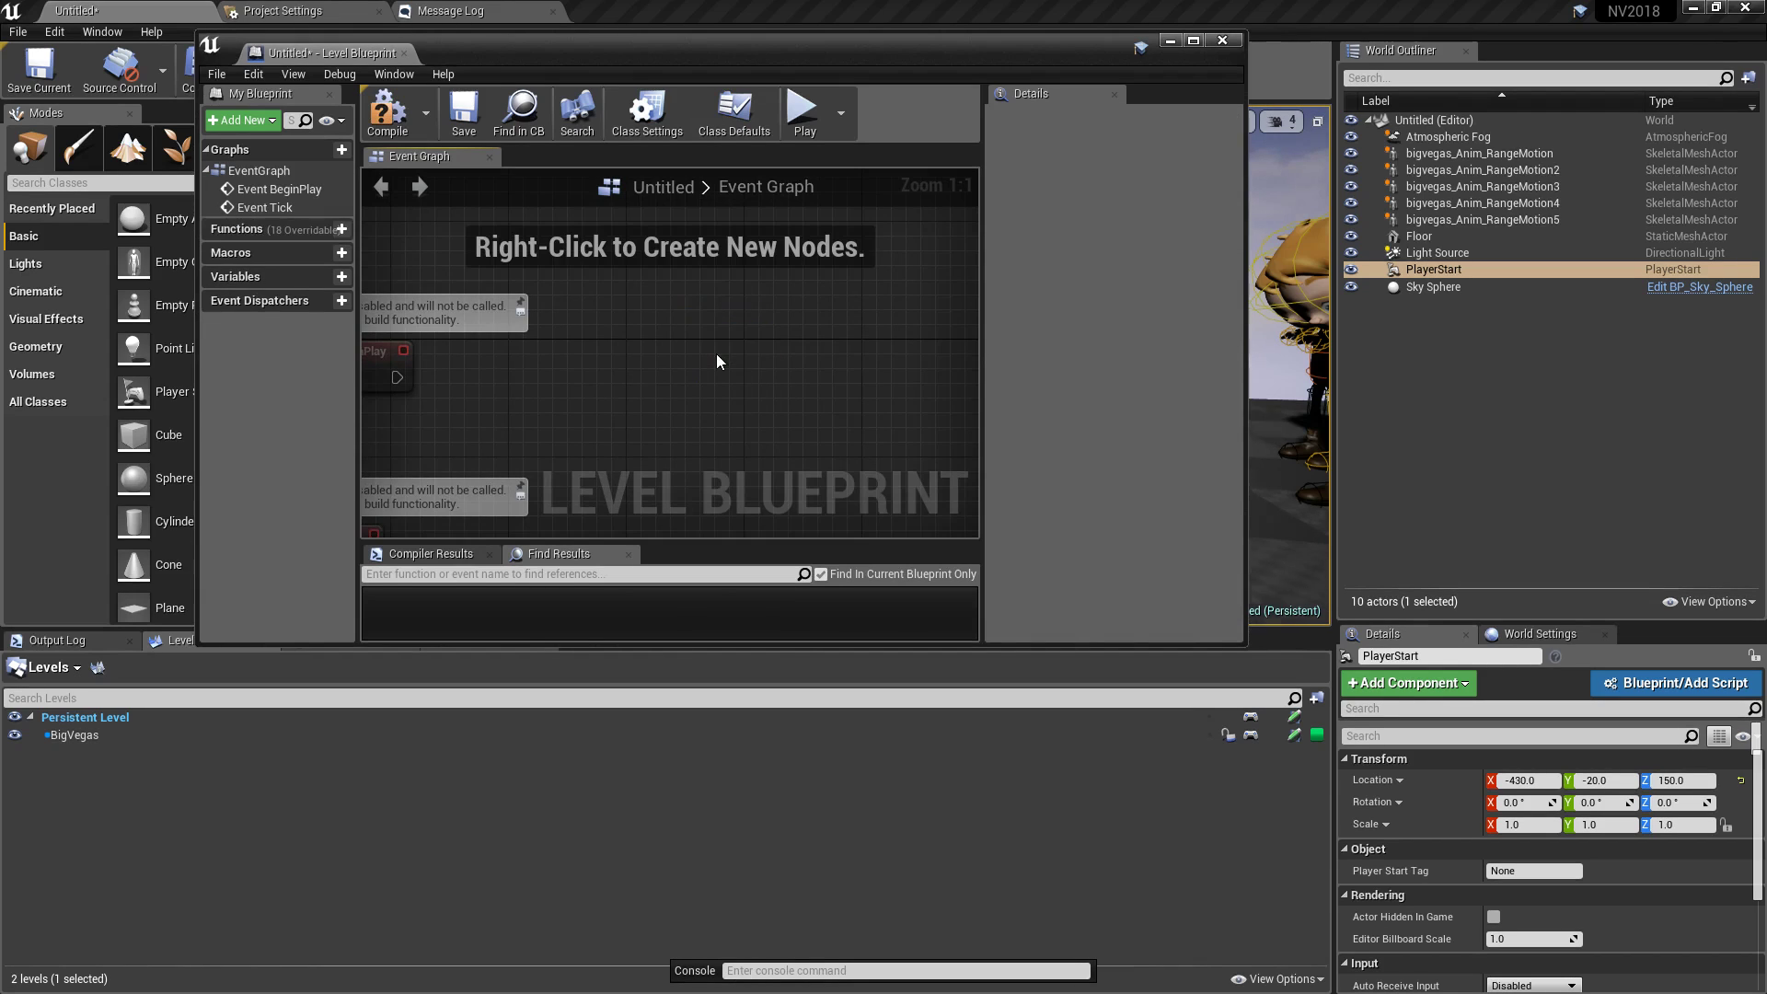
# - Add a keyboard event node for the L key to the Level Blueprint's event graph
pyautogui.moveTo(716, 354); pyautogui.dragTo(719, 369, button='right')
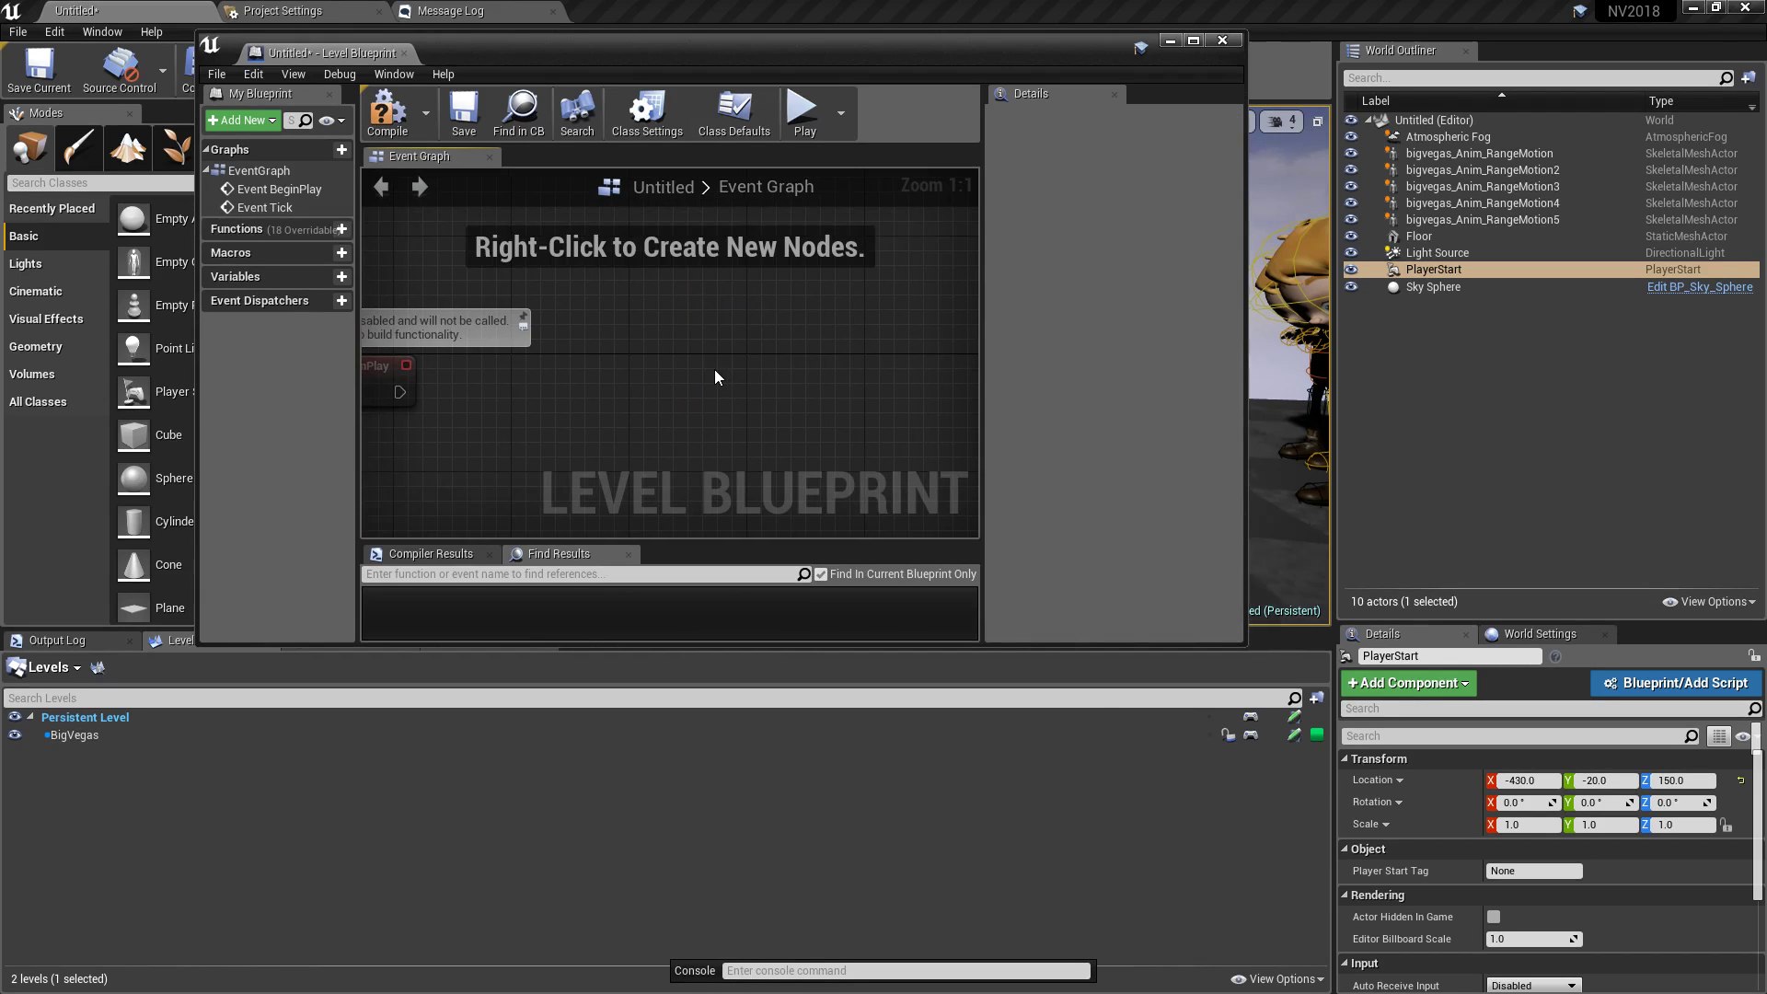
pyautogui.rightClick(714, 368)
pyautogui.write('inopu')
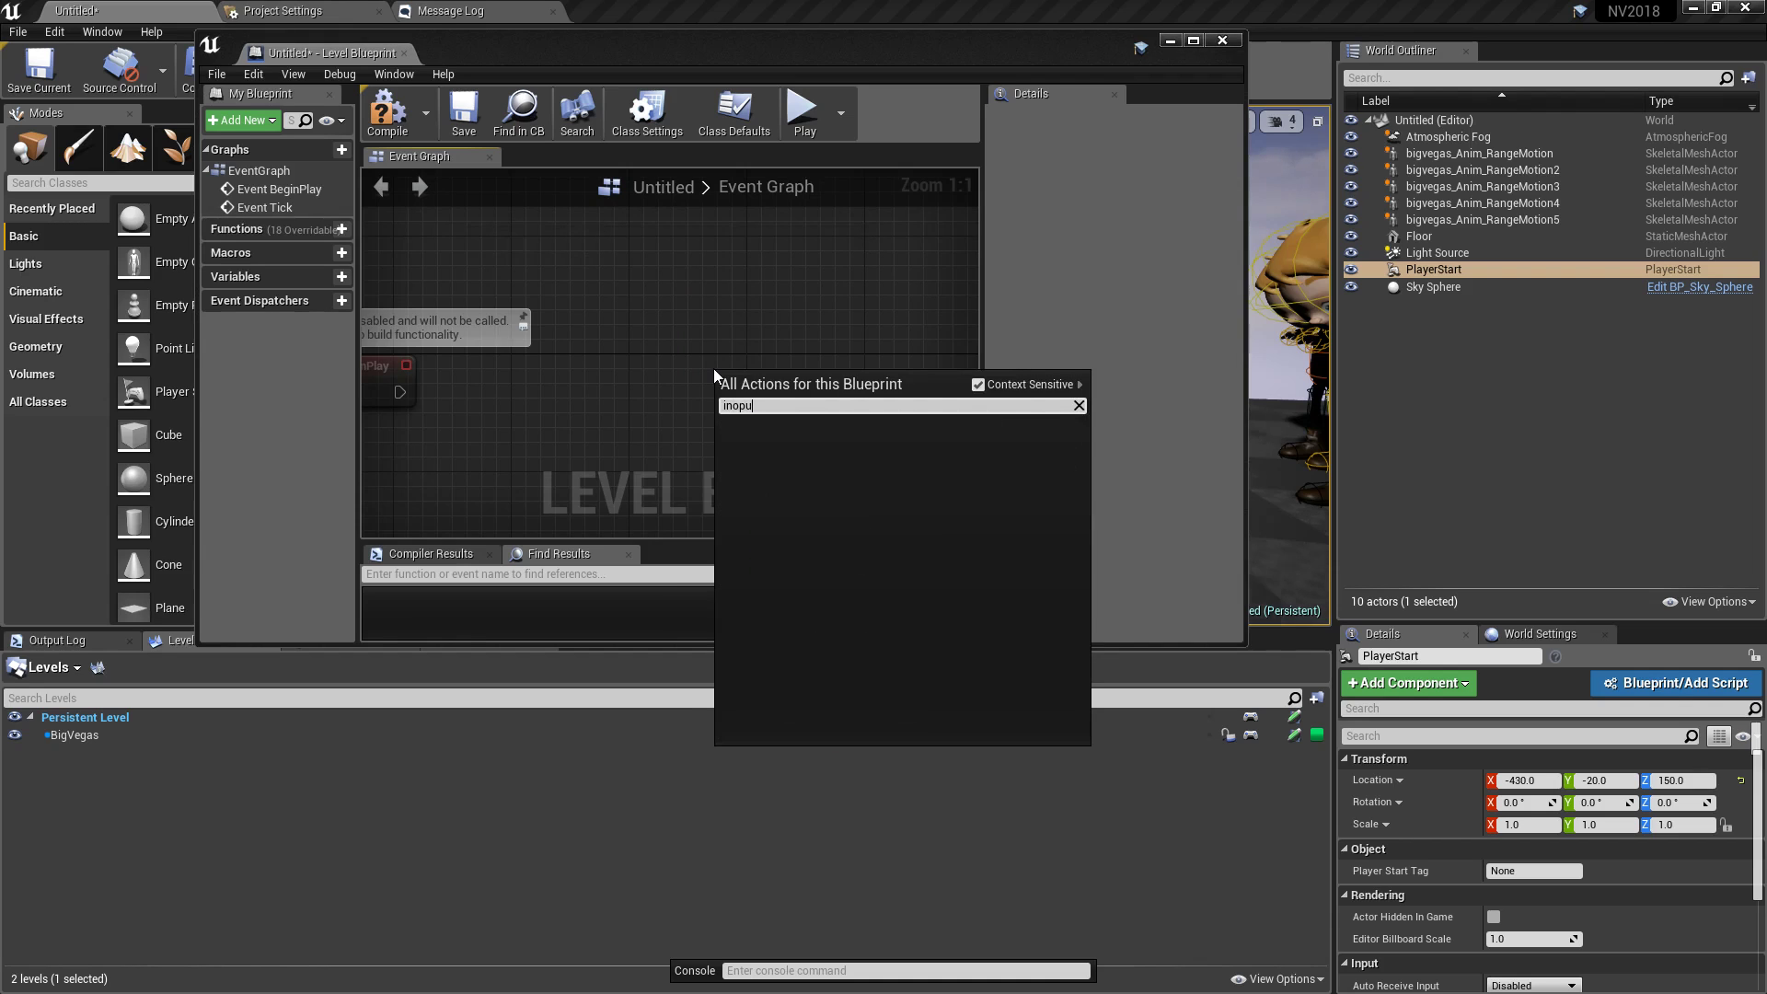
pyautogui.press('BackSpace')
pyautogui.press('BackSpace')
pyautogui.press('BackSpace')
pyautogui.write('p')
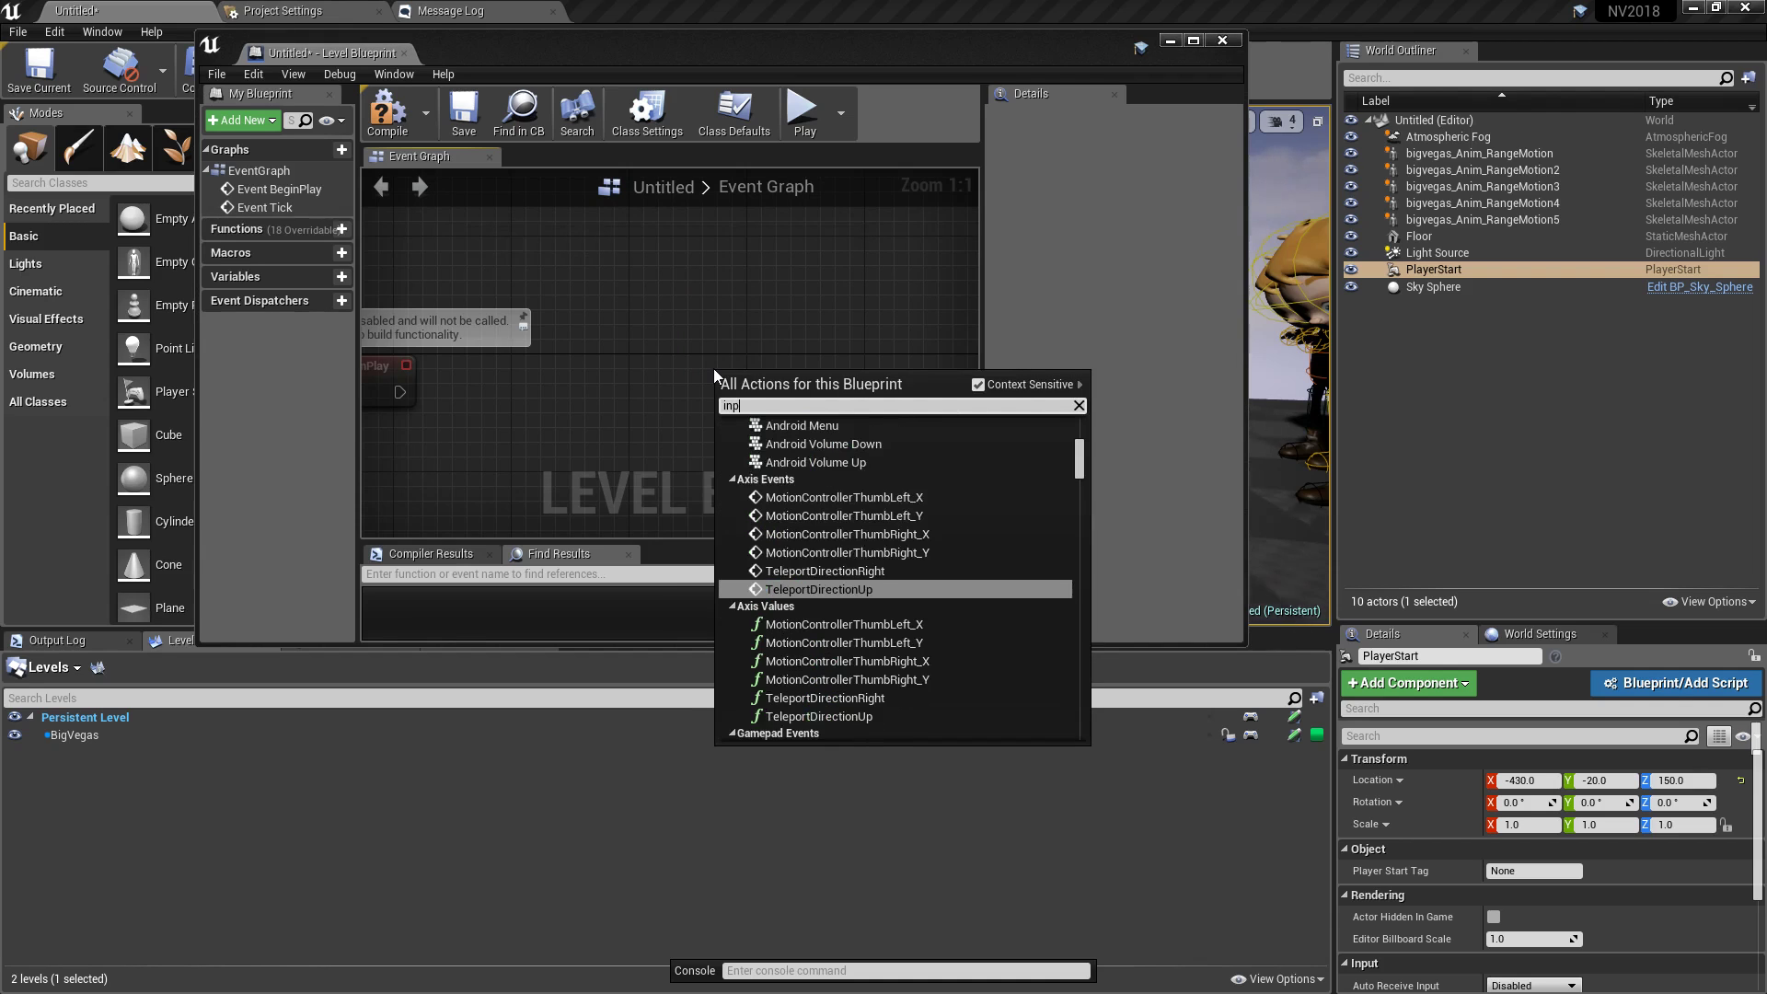
pyautogui.write('ut l')
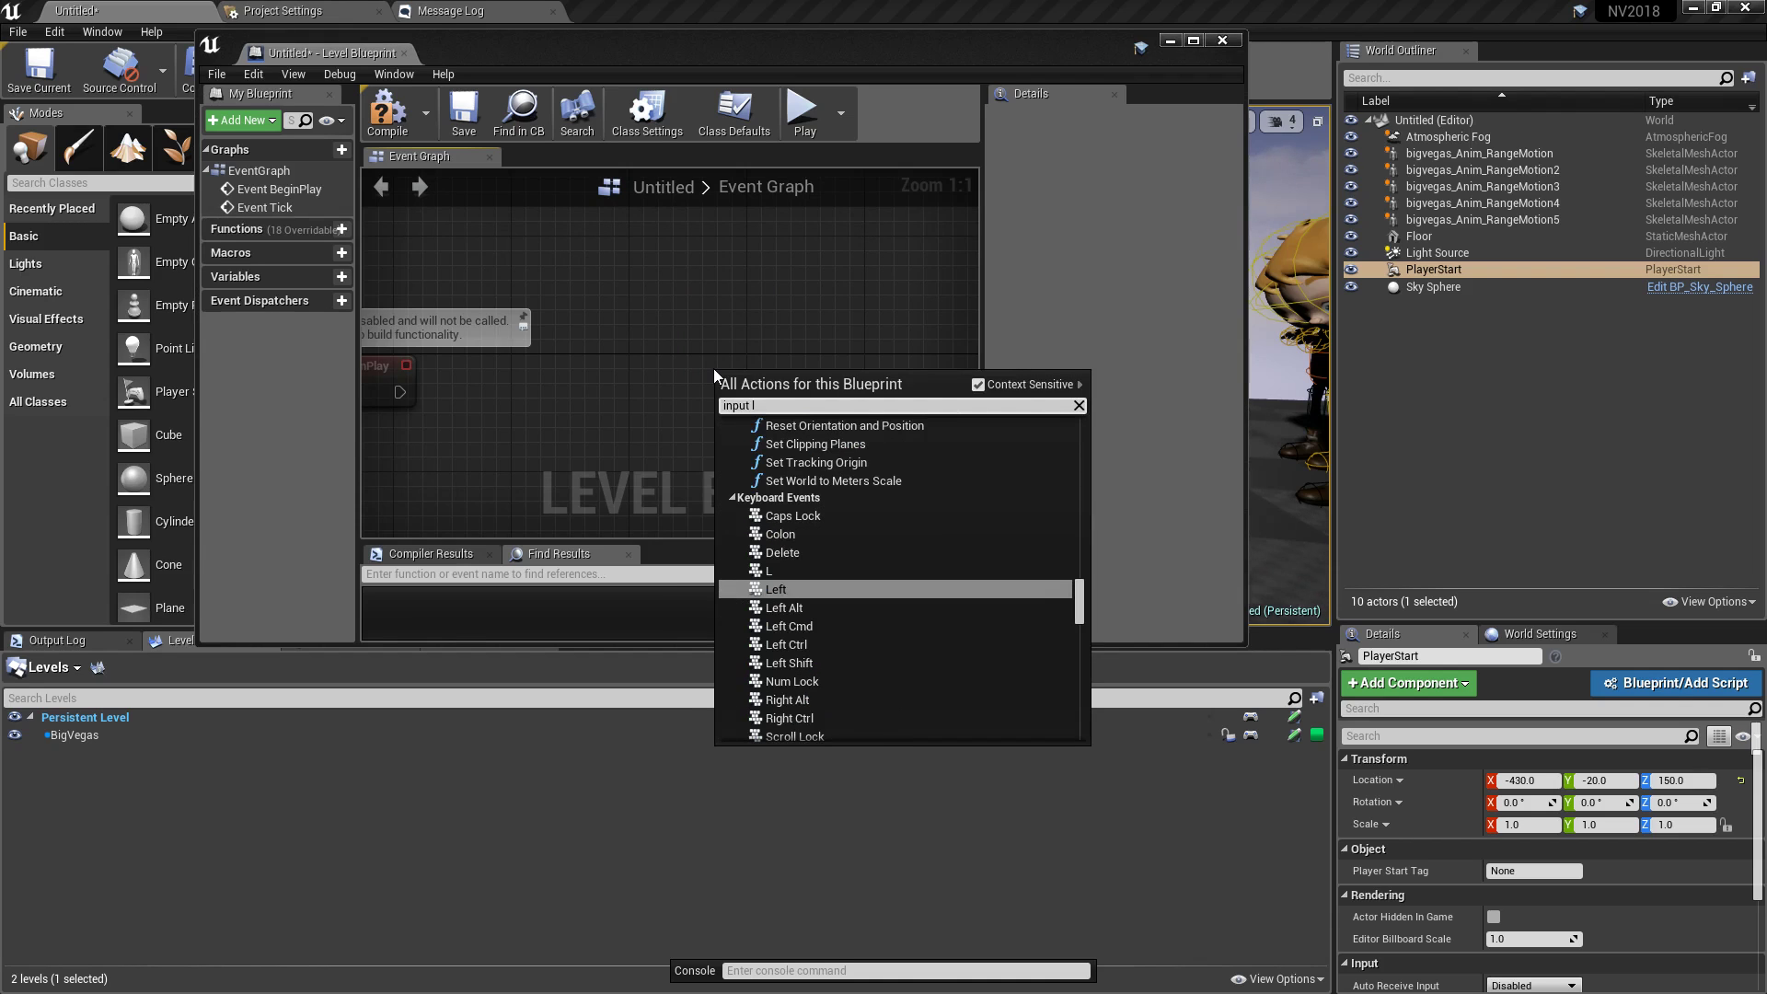
pyautogui.click(775, 565)
# - Add a Load Stream Level node wired to the L event's Pressed output and place it beside the event
pyautogui.moveTo(769, 380); pyautogui.dragTo(648, 262)
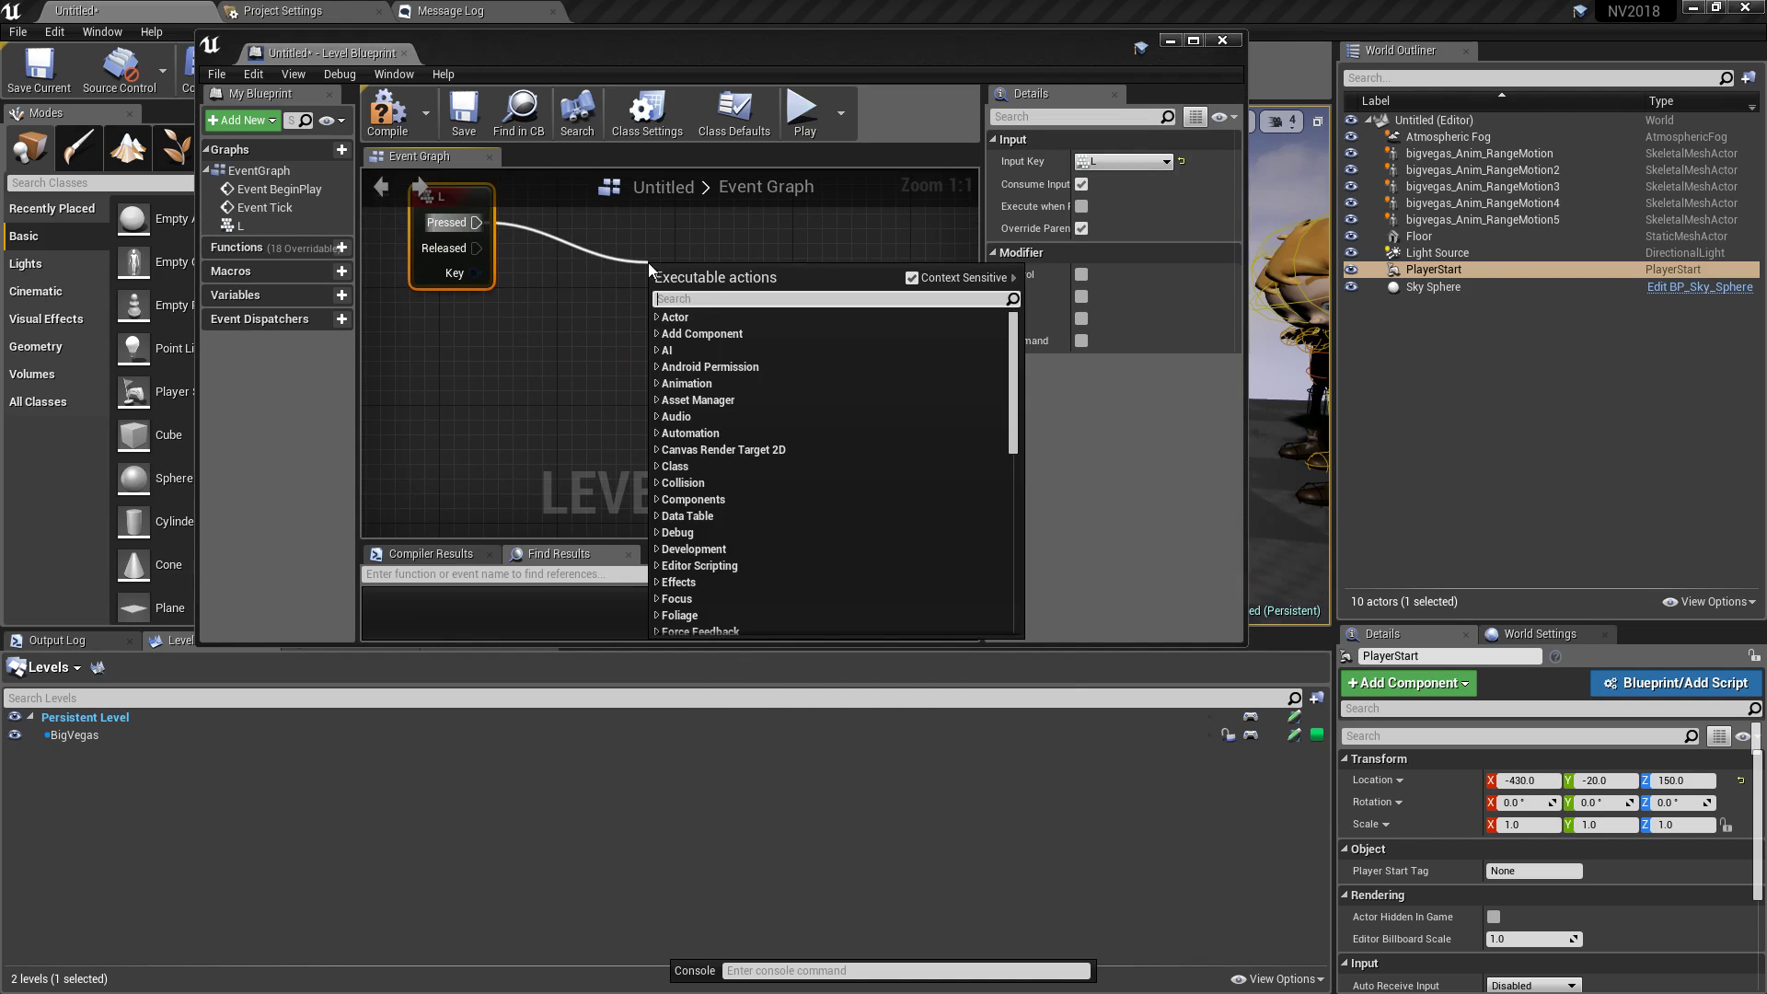
pyautogui.write('load')
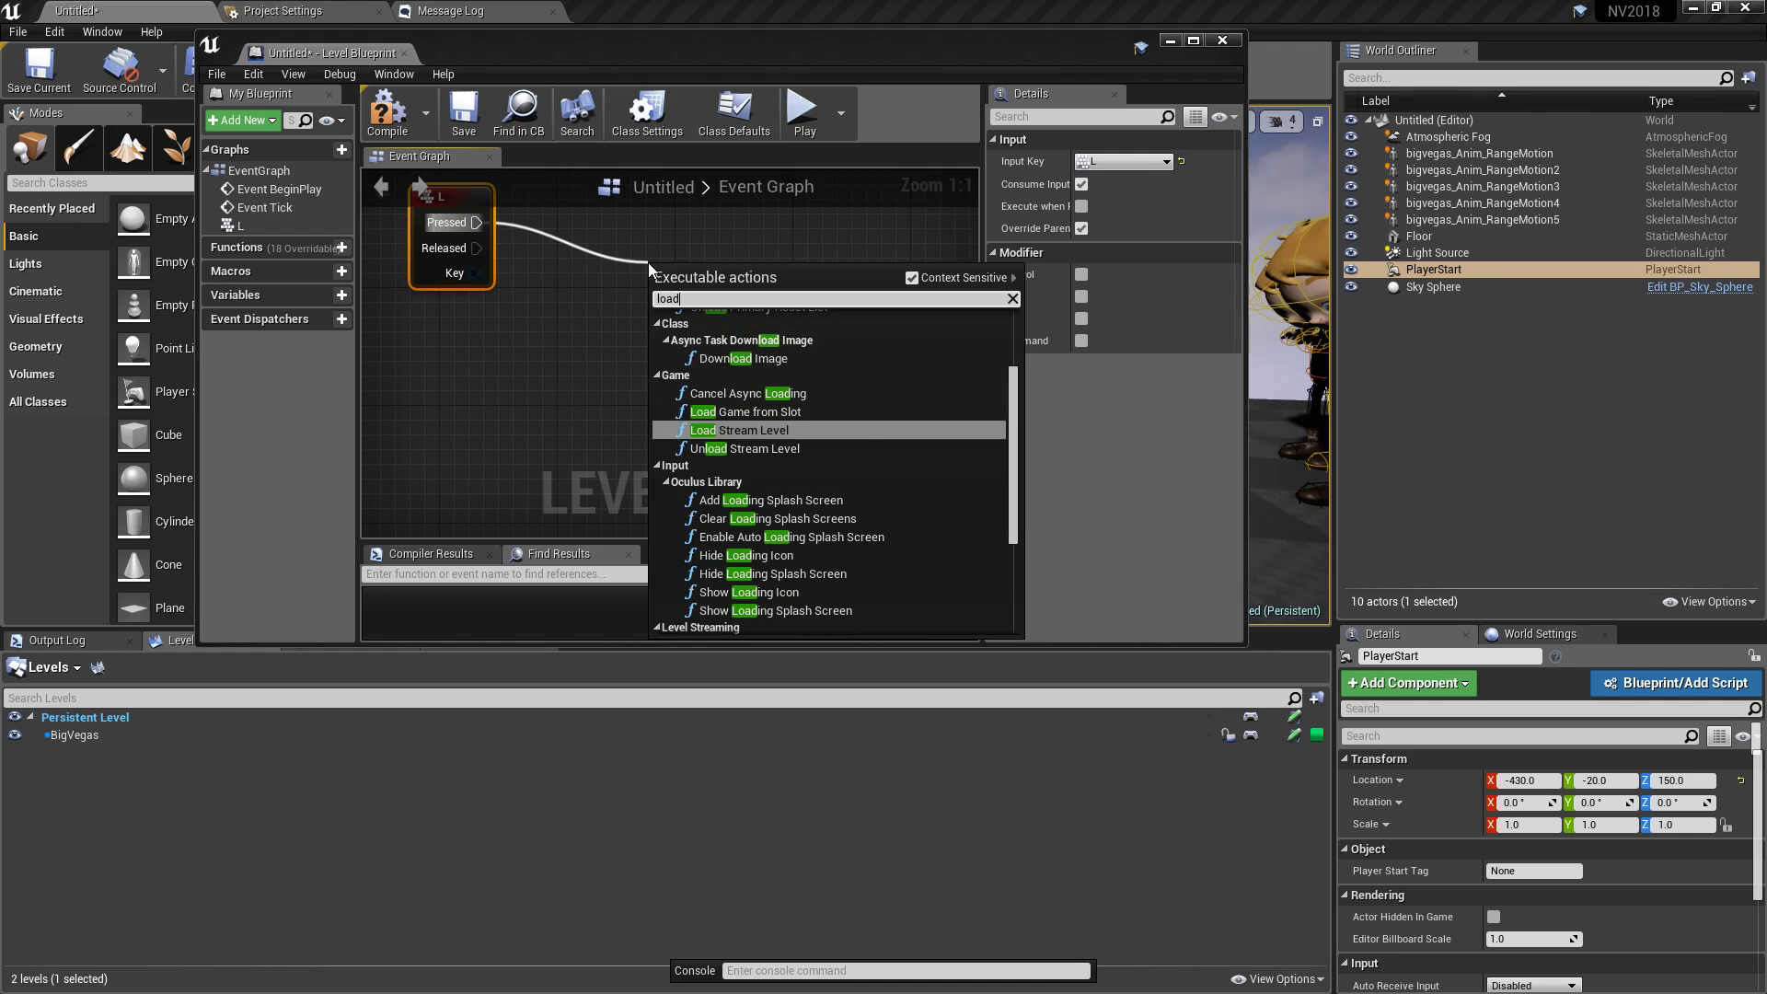
pyautogui.click(767, 429)
pyautogui.moveTo(734, 359); pyautogui.dragTo(692, 313)
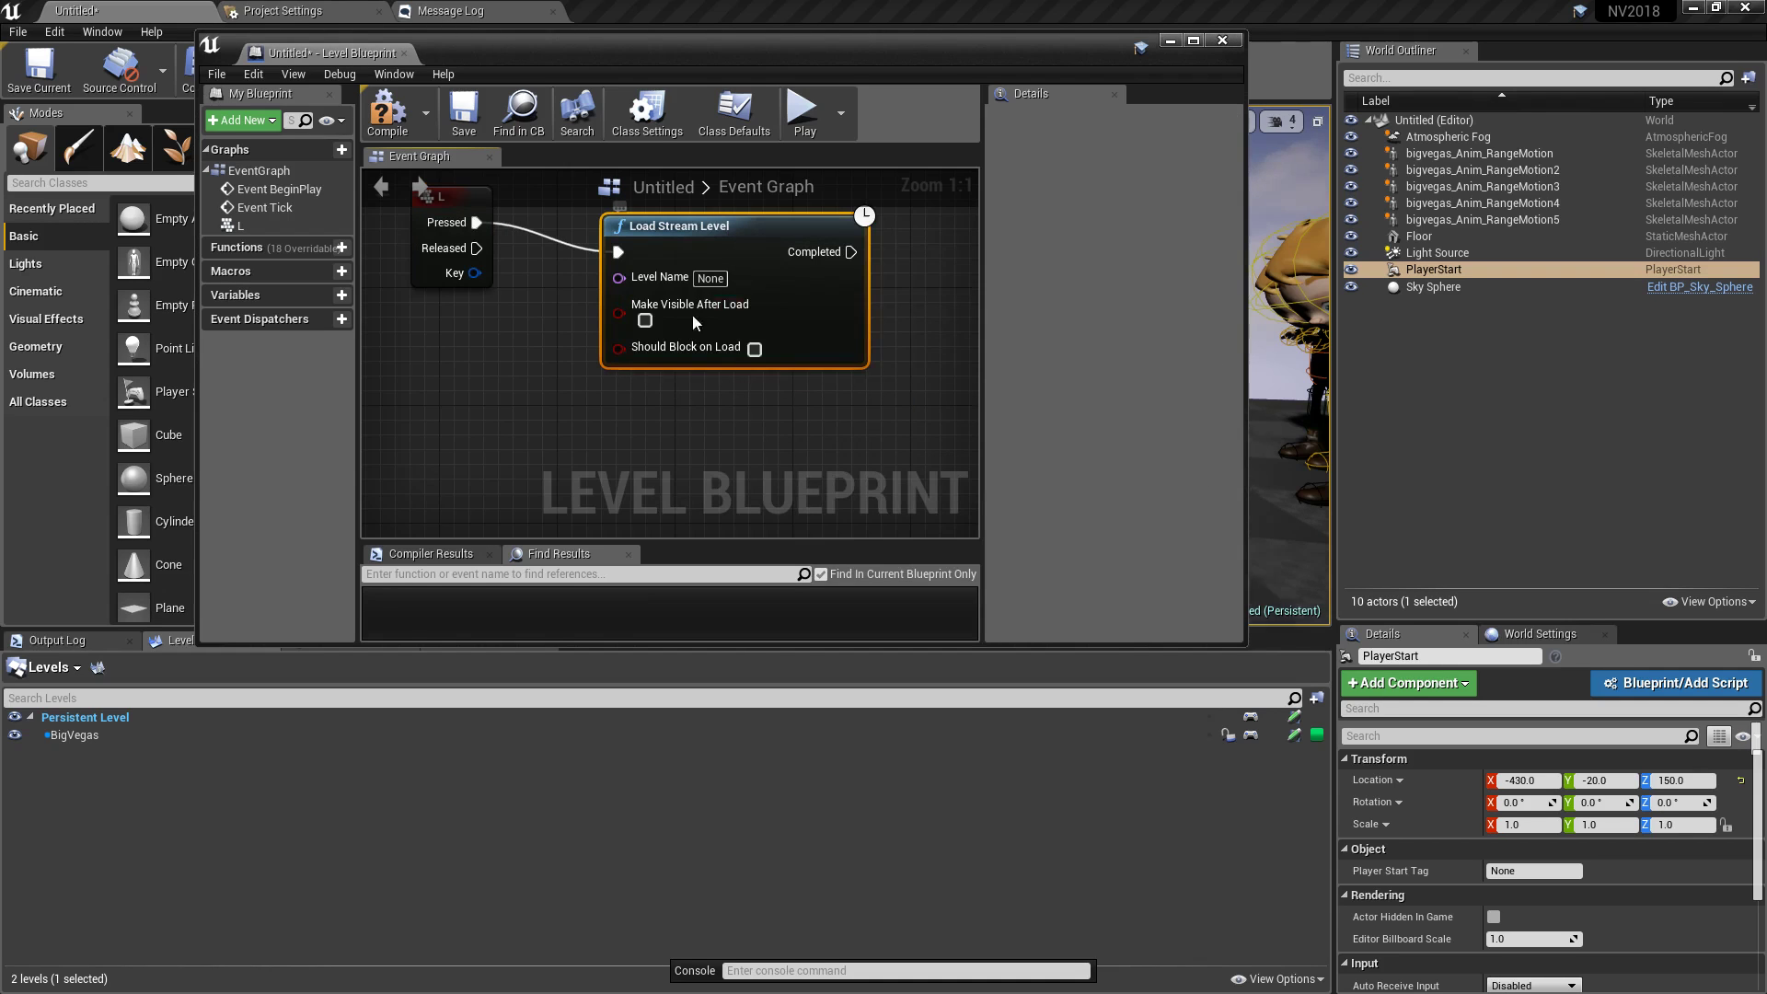
# - Enable Make Visible After Load on Load Stream Level, set its level name to BigVegas, and move the node farther from the L event
pyautogui.click(645, 321)
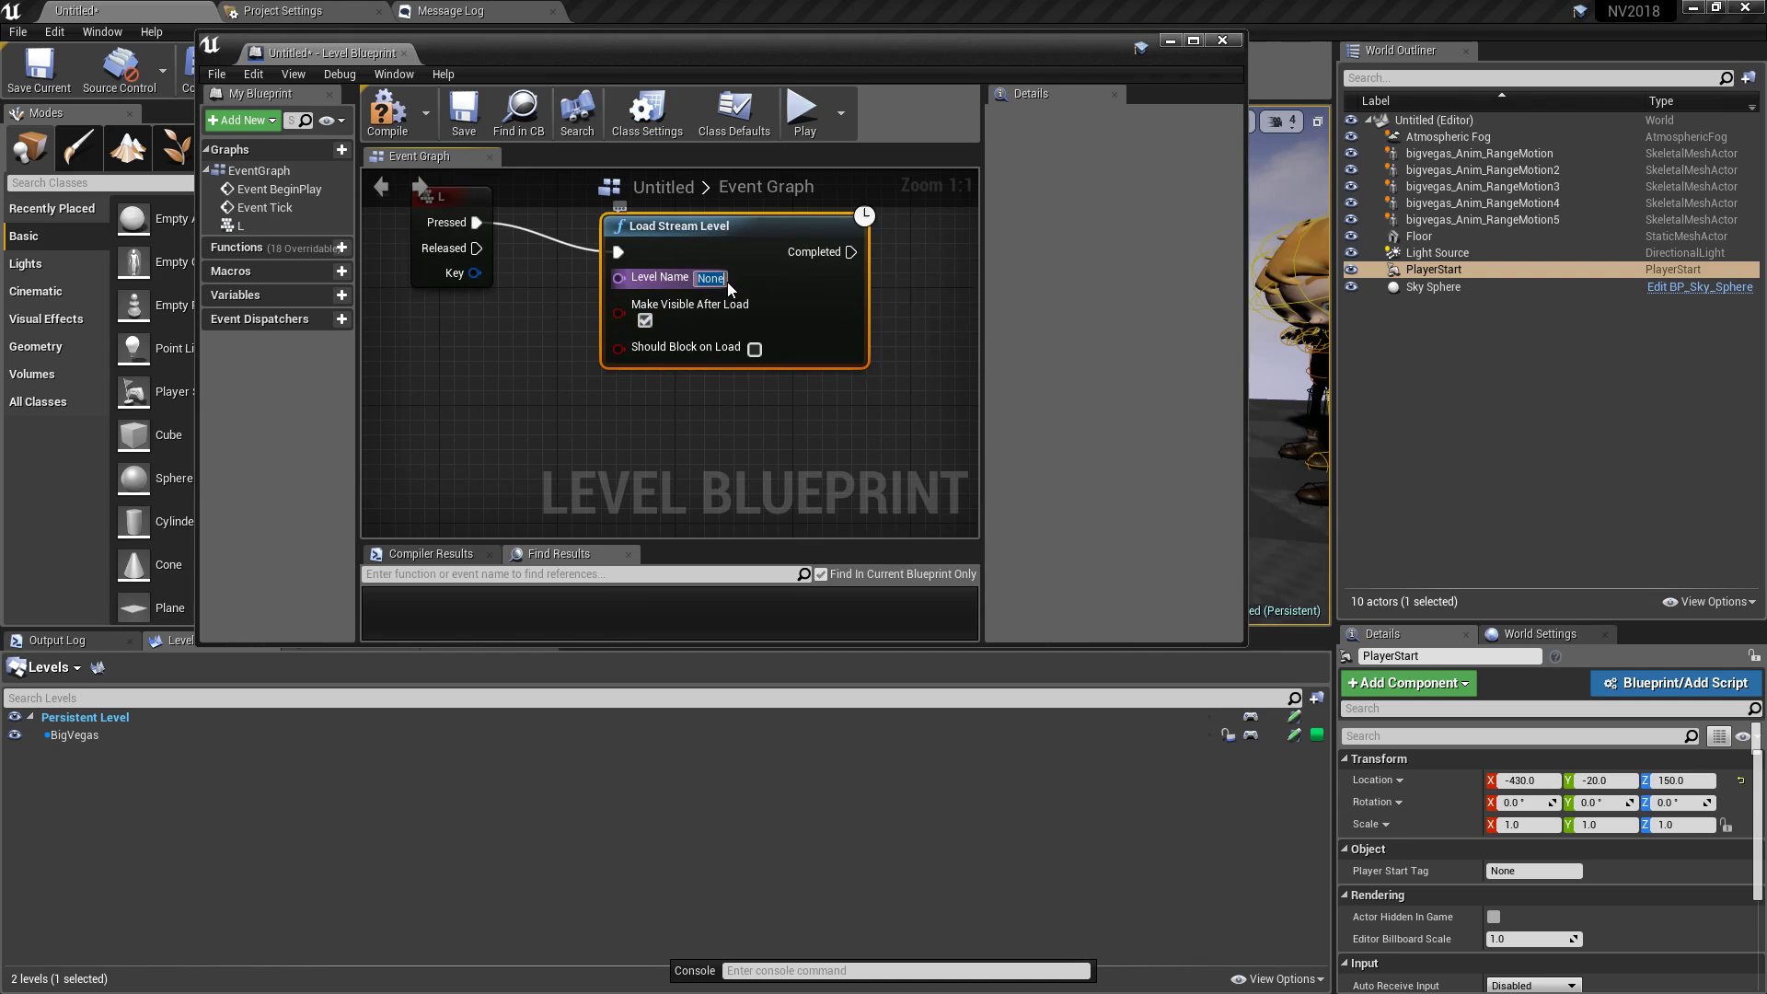
pyautogui.write('BigVegas')
pyautogui.press('Return')
pyautogui.moveTo(718, 239); pyautogui.dragTo(895, 223)
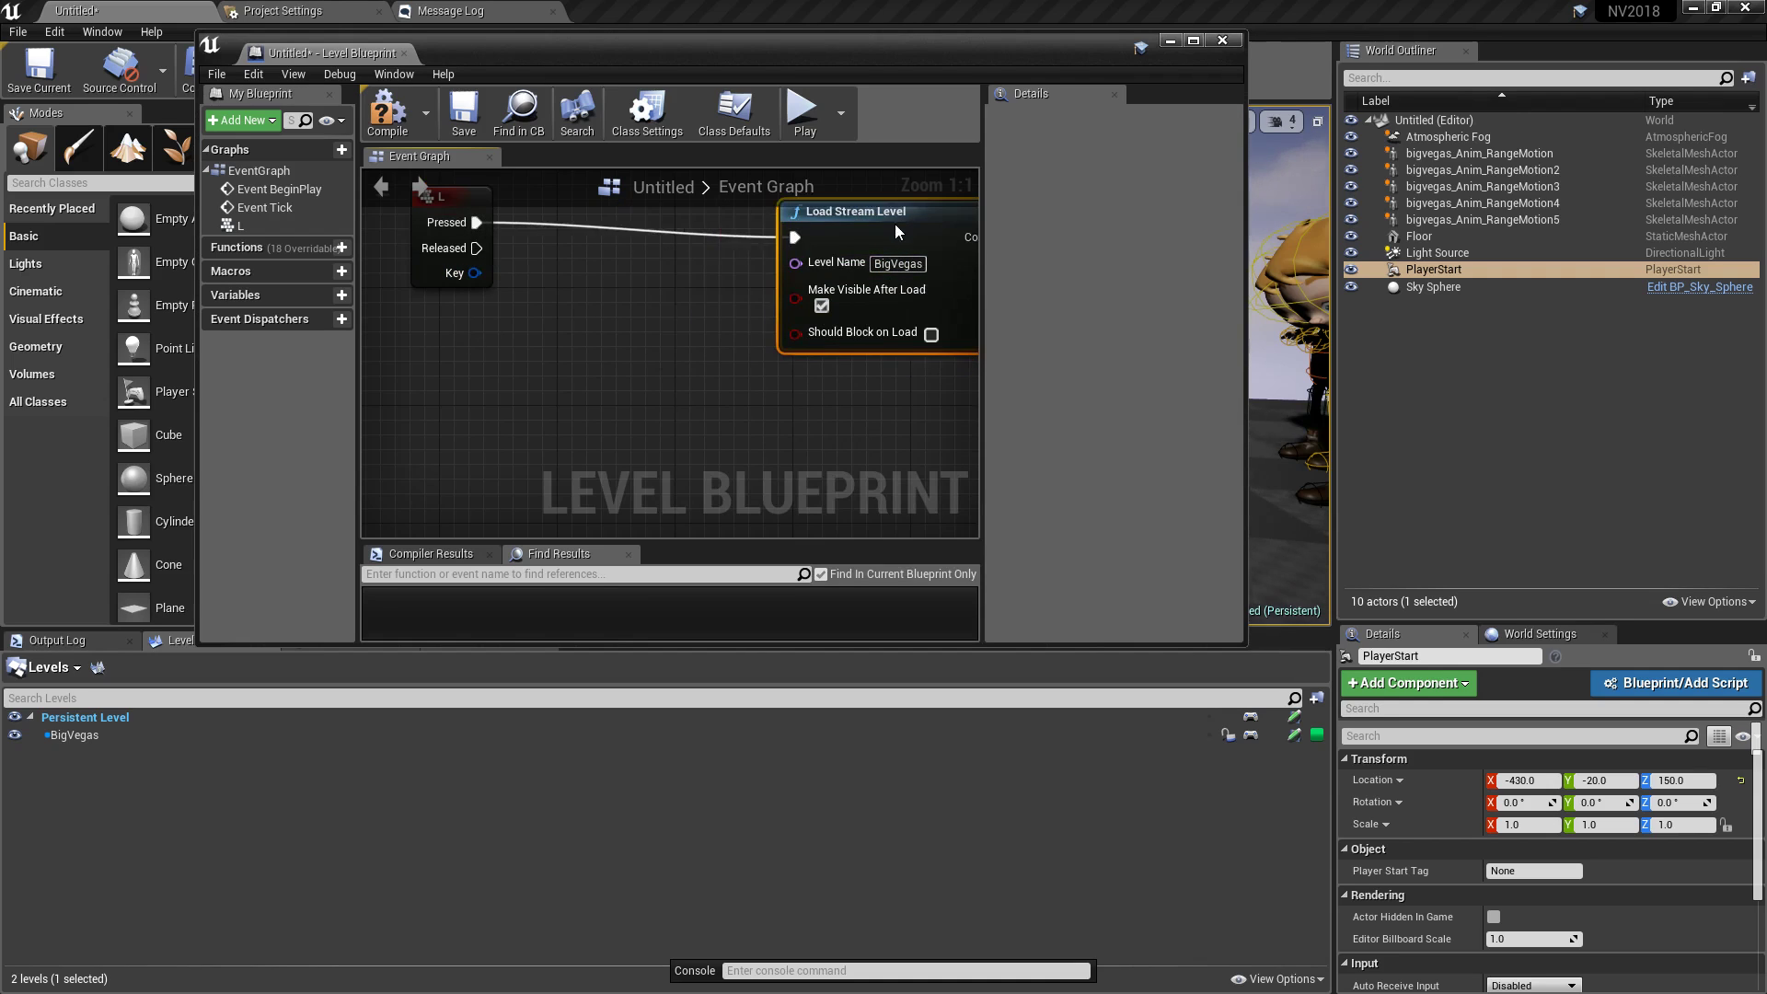
# - Insert a FlipFlop node between the L event's Pressed output and Load Stream Level, with output A driving the load
pyautogui.moveTo(600, 287); pyautogui.dragTo(644, 410, button='right')
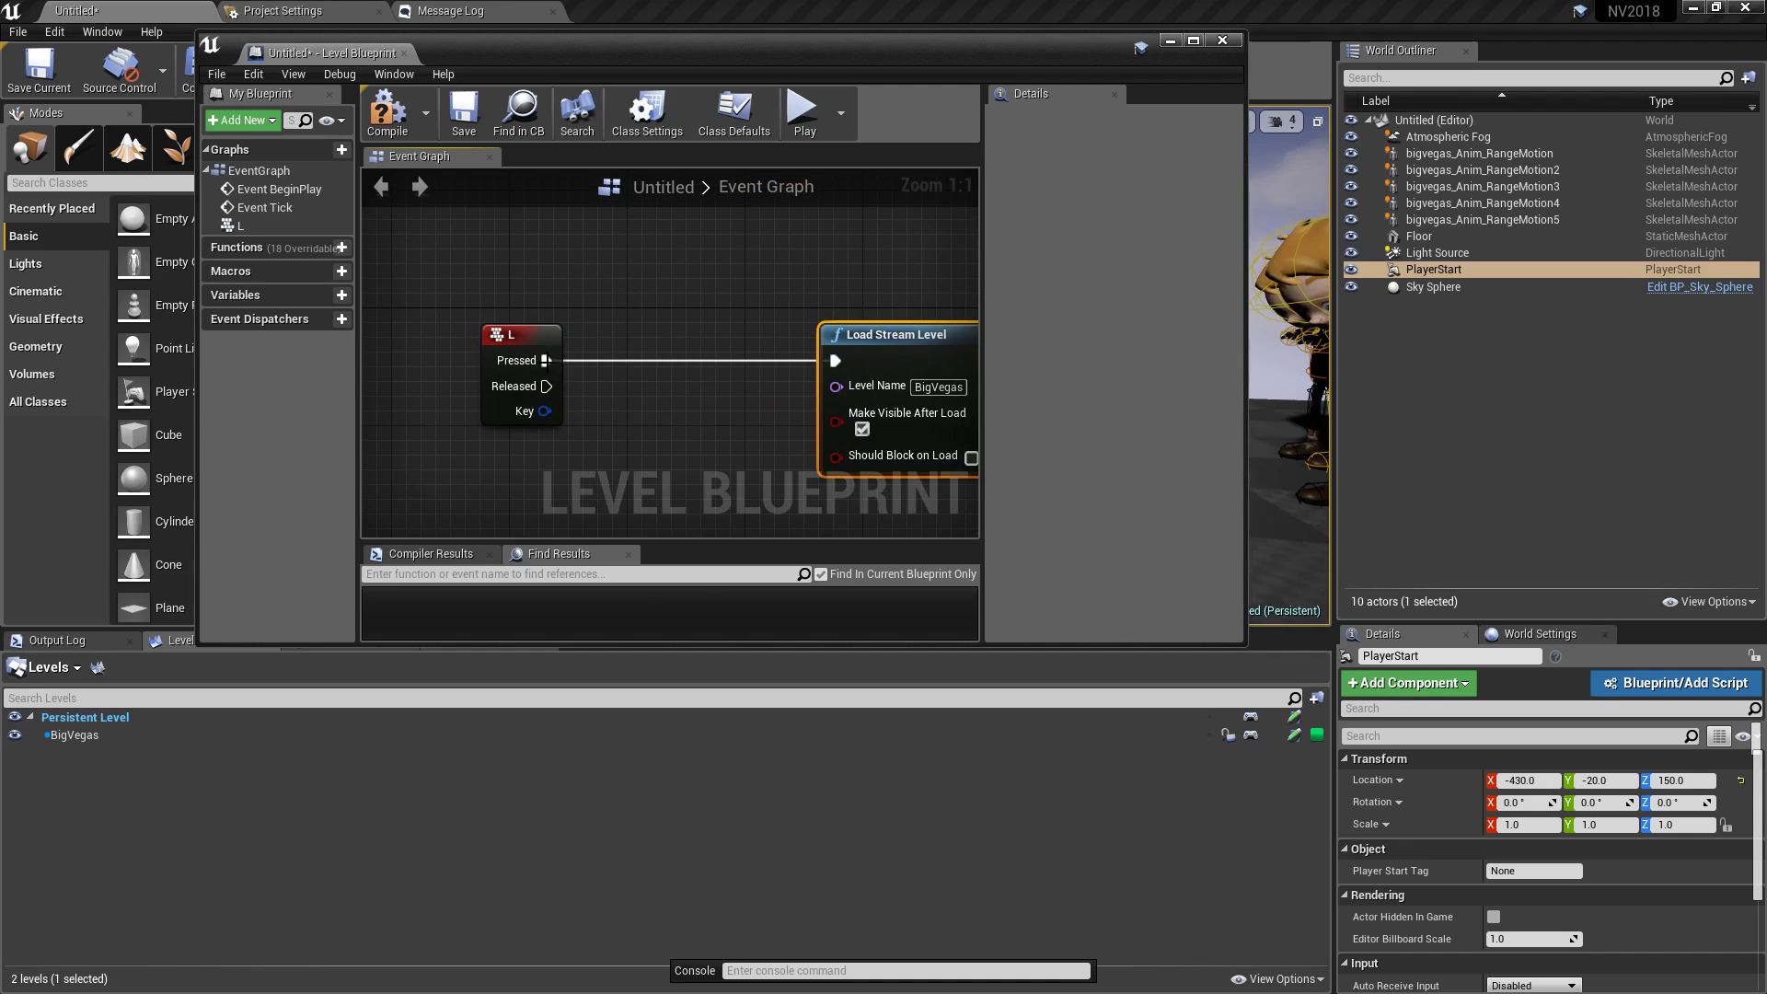
pyautogui.moveTo(546, 360); pyautogui.dragTo(622, 361)
pyautogui.write('fli')
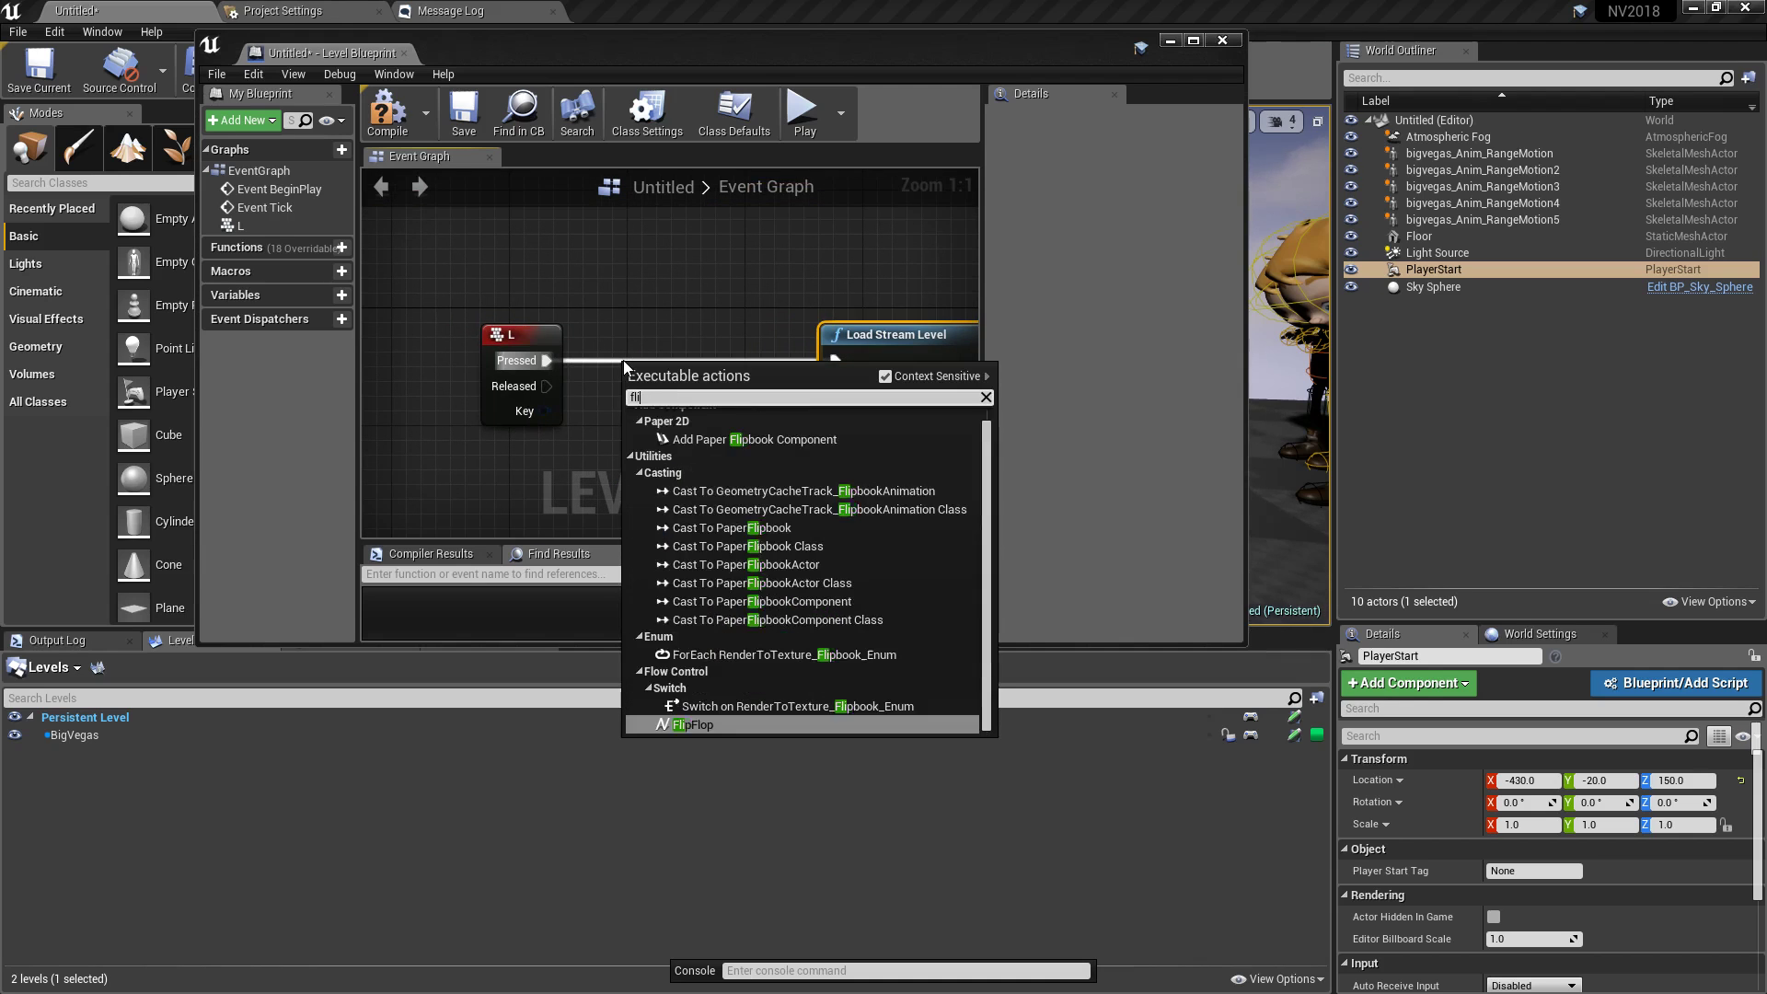
pyautogui.write('pfl')
pyautogui.press('Return')
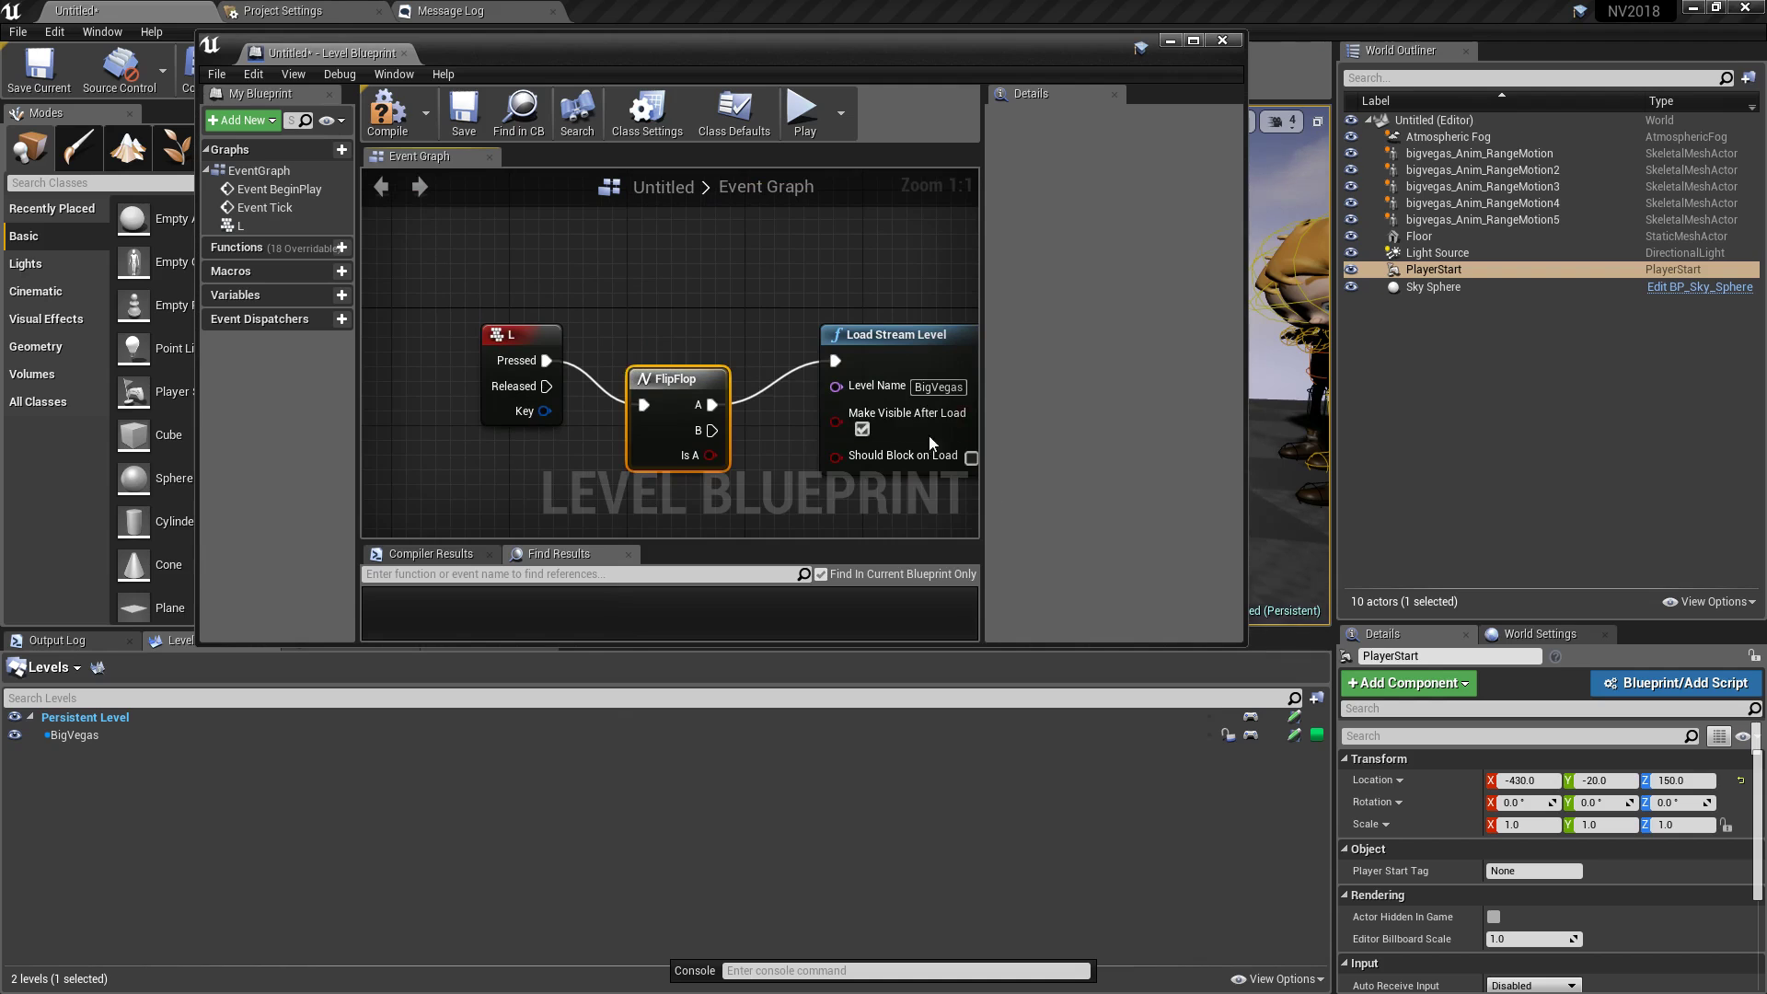
# - Add an Unload Stream Level node wired to FlipFlop output B and set its level name to BigVegas
pyautogui.moveTo(884, 350); pyautogui.dragTo(652, 263, button='right')
pyautogui.moveTo(470, 352); pyautogui.dragTo(637, 468)
pyautogui.write('unload')
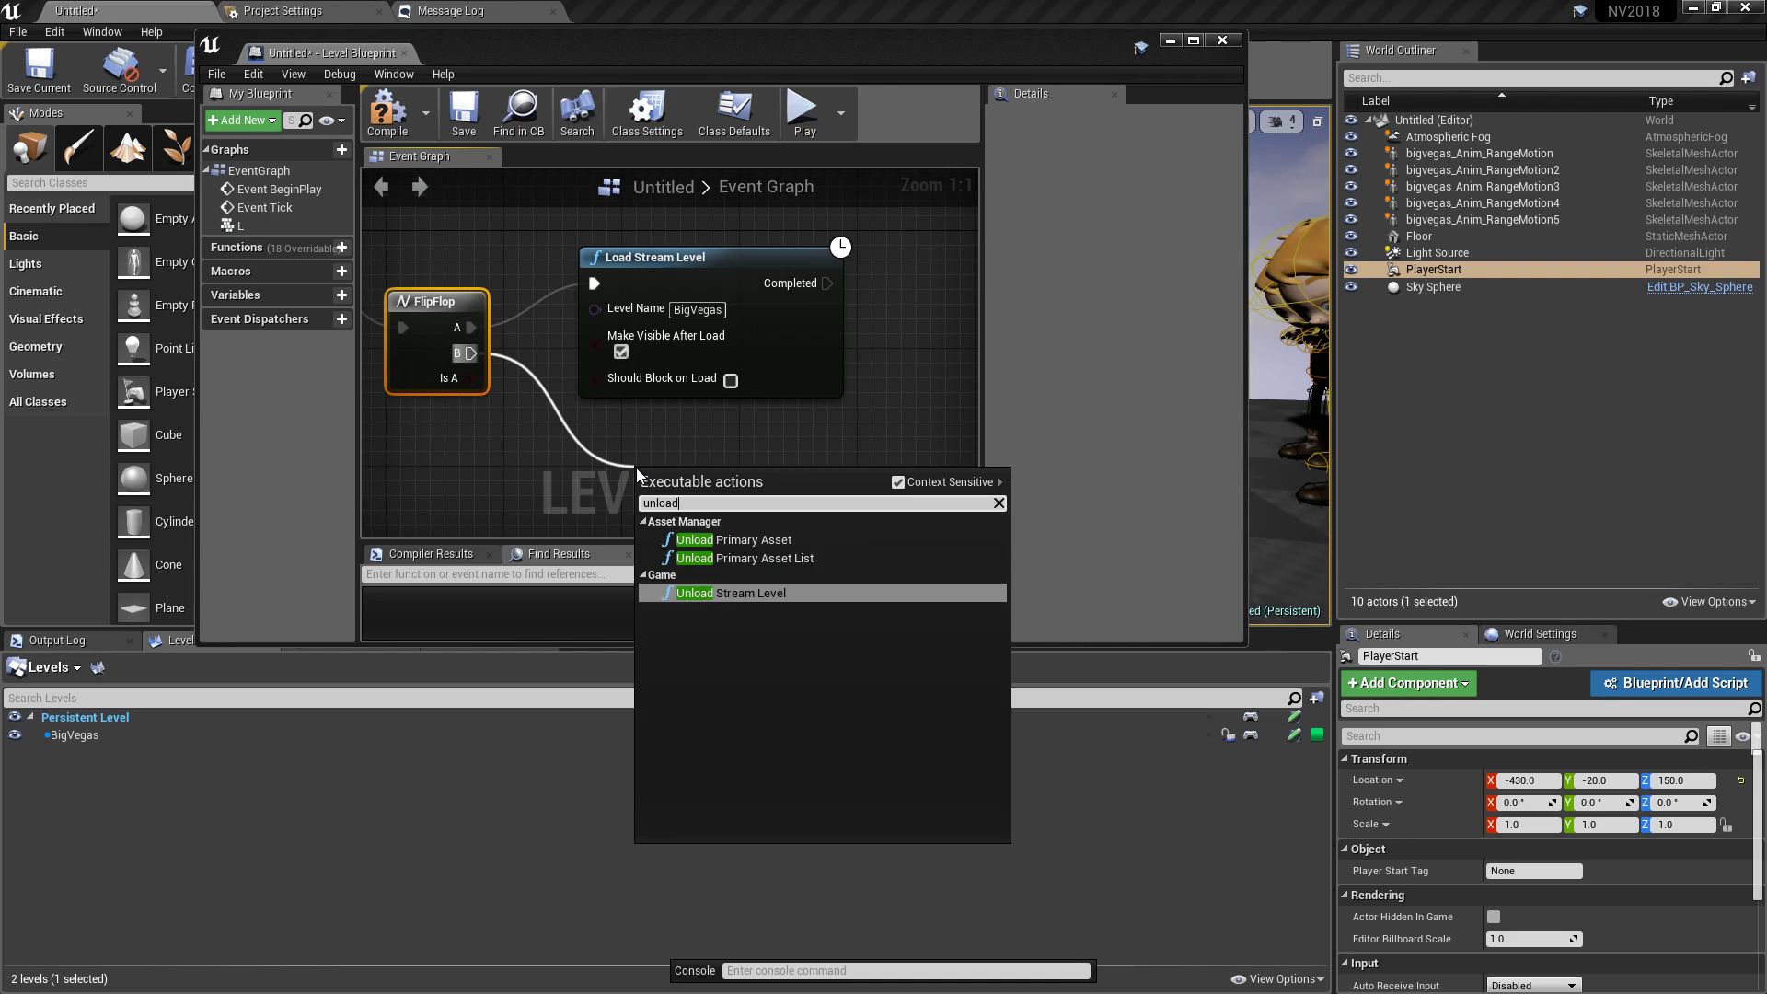
pyautogui.press('Return')
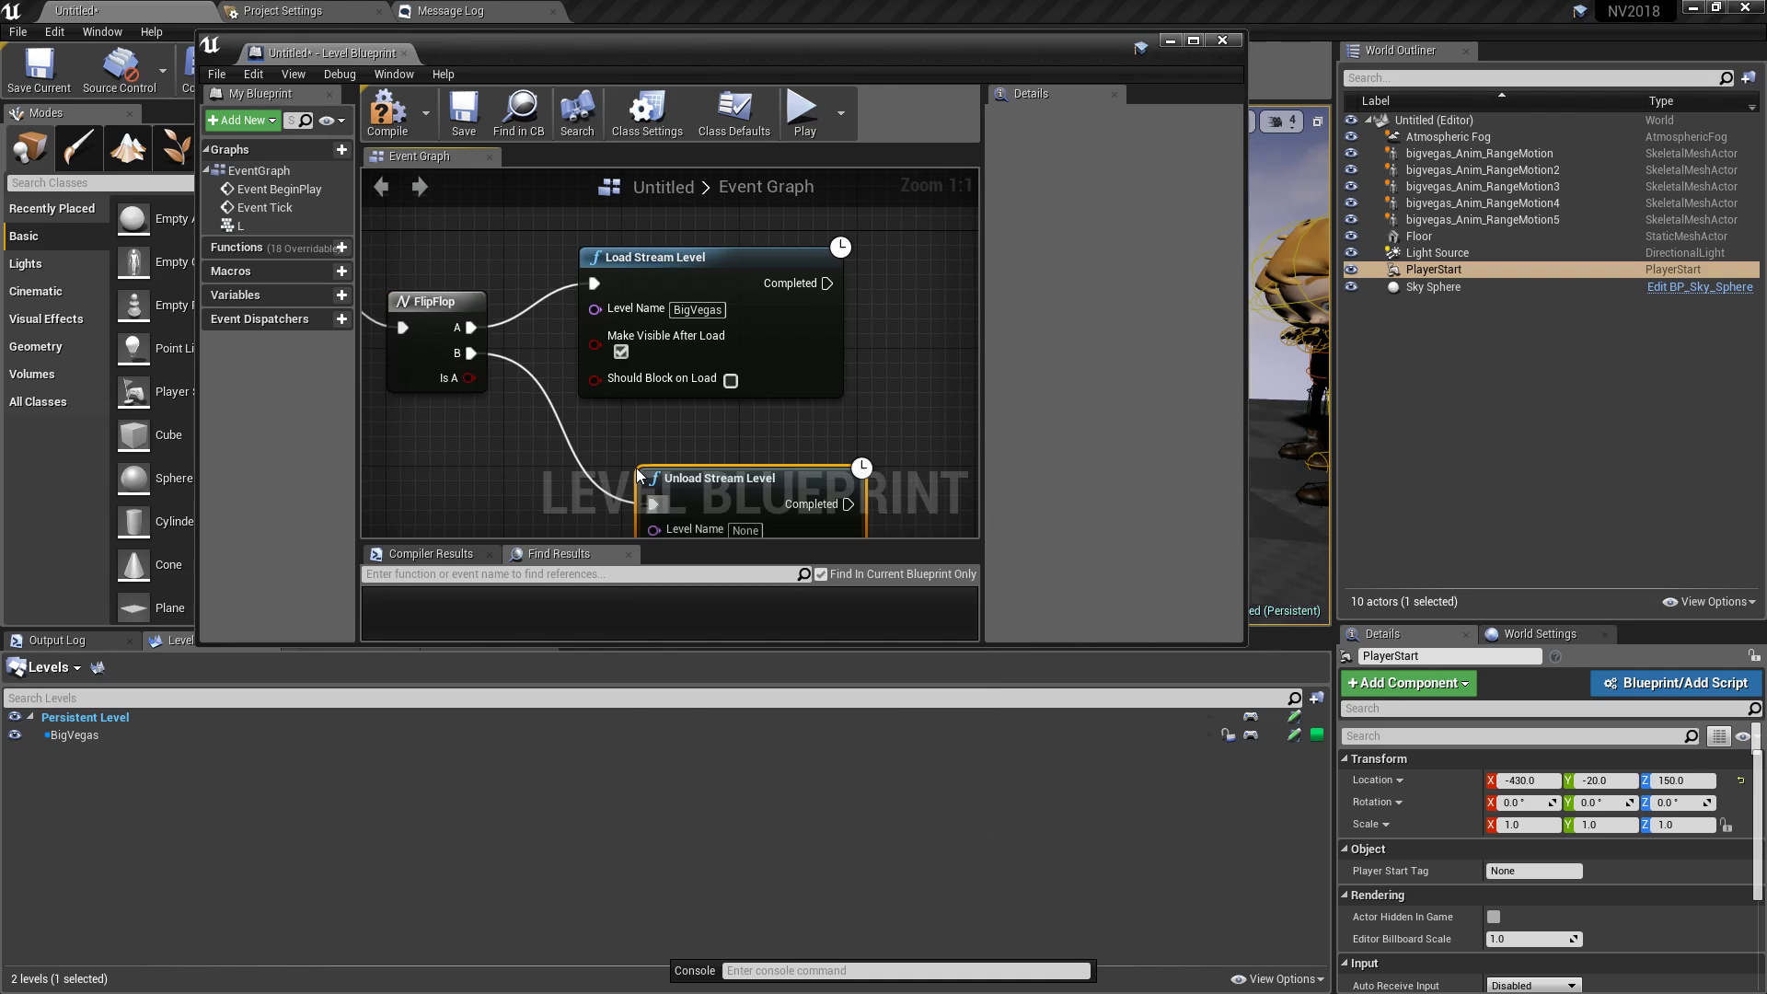
pyautogui.moveTo(755, 524); pyautogui.dragTo(842, 258, button='right')
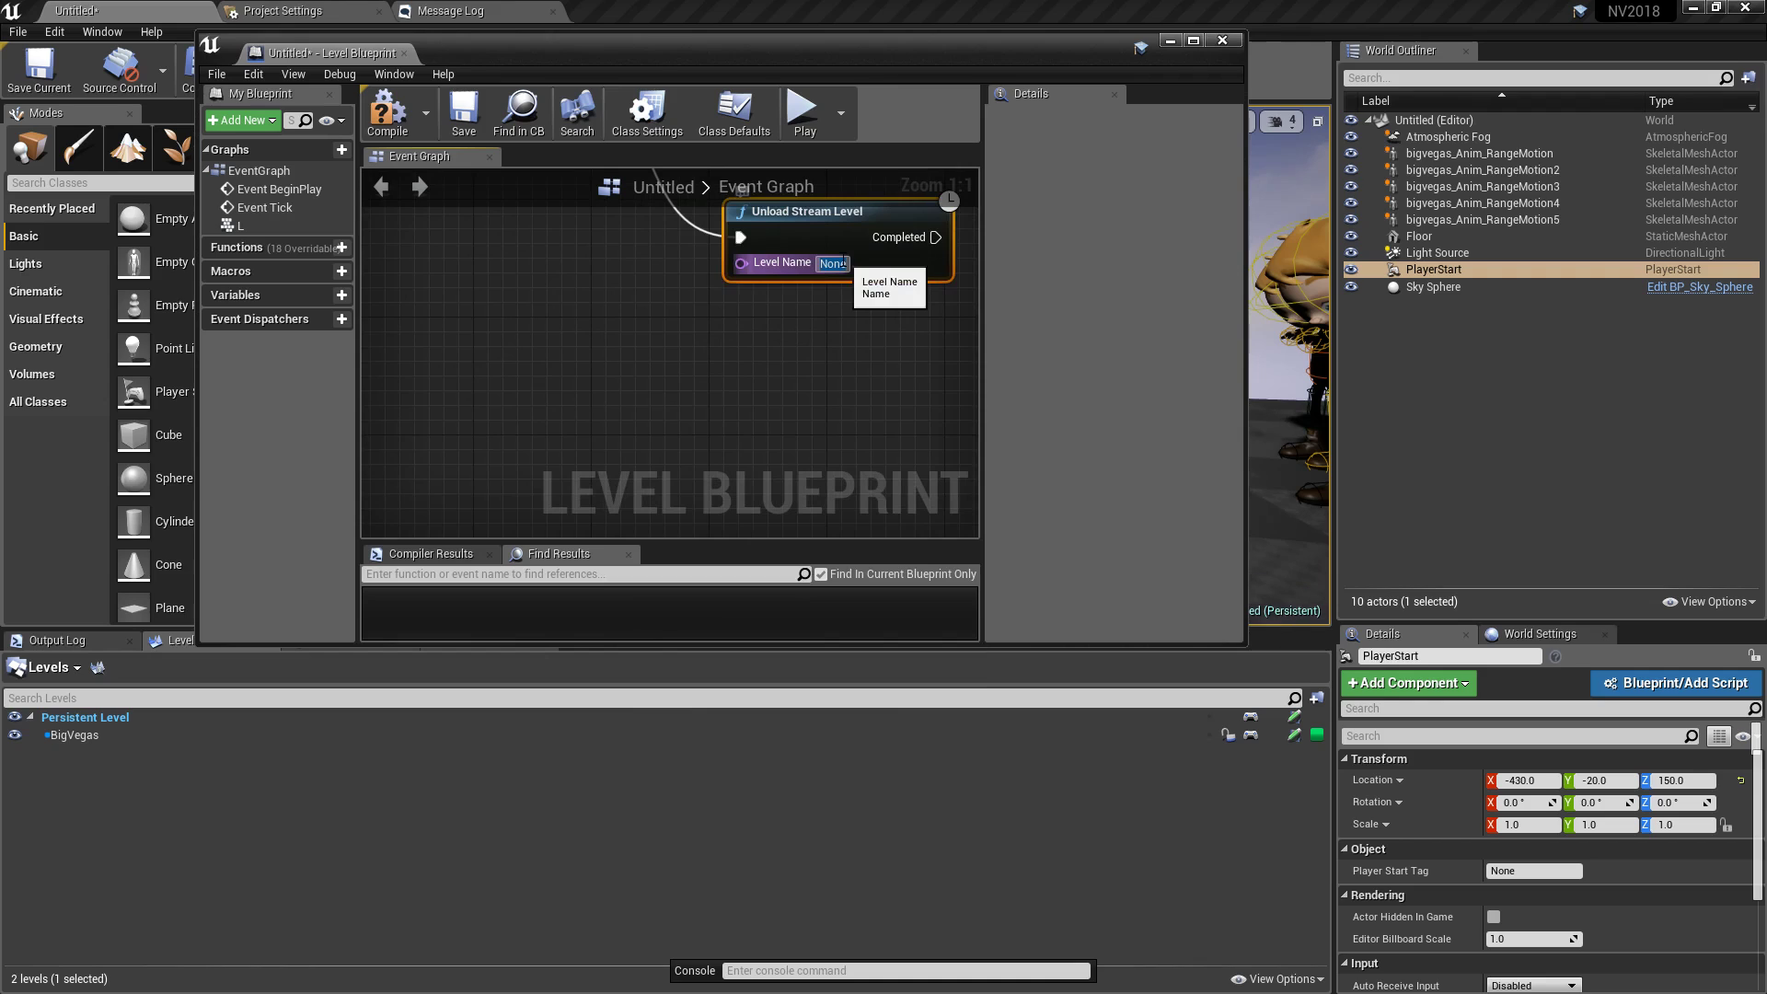
pyautogui.write('BigVegas')
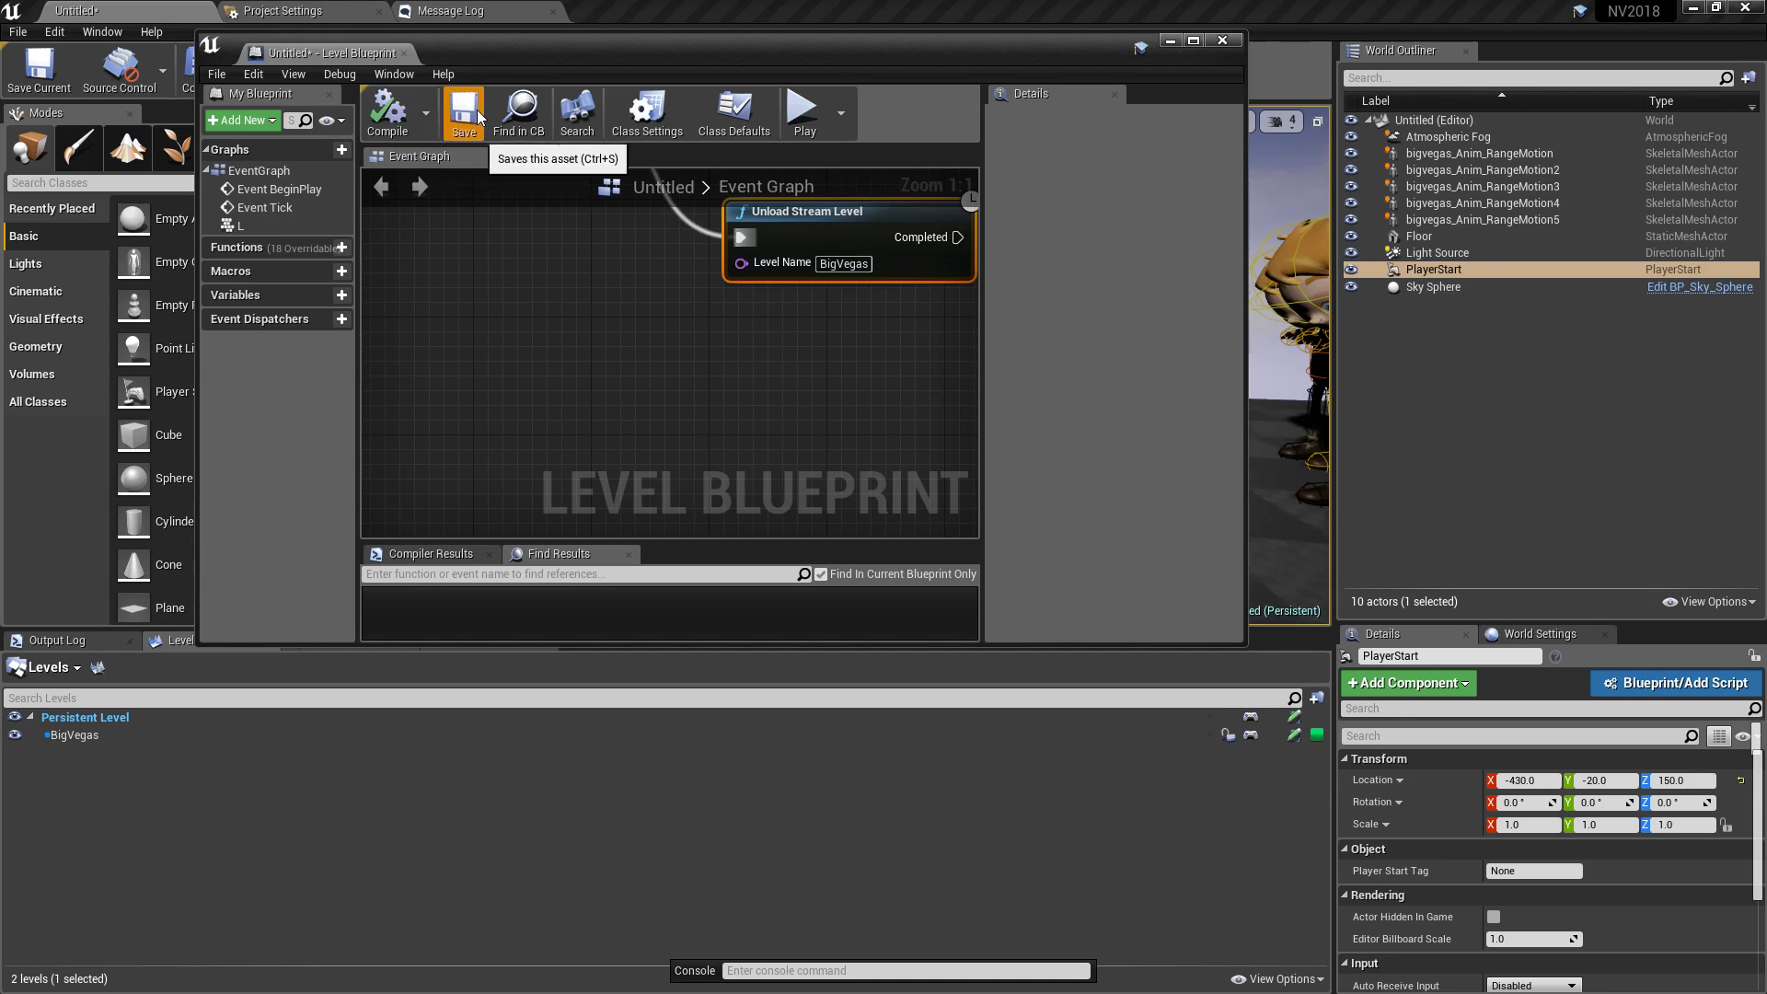
# - Save the new persistent level as Main_P in the StarterContent/Maps folder
pyautogui.click(464, 110)
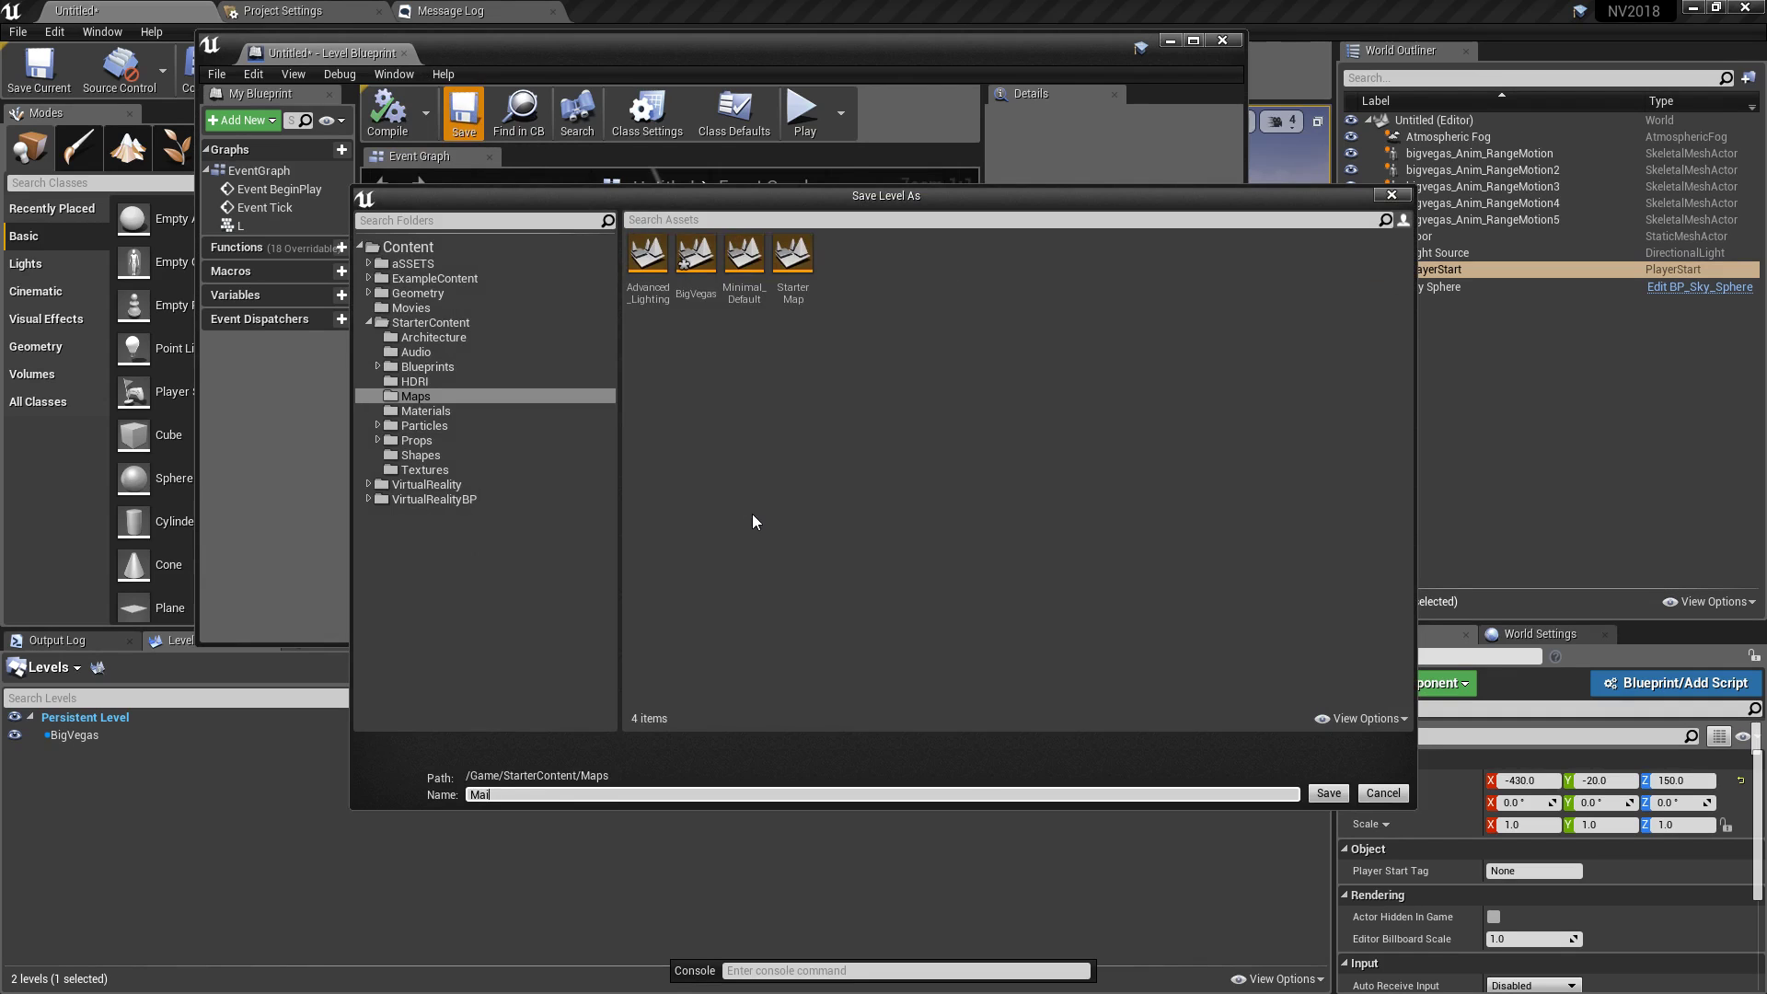
pyautogui.write('Main_P')
pyautogui.press('Return')
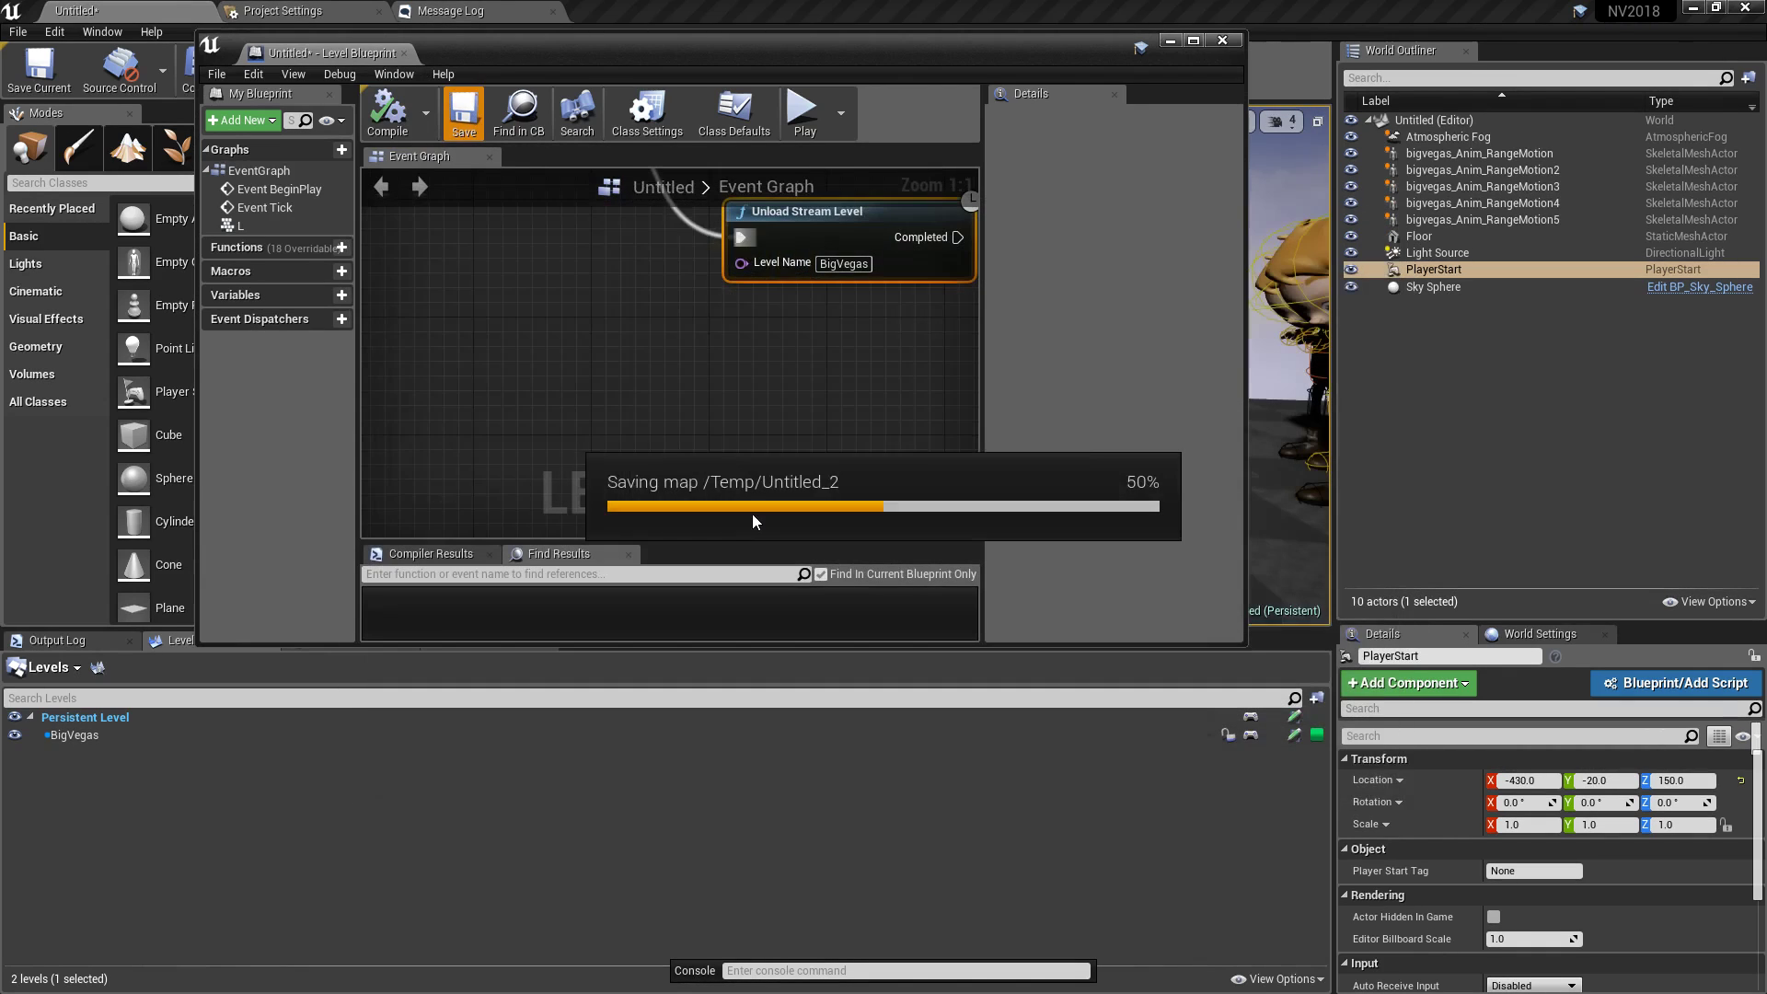
# - Reposition the Unload Stream Level node below Load Stream Level and dock the Level Blueprint as a tab in the main editor window
pyautogui.moveTo(610, 425); pyautogui.dragTo(644, 462, button='right')
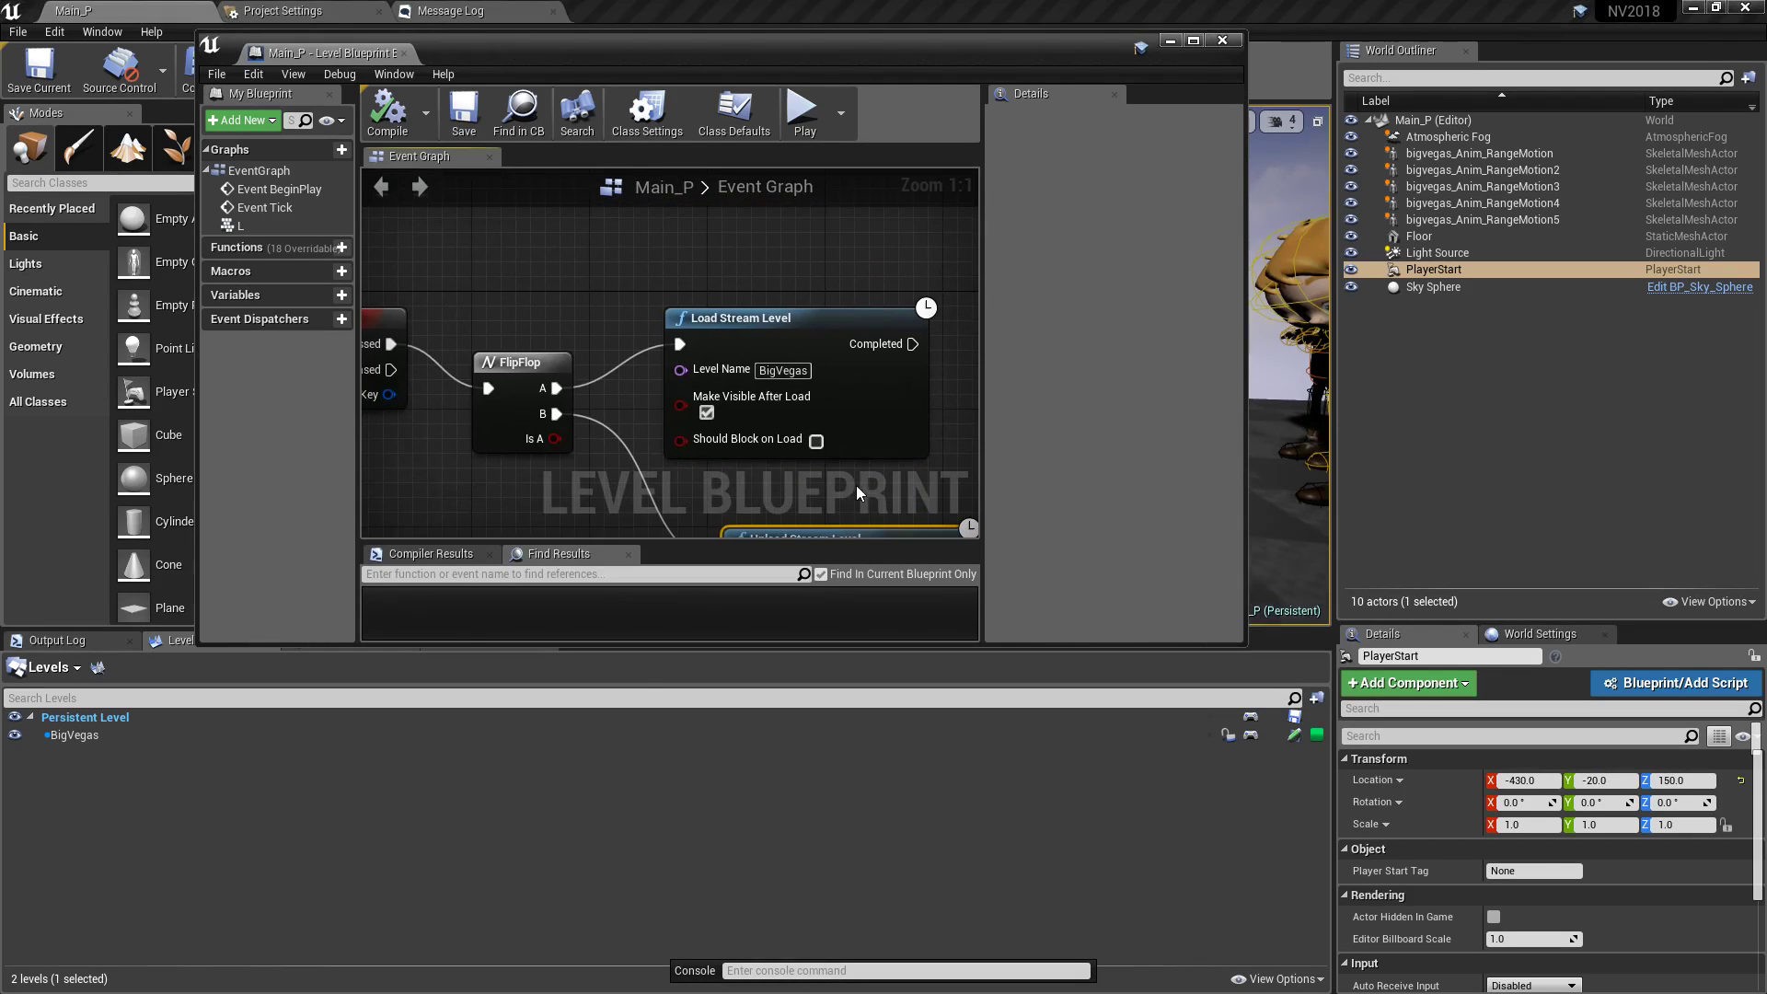
pyautogui.moveTo(856, 484); pyautogui.dragTo(914, 311, button='right')
pyautogui.moveTo(902, 344); pyautogui.dragTo(814, 346)
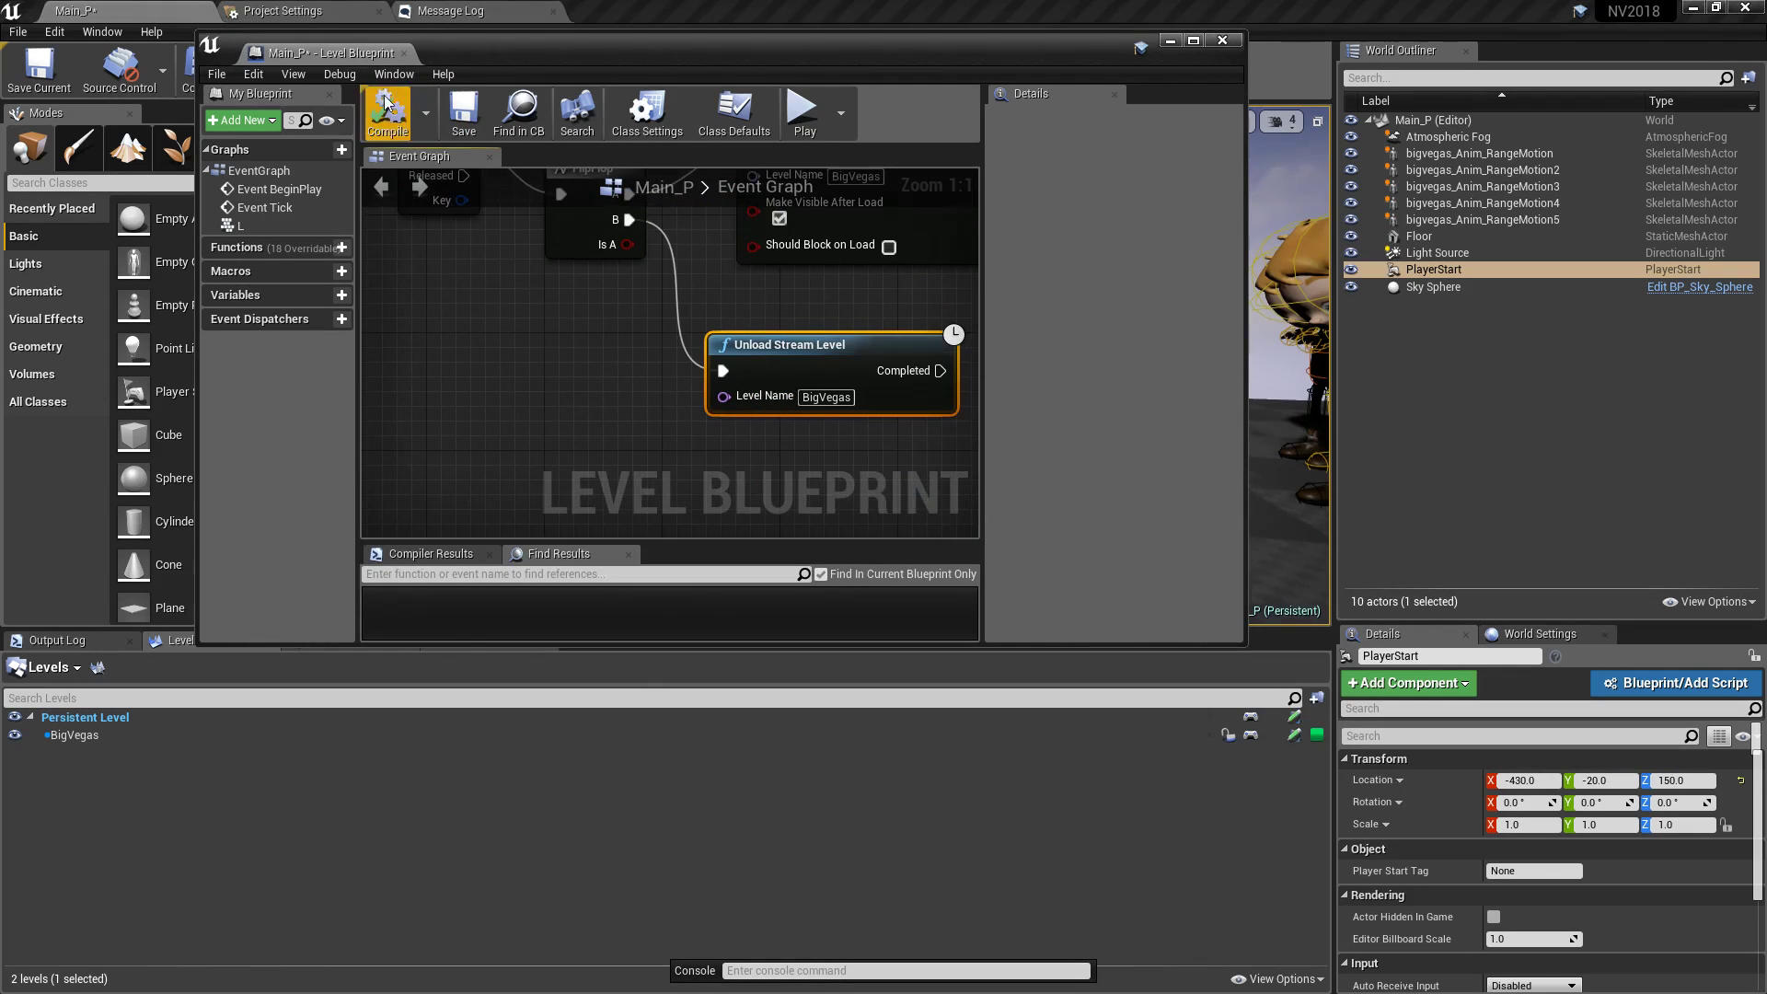
pyautogui.moveTo(353, 57); pyautogui.dragTo(681, 8)
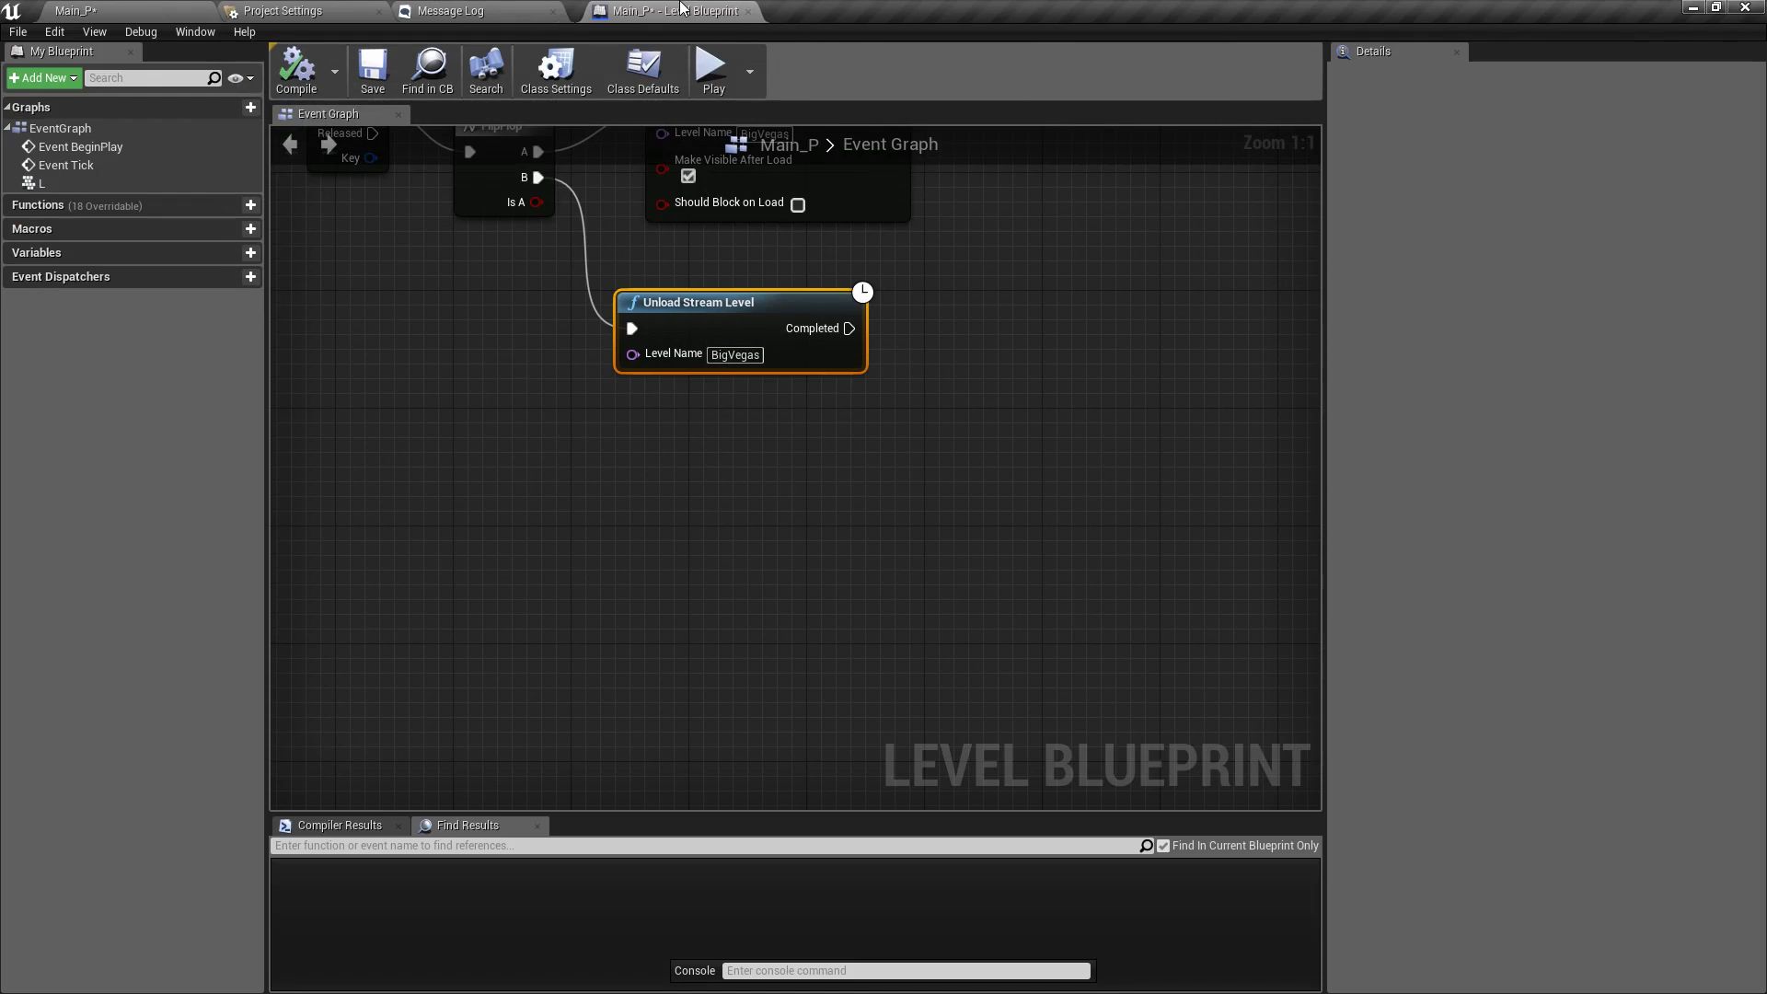
# - Play-test Main_P to check the loading and unloading of the BigVegas sublevel, and stop the session
pyautogui.click(87, 9)
pyautogui.click(622, 67)
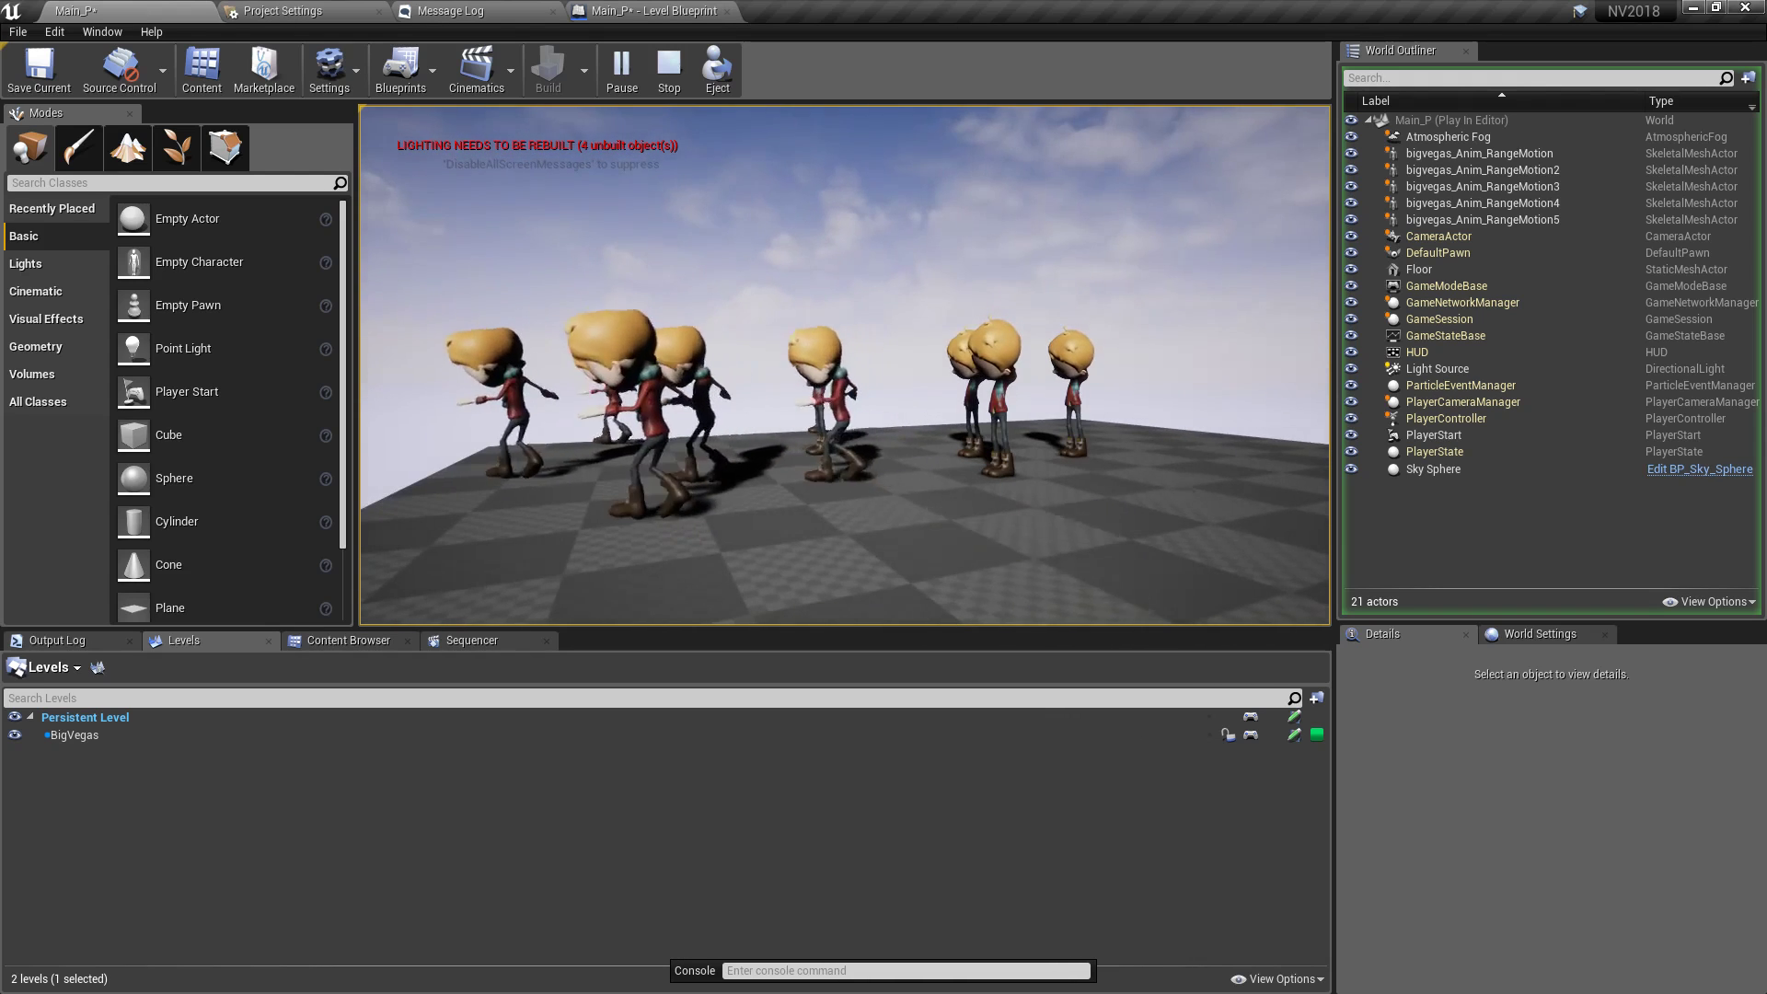
pyautogui.press('Escape')
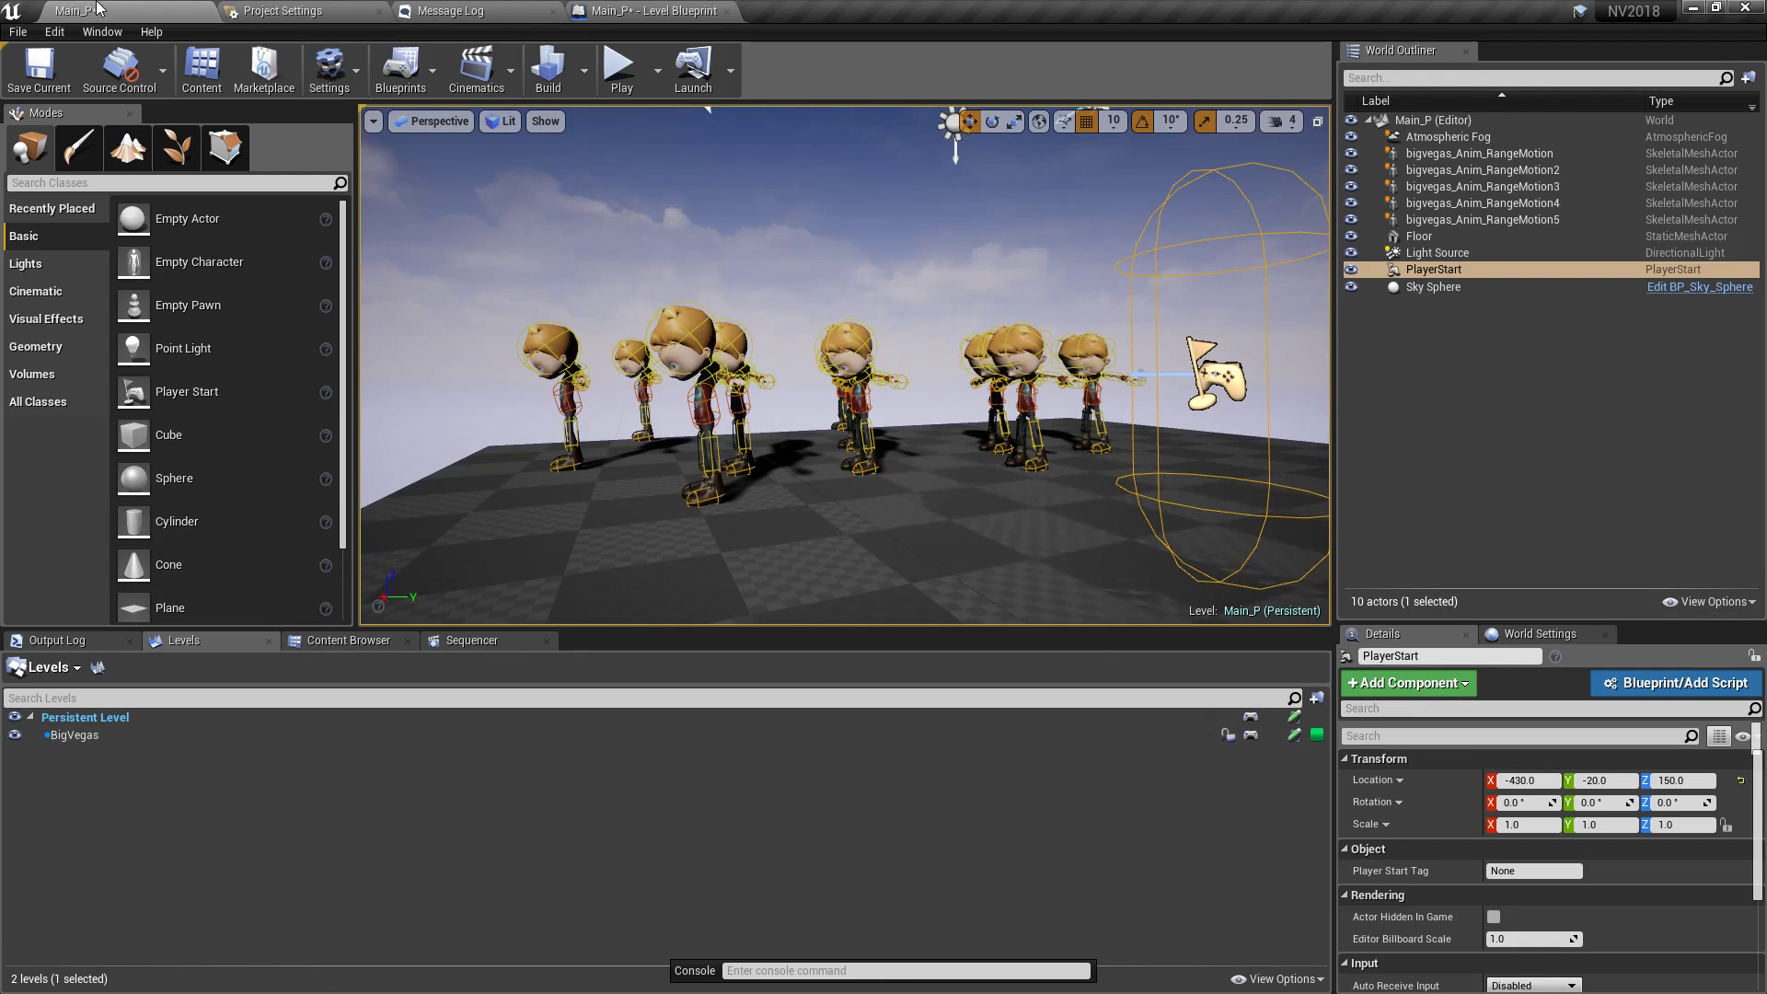
# - Save all modified content, including the BigVegas and Main_P levels
pyautogui.click(346, 641)
pyautogui.click(229, 667)
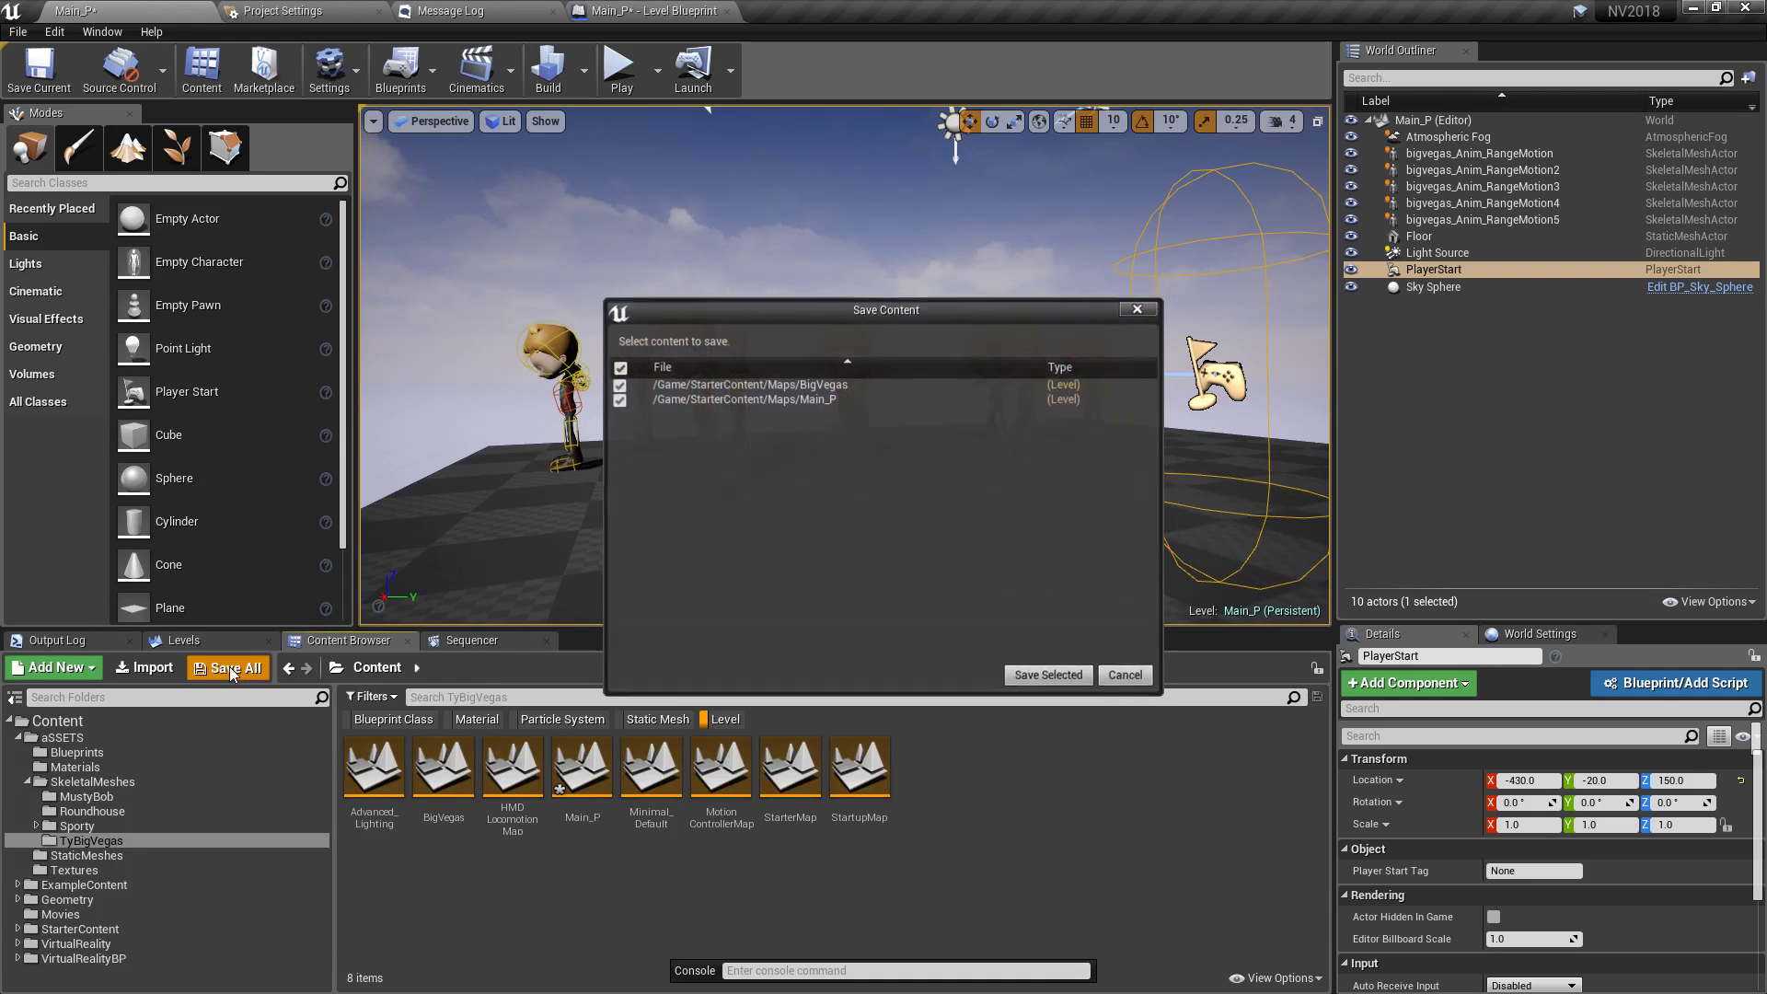
pyautogui.click(1020, 666)
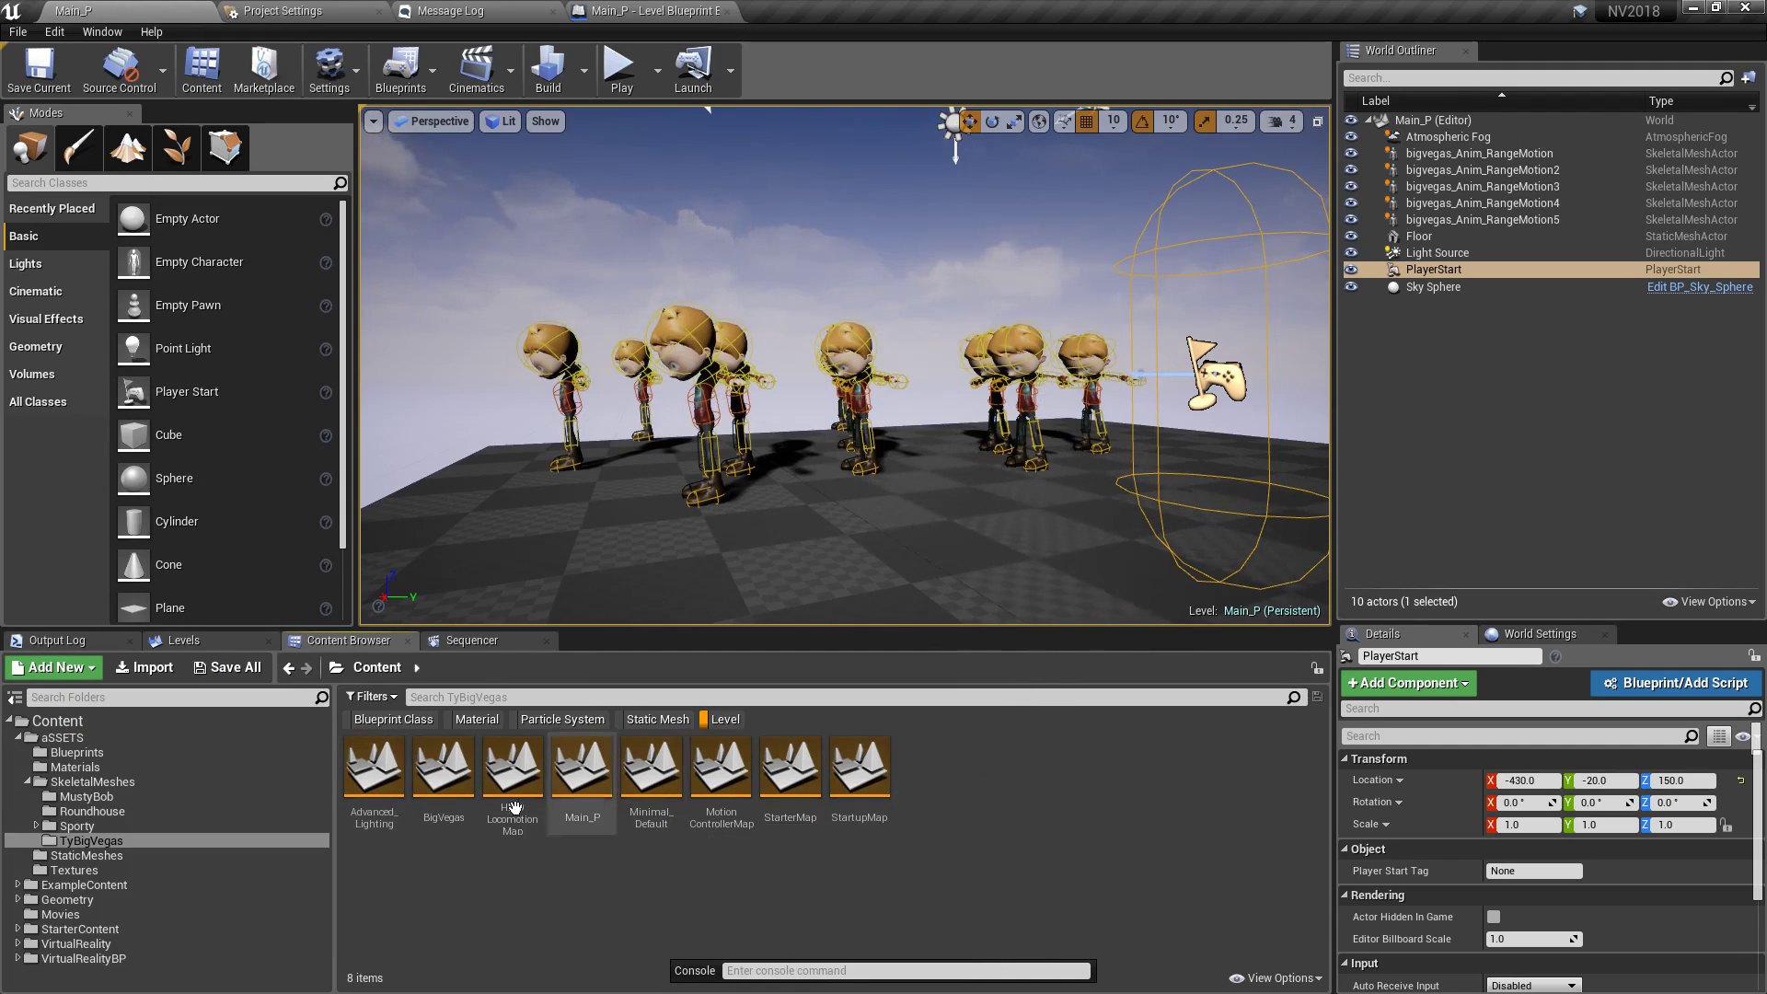
# - Open the BigVegas level on its own and place three cubes on the floor in front of and beside the characters
pyautogui.doubleClick(461, 783)
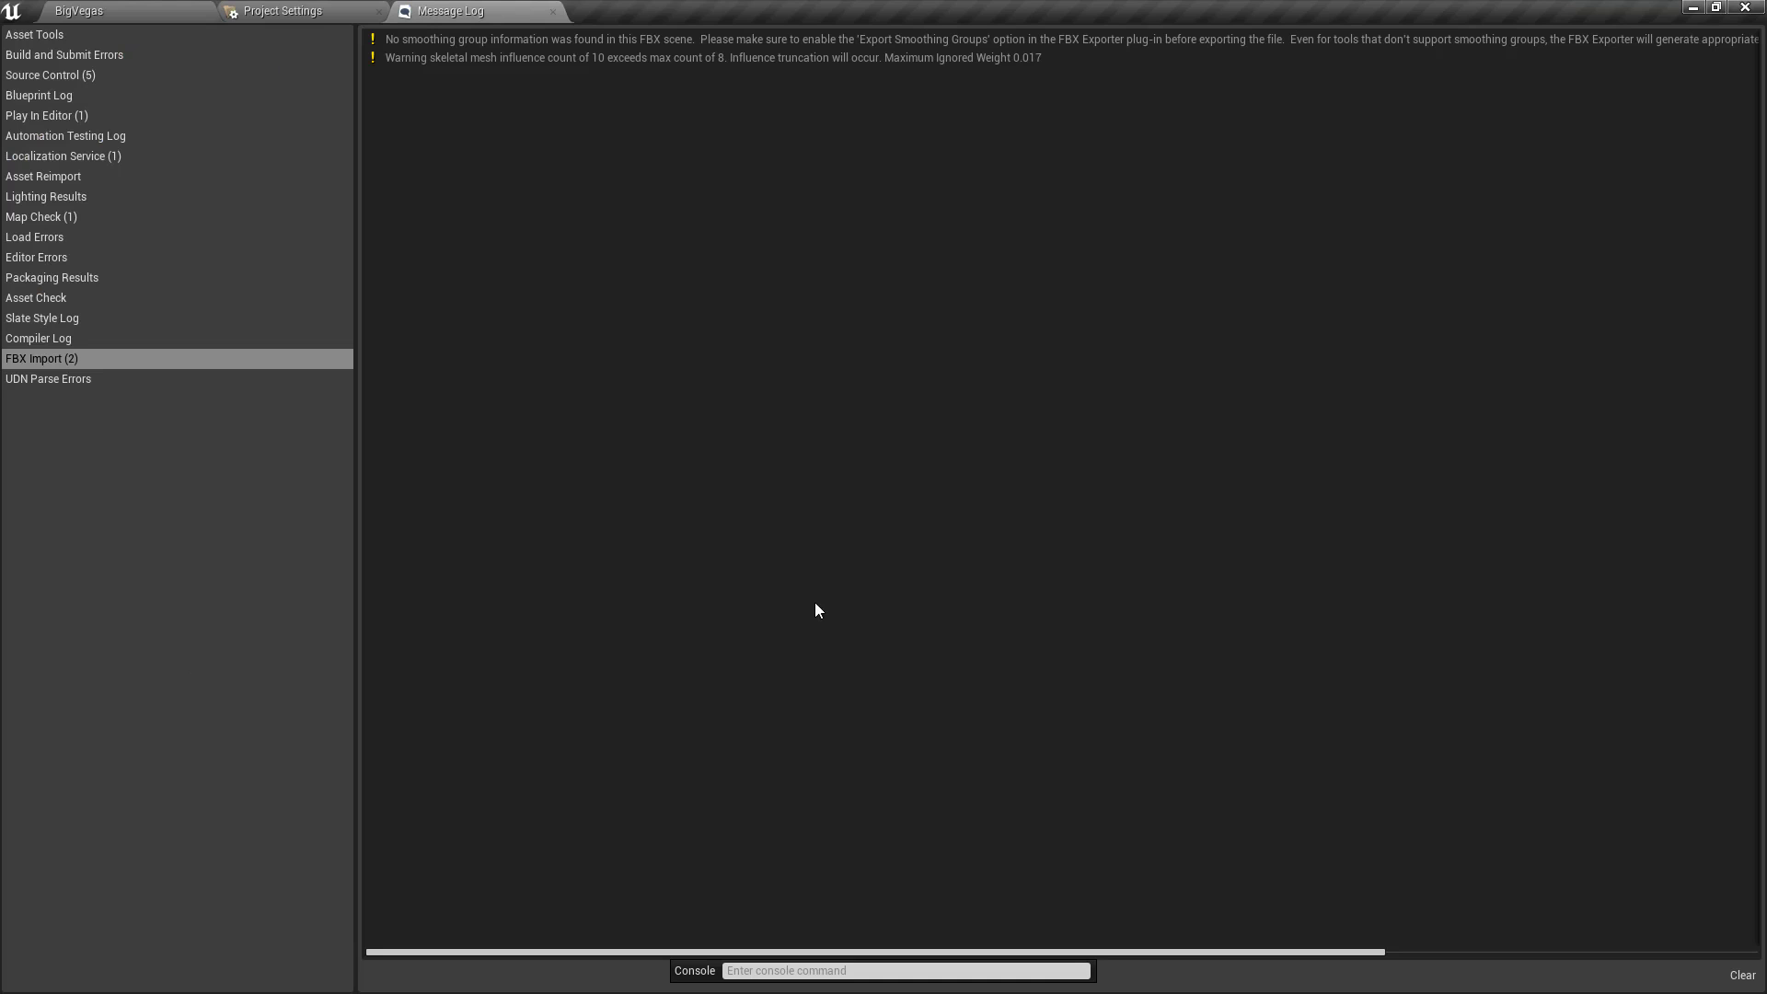
pyautogui.click(162, 9)
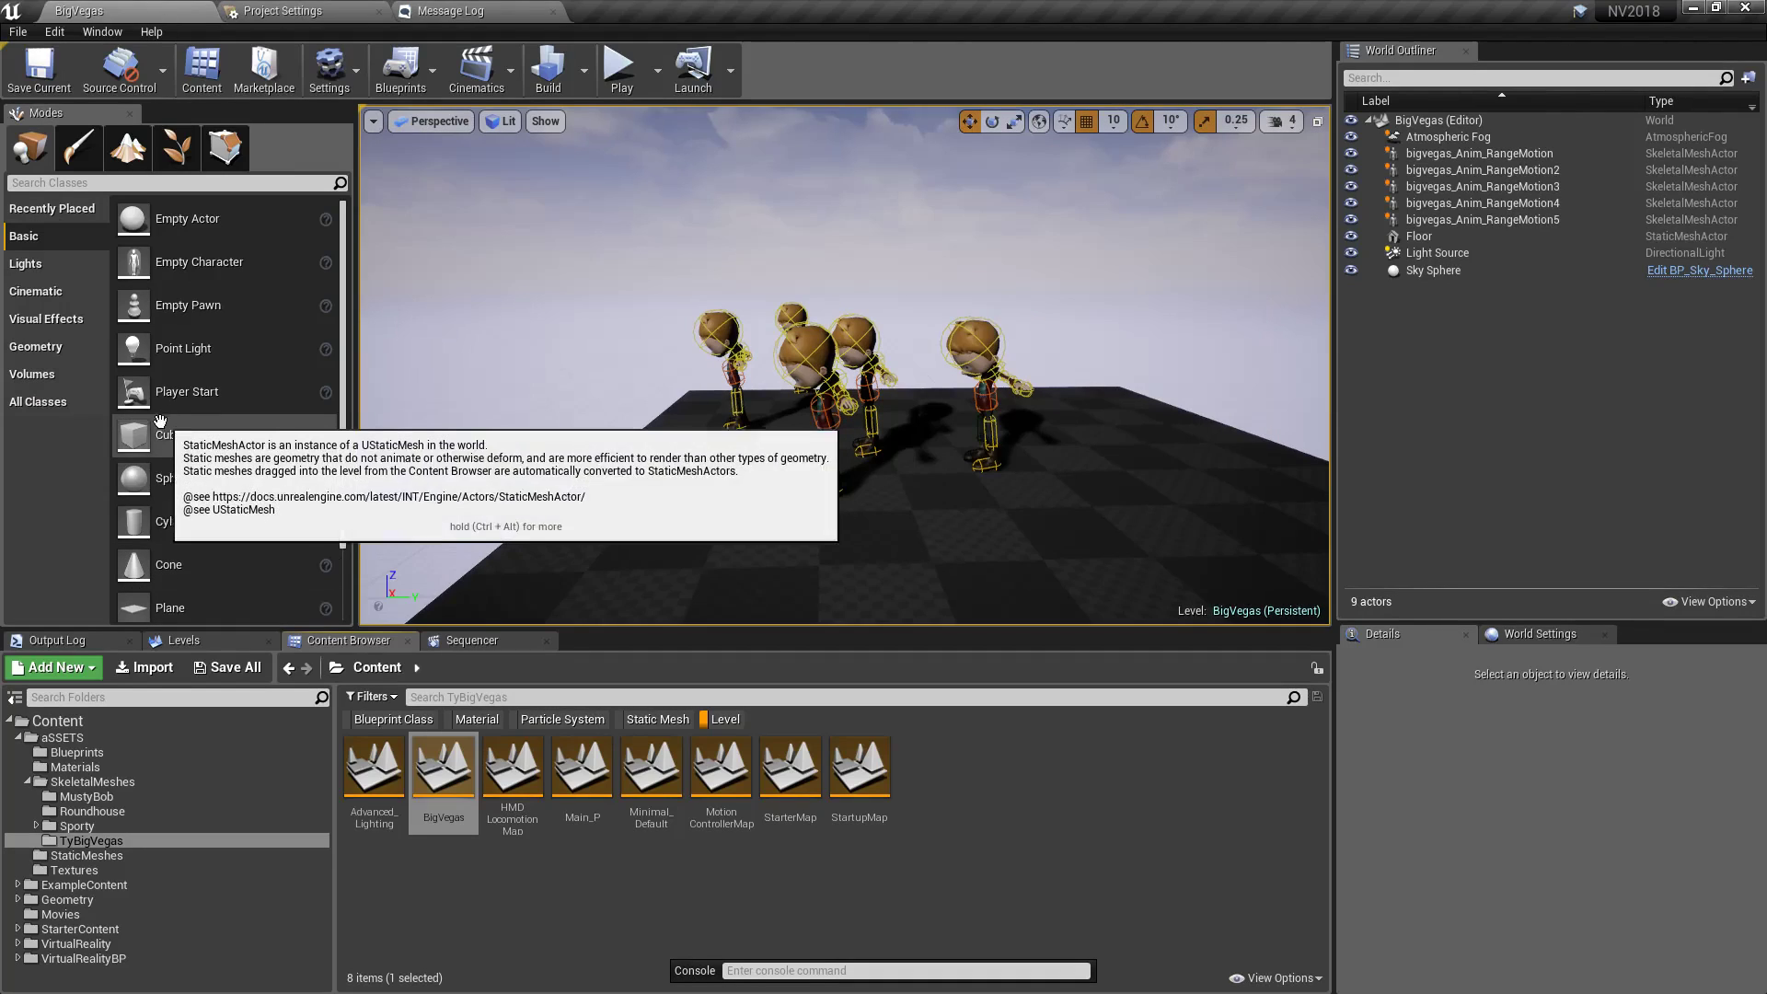
pyautogui.moveTo(213, 432); pyautogui.dragTo(1210, 515)
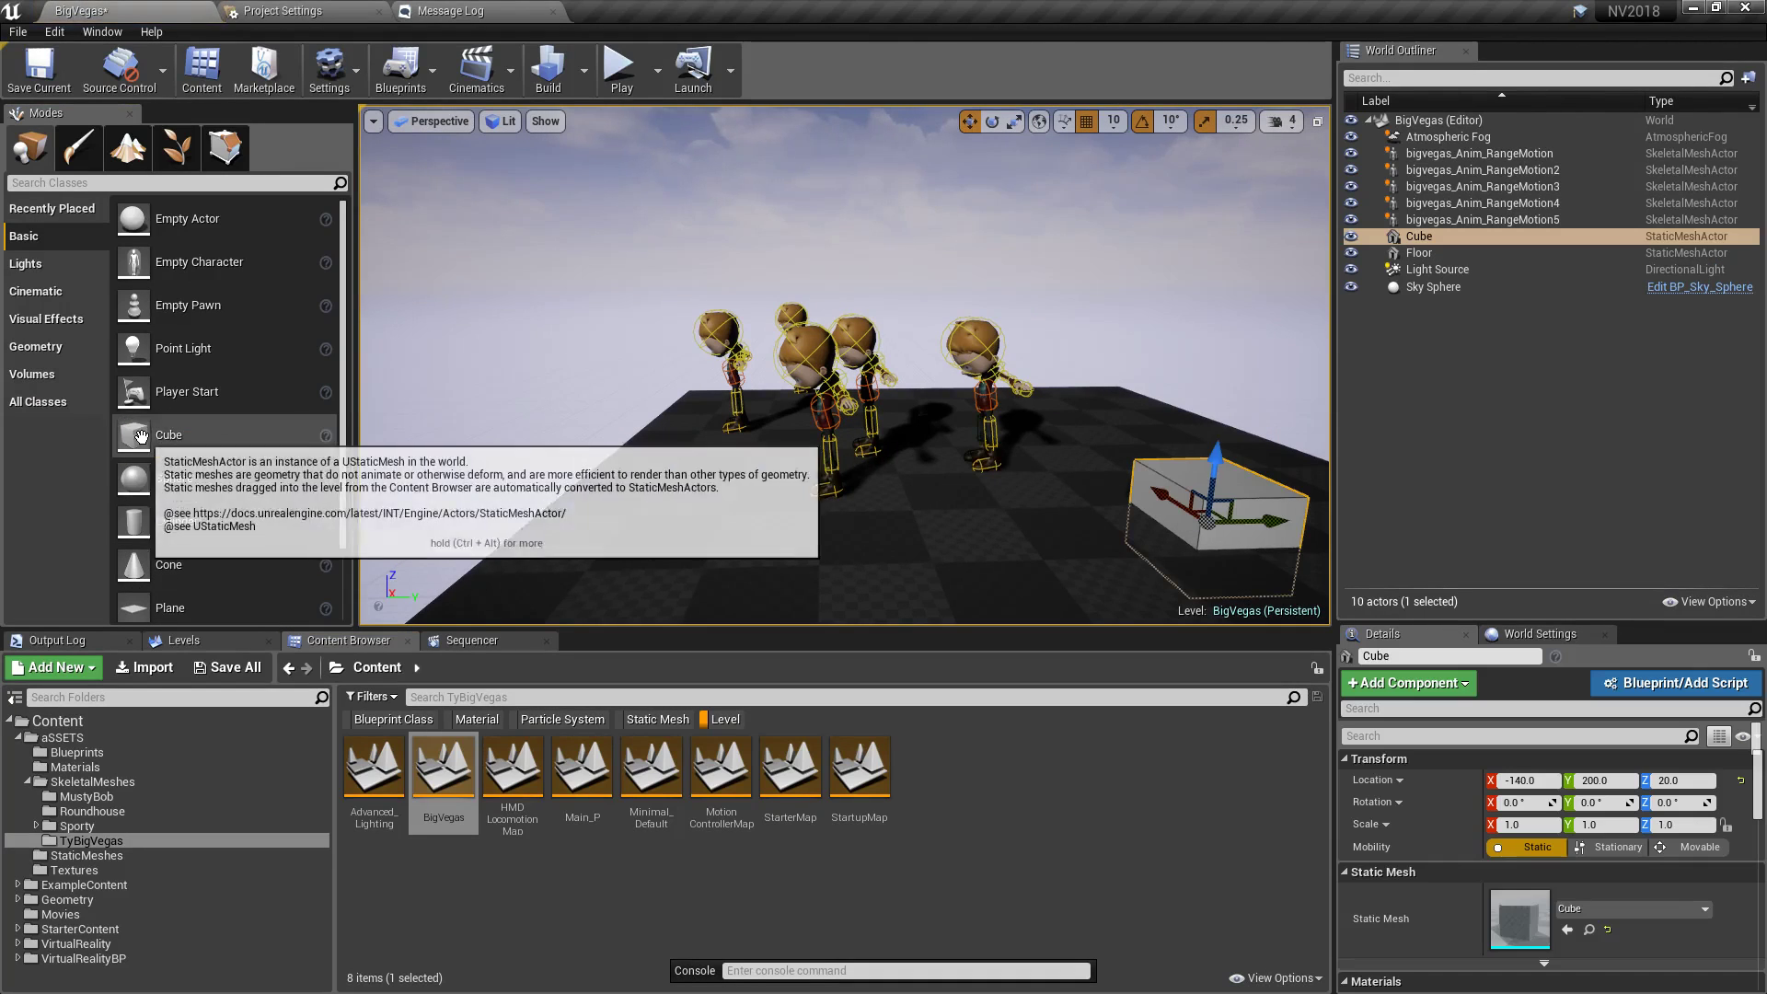
pyautogui.moveTo(214, 433); pyautogui.dragTo(1075, 394)
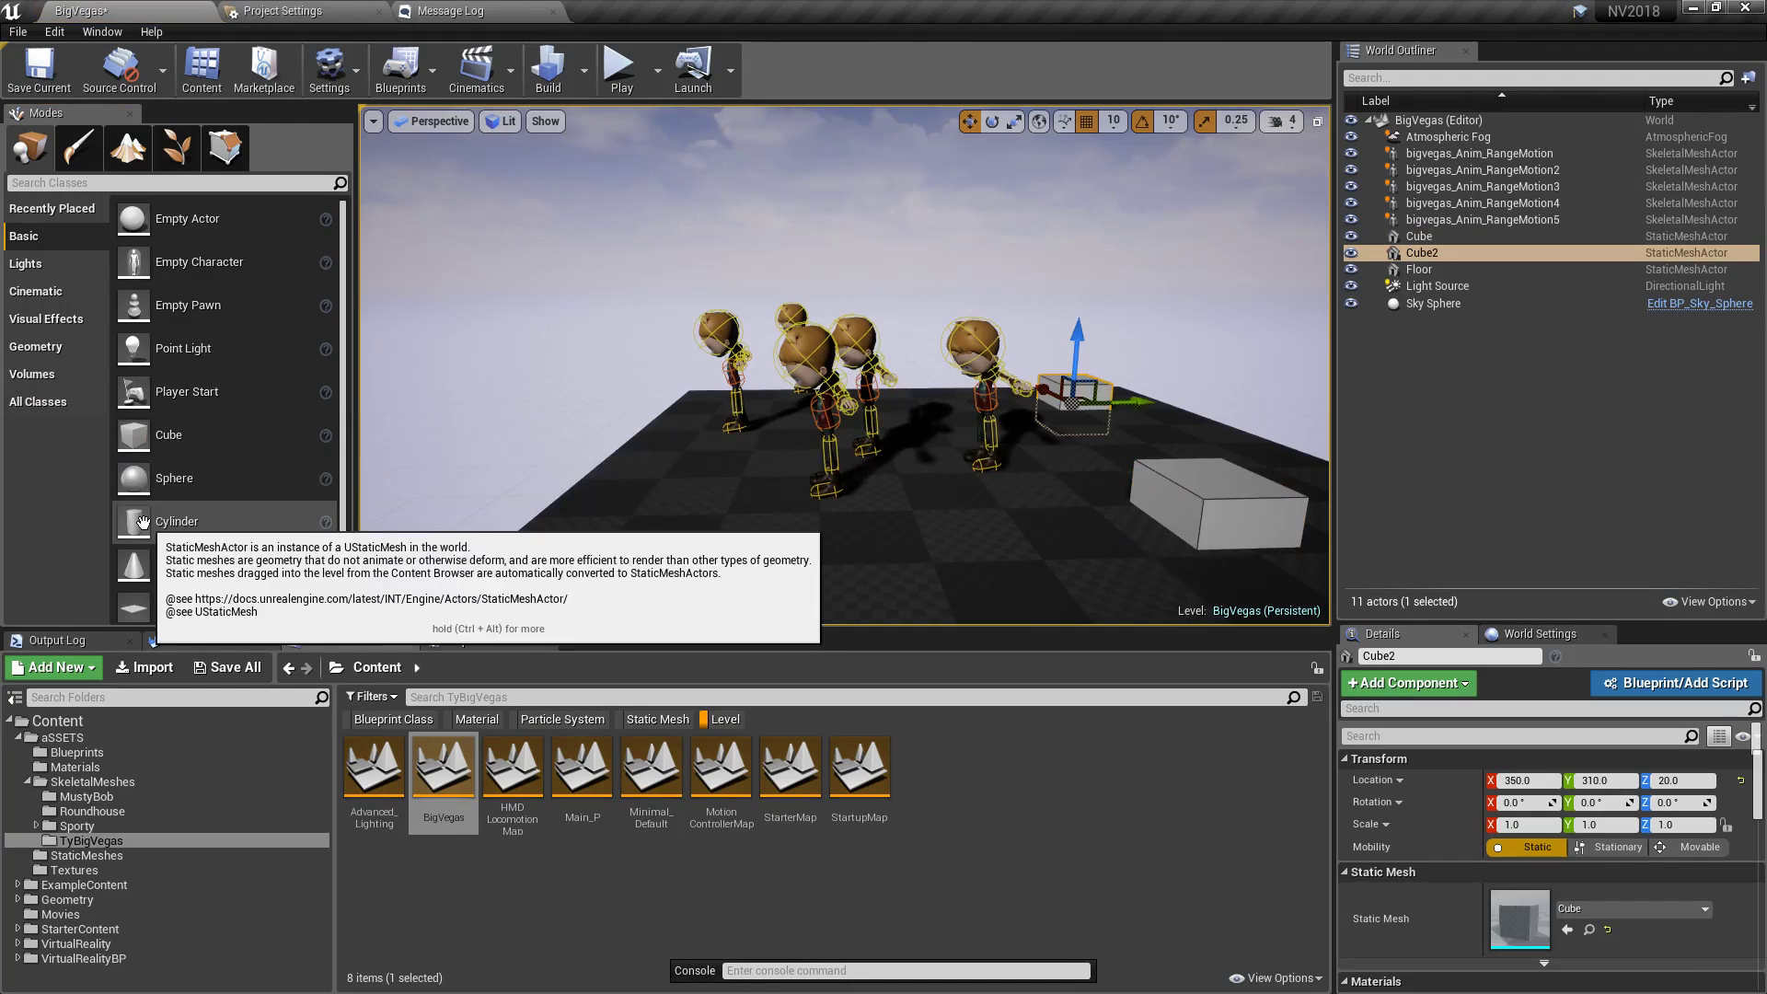
pyautogui.moveTo(133, 434); pyautogui.dragTo(1021, 516)
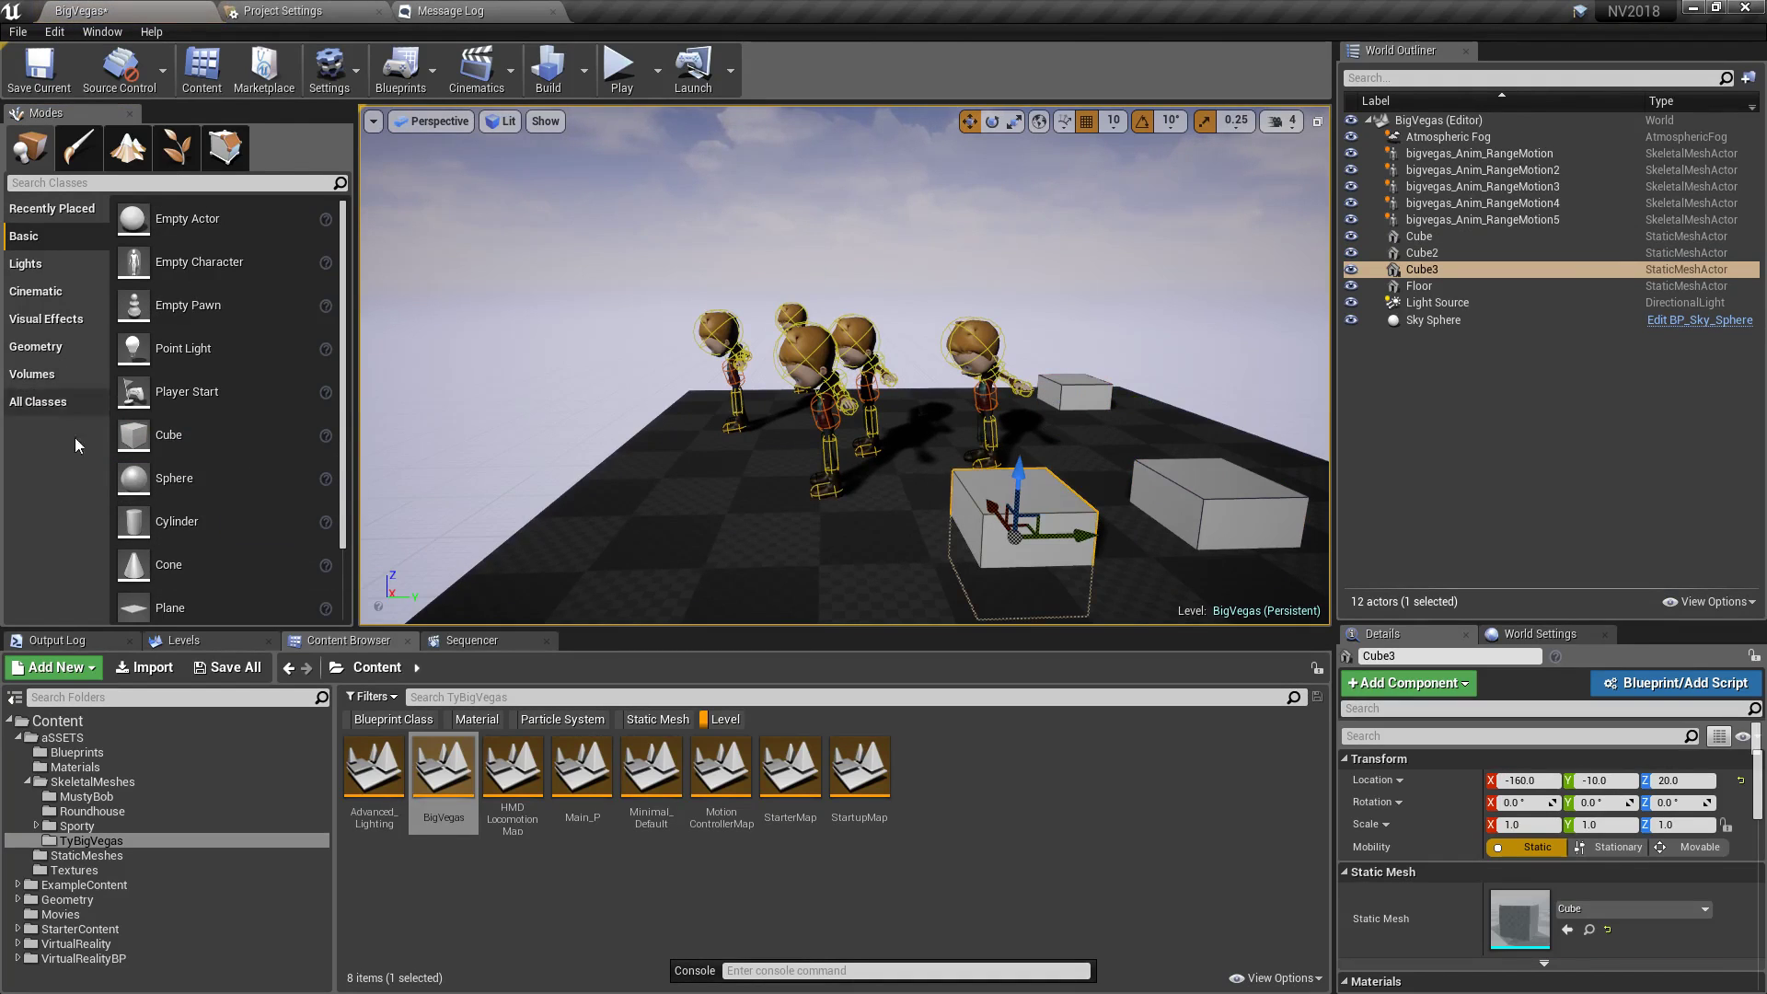
# - Save the changed BigVegas level and reopen Main_P to view the cubes in the streamed sublevel
pyautogui.click(232, 666)
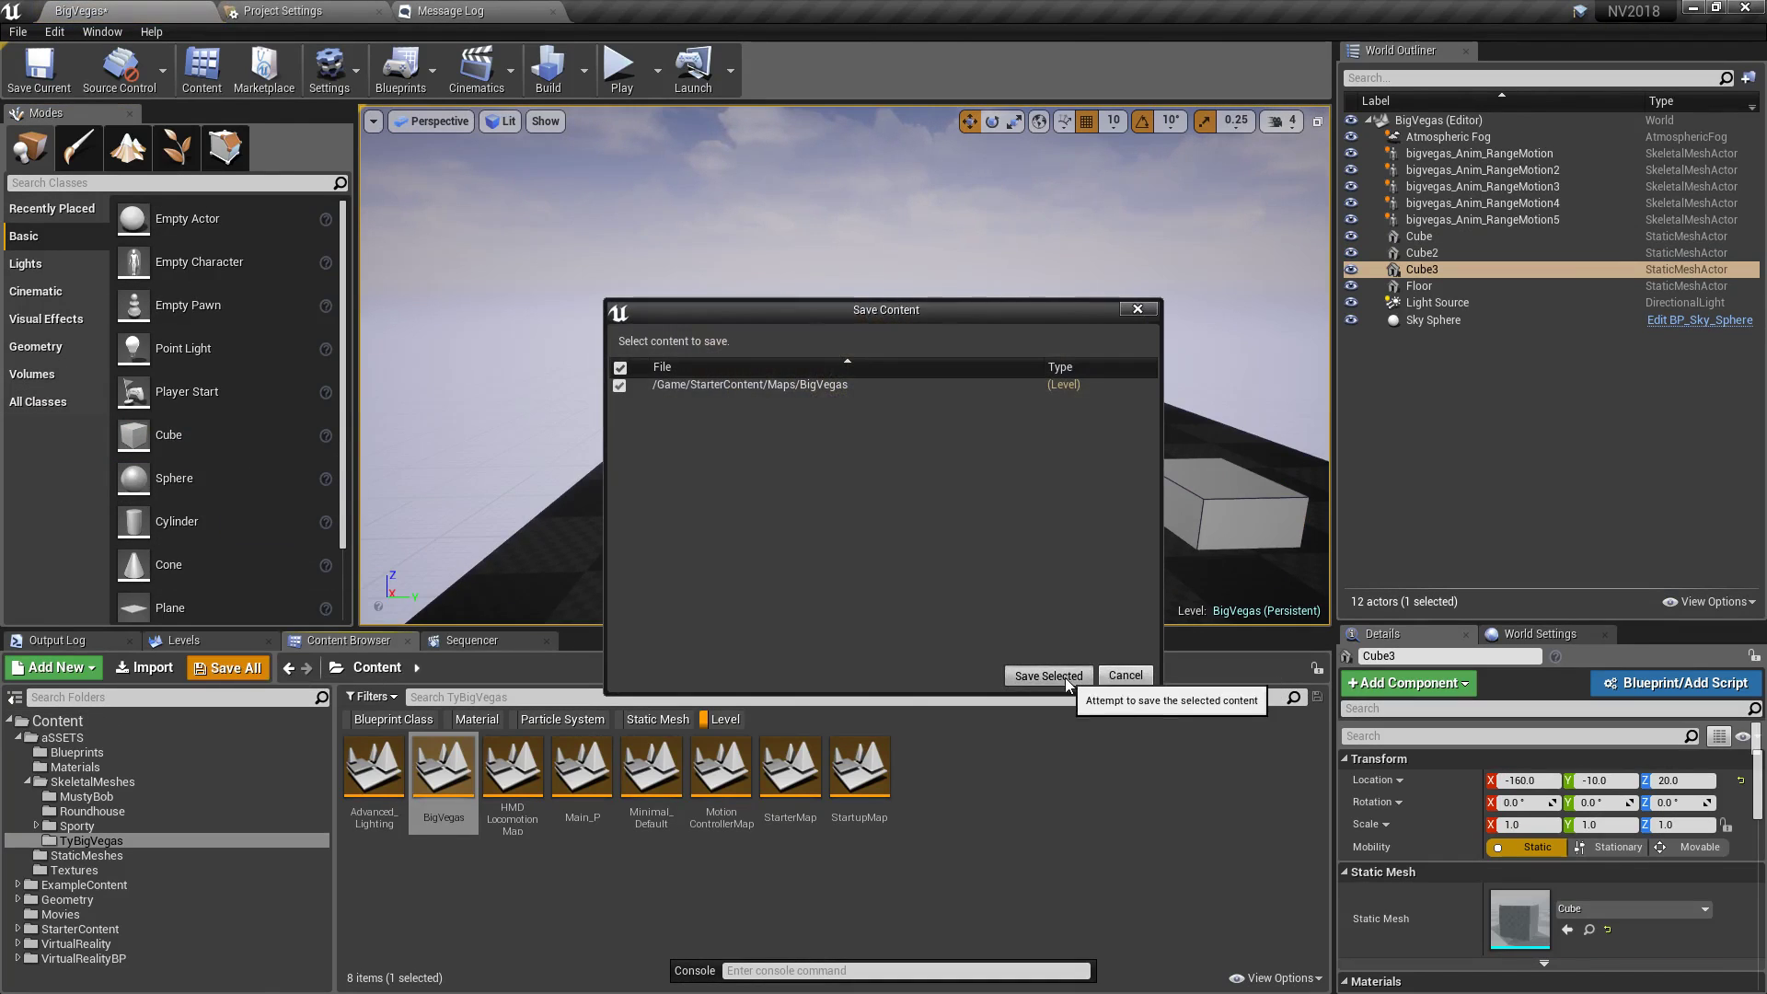
pyautogui.click(1046, 677)
pyautogui.doubleClick(568, 778)
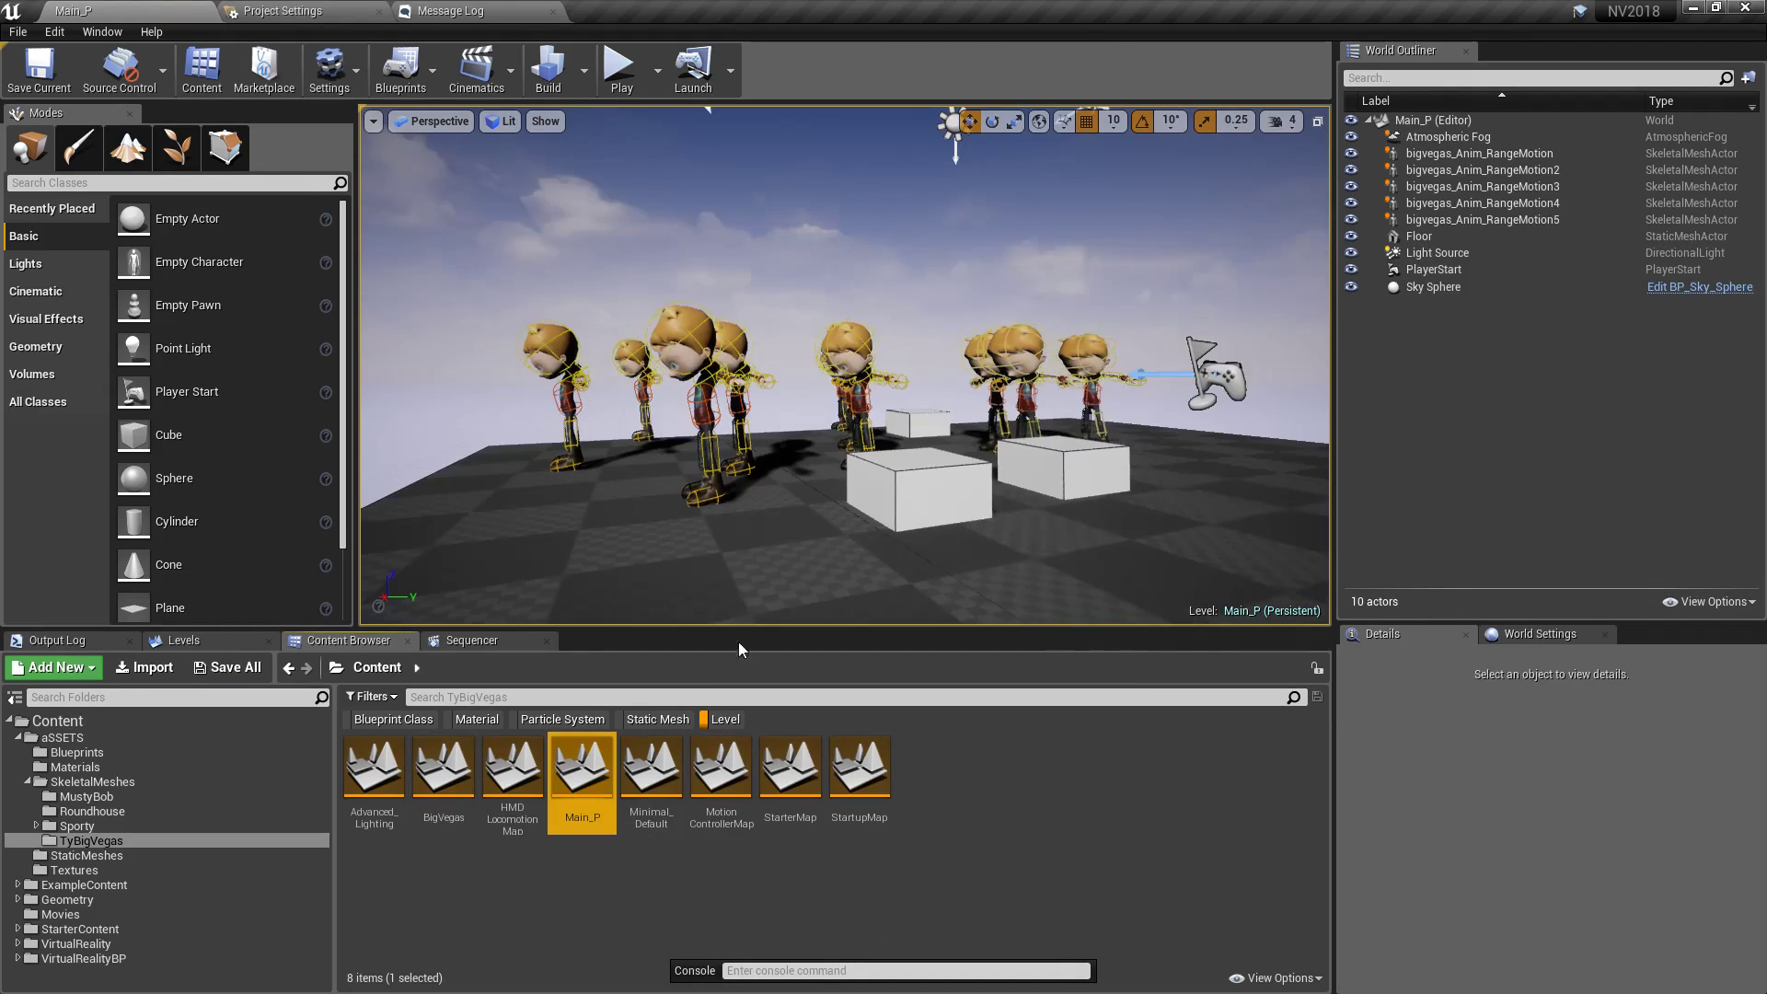
pyautogui.moveTo(845, 387); pyautogui.dragTo(856, 350, button='right')
pyautogui.moveTo(712, 521)
pyautogui.mouseDown(button='right')
pyautogui.moveTo(727, 524)
pyautogui.moveTo(713, 521)
pyautogui.mouseUp(button='right')
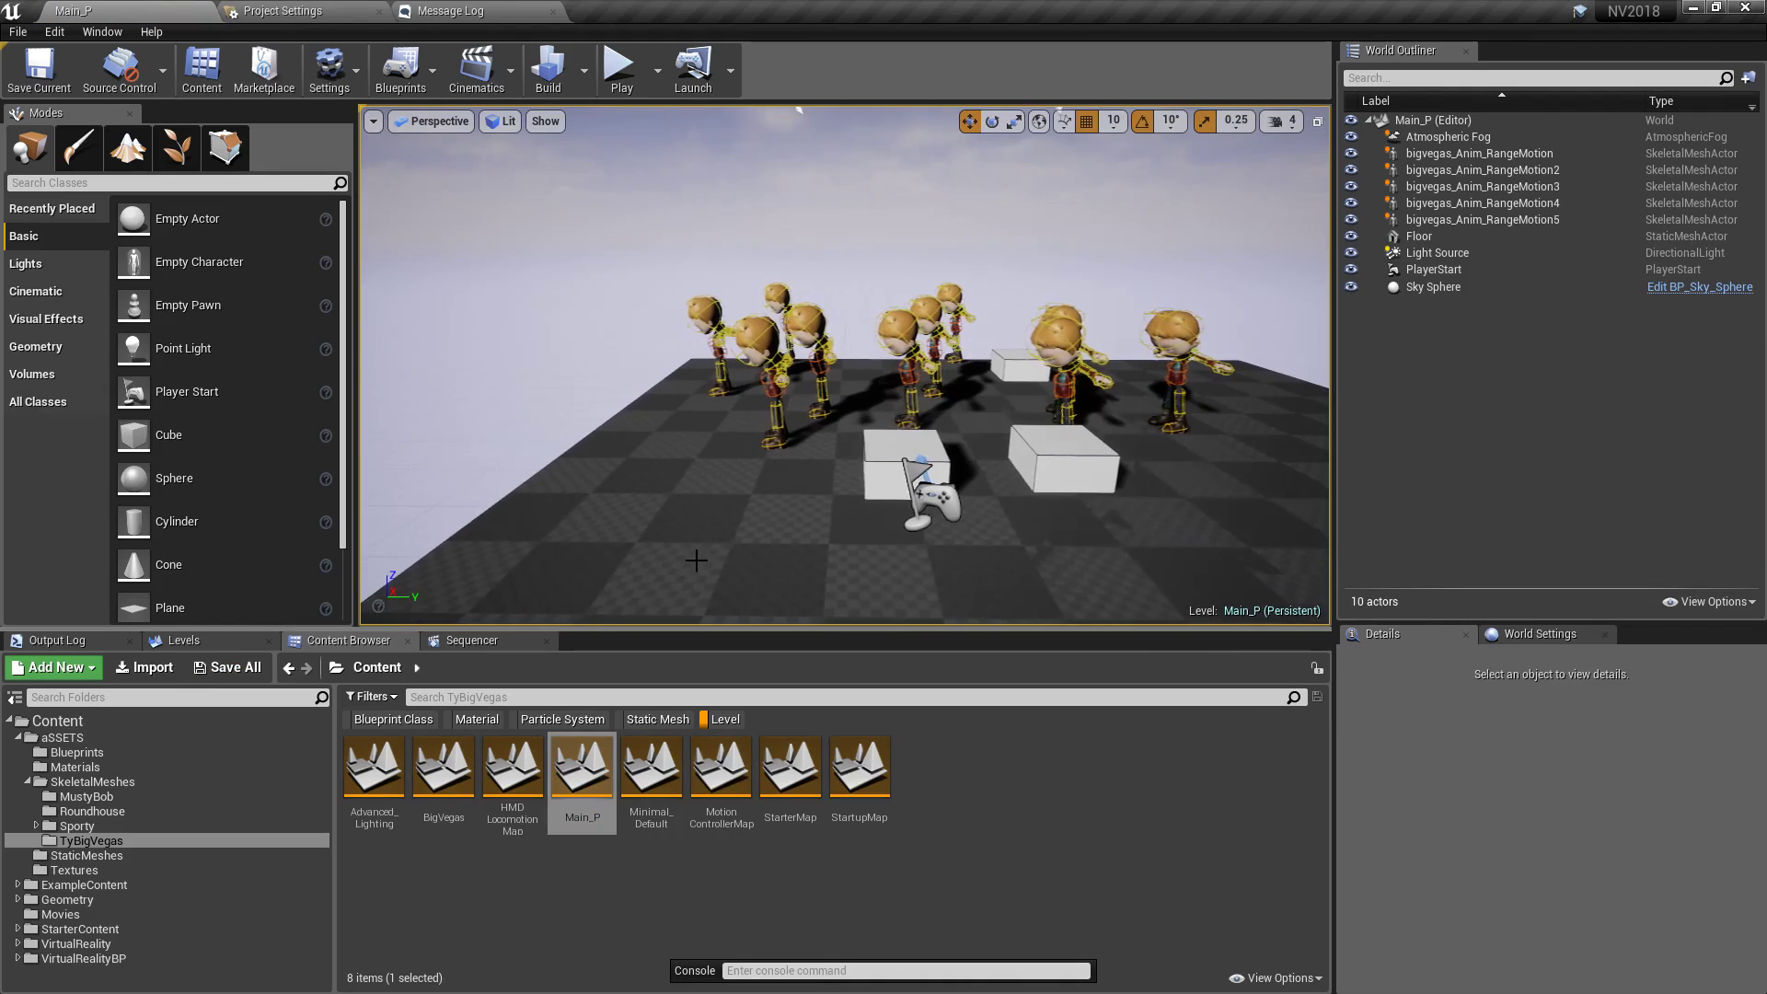
pyautogui.moveTo(395, 248)
pyautogui.mouseDown(button='right')
pyautogui.moveTo(410, 244)
pyautogui.moveTo(396, 249)
pyautogui.mouseUp(button='right')
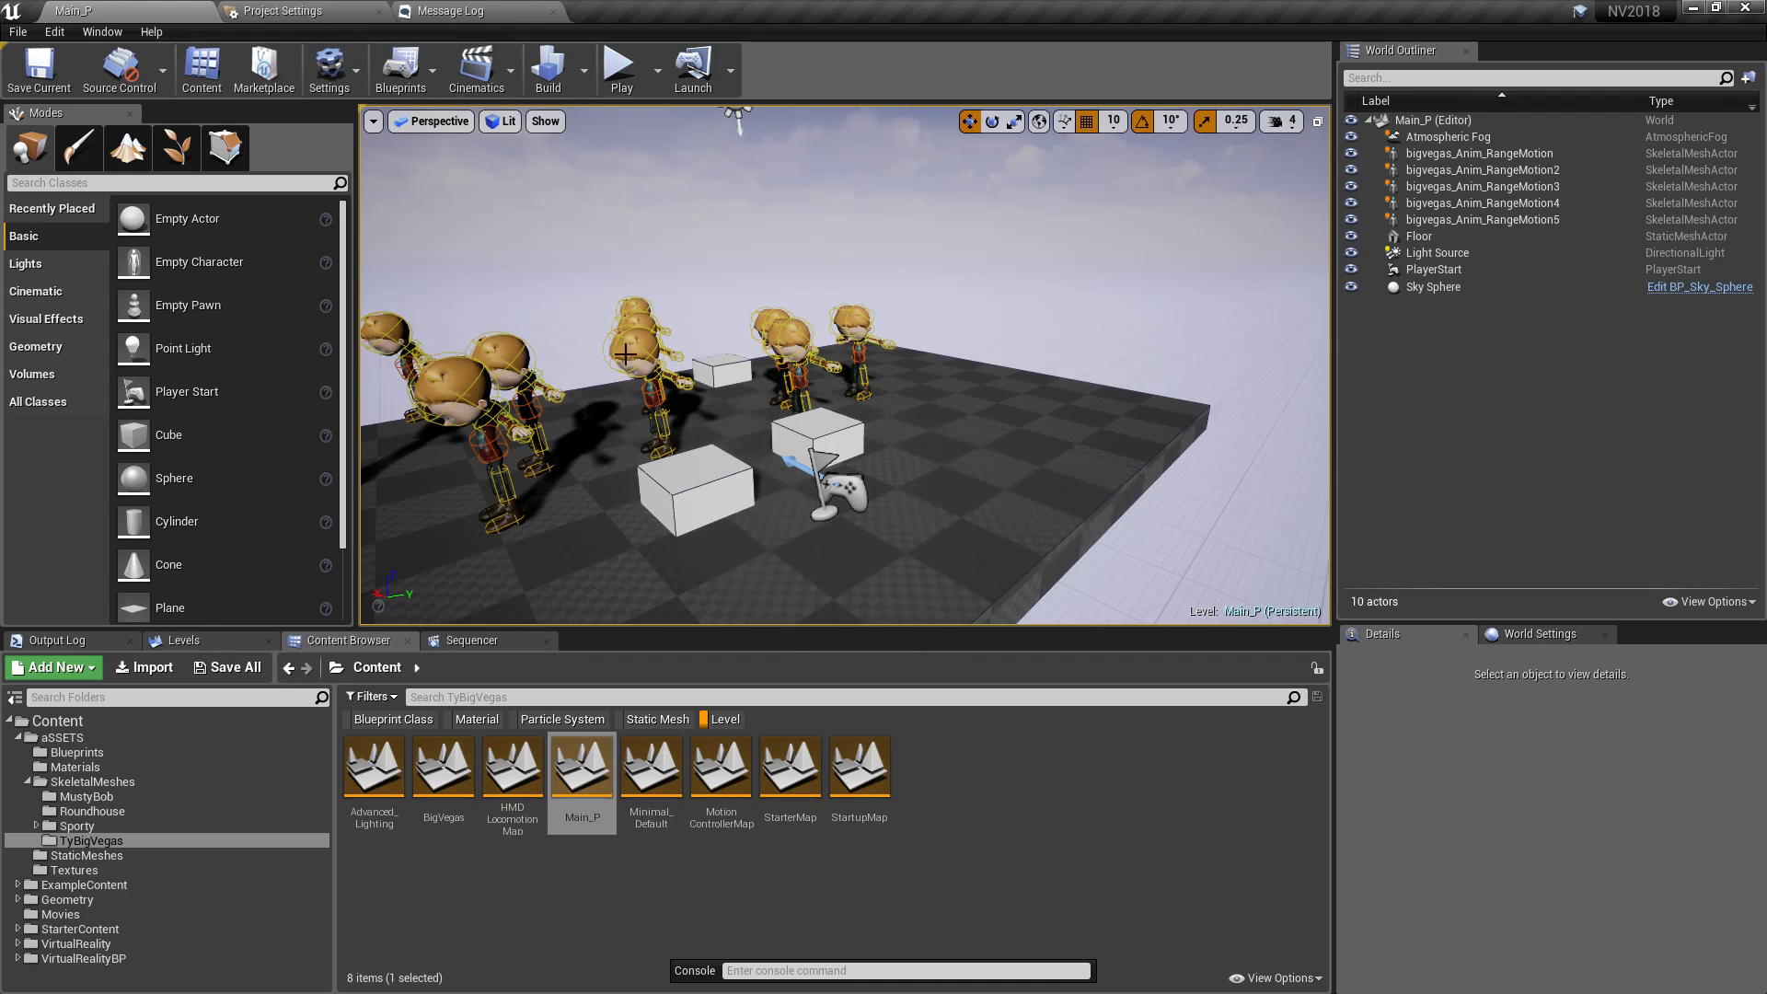
# - Examine the blueprint options available for the persistent level and its sublevels
pyautogui.click(394, 66)
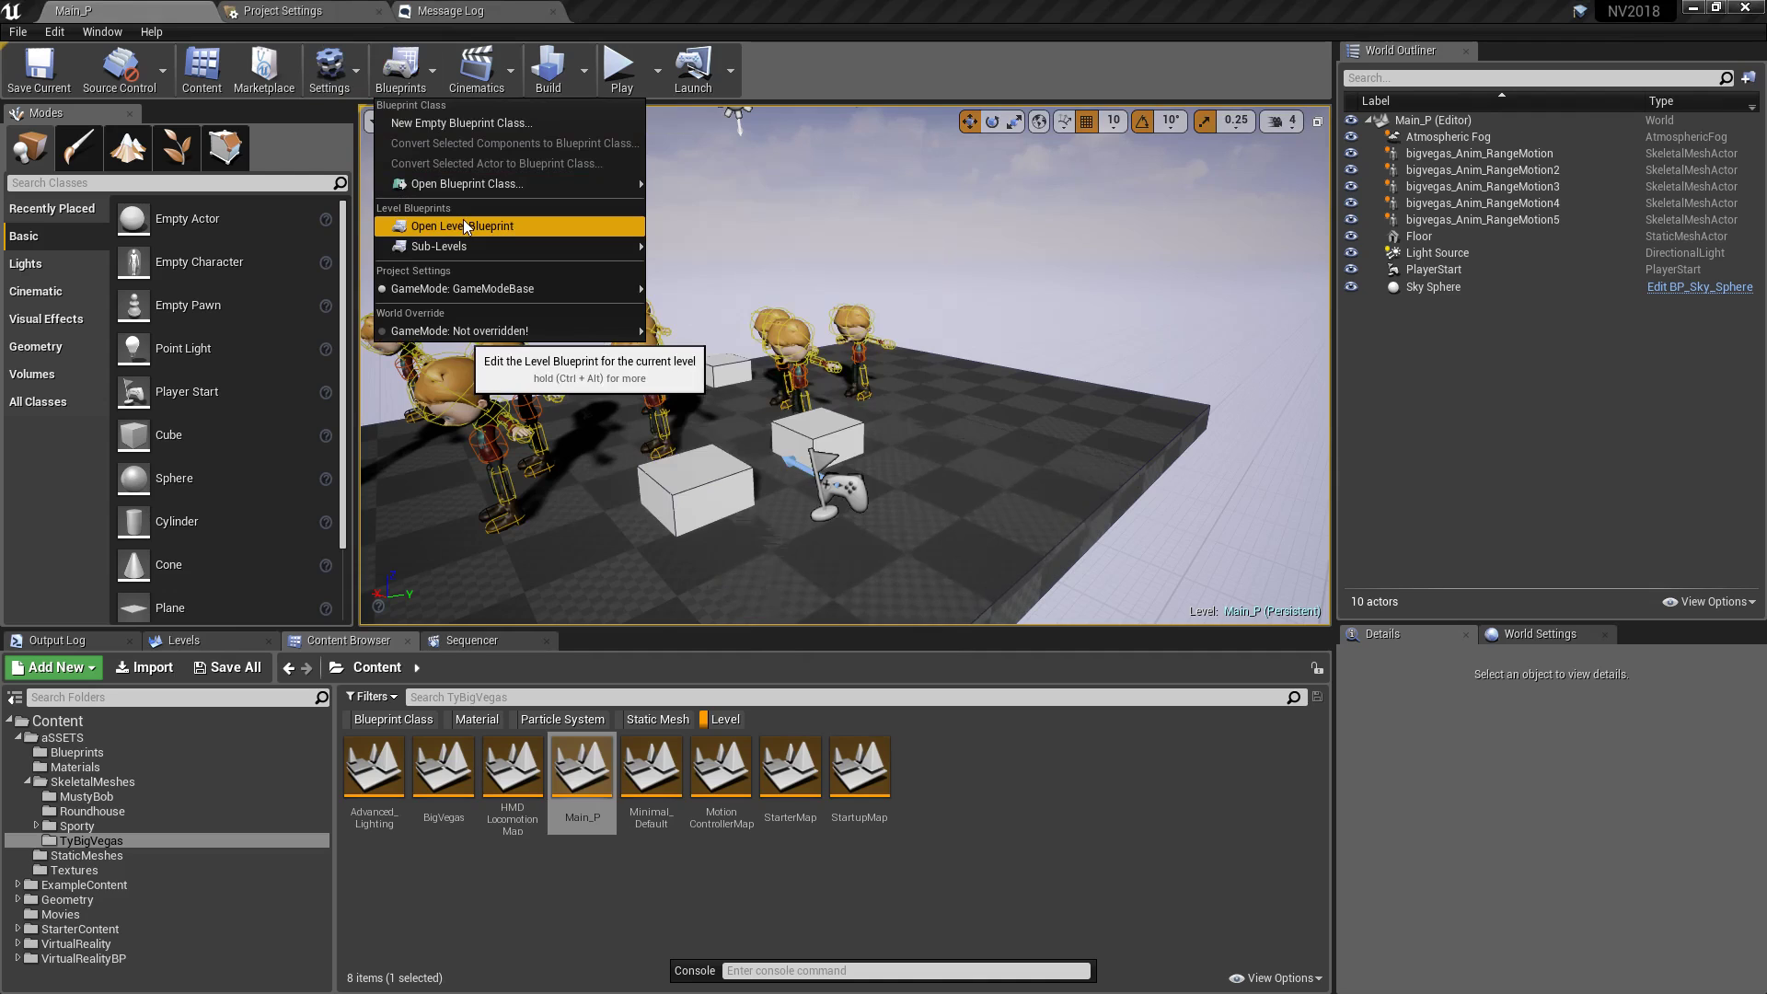
pyautogui.moveTo(464, 242)
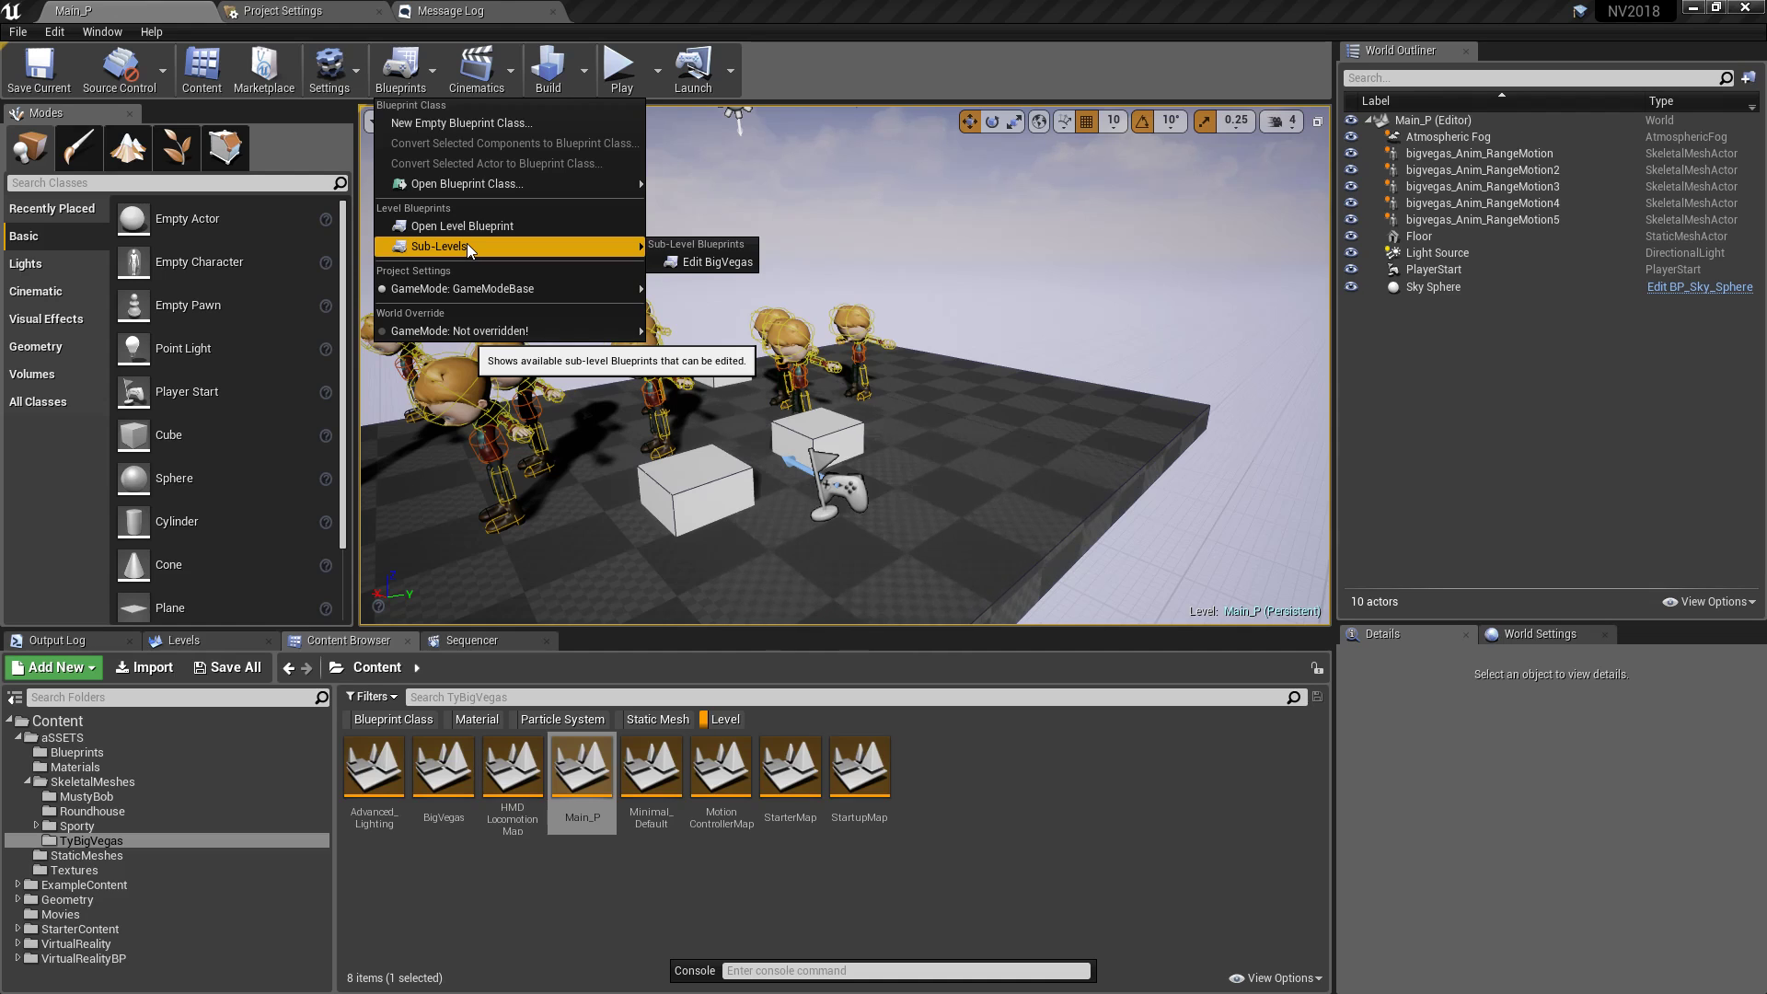
pyautogui.moveTo(460, 331)
pyautogui.click(925, 417)
pyautogui.click(925, 417)
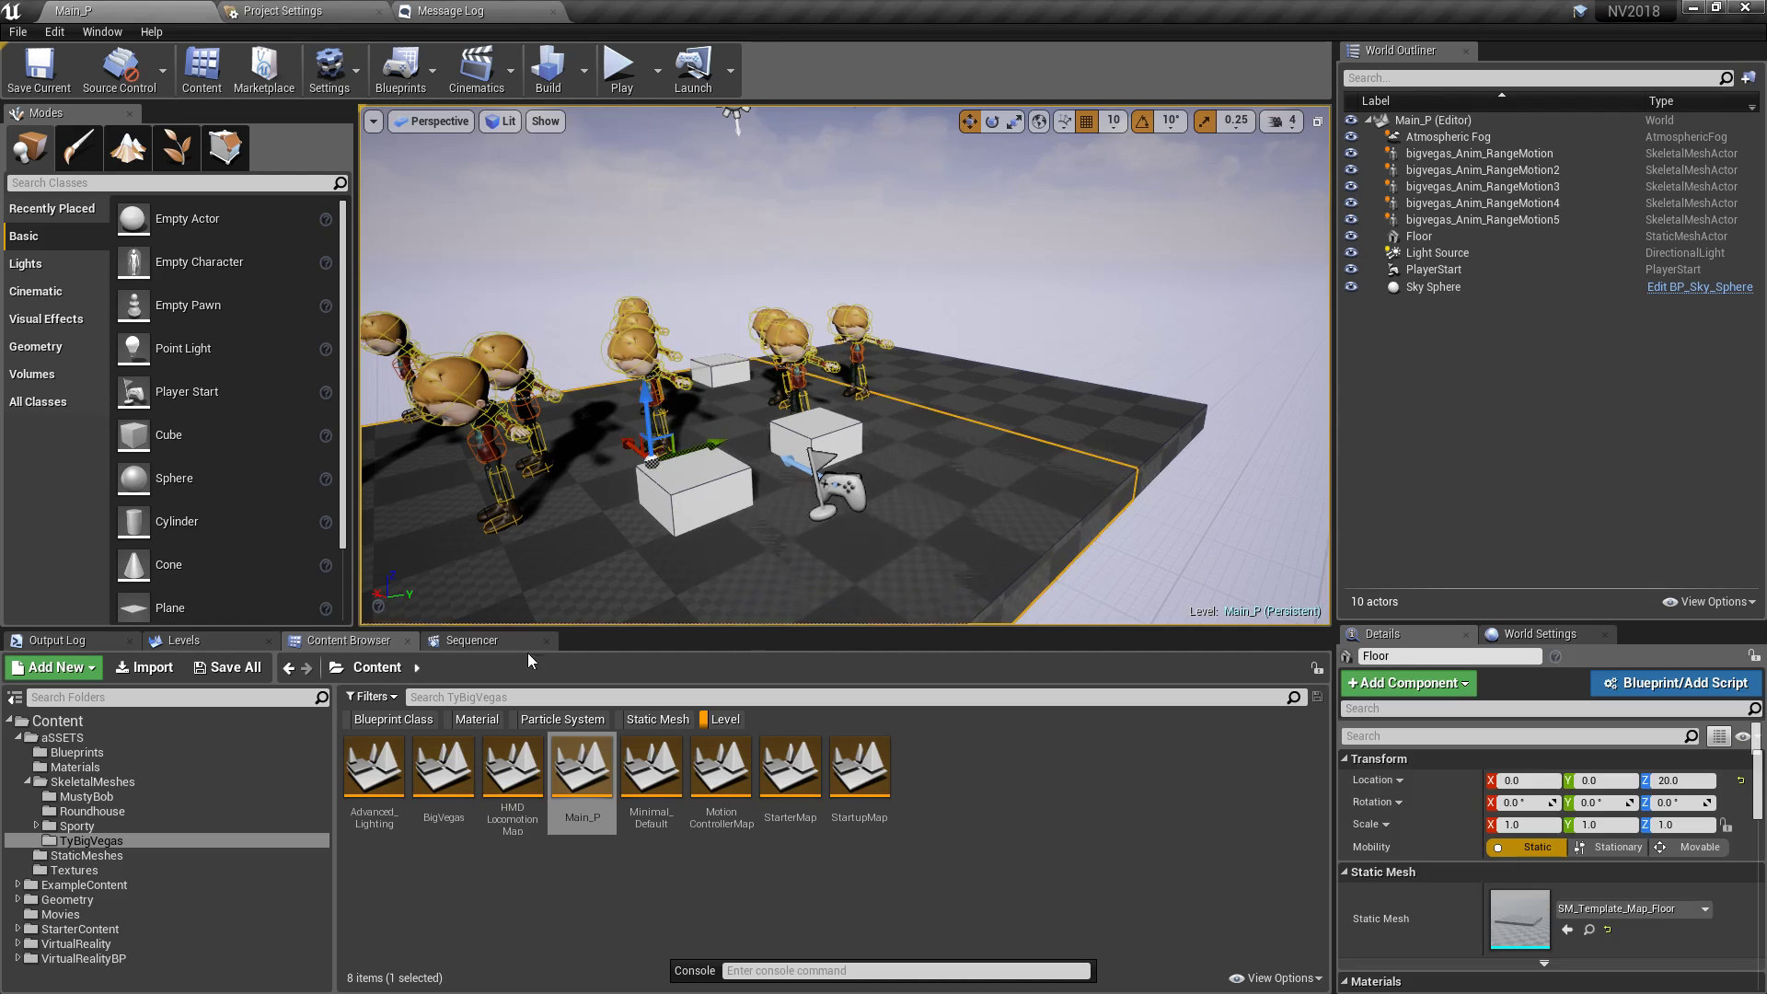
# - Make BigVegas the current level and delete its Light Source and Sky Sphere
pyautogui.click(183, 640)
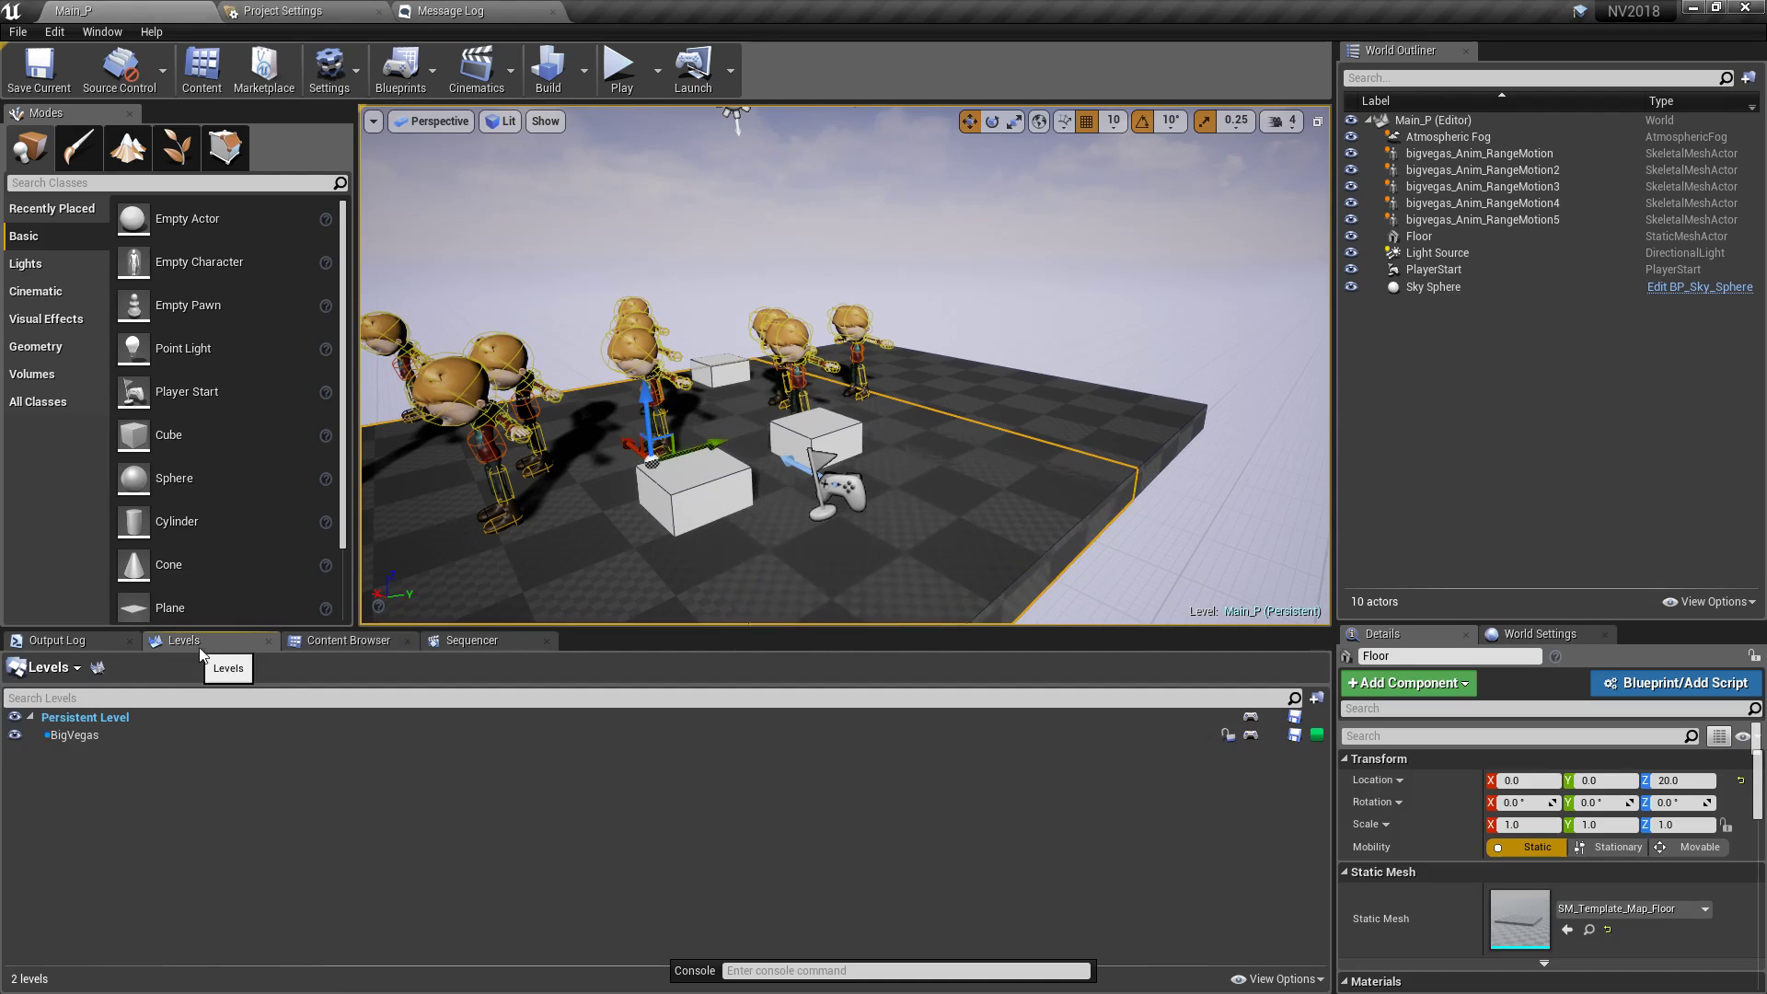
pyautogui.doubleClick(76, 735)
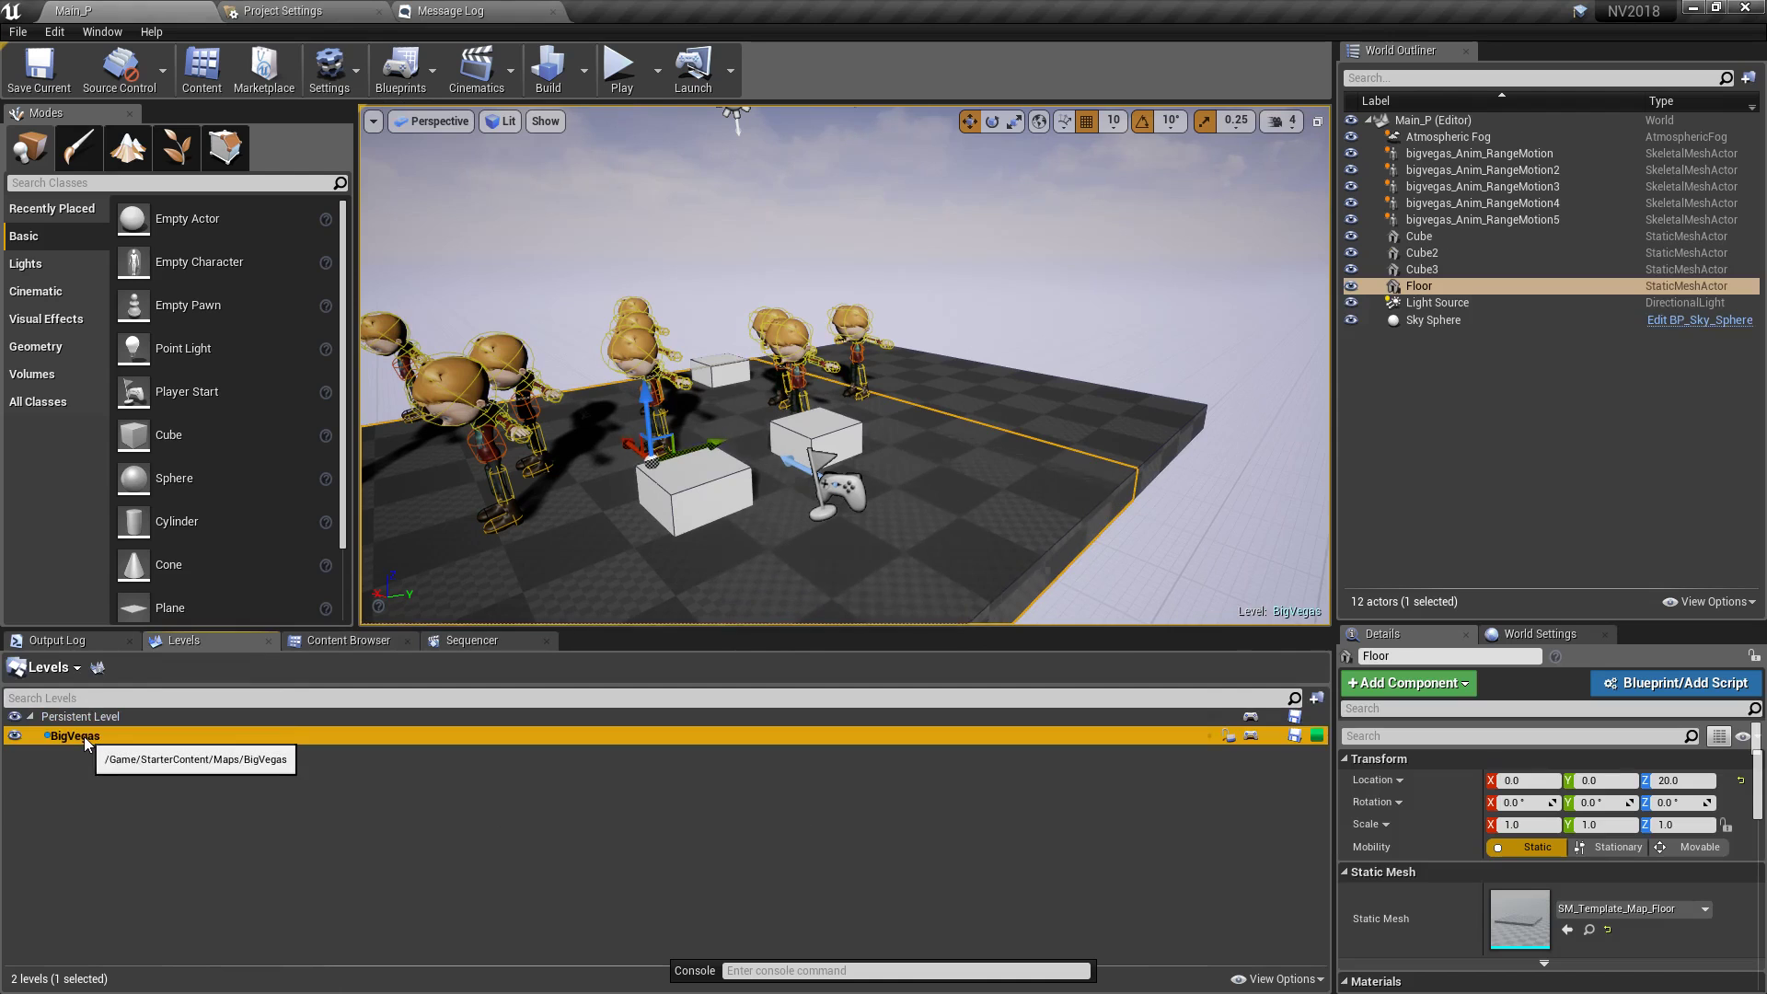
pyautogui.click(1447, 319)
pyautogui.click(1438, 304)
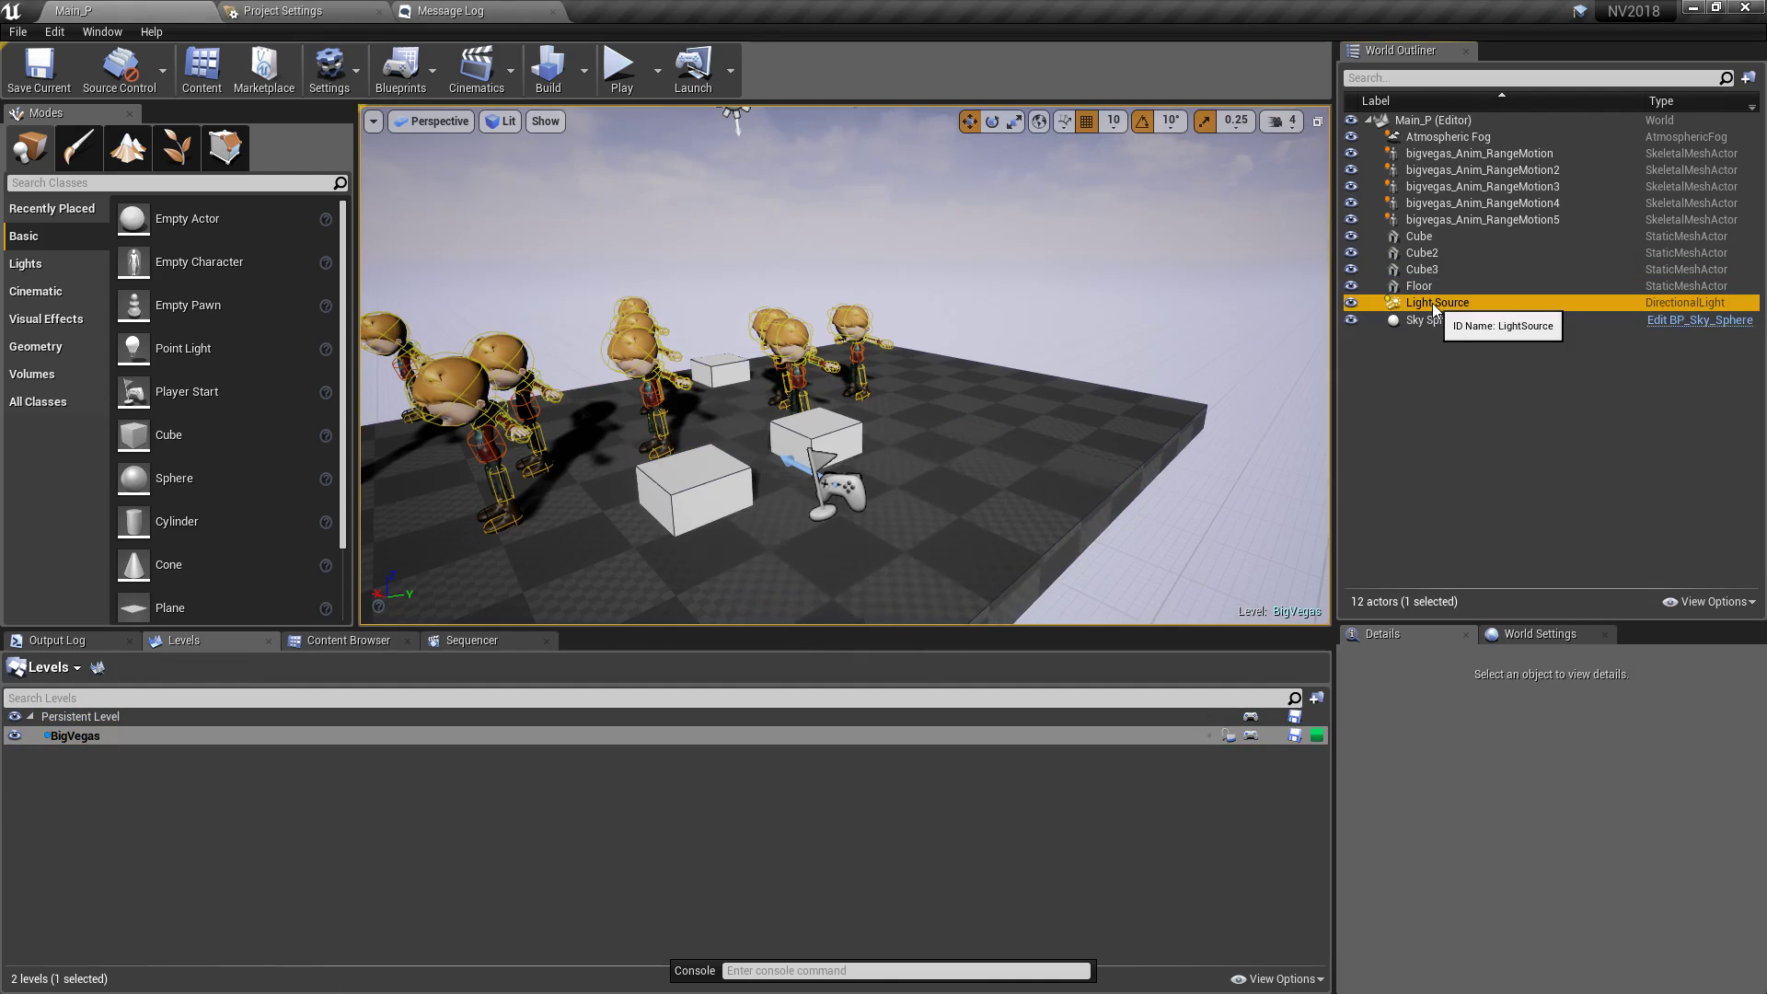
pyautogui.press('Delete')
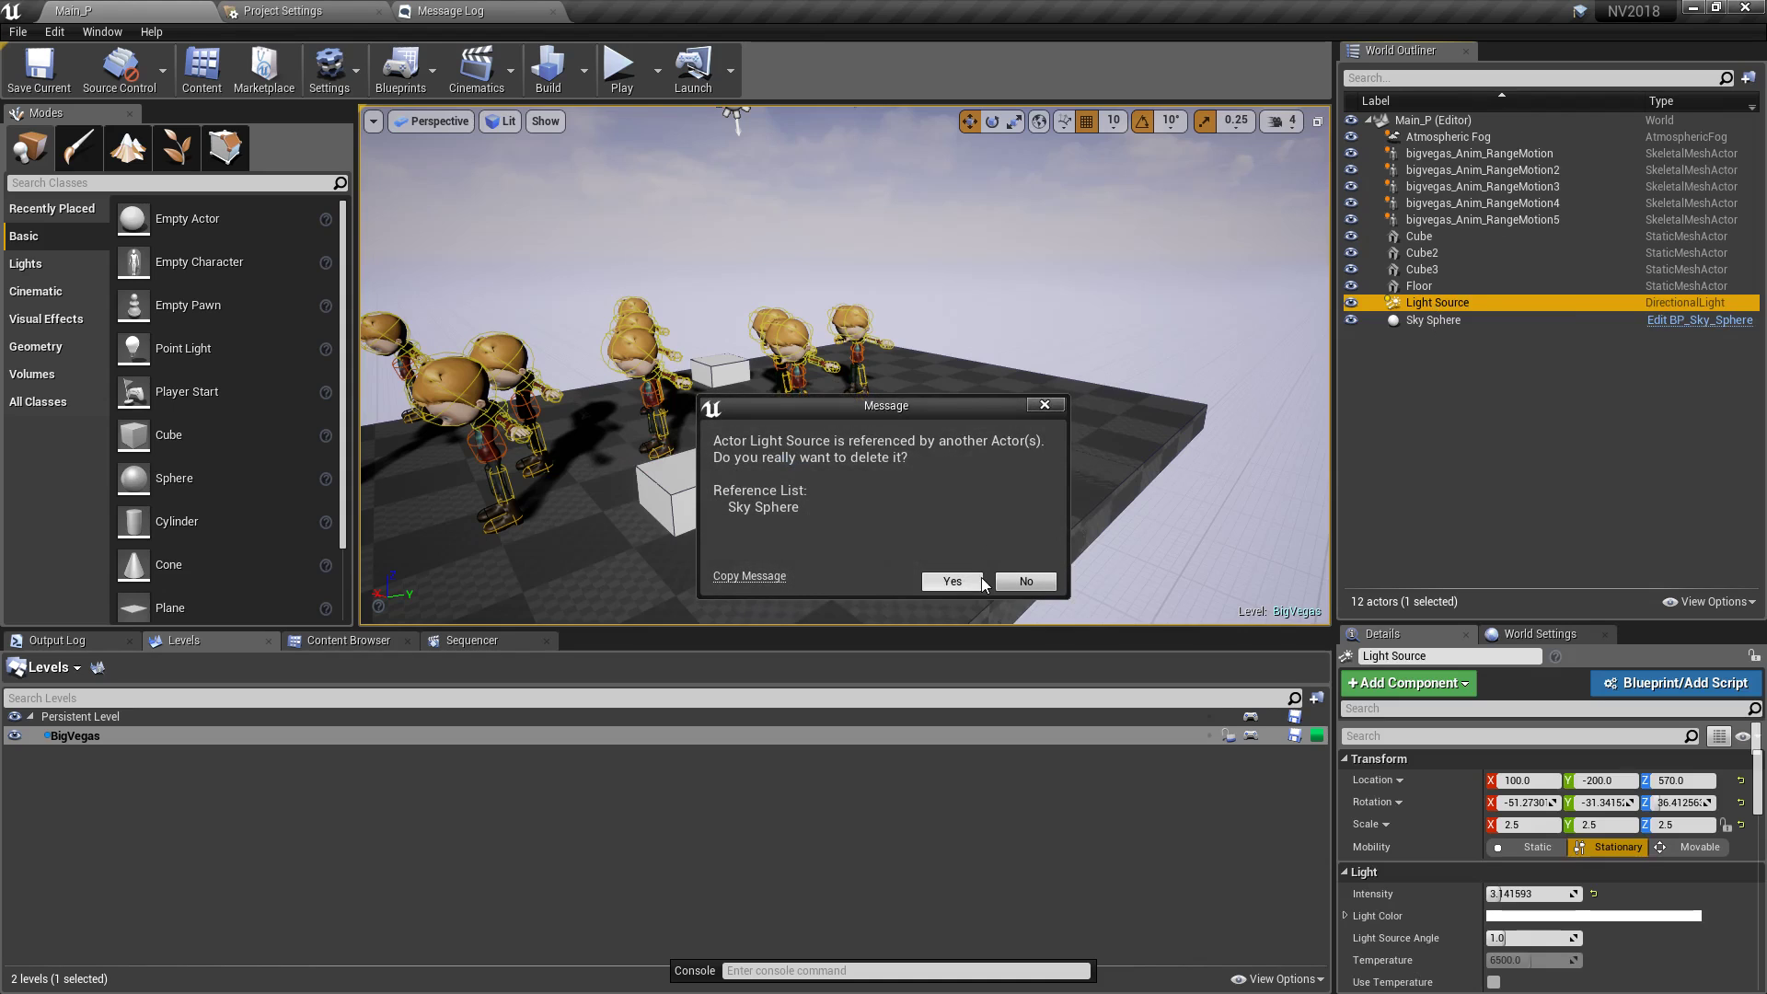
pyautogui.click(953, 581)
pyautogui.click(1448, 304)
pyautogui.press('Delete')
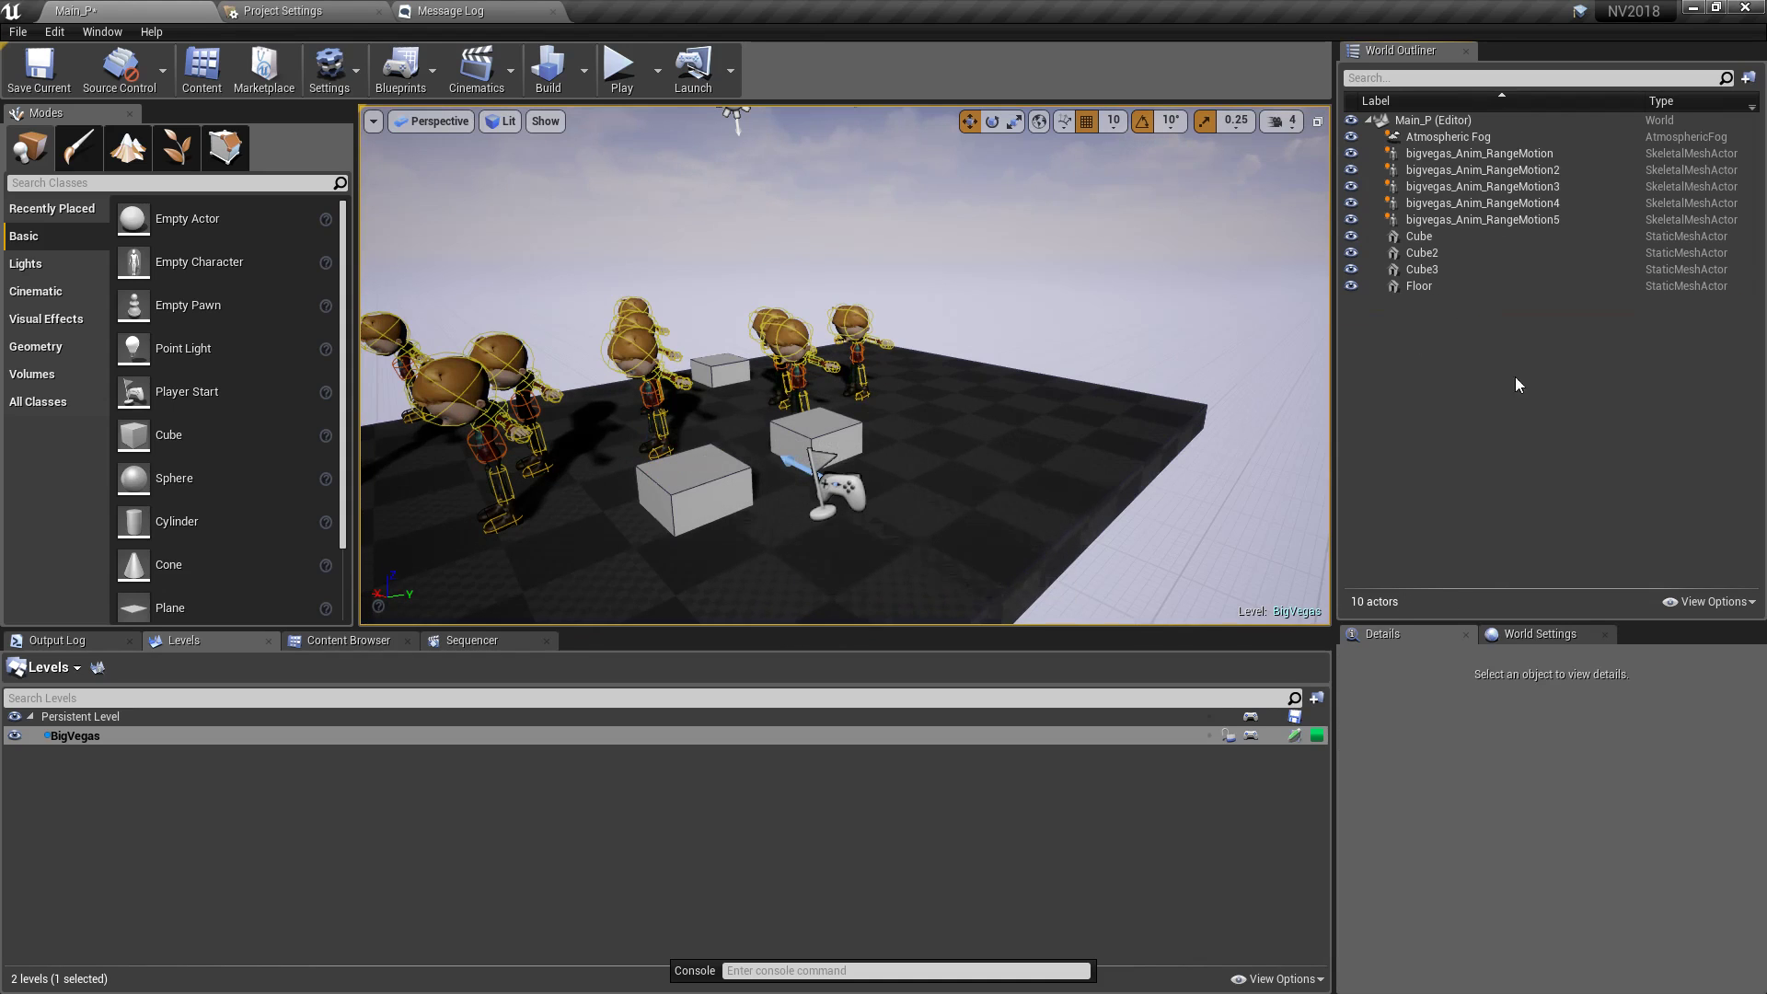
# - Delete the Atmospheric Fog actor from the BigVegas sublevel
pyautogui.click(1448, 287)
pyautogui.click(1471, 138)
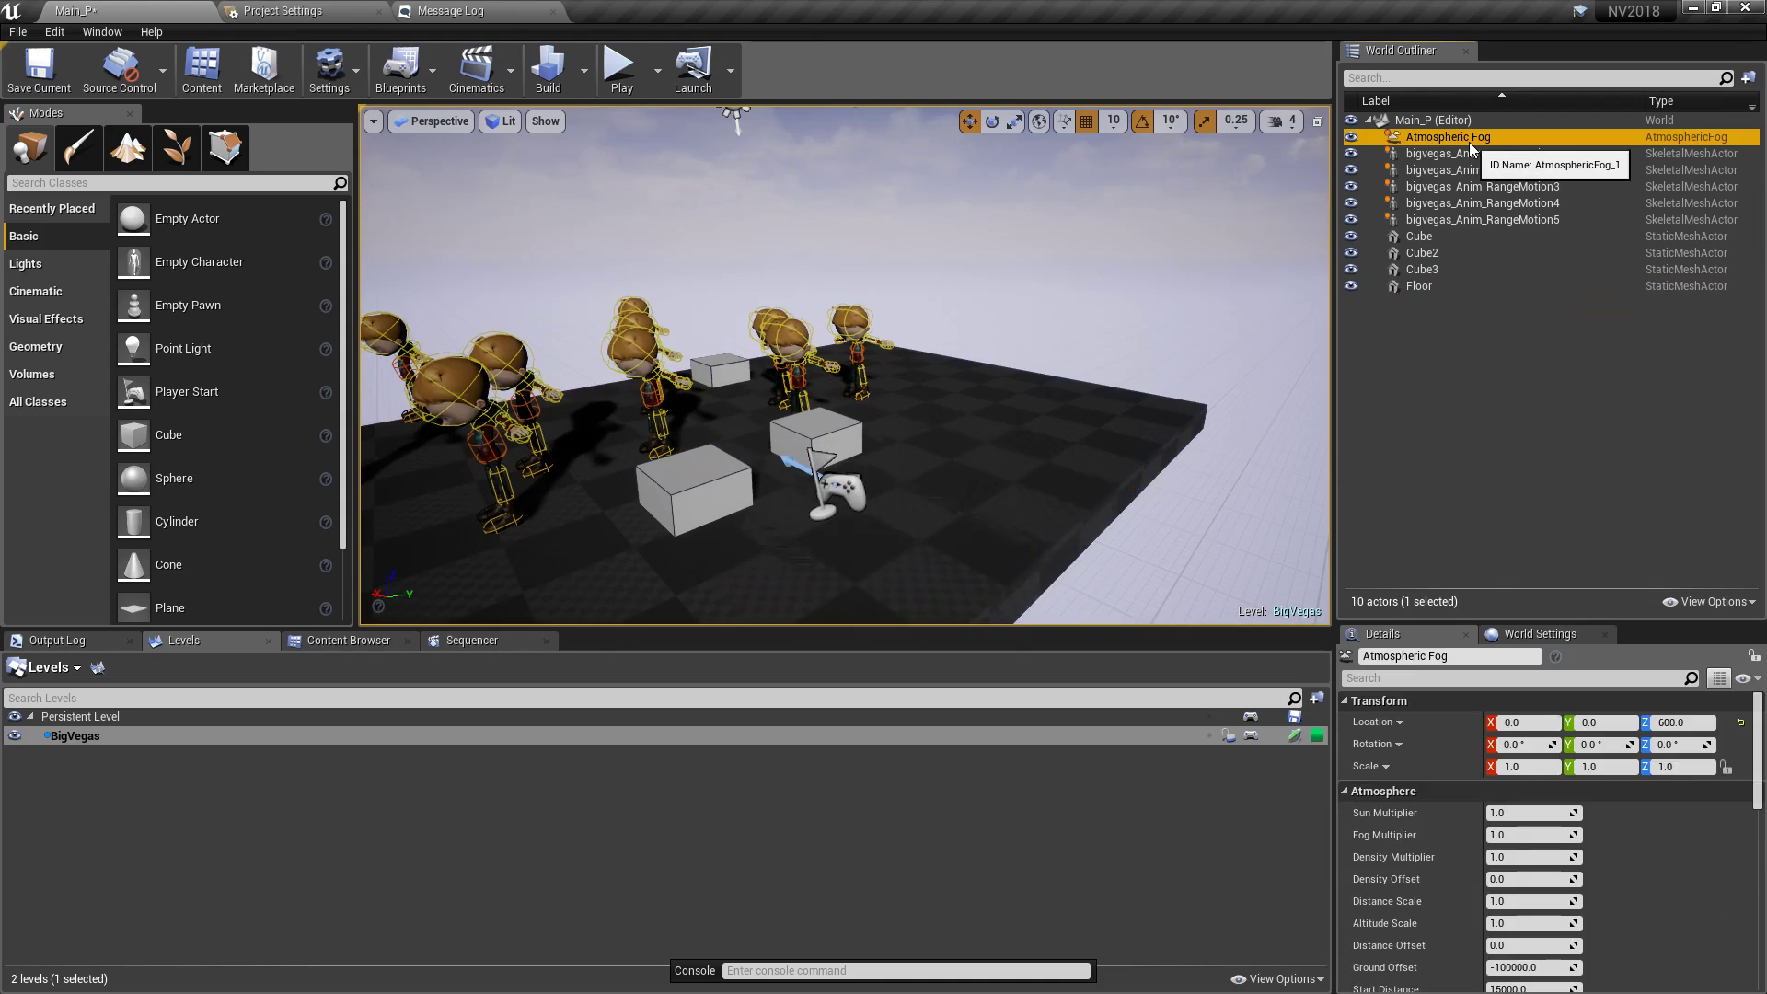
pyautogui.press('Delete')
# - Select all remaining BigVegas actors, from the first character to the Floor, and move them together beside the Main_P floor
pyautogui.click(1471, 141)
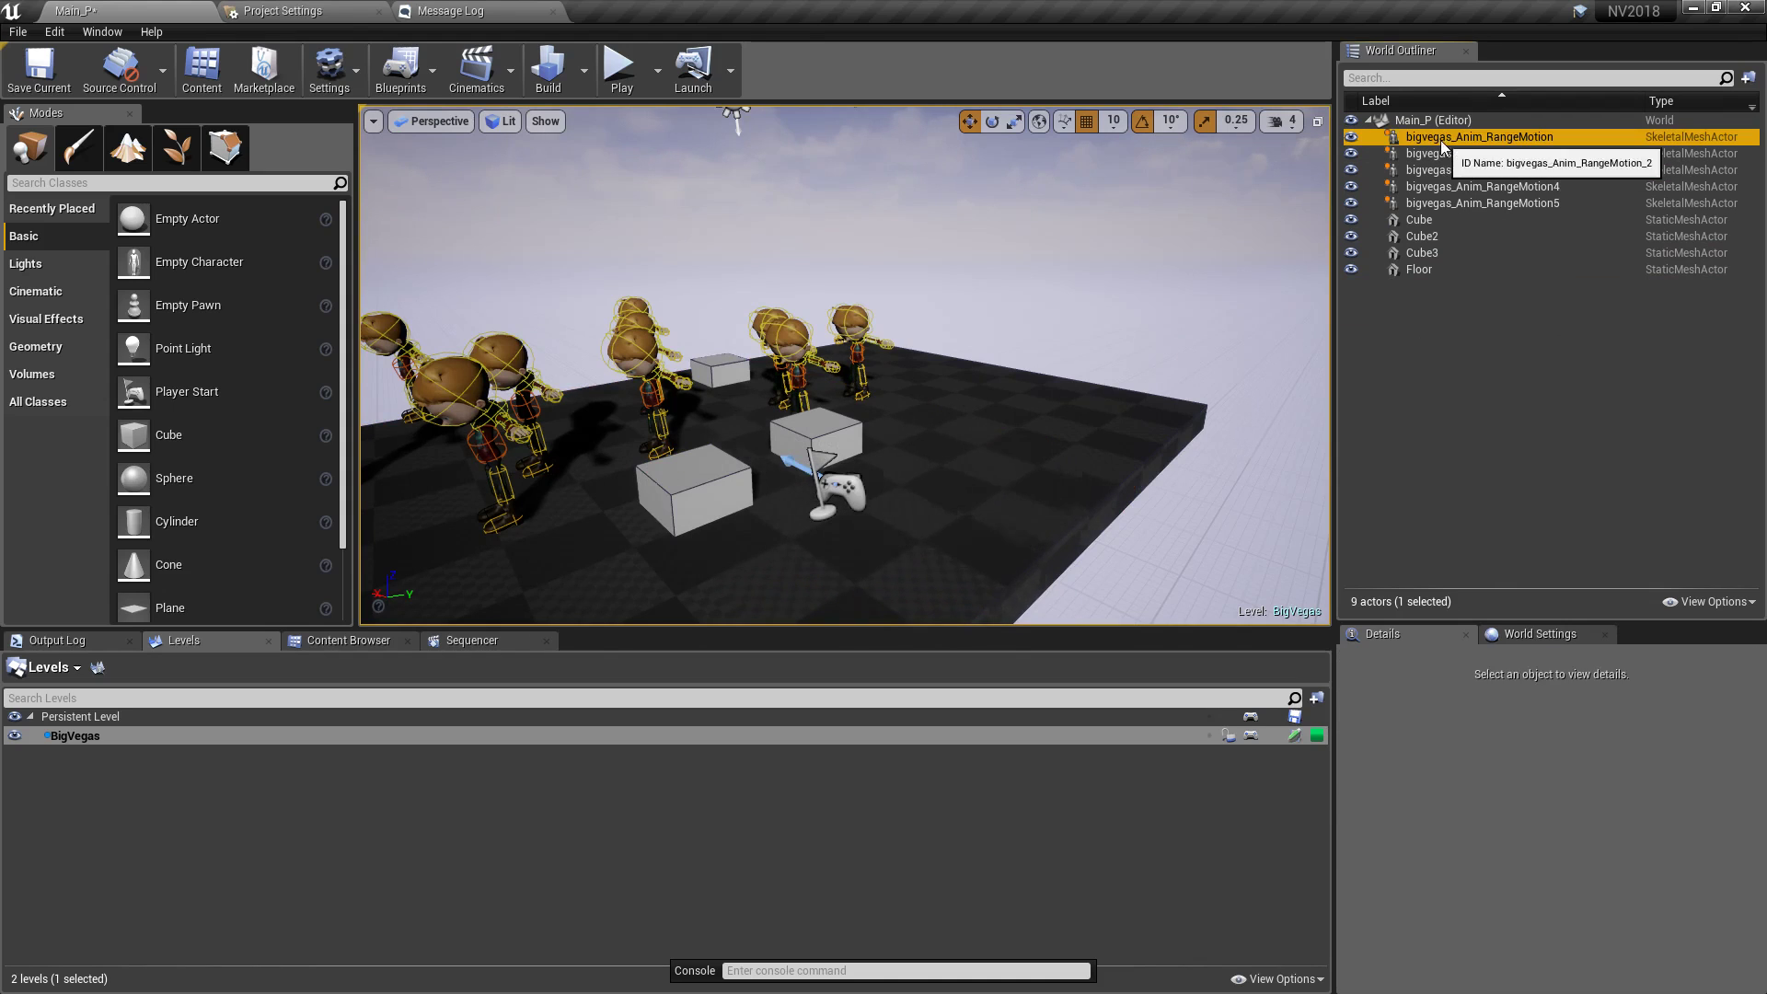
pyautogui.keyDown('shift'); pyautogui.click(1418, 270); pyautogui.keyUp('shift')
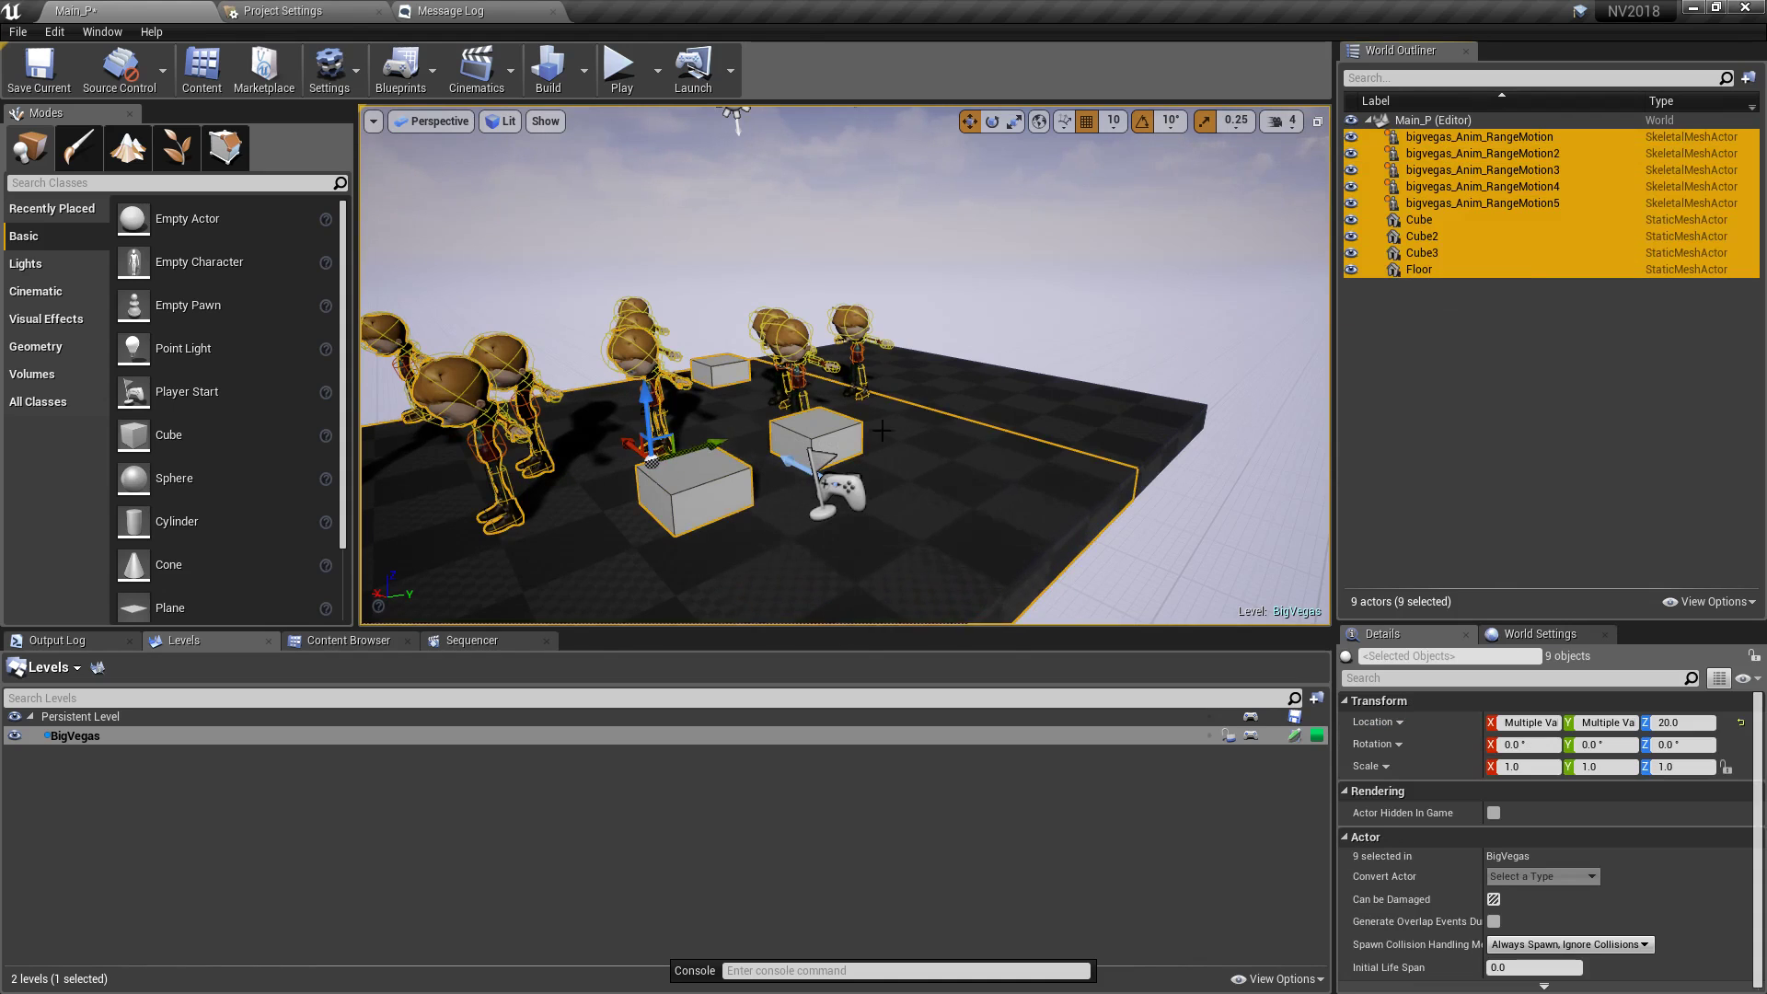
pyautogui.moveTo(646, 434); pyautogui.dragTo(474, 436)
pyautogui.press('f')
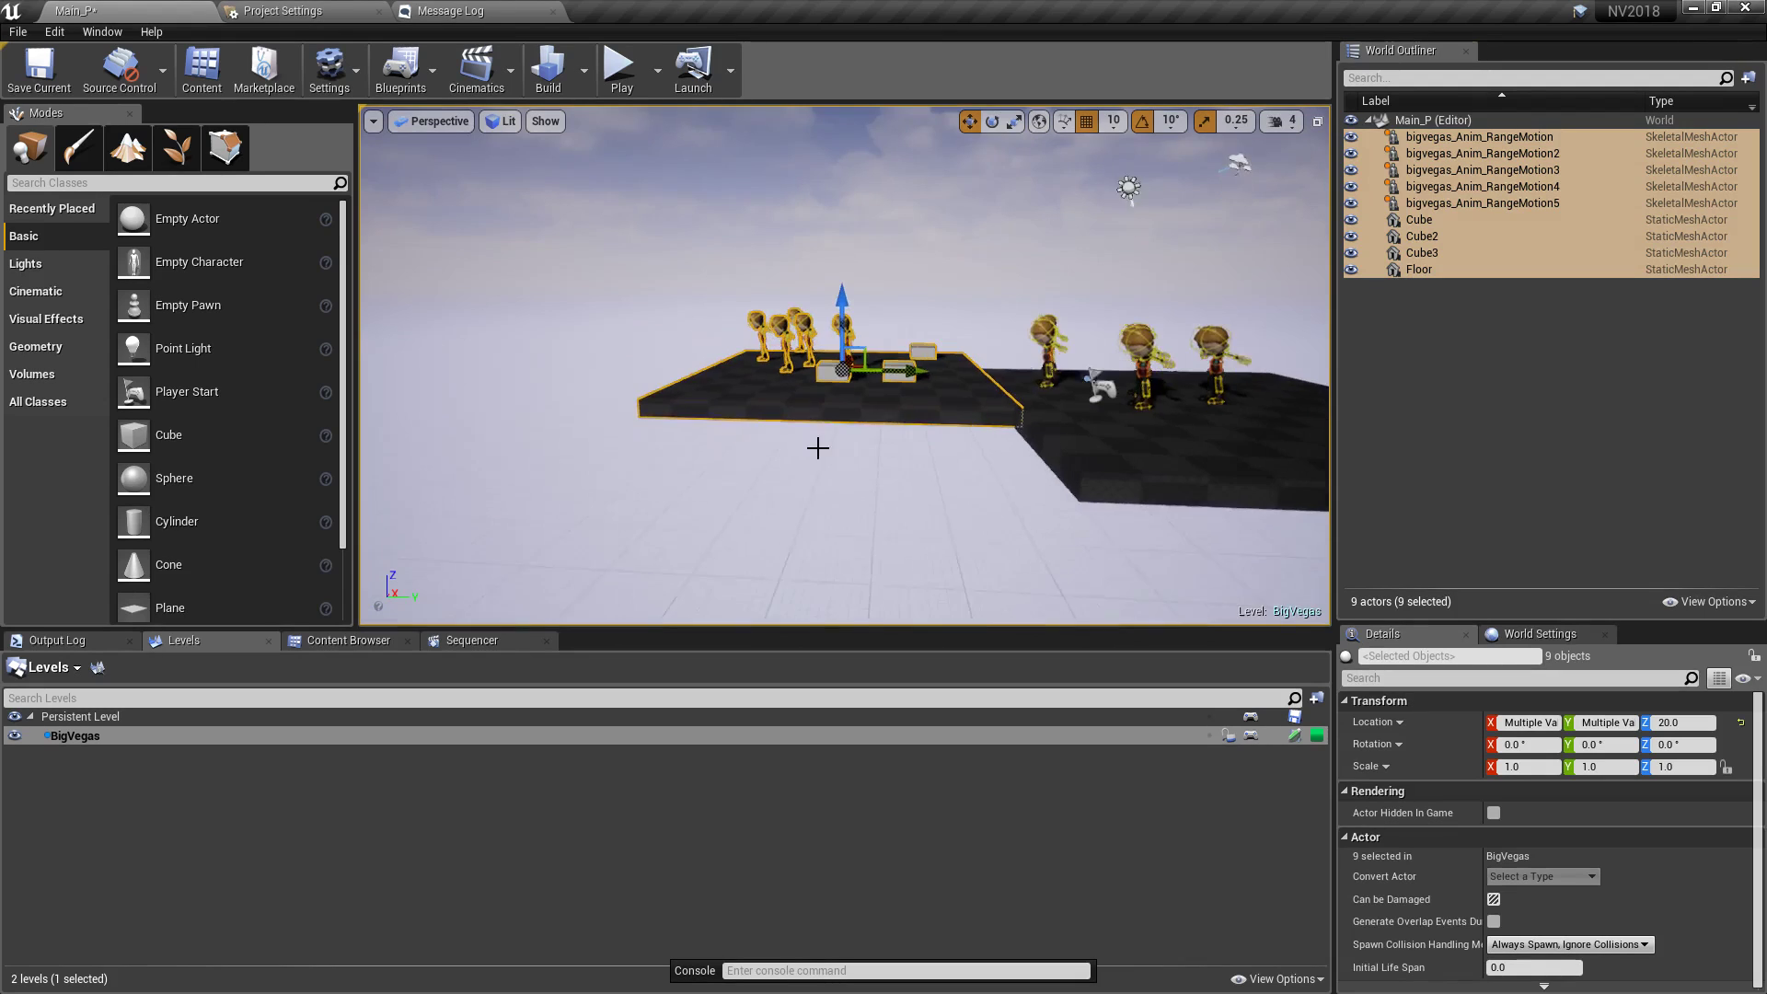
# - Play-test Main_P with the relocated BigVegas content, stop the session and minimize the editor
pyautogui.click(619, 67)
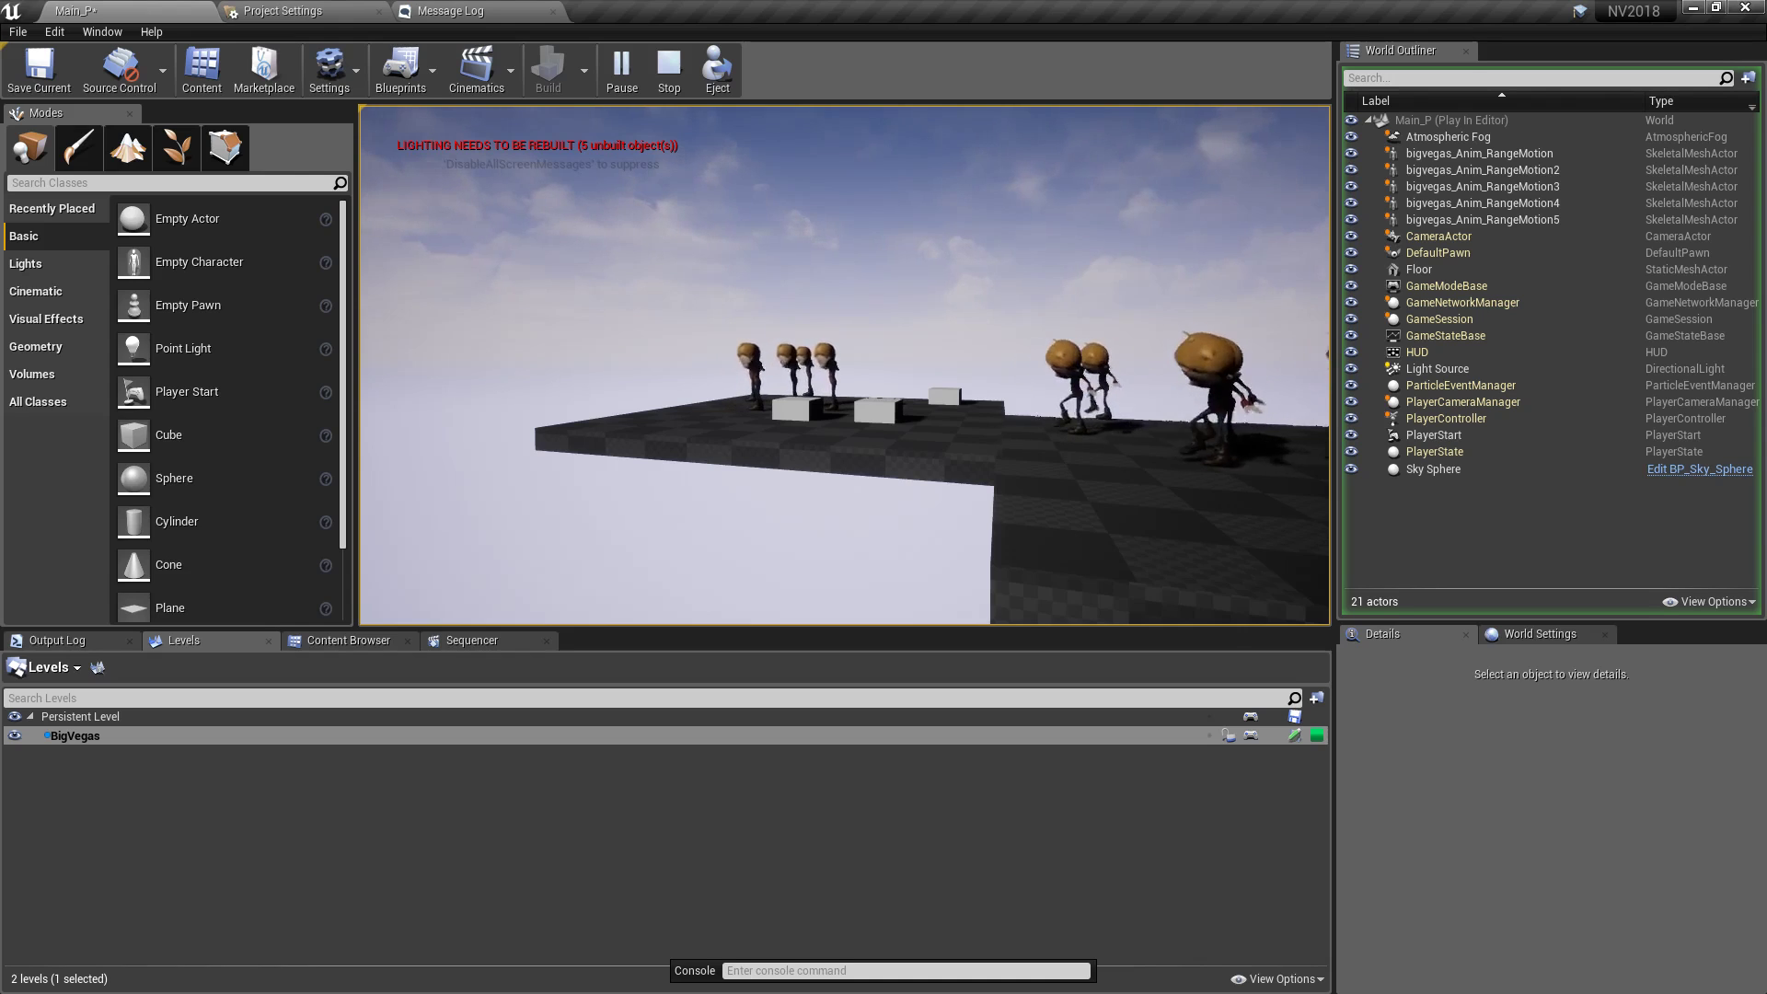
pyautogui.press('Escape')
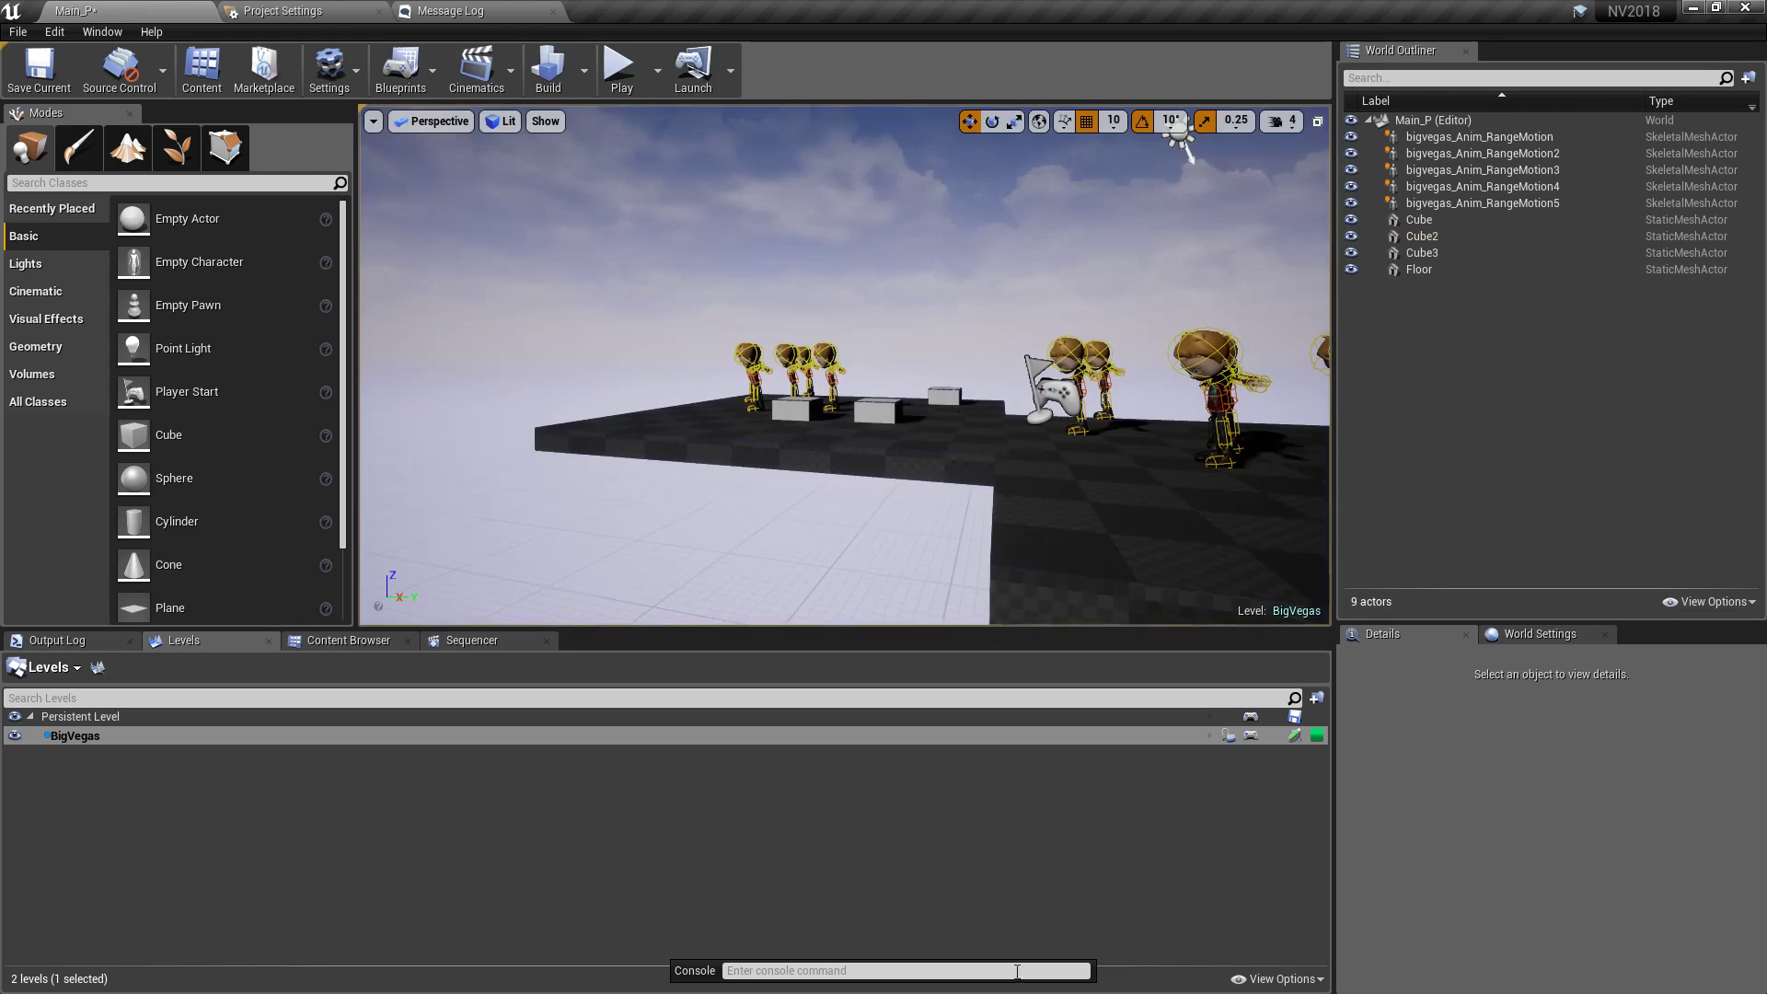
pyautogui.click(1696, 7)
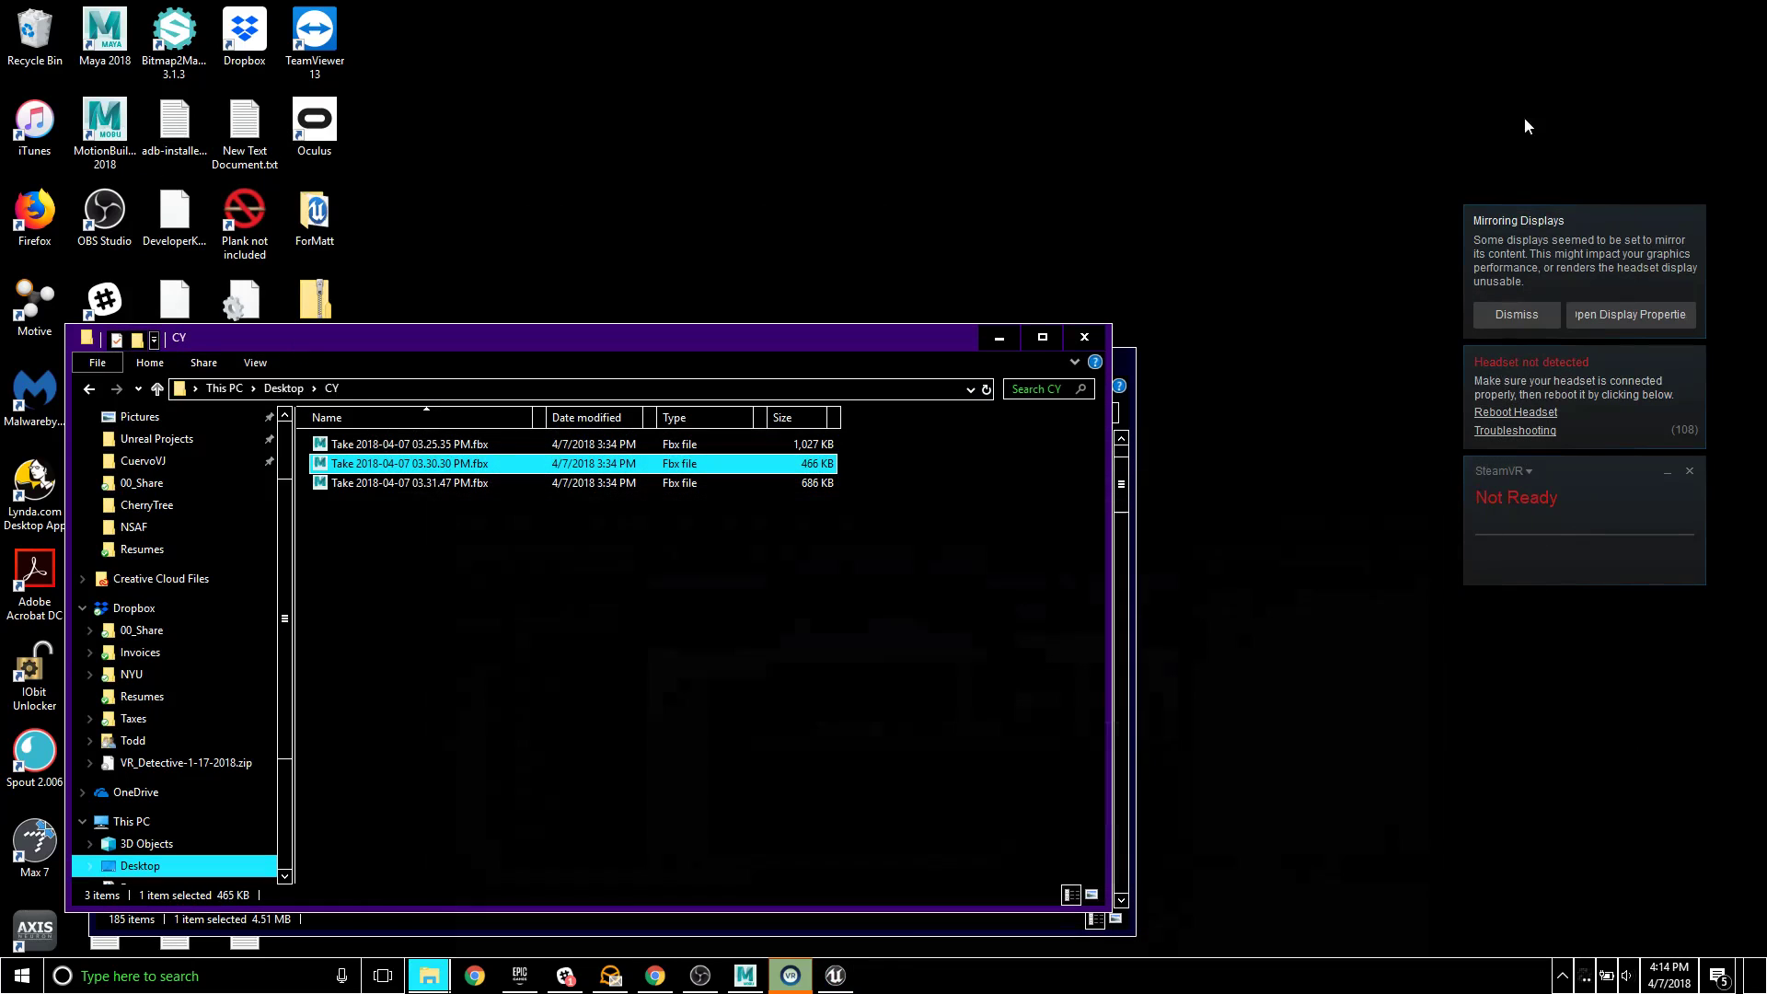